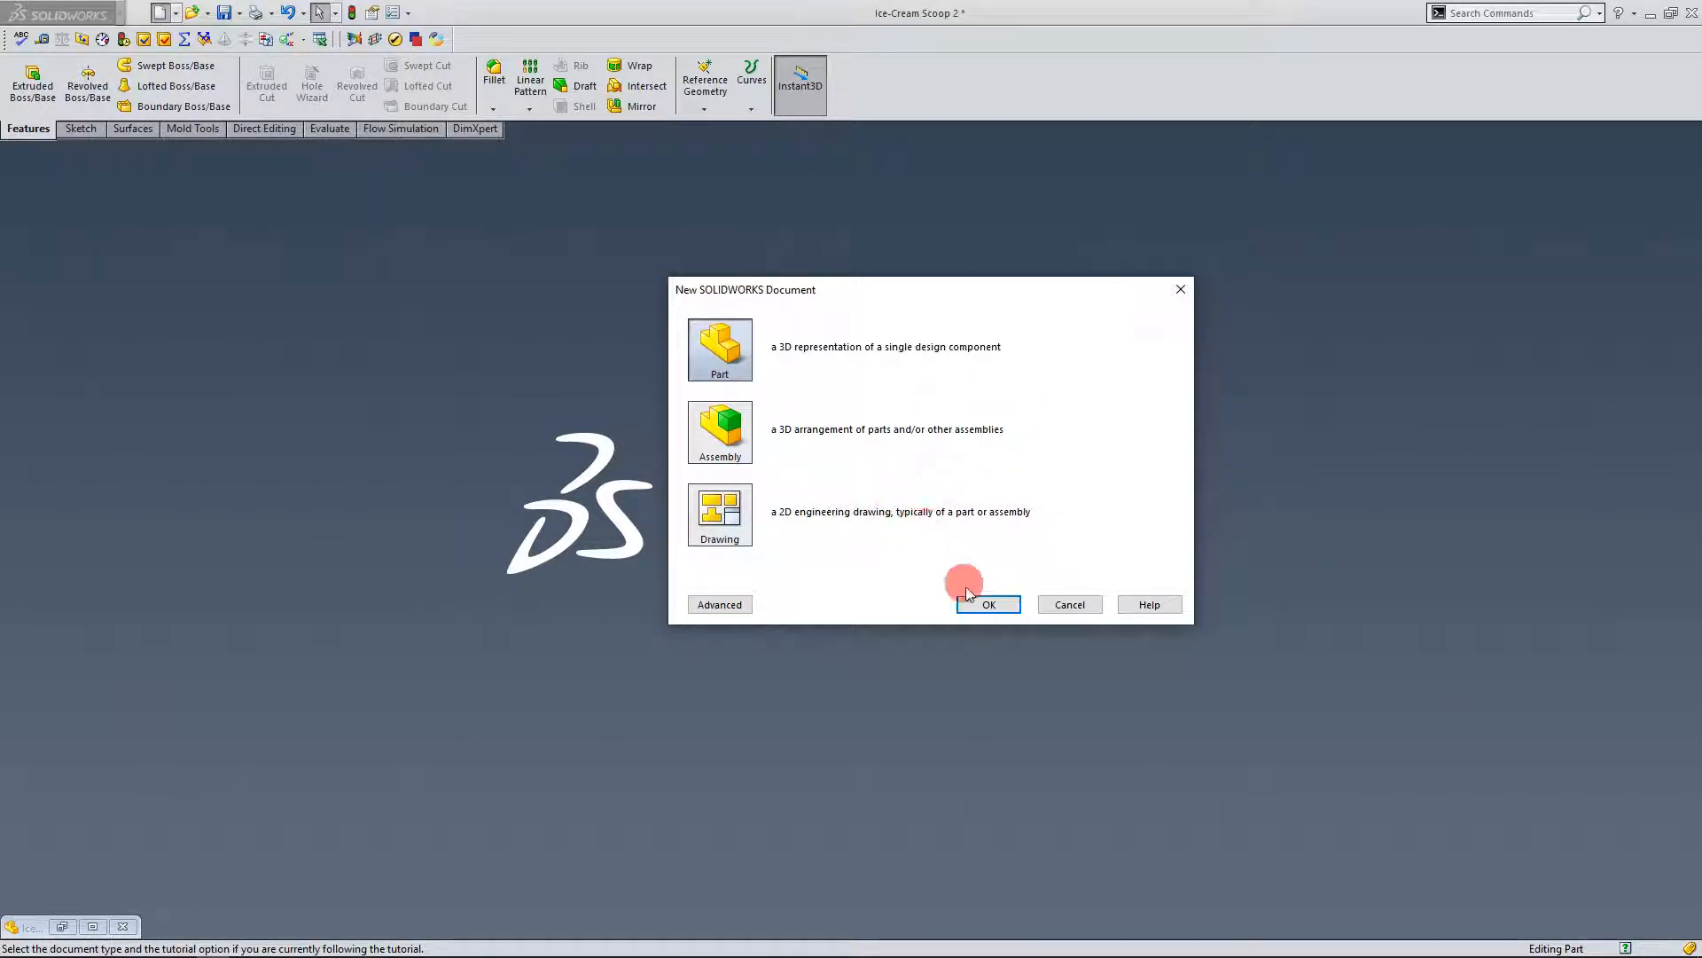
Step: Create a new part document and start a sketch on the Right Plane
left_click(987, 606)
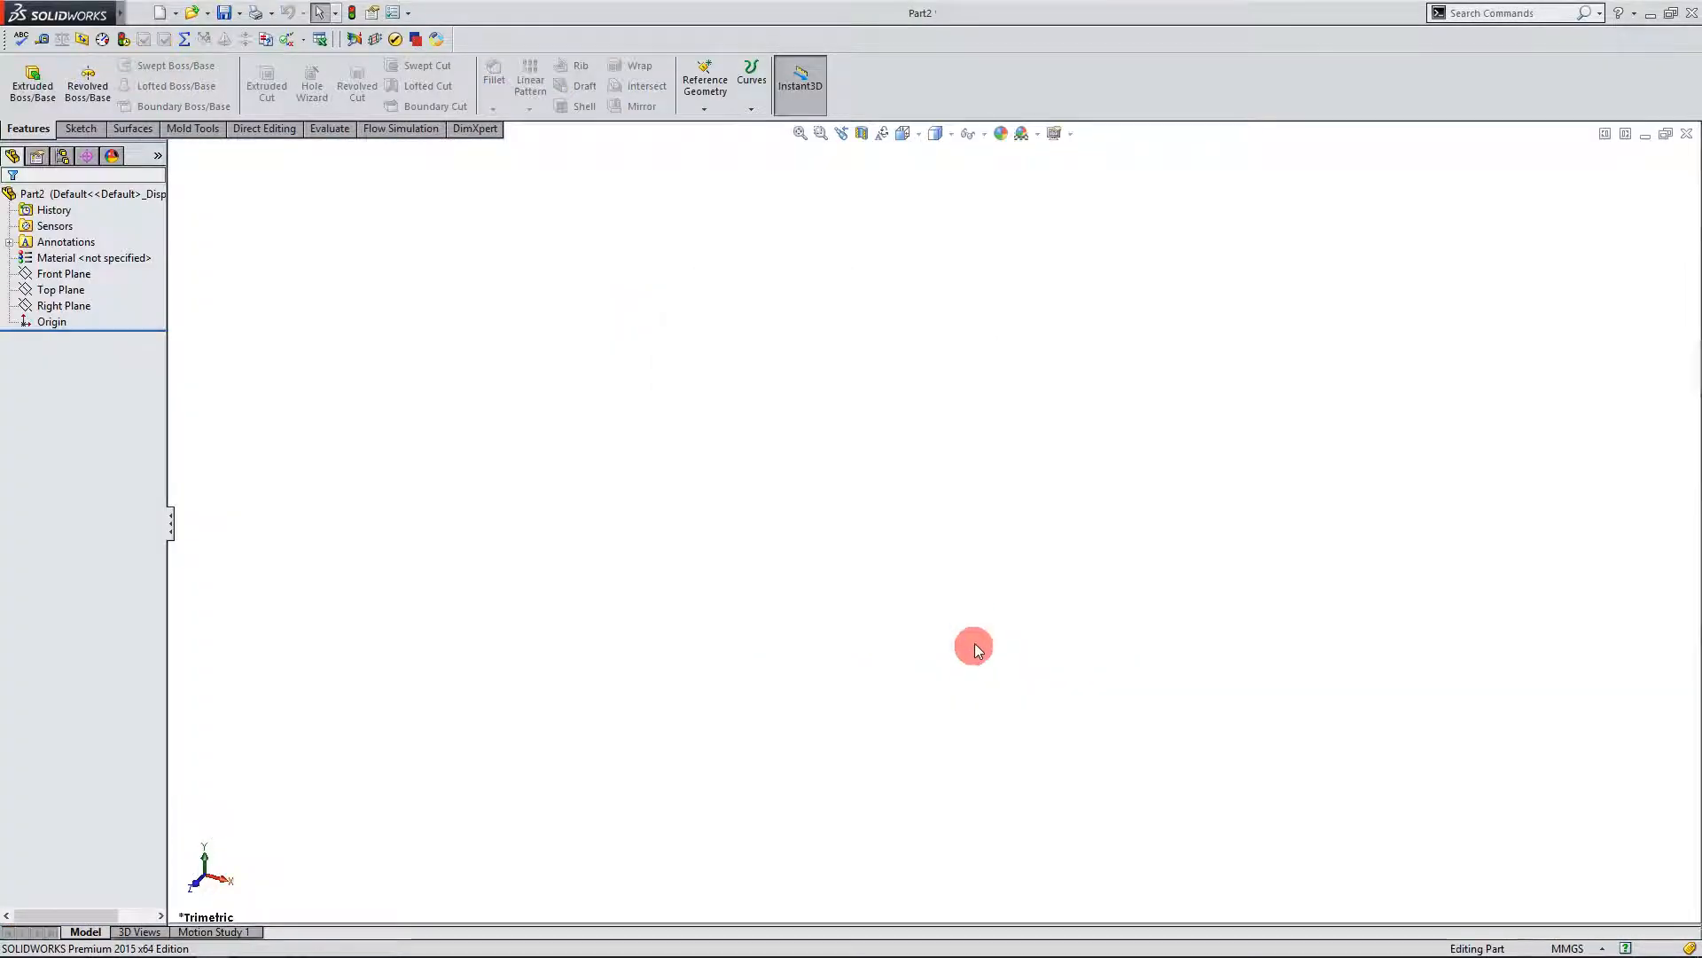
left_click(85, 128)
left_click(75, 308)
left_click(87, 283)
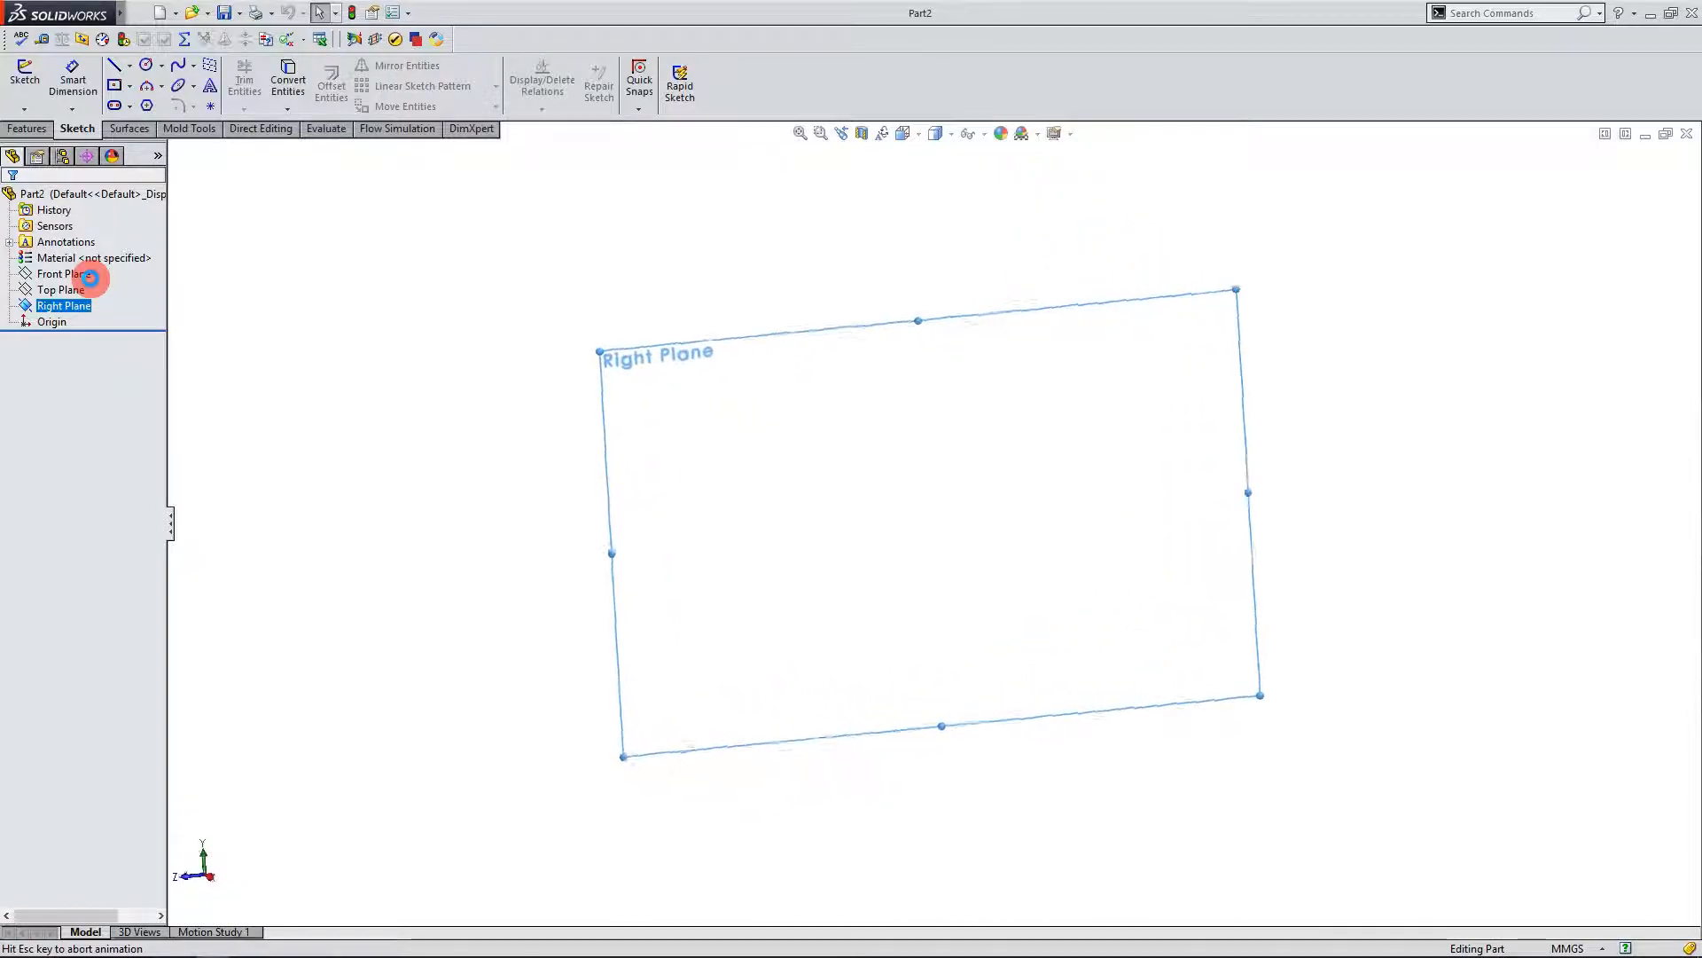
left_click(116, 86)
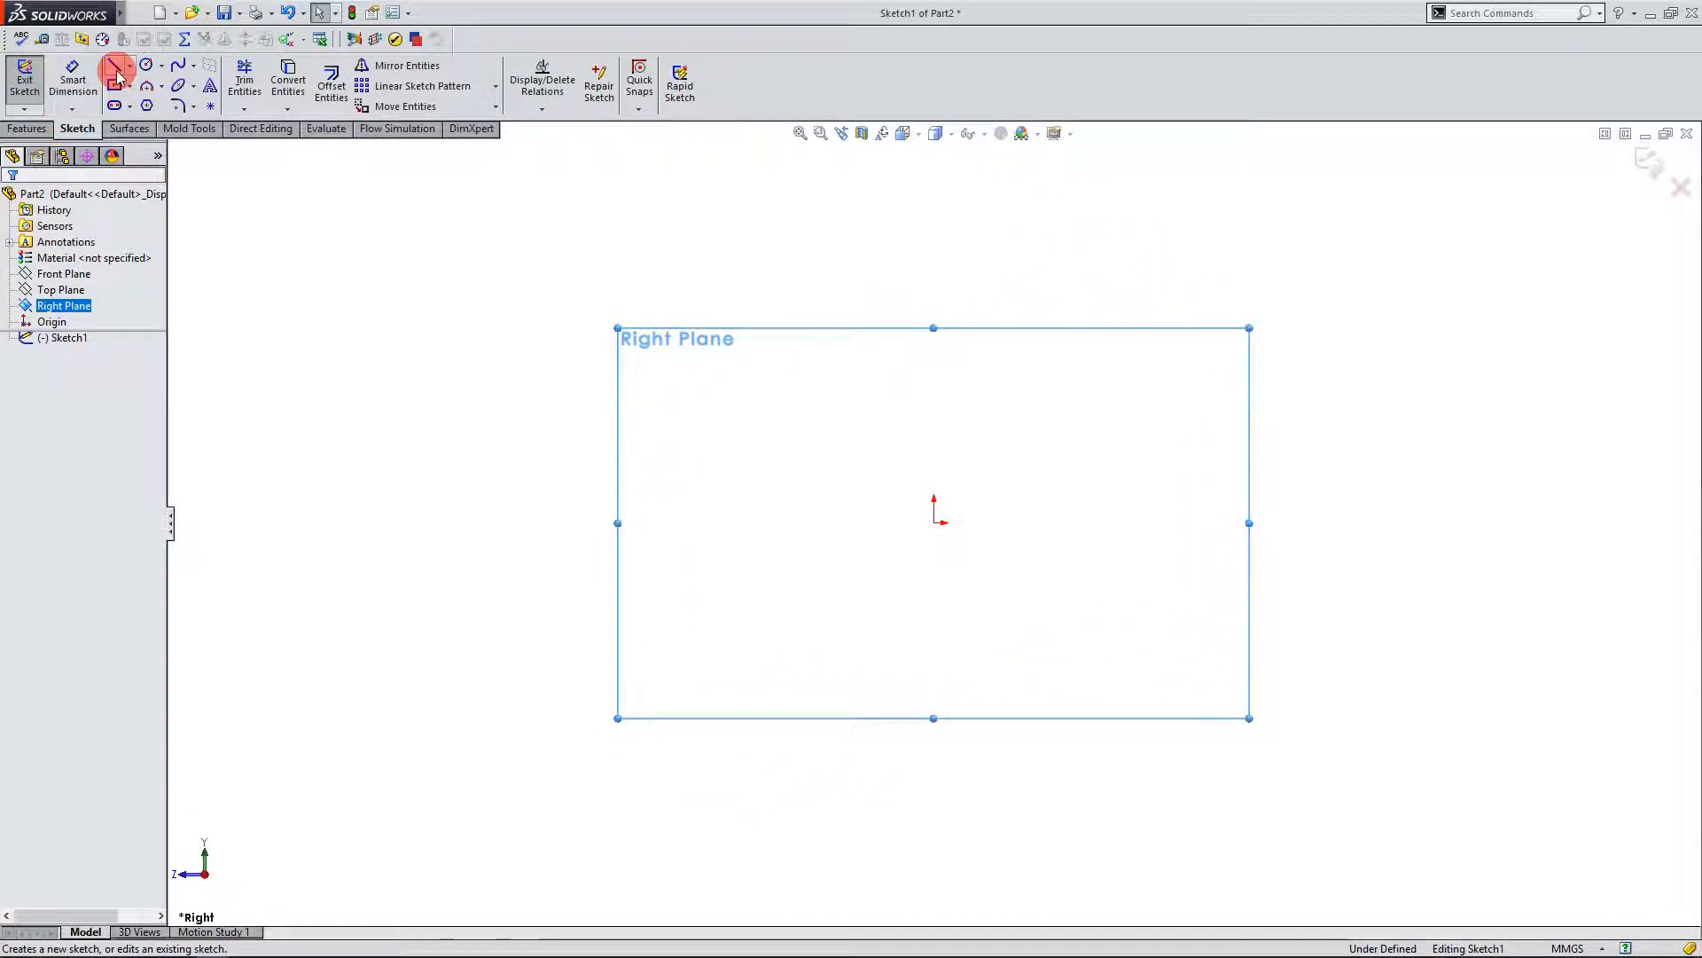
Step: Draw a horizontal line 101.6 mm long from the origin in the negative horizontal direction of the sketch
left_click(116, 67)
left_click(933, 523)
left_click_drag(934, 523, 377, 523)
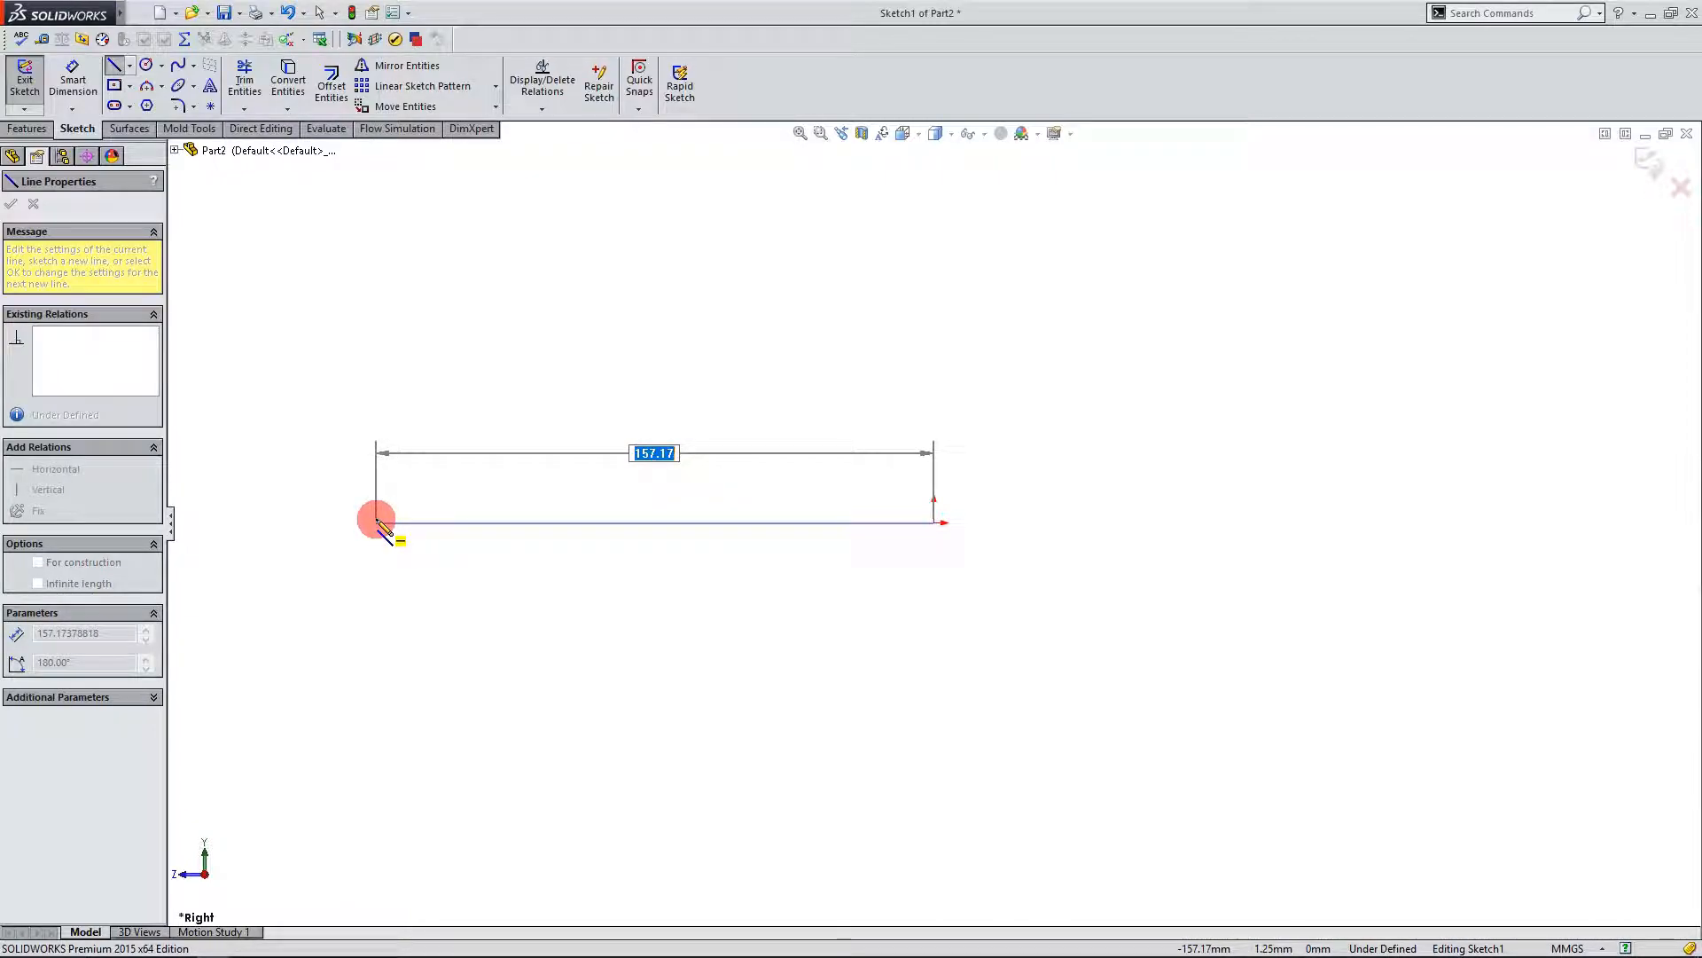
key("Return")
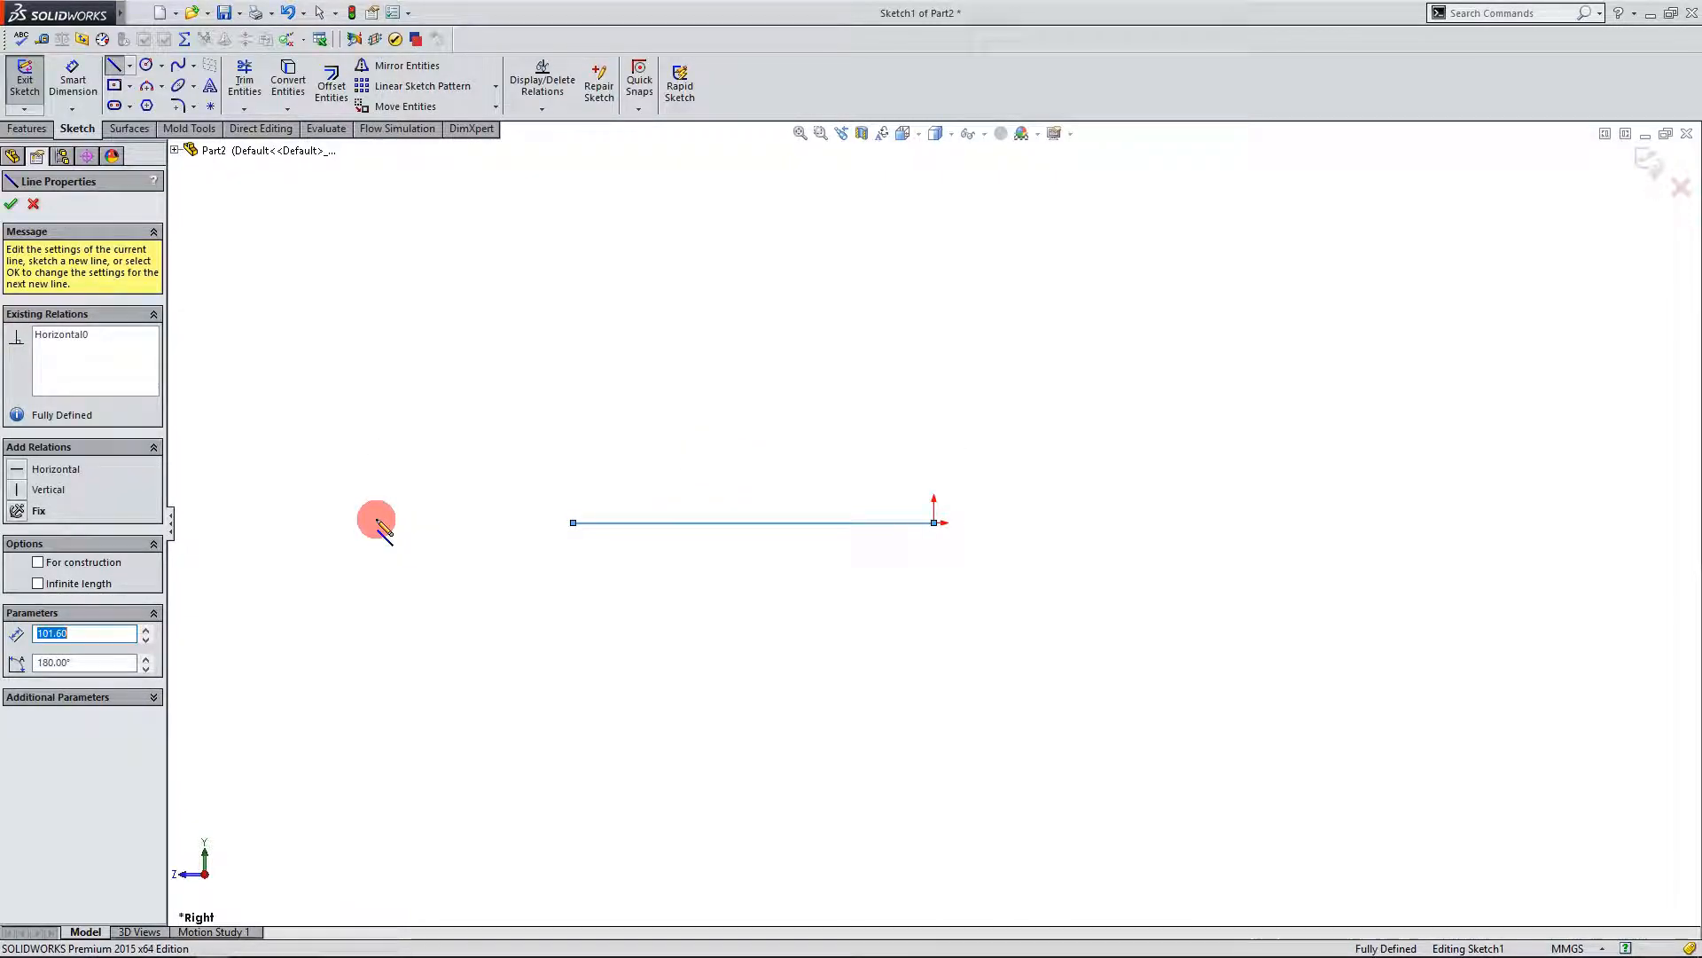
key("Escape")
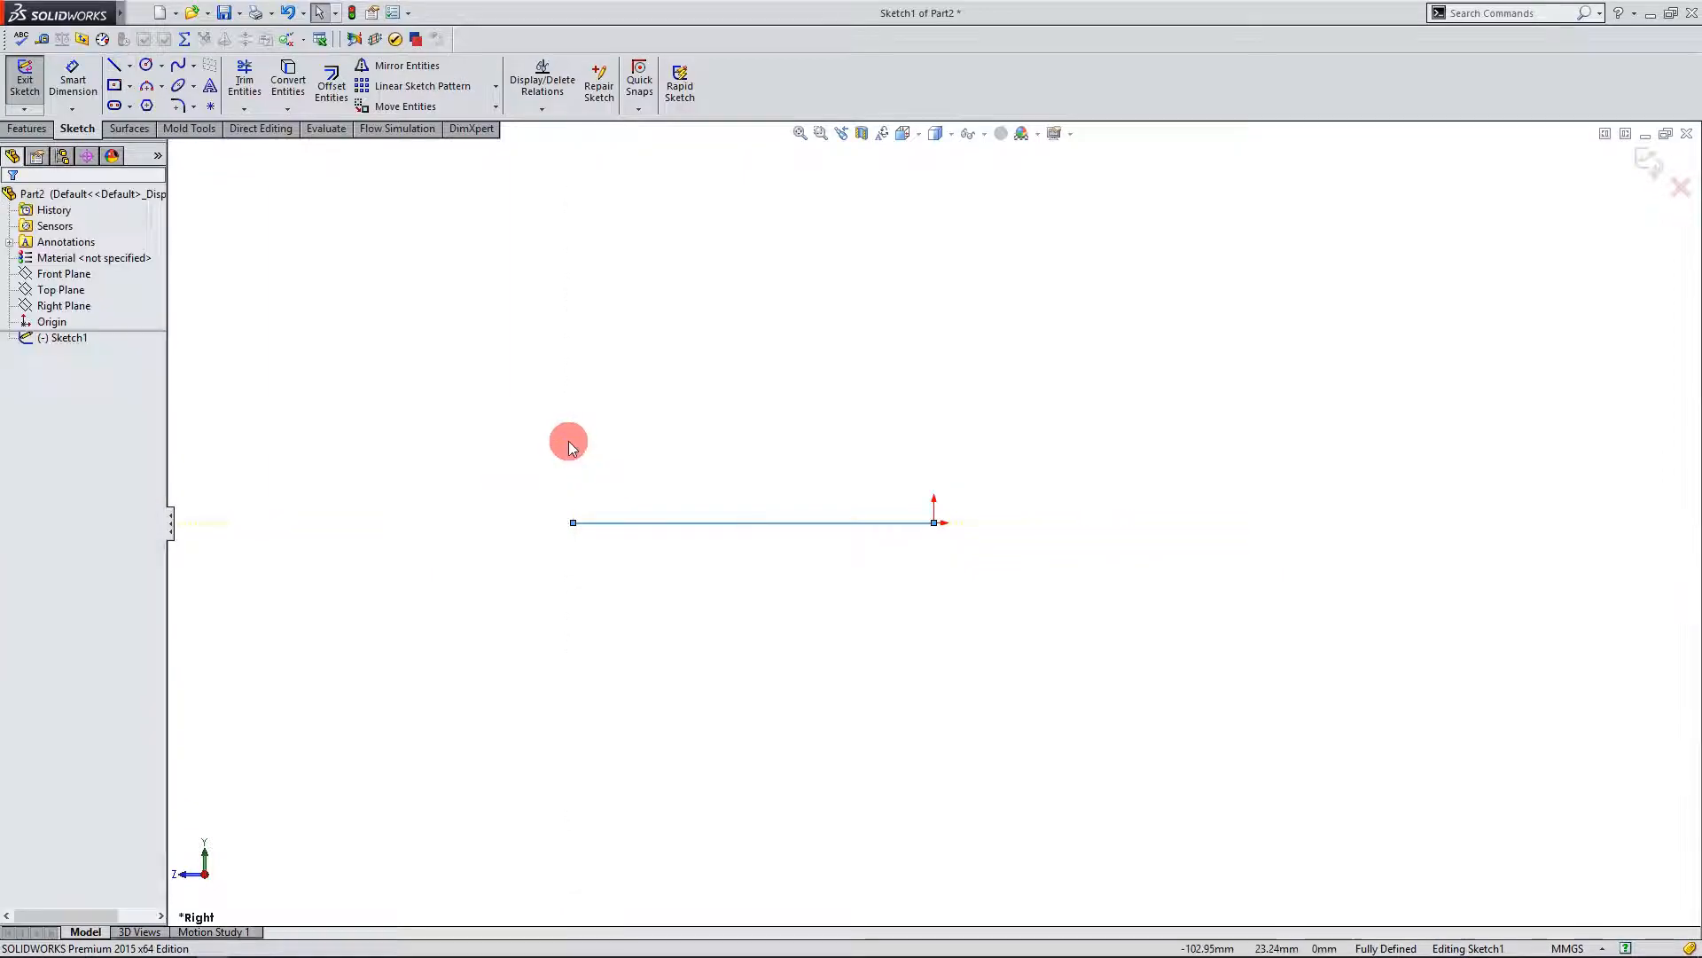
Step: Switch the document units to IPS (inch, pound, second) and close the line sketch
left_click(1587, 948)
left_click(1552, 910)
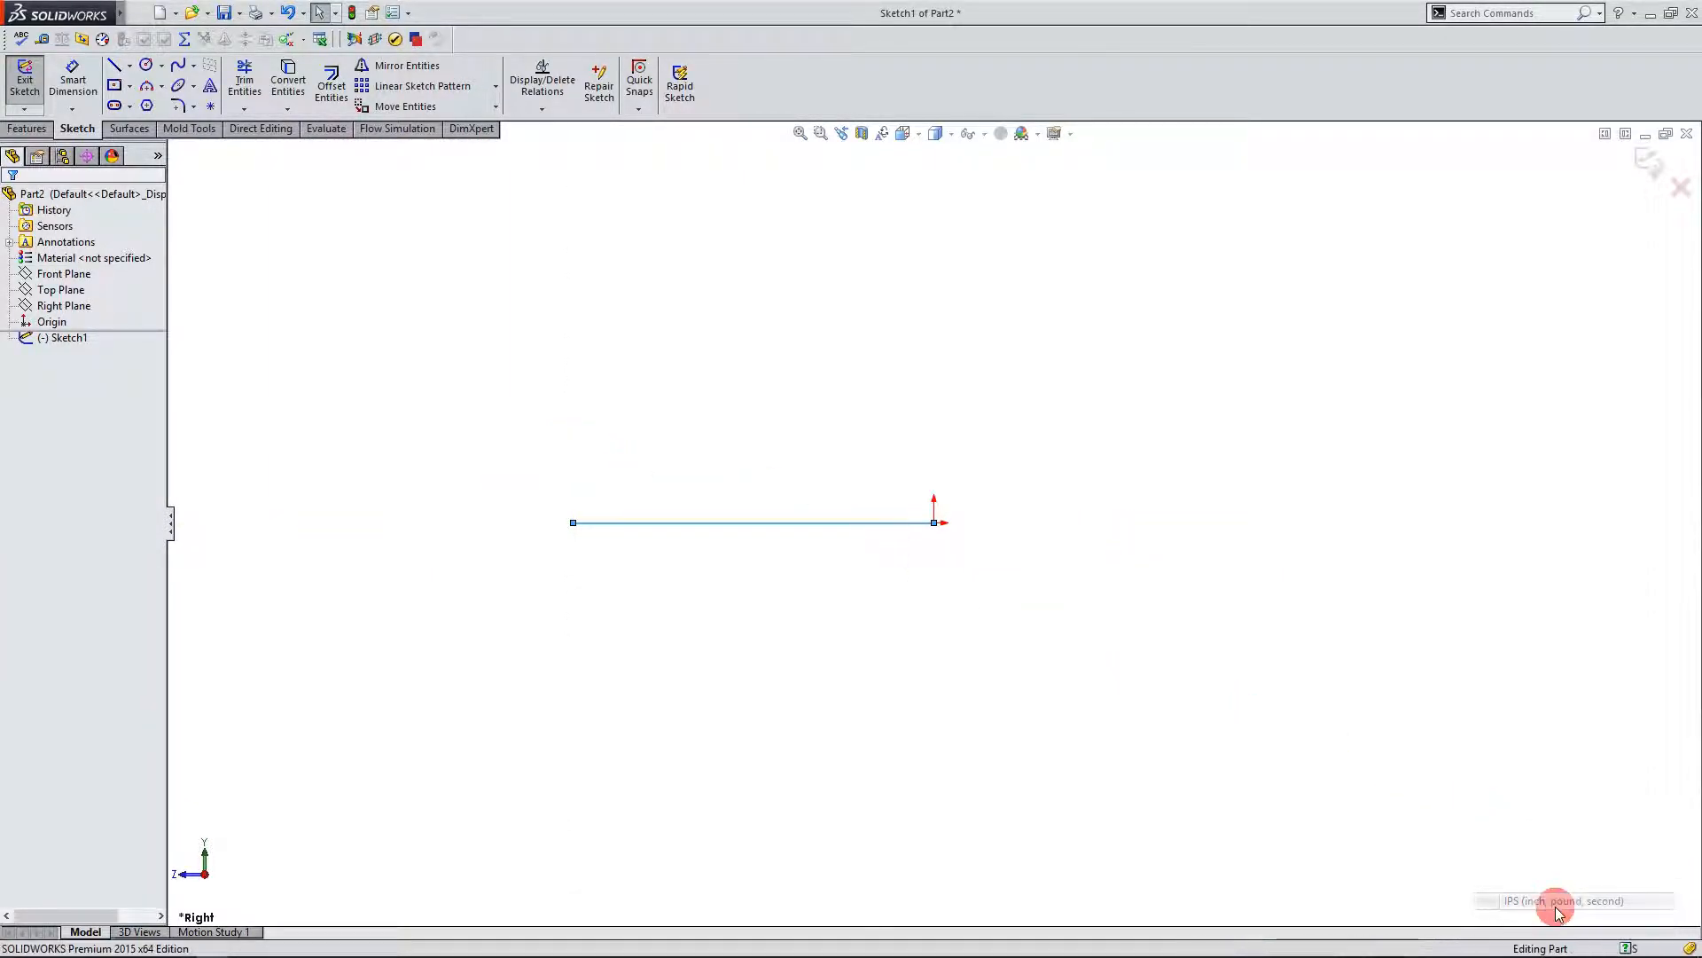
left_click(524, 457)
left_click(52, 337)
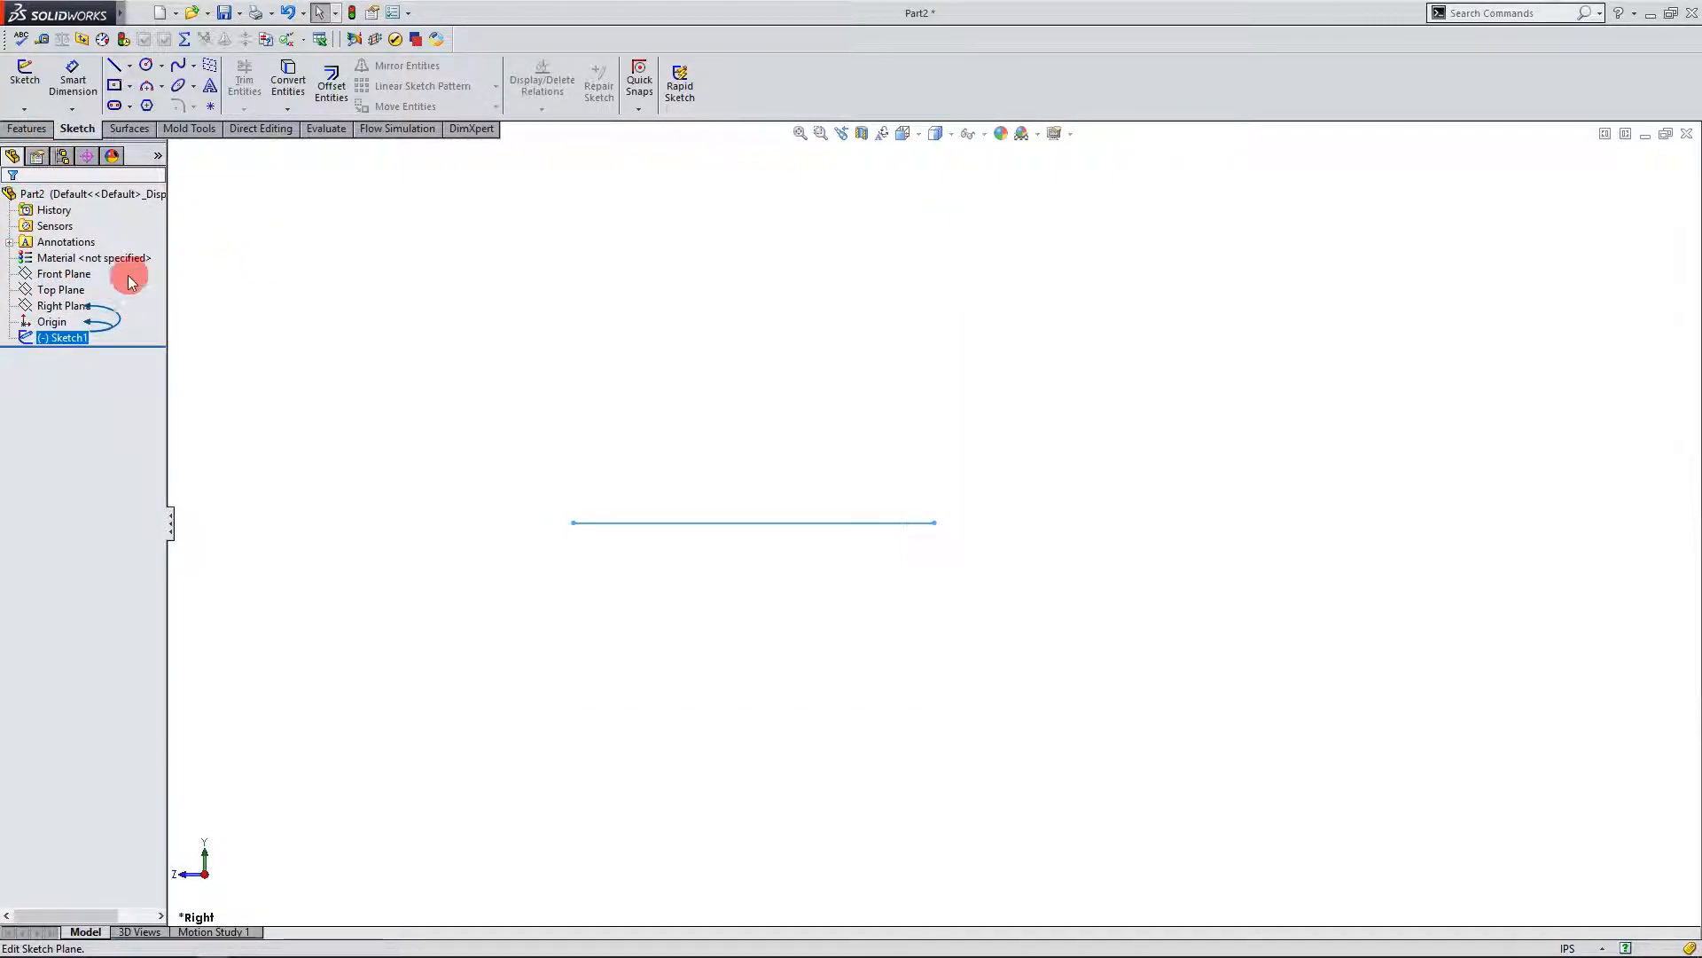
Step: Sketch a circle of 1.2 in diameter on the Front Plane, centred on the origin
left_click(71, 277)
middle_click_drag(680, 353, 619, 388)
left_click(34, 92)
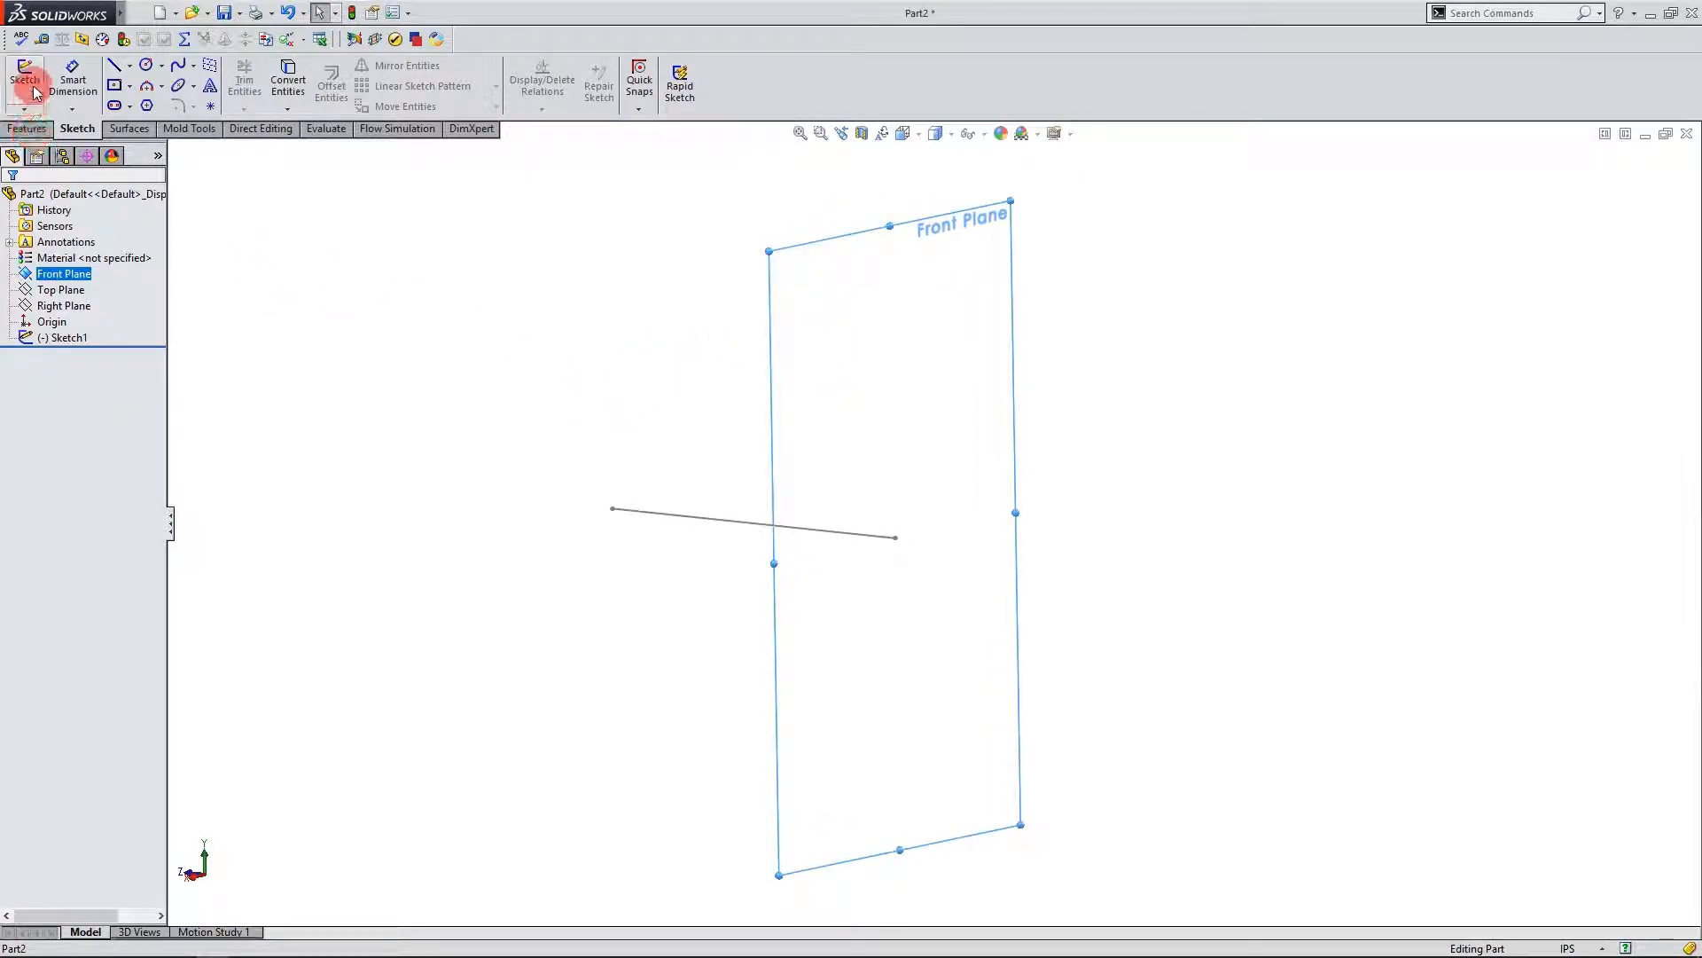
left_click(146, 65)
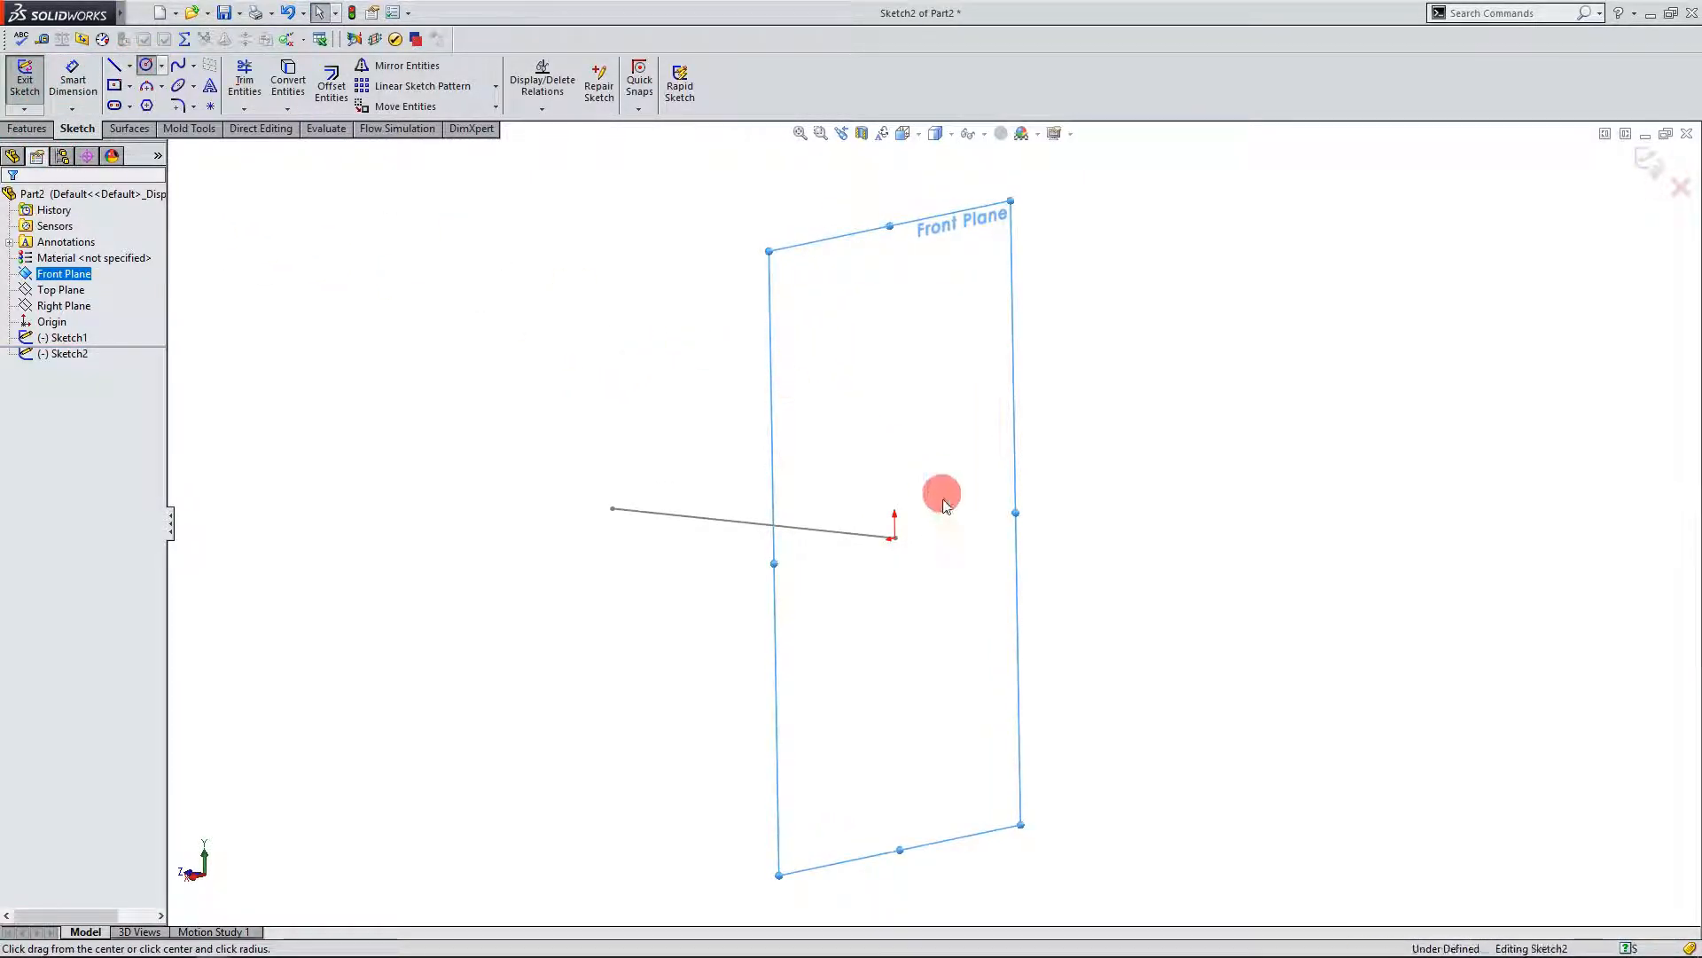
left_click_drag(896, 536, 887, 603)
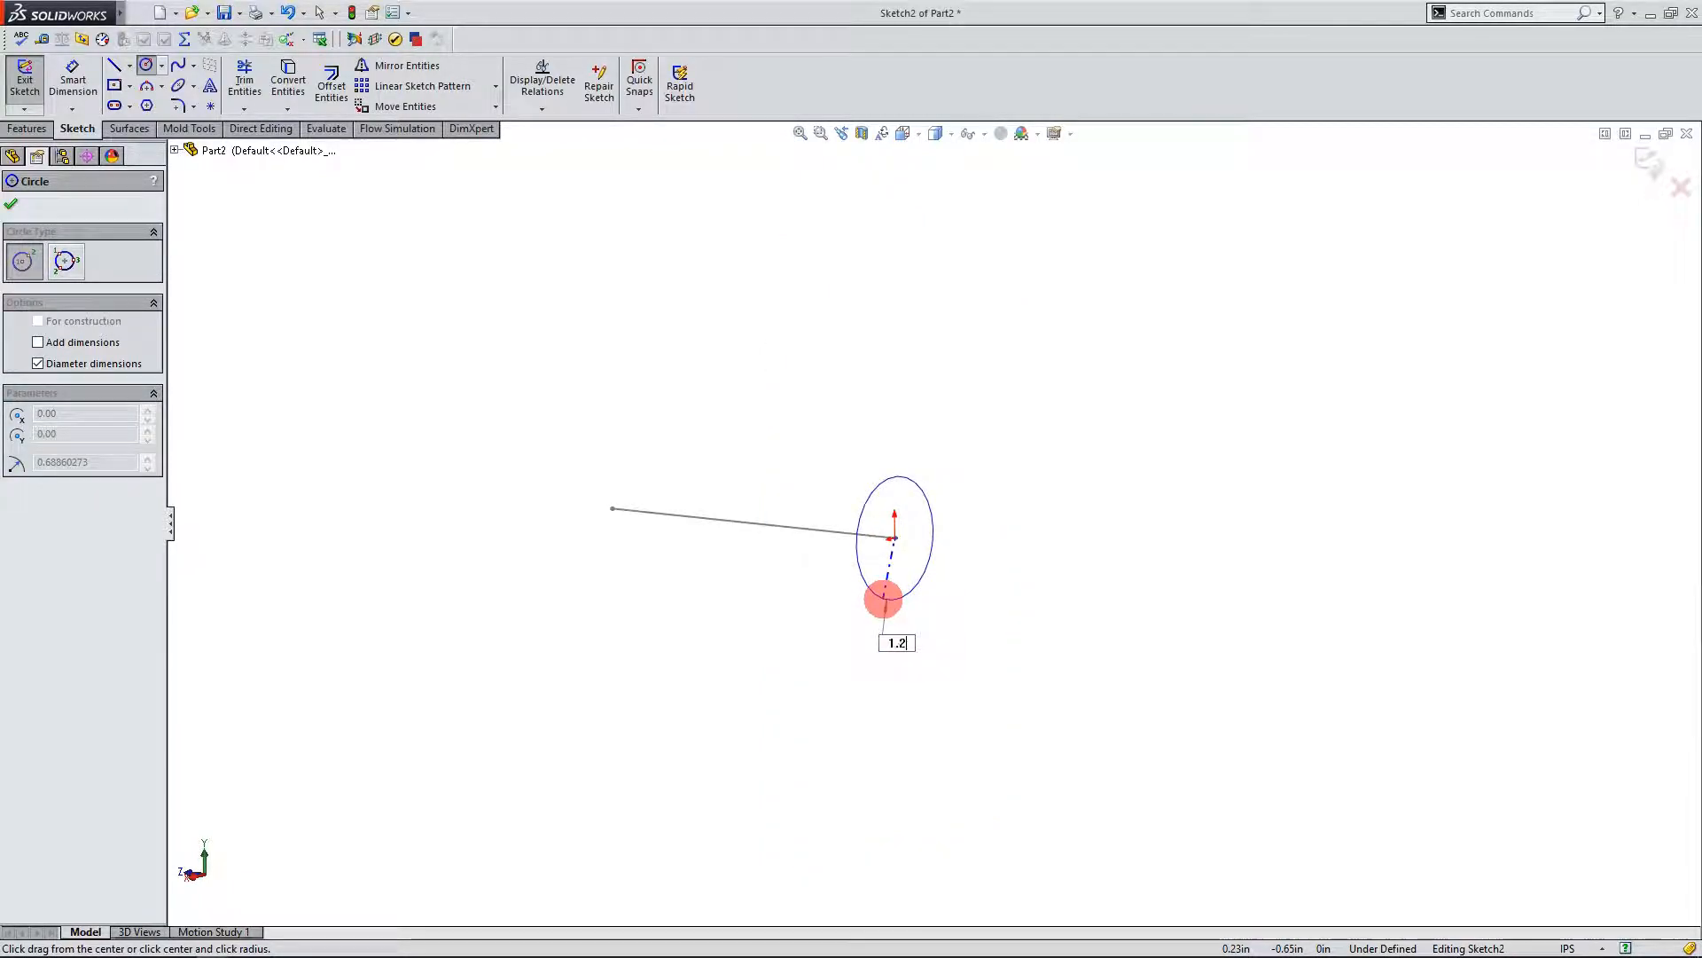
left_click_drag(884, 599, 885, 601)
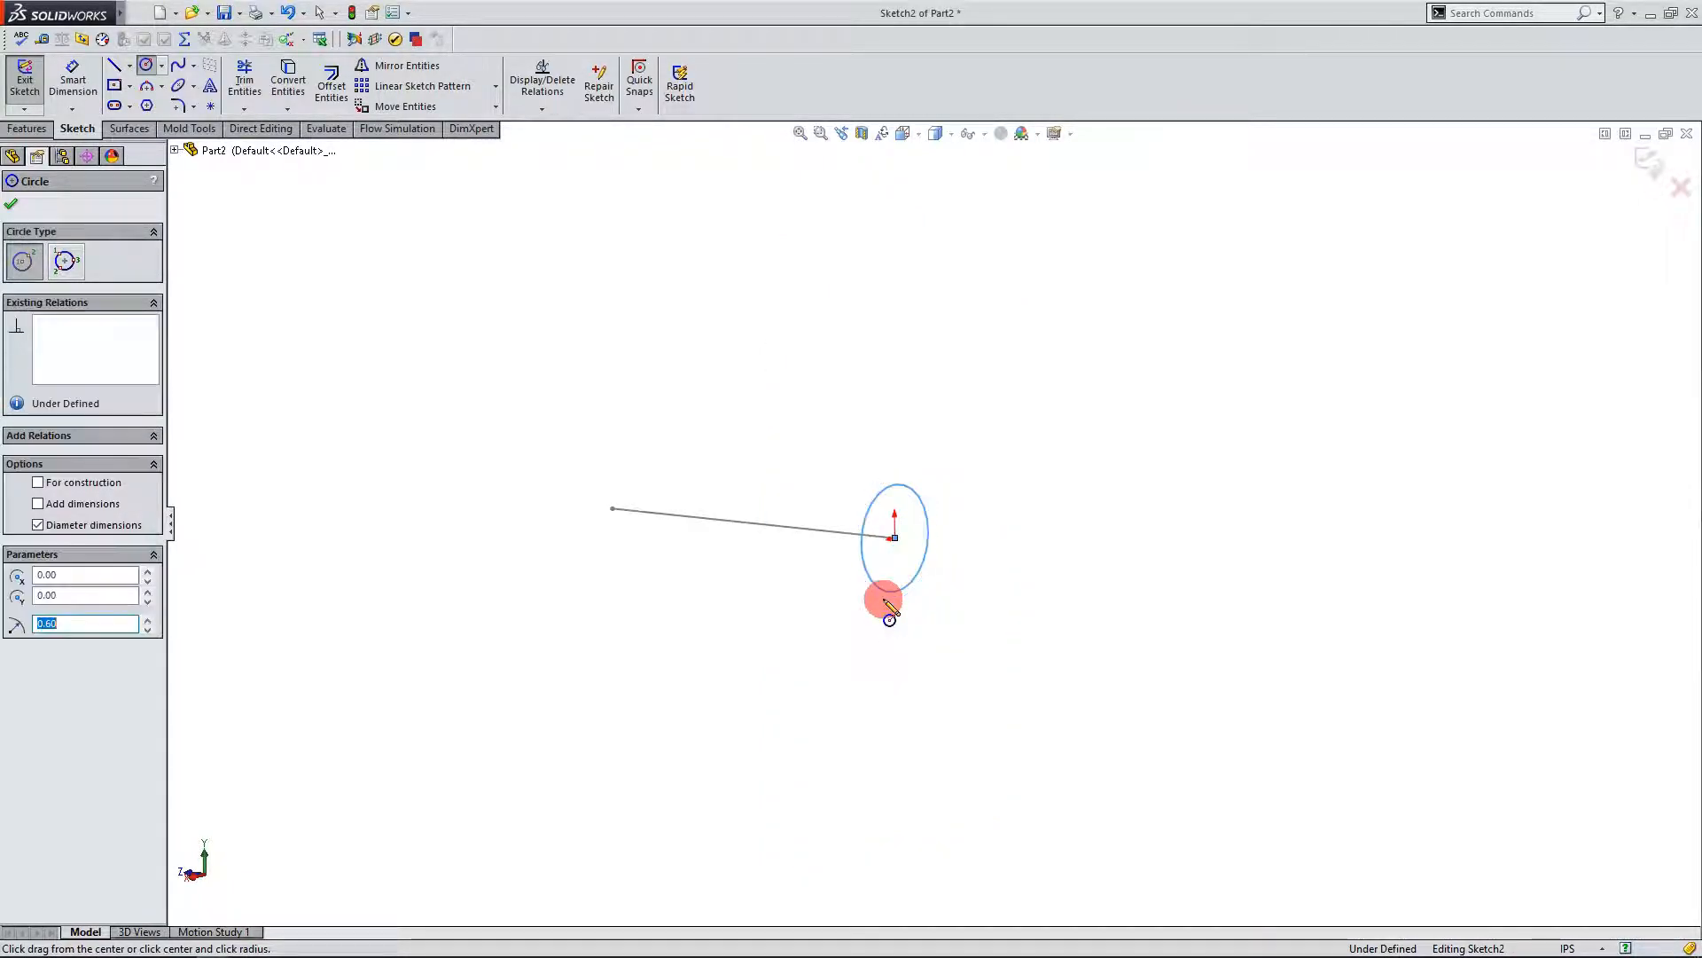
left_click(11, 204)
Step: Dimension the origin circle's diameter at 1.20 in and exit the sketch
left_click(73, 79)
left_click(910, 479)
left_click(931, 431)
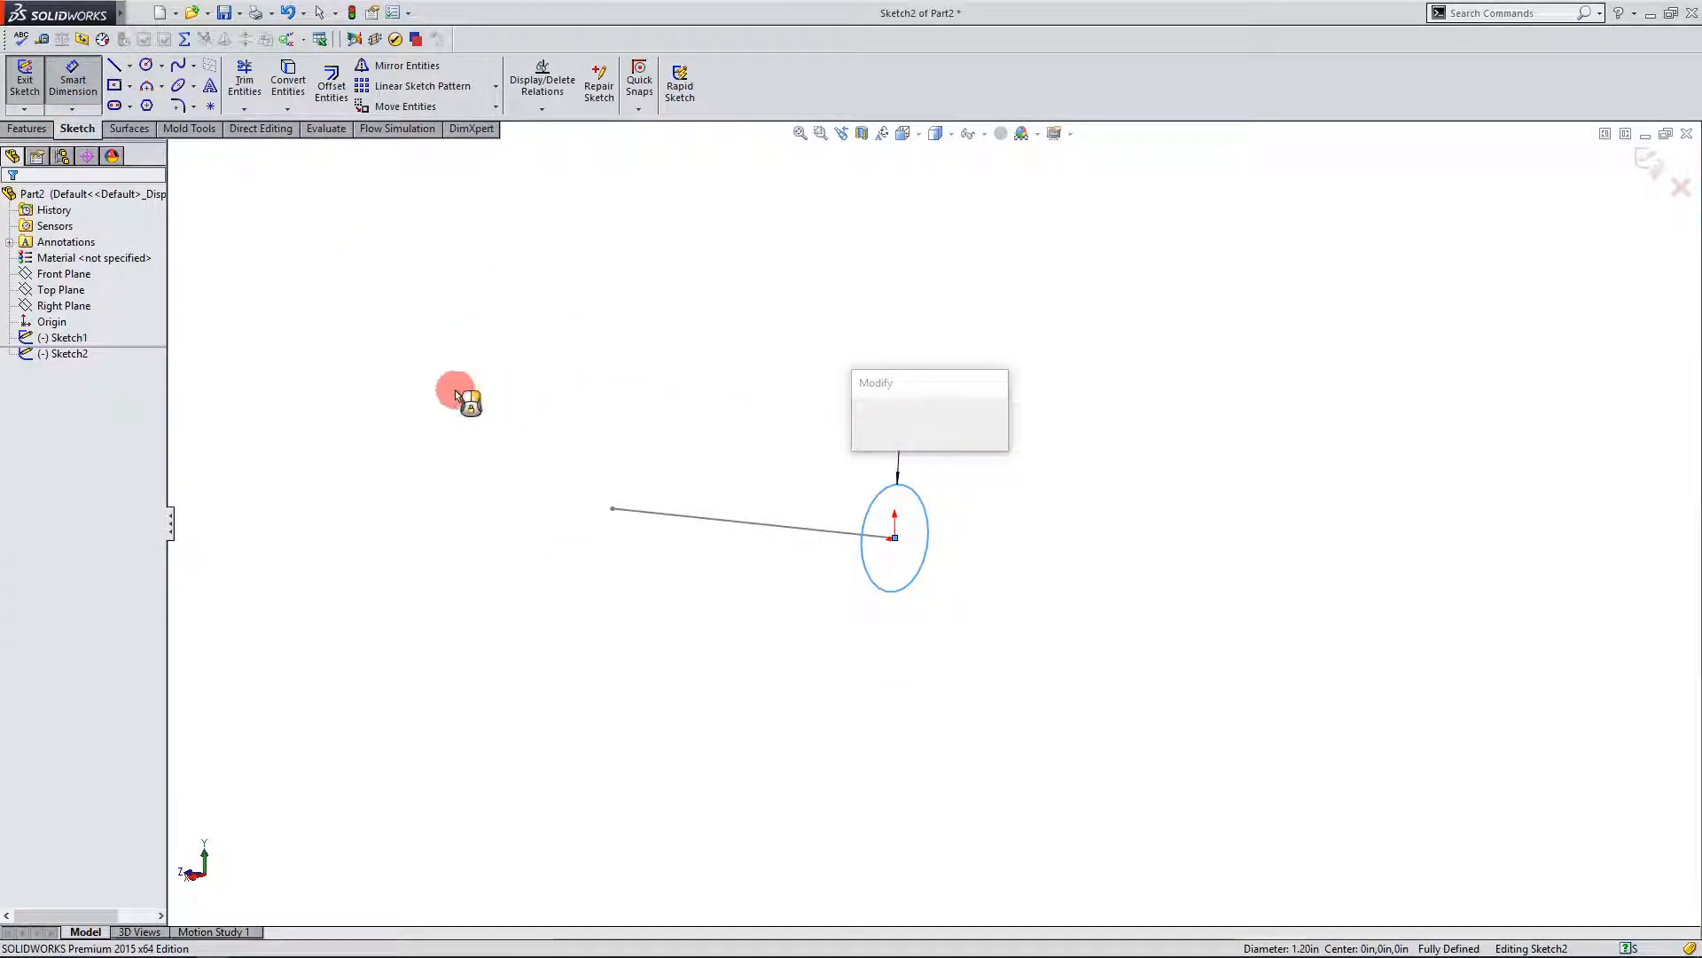
left_click(854, 416)
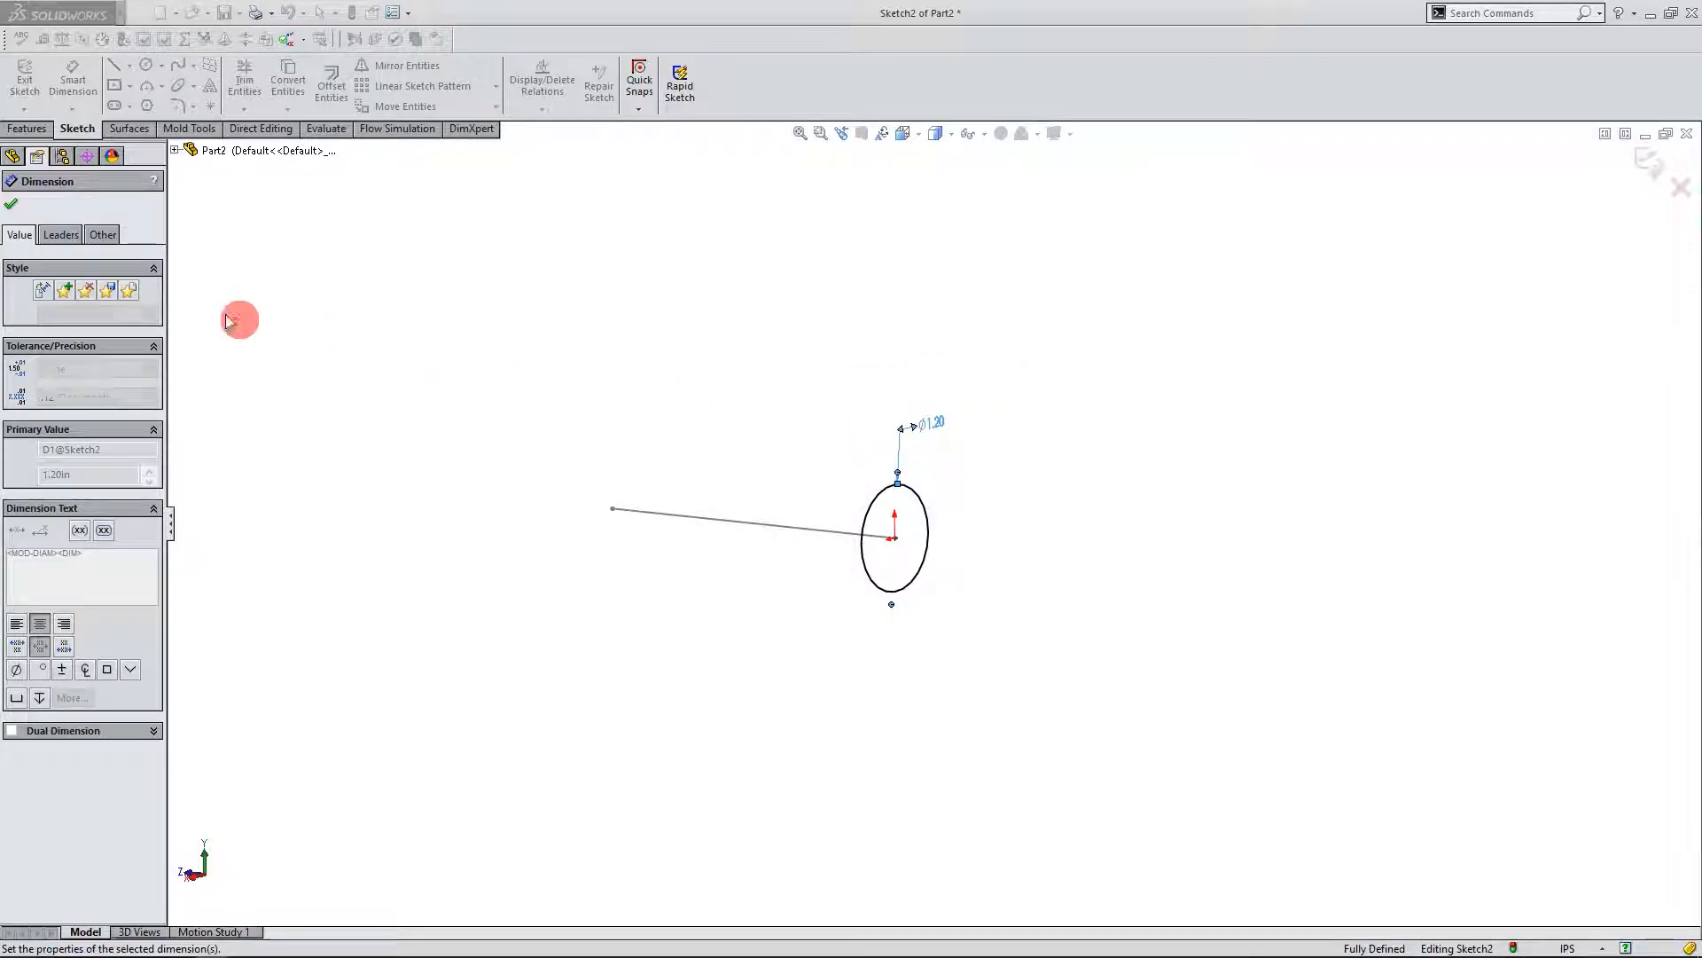
left_click(11, 204)
left_click(25, 84)
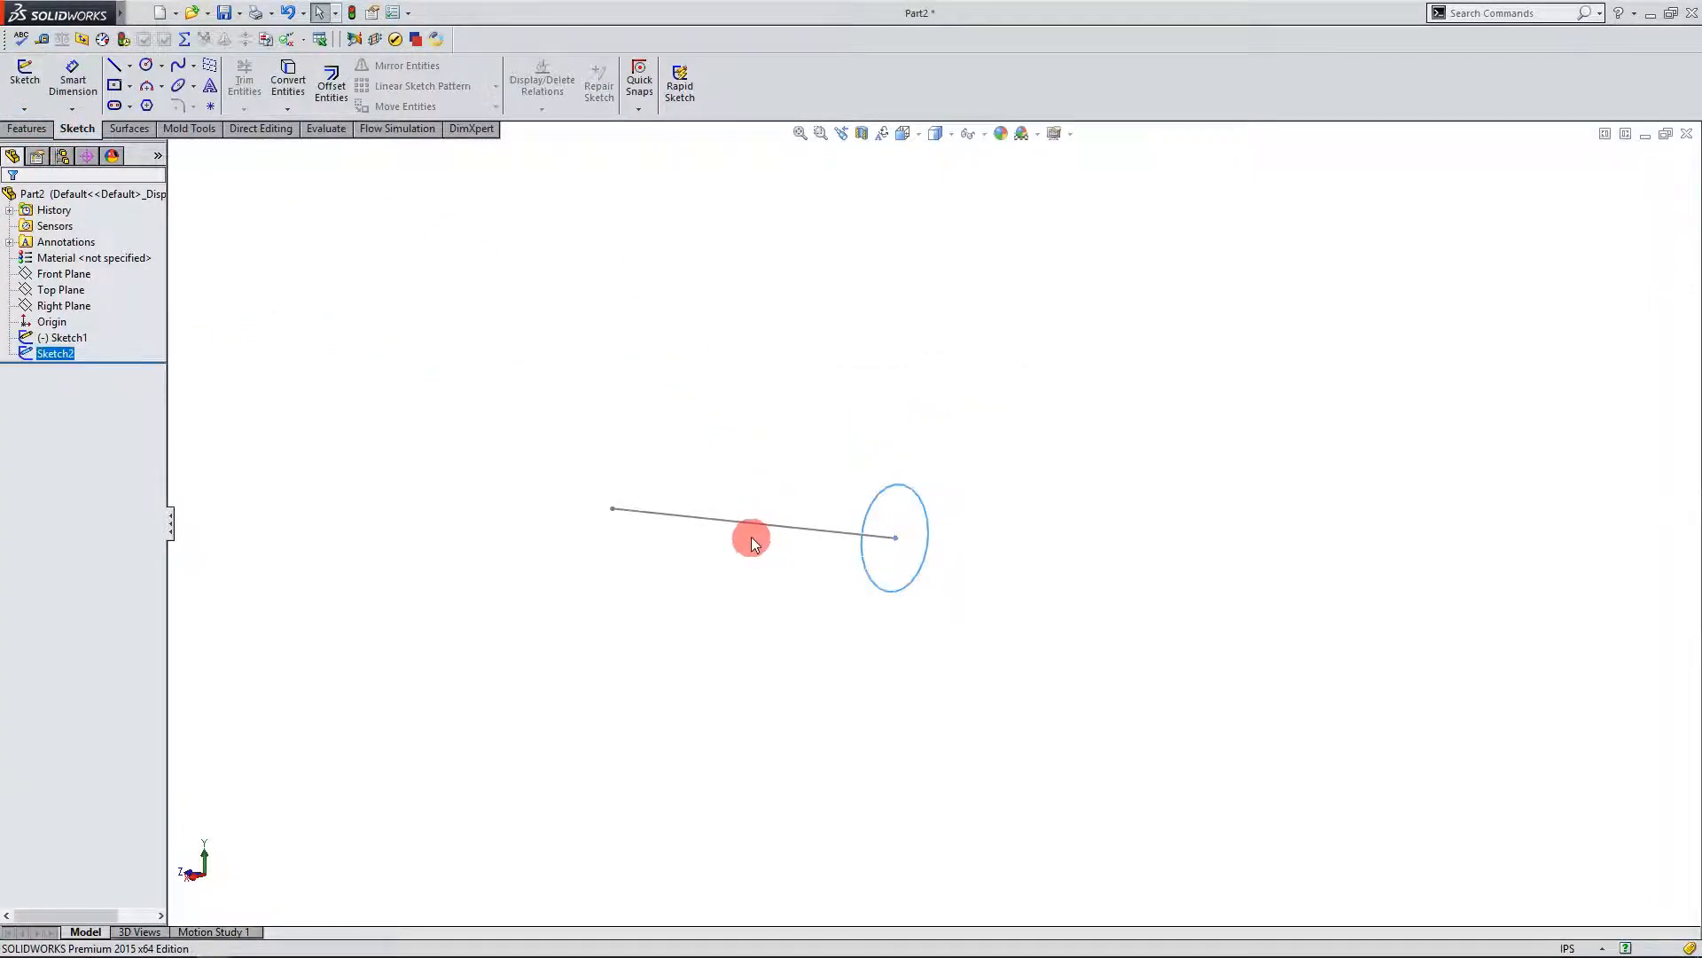
Step: Create a reference plane parallel to the Front Plane and passing through the line's free endpoint
left_click(593, 503)
mouse_move(722, 601)
middle_mouse_down()
mouse_move(775, 566)
mouse_move(844, 582)
mouse_move(745, 581)
middle_mouse_up()
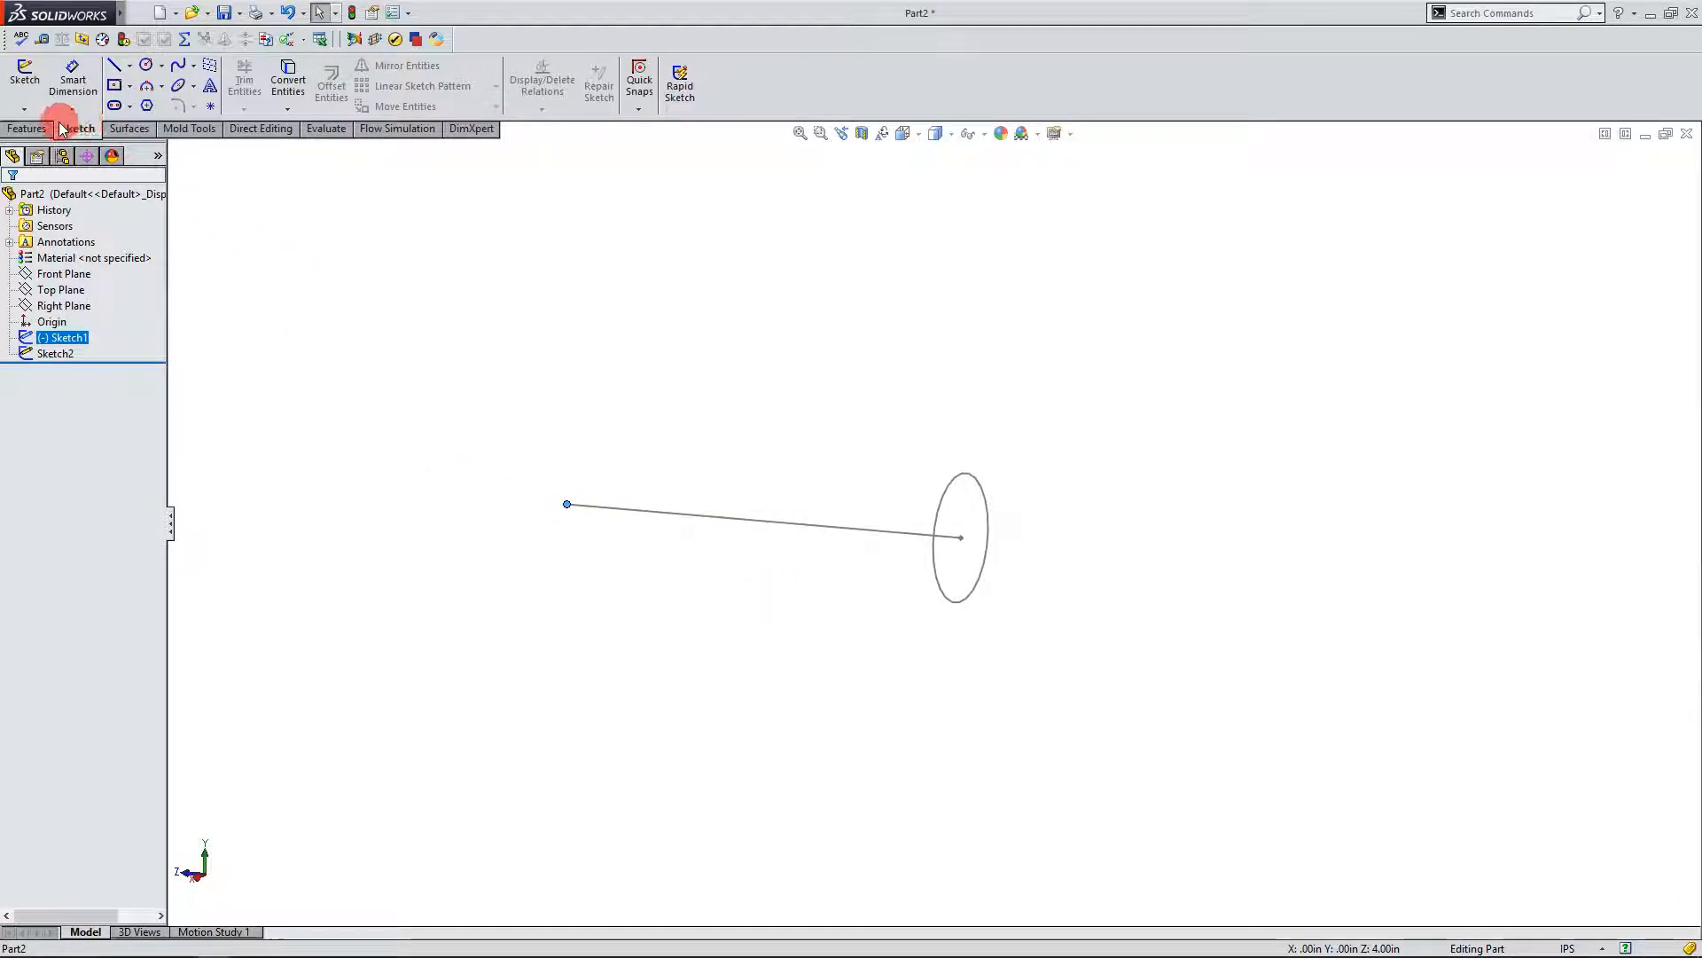
left_click(528, 277)
left_click(38, 129)
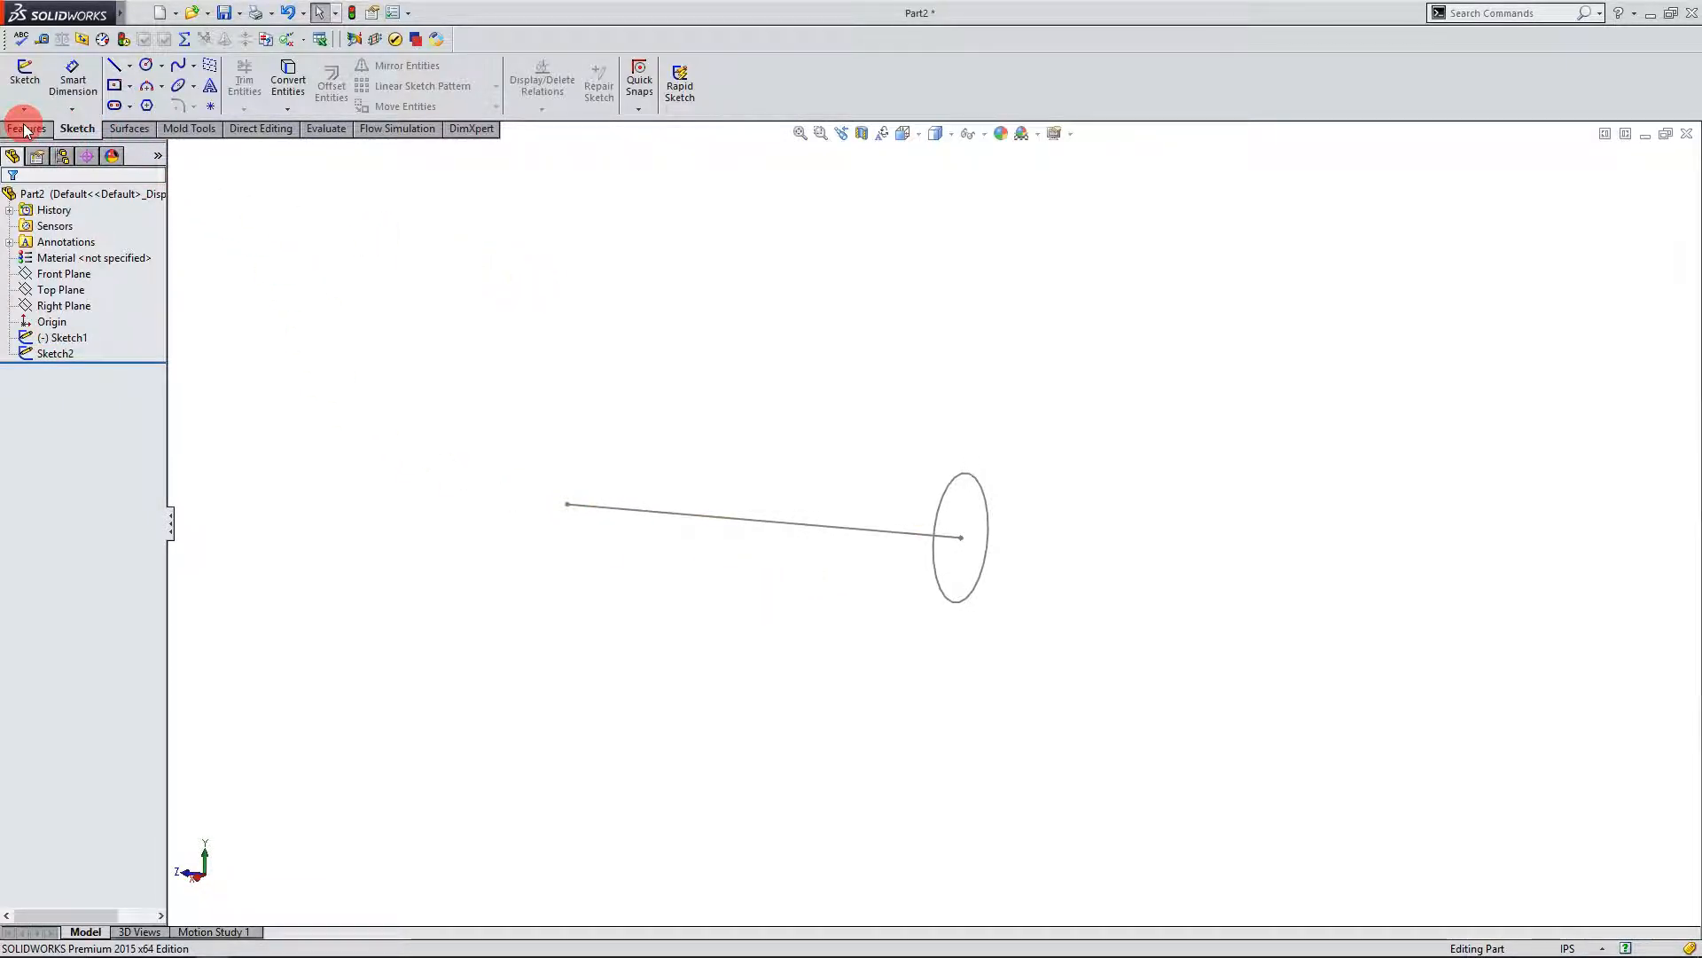
left_click(612, 215)
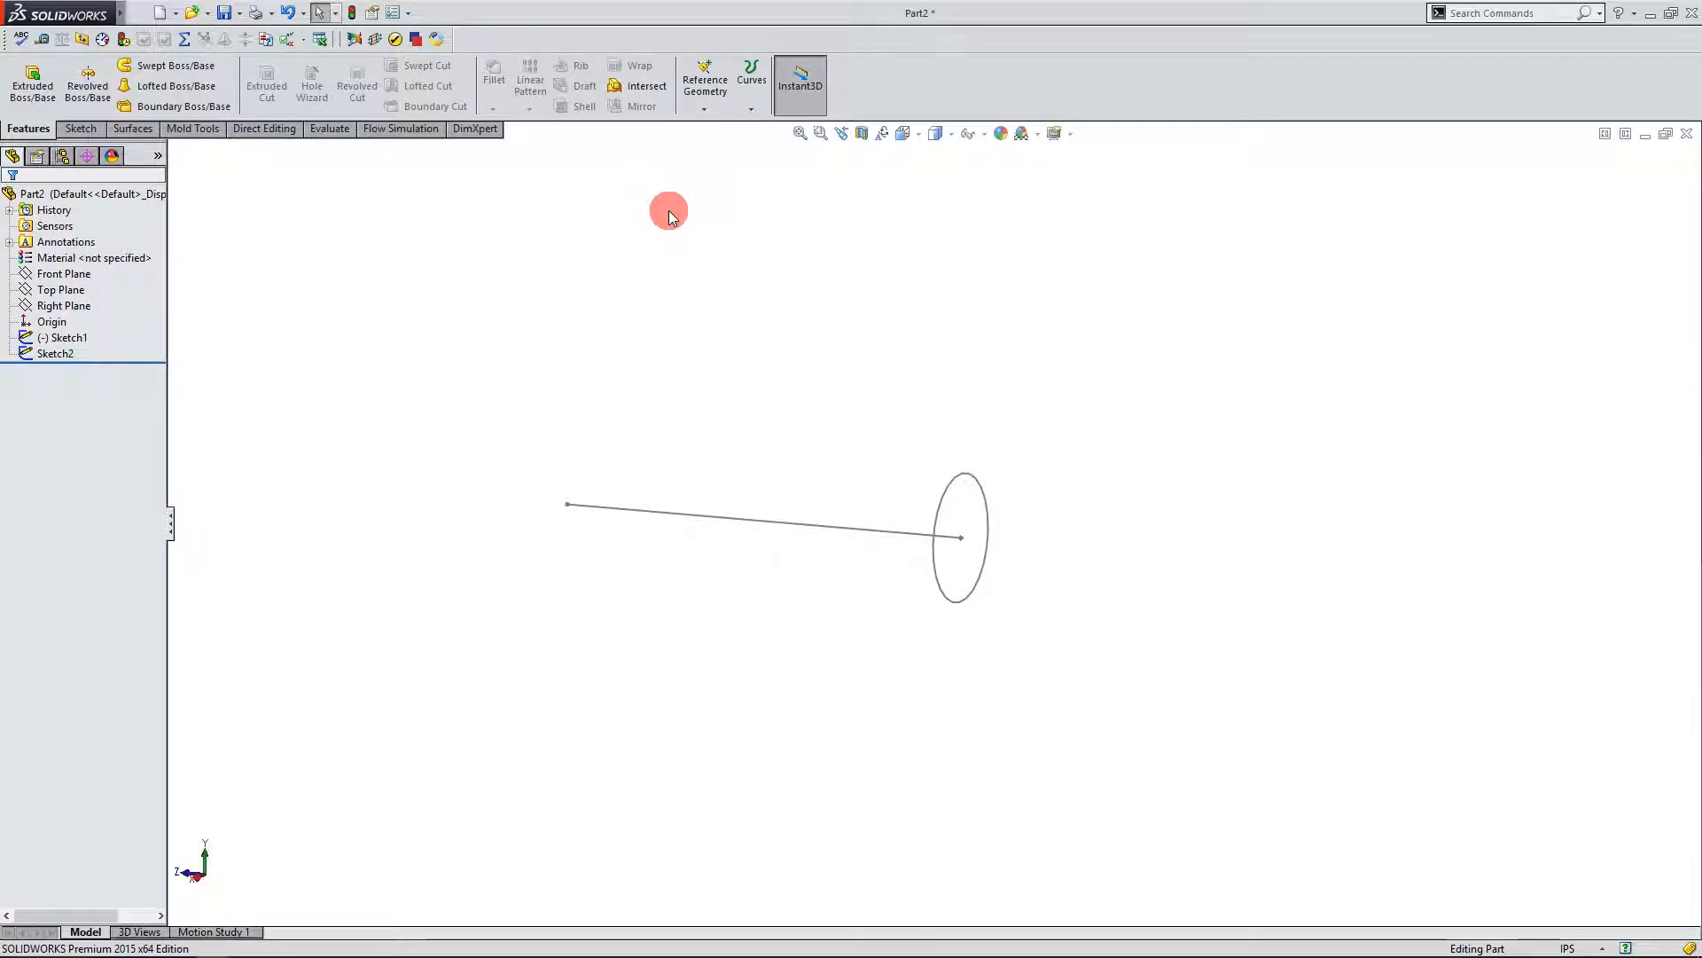
left_click(704, 108)
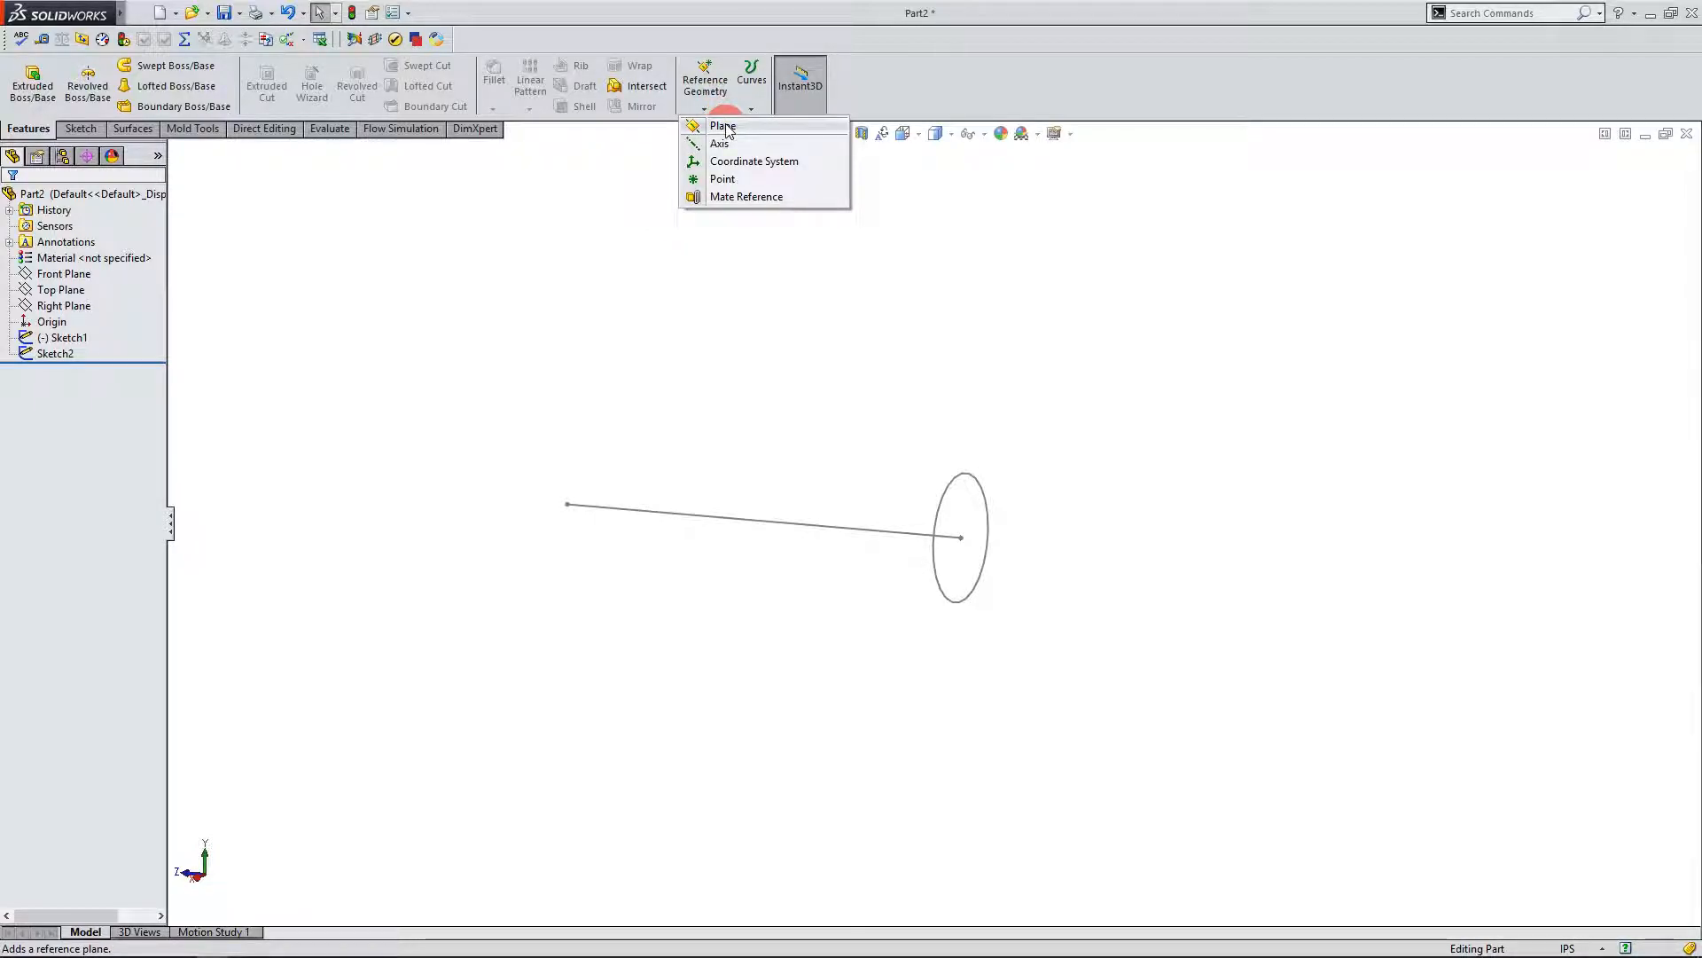
left_click(724, 126)
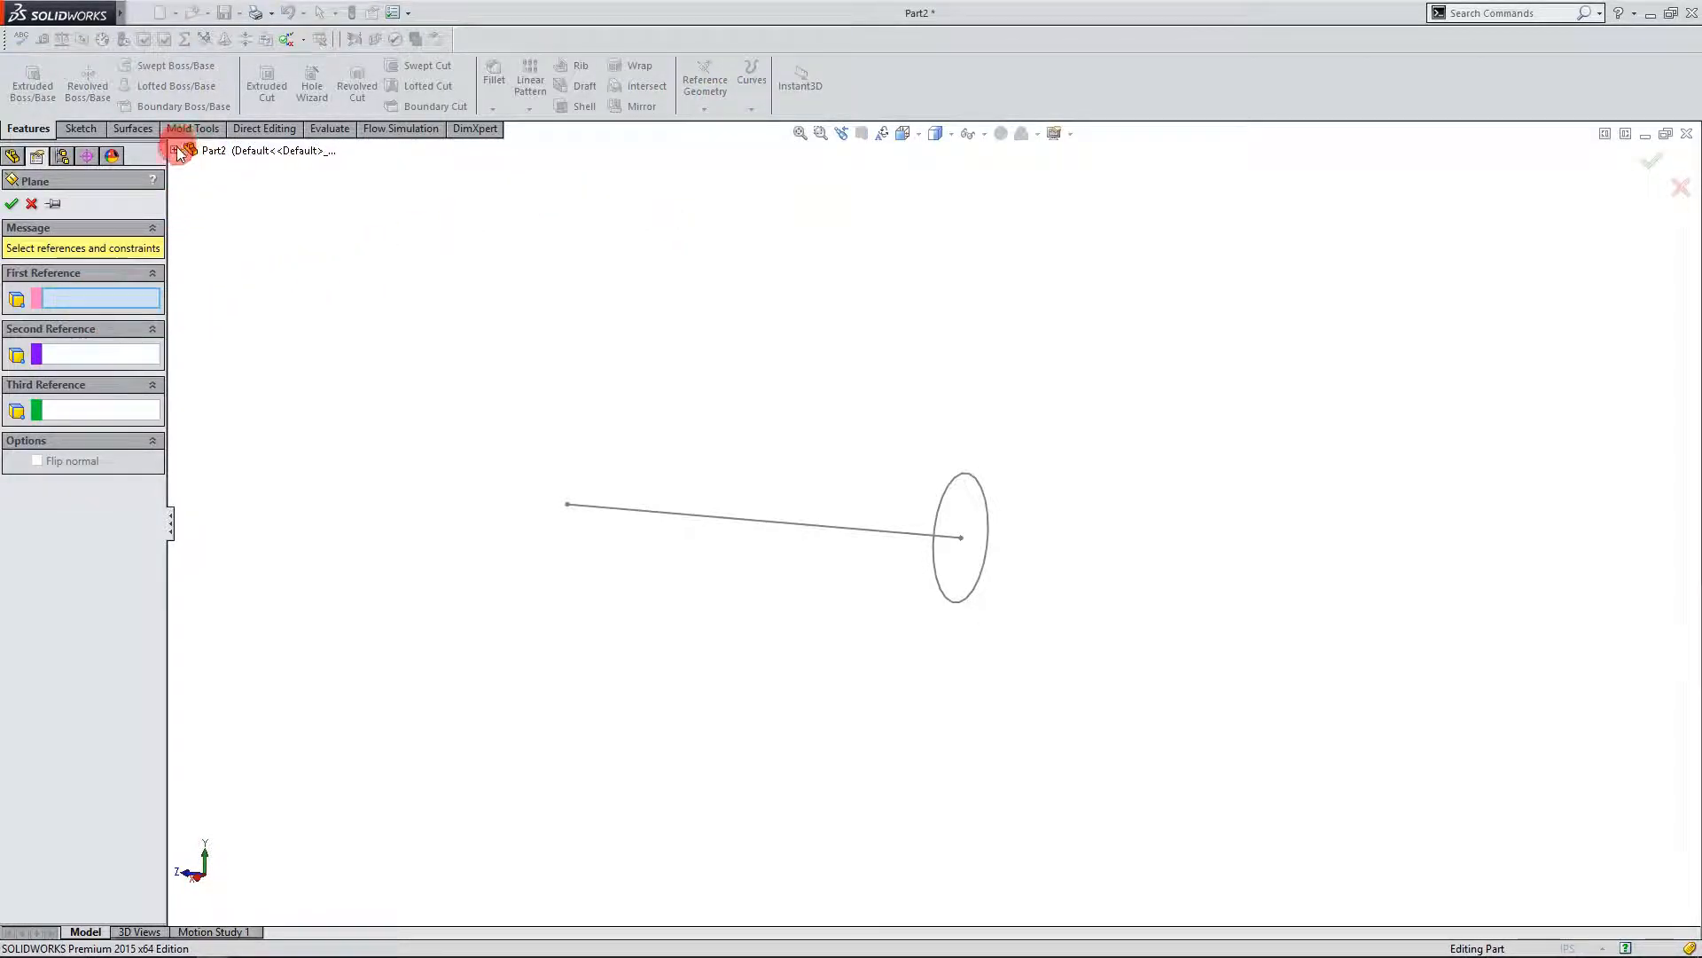
left_click(177, 151)
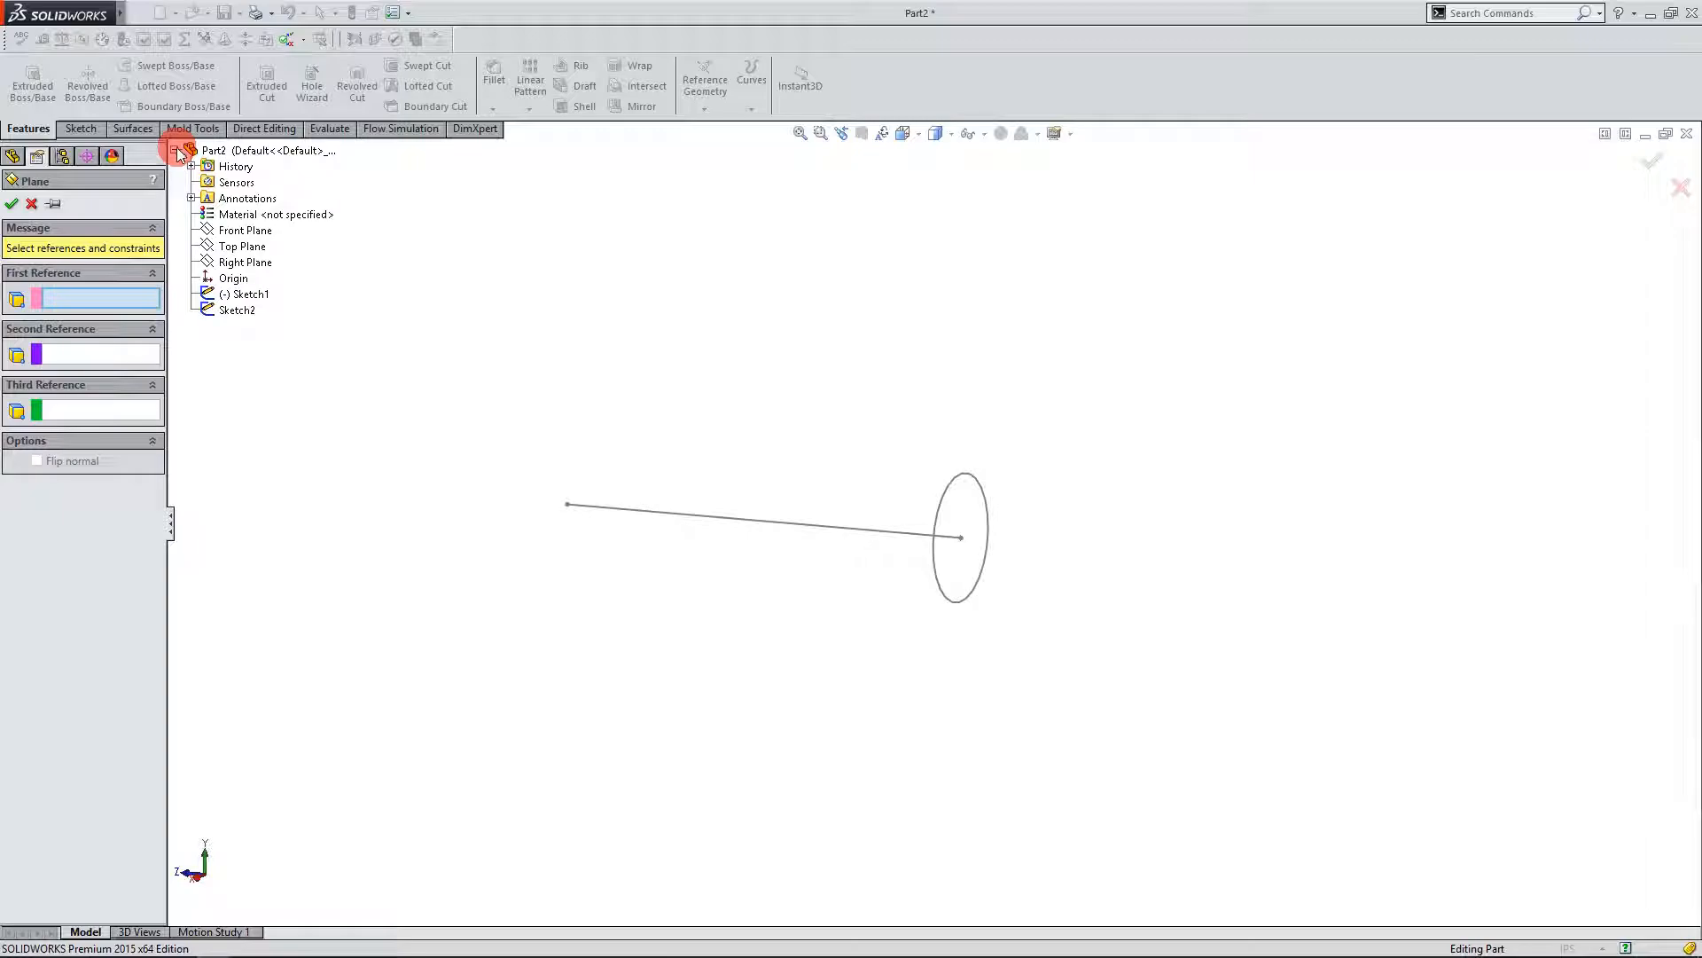
left_click(221, 233)
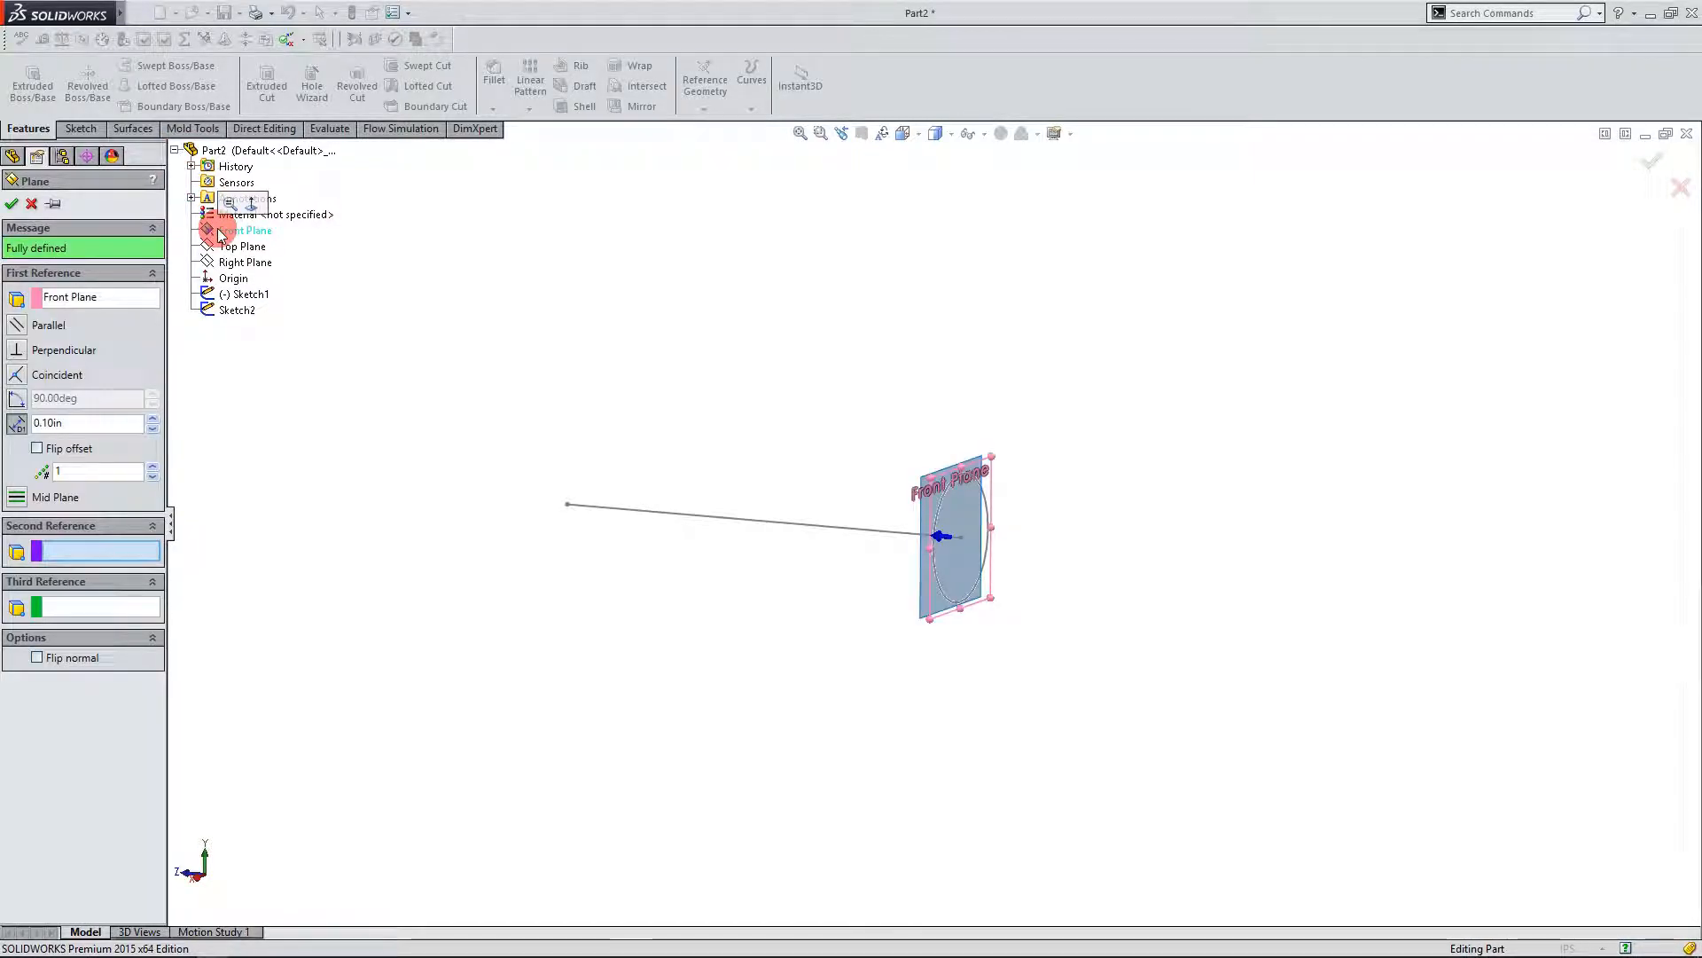
left_click(566, 503)
left_click(12, 203)
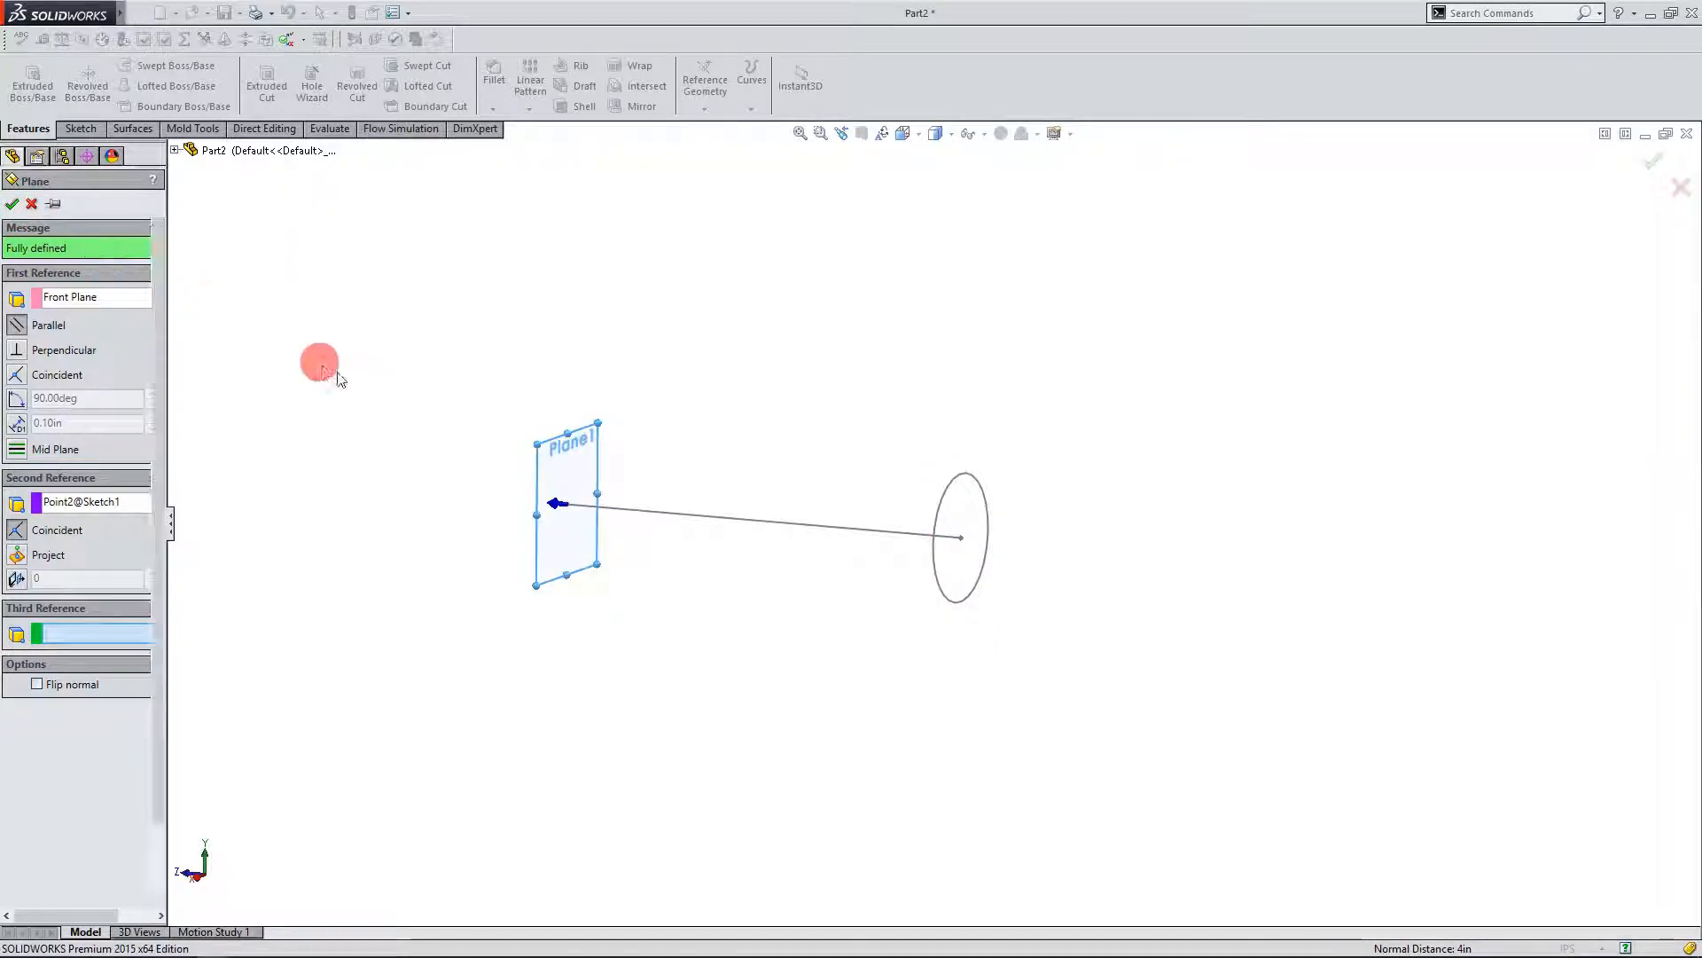
Step: Sketch a circle of 0.8 in diameter on the new reference plane, centred on the line's endpoint
middle_click_drag(747, 637, 701, 634)
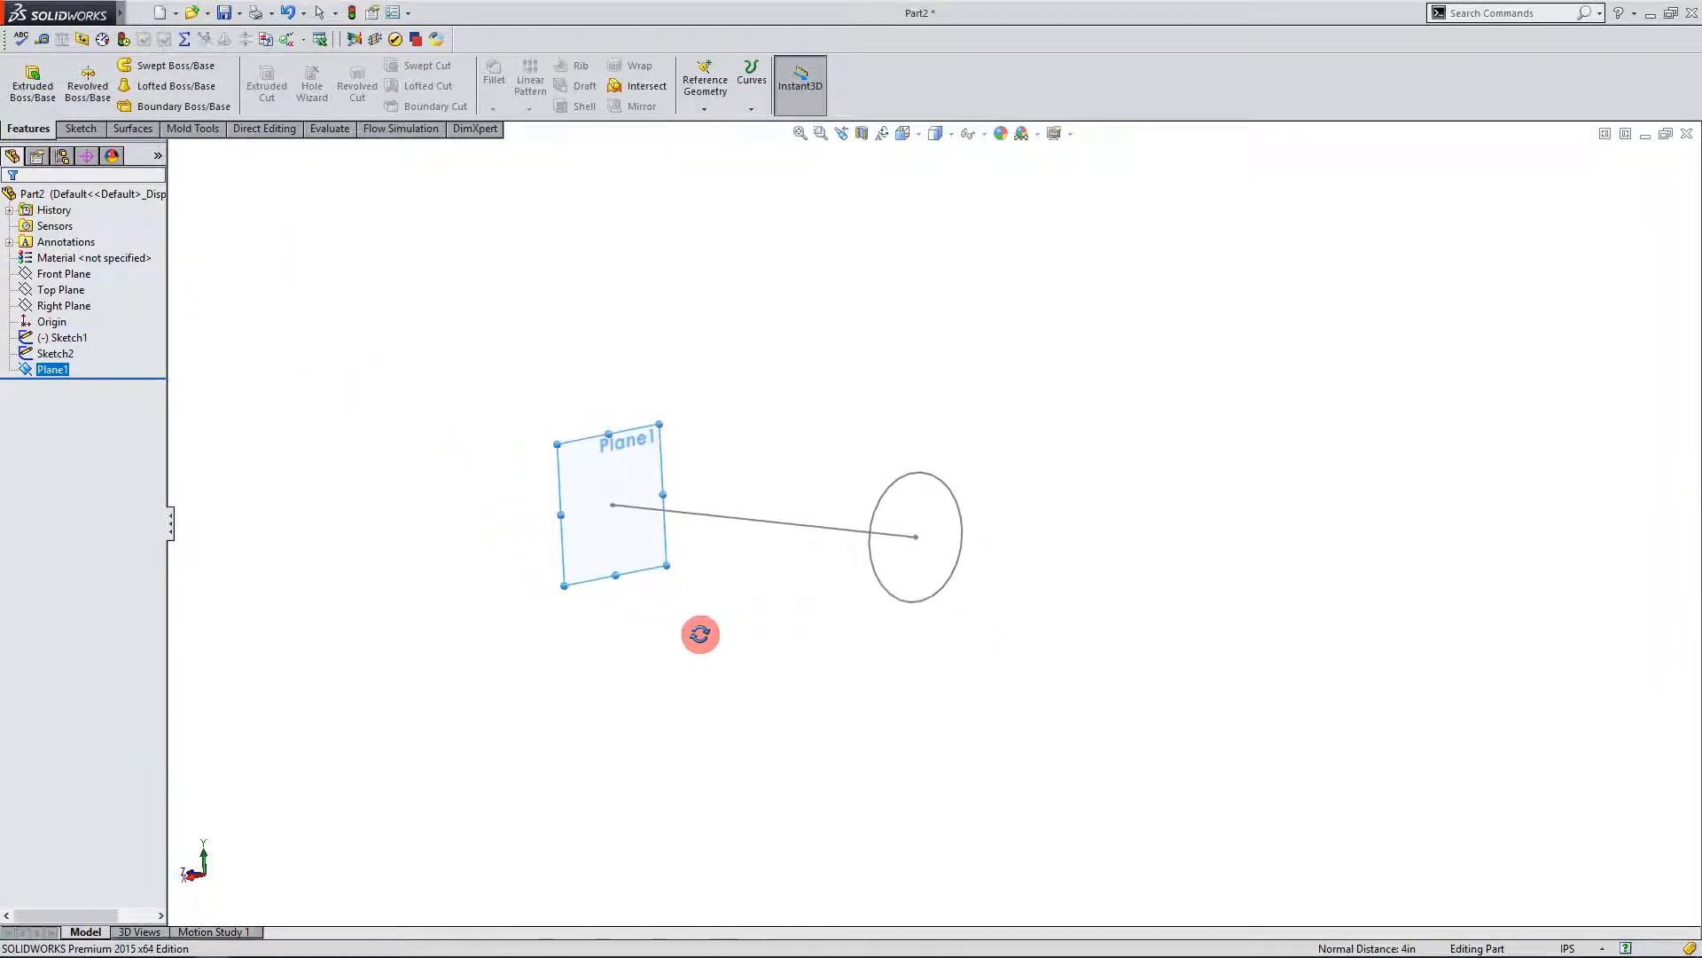
left_click(81, 128)
left_click(27, 84)
left_click(146, 65)
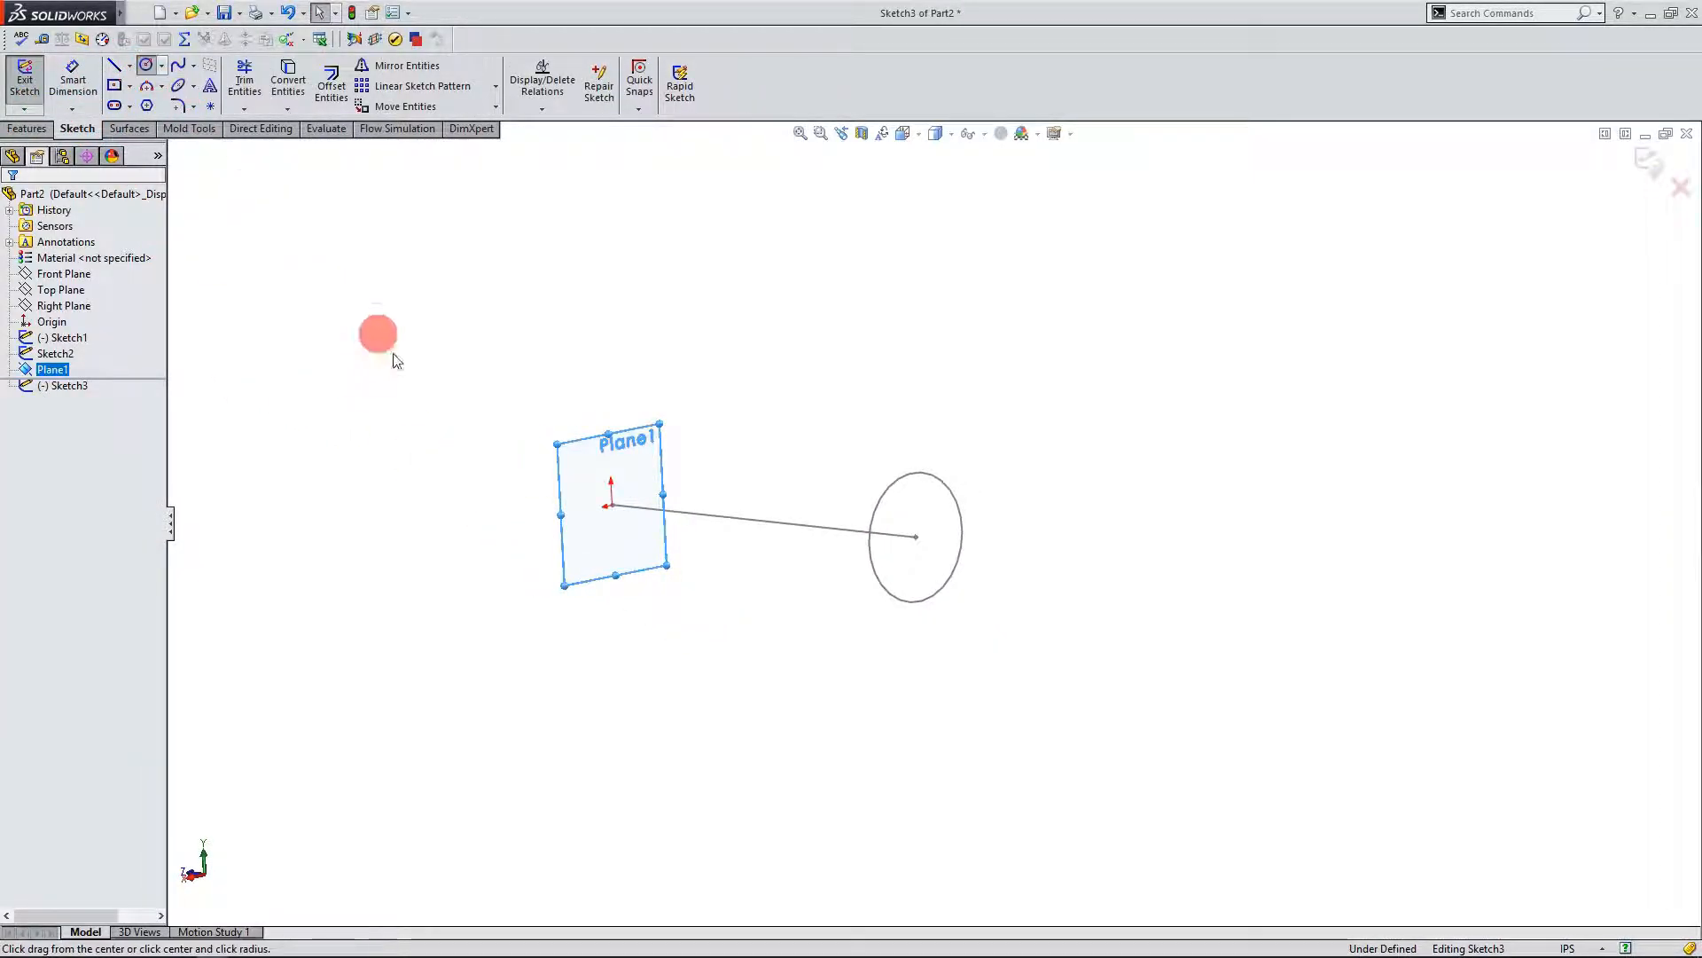
left_click(611, 506)
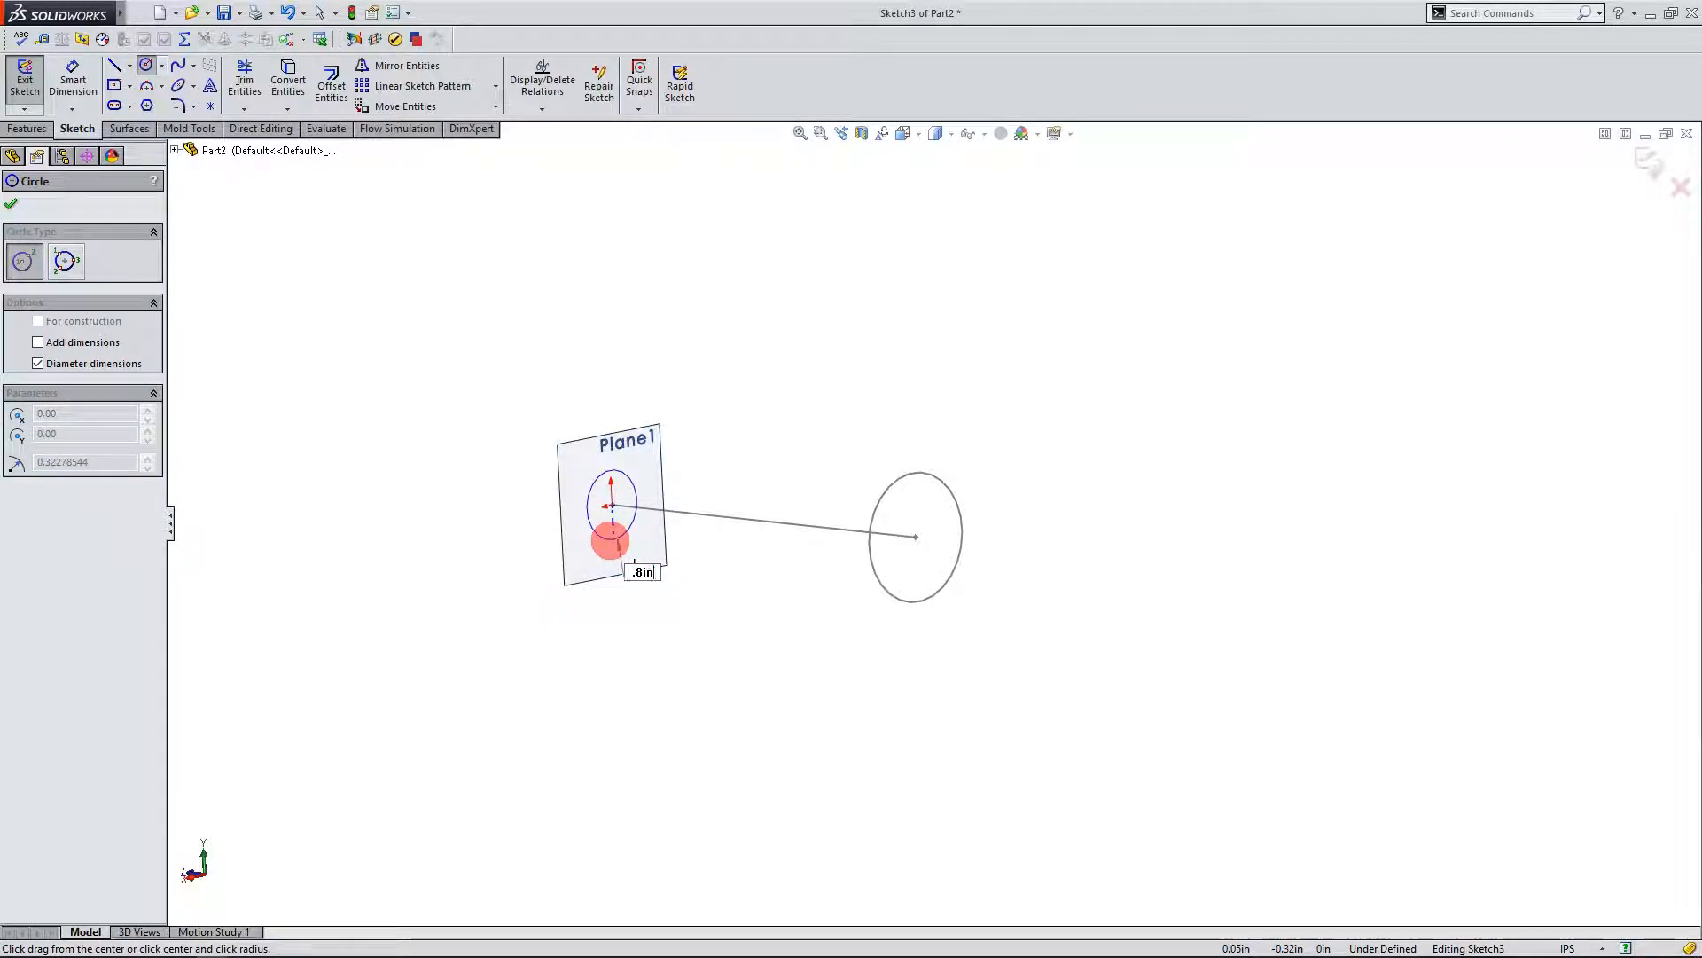
left_click(613, 542)
Step: Dimension the smaller circle's diameter at 0.80 in and exit the sketch
left_click(71, 76)
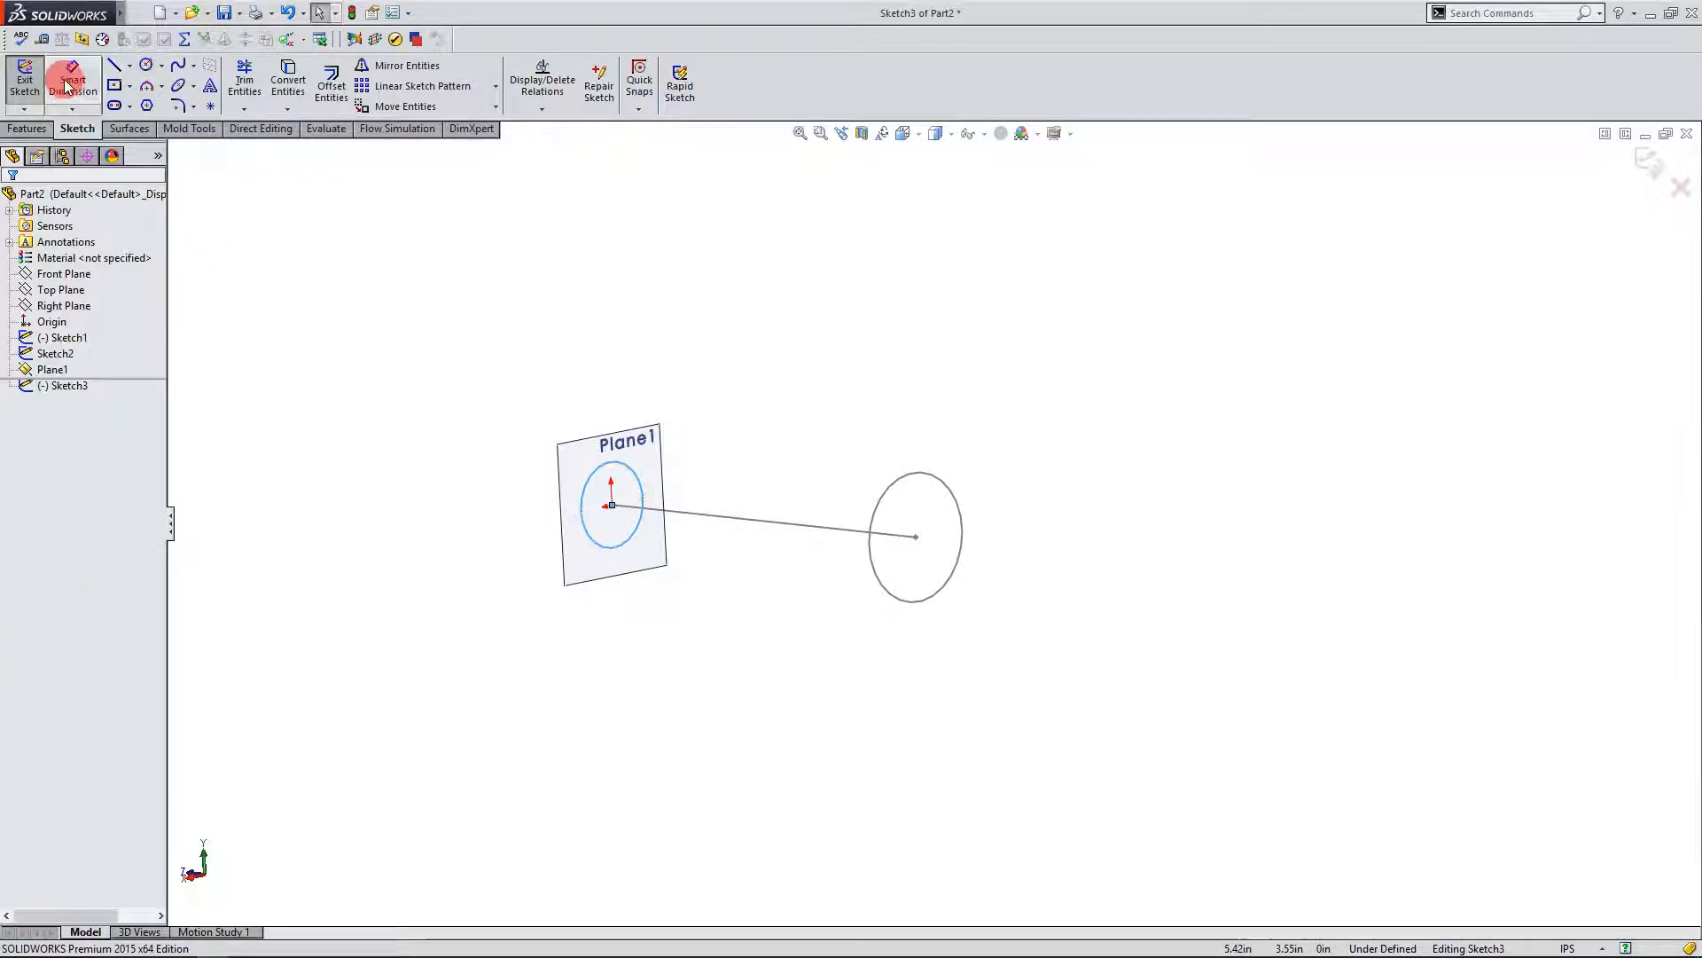
left_click(586, 459)
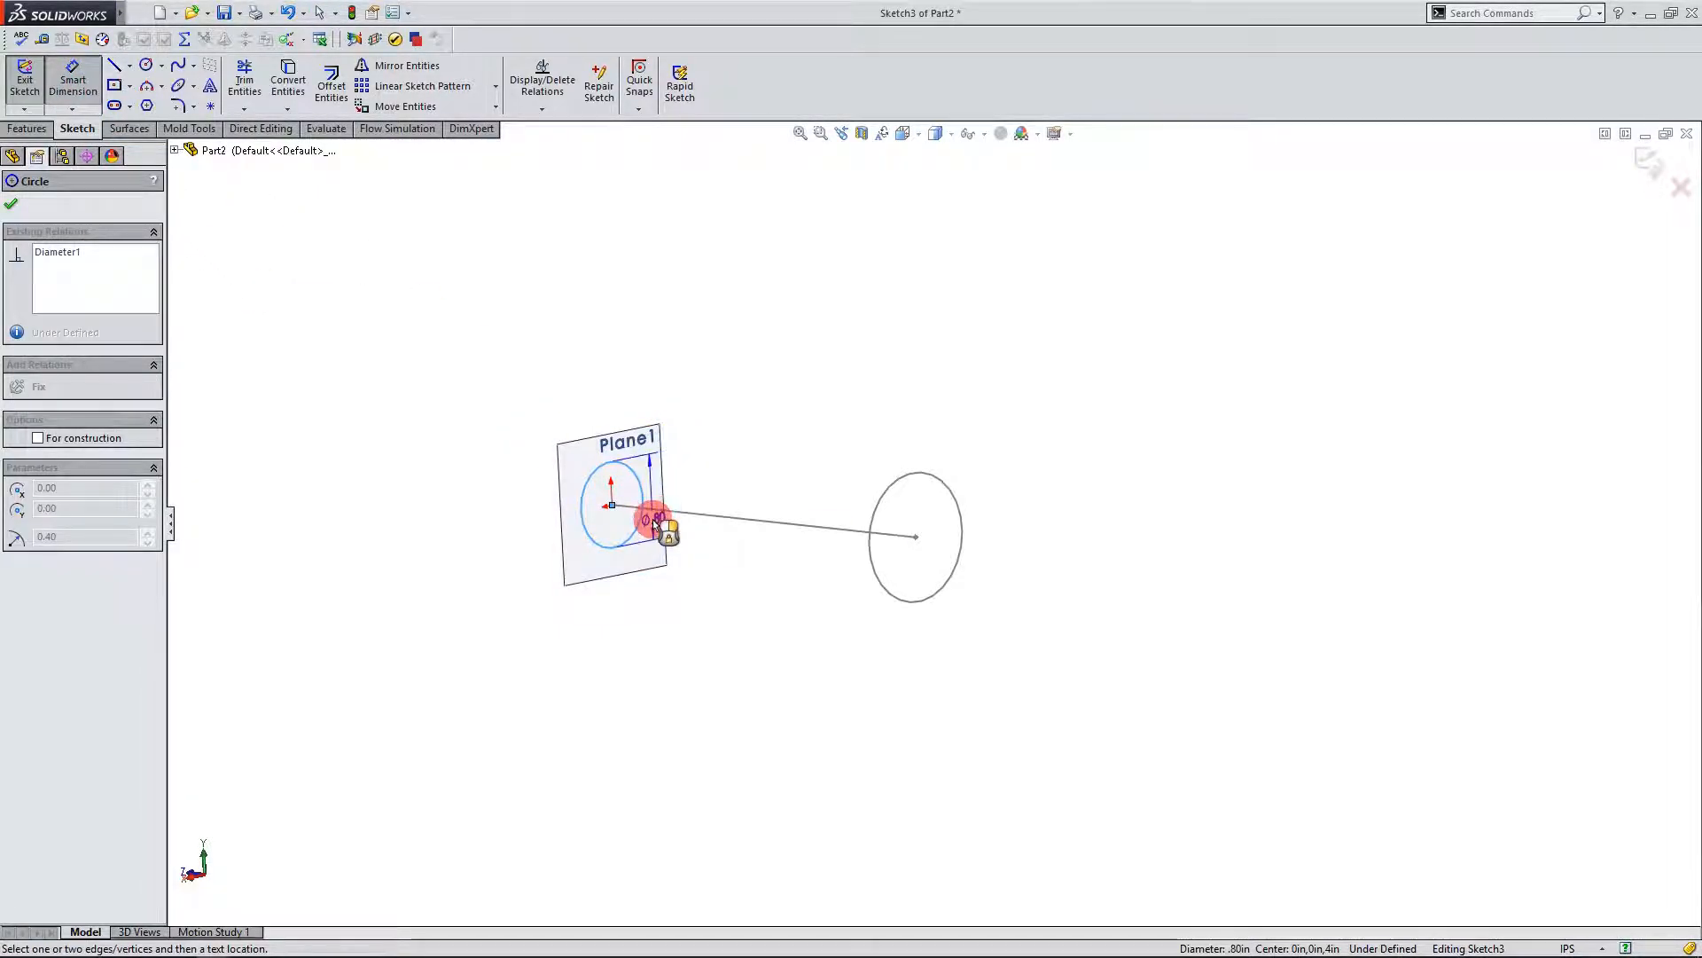
left_click(665, 344)
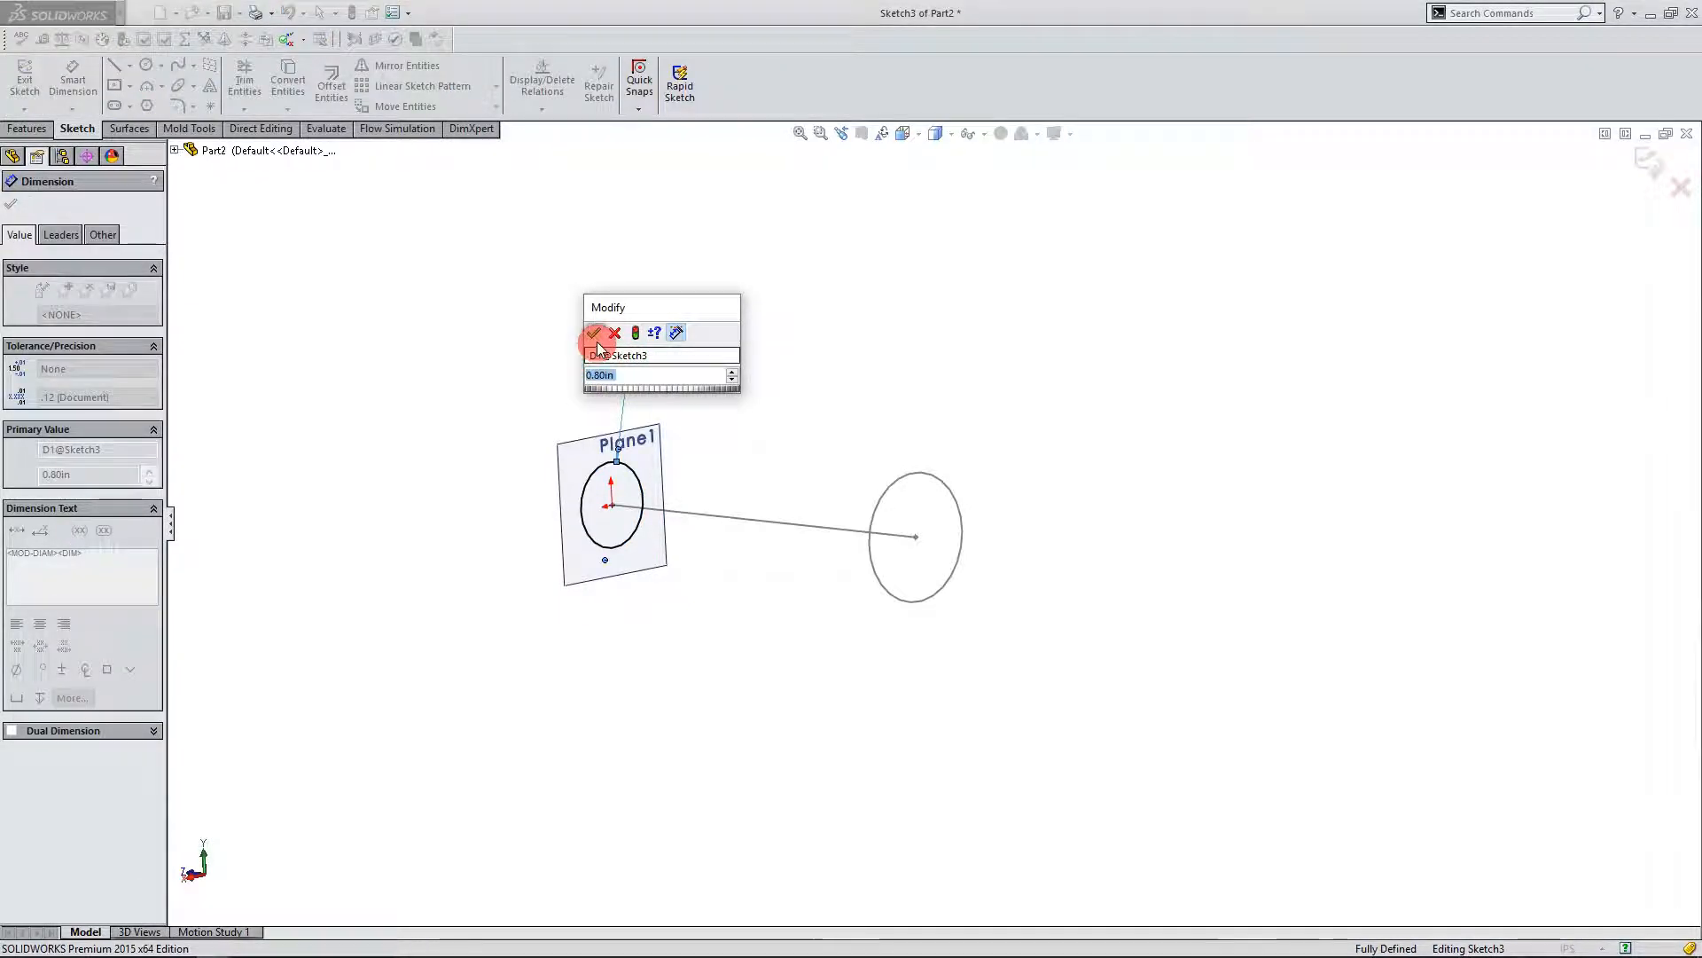
left_click(594, 334)
left_click(10, 203)
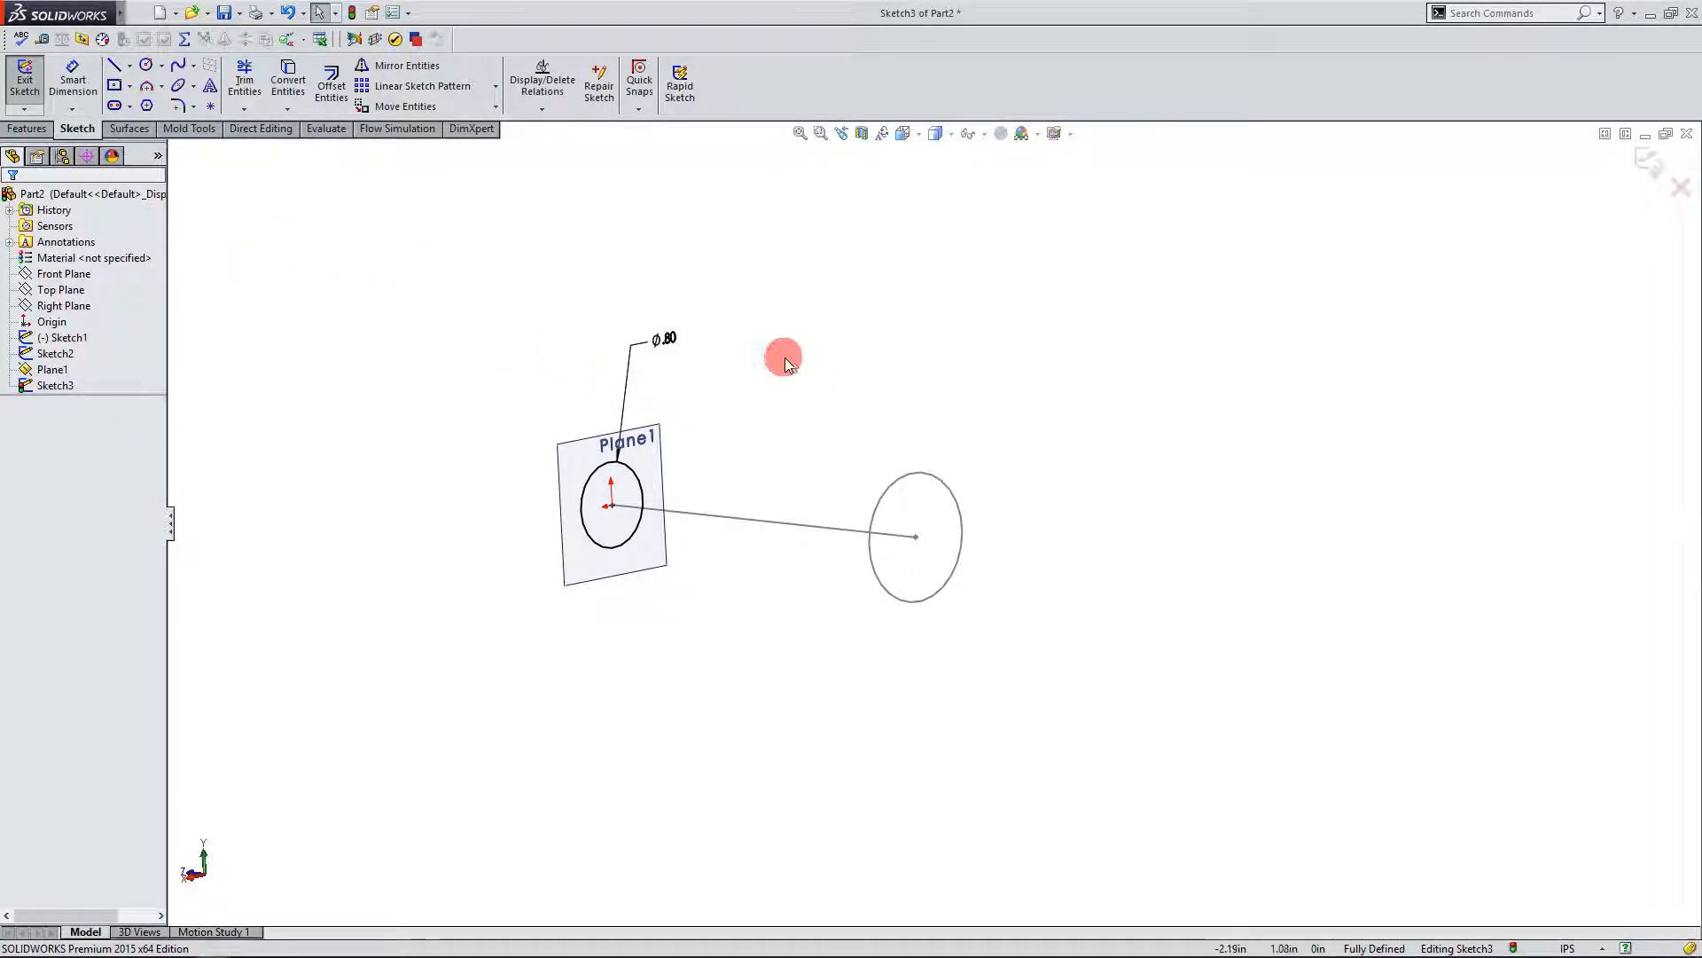
mouse_move(700, 573)
middle_mouse_down()
mouse_move(885, 567)
mouse_move(707, 566)
mouse_move(882, 582)
mouse_move(696, 581)
mouse_move(709, 612)
mouse_move(745, 555)
mouse_move(859, 585)
mouse_move(705, 593)
mouse_move(863, 593)
mouse_move(647, 565)
middle_mouse_up()
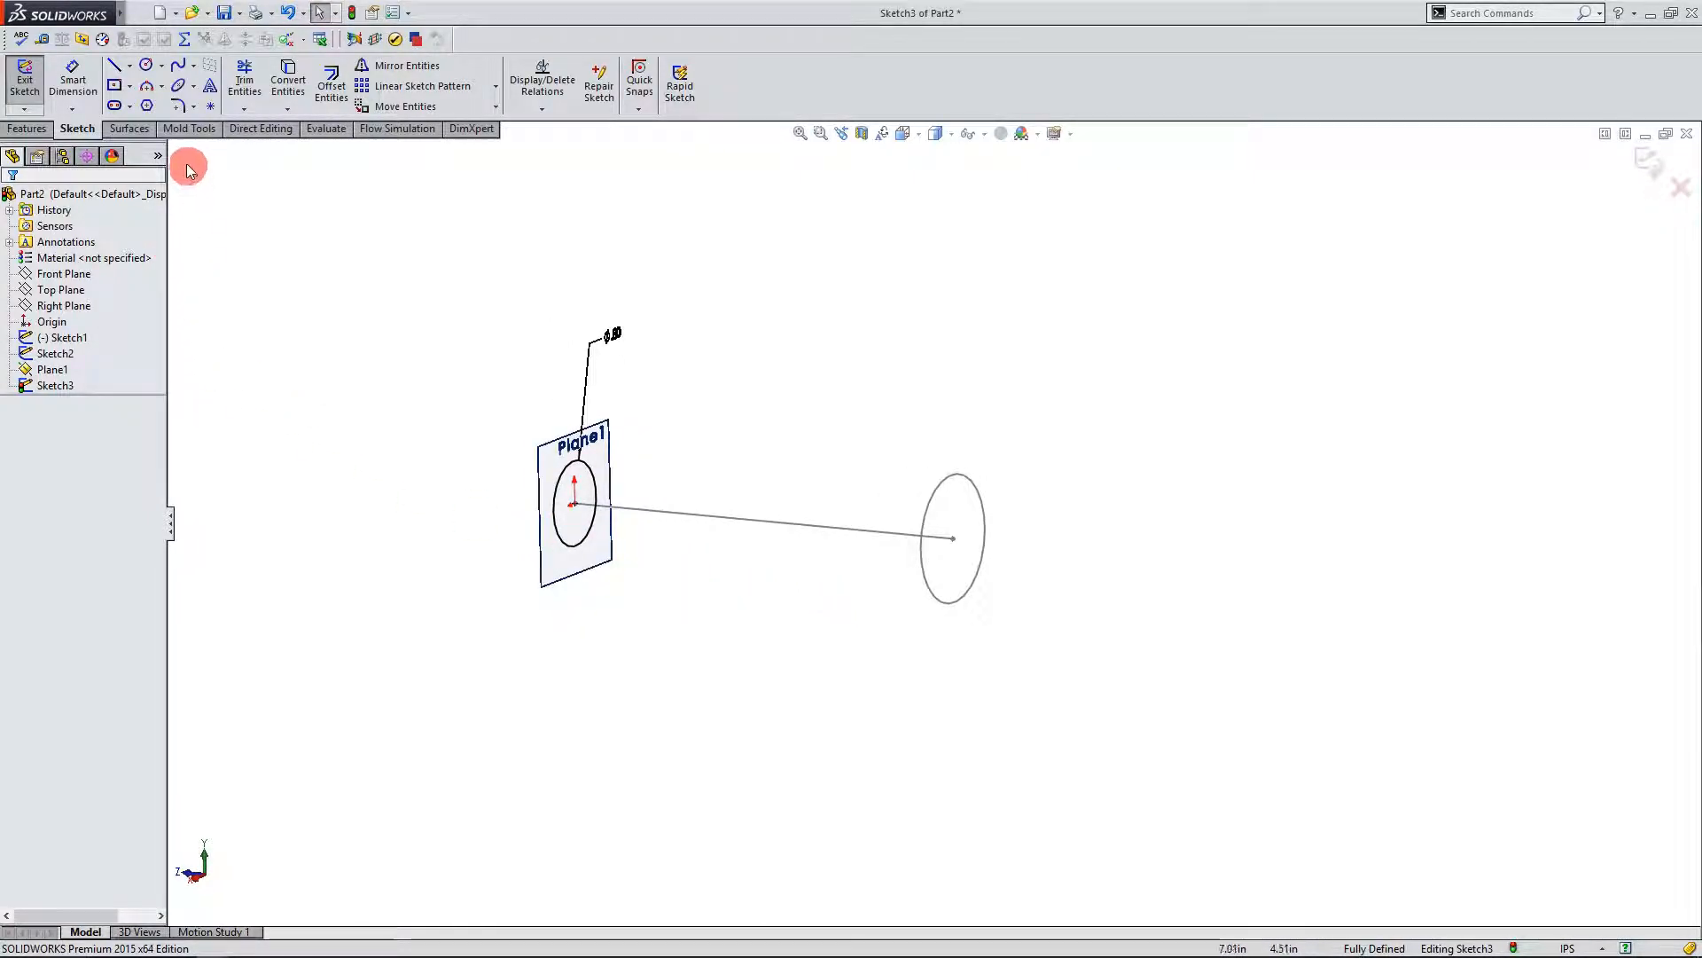
left_click(132, 133)
left_click(74, 126)
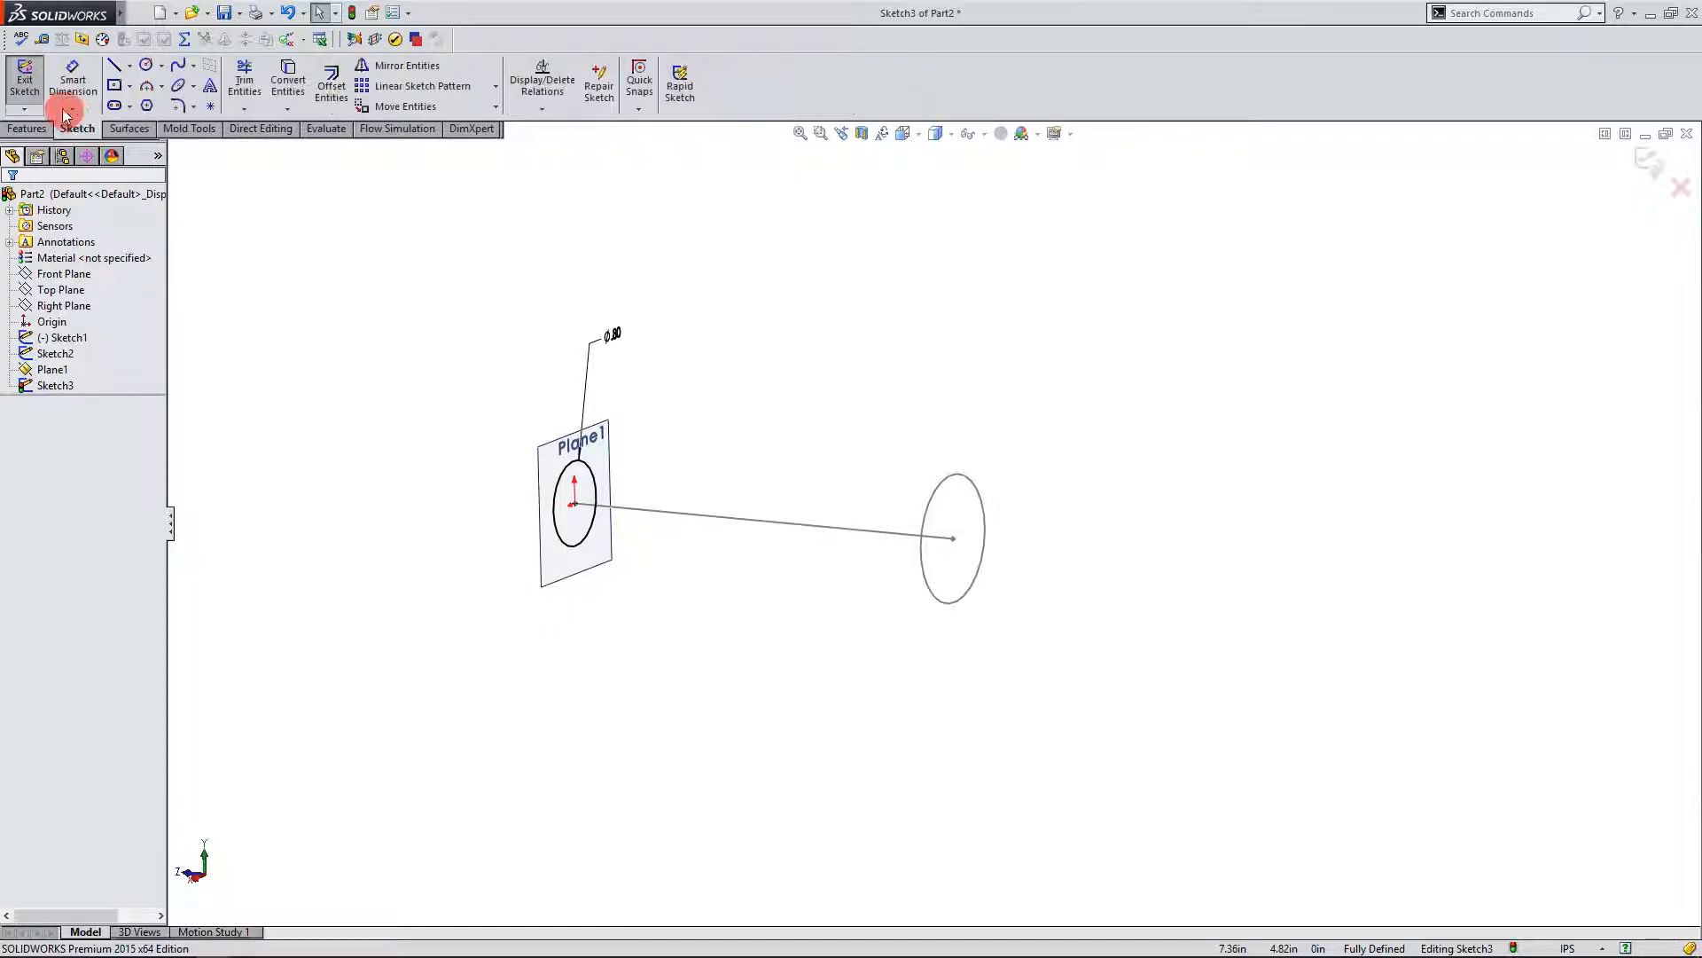
left_click(35, 88)
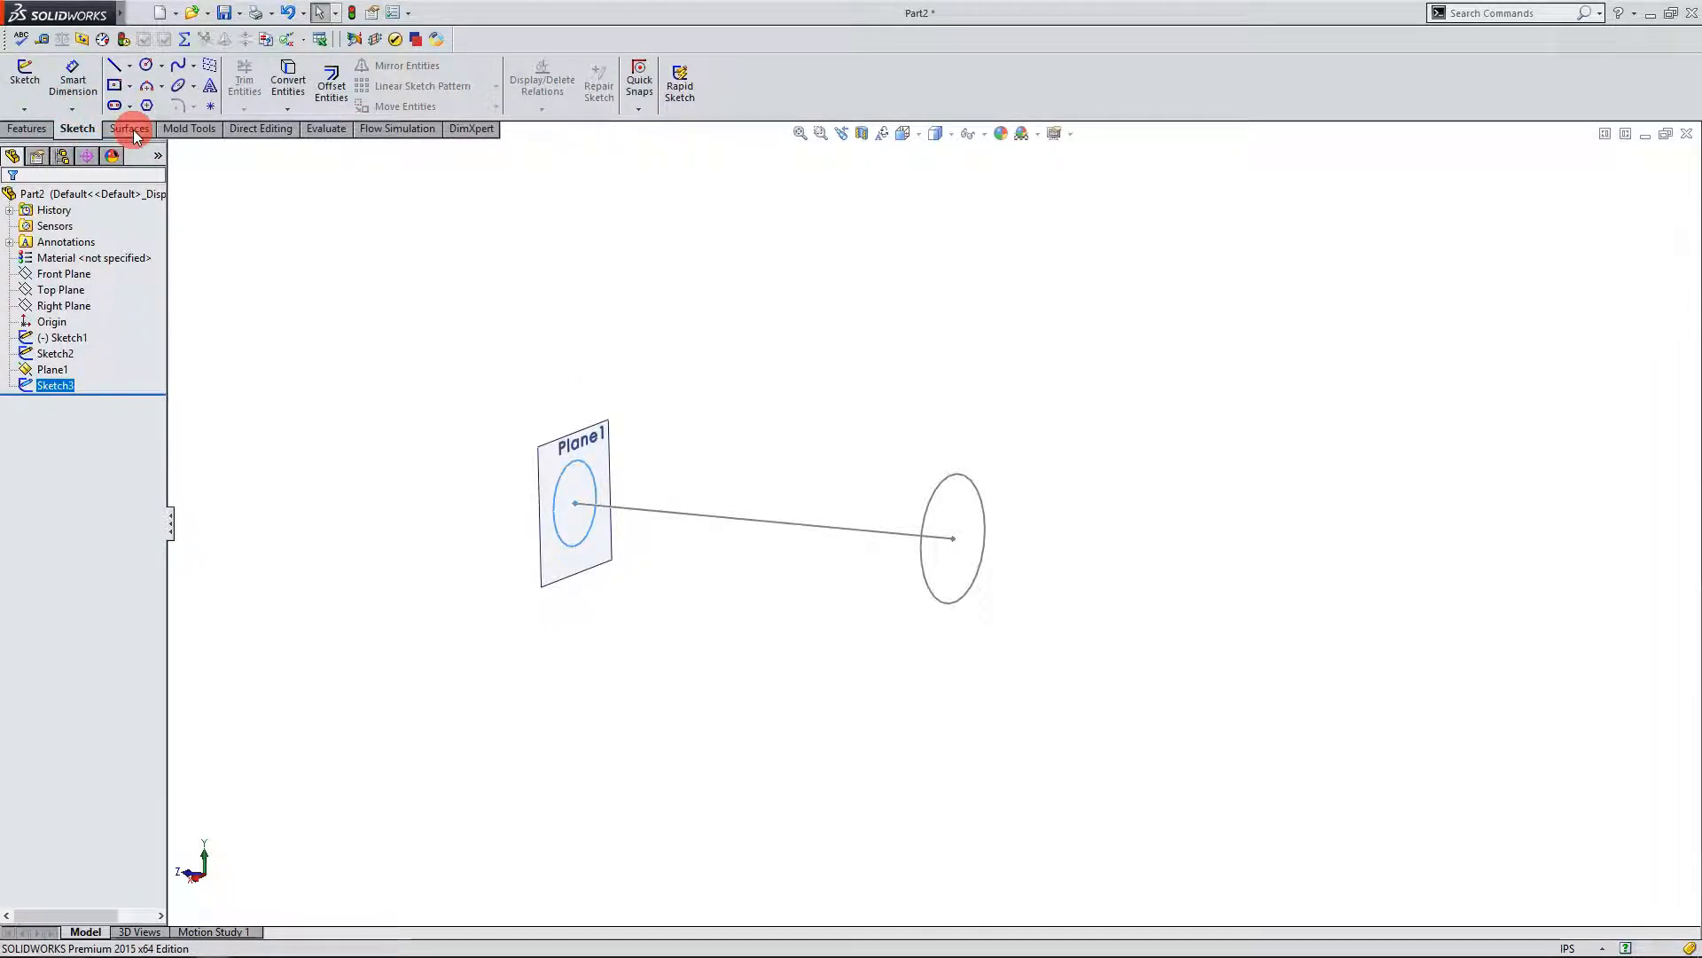
Step: Create a lofted surface between the origin circle and the smaller circle on the reference plane
left_click(131, 130)
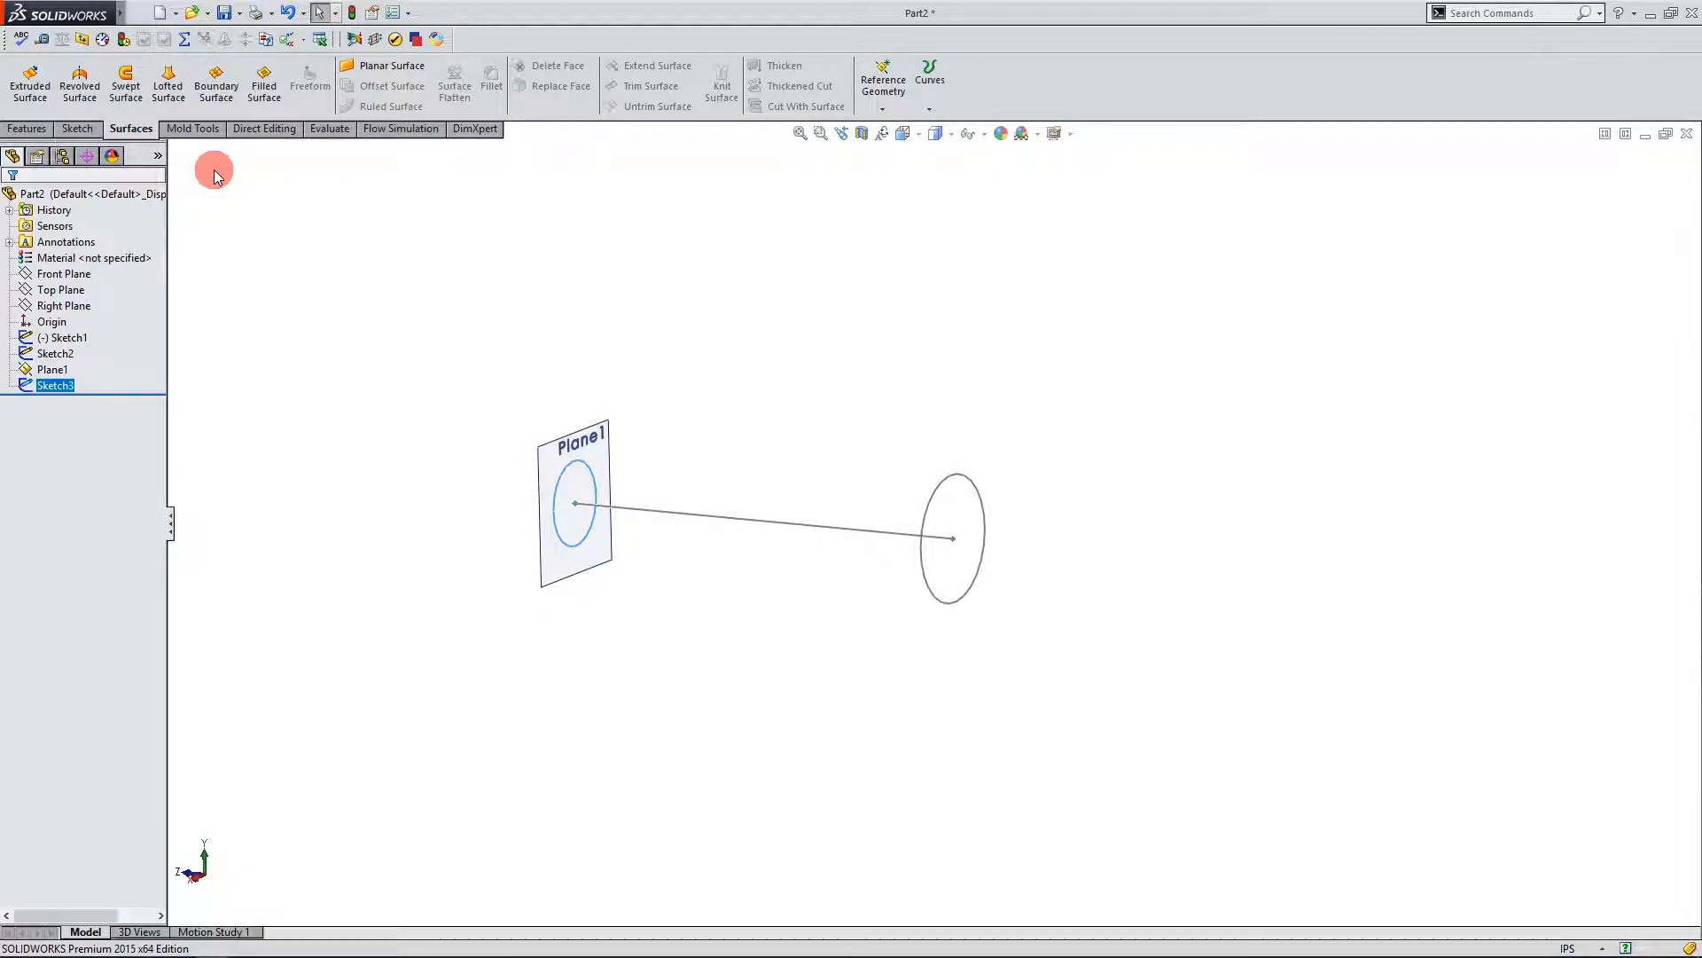
left_click(214, 172)
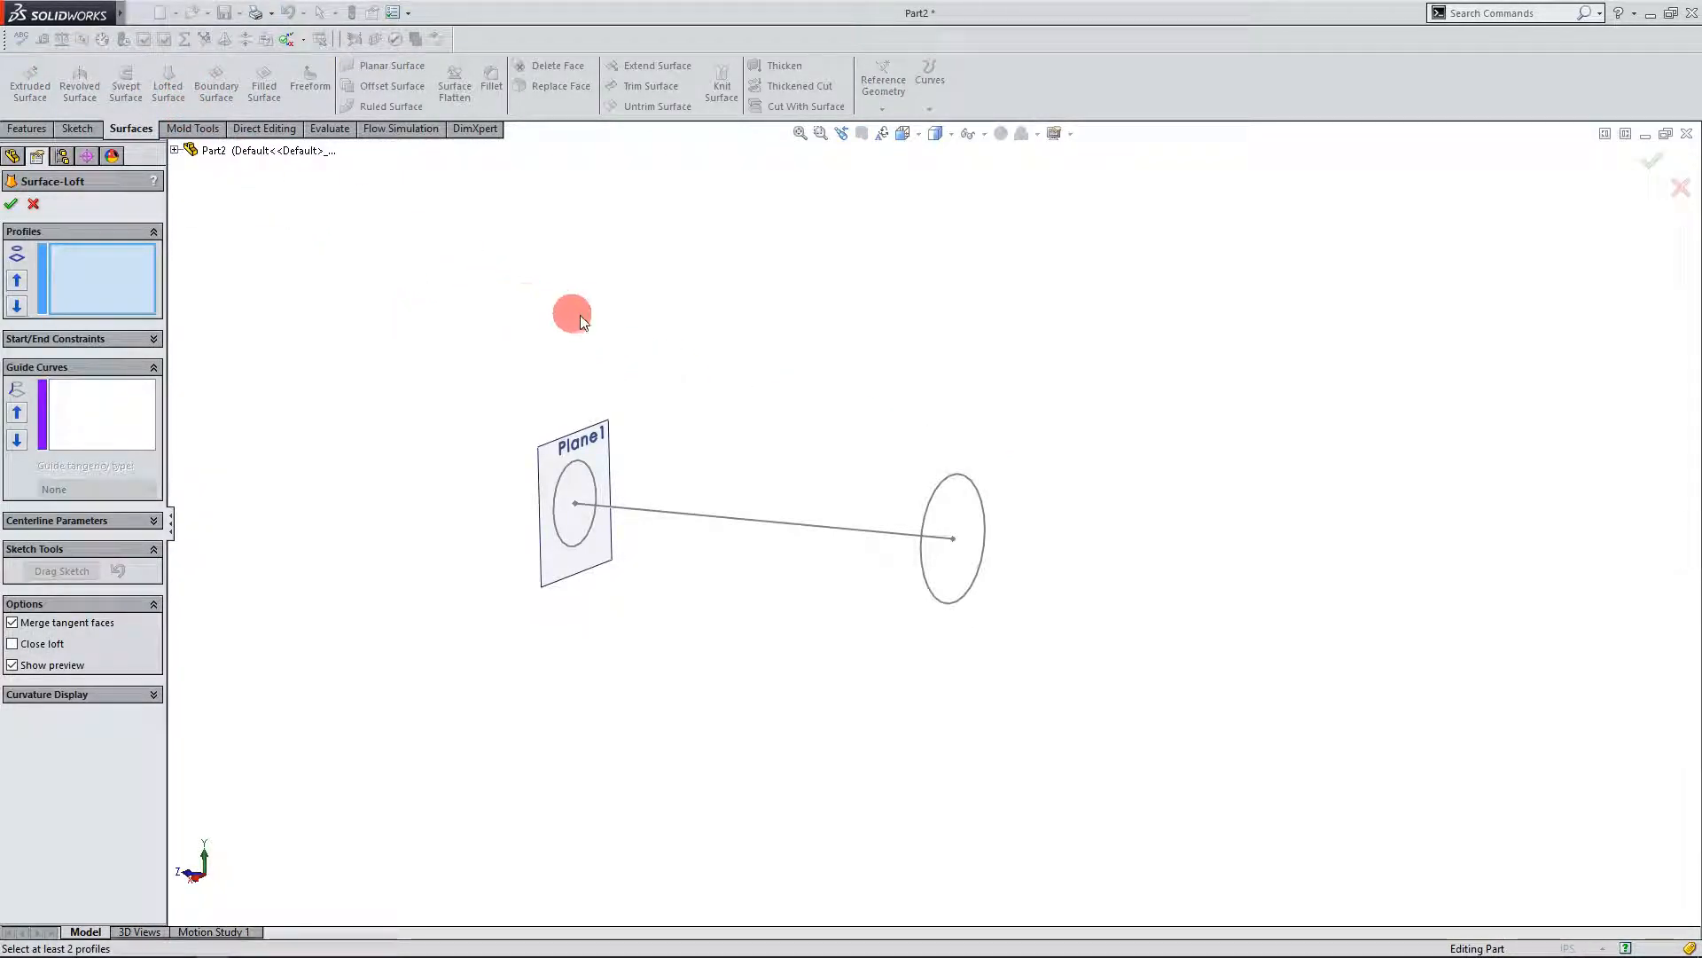
left_click(977, 486)
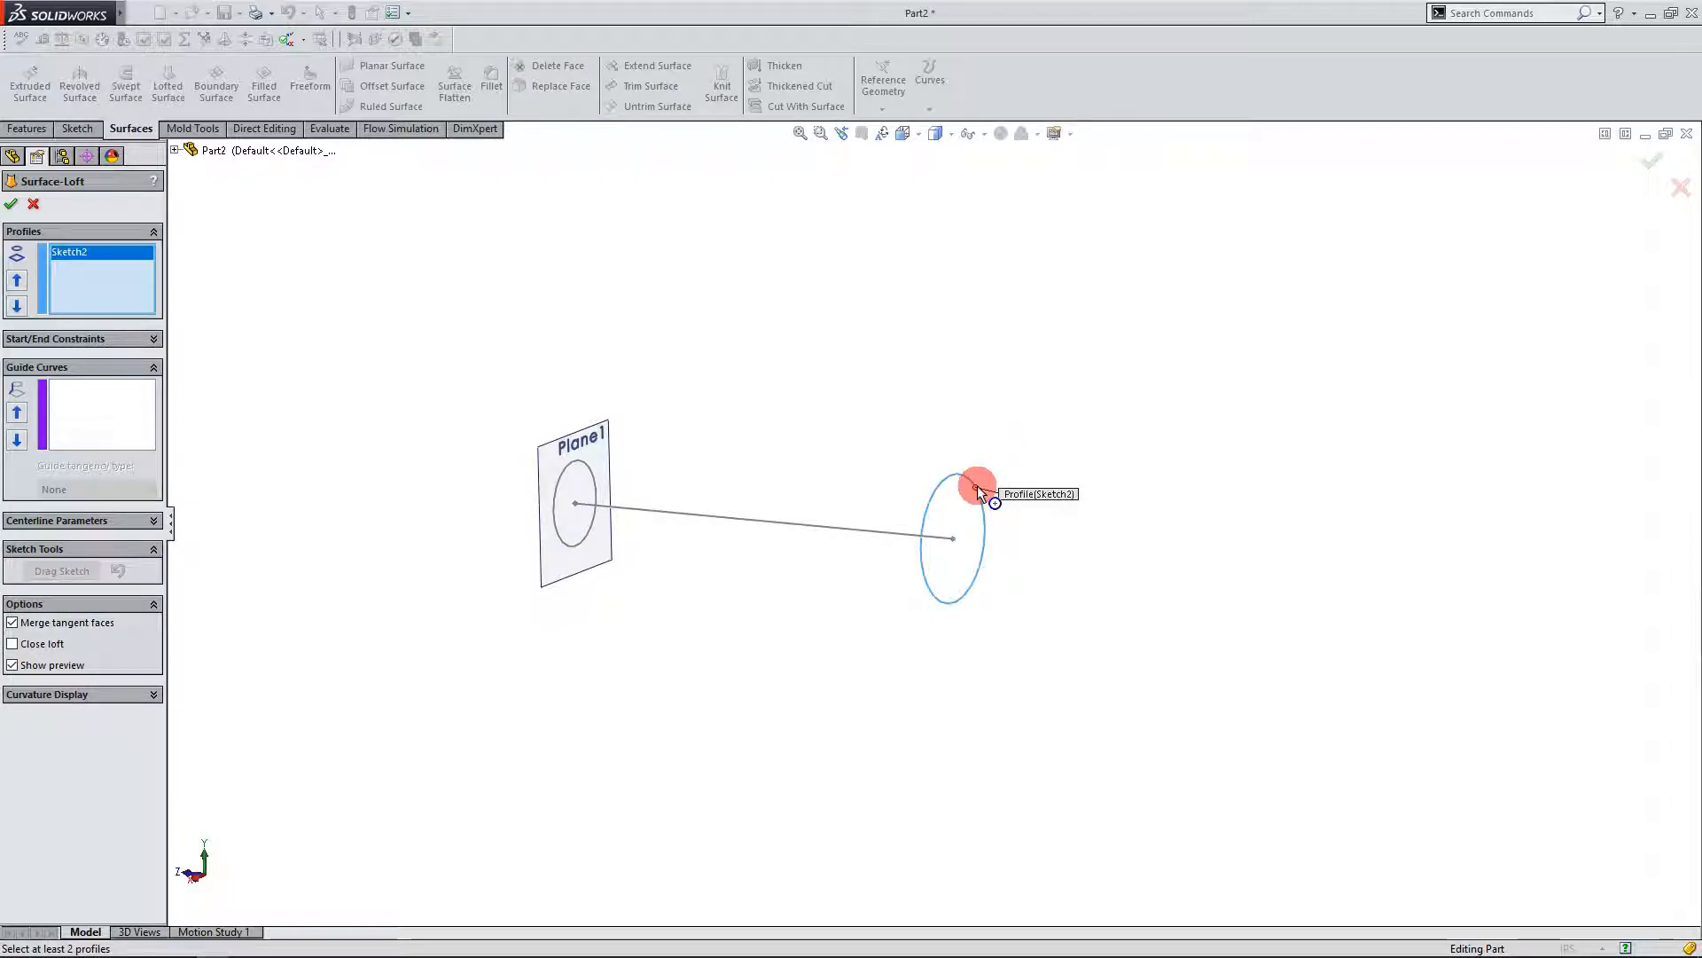
left_click(589, 471)
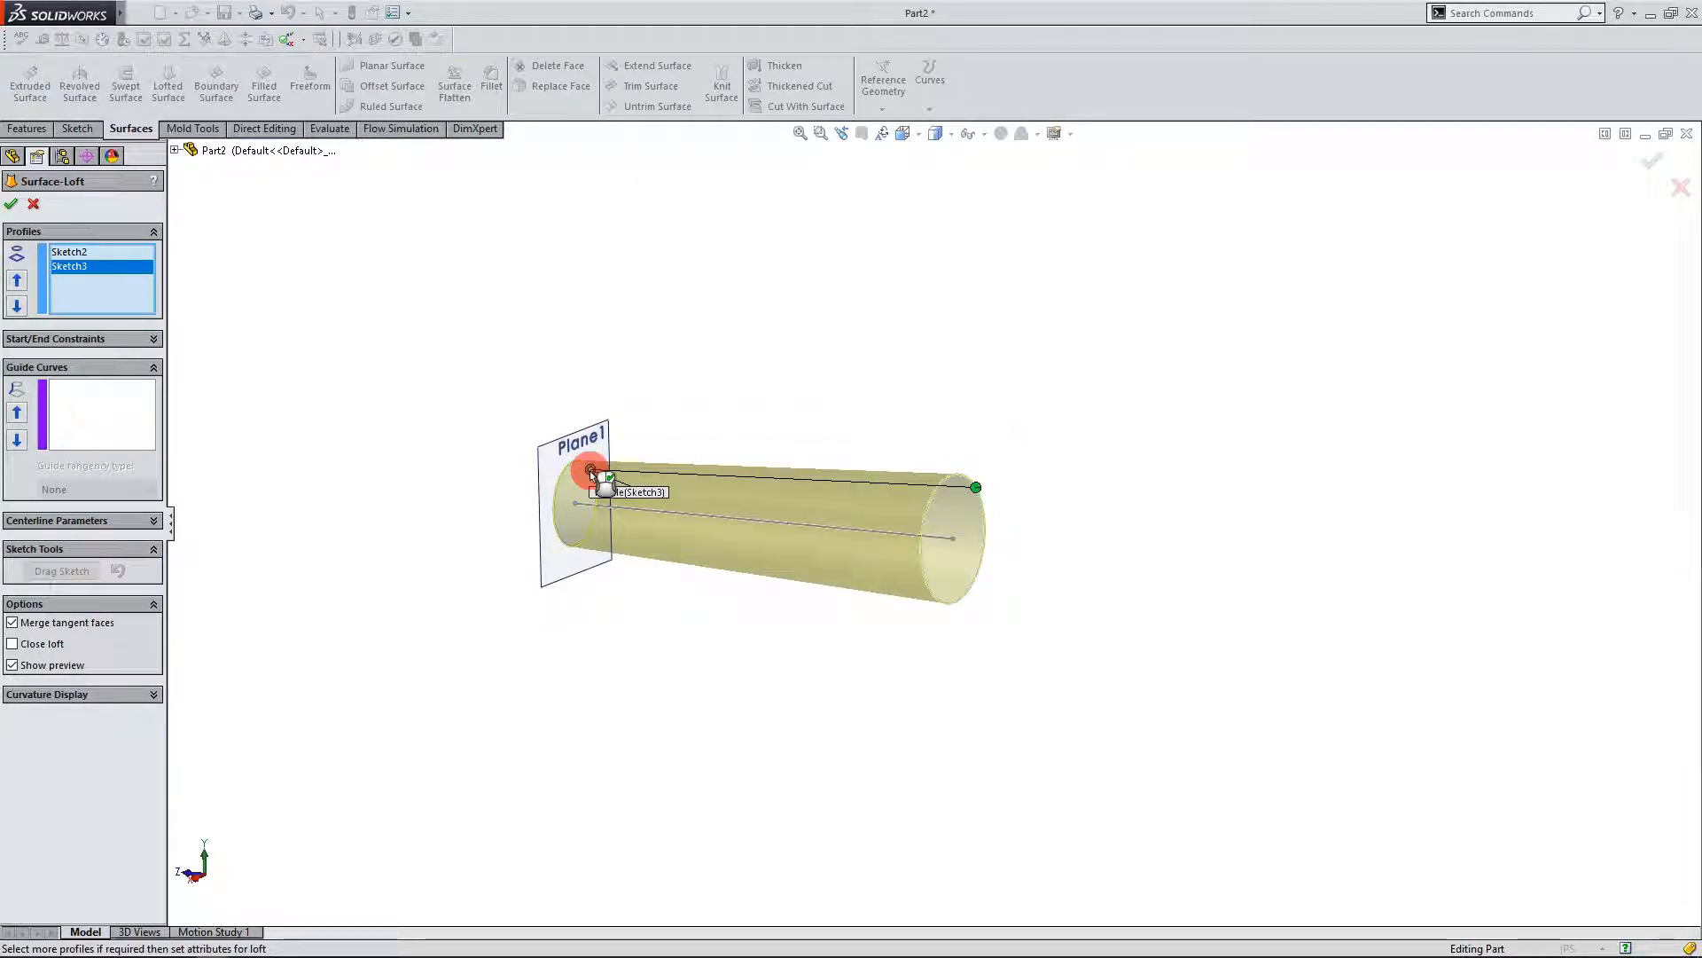
mouse_move(701, 646)
middle_mouse_down()
mouse_move(840, 628)
mouse_move(669, 627)
mouse_move(817, 636)
mouse_move(816, 677)
mouse_move(673, 612)
mouse_move(665, 647)
middle_mouse_up()
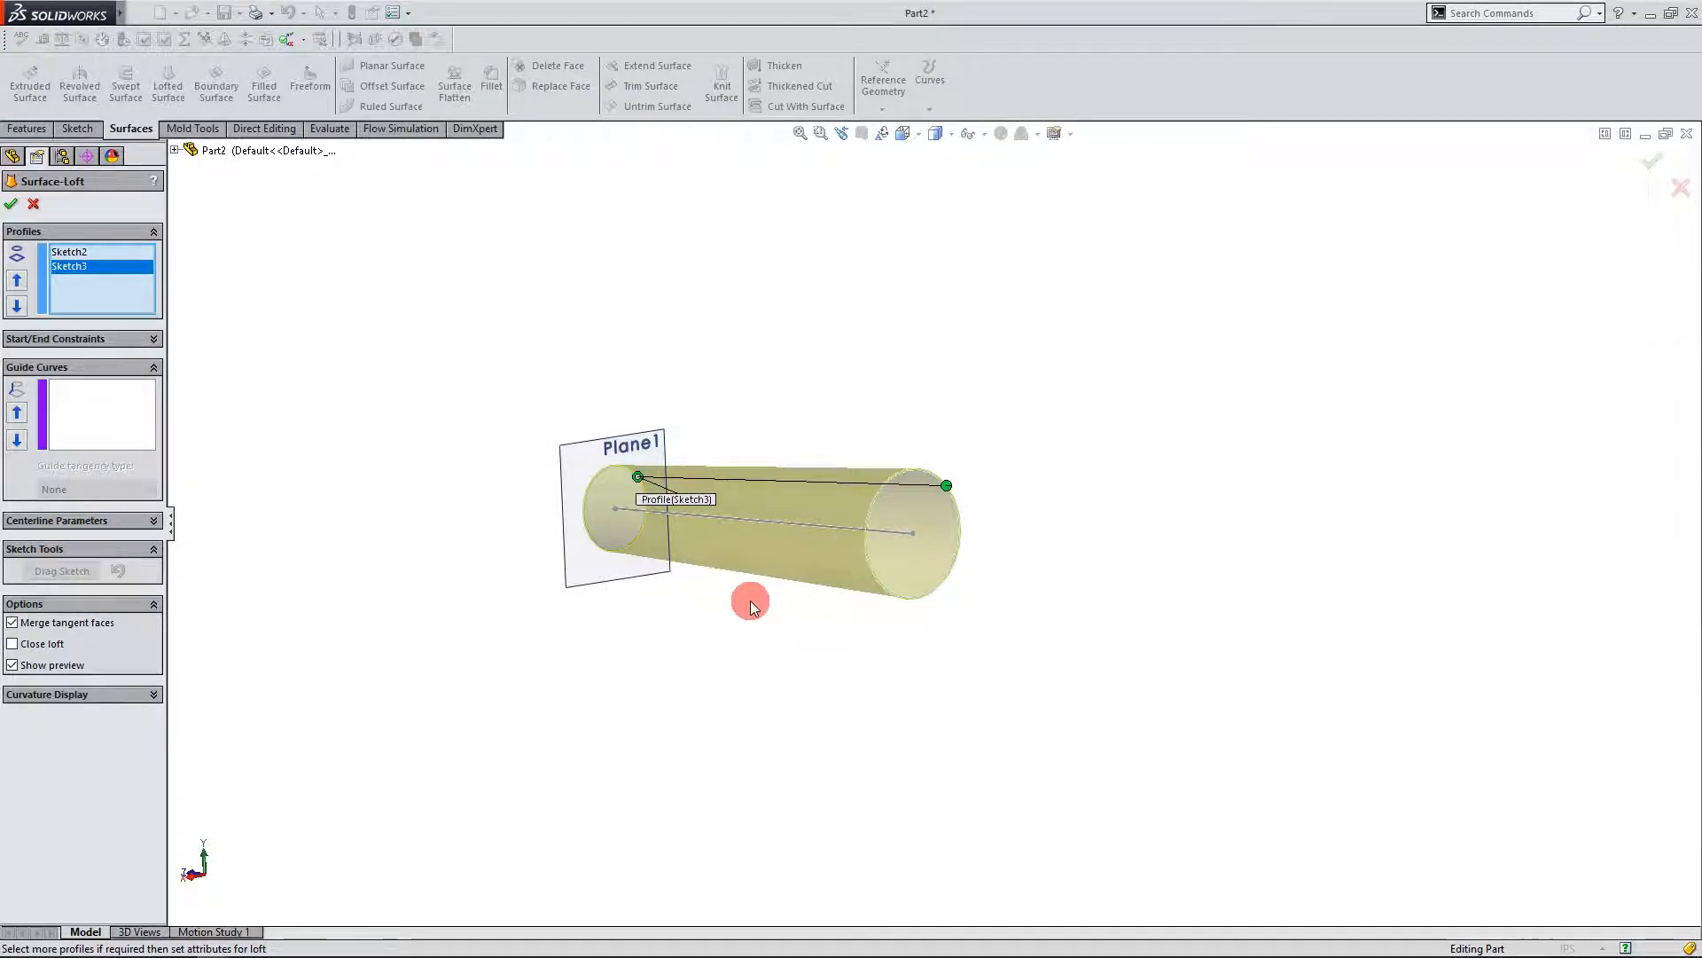
middle_click_drag(753, 600, 802, 586)
left_click(12, 209)
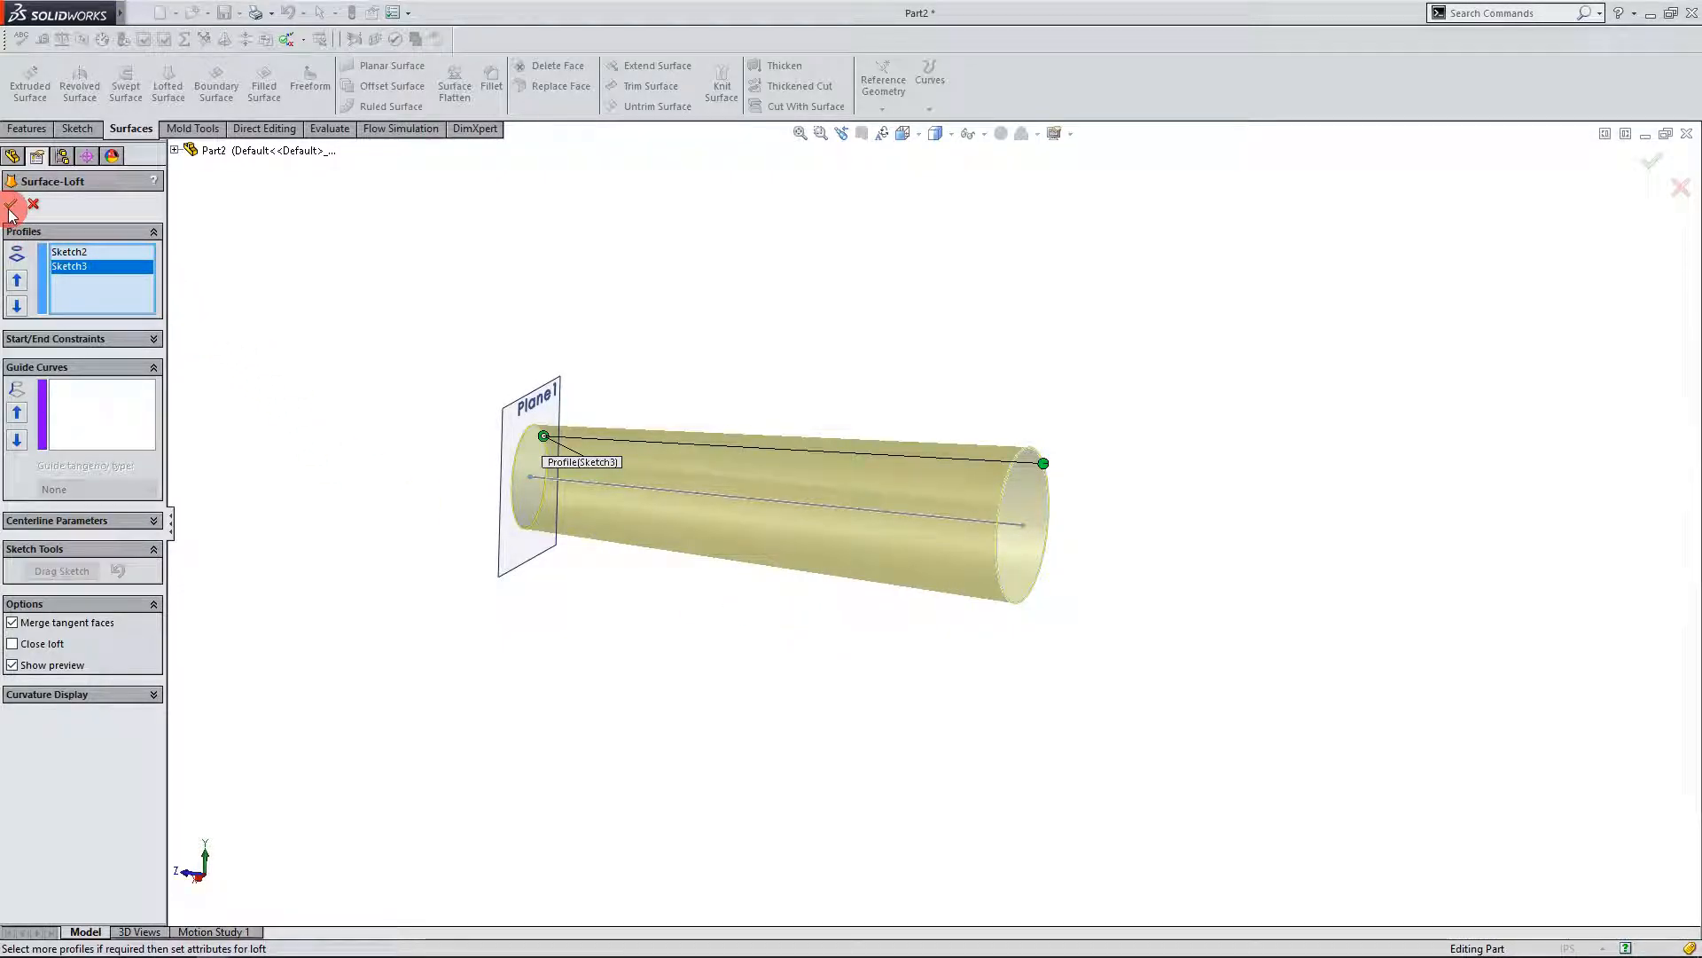
Step: Start a sketch on the Right Plane and draw a downward-bulging three-point arc of about 0.8 in radius beyond the loft's narrow end
mouse_move(589, 677)
middle_mouse_down()
mouse_move(717, 629)
mouse_move(801, 657)
mouse_move(529, 659)
mouse_move(718, 654)
middle_mouse_up()
left_click(214, 878)
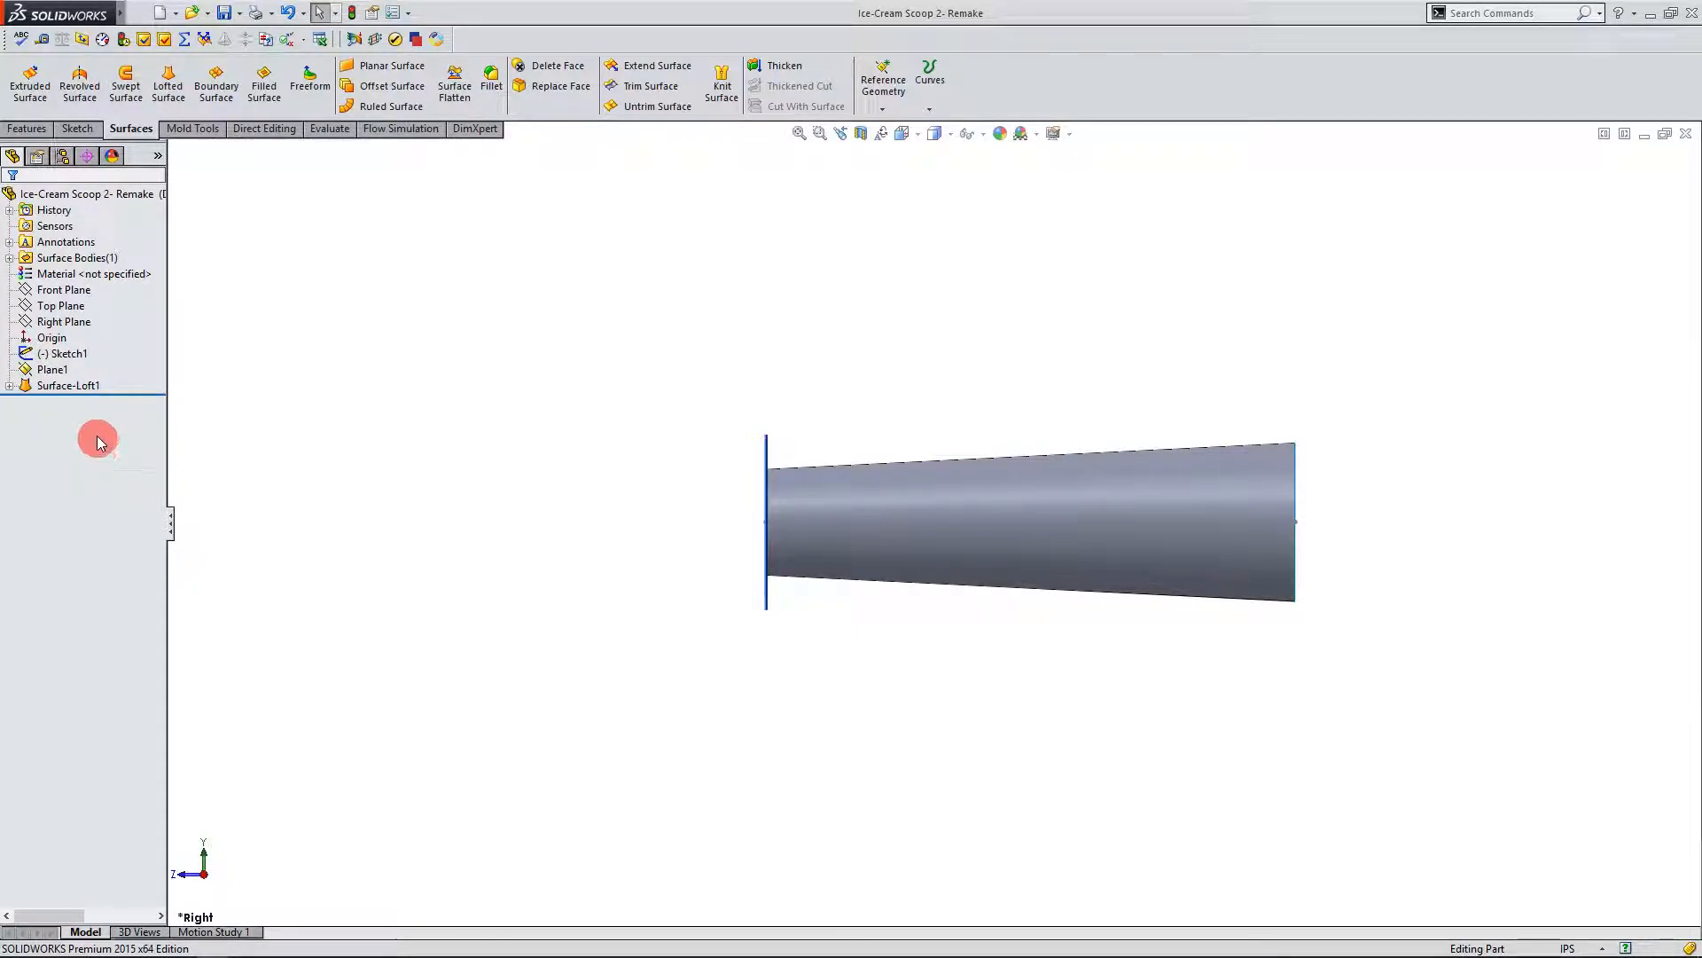
left_click(97, 324)
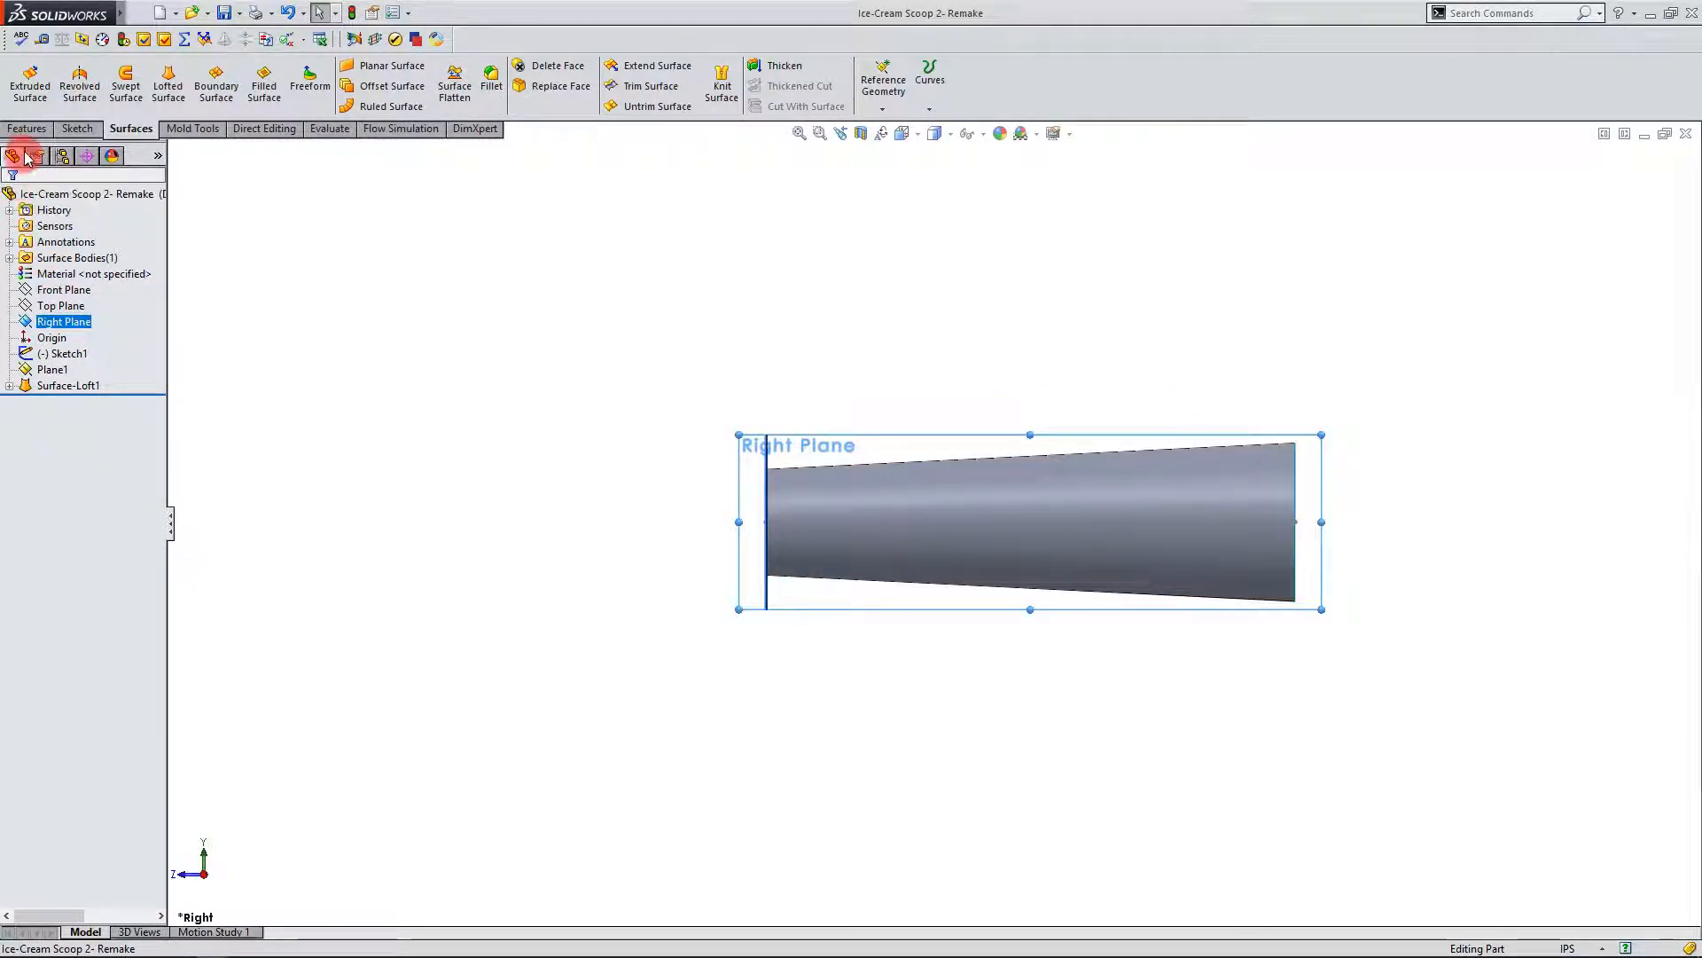
left_click(76, 129)
left_click(25, 79)
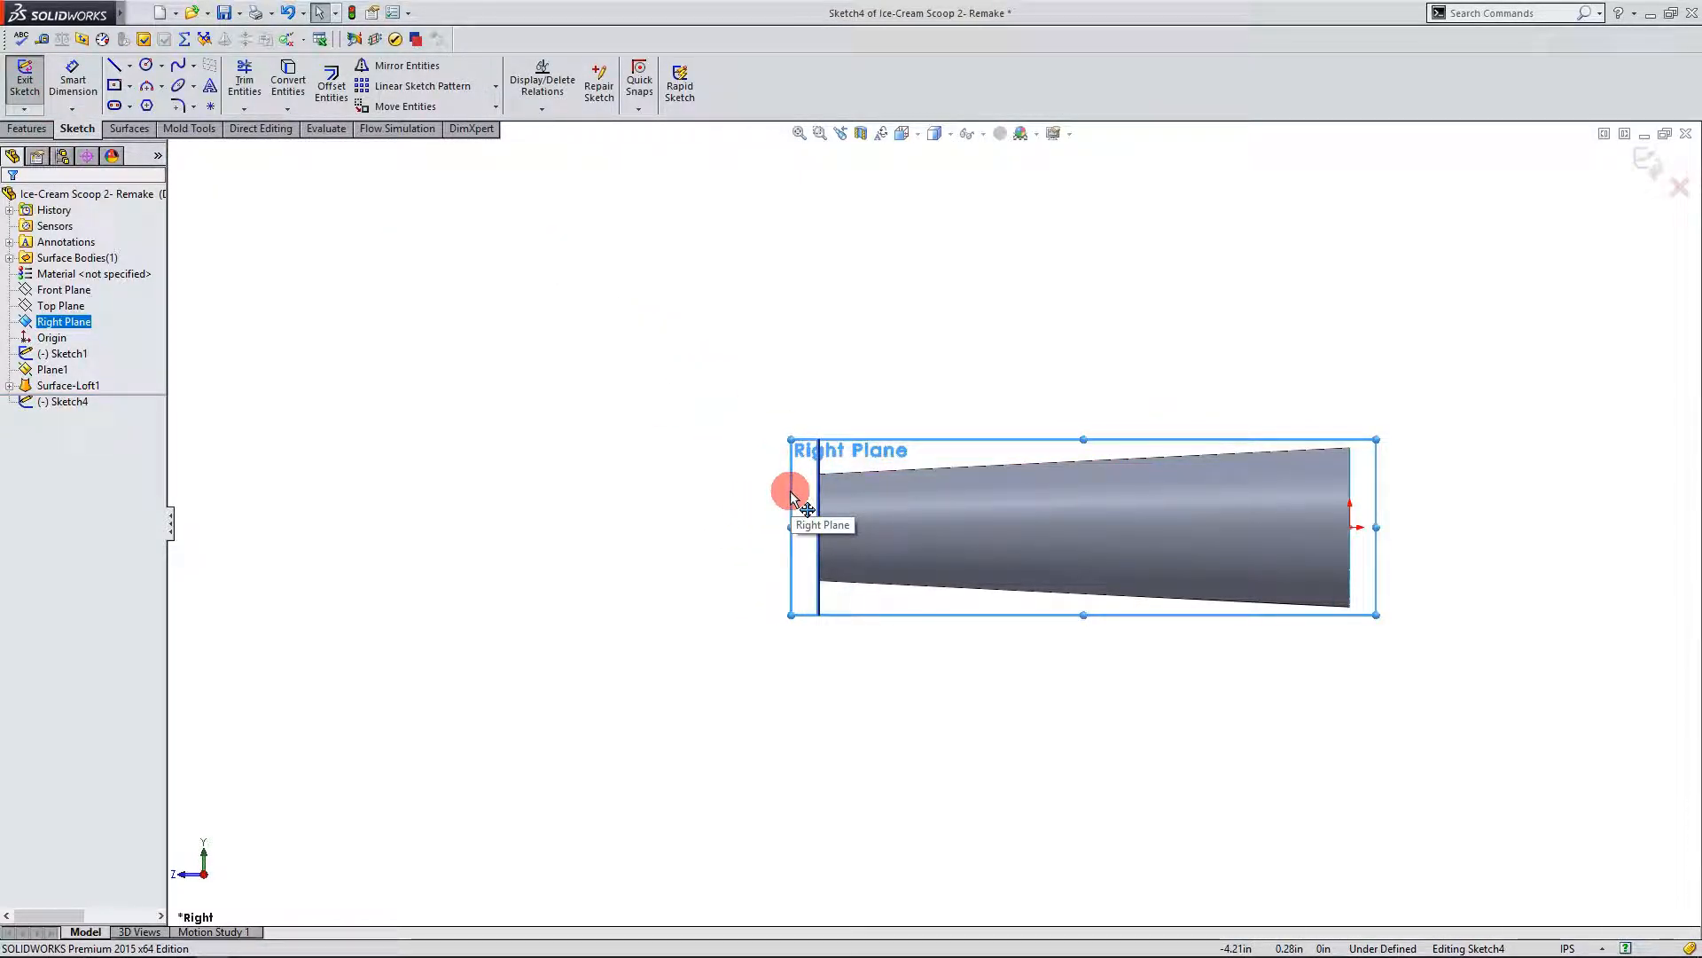
left_click(147, 85)
left_click(521, 476)
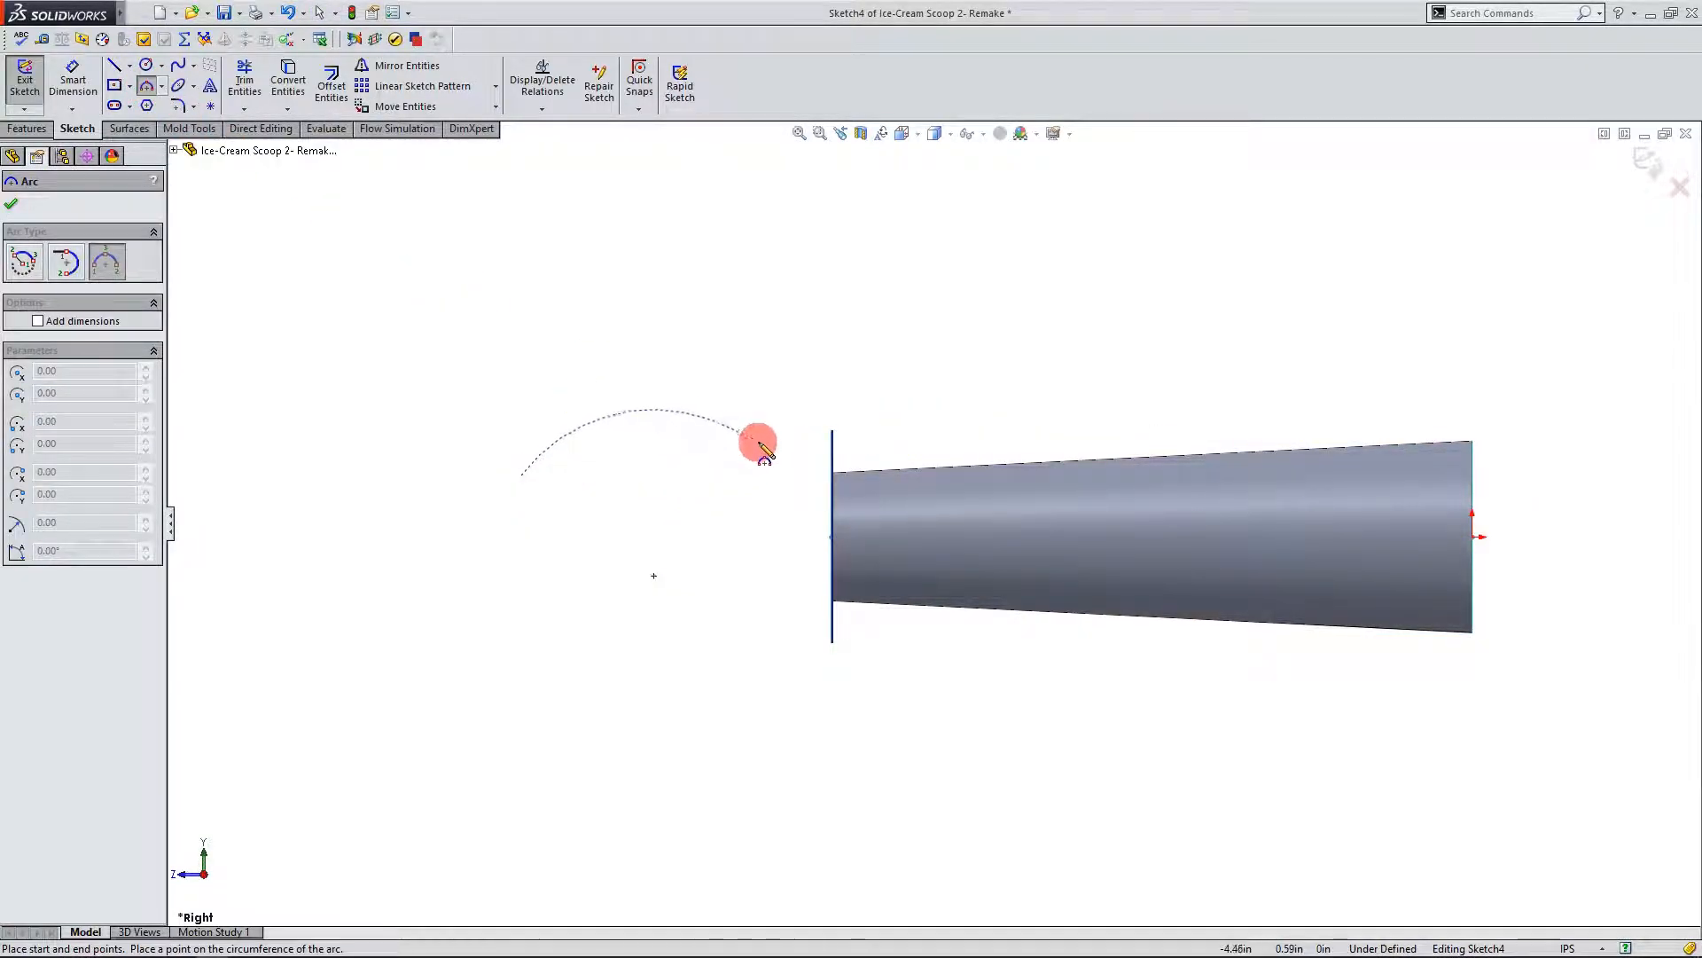
left_click(756, 441)
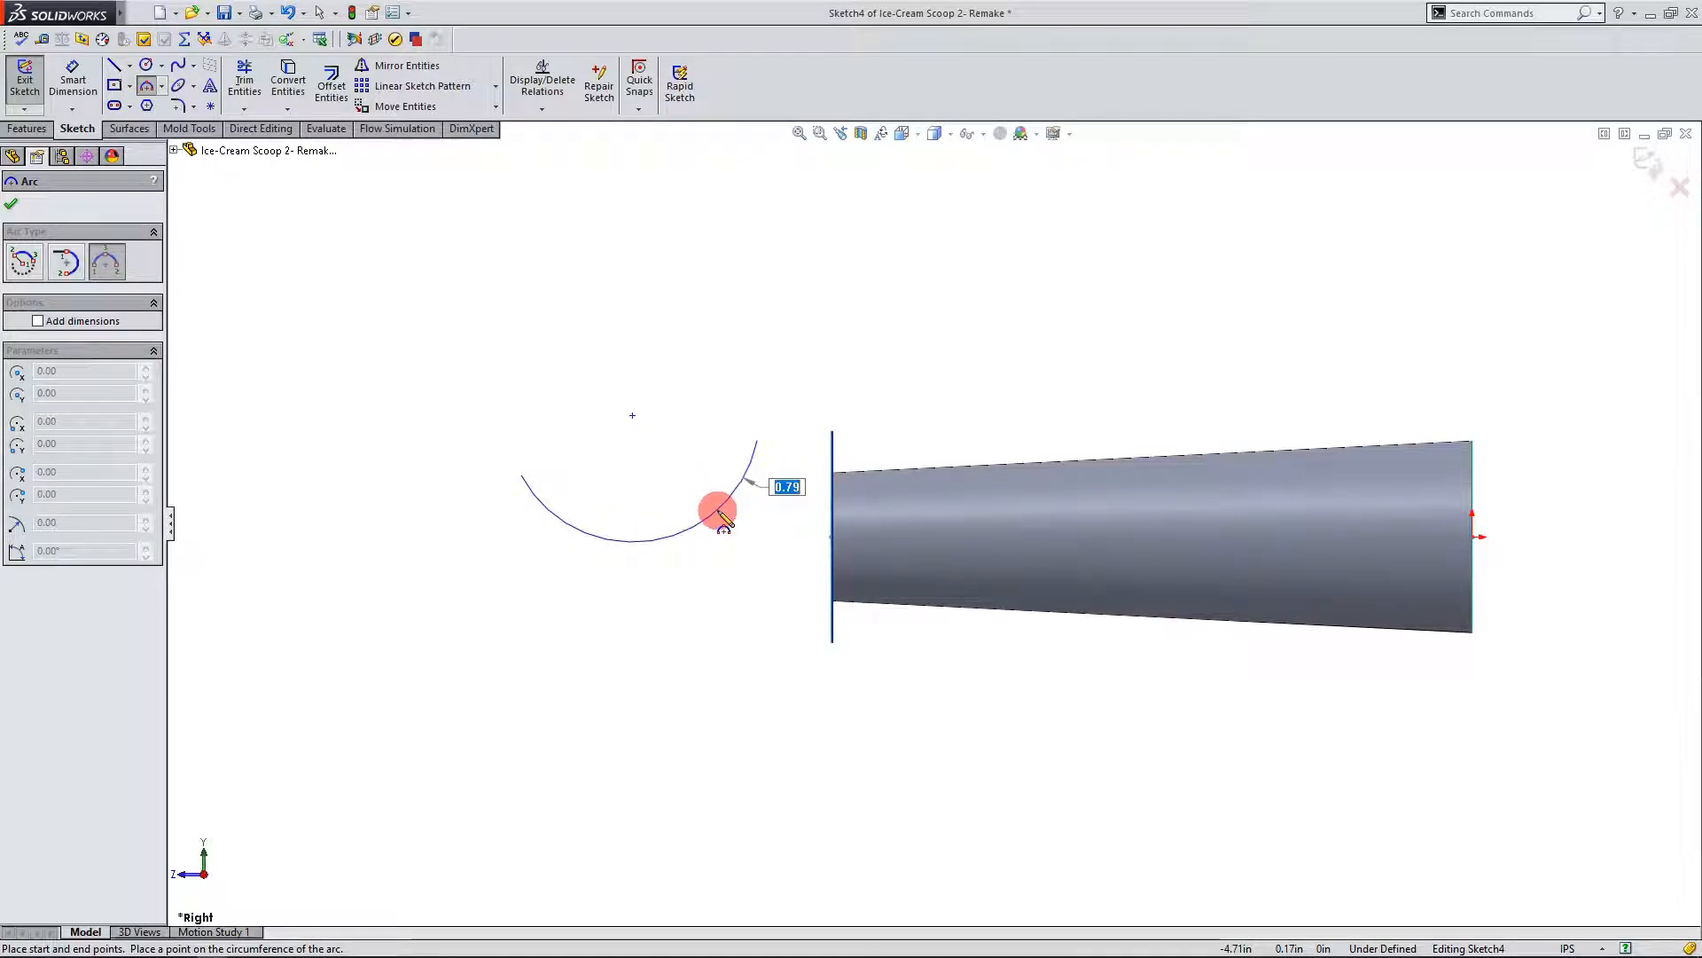
left_click(720, 513)
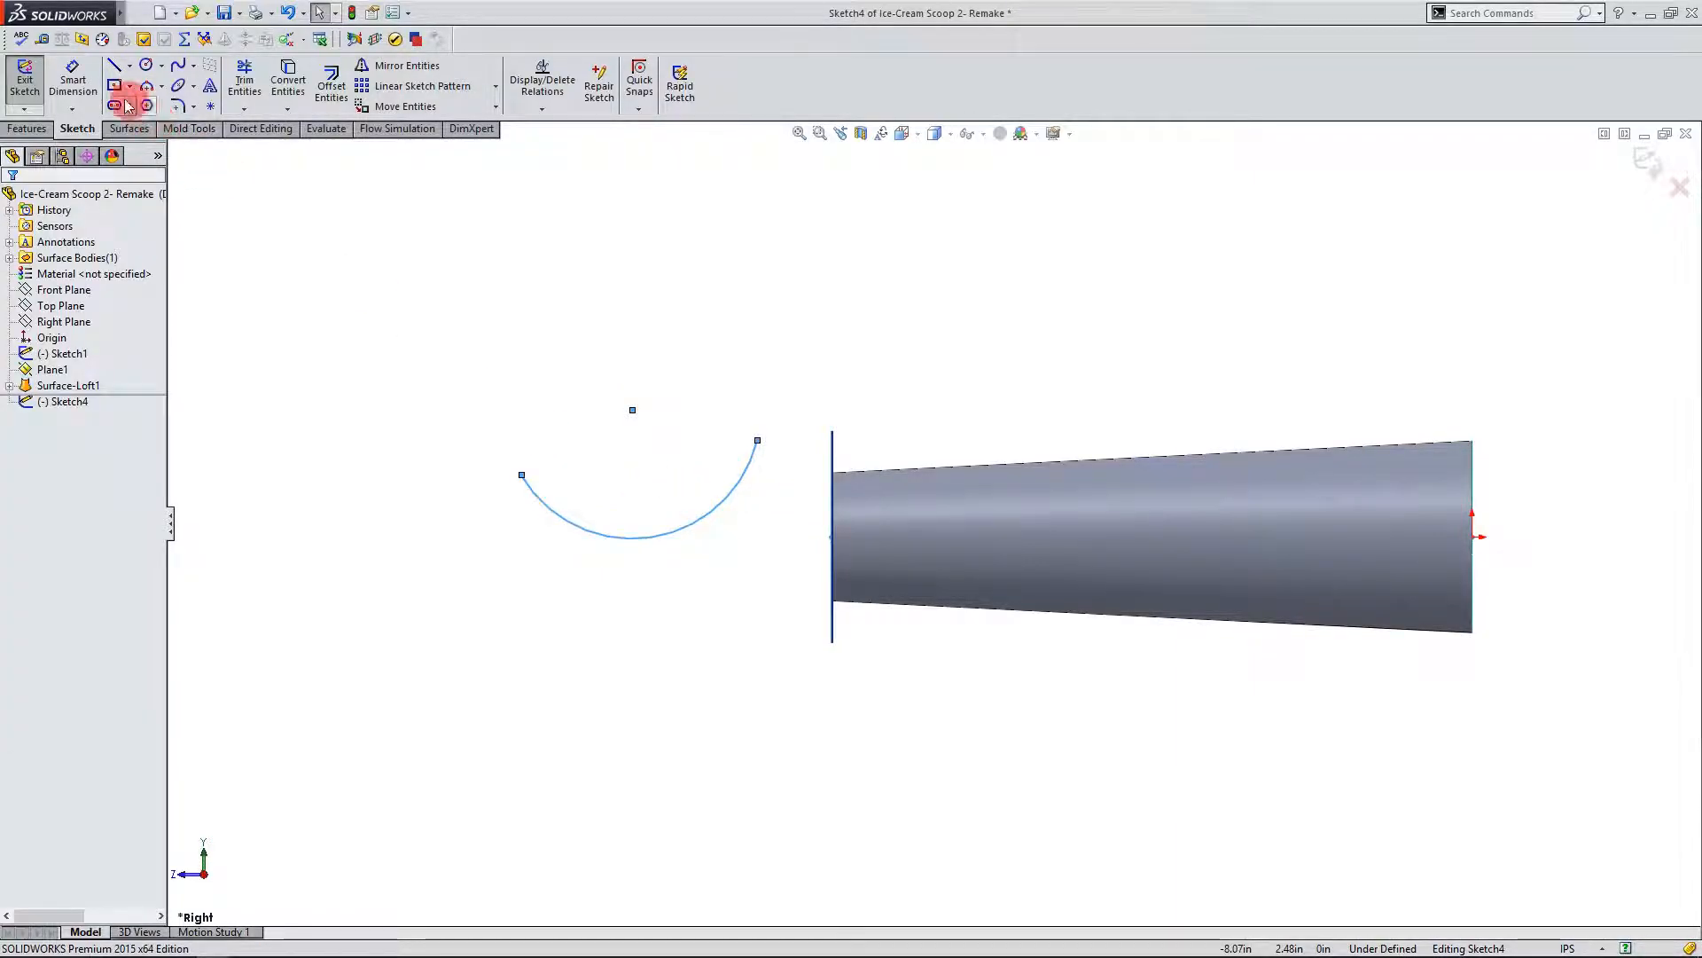
Step: Dimension the arc's radius at 1.38 in
left_click(72, 79)
left_click(576, 516)
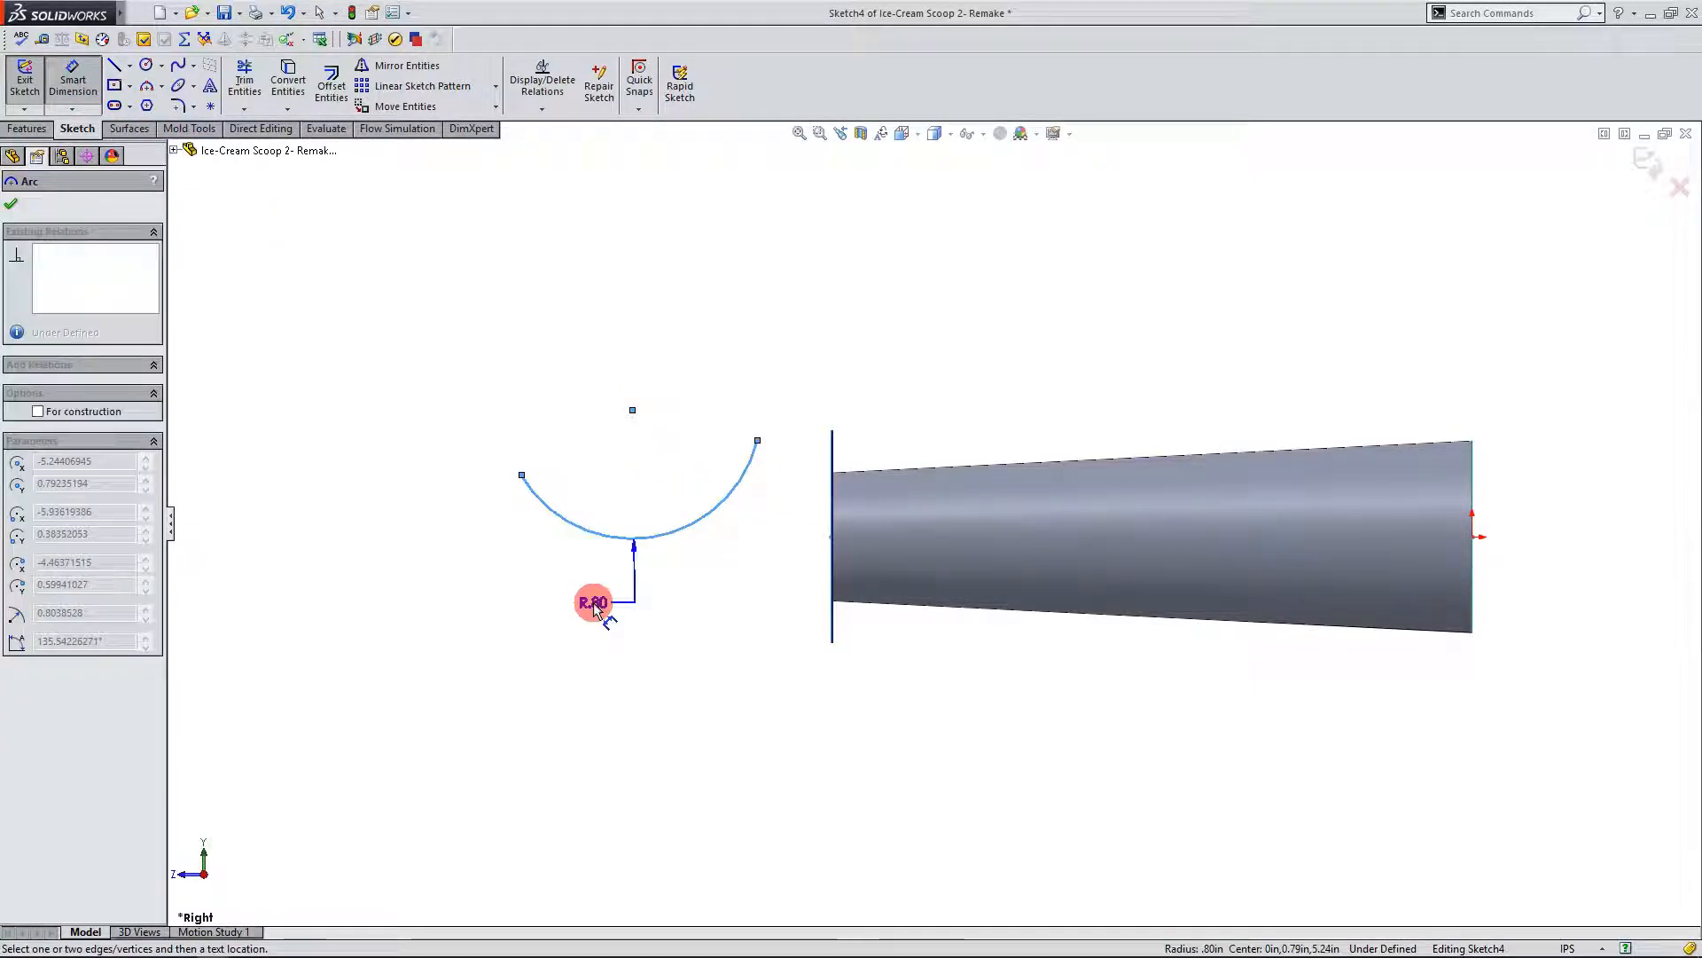
left_click(583, 606)
type("1.38")
key("Return")
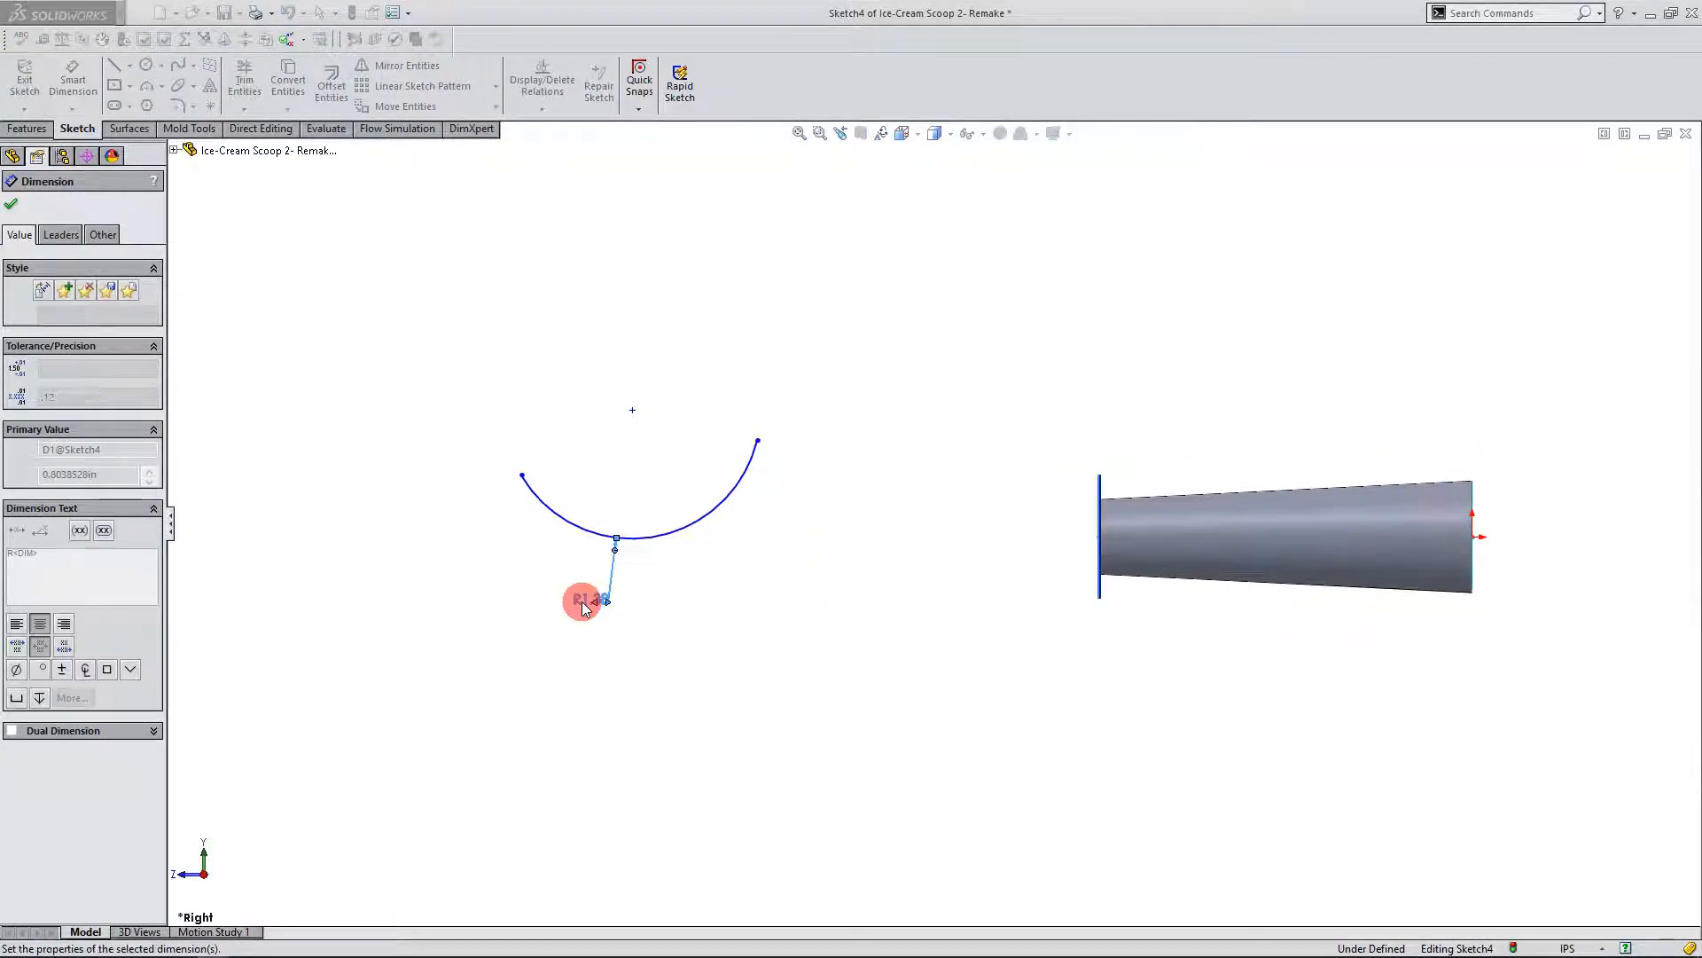
left_click(12, 204)
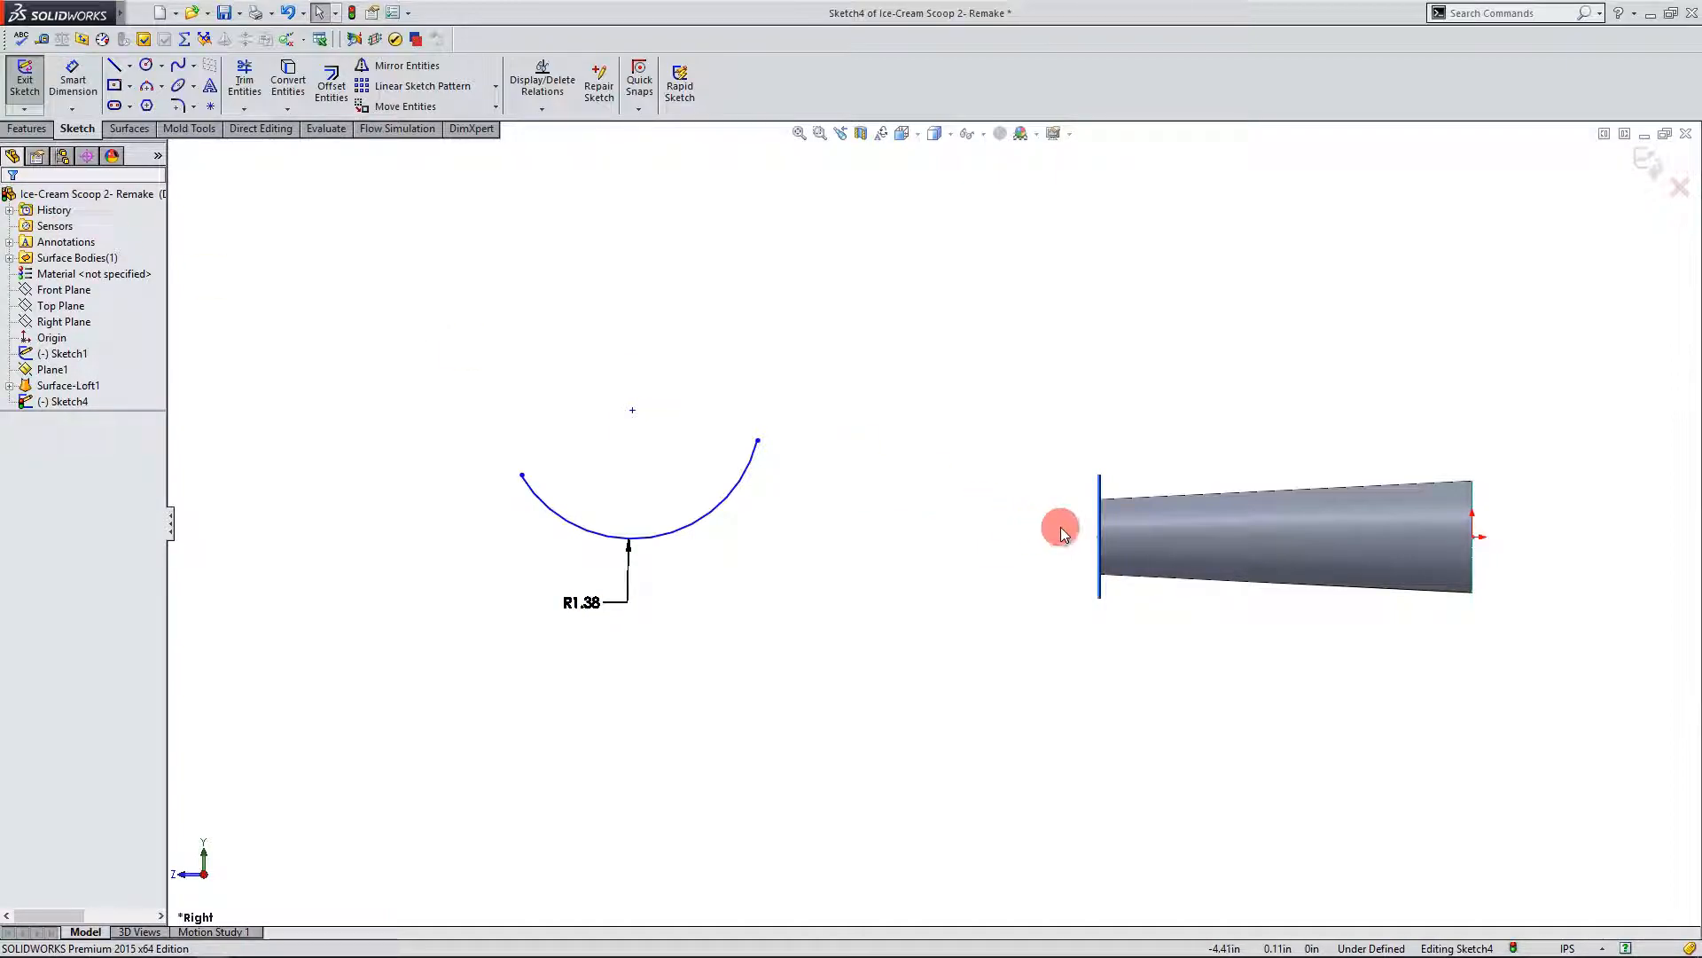
Step: Draw a line joining the arc's two endpoints and convert it to construction geometry
scroll(1061, 527, "up", 2)
left_click(114, 67)
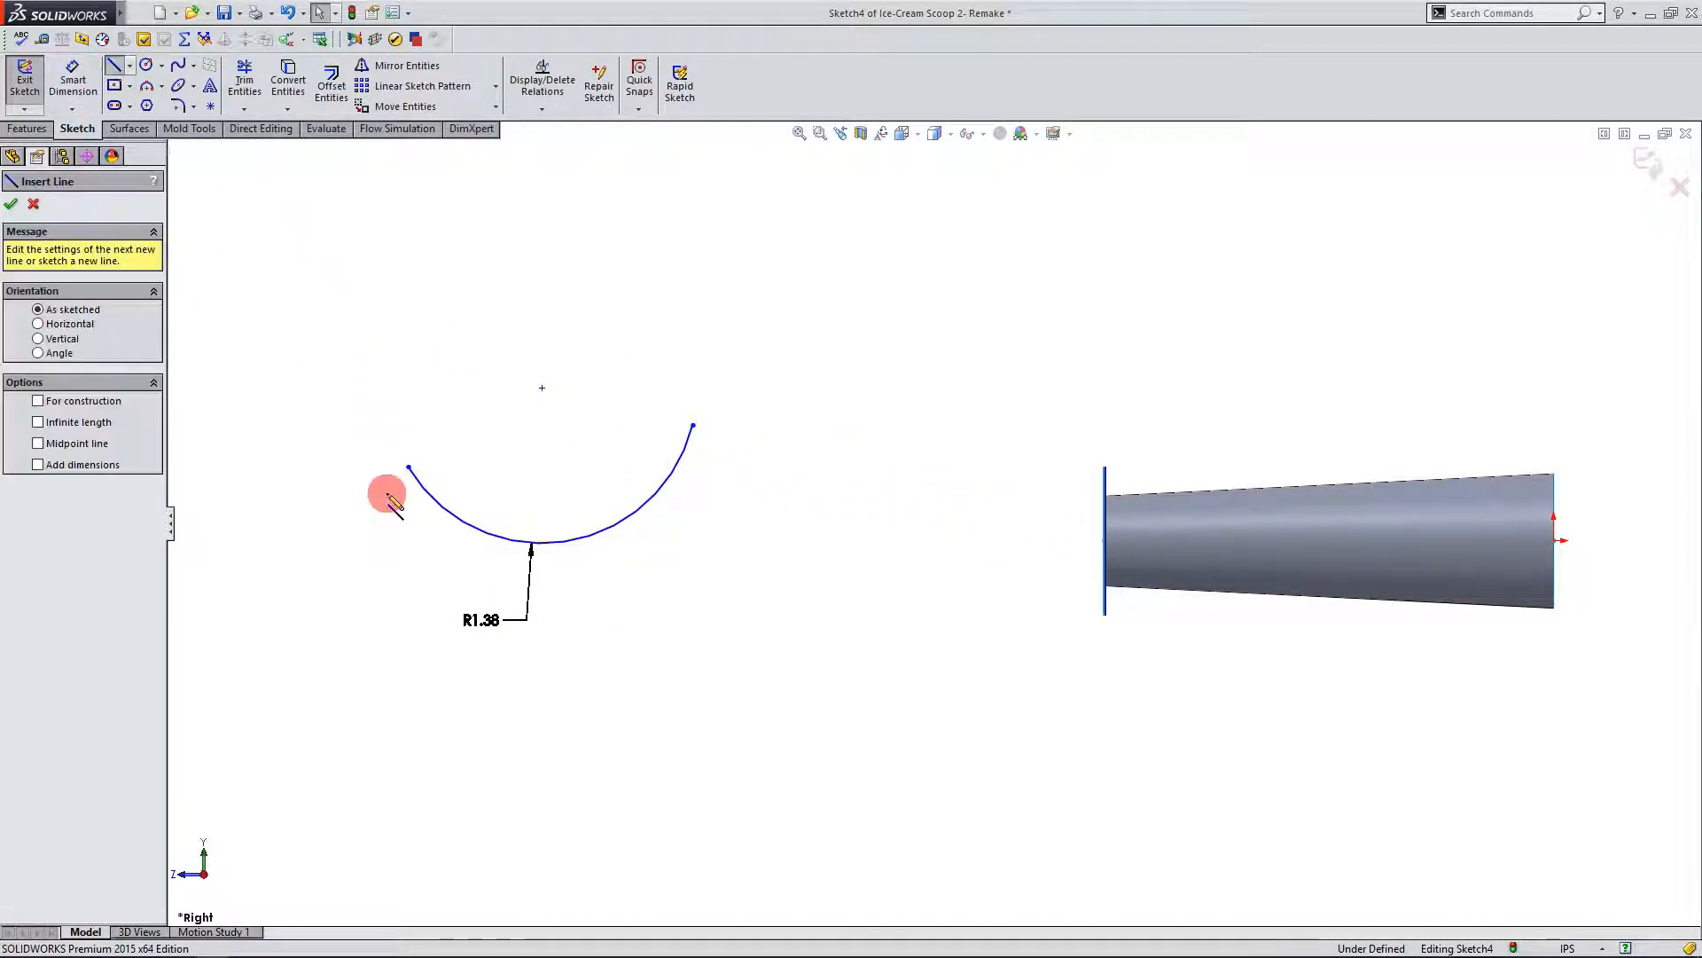
left_click_drag(408, 467, 692, 426)
key("Escape")
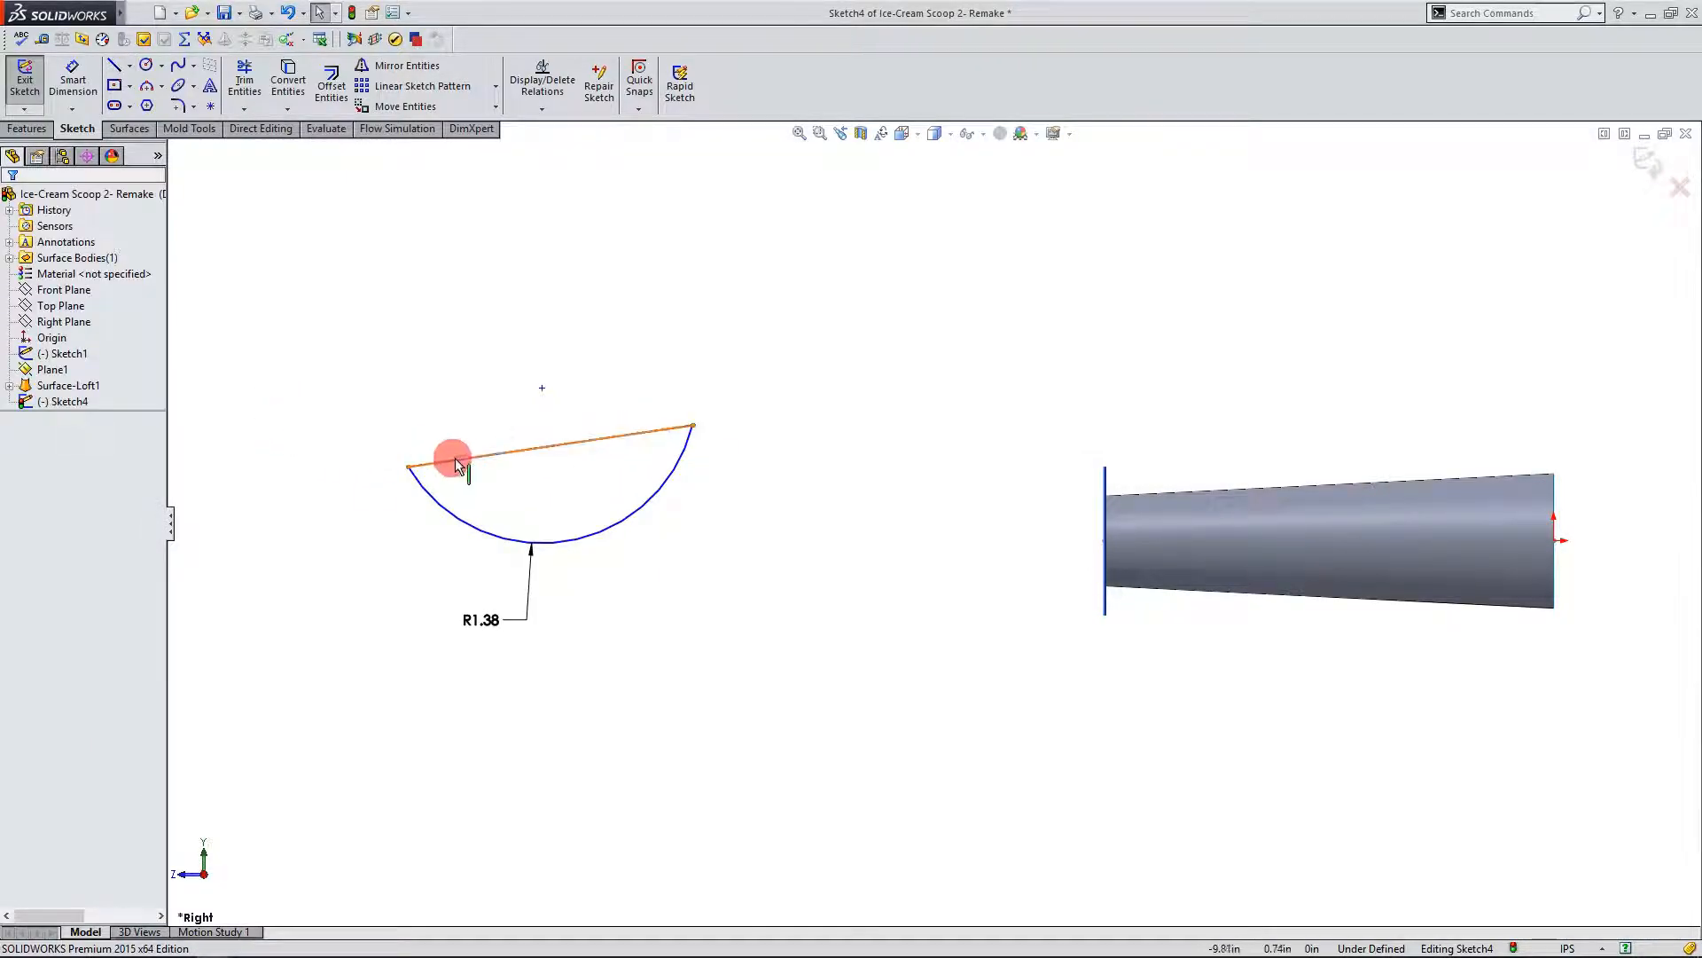
left_click(475, 457)
left_click(39, 480)
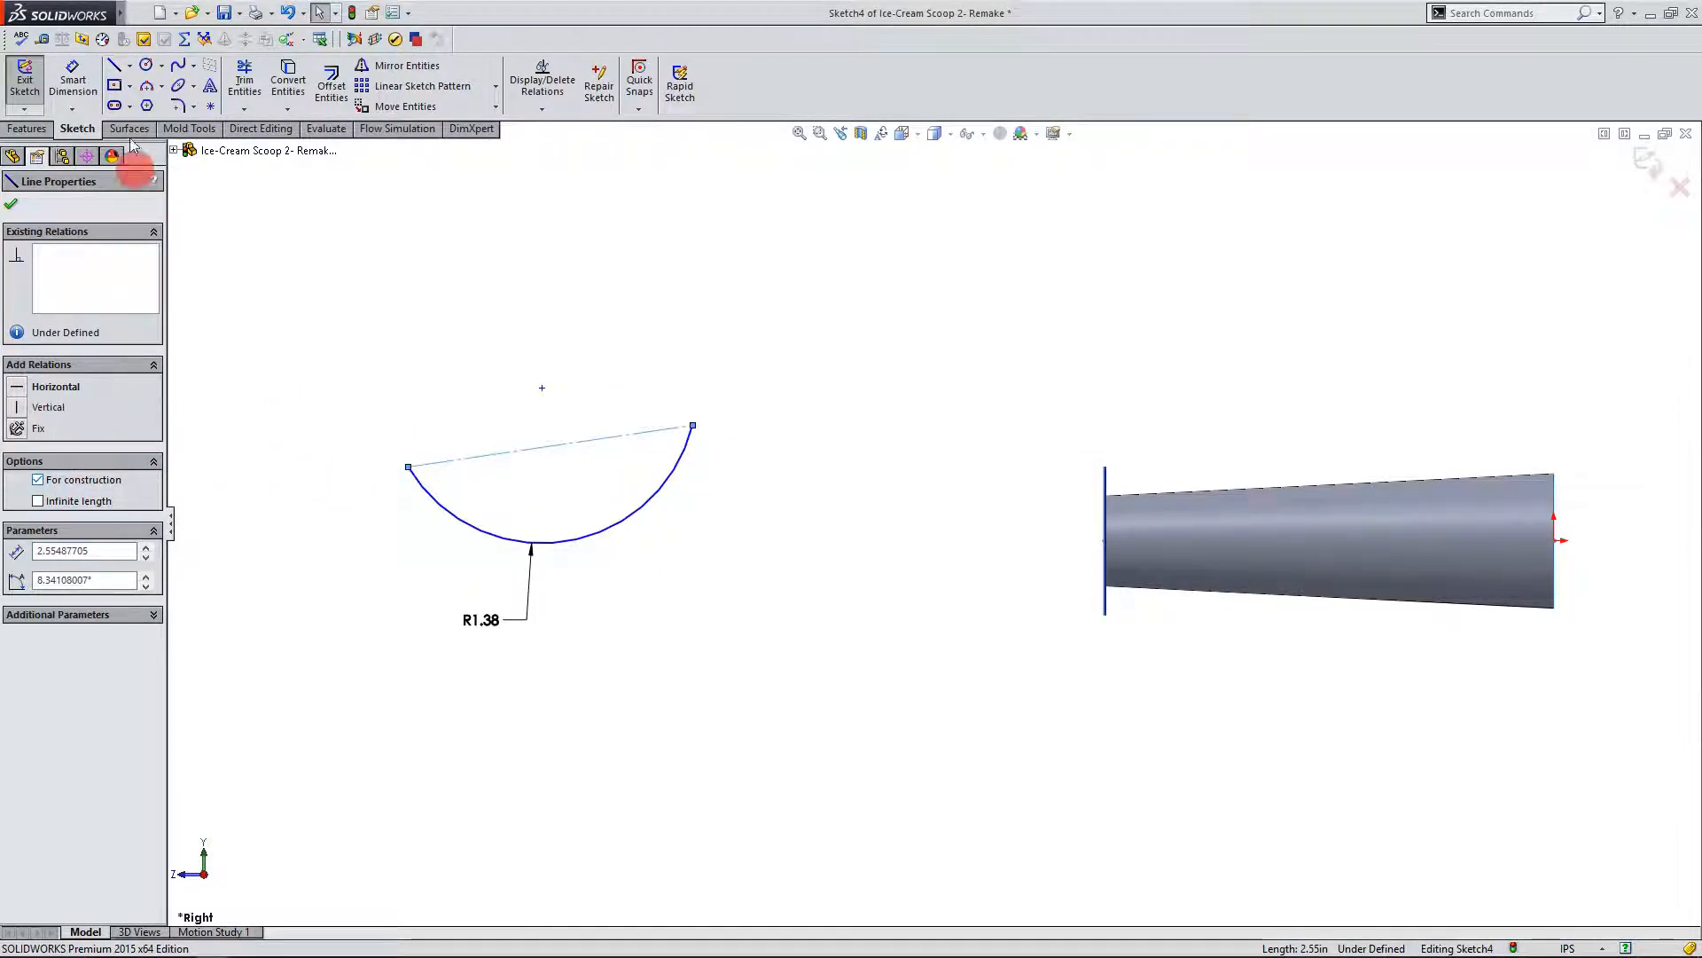
Step: Dimension the construction chord's length at 2.31 in
left_click(73, 81)
left_click(522, 449)
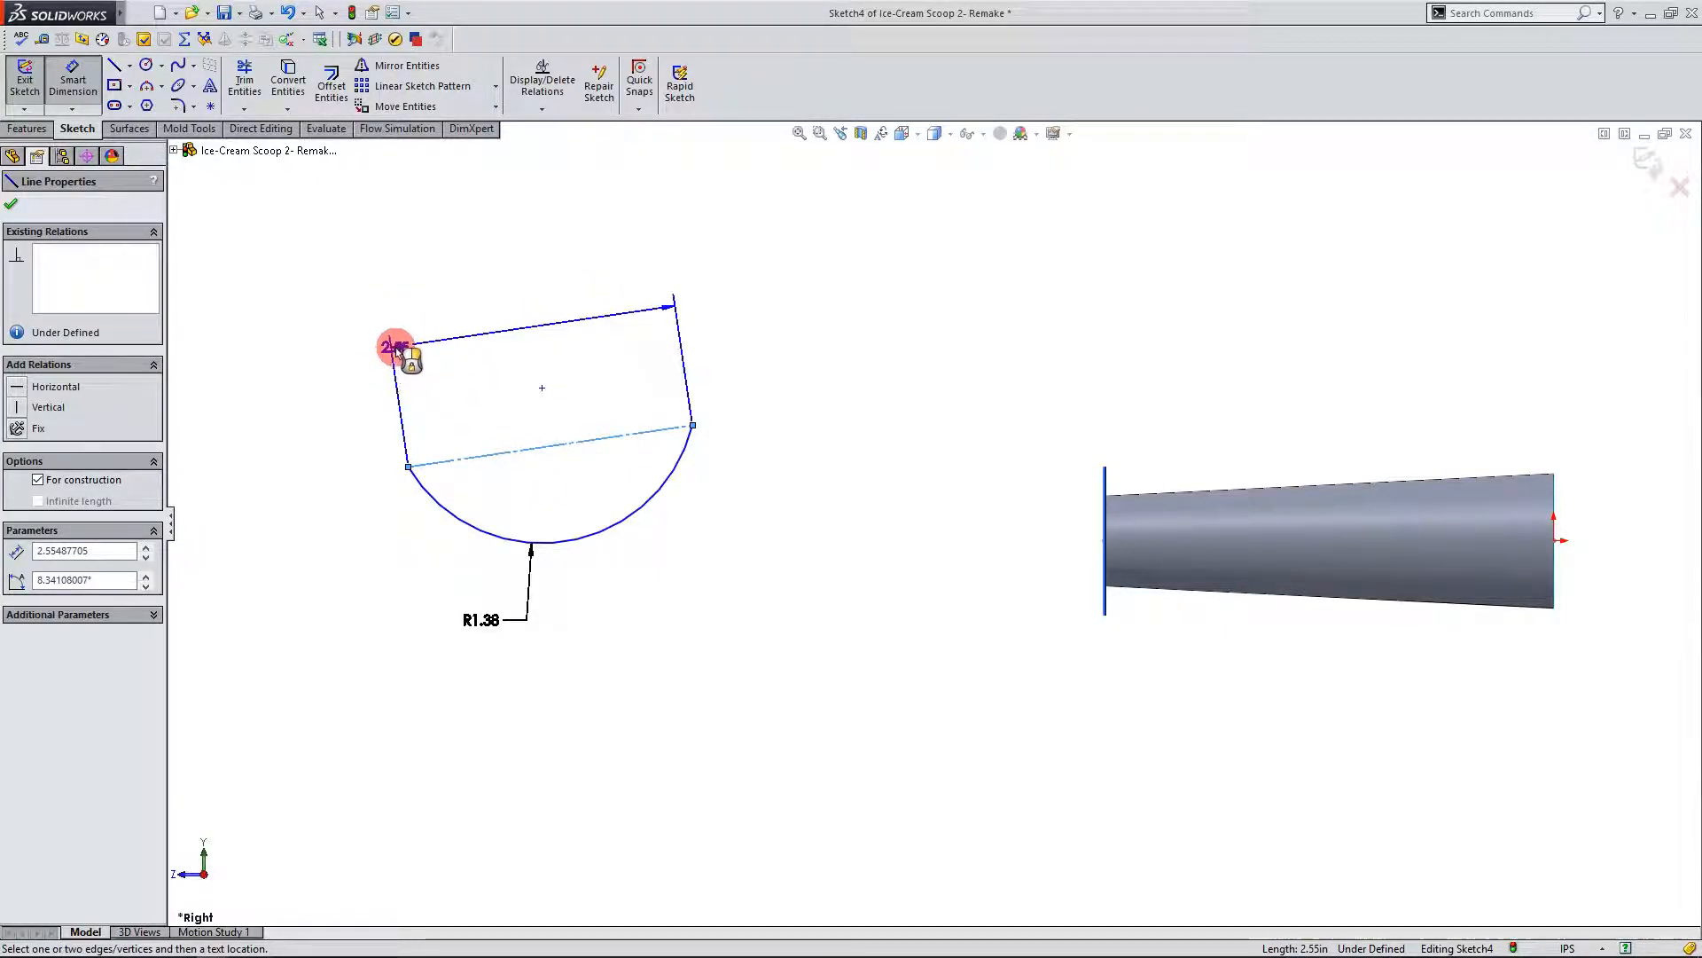
left_click(397, 348)
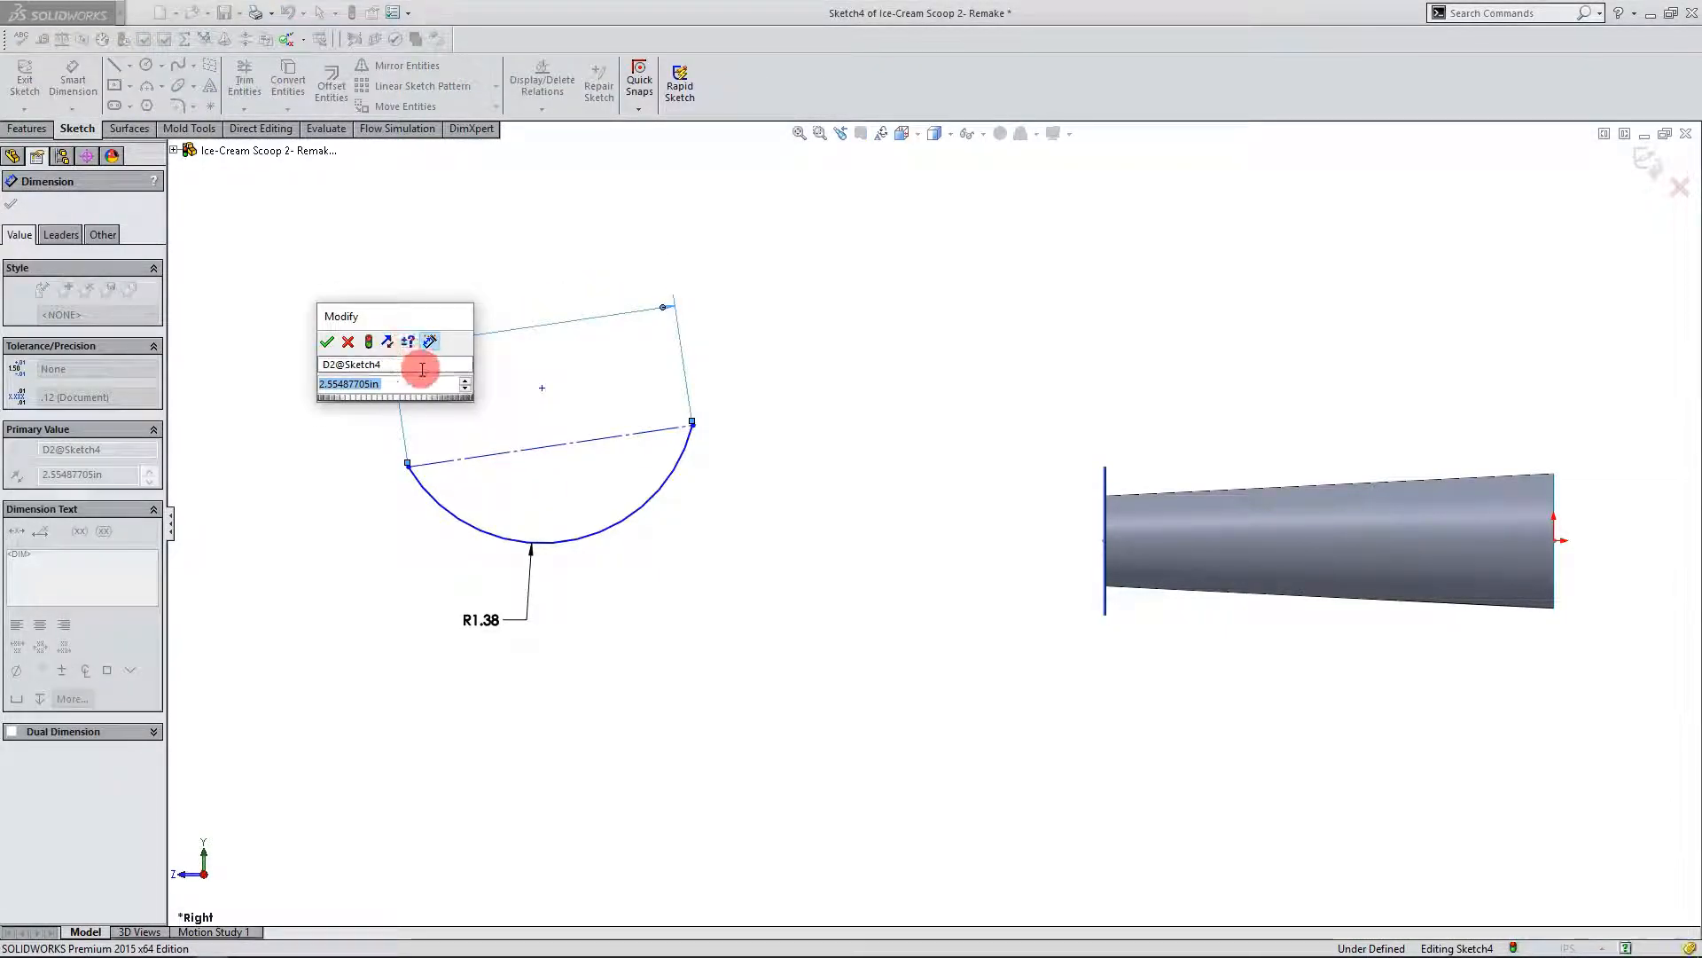
type("2.31")
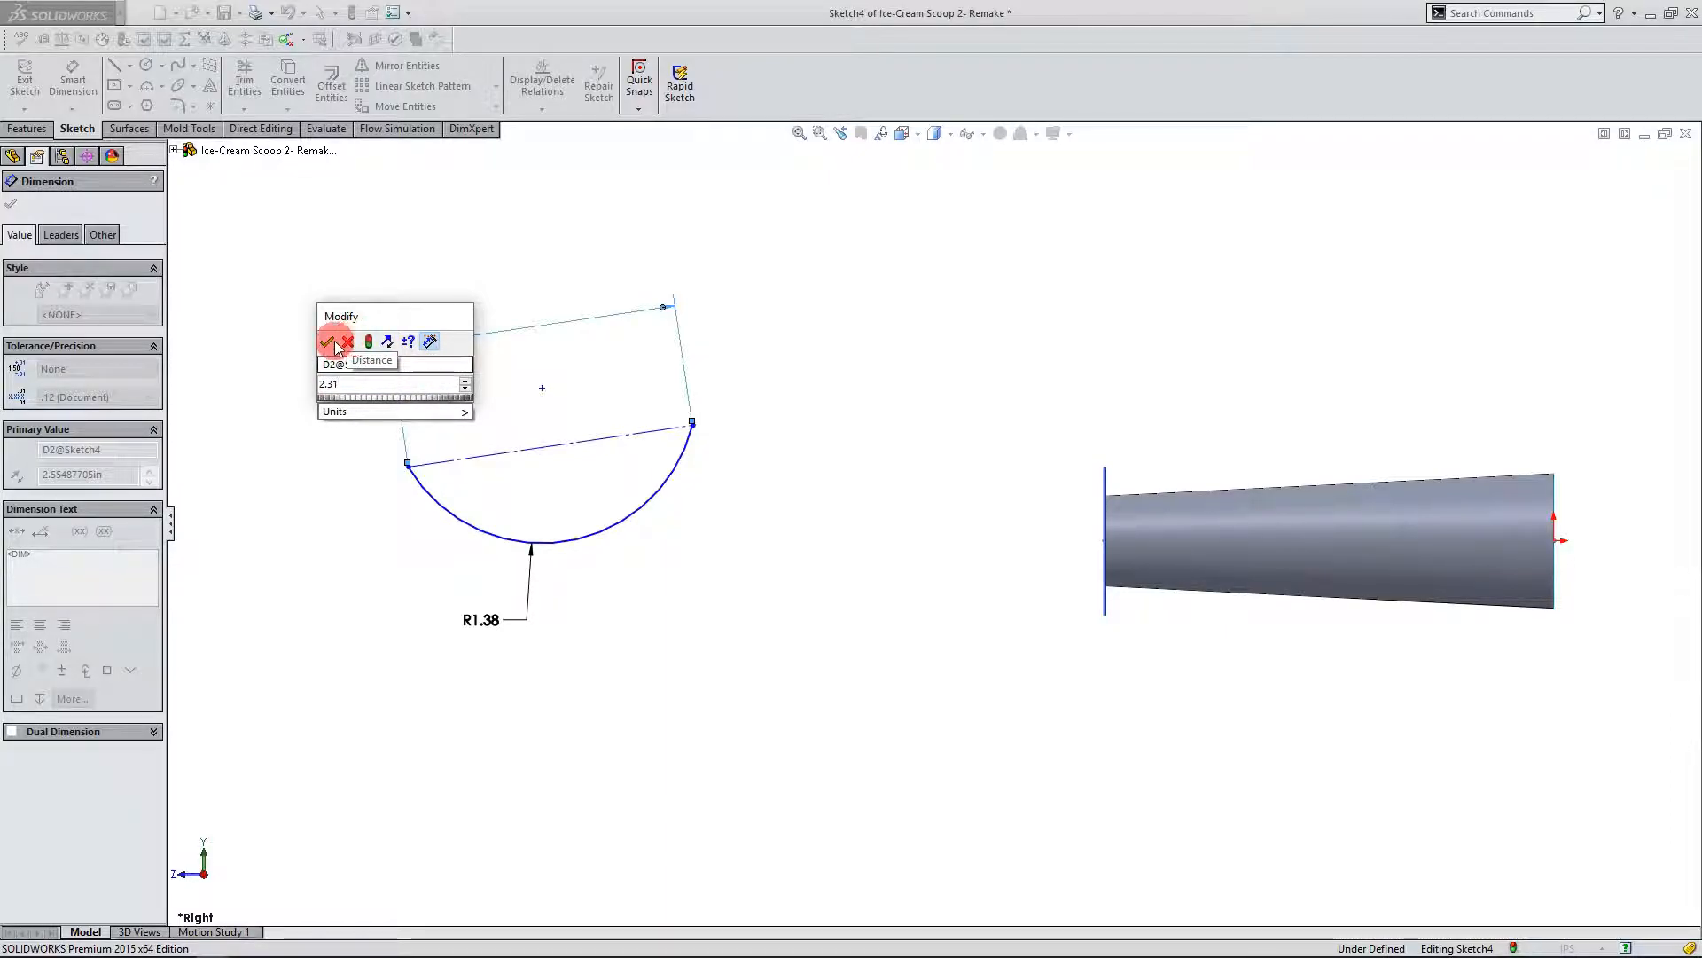
left_click(328, 342)
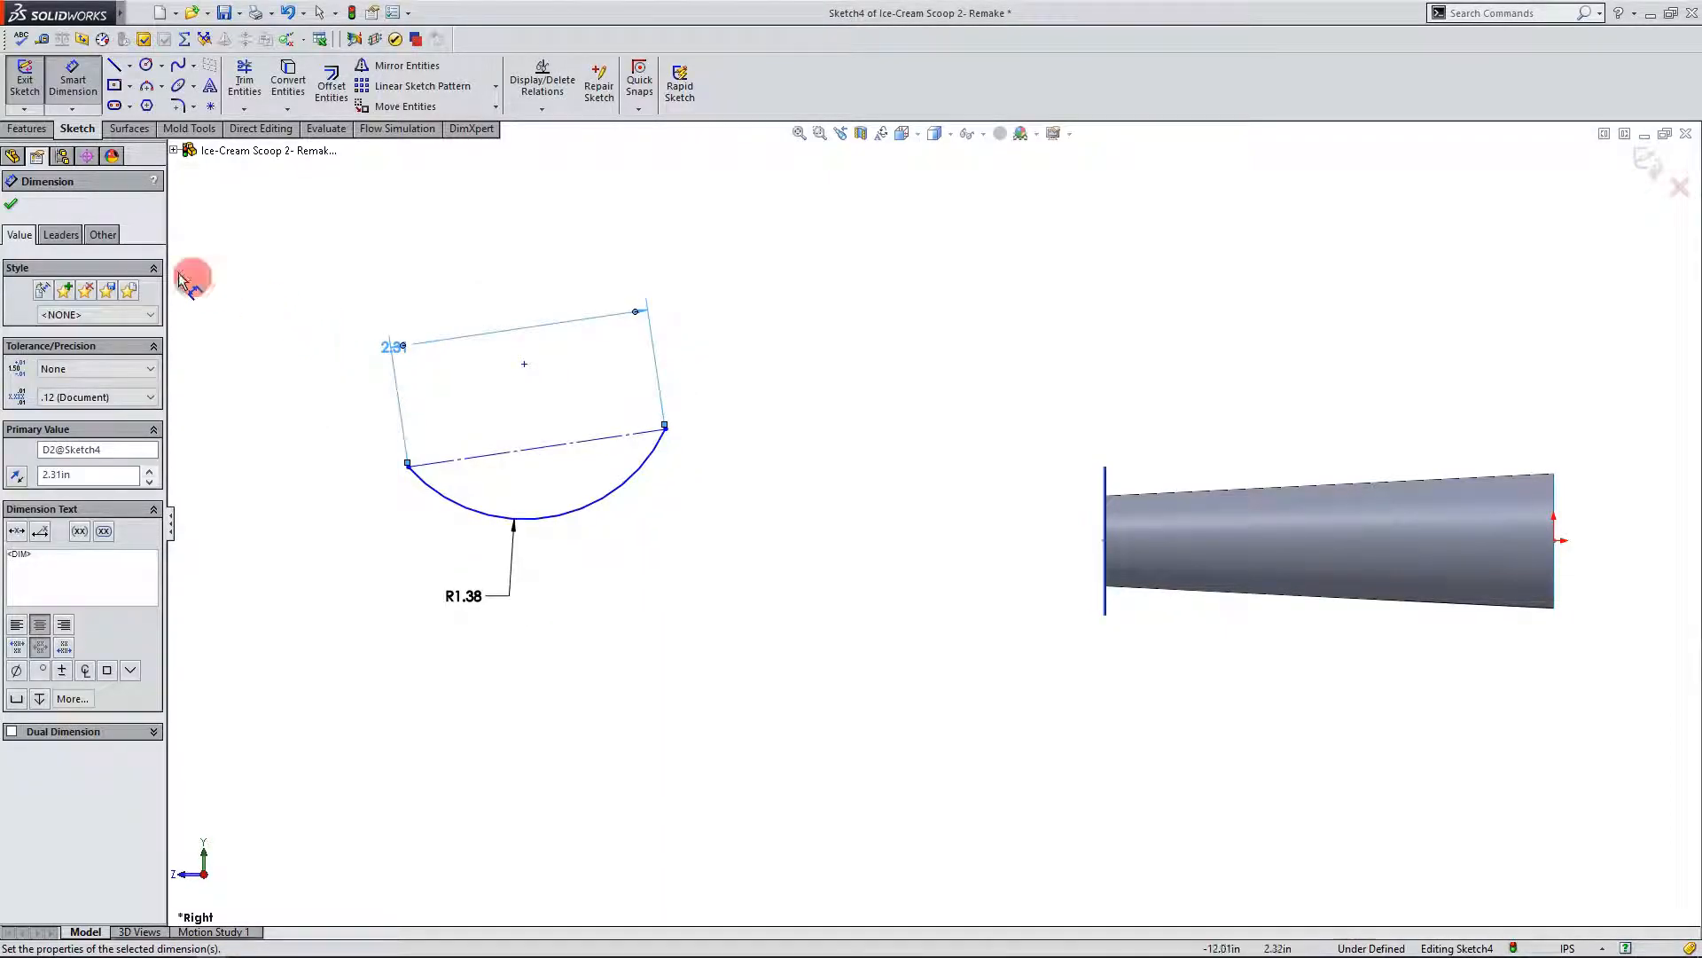
left_click(13, 213)
Step: Move the arc profile closer to the narrow end of the lofted surface by its nearest endpoint
scroll(798, 492, "up", 2)
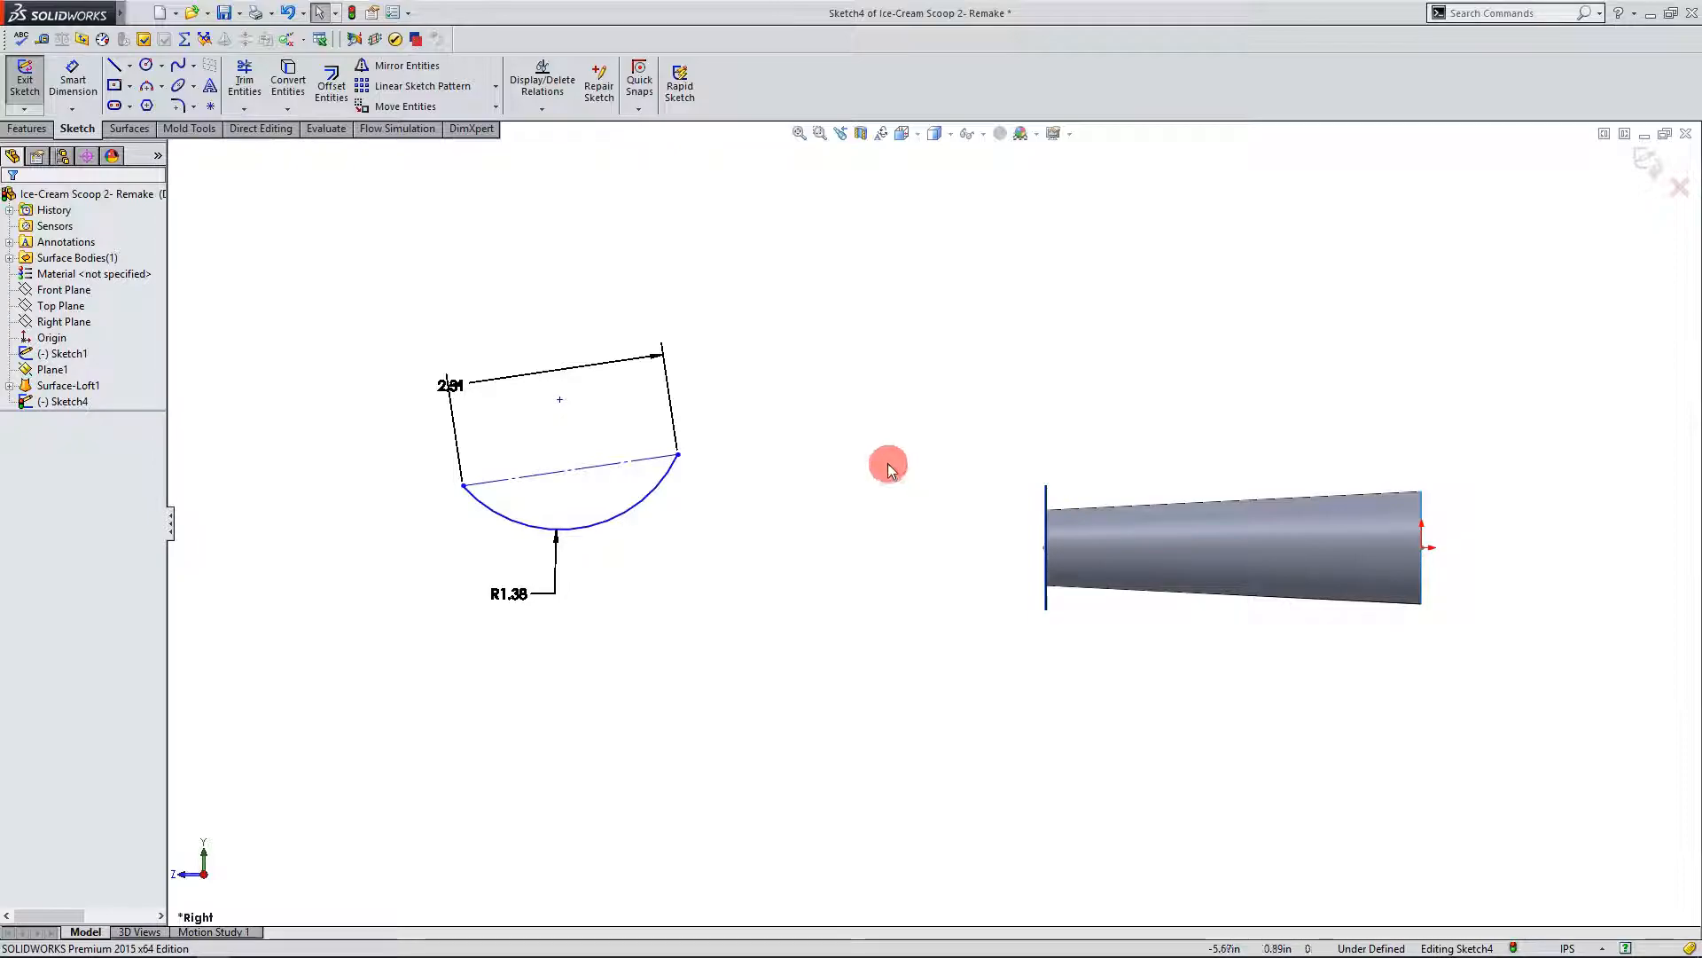
mouse_move(678, 455)
left_mouse_down()
mouse_move(968, 503)
mouse_move(958, 460)
mouse_move(920, 439)
left_mouse_up()
left_click(939, 513)
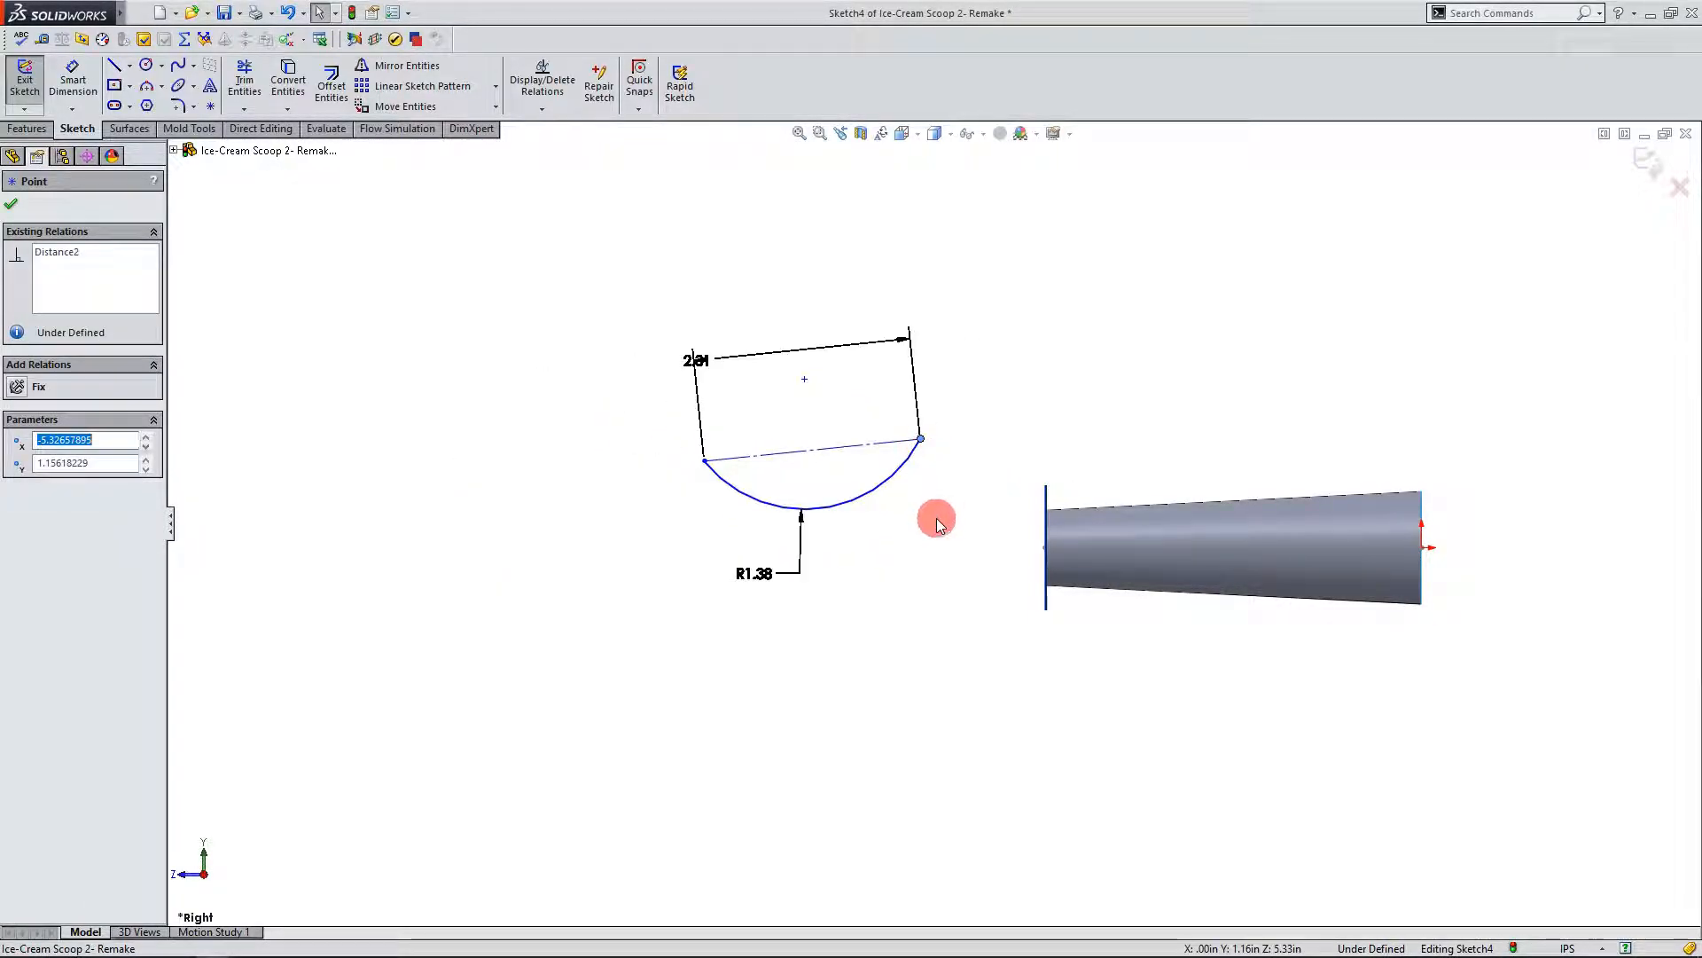
Step: Convert the first sketch's line along the loft's axis into an entity of the current sketch
scroll(1179, 513, "down", 2)
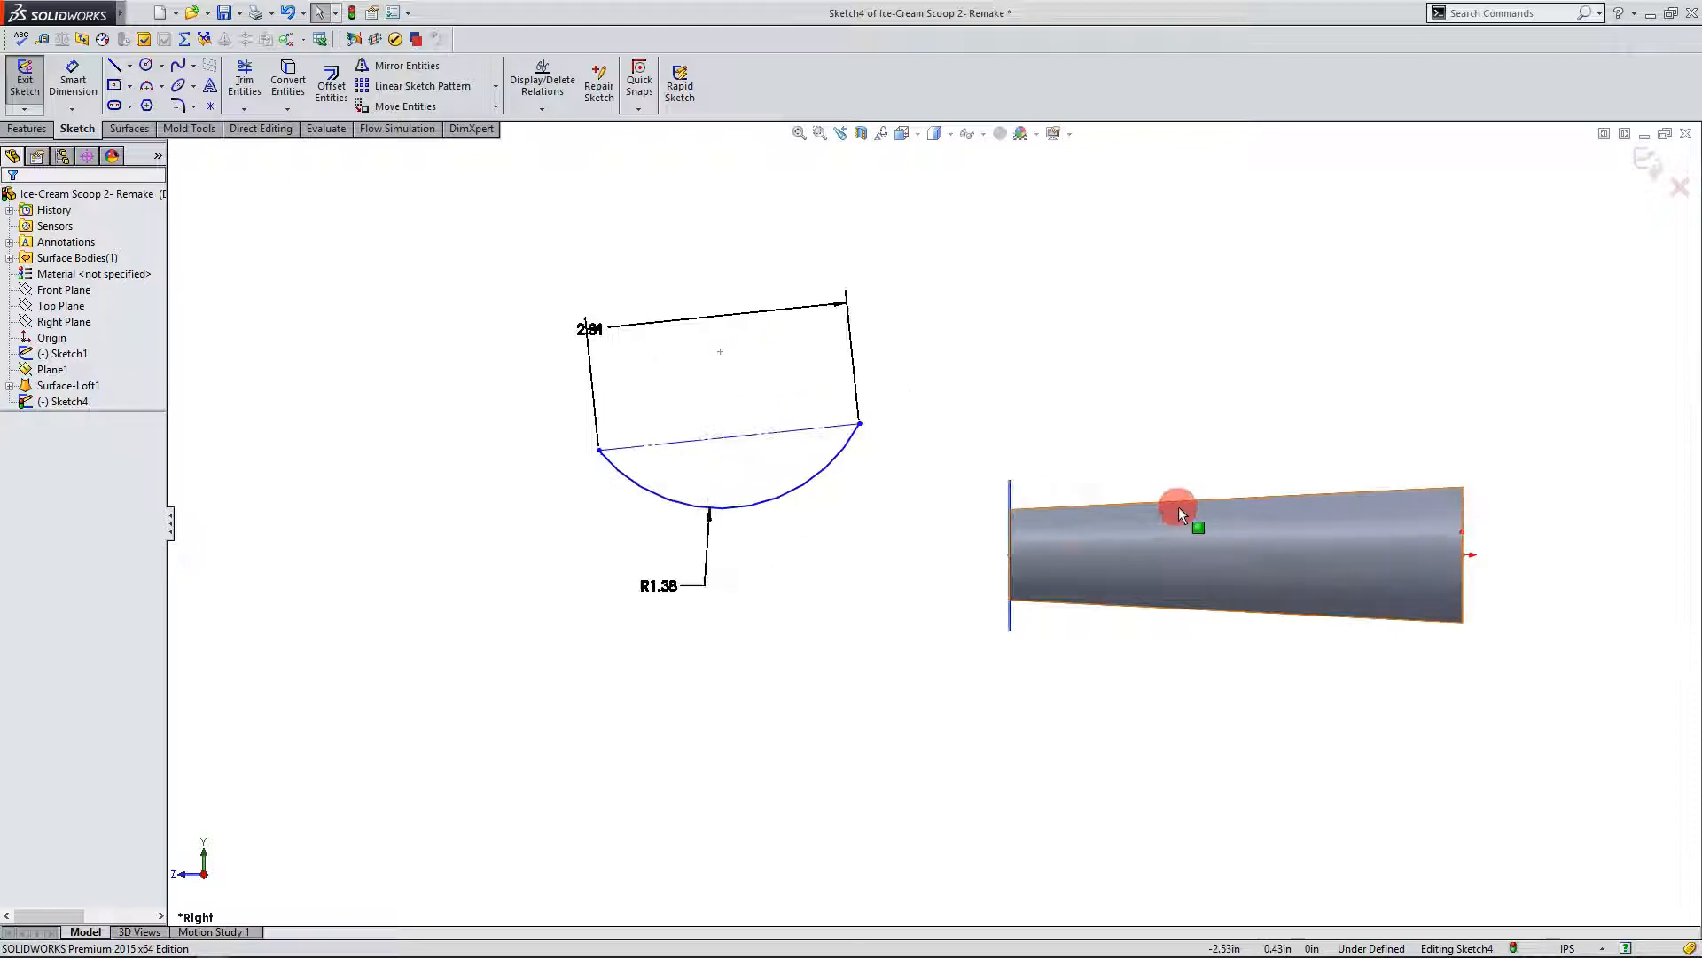
left_click(1134, 551)
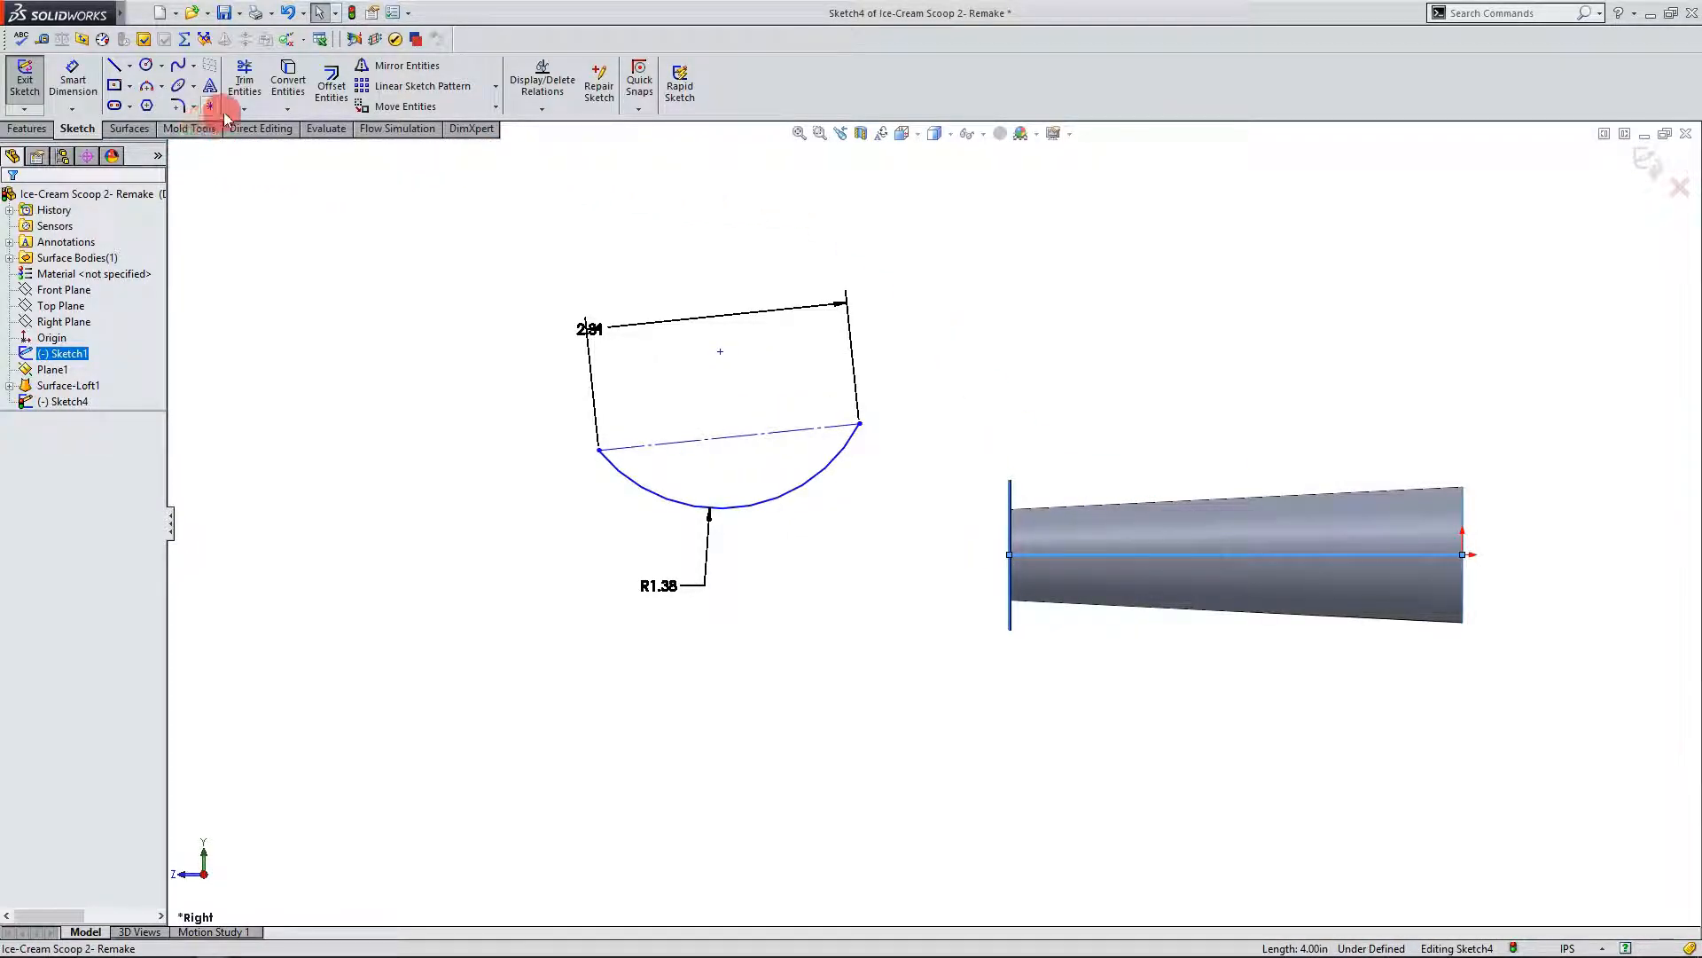
left_click(290, 94)
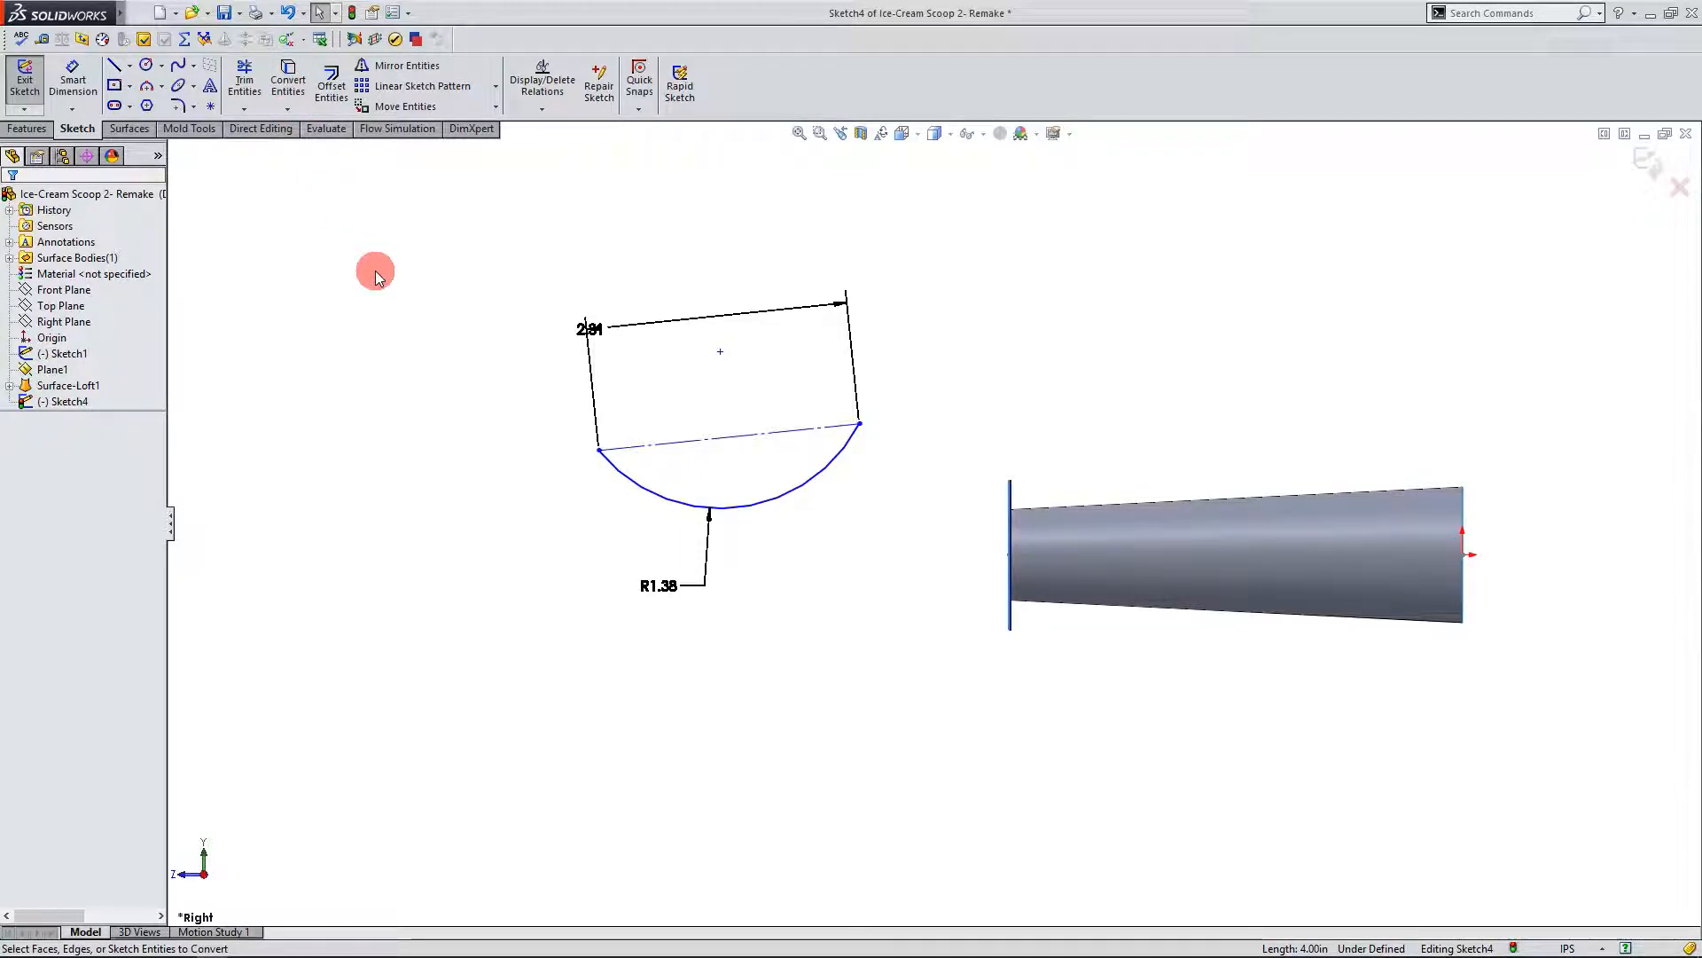
left_click(1073, 553)
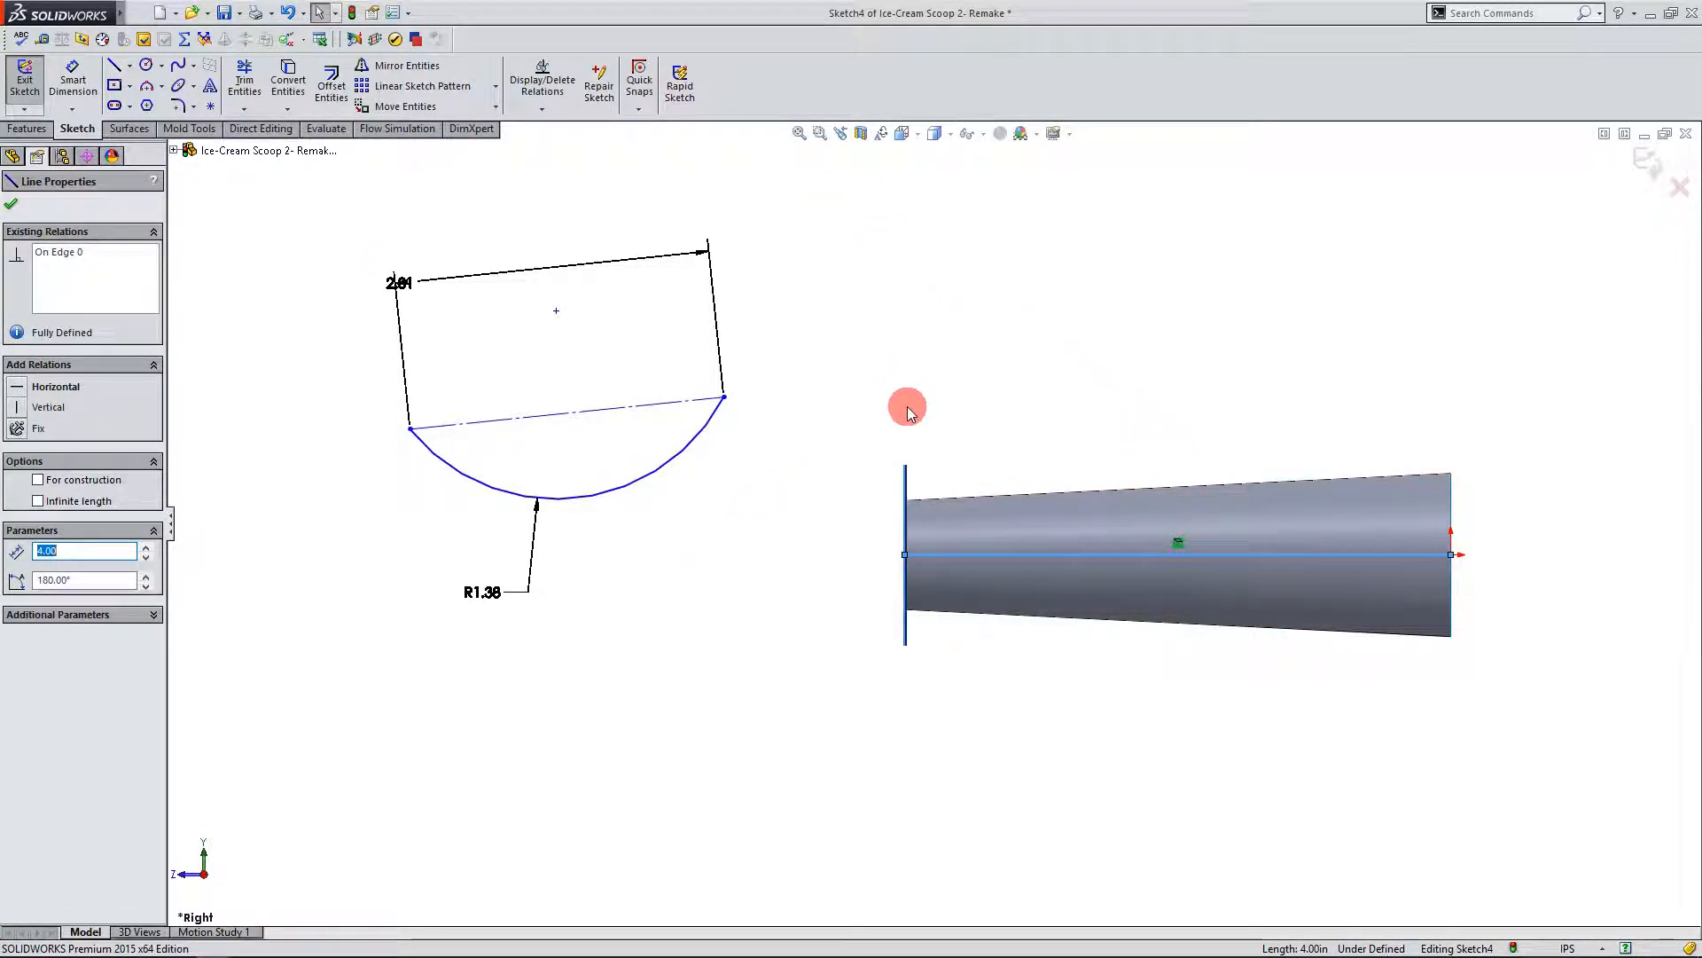
Step: Dimension the angle between the arc's construction chord and the converted loft axis line at 7 degrees
middle_click_drag(843, 536, 872, 618)
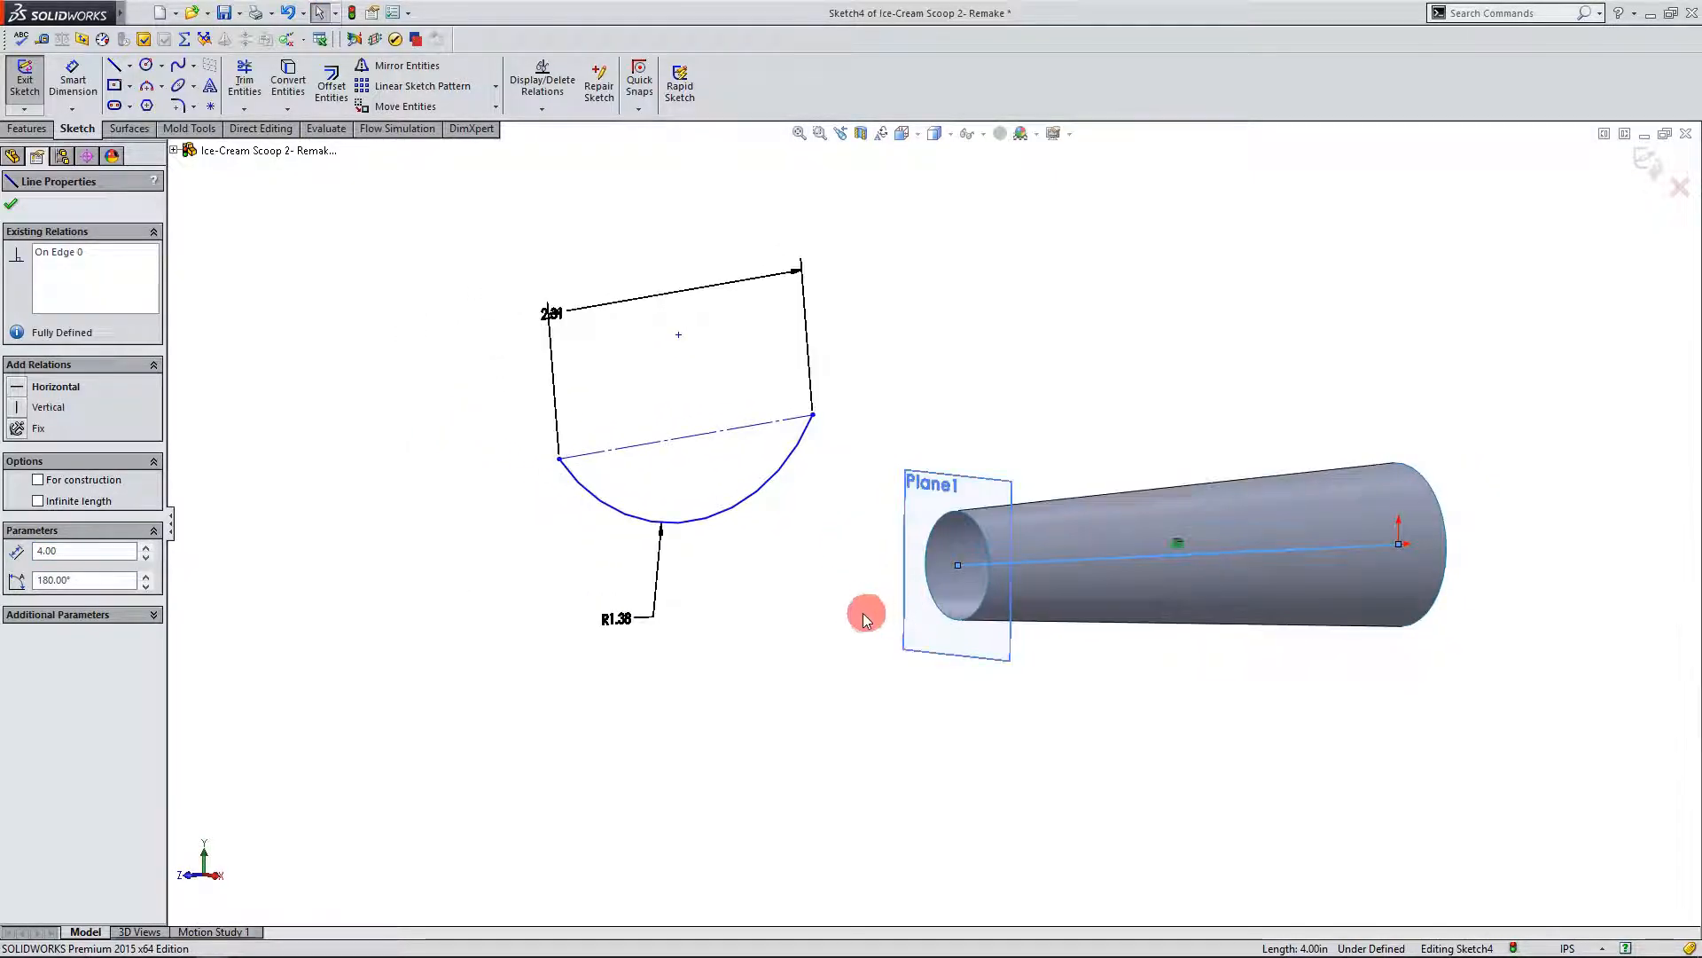
left_click(872, 618)
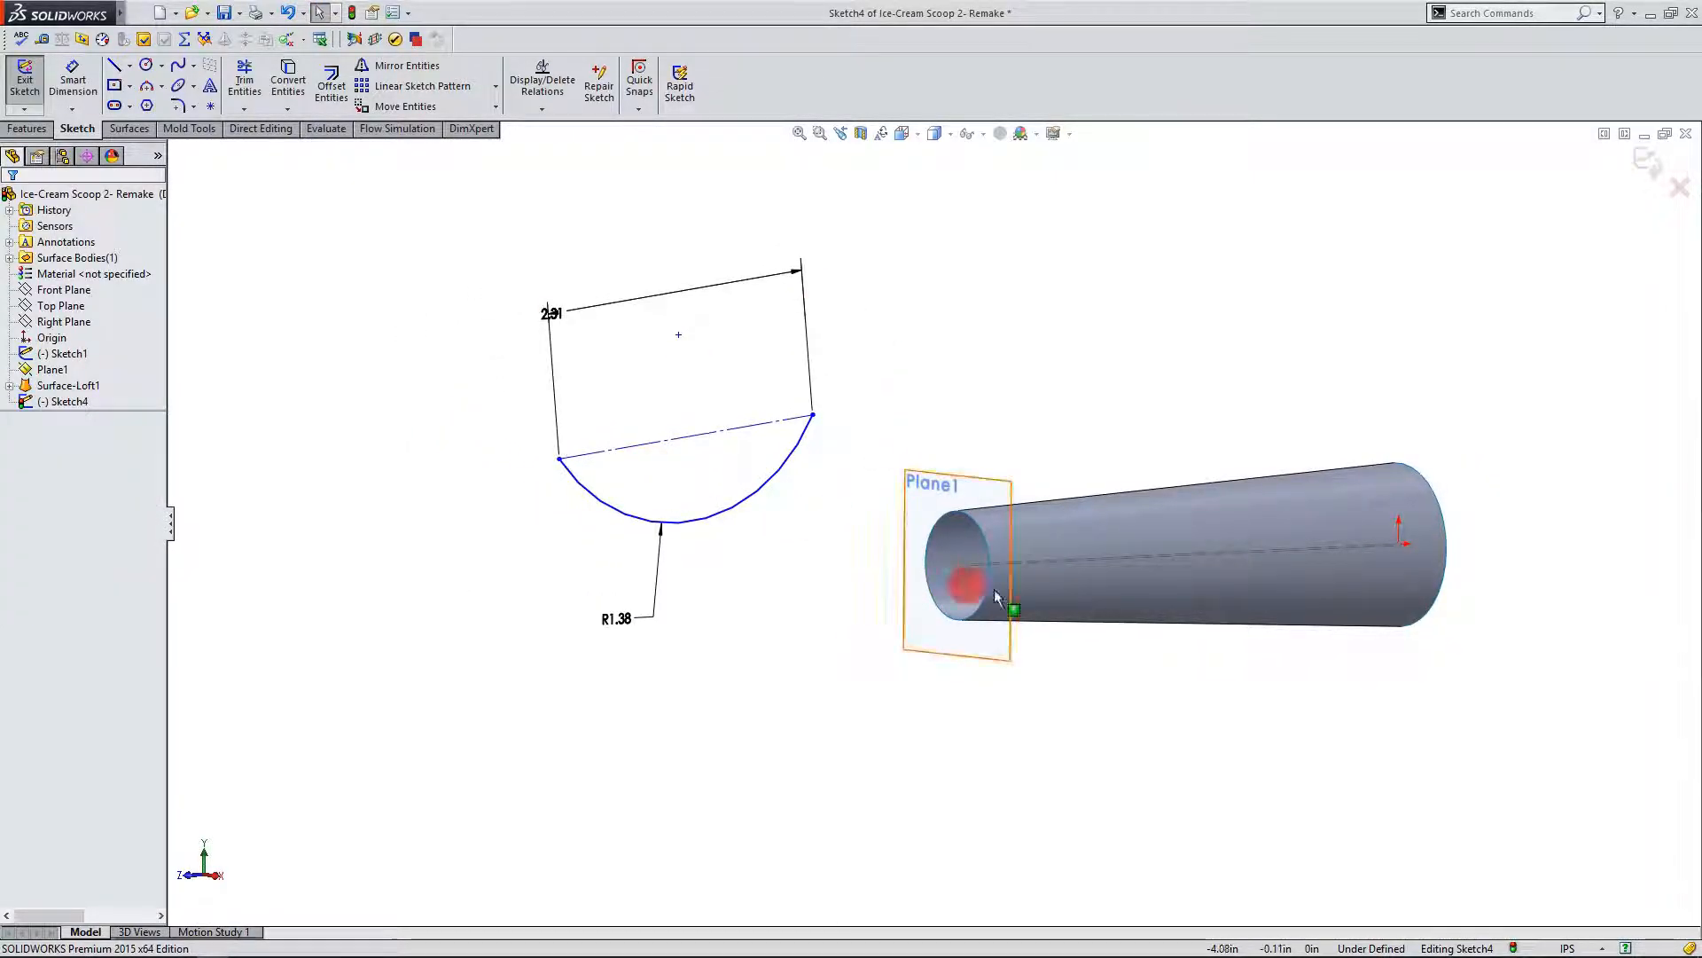
left_click(1104, 564)
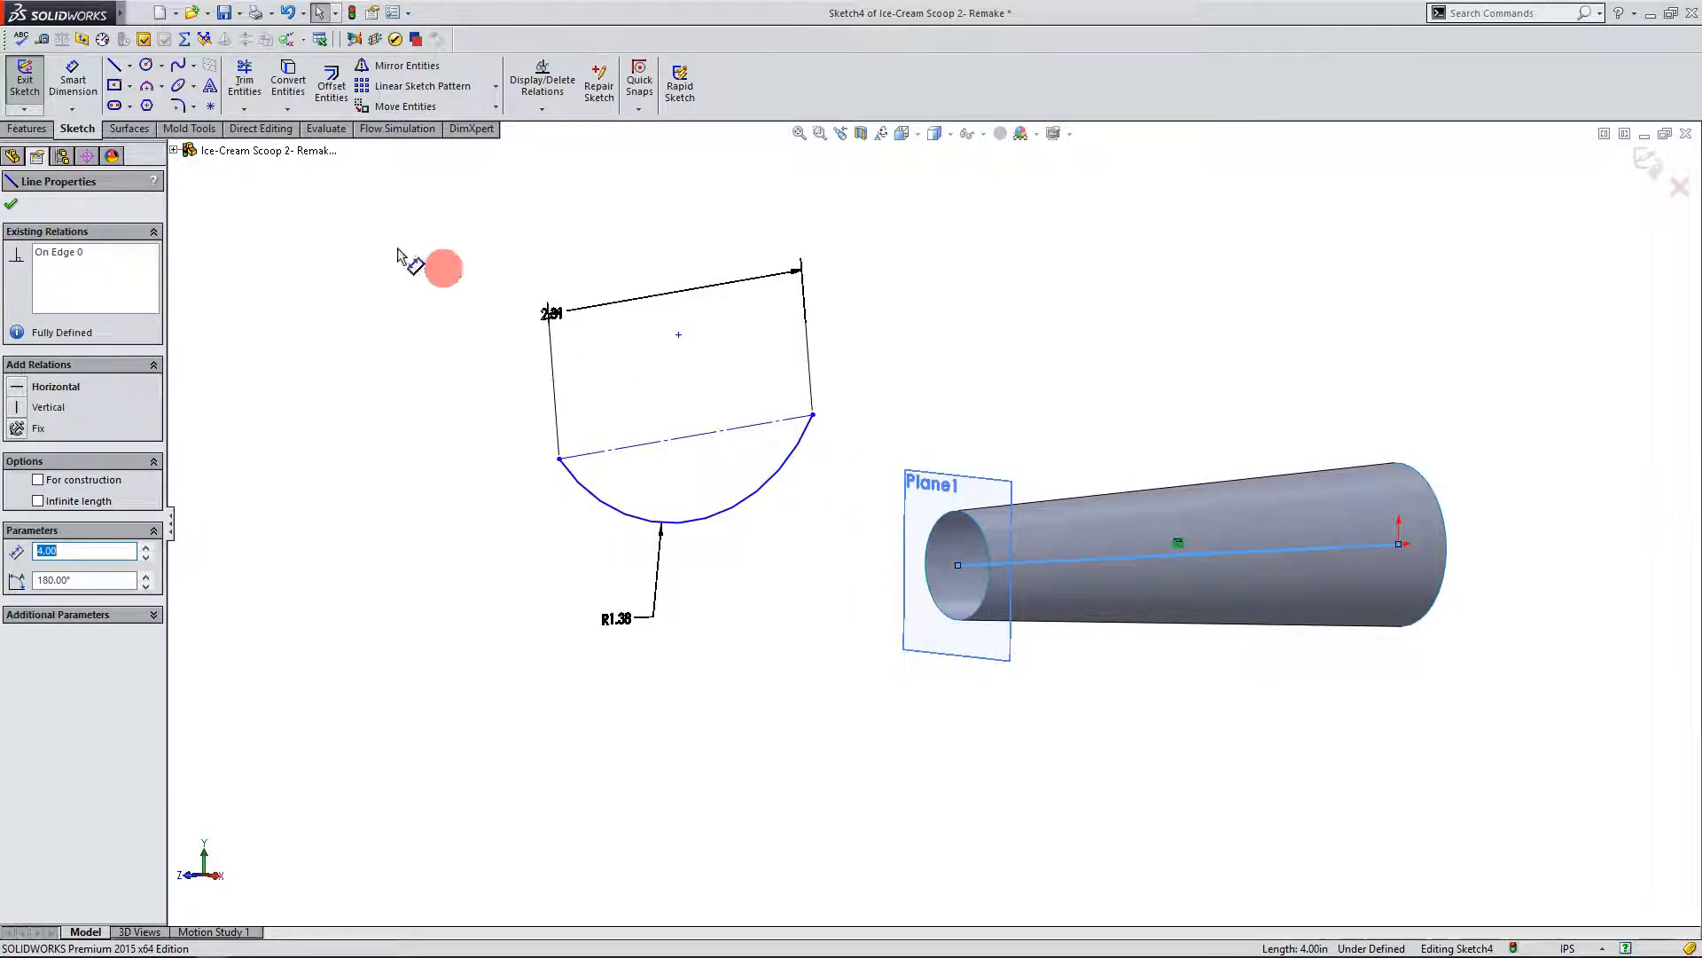
left_click(73, 80)
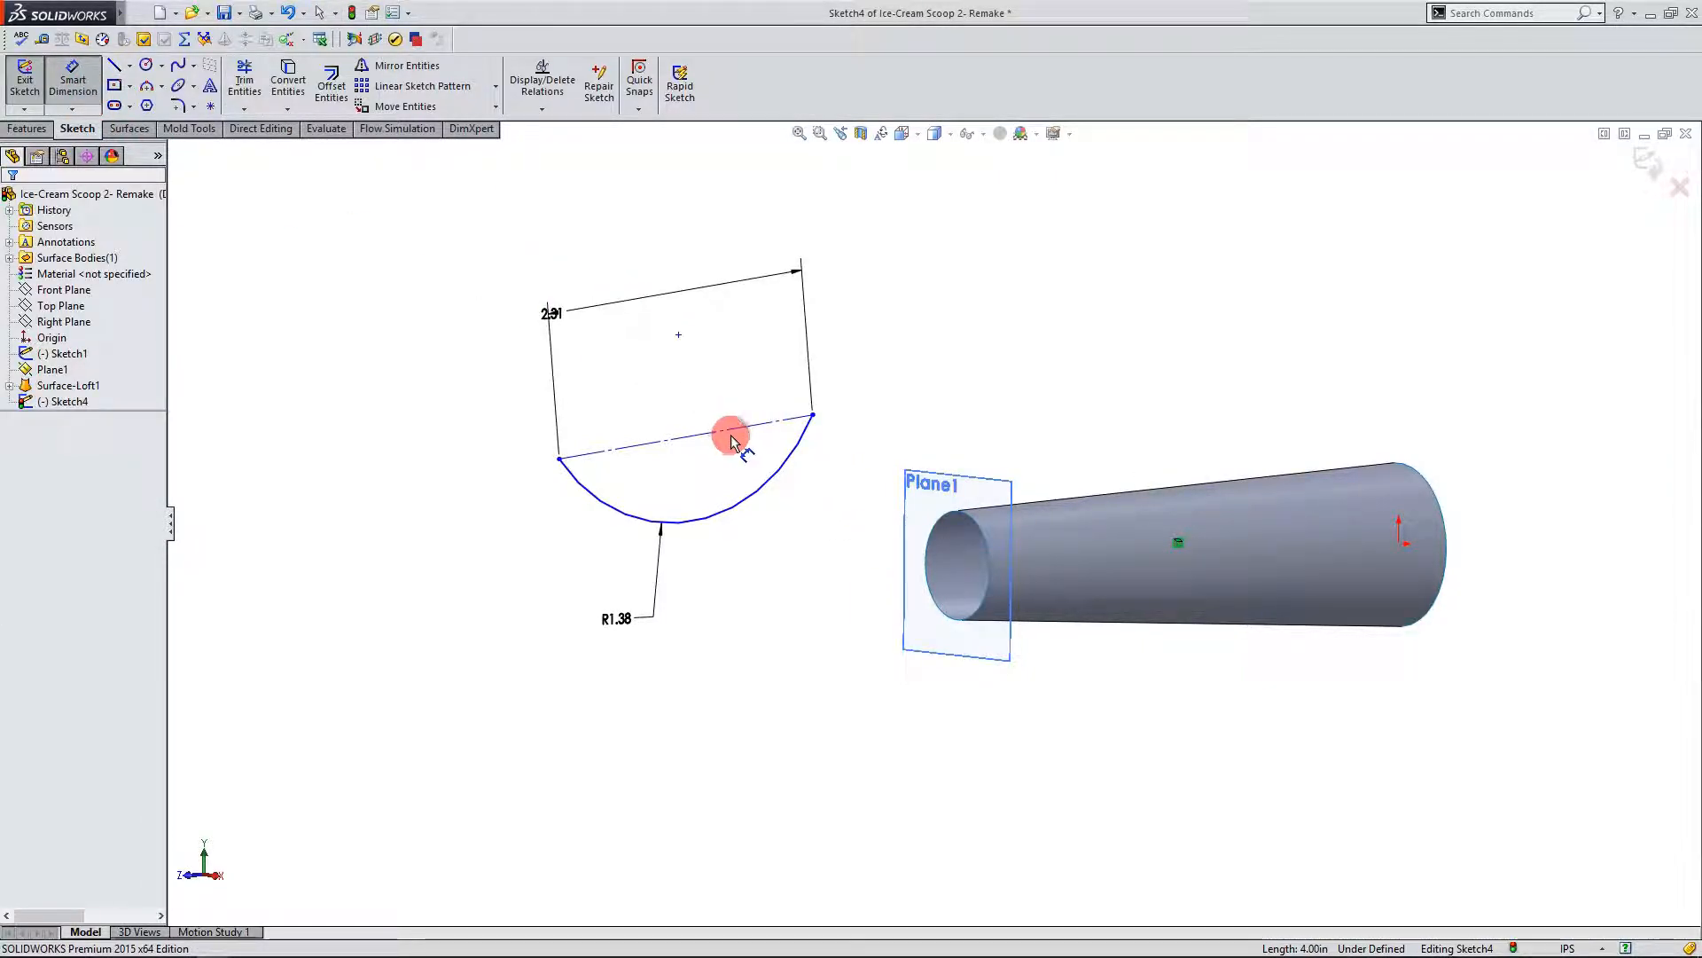
left_click(735, 432)
left_click(1029, 561)
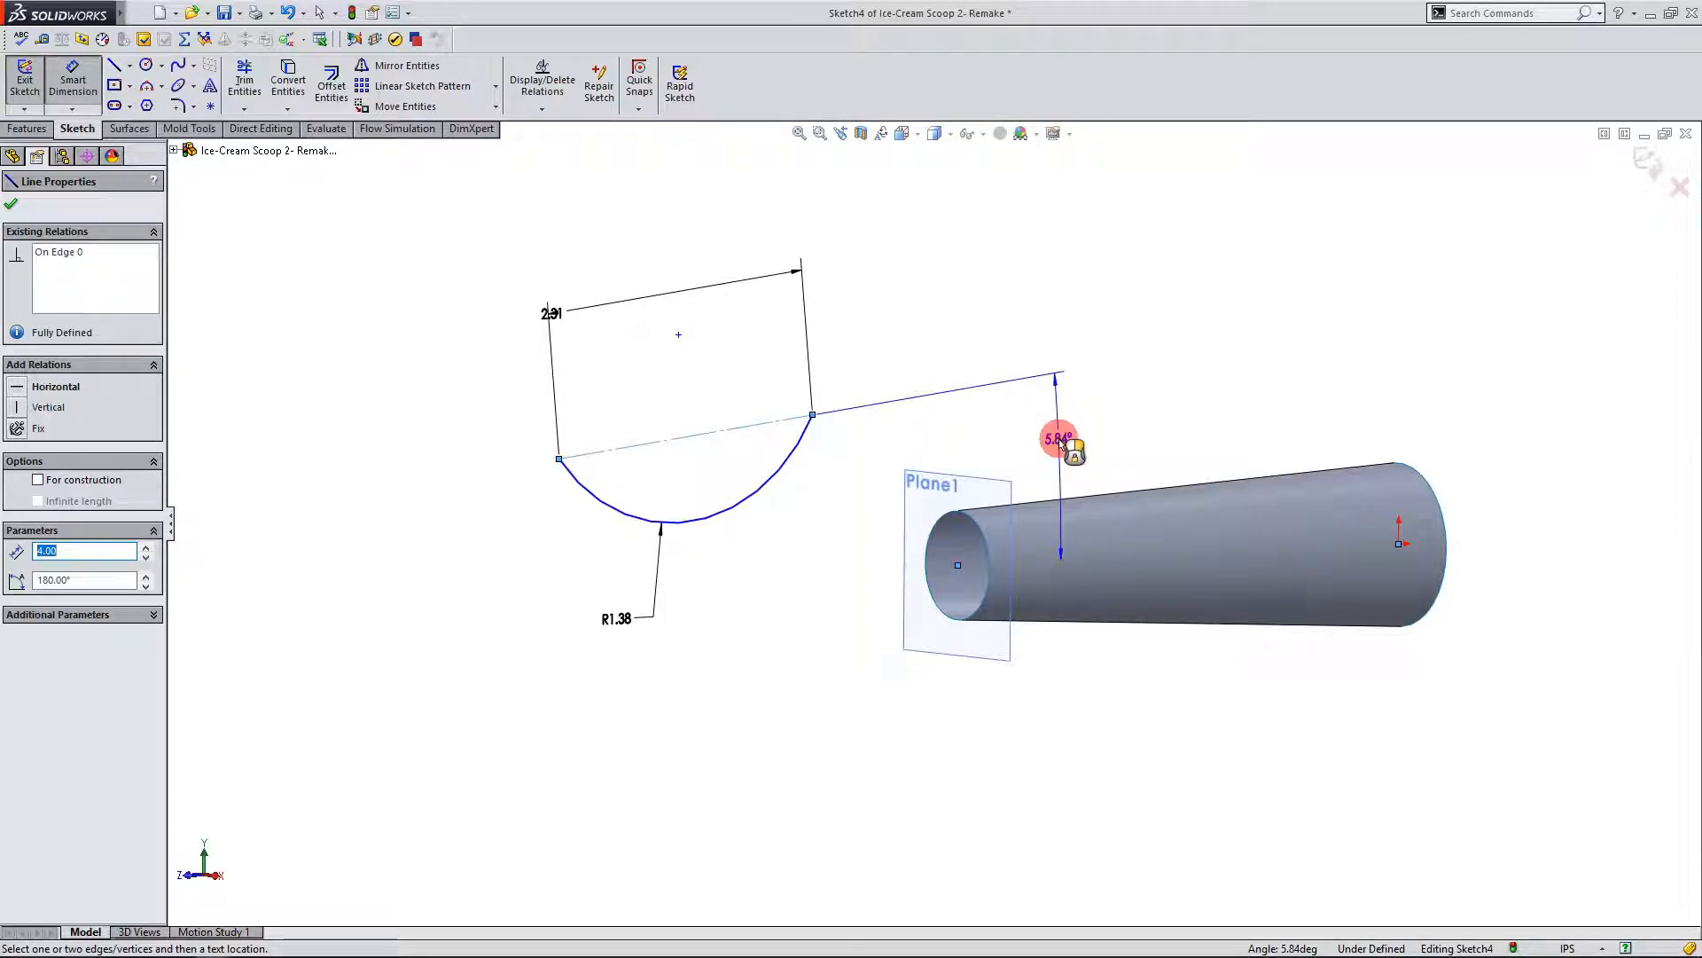
left_click(1061, 441)
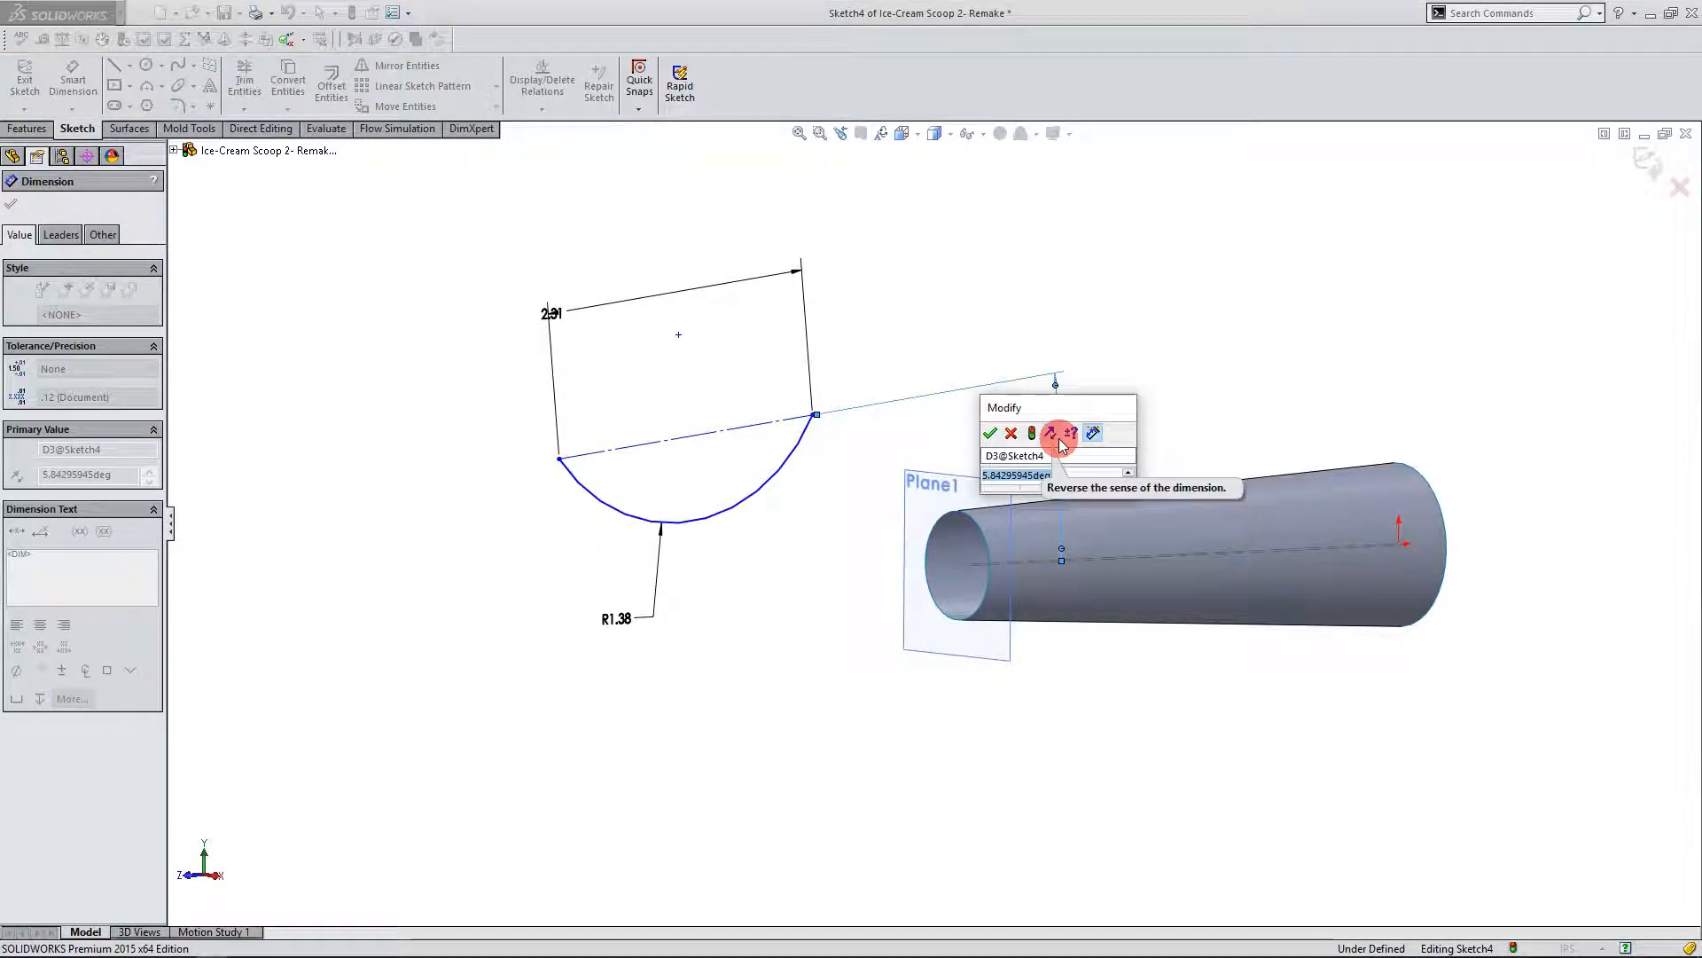
type("7")
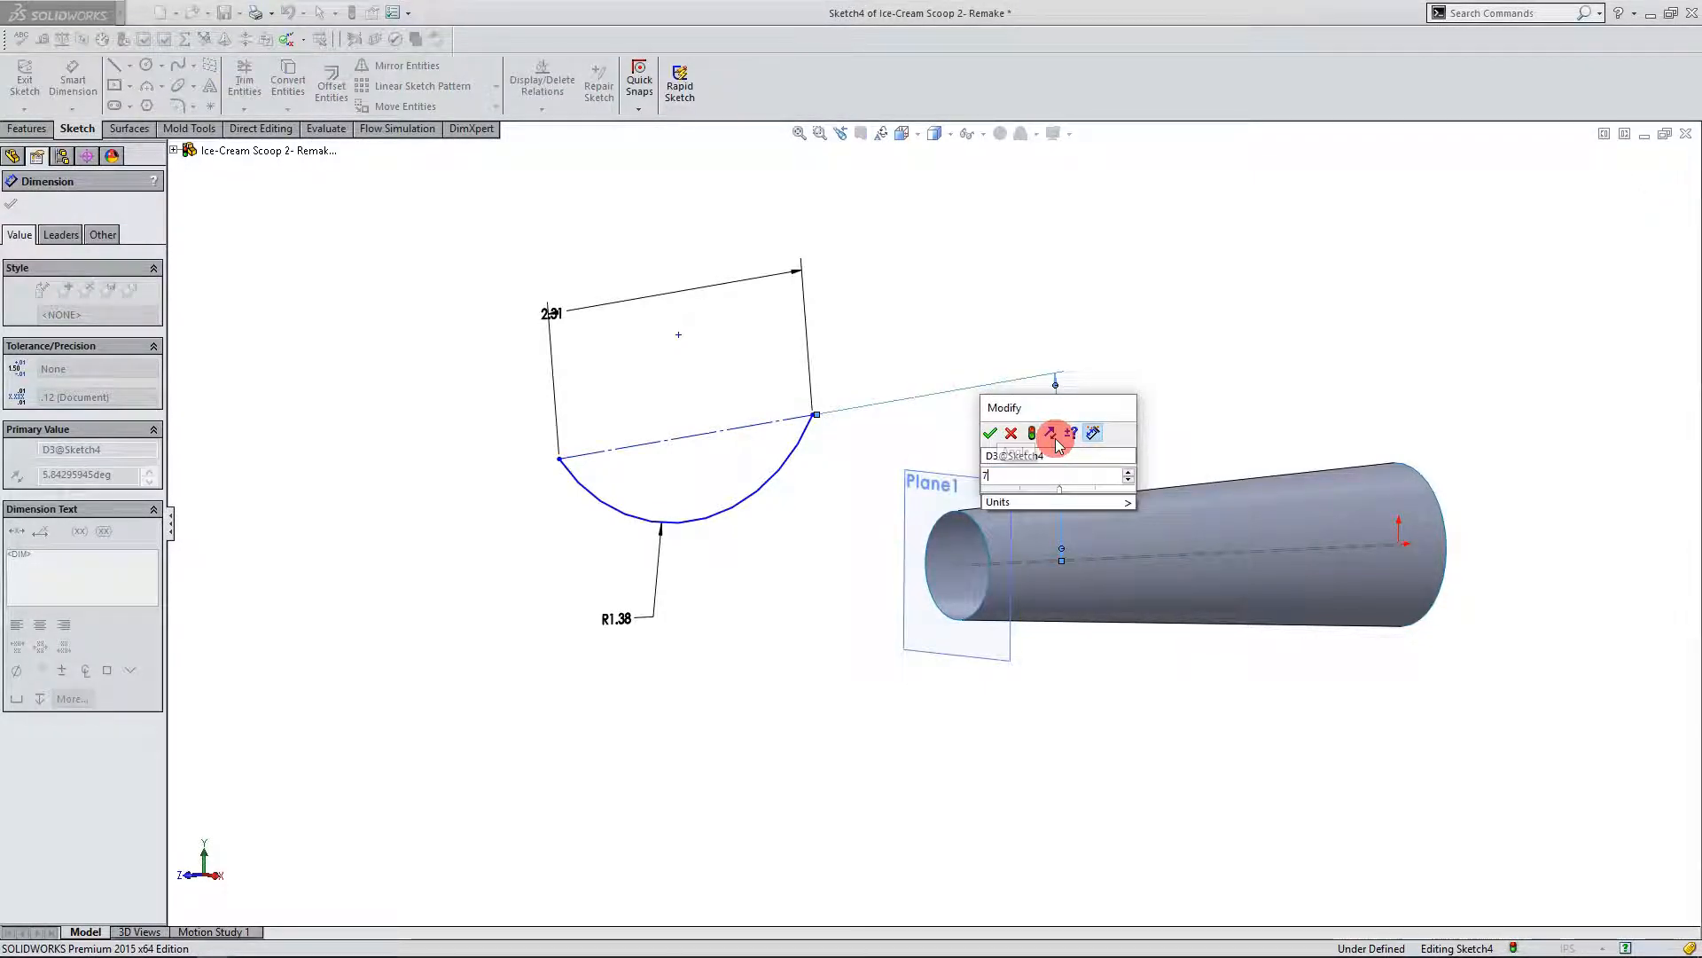
left_click(987, 453)
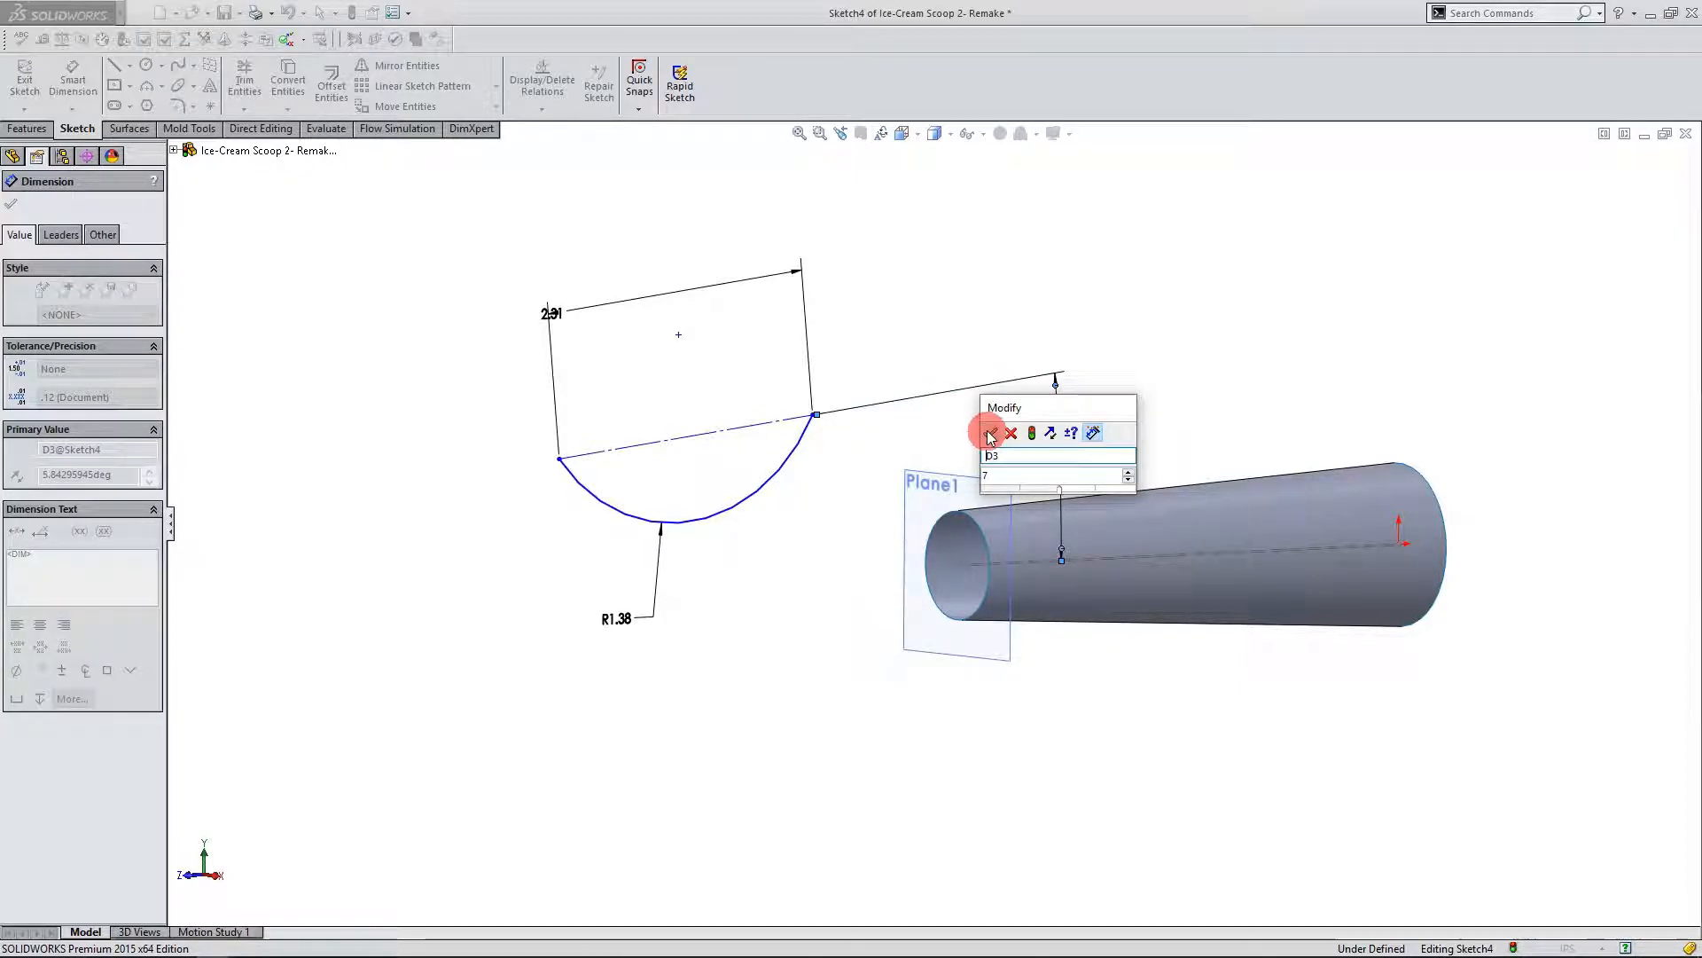
left_click(990, 433)
left_click(12, 206)
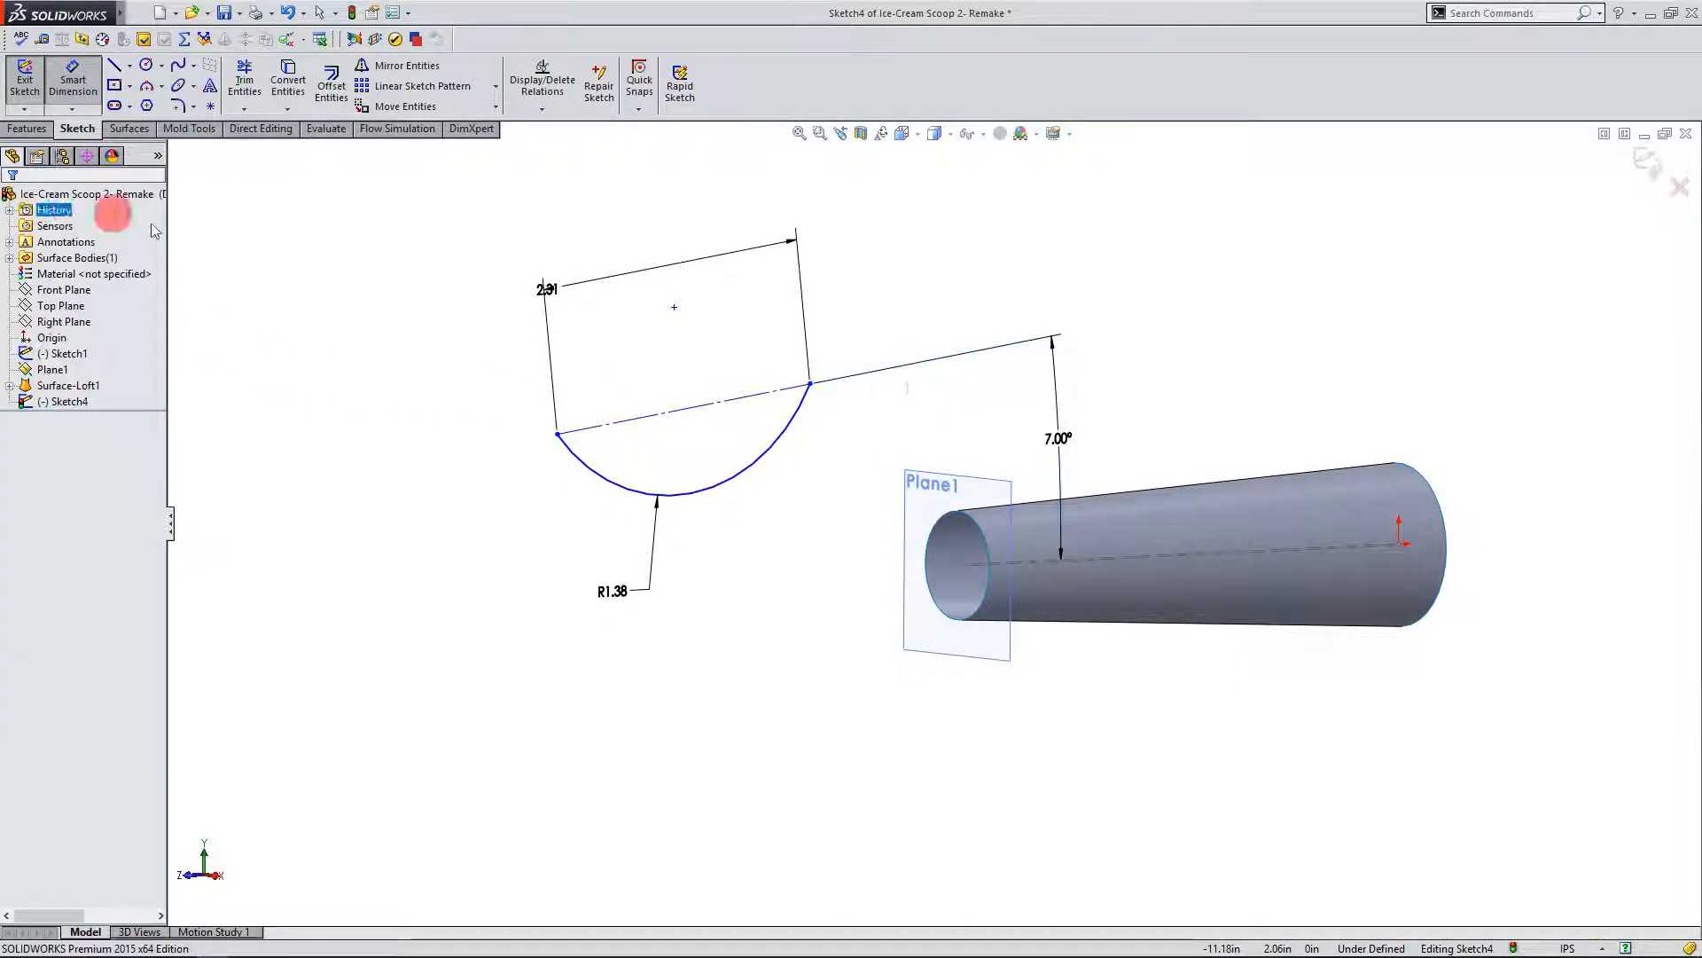
Step: Dimension the horizontal distance from the arc's endpoint nearest the handle to the origin at 4.27 in
mouse_move(1143, 407)
middle_mouse_down()
mouse_move(1026, 396)
mouse_move(1174, 410)
mouse_move(1028, 454)
middle_mouse_up()
left_click(225, 880)
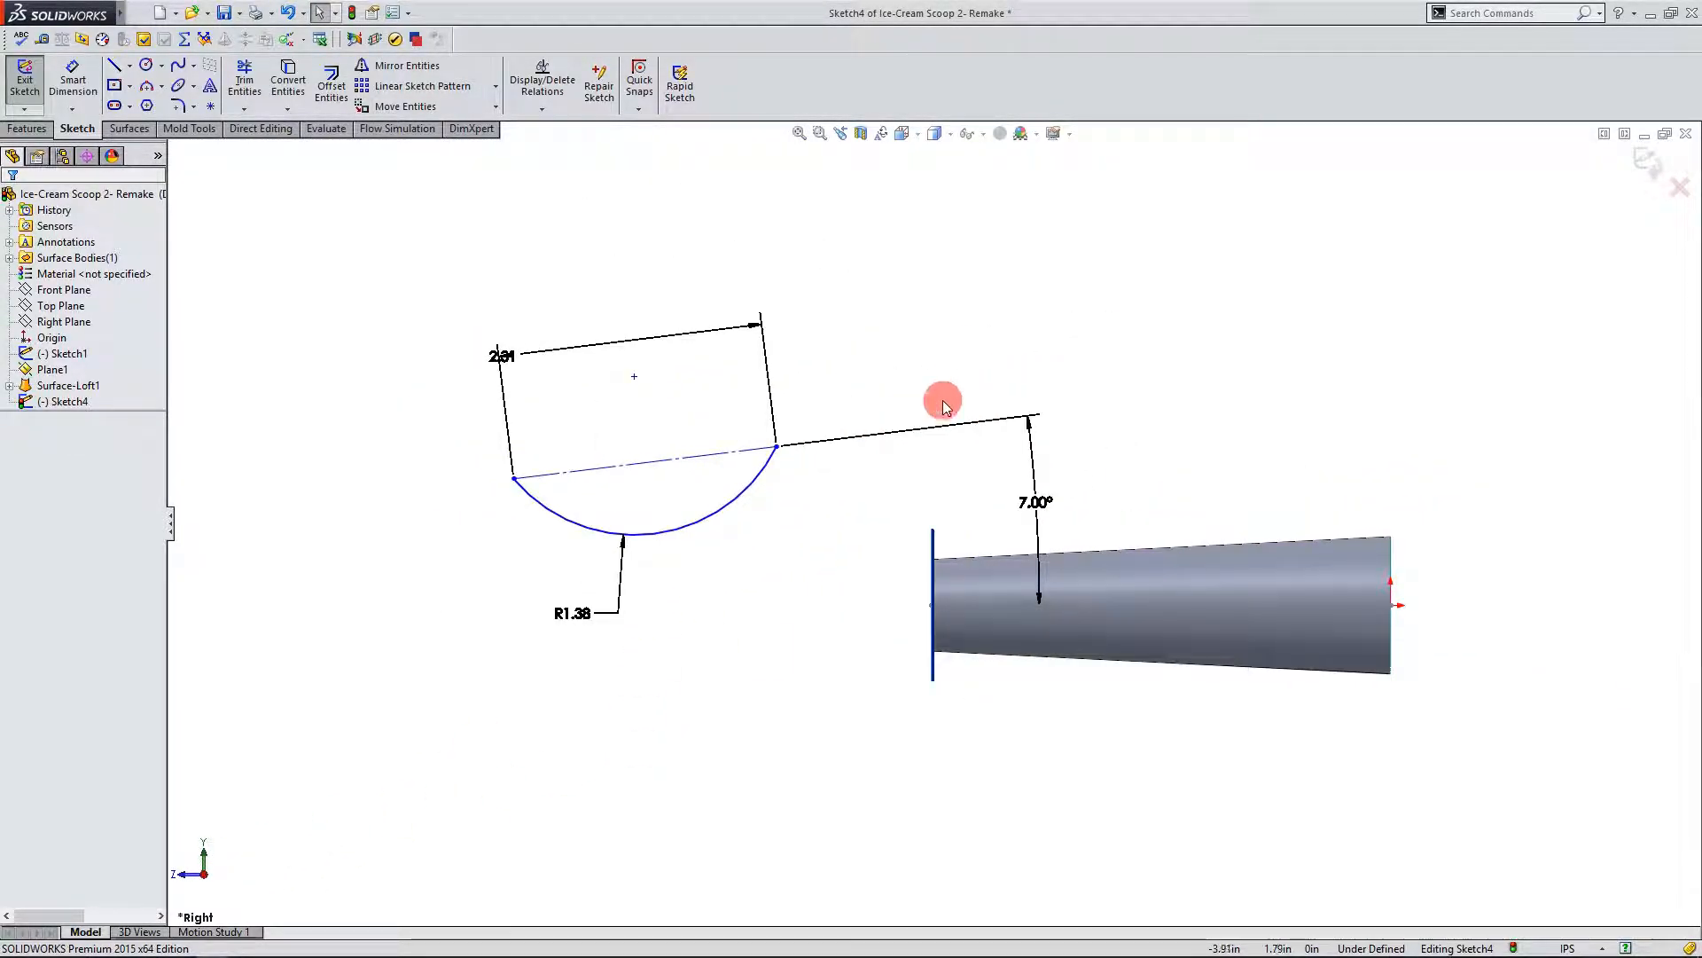
left_click(73, 80)
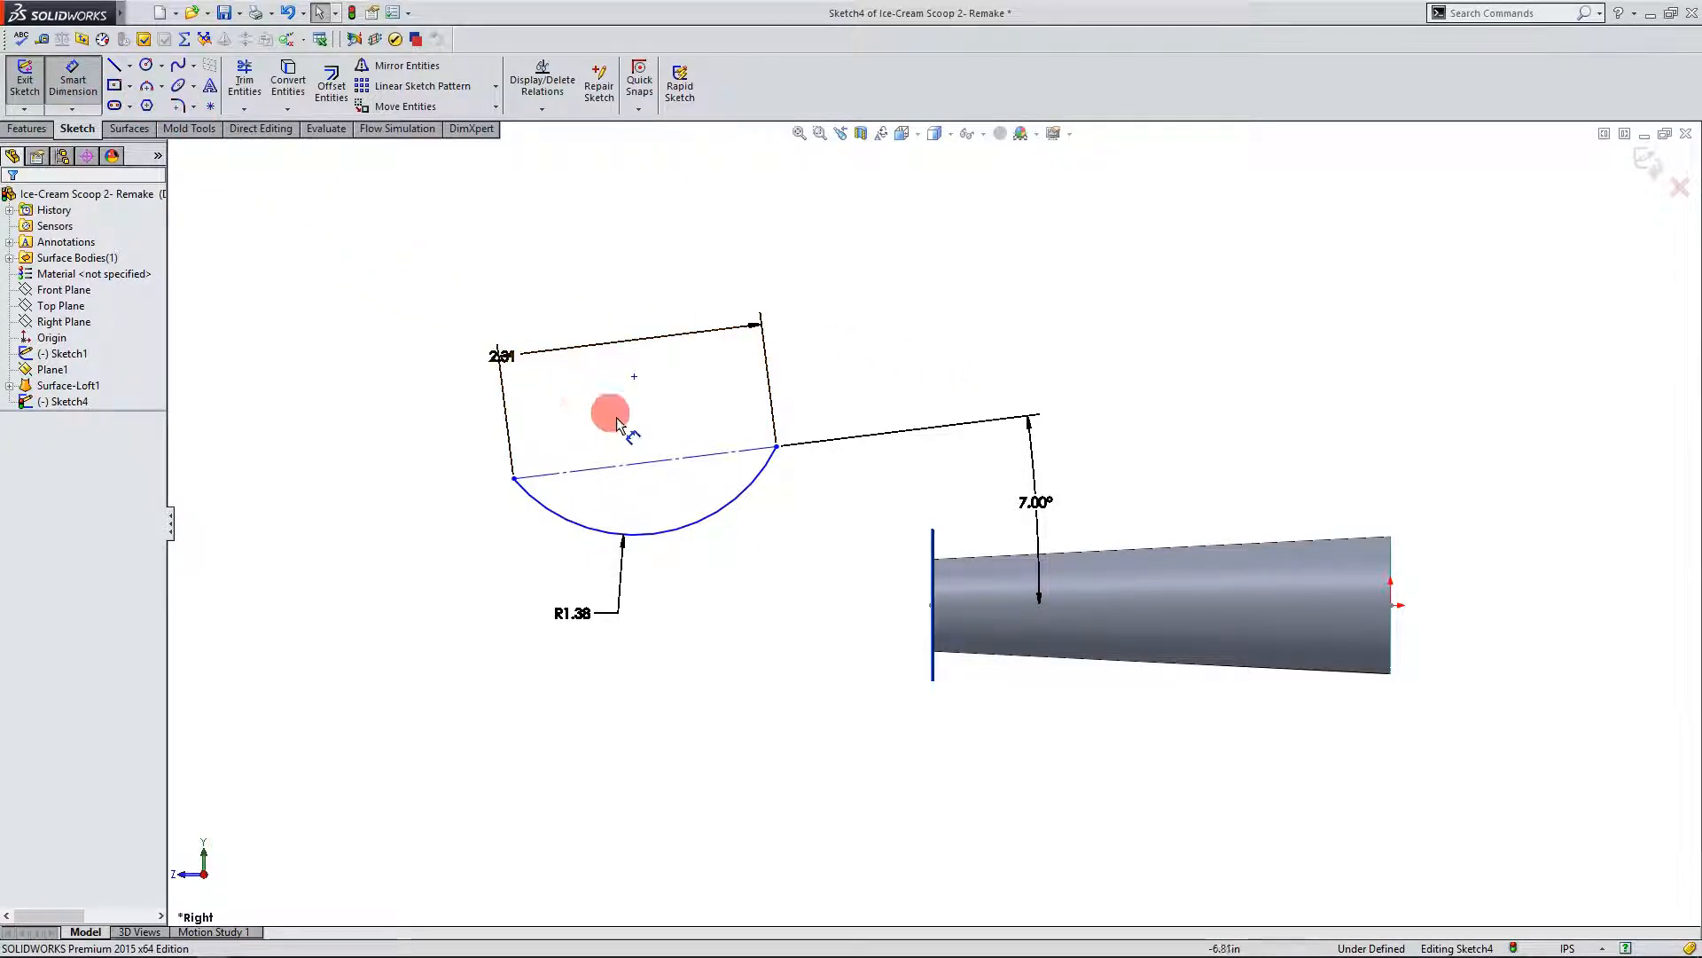
left_click(778, 447)
left_click(1390, 605)
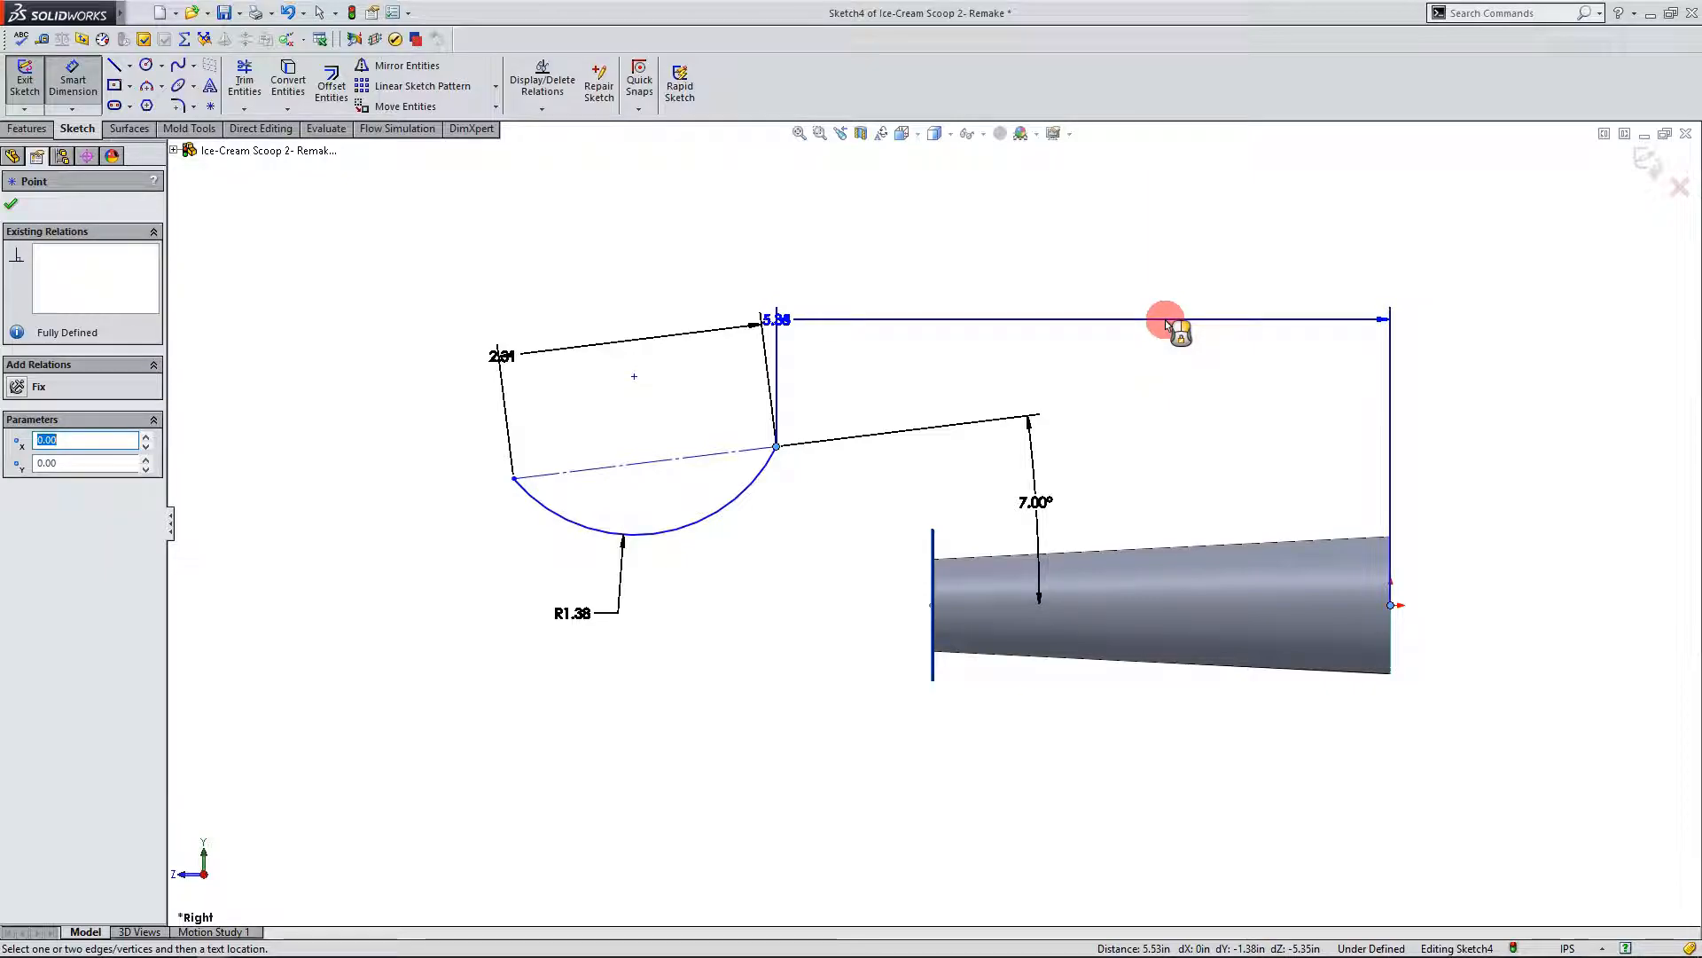
left_click(1167, 324)
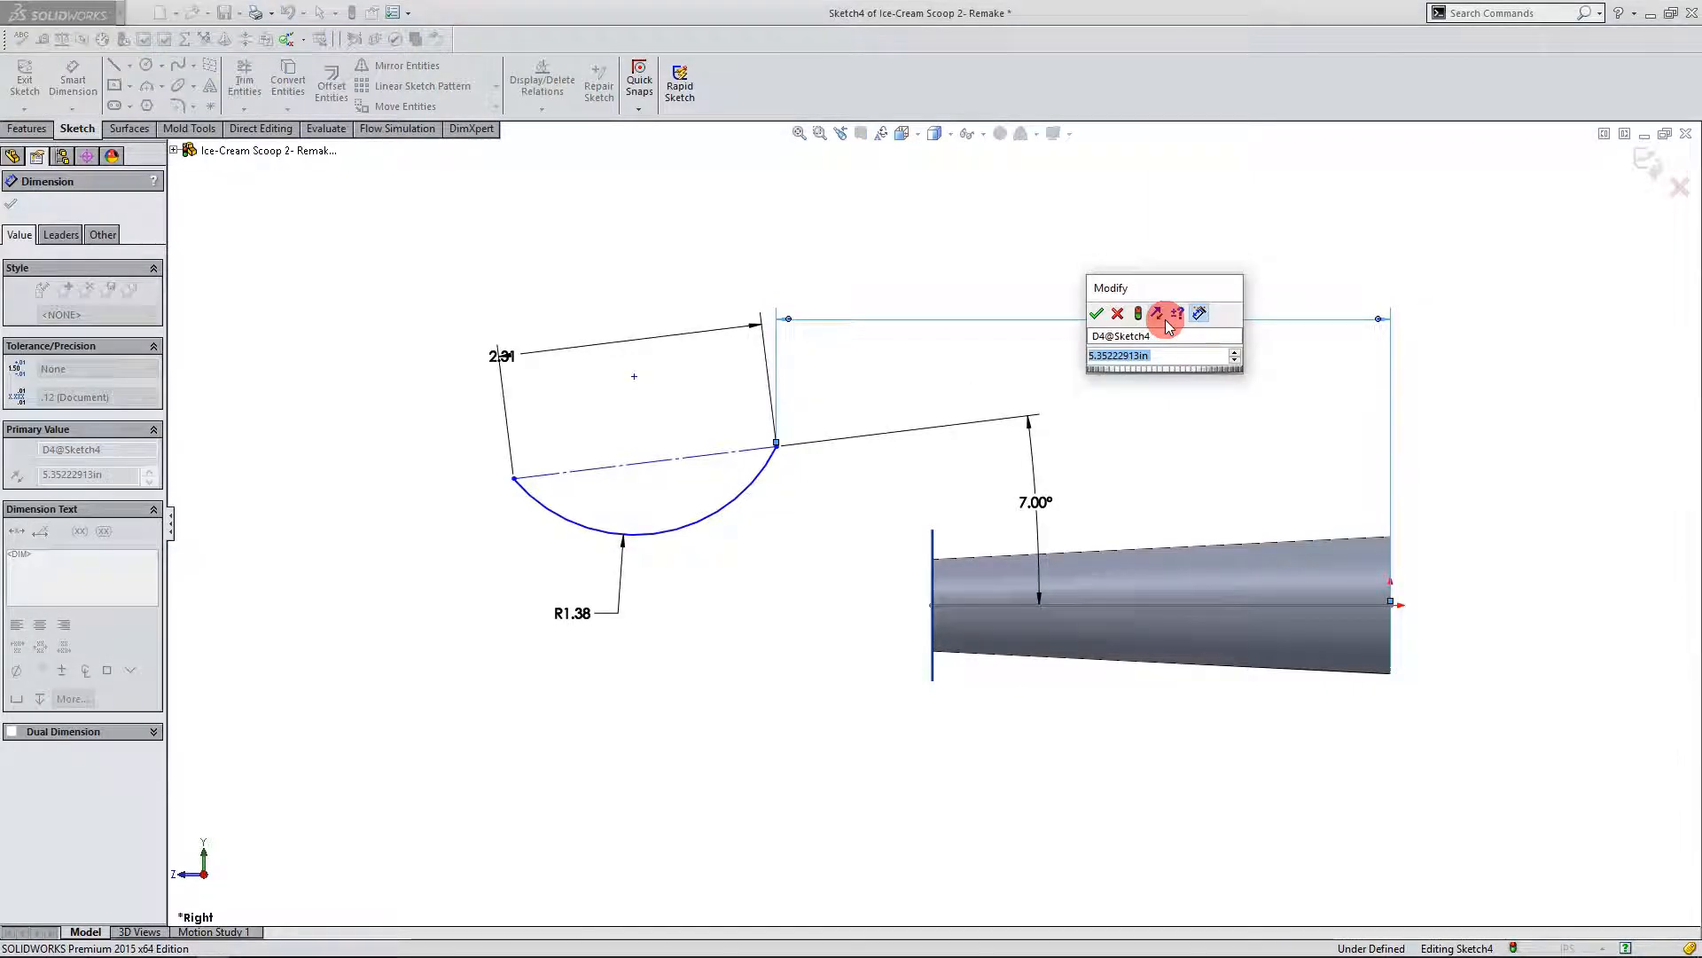
type("4.27")
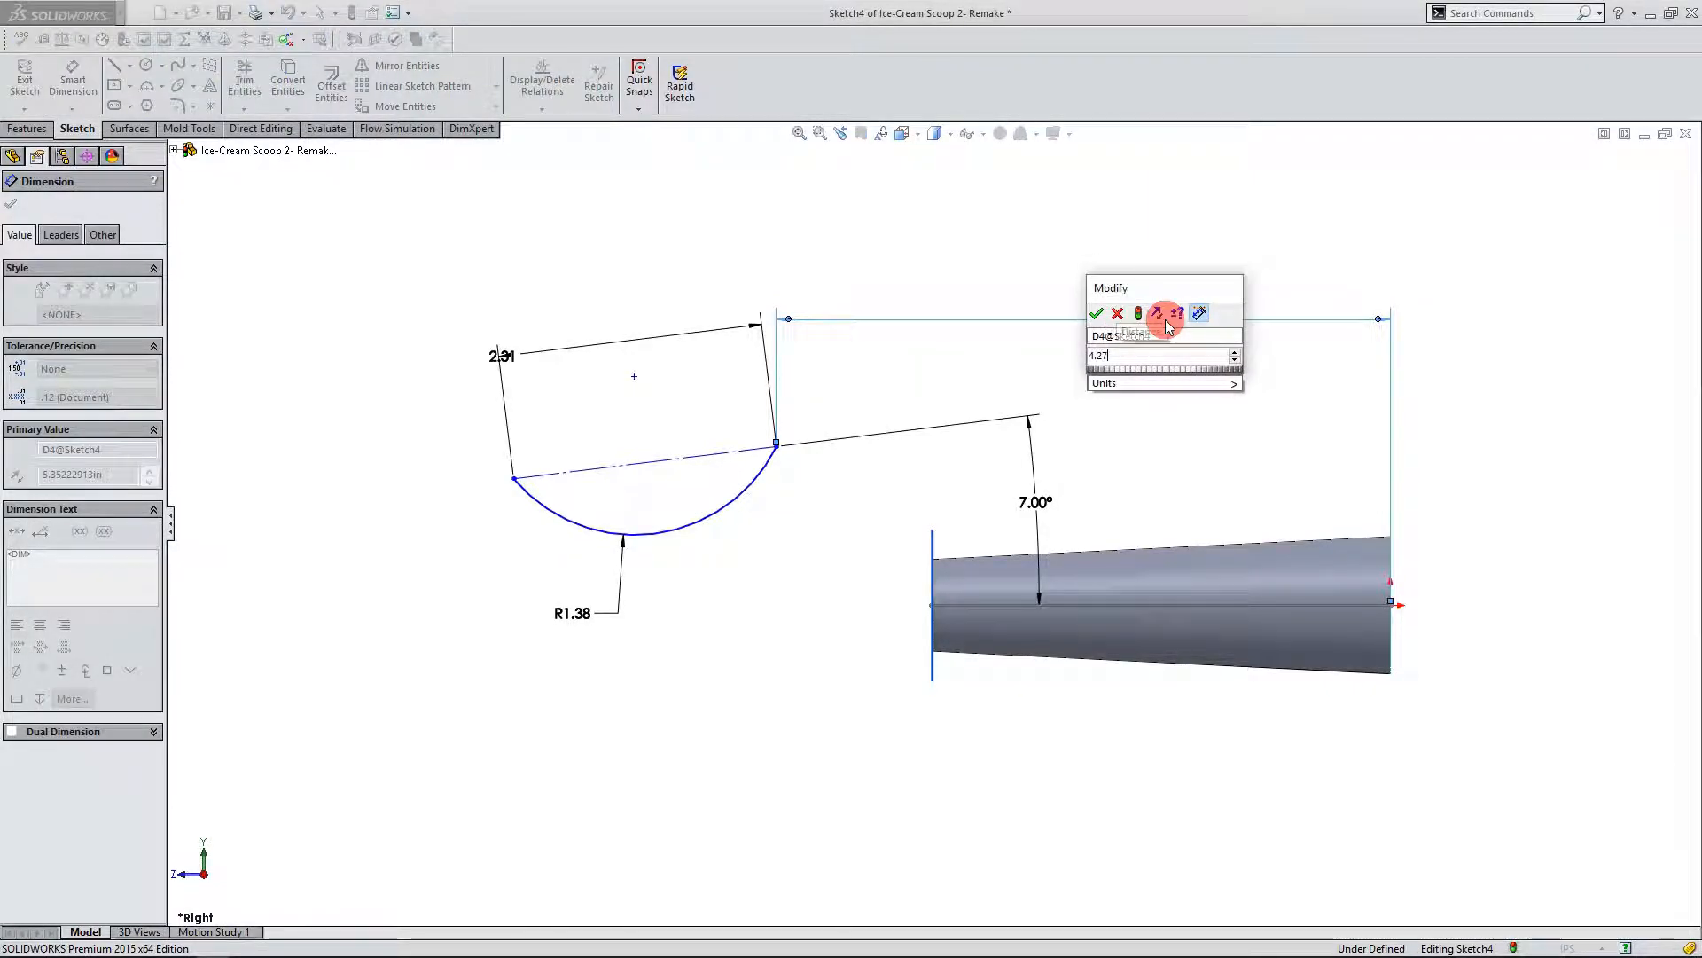
key("Return")
Step: Dimension the vertical distance from the arc's endpoint nearest the handle to the origin at 0.79 in
left_click(900, 443)
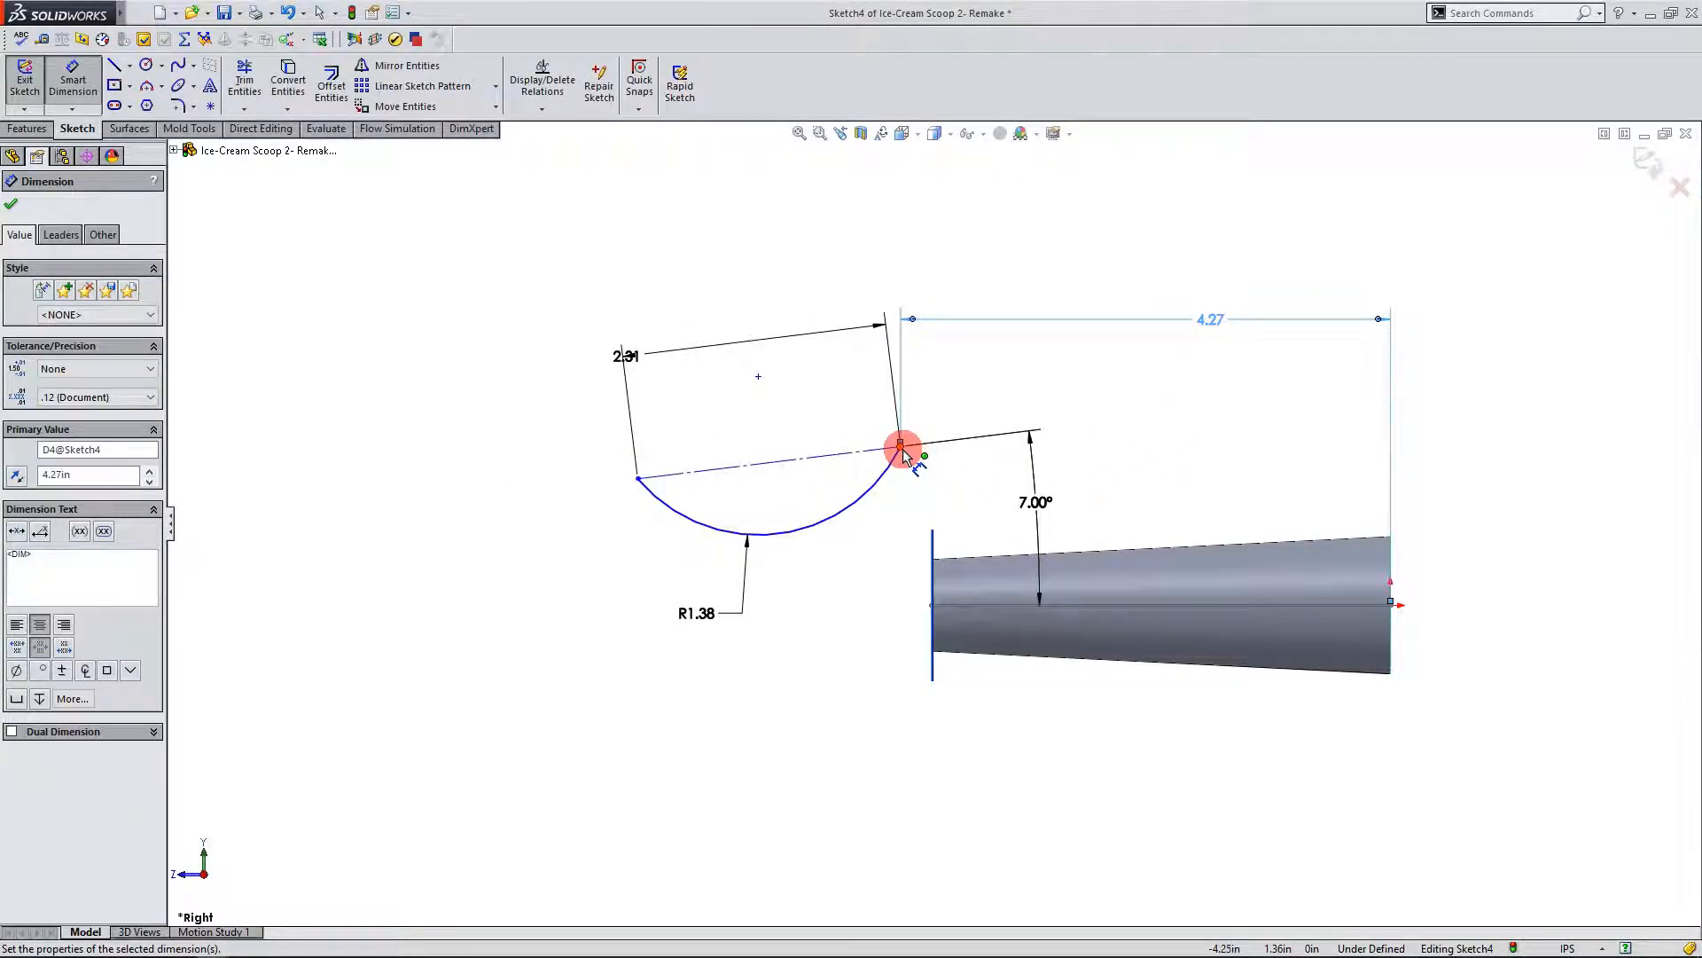
left_click(1397, 610)
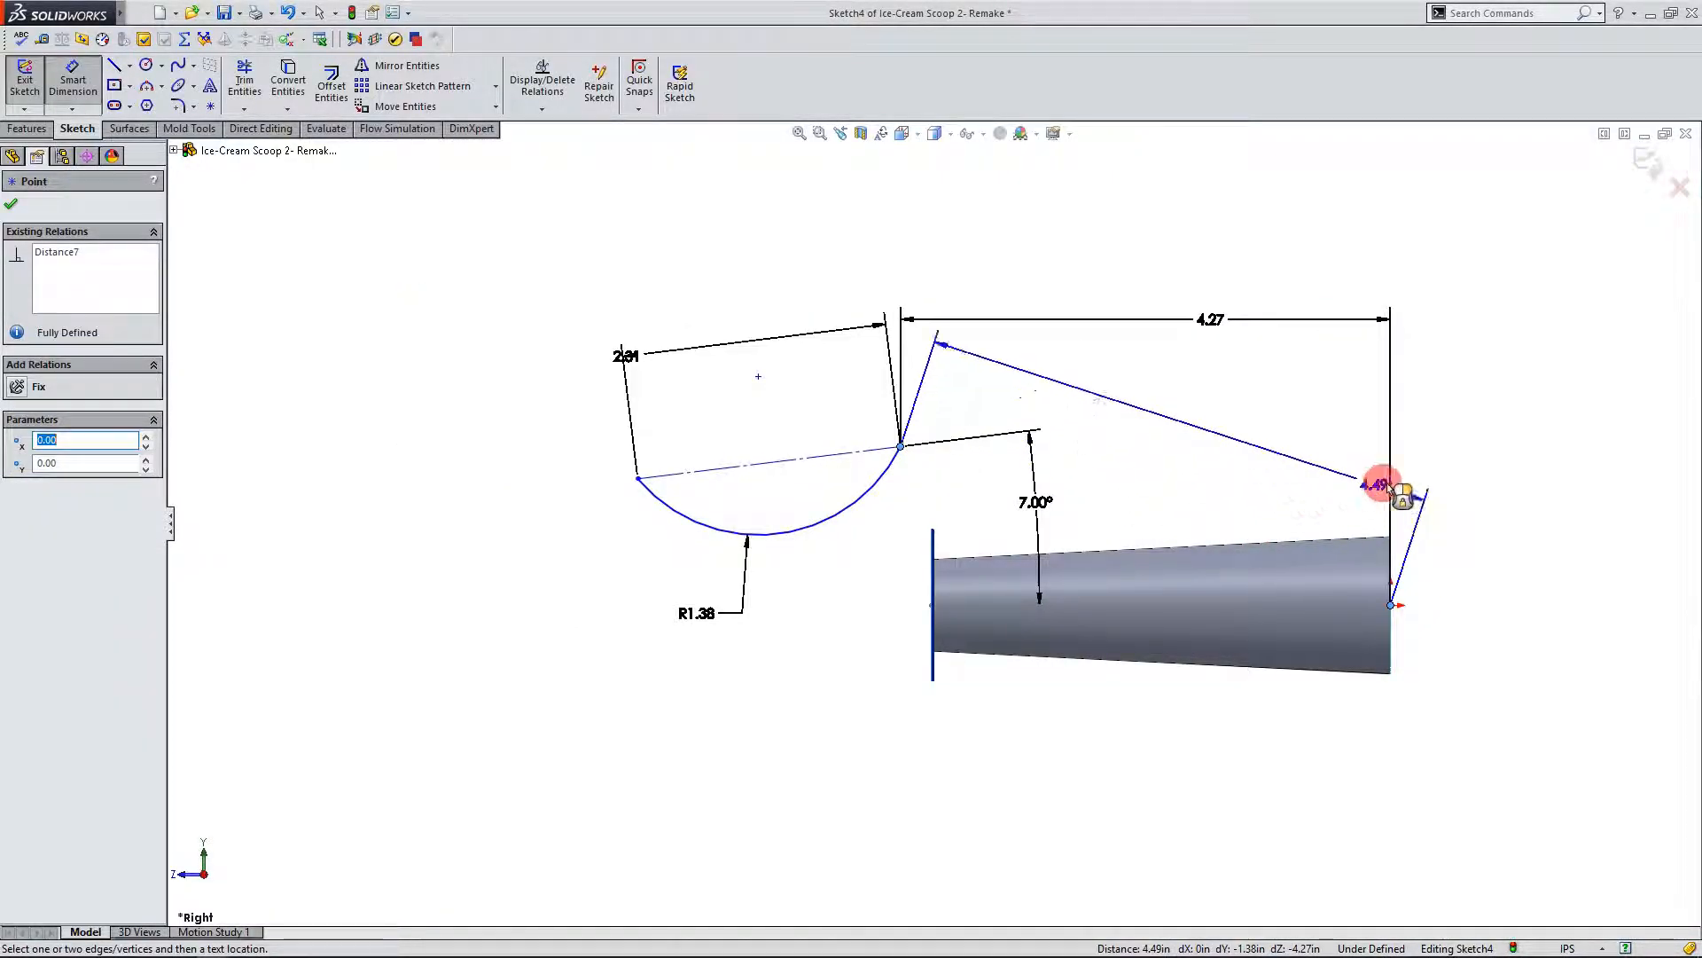
left_click(1479, 502)
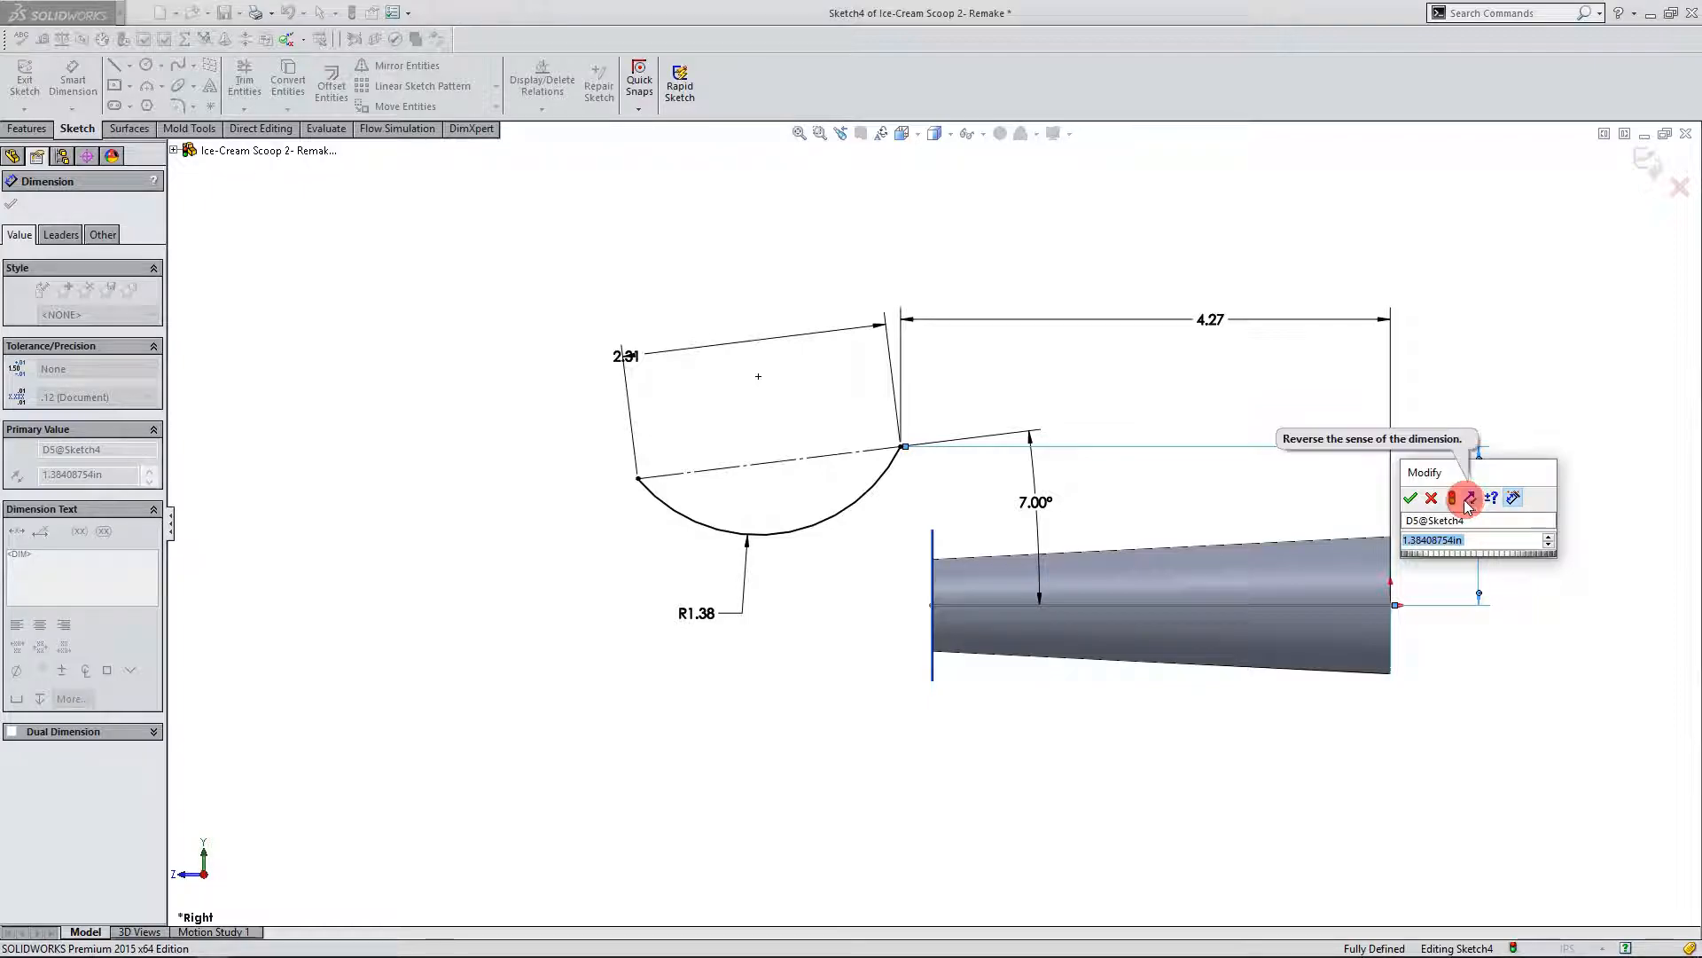
type(".79")
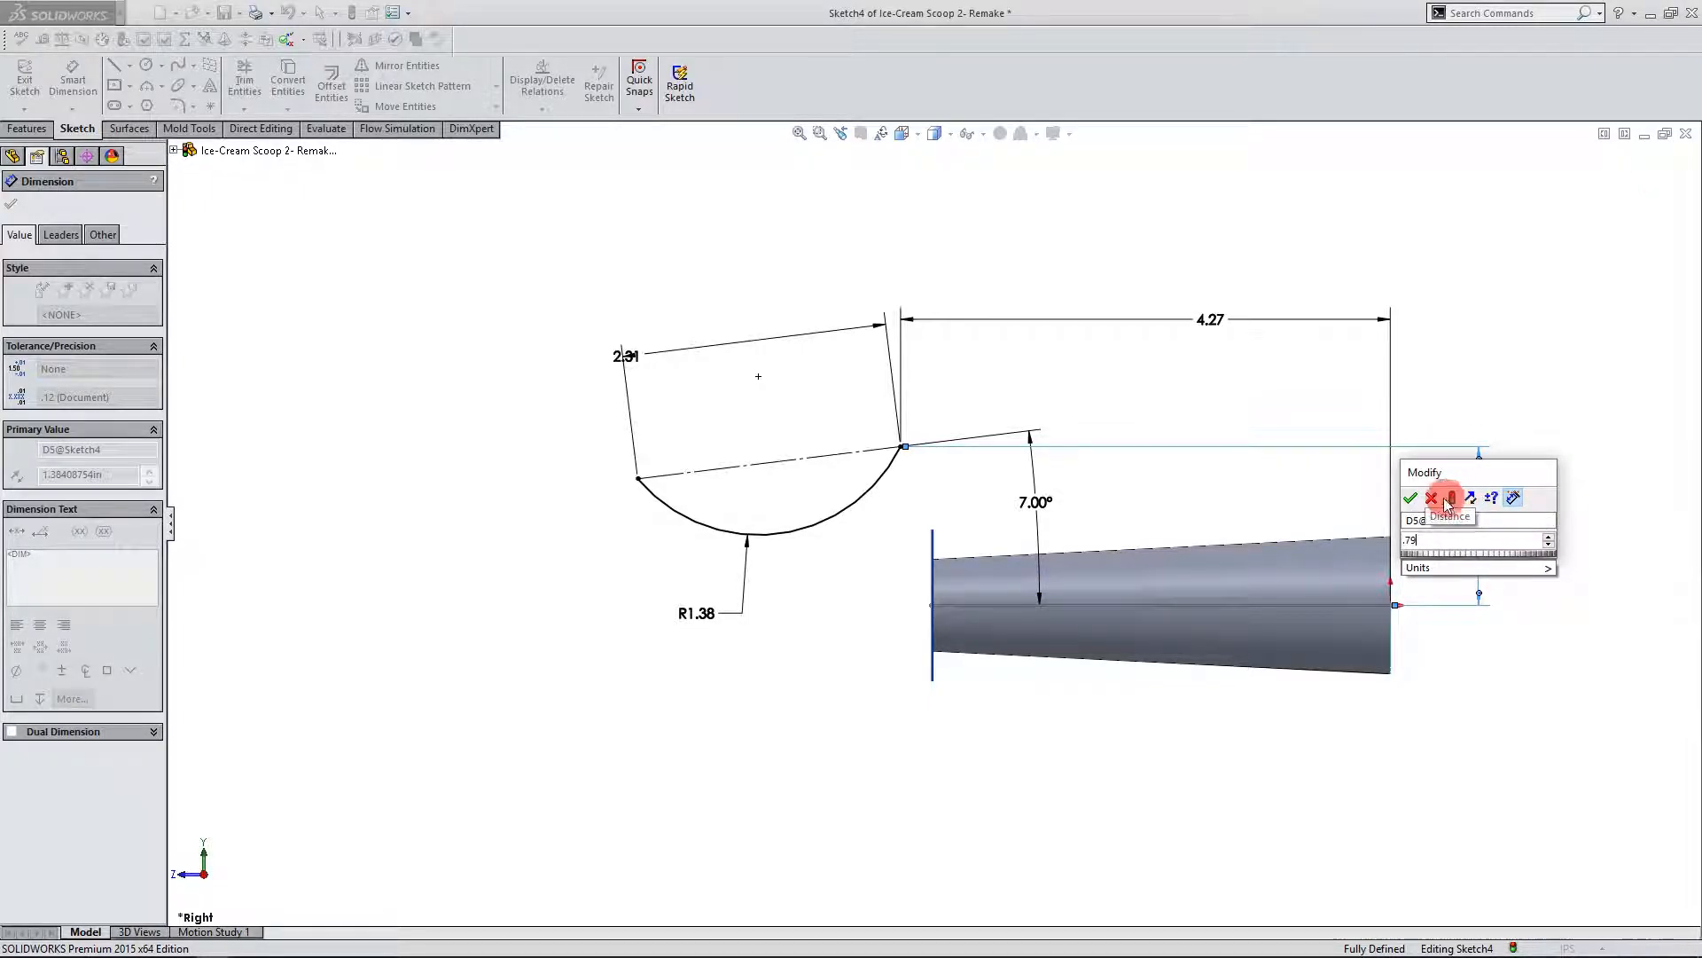
left_click(1412, 498)
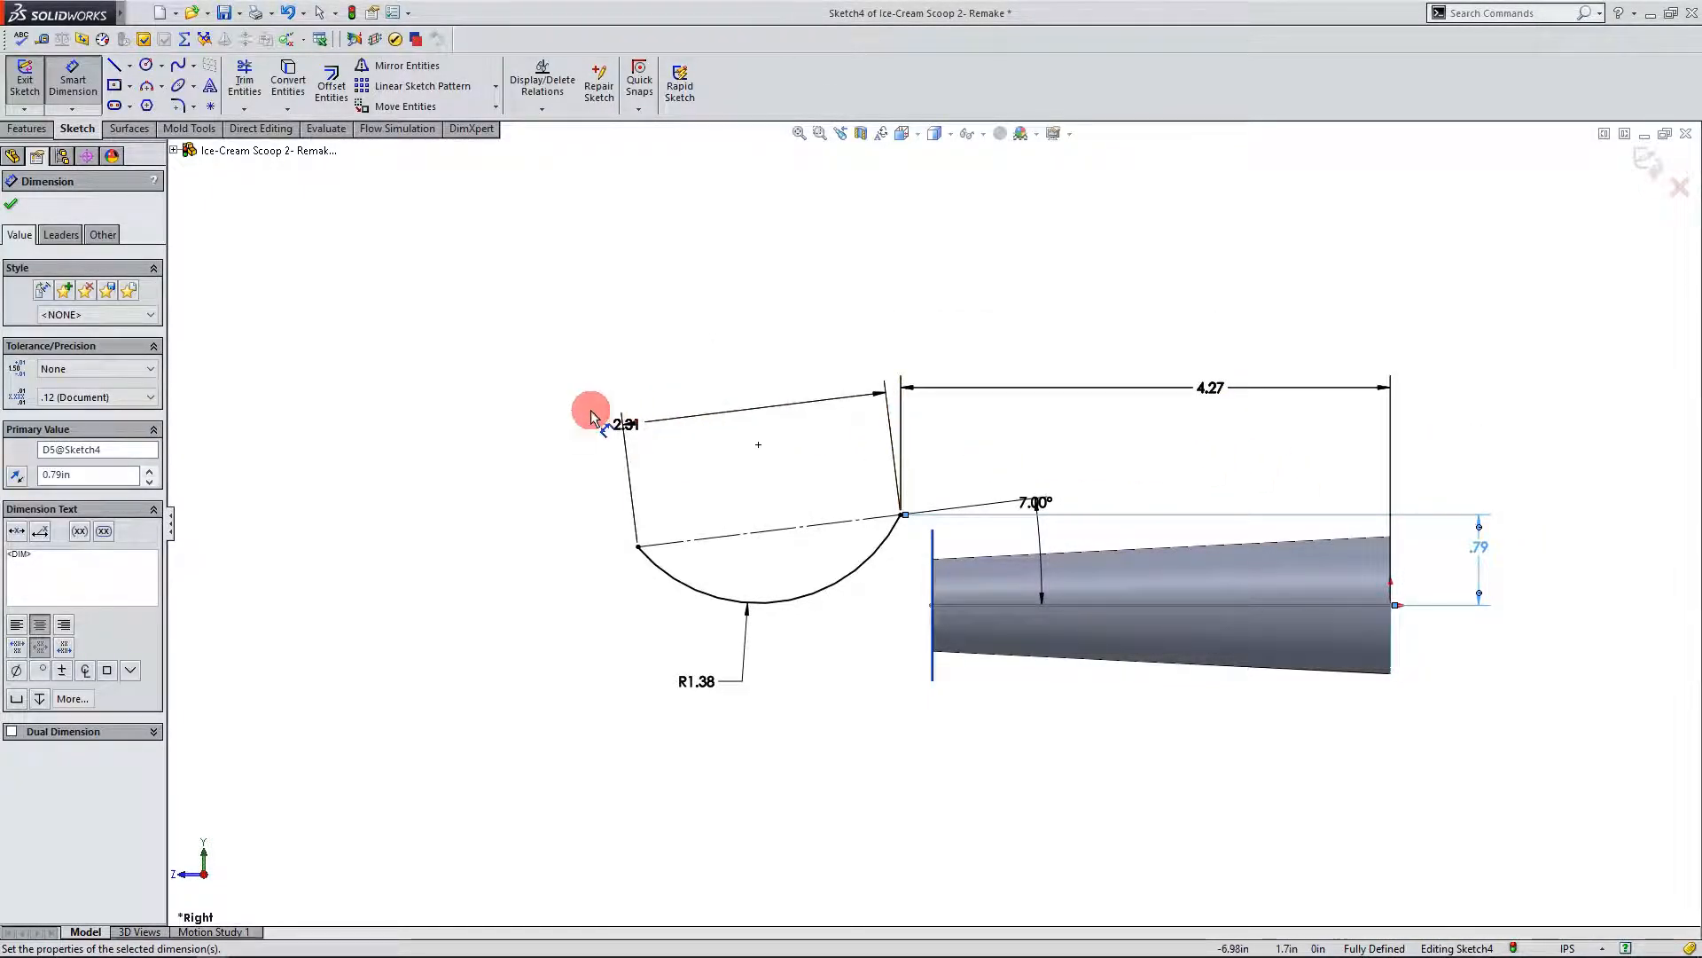
left_click(12, 209)
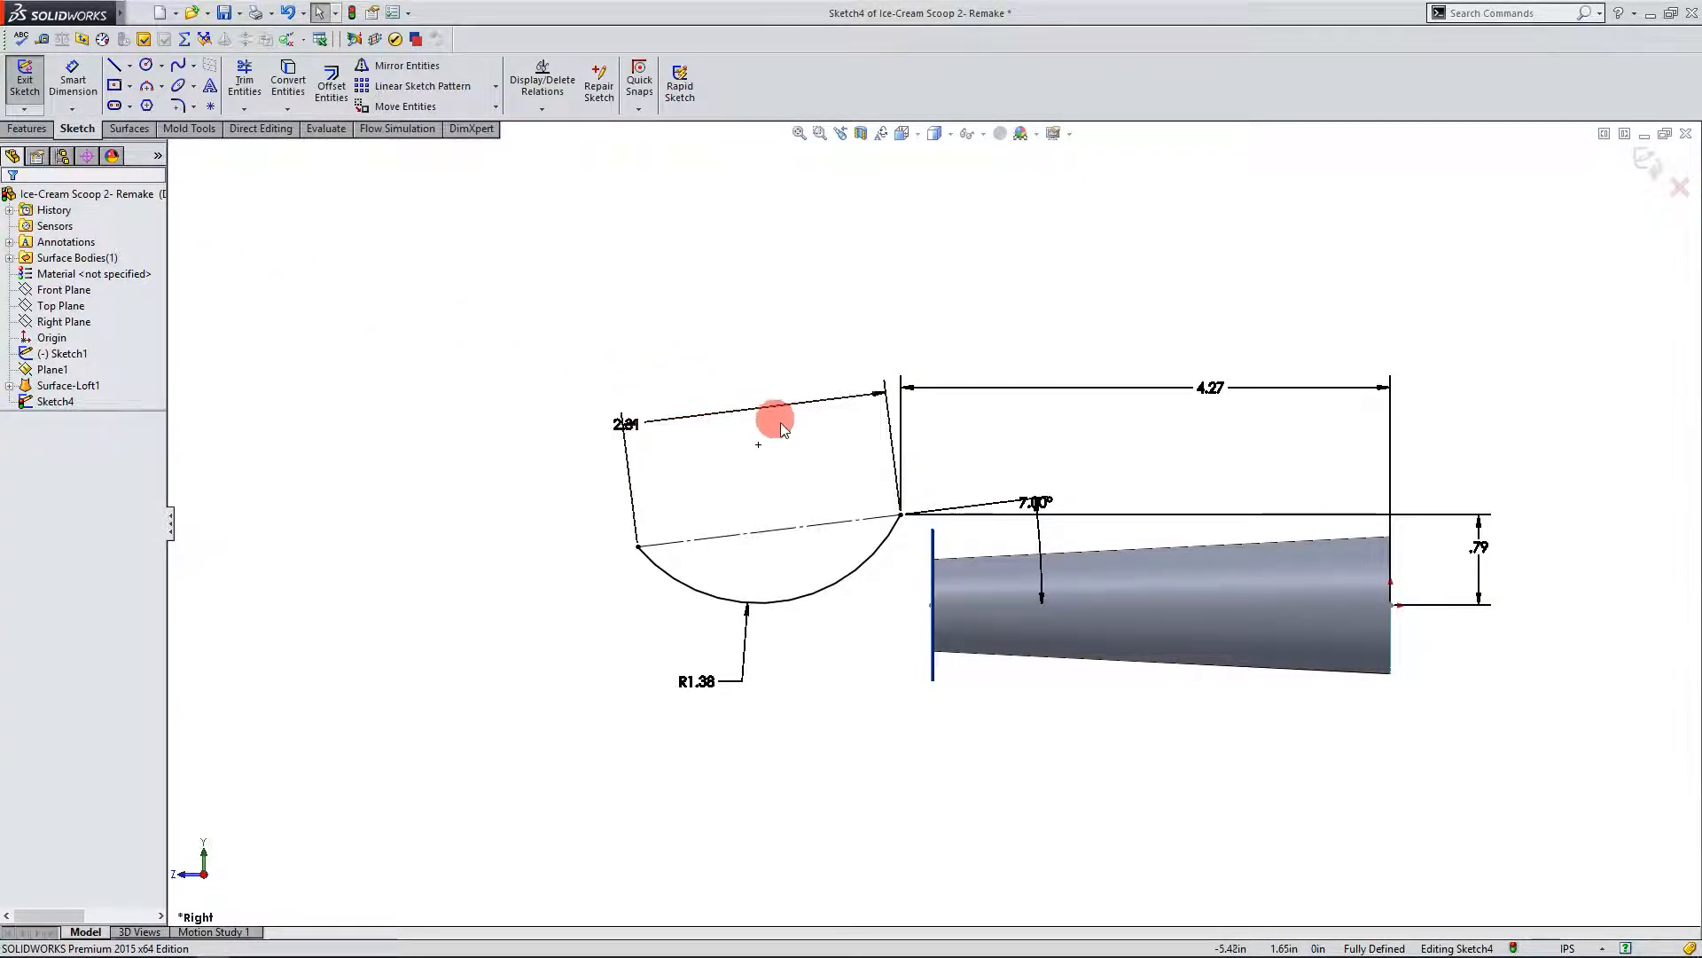
Step: Move the chord's length dimension text to between its extension lines and exit the sketch
left_click_drag(632, 426, 748, 419)
left_click(683, 400)
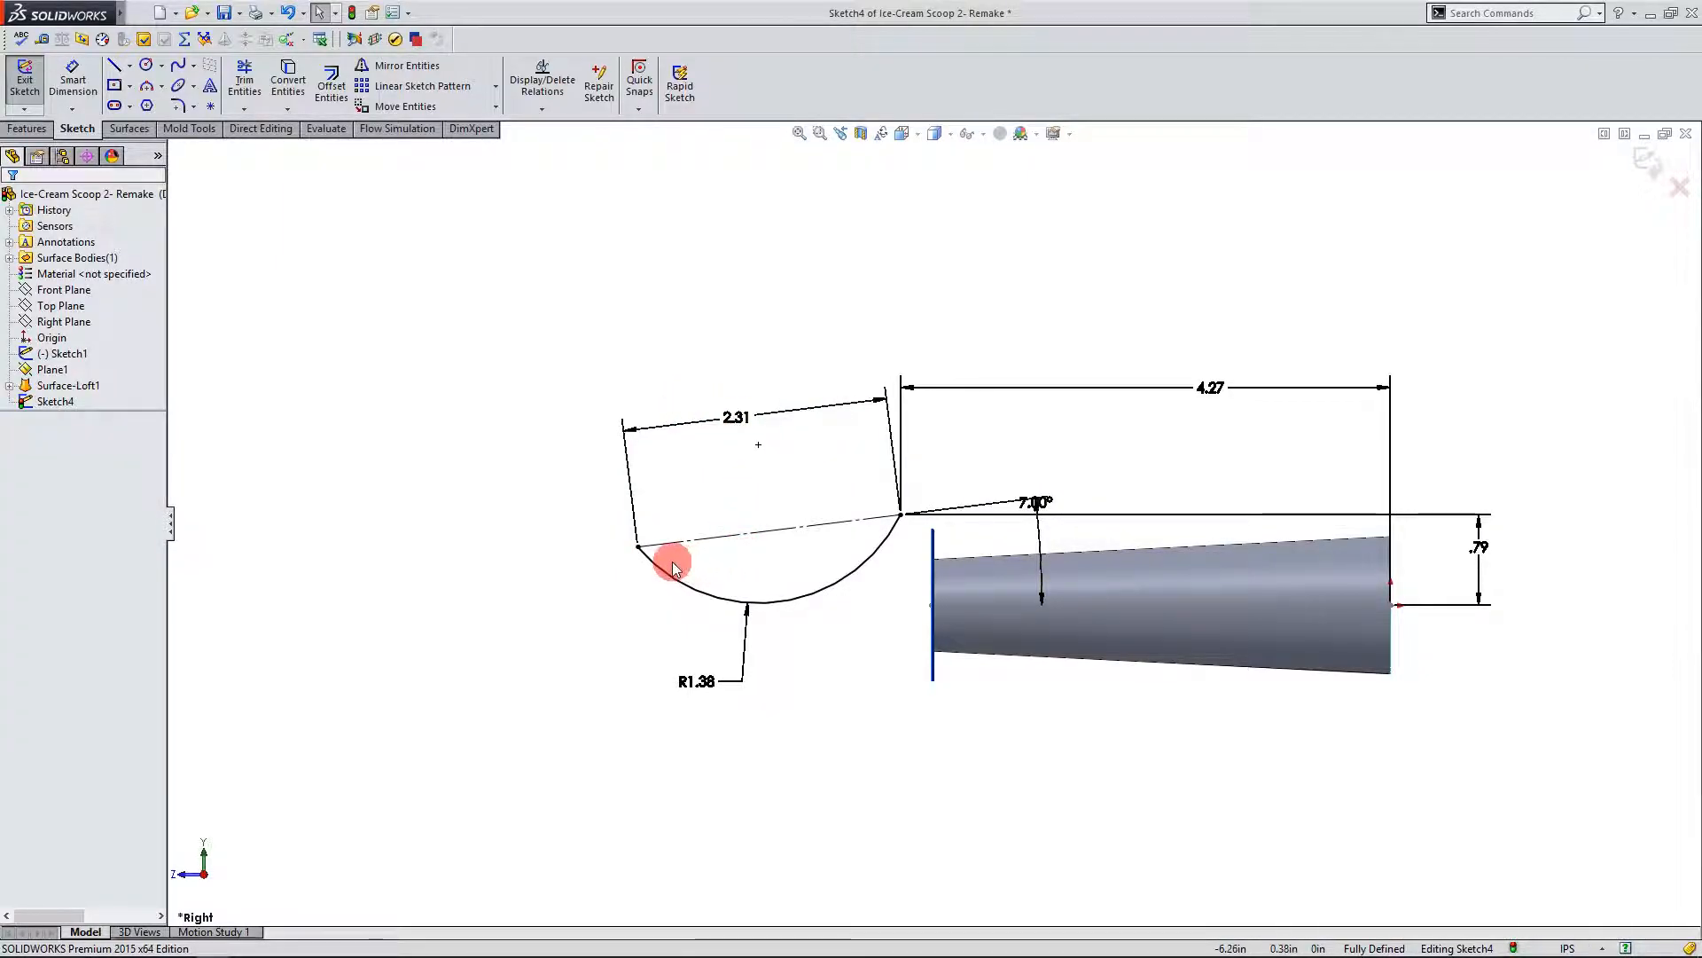
left_click(638, 547)
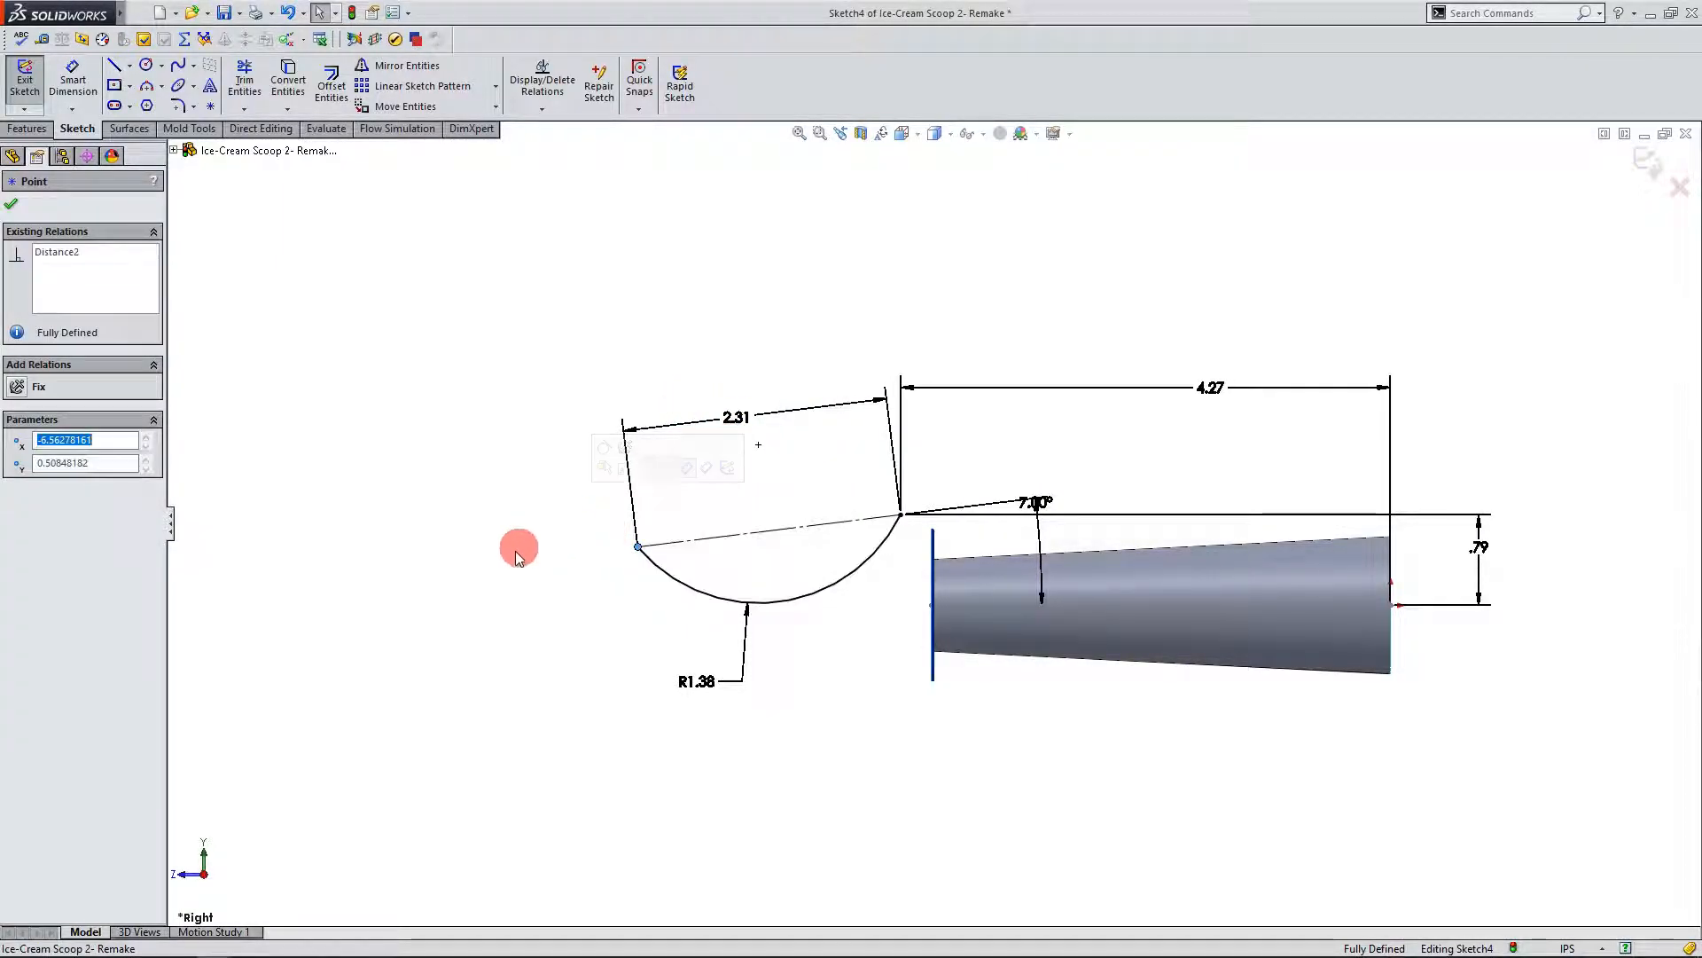
left_click(901, 632)
scroll(672, 660, "up", 1)
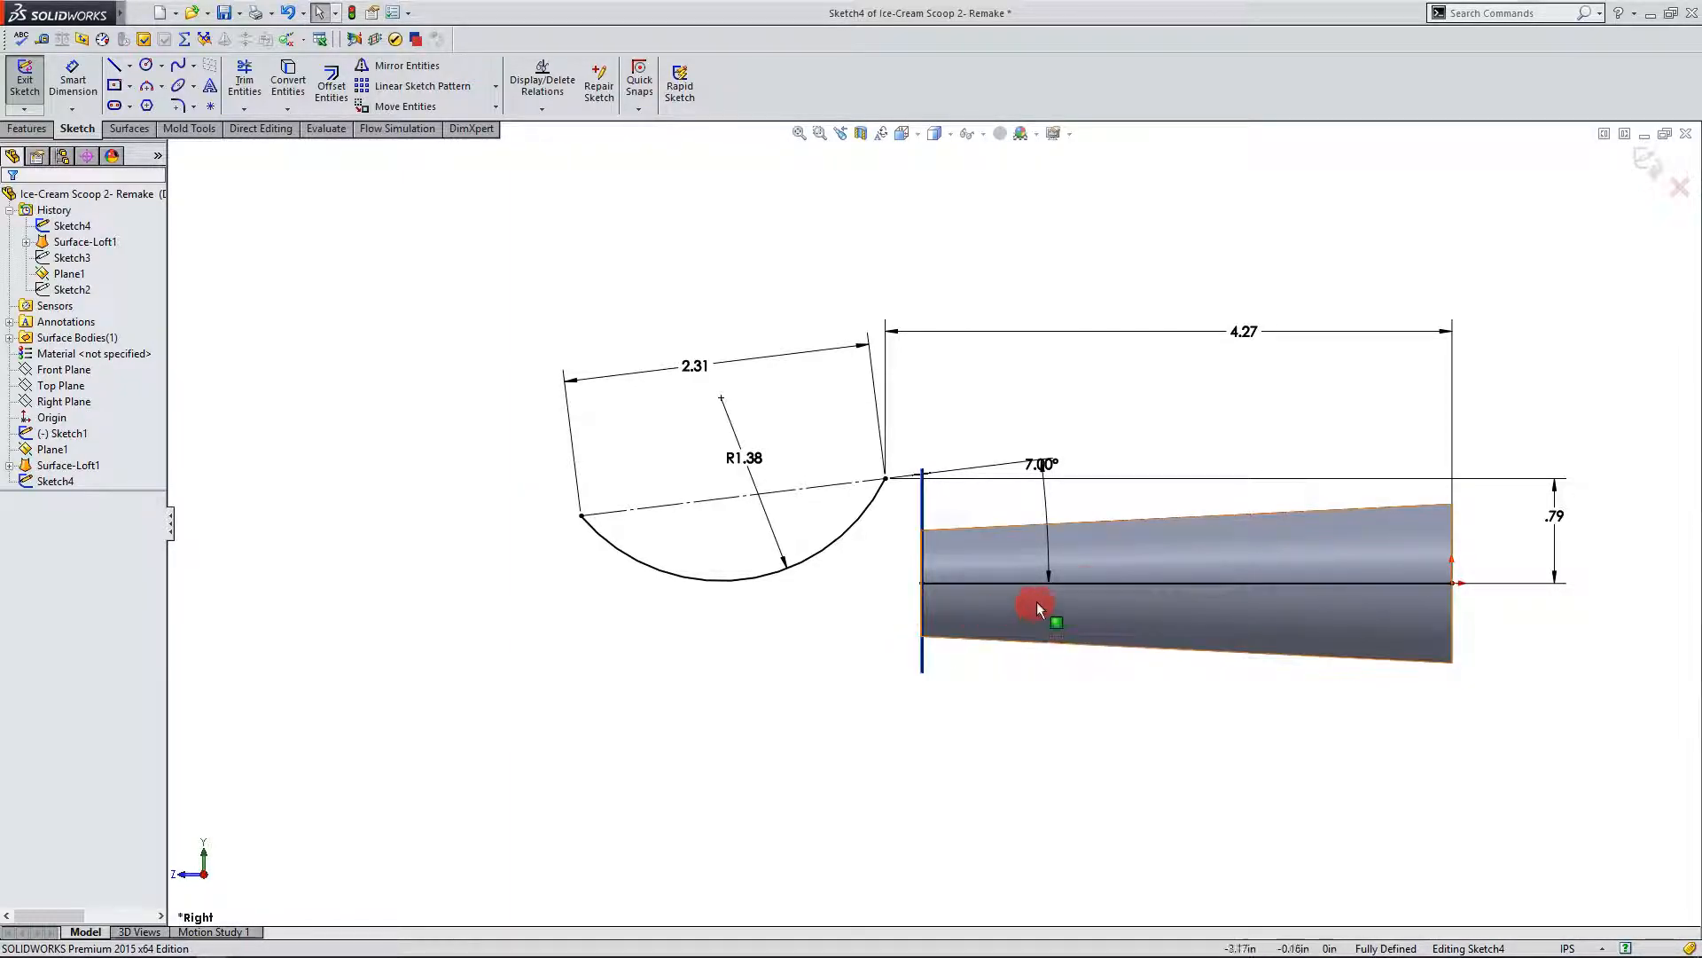
left_click(1651, 163)
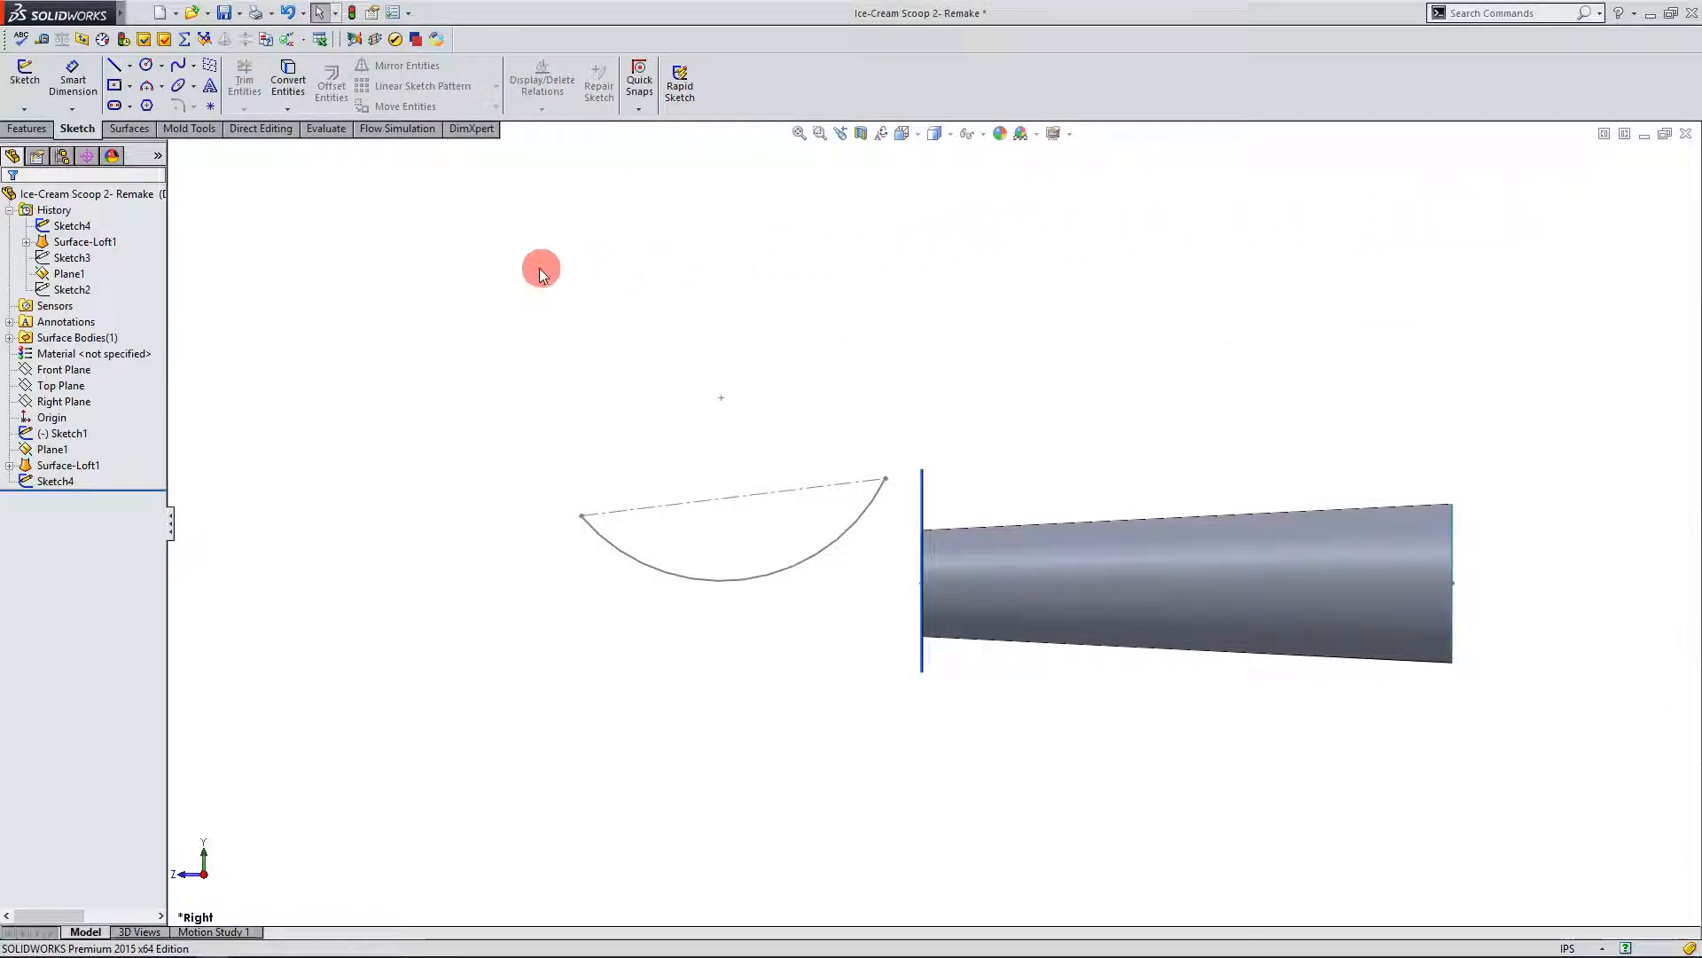
Step: Start a sketch on the Right Plane and draw a three-point arc of about 1.42 in radius downward from the profile arc's far endpoint
left_click(65, 401)
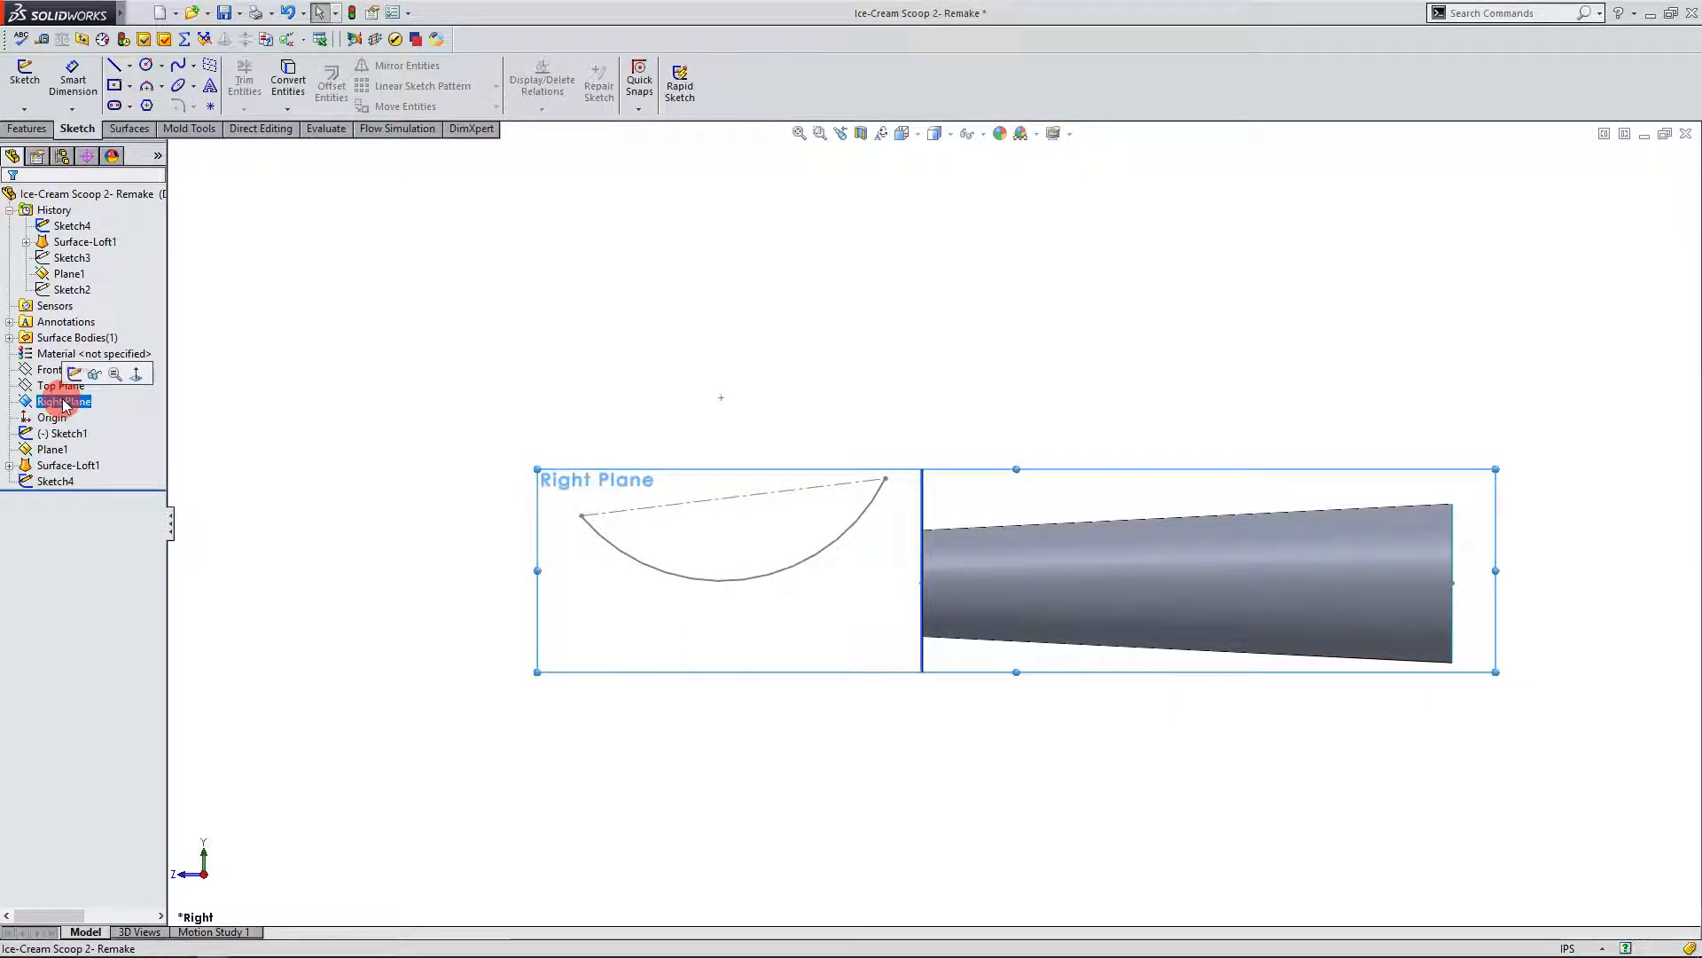
left_click(75, 374)
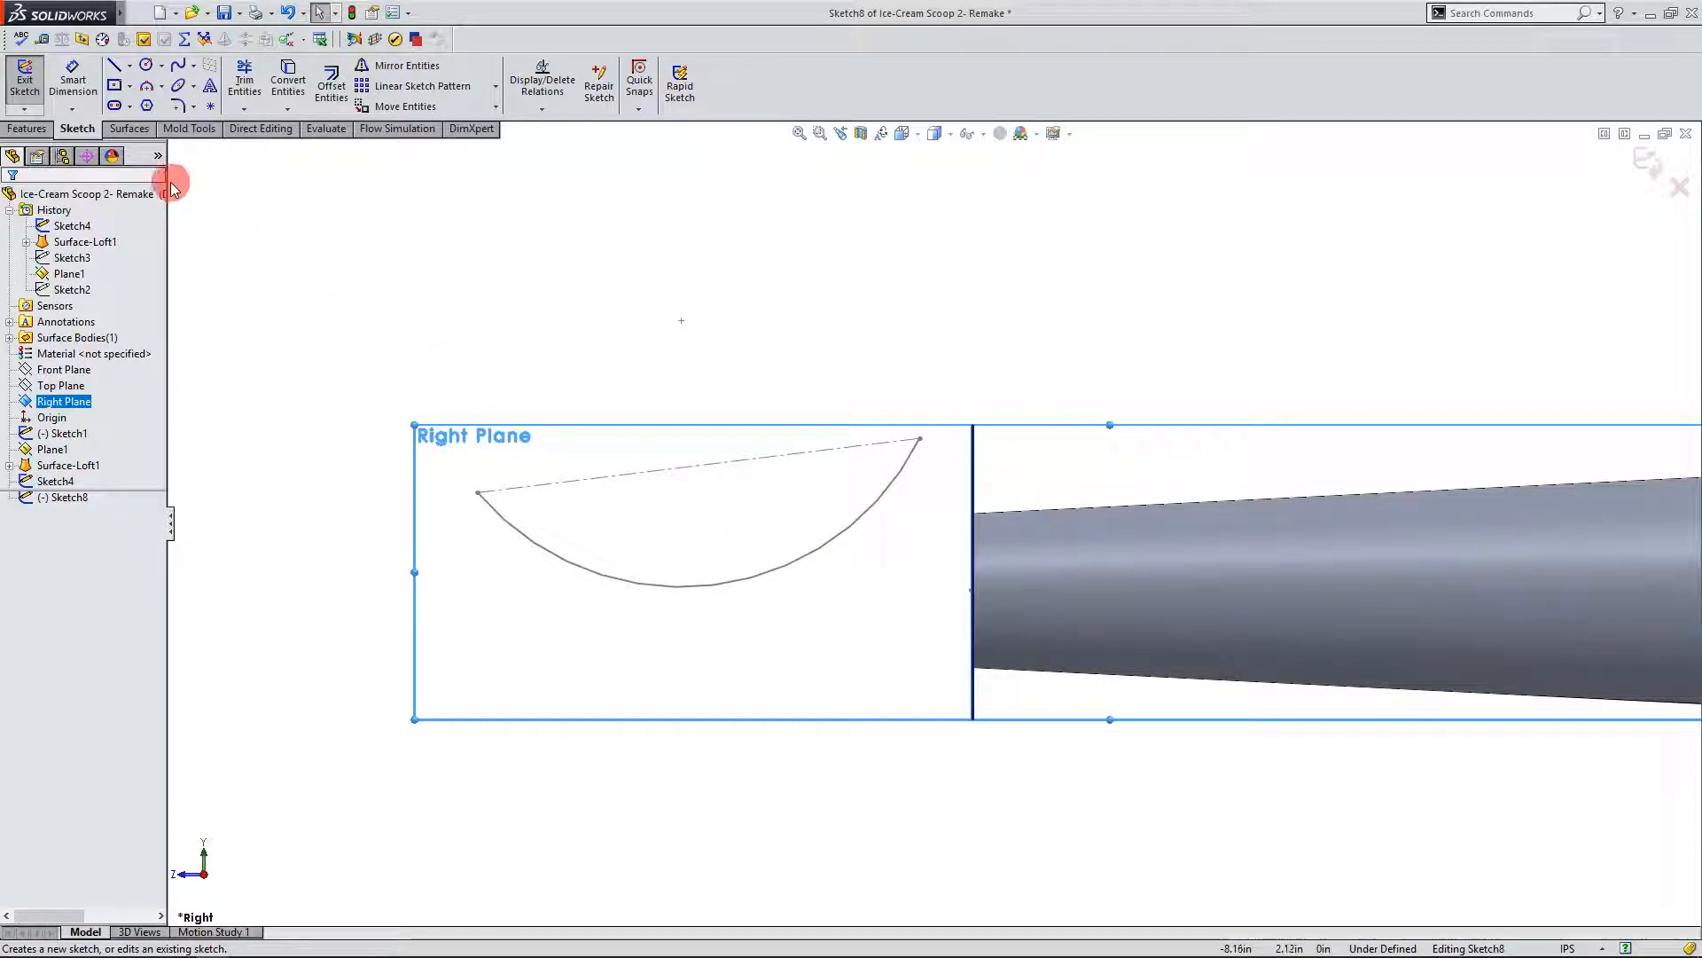
left_click(148, 90)
left_click(478, 493)
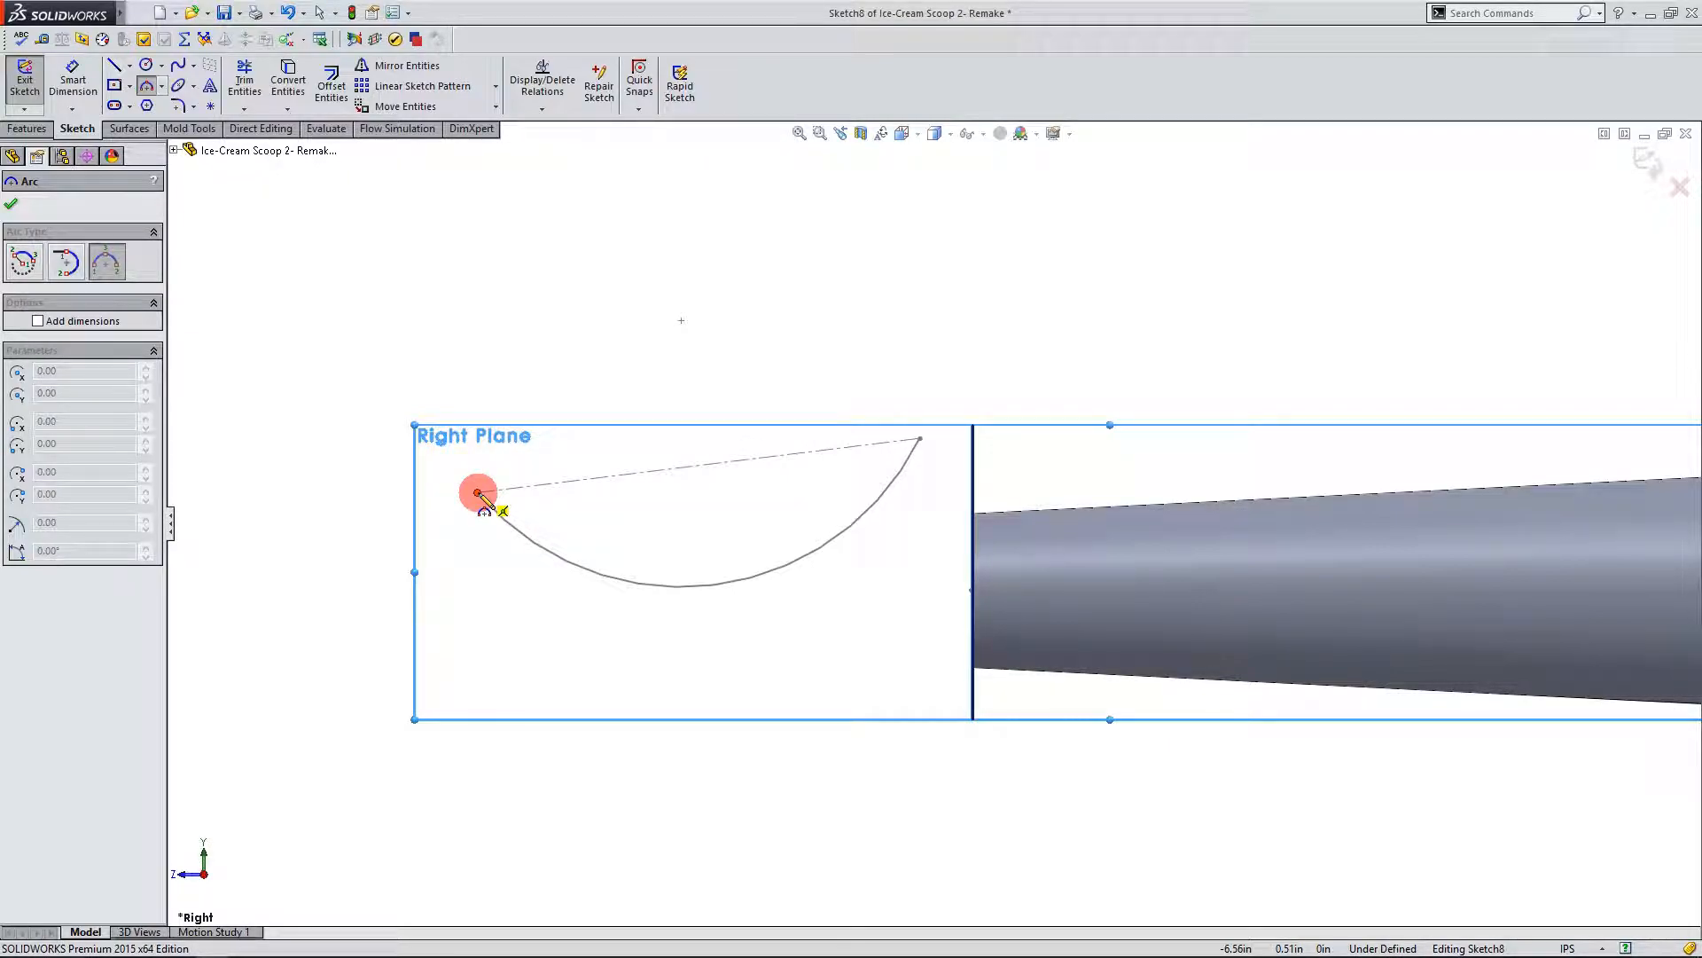
left_click_drag(479, 493, 628, 683)
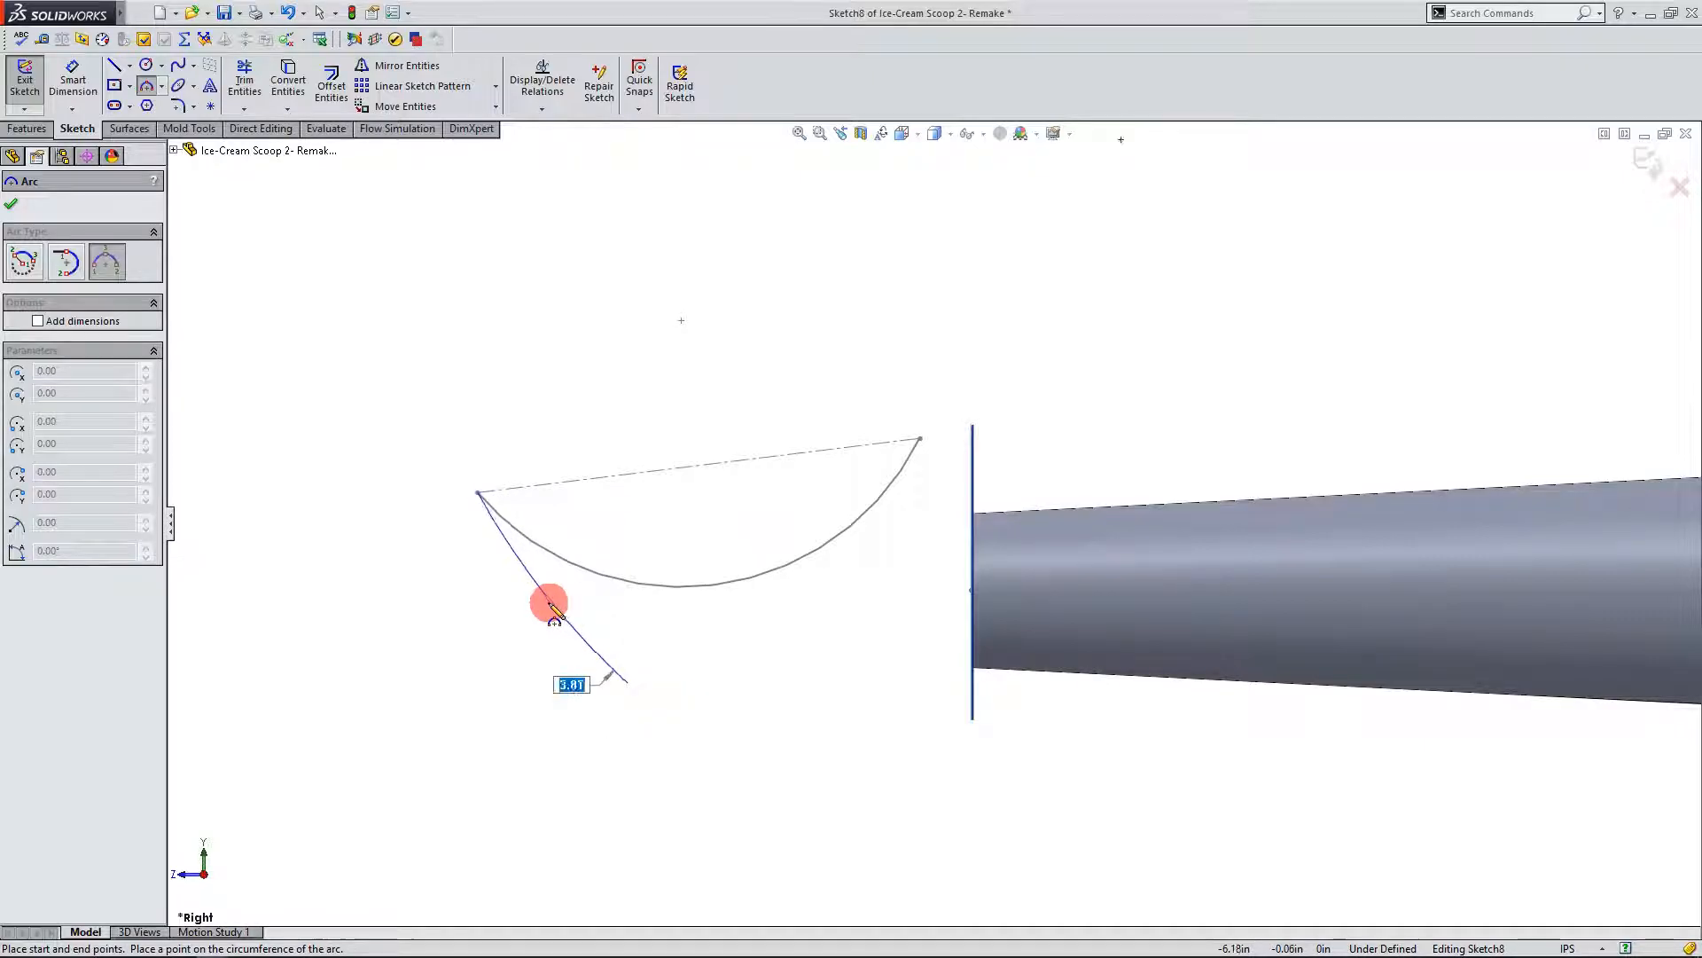
left_click(531, 606)
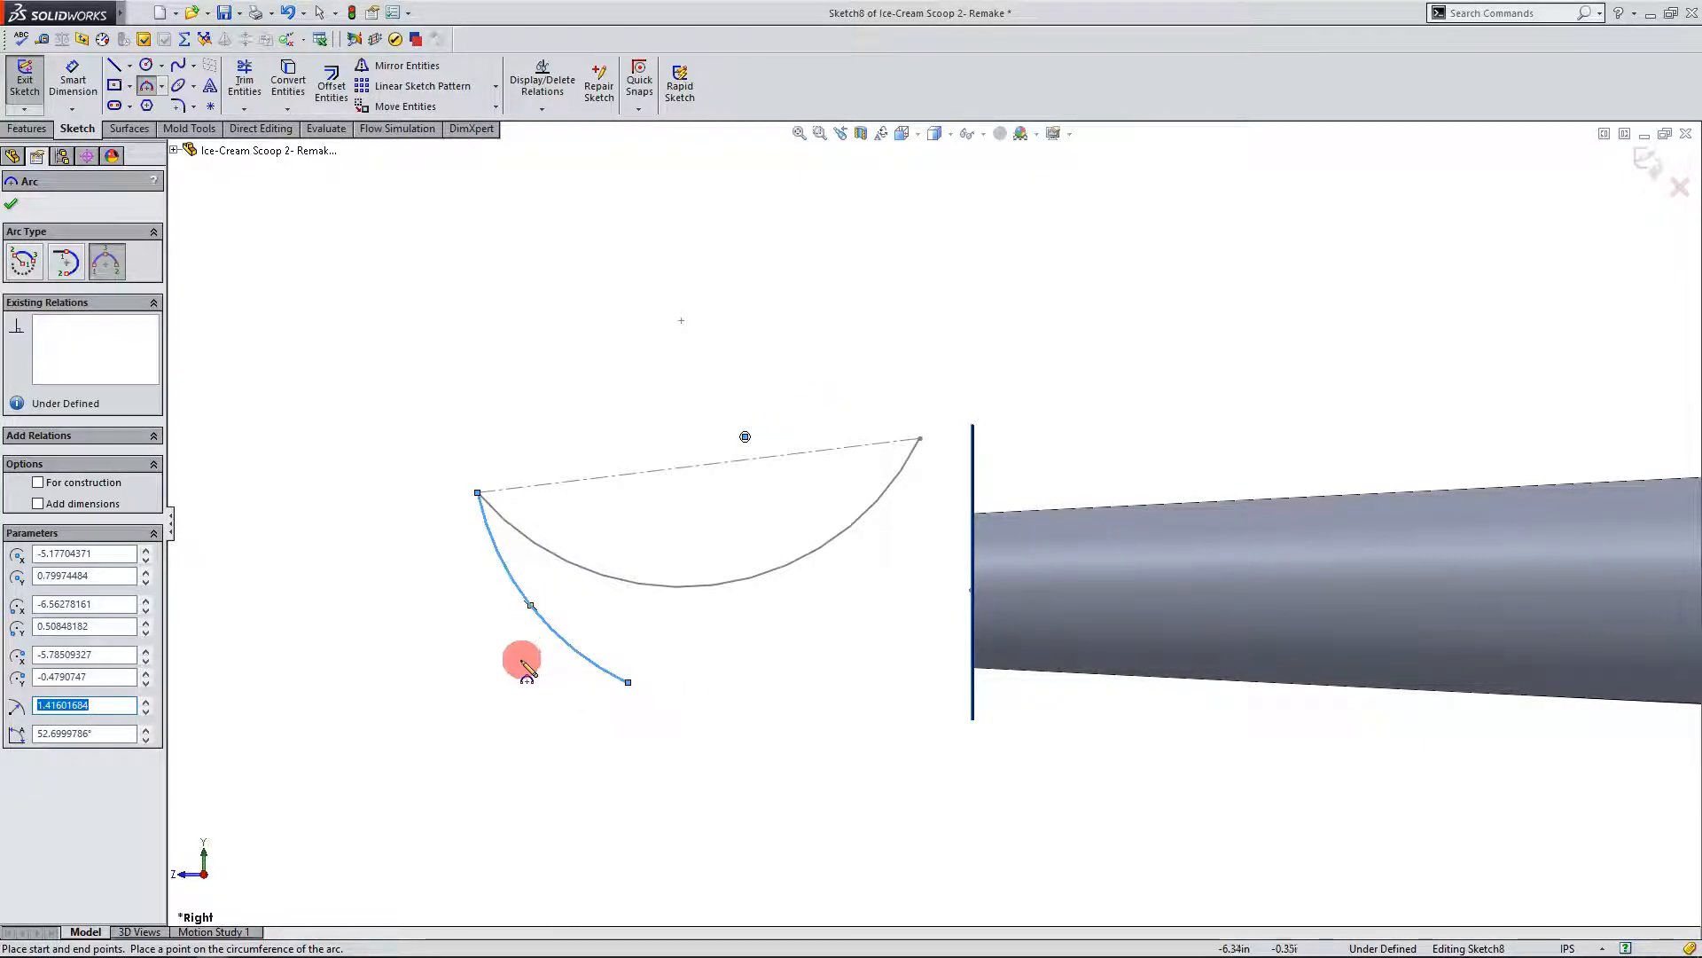
left_click(11, 204)
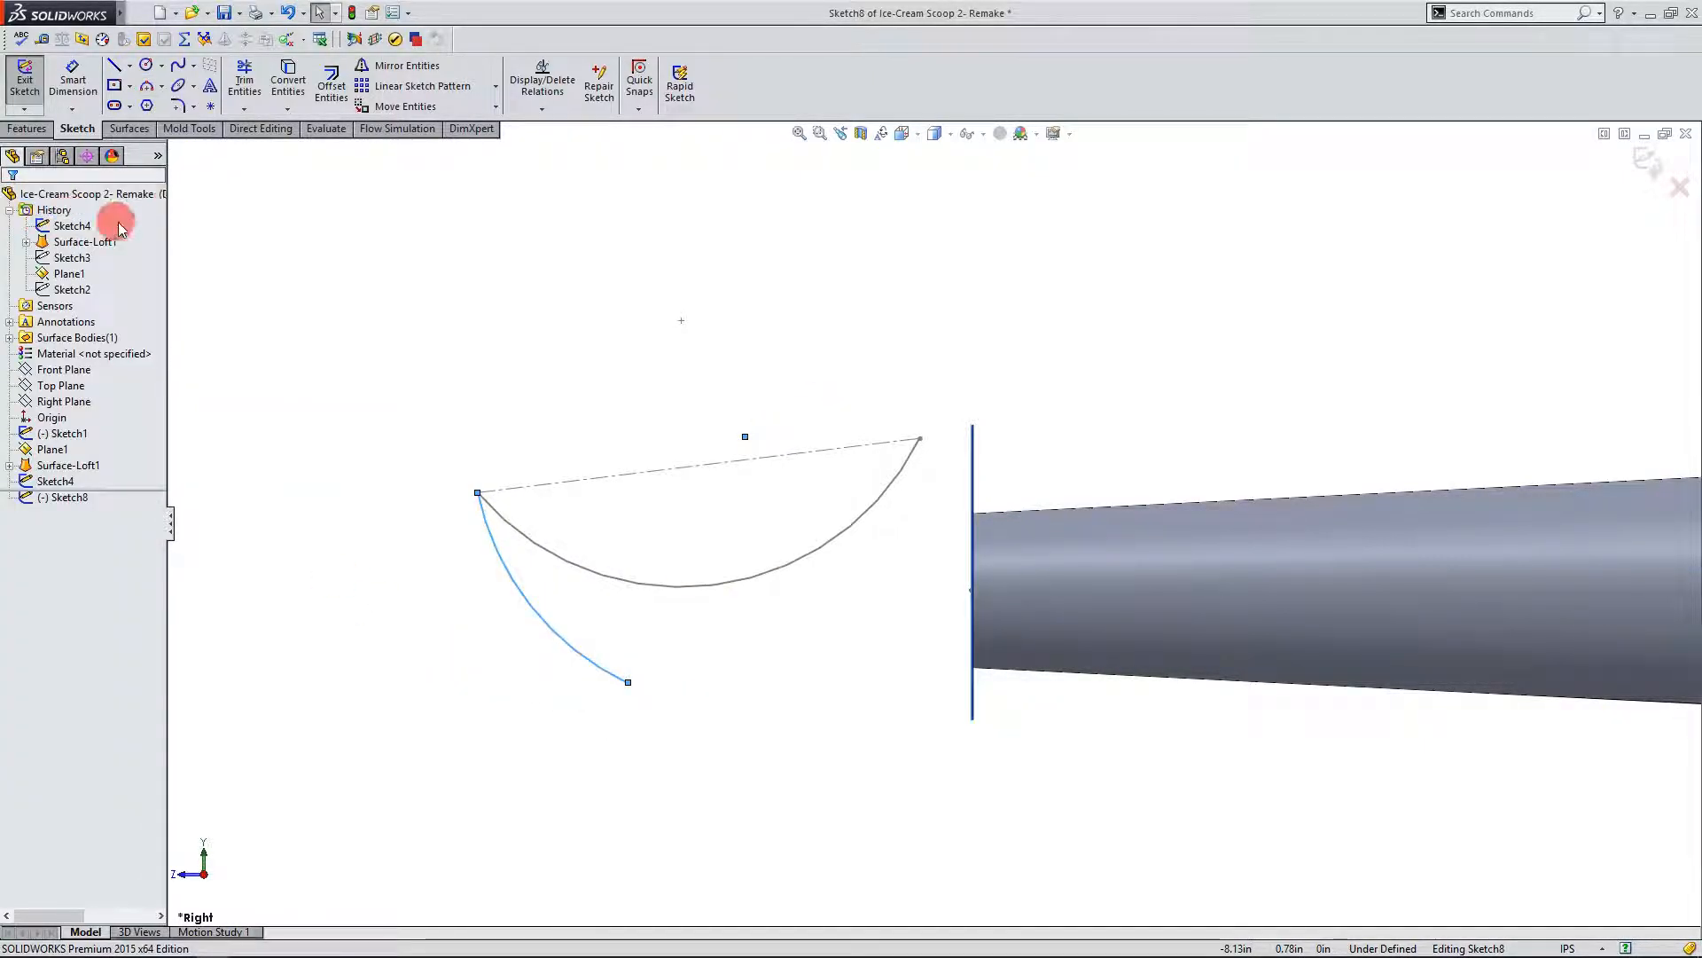
Step: Draw a second three-point arc from the new arc's lower end towards the handle and make the two arcs tangent
left_click(147, 92)
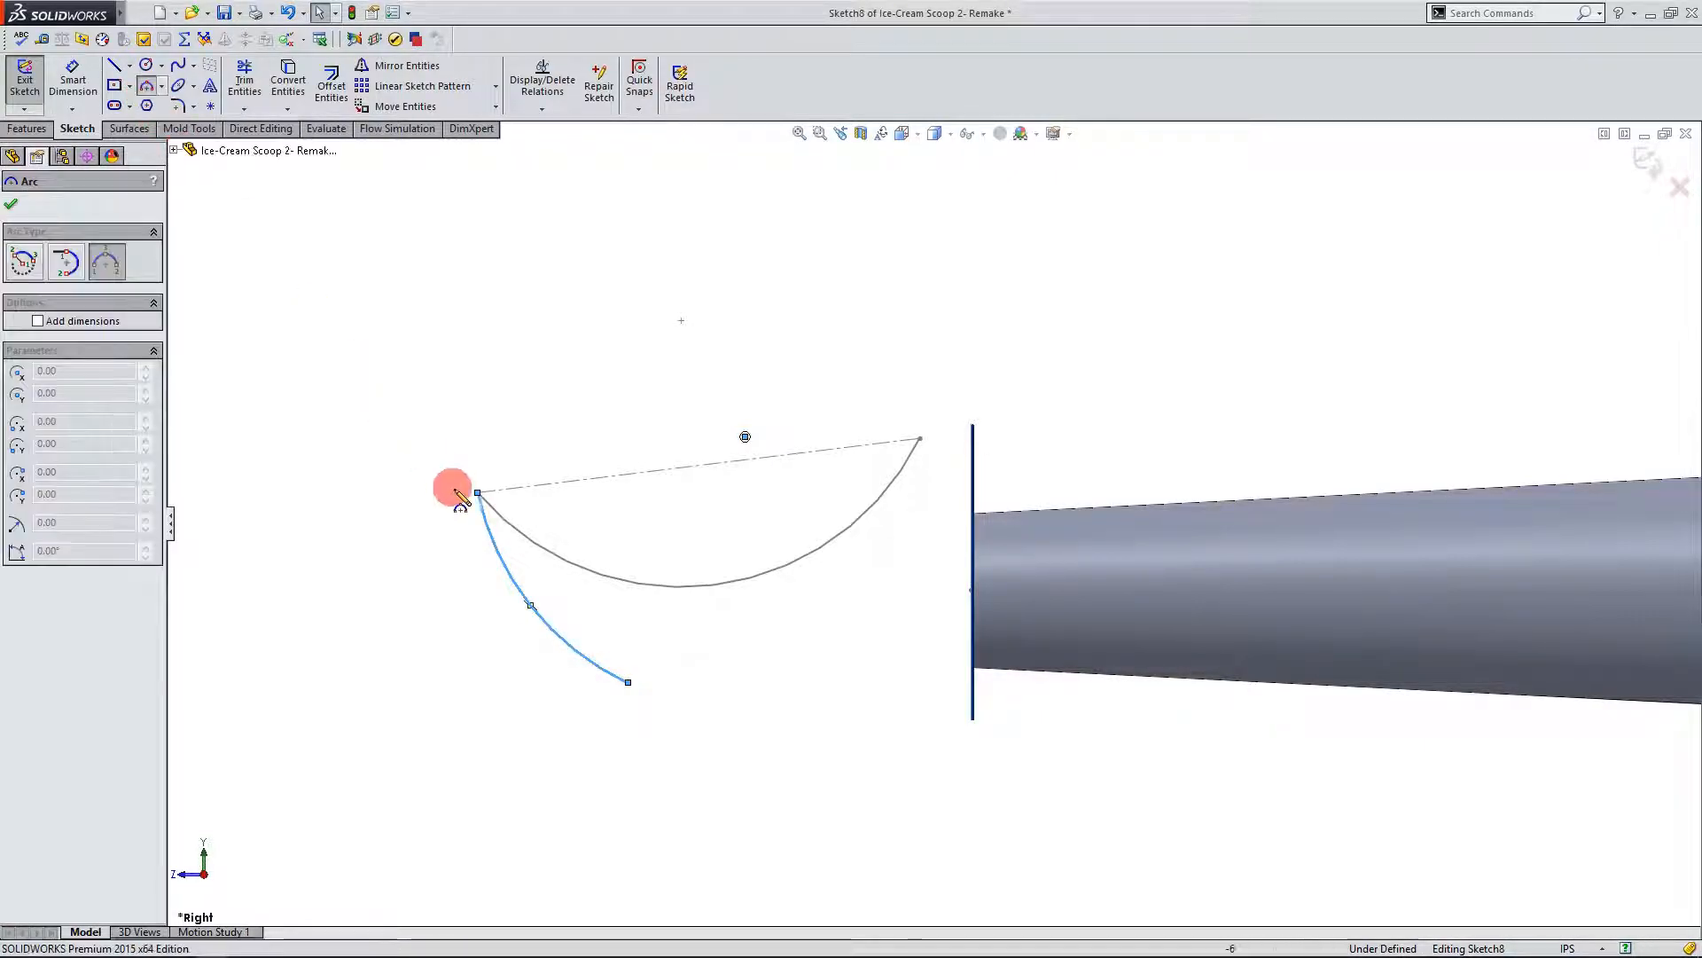
left_click(630, 682)
left_click(851, 684)
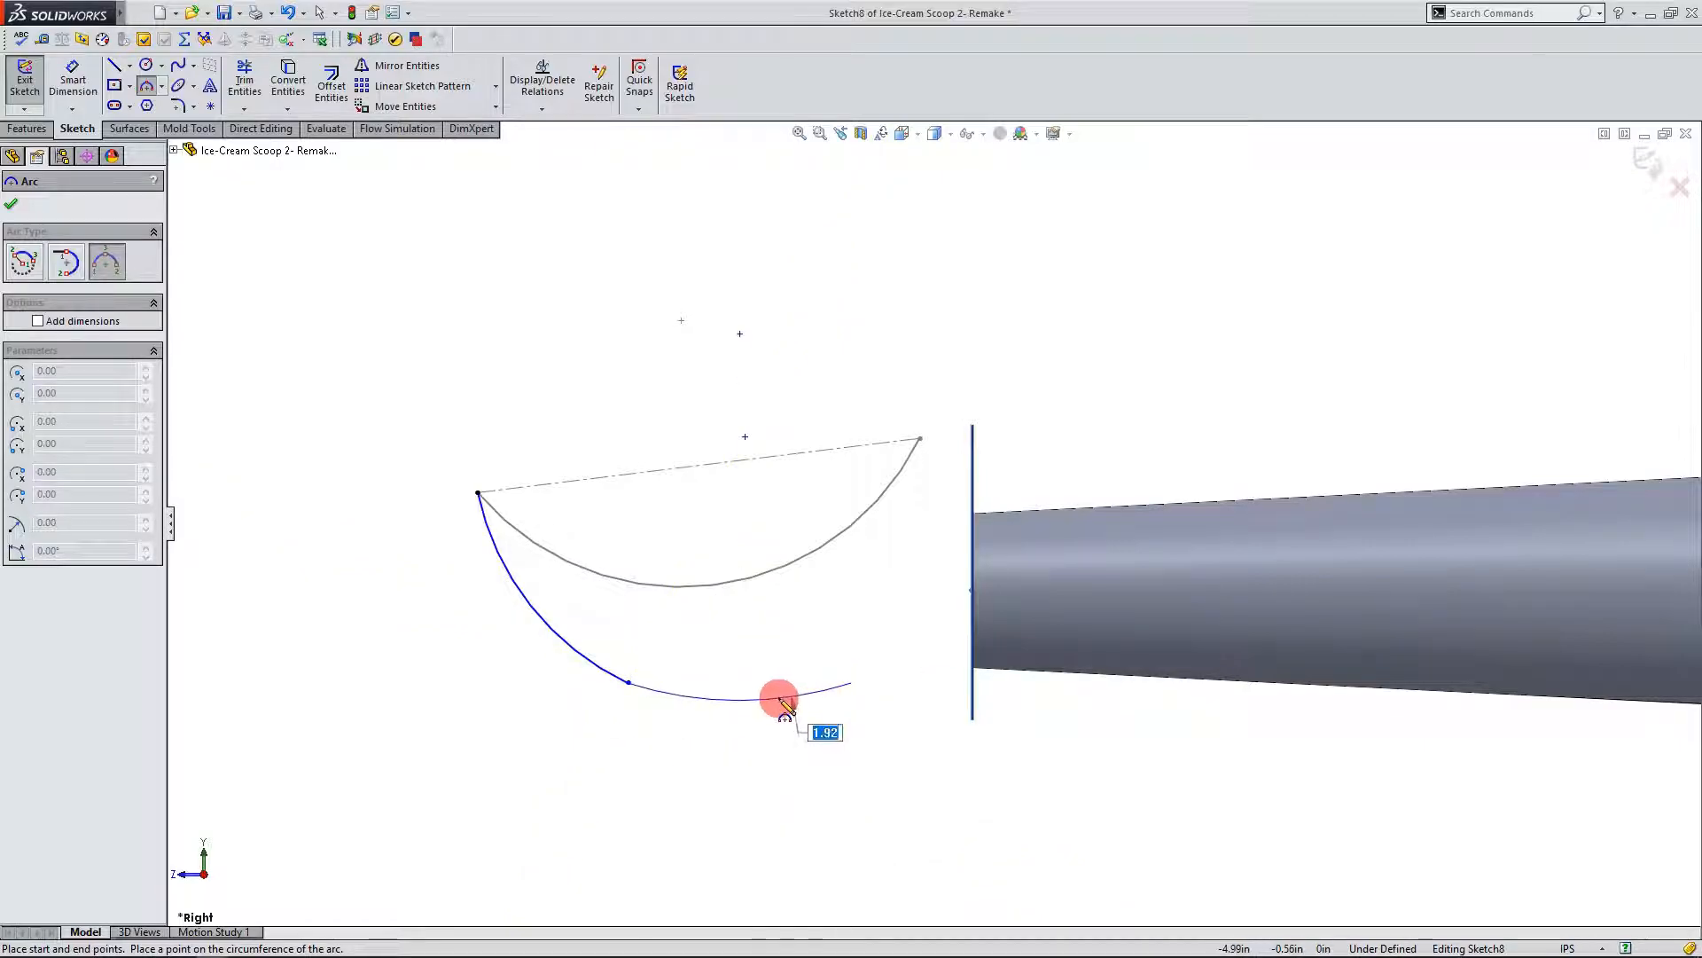
left_click(773, 722)
key("Escape")
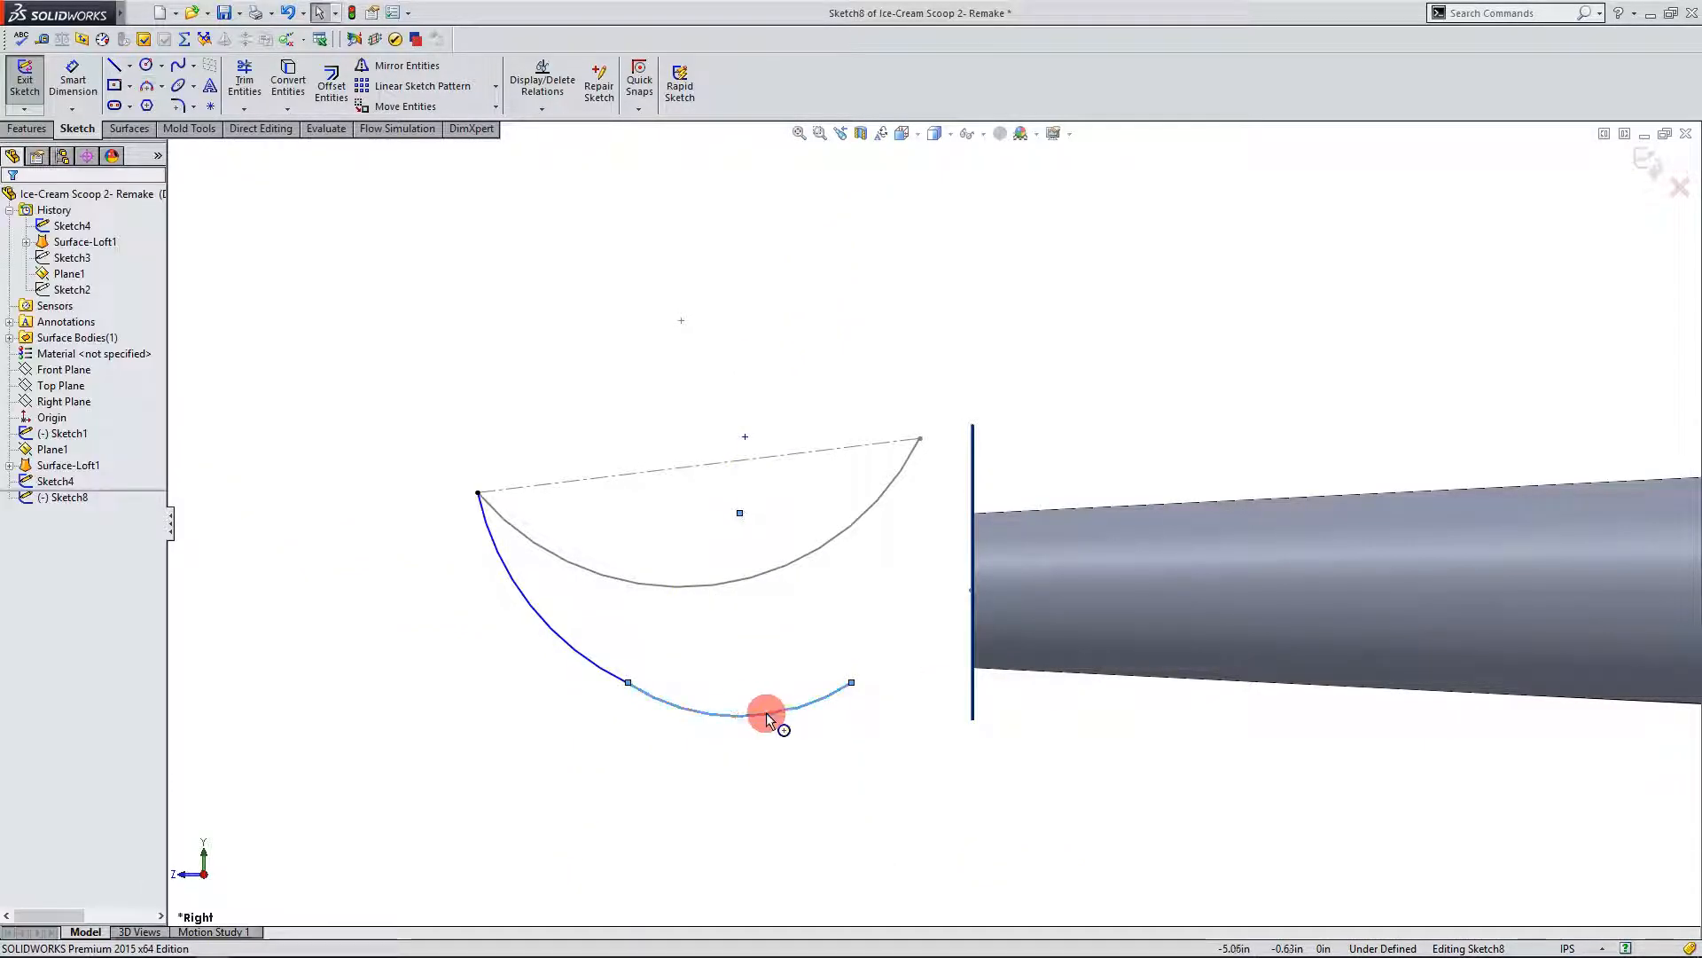
left_click(583, 664, "ctrl")
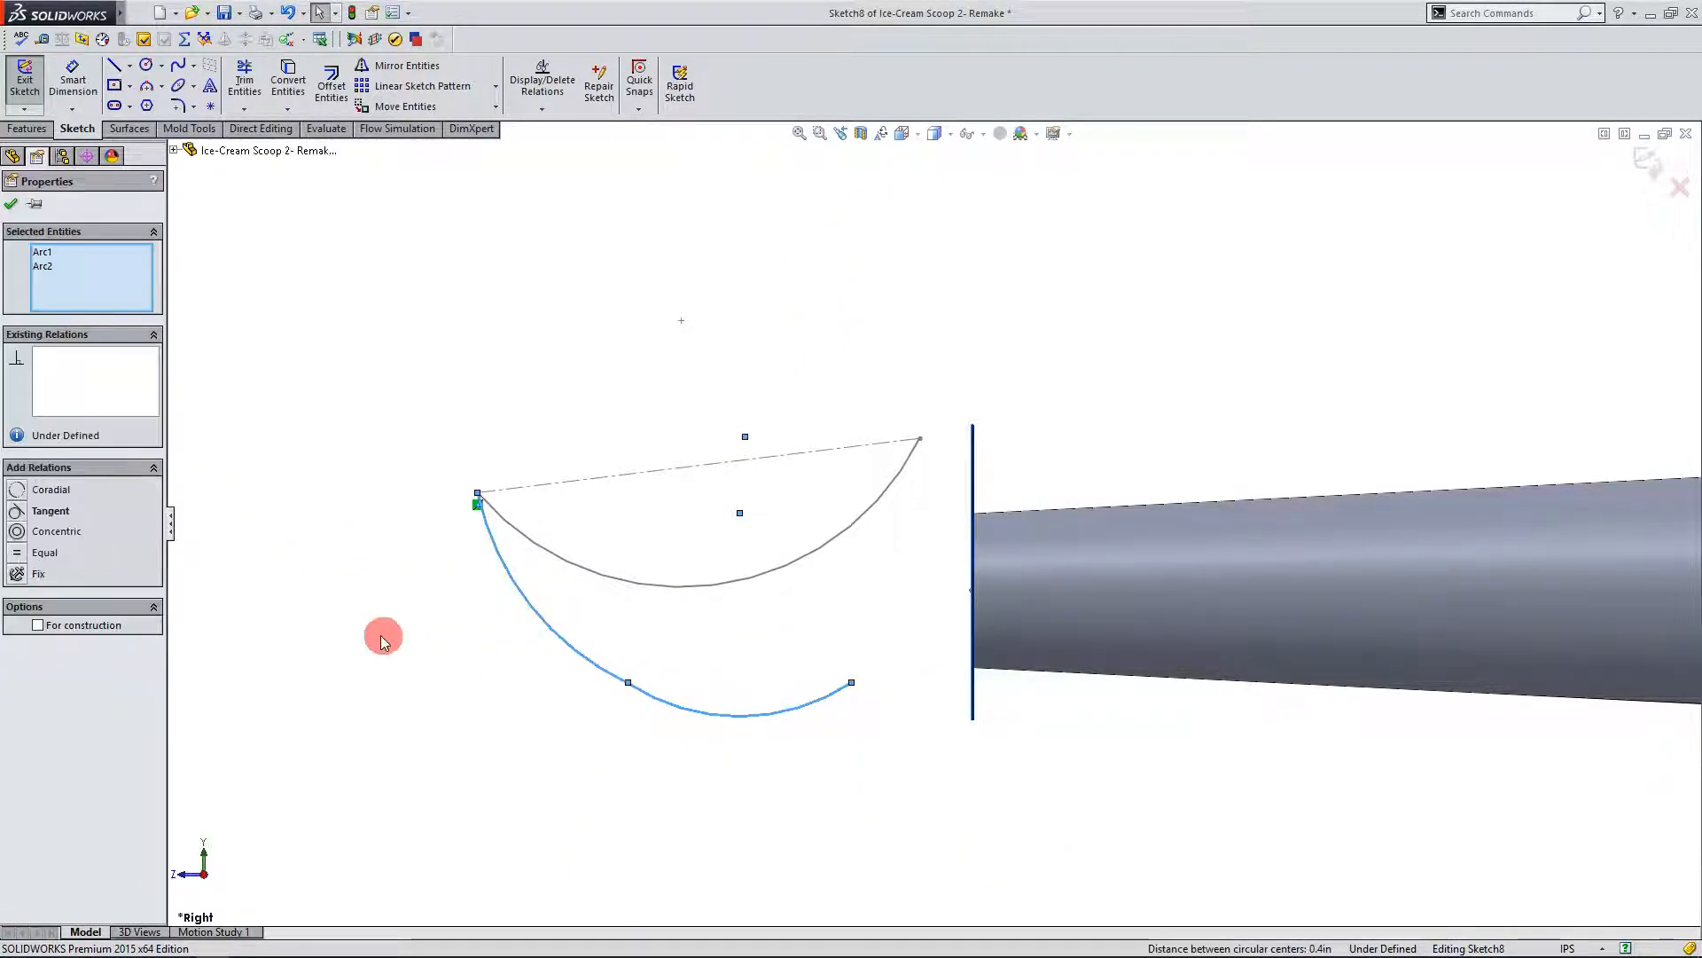
left_click(19, 512)
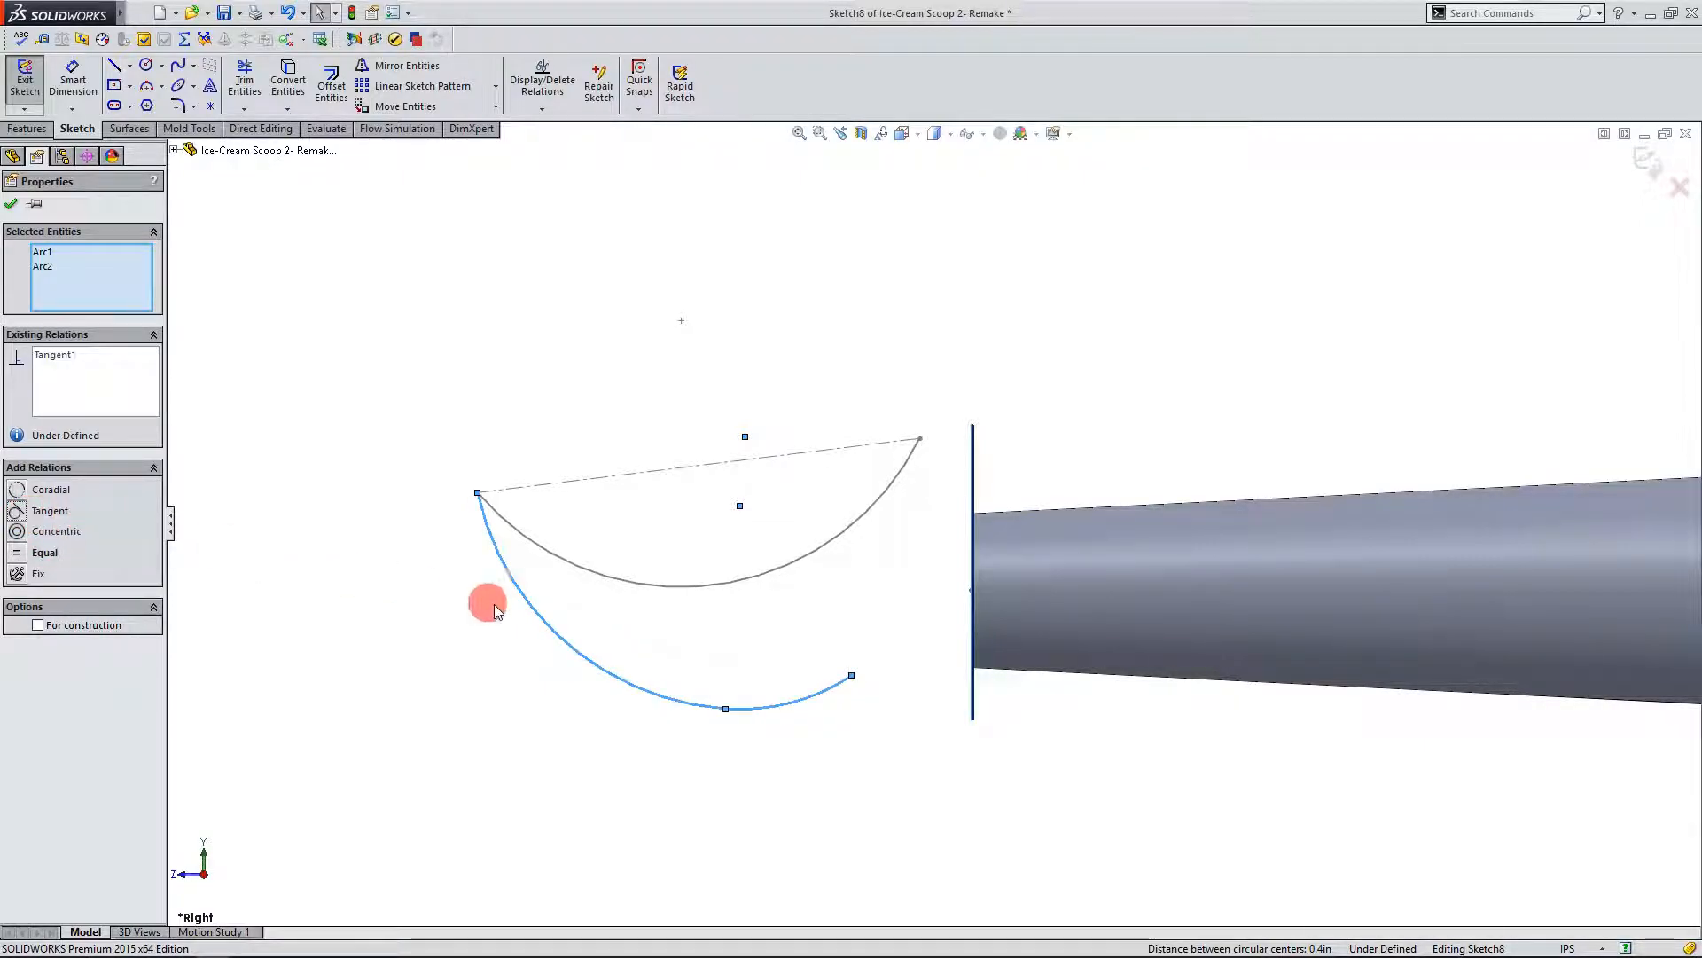
Step: Reshape the two tangent arcs by moving their shared point and the free end away from the handle, giving radii of about 1.42 and 1.21 in
left_click_drag(726, 708, 590, 654)
left_click_drag(850, 676, 692, 689)
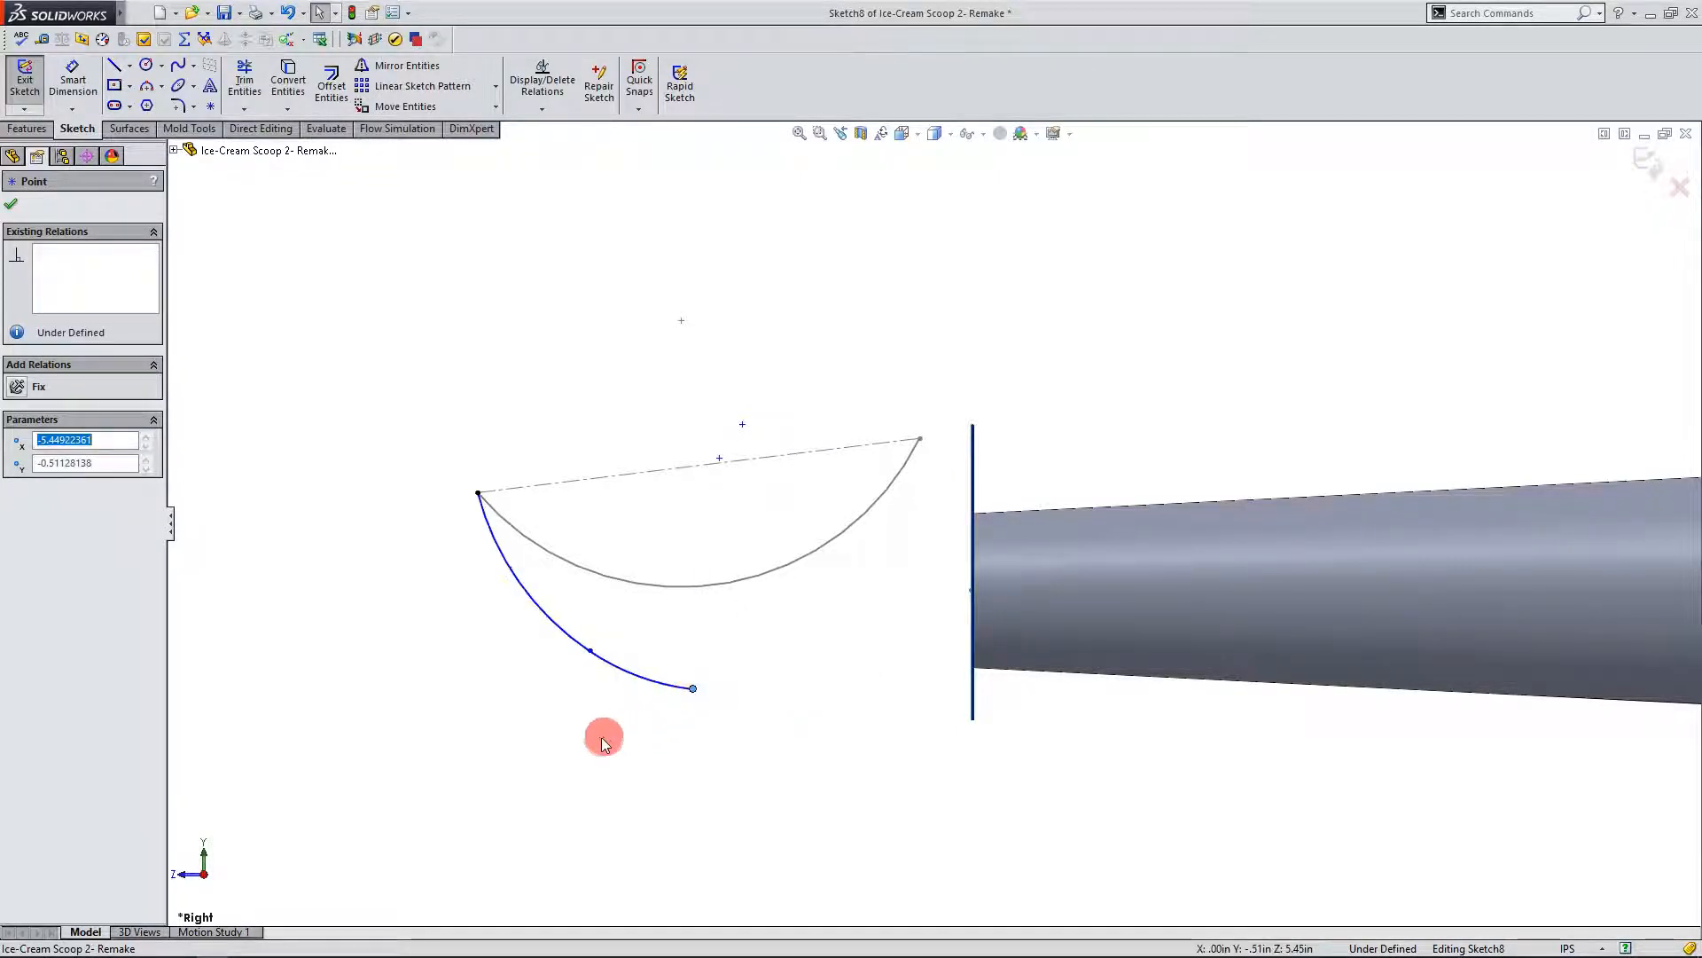
left_click(576, 745)
Step: Draw a horizontal line about 1.10 in long from the lower arc's free end towards the handle
left_click(115, 66)
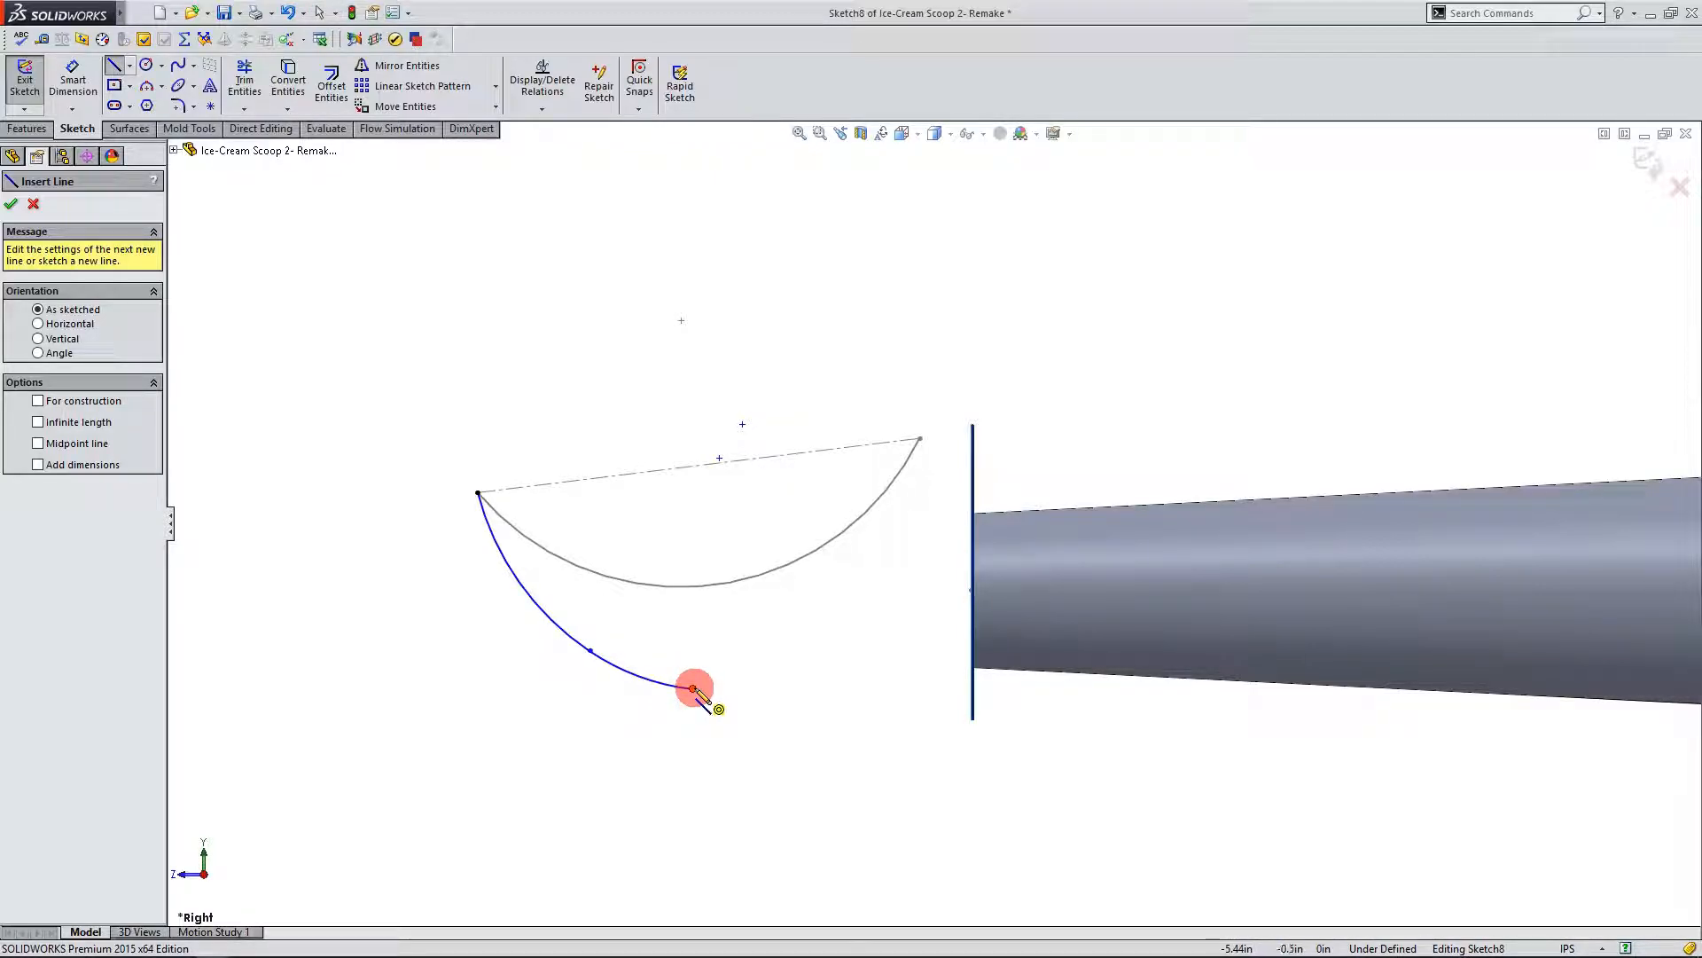
left_click(692, 688)
left_click(905, 688)
key("Escape")
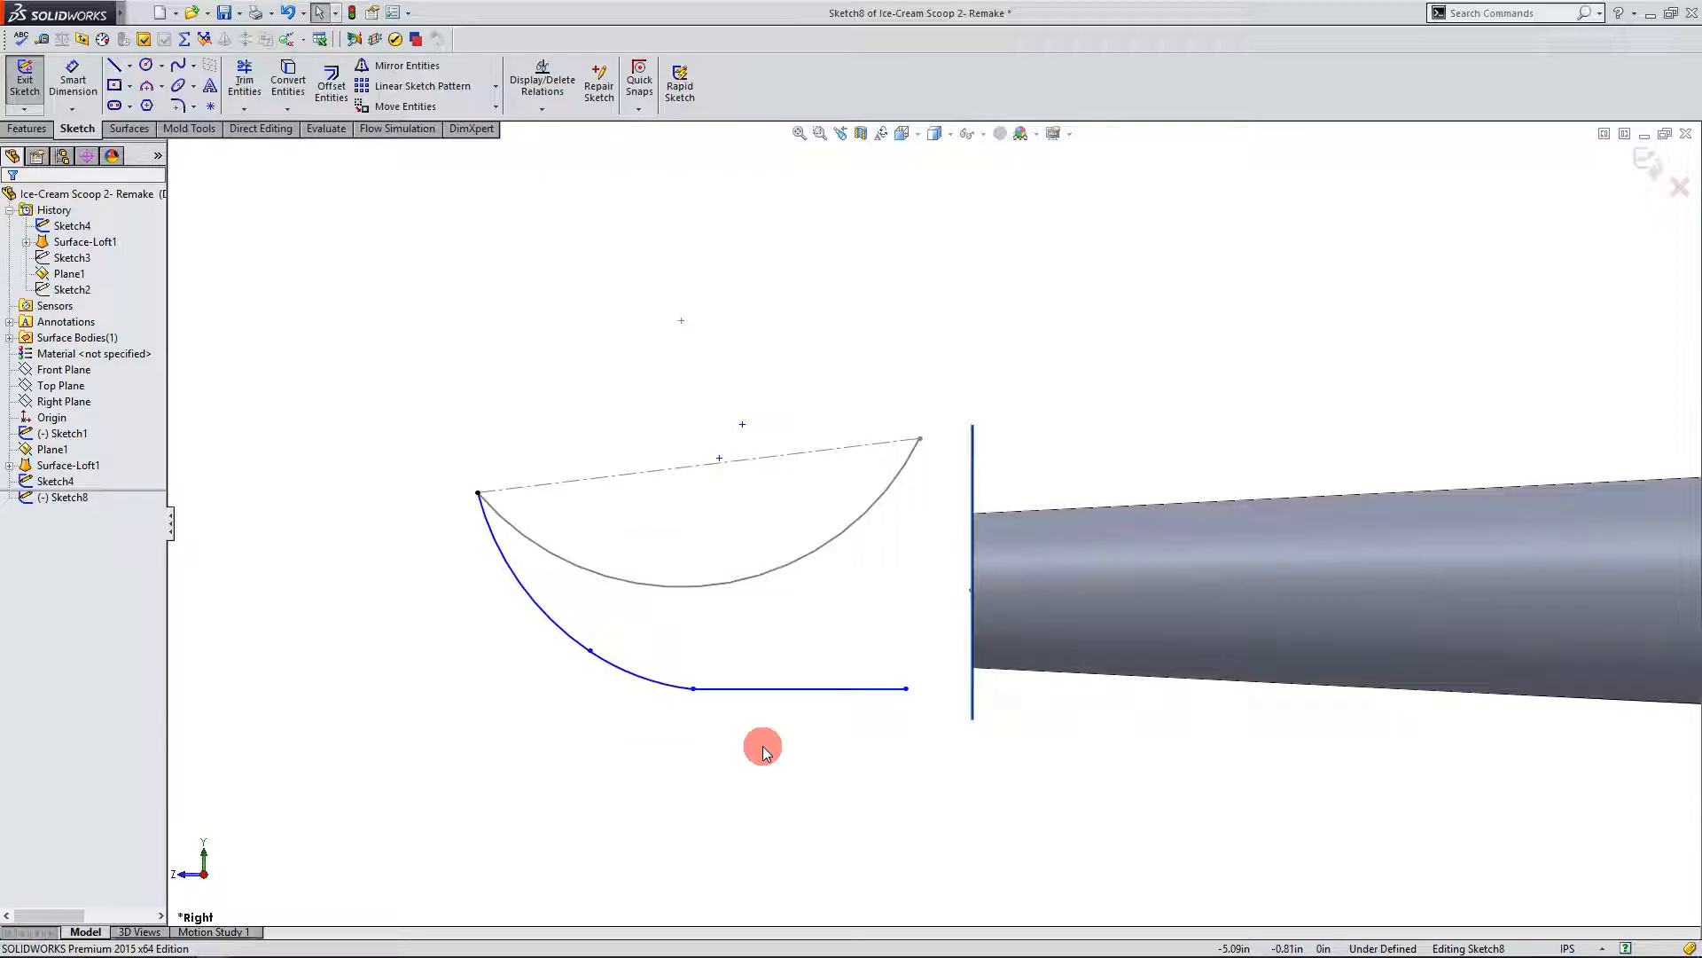
Step: Add a tangent relation between the horizontal line and the lower arc
left_click(534, 607)
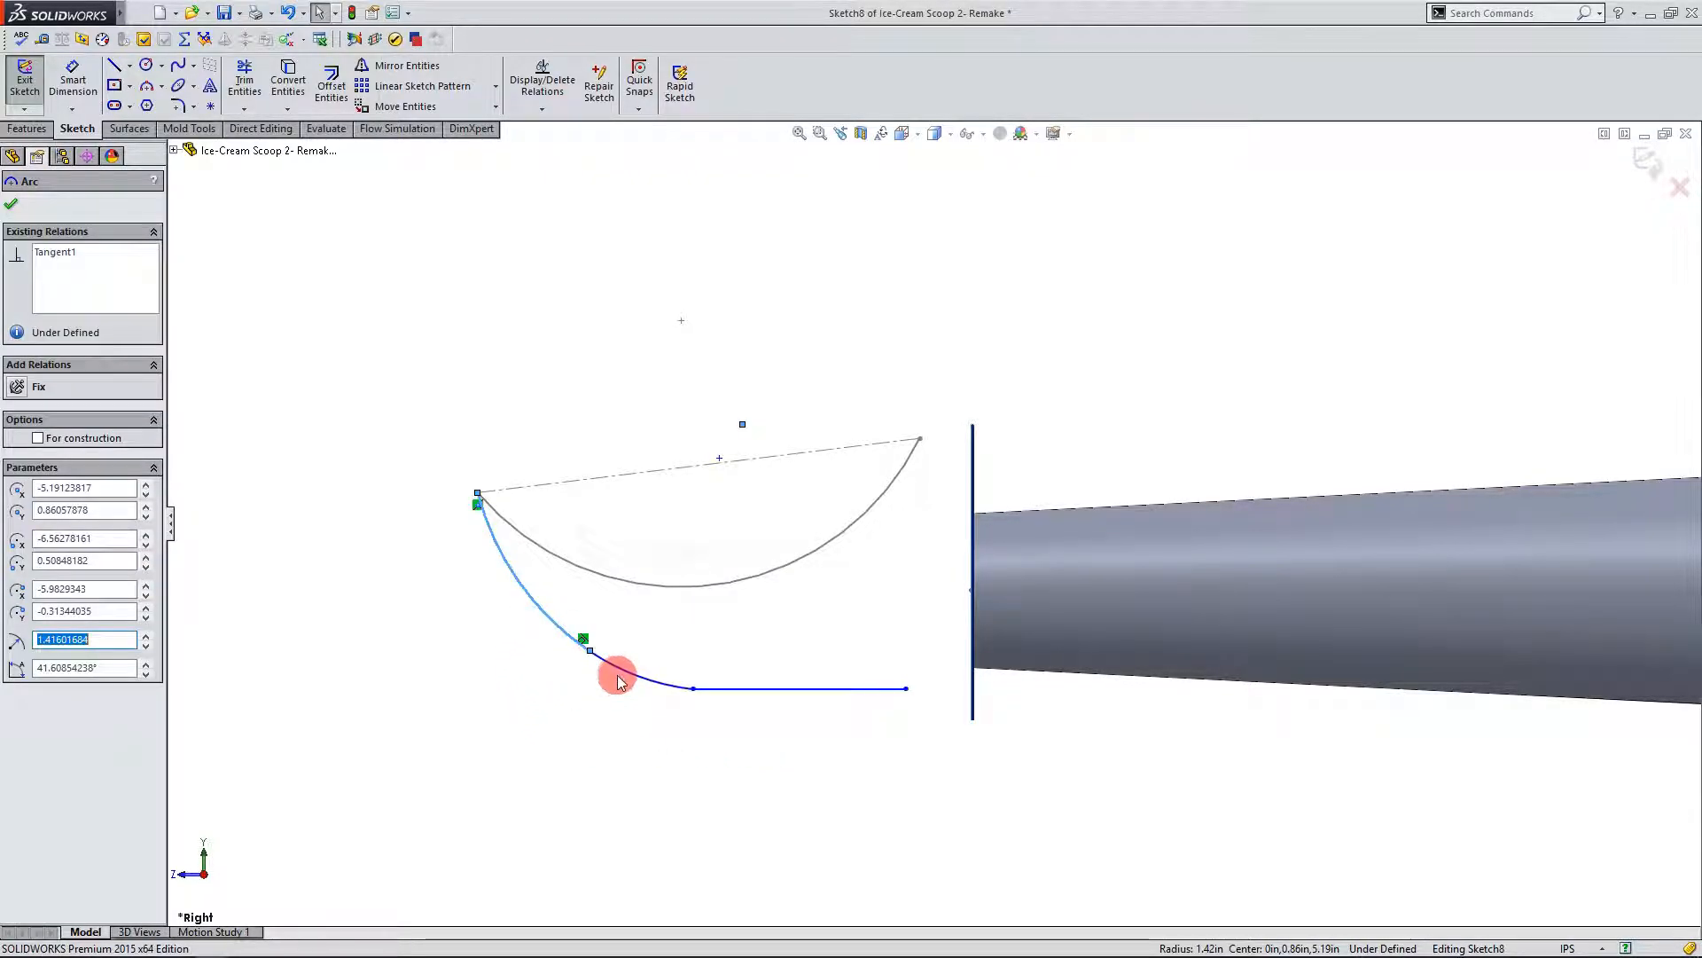
left_click(760, 688)
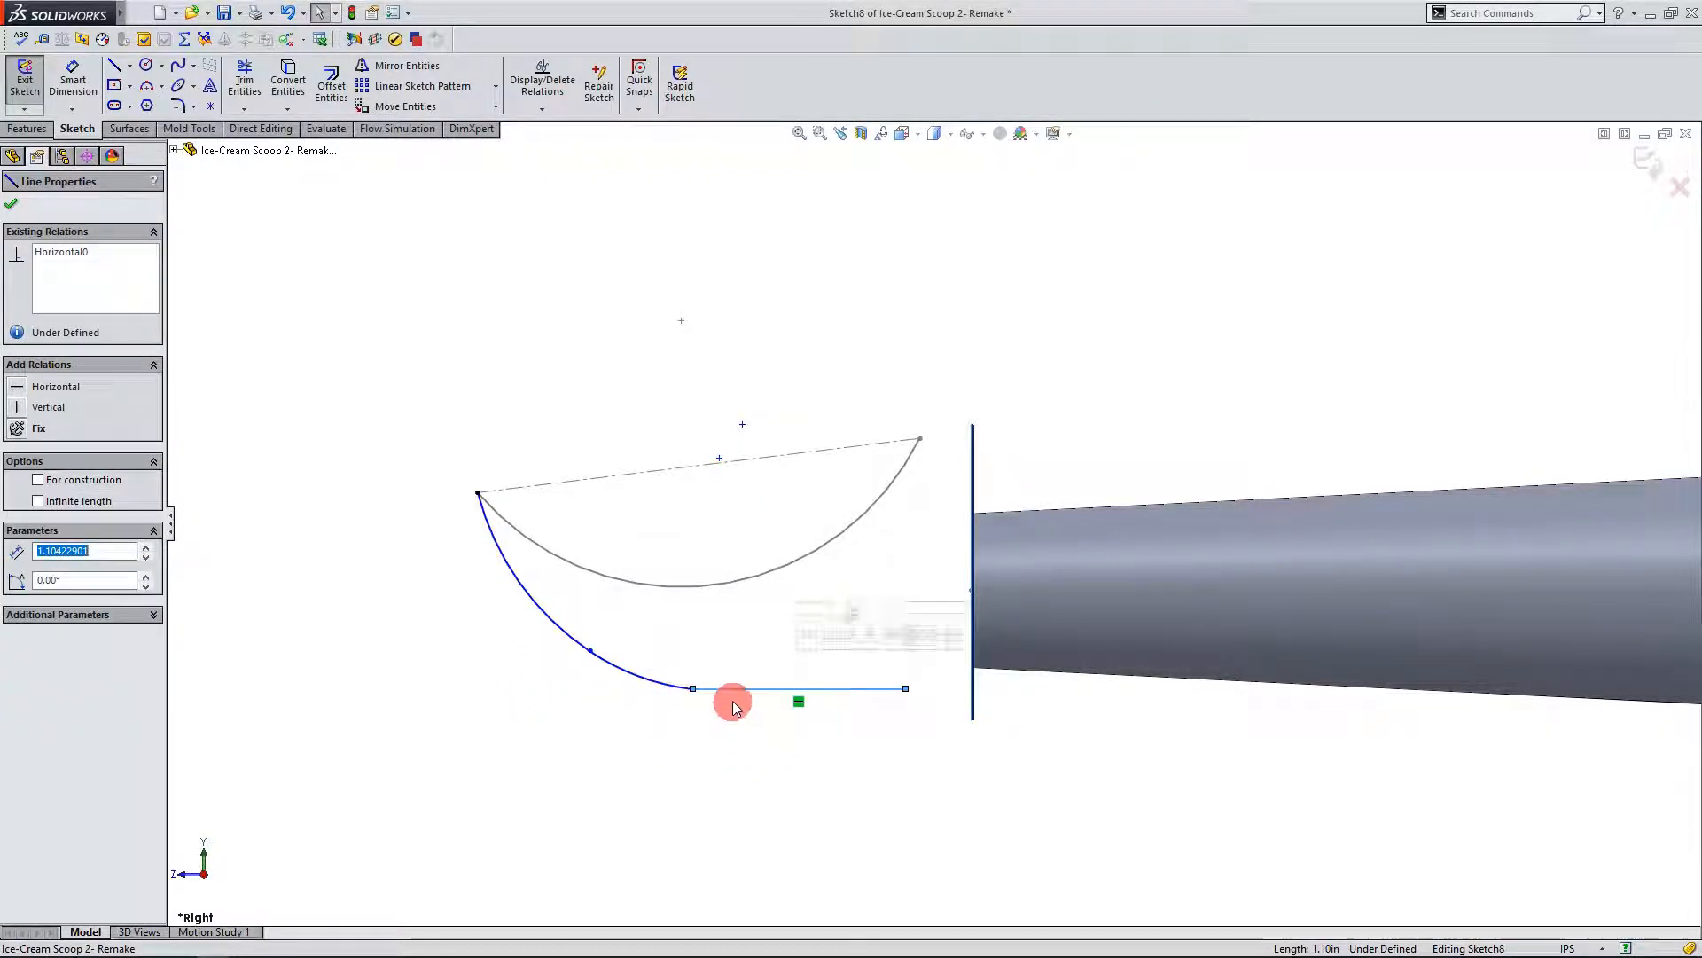
left_click(667, 689)
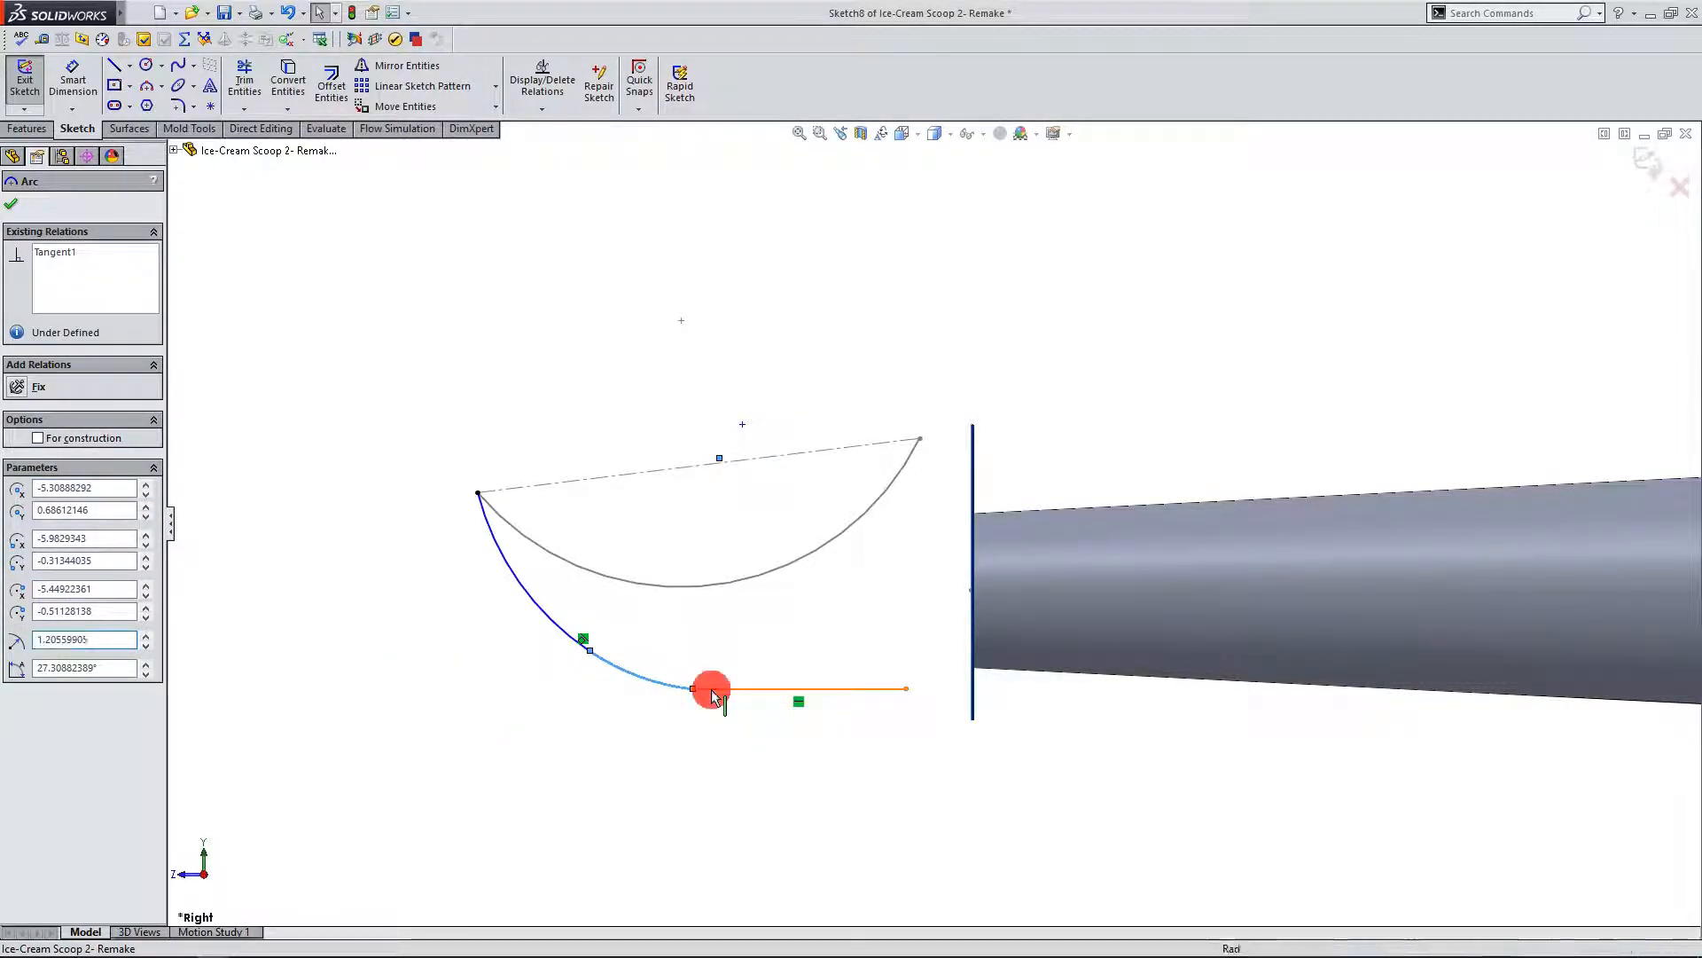
left_click(714, 691)
left_click(630, 696)
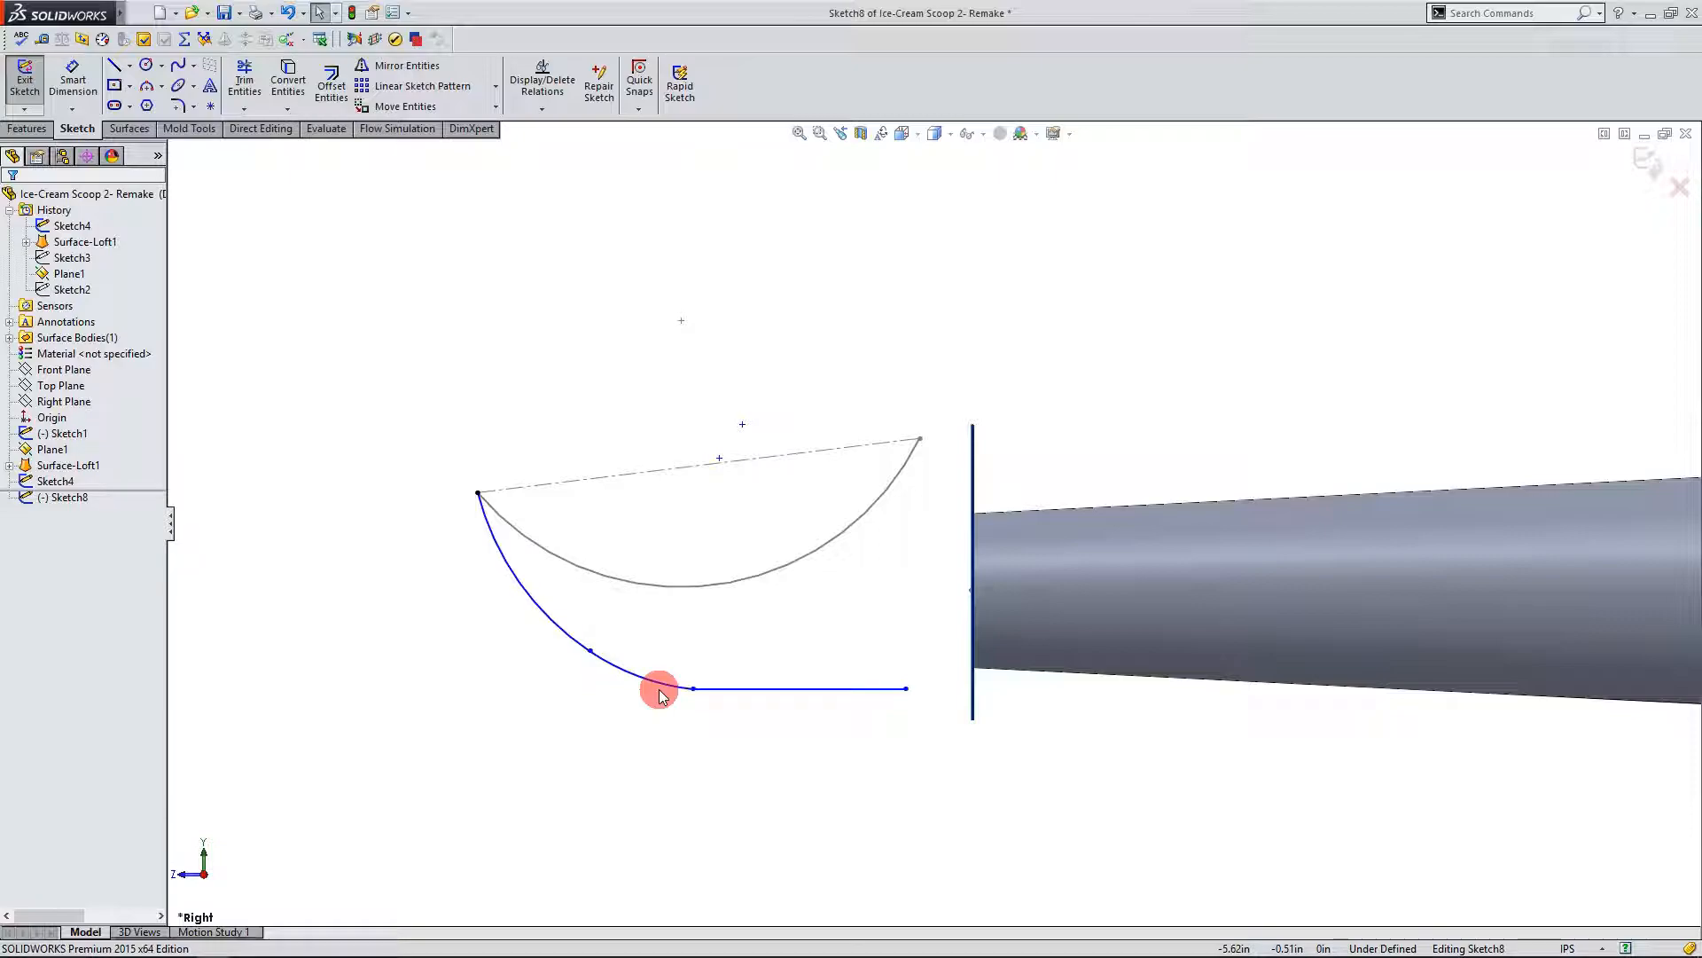
left_click(707, 688)
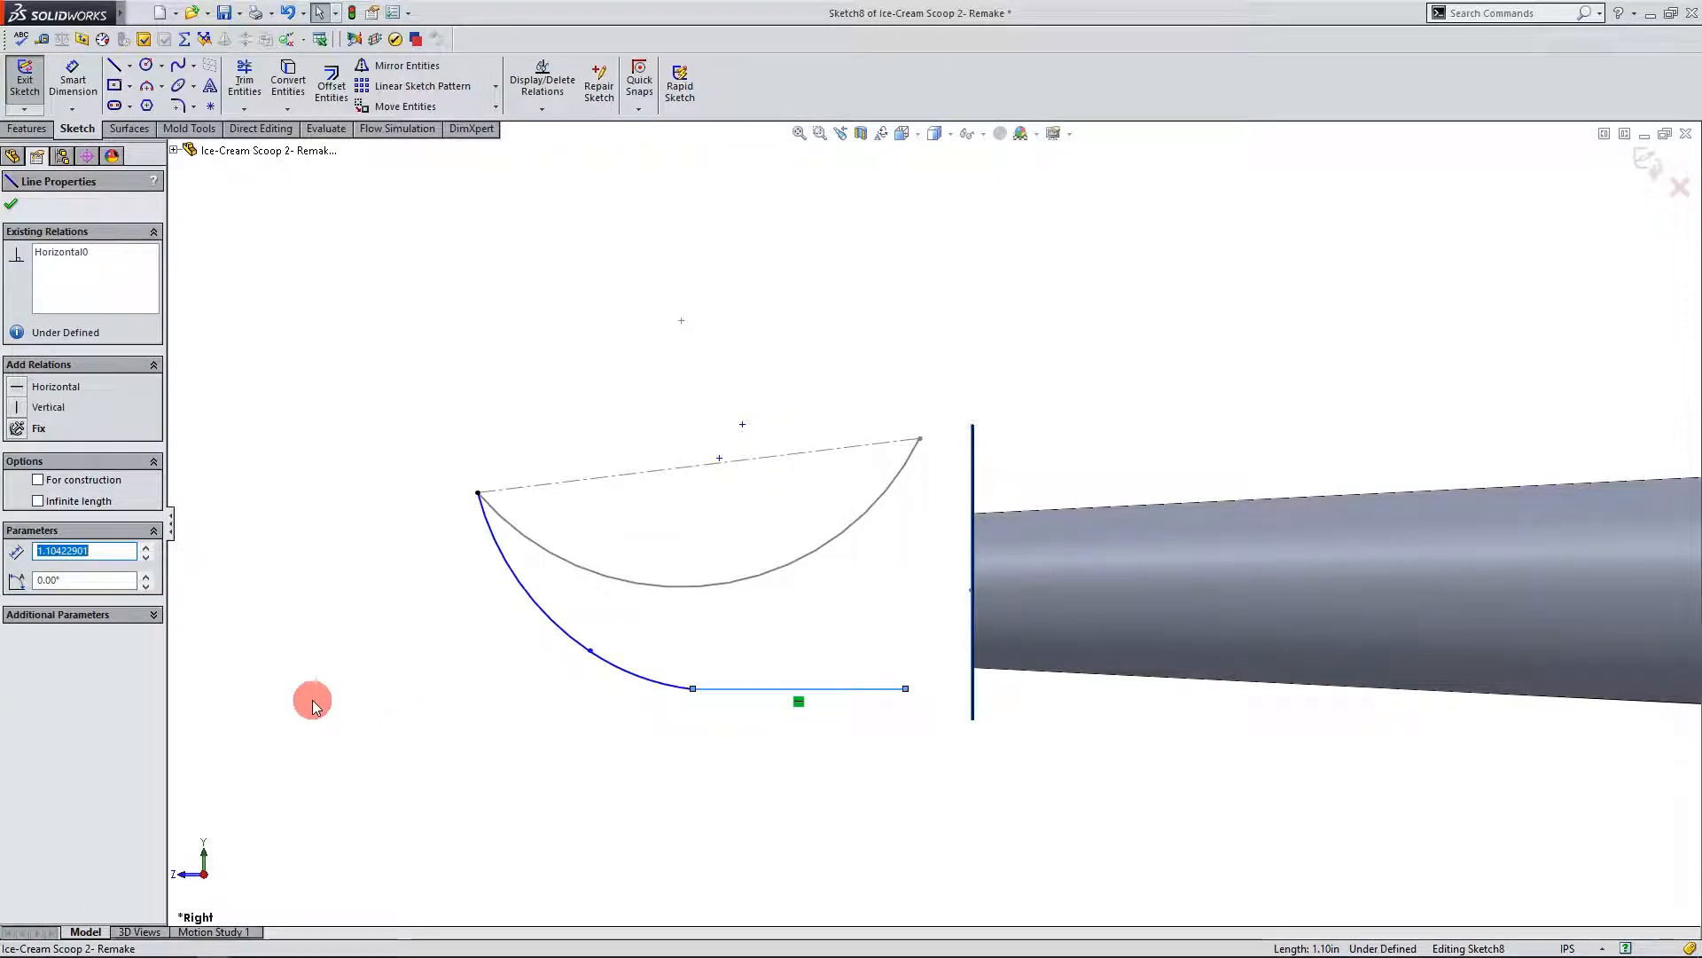
left_click(672, 679, "ctrl")
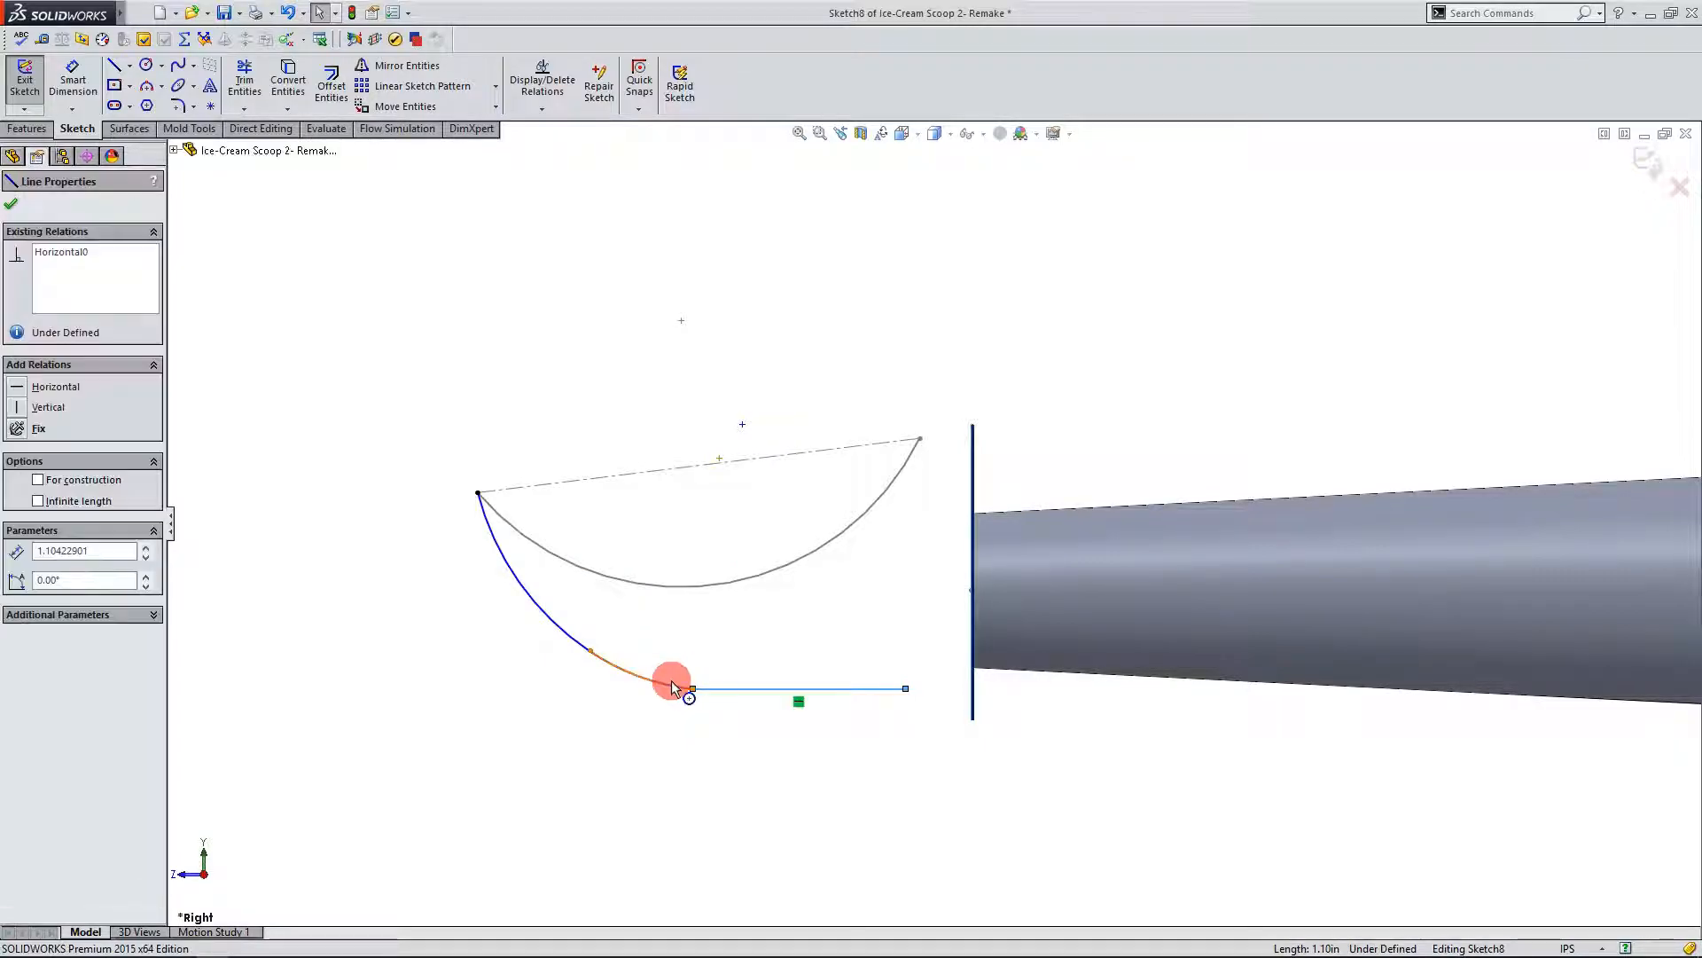
left_click(19, 495)
left_click(13, 204)
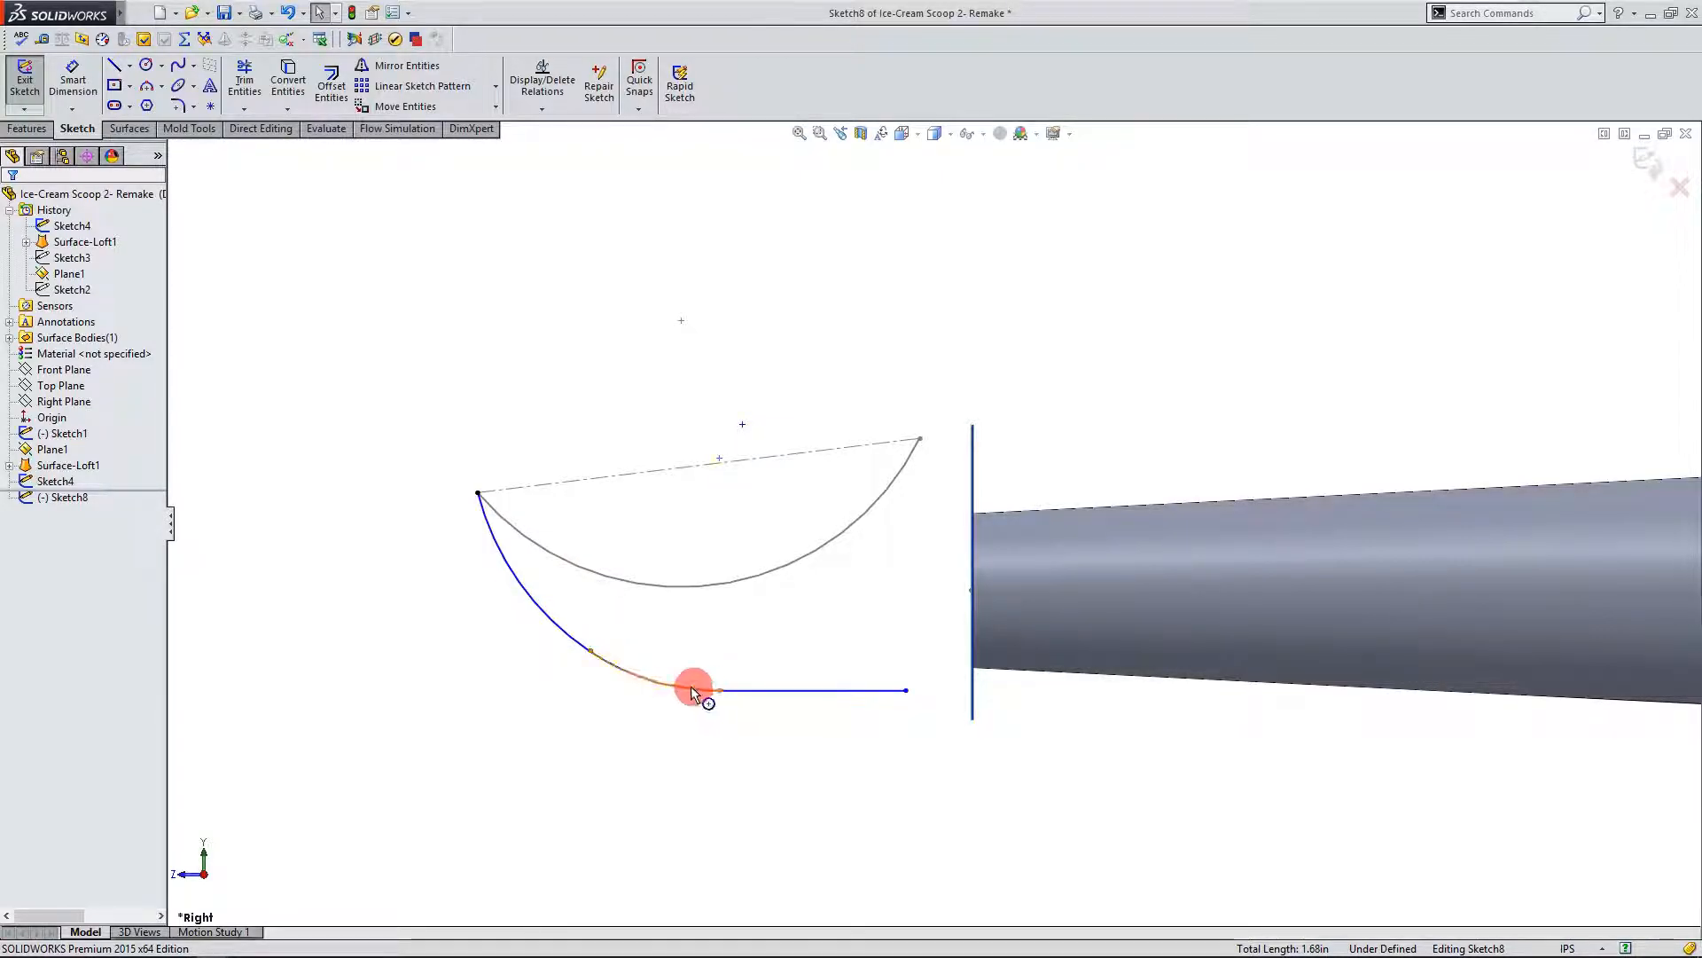
mouse_move(785, 696)
left_mouse_down()
mouse_move(798, 656)
mouse_move(799, 683)
left_mouse_up()
left_click(763, 768)
Step: Make the line's free end coincident with the lowest silhouette point of the handle's open end
middle_click_drag(825, 635, 874, 626)
scroll(969, 681, "down", 3)
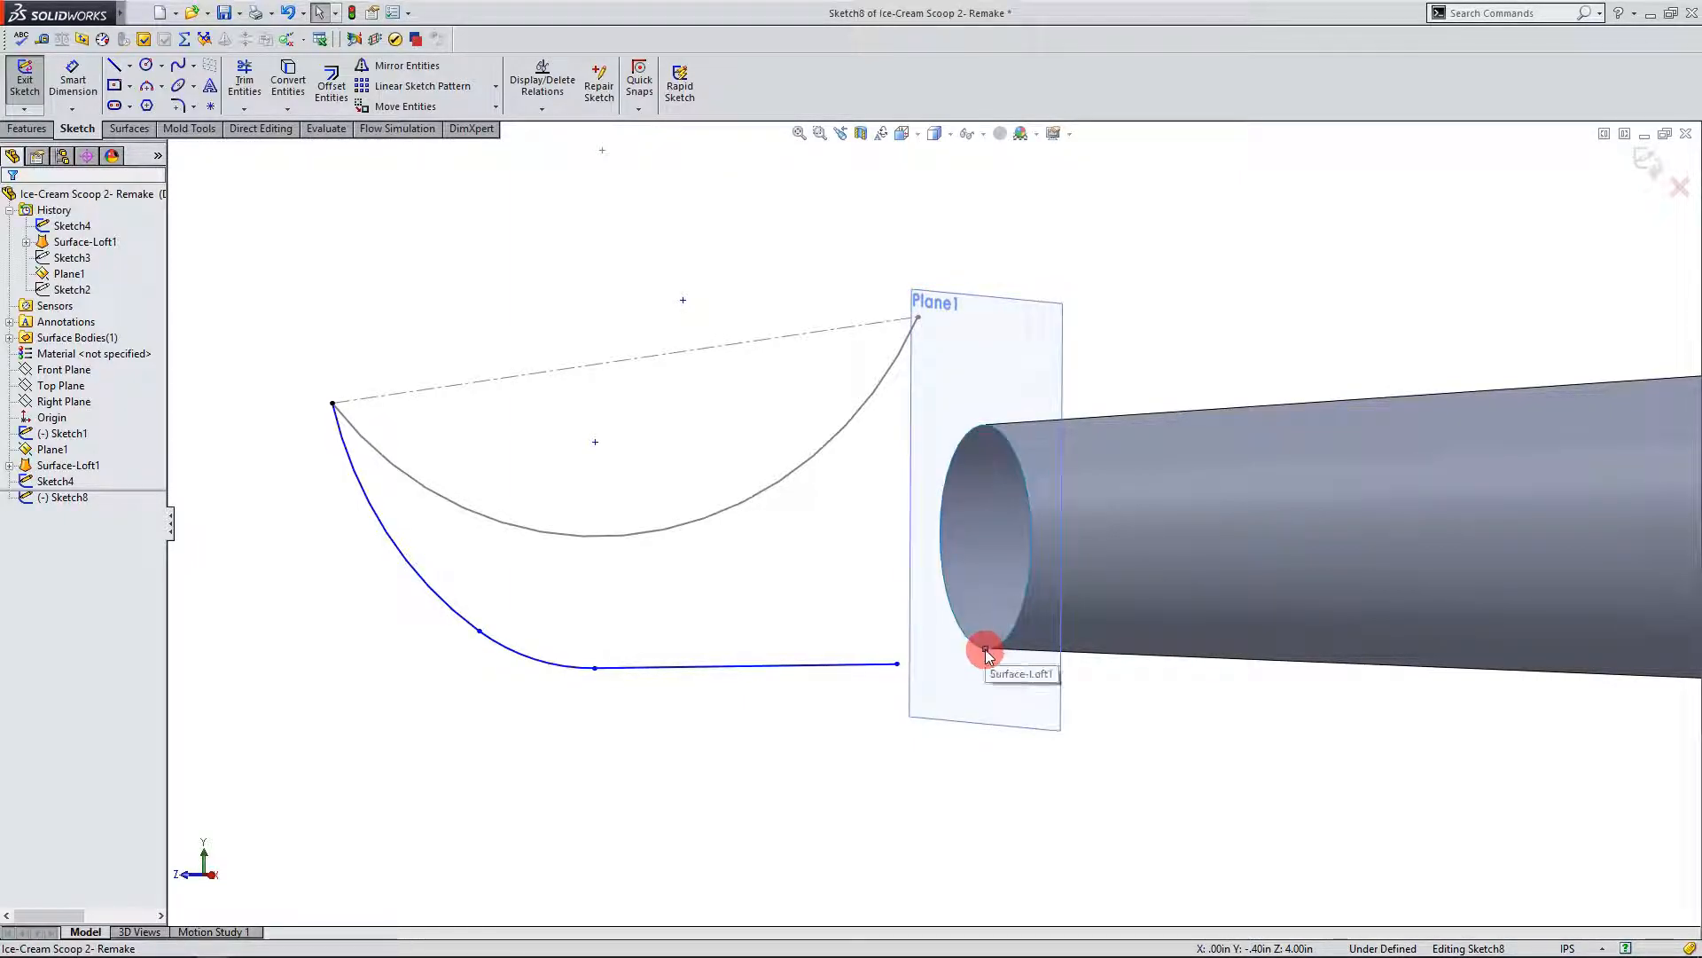
left_click(985, 648)
left_click(897, 665, "ctrl")
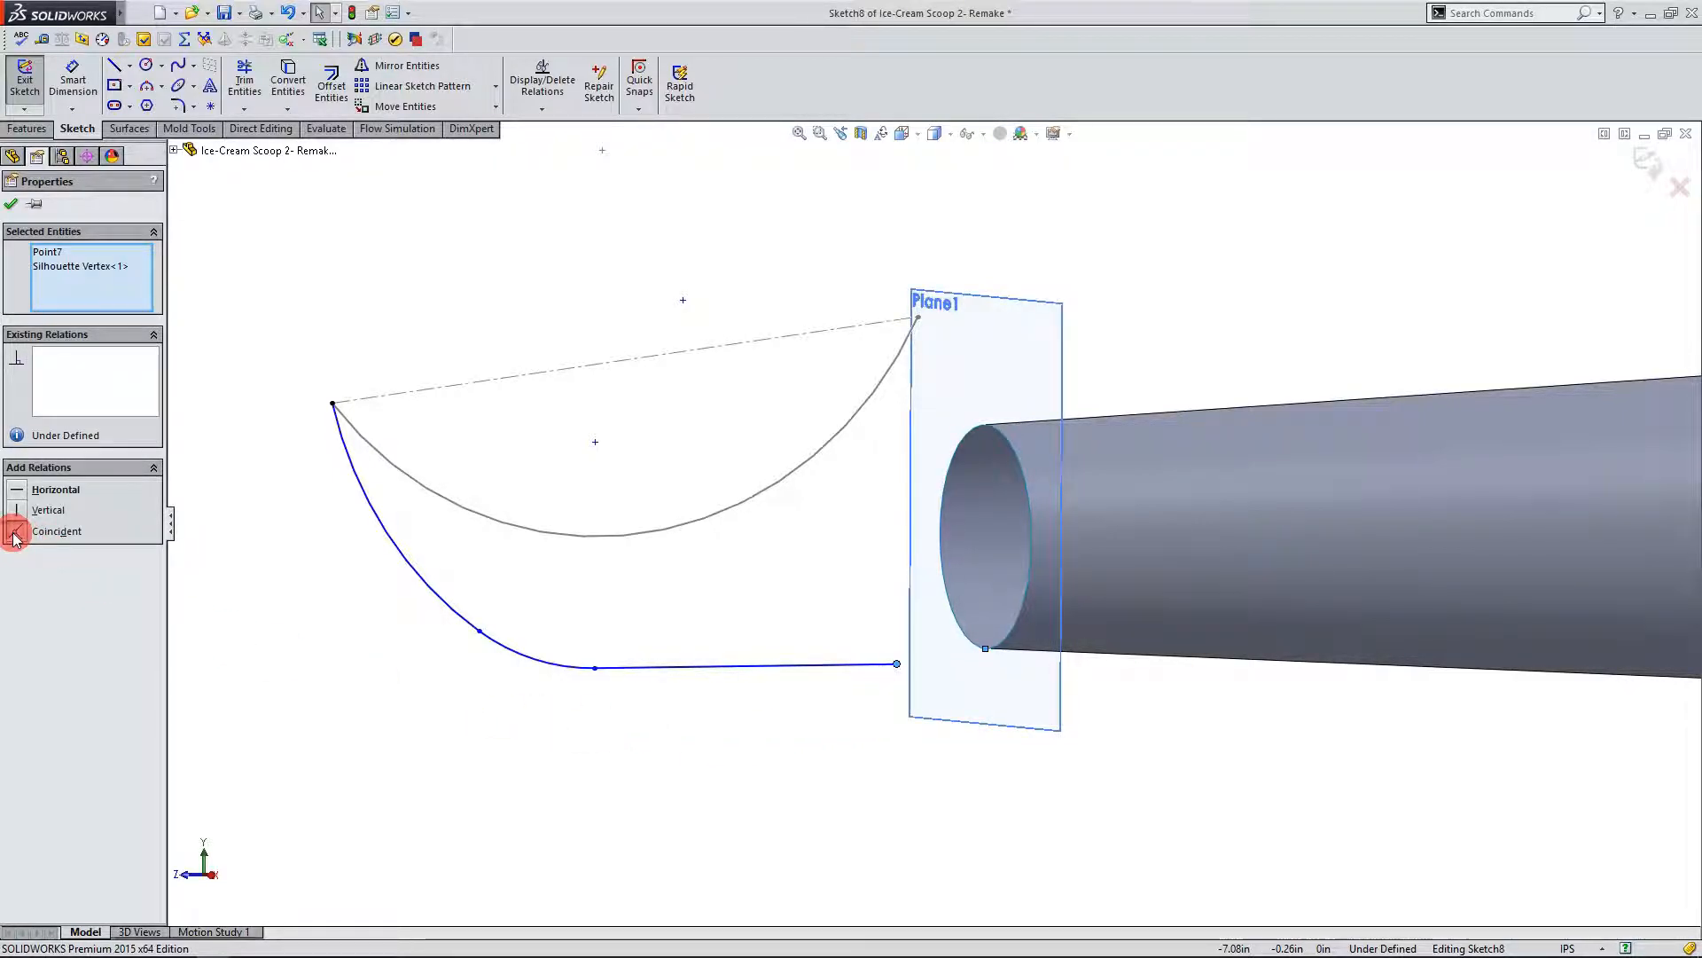
left_click(15, 535)
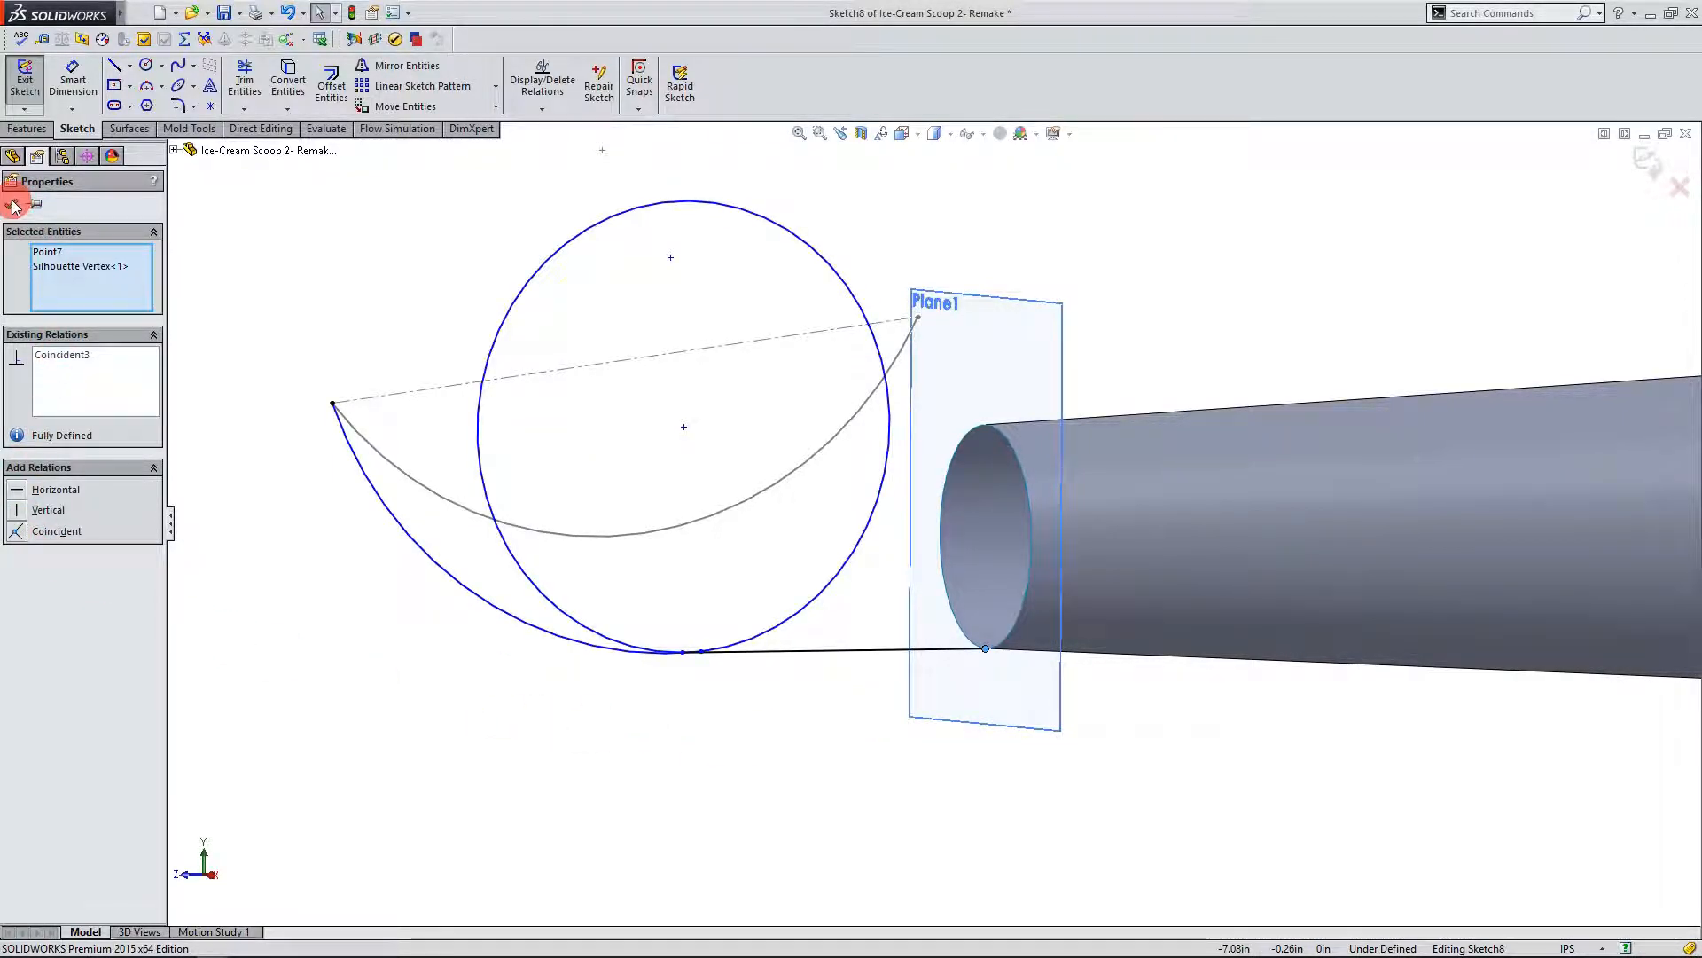
left_click(14, 207)
Step: Untwist the looped lower arc by moving the point shared by both arcs away from the handle, between the scoop tip and the line
left_click(722, 612)
left_click(722, 658)
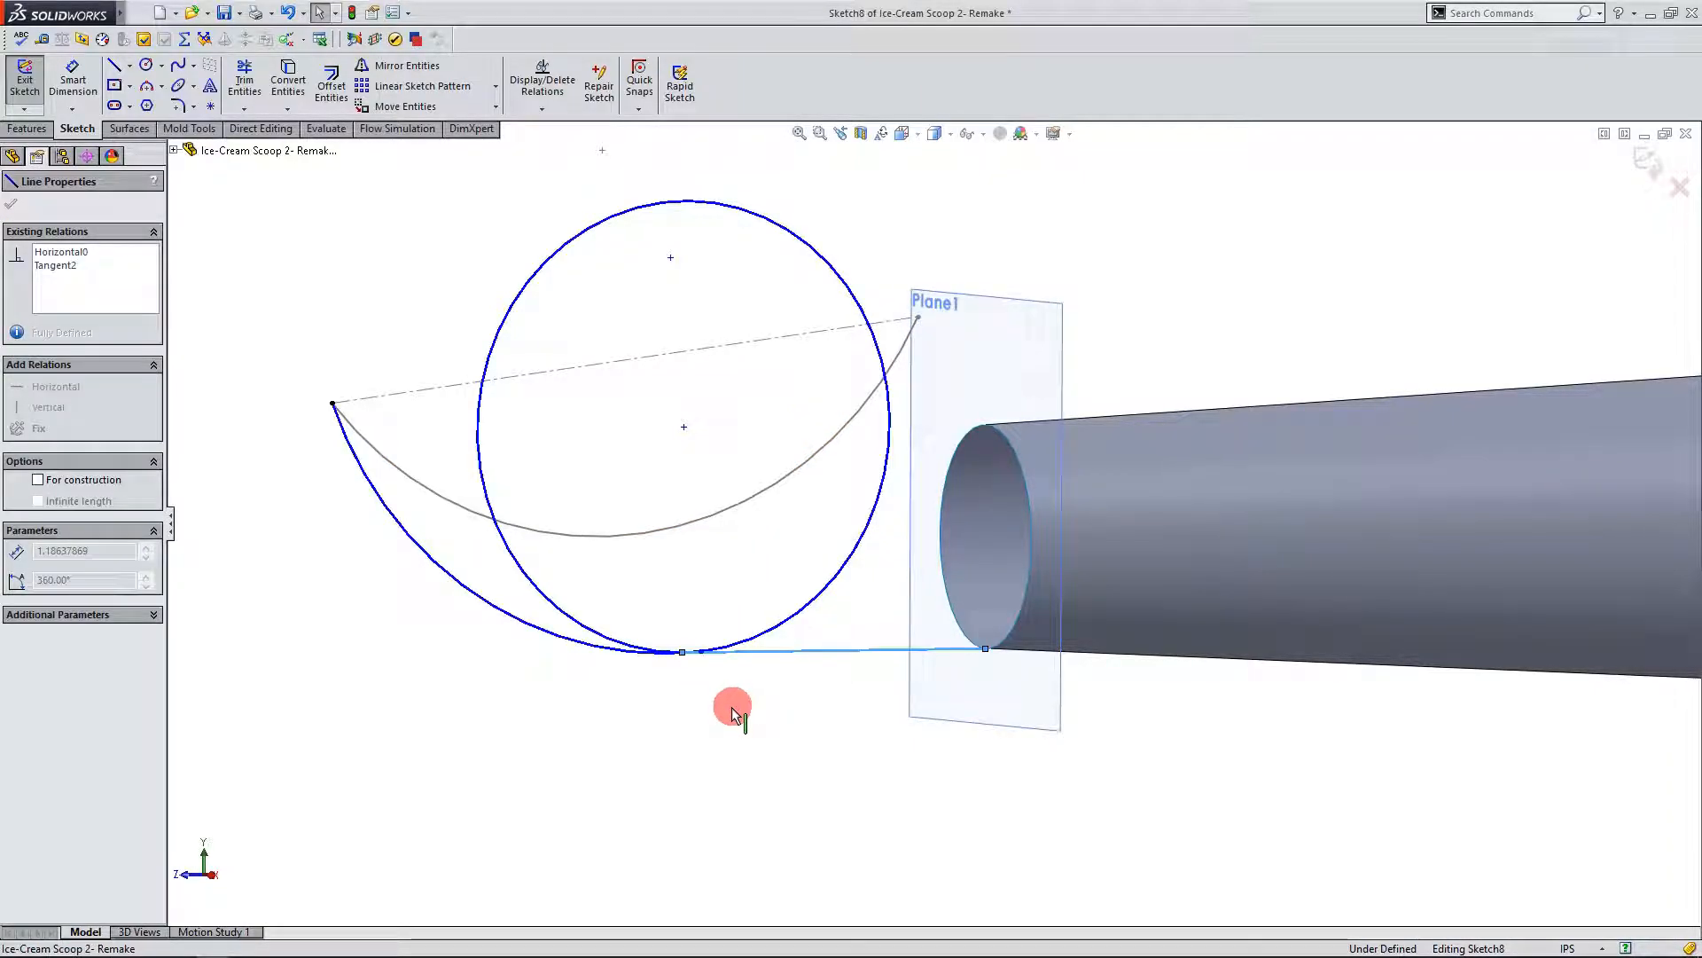
left_click(211, 875)
left_click(461, 618)
left_click(600, 737)
left_click(657, 661)
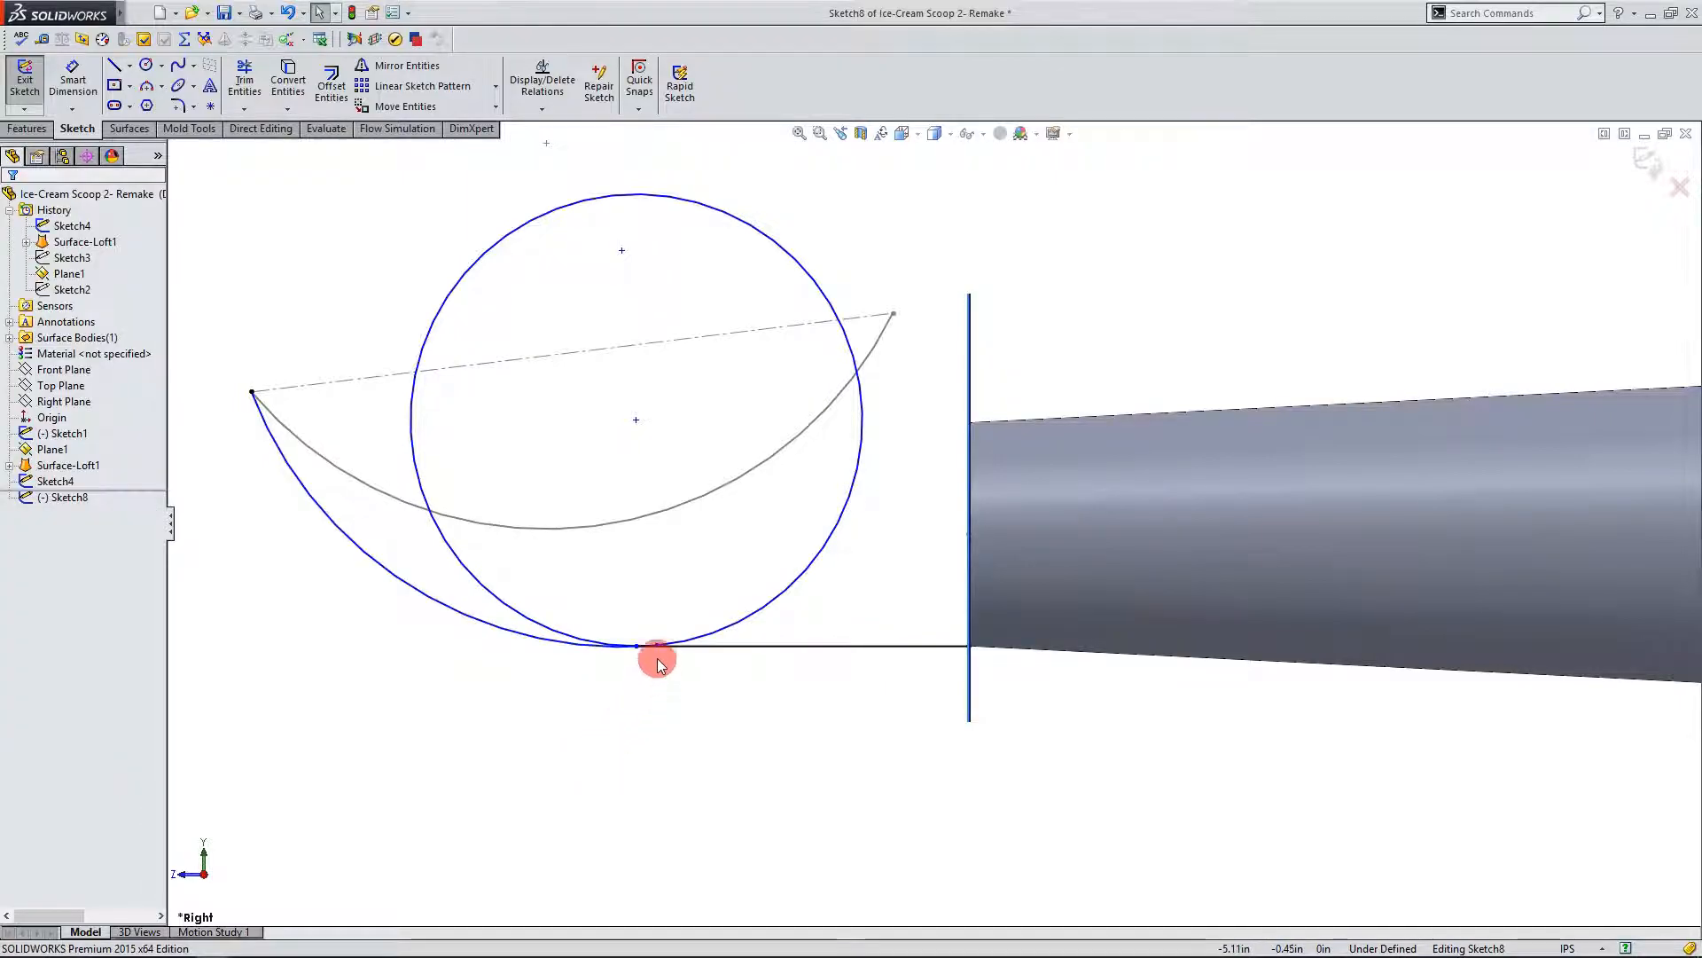
left_click_drag(645, 650, 449, 605)
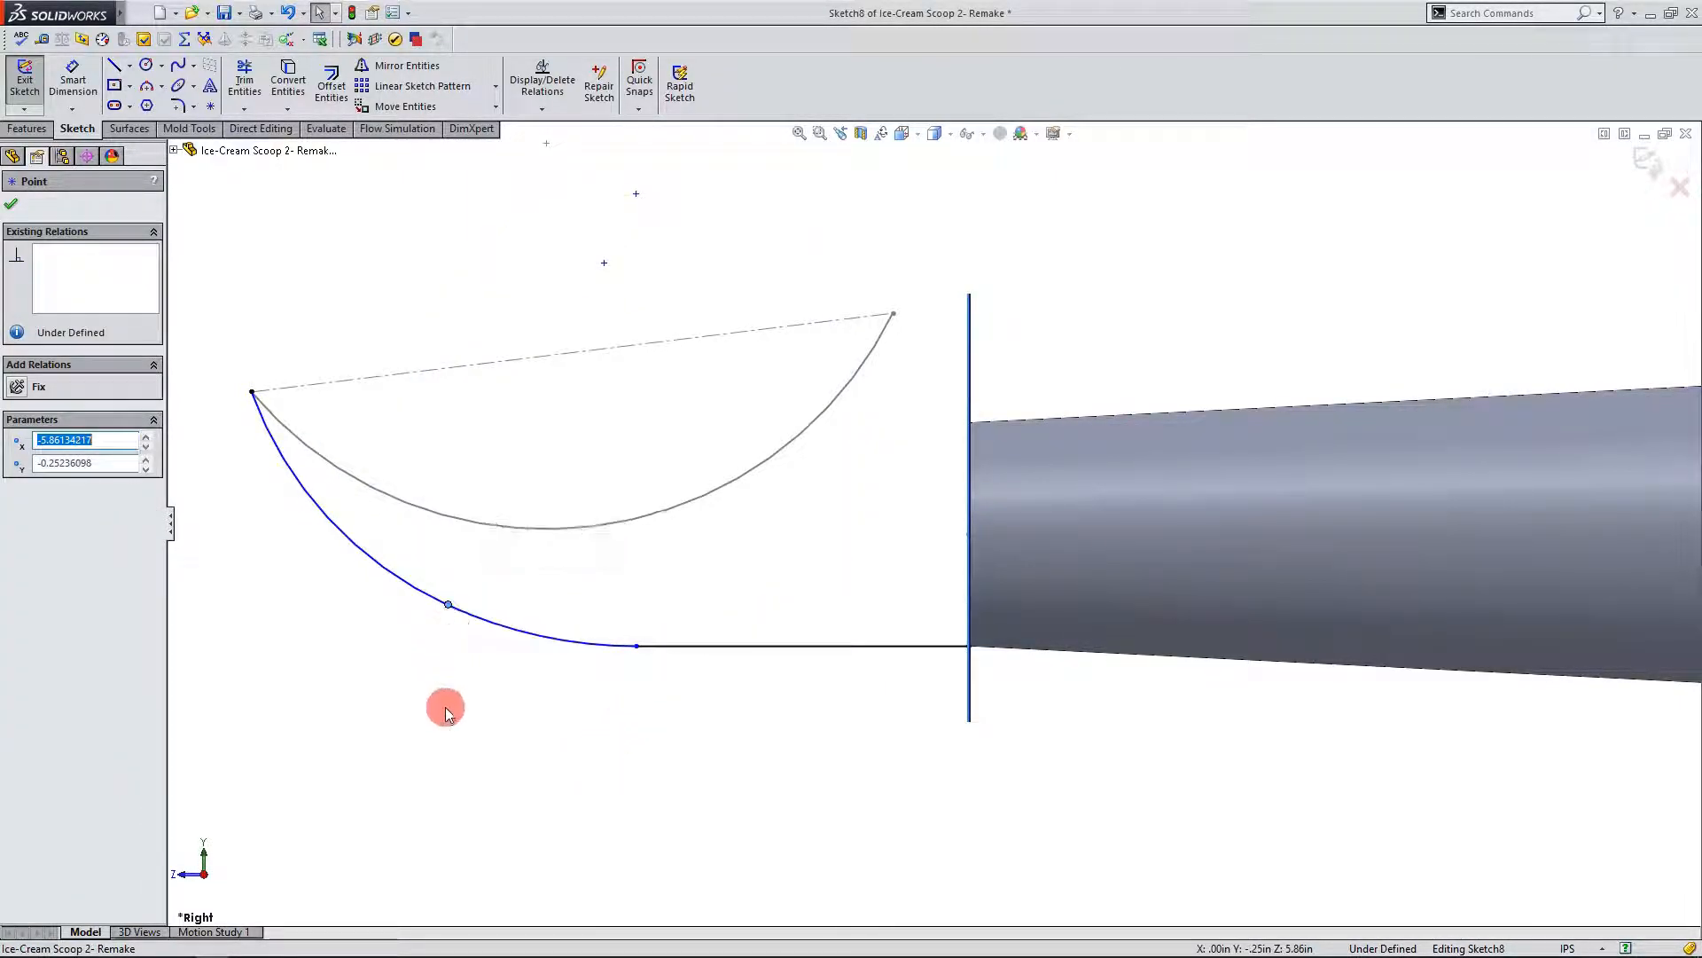
left_click(445, 707)
Step: Move the arcs' shared point slightly towards the line, shaping radii of about 1.16 in for the upper arc and 2.37 in for the lower one
scroll(481, 709, "up", 2)
scroll(645, 596, "down", 2)
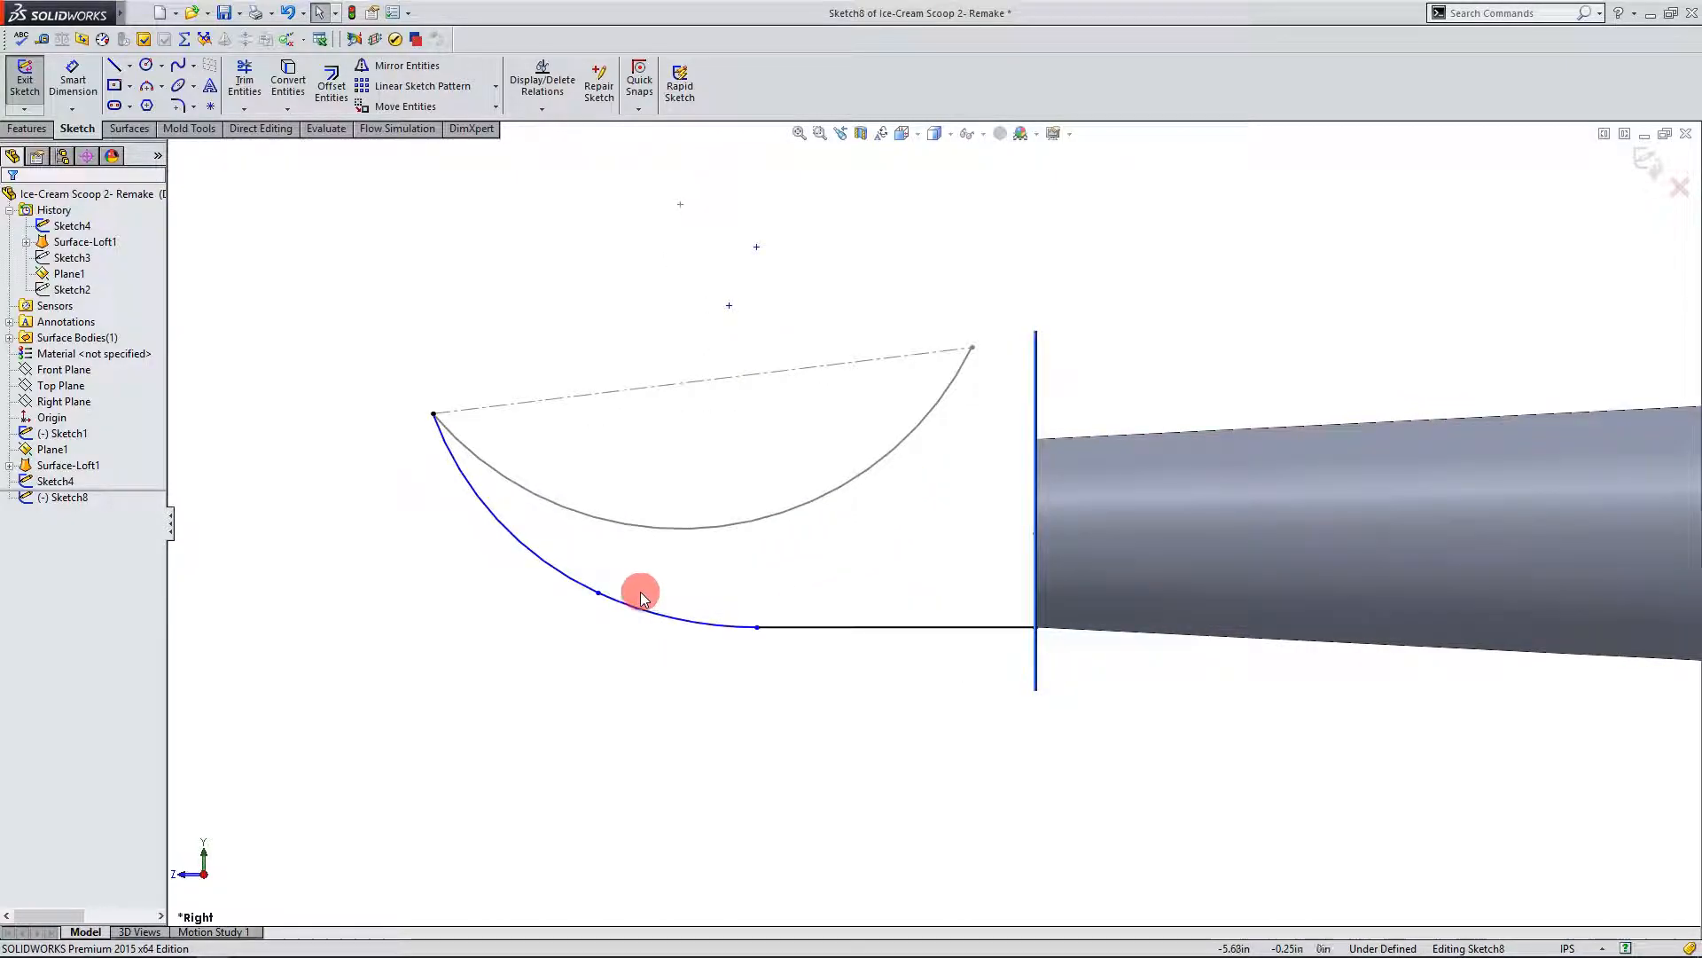
left_click_drag(598, 596, 643, 616)
left_click(629, 741)
scroll(632, 740, "up", 2)
scroll(1075, 440, "down", 2)
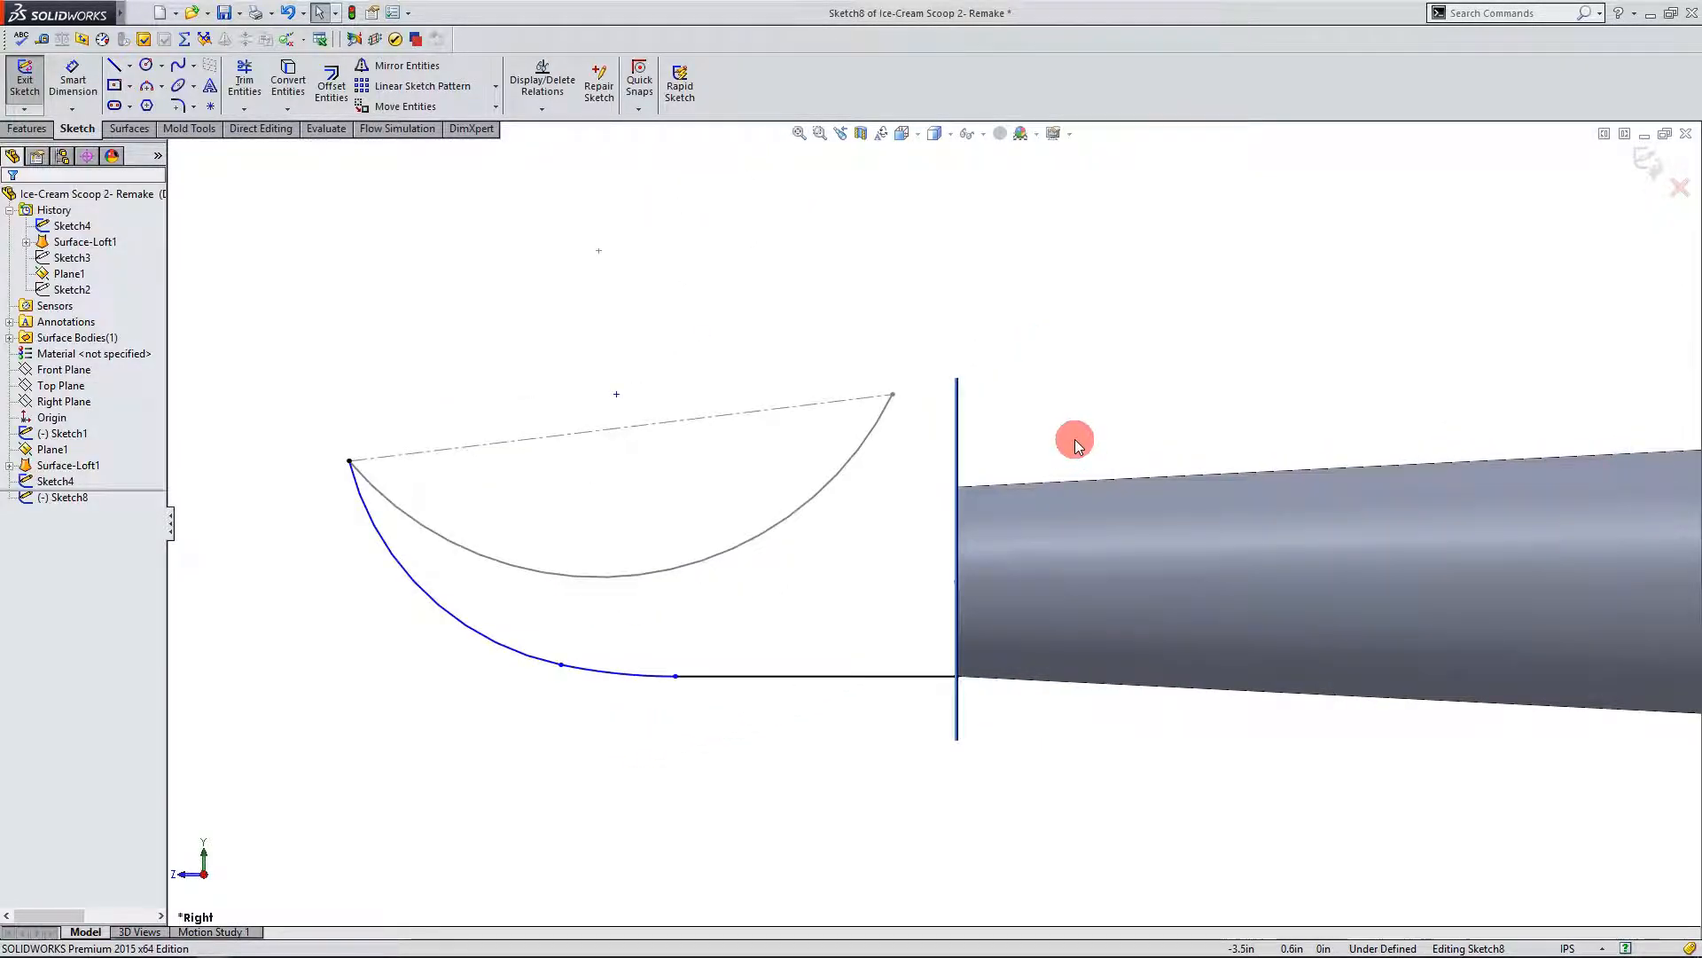
Step: Dimension the radii of both tangent arcs, keeping the sizes as drawn
scroll(931, 506, "up", 2)
scroll(837, 525, "down", 2)
left_click(74, 73)
left_click(674, 651)
left_click(669, 707)
left_click(619, 703)
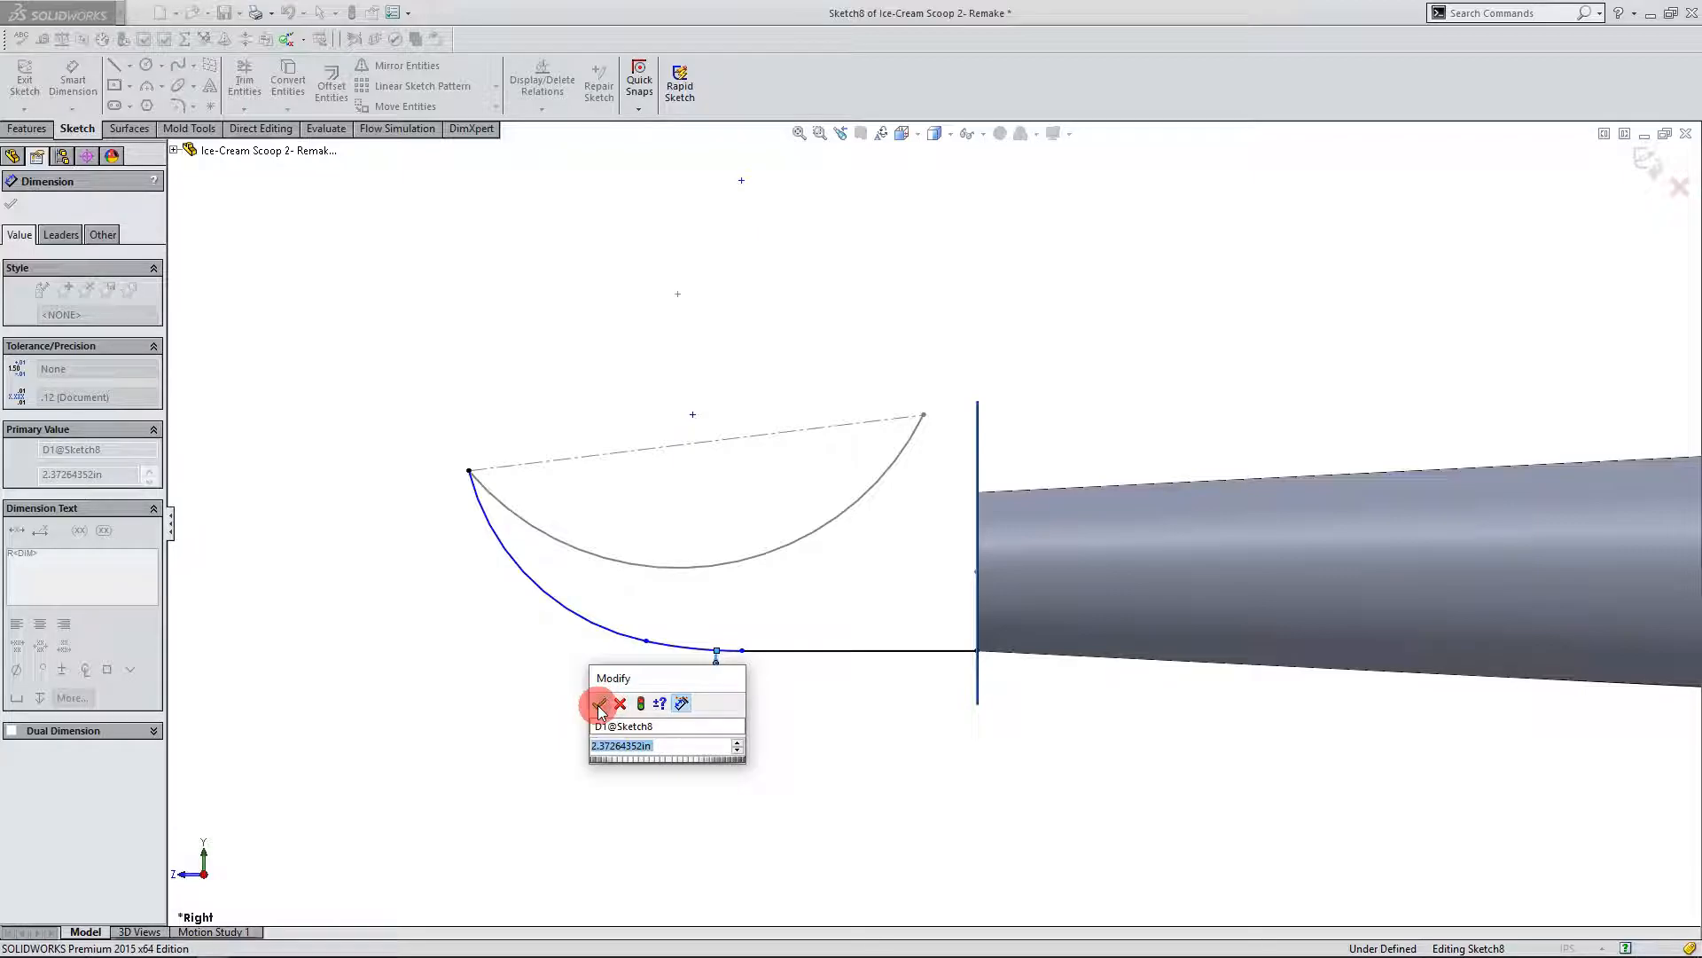
left_click(560, 610)
left_click(543, 694)
left_click(521, 689)
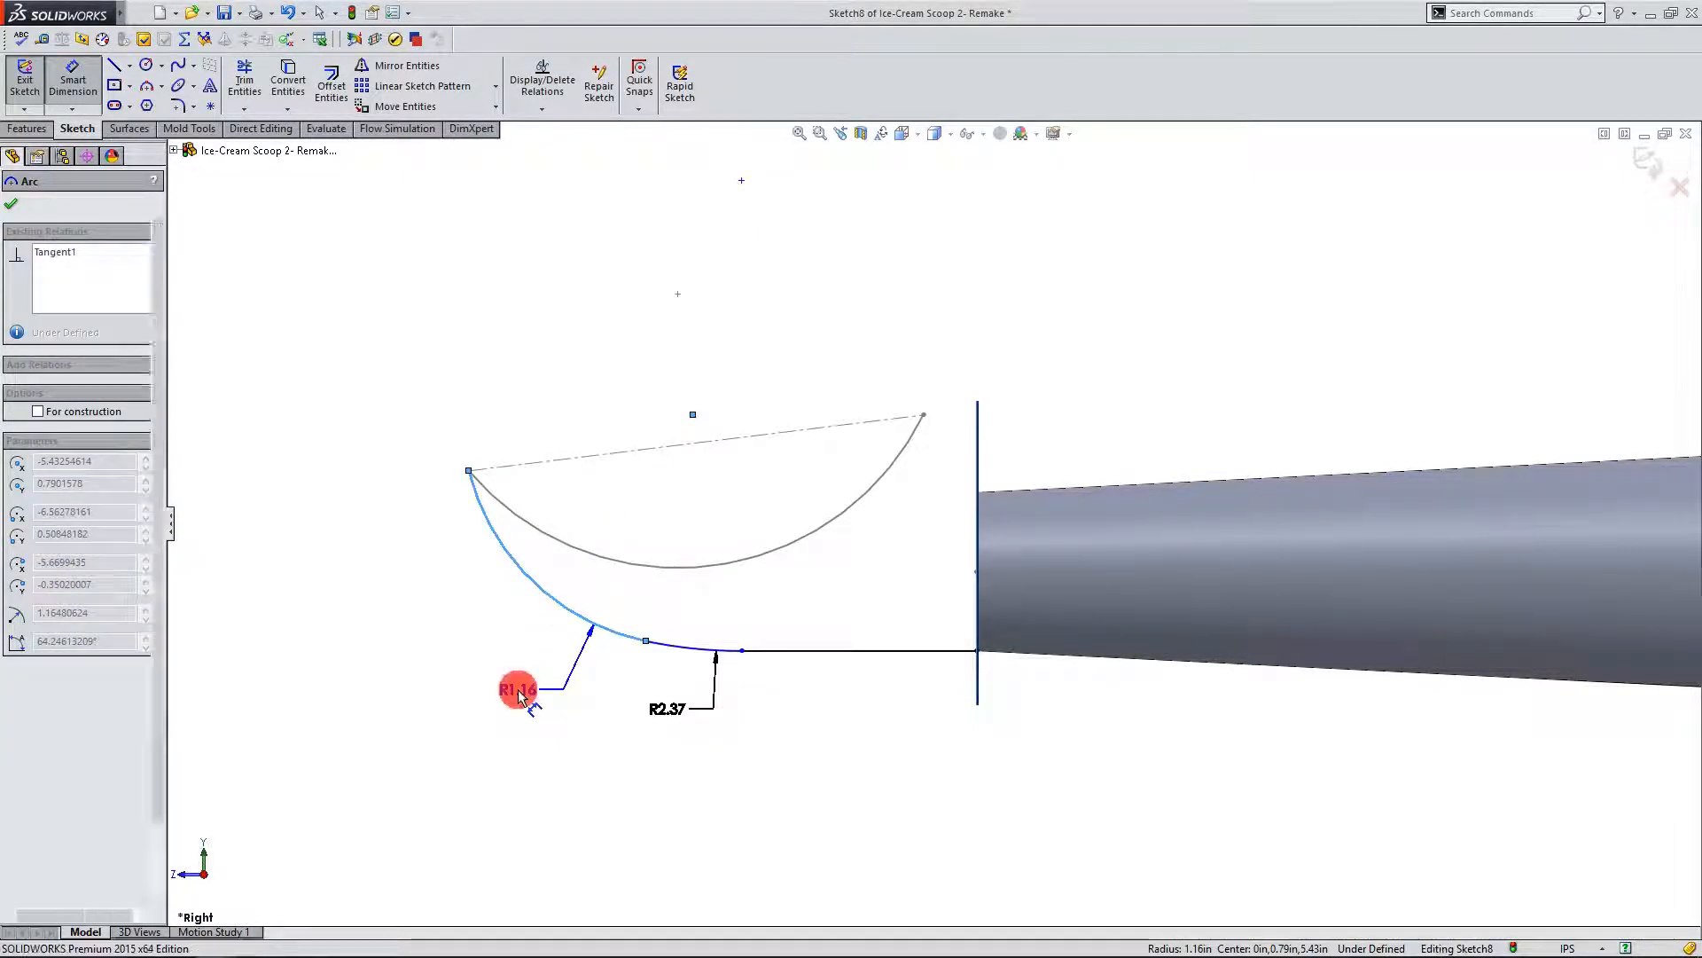
left_click(453, 681)
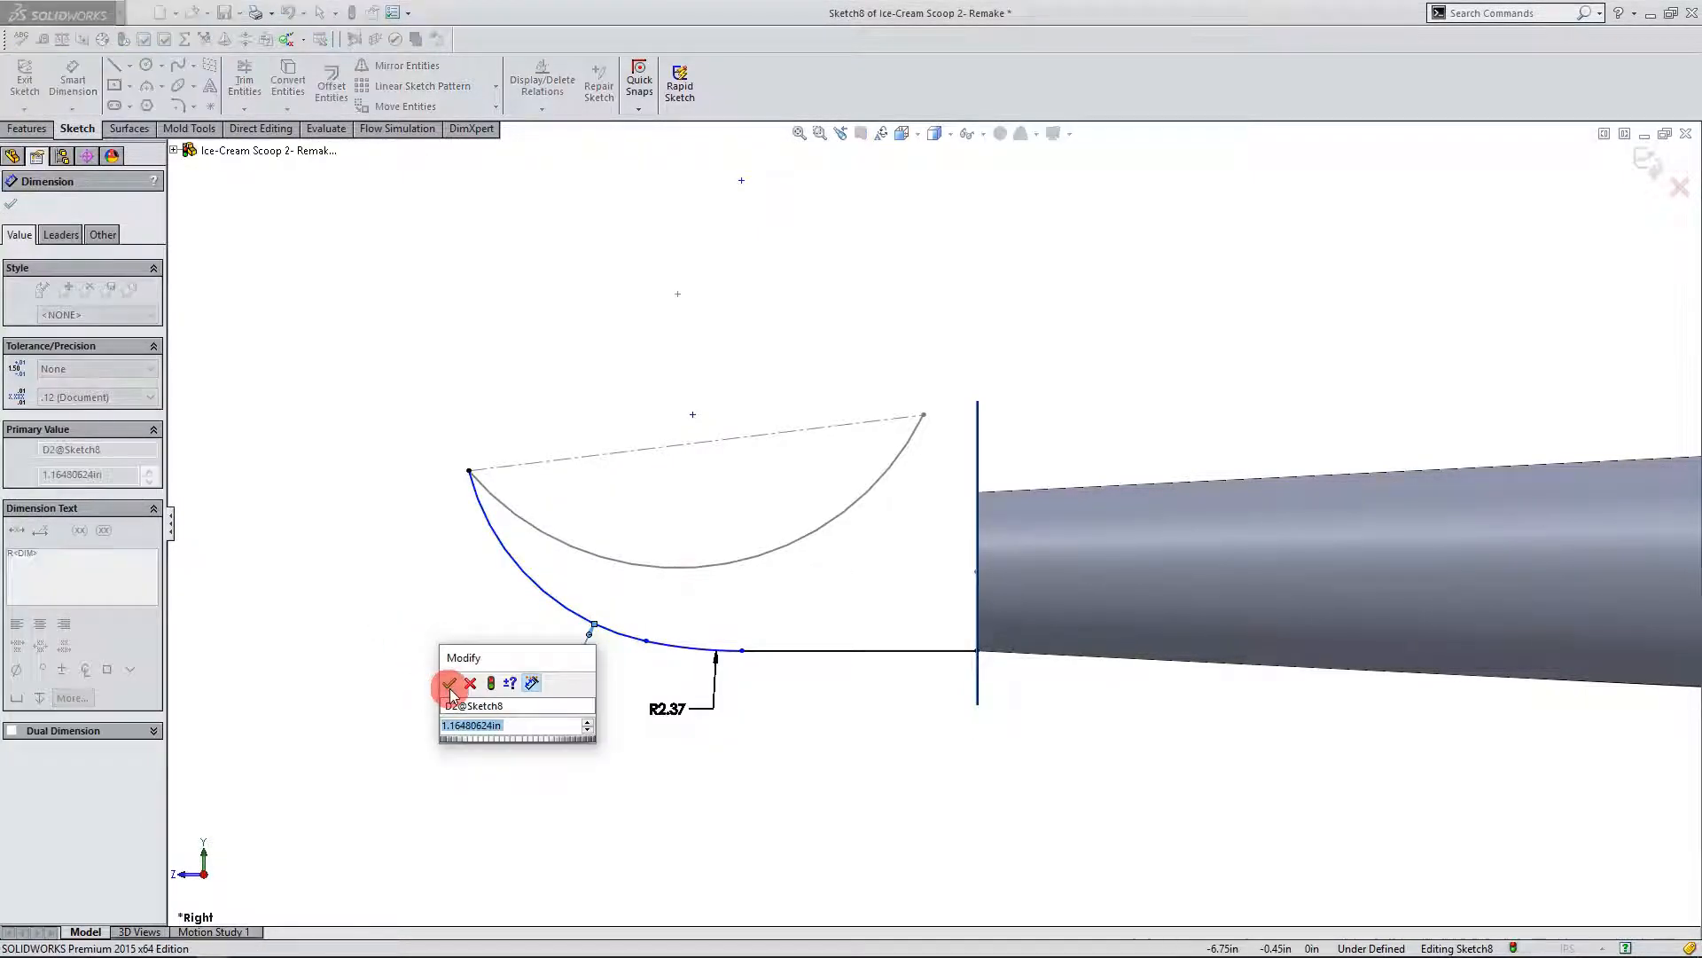
left_click(69, 80)
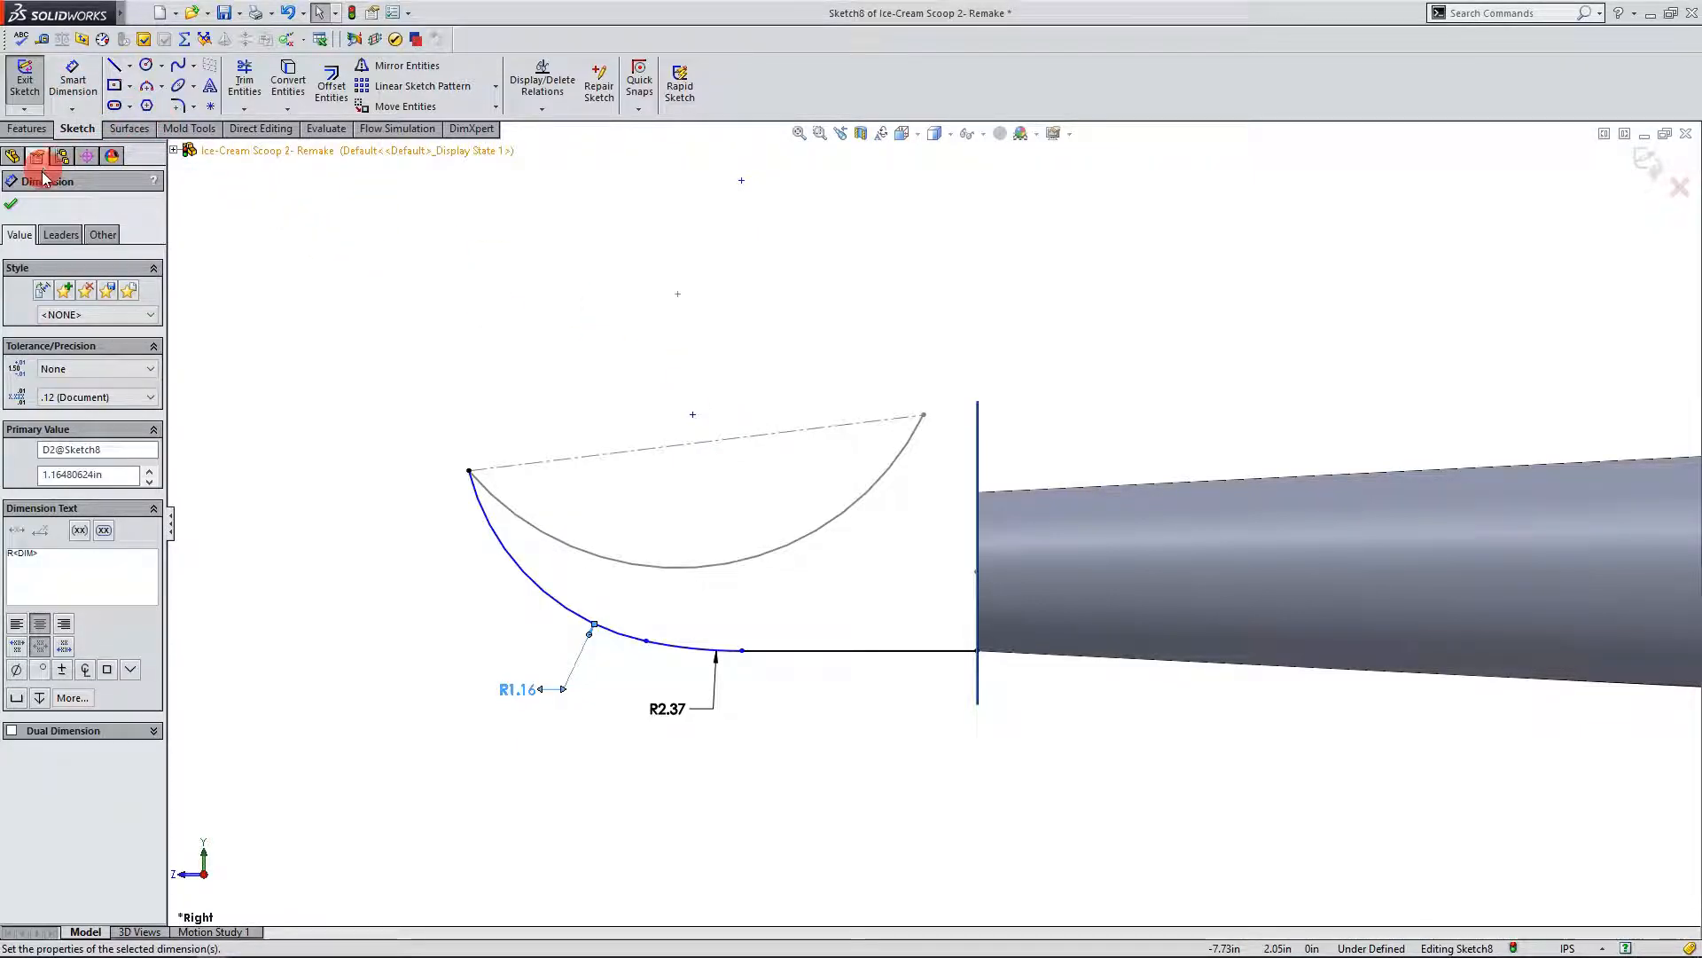
left_click(11, 204)
Step: Dimension the horizontal distance between the lower arc's two endpoints, keeping it as drawn, and exit the sketch
left_click(73, 80)
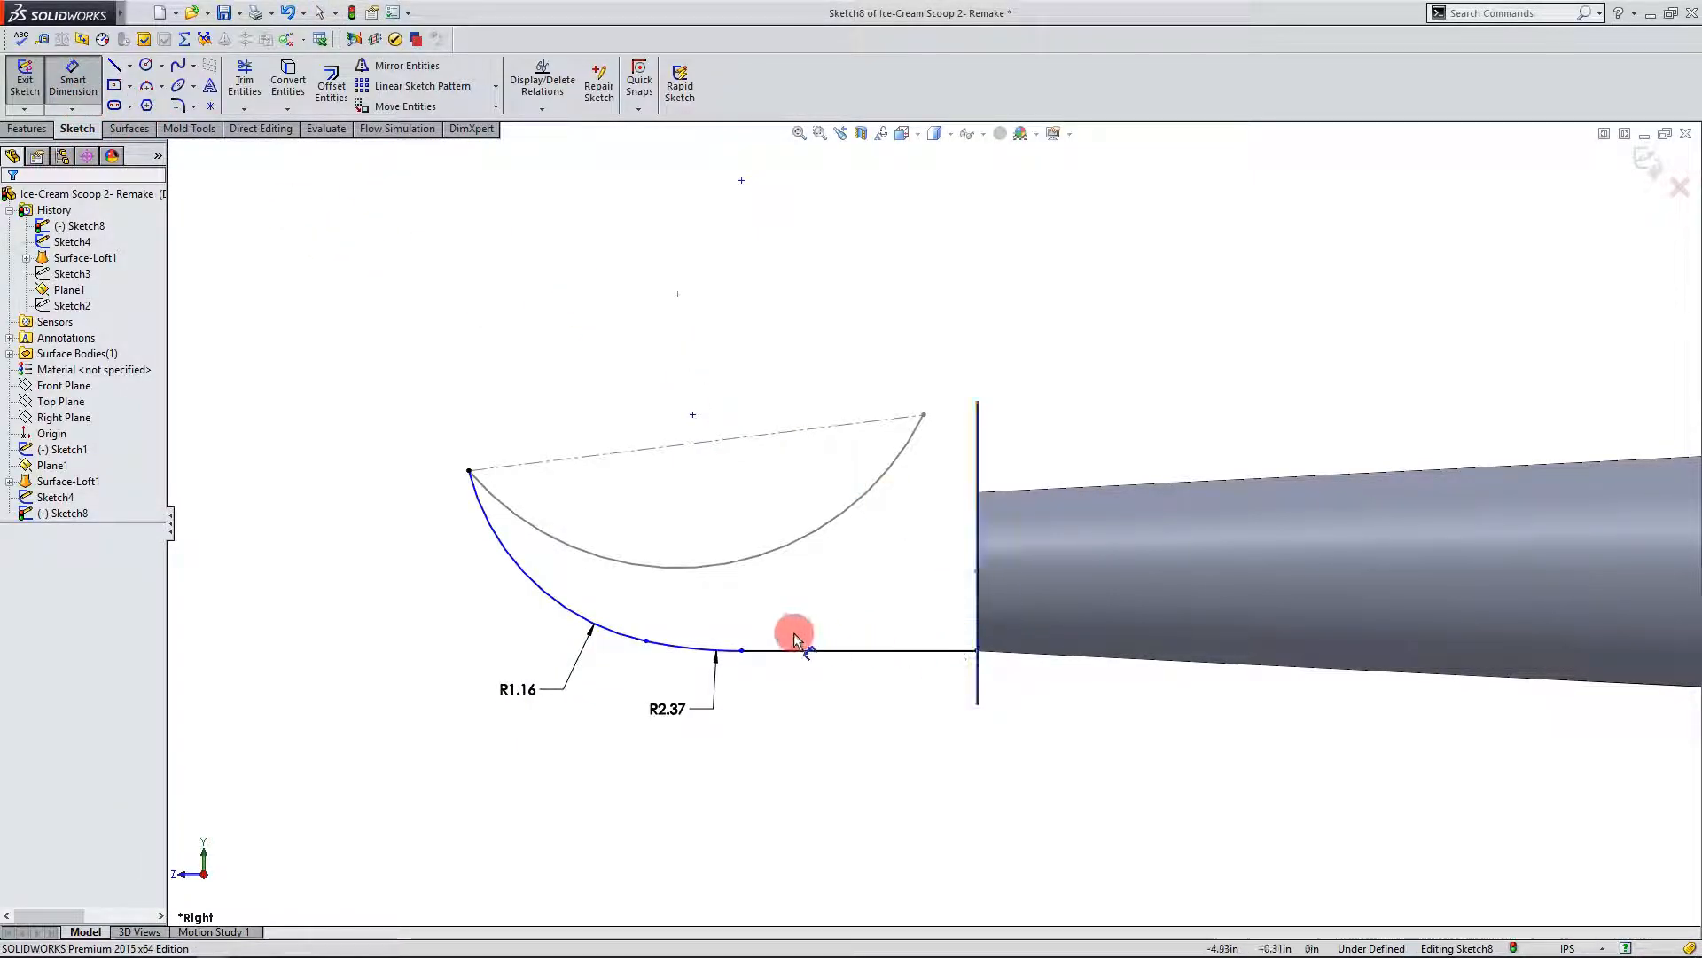
left_click(742, 651)
left_click(646, 640)
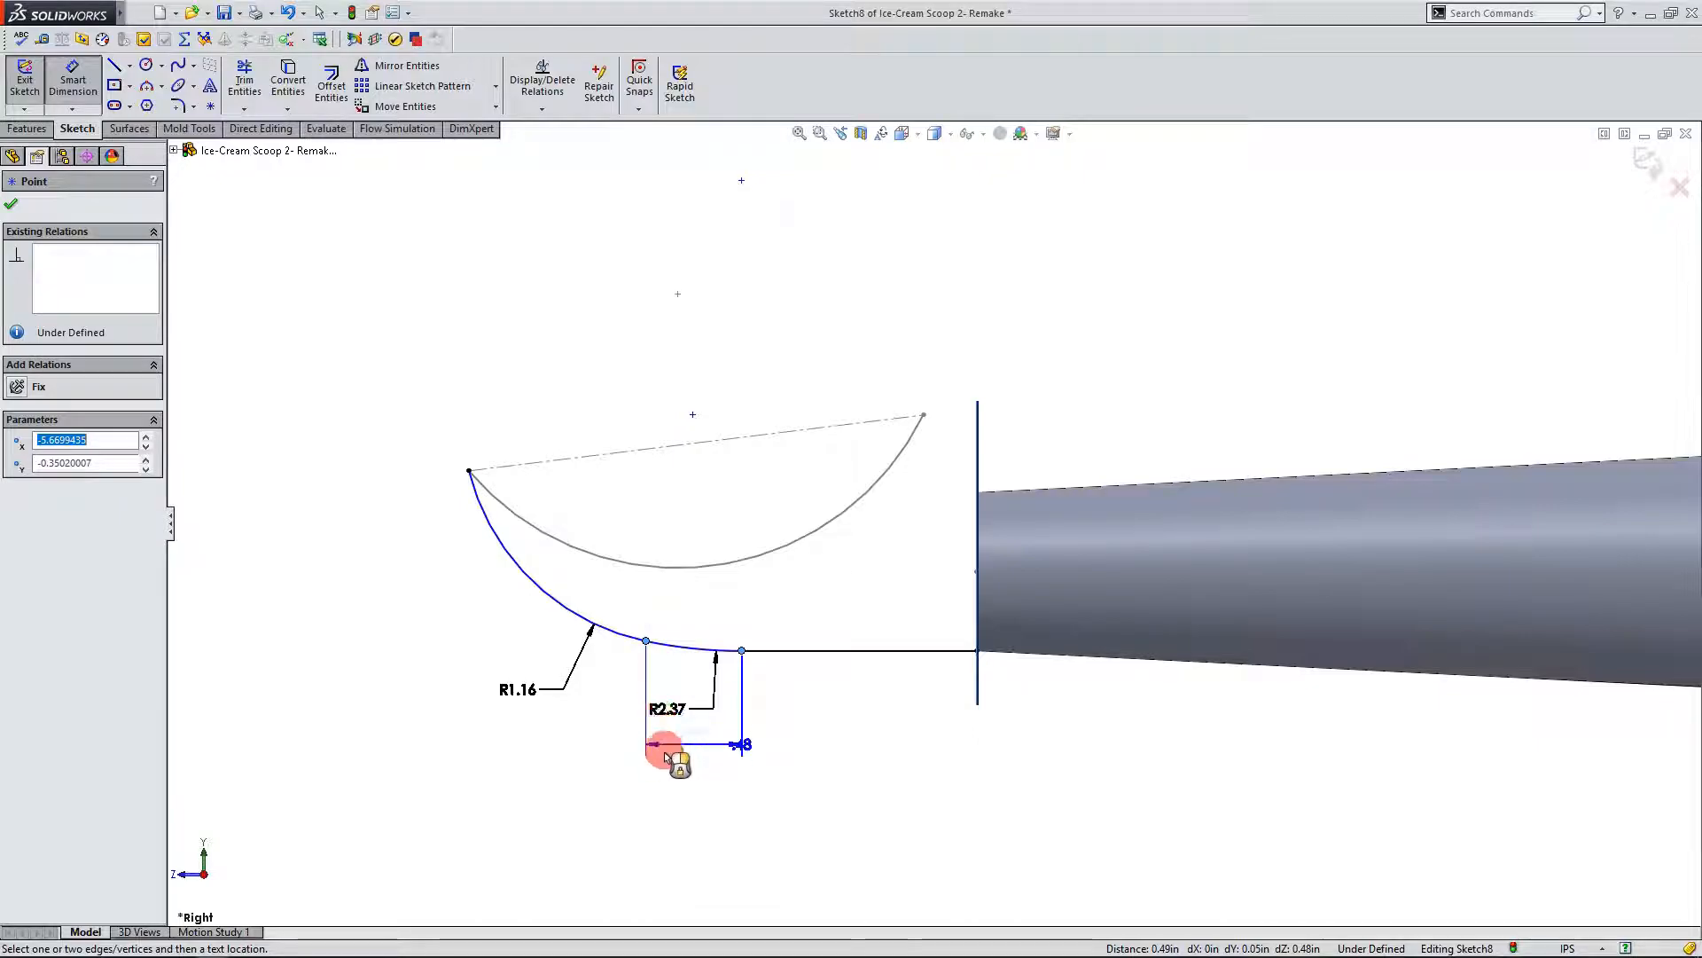
left_click(667, 789)
left_click(609, 769)
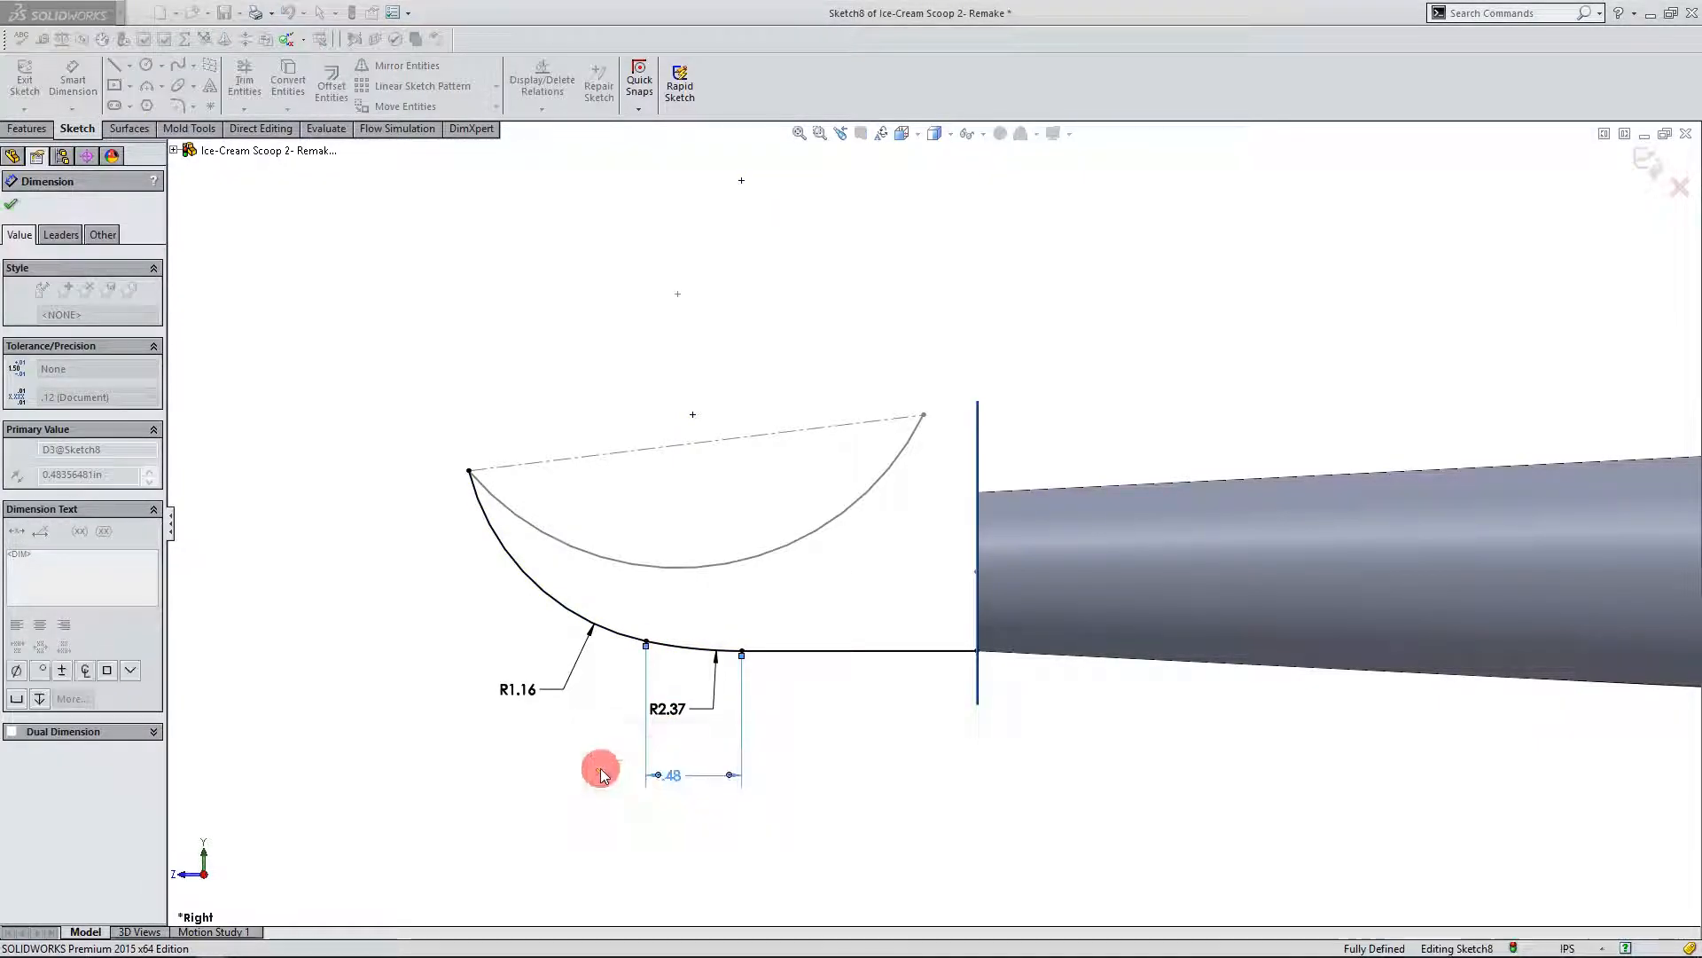
left_click(12, 206)
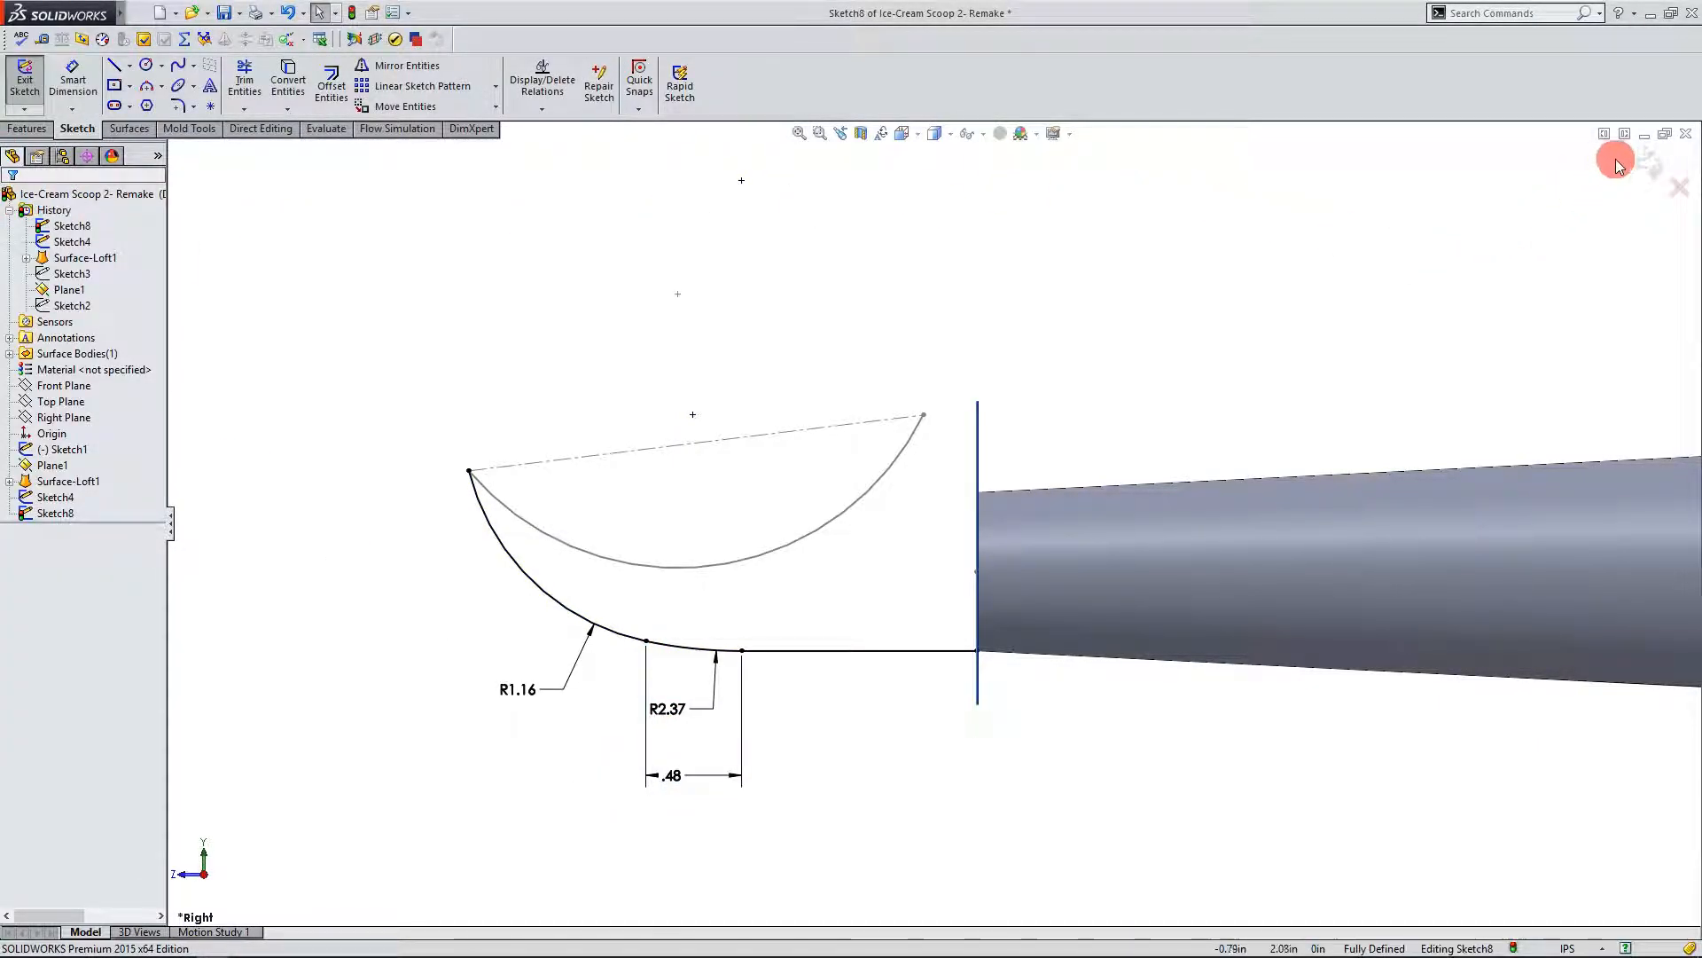
scroll(603, 674, "up", 1)
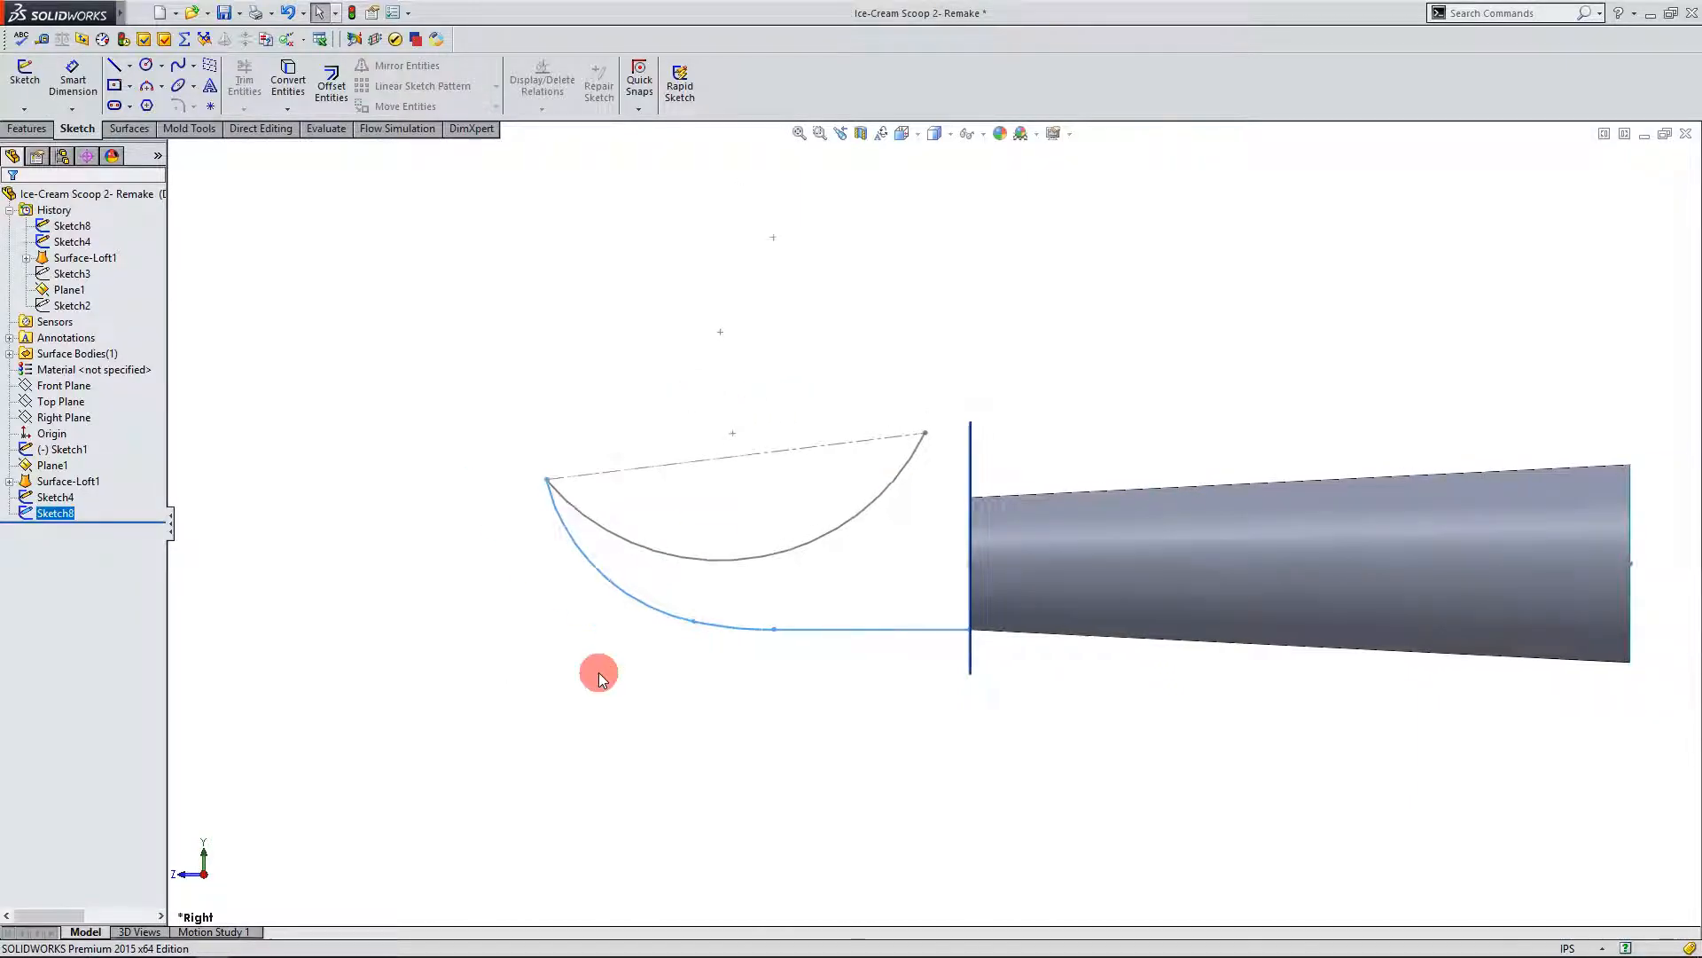
left_click(1204, 409)
Step: Create a reference plane through the profile arc's chord line and perpendicular to the Right Plane
middle_click_drag(1023, 422, 1071, 436)
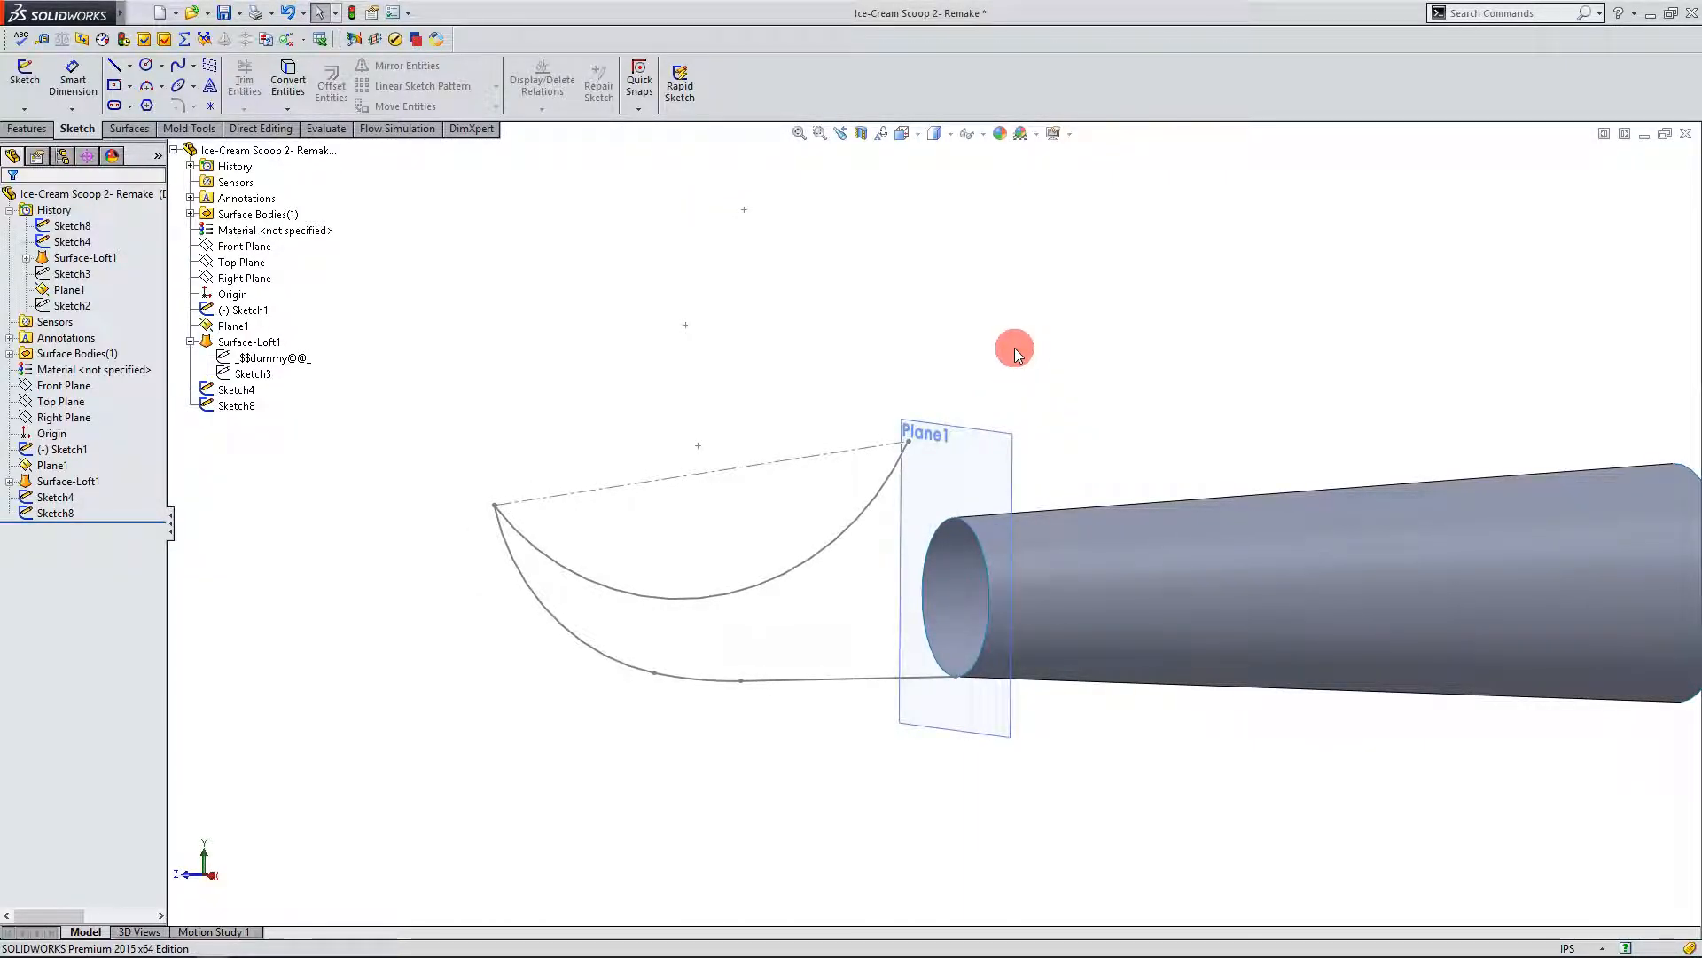
left_click(768, 461)
left_click(574, 433)
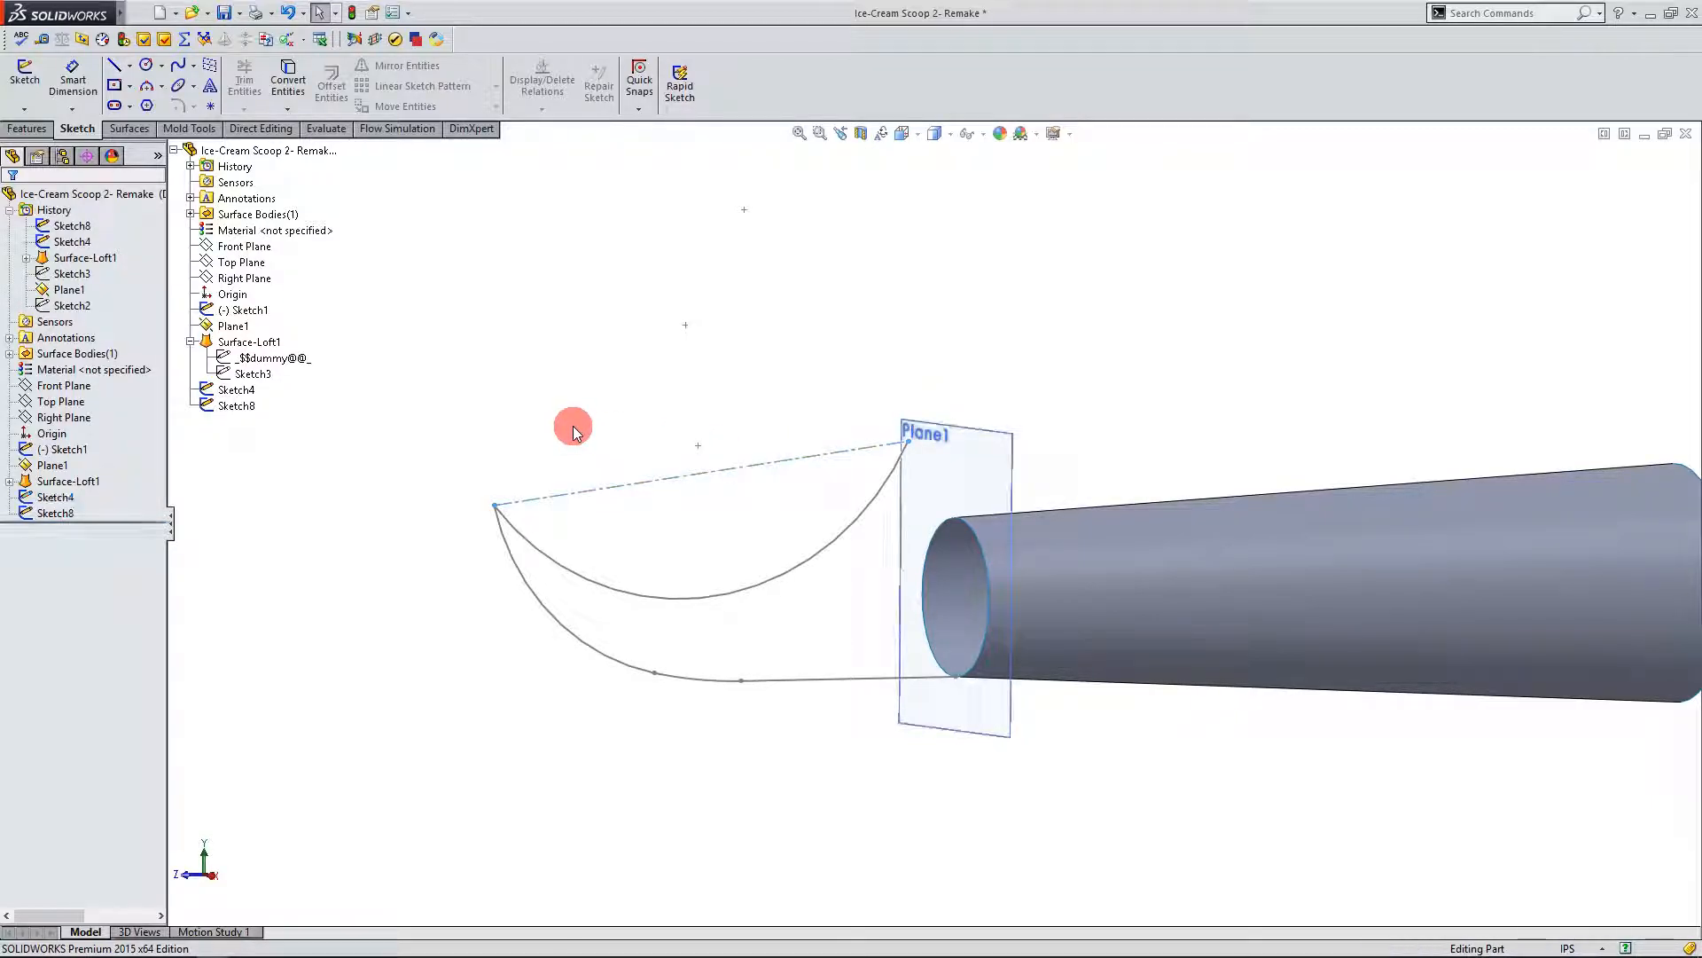
left_click(27, 129)
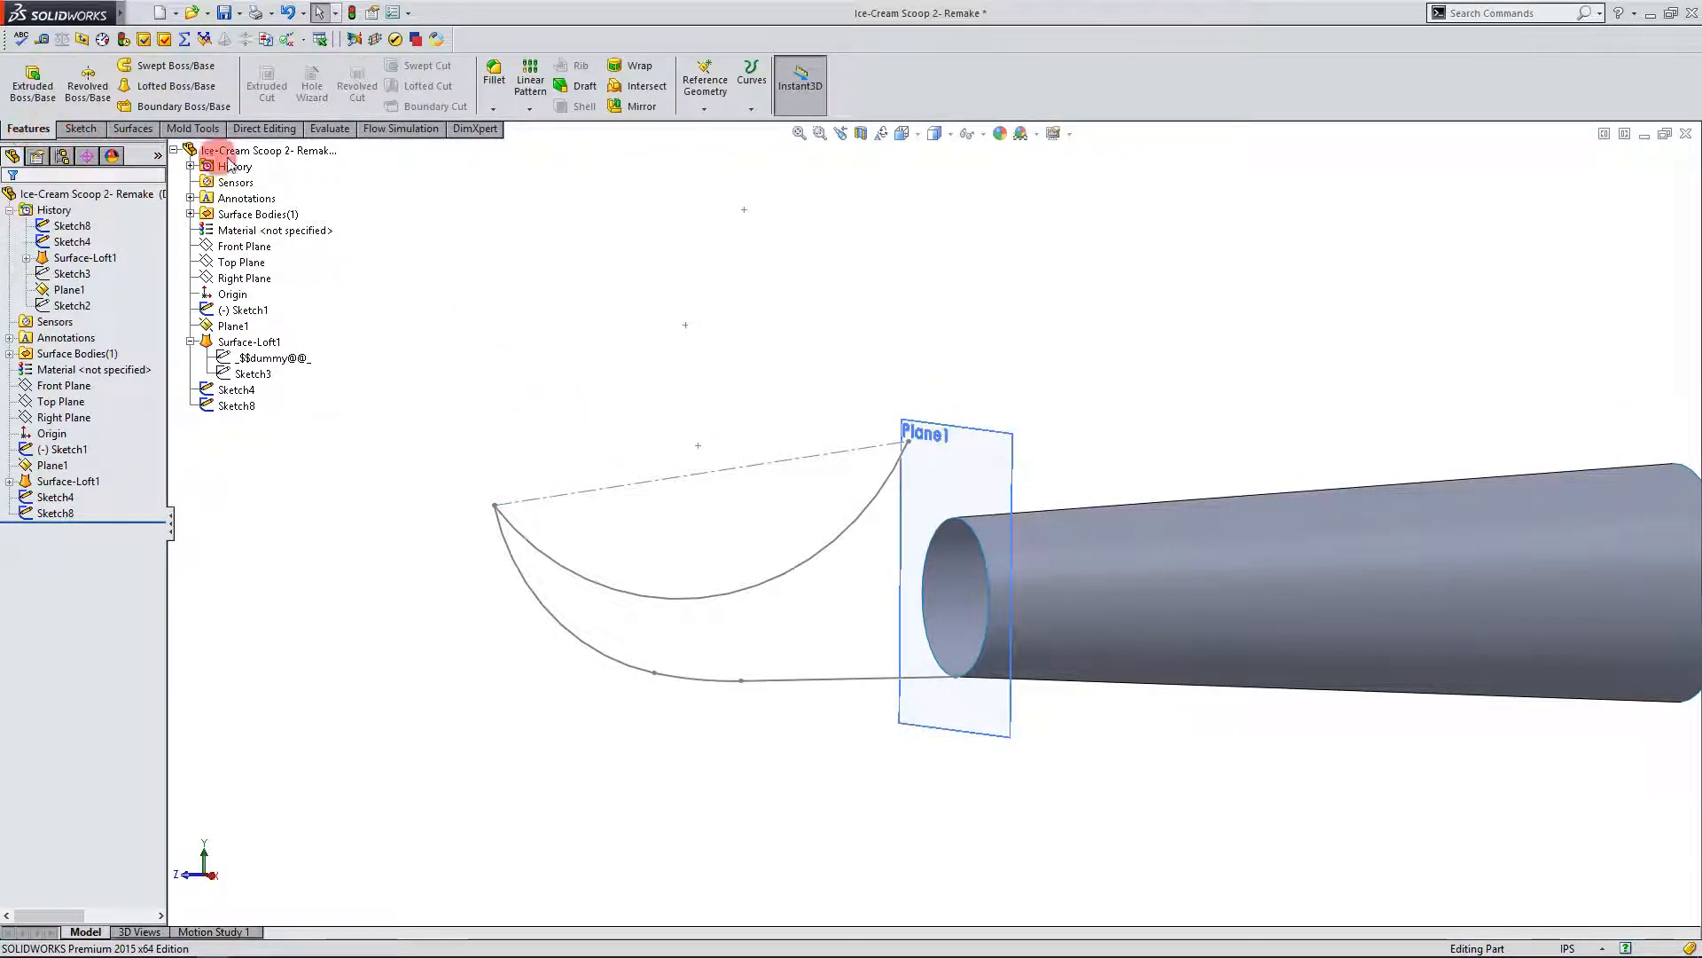
left_click(708, 89)
left_click(723, 126)
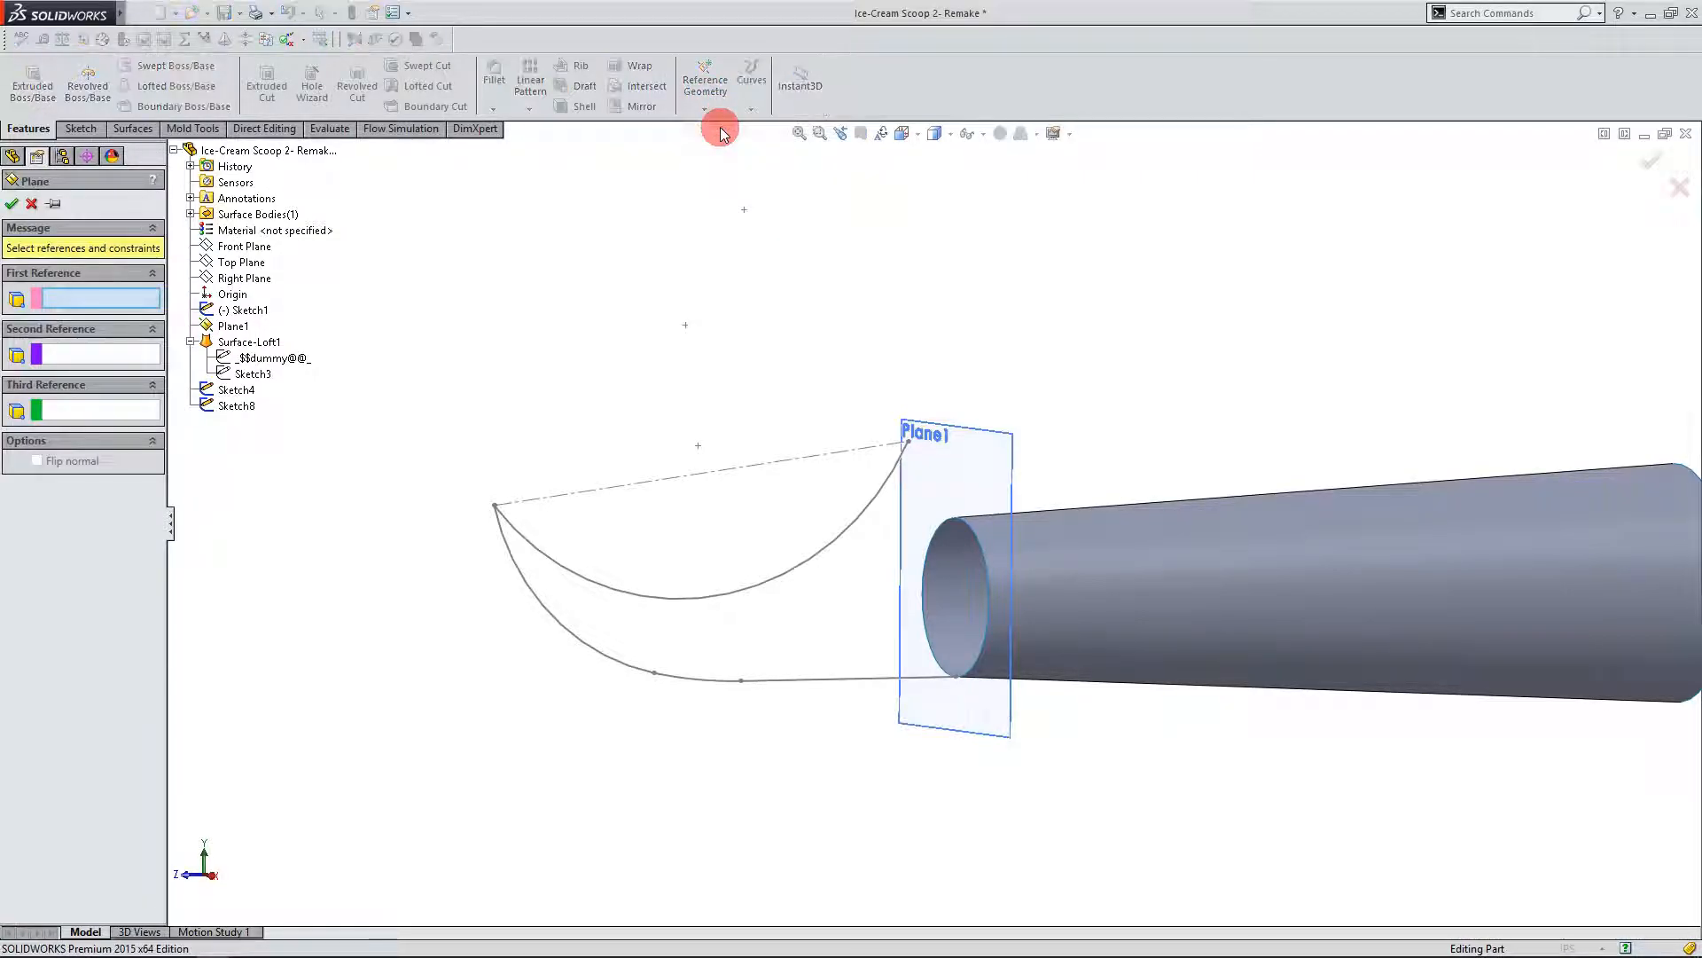
left_click(768, 466)
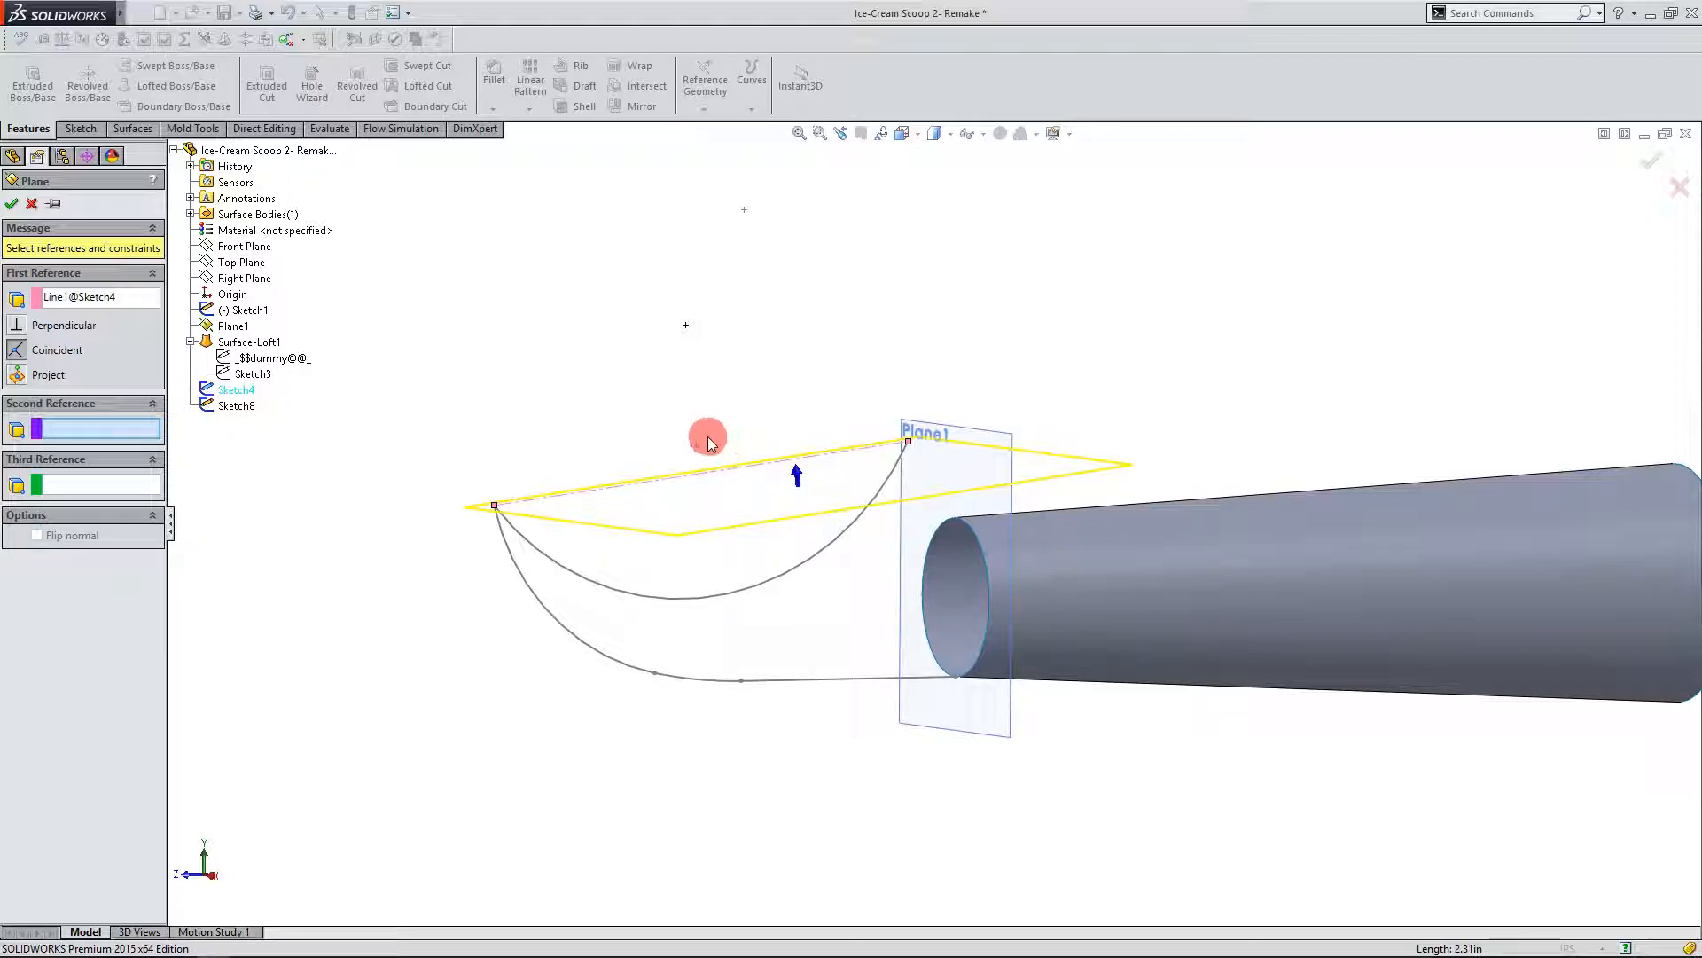
left_click(263, 282)
middle_click_drag(610, 323, 637, 358)
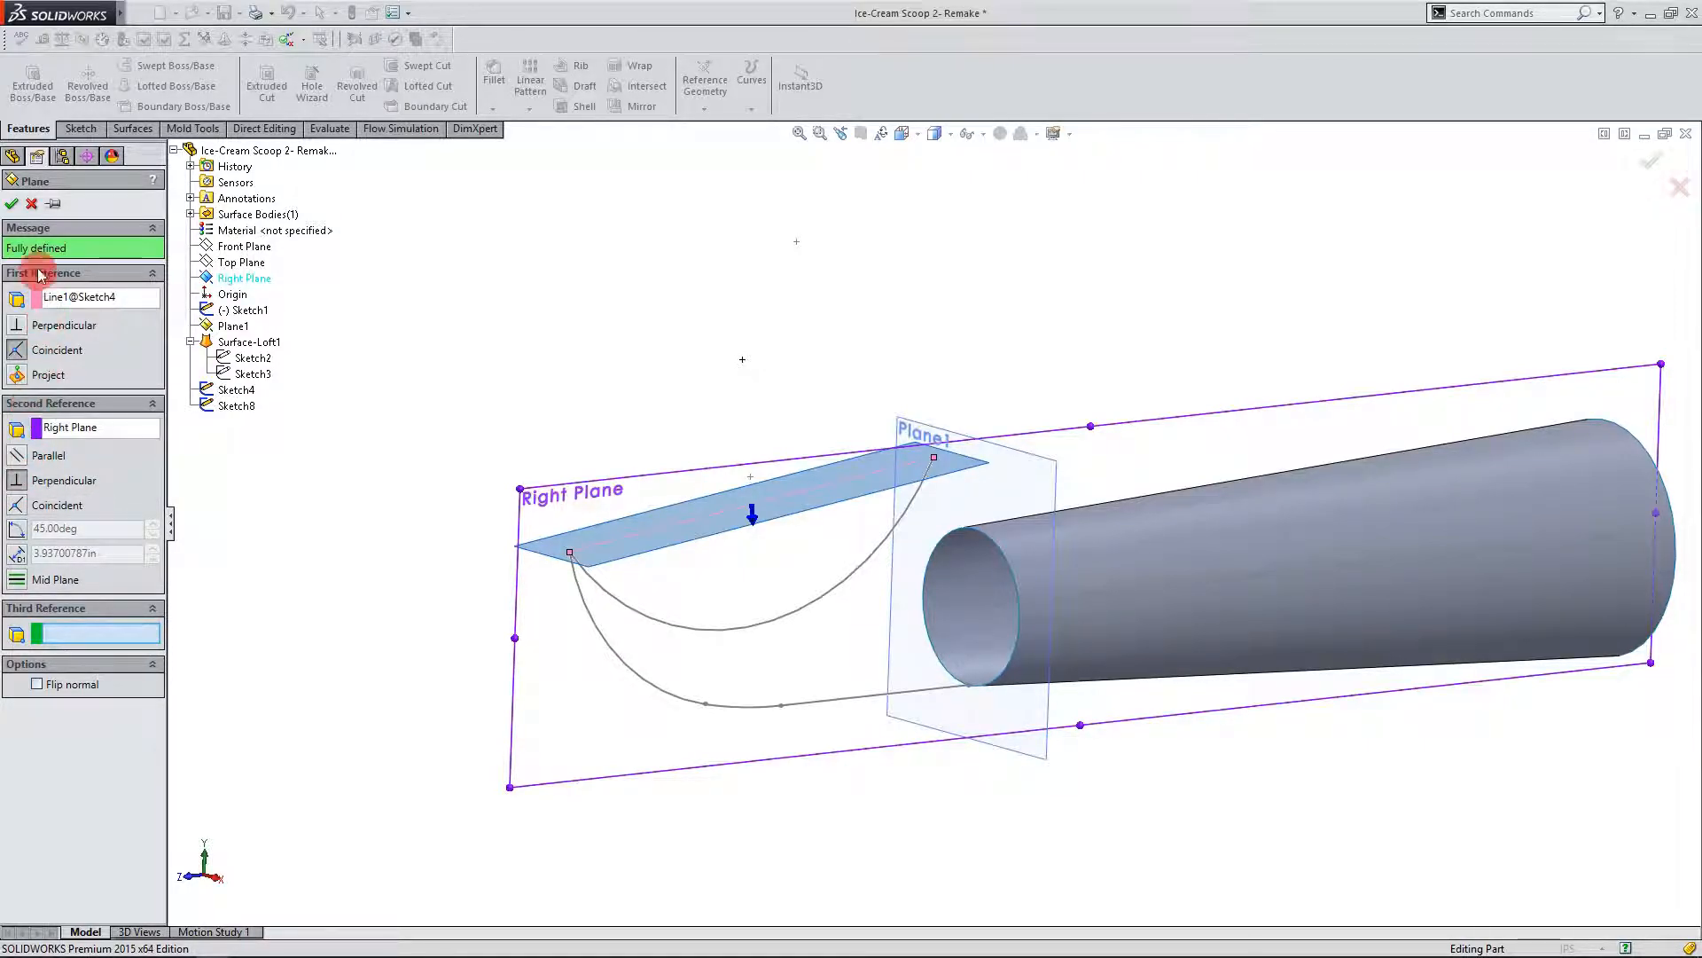
left_click(11, 204)
Step: Create a reference plane offset 0.76 in from the chord-line plane, with the offset flipped to the side away from the profile arcs
mouse_move(399, 532)
middle_mouse_down()
mouse_move(498, 570)
mouse_move(402, 574)
mouse_move(429, 635)
mouse_move(431, 596)
middle_mouse_up()
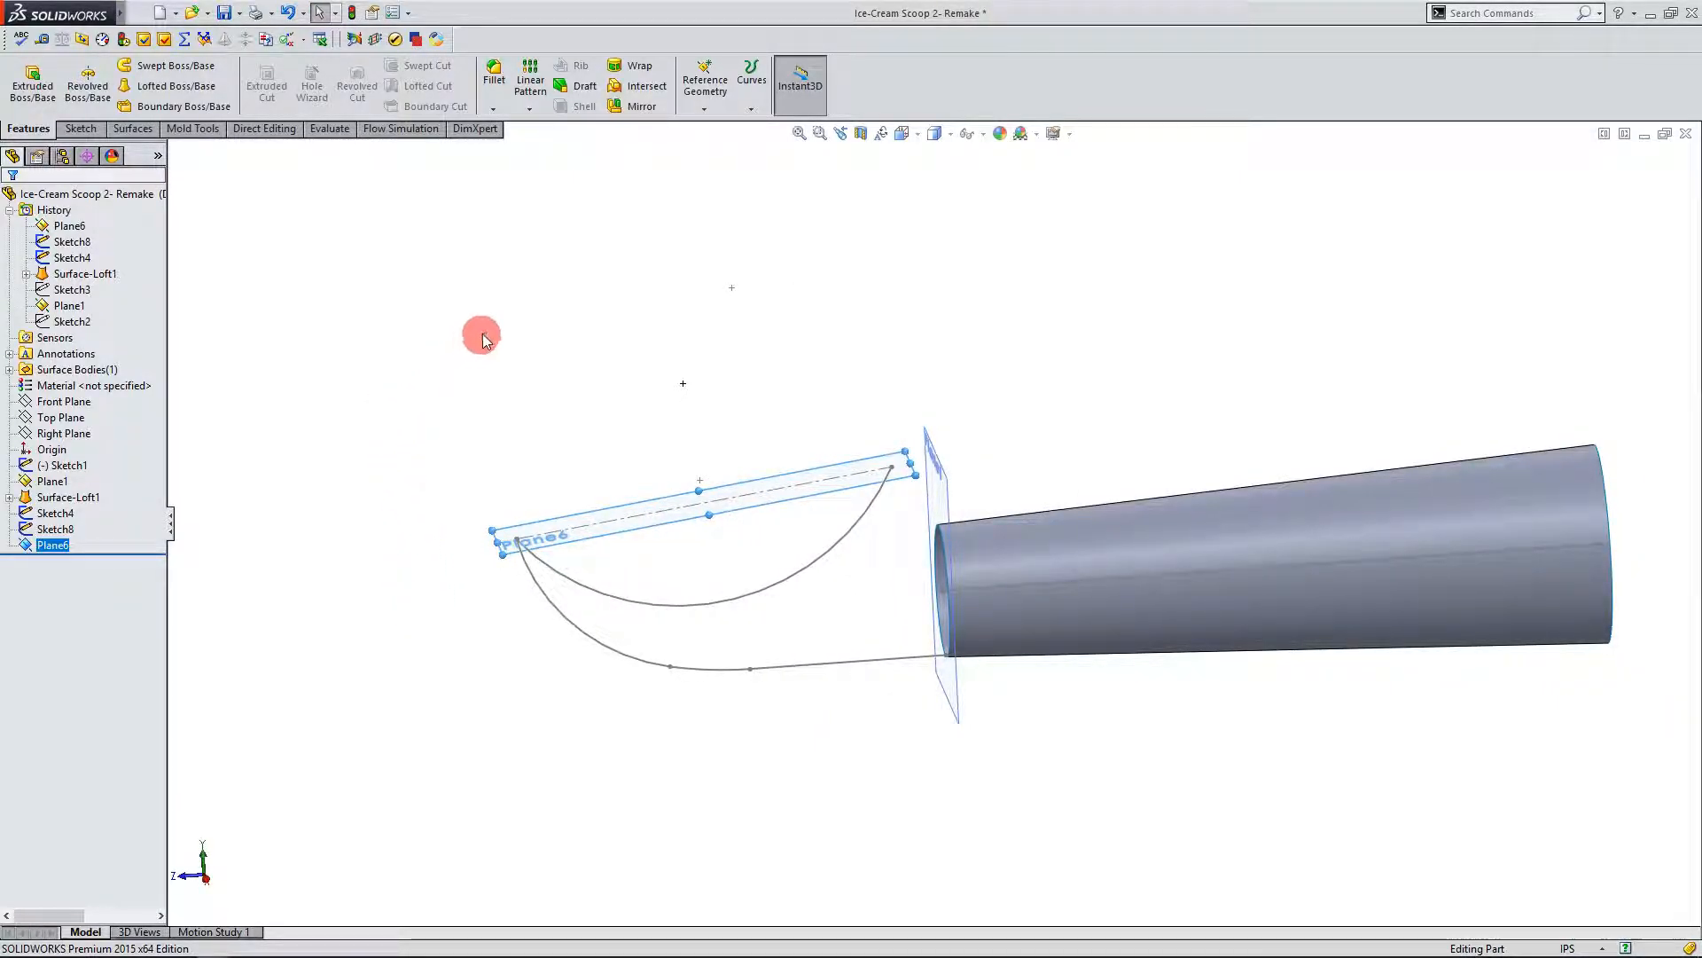
left_click(713, 106)
left_click(716, 124)
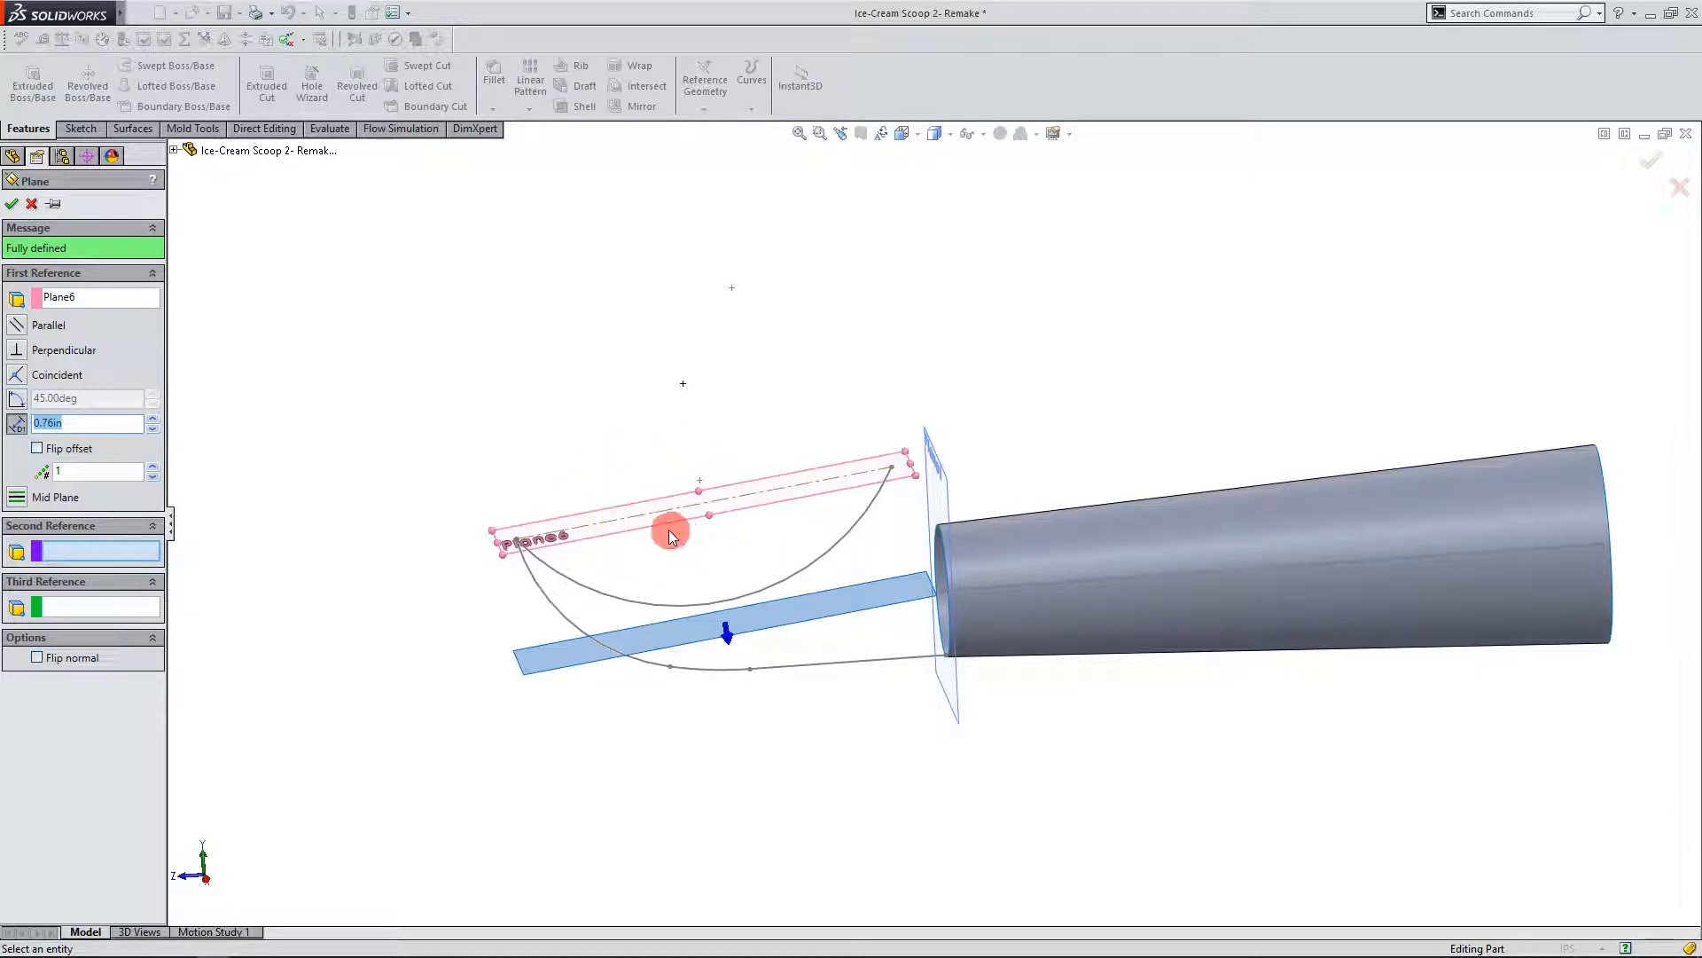
left_click(55, 298)
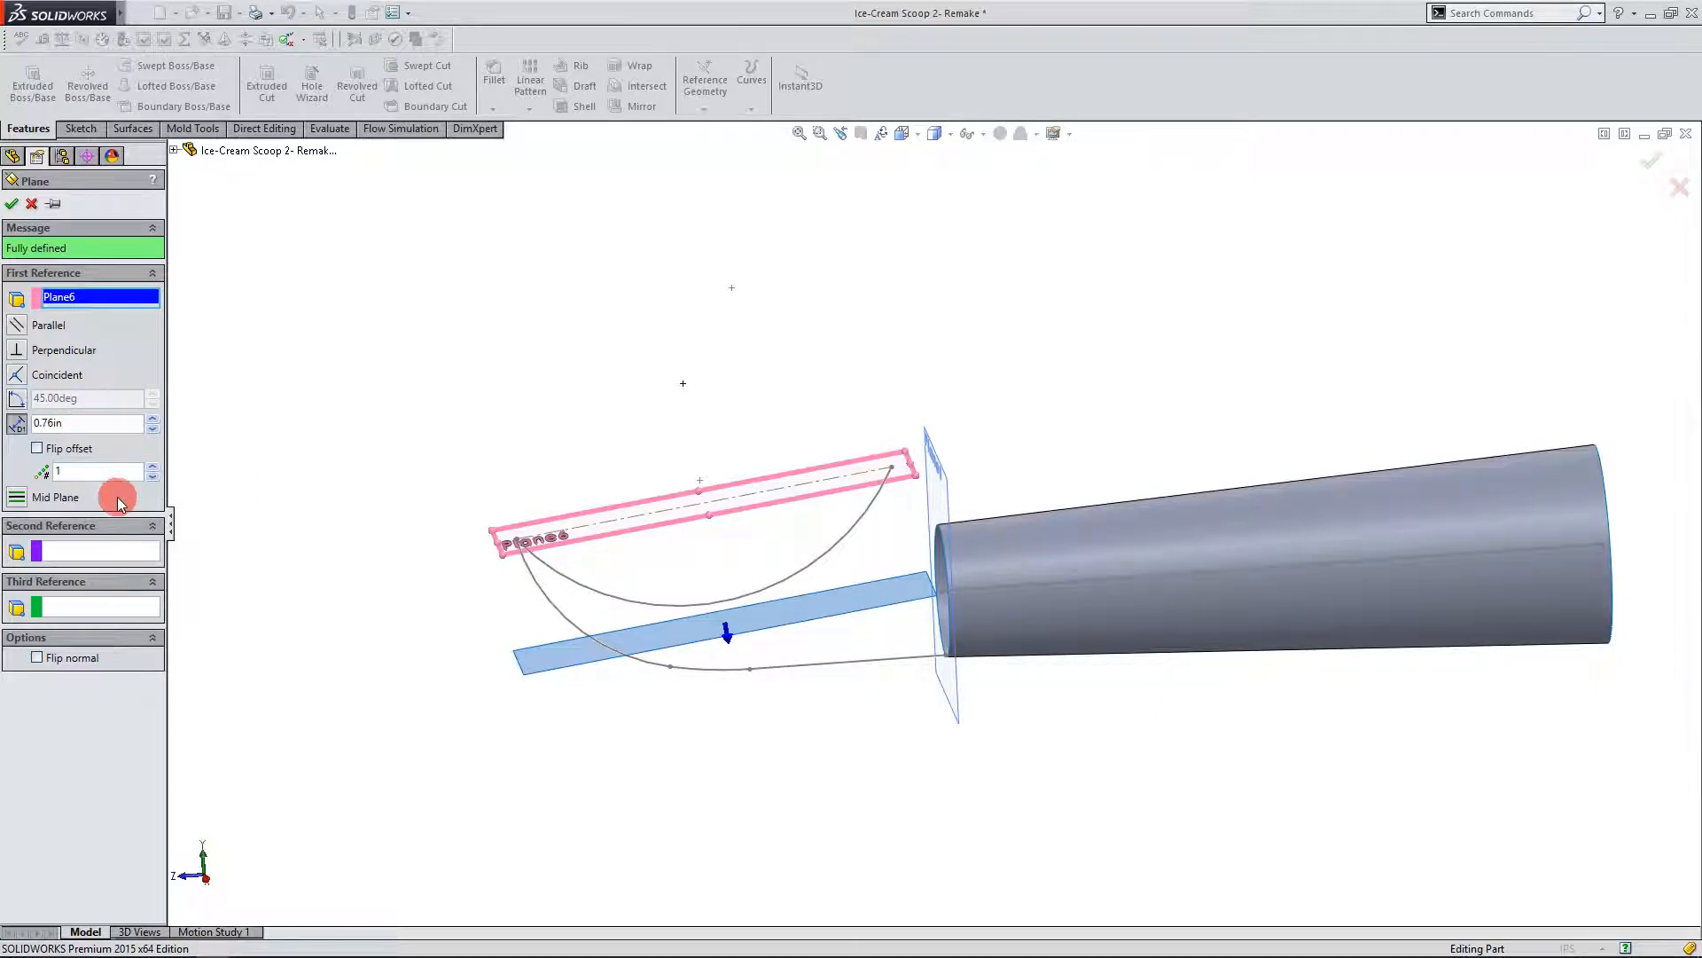
left_click(37, 448)
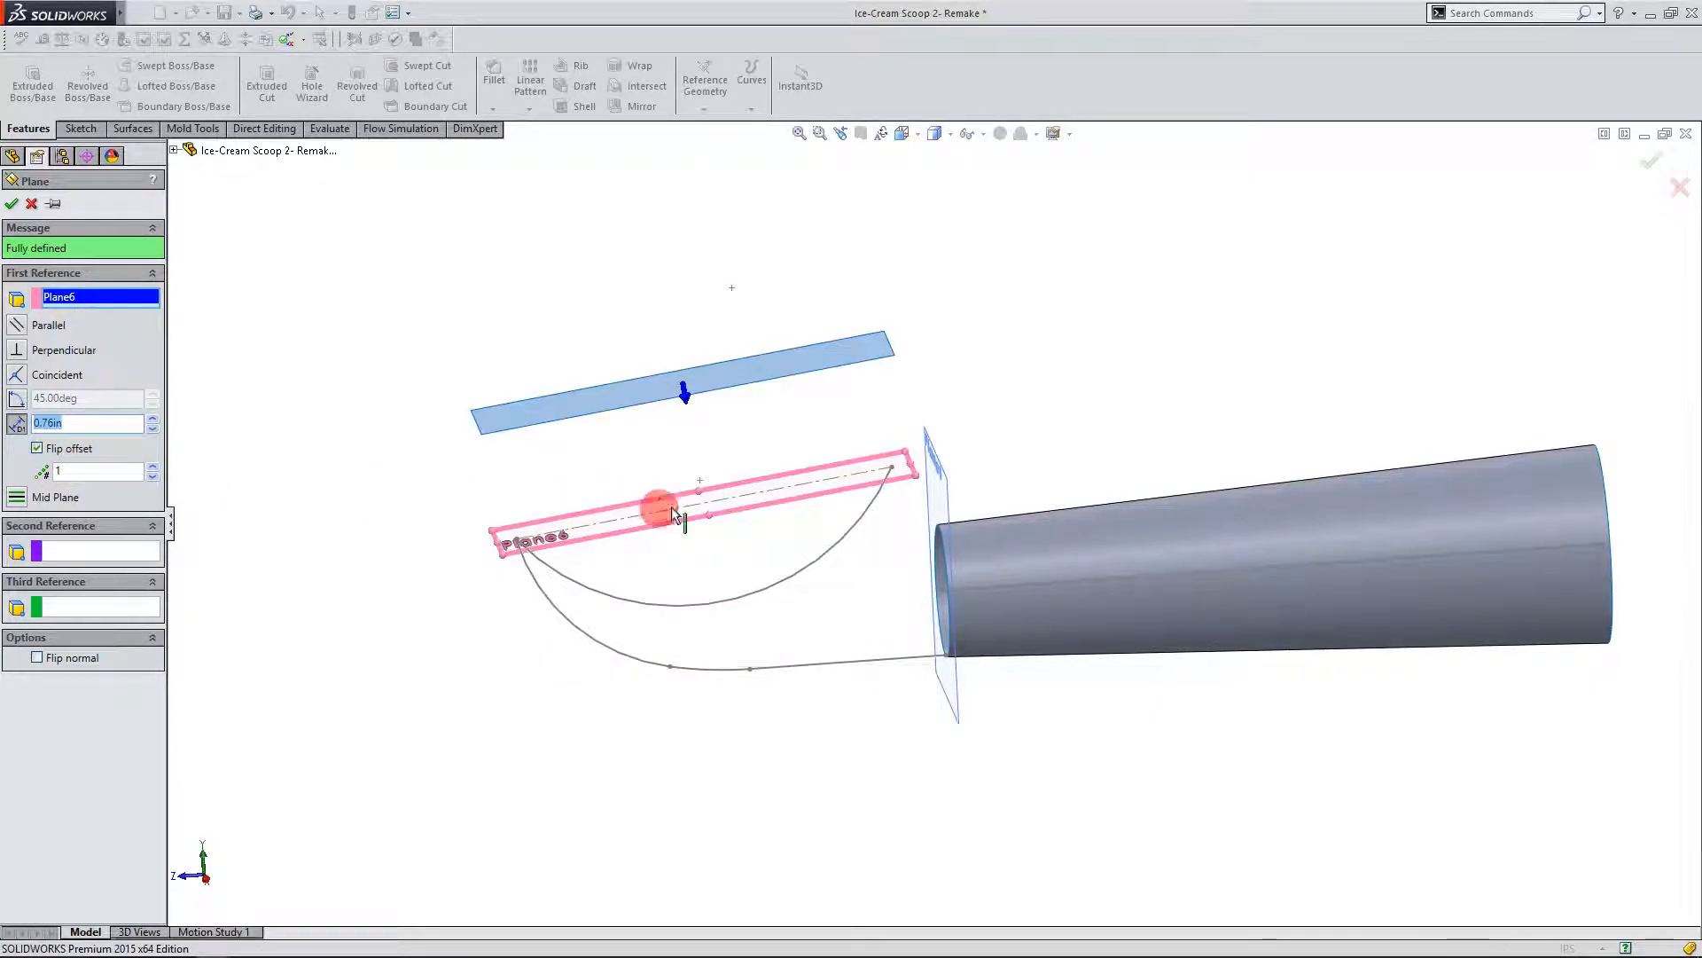
scroll(748, 435, "down", 1)
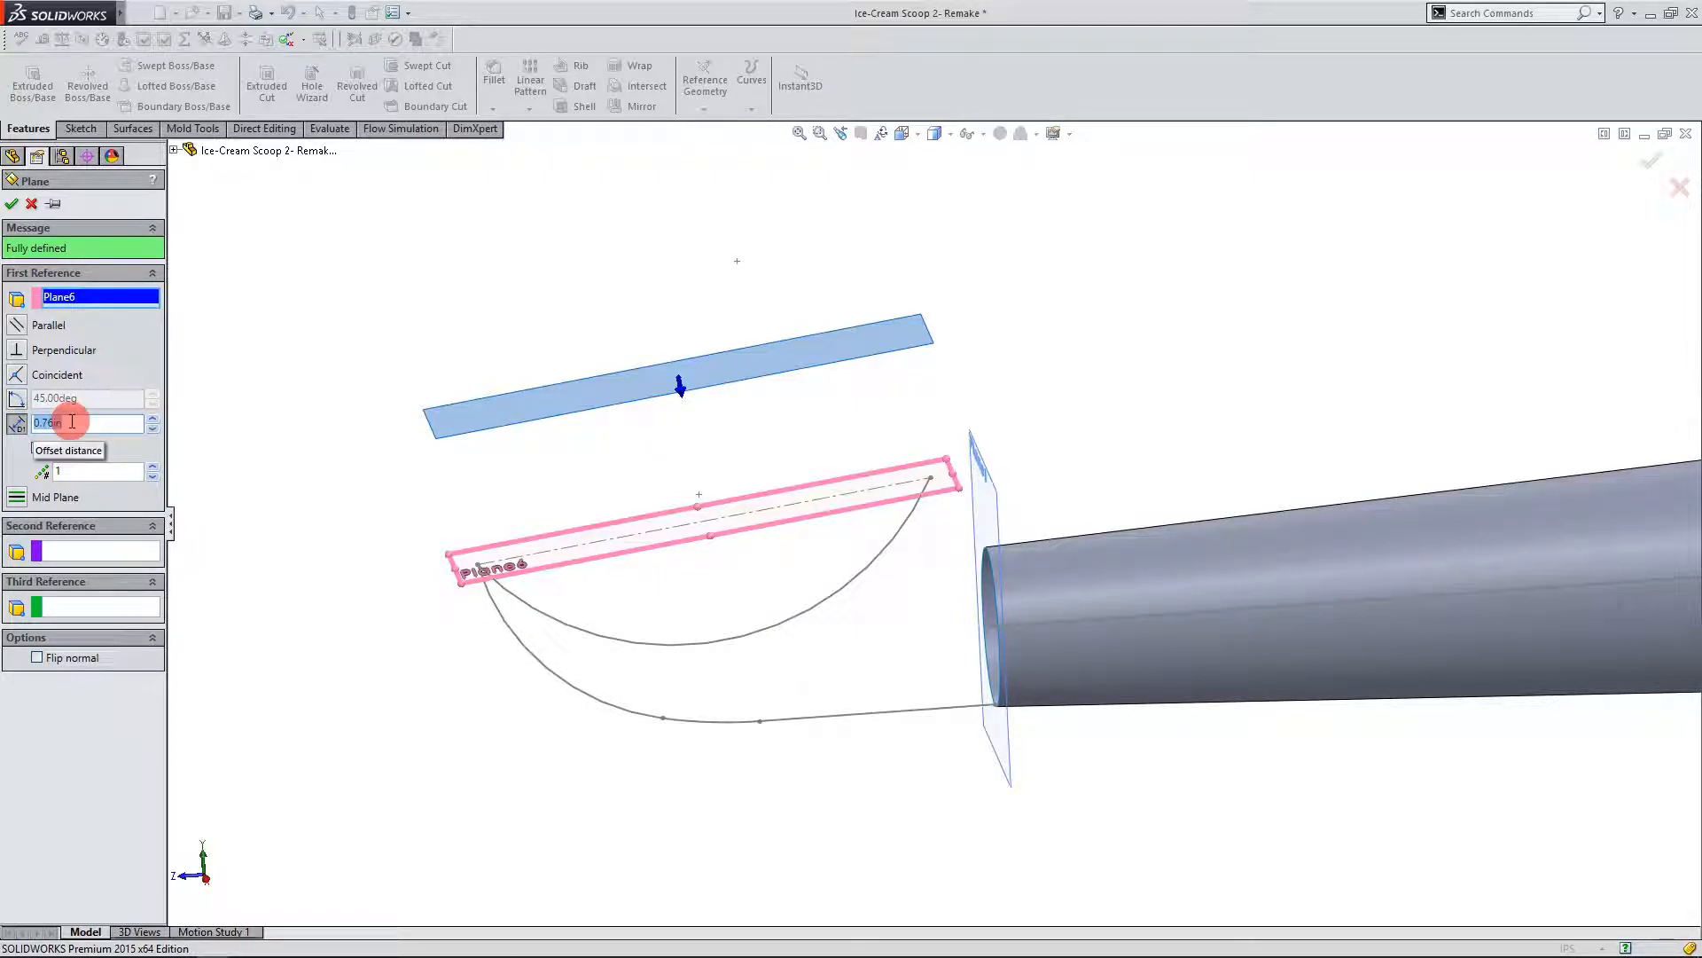
left_click(12, 203)
Step: Start a sketch on the upper offset plane and convert the profile arc's chord line into it
middle_click_drag(429, 486, 778, 338)
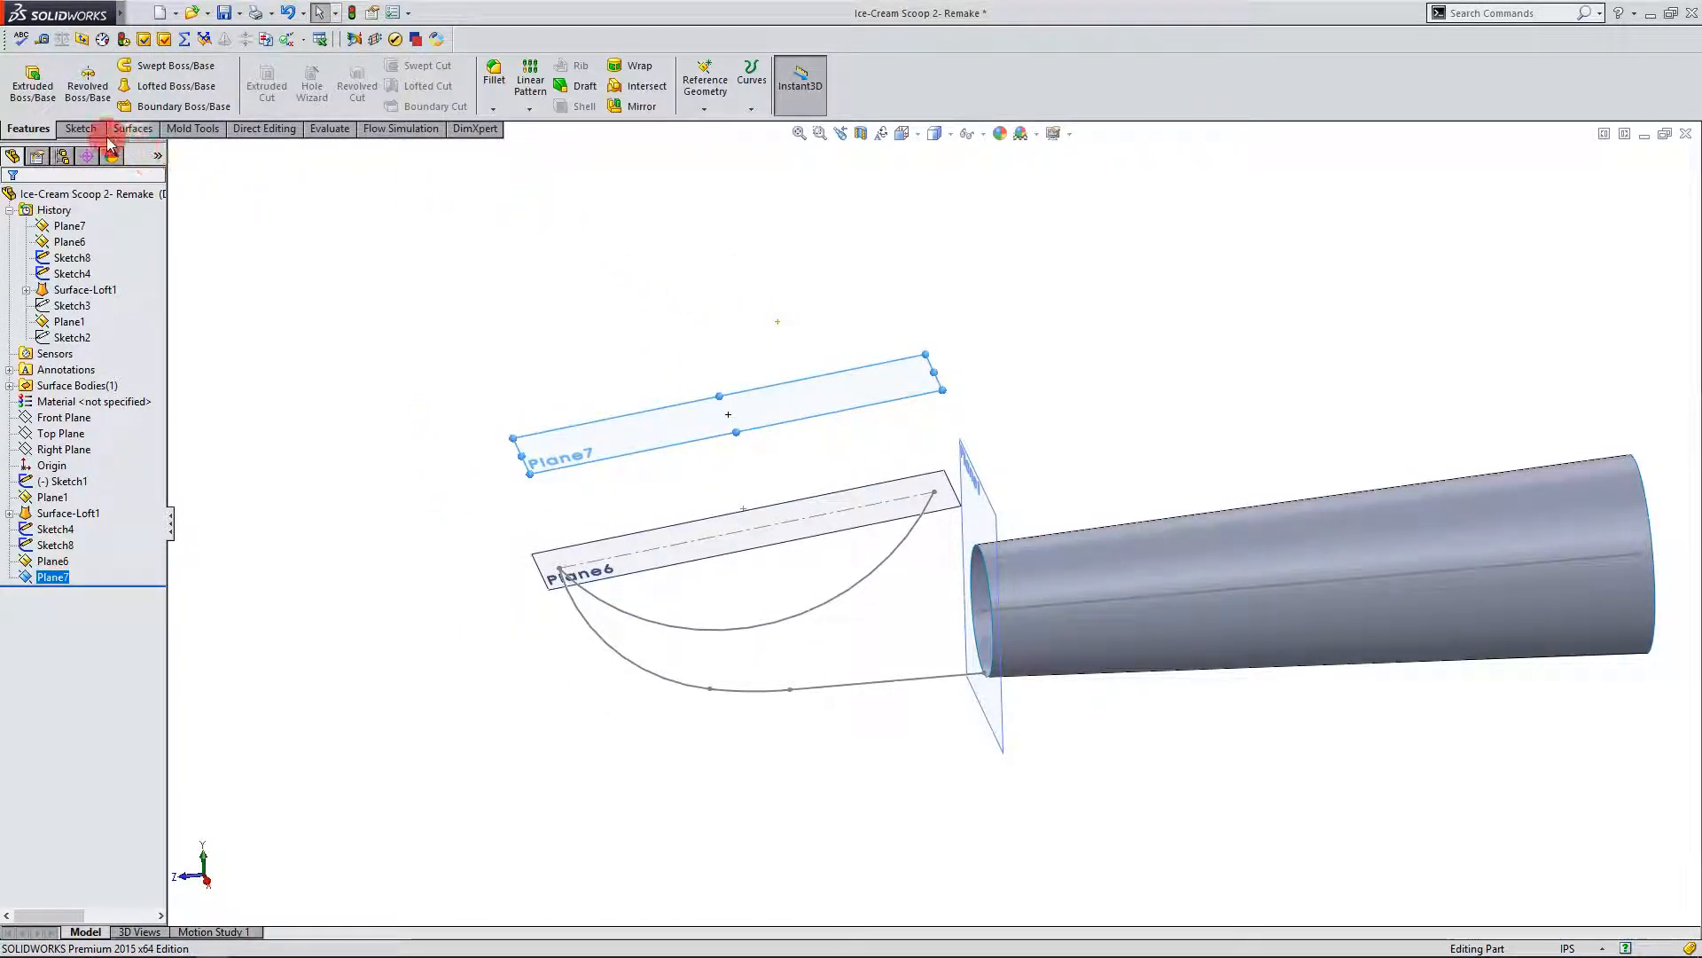
left_click(688, 548)
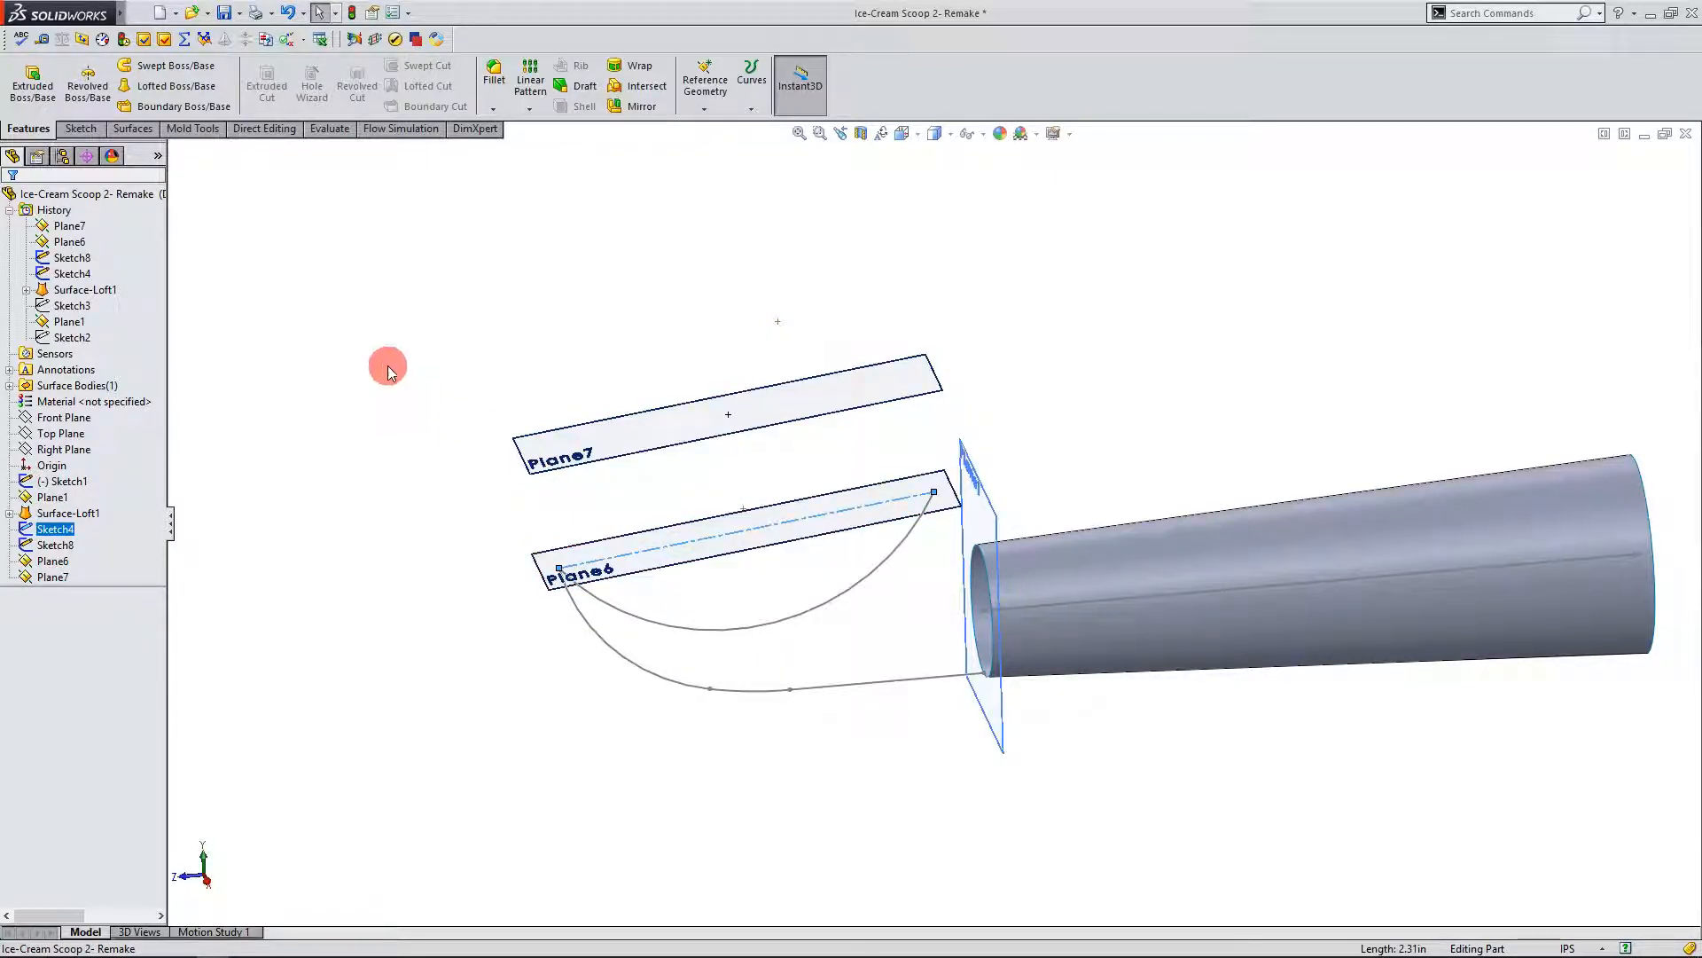
left_click(718, 441)
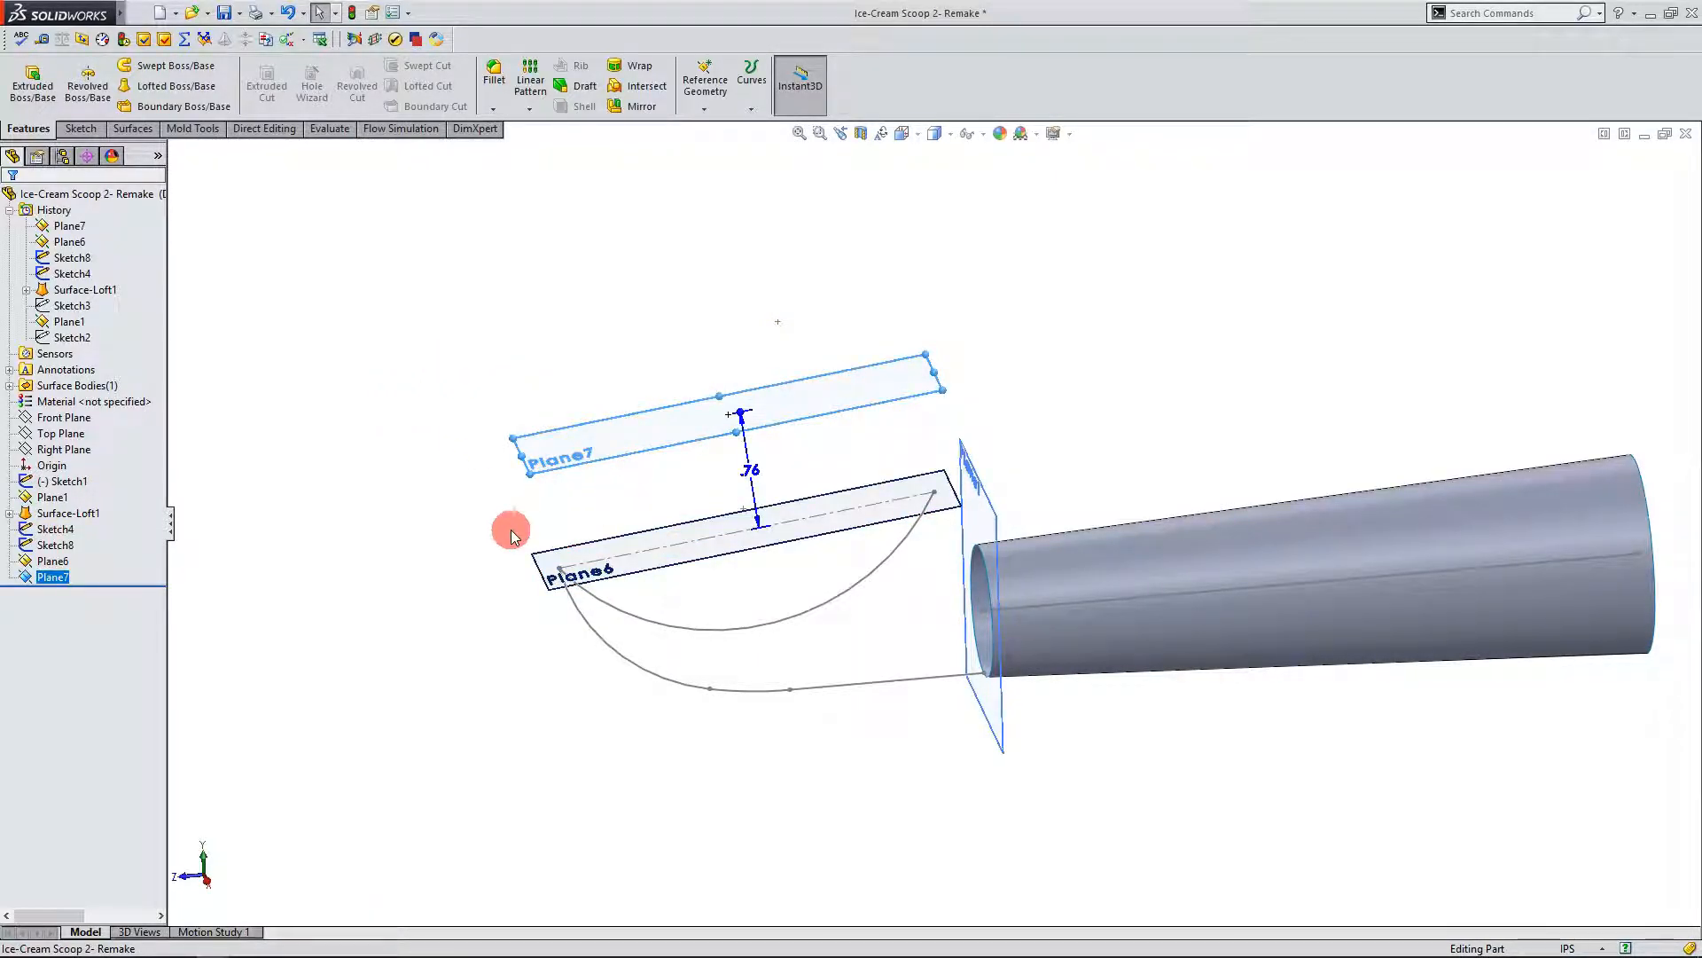
left_click(511, 529)
left_click(646, 449)
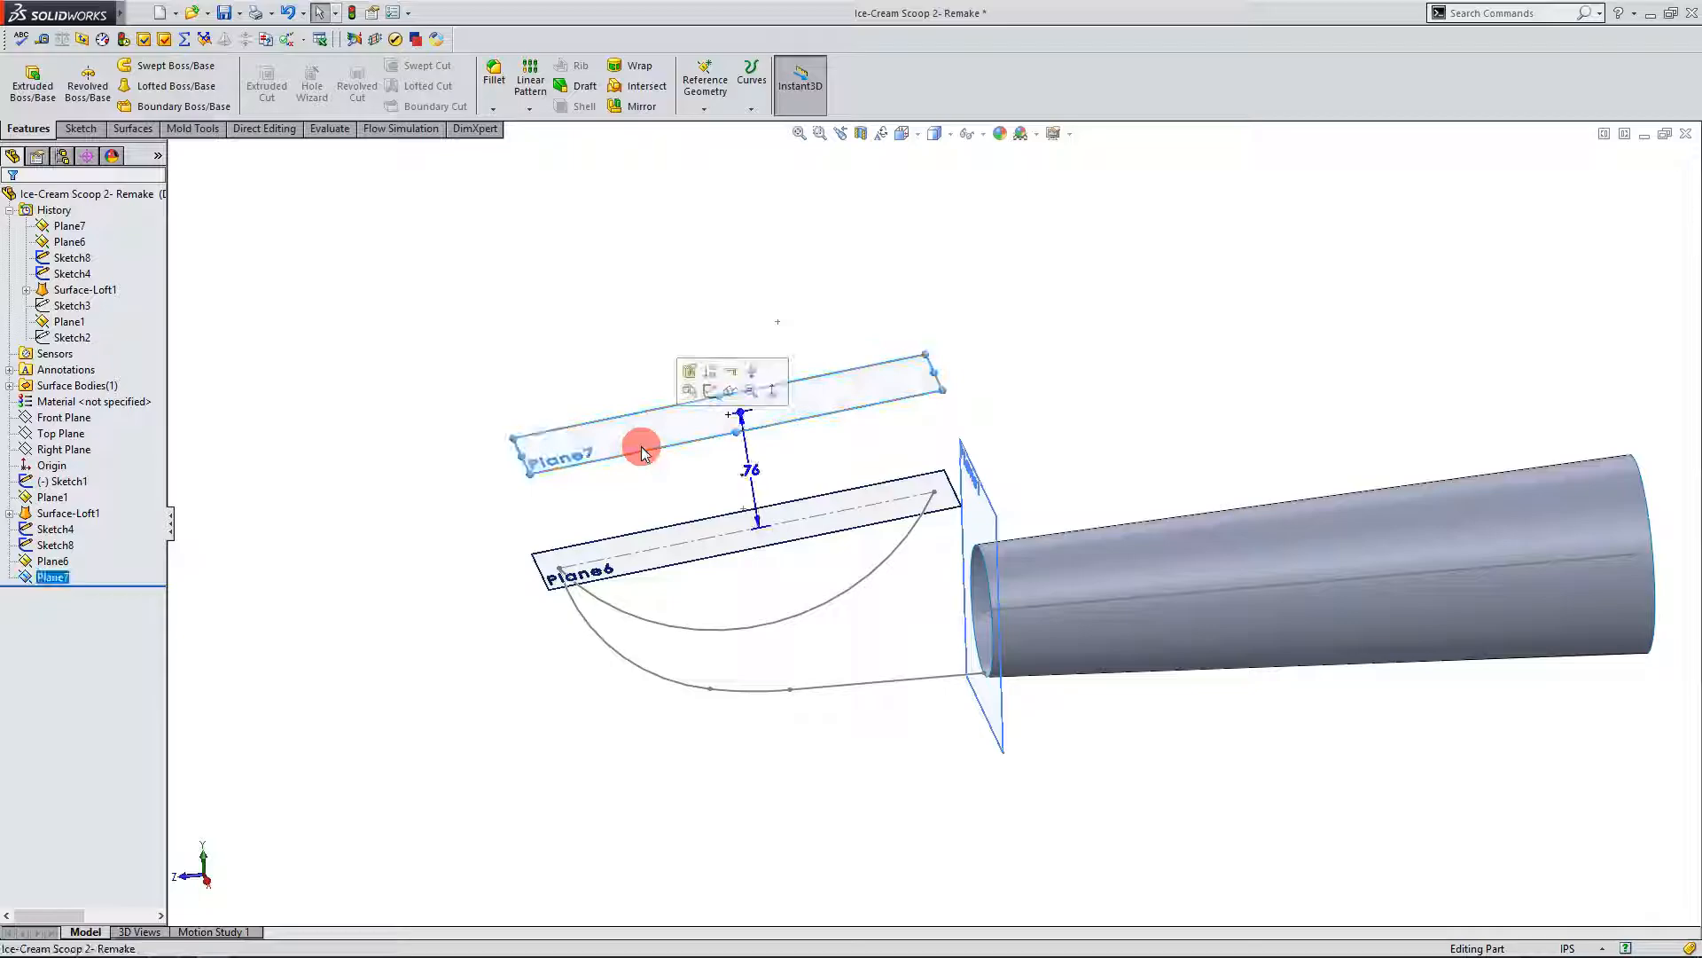
left_click(710, 390)
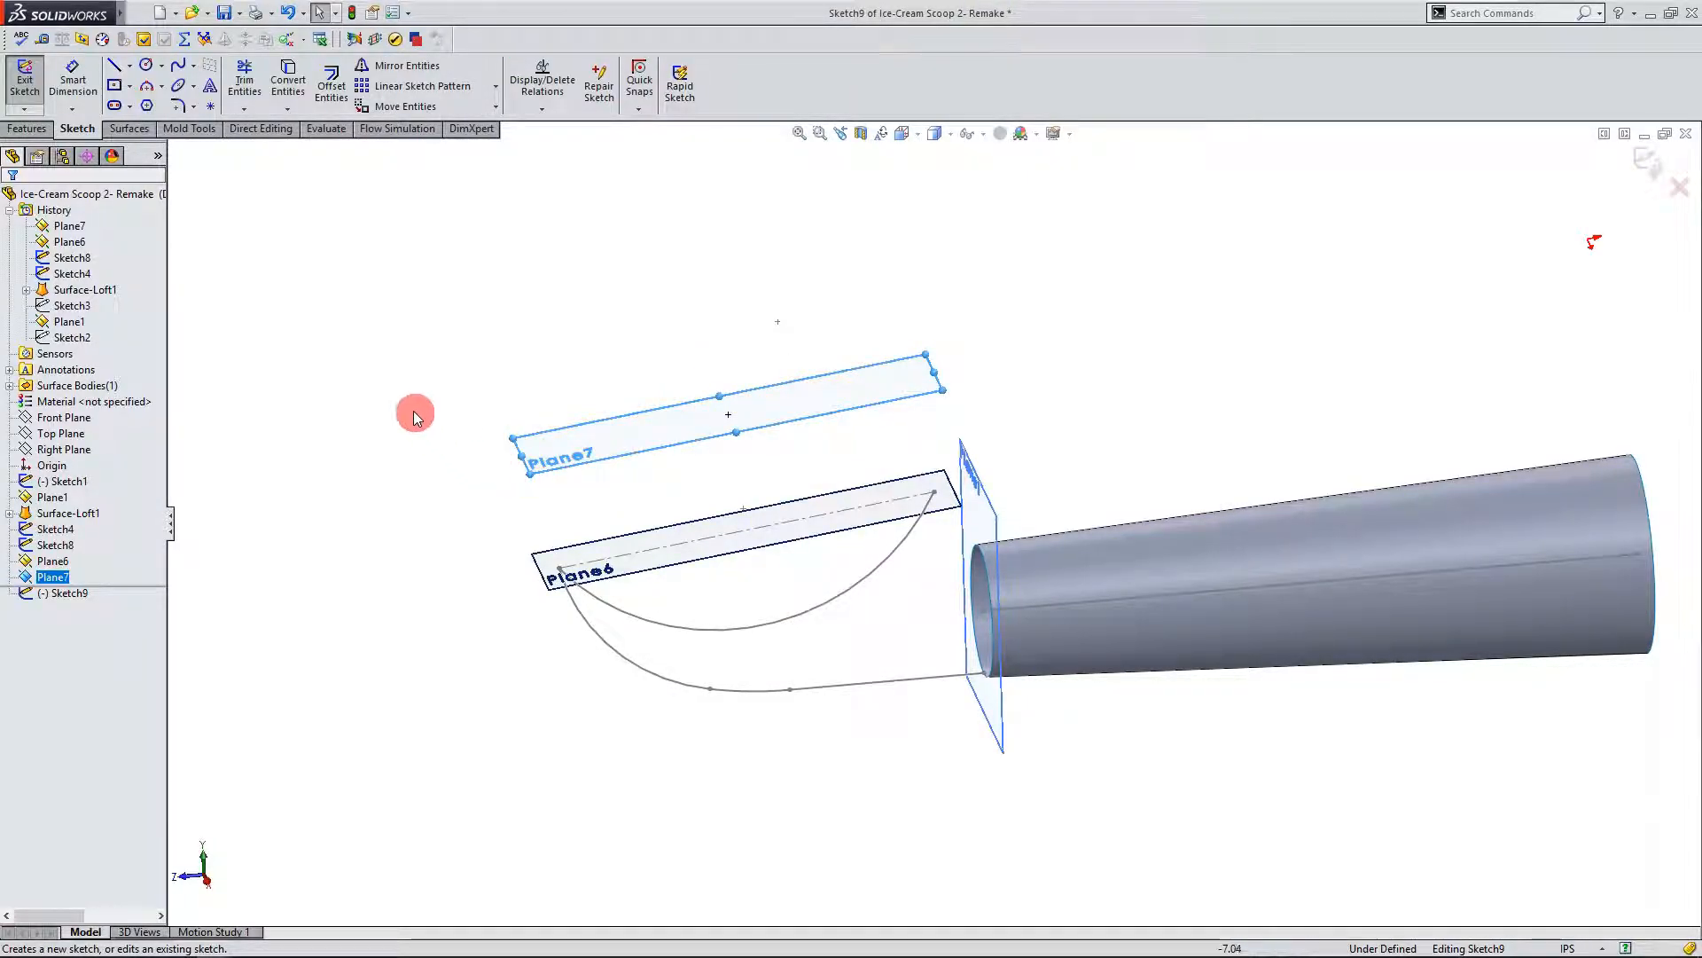
left_click(419, 216)
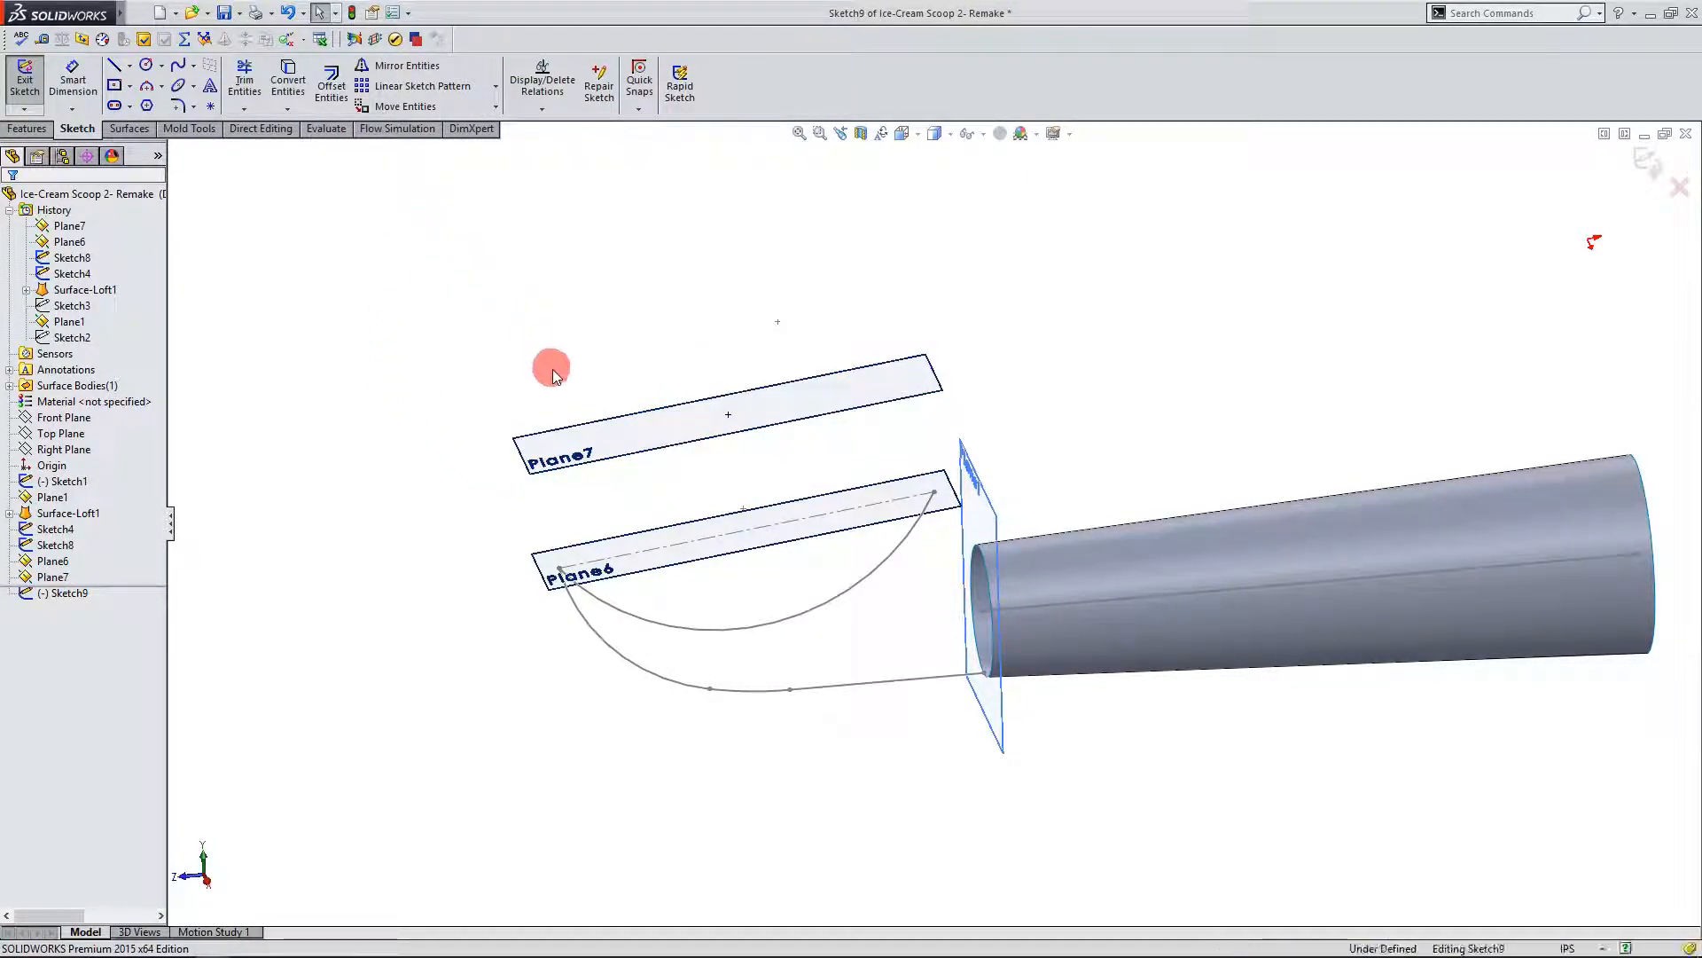
left_click(654, 550)
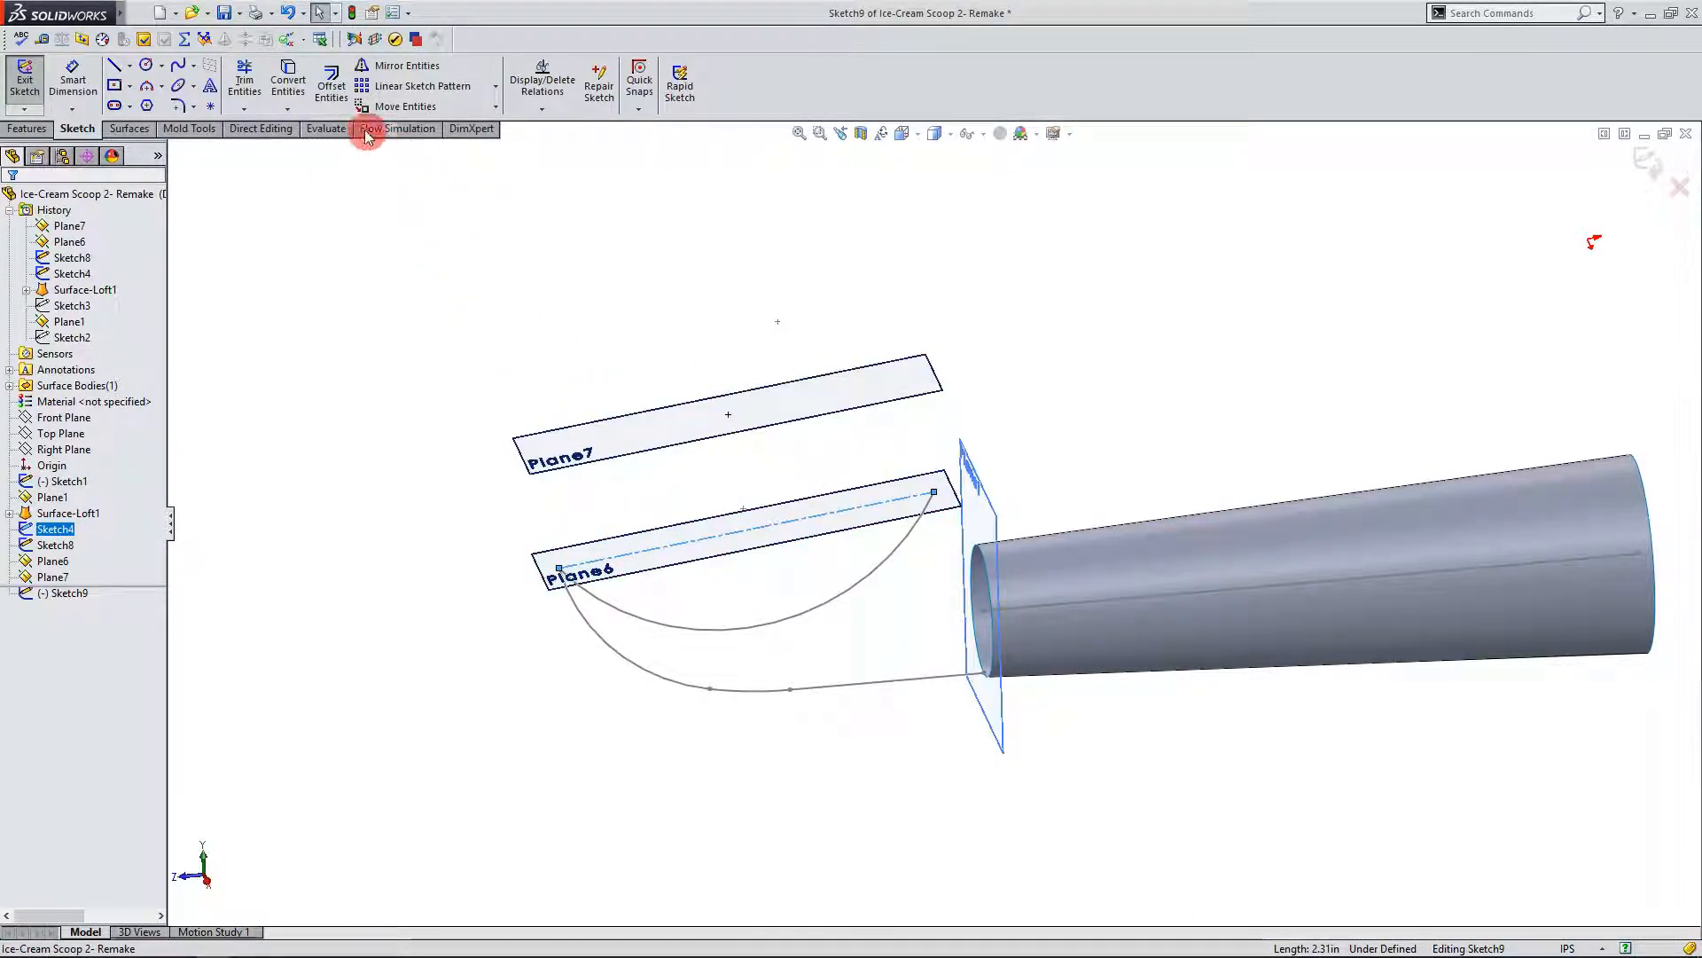
left_click(288, 78)
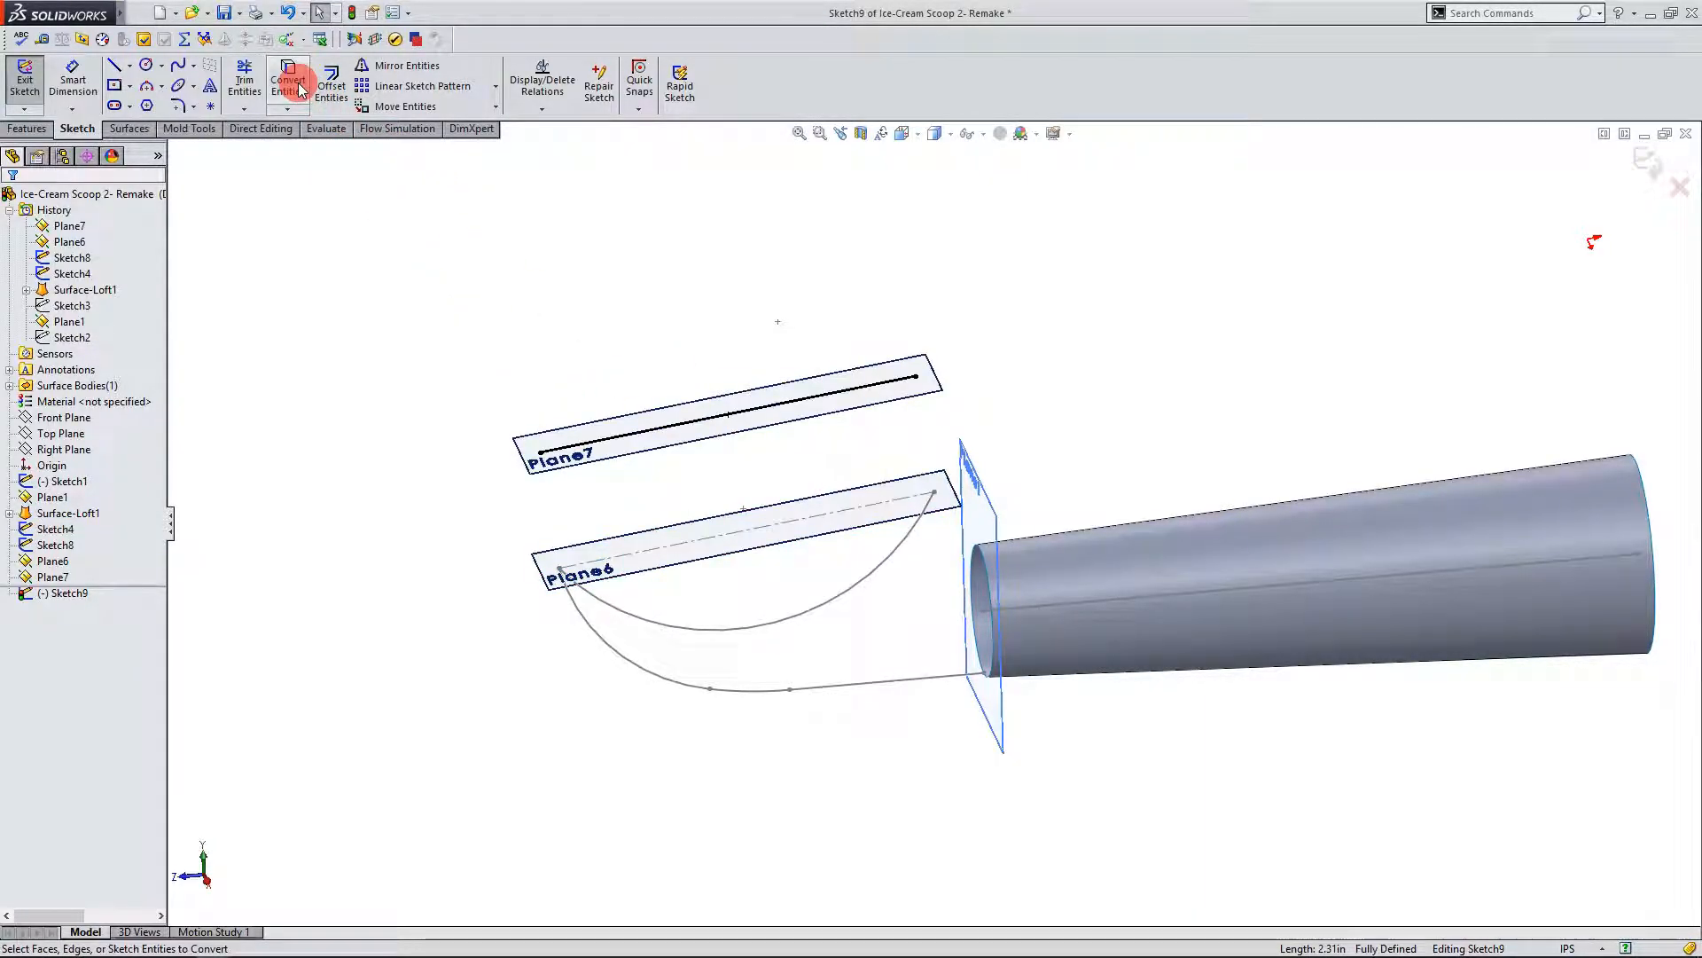
Step: Make the converted line on the offset plane a construction line
left_click(670, 432)
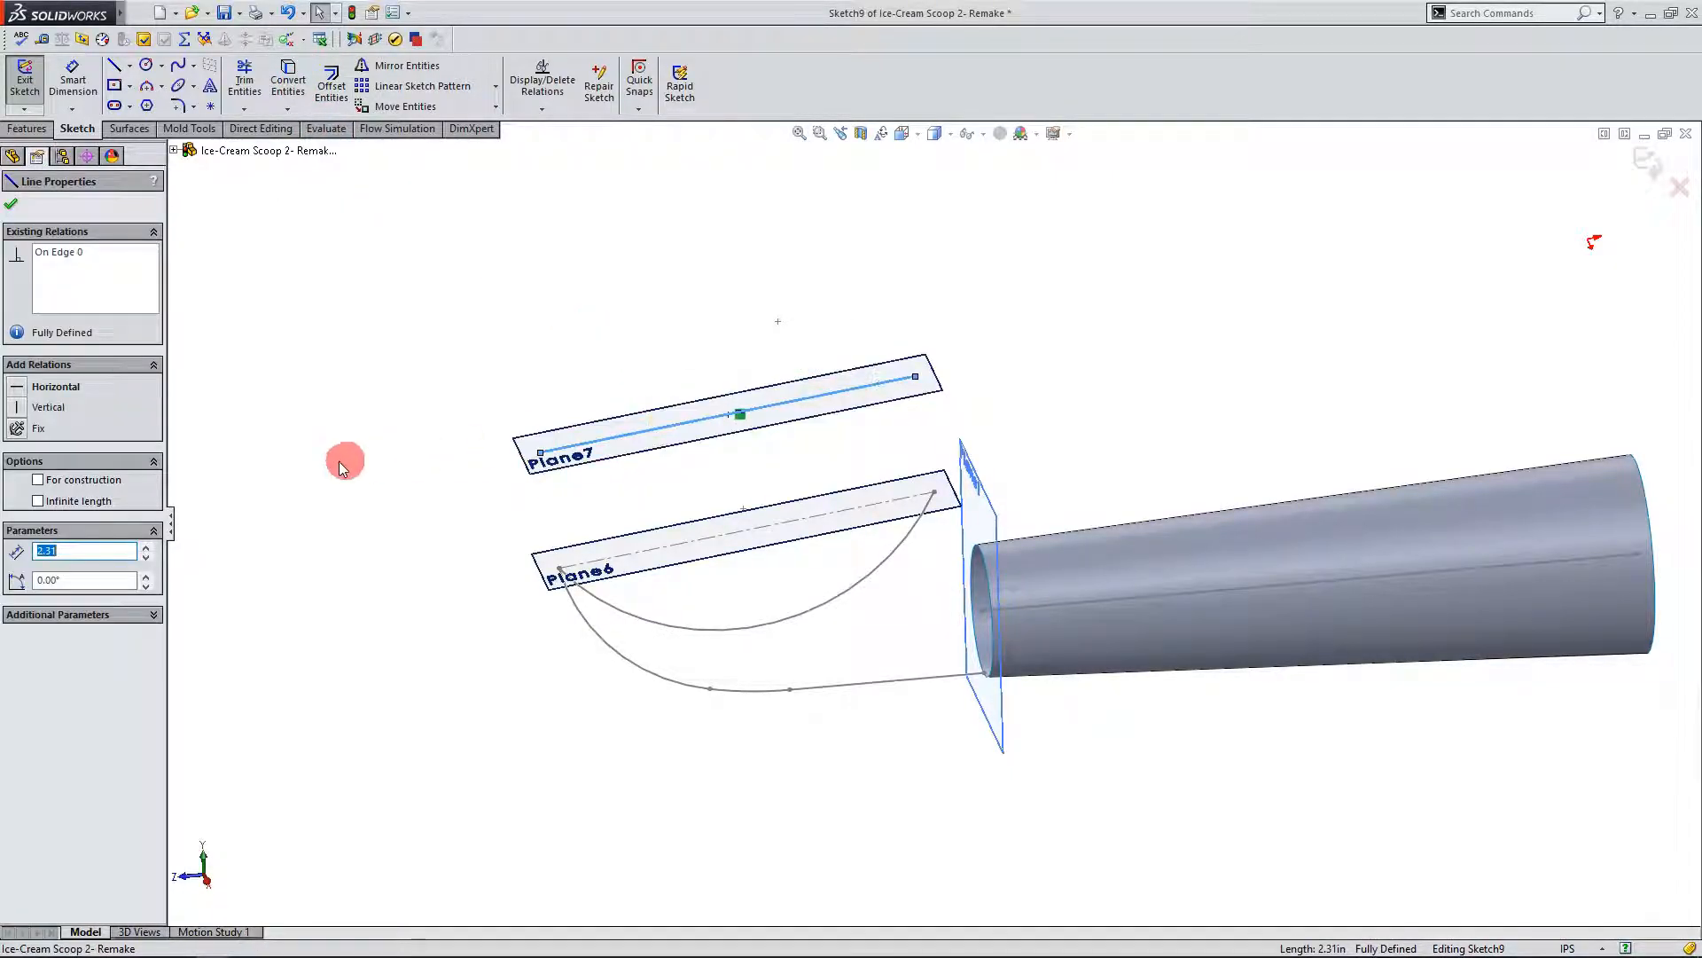
left_click(79, 480)
left_click(465, 402)
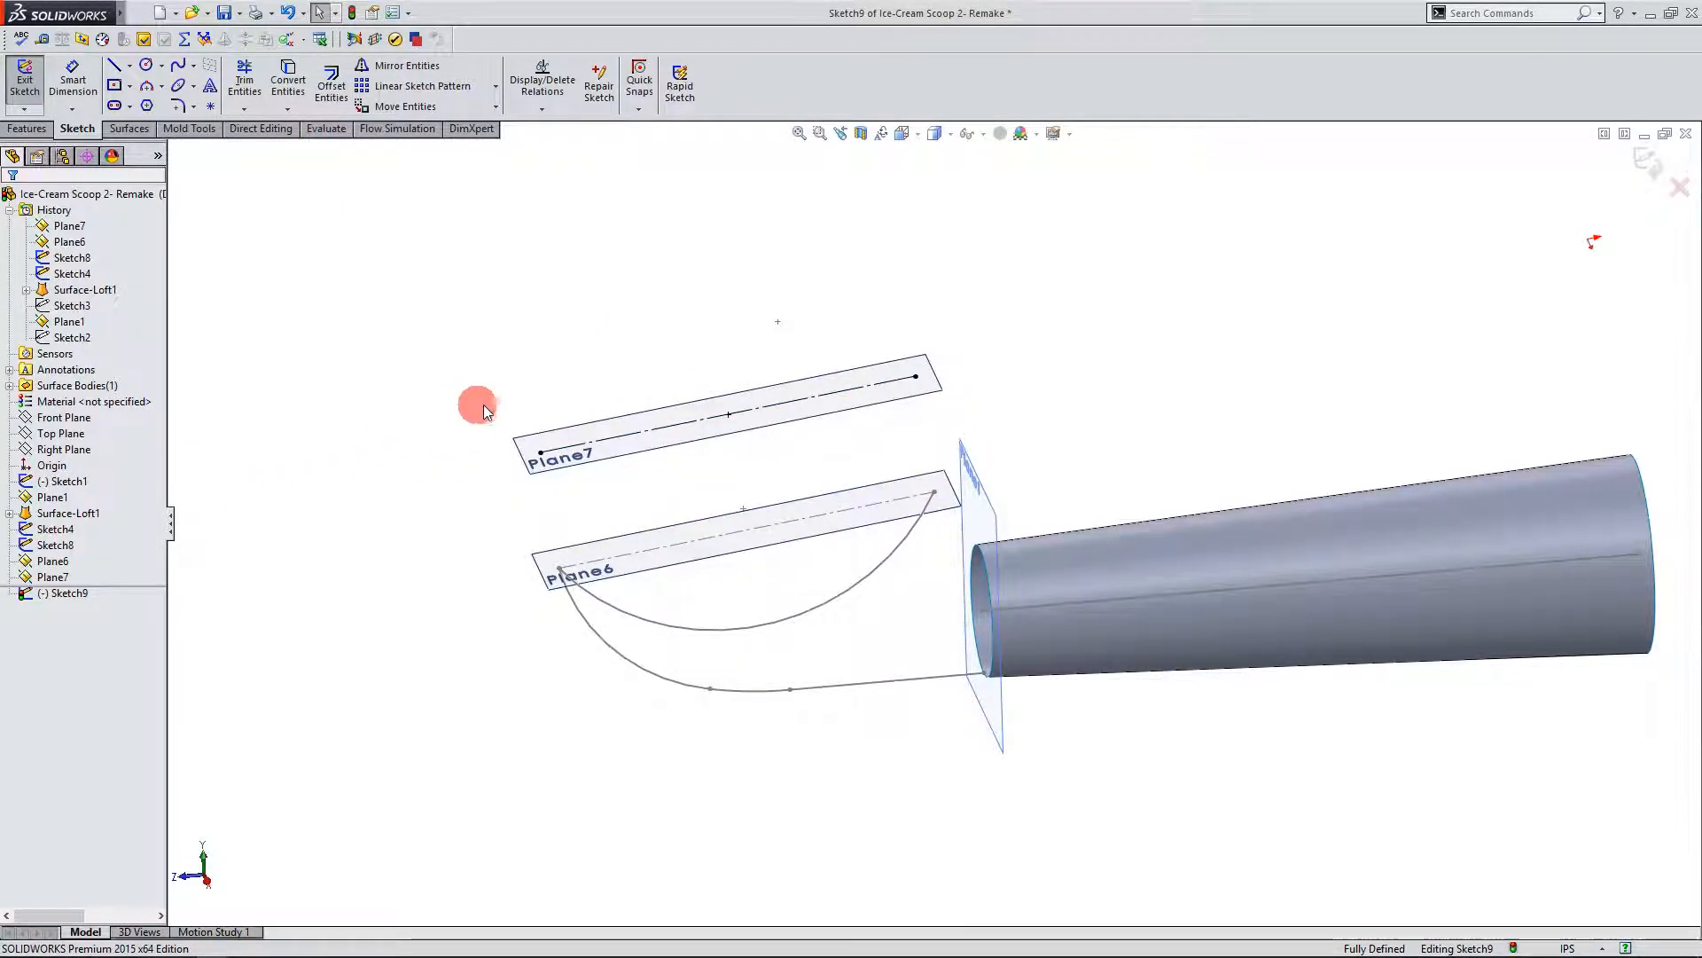
left_click(667, 434)
left_click(667, 433)
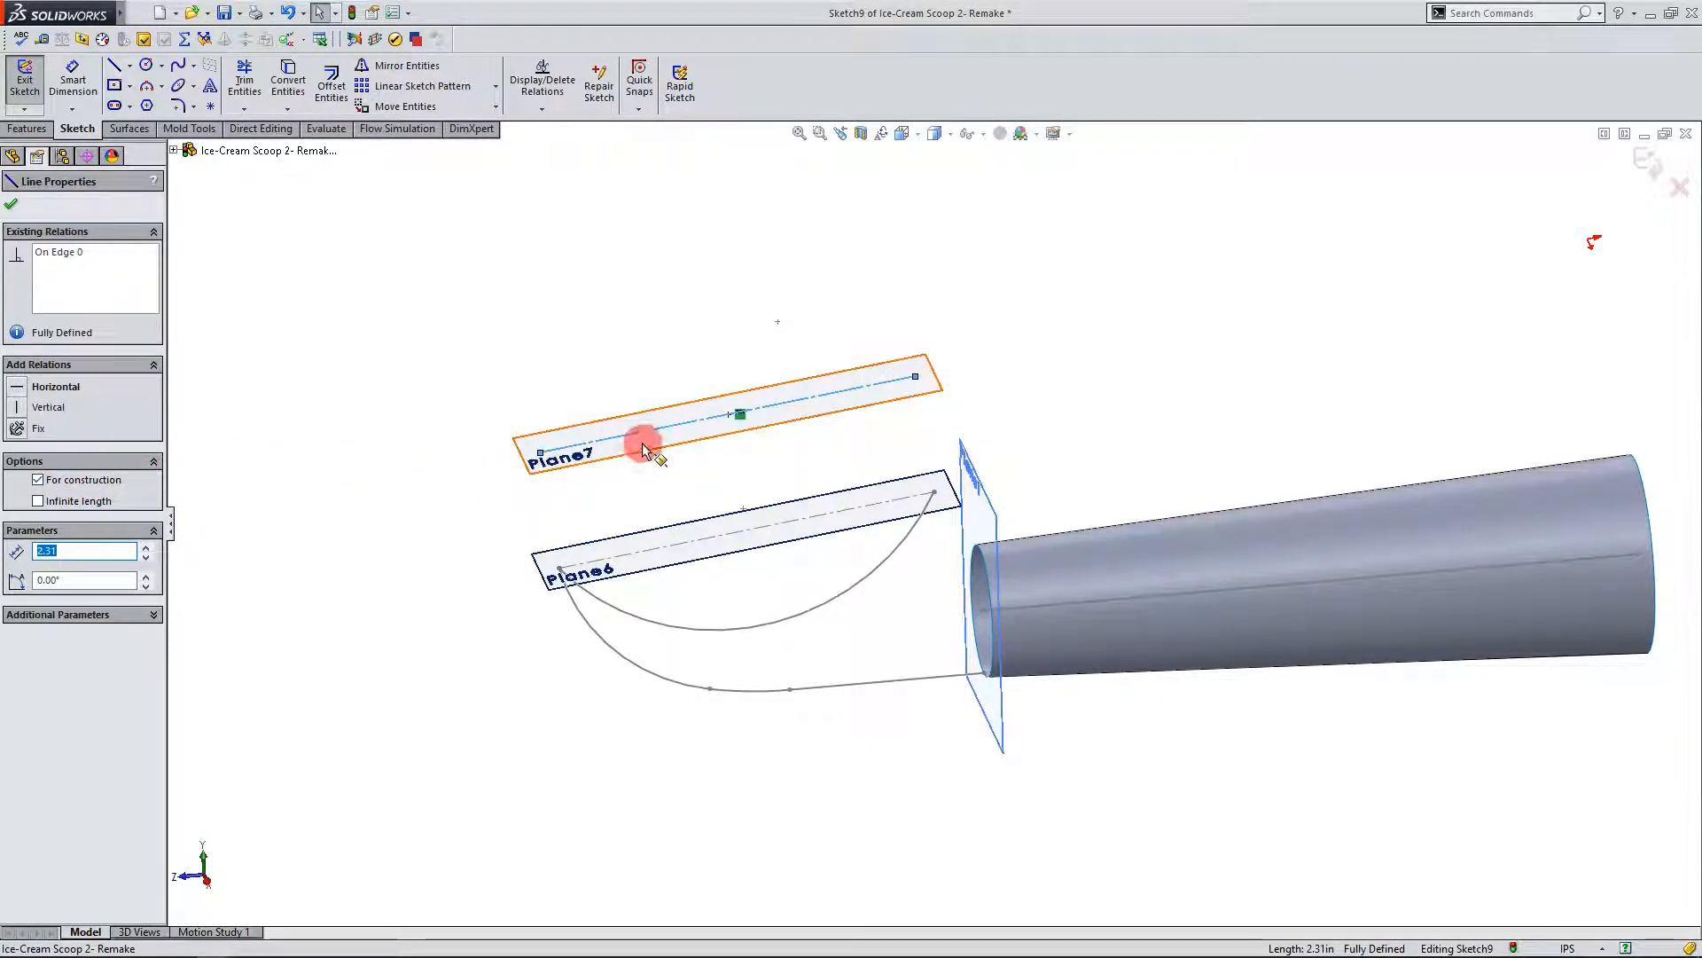
left_click(10, 209)
Step: Sketch an ellipse centred on the construction line's midpoint, its major axis reaching the line's endpoint and its minor radius about 0.73 in
middle_click_drag(729, 330, 626, 328)
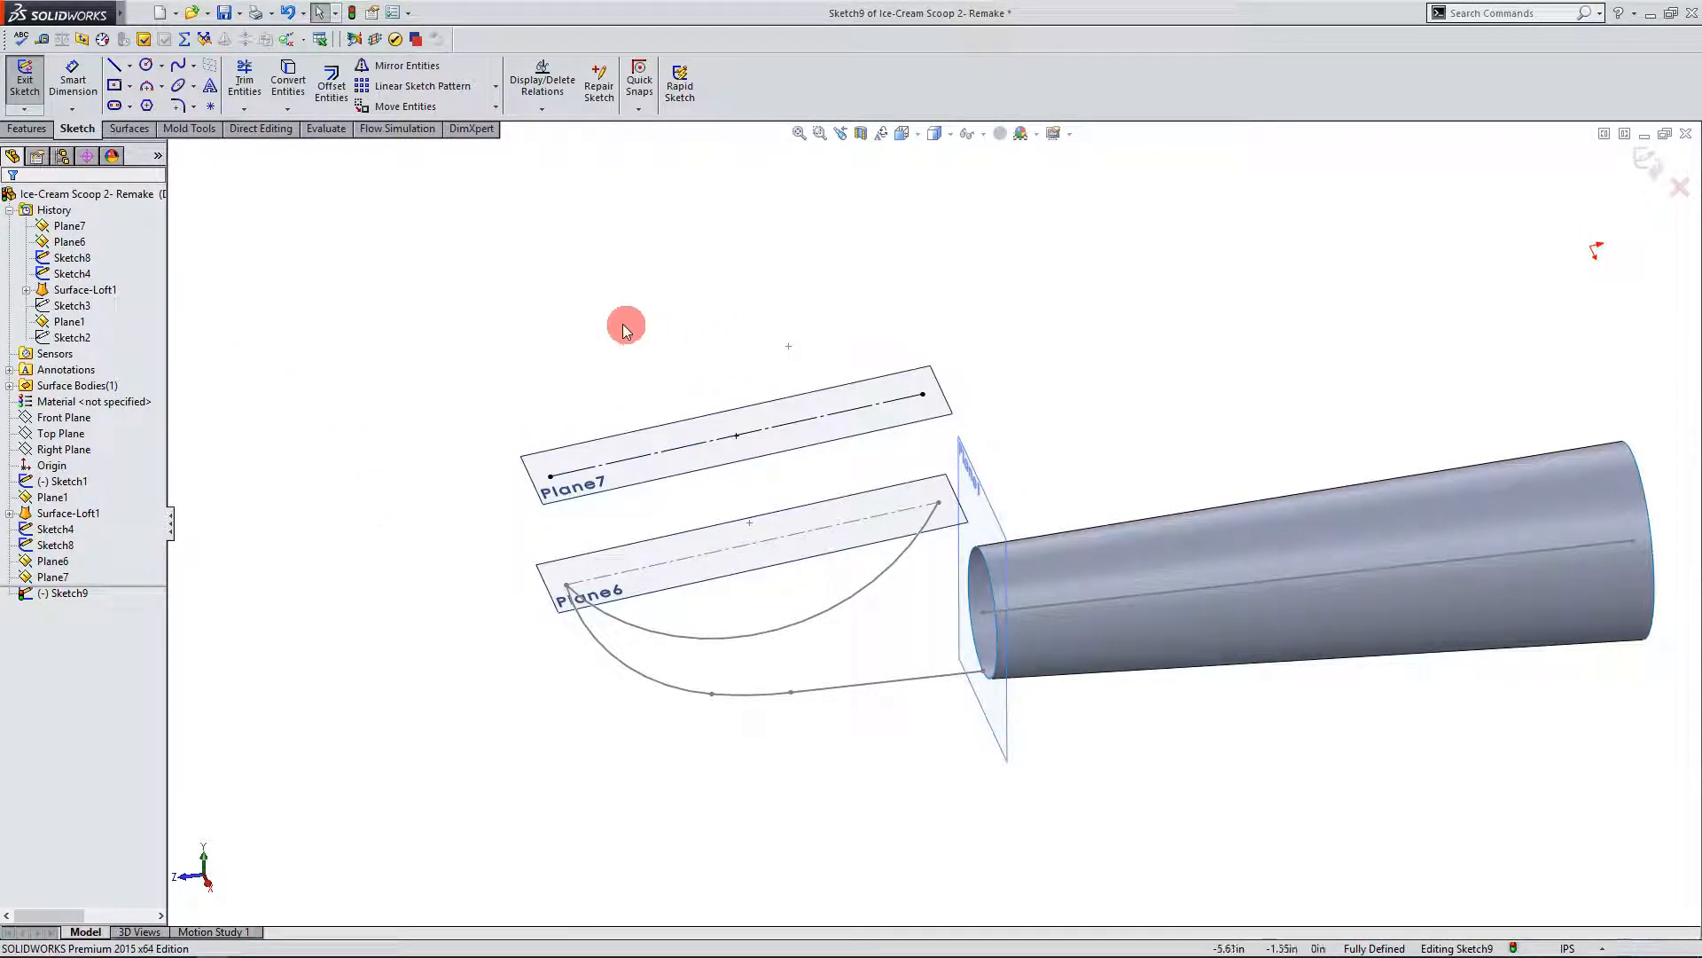
left_click(178, 88)
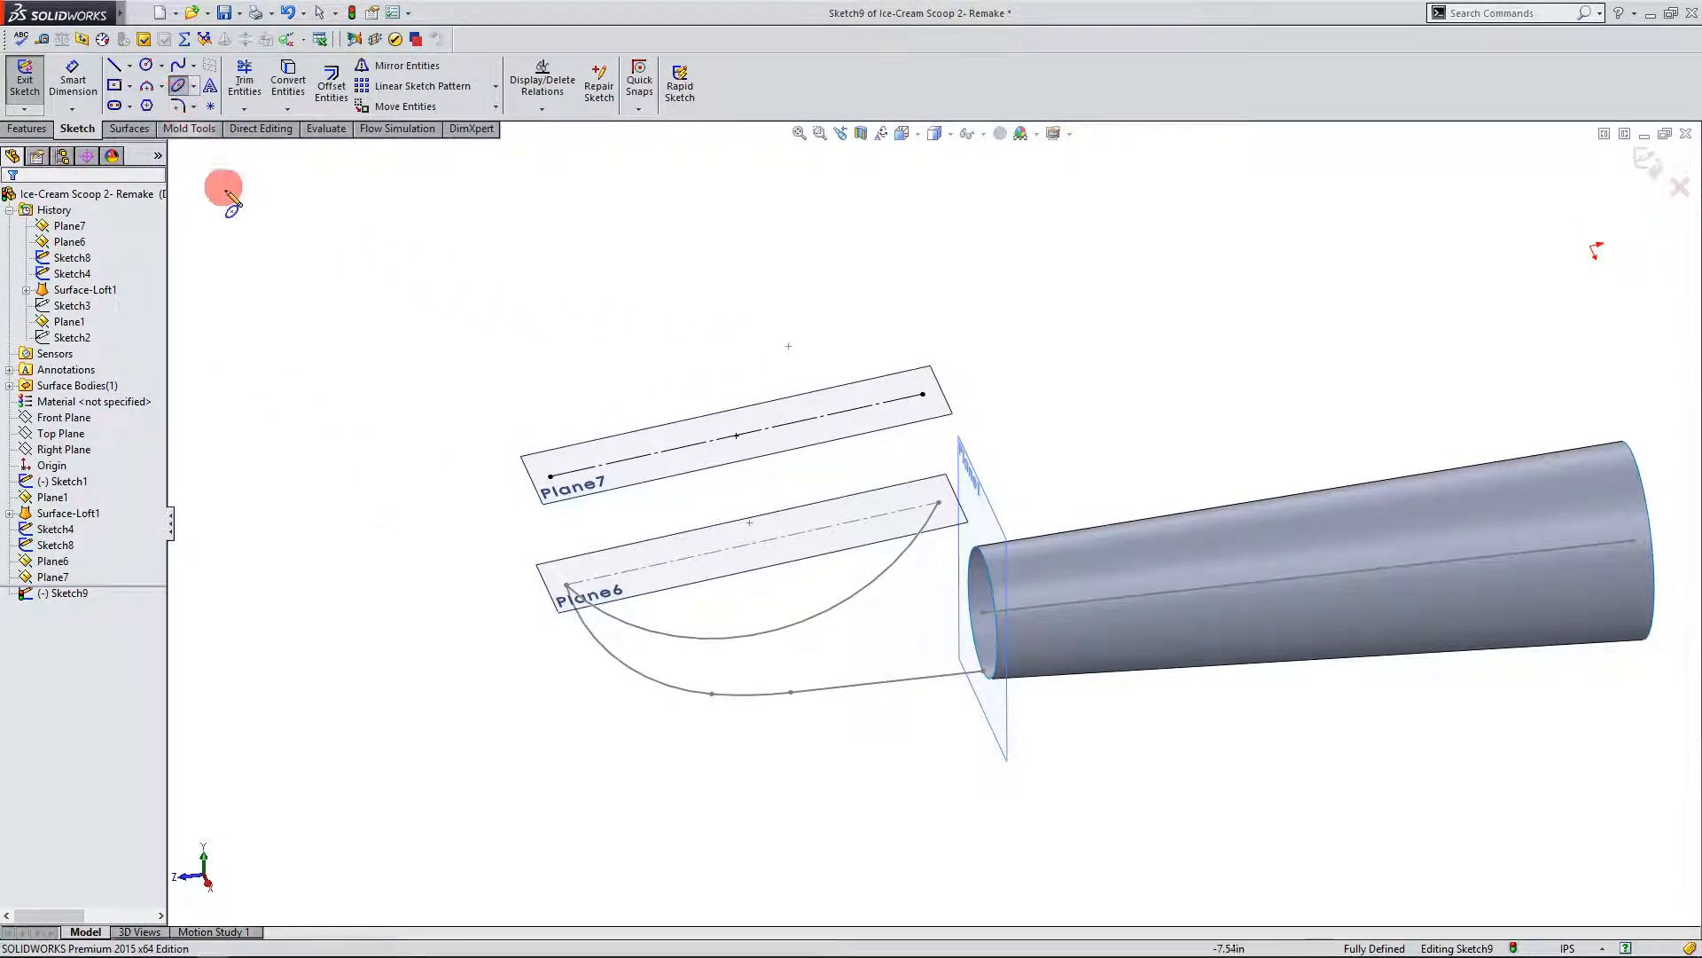
left_click(735, 435)
mouse_move(735, 435)
left_mouse_down()
mouse_move(684, 505)
mouse_move(483, 554)
mouse_move(448, 492)
mouse_move(478, 302)
mouse_move(494, 431)
mouse_move(553, 484)
left_mouse_up()
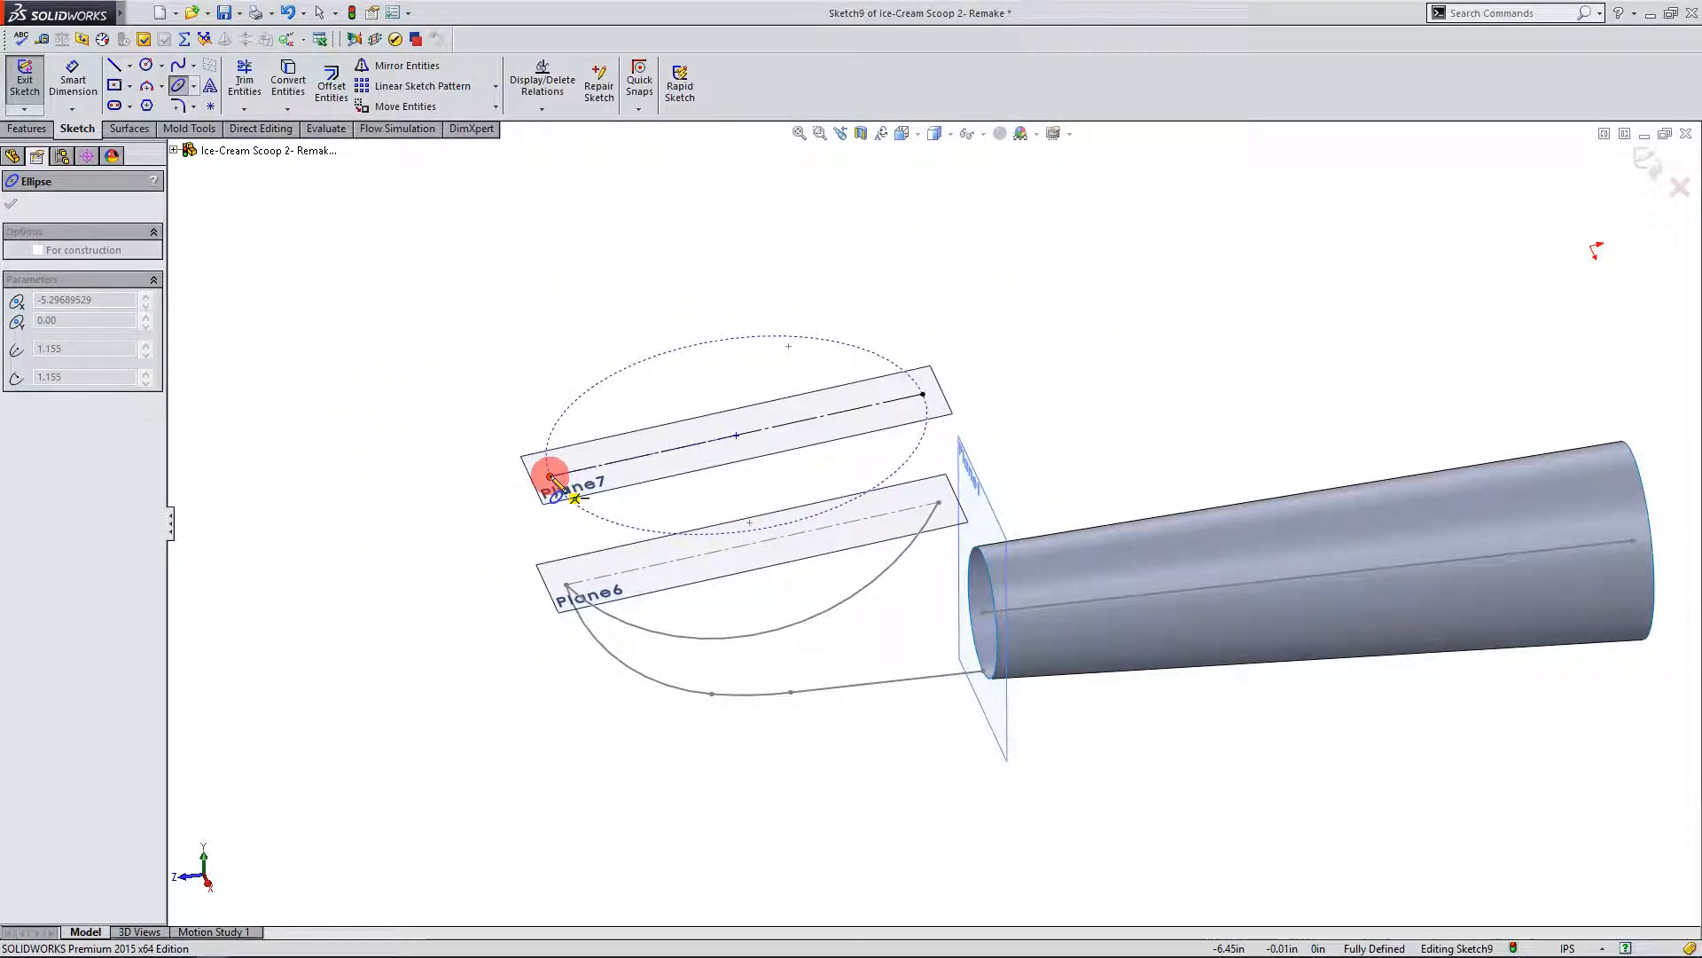
left_click(550, 476)
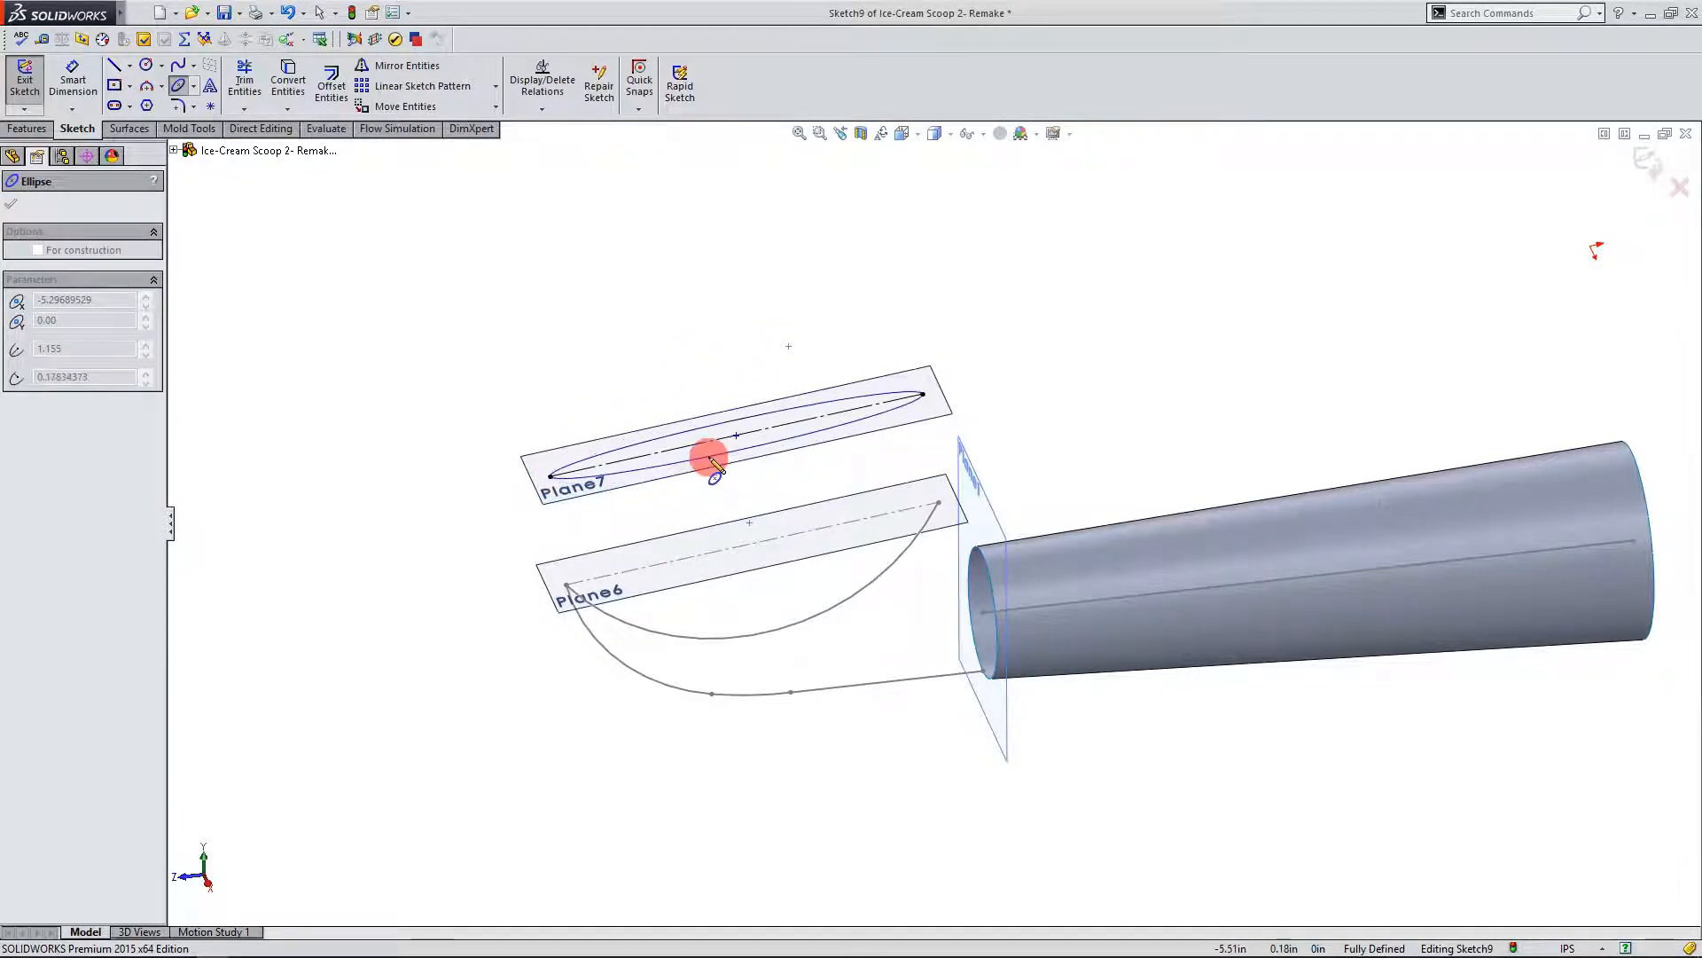
mouse_move(674, 336)
left_mouse_down()
mouse_move(734, 482)
mouse_move(705, 380)
left_mouse_up()
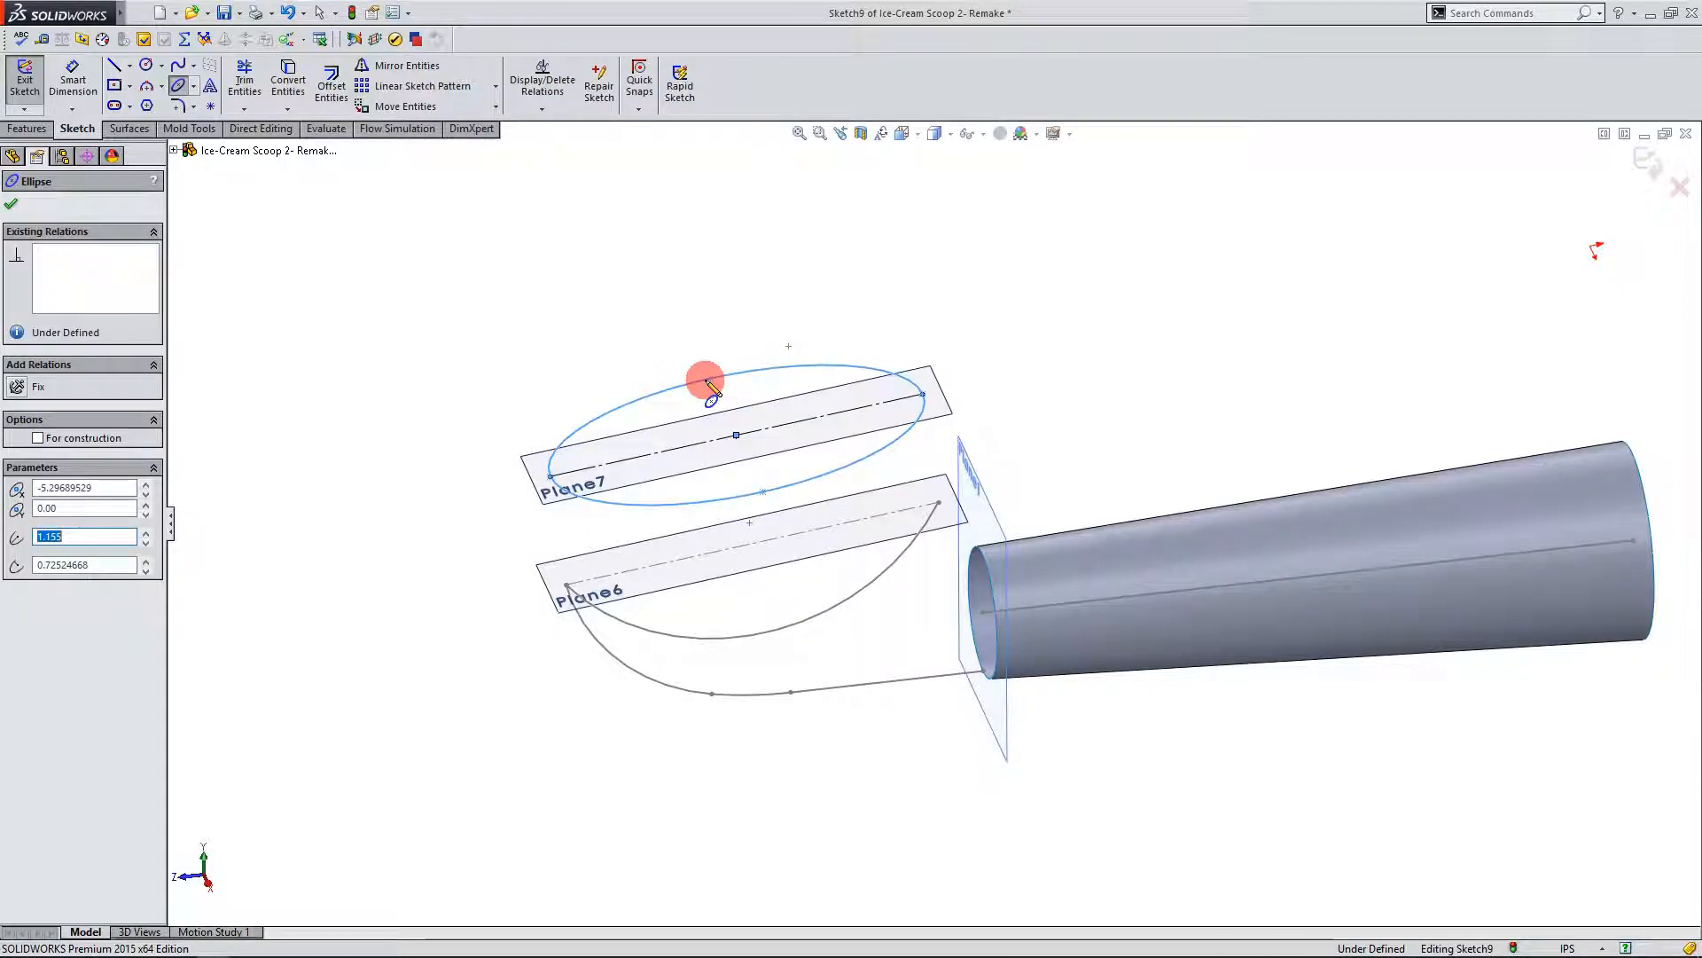
left_click(14, 203)
Step: Dimension the ellipse's minor axis to 1.54 in and exit the sketch
left_click(84, 90)
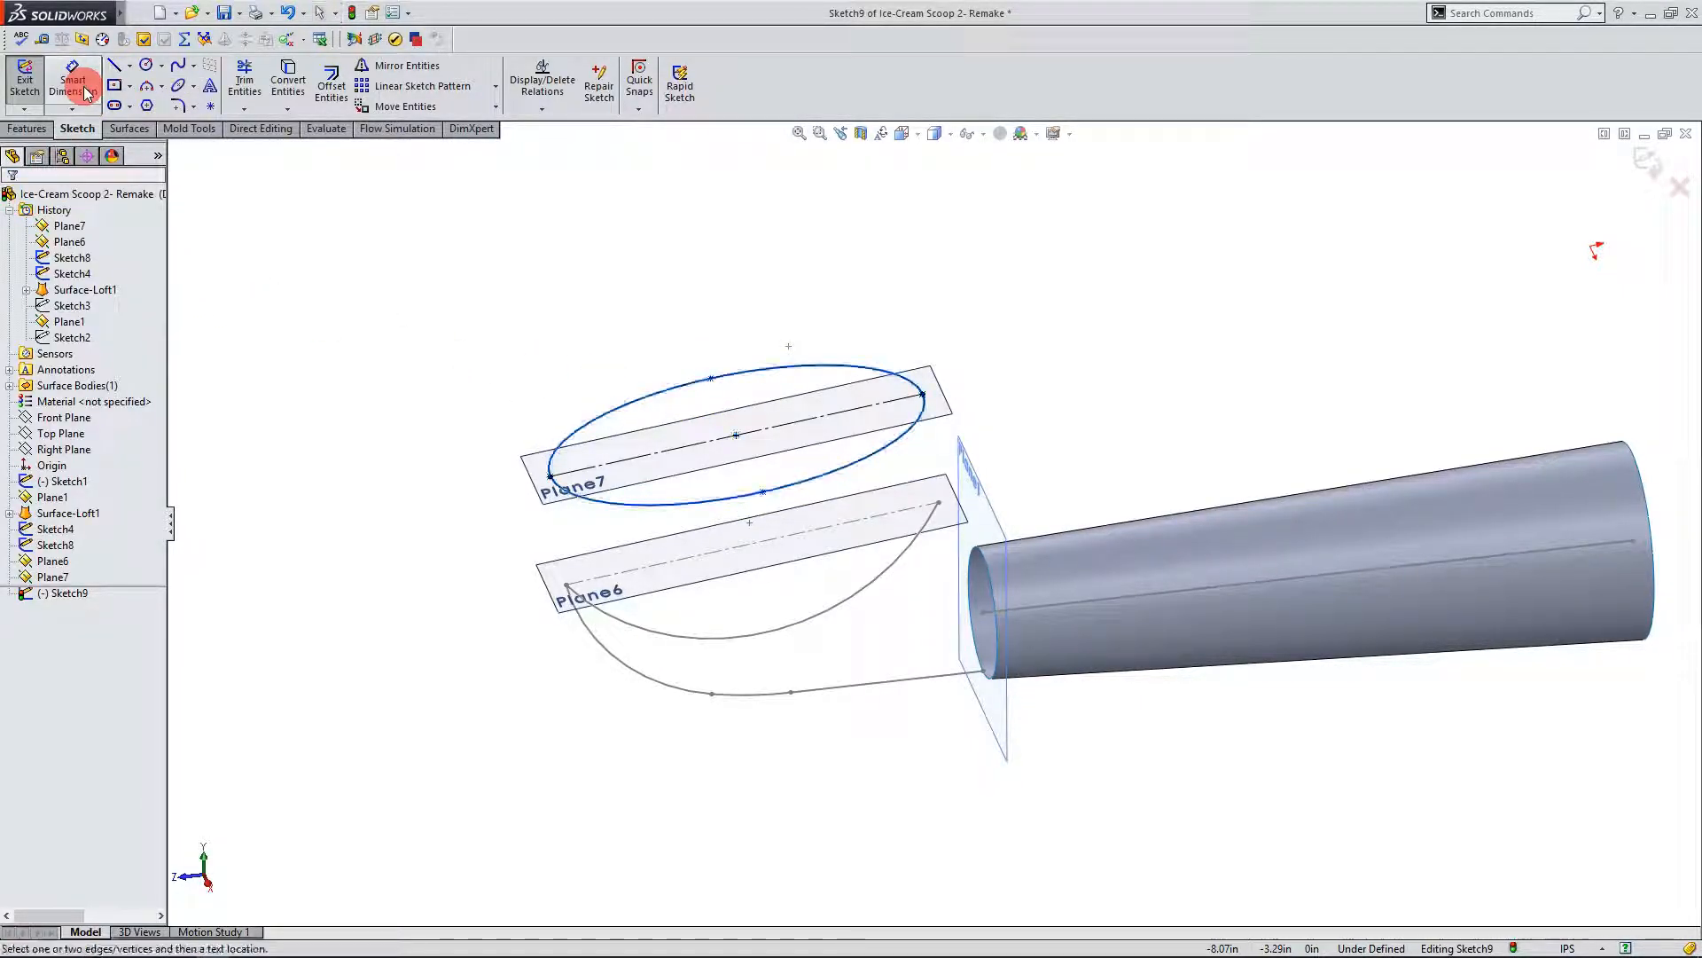
left_click(710, 379)
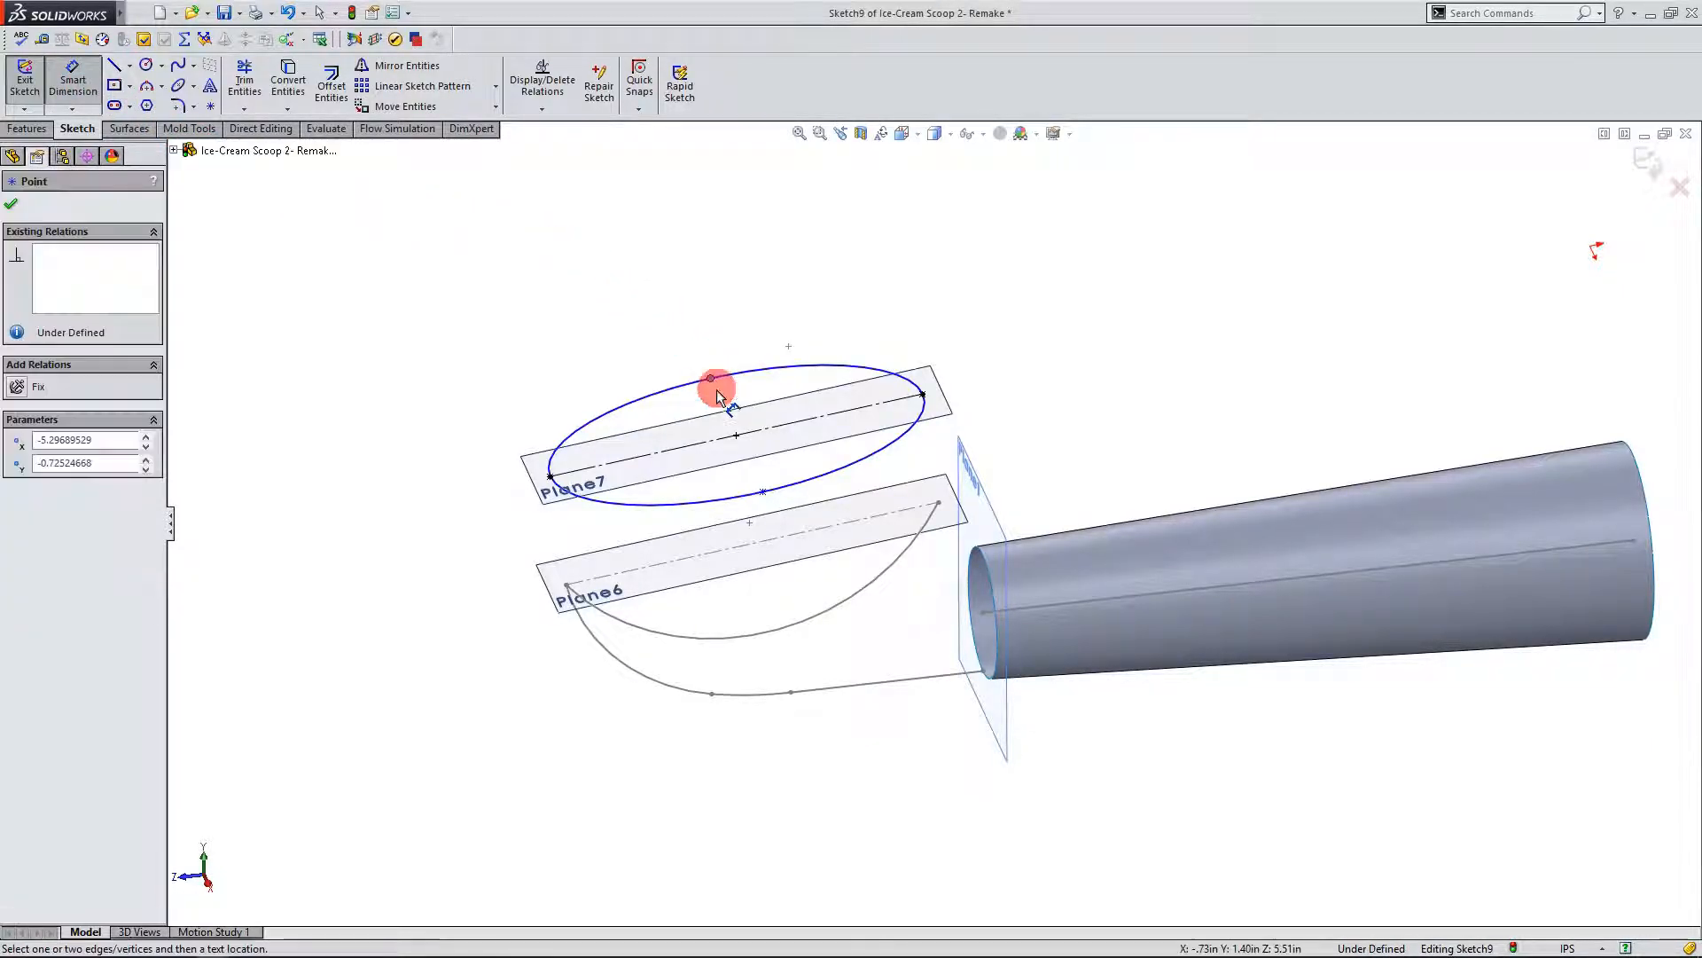
left_click(764, 490)
left_click(1028, 366)
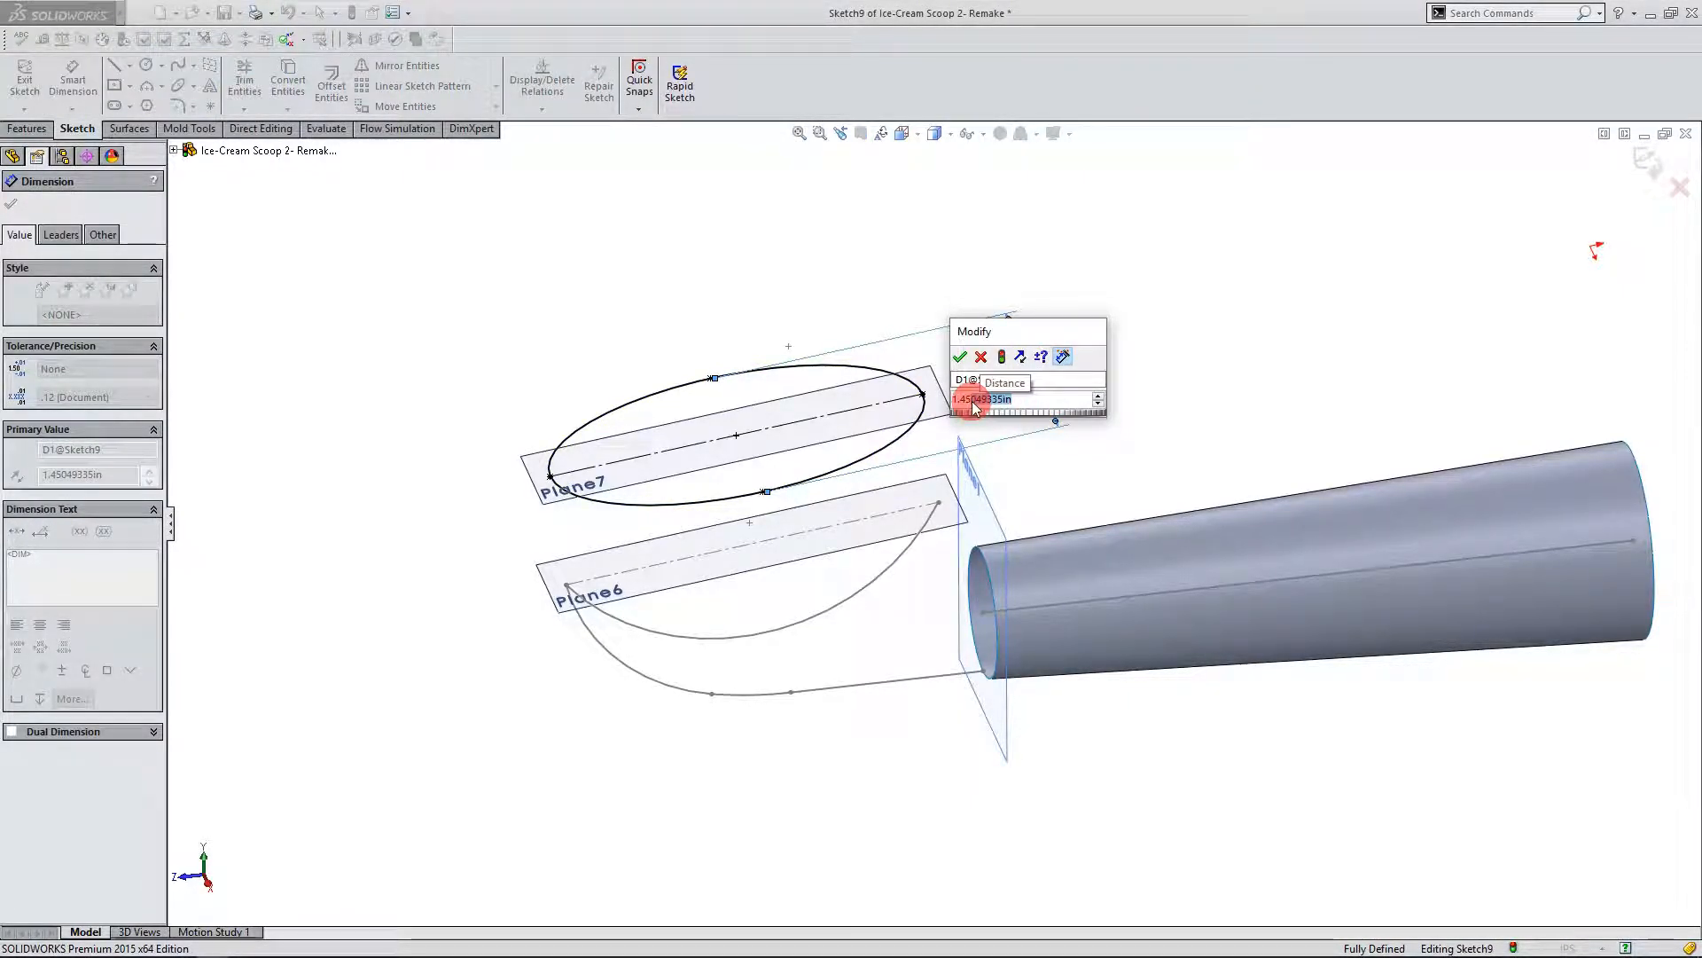
type("1.")
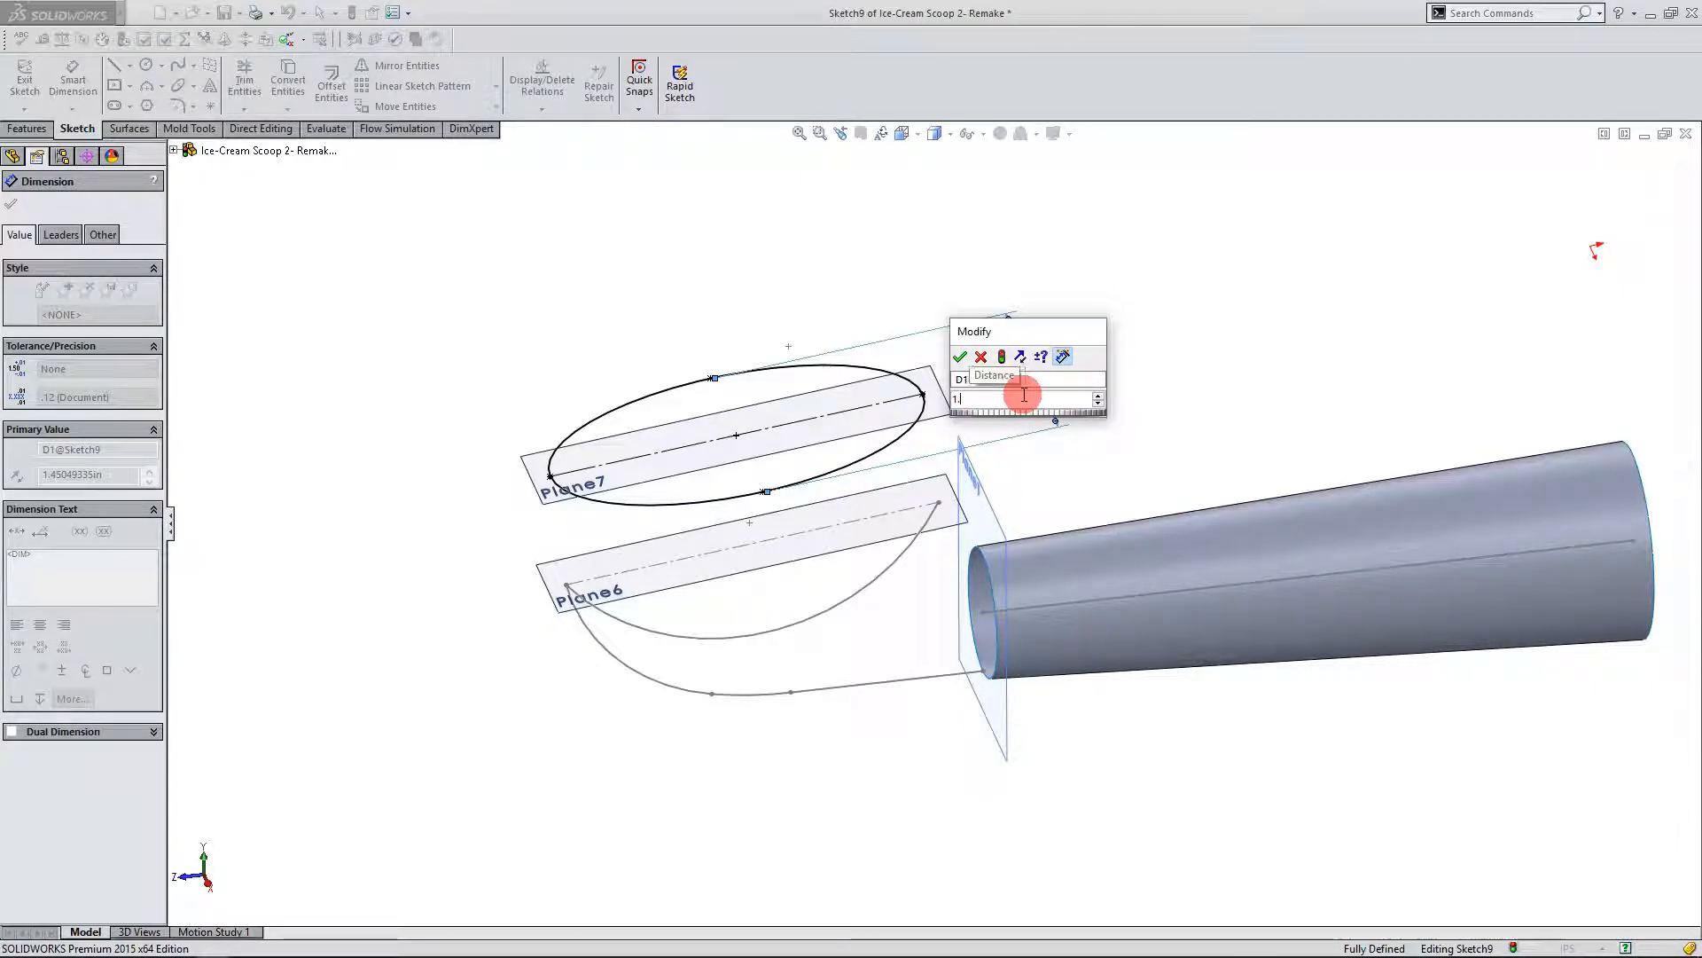
type("54")
left_click(960, 356)
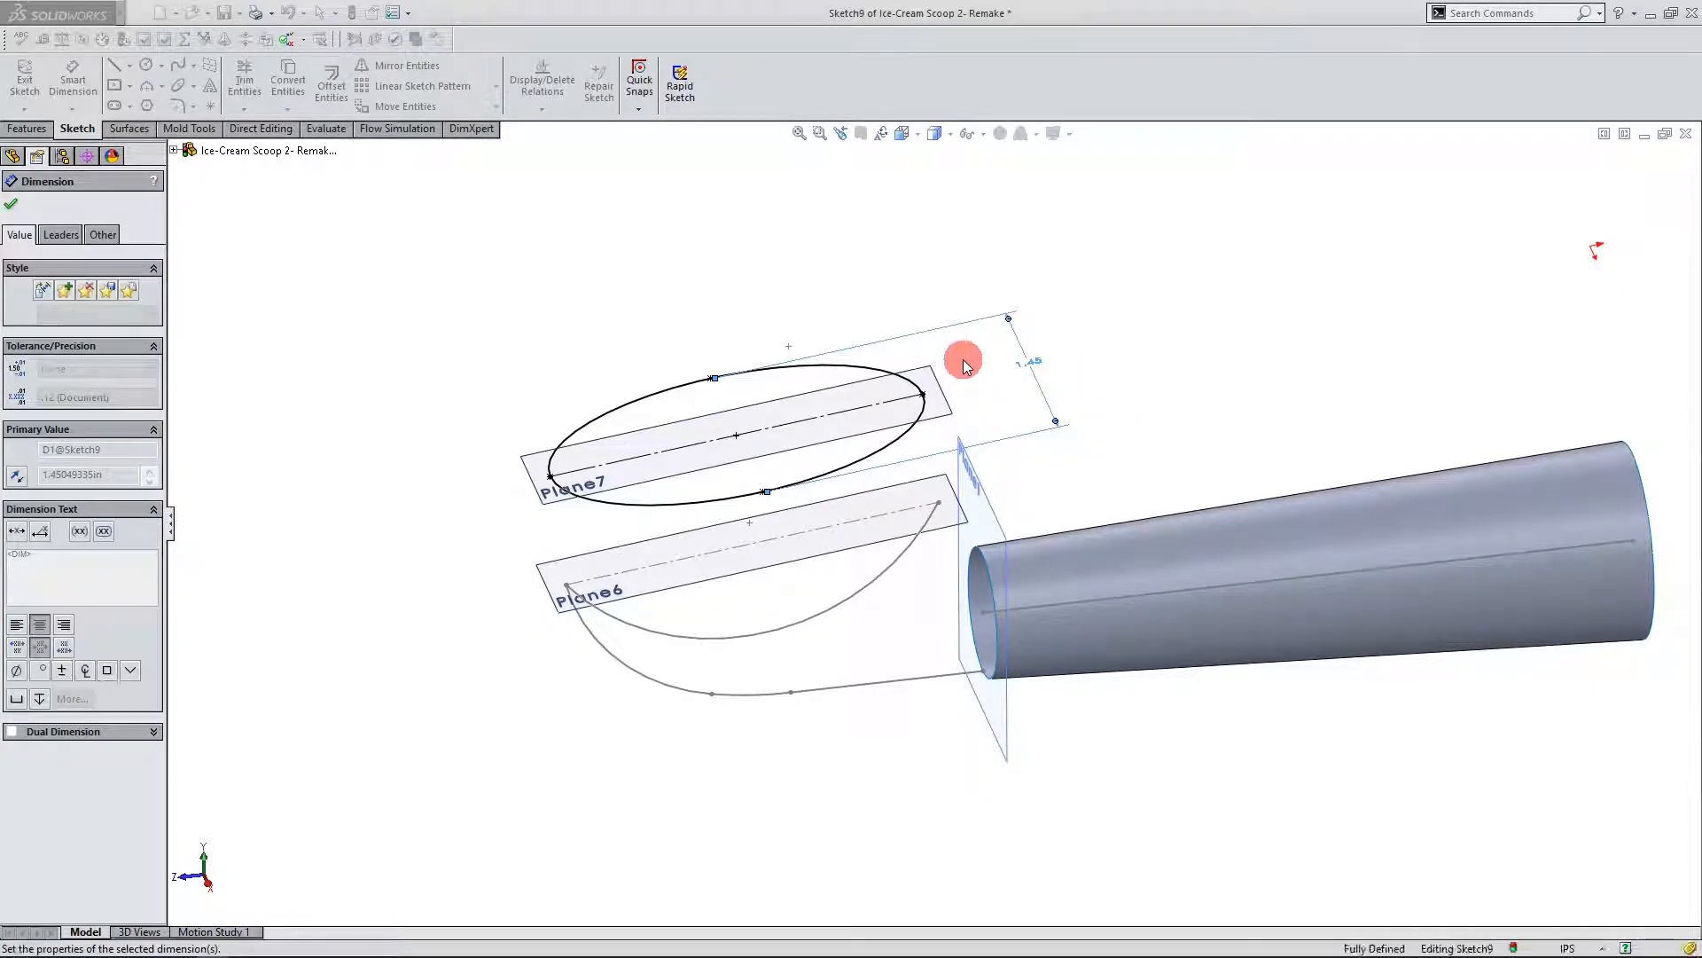
key("z")
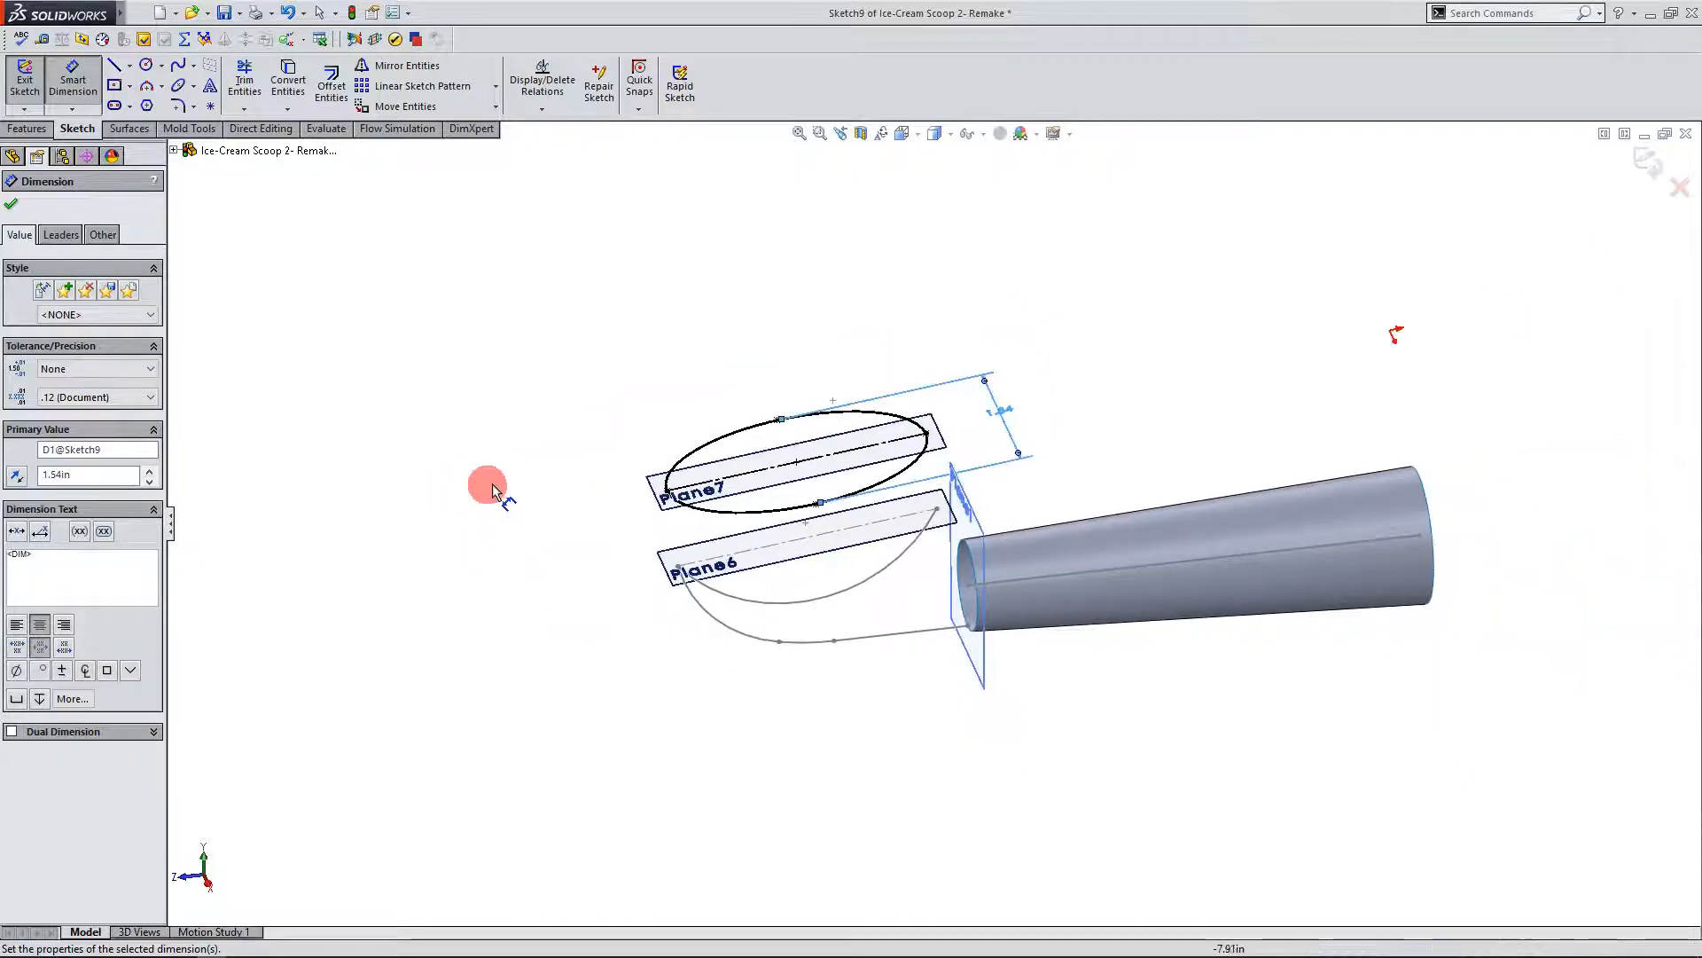
left_click(16, 204)
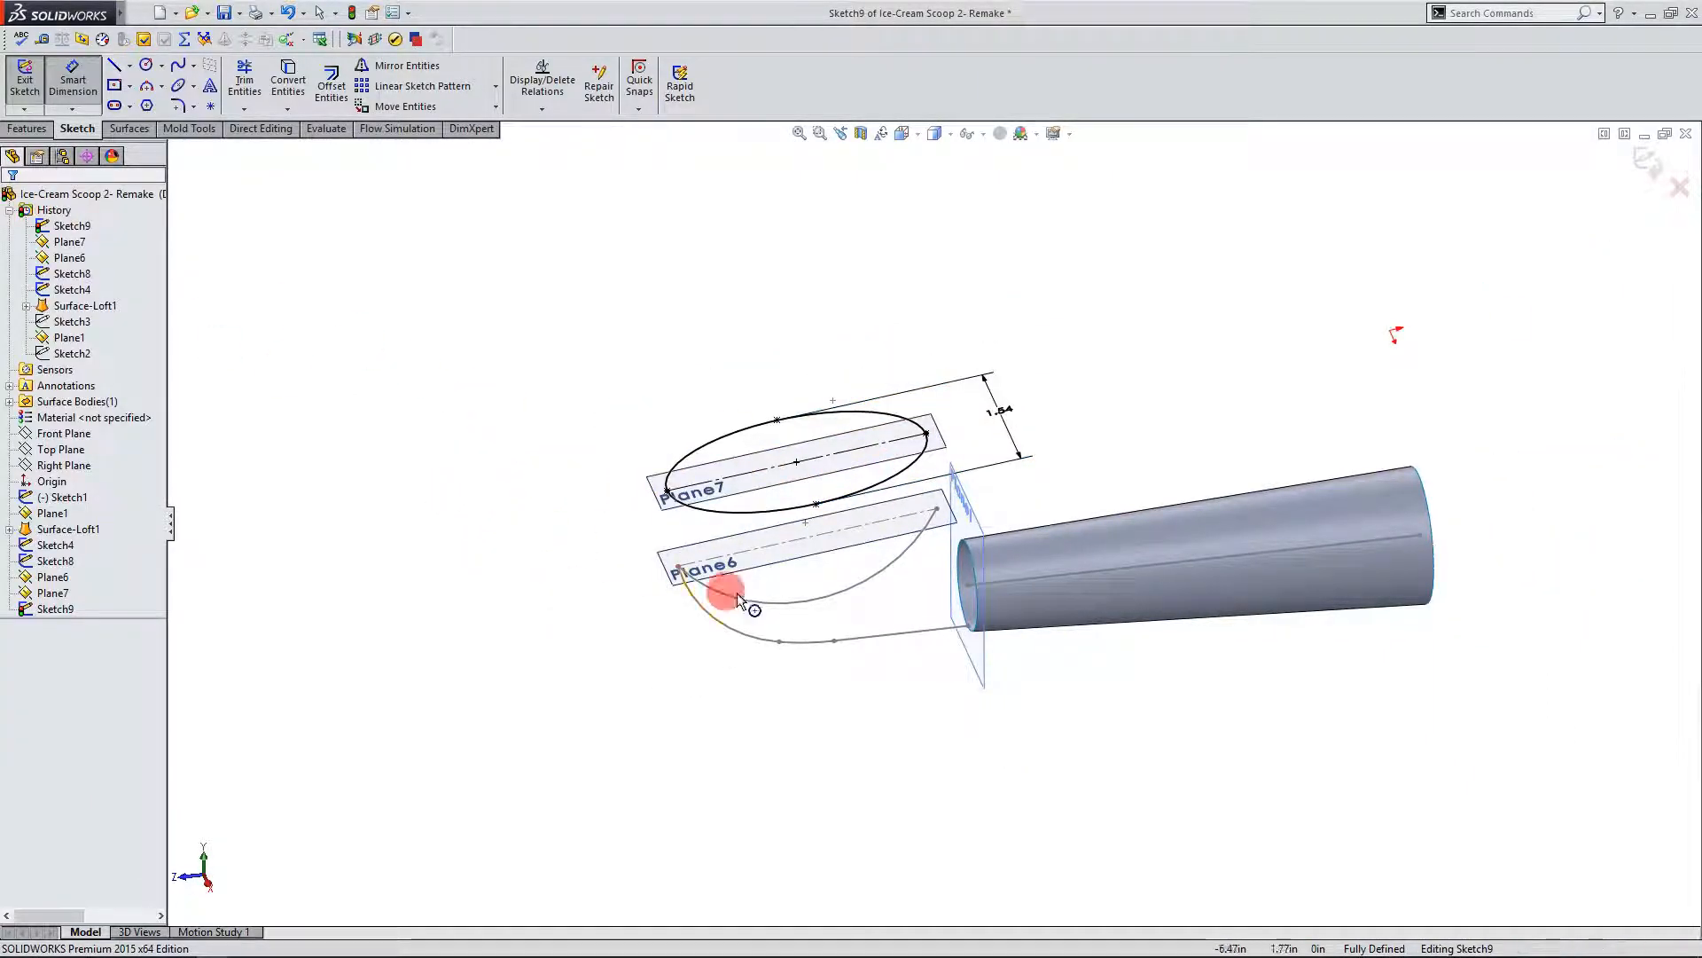
middle_click_drag(810, 688, 844, 662)
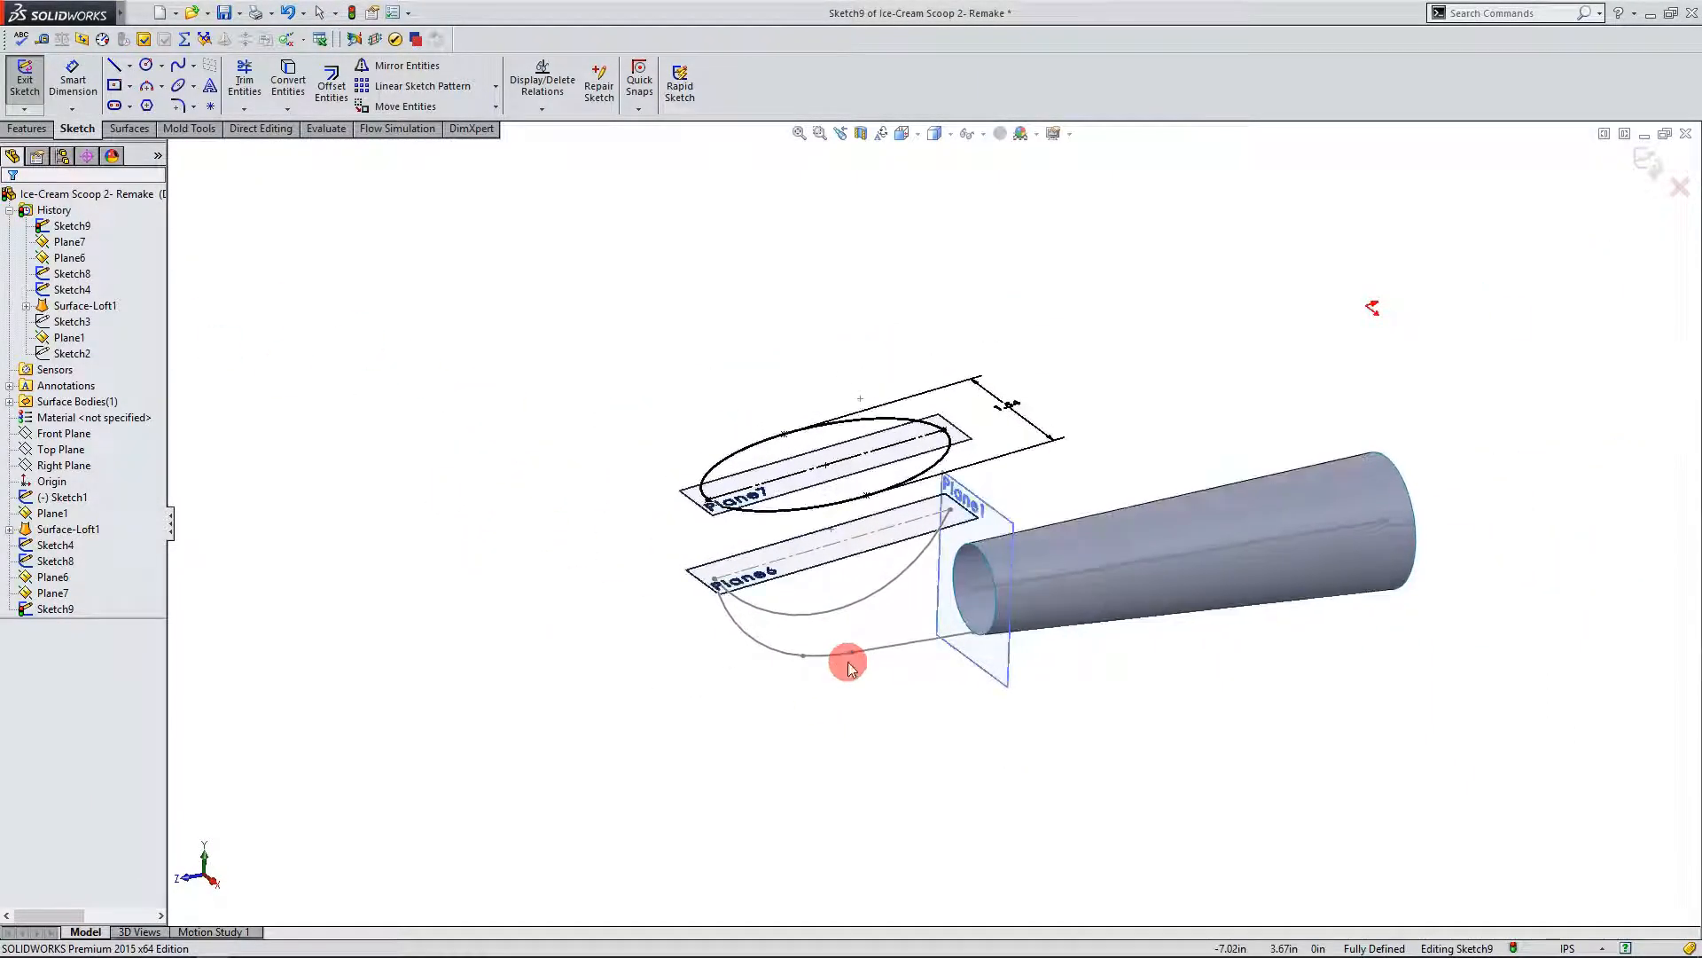
left_click(1639, 176)
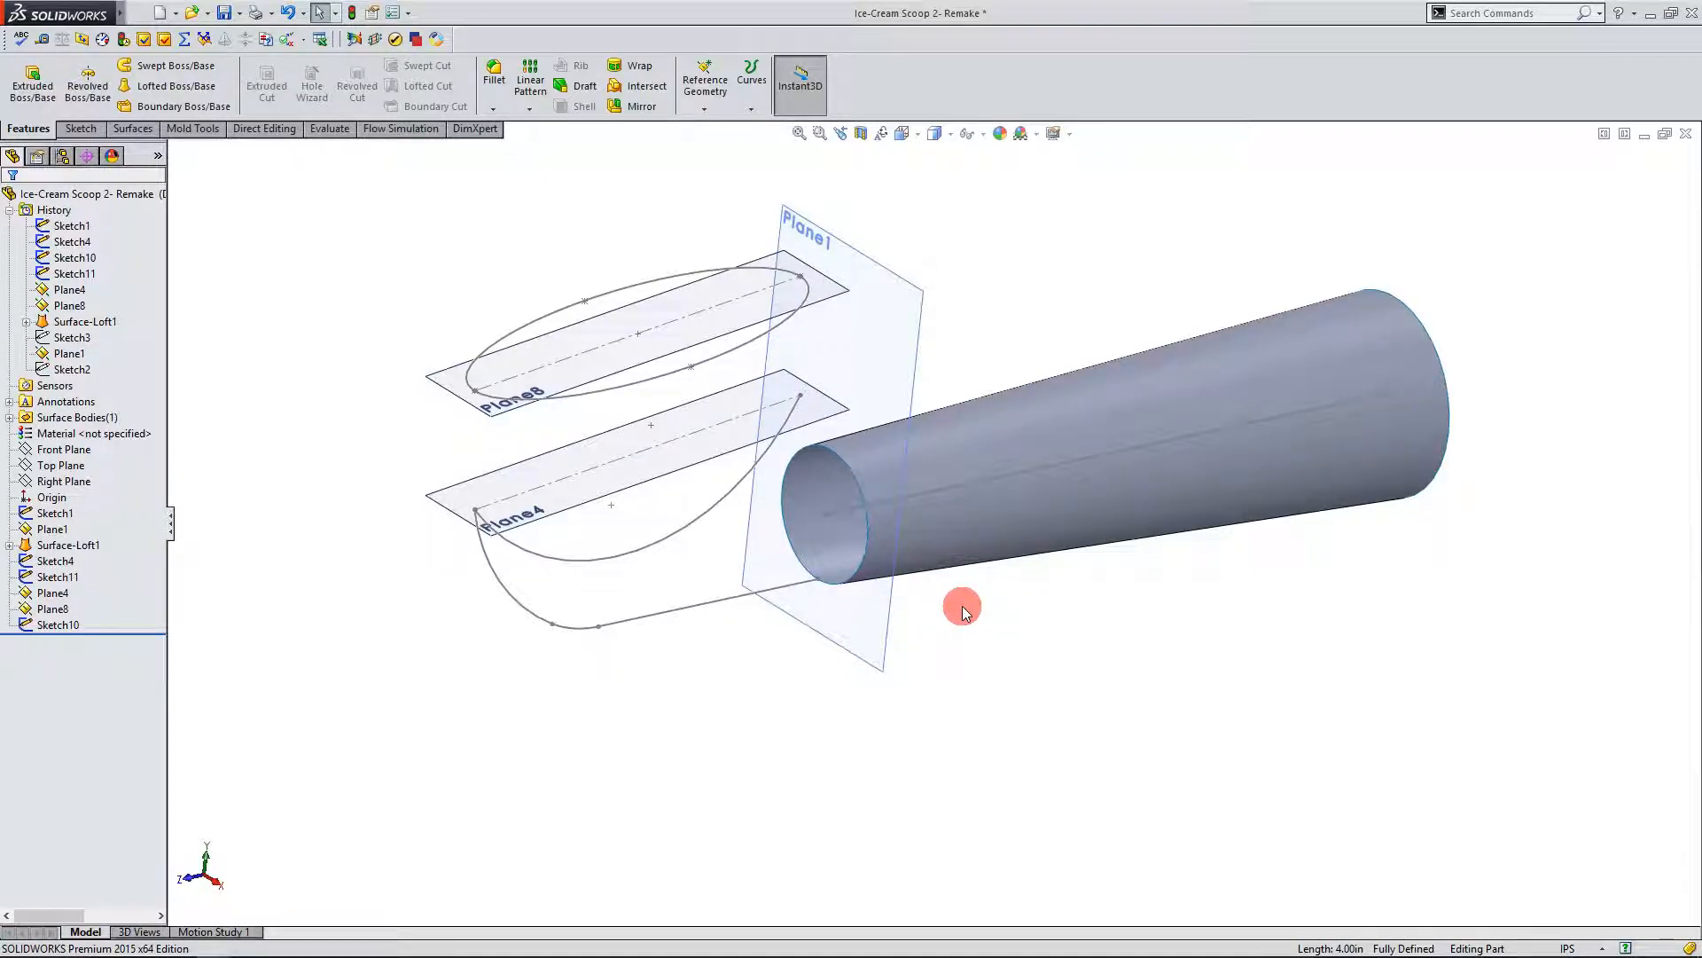
Step: Edit the handle's axis sketch, Sketch1, and make its 4 in line a construction line
left_click(56, 516)
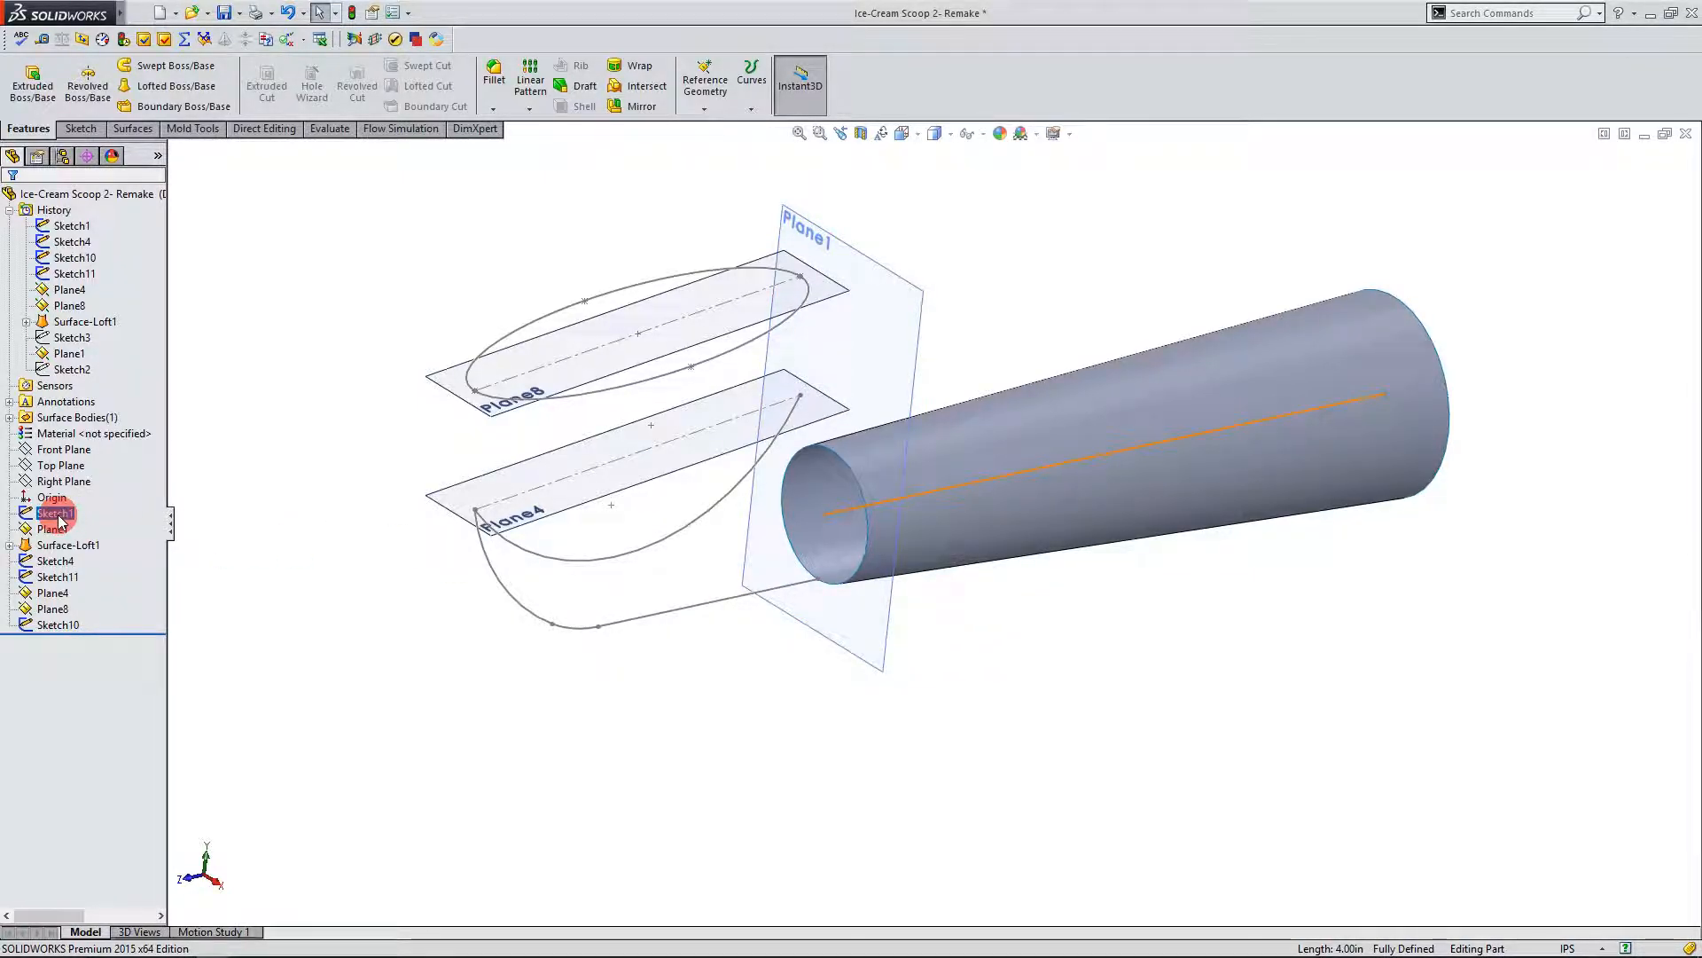
right_click(57, 516)
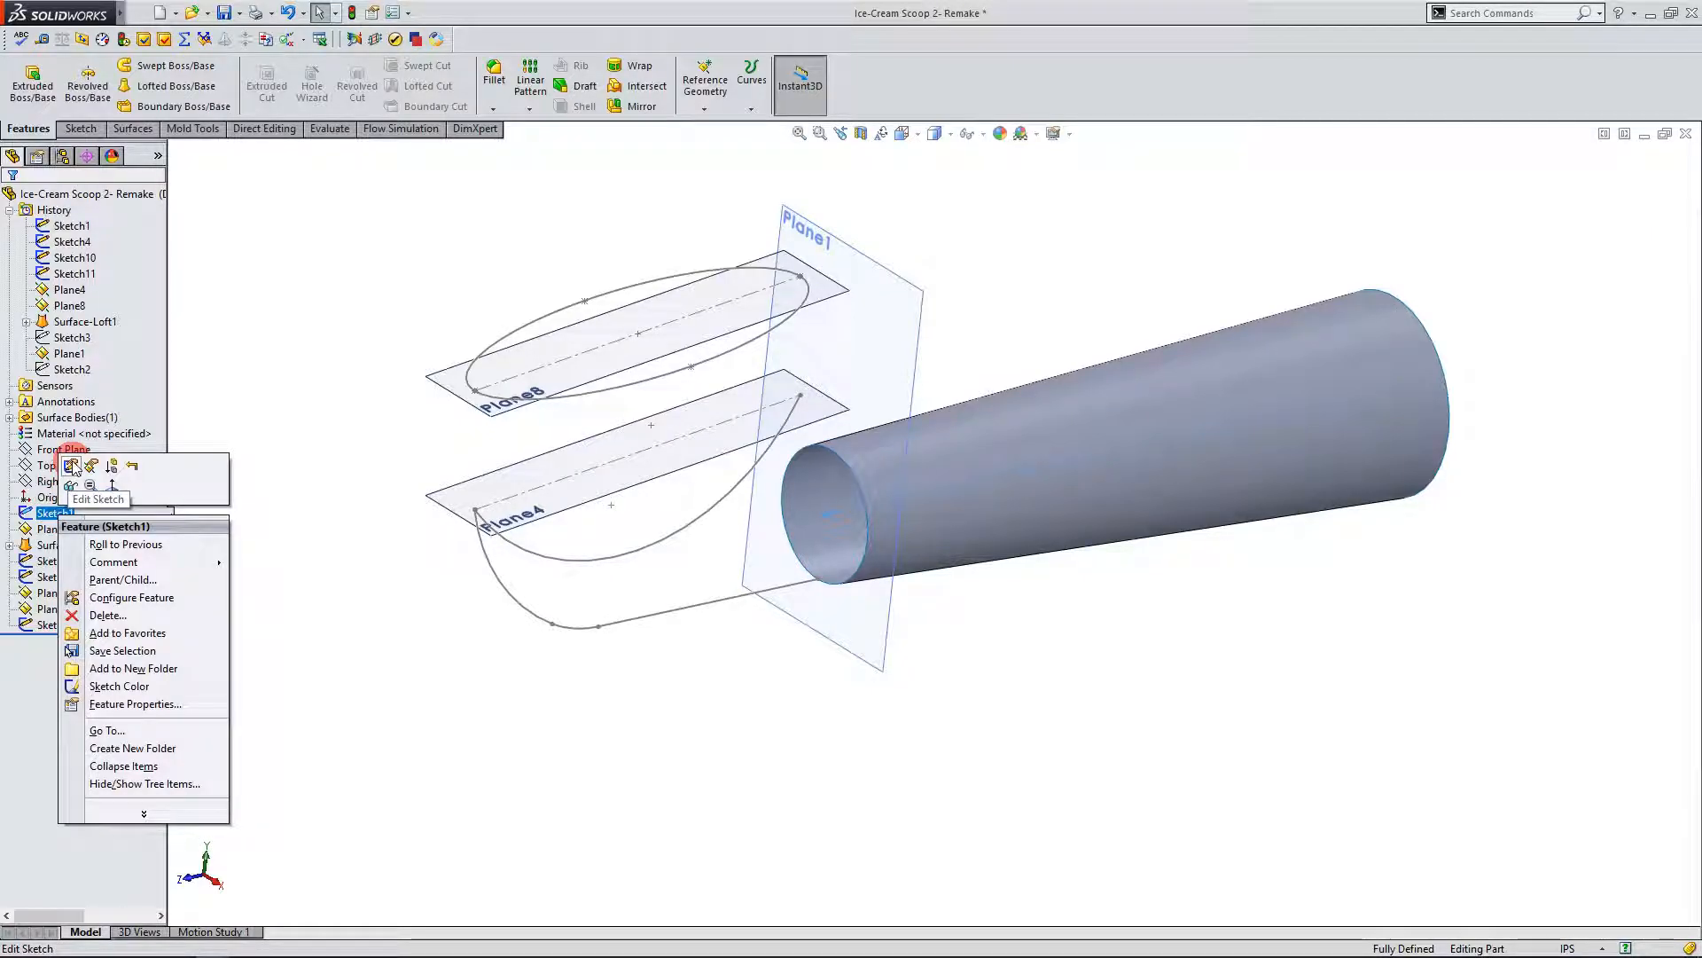
left_click(71, 465)
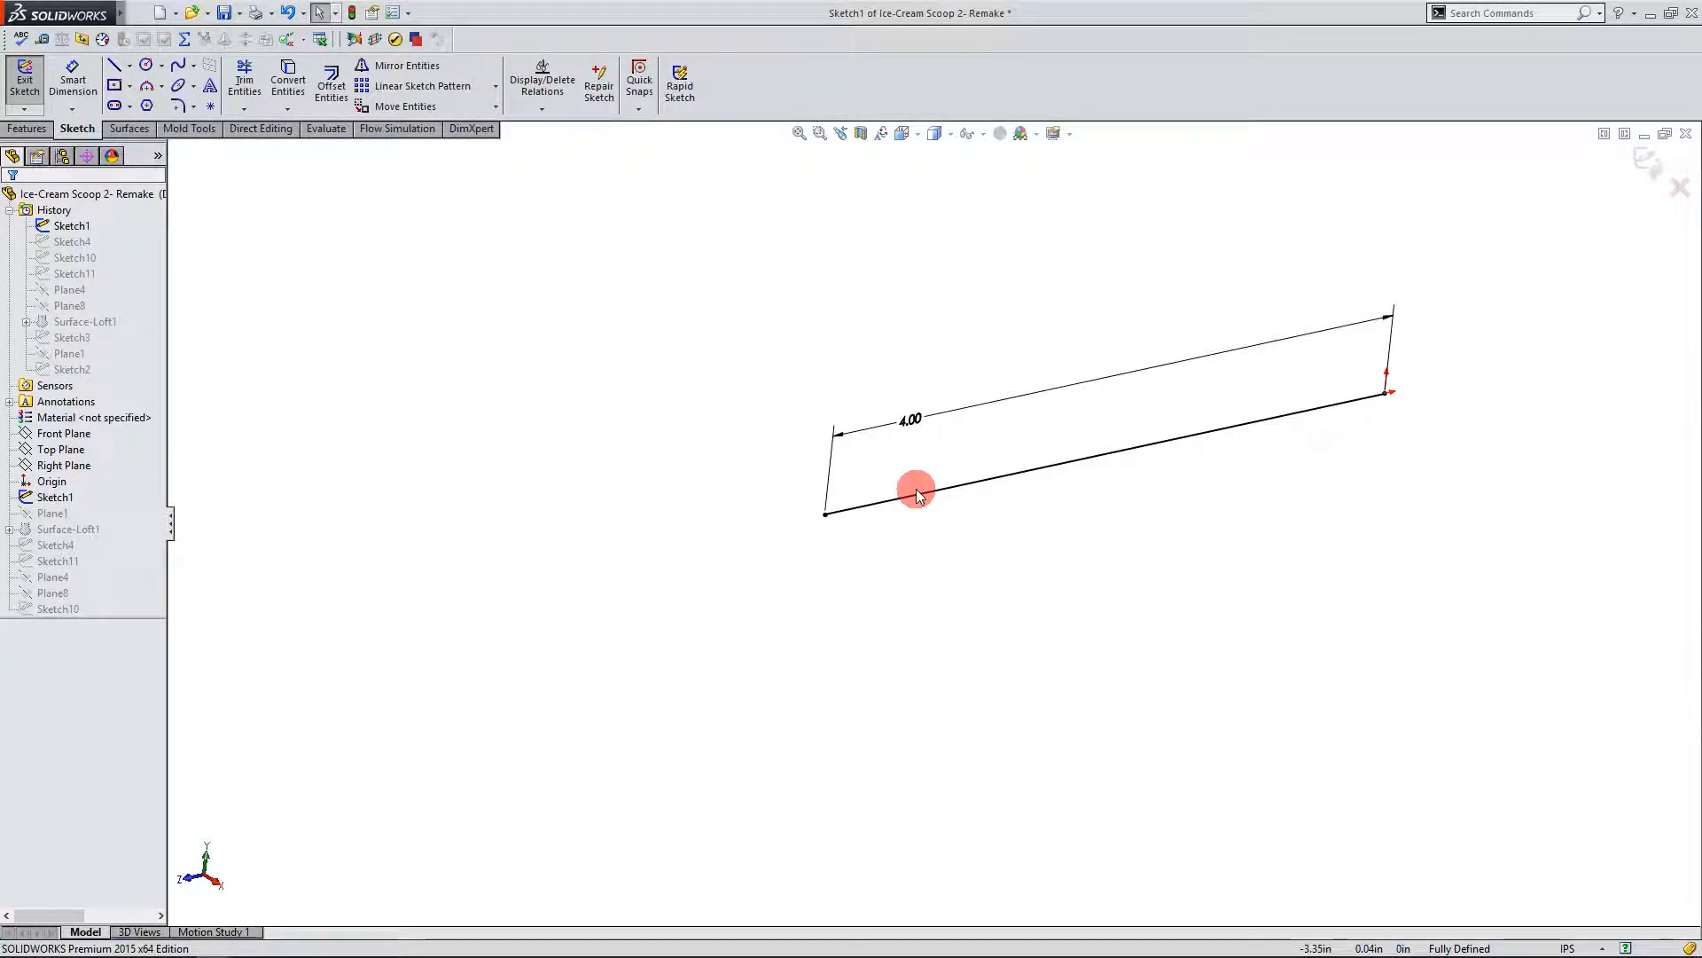
left_click(1100, 461)
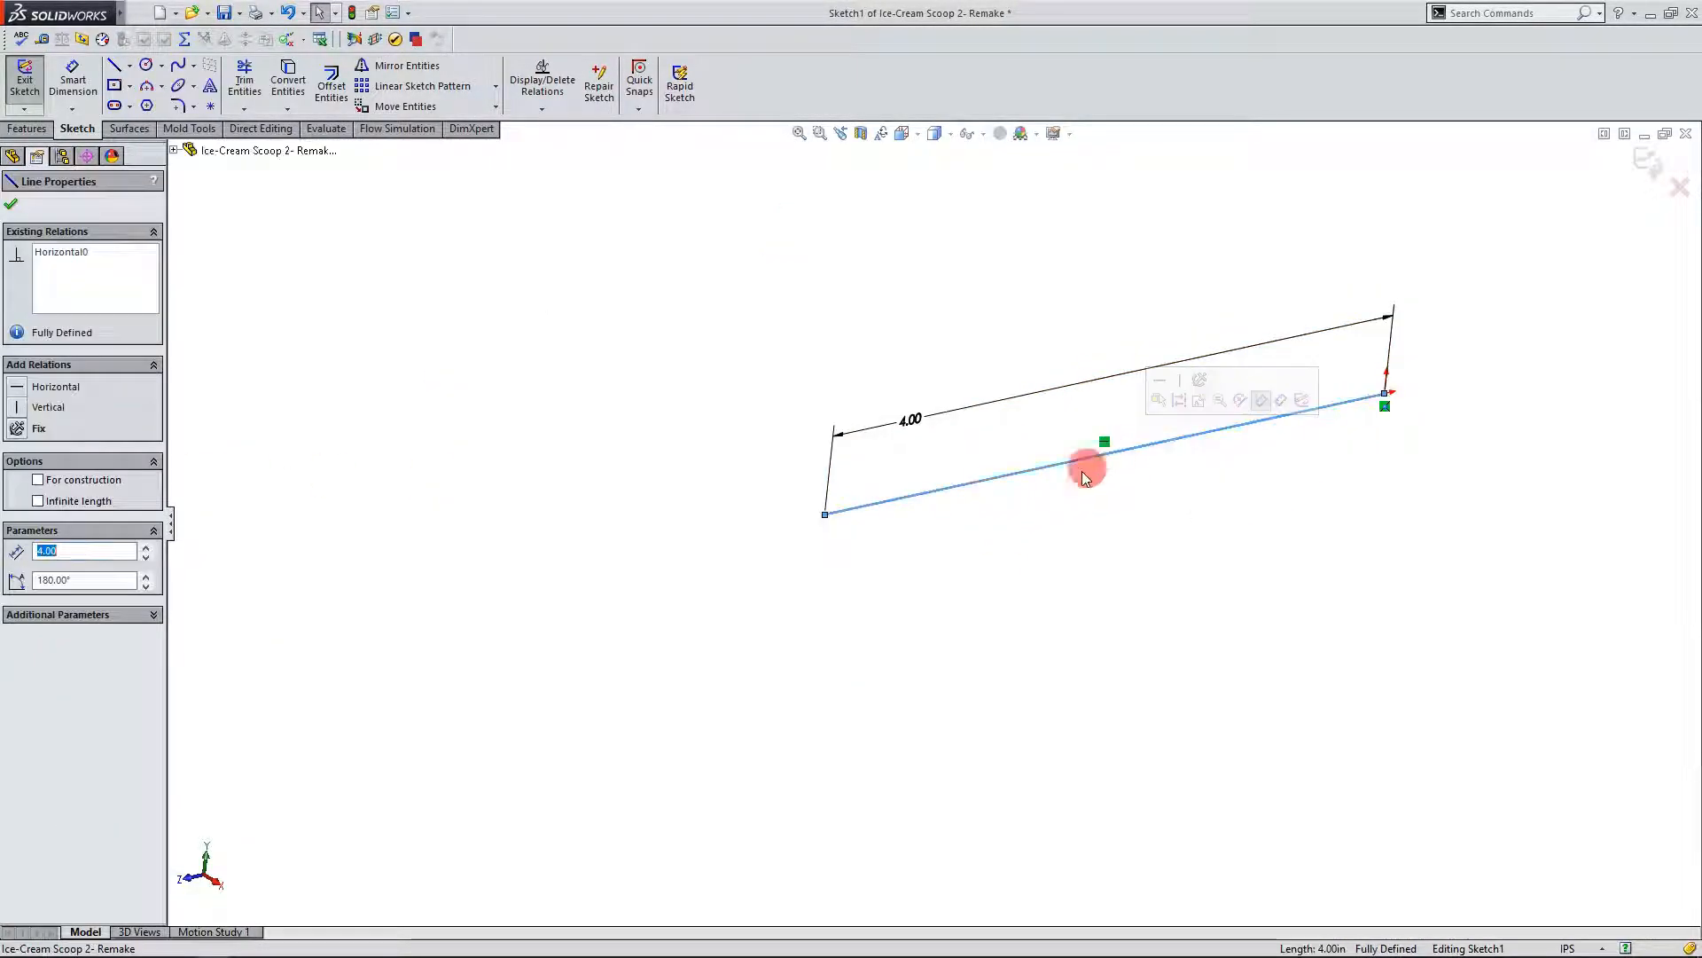
left_click(38, 481)
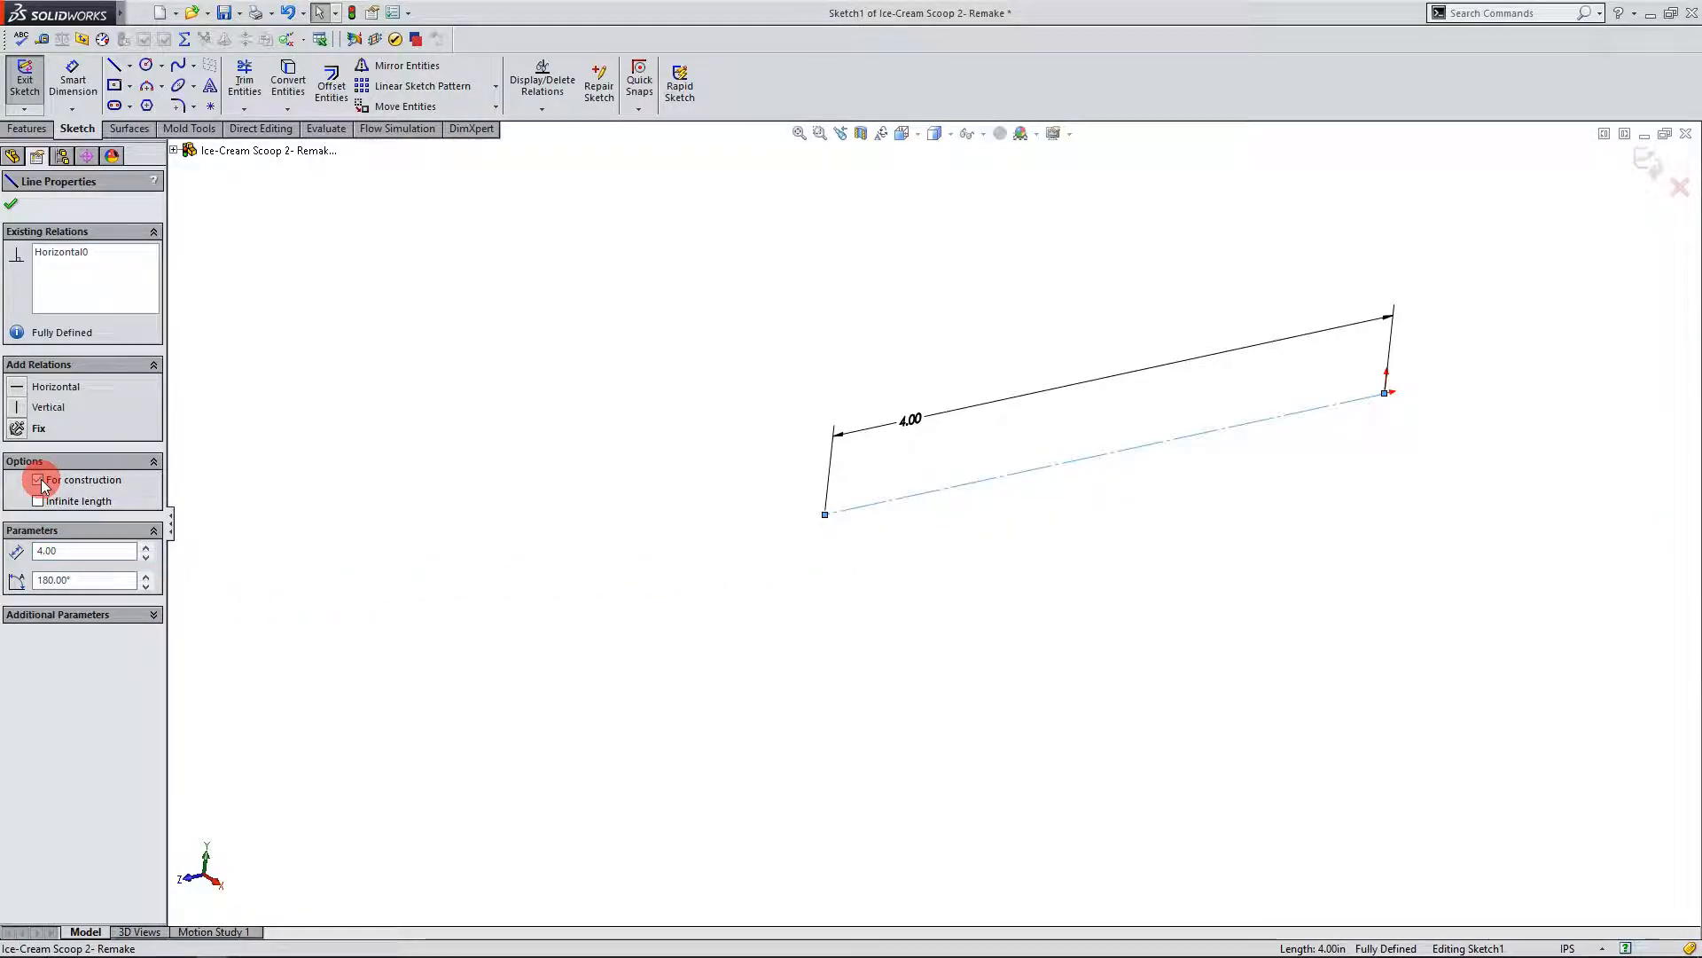
Step: Accept the construction line's properties and exit the handle's axis sketch
left_click(12, 207)
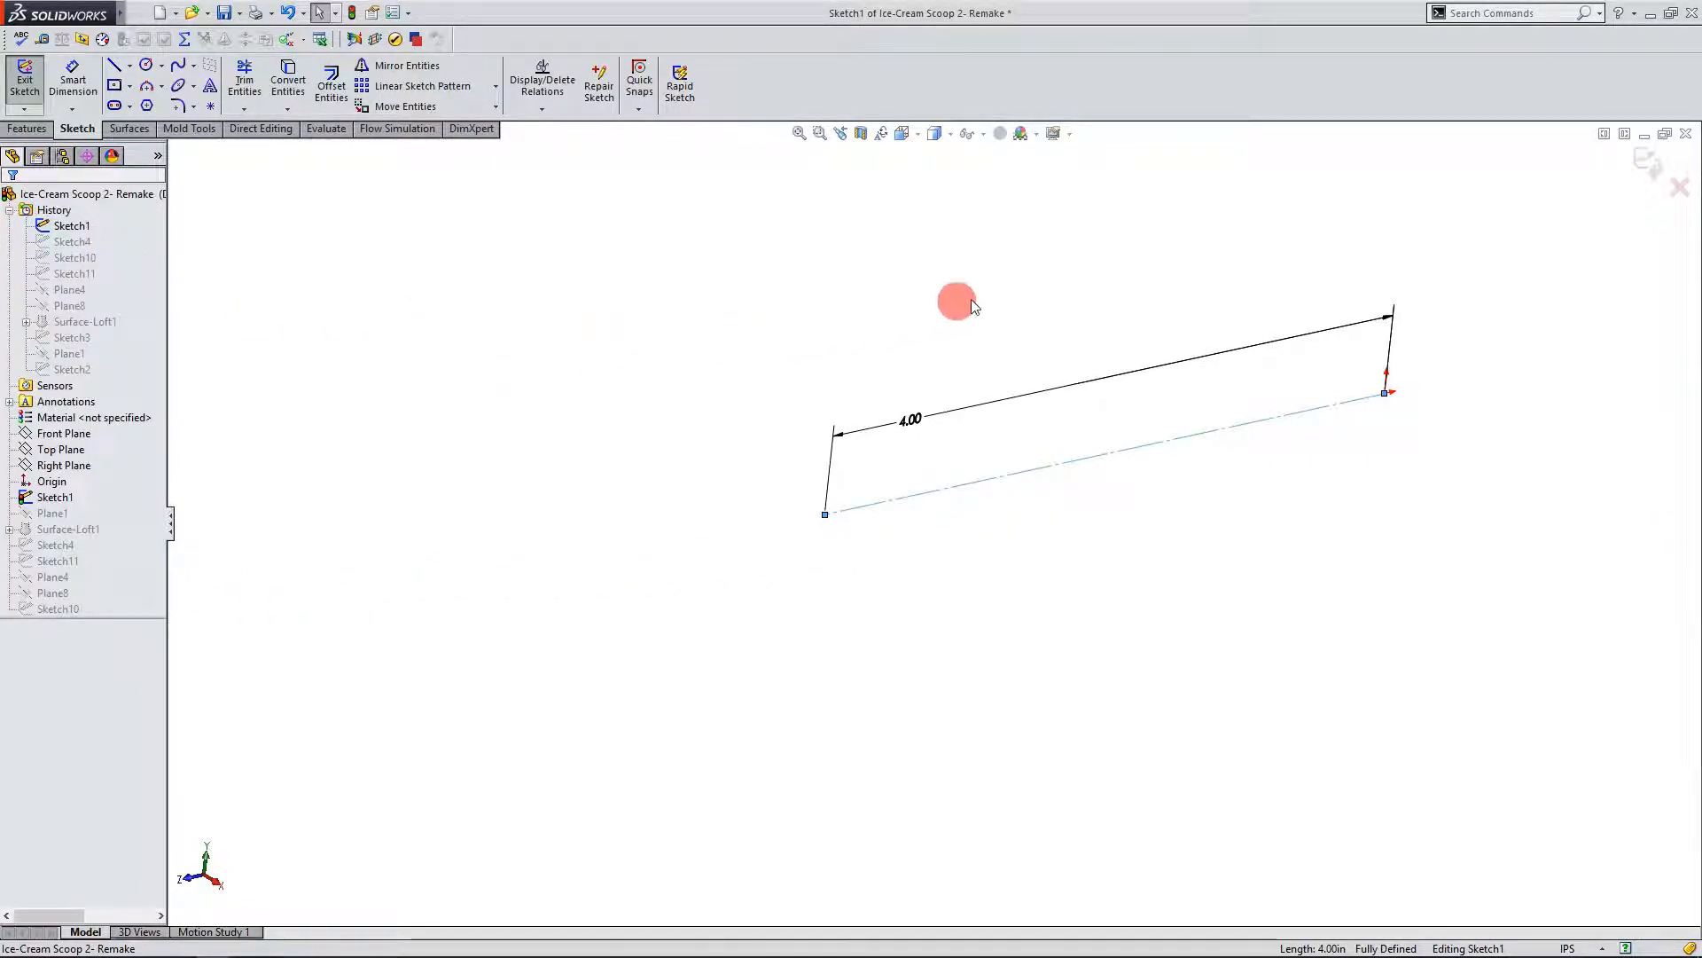
left_click(1644, 177)
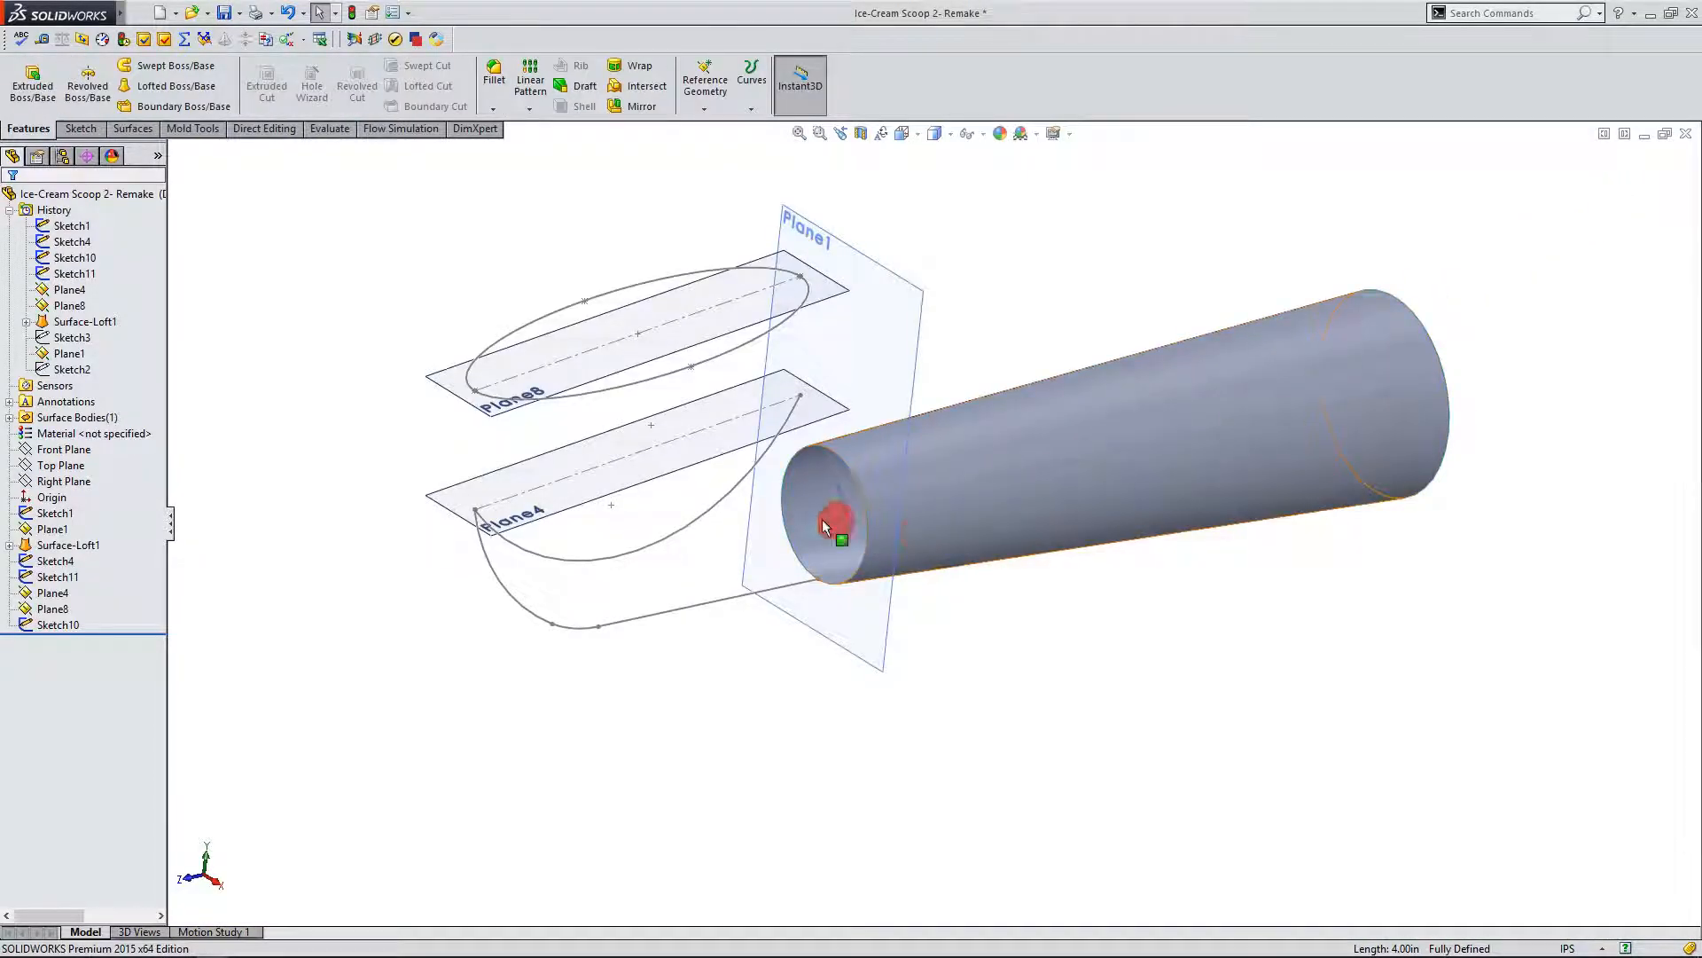
Step: Create a sketch-on-sketch projected curve from the scoop's arc sketch, Sketch4, and the ellipse sketch, Sketch10
left_click(72, 623)
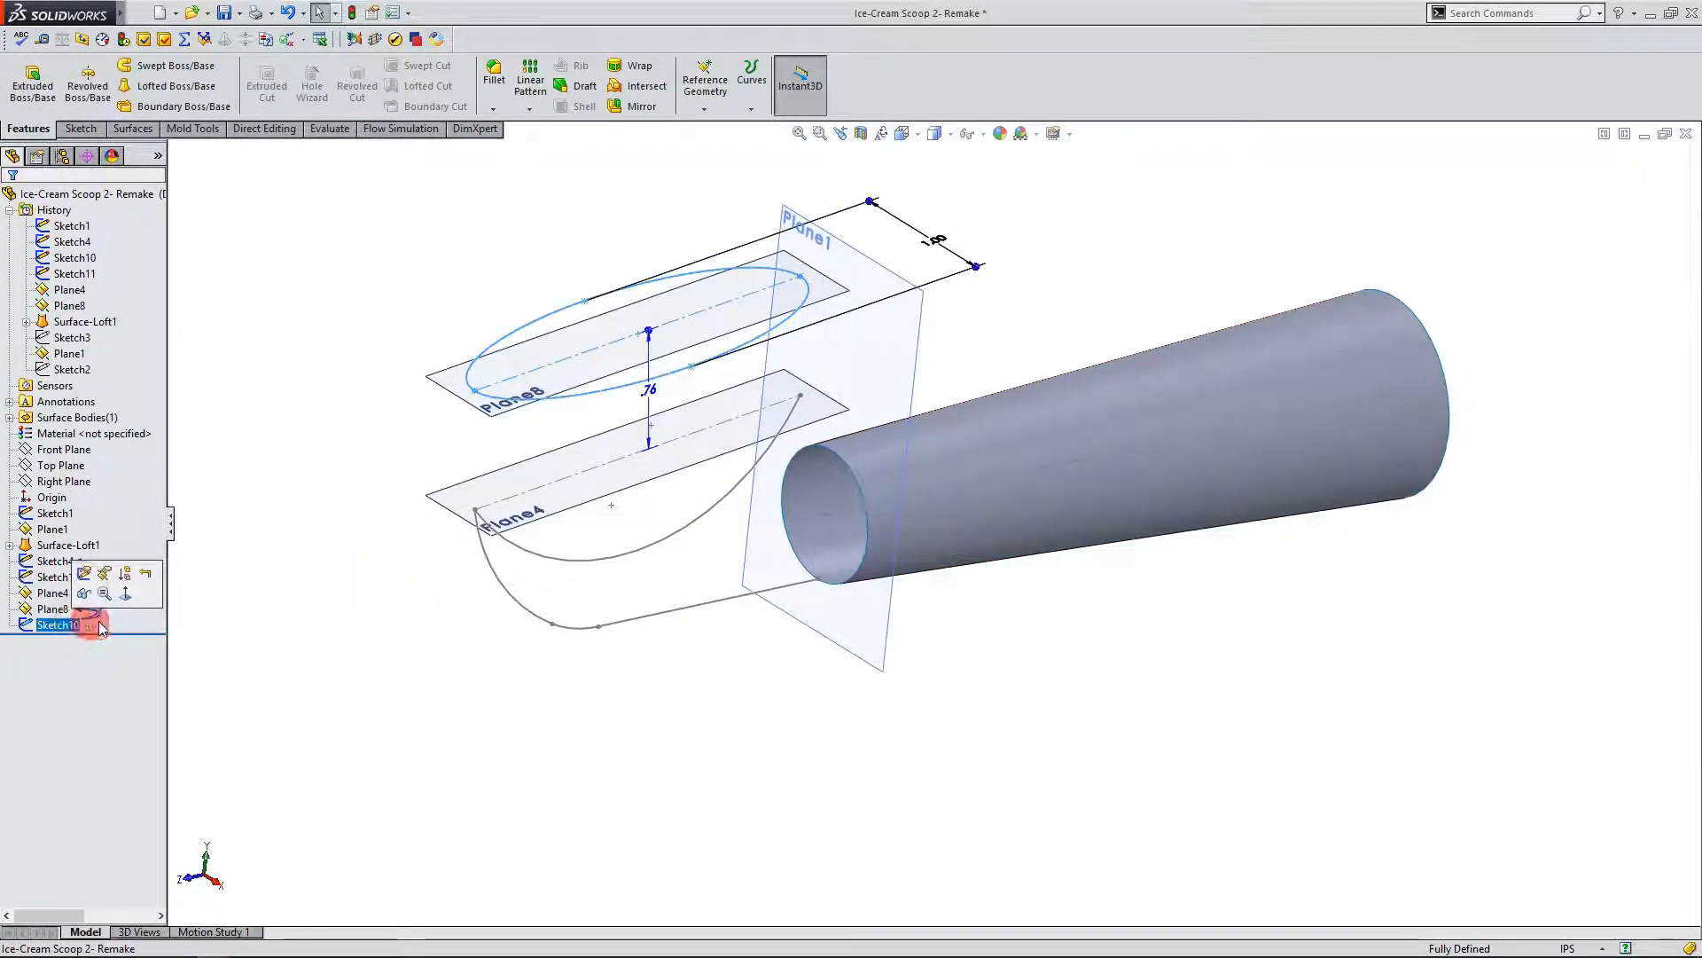
mouse_move(799, 688)
middle_mouse_down()
mouse_move(757, 688)
mouse_move(779, 653)
mouse_move(760, 521)
mouse_move(646, 544)
mouse_move(789, 522)
mouse_move(839, 710)
mouse_move(886, 719)
mouse_move(798, 722)
mouse_move(771, 659)
mouse_move(806, 657)
mouse_move(760, 597)
mouse_move(756, 661)
mouse_move(785, 702)
middle_mouse_up()
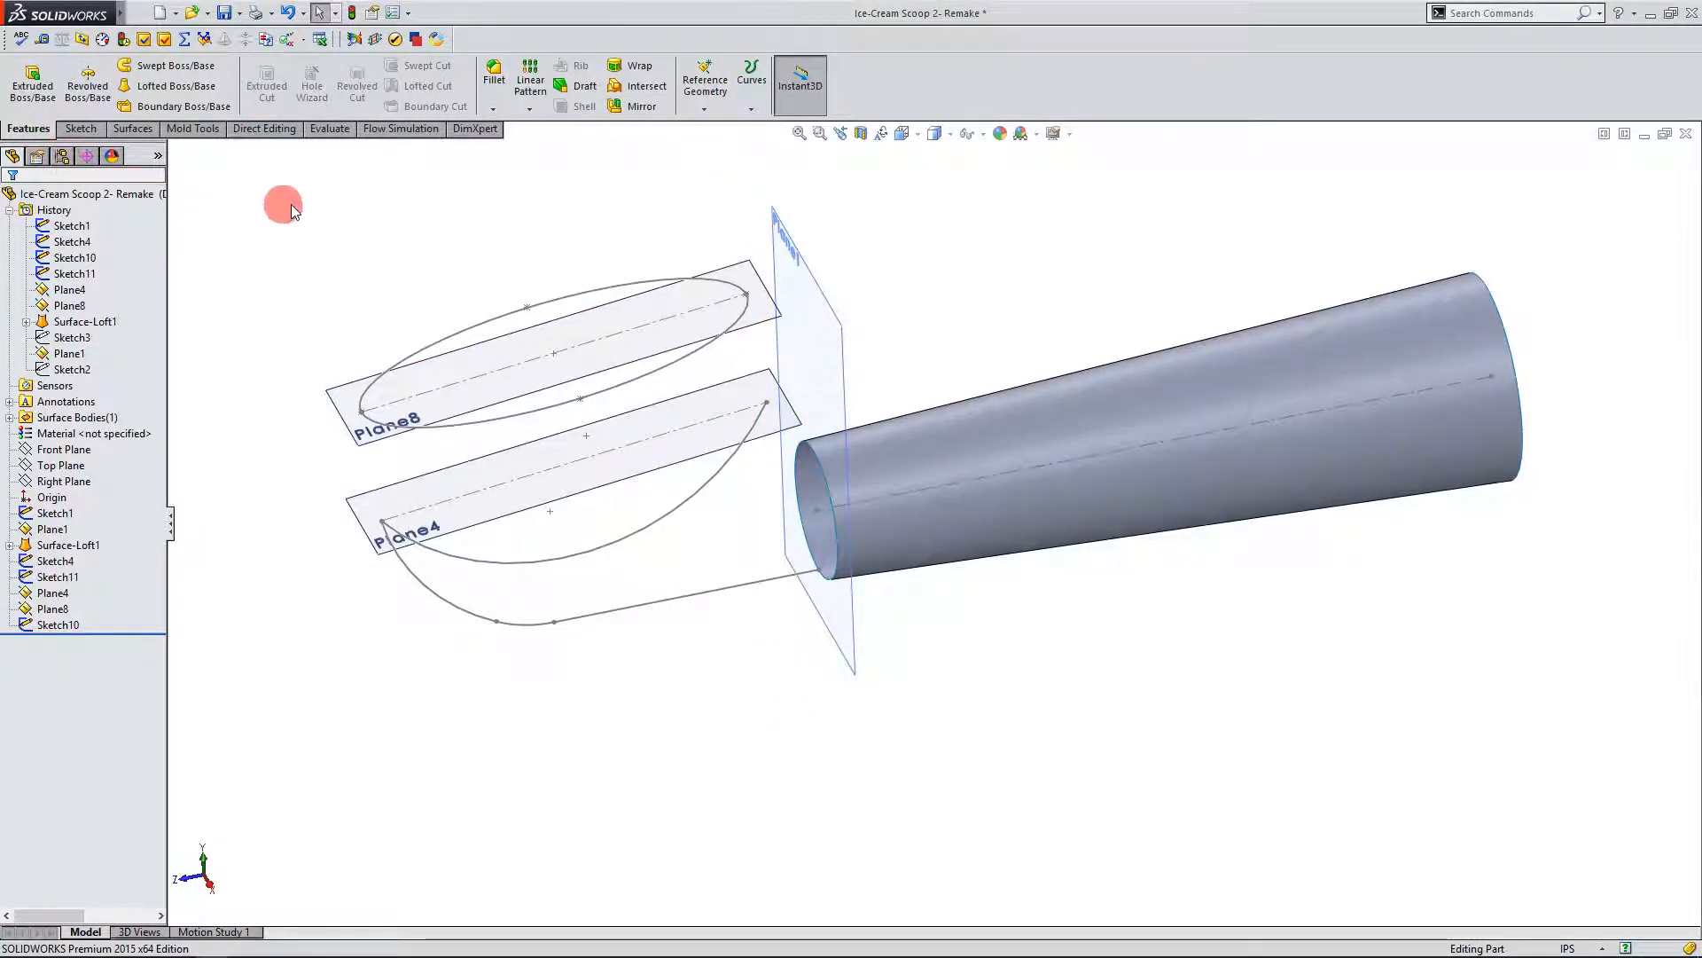
left_click(760, 110)
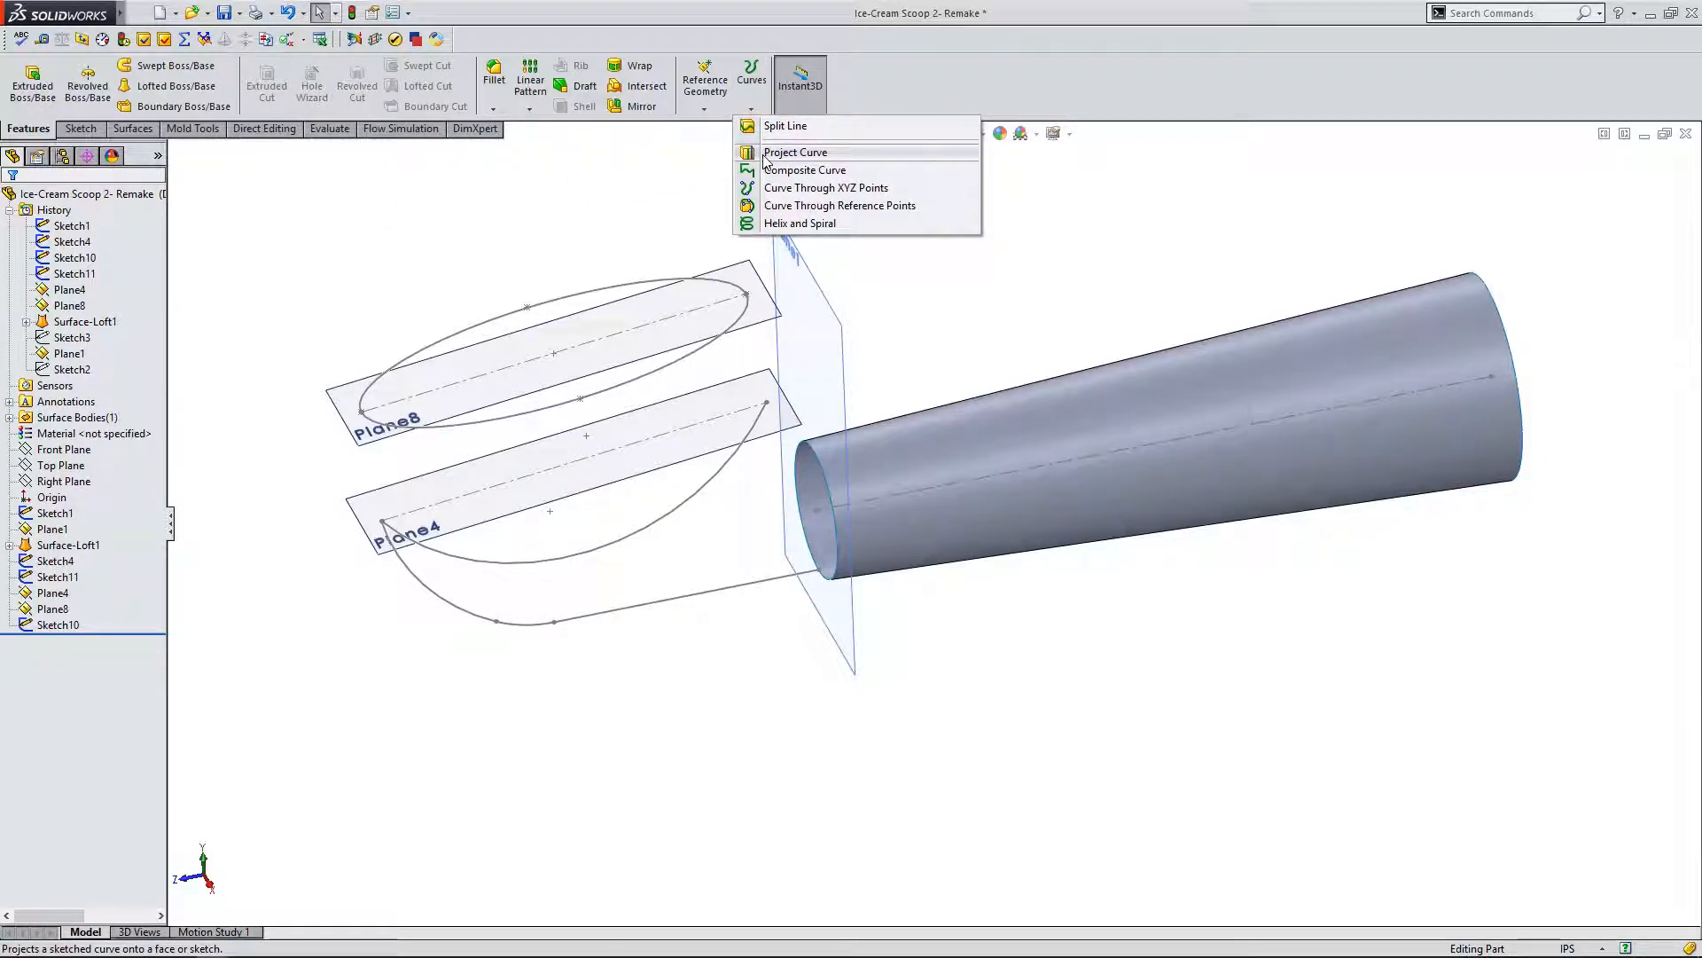
left_click(767, 155)
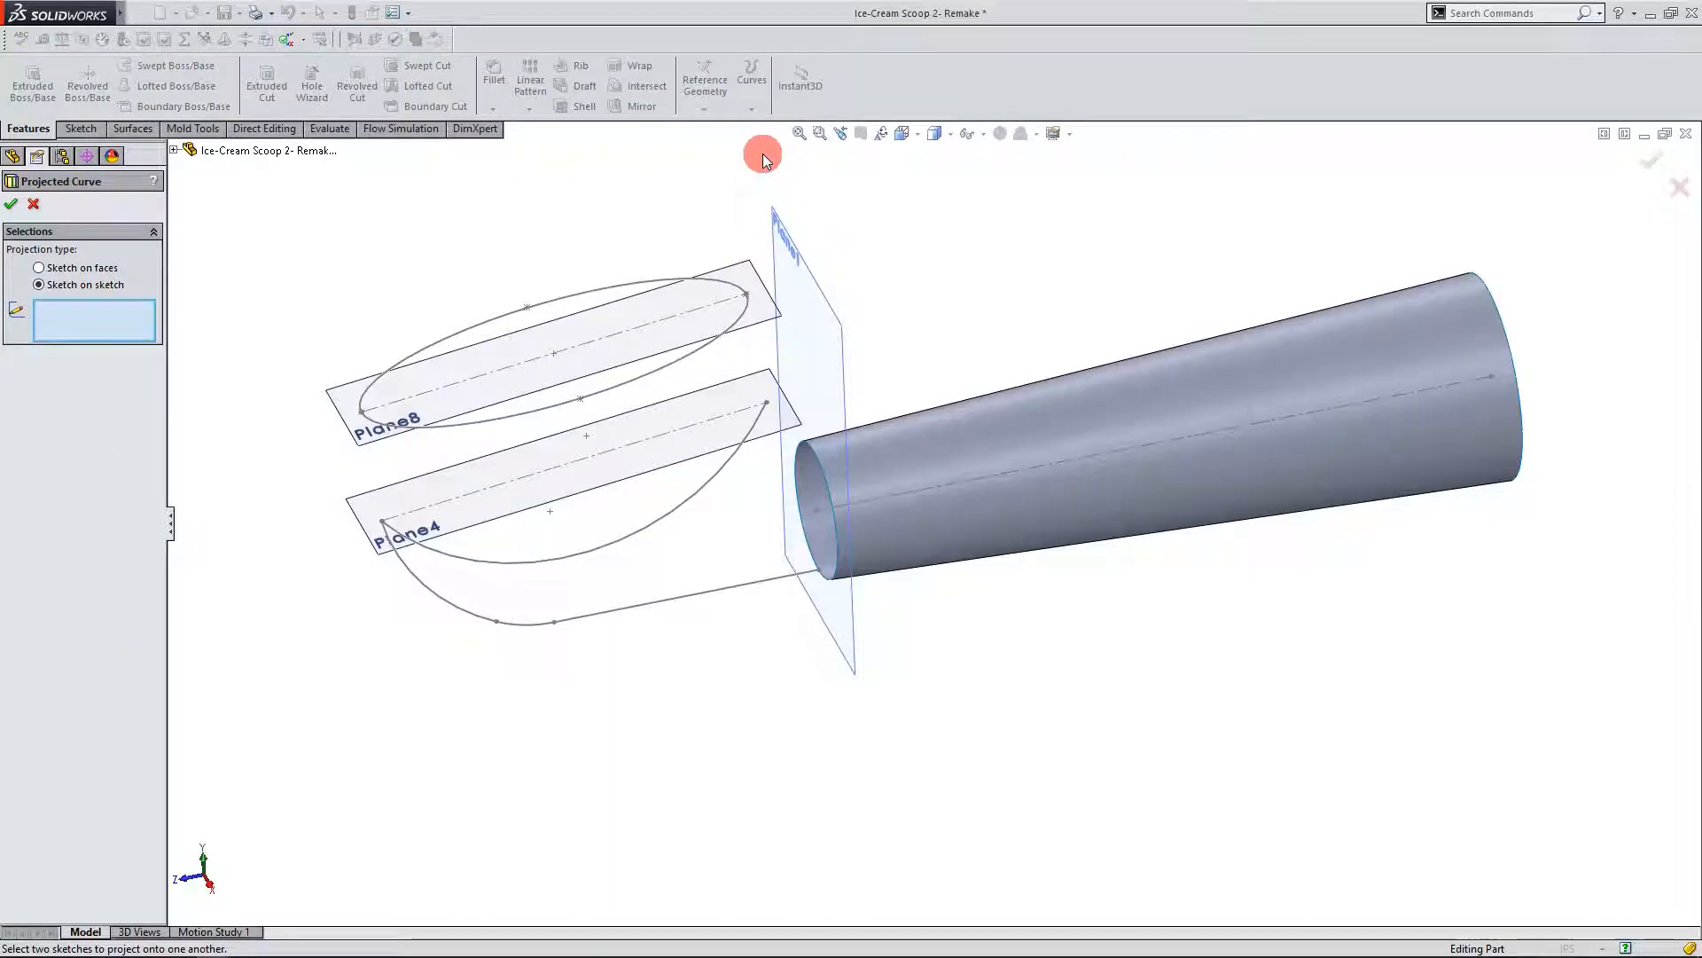
scroll(704, 220, "up", 1)
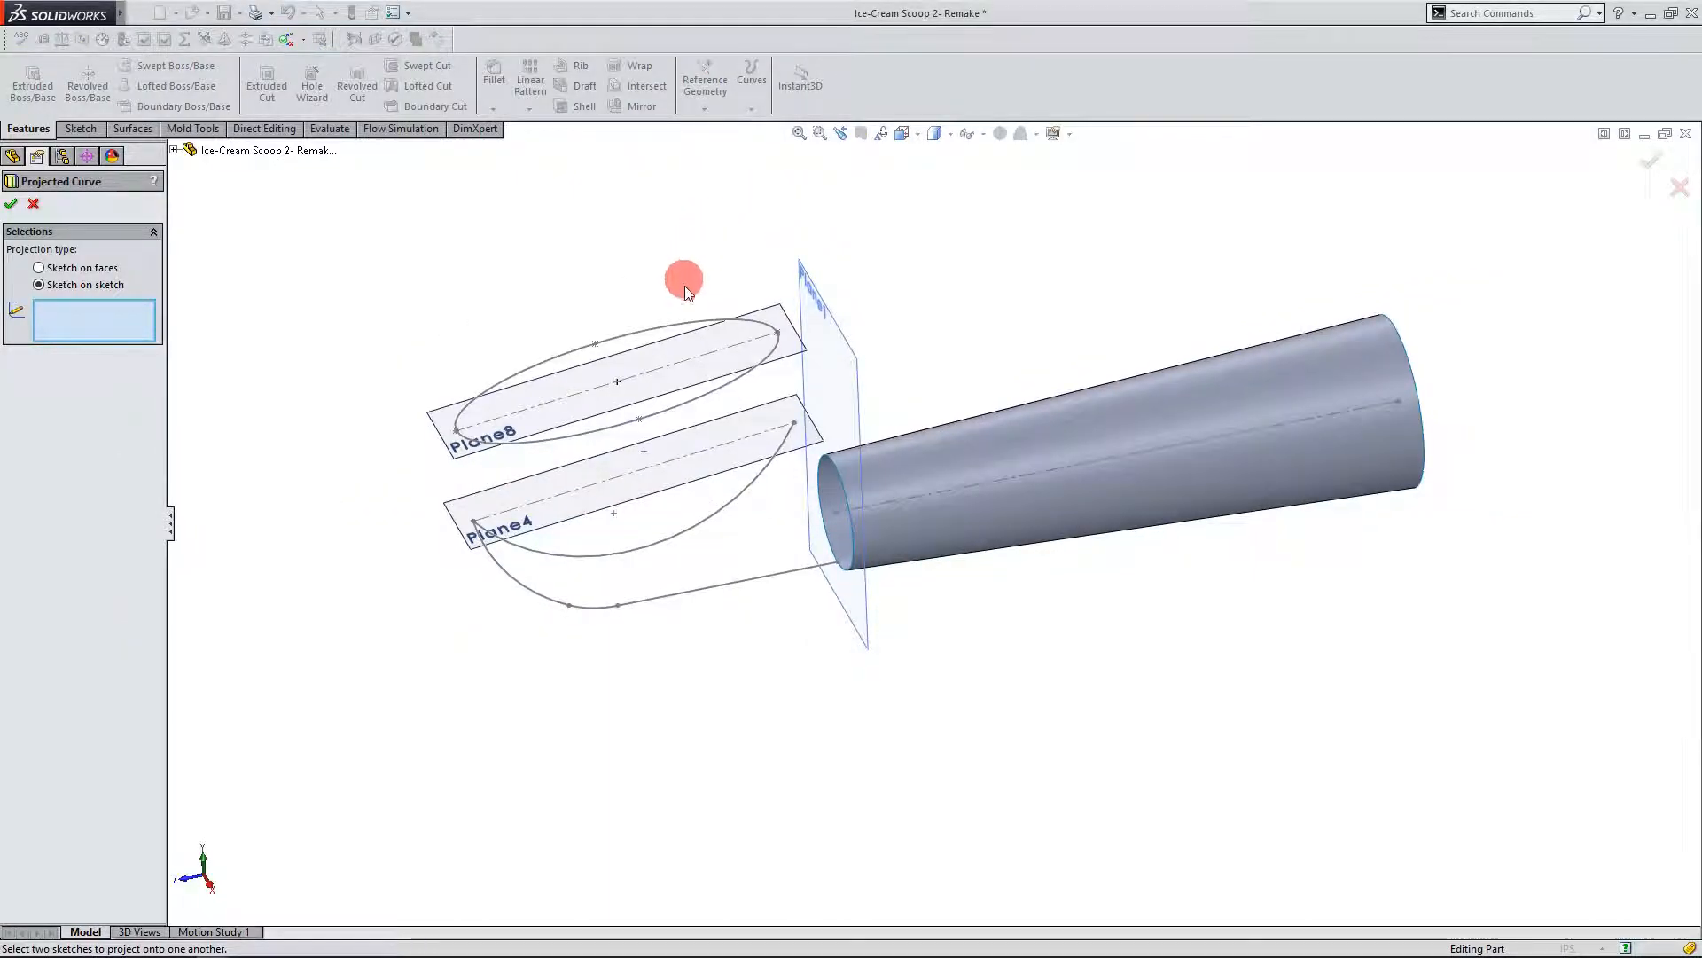
scroll(702, 394, "down", 1)
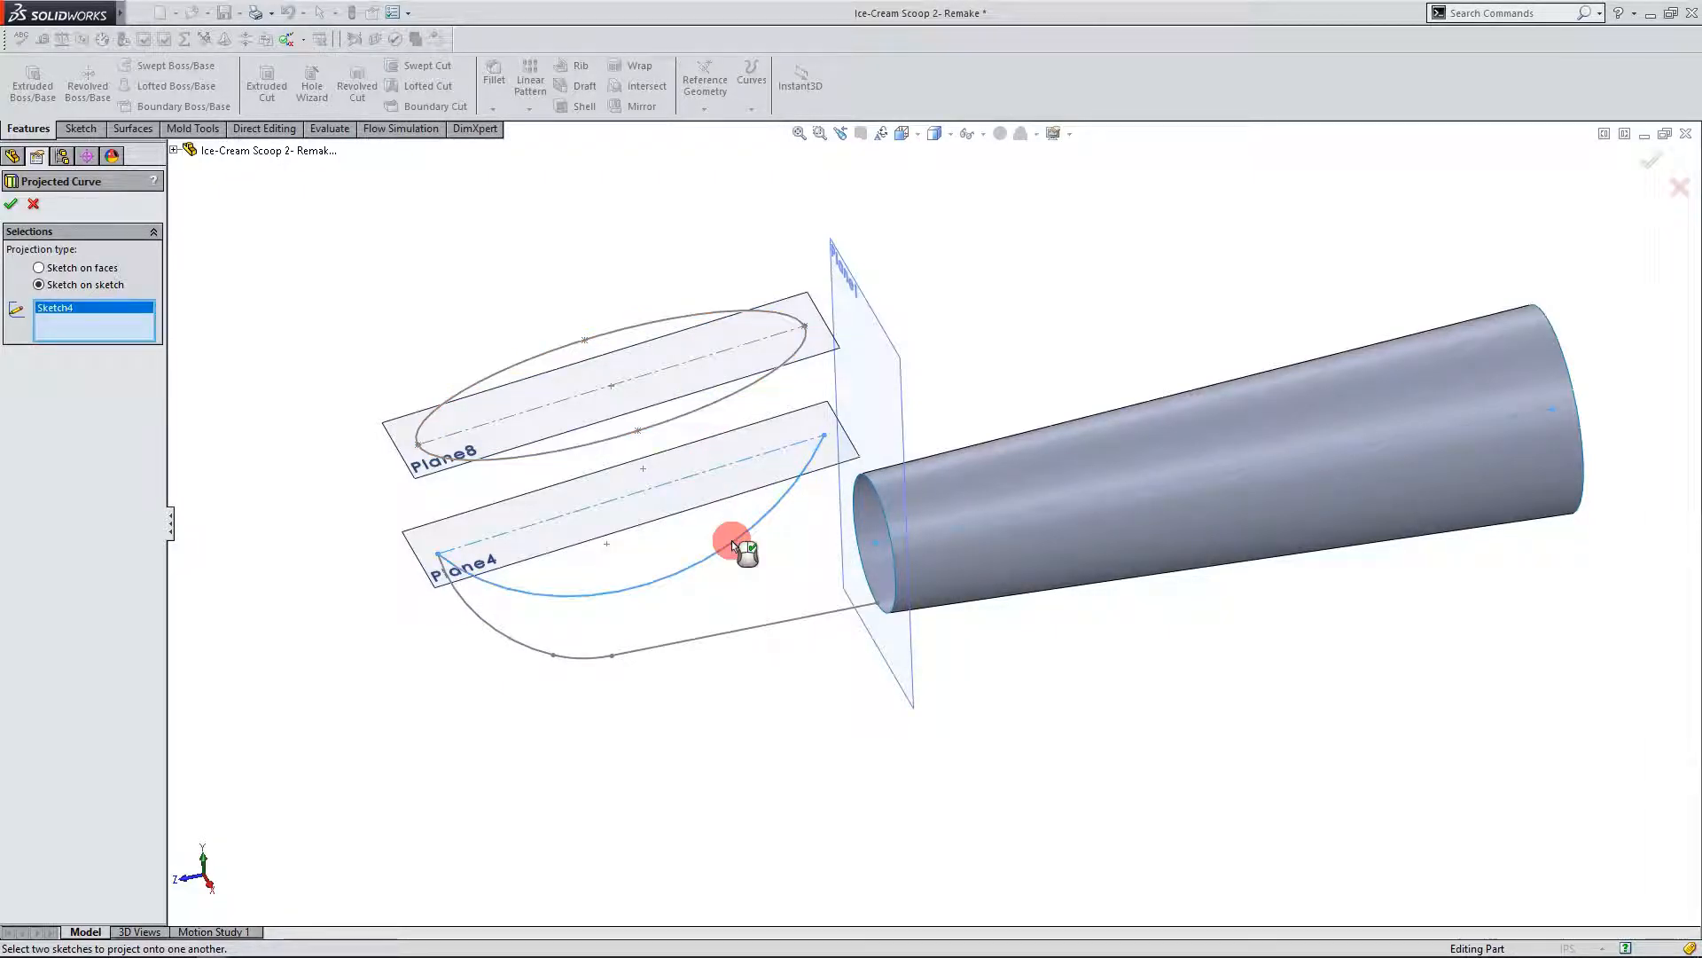
left_click(647, 429)
mouse_move(748, 695)
middle_mouse_down()
mouse_move(816, 673)
mouse_move(775, 608)
mouse_move(667, 535)
mouse_move(567, 550)
mouse_move(593, 524)
mouse_move(748, 521)
mouse_move(877, 543)
mouse_move(703, 525)
mouse_move(752, 665)
mouse_move(737, 547)
mouse_move(745, 570)
mouse_move(703, 555)
mouse_move(733, 520)
mouse_move(723, 530)
middle_mouse_up()
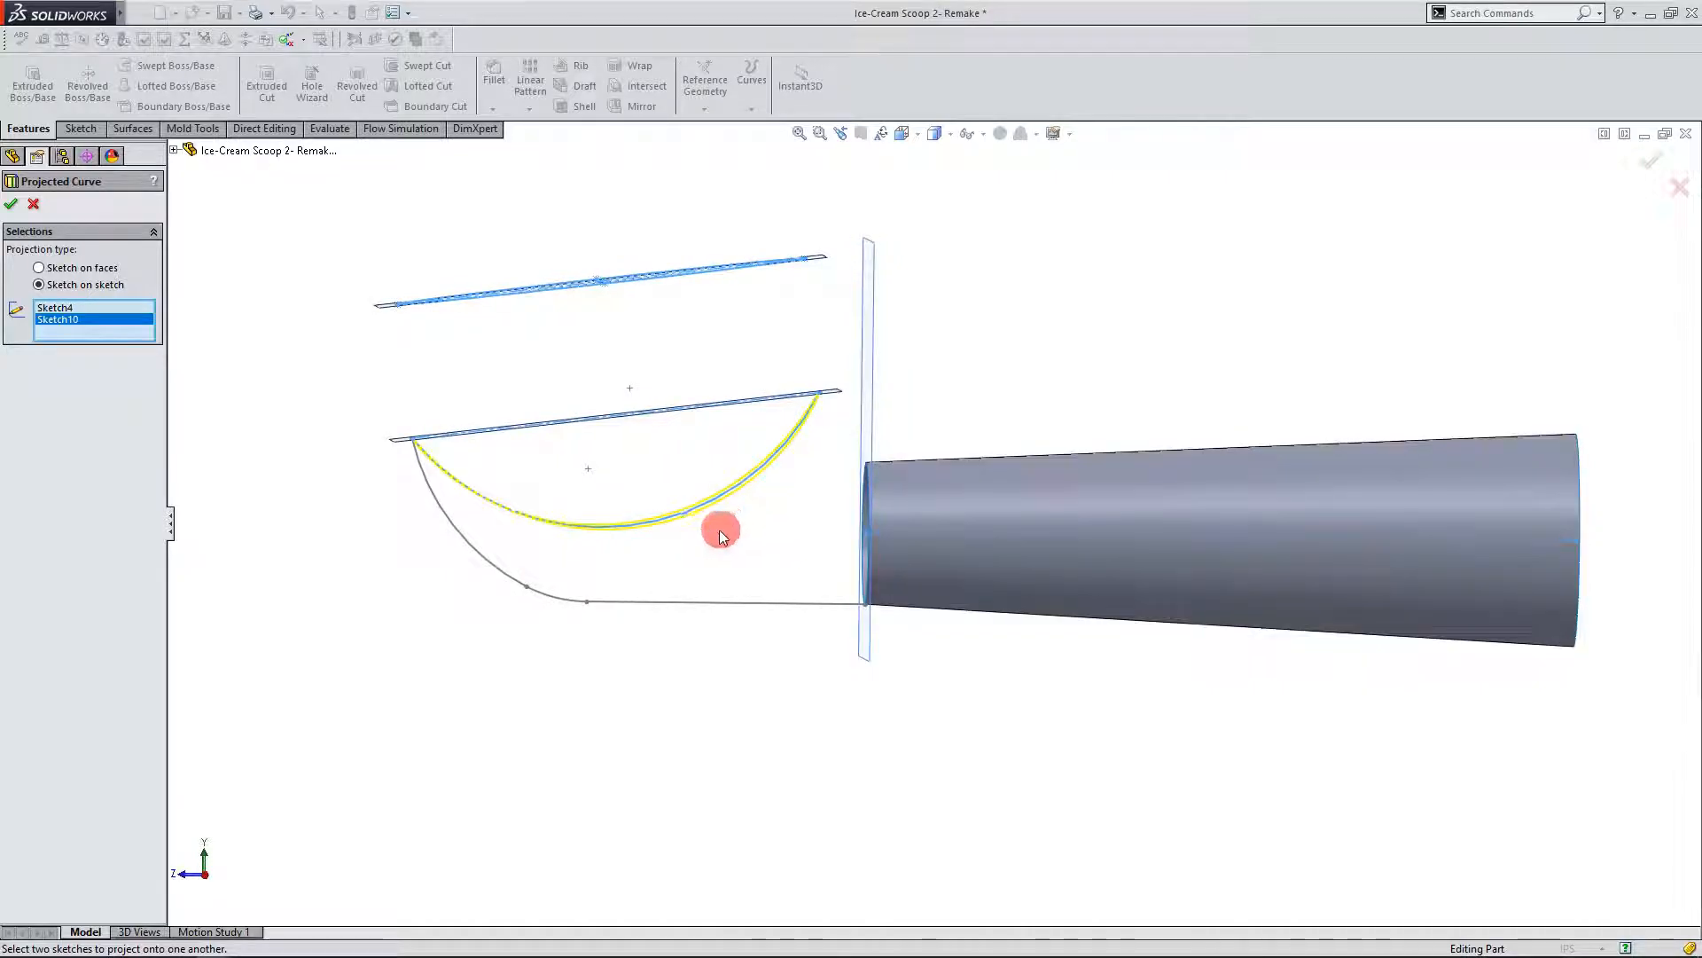
mouse_move(338, 461)
middle_mouse_down()
mouse_move(383, 422)
mouse_move(422, 506)
mouse_move(417, 588)
mouse_move(417, 529)
mouse_move(521, 487)
middle_mouse_up()
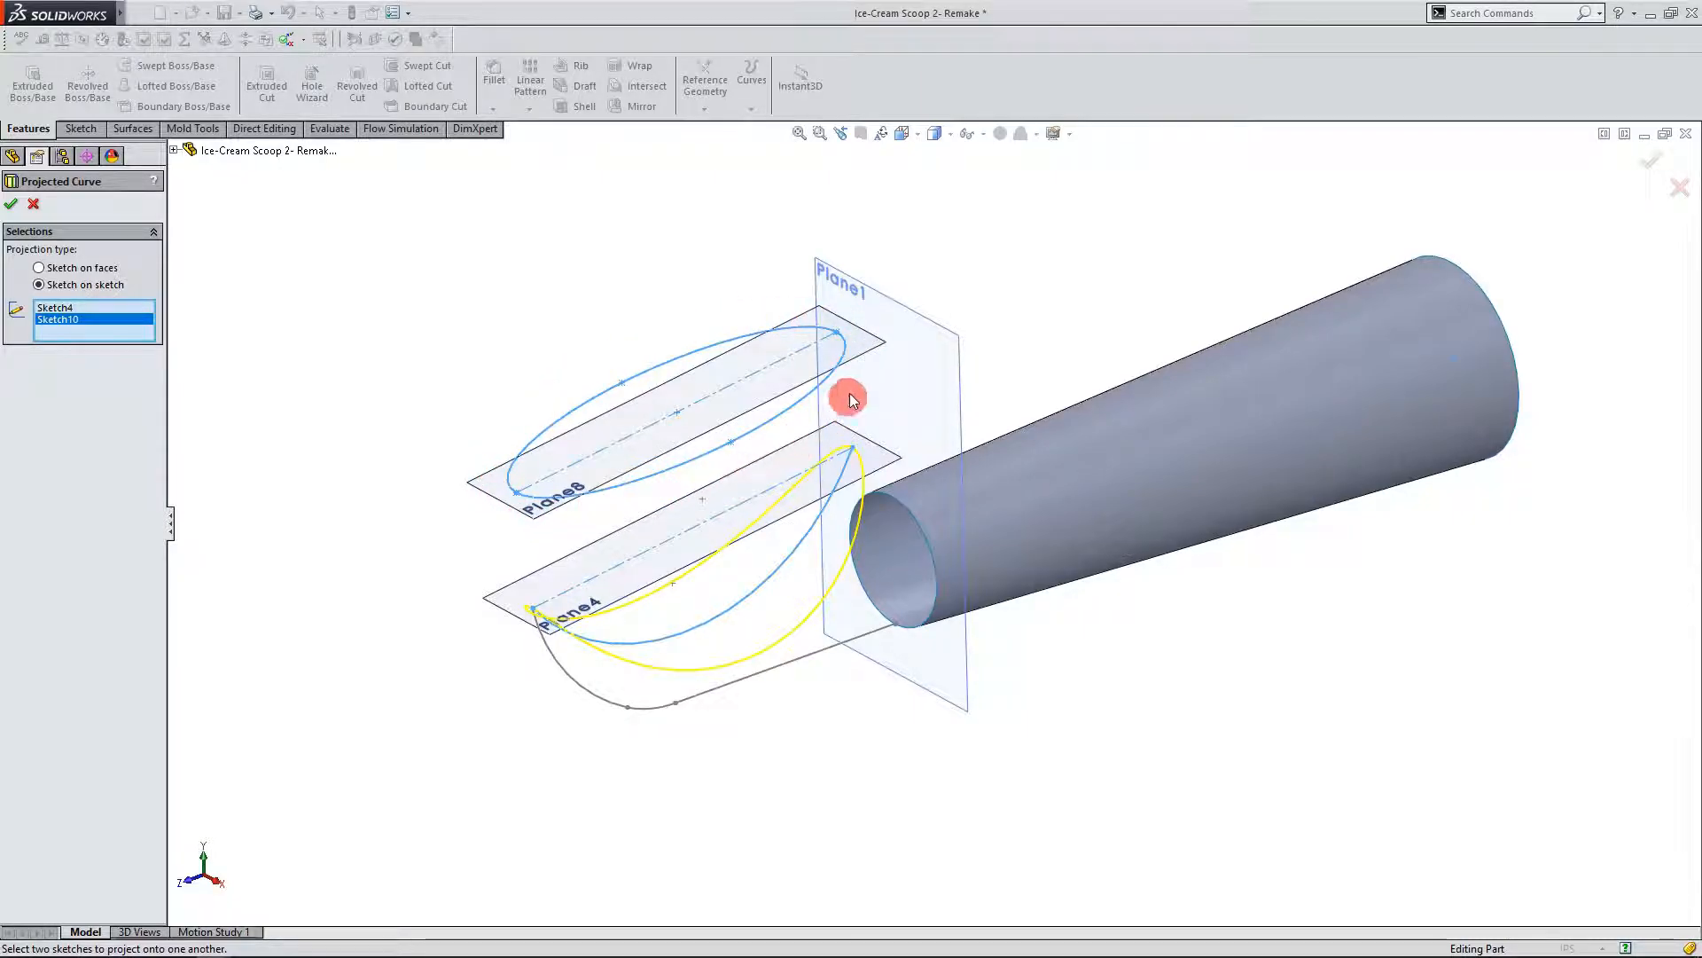
mouse_move(434, 486)
middle_mouse_down()
mouse_move(949, 688)
mouse_move(885, 695)
mouse_move(824, 620)
mouse_move(812, 689)
mouse_move(802, 627)
middle_mouse_up()
scroll(789, 631, "down", 2)
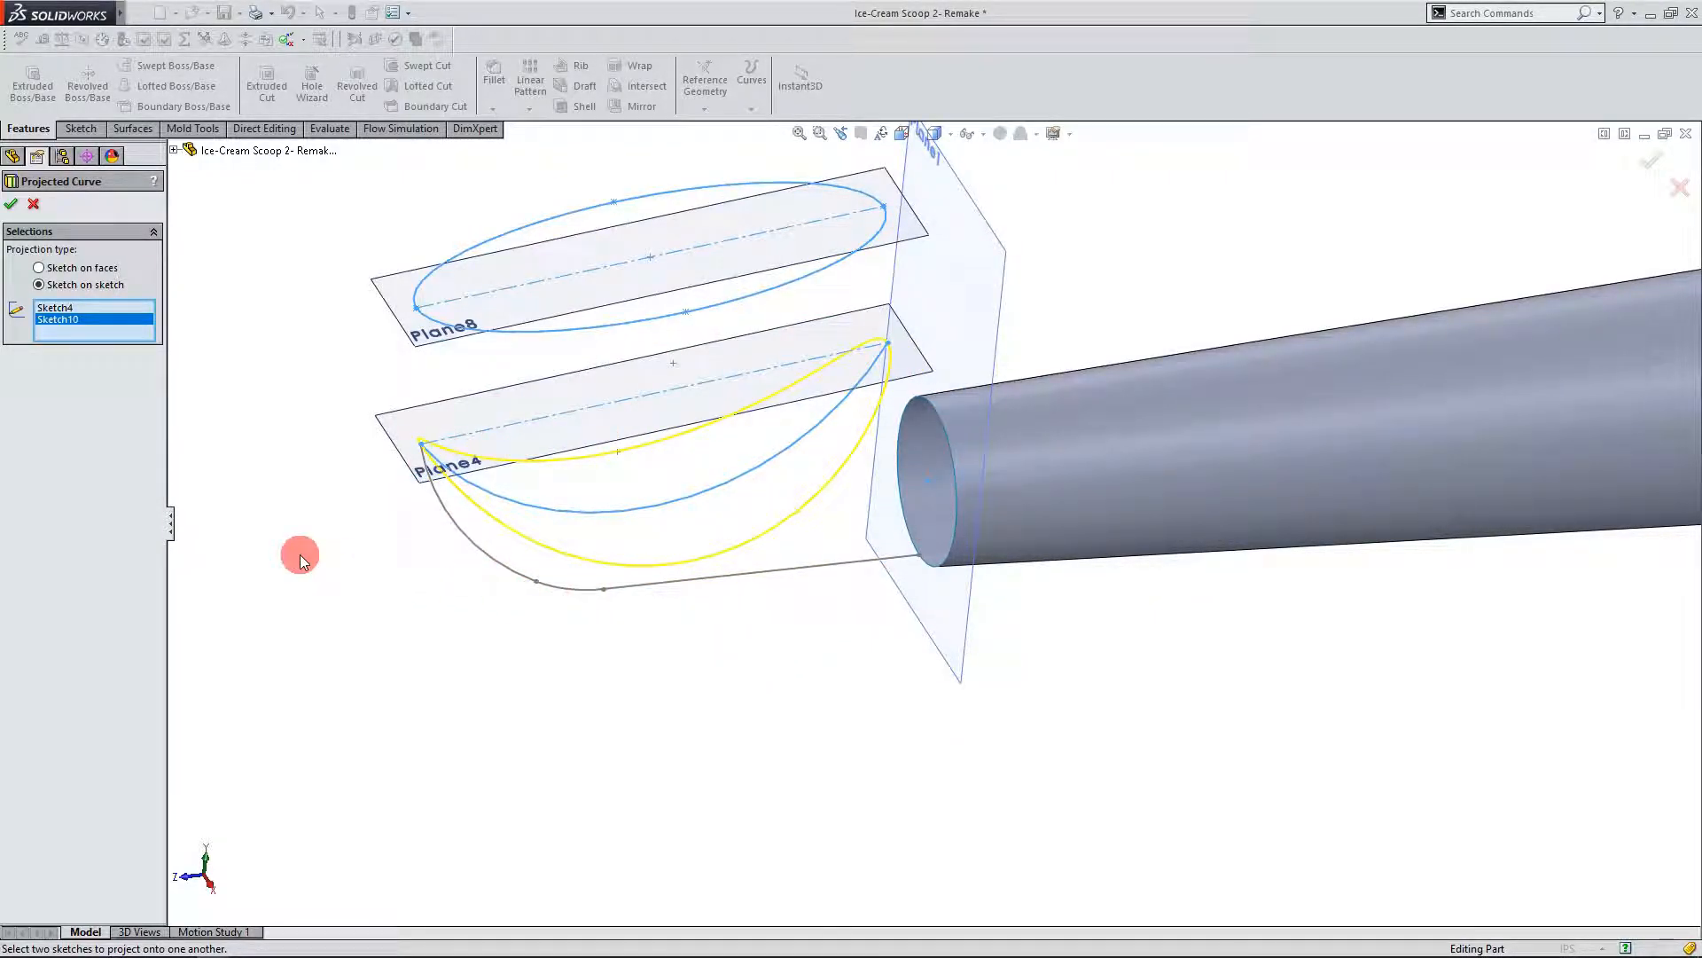
left_click(12, 205)
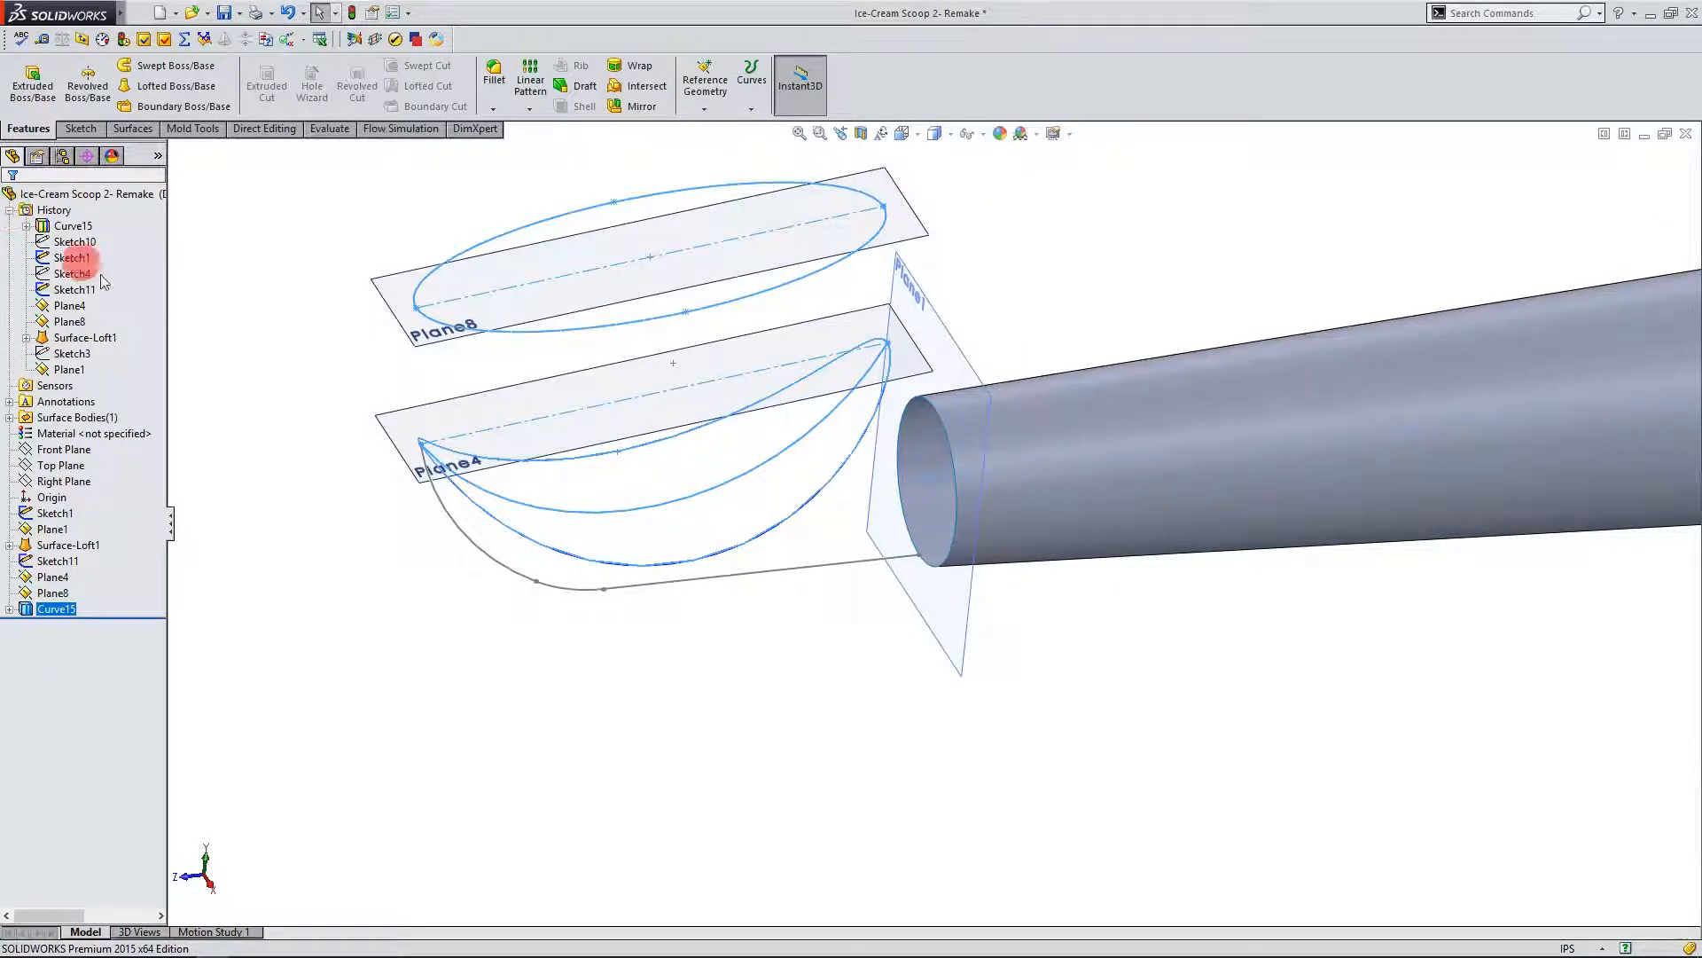
Step: Create a reference plane parallel to the Front Plane through the Sketch11 point where the straight line meets the small arc
middle_click_drag(734, 657, 770, 570)
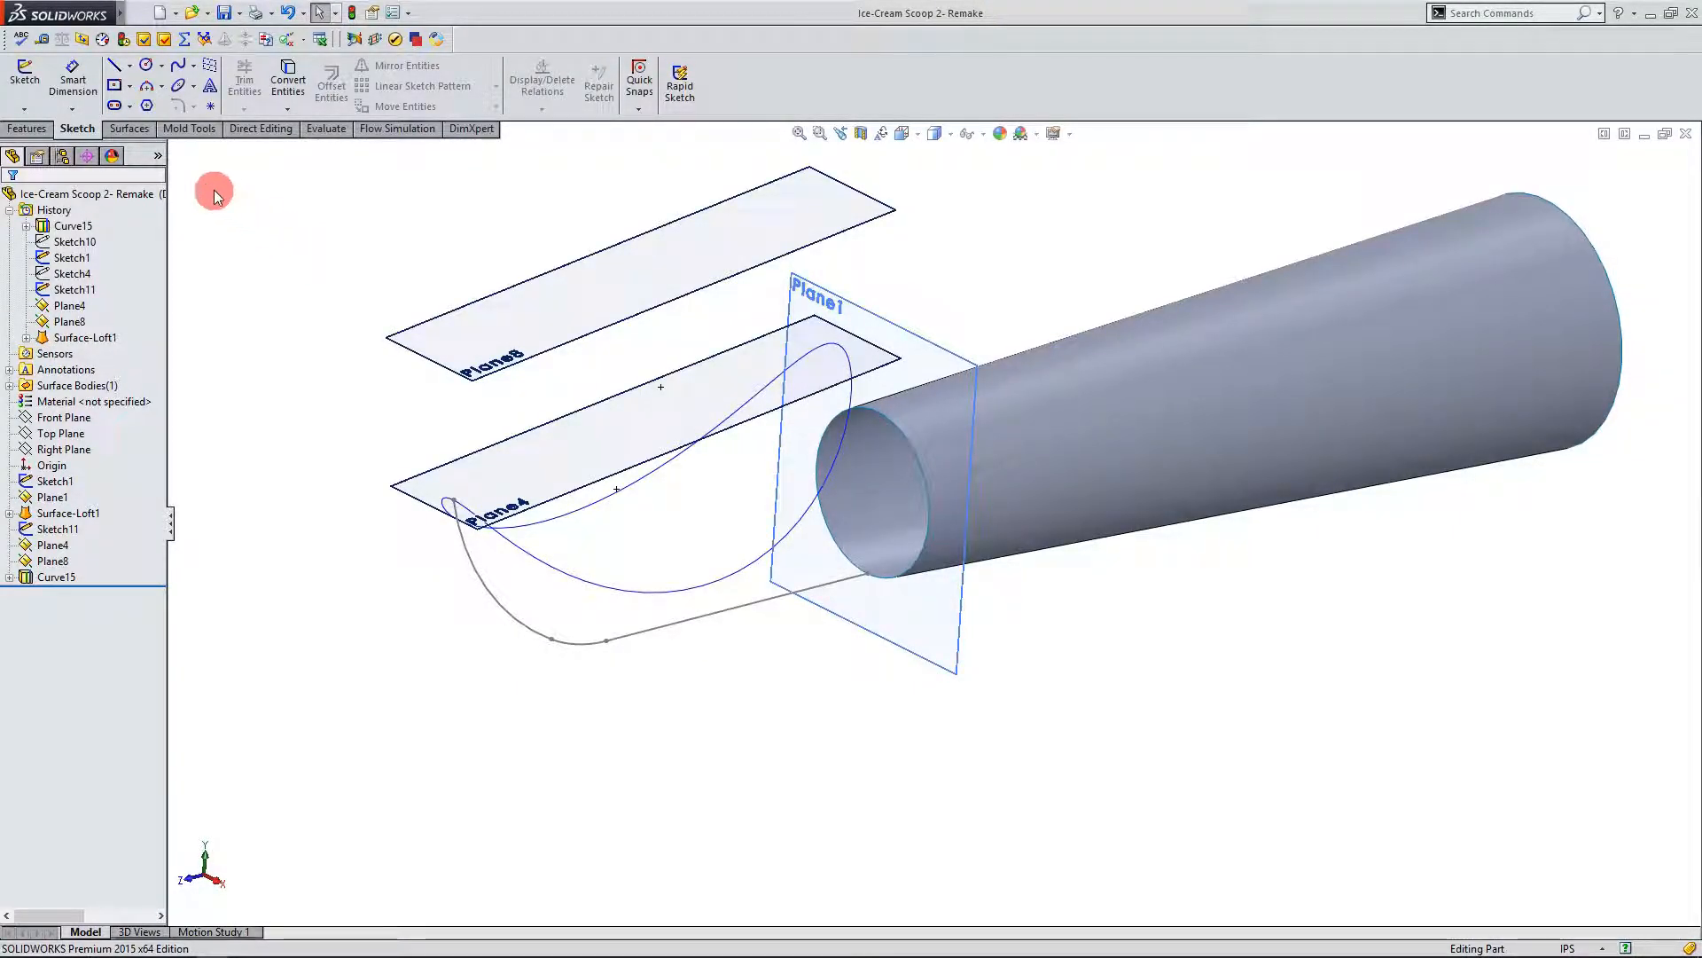
left_click(41, 131)
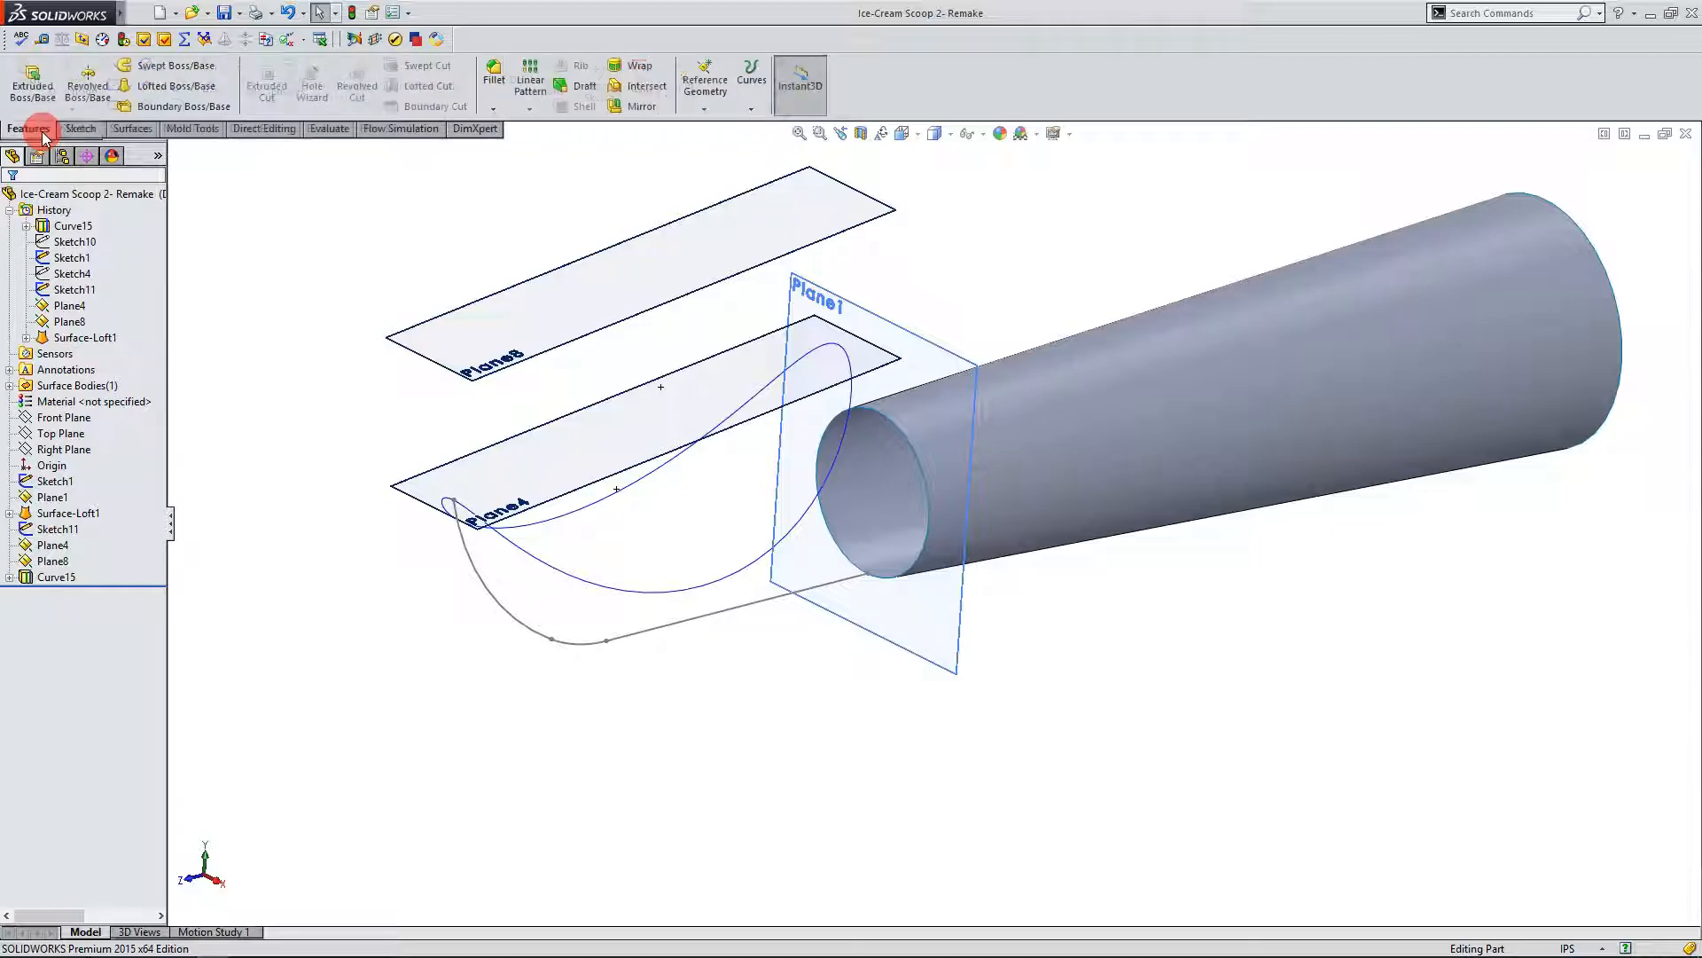
left_click(721, 105)
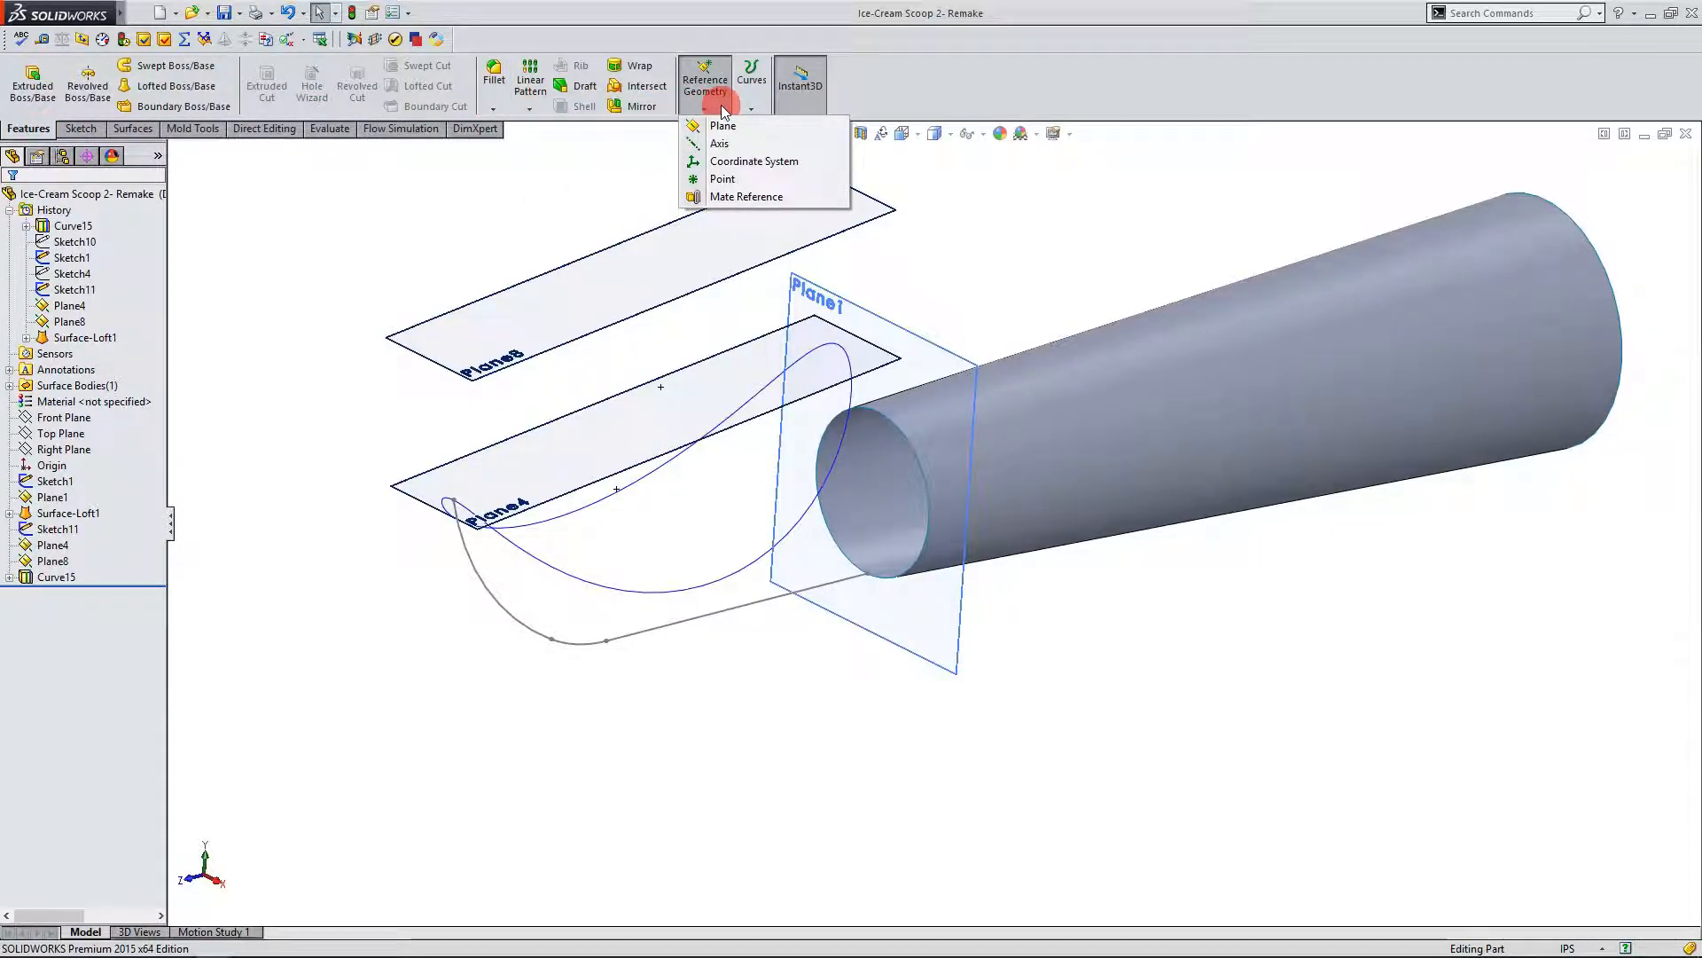
left_click(720, 126)
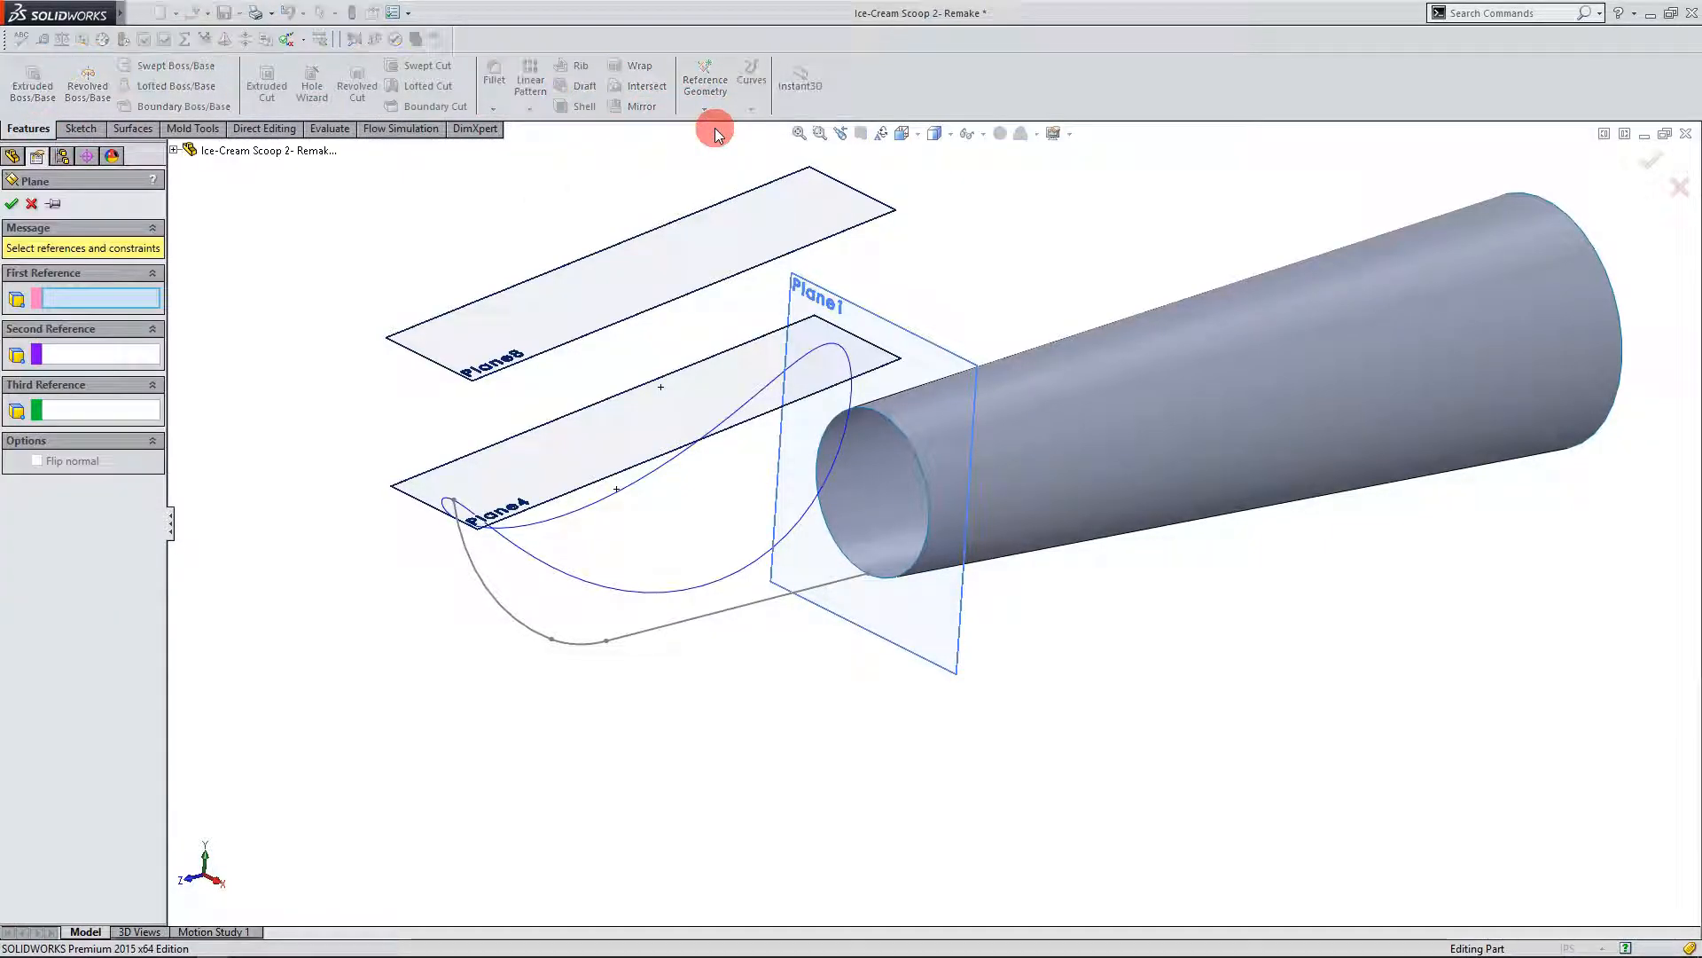
left_click(176, 152)
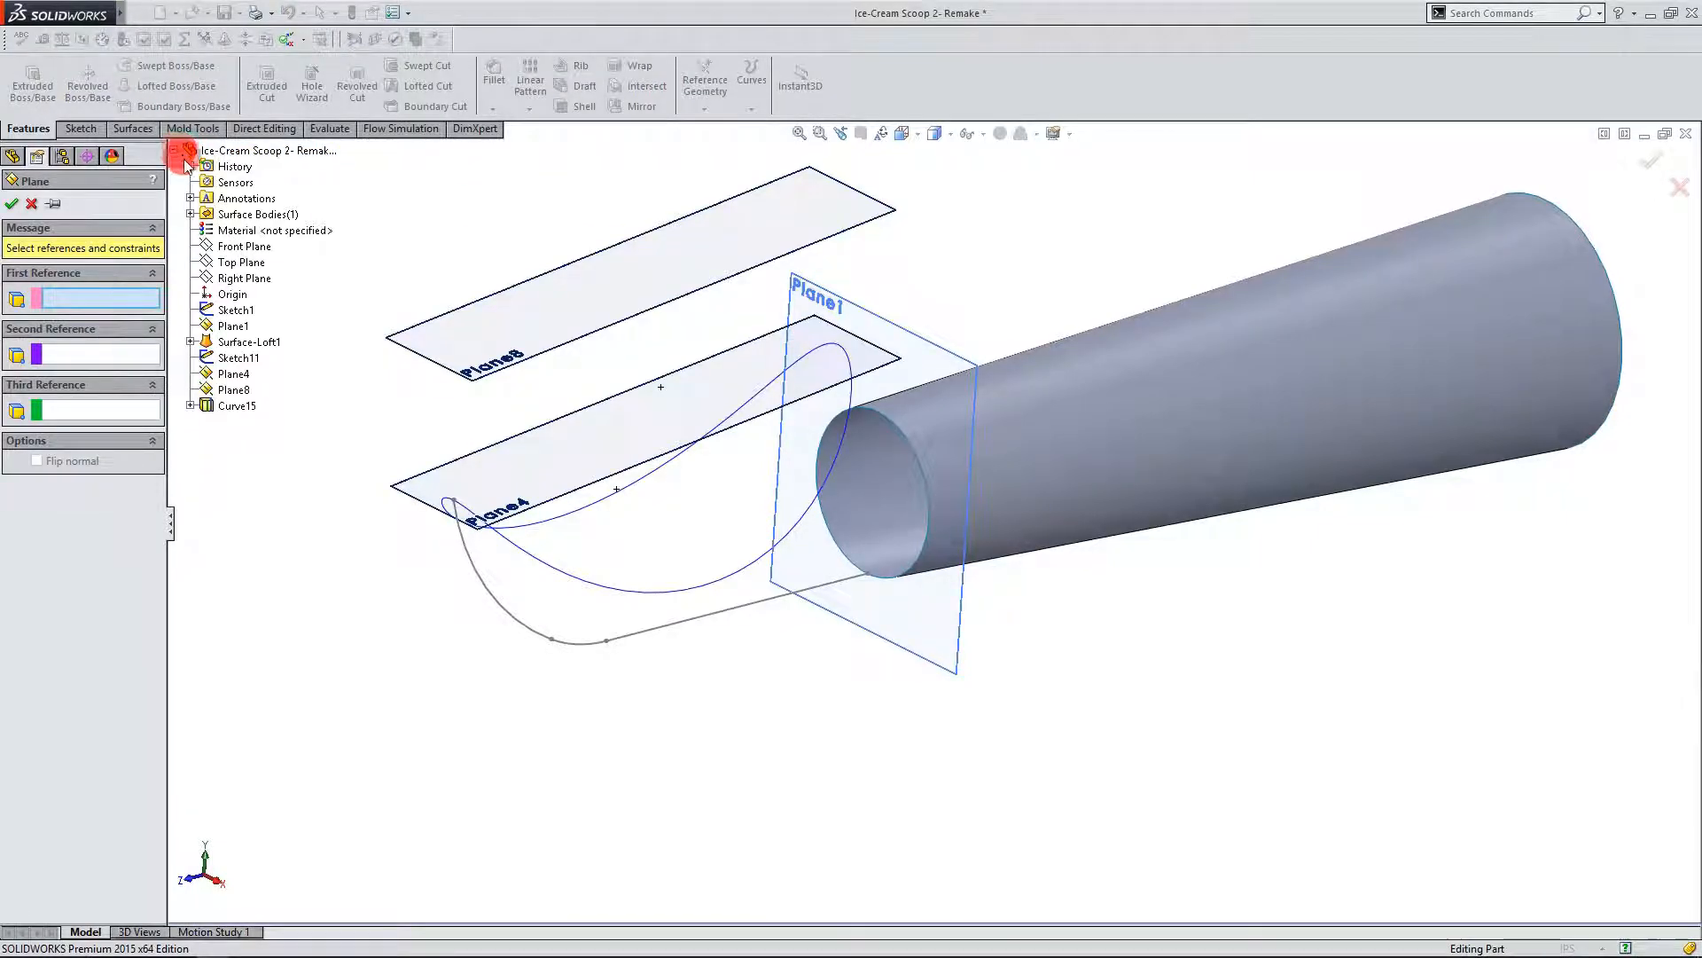
left_click(232, 248)
scroll(368, 514, "up", 1)
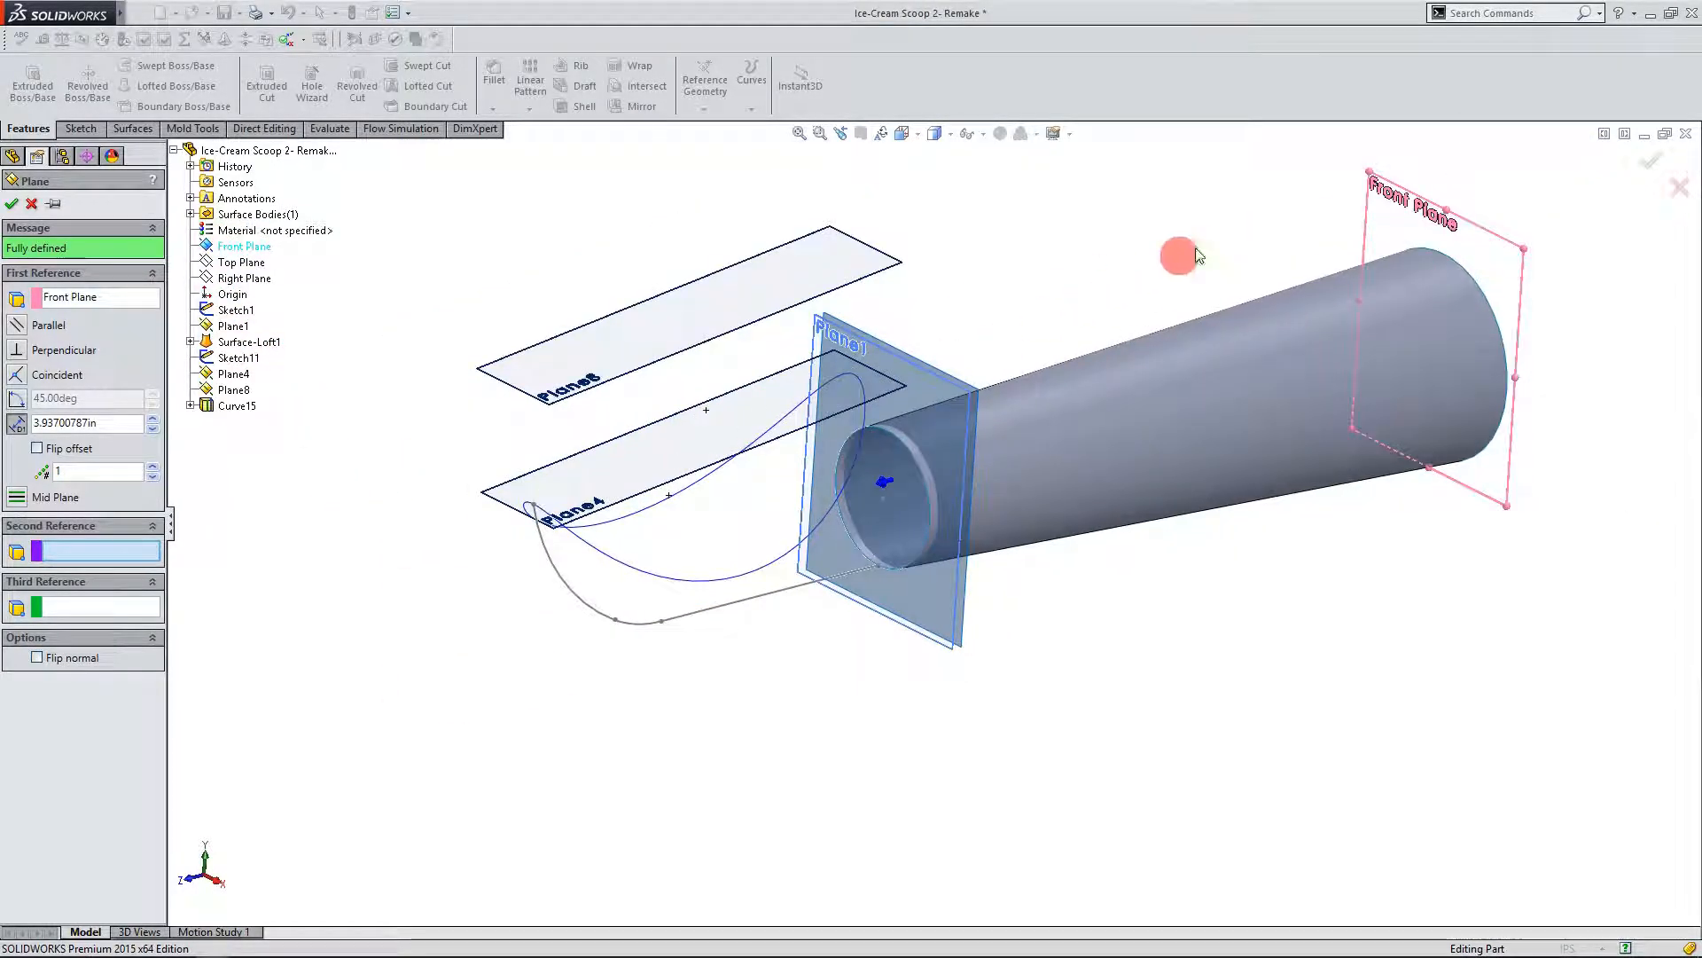
scroll(1205, 238, "down", 1)
mouse_move(1036, 377)
middle_mouse_down()
mouse_move(950, 342)
mouse_move(1023, 331)
mouse_move(994, 321)
mouse_move(901, 395)
middle_mouse_up()
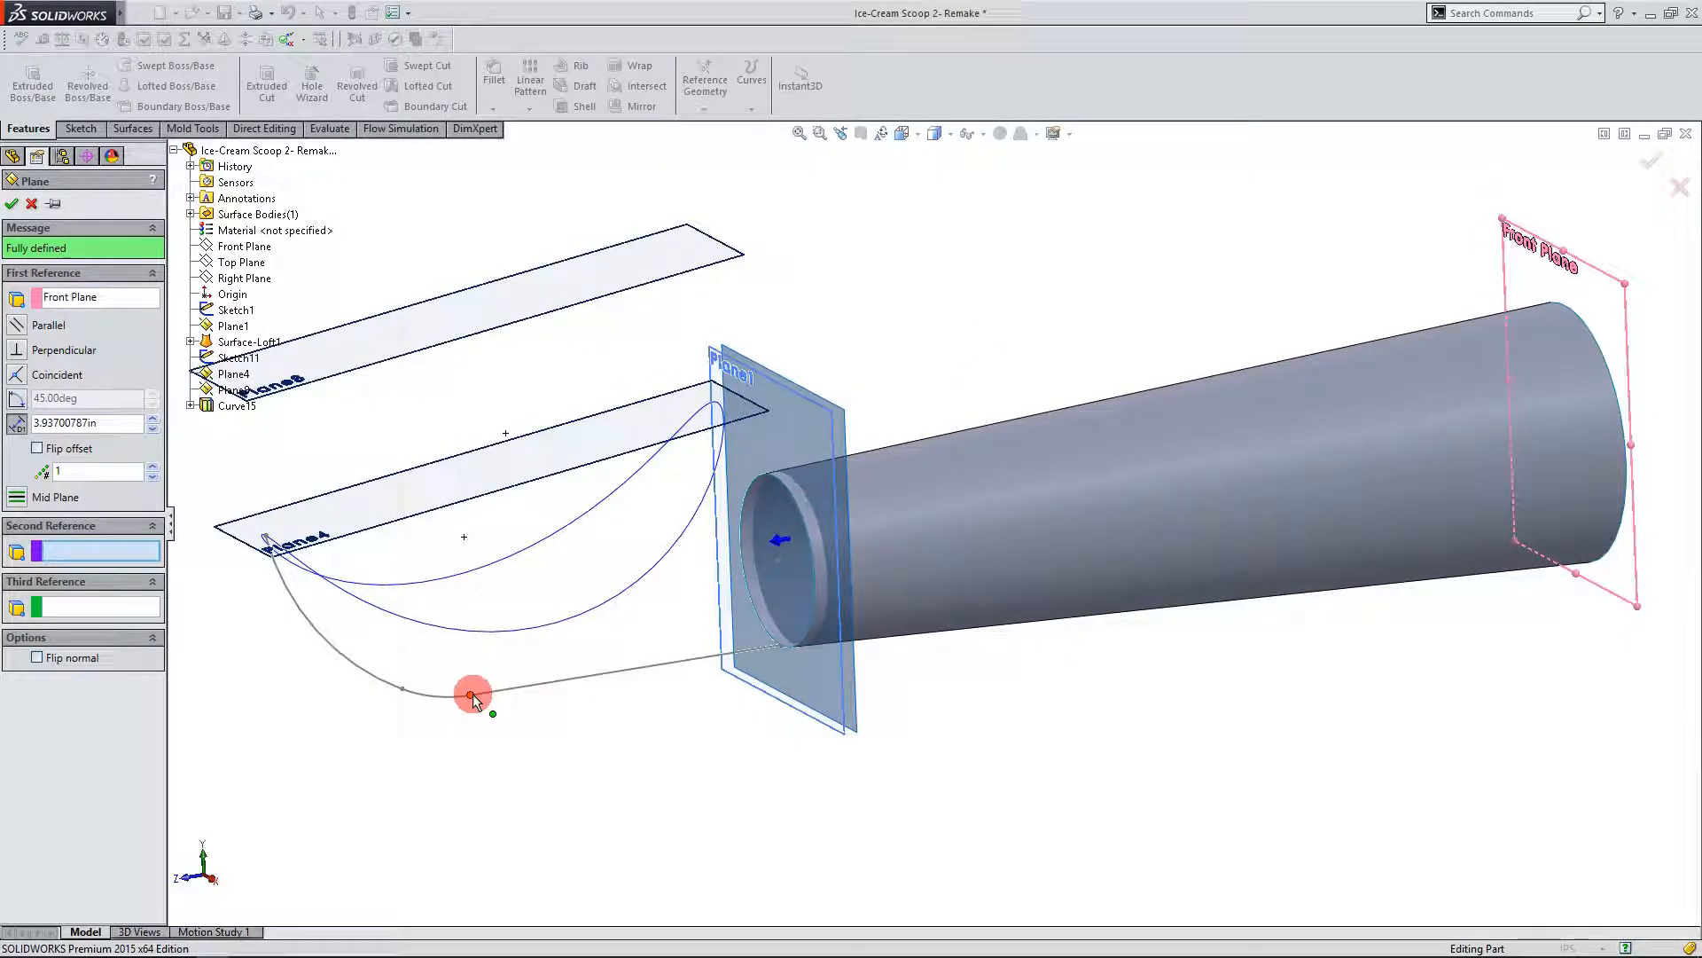
scroll(471, 693, "down", 2)
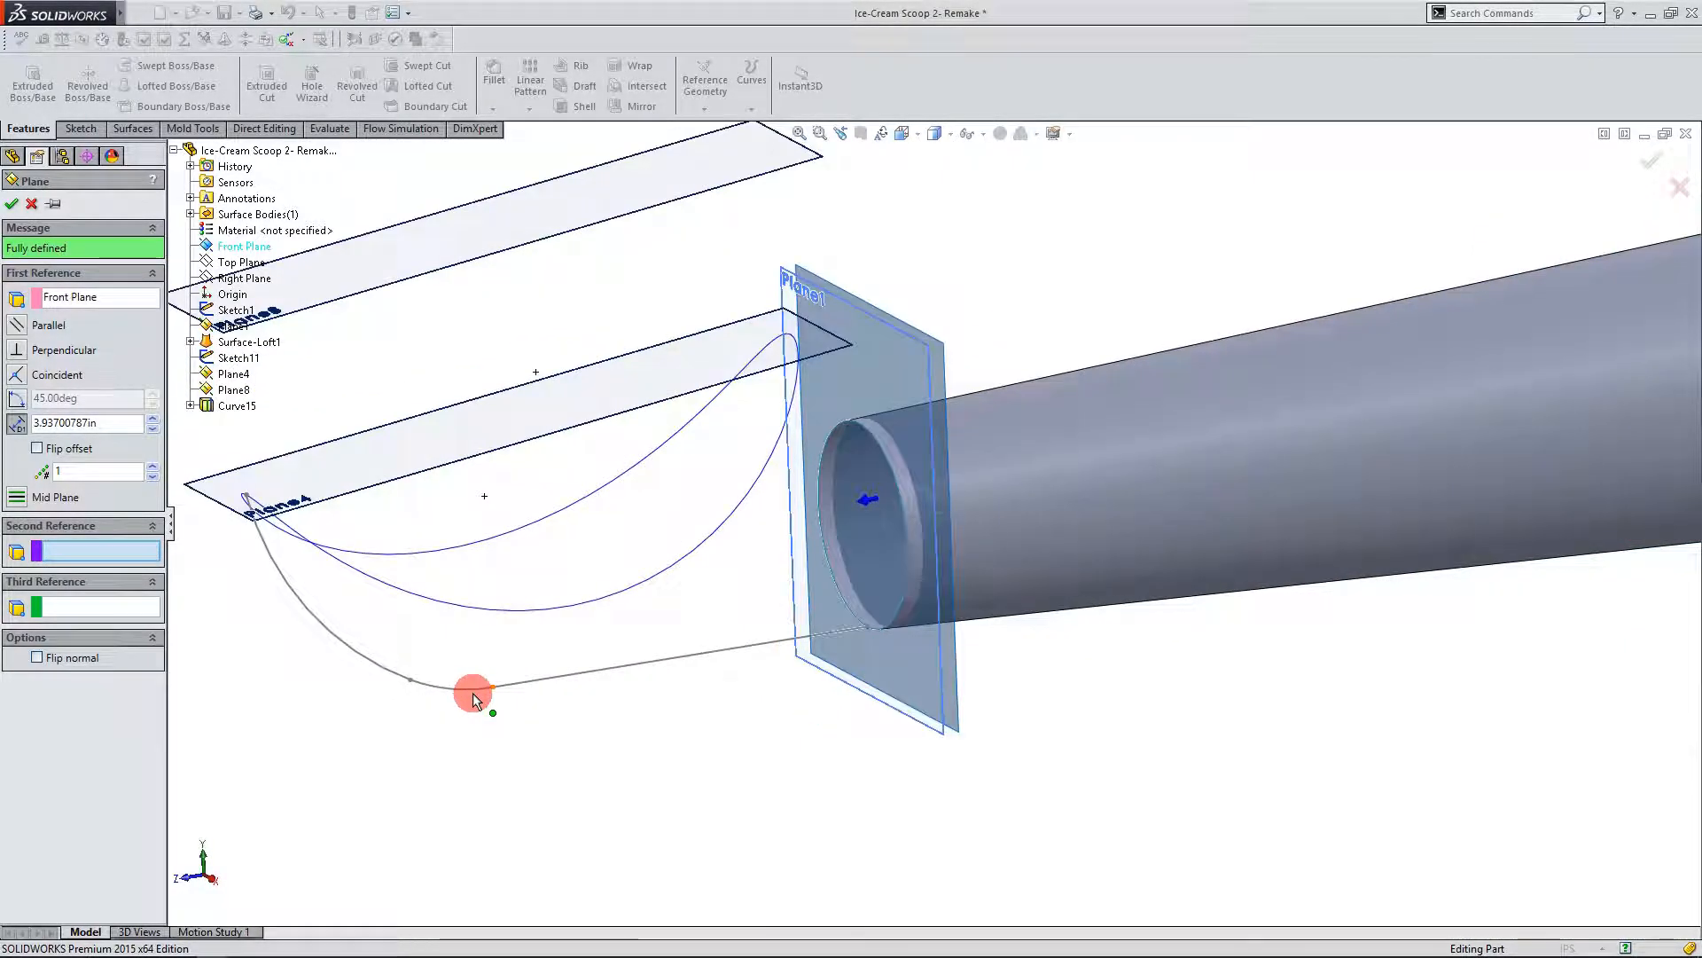
scroll(539, 690, "down", 2)
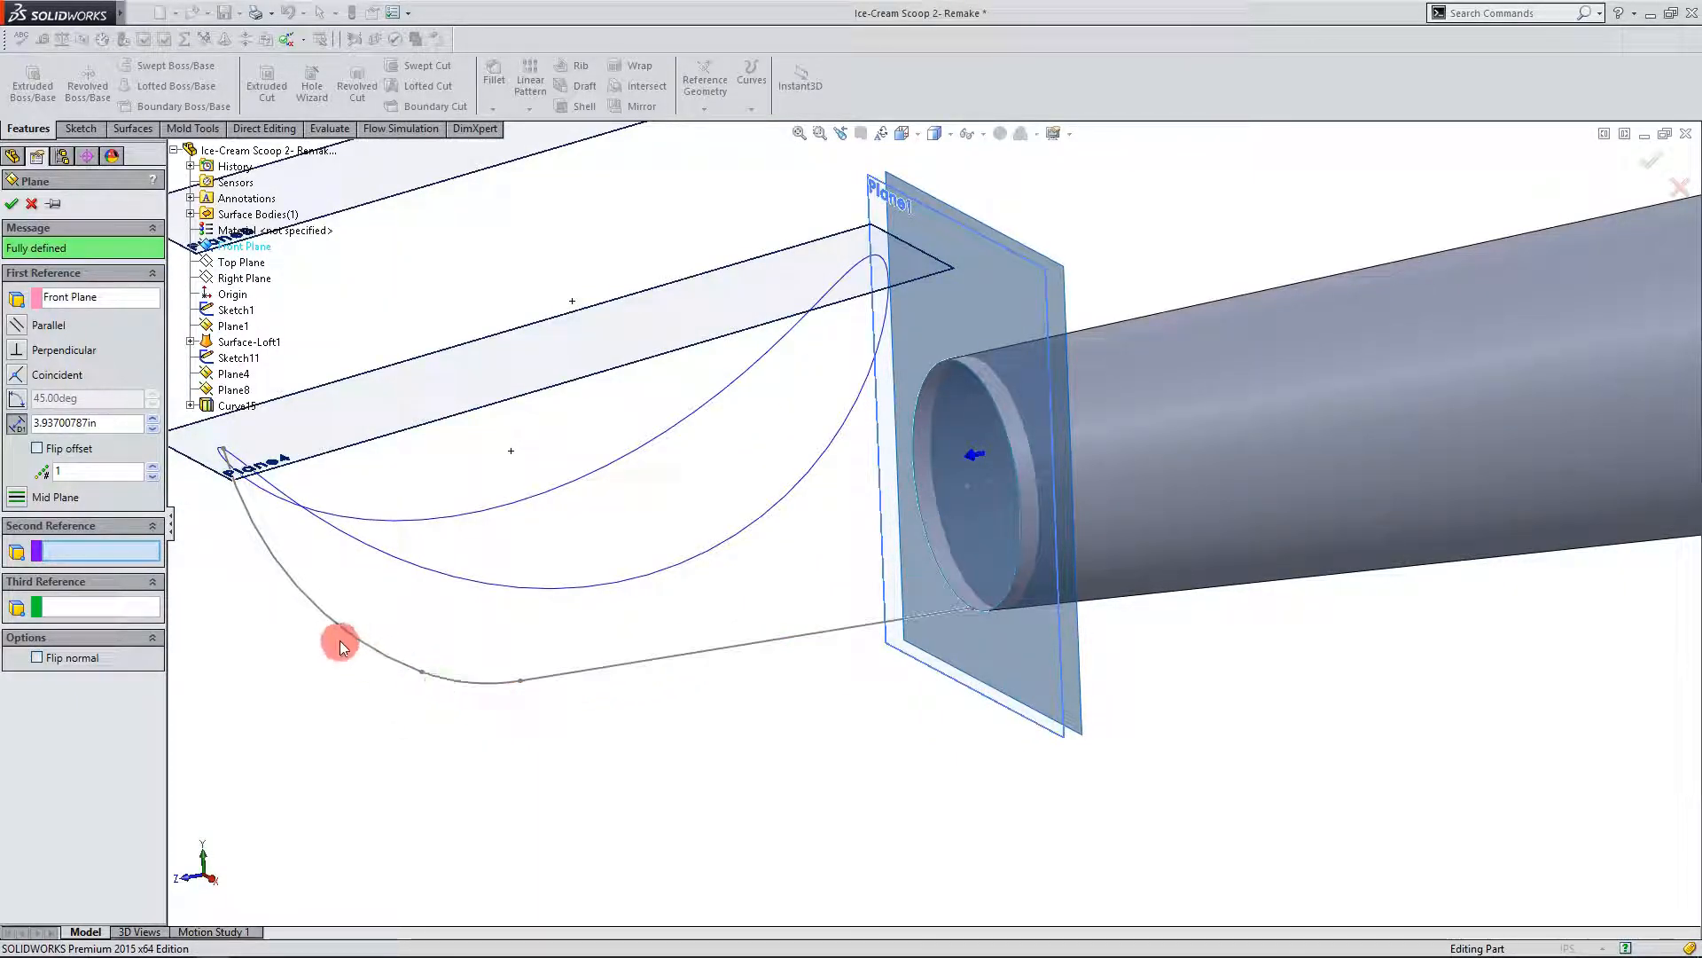
left_click(518, 678)
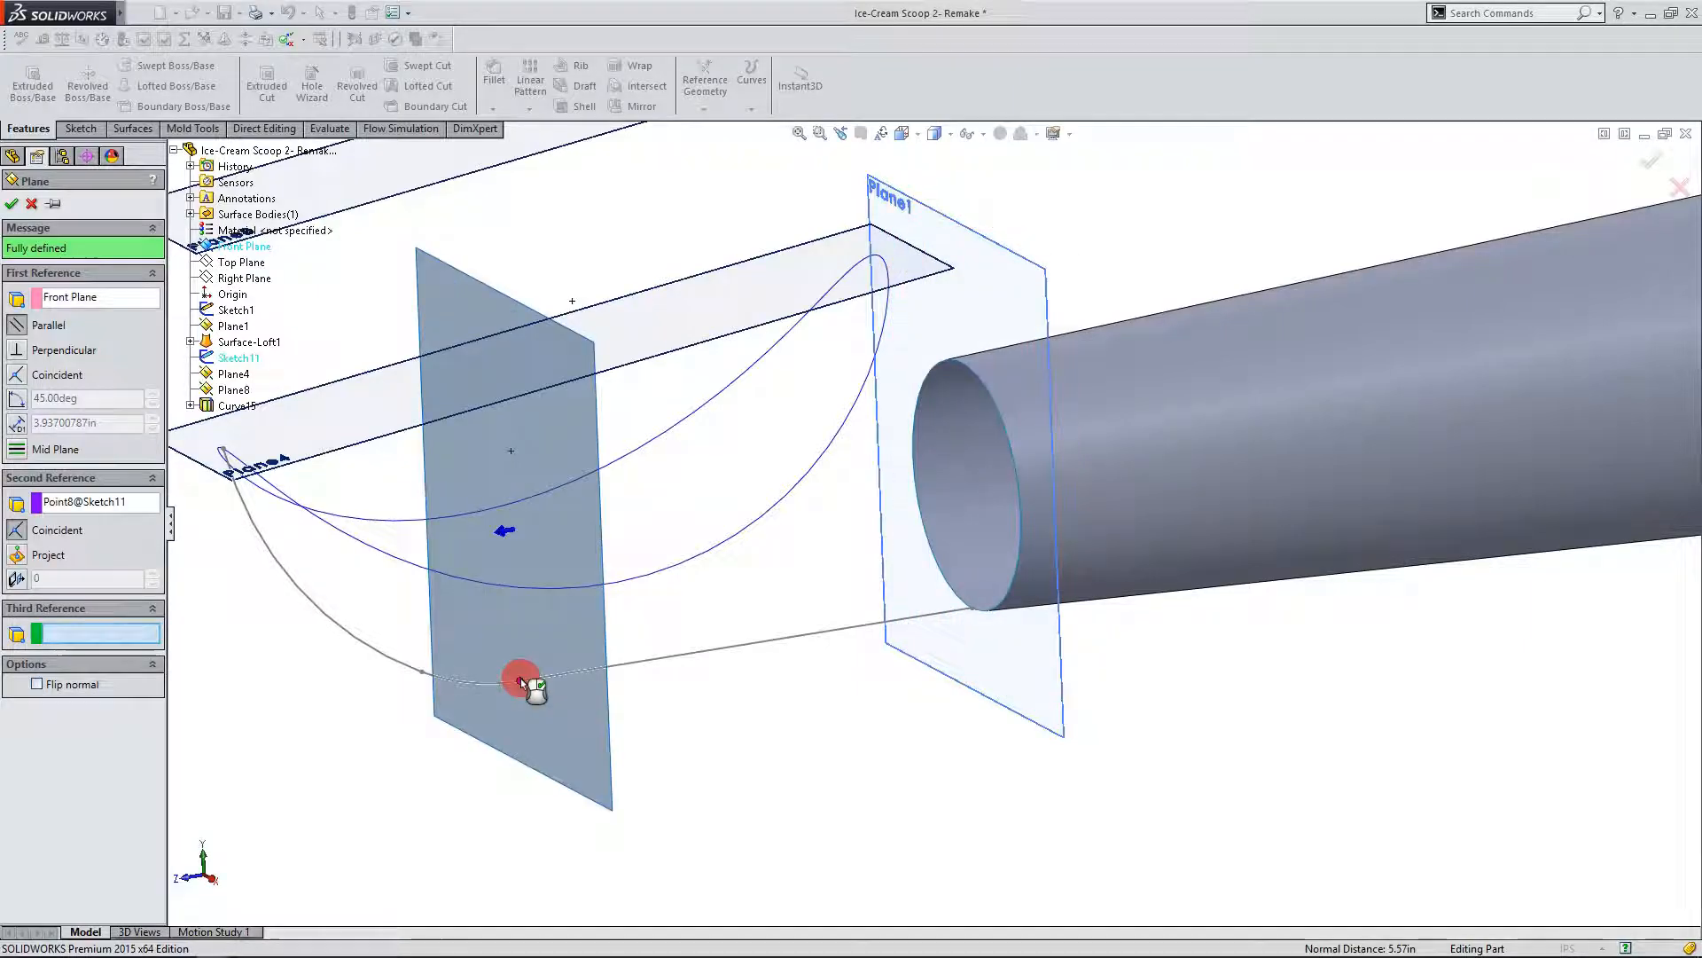
scroll(870, 656, "up", 2)
middle_click_drag(871, 657, 608, 550)
left_click(11, 204)
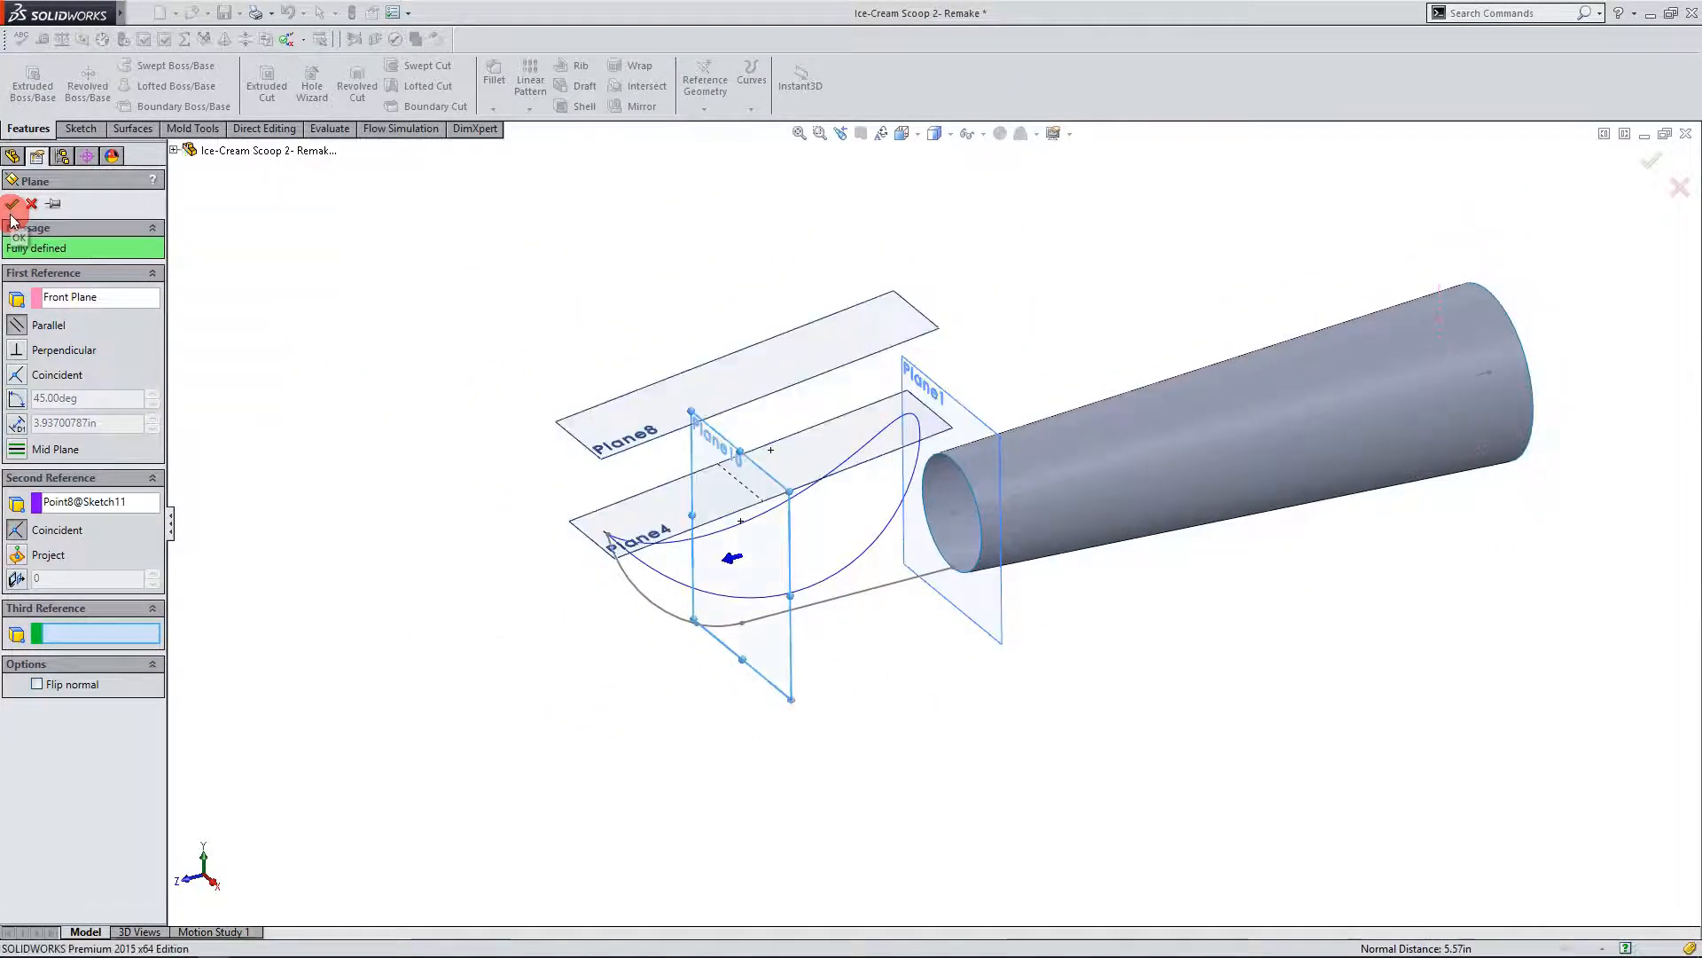
Step: Start a sketch on the new plane and draw a downward-bulging three-point arc with a radius of about 0.66 in
middle_click_drag(1091, 349, 571, 620)
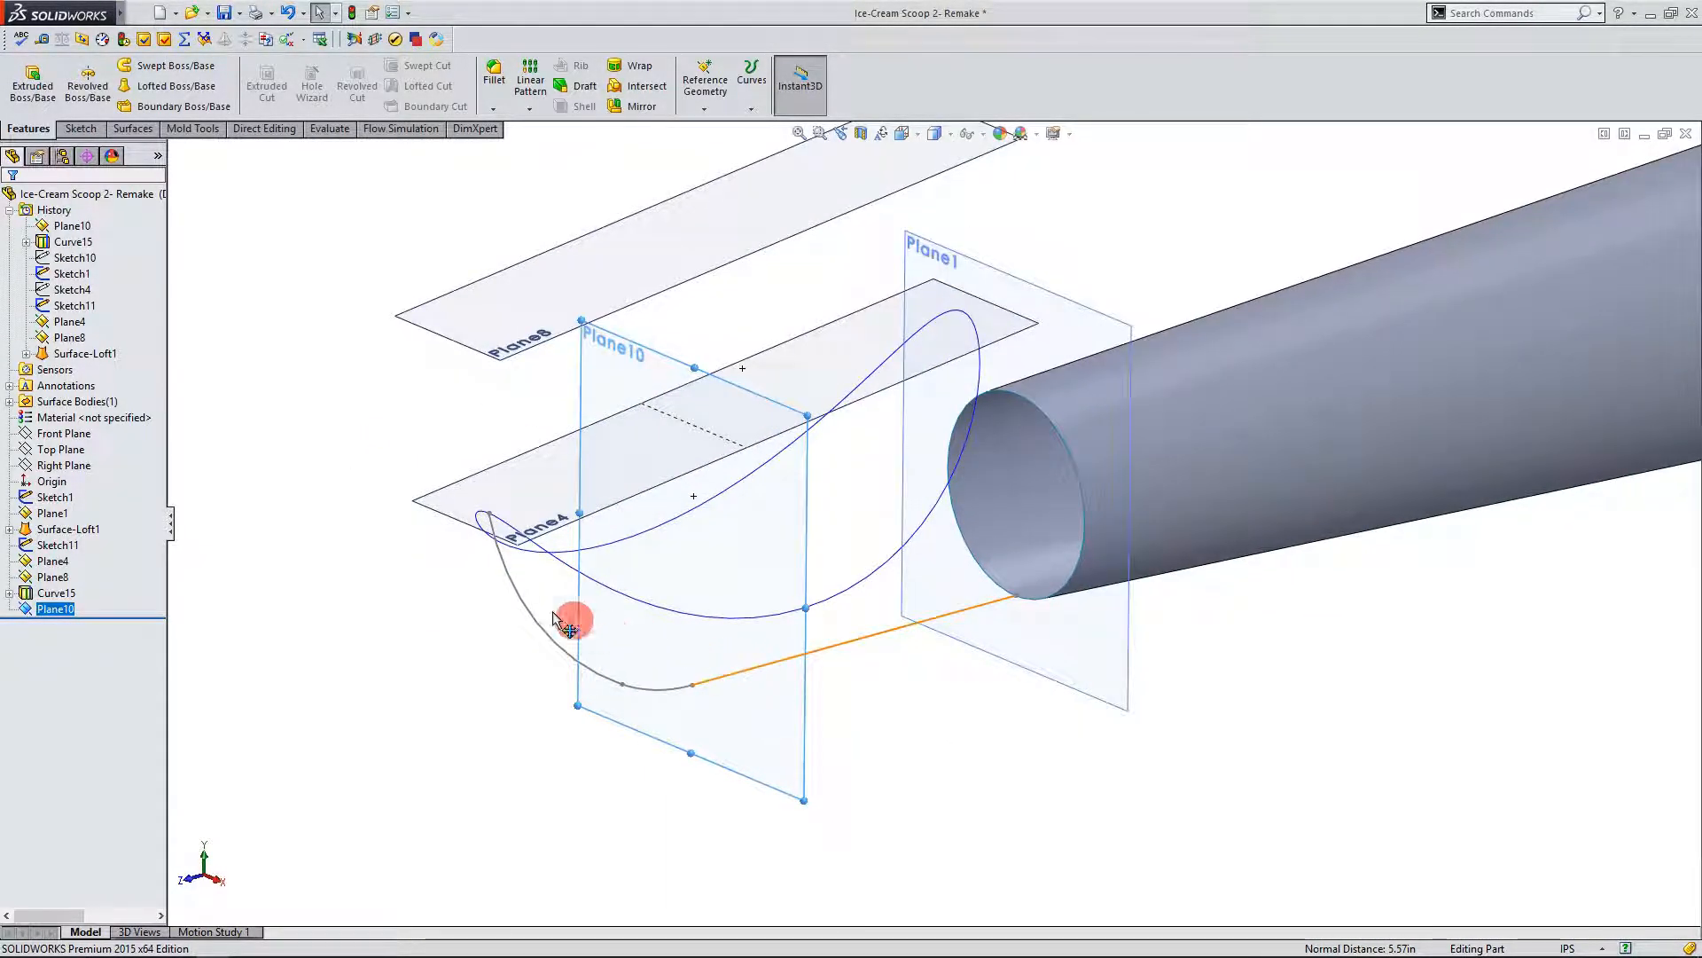
left_click(81, 128)
left_click(26, 80)
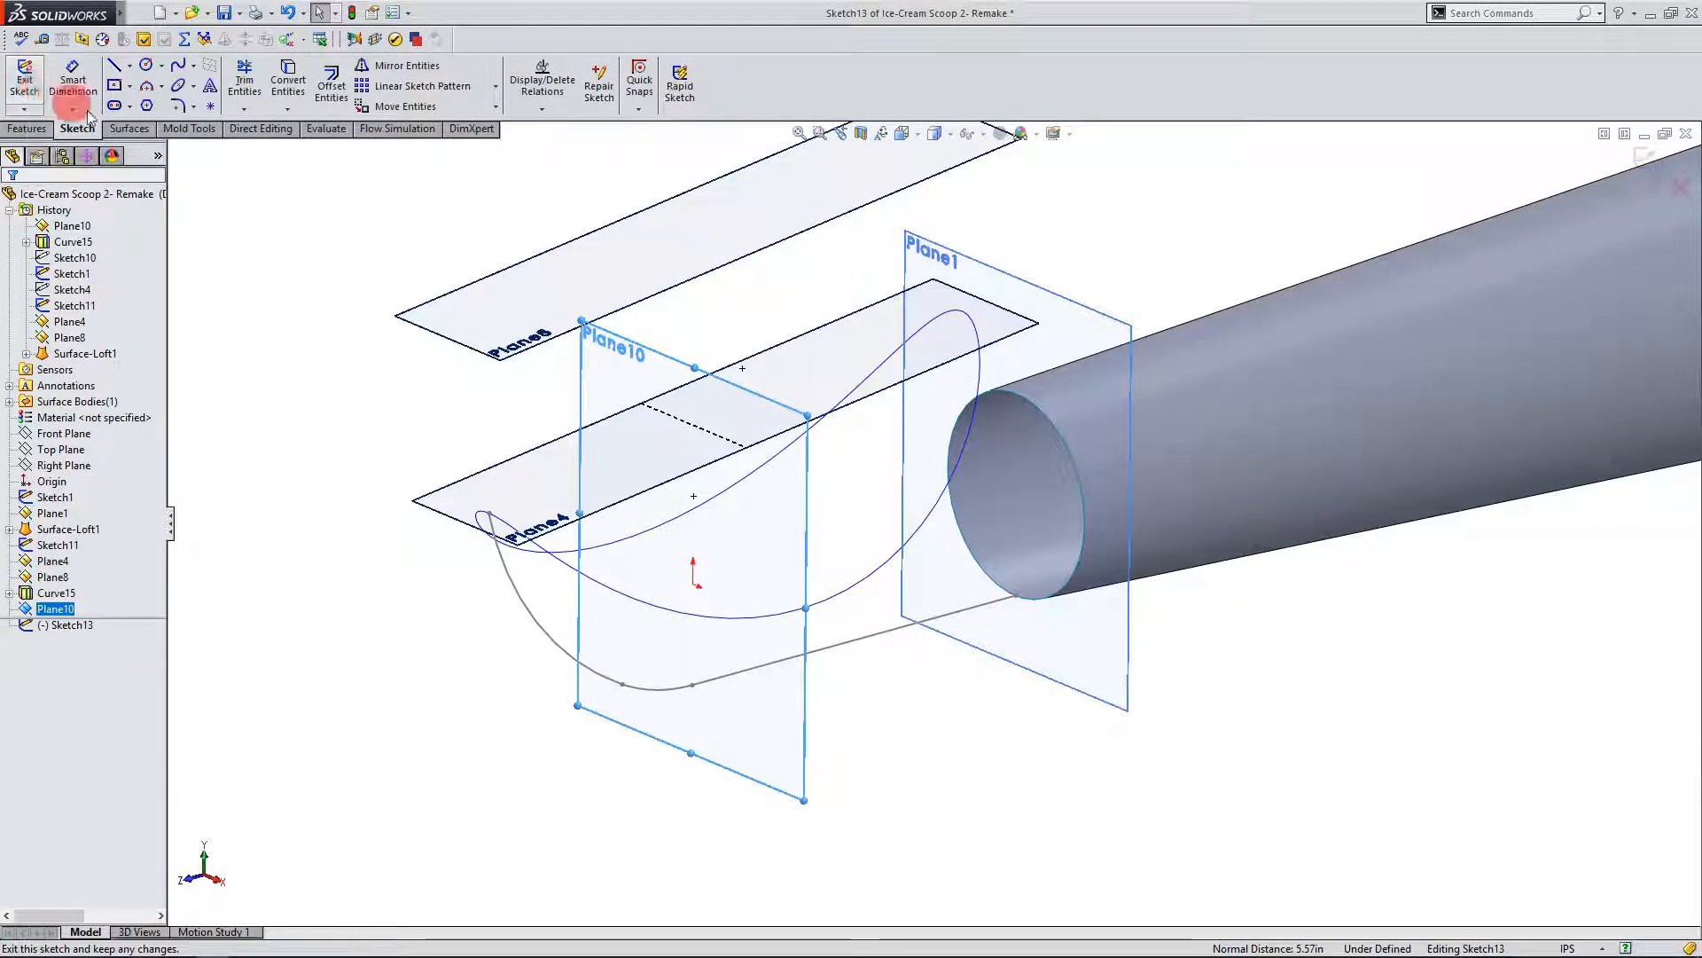
left_click(148, 87)
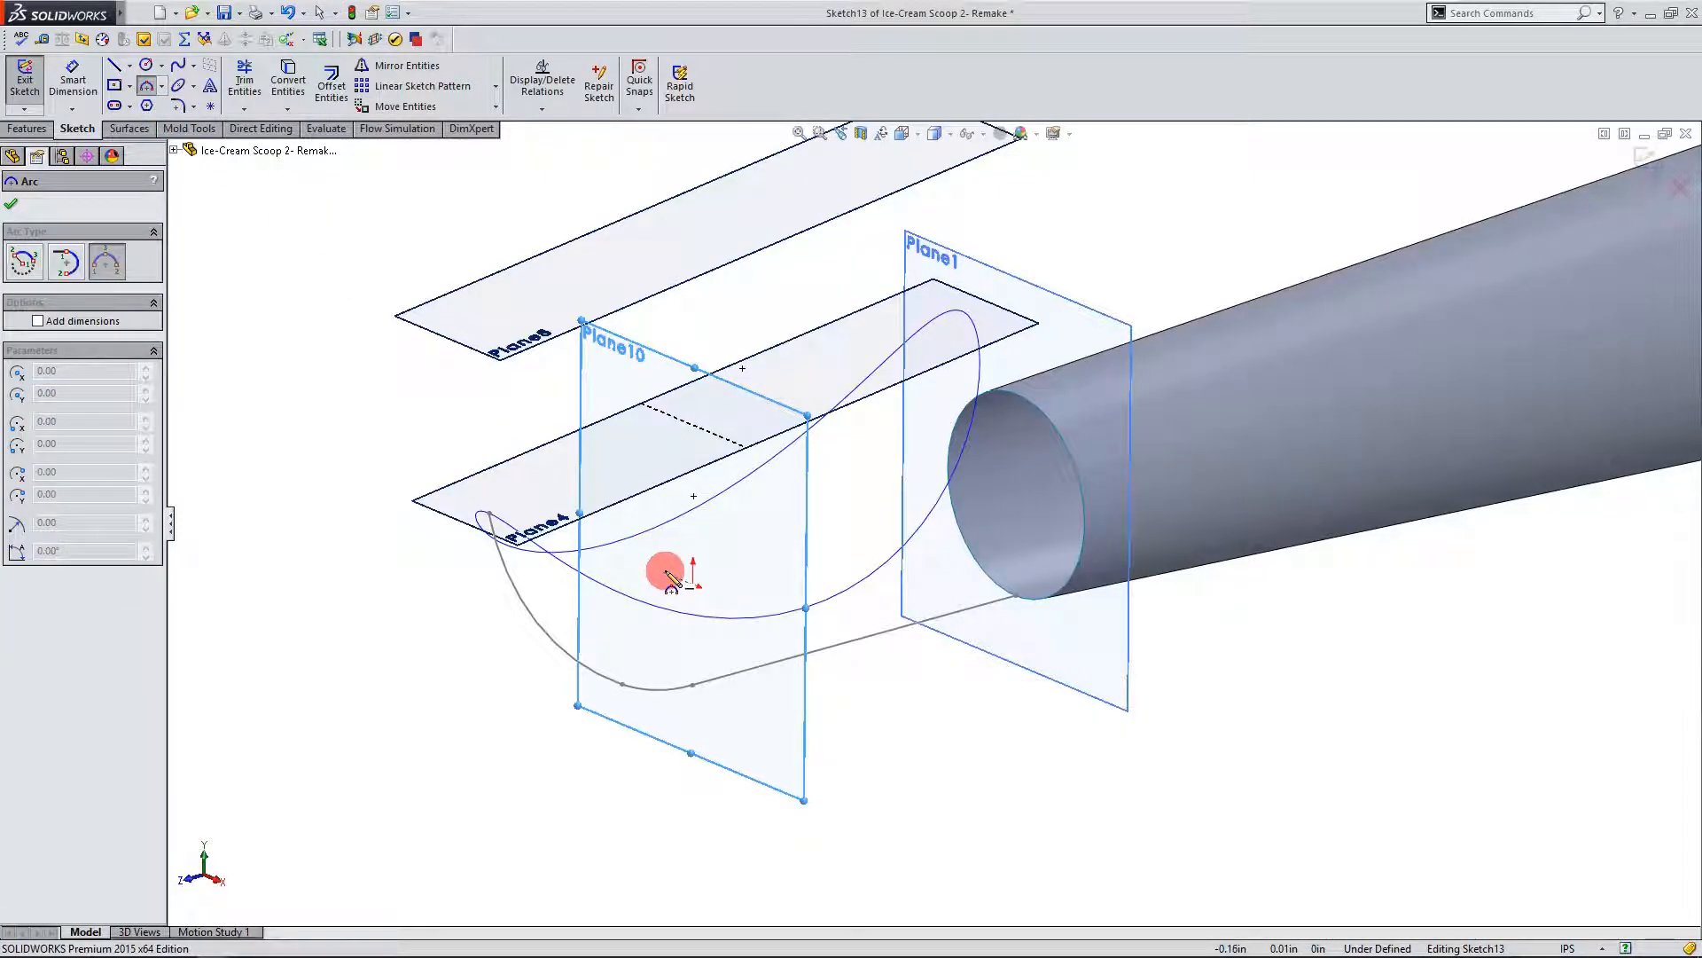
scroll(673, 578, "down", 1)
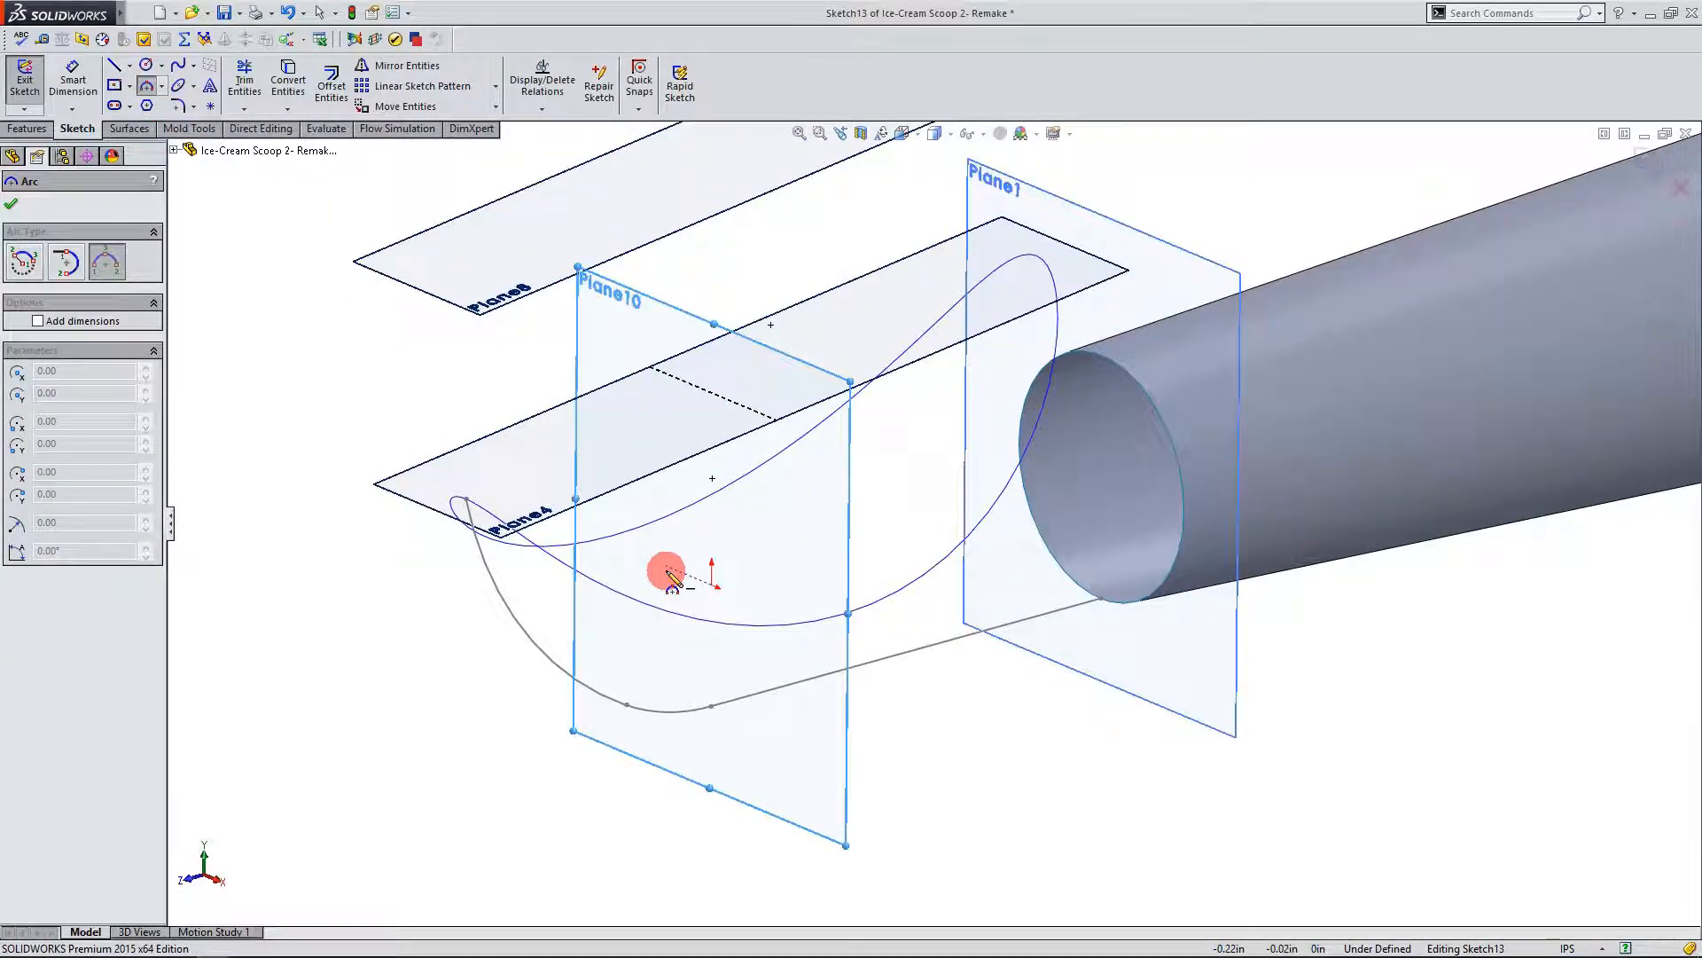
left_click(589, 517)
left_click(831, 574)
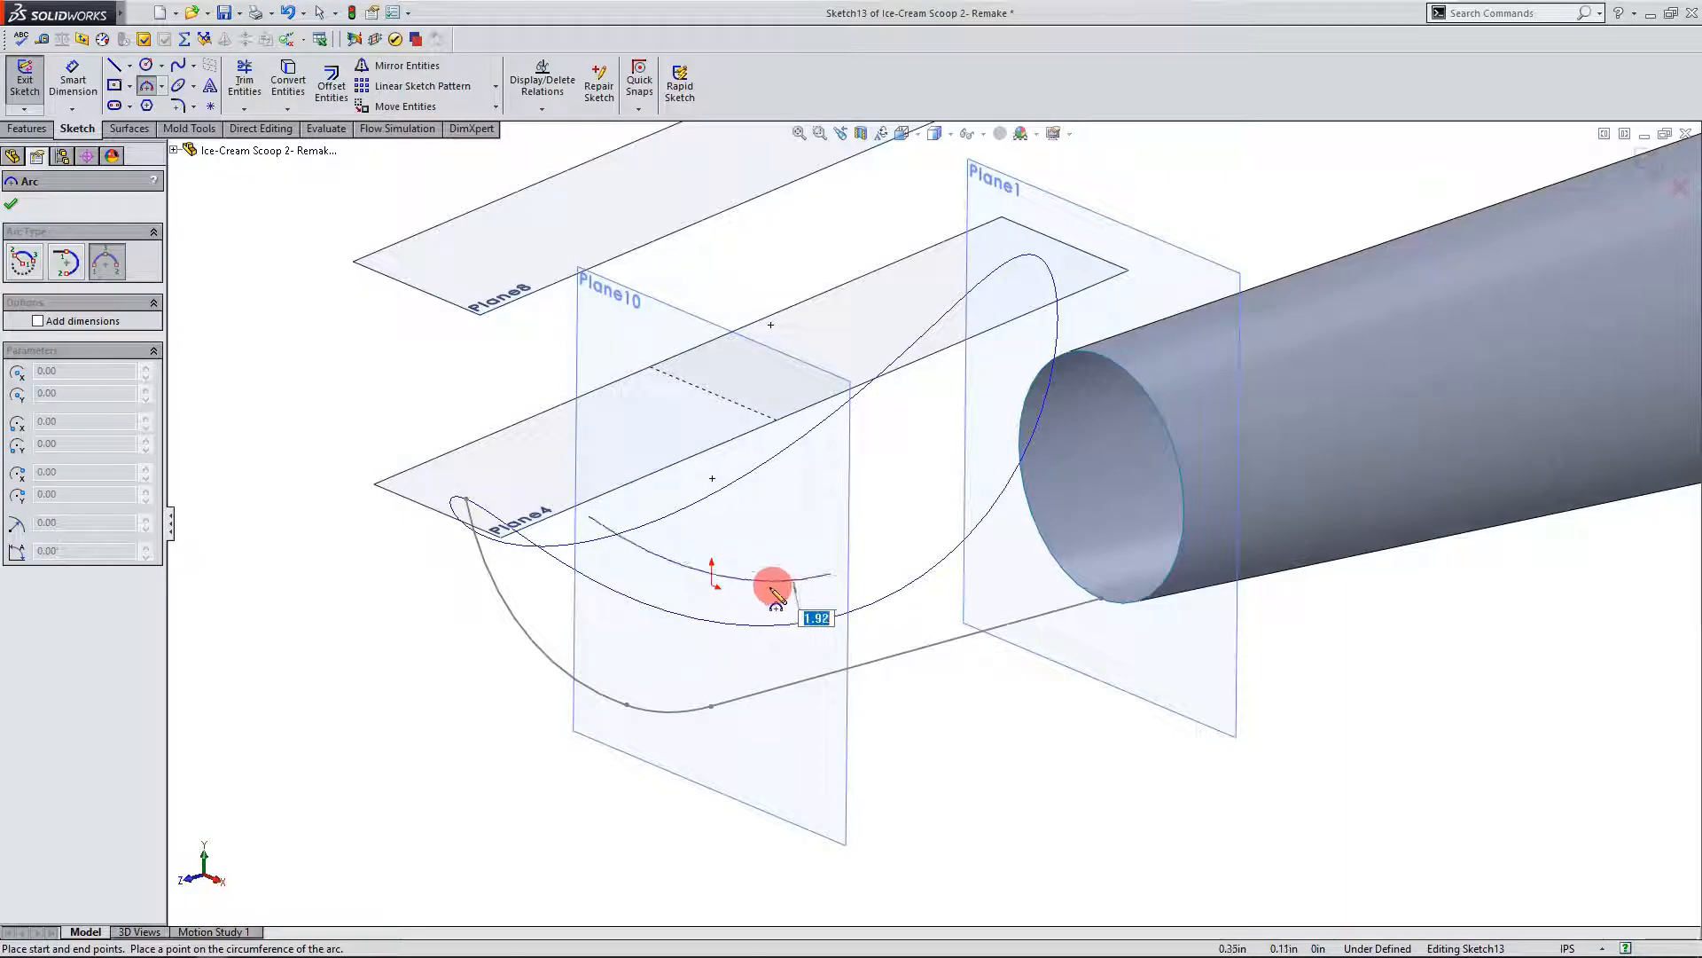
left_click(718, 656)
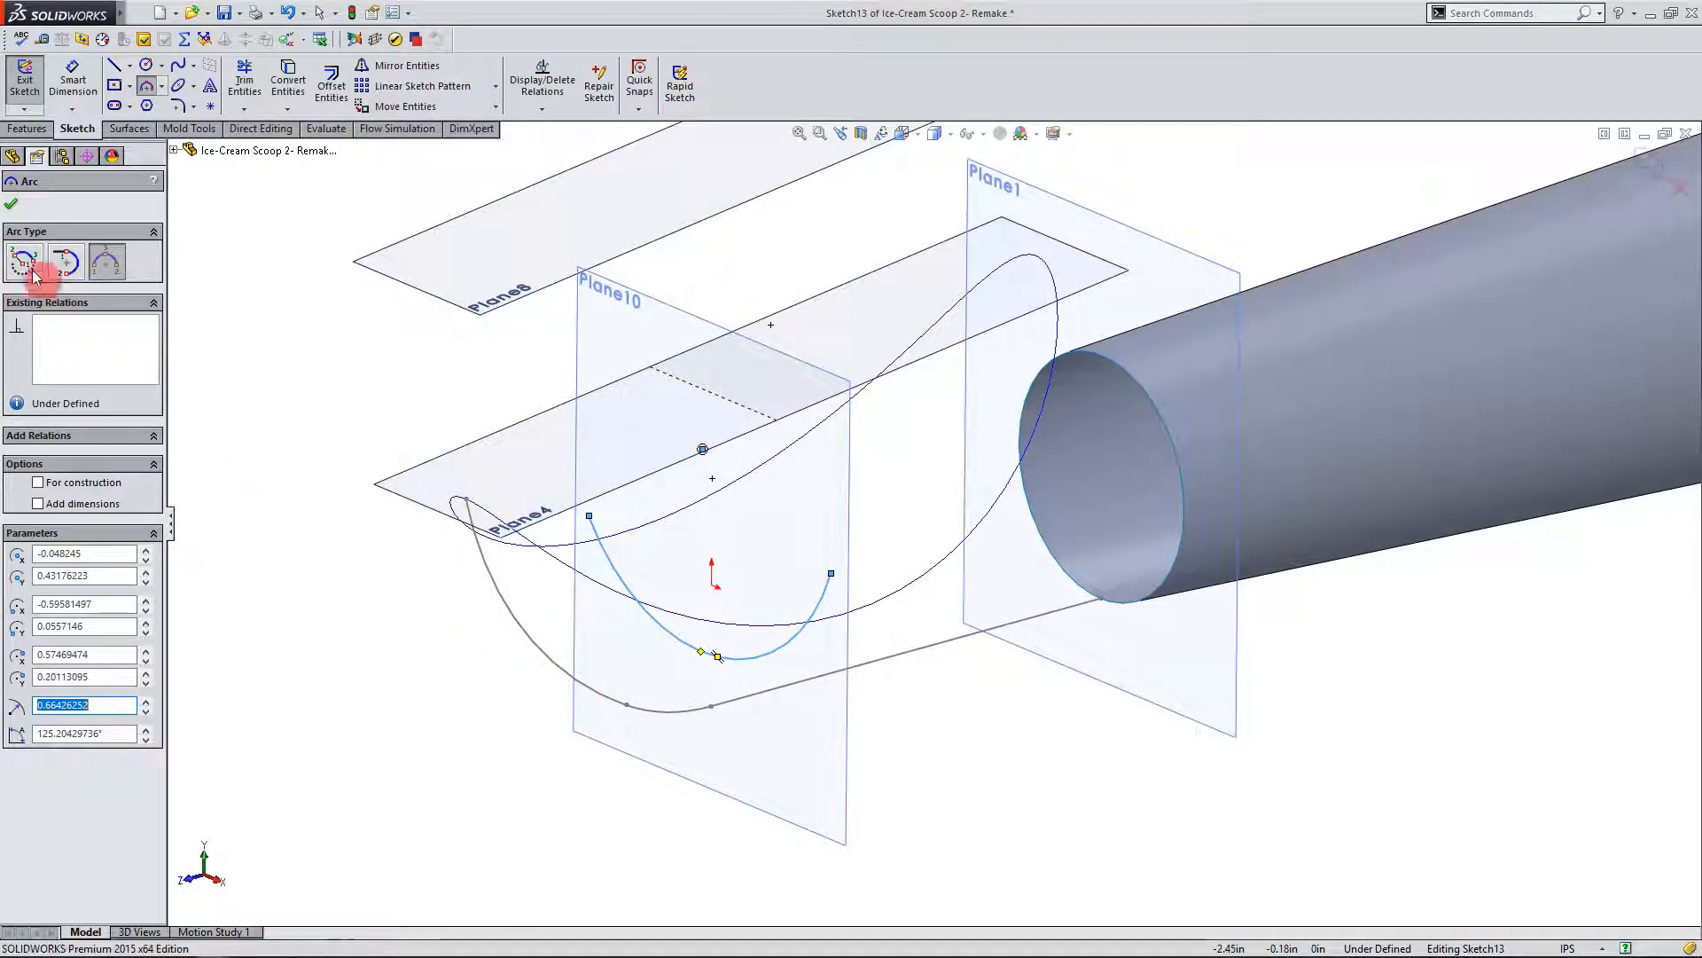
left_click(9, 204)
Step: Add a Pierce relation between the arc's endpoint nearest the handle and the projected curve
mouse_move(703, 570)
middle_mouse_down()
mouse_move(669, 551)
mouse_move(721, 561)
mouse_move(559, 551)
mouse_move(647, 544)
mouse_move(707, 627)
middle_mouse_up()
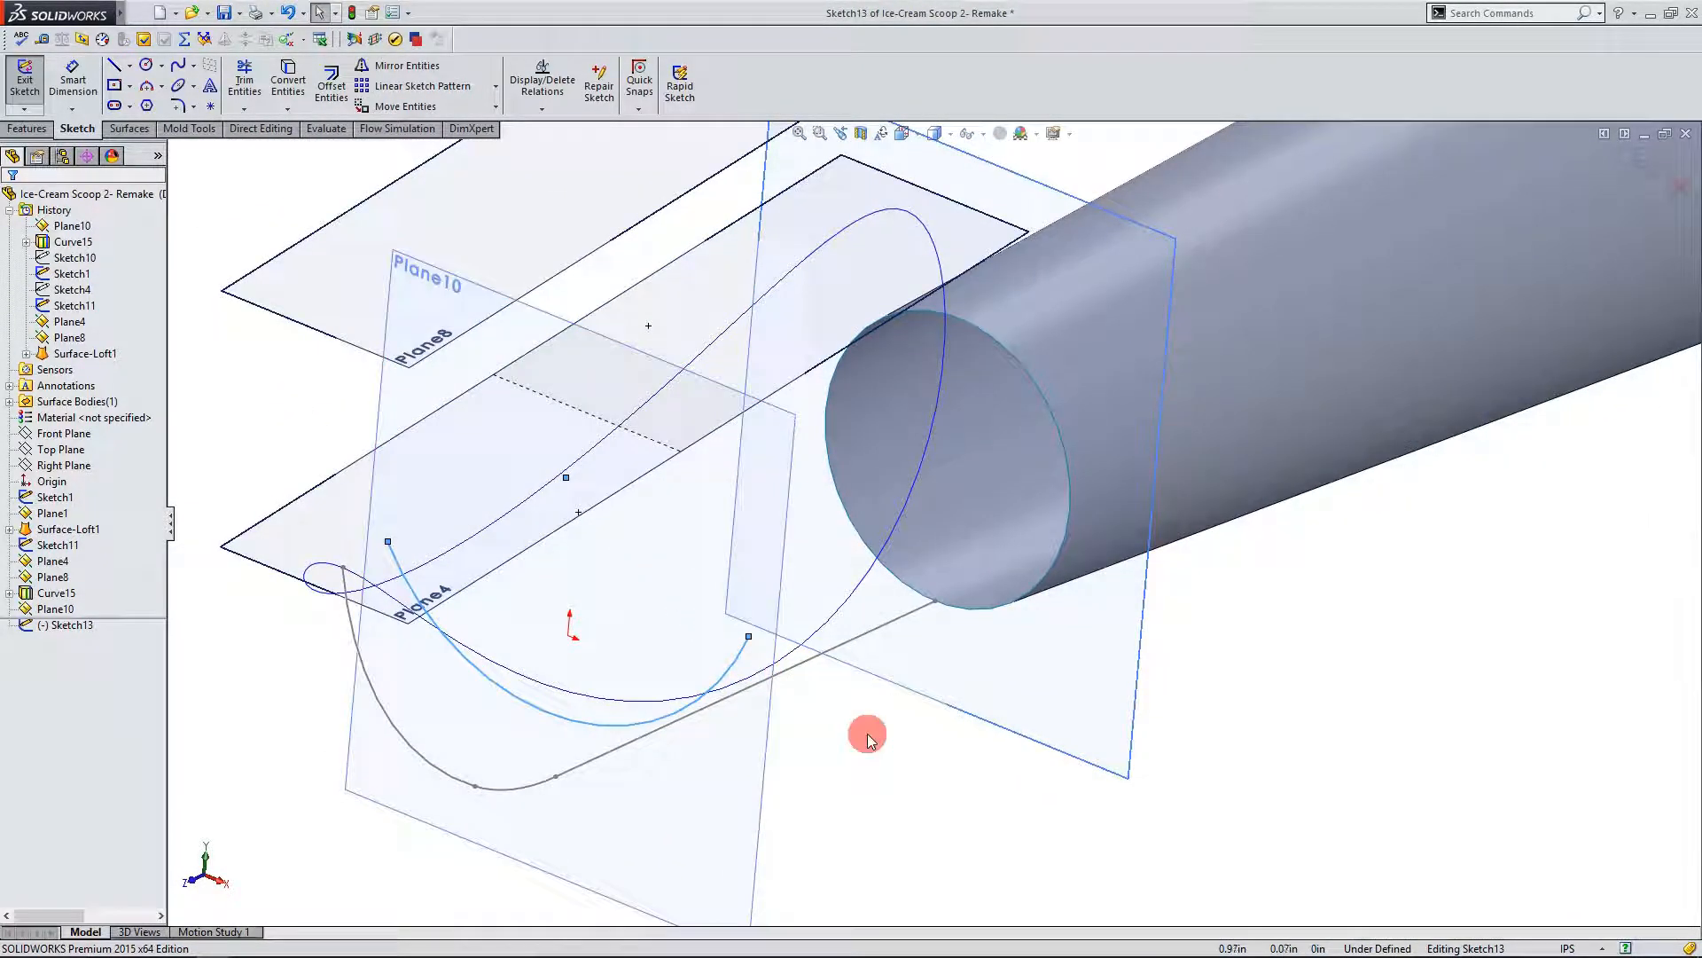
left_click(750, 637)
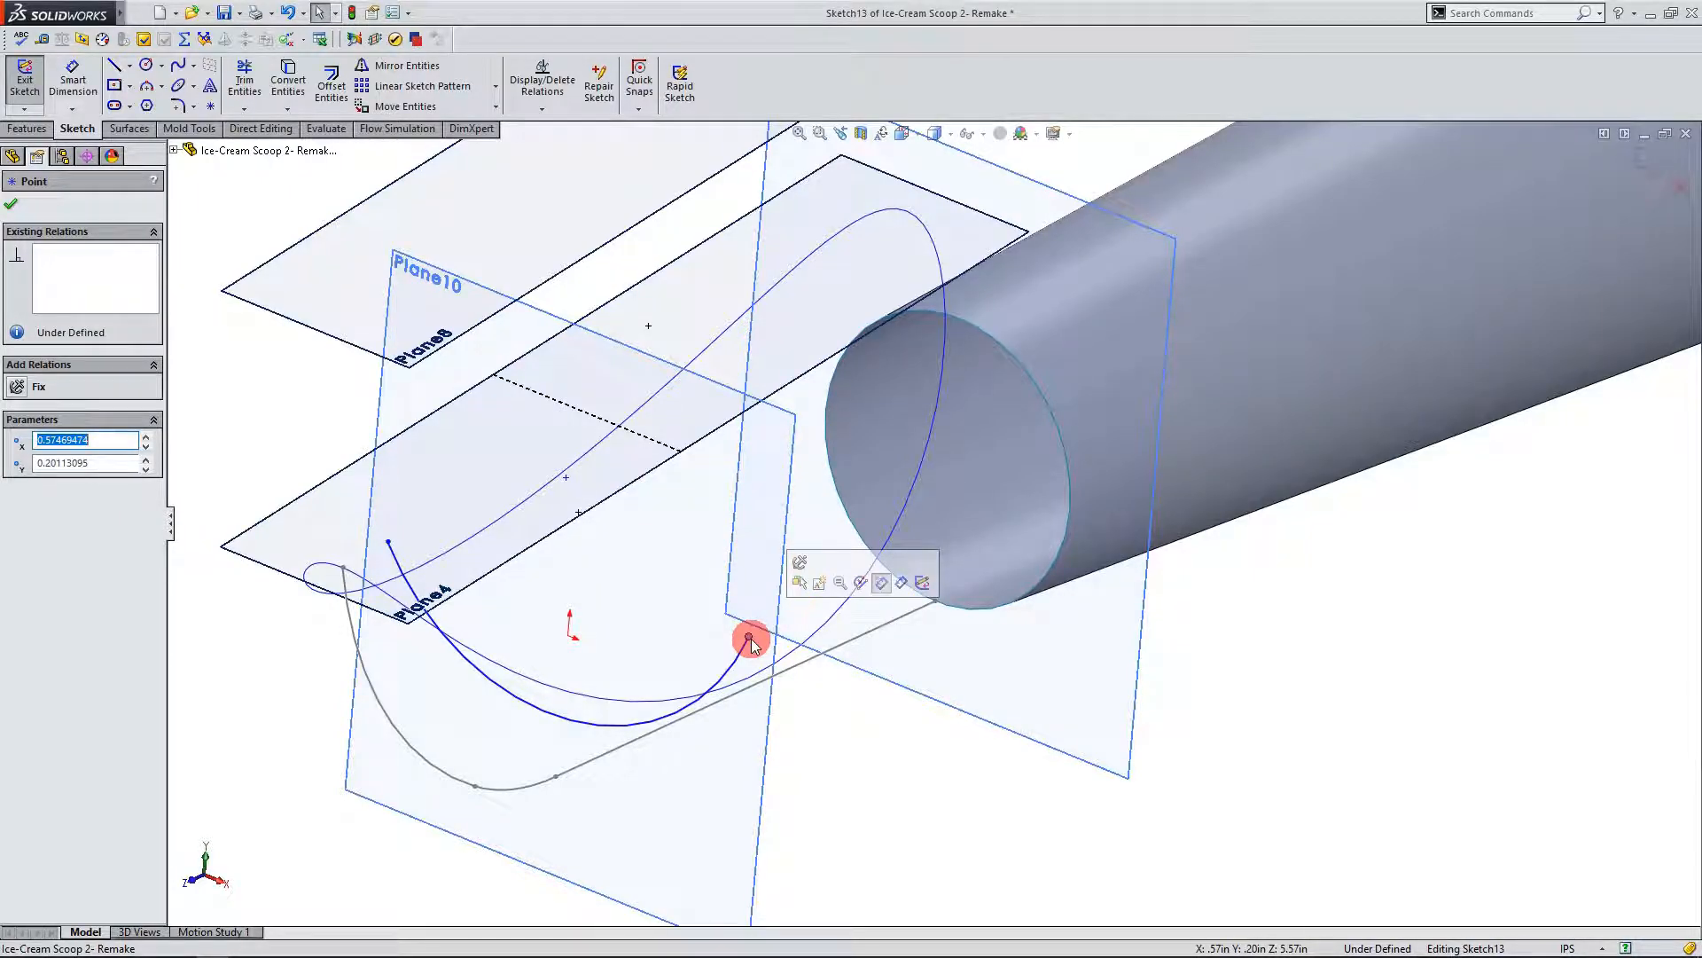
middle_click_drag(671, 652, 790, 653)
left_click(792, 653, "ctrl")
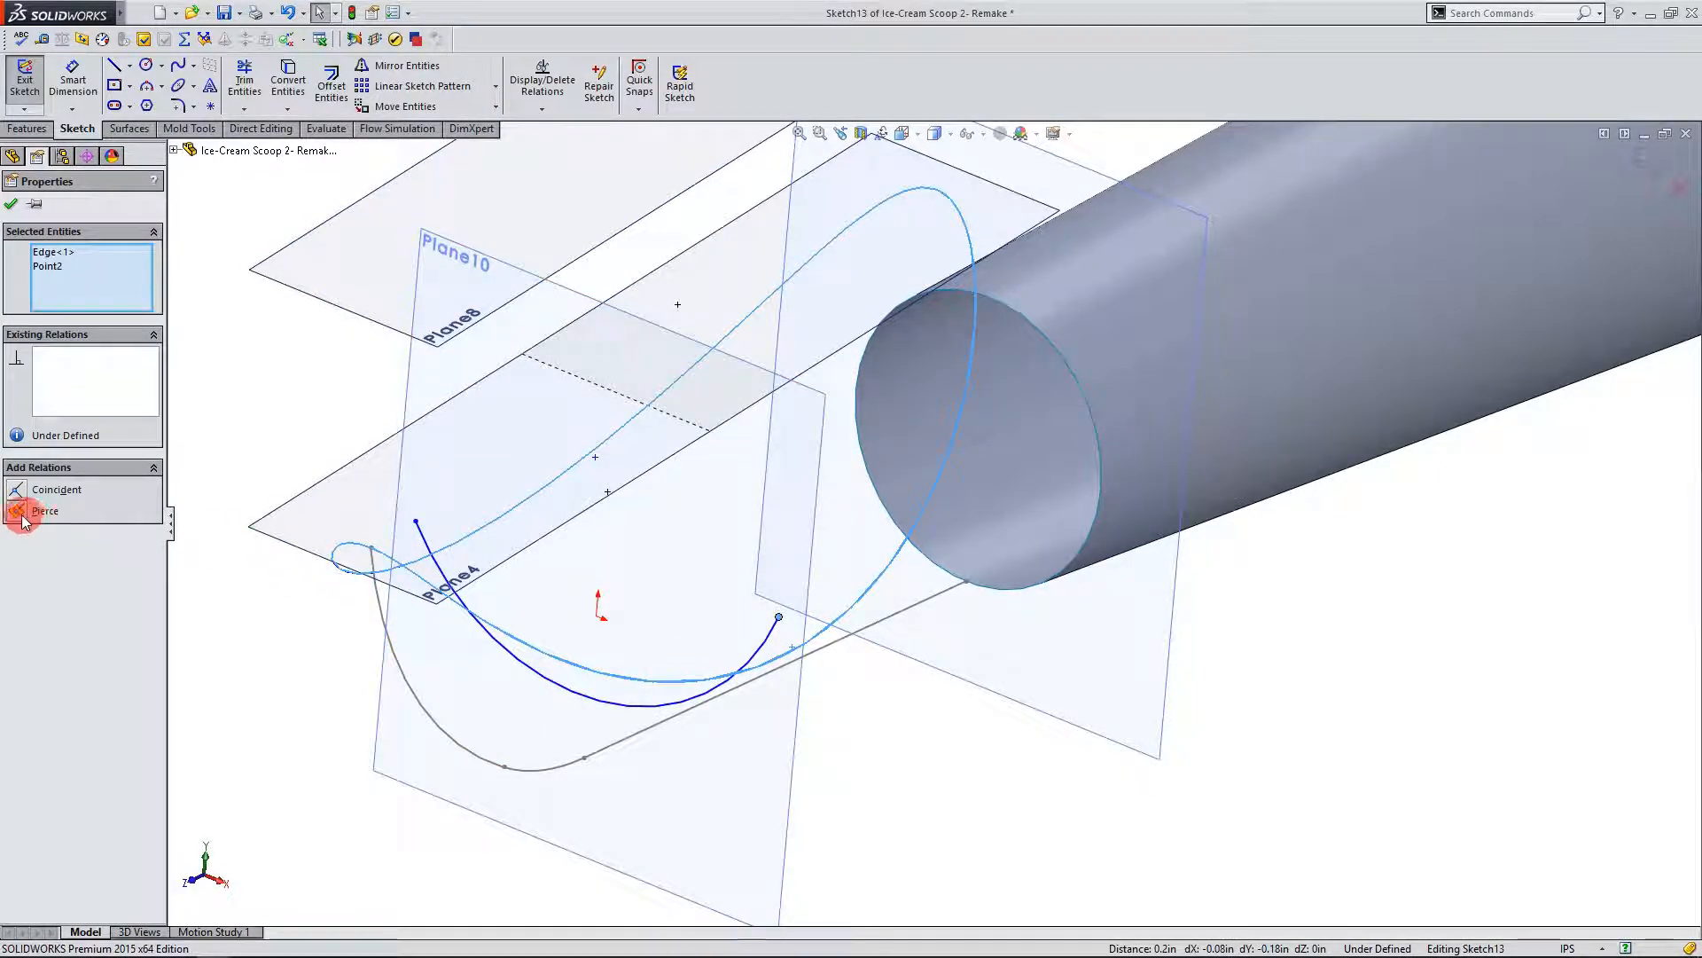
left_click(18, 512)
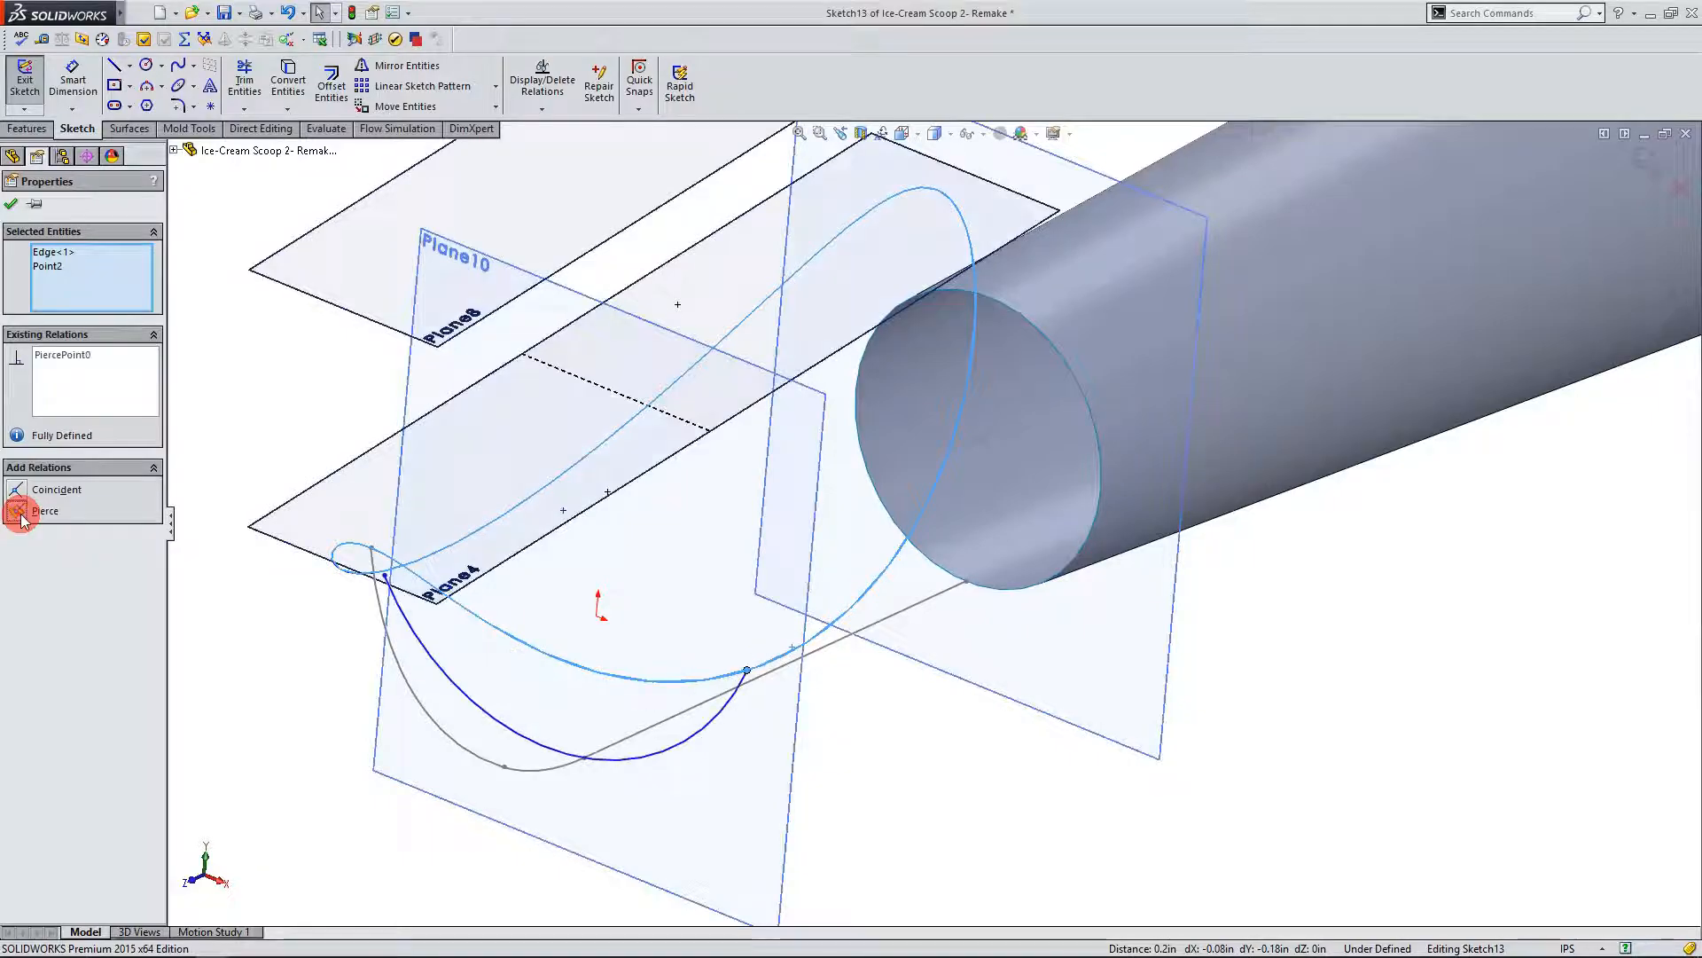
mouse_move(665, 570)
middle_mouse_down()
mouse_move(719, 533)
mouse_move(772, 543)
mouse_move(779, 574)
mouse_move(840, 608)
middle_mouse_up()
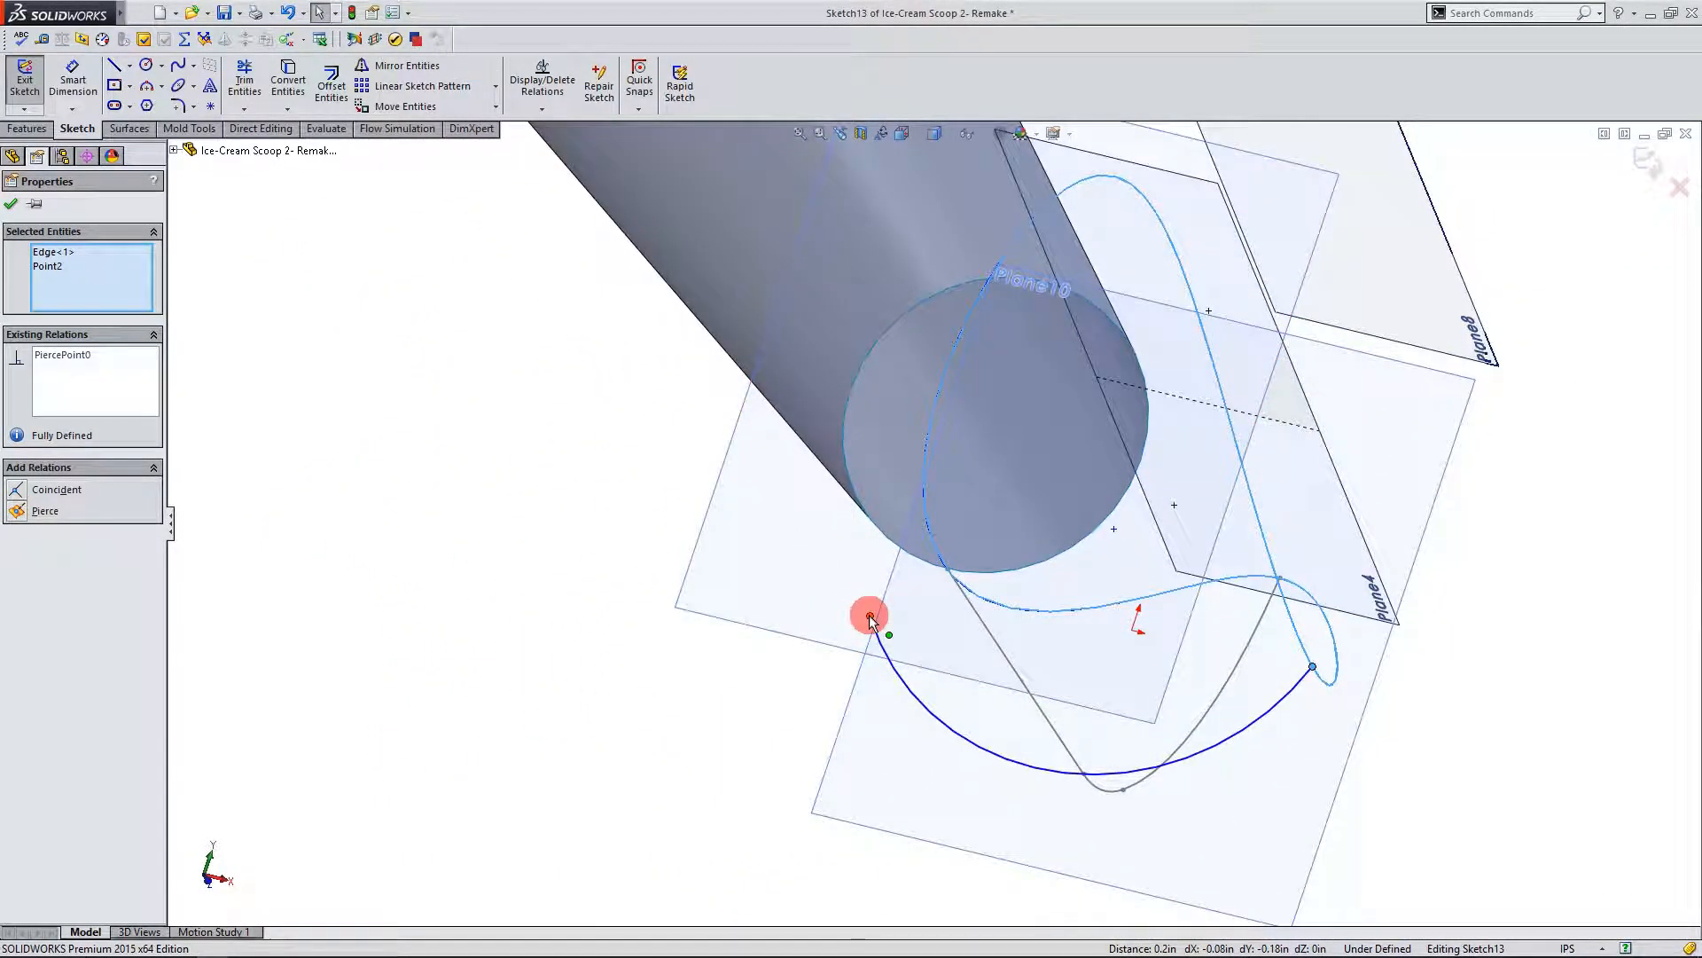
left_click(10, 204)
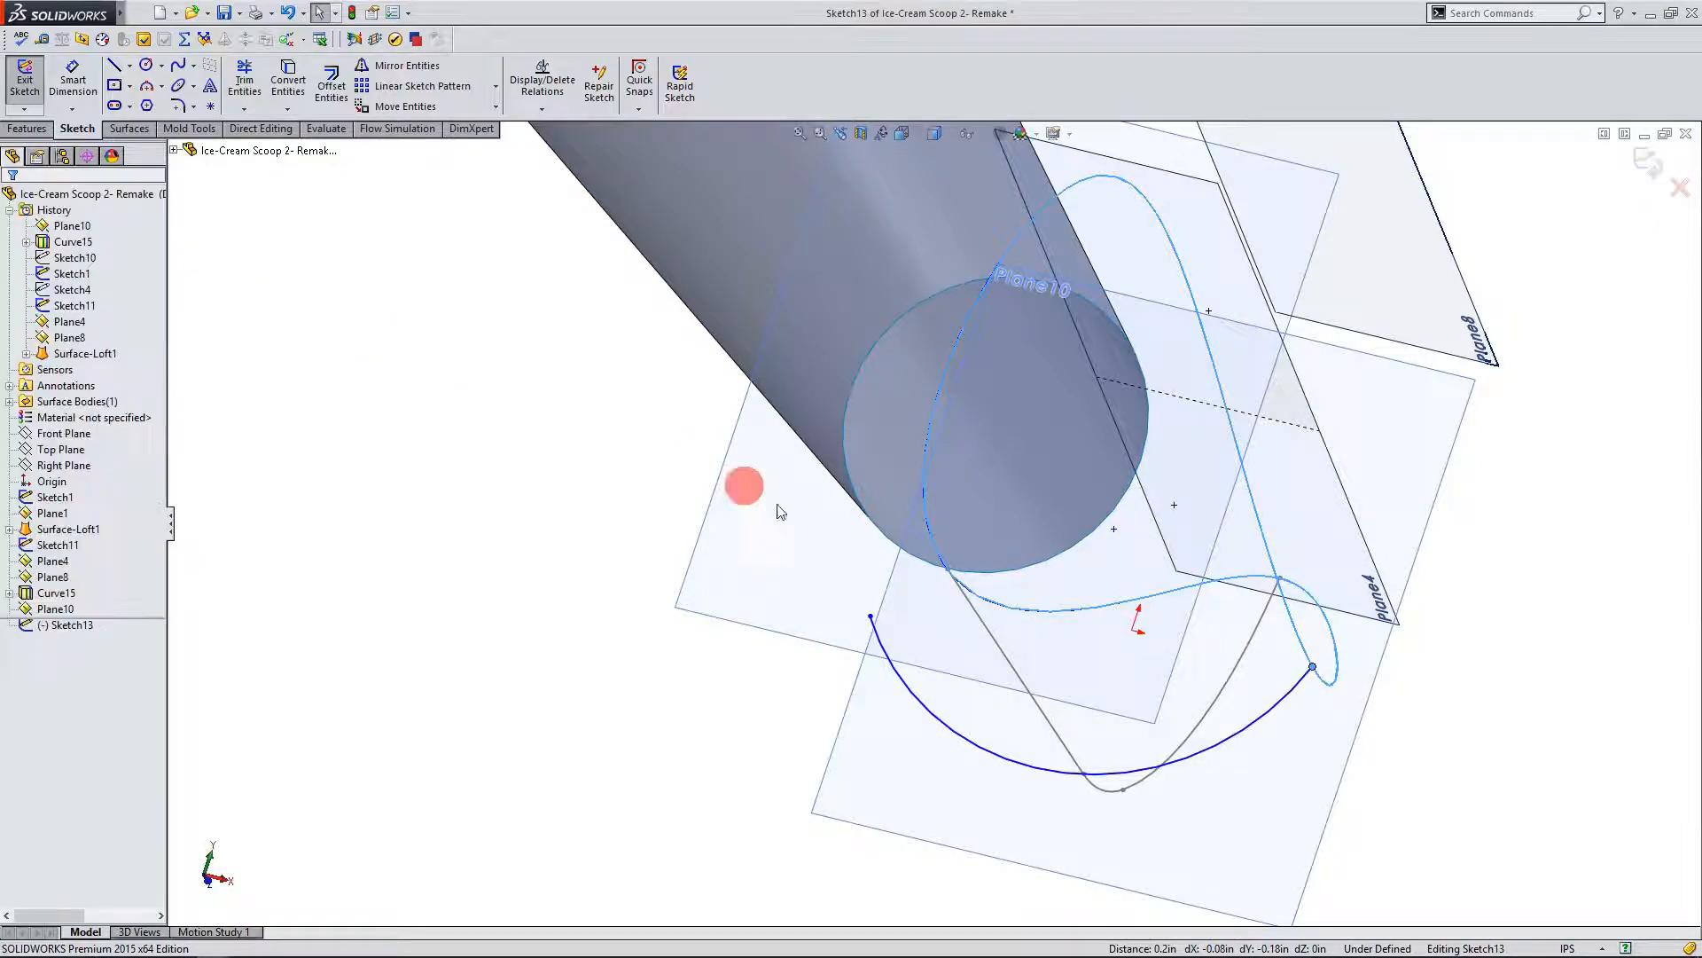
Step: Add a Pierce relation between the arc's remaining free endpoint and the projected rim curve
left_click(869, 617)
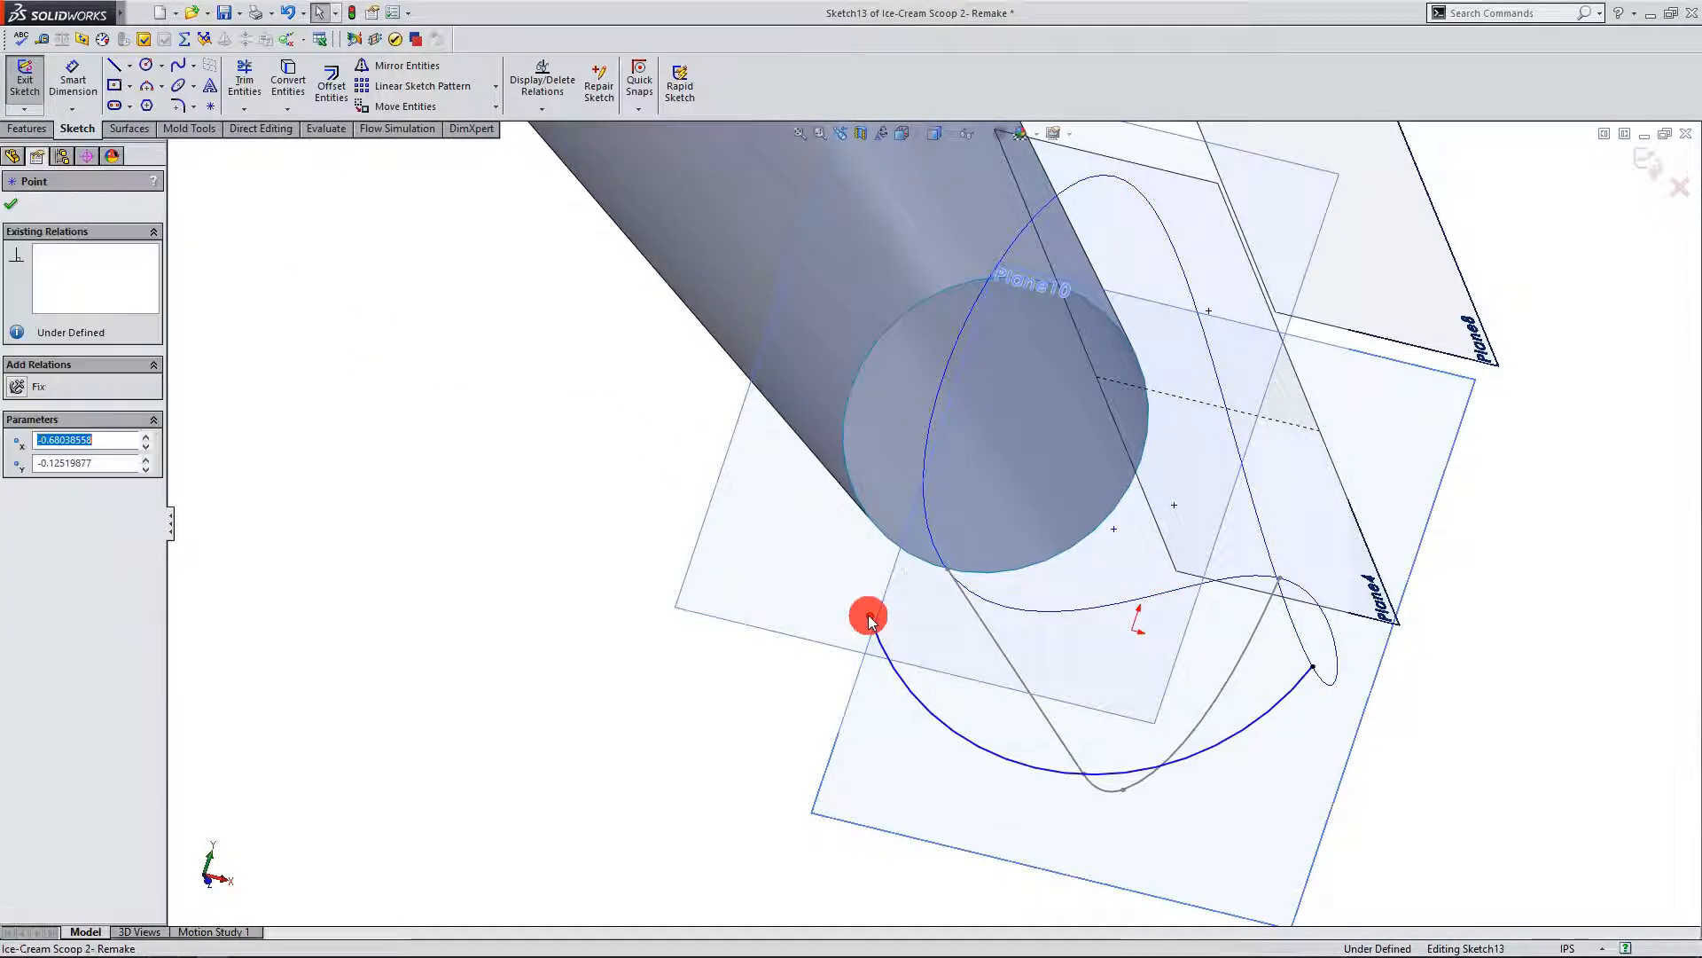
left_click(997, 609, "ctrl")
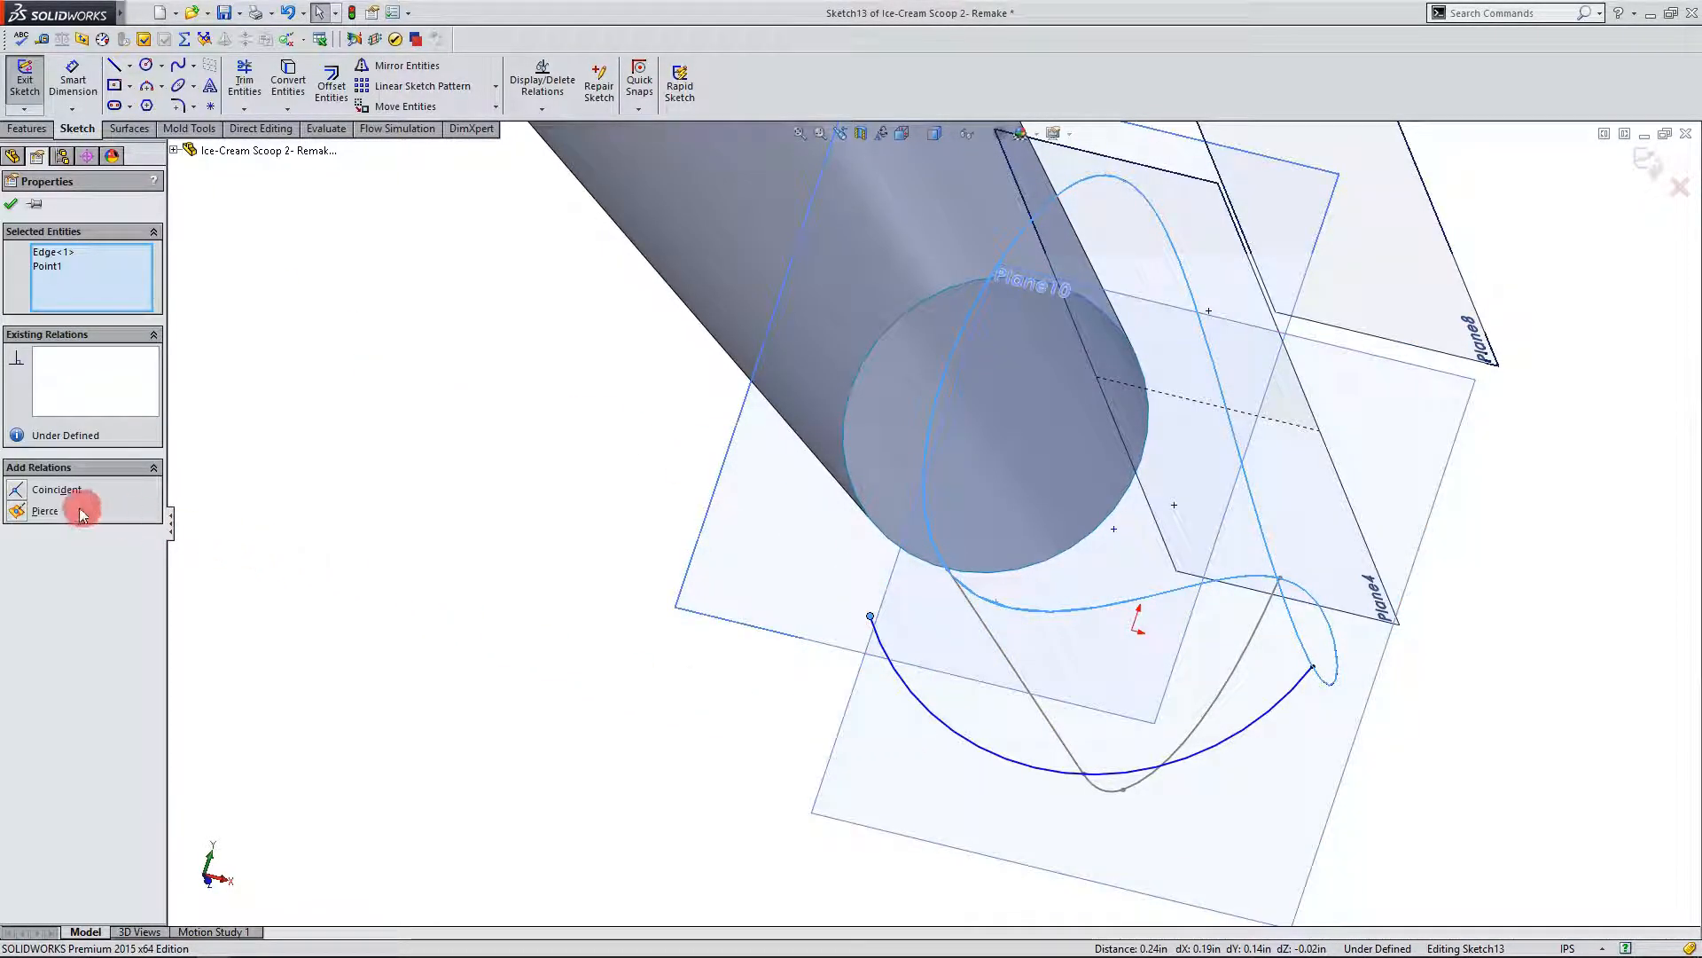
left_click(17, 512)
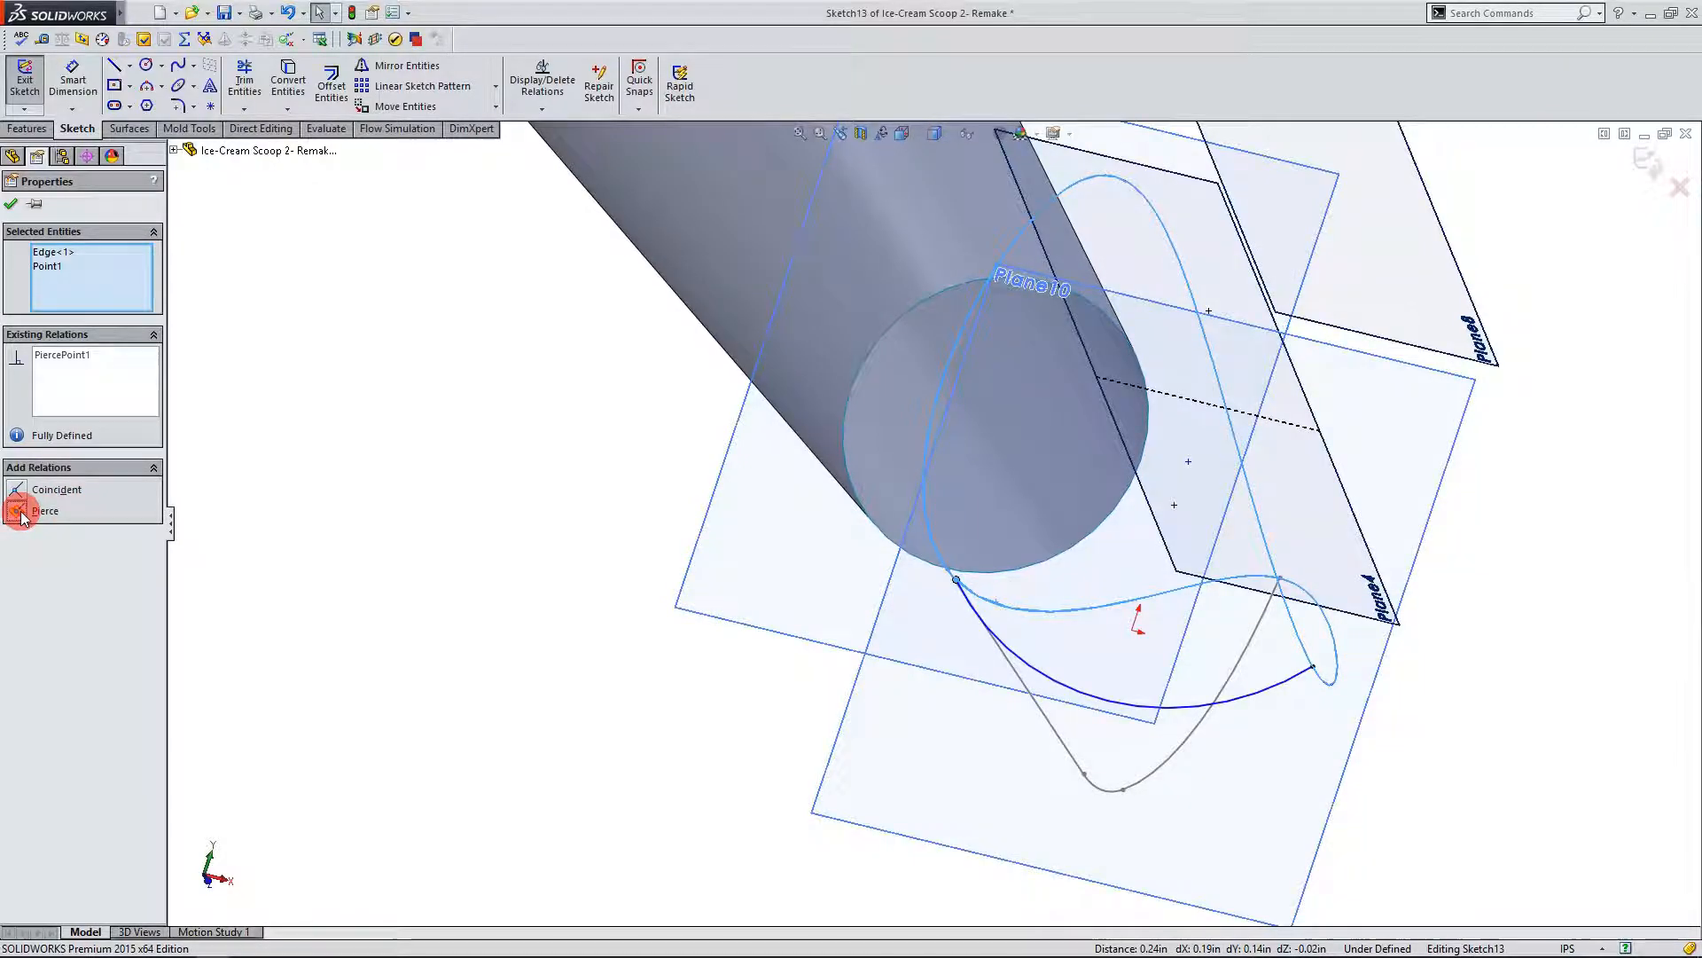
Step: Make the cross-section arc coincident with the Sketch11 point where the straight line meets the small arc
middle_click_drag(783, 710, 677, 616)
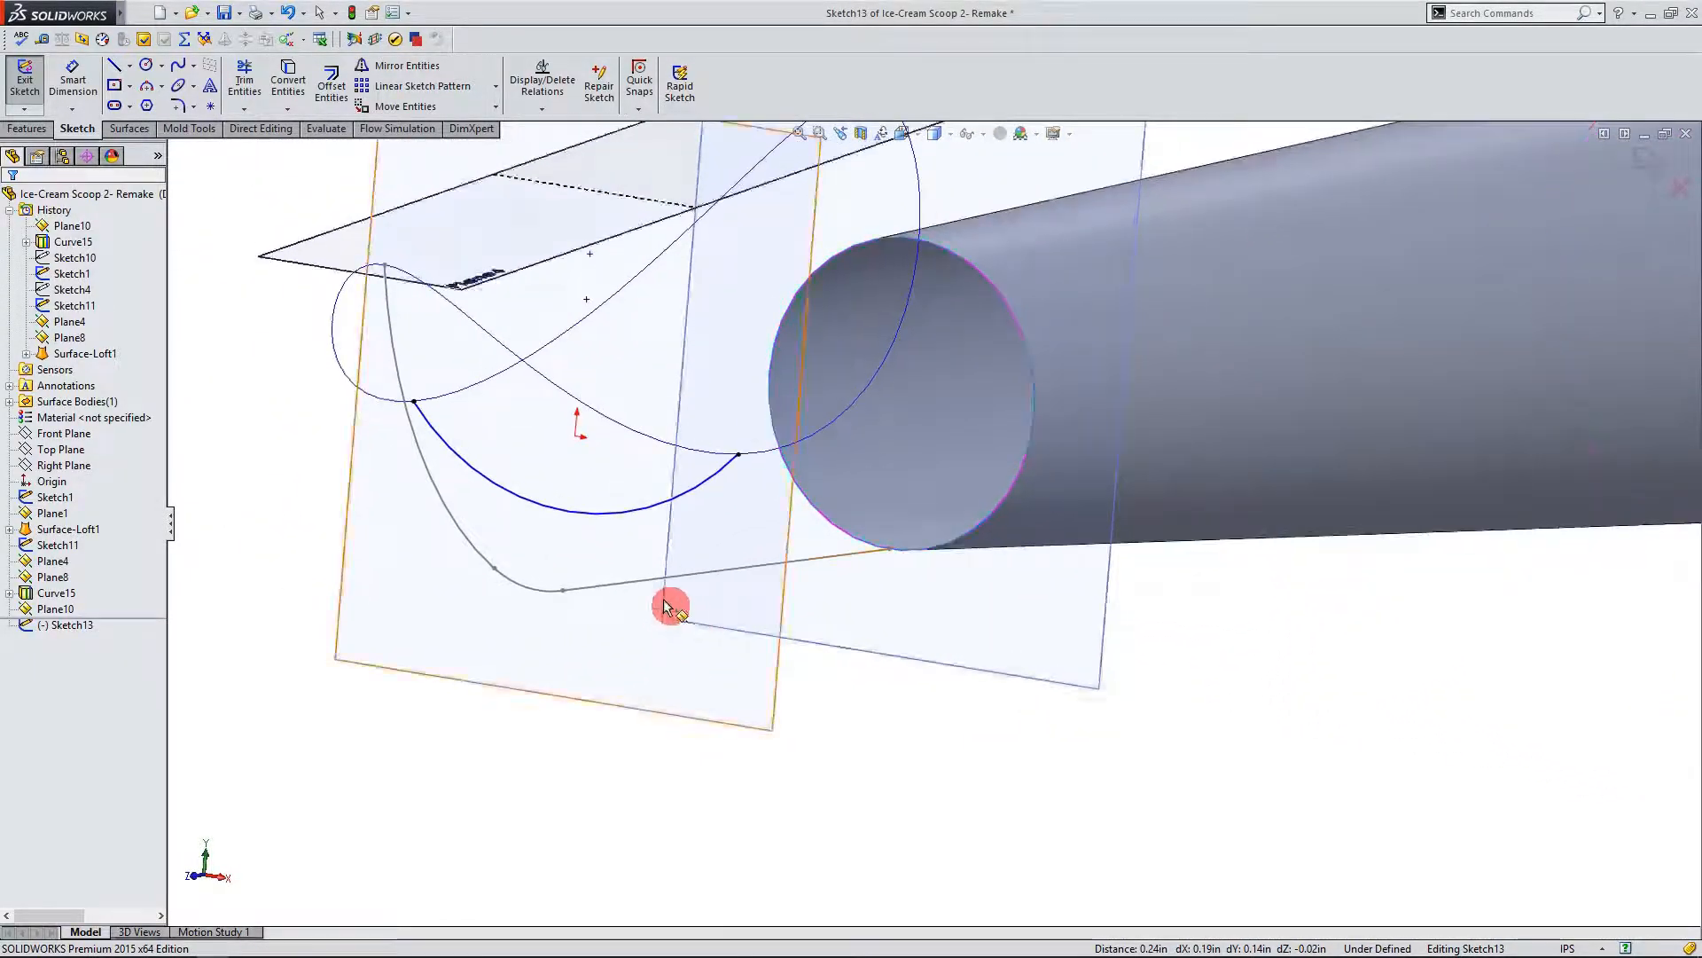
mouse_move(561, 511)
left_mouse_down()
mouse_move(585, 589)
mouse_move(576, 679)
mouse_move(562, 508)
mouse_move(560, 583)
mouse_move(555, 545)
left_mouse_up()
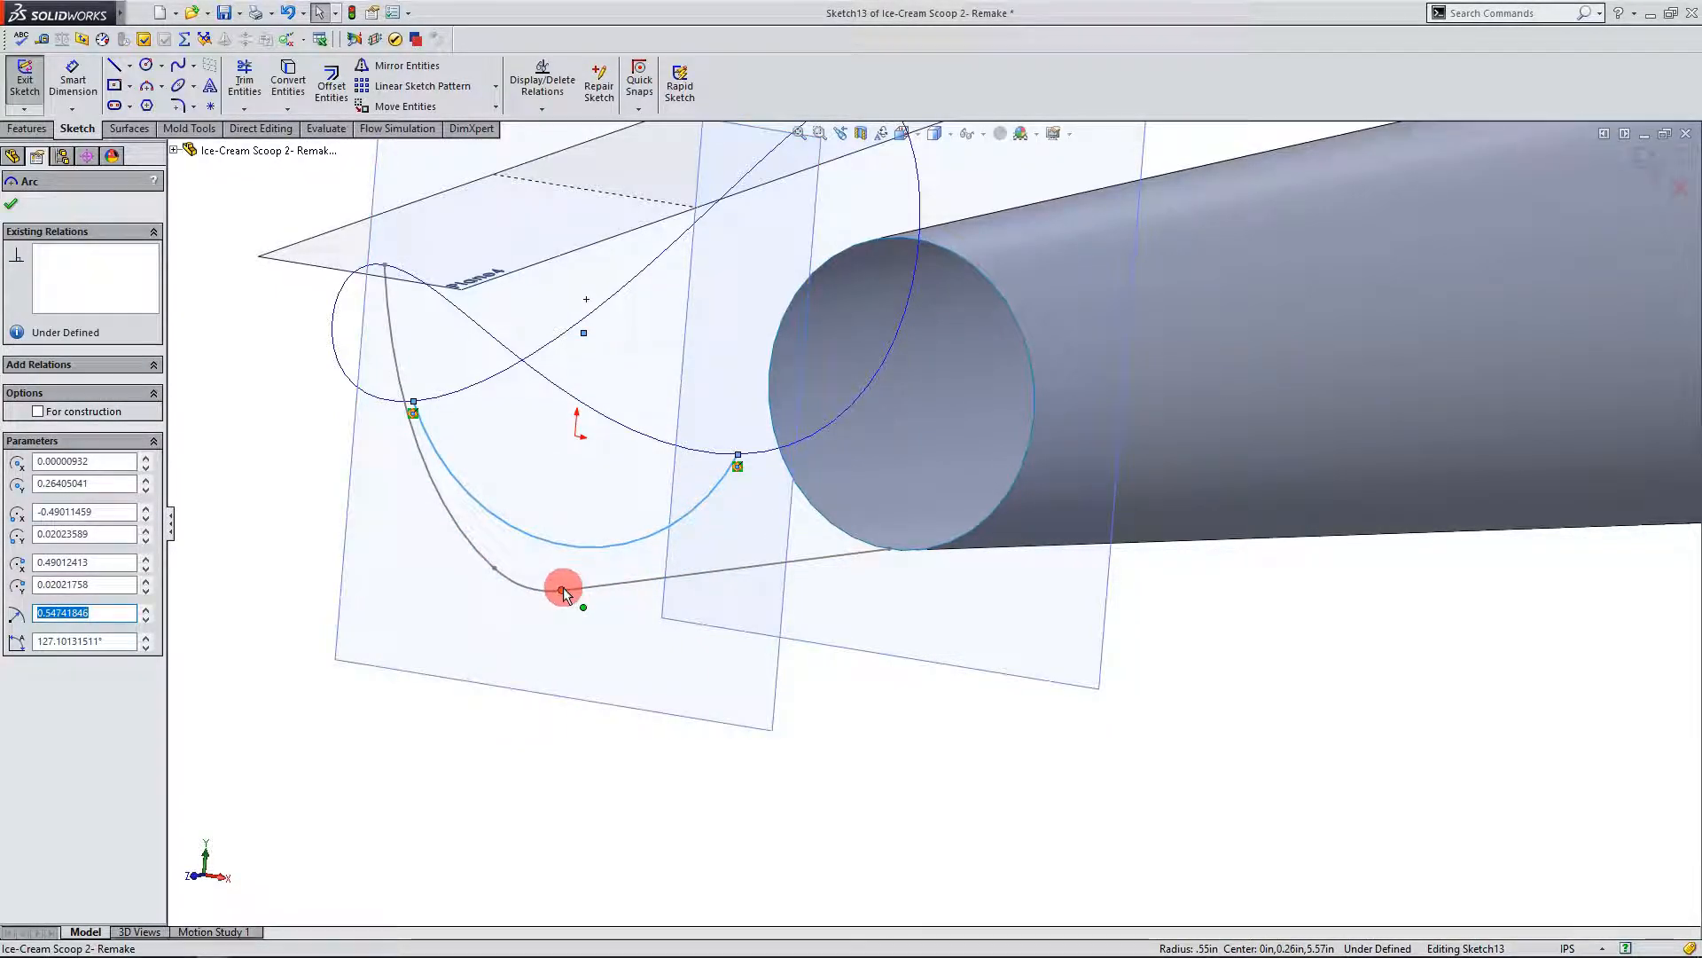
left_click(562, 588)
left_click(574, 548, "ctrl")
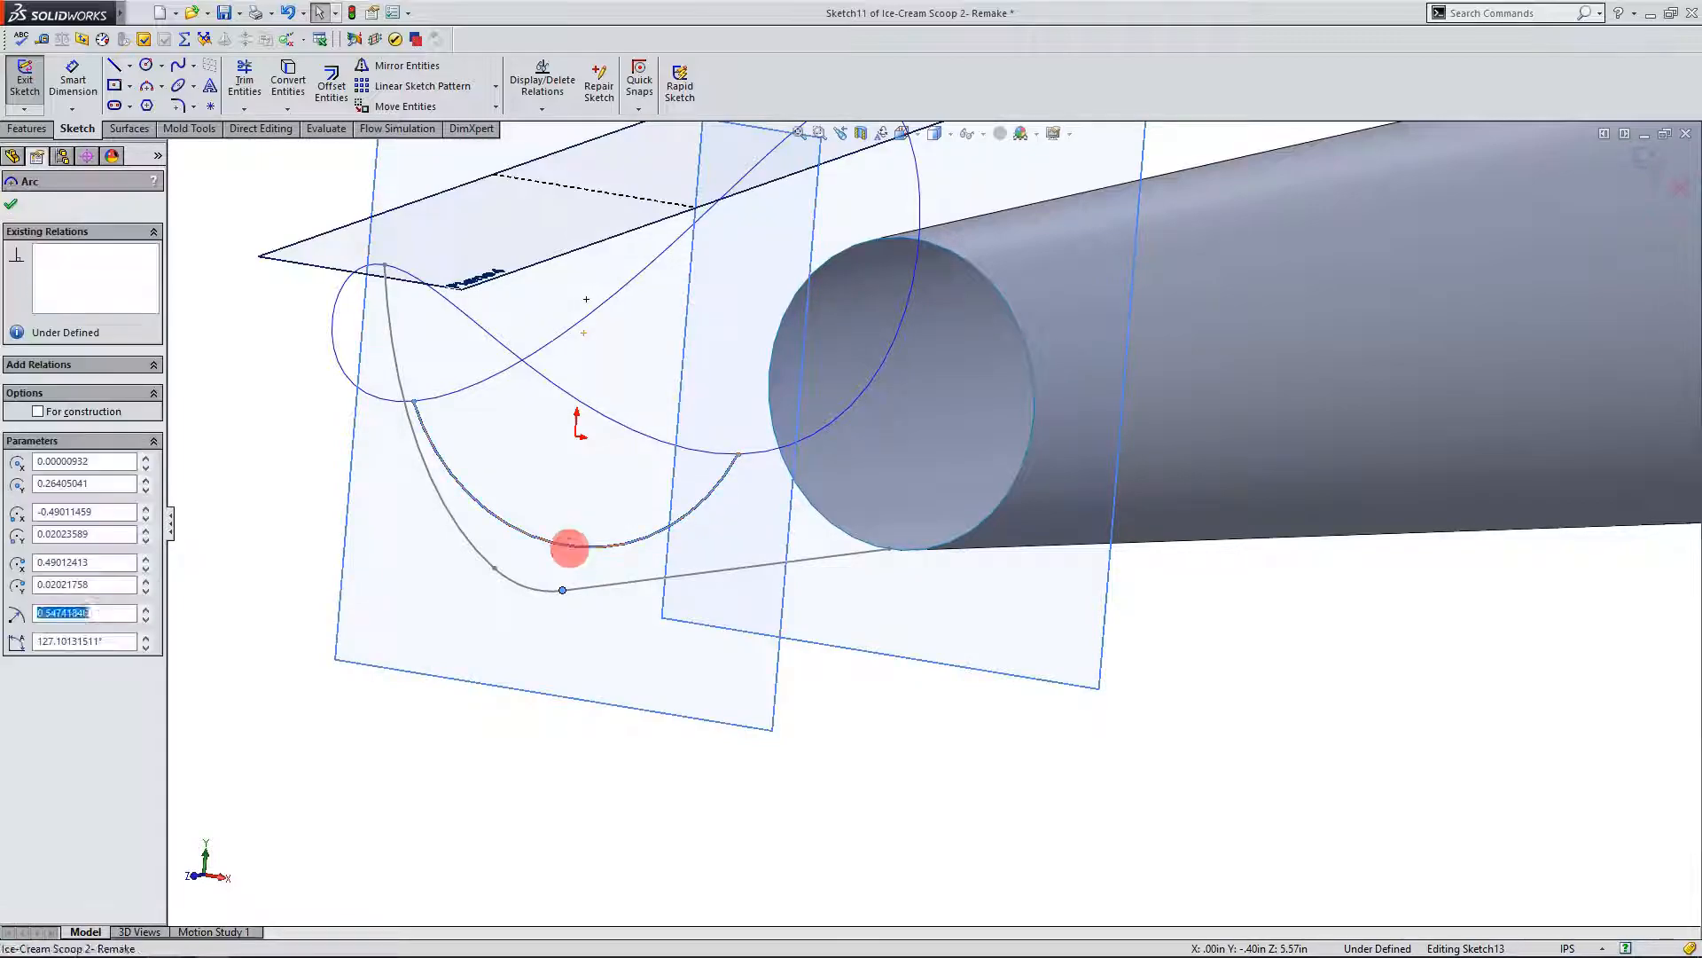
left_click(19, 532)
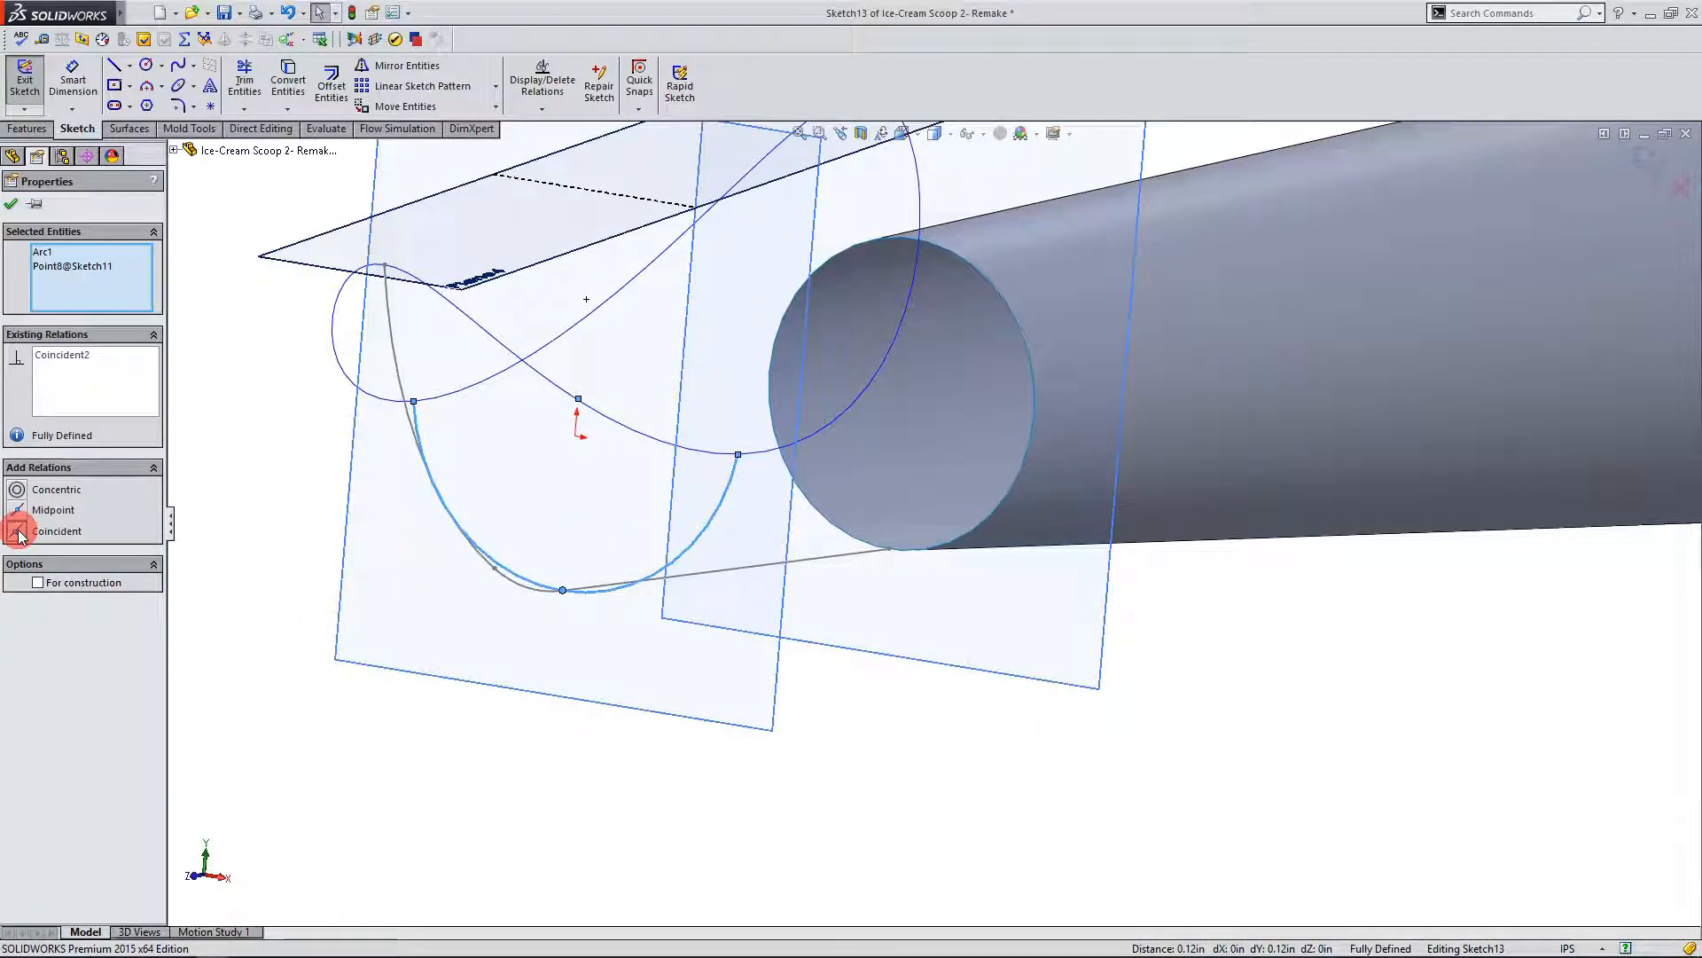
middle_click_drag(471, 635, 546, 632)
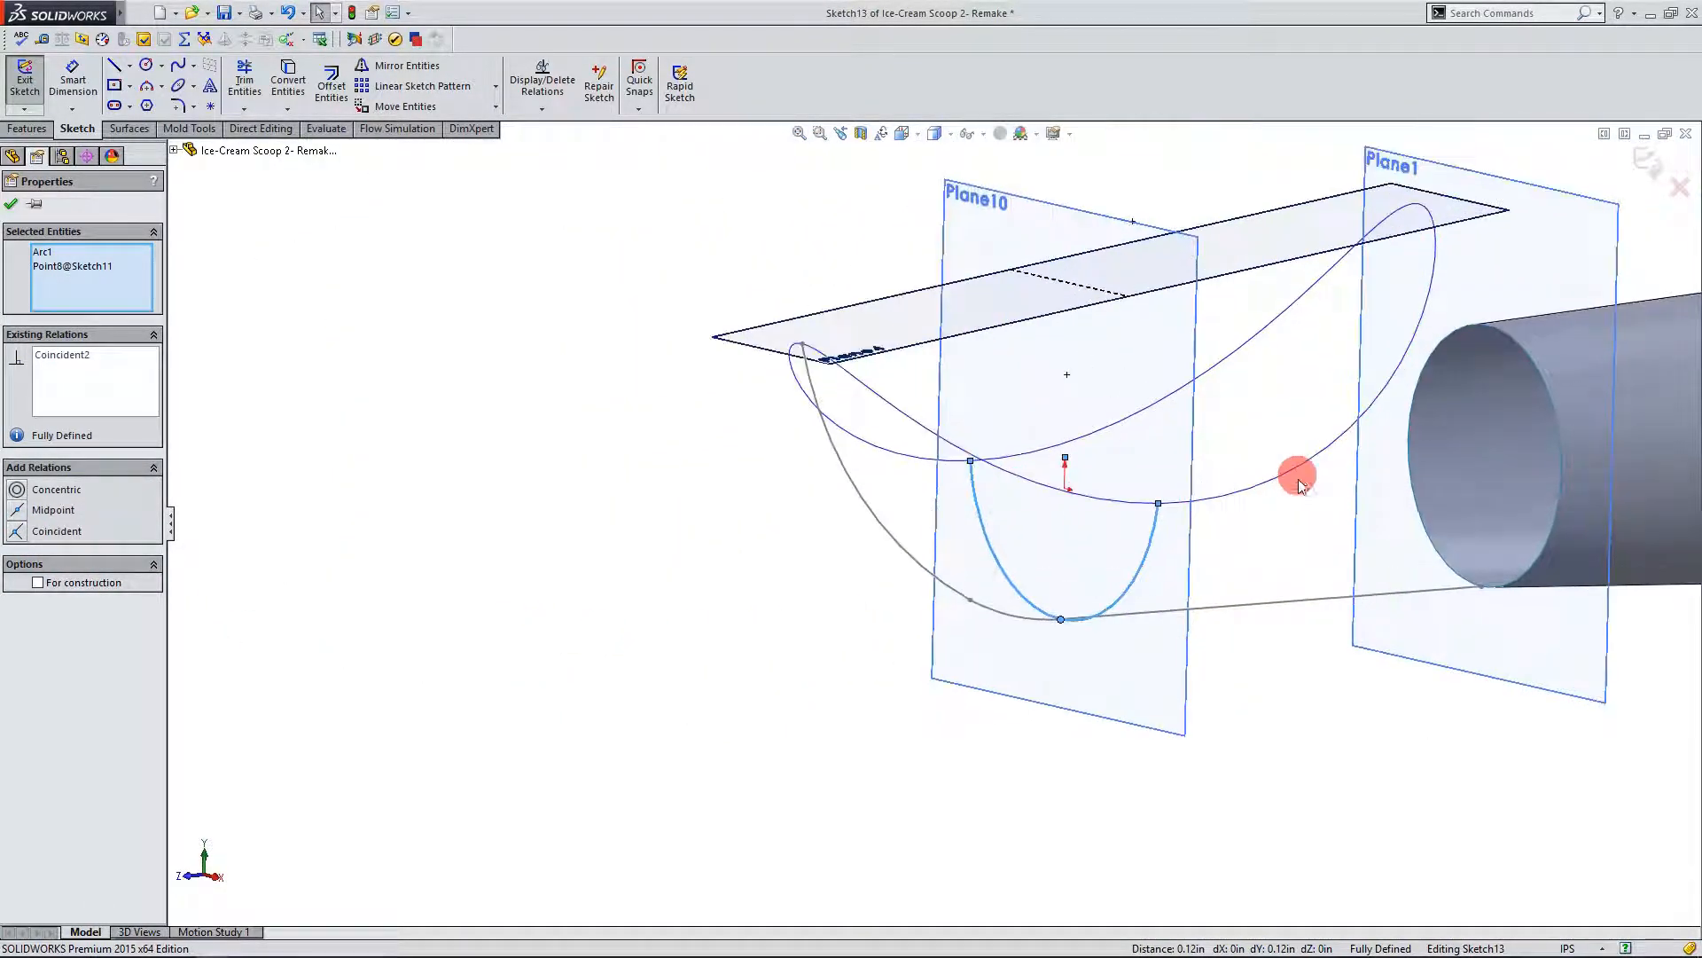
left_click(19, 212)
Step: Draw a construction line joining the two endpoints of the cross-section arc and exit the sketch
mouse_move(760, 536)
middle_mouse_down()
mouse_move(1446, 502)
mouse_move(1145, 539)
mouse_move(1125, 490)
mouse_move(1170, 593)
mouse_move(1135, 570)
mouse_move(1129, 590)
middle_mouse_up()
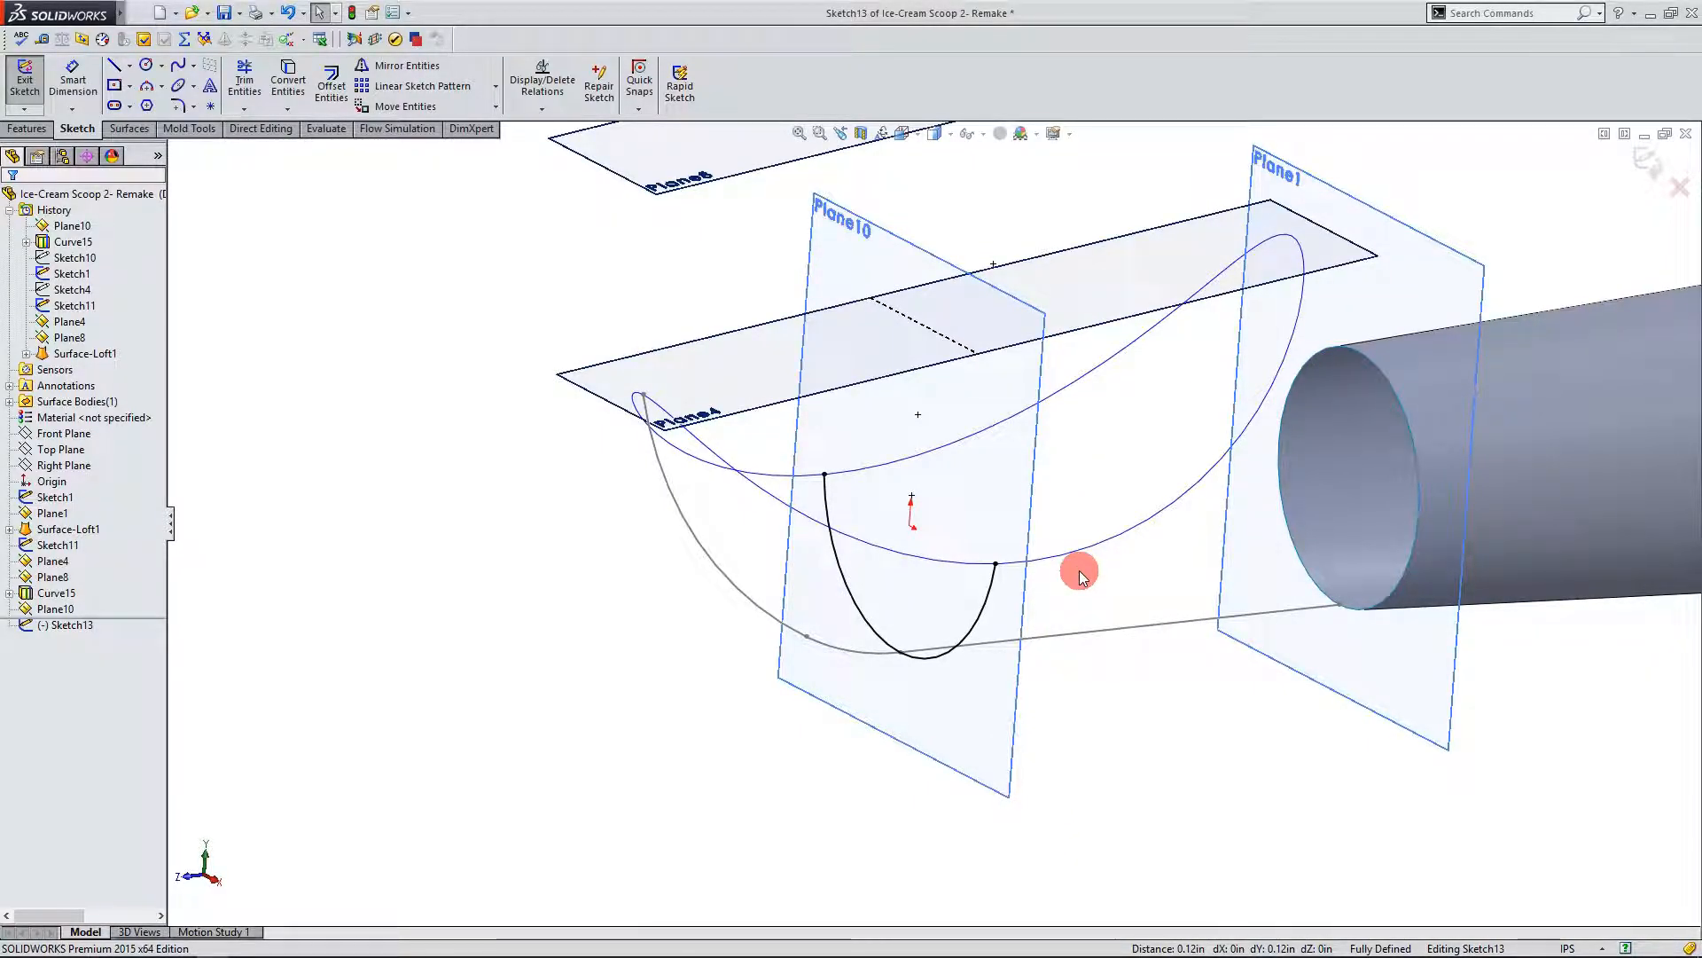
mouse_move(1080, 569)
middle_mouse_down()
mouse_move(1090, 498)
mouse_move(1090, 517)
mouse_move(1216, 521)
mouse_move(1144, 390)
mouse_move(984, 528)
mouse_move(988, 509)
mouse_move(738, 519)
middle_mouse_up()
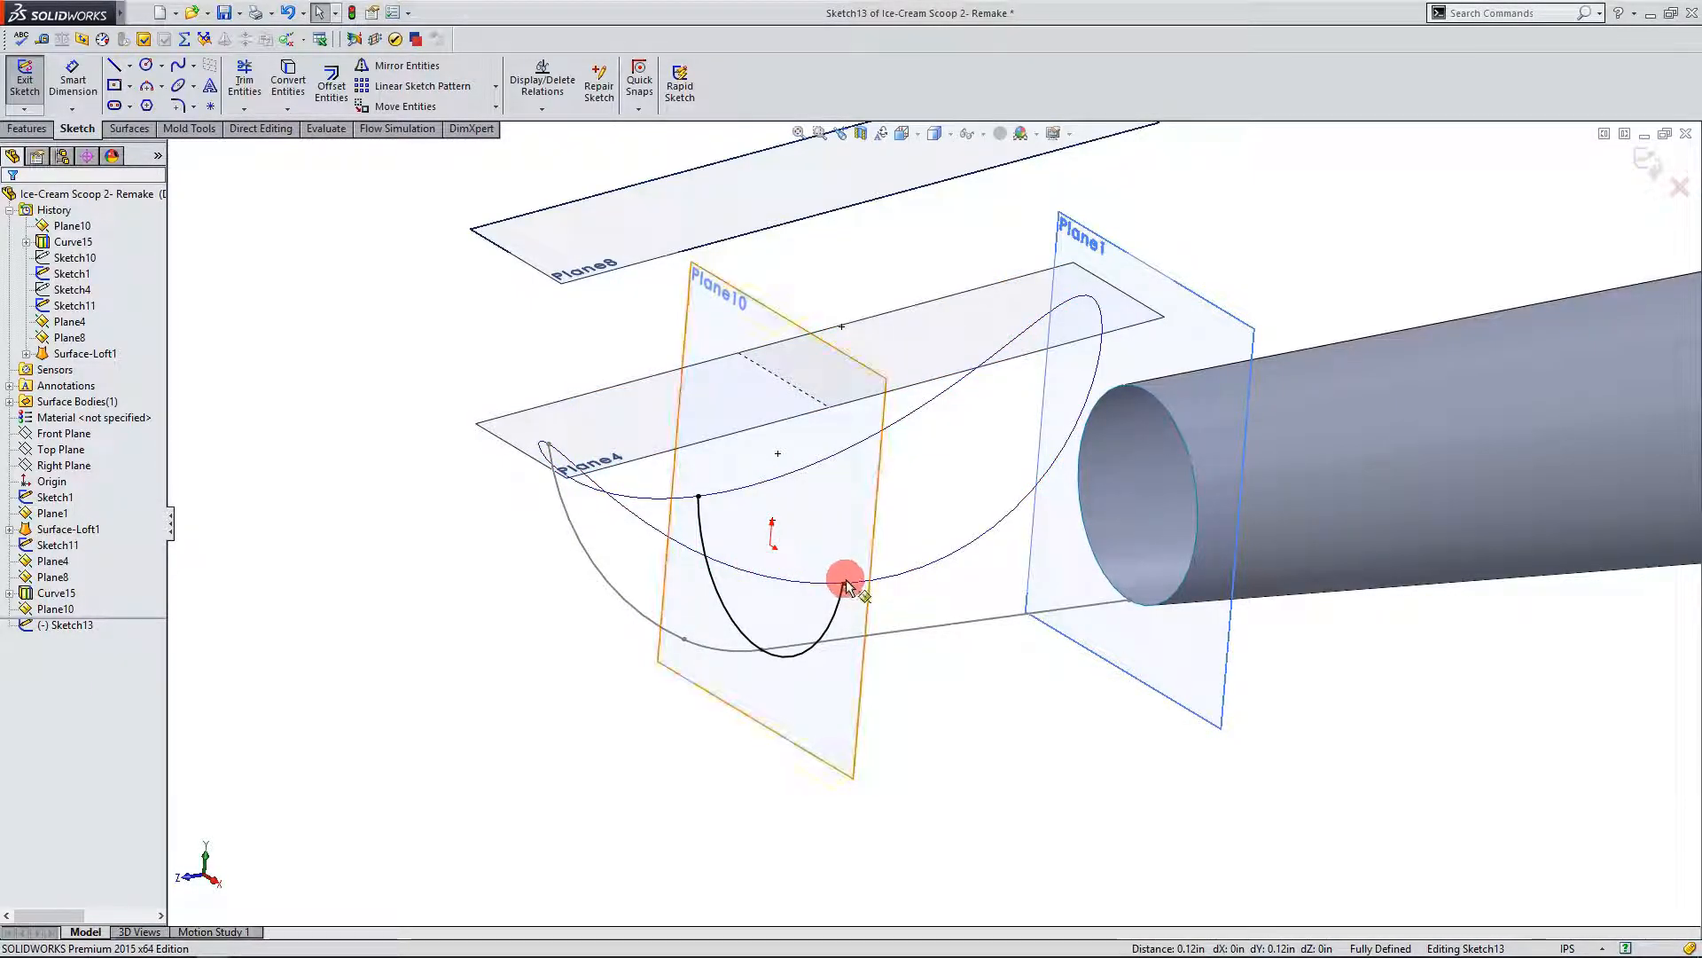
mouse_move(856, 585)
middle_mouse_down()
mouse_move(1000, 471)
mouse_move(969, 532)
mouse_move(1008, 444)
mouse_move(874, 505)
middle_mouse_up()
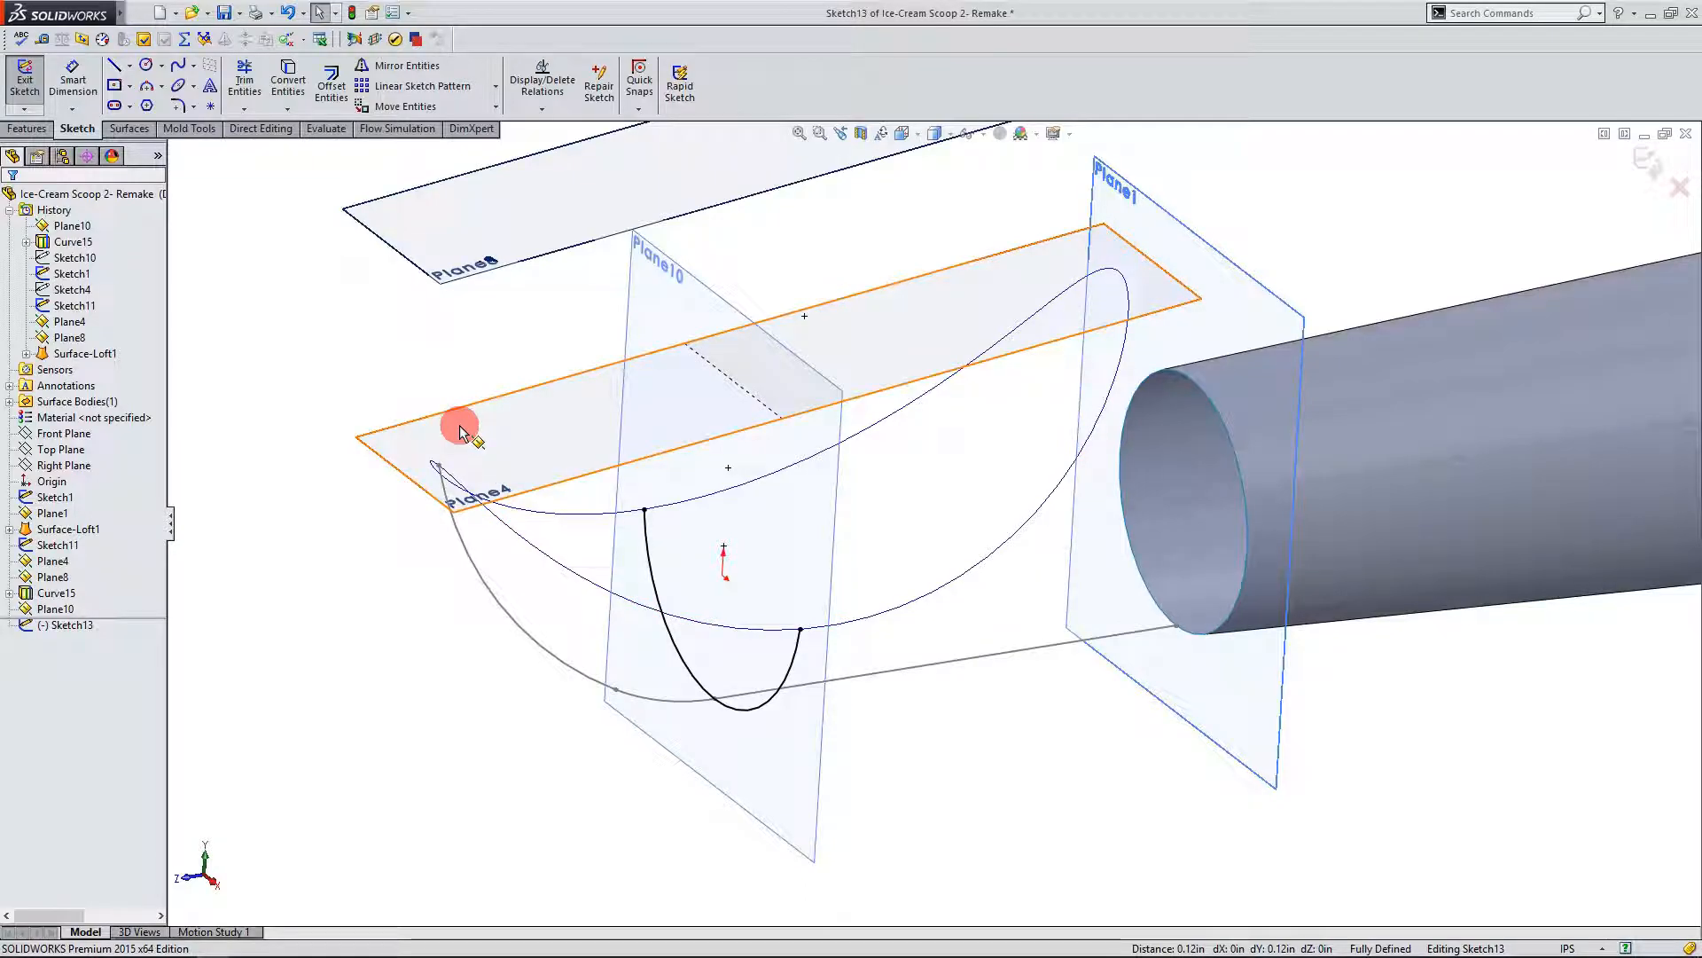
left_click(115, 67)
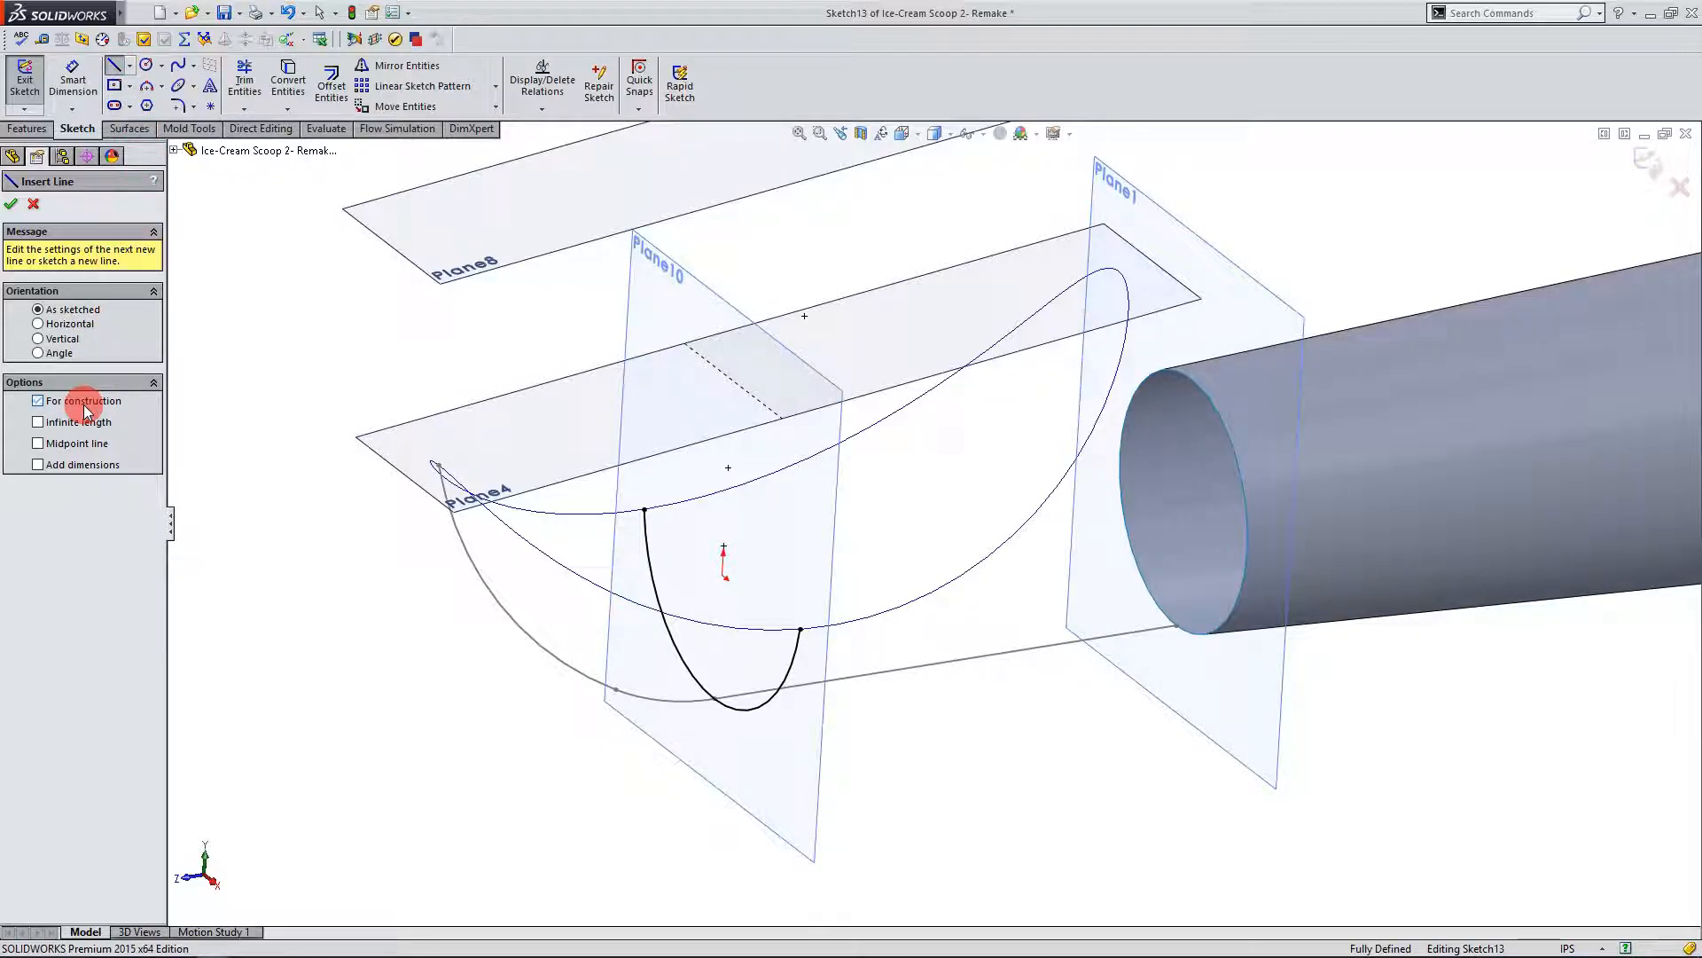
left_click_drag(645, 510, 801, 631)
left_click(800, 629)
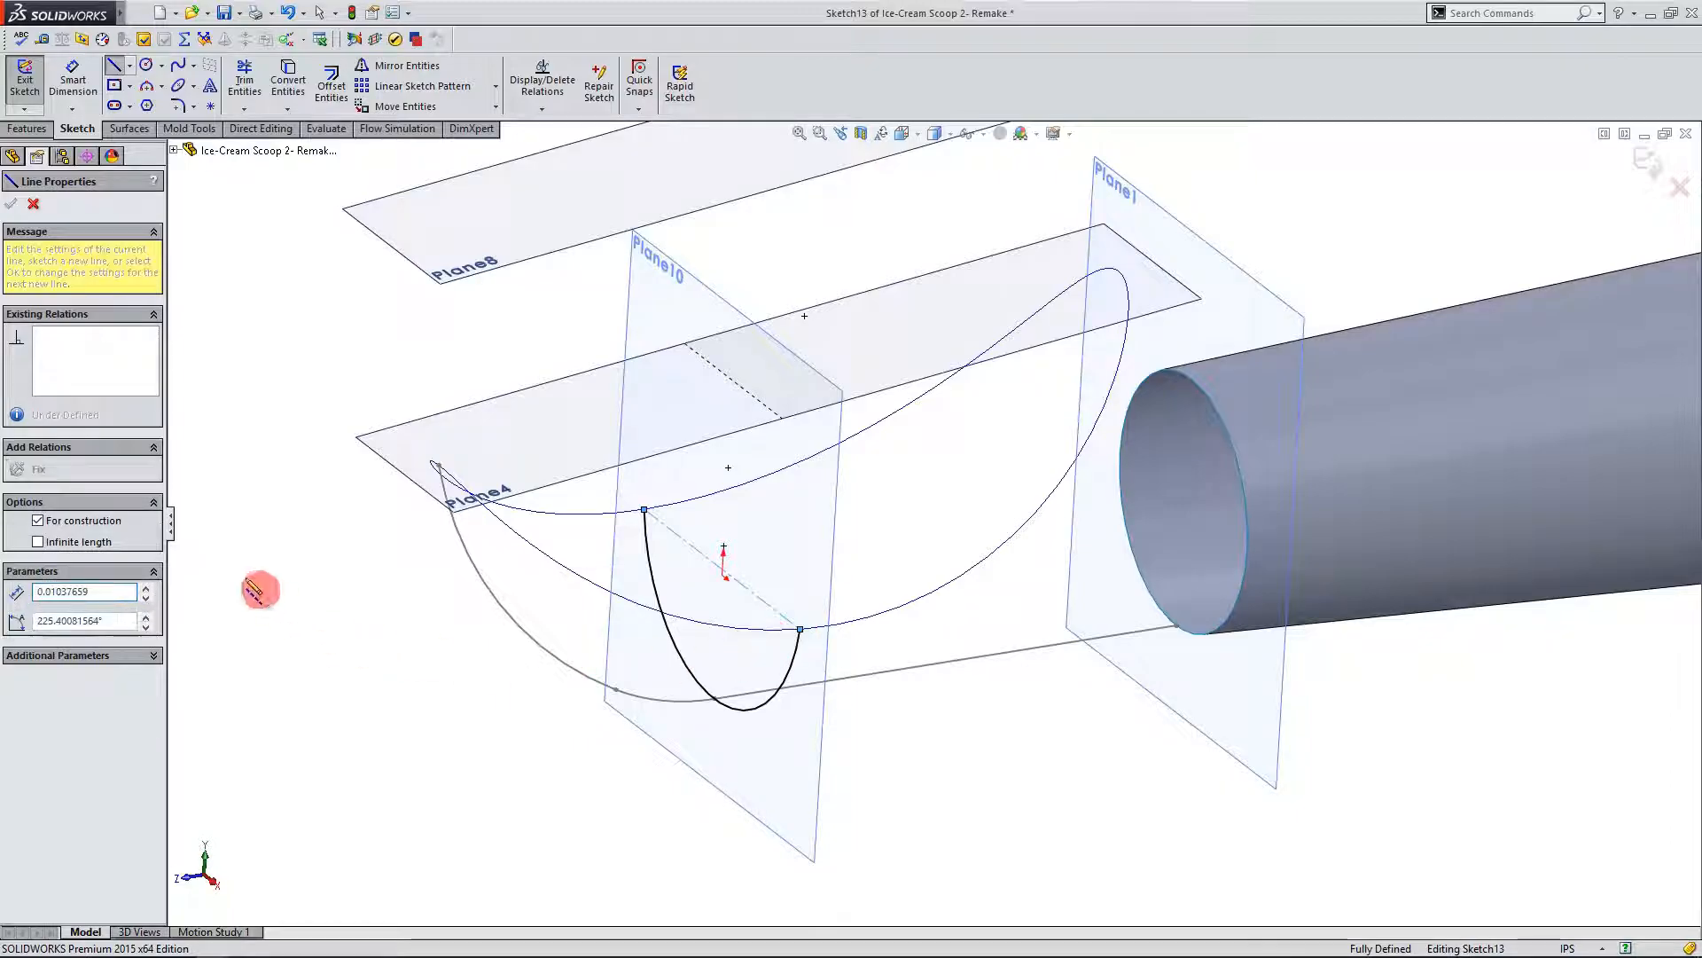
key("Escape")
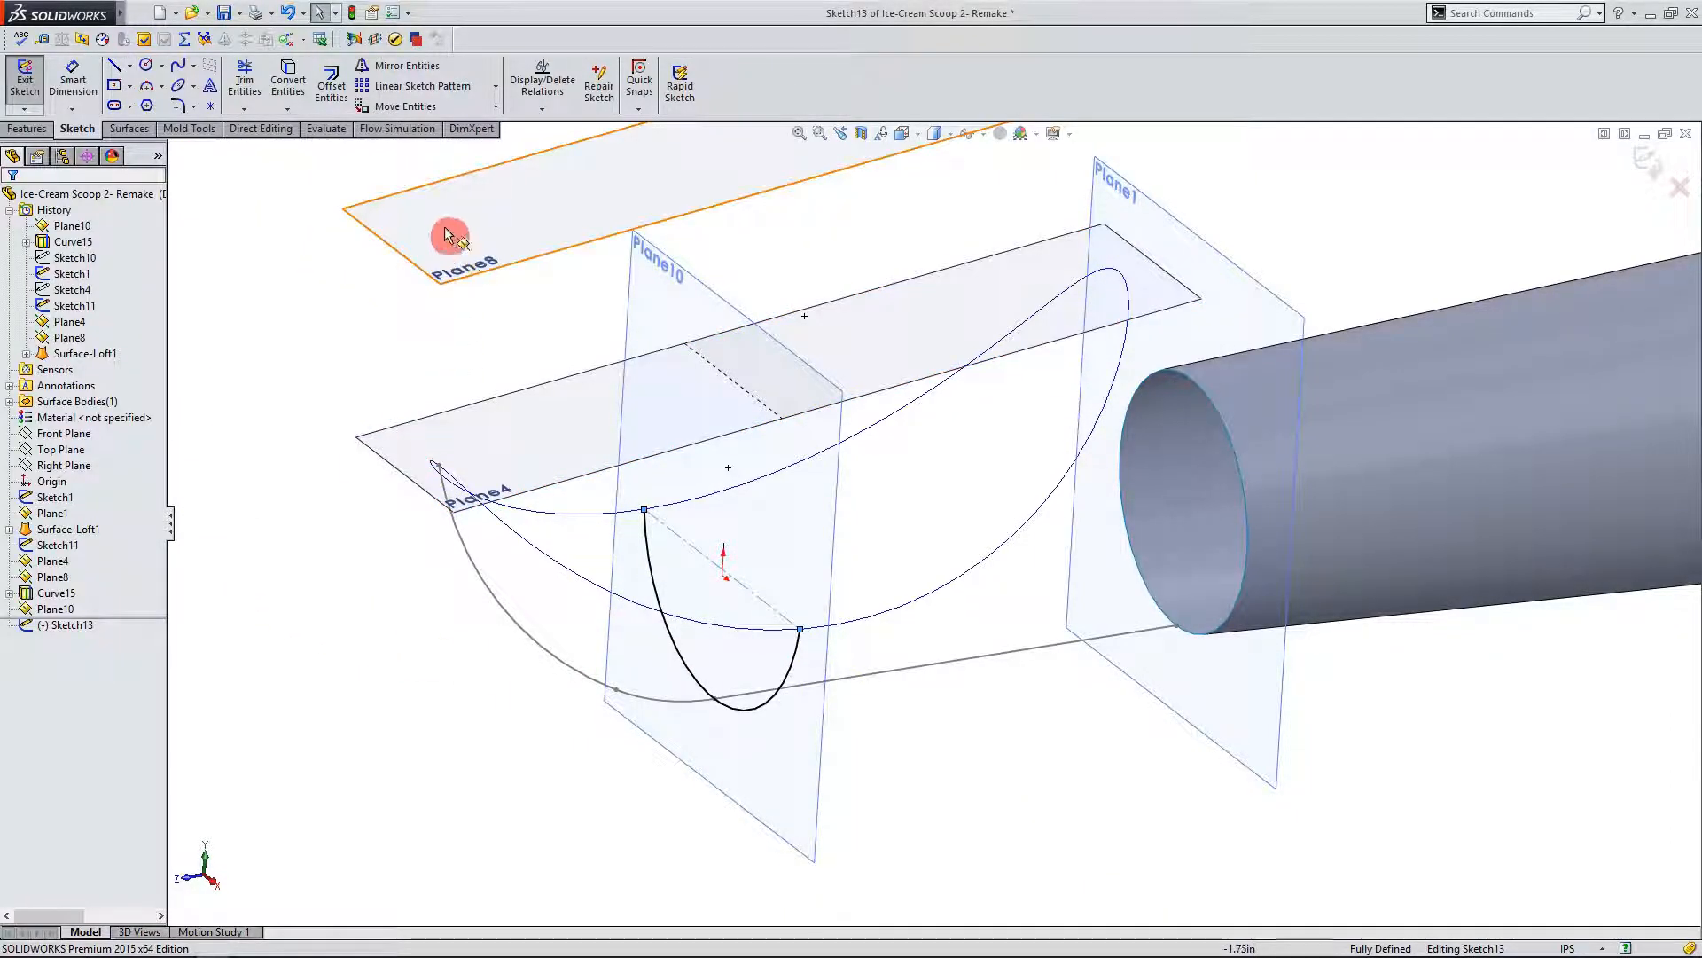
left_click(84, 116)
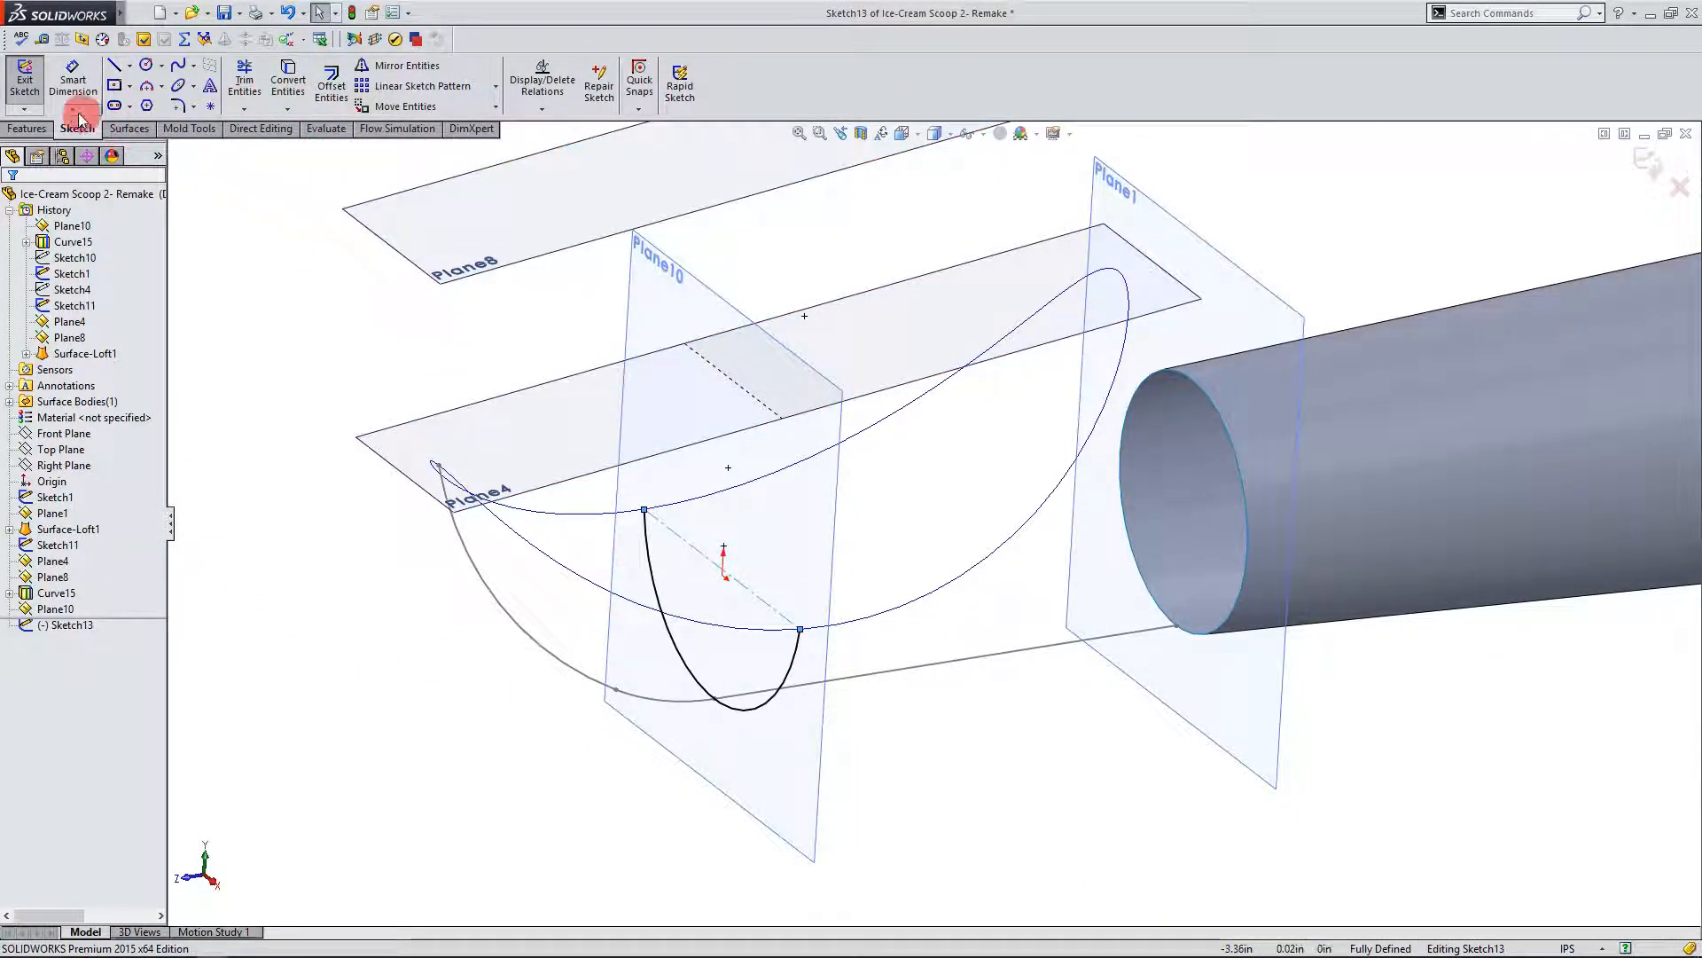
left_click(33, 107)
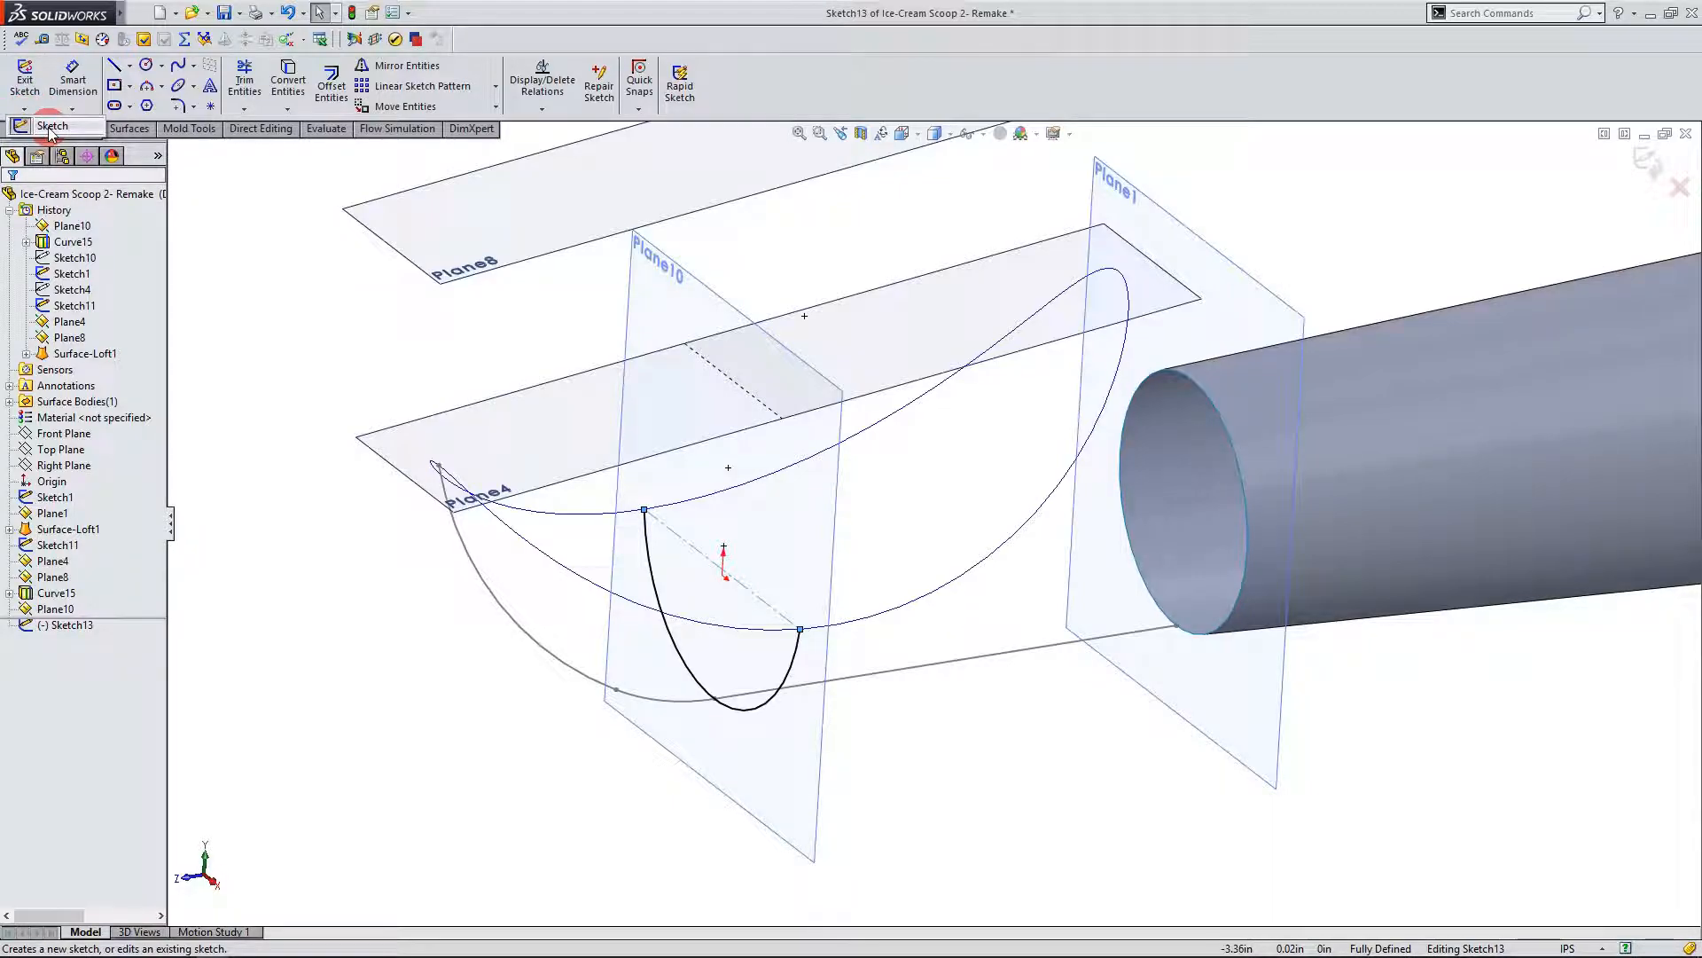
left_click(351, 355)
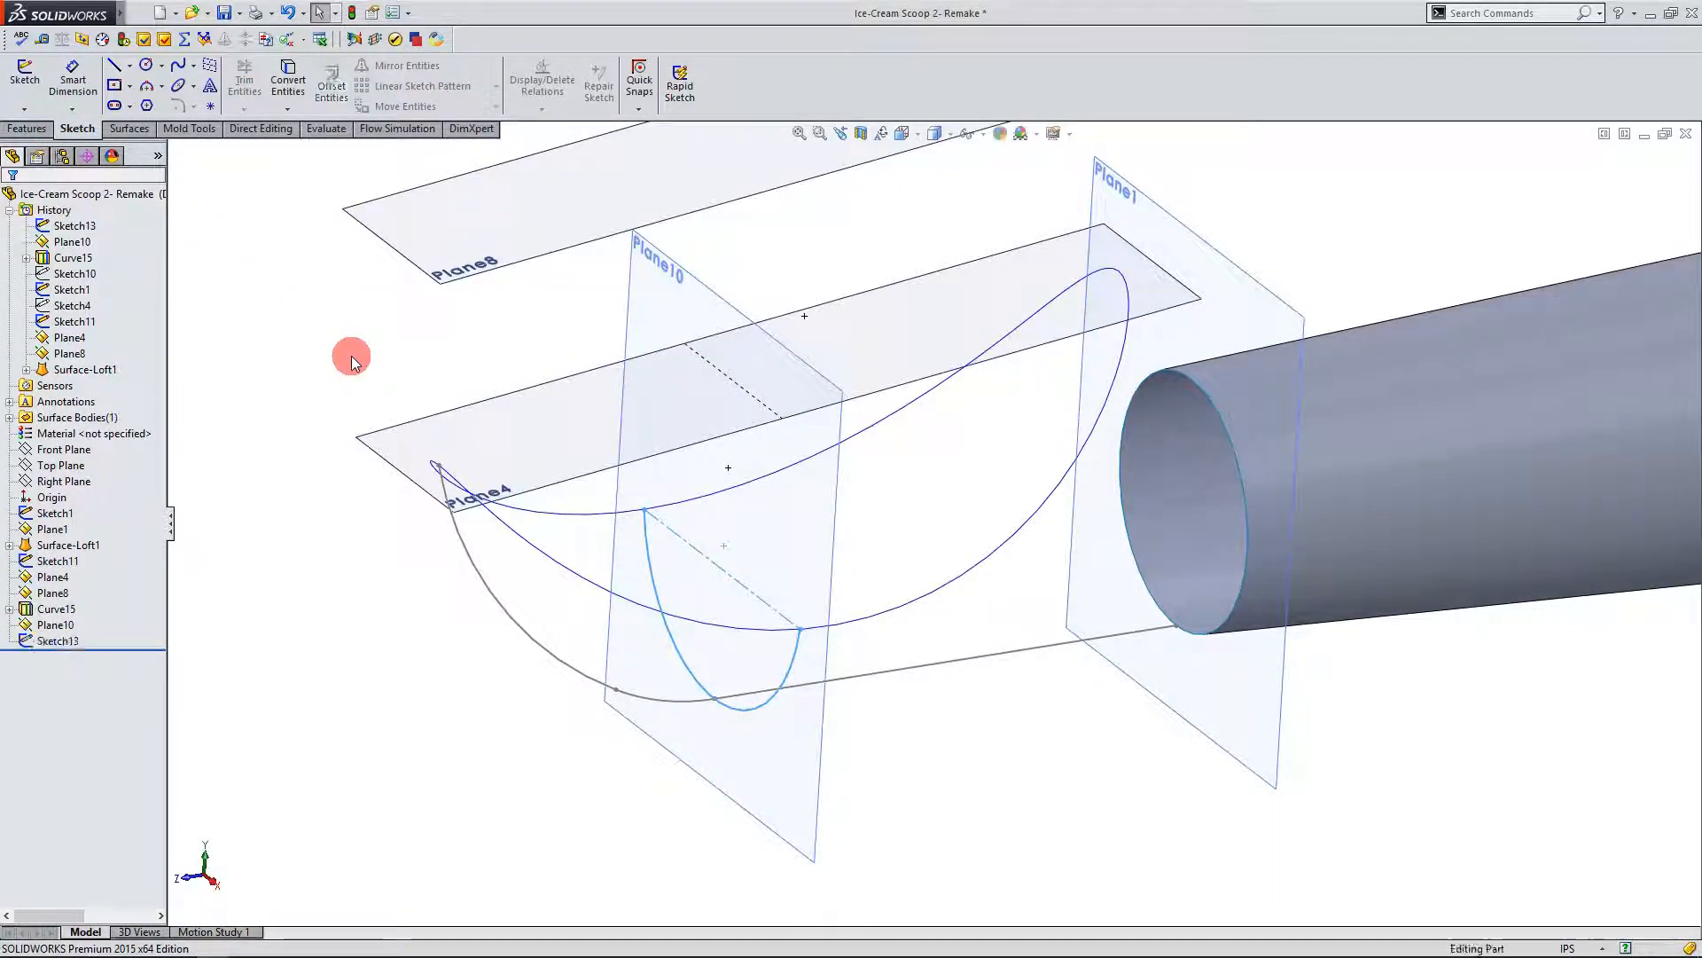
left_click(567, 361)
left_click(364, 551)
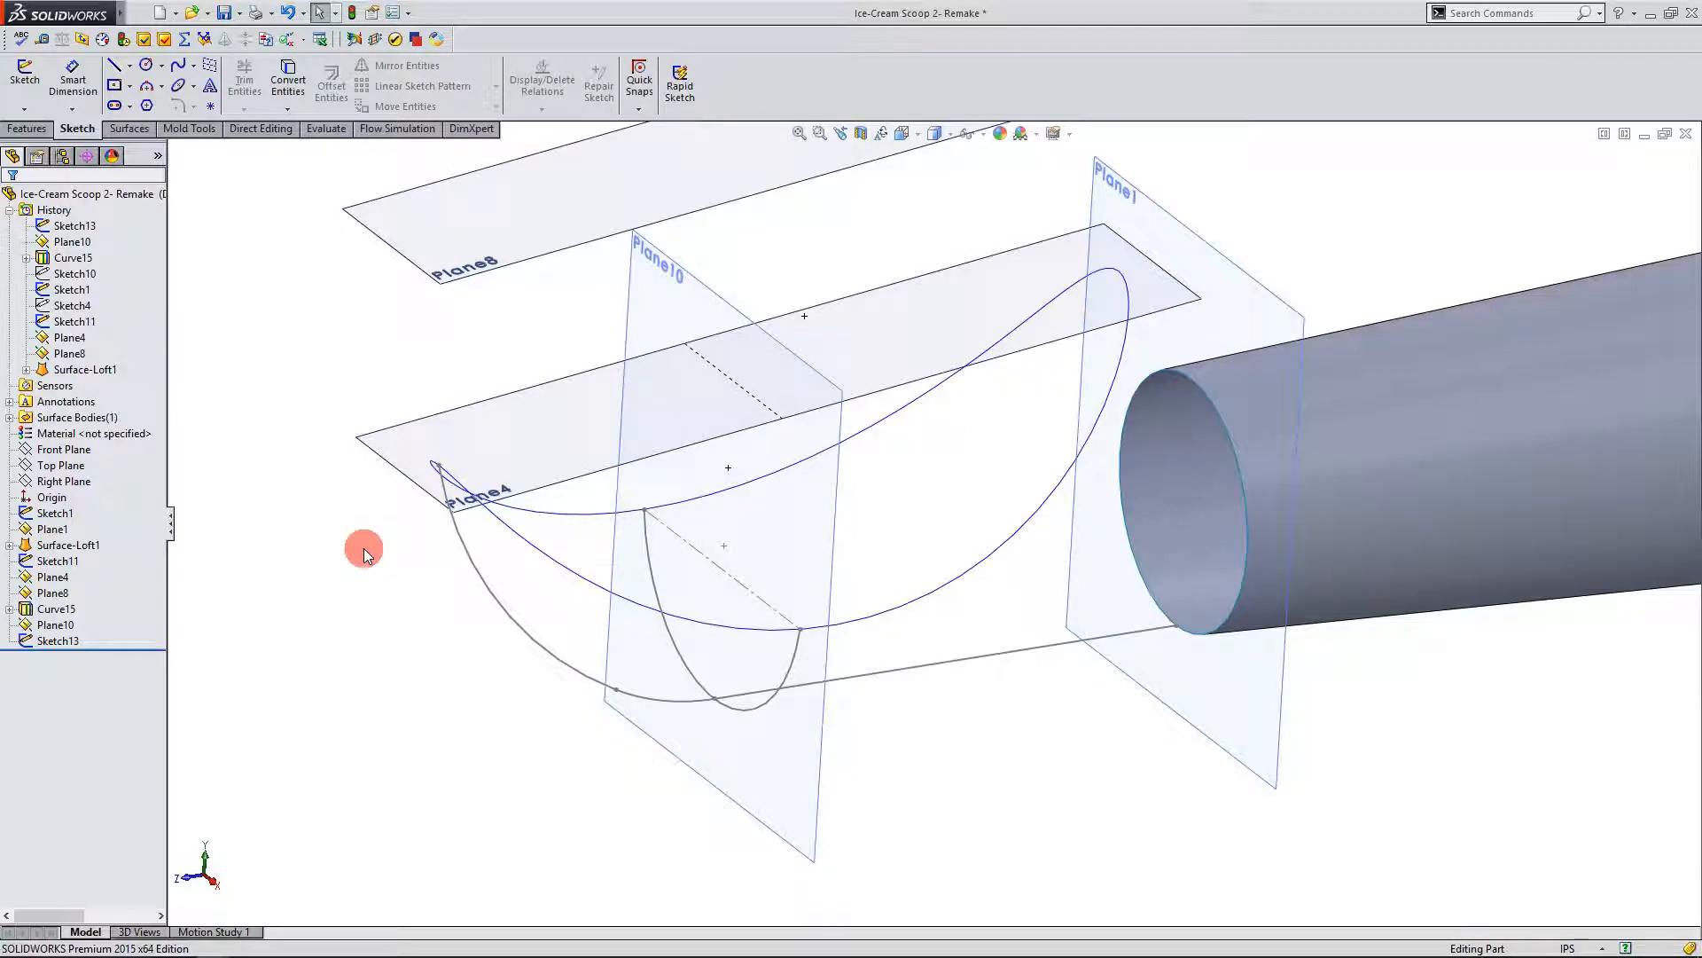
Step: Start a 3D sketch and convert both edges of the projected rim curve into it
left_click(25, 110)
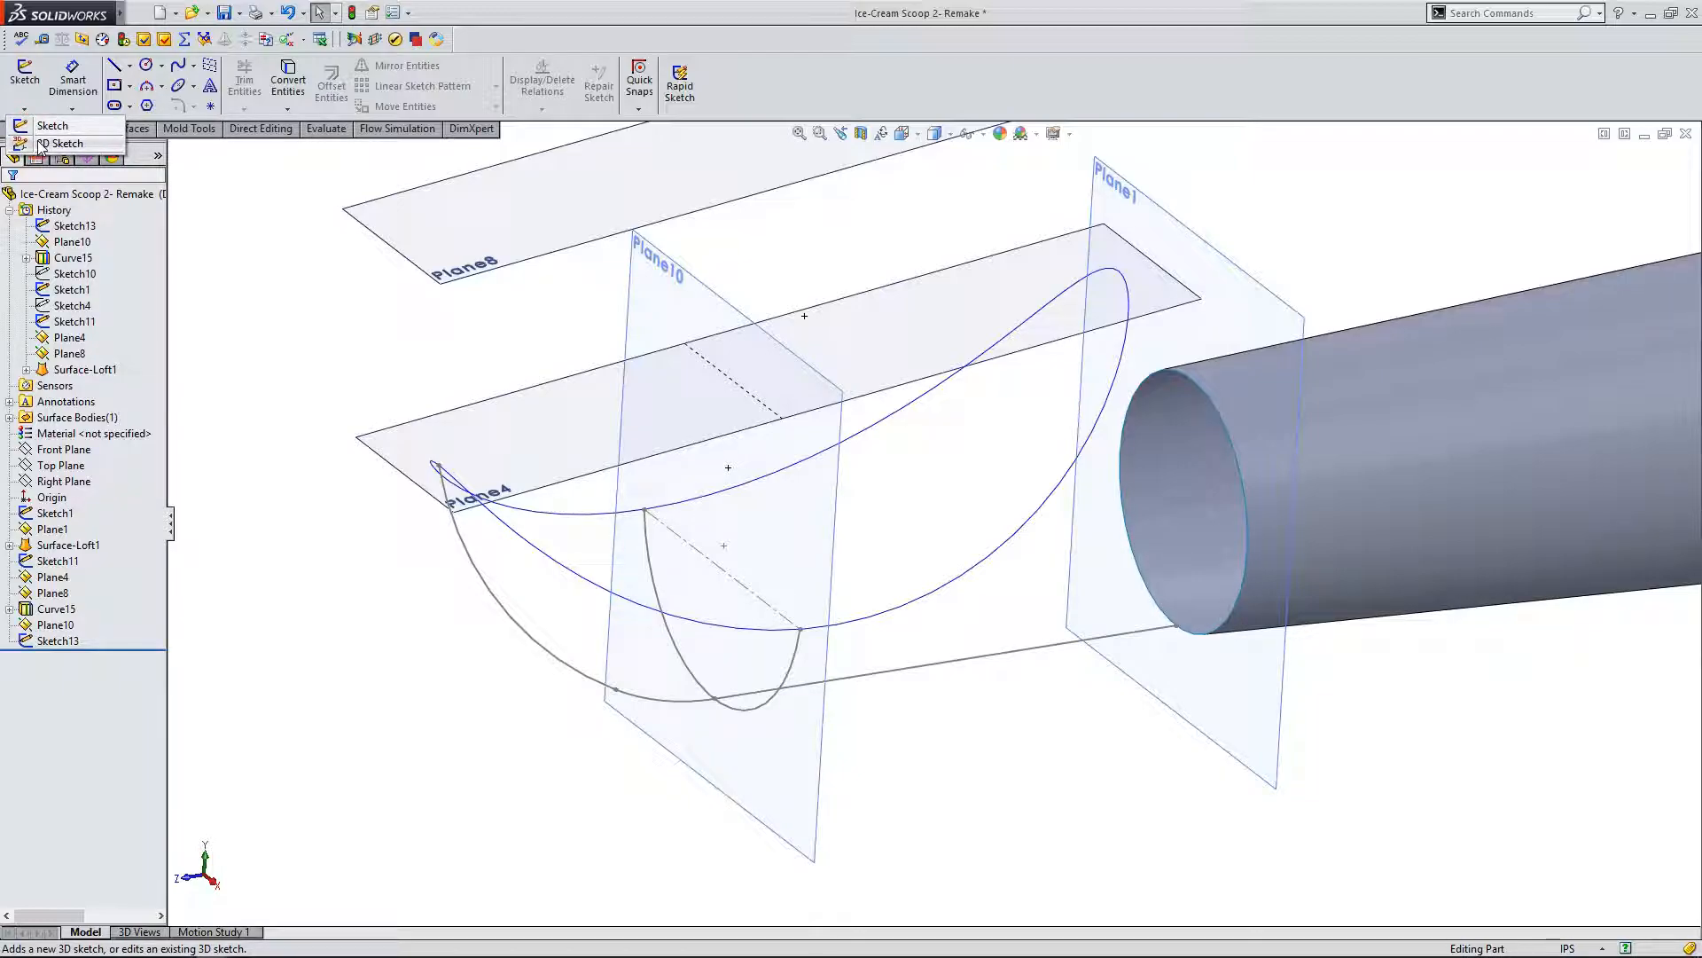
left_click(39, 145)
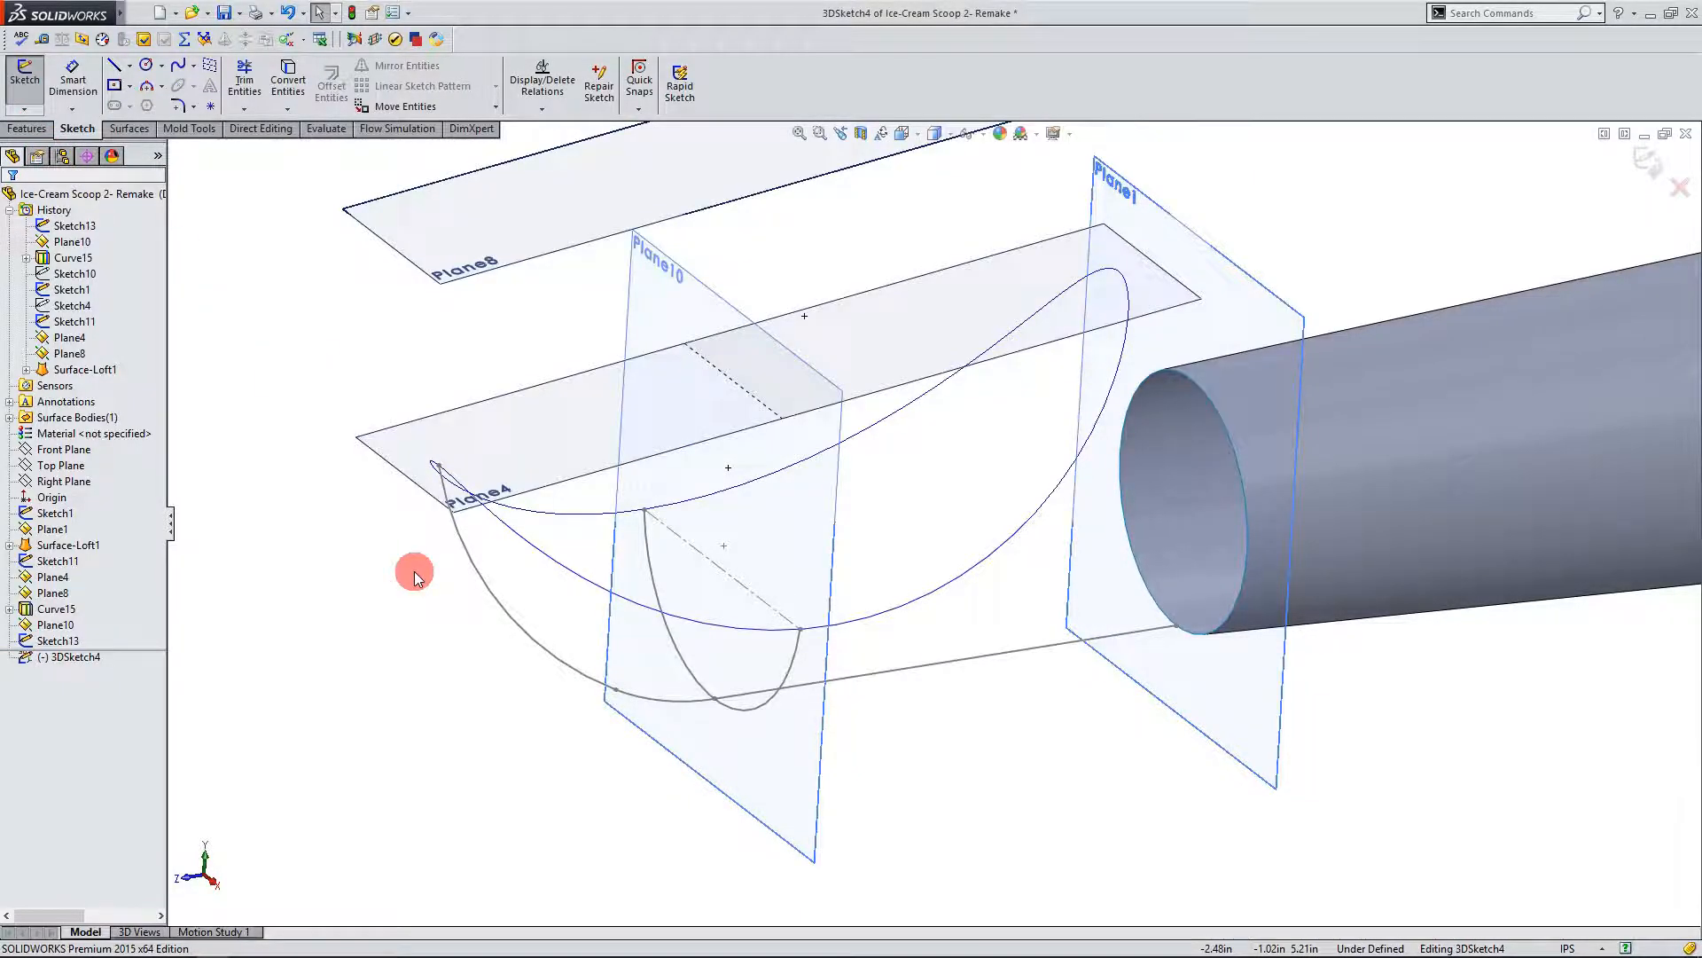
scroll(416, 572, "up", 1)
scroll(872, 509, "down", 1)
middle_click_drag(832, 546, 908, 562)
middle_click_drag(724, 557, 775, 543)
left_click(301, 104)
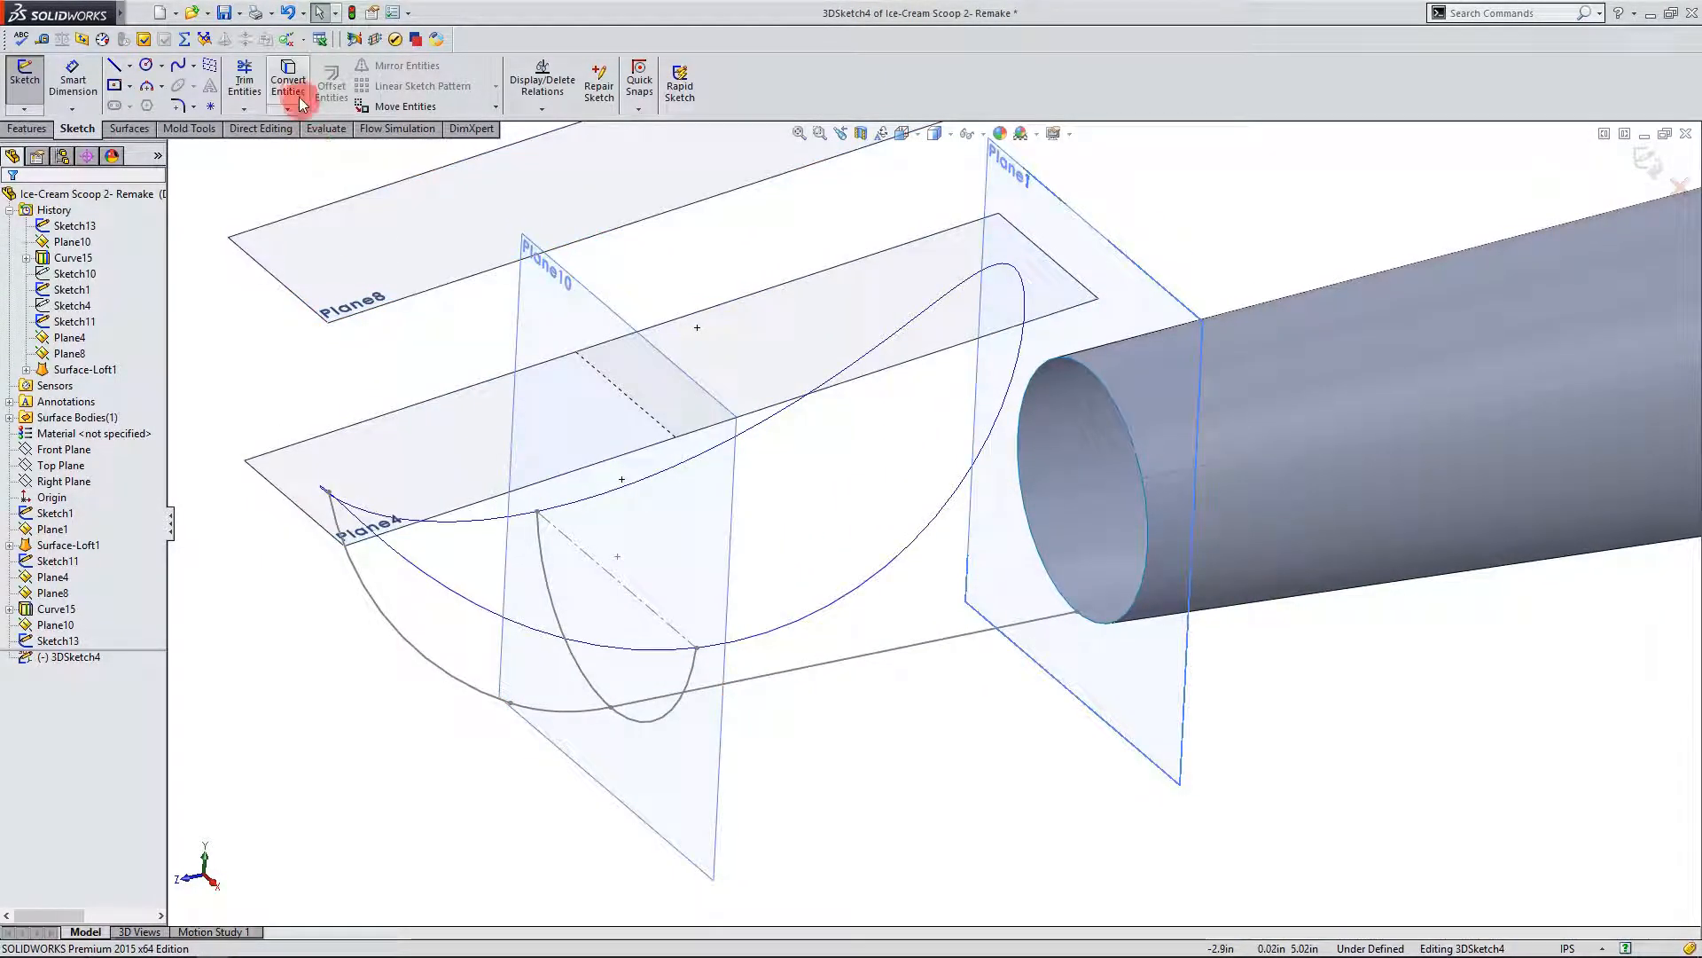
left_click(452, 597)
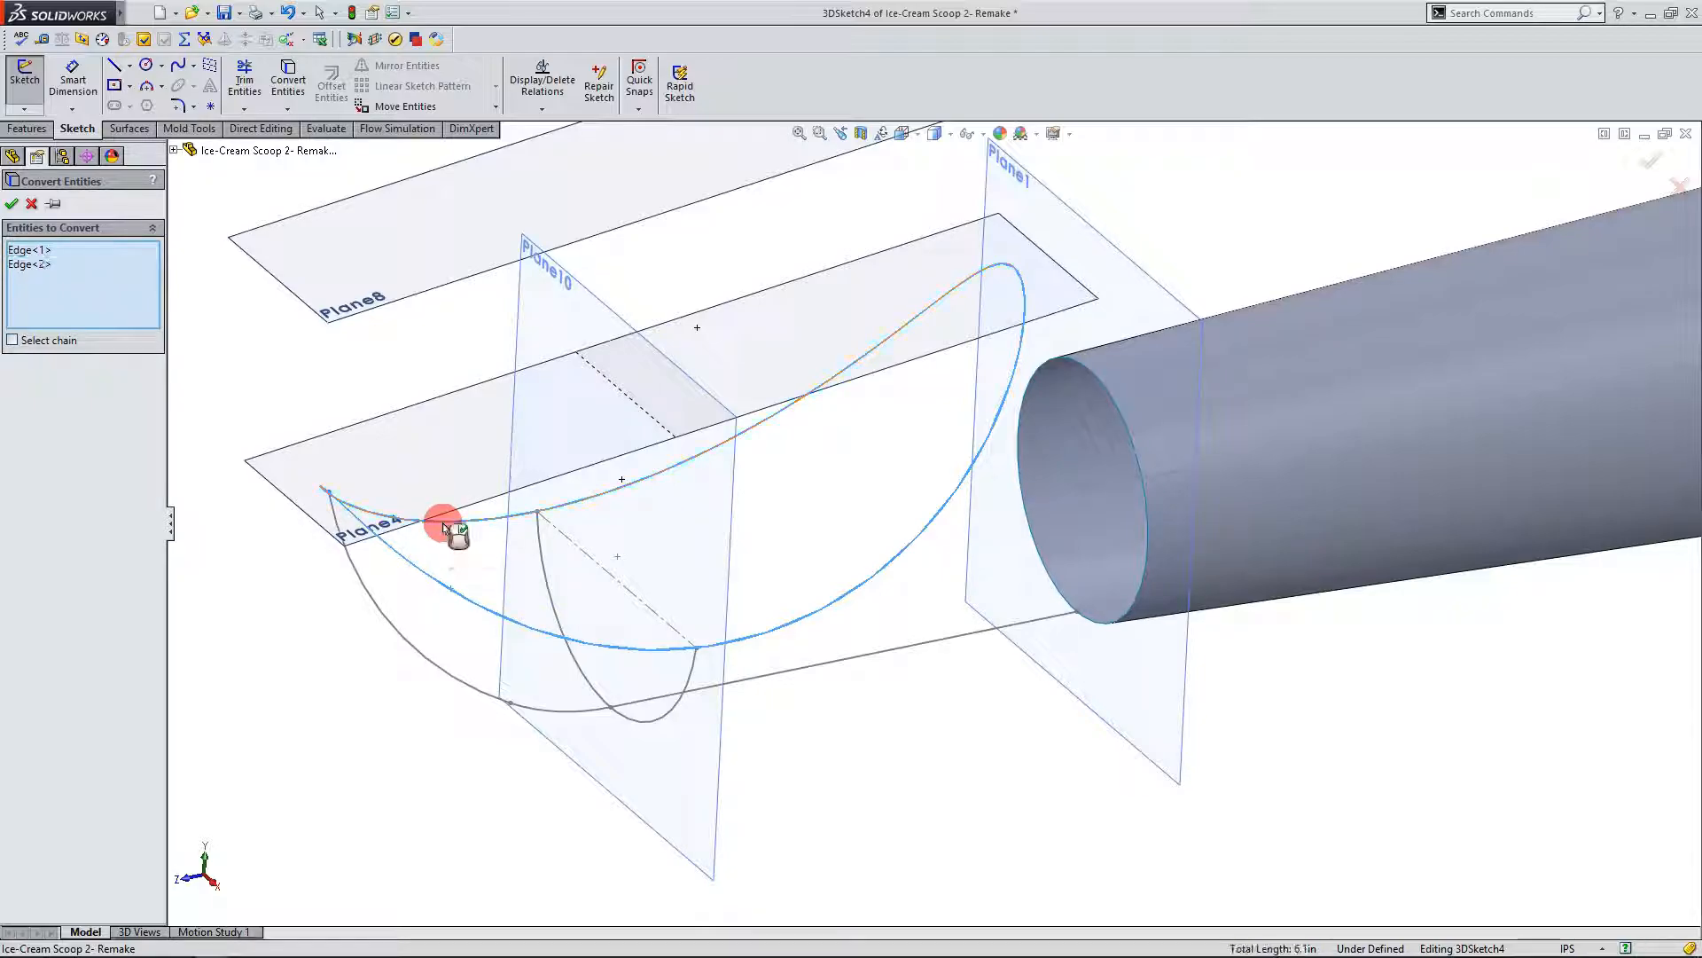
left_click(12, 205)
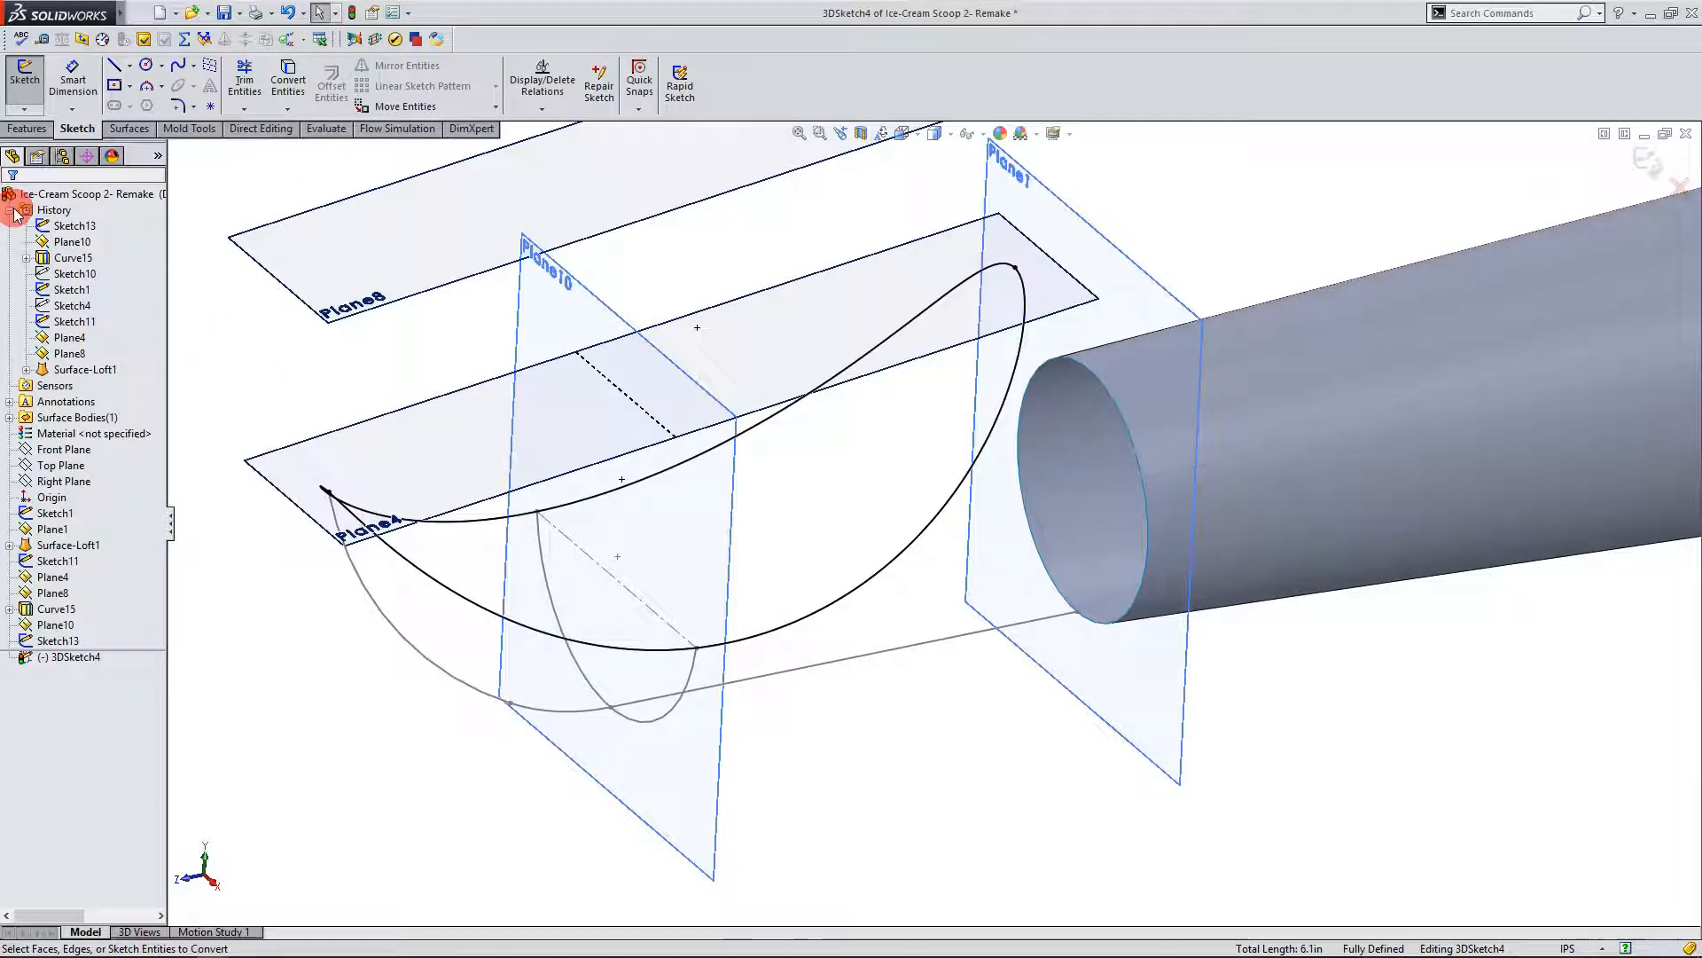
Step: Convert the construction line between the cross-section arc's endpoints into the 3D sketch
middle_click_drag(577, 523, 732, 543)
scroll(727, 543, "up", 1)
scroll(655, 532, "down", 2)
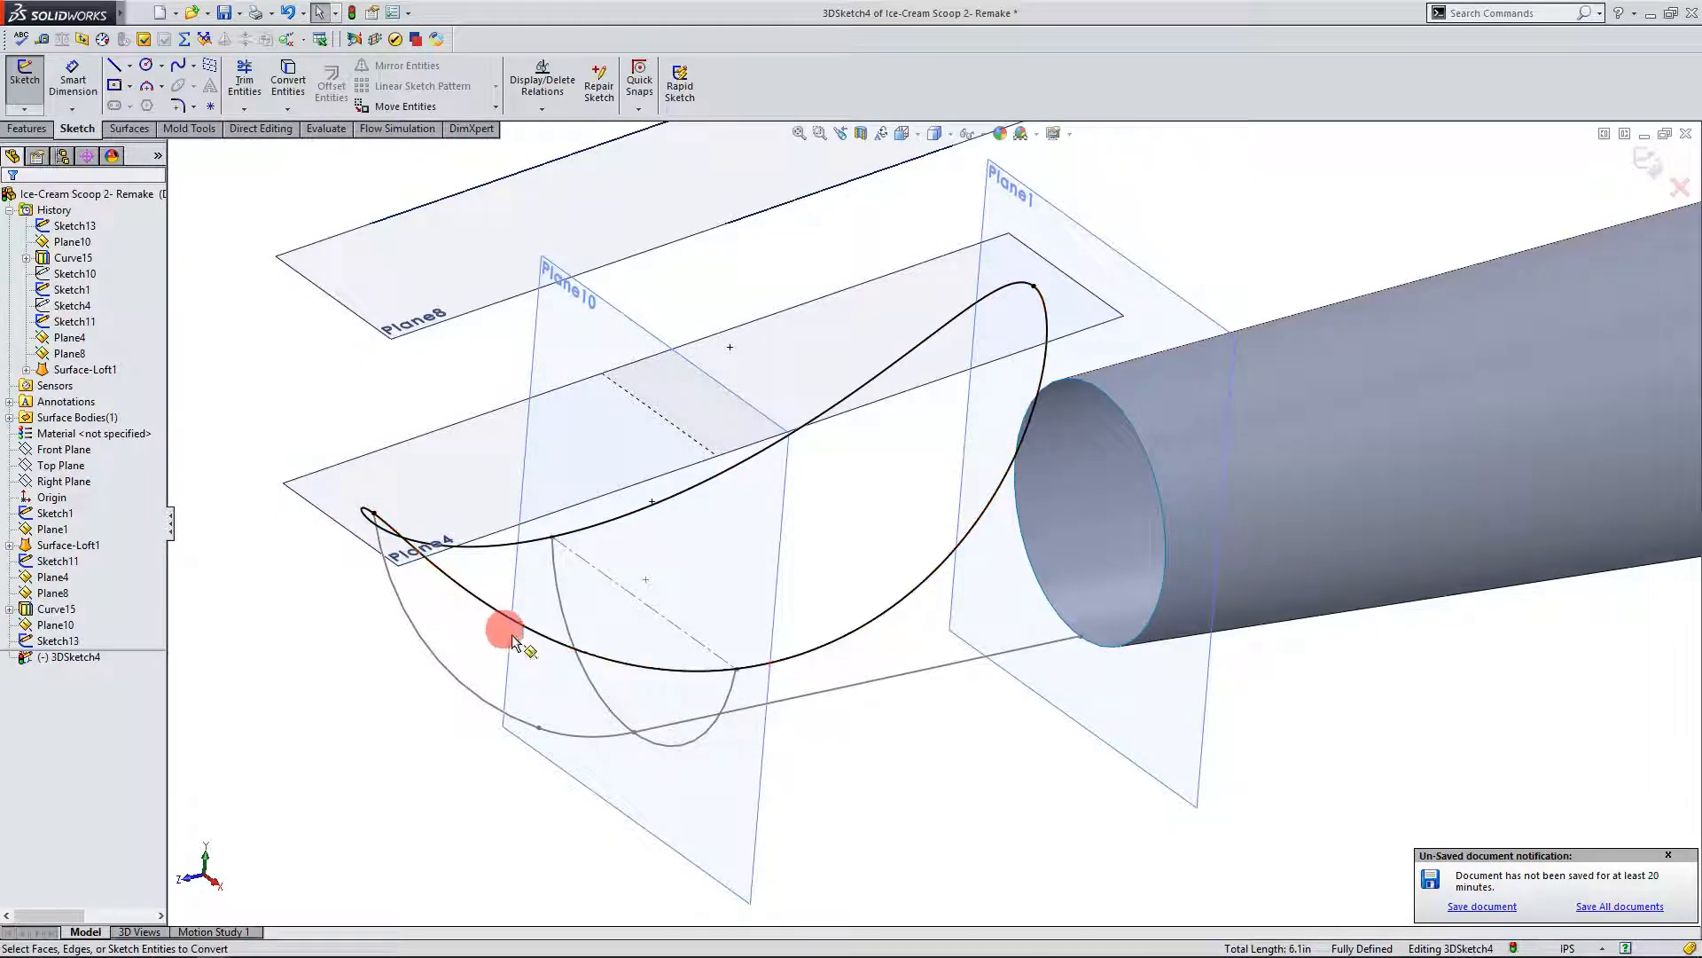
mouse_move(741, 577)
middle_mouse_down()
mouse_move(745, 608)
mouse_move(728, 588)
middle_mouse_up()
left_click(260, 91)
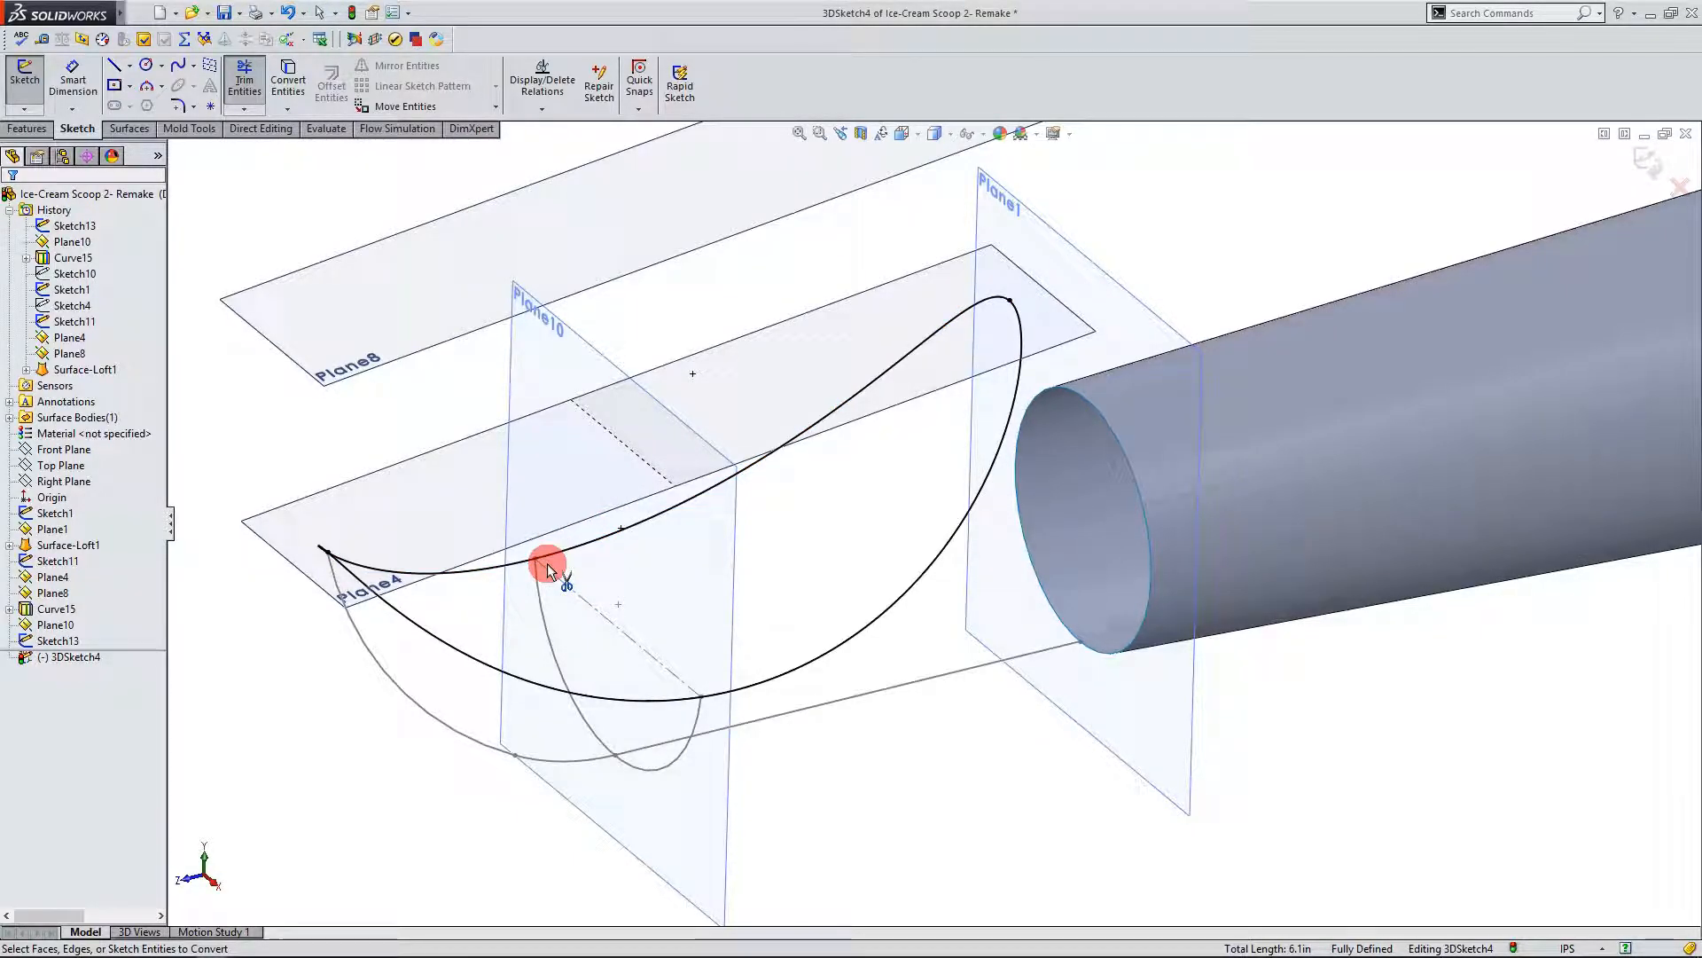
key("Escape")
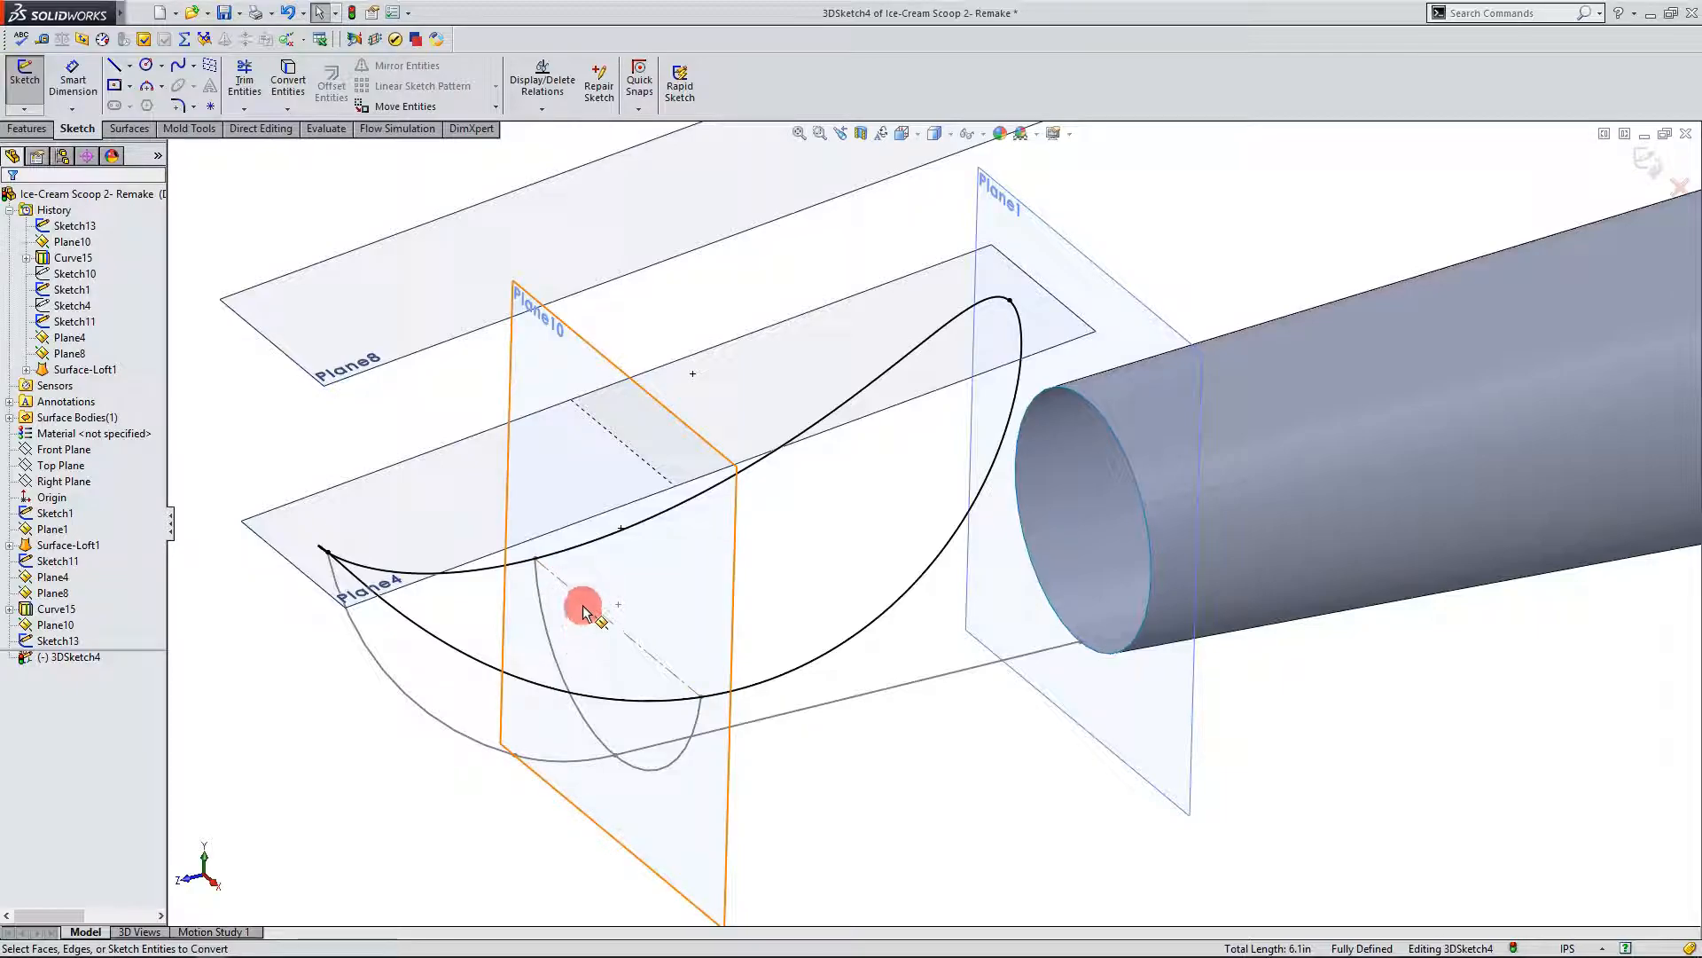
left_click(582, 602)
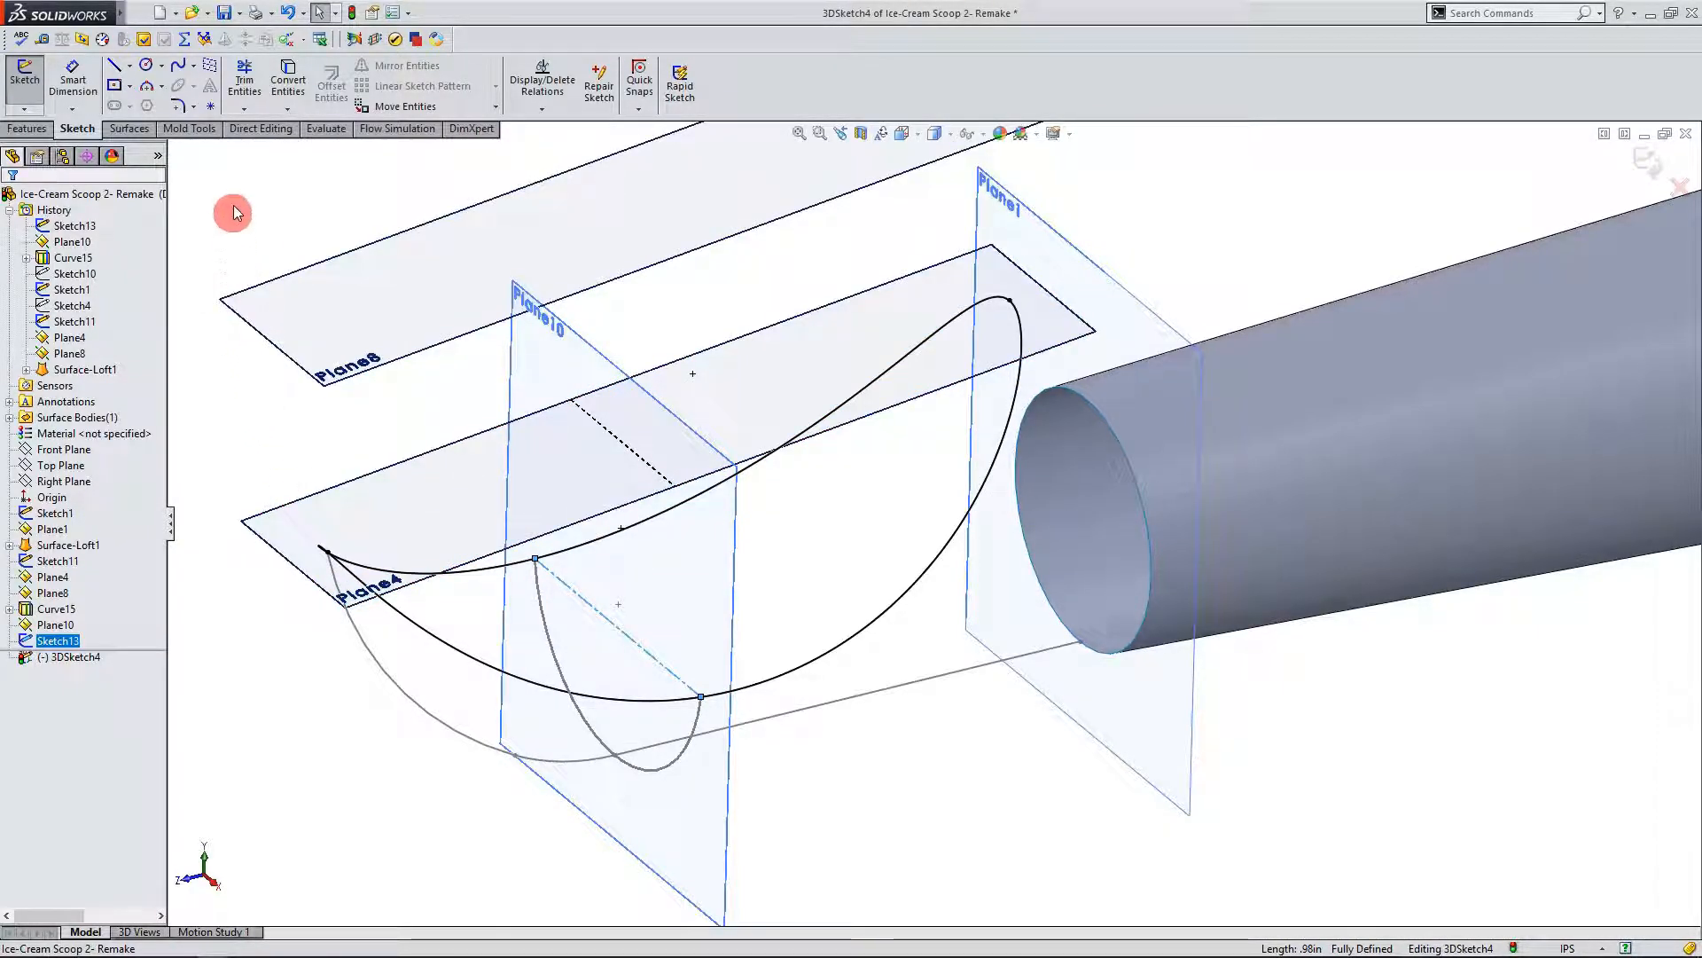
left_click(277, 90)
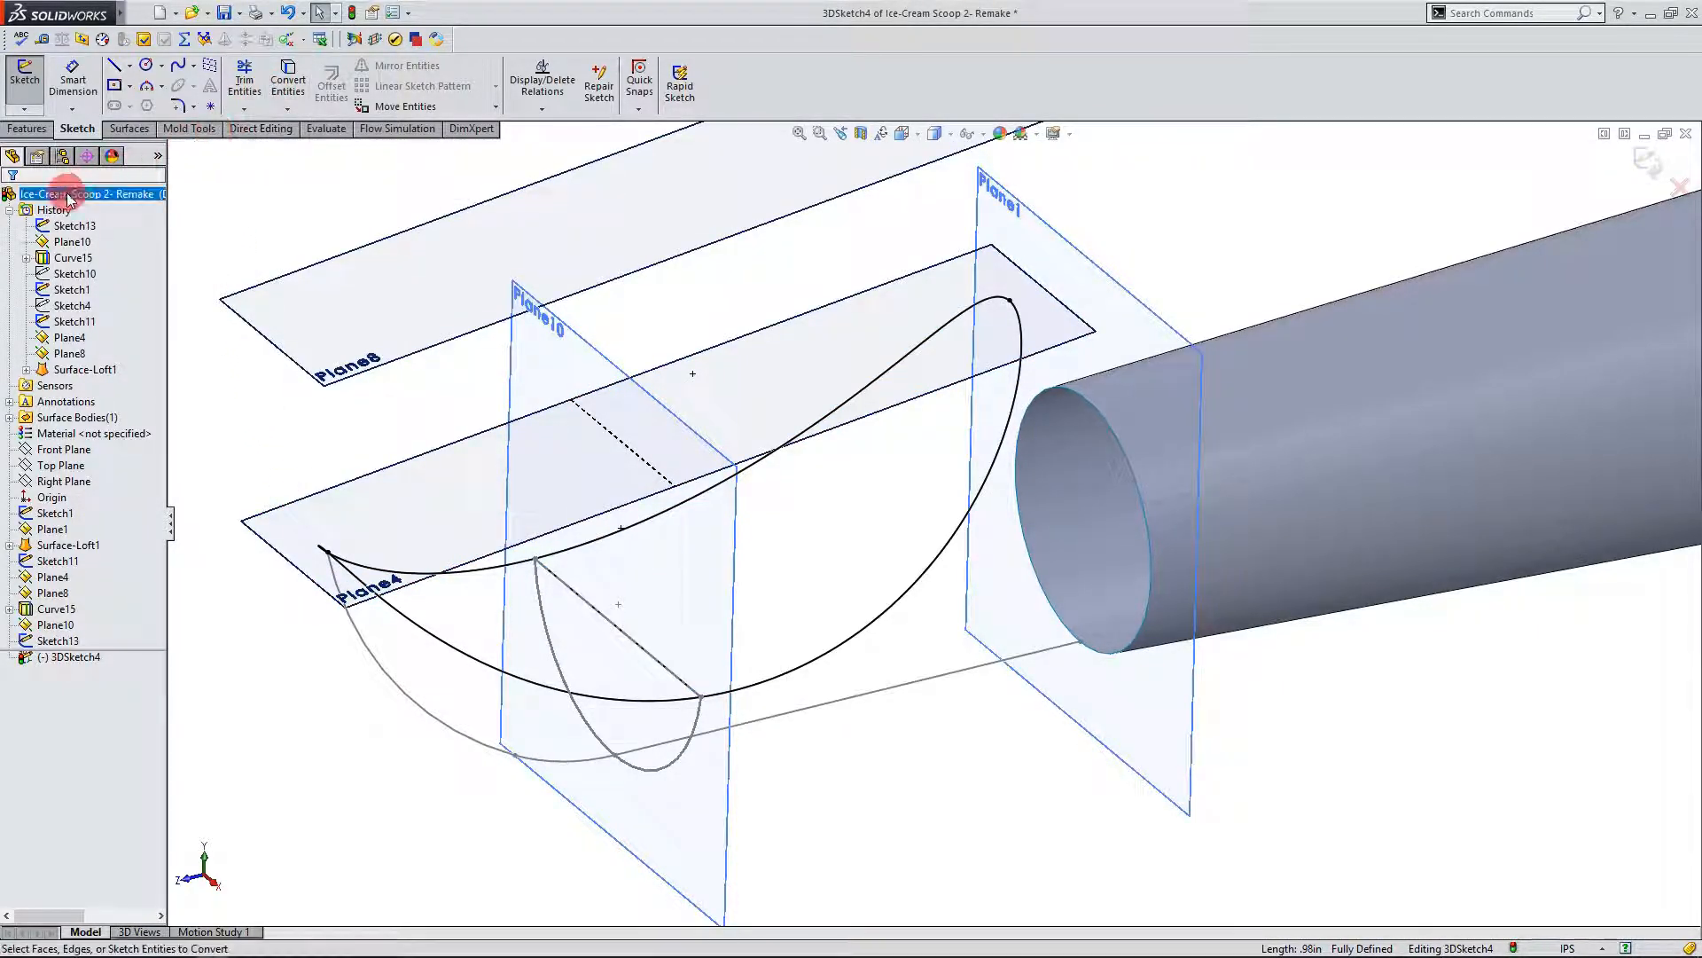
Step: Trim both handle-side portions of the converted rim curve back to the straight line at the cross-section plane
left_click(266, 85)
left_click(560, 566)
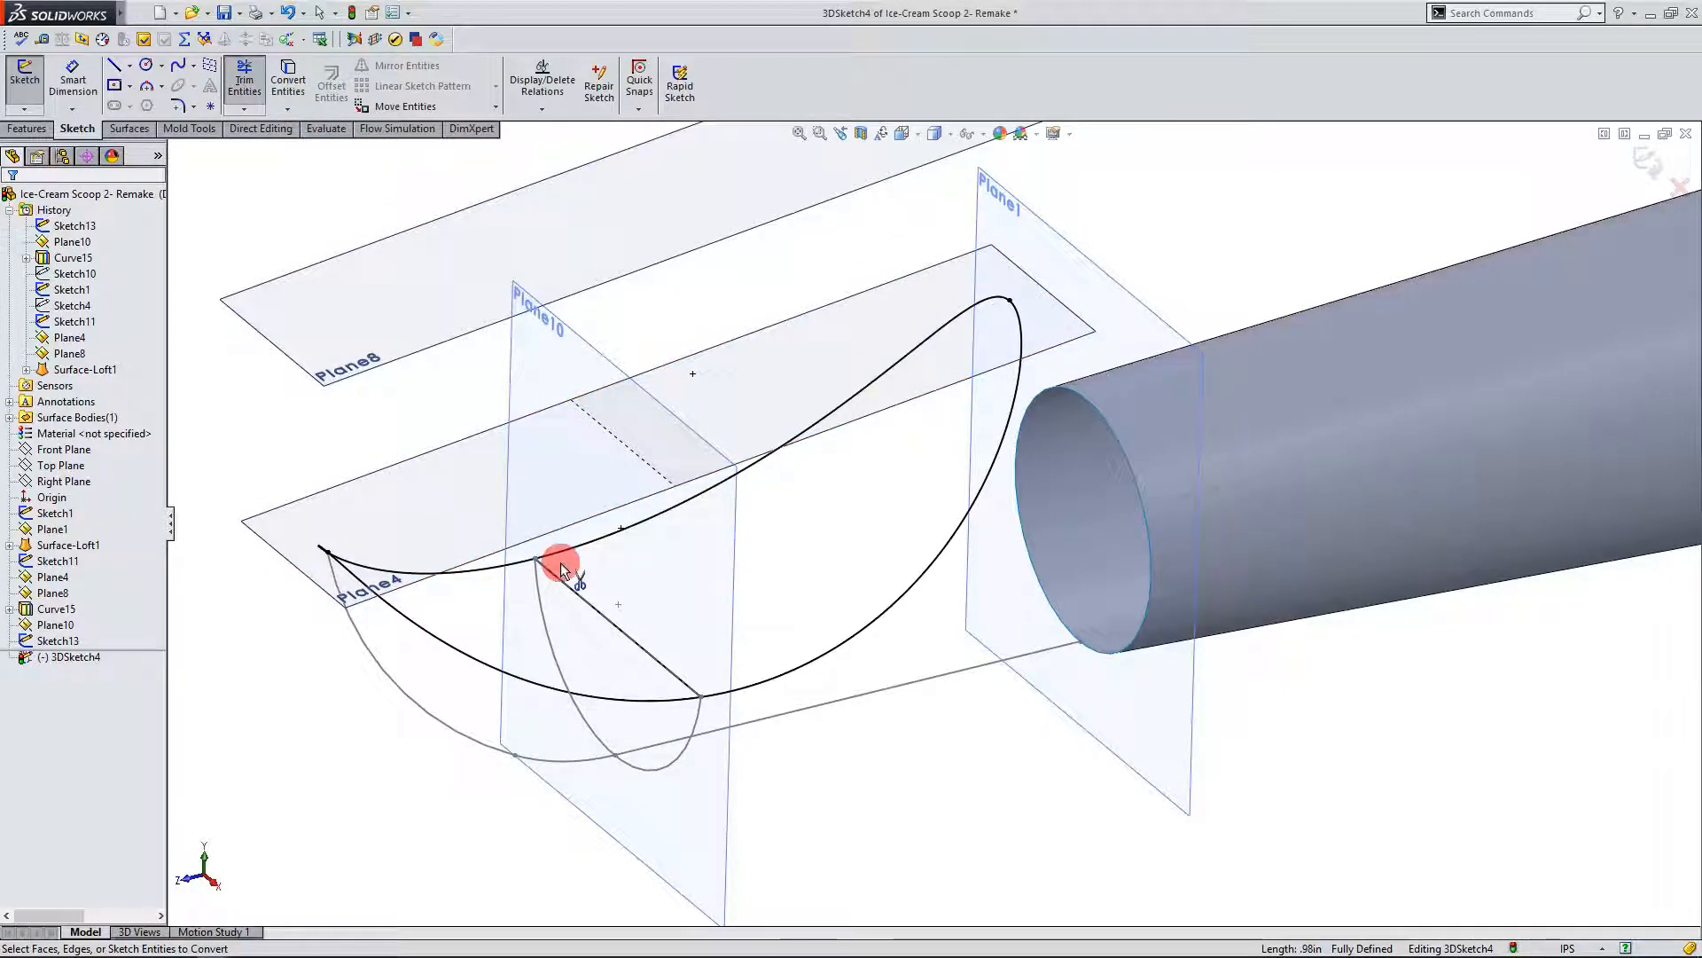
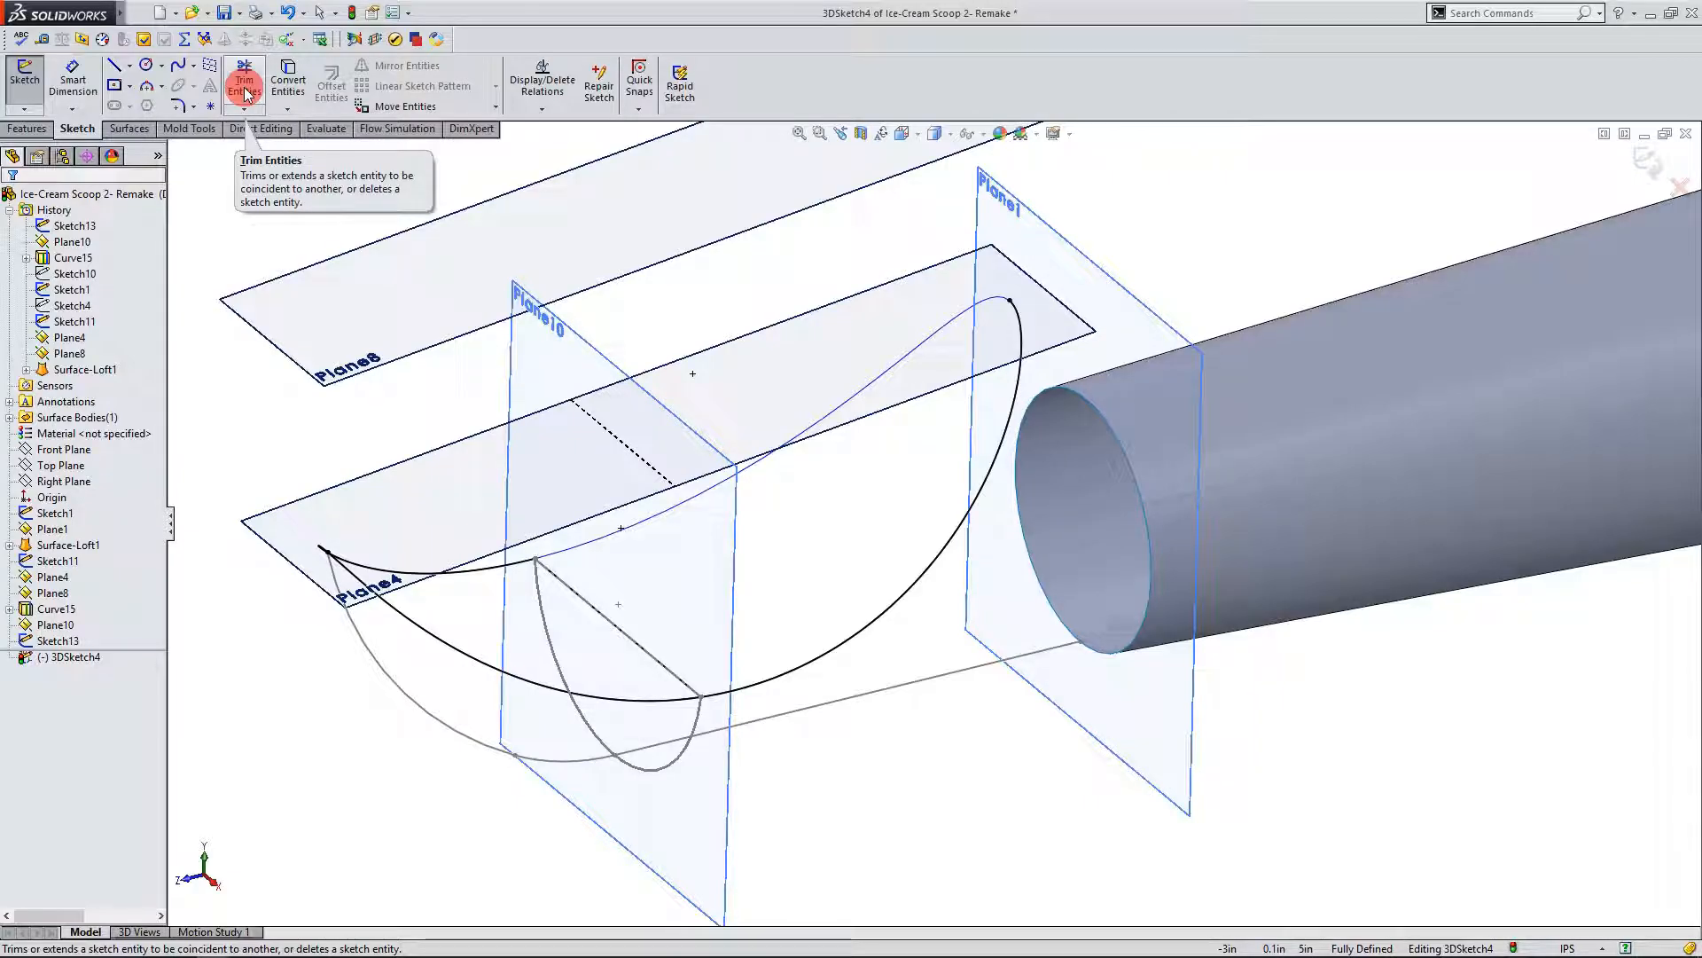
left_click(245, 90)
left_click(561, 464)
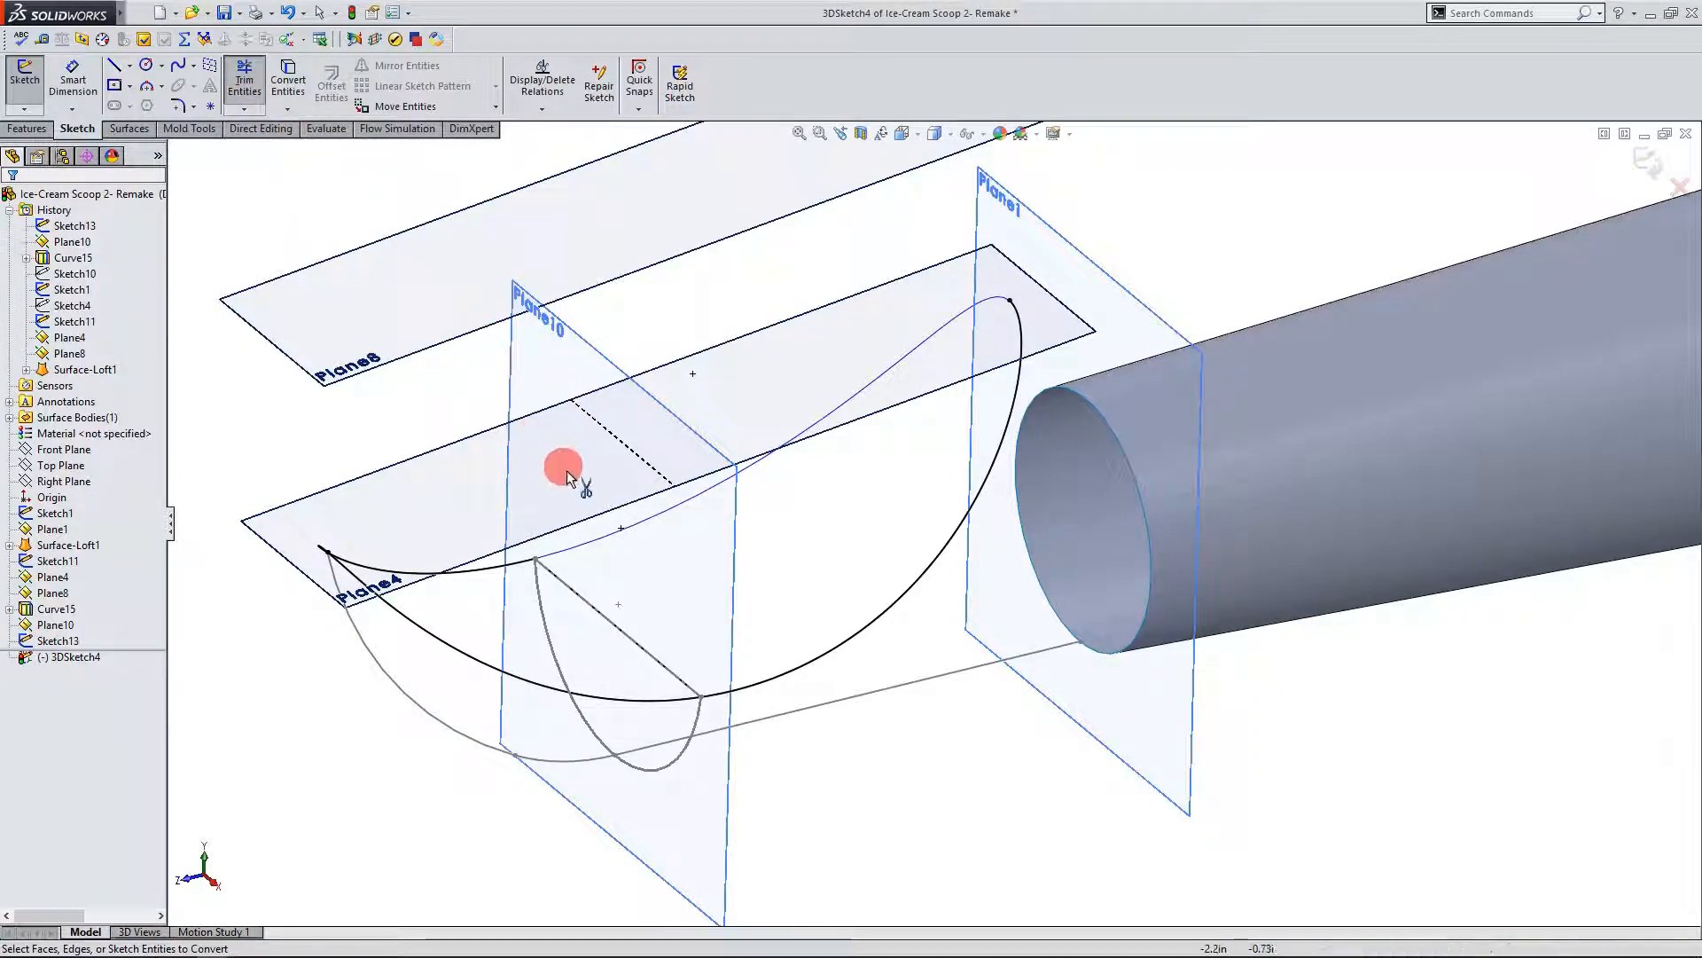
left_click(875, 614)
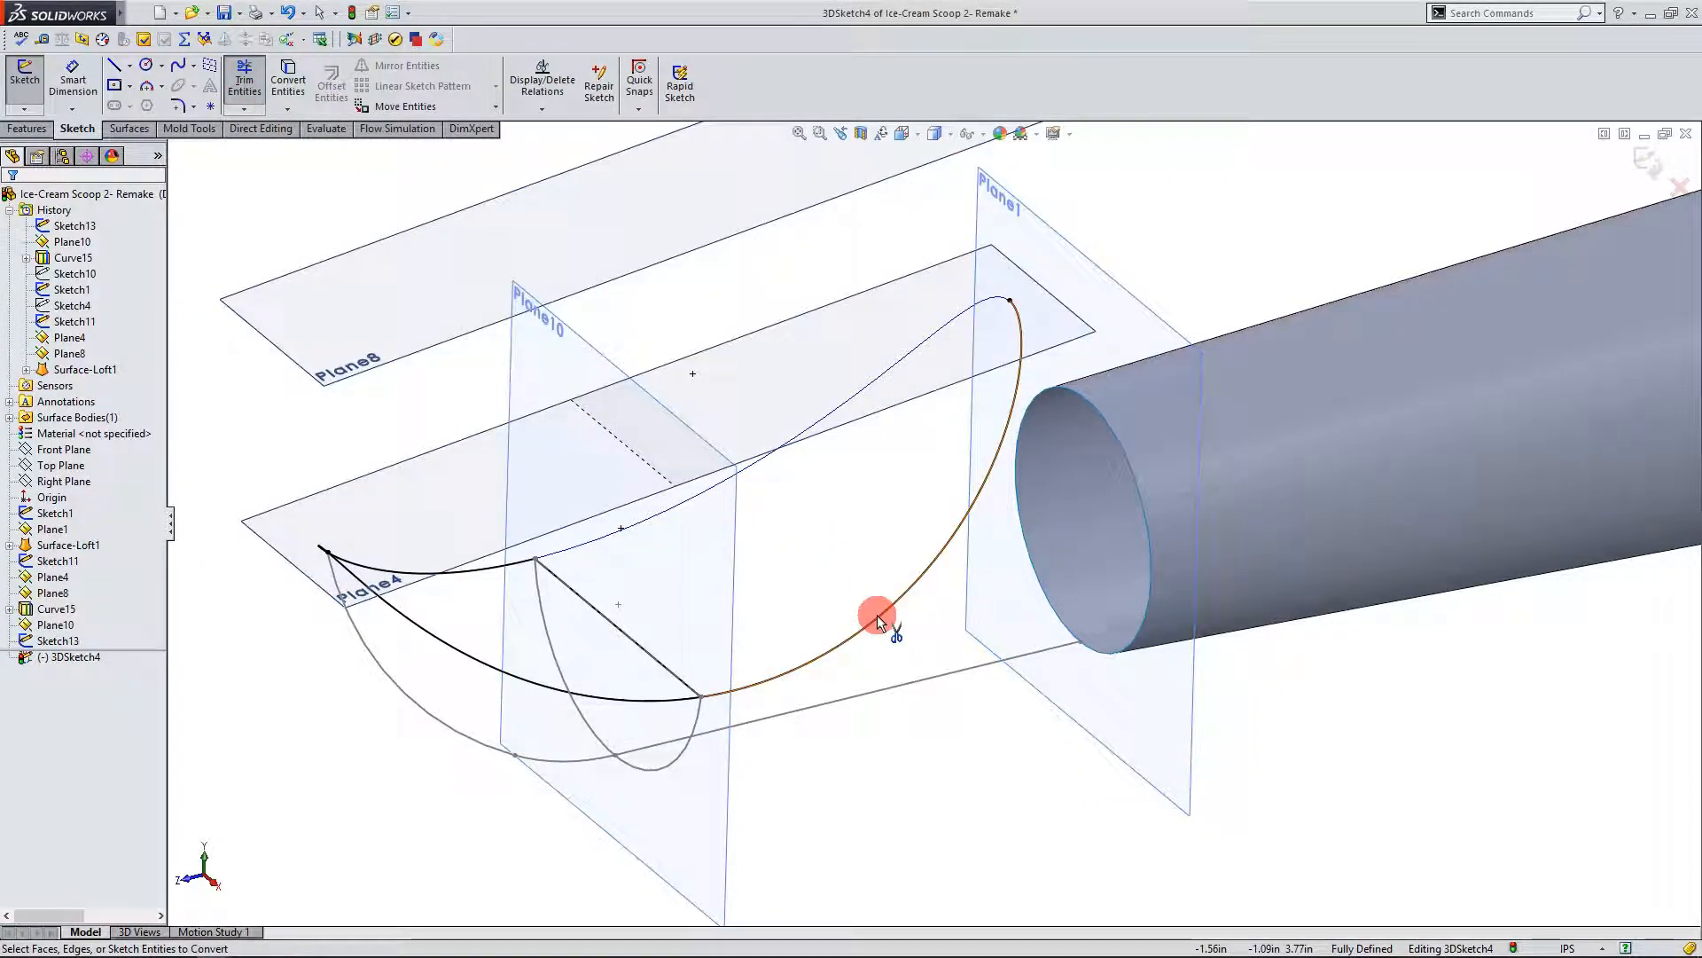
left_click(877, 615)
key("Escape")
Step: Examine the trimmed rim curve and its junctions with the straight line at the cross-section plane
middle_click_drag(847, 613, 795, 570)
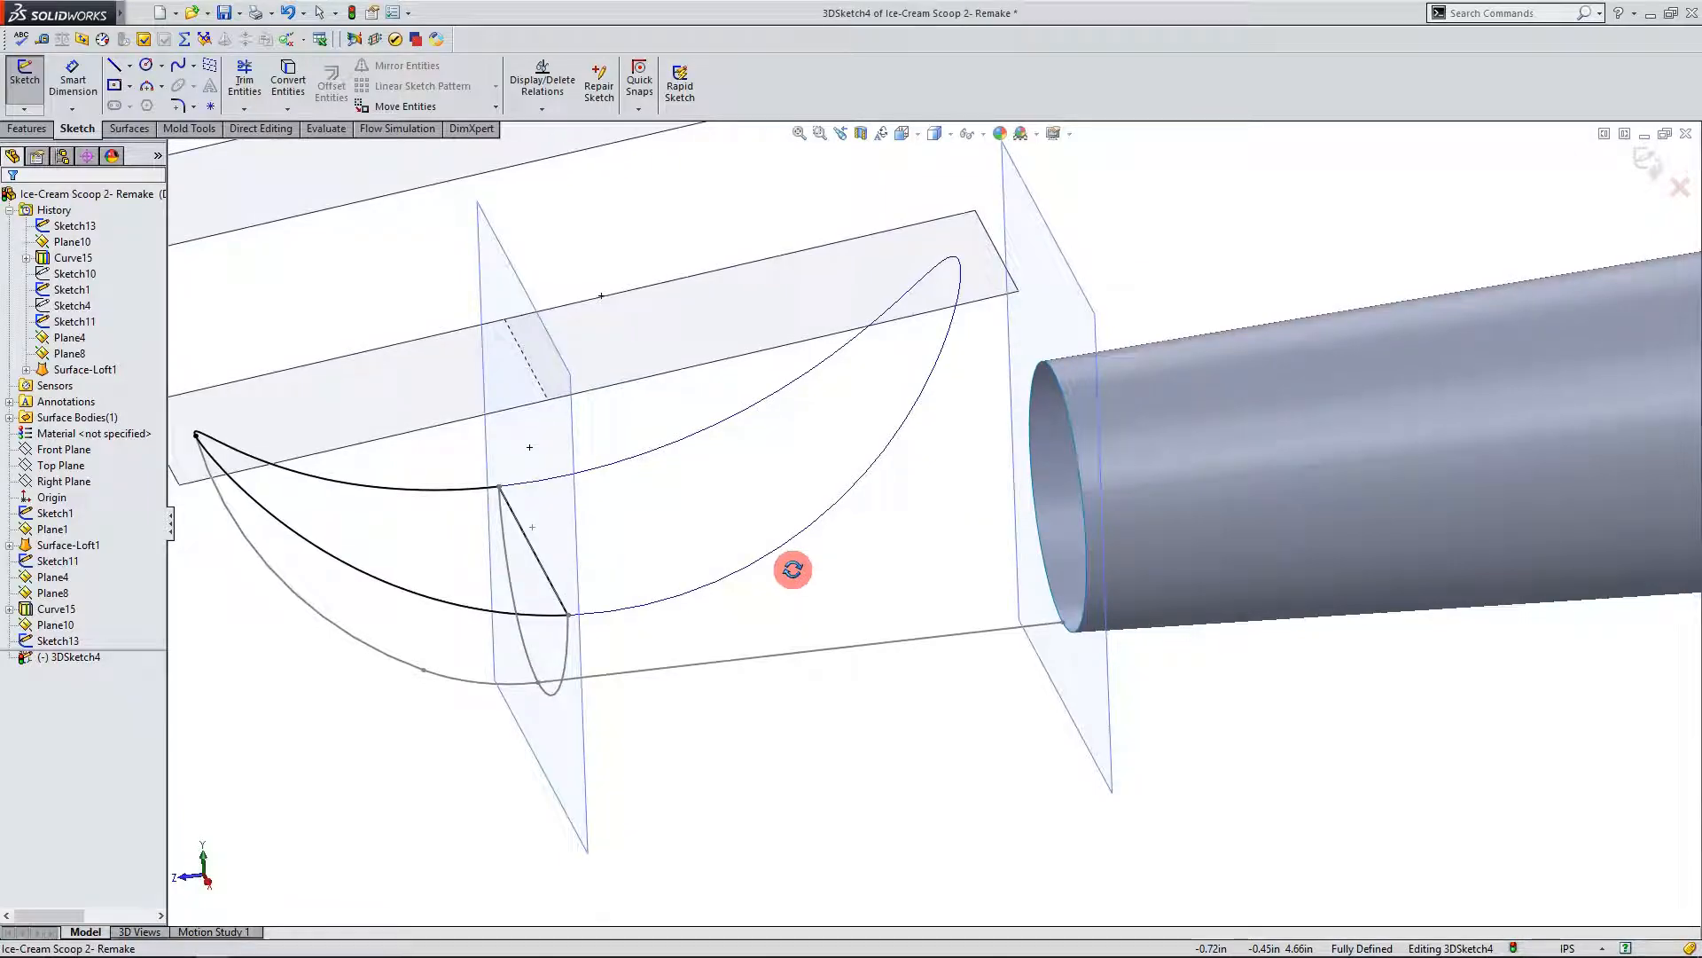
middle_click_drag(688, 519, 733, 580)
scroll(571, 546, "up", 4)
scroll(634, 539, "down", 3)
scroll(701, 534, "down", 2)
scroll(724, 570, "up", 2)
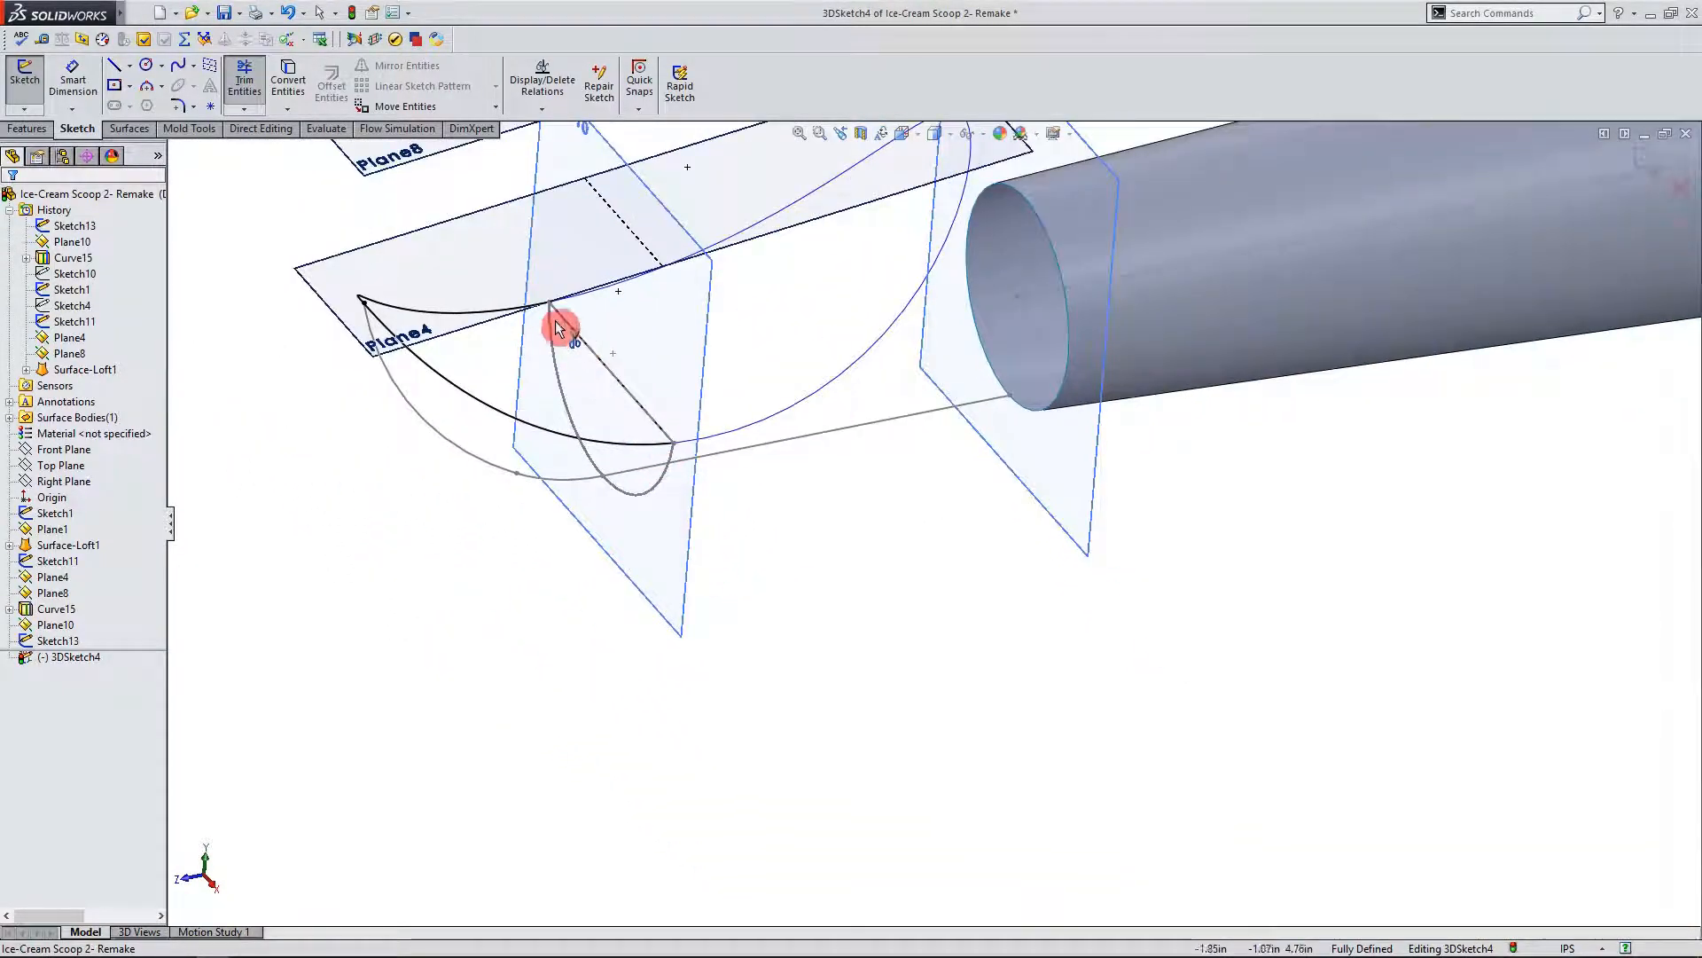
scroll(554, 321, "down", 3)
scroll(798, 390, "up", 3)
scroll(1089, 186, "down", 2)
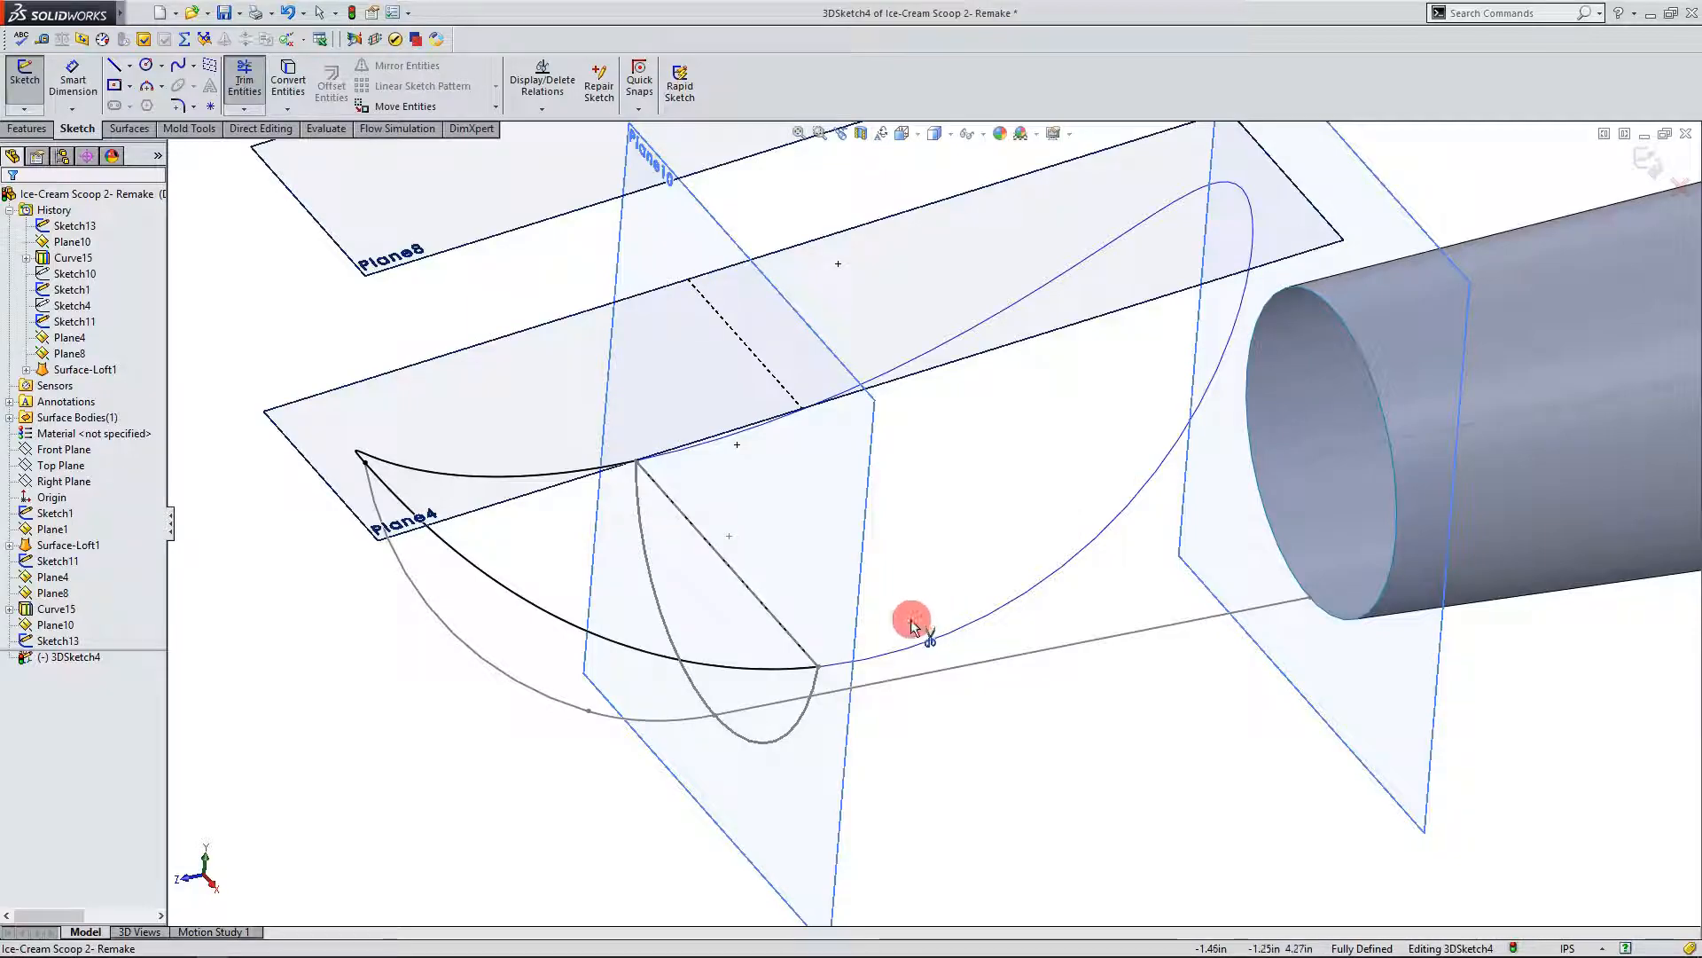
Step: Convert the straight line at the cross-section plane to construction geometry and finish the 3D sketch
middle_click_drag(1030, 519, 971, 500)
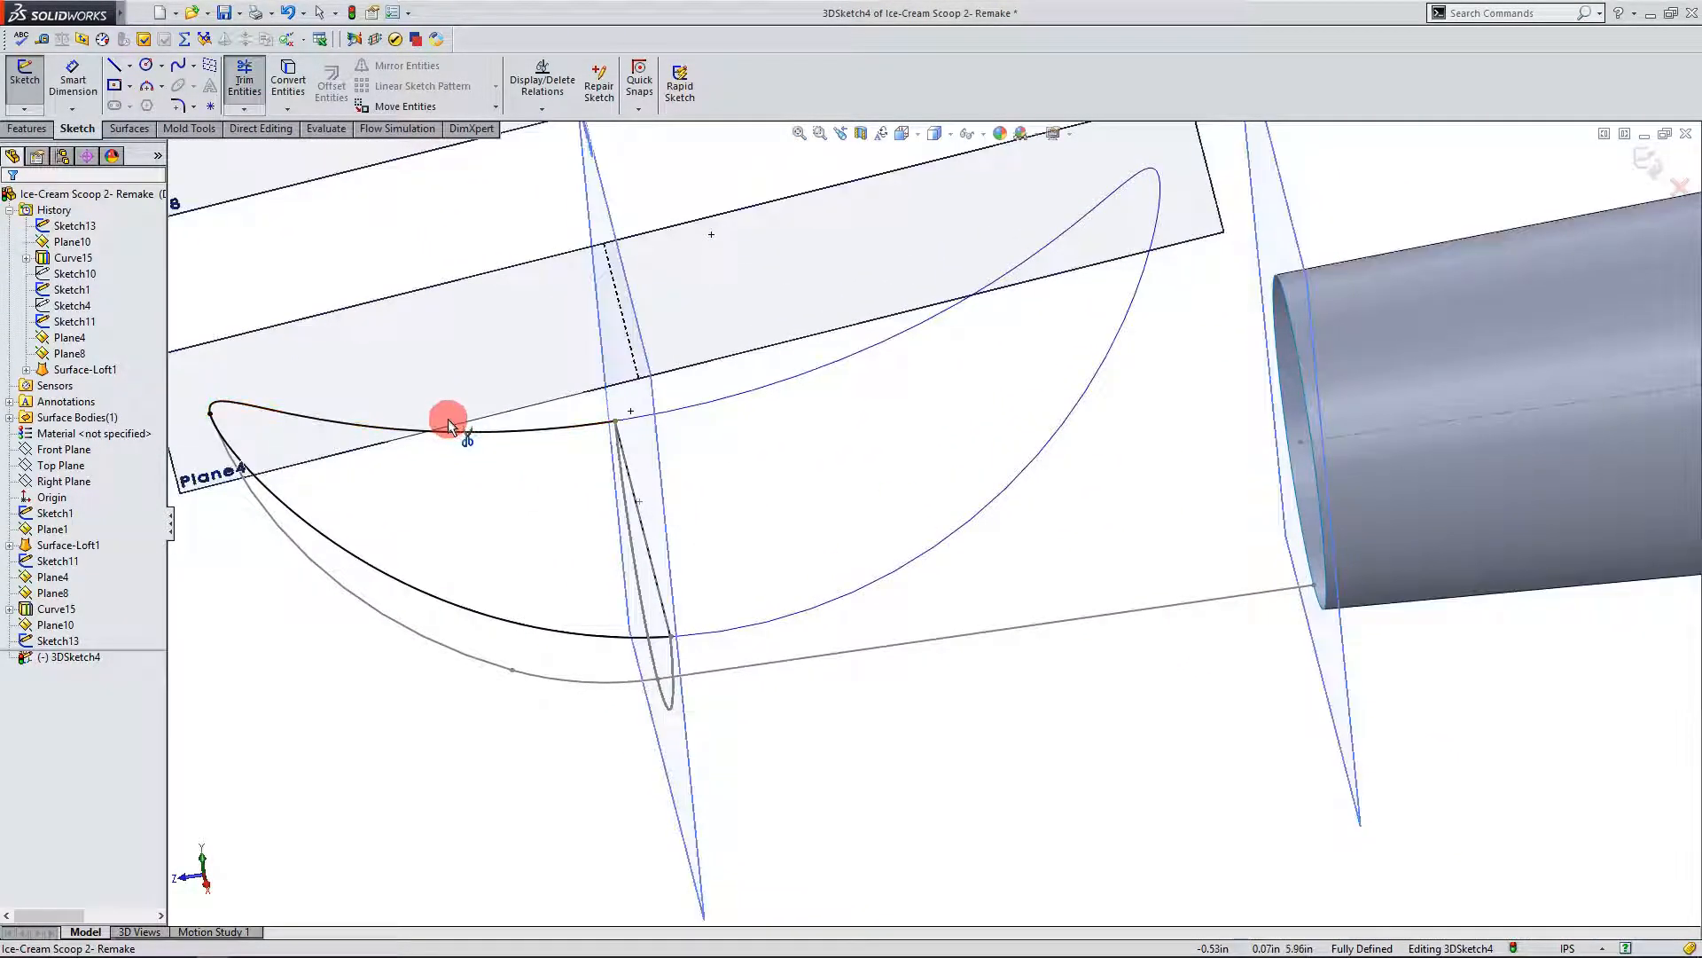
key("Escape")
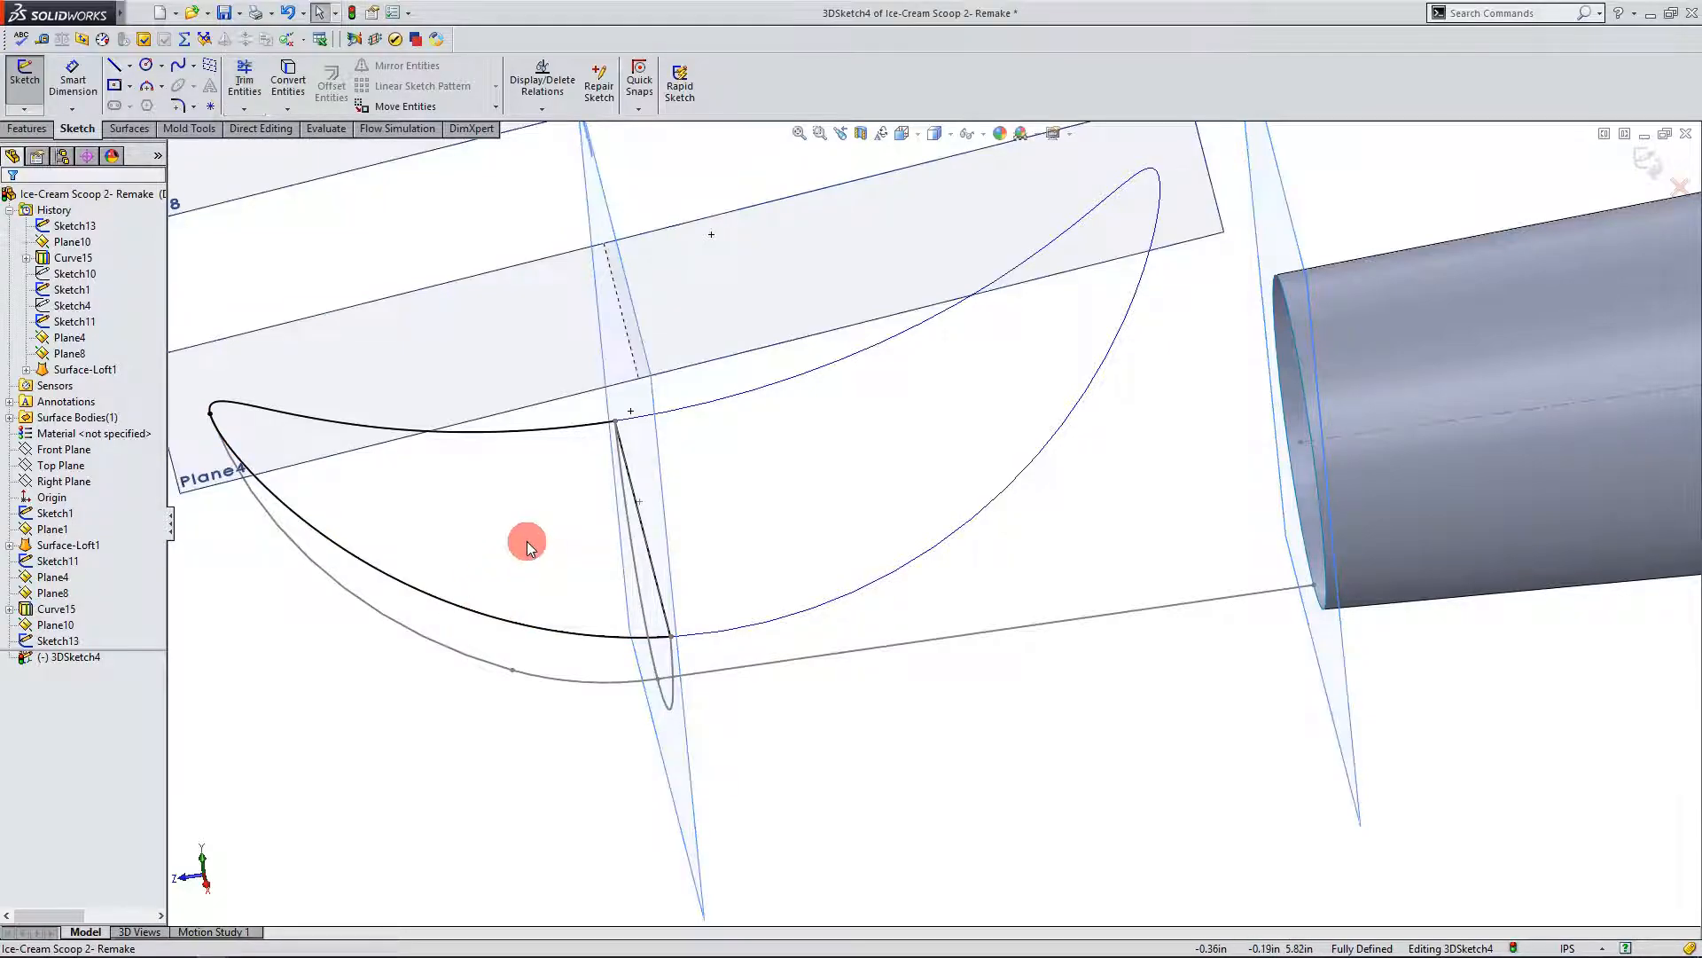
middle_click_drag(525, 541, 582, 525)
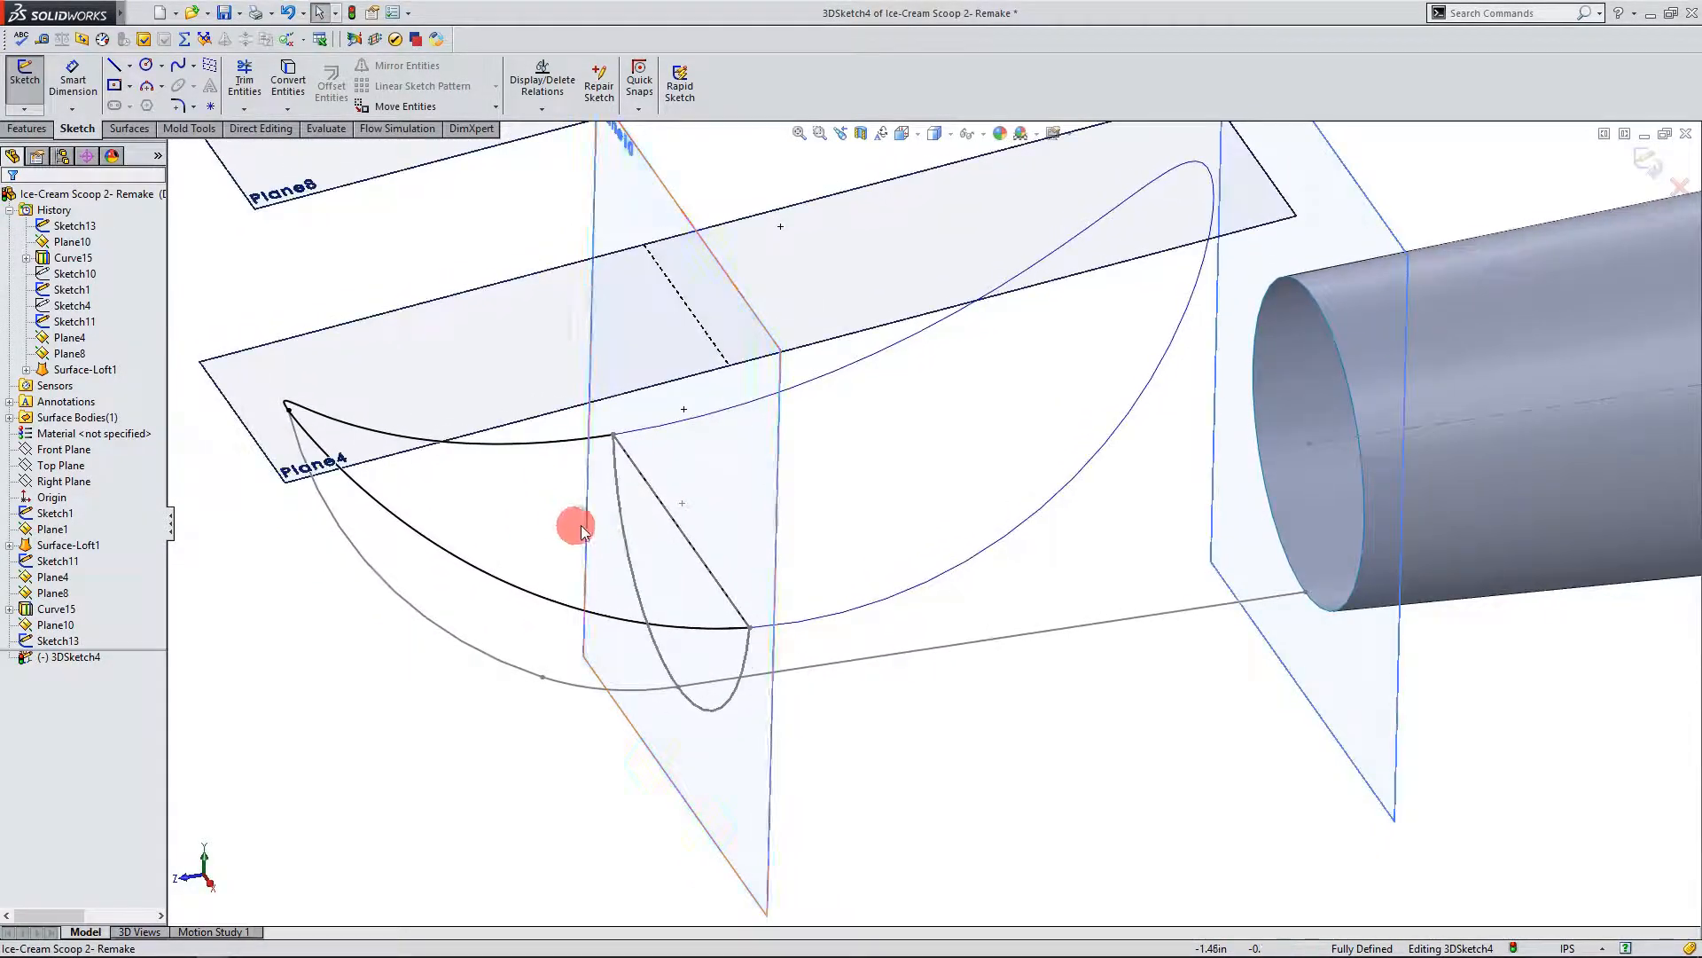
left_click(667, 525)
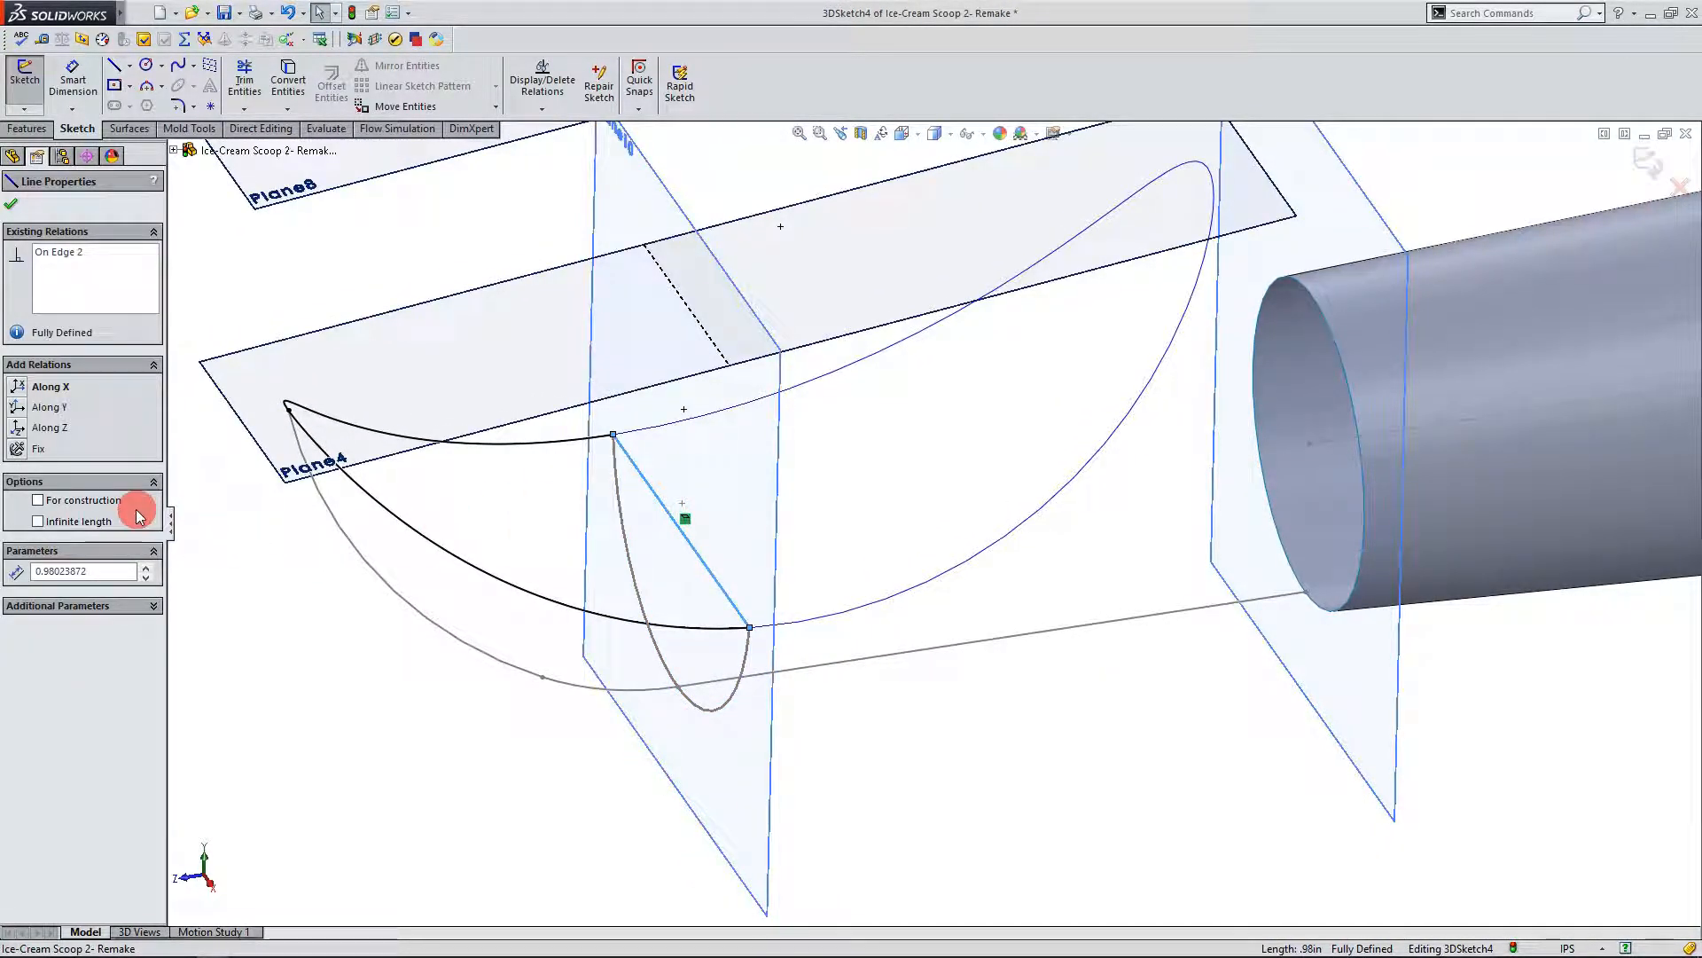
left_click(425, 507)
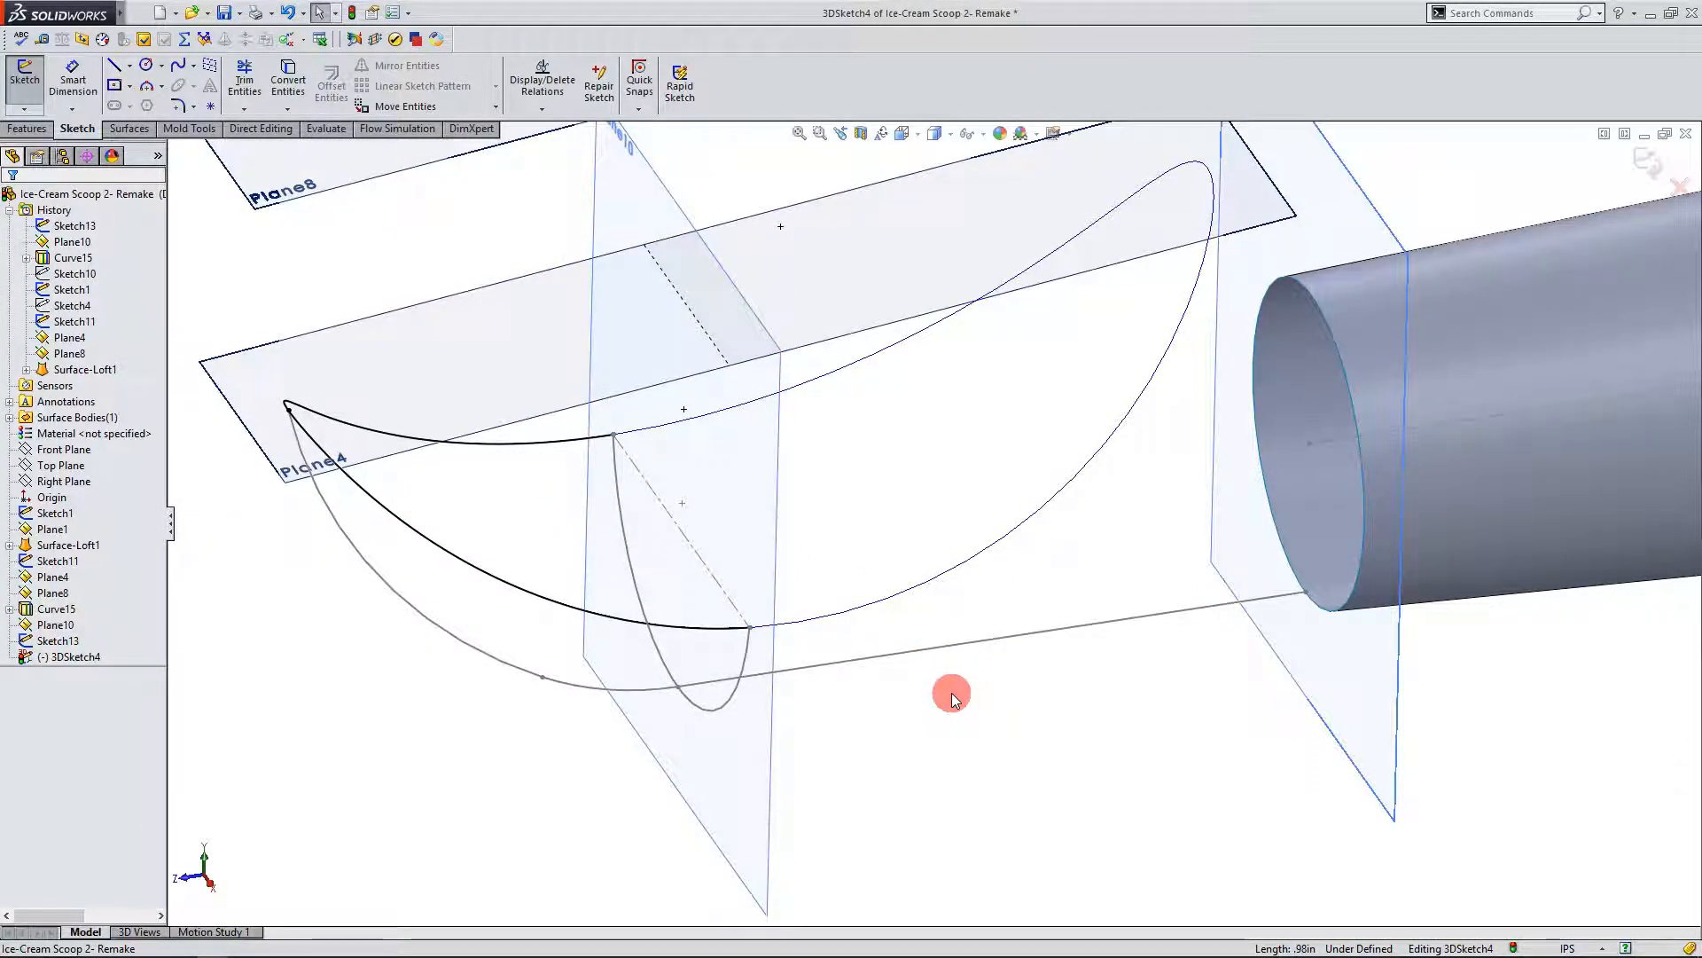
mouse_move(825, 532)
middle_mouse_down()
mouse_move(802, 521)
mouse_move(832, 531)
mouse_move(753, 589)
mouse_move(654, 528)
mouse_move(673, 521)
mouse_move(483, 482)
middle_mouse_up()
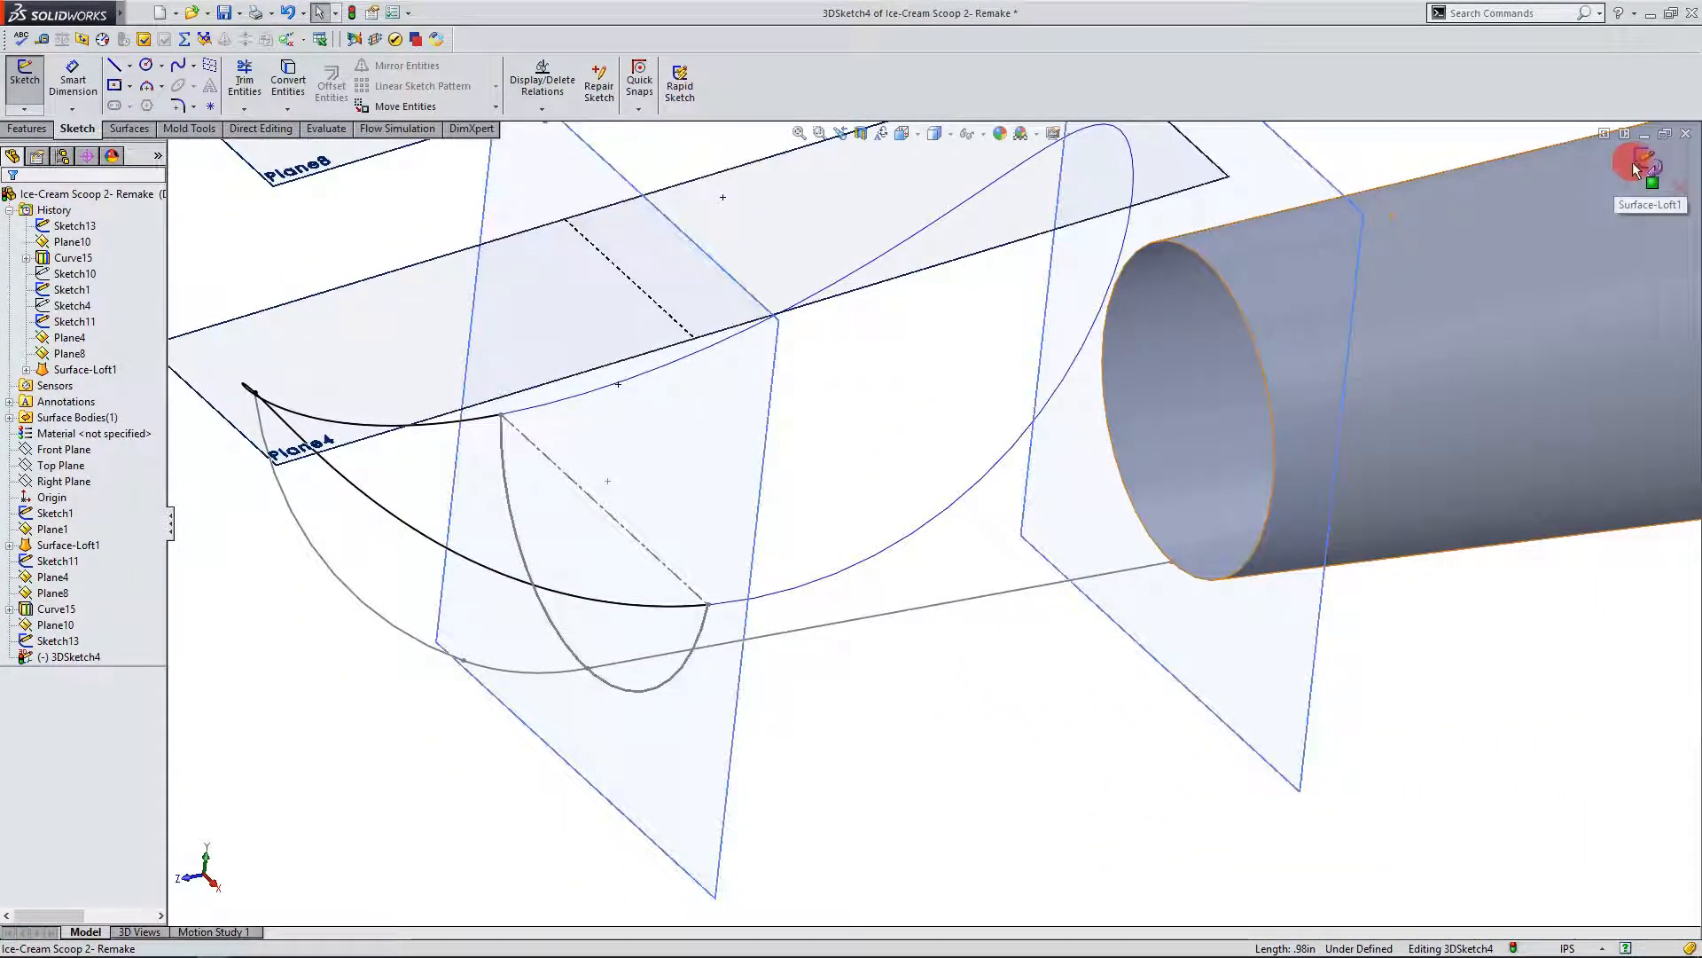
left_click(1639, 165)
Step: Start a lofted surface with the 3D-sketch rim curve and the cross-section arc as its two profiles
mouse_move(865, 786)
middle_mouse_down()
mouse_move(783, 574)
mouse_move(843, 620)
mouse_move(711, 562)
mouse_move(806, 559)
mouse_move(831, 608)
mouse_move(829, 594)
middle_mouse_up()
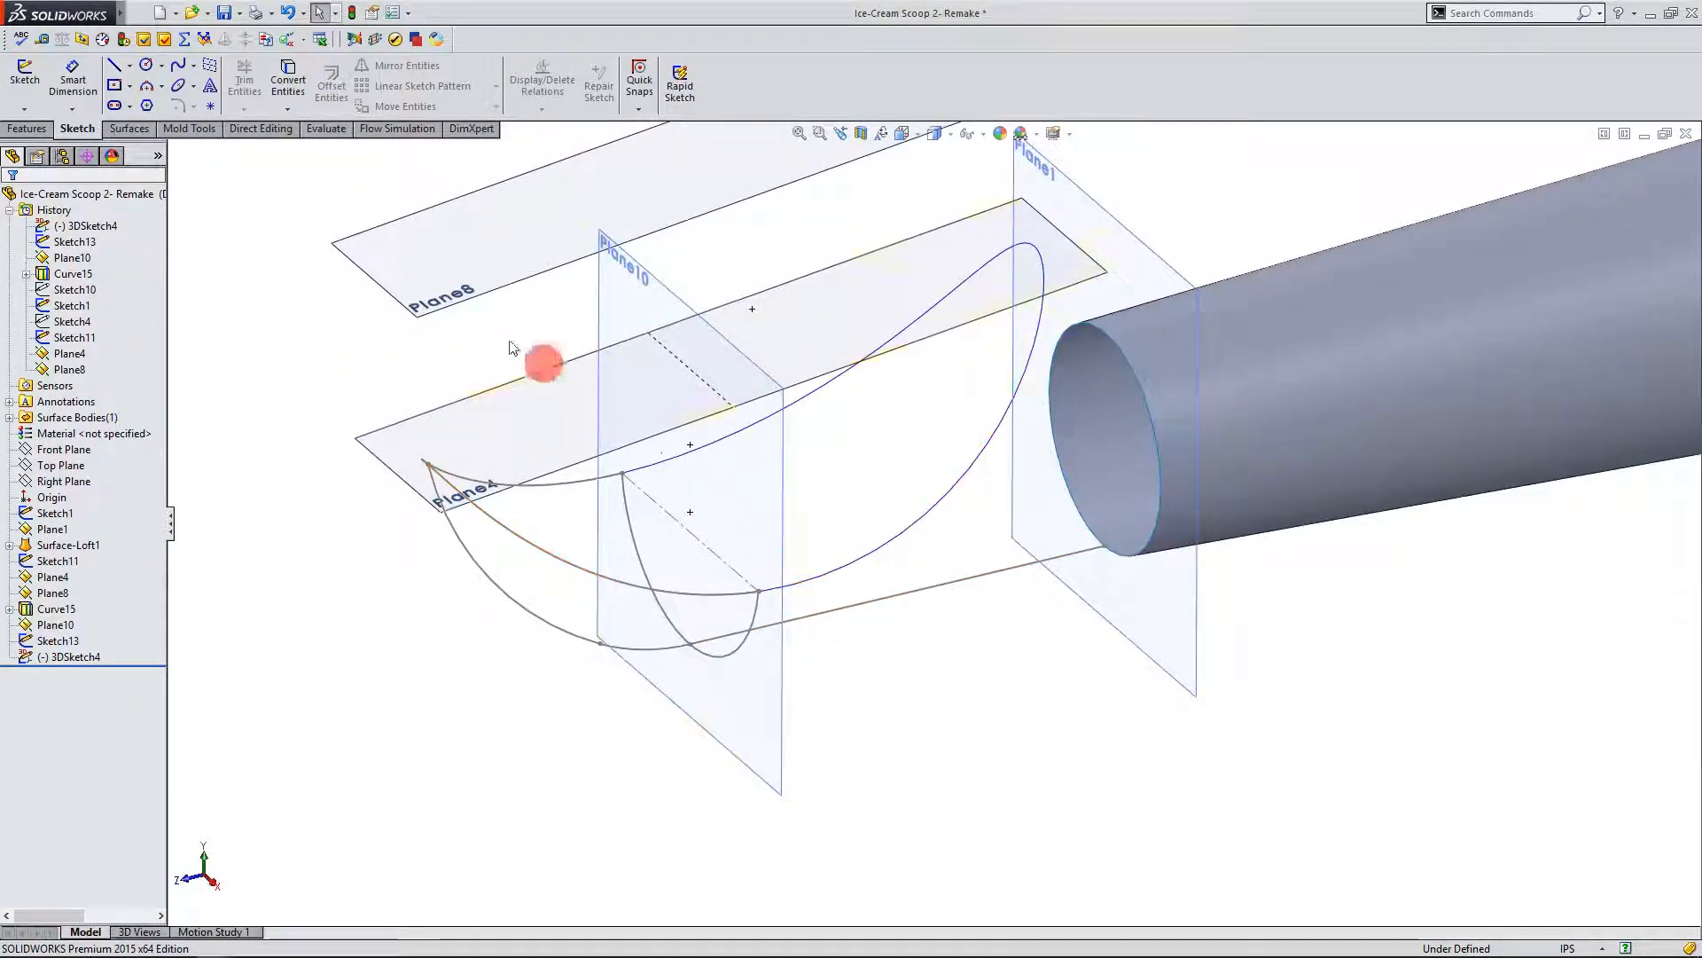
left_click(140, 133)
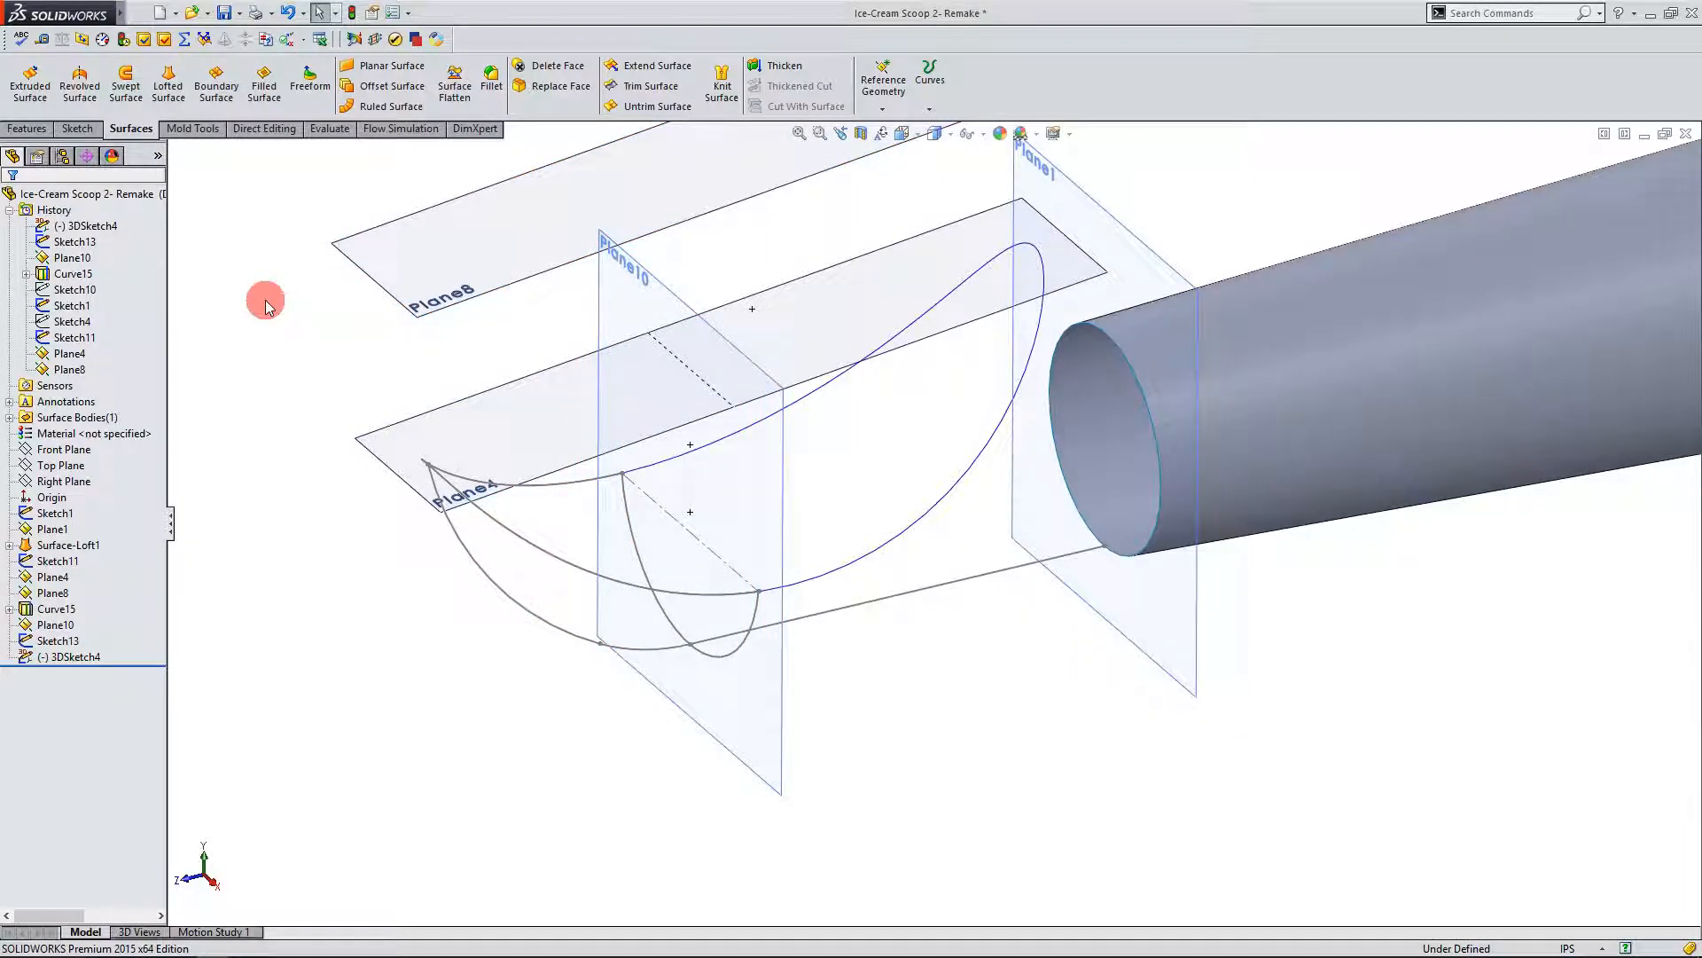
left_click(175, 100)
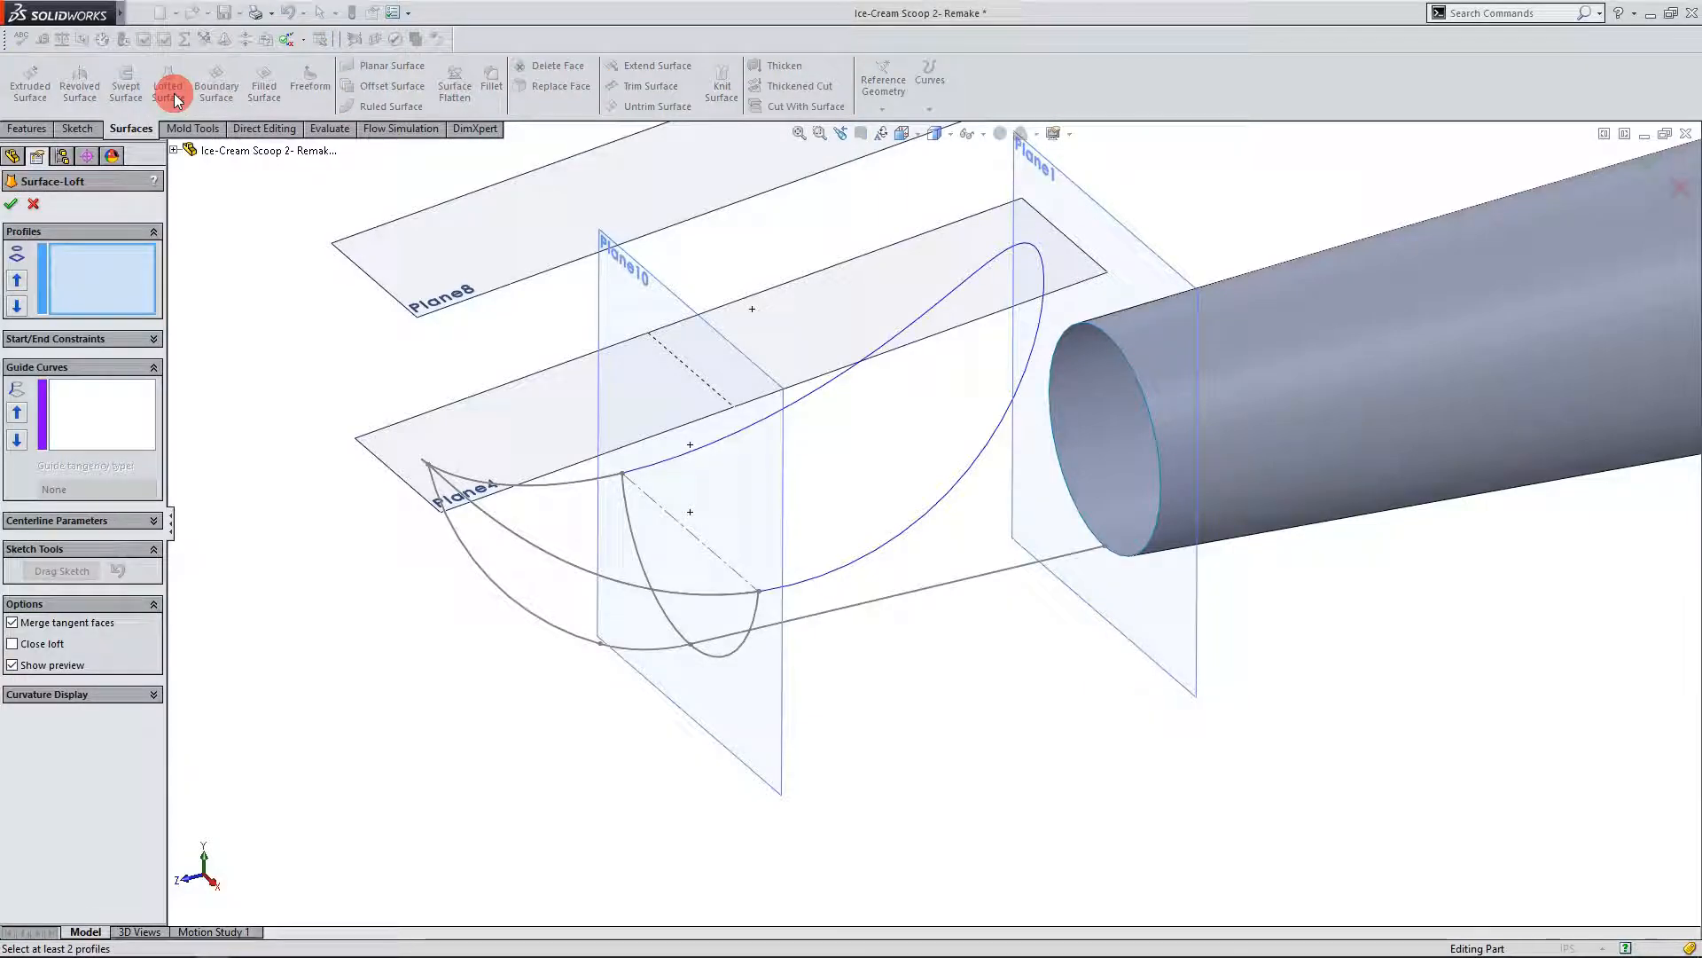
scroll(529, 362, "down", 2)
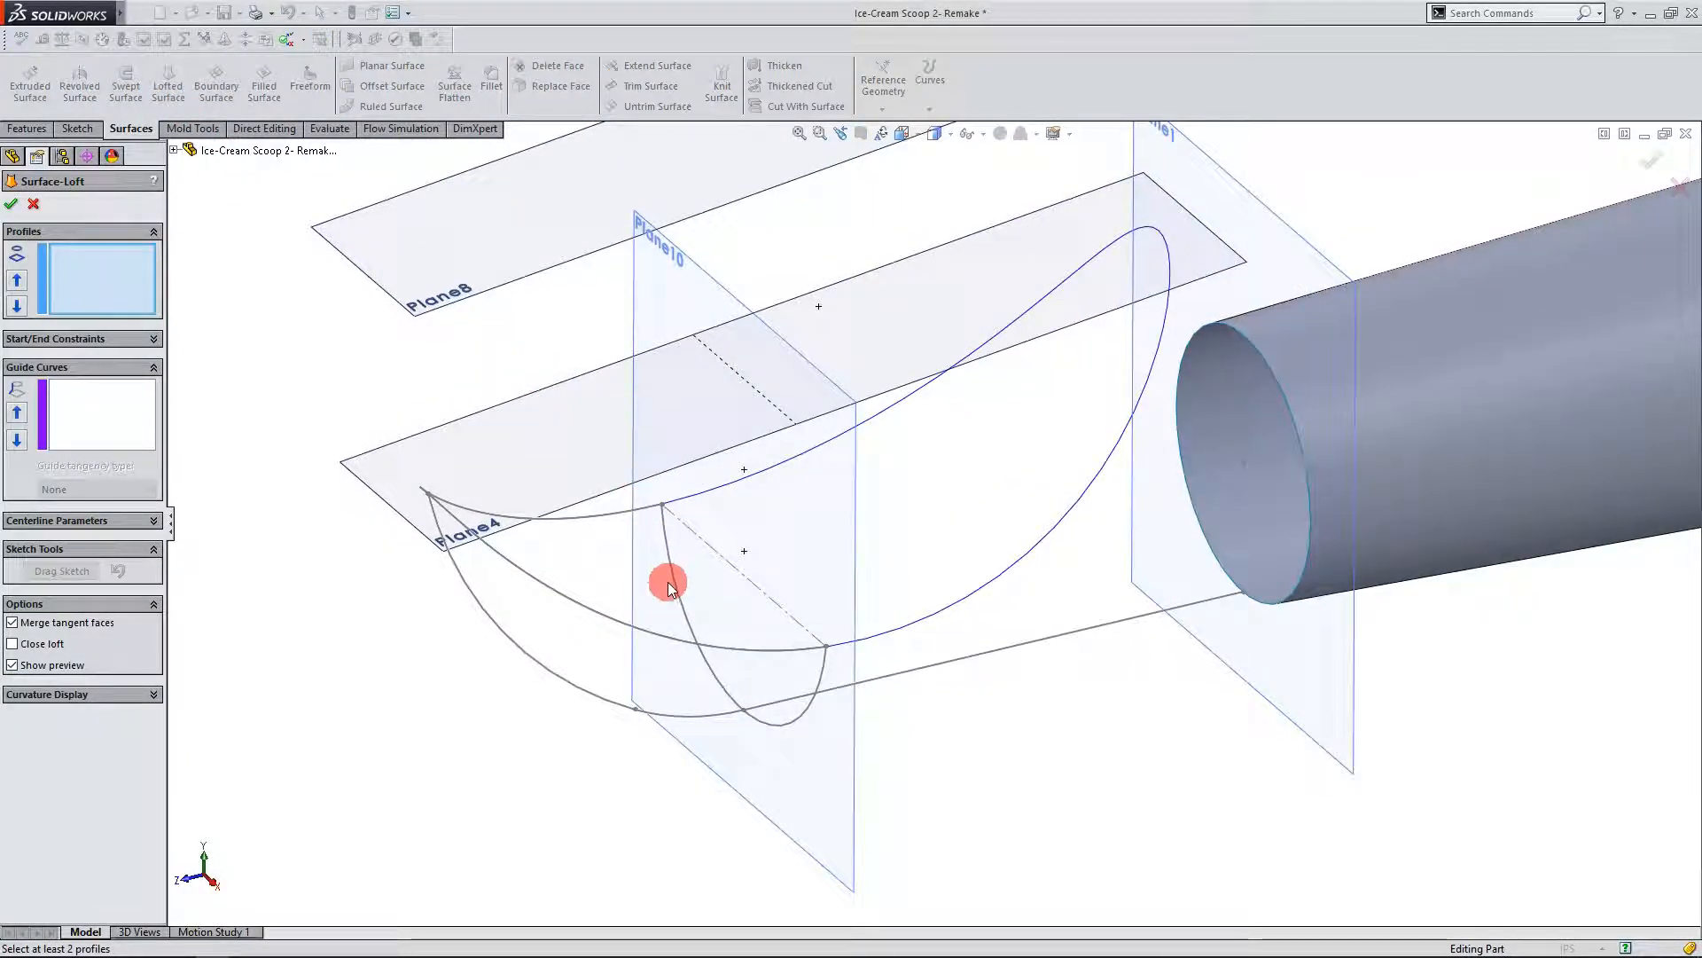
left_click(676, 640)
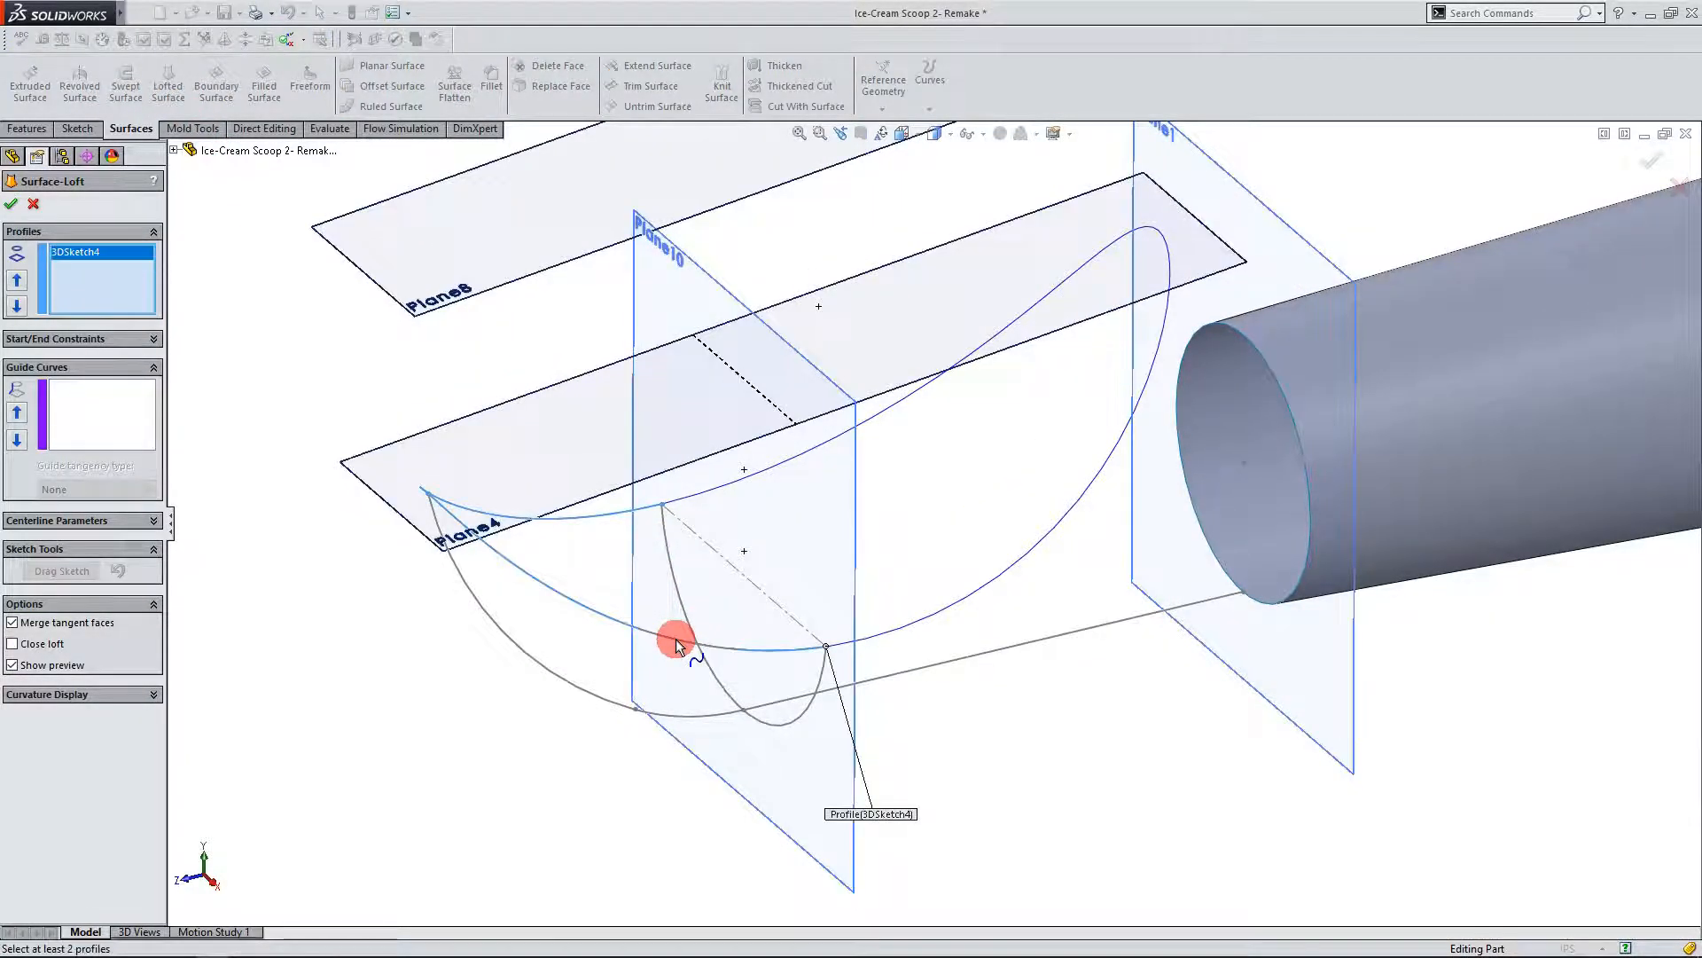
mouse_move(442, 700)
middle_mouse_down()
mouse_move(334, 695)
mouse_move(454, 675)
mouse_move(342, 669)
mouse_move(414, 677)
mouse_move(417, 704)
mouse_move(342, 684)
mouse_move(349, 659)
mouse_move(354, 686)
mouse_move(407, 714)
mouse_move(395, 657)
mouse_move(436, 672)
middle_mouse_up()
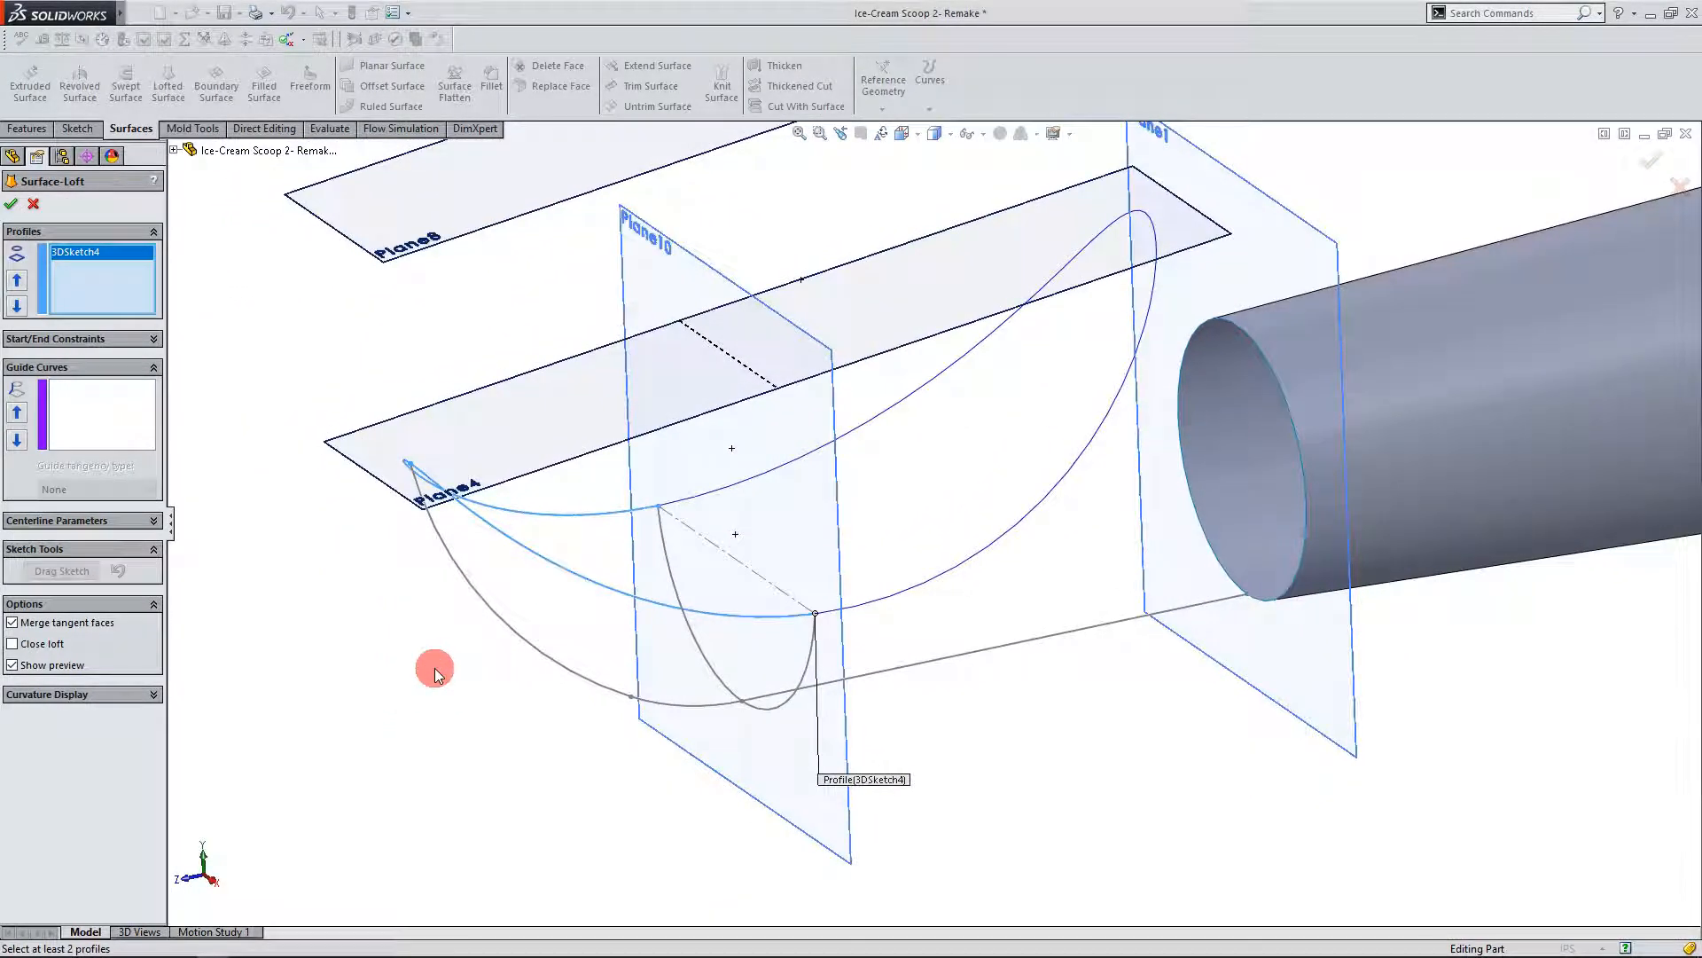
left_click(697, 646)
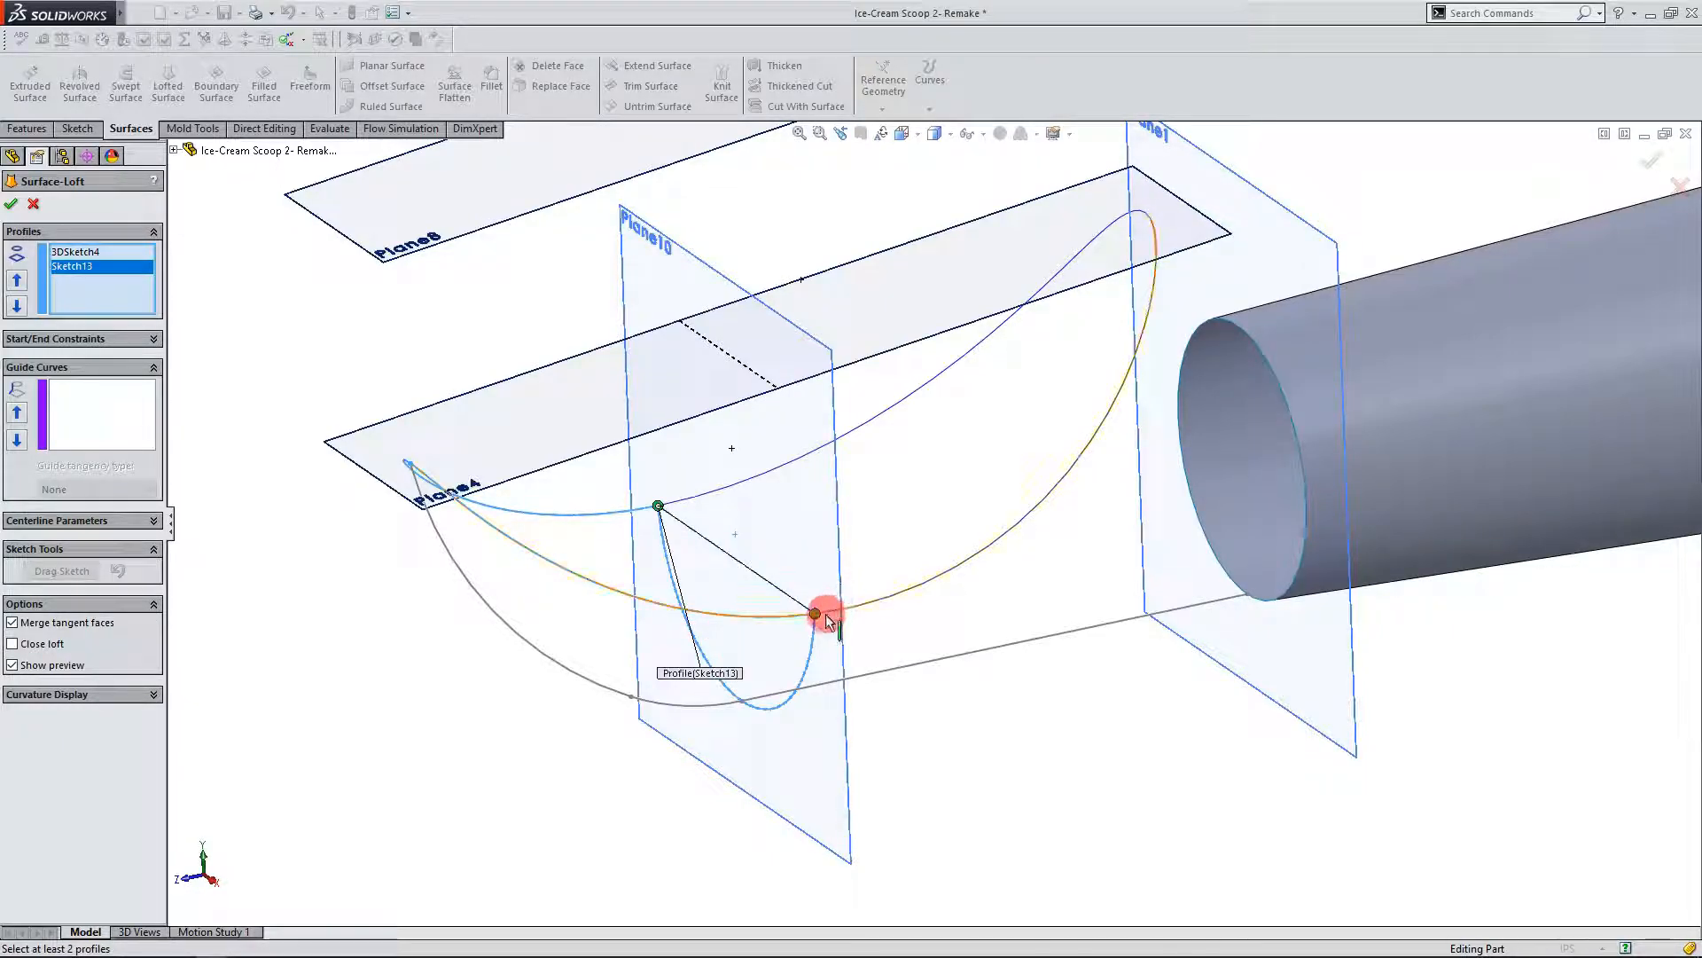
Step: Add the scoop head's lower profile curve, Sketch11, as the loft's guide curve
middle_click_drag(487, 688, 627, 532)
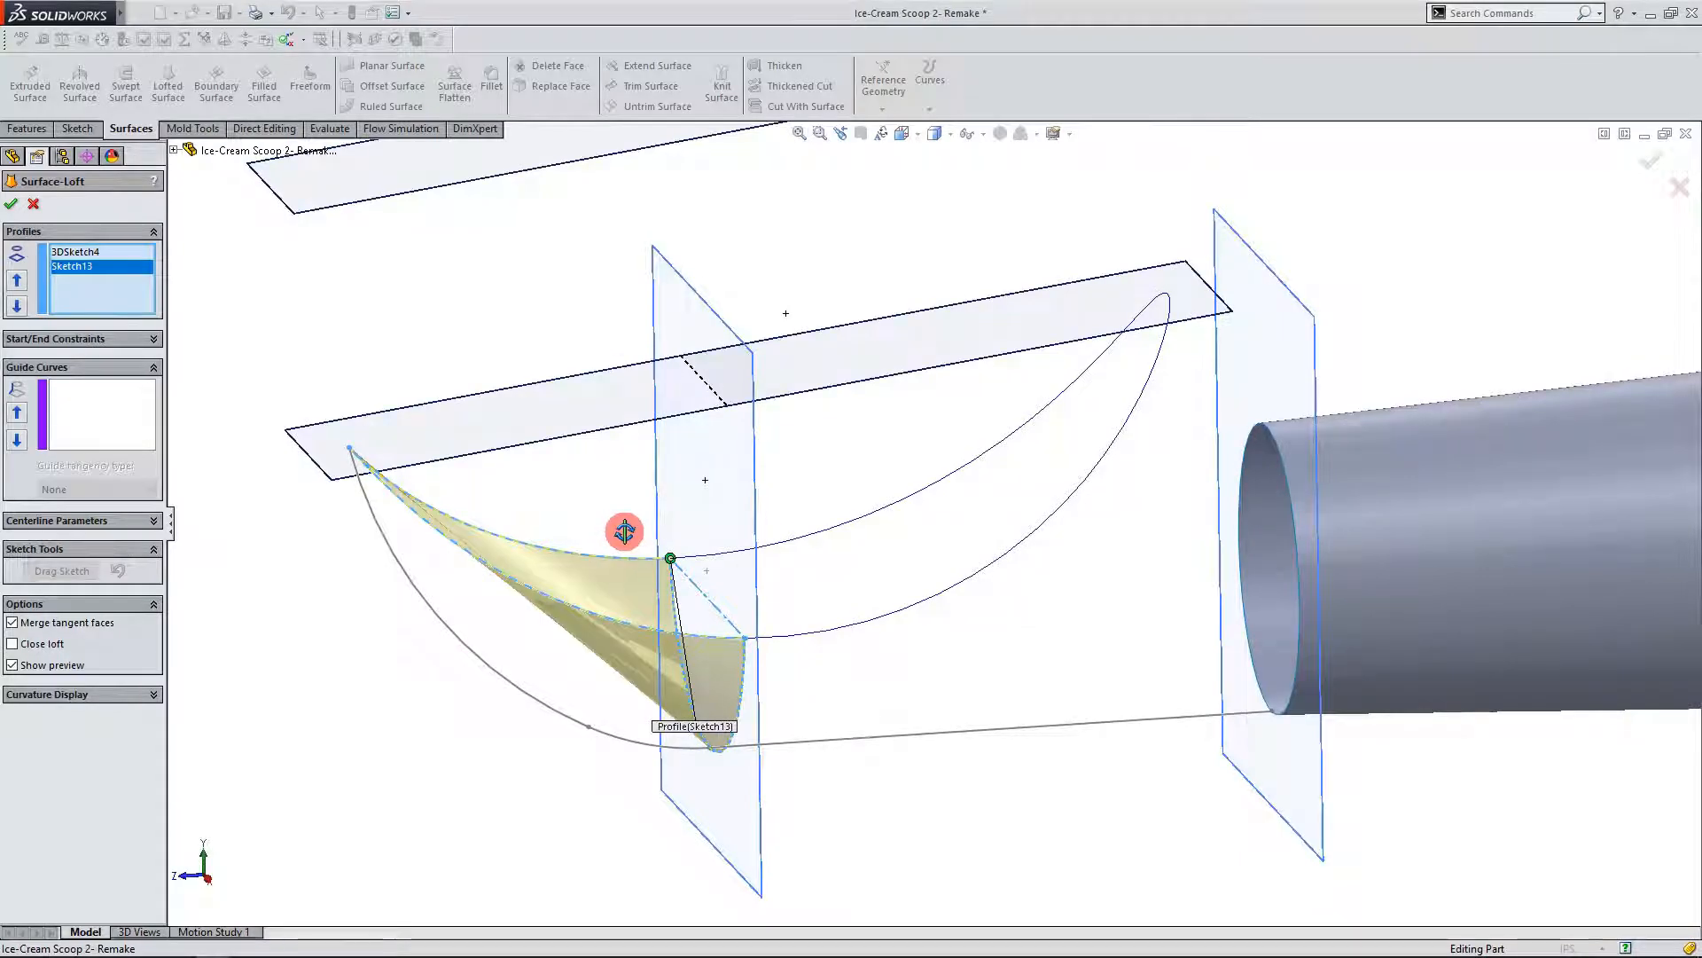
left_click(68, 411)
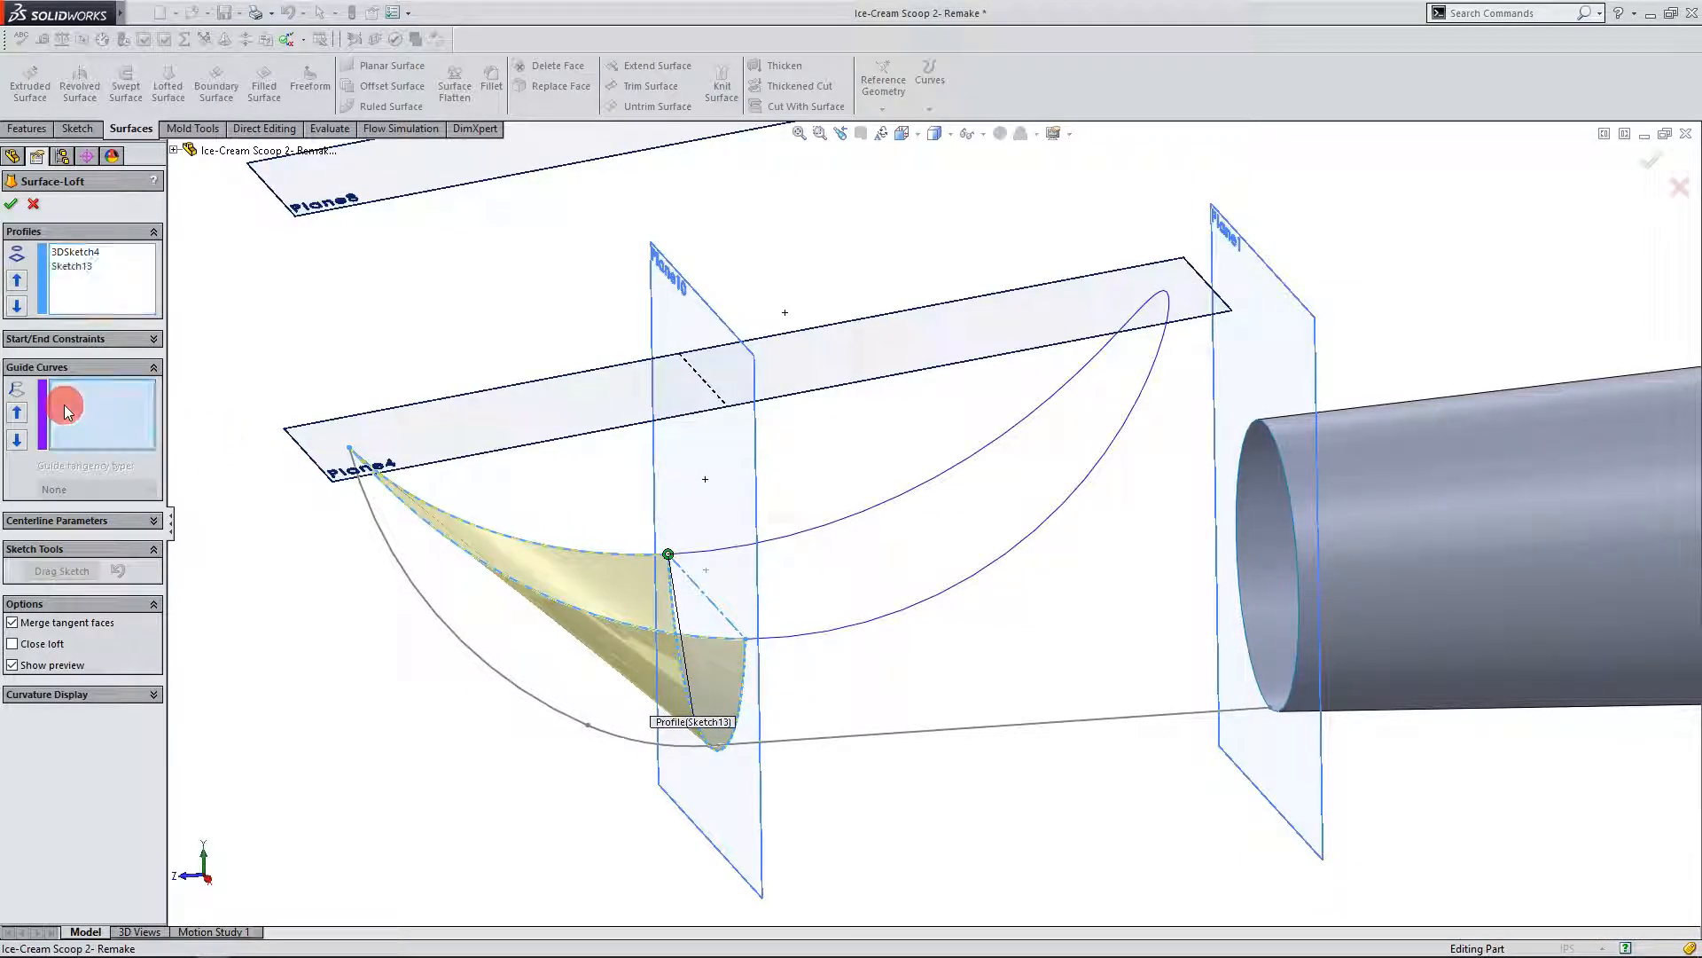
left_click(441, 628)
Step: Check the guided loft preview around the scoop head from several angles and create the surface
scroll(381, 674, "up", 3)
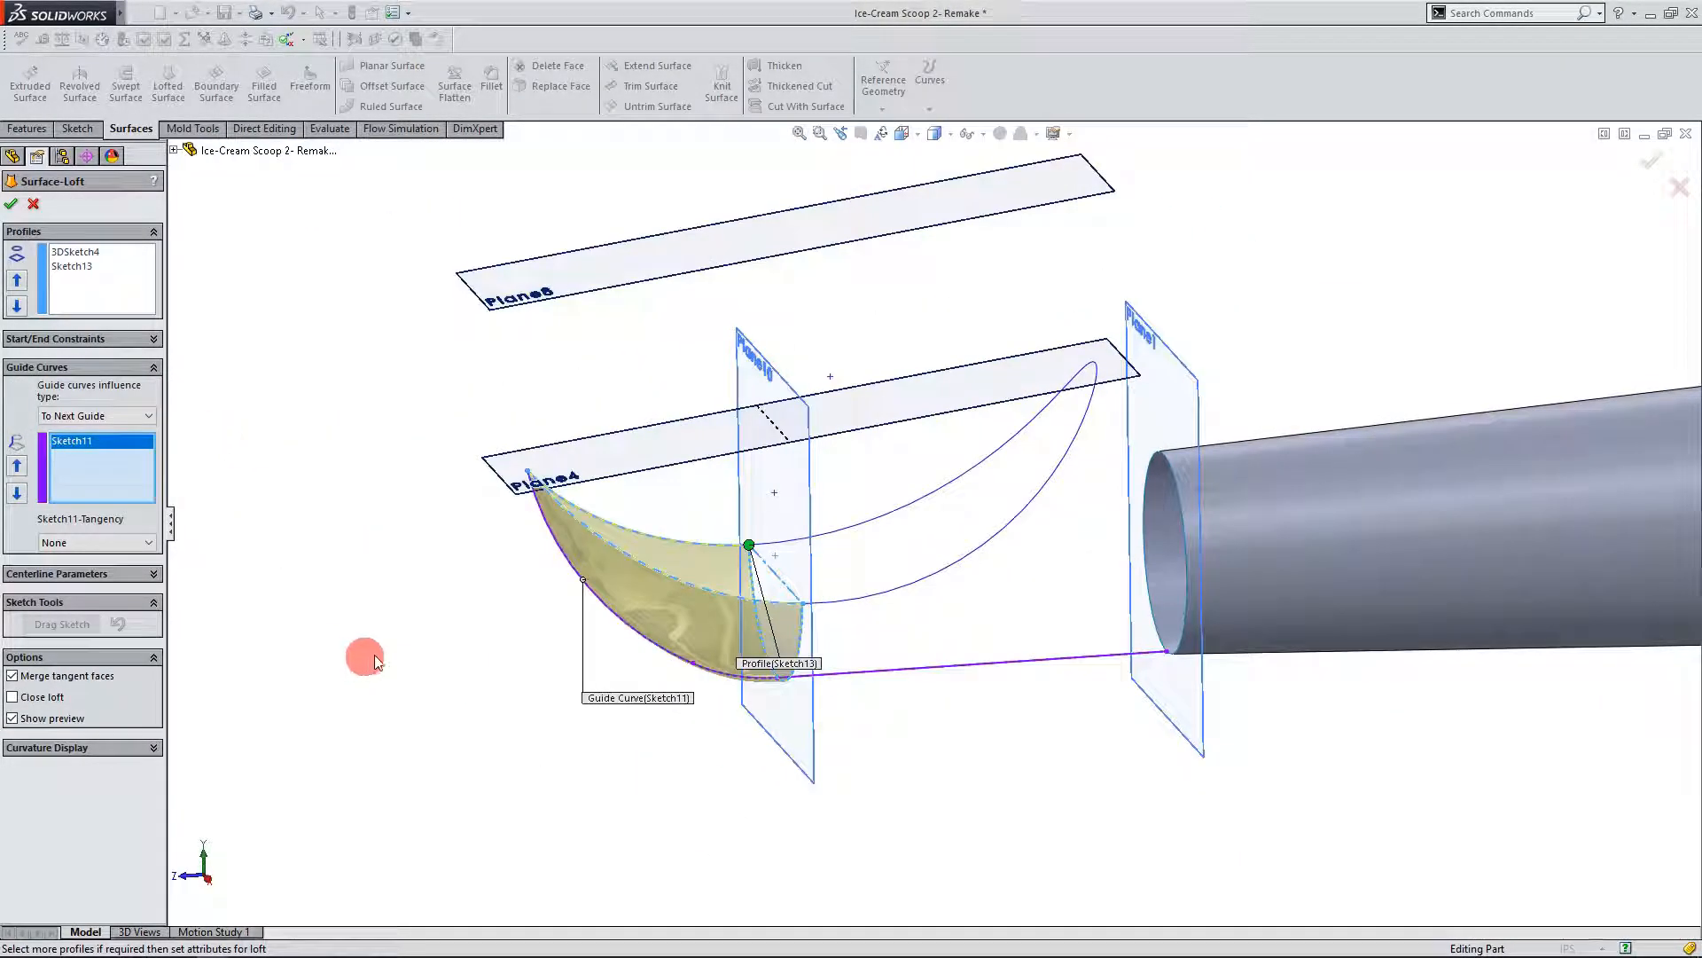
middle_click_drag(513, 684, 551, 664)
scroll(551, 664, "down", 5)
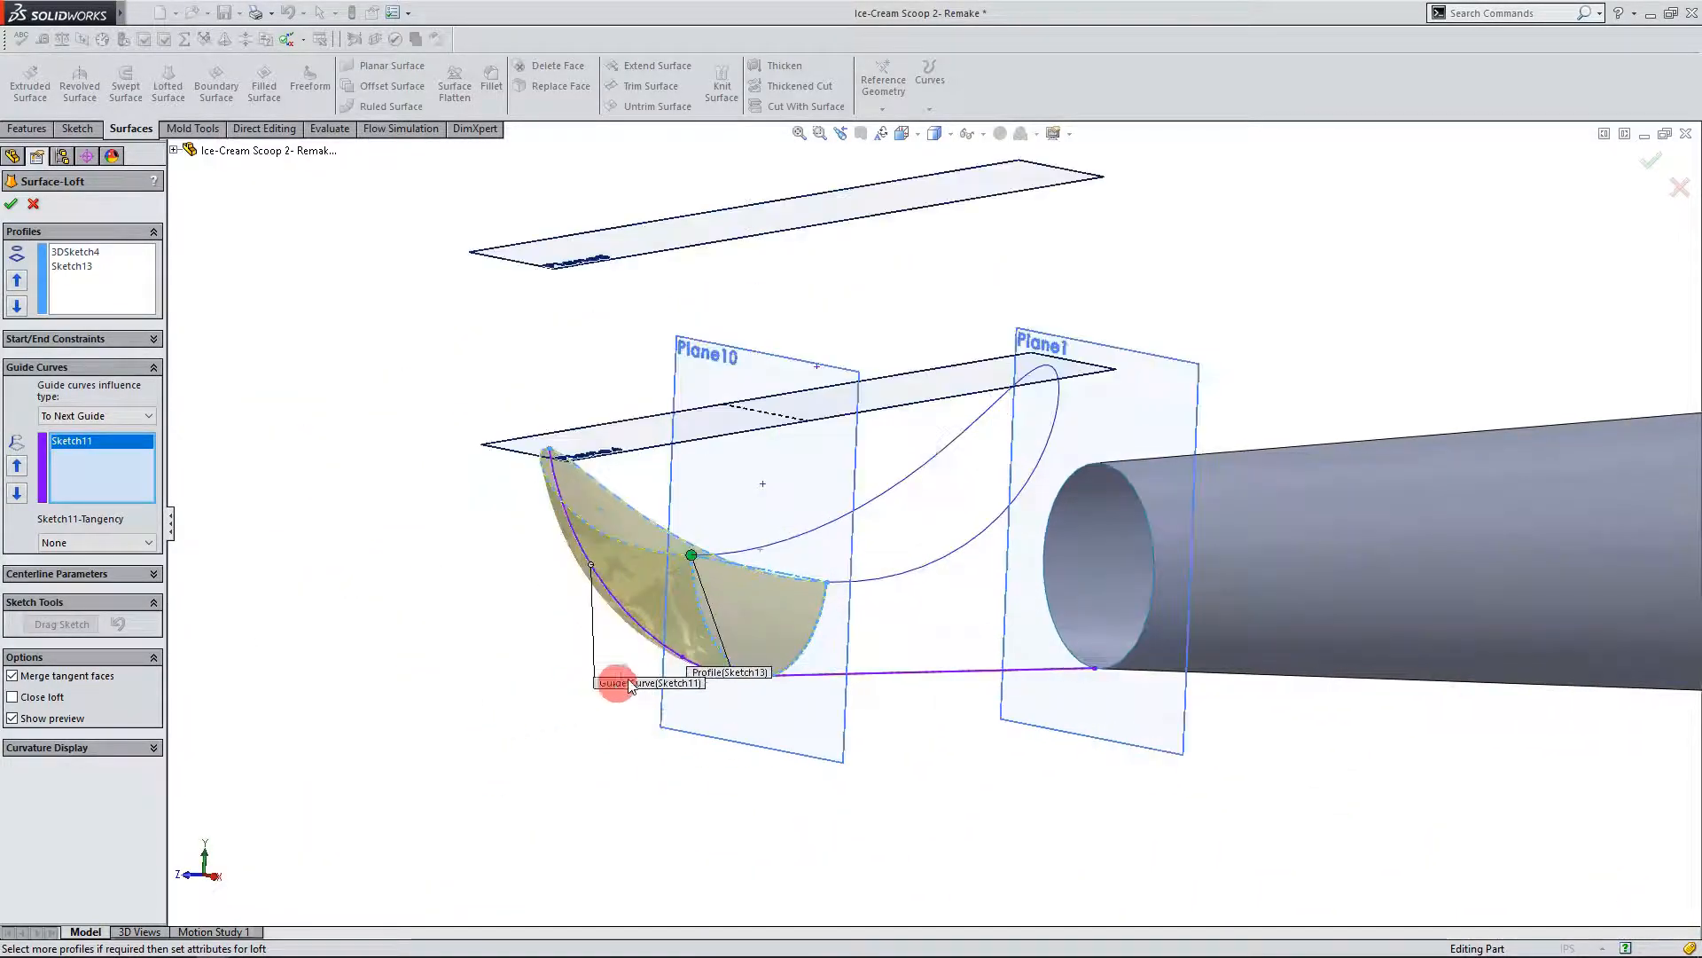
scroll(984, 664, "down", 3)
scroll(985, 663, "up", 4)
scroll(456, 494, "down", 3)
mouse_move(456, 494)
middle_mouse_down()
mouse_move(334, 488)
mouse_move(399, 520)
mouse_move(293, 505)
mouse_move(440, 470)
middle_mouse_up()
scroll(550, 672, "up", 4)
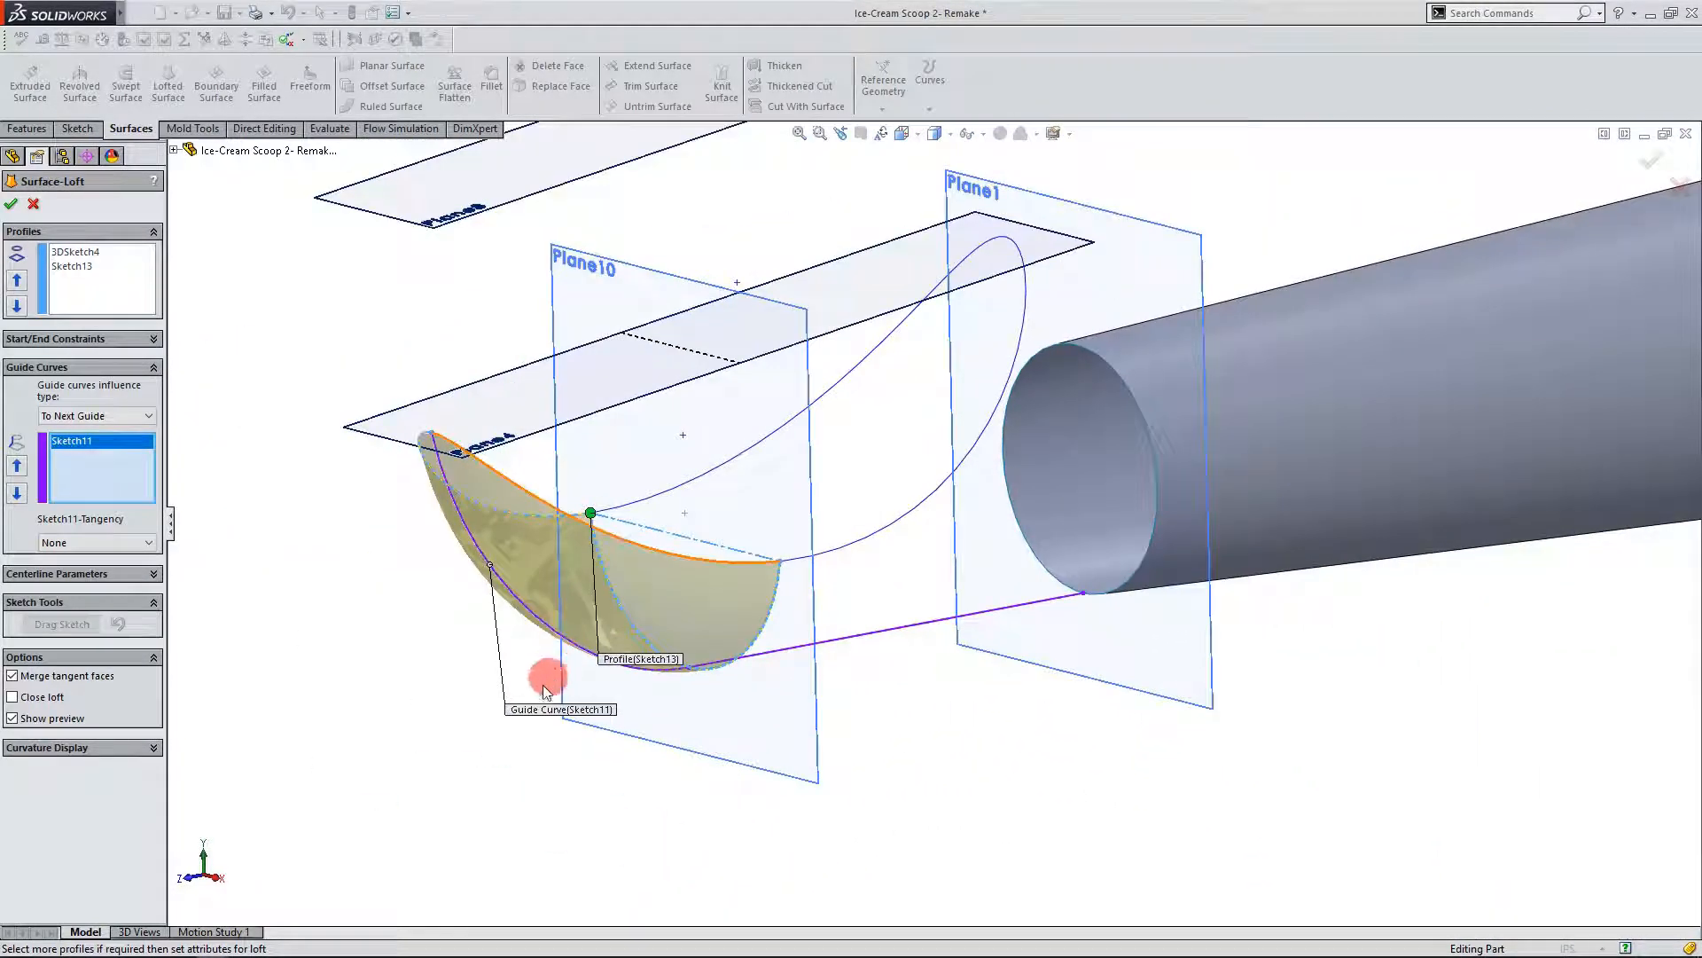
scroll(430, 654, "down", 4)
scroll(1253, 421, "down", 3)
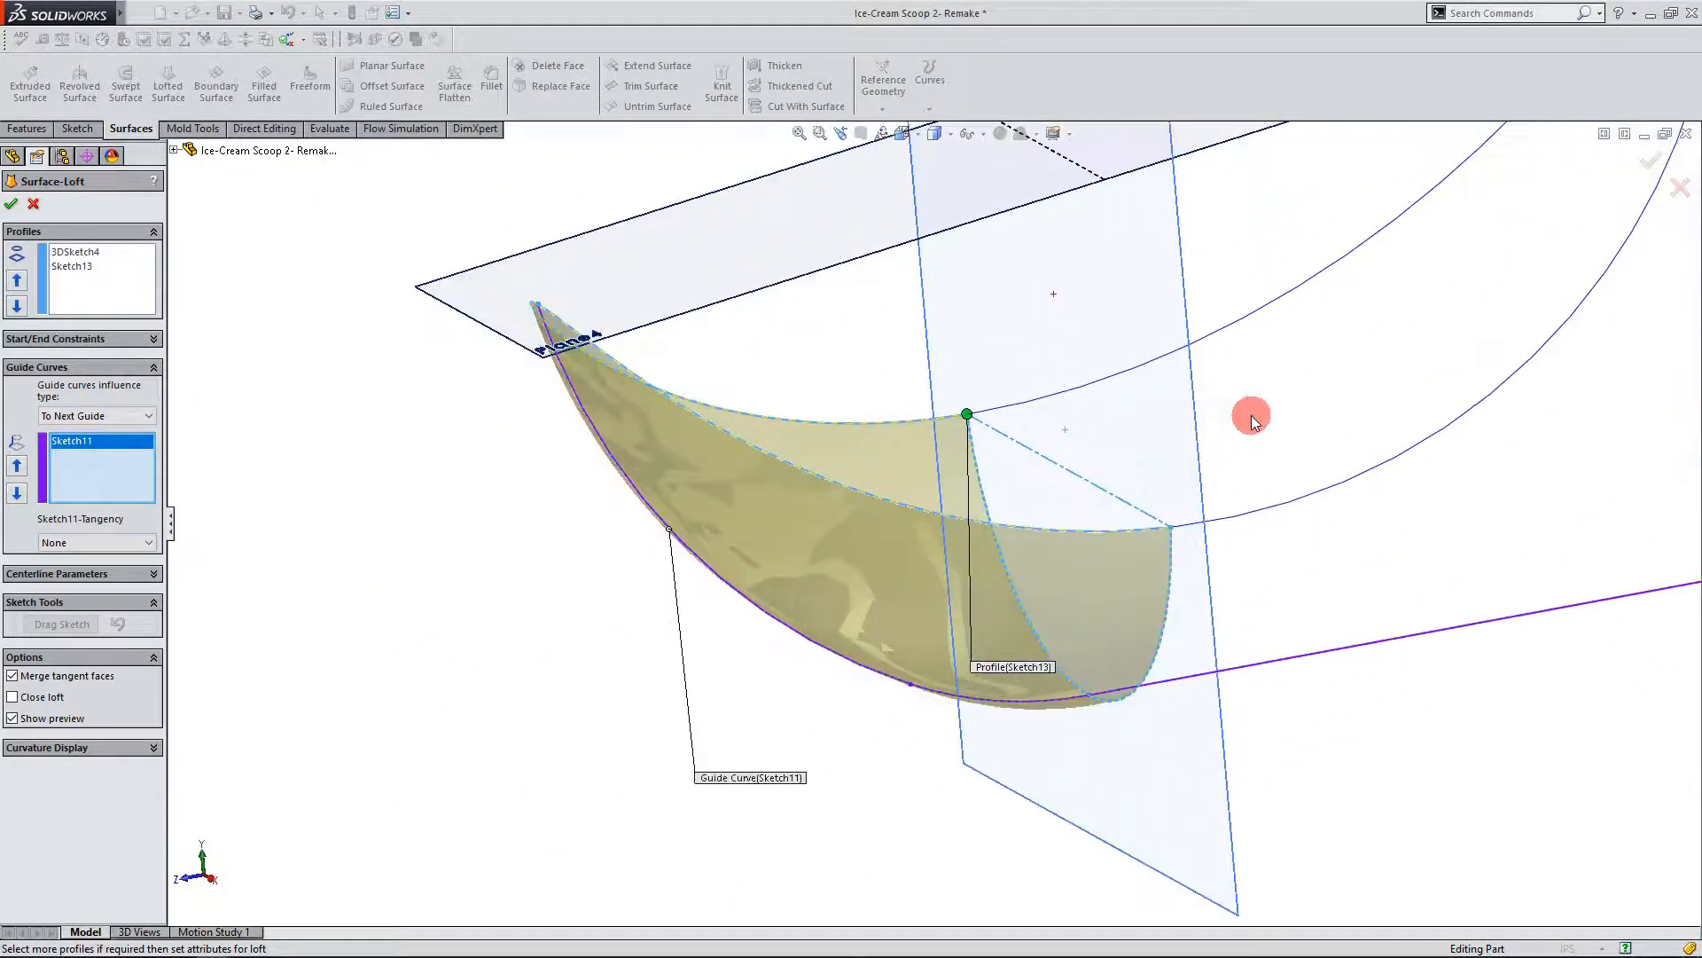
scroll(1224, 450, "down", 2)
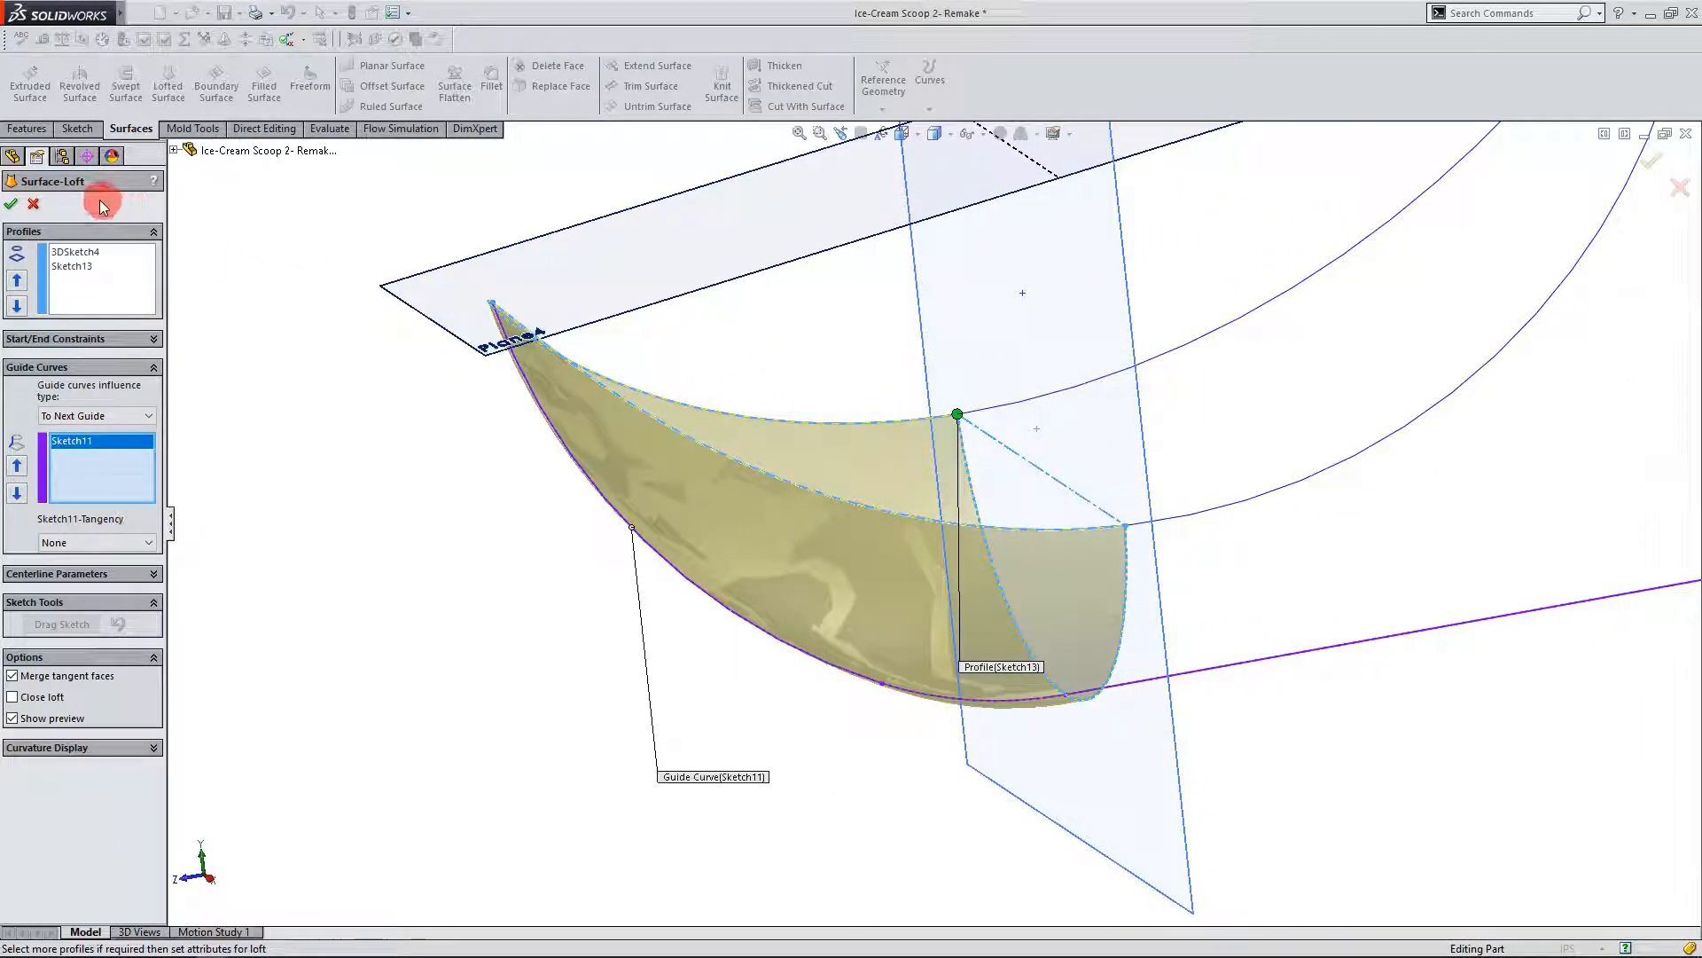
left_click(11, 202)
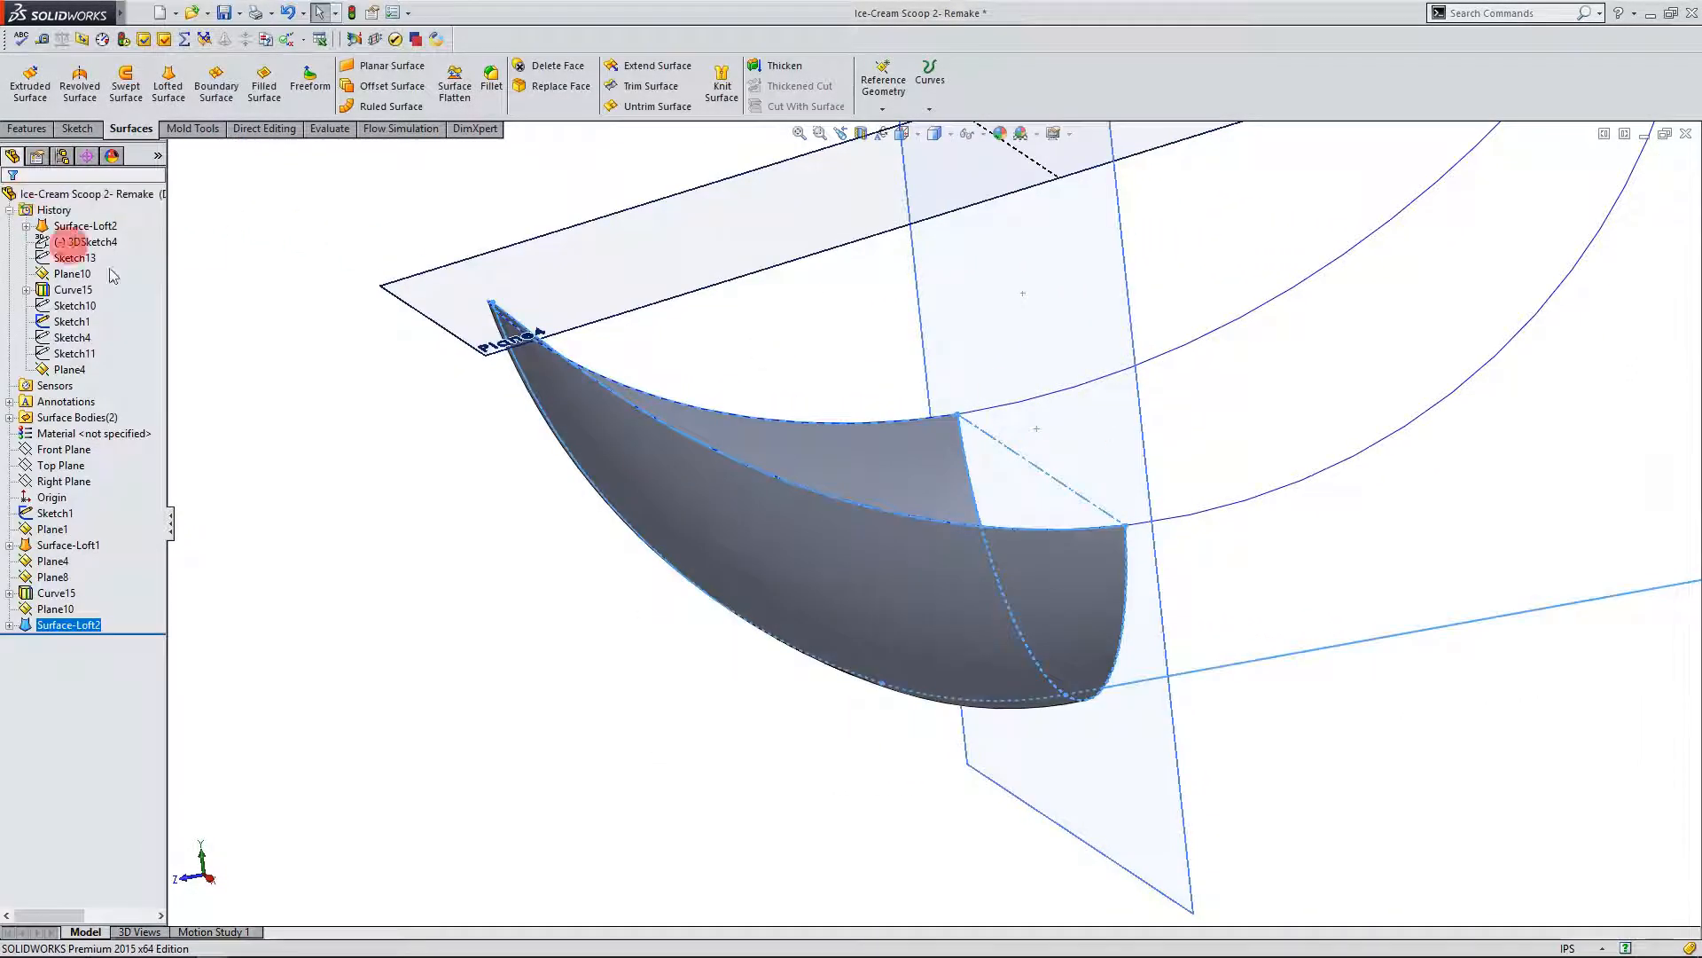
Step: Start a new reference plane with the Top Plane as its first reference
scroll(665, 524, "up", 5)
middle_click_drag(665, 524, 1171, 566)
middle_click_drag(1276, 488, 1023, 615)
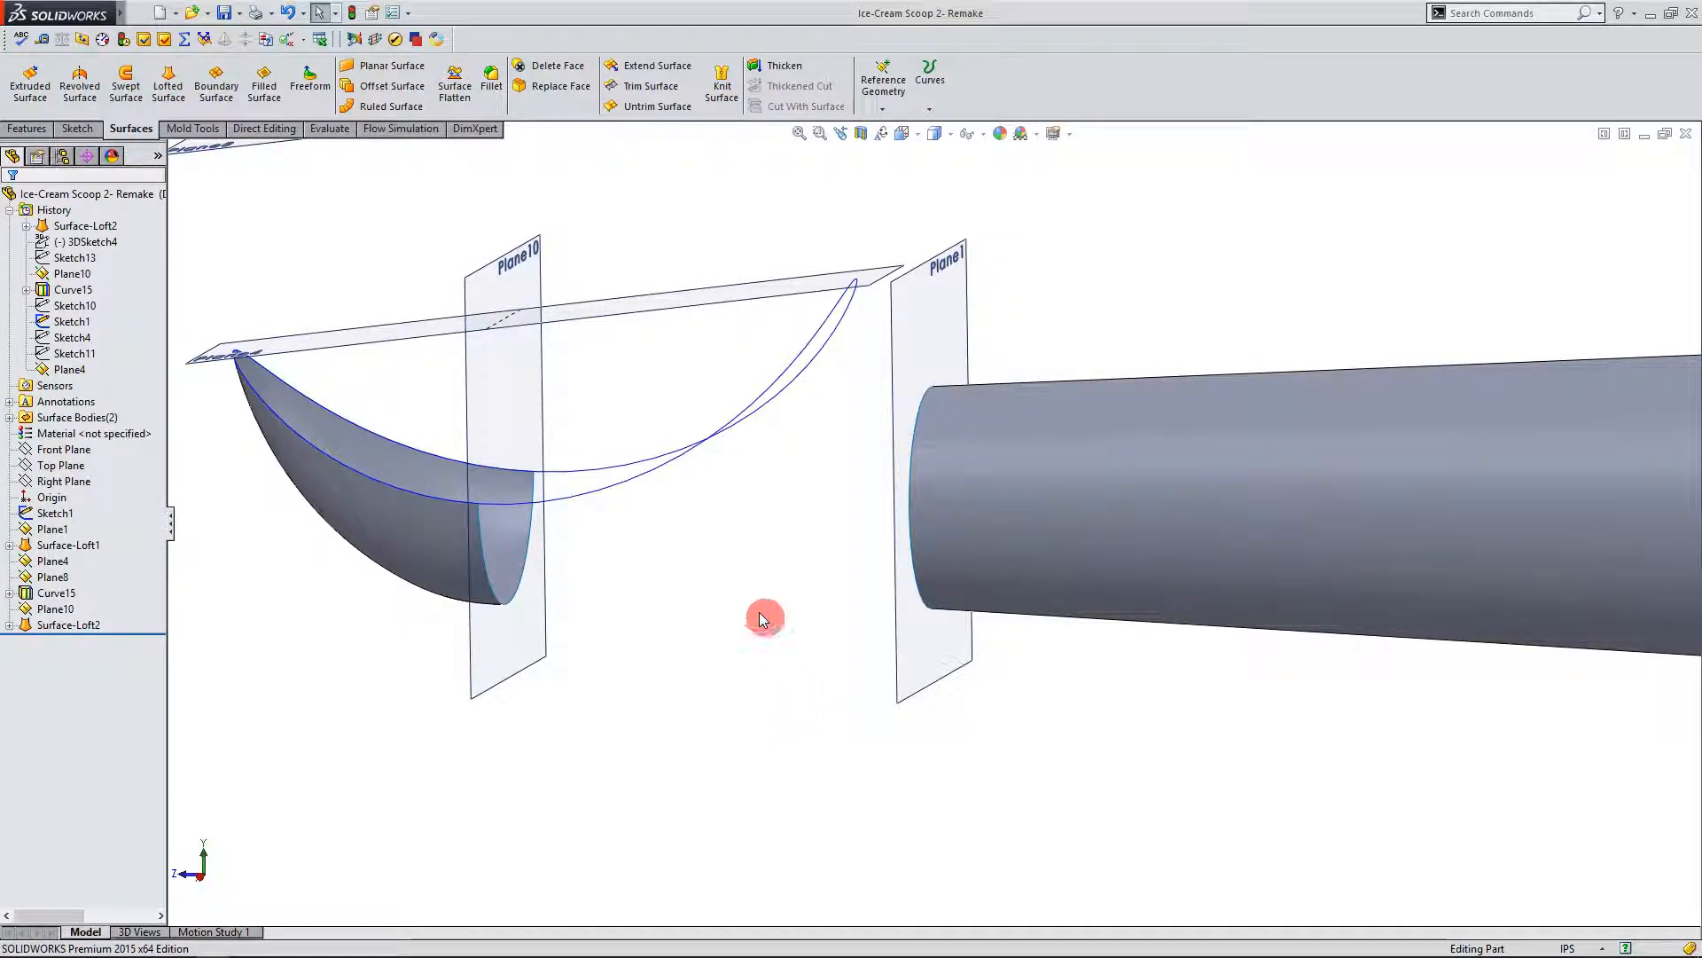
left_click(26, 129)
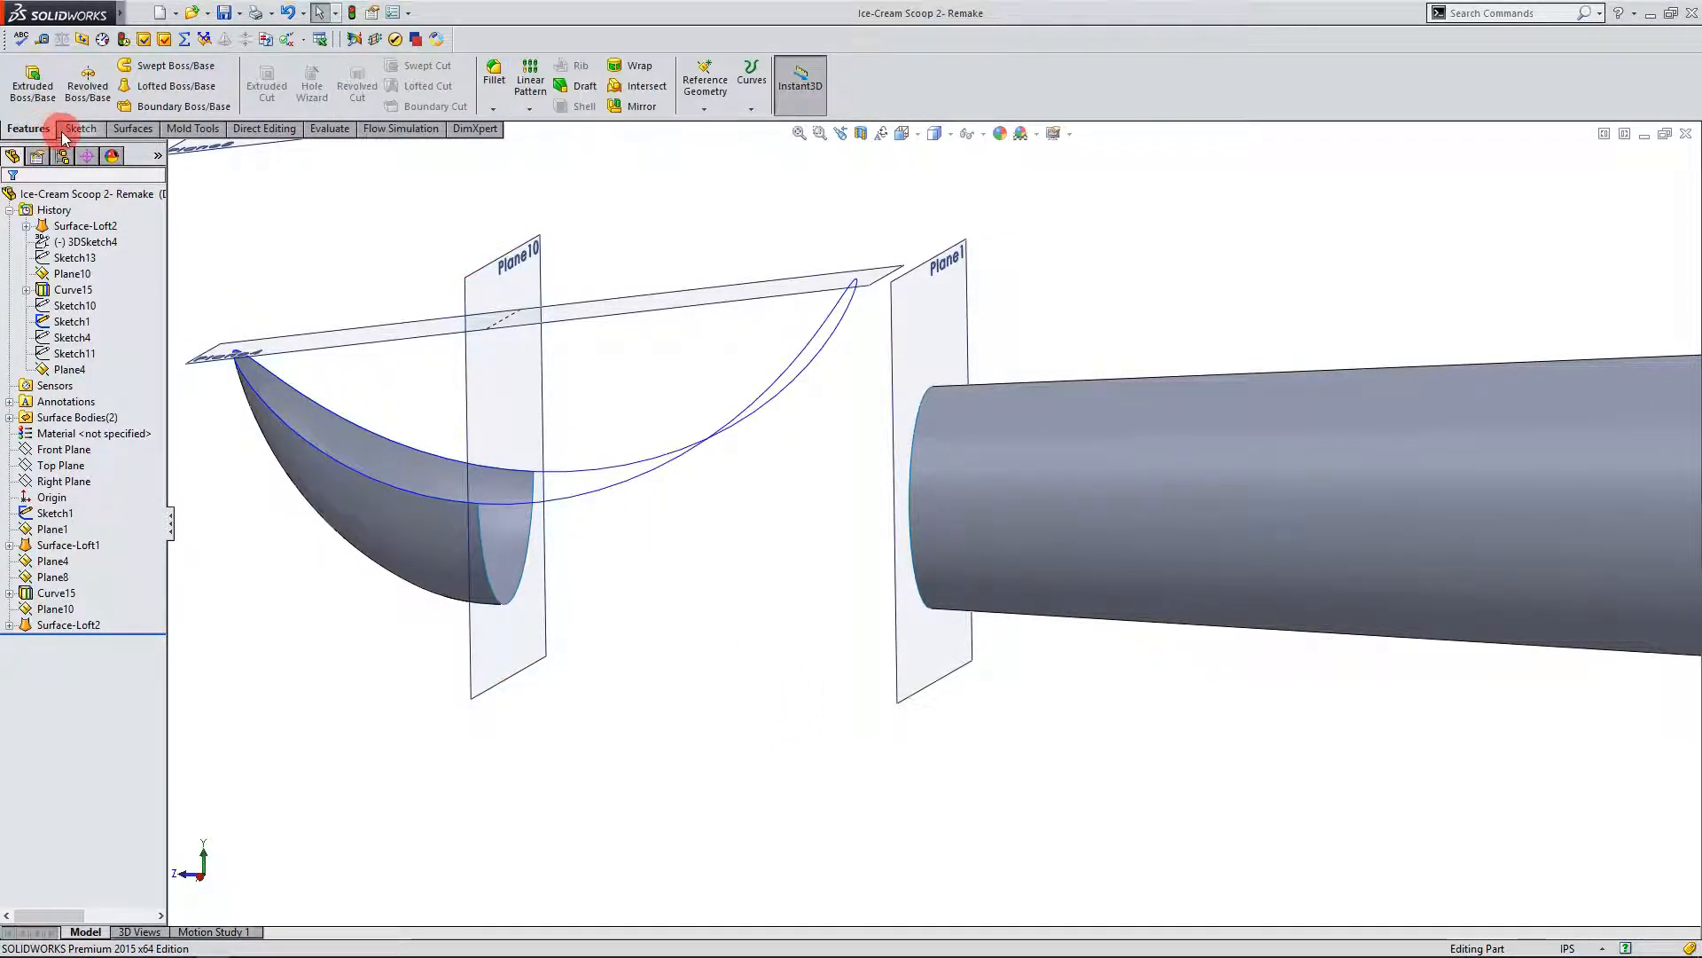
left_click(706, 84)
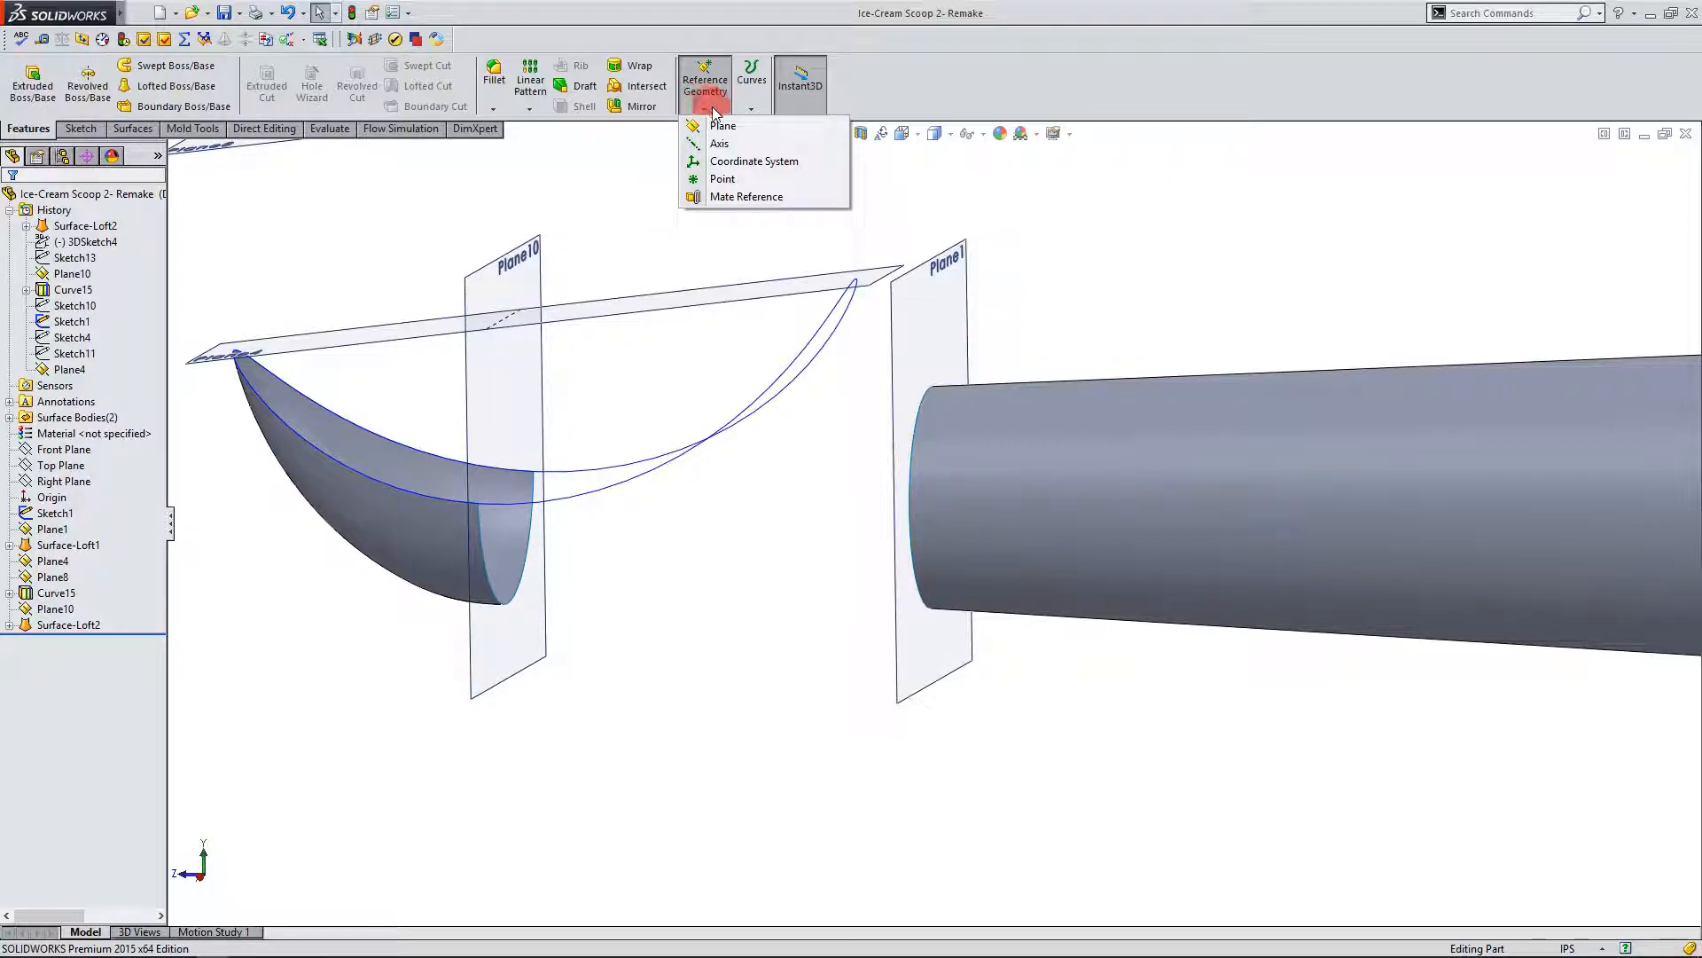
left_click(721, 127)
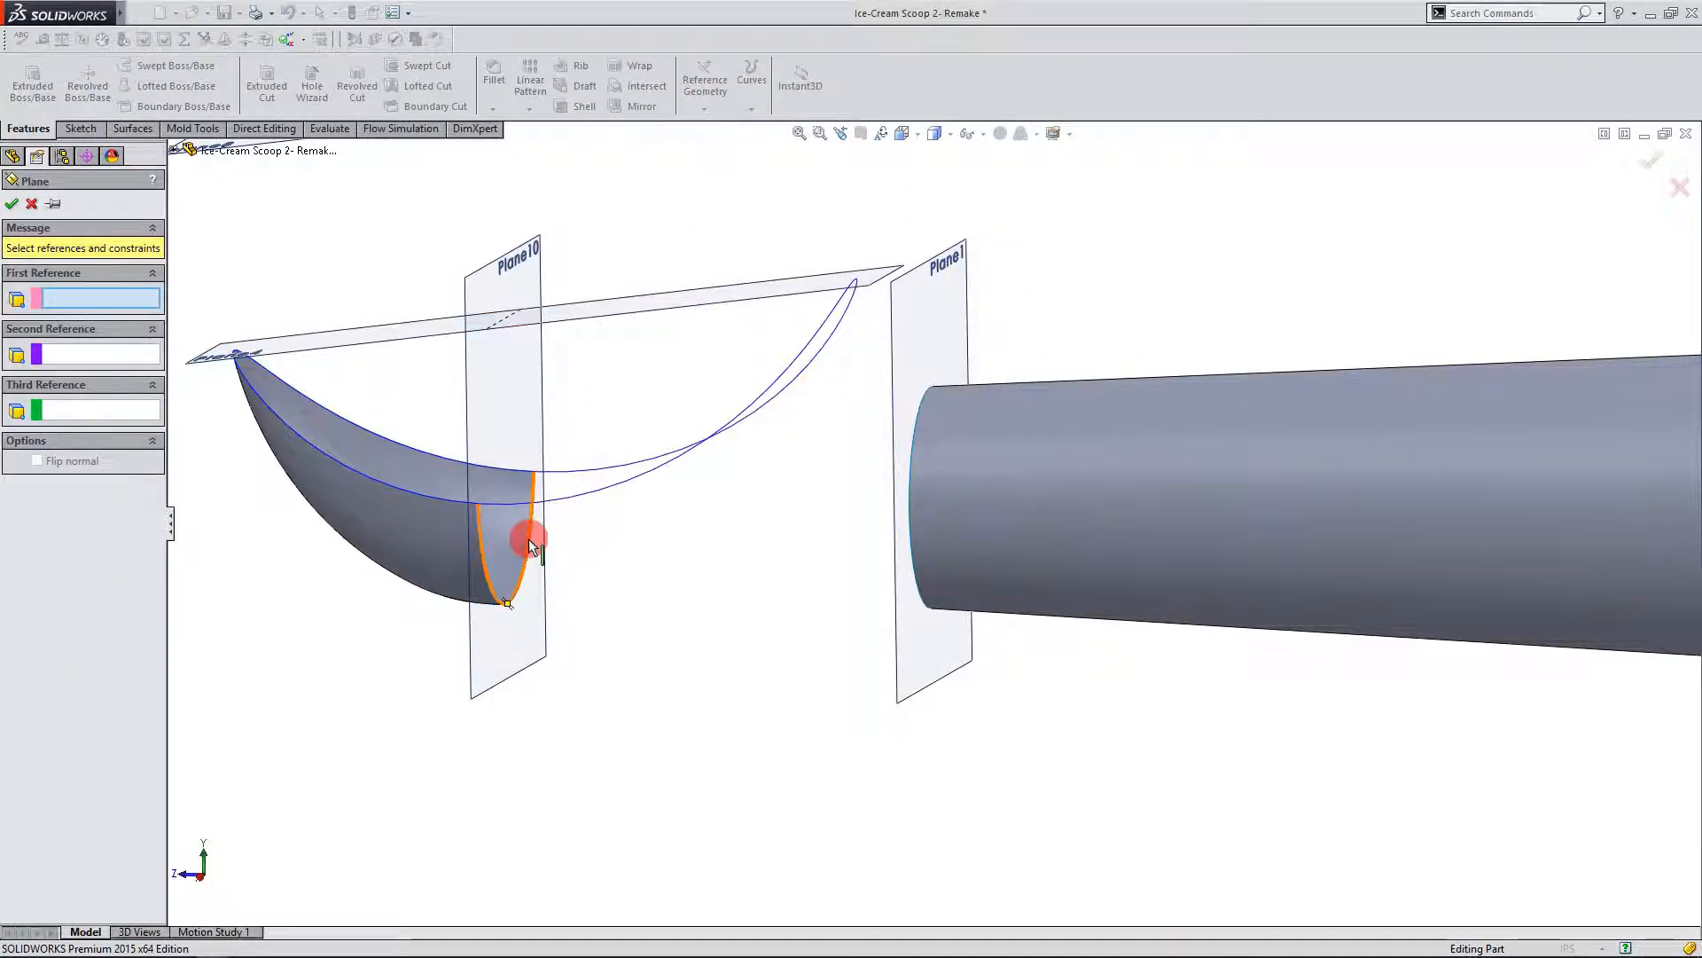
key("f")
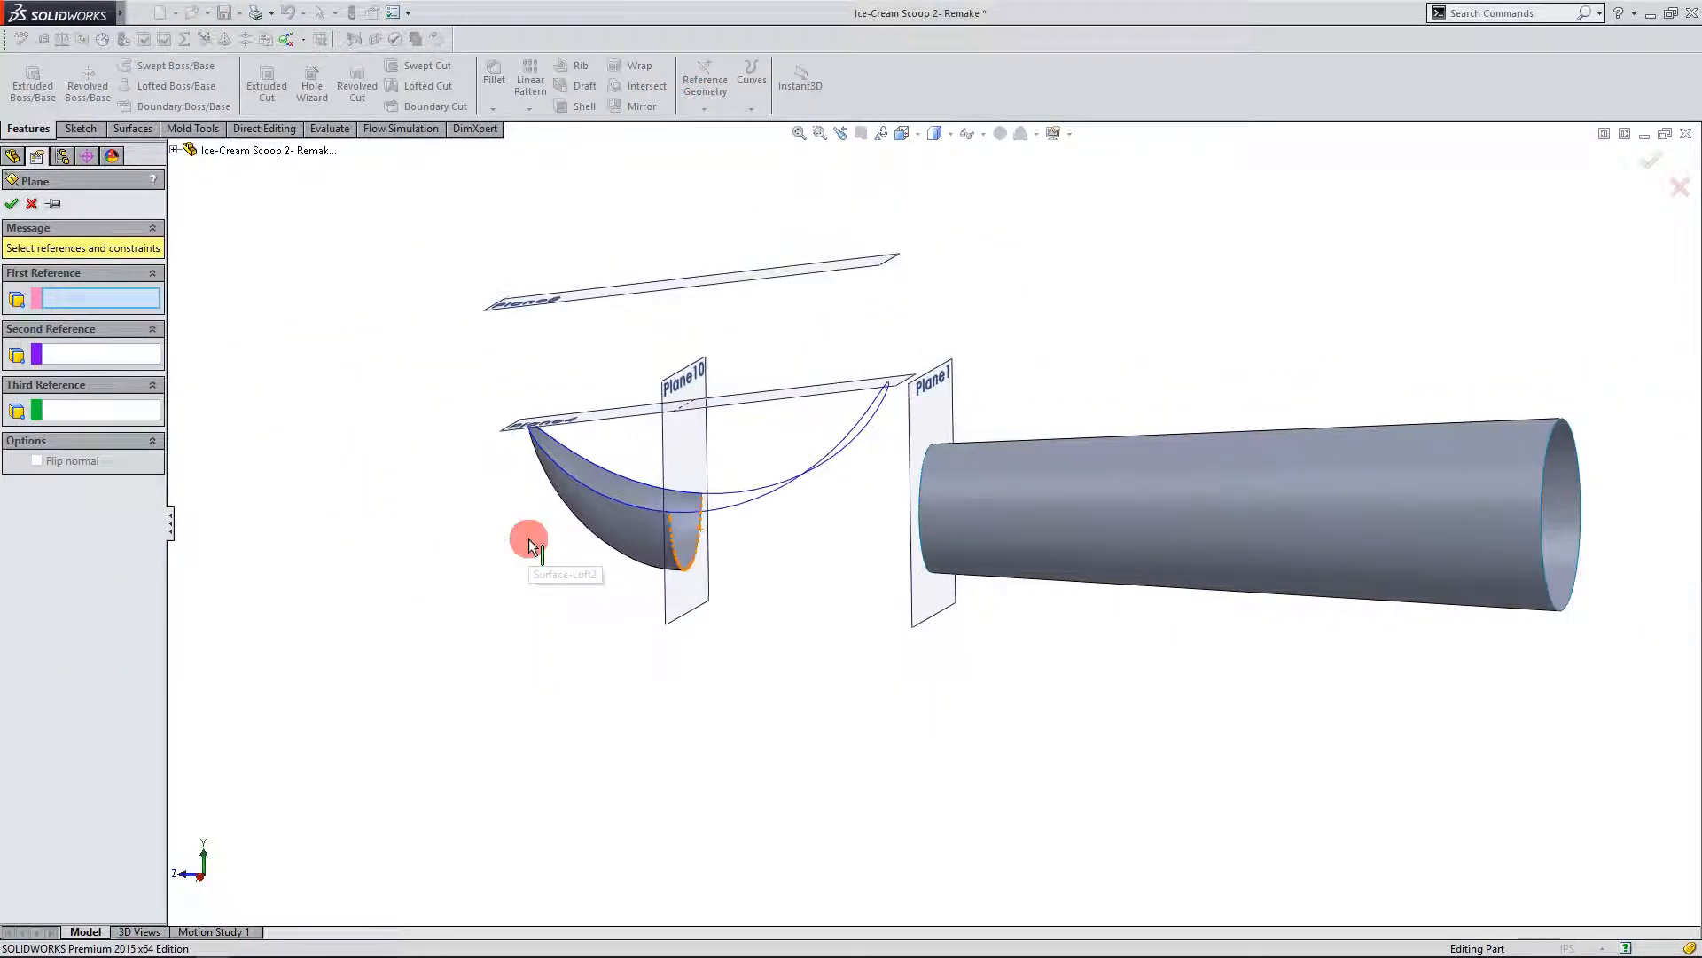
left_click(176, 152)
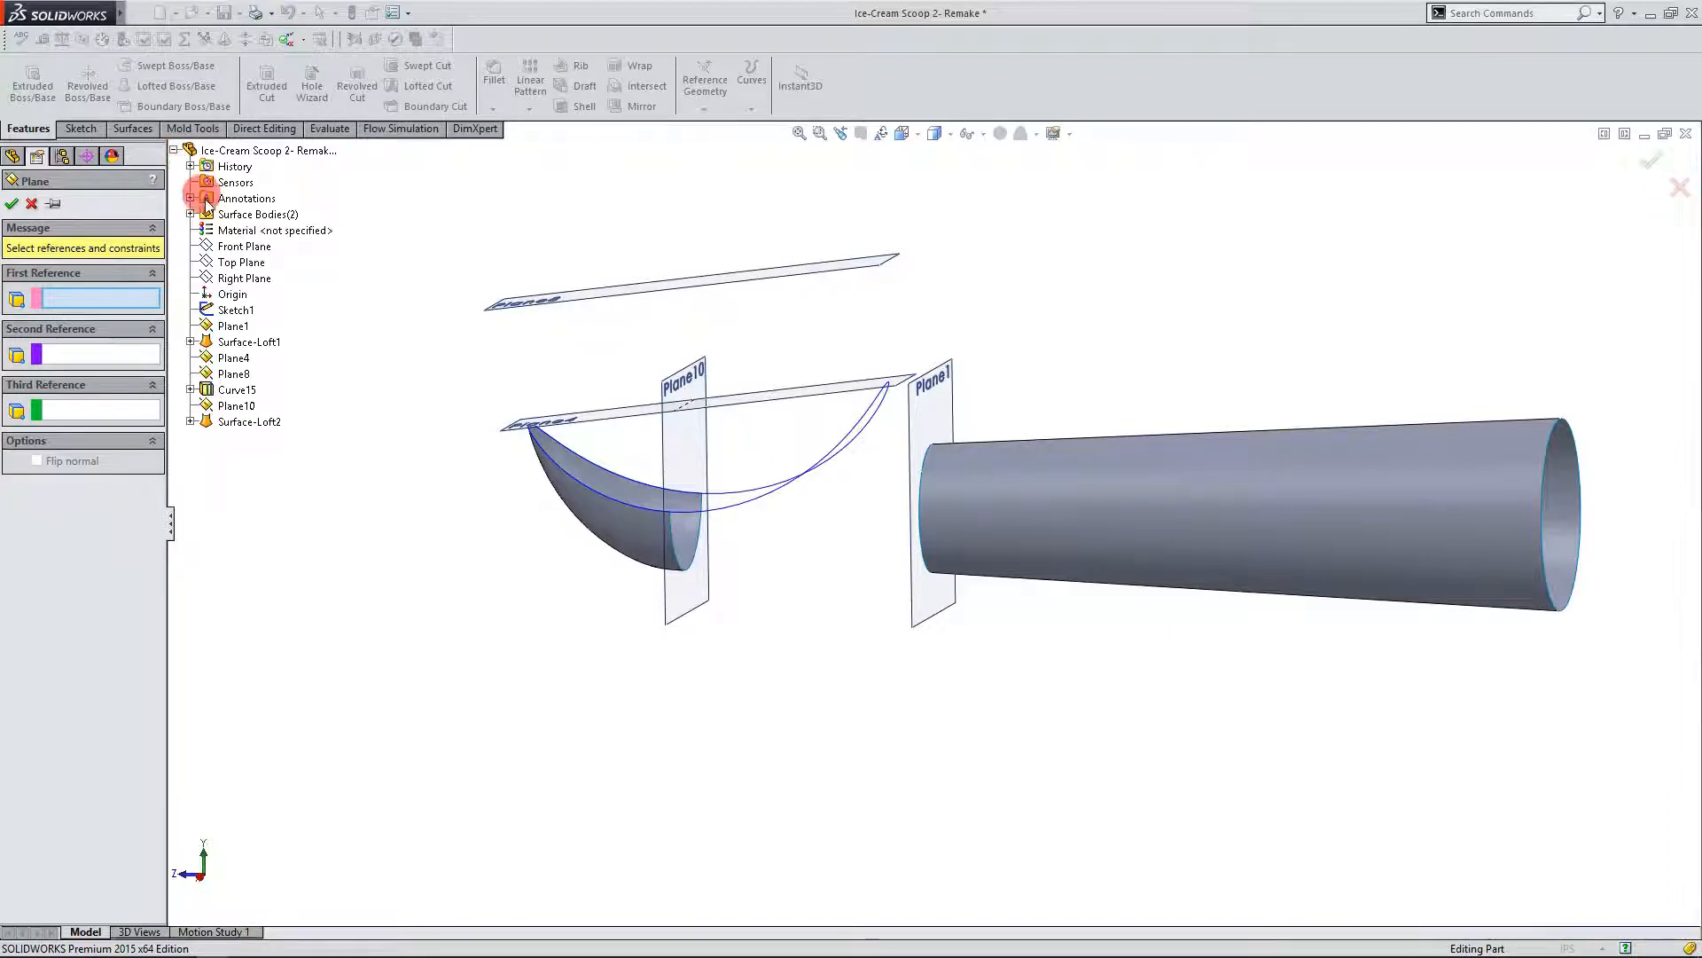
left_click(241, 262)
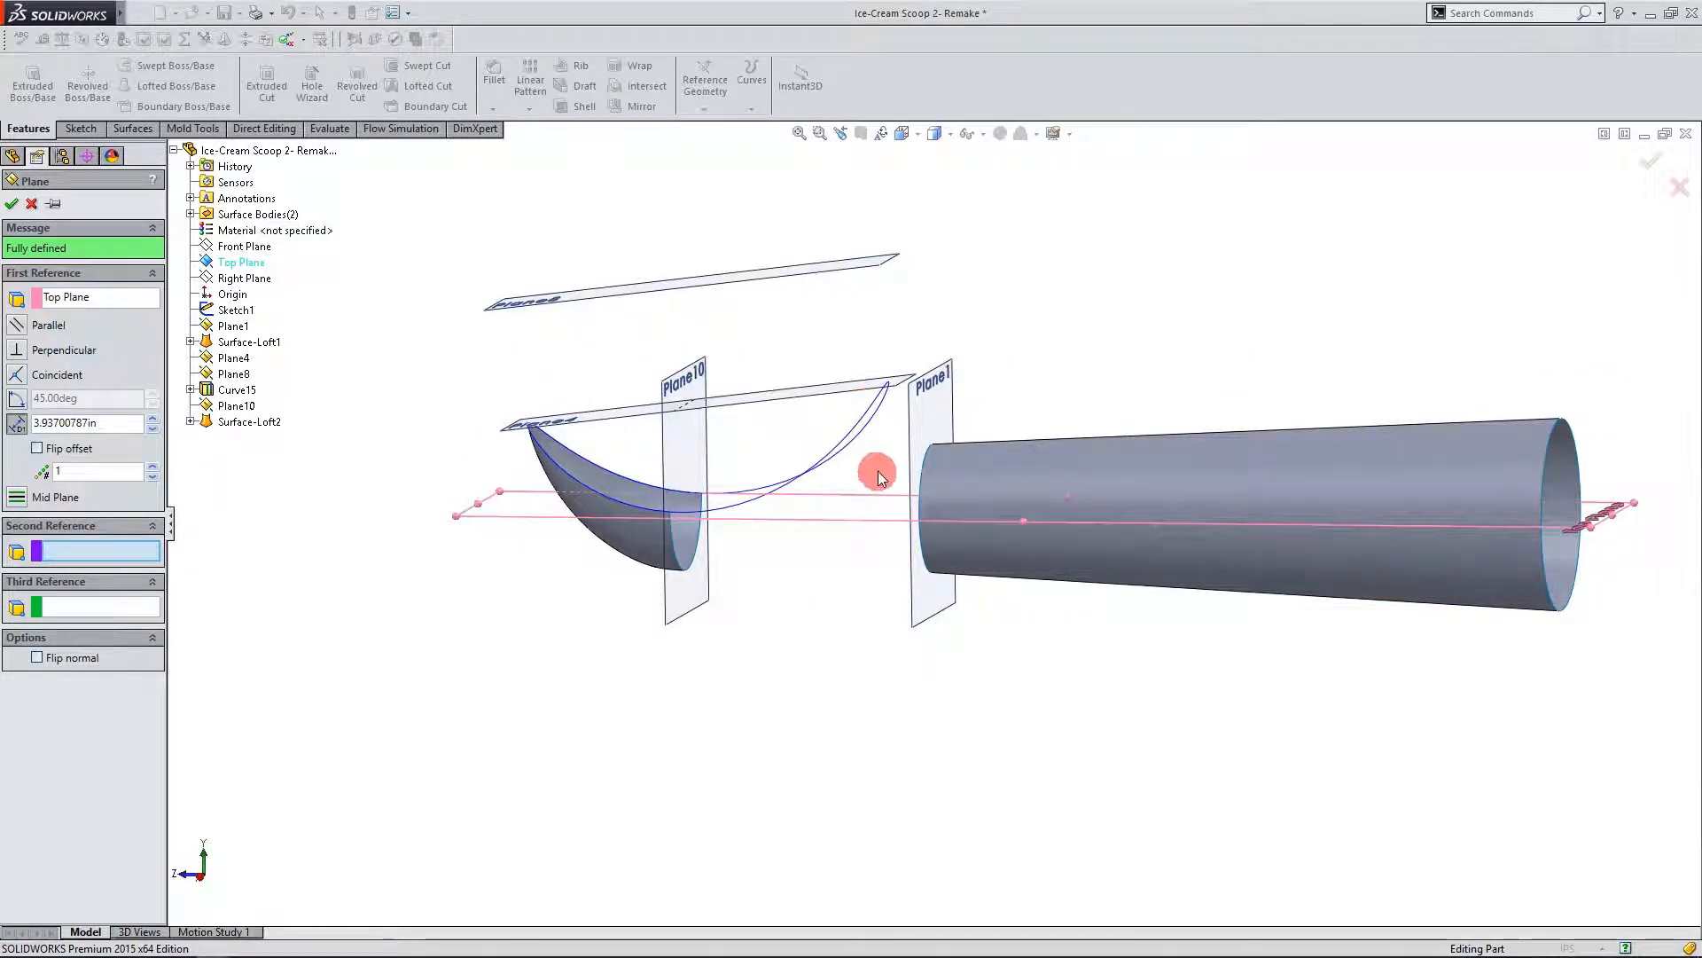
Step: Pass the new plane through the vertex where the scoop rim meets the cross-section arc, parallel to the Top Plane, and create it
scroll(787, 487, "down", 3)
scroll(754, 501, "down", 2)
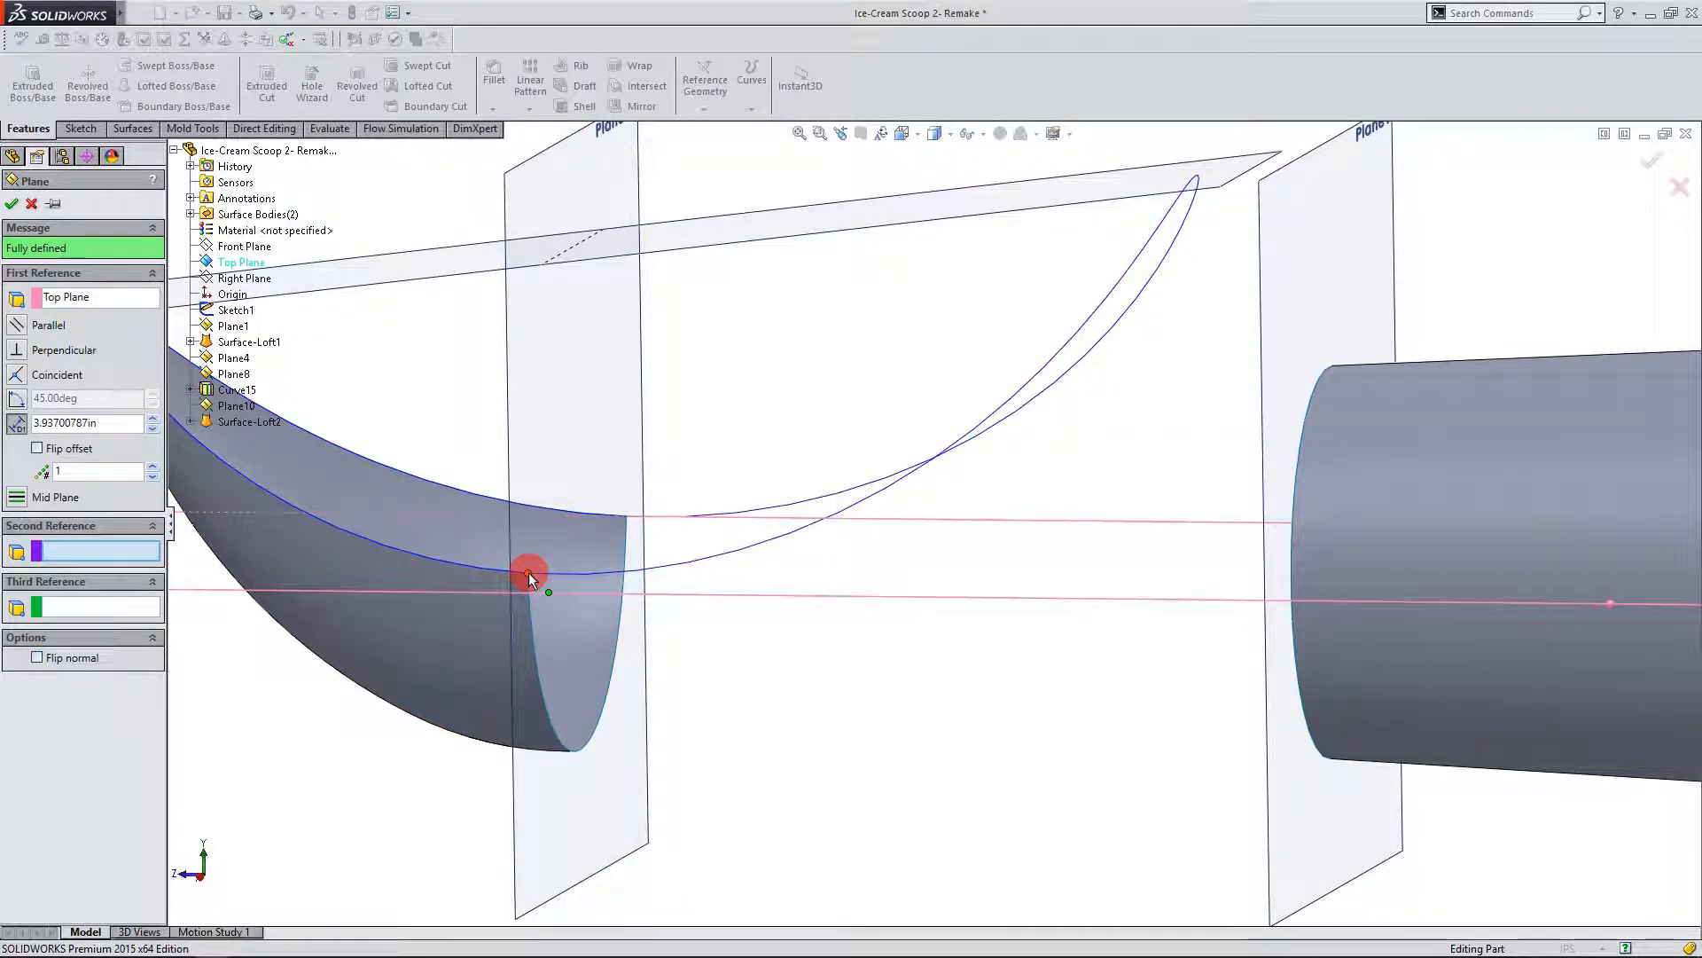
middle_click_drag(825, 700, 794, 723)
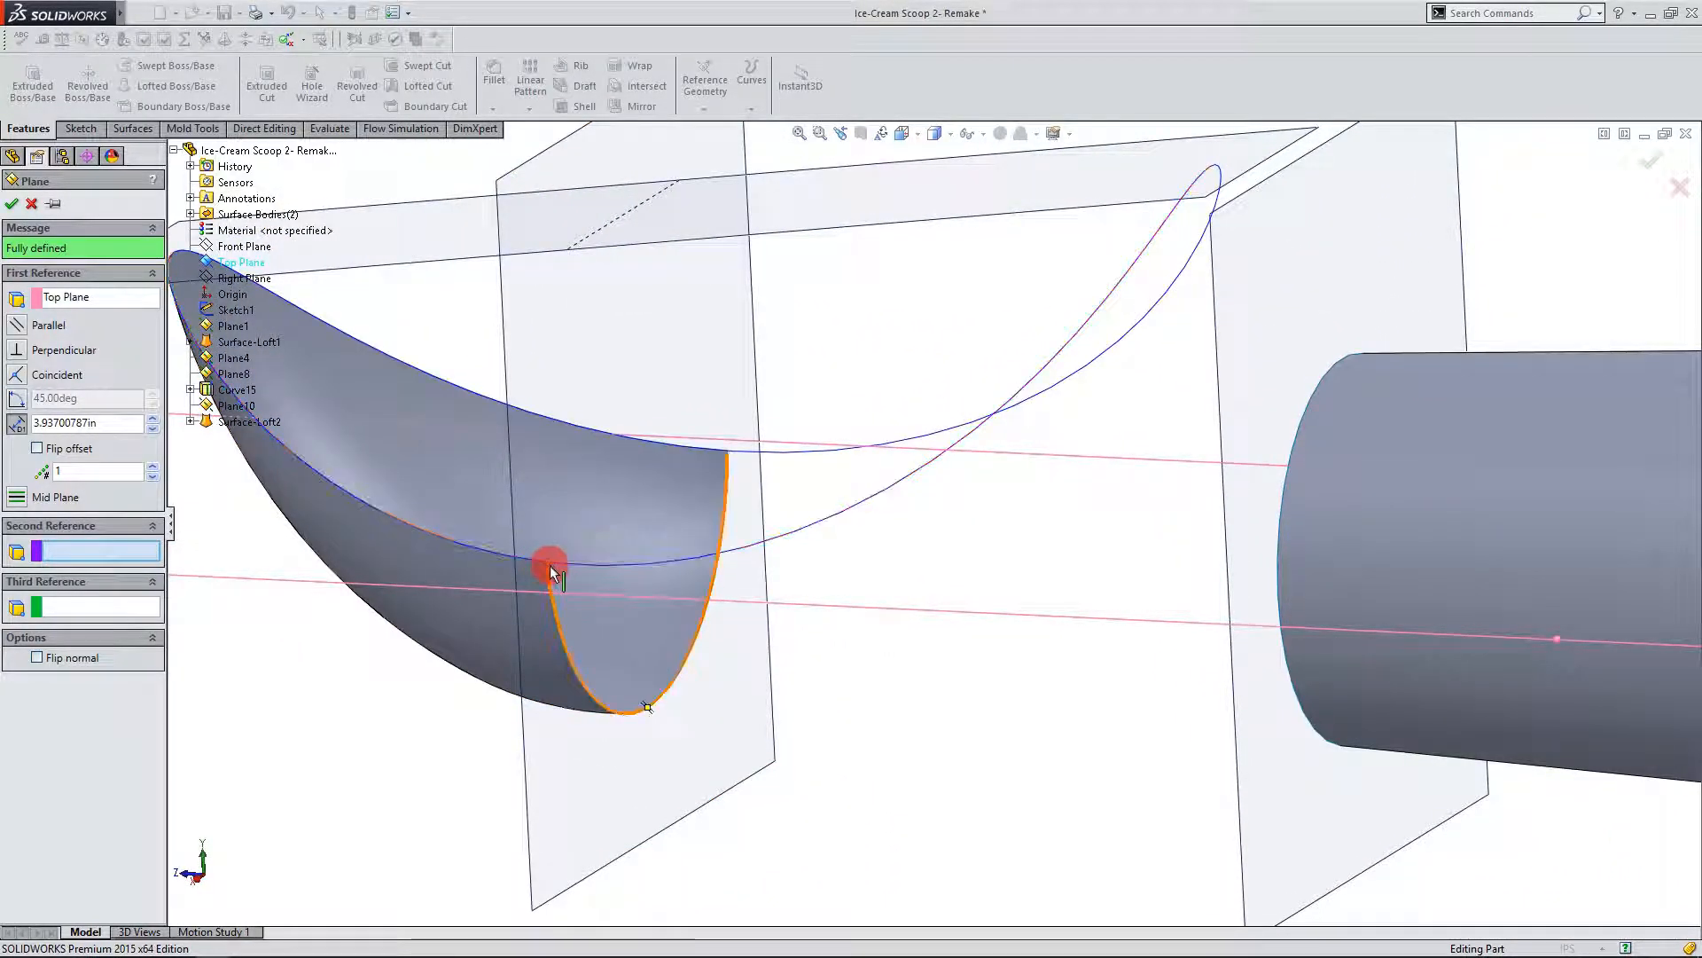
left_click(548, 561)
middle_click_drag(547, 563, 1083, 707)
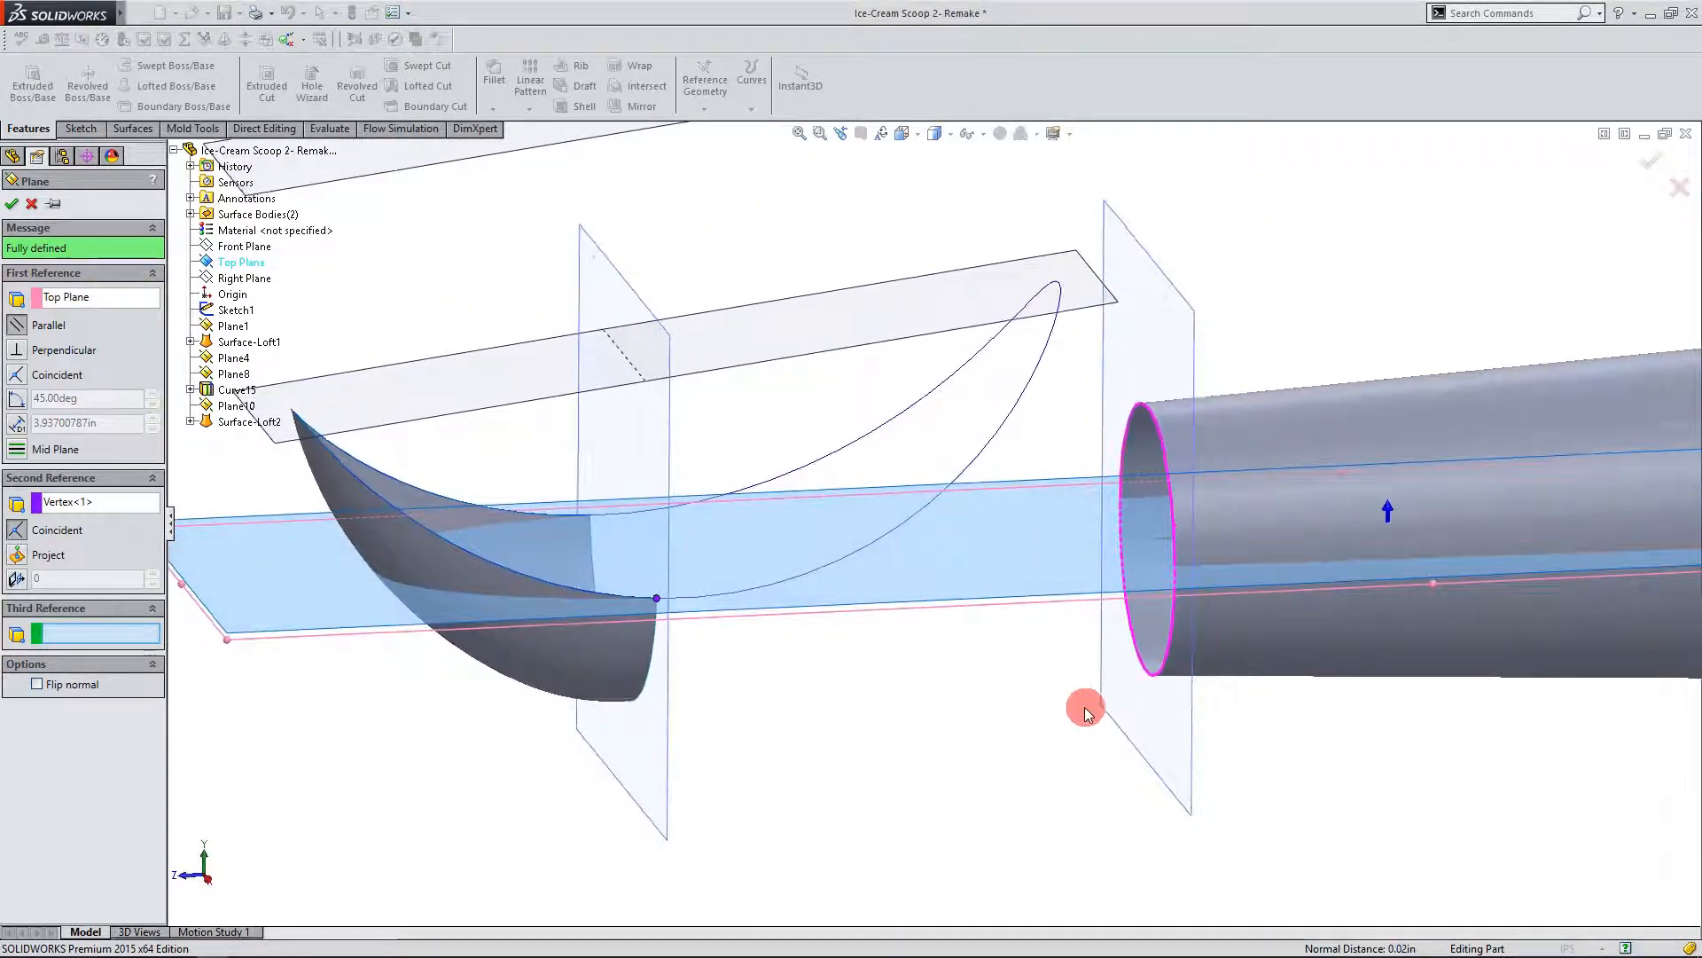
left_click(11, 207)
Step: Start a sketch on the new plane and draw a three-point arc, radius about 1.11 in, from the scoop rim vertex towards the handle
middle_click_drag(722, 741, 951, 764)
left_click(942, 752)
left_click(77, 129)
left_click(26, 78)
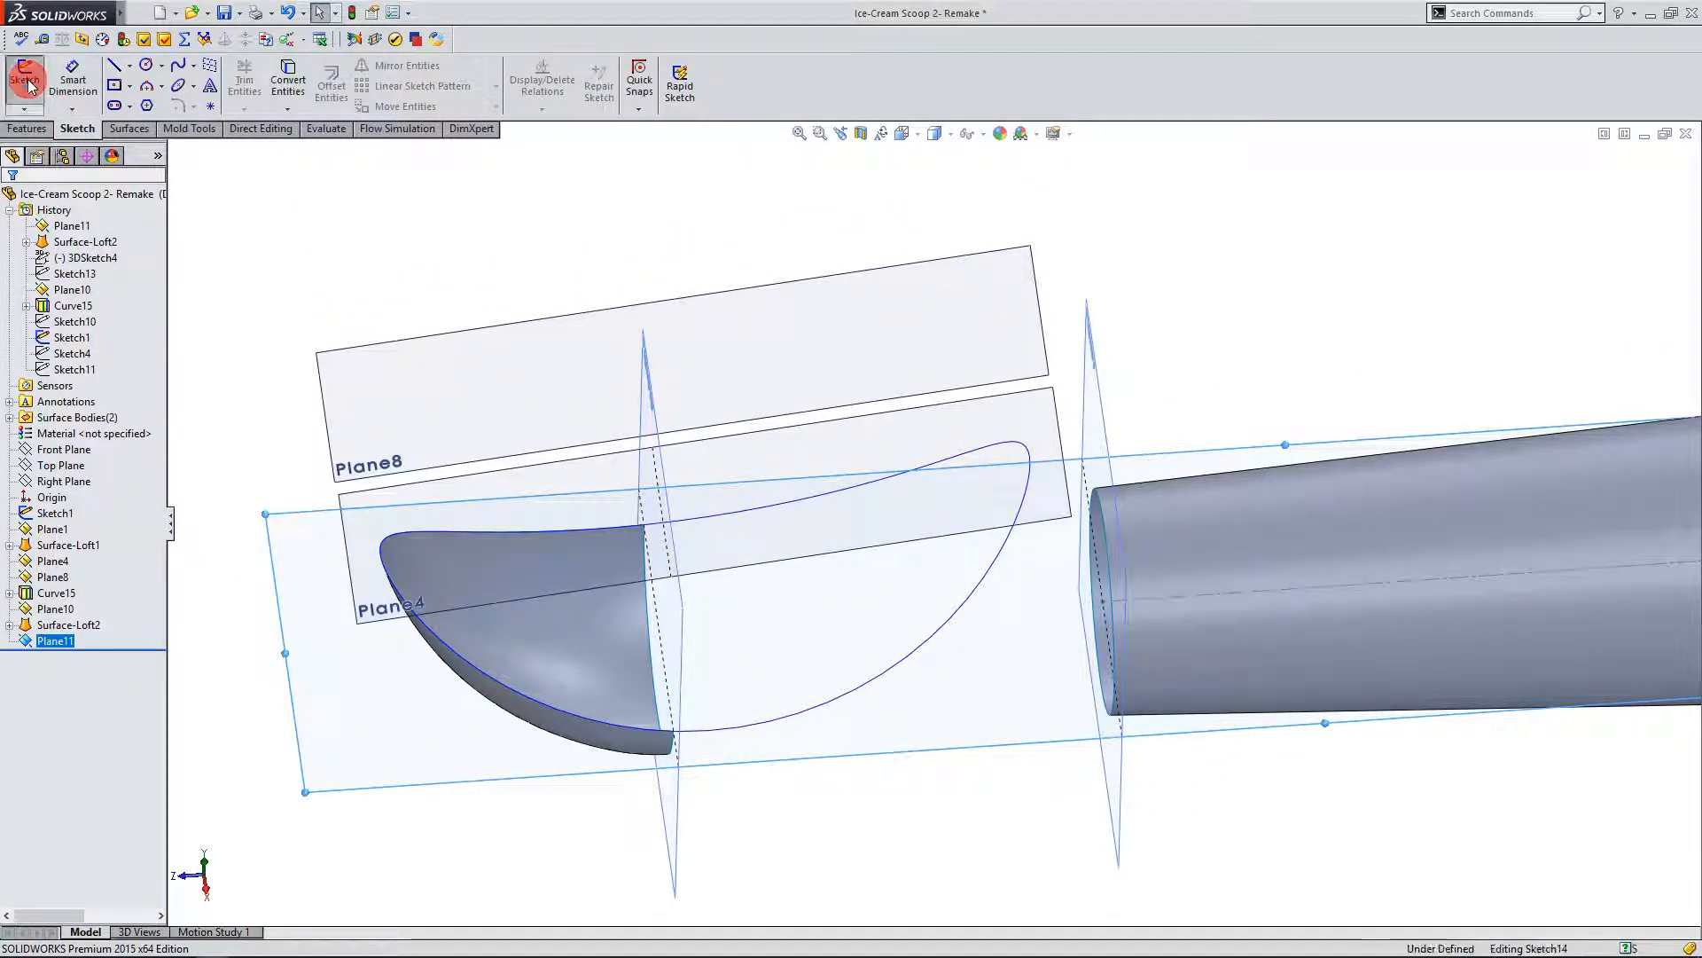
left_click(148, 88)
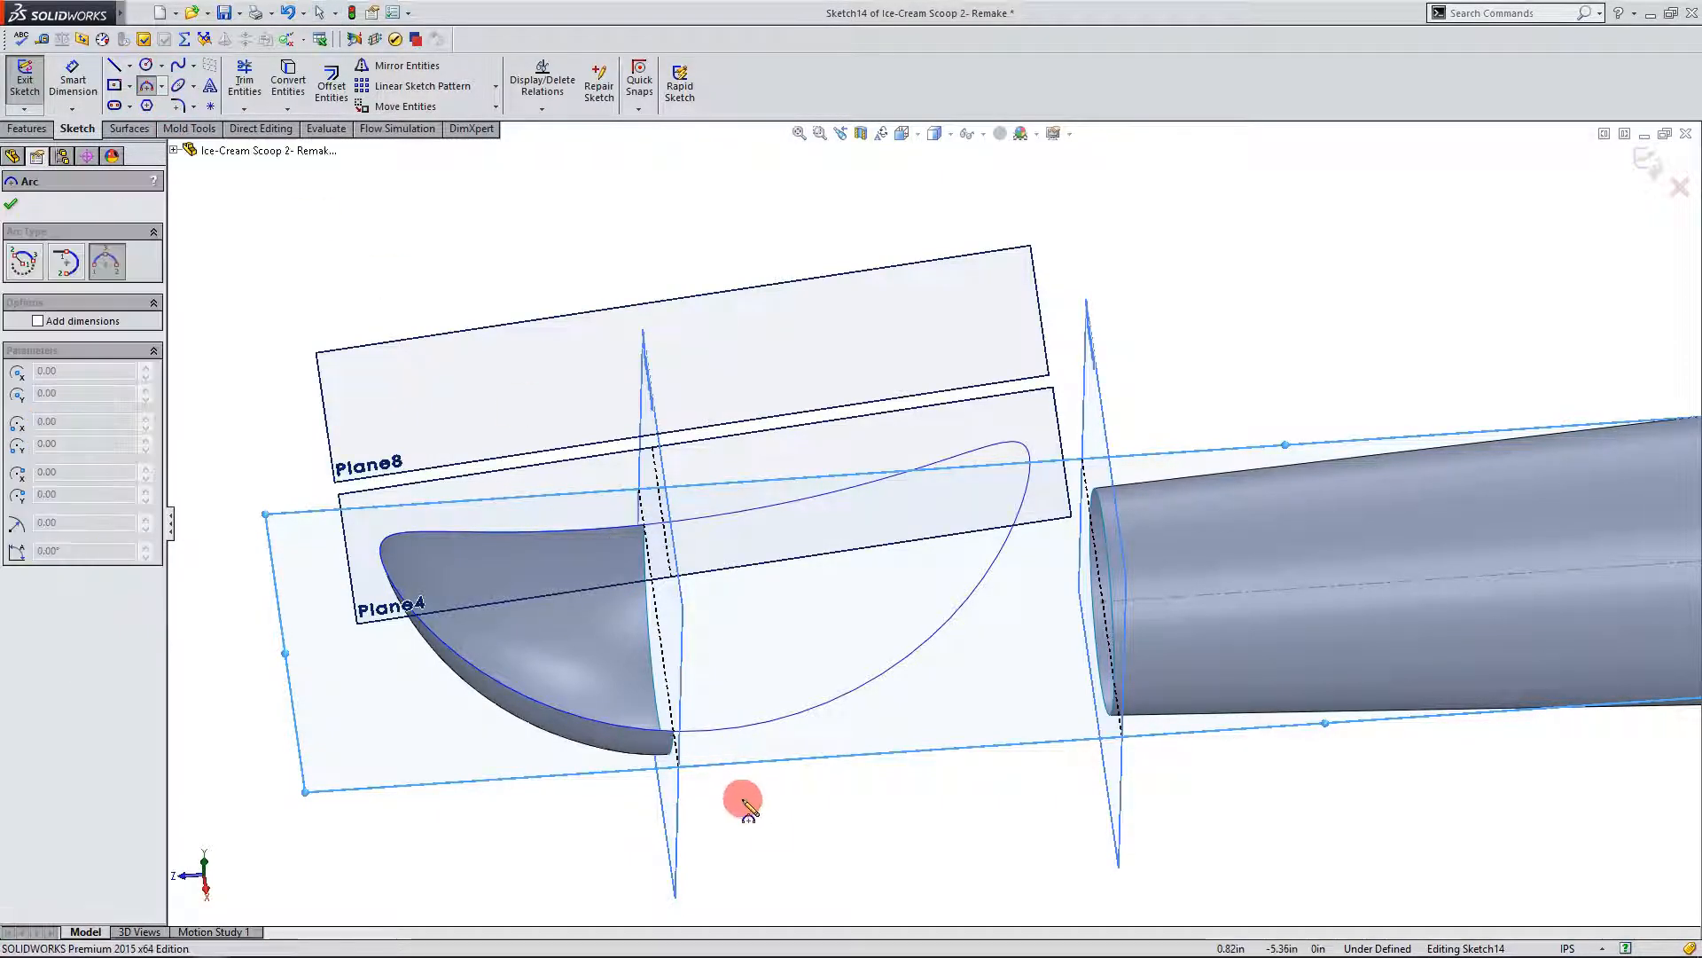
left_click(674, 734)
mouse_move(749, 715)
middle_mouse_down()
mouse_move(761, 661)
mouse_move(760, 706)
mouse_move(748, 698)
middle_mouse_up()
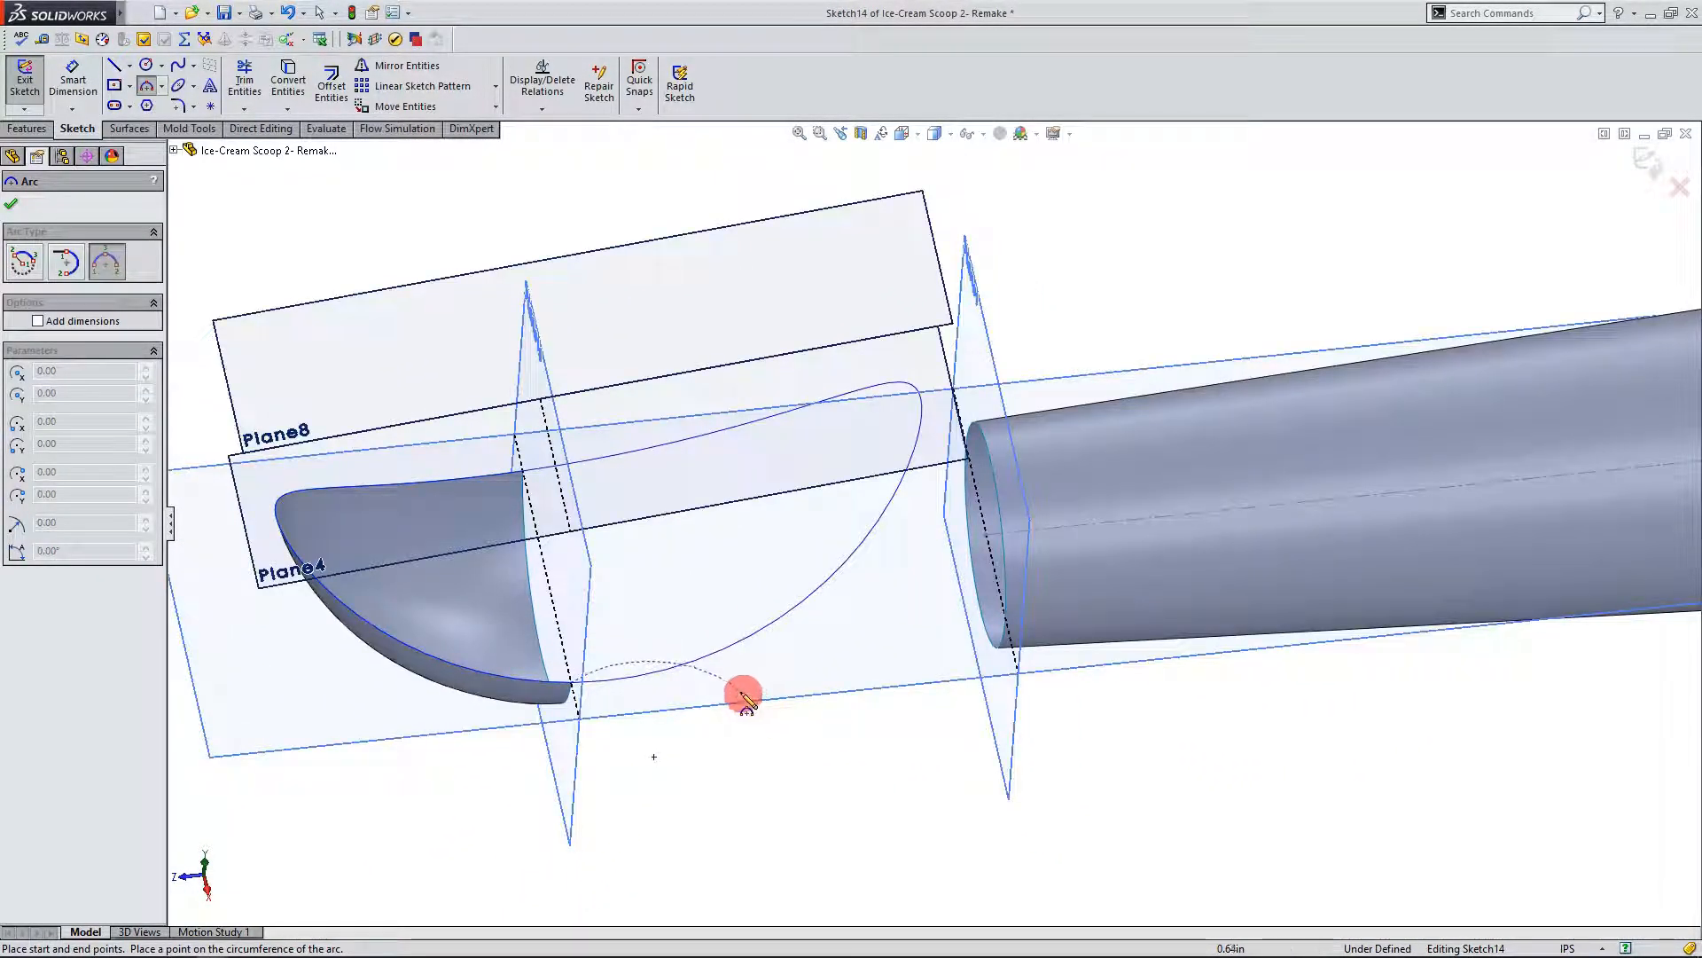
left_click(785, 641)
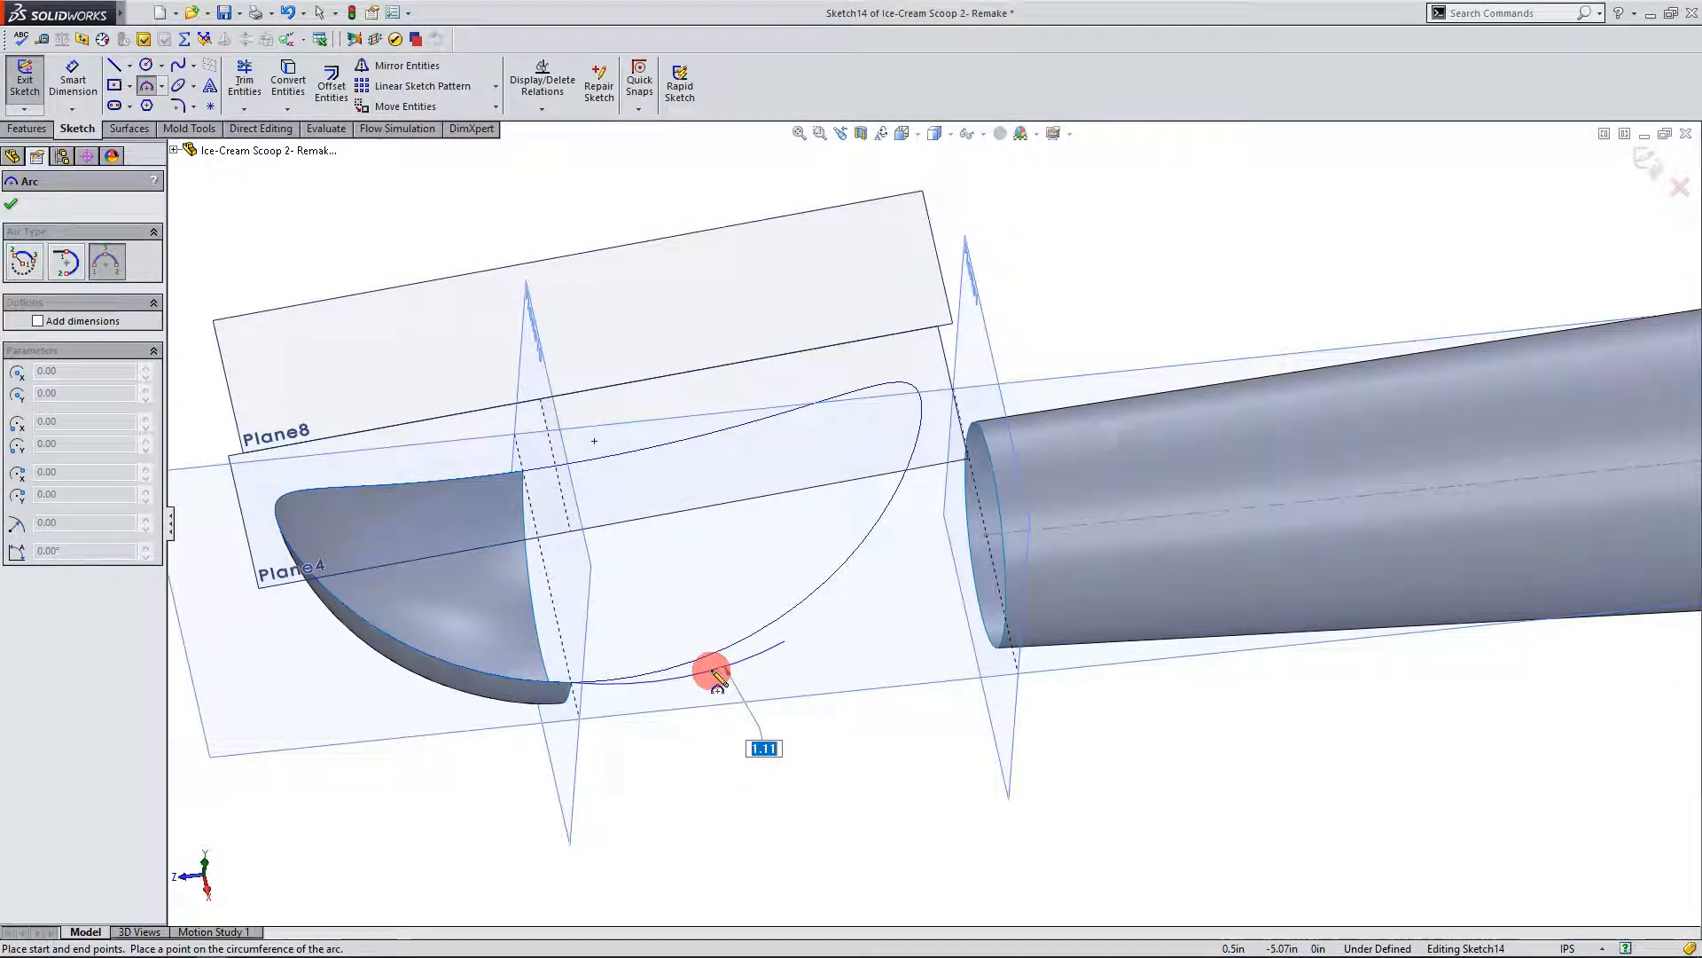
left_click(707, 672)
mouse_move(754, 765)
middle_mouse_down()
mouse_move(763, 654)
mouse_move(710, 558)
mouse_move(668, 635)
mouse_move(645, 621)
middle_mouse_up()
scroll(578, 445, "down", 5)
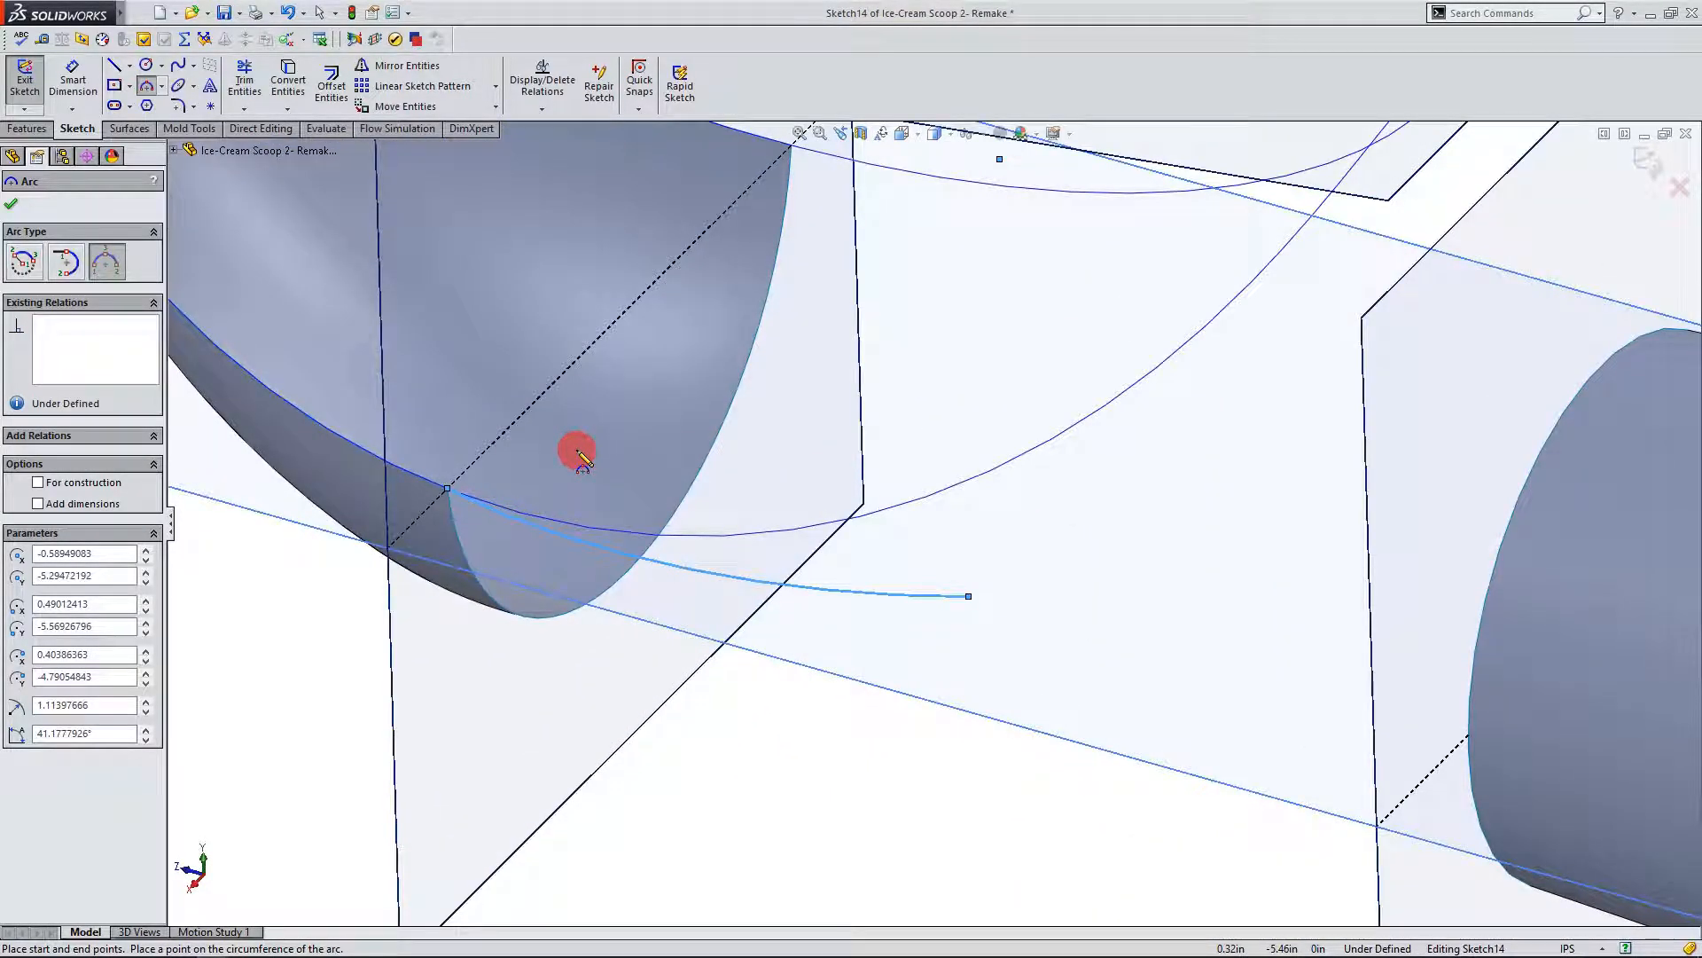
key("Escape")
Step: Draw a line from the arc's start at the scoop rim vertex, running away from the handle
scroll(704, 654, "up", 1)
scroll(552, 430, "down", 3)
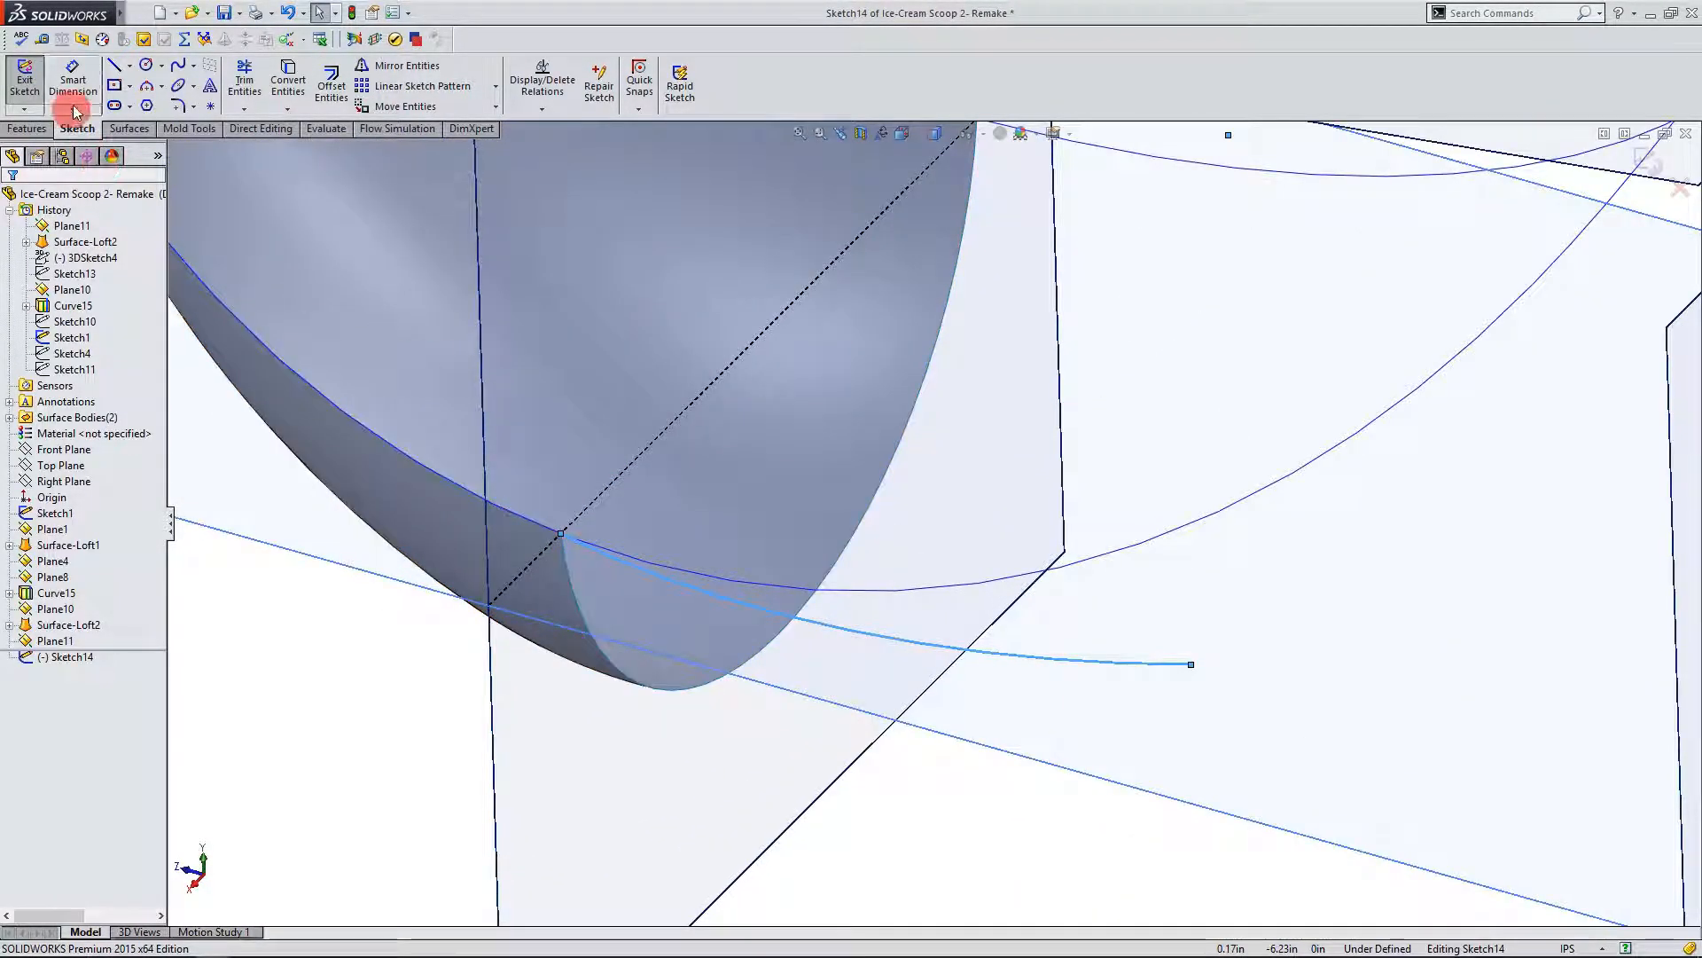
left_click(113, 65)
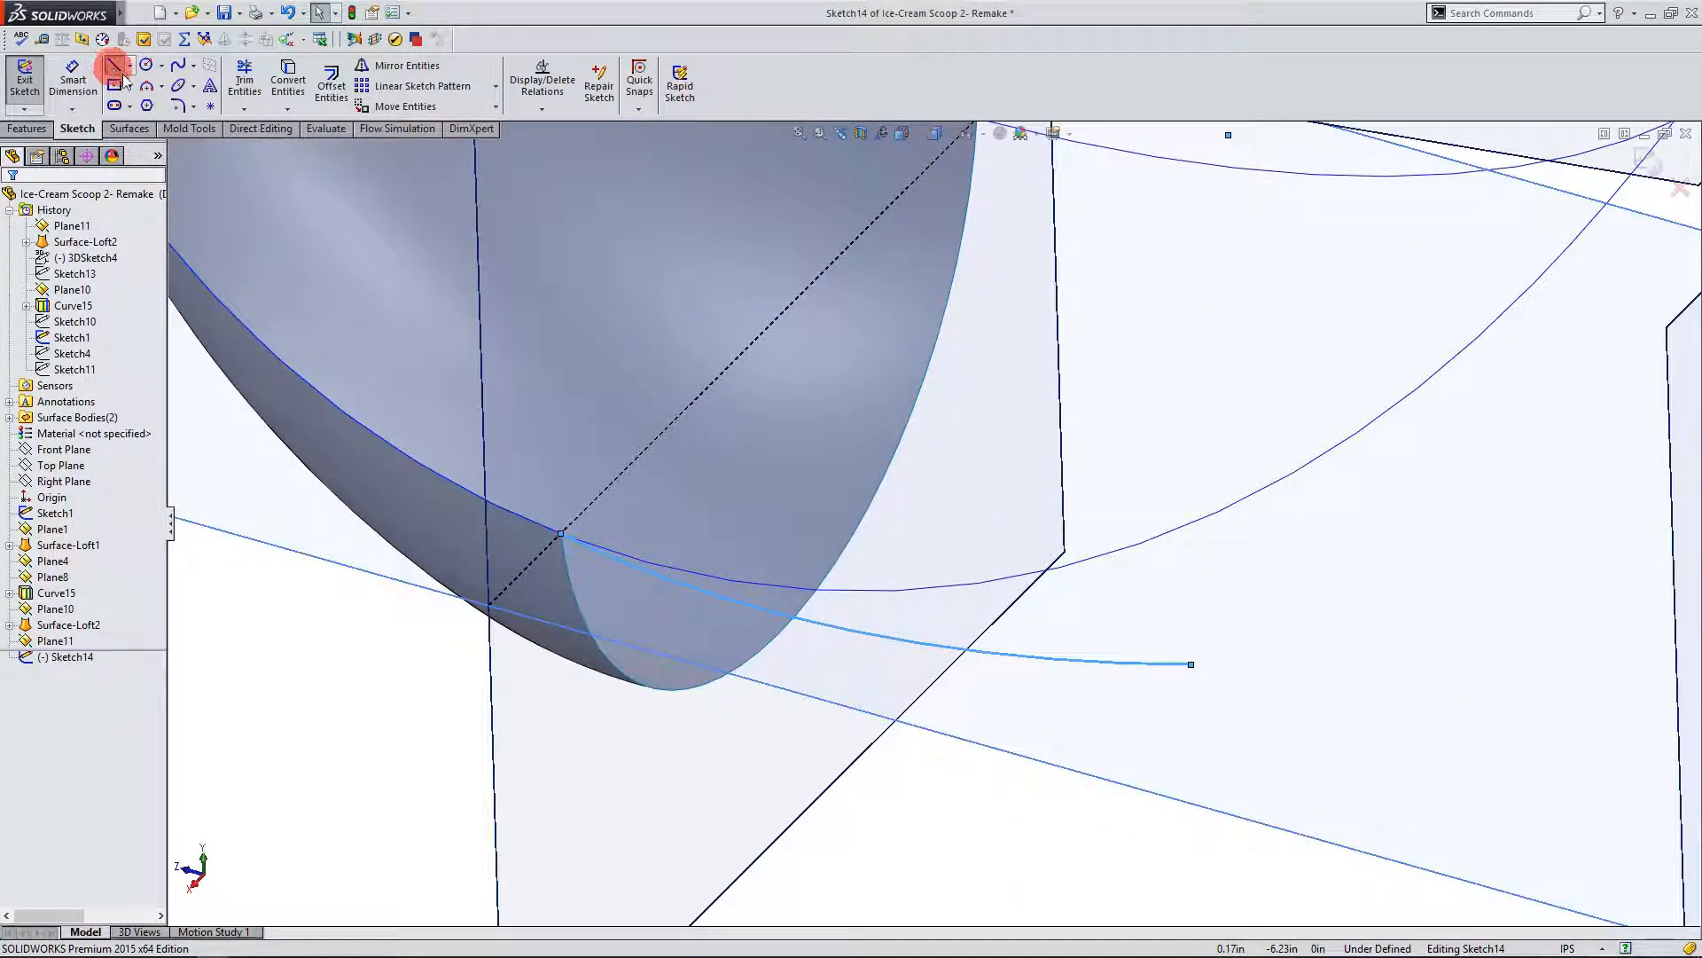
left_click(561, 533)
middle_click_drag(561, 532, 528, 460)
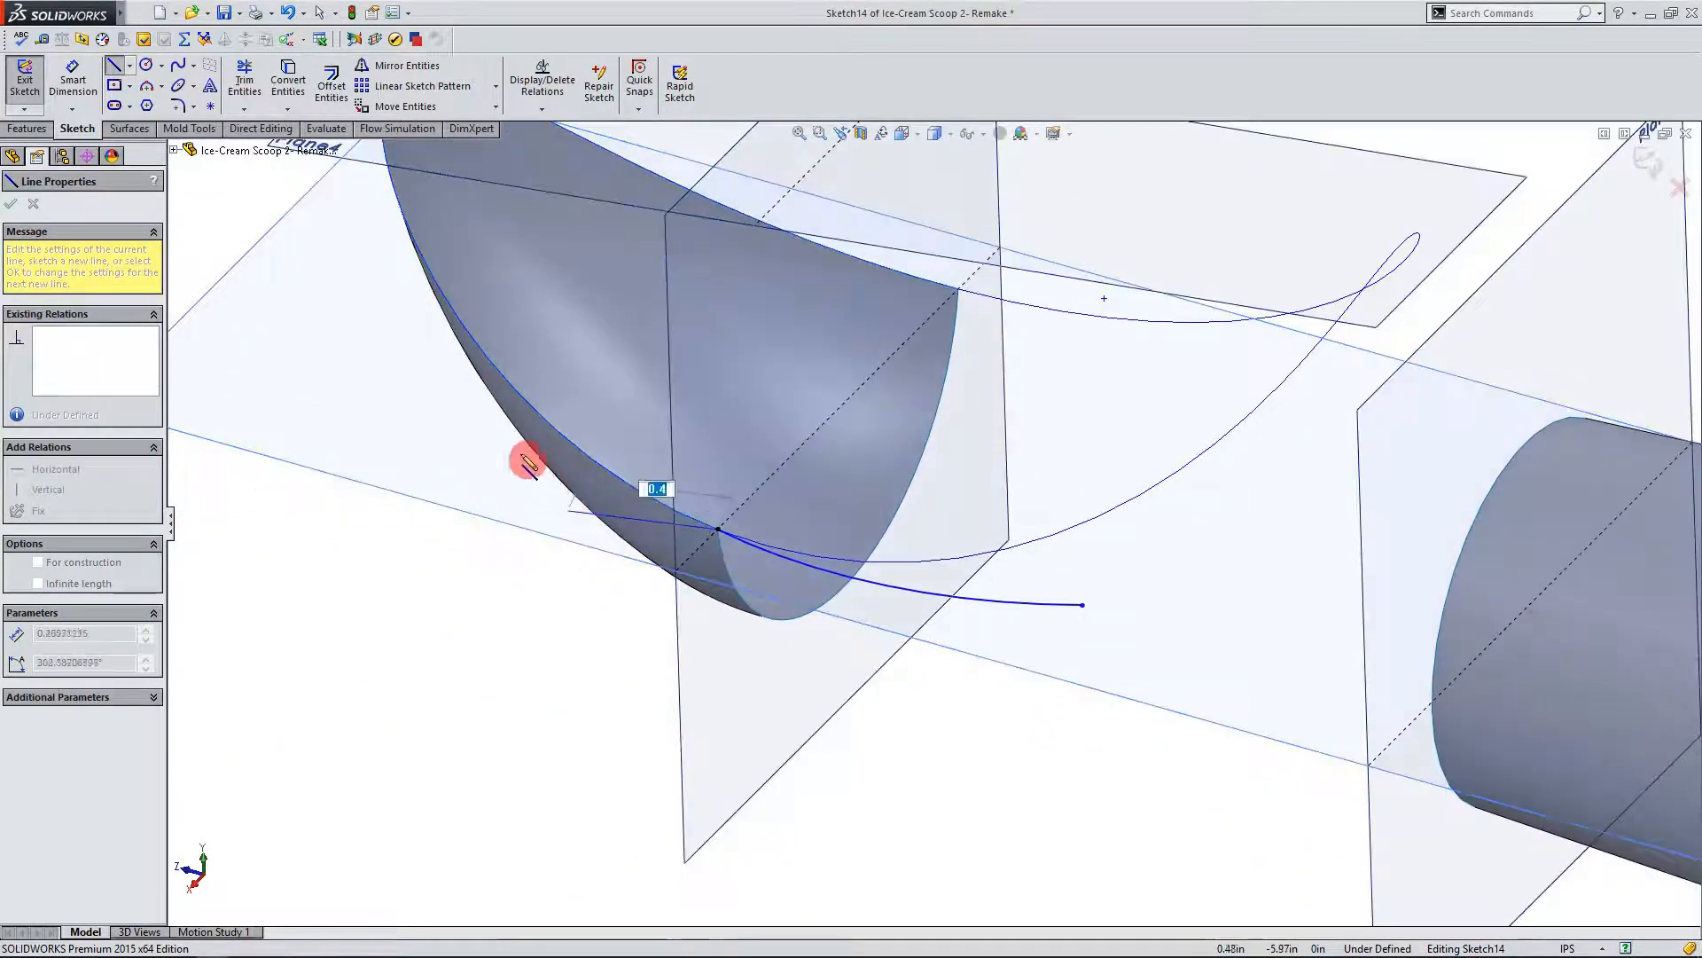
left_click(425, 424)
key("Escape")
Step: In the top view, swing the line's free end outward and make the line, about 0.77 in long, vertical
mouse_move(616, 707)
middle_mouse_down()
mouse_move(609, 627)
mouse_move(505, 689)
mouse_move(498, 836)
mouse_move(230, 870)
middle_mouse_up()
left_click(202, 862)
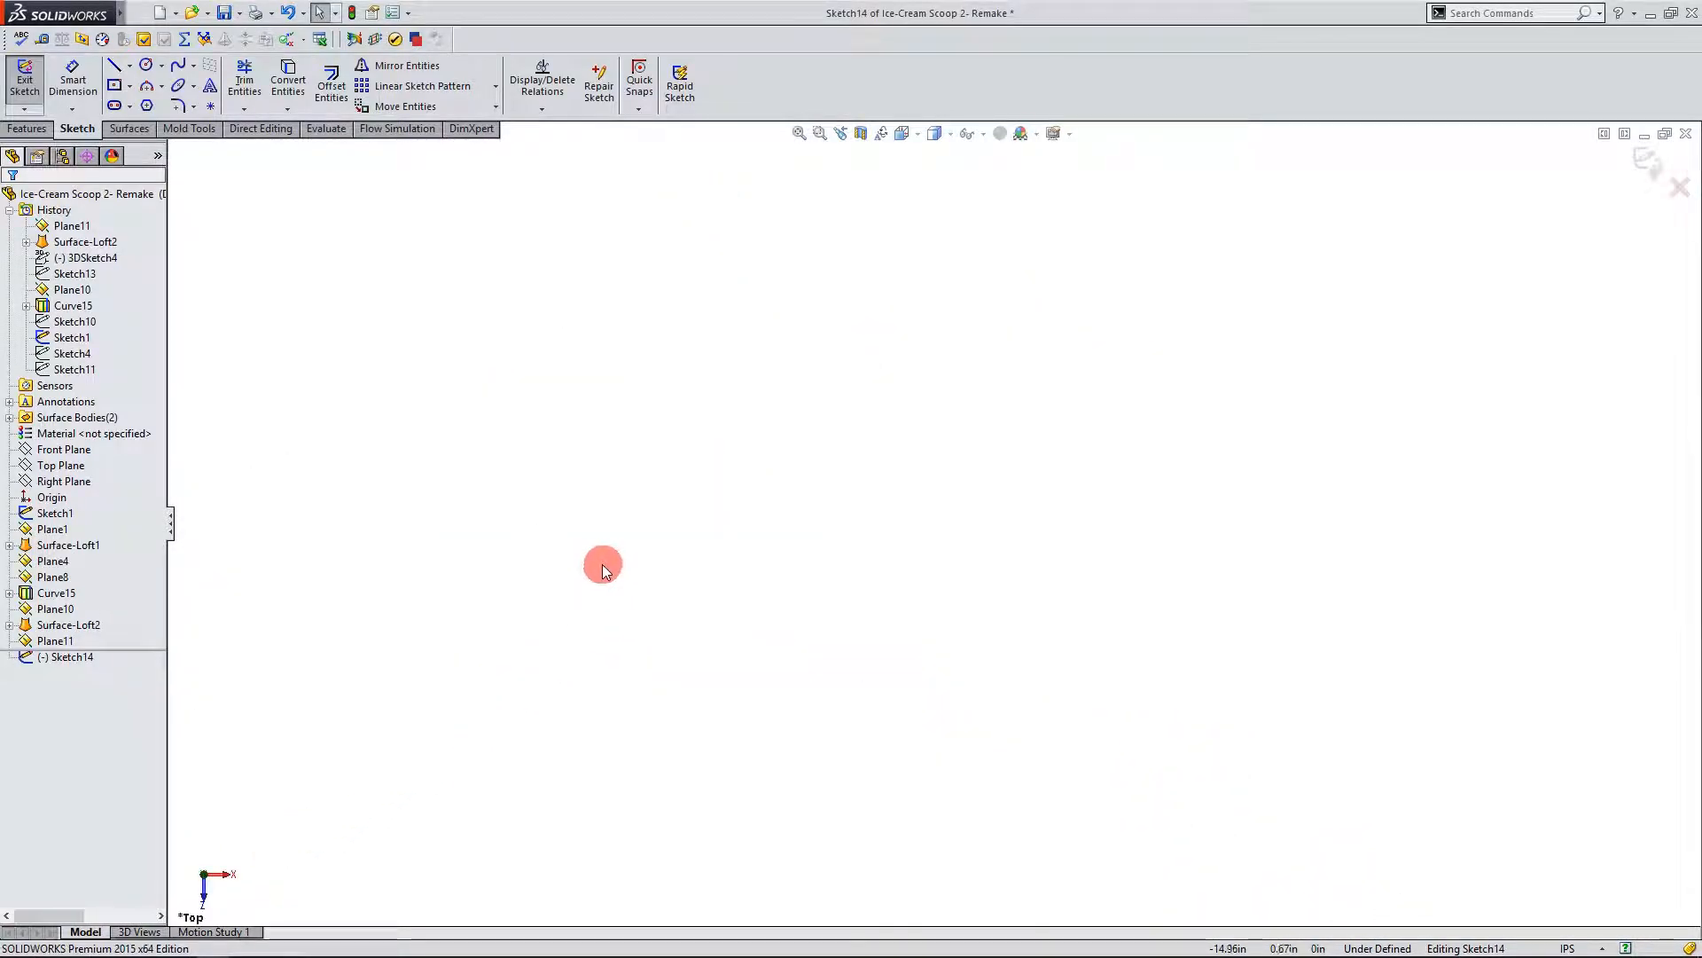
scroll(1481, 653, "up", 3)
scroll(1541, 803, "down", 3)
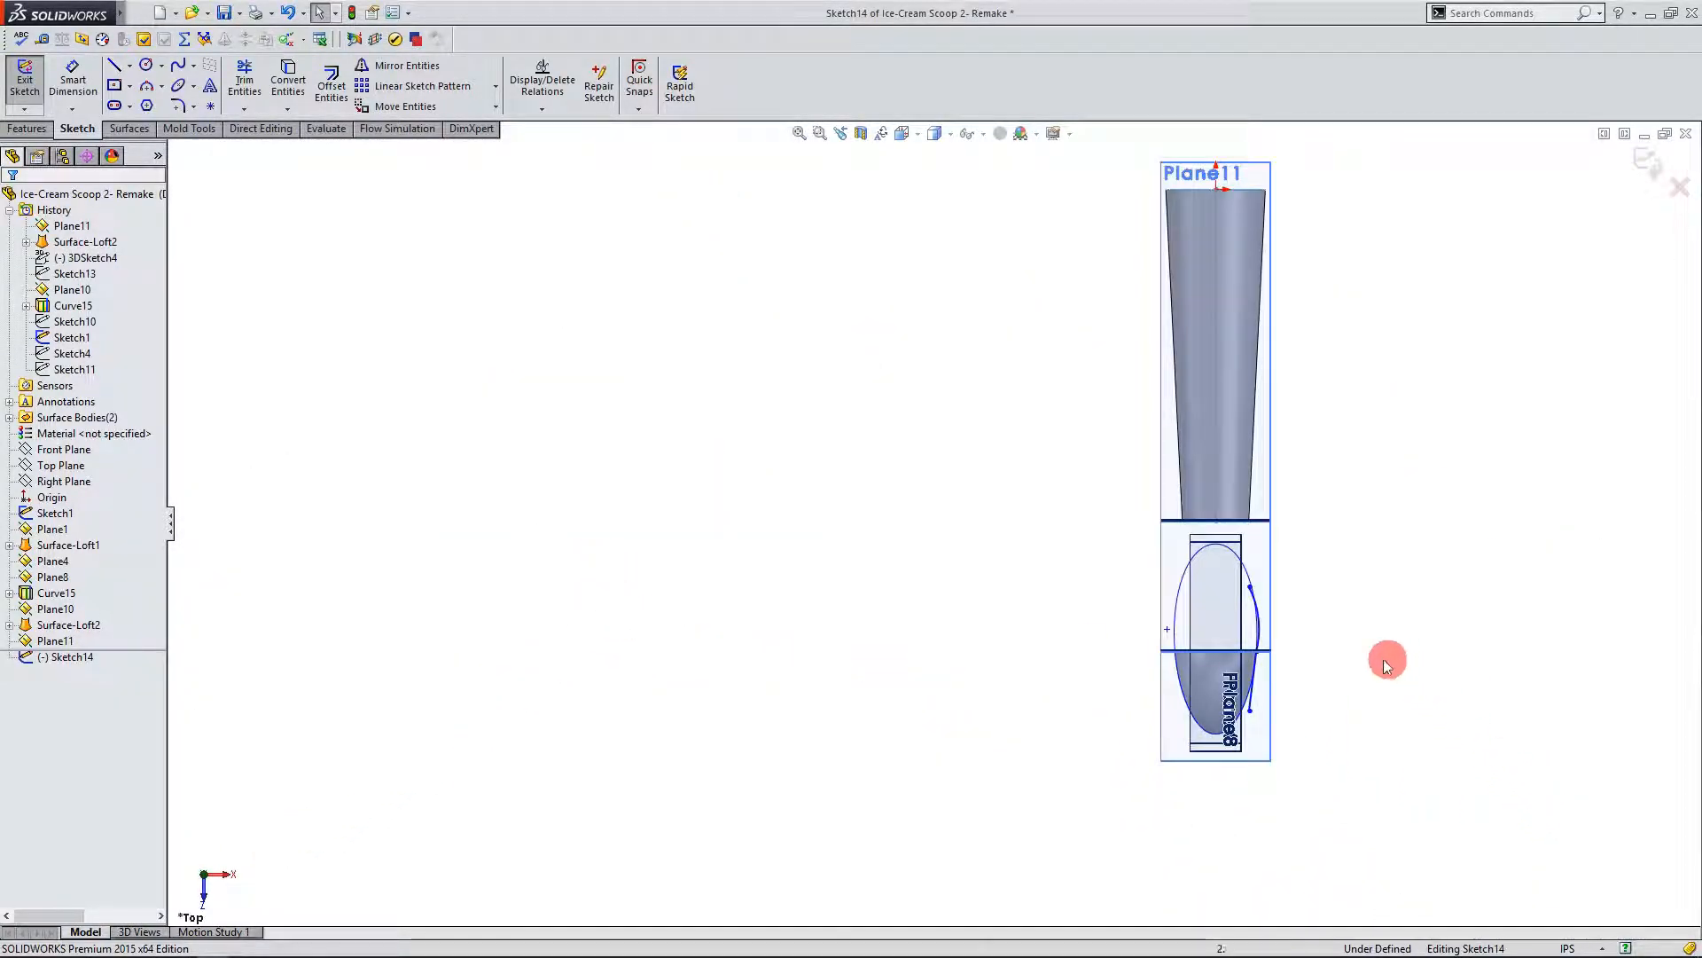
scroll(1389, 663, "down", 3)
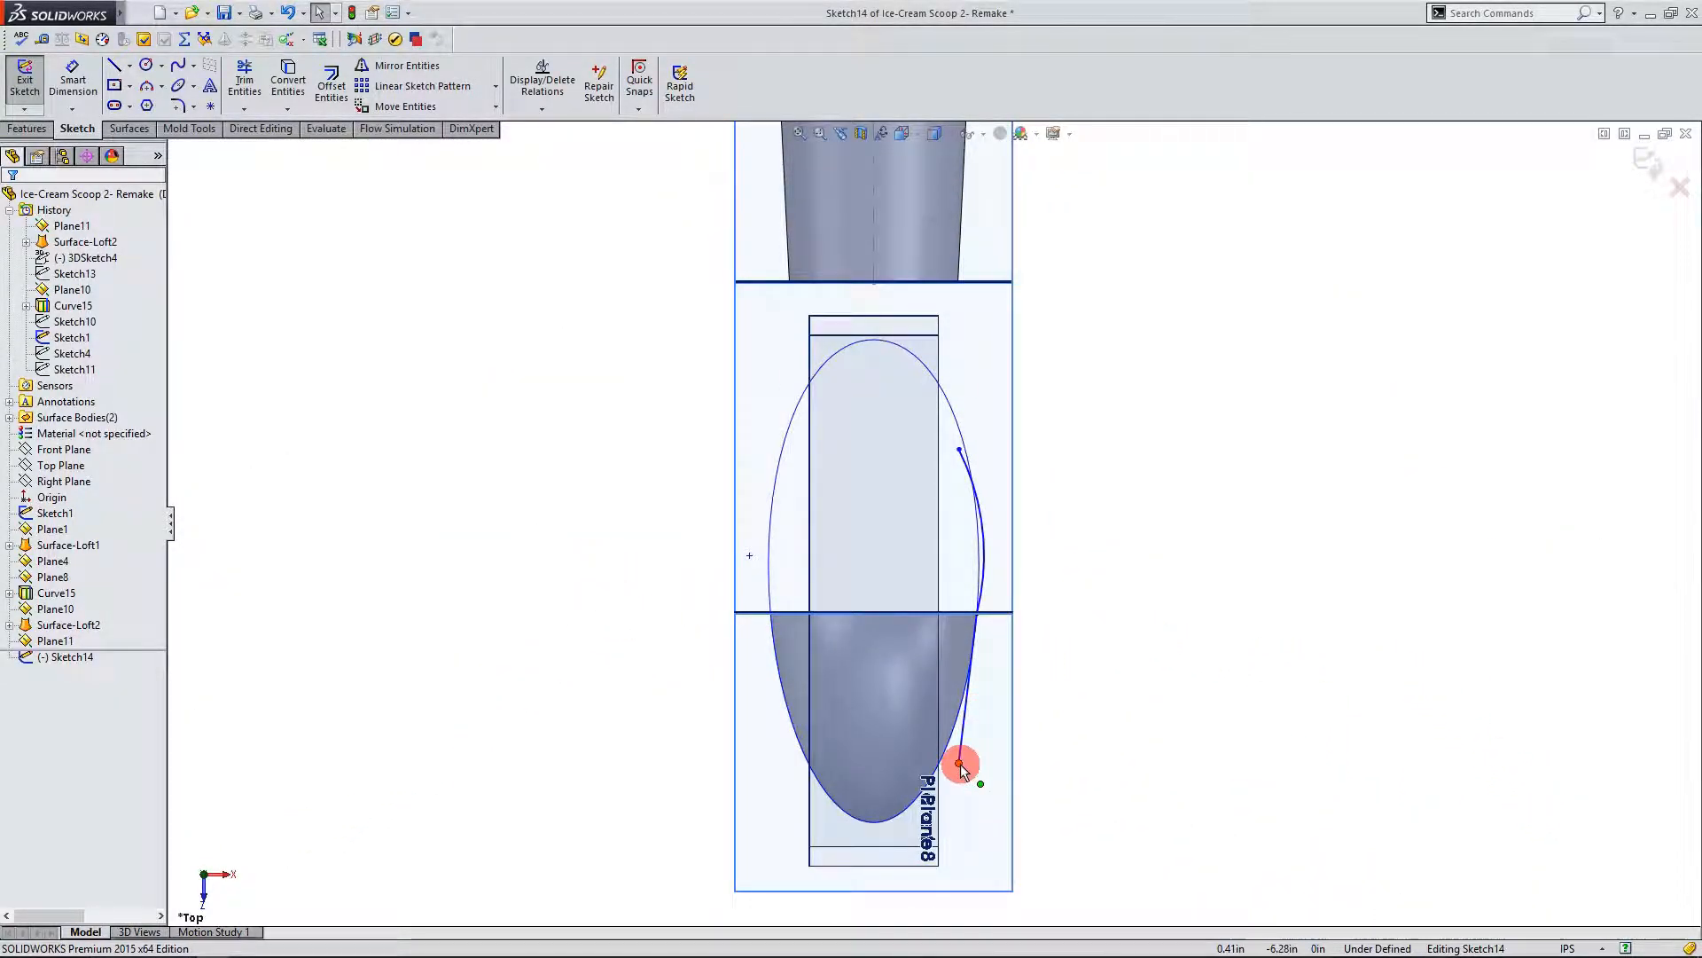
left_click_drag(960, 764, 1008, 768)
left_click(981, 736)
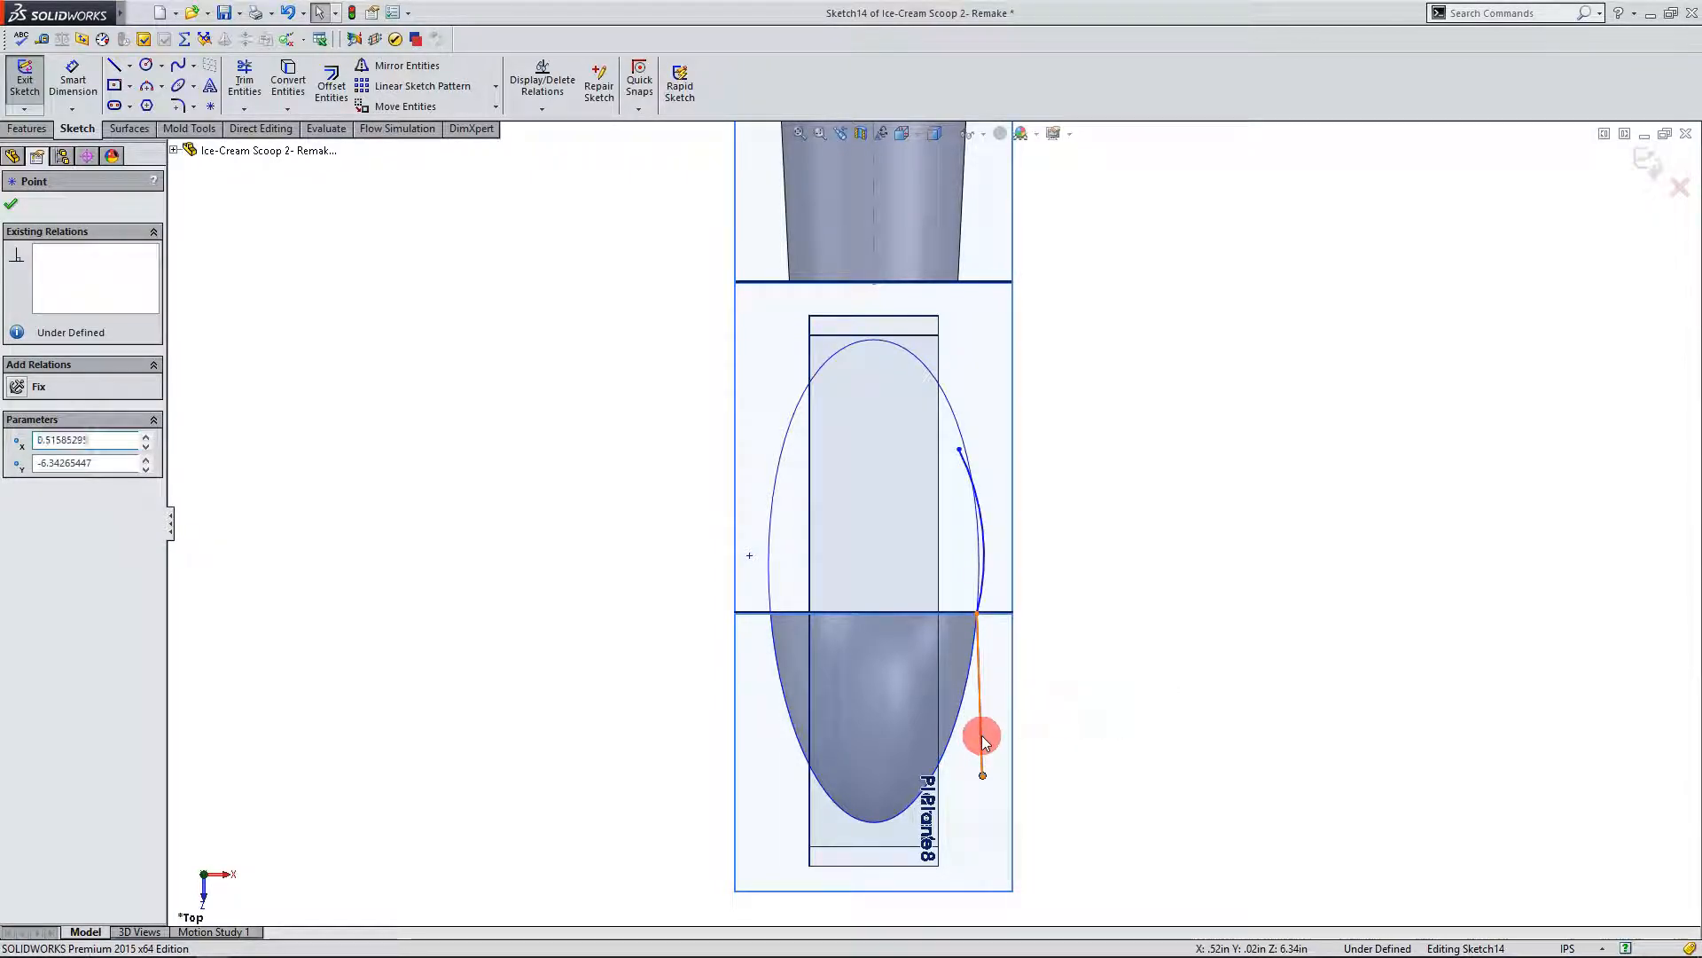
left_click(21, 410)
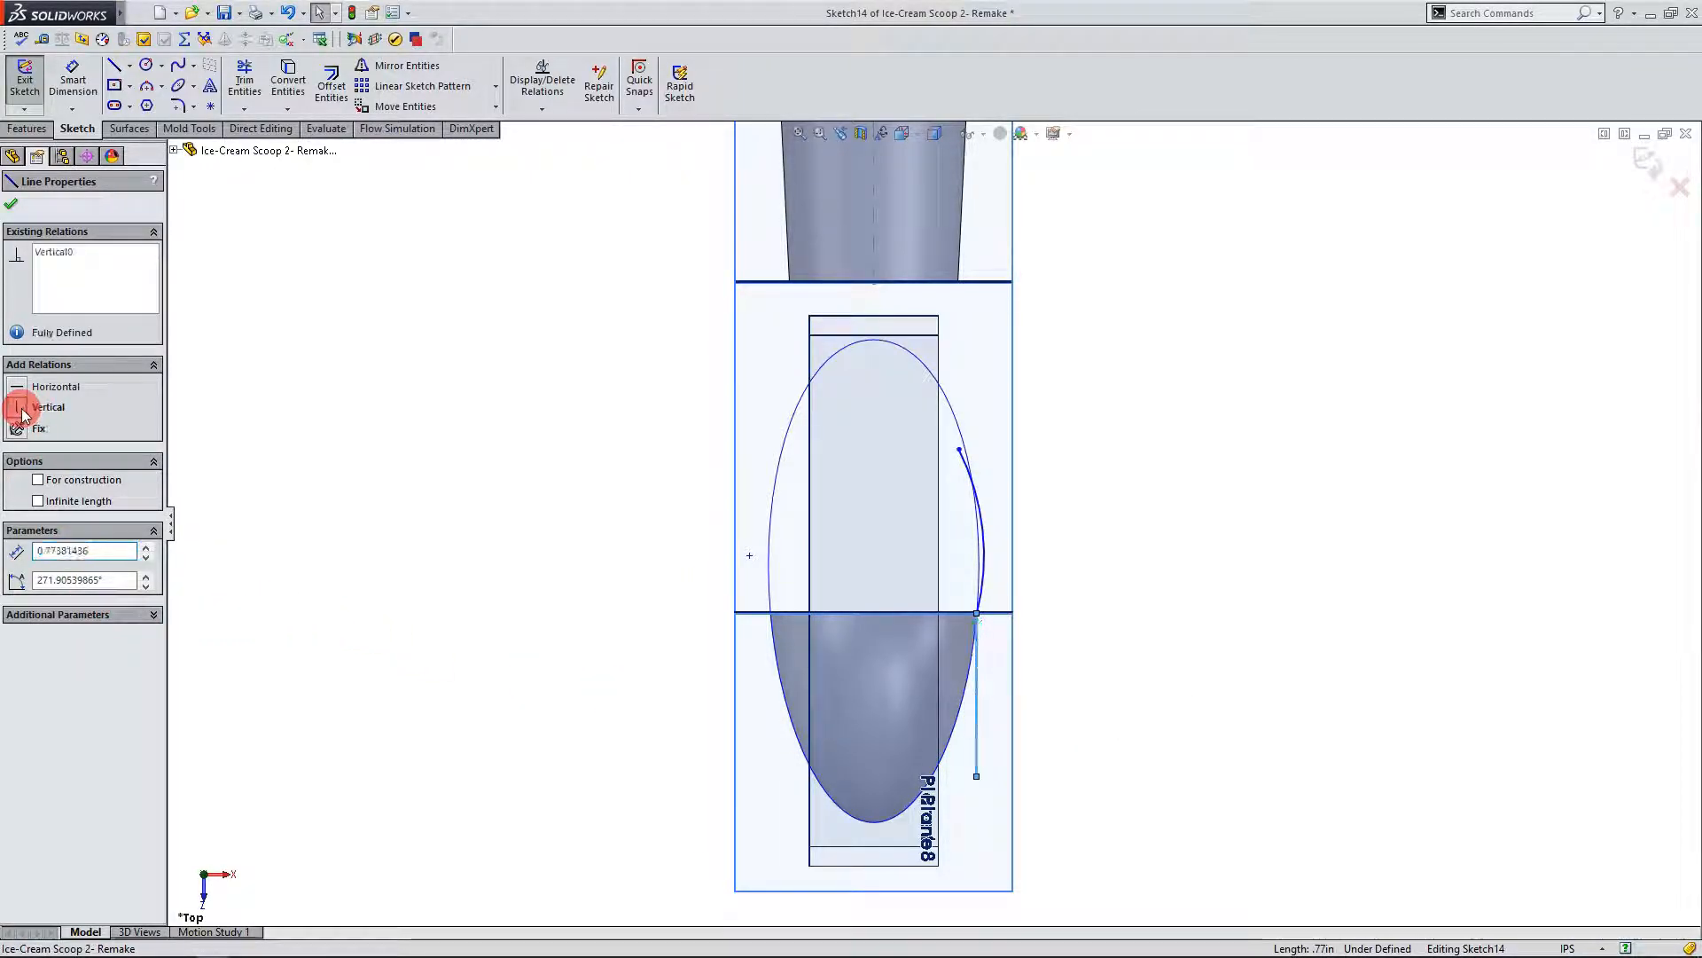
left_click(1098, 620)
Step: Make the arc tangent to the vertical line and pull its free end towards the handle, to about X 0.37, Y -4.40 in
scroll(996, 514, "down", 1)
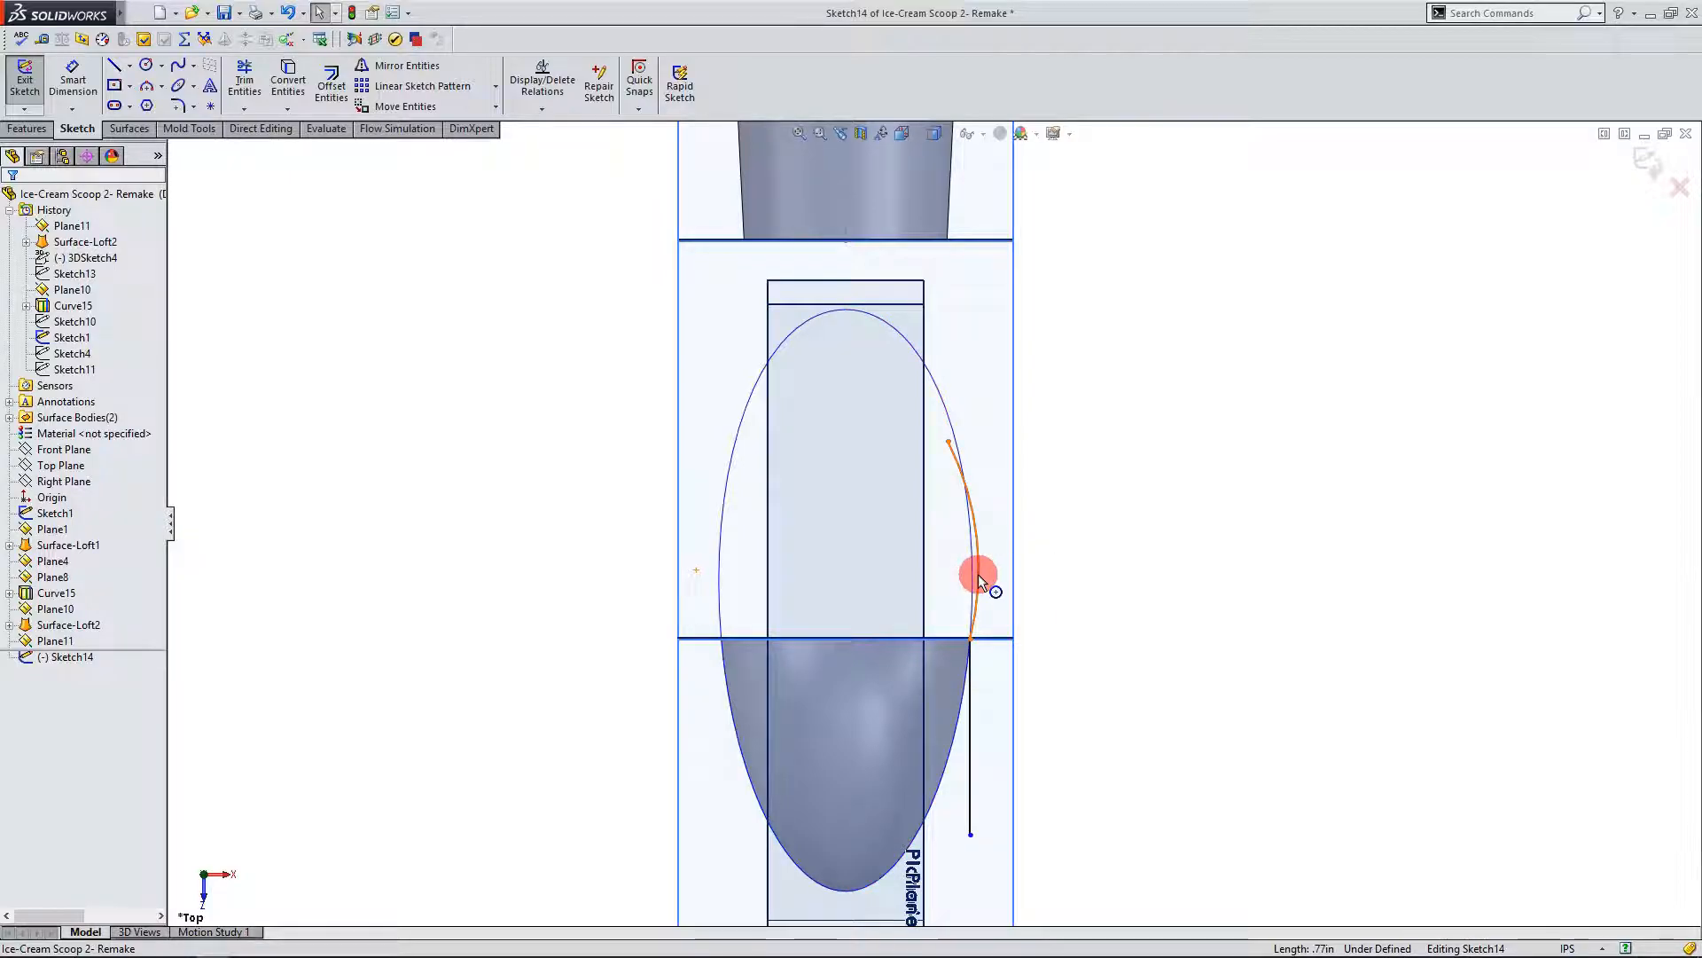
left_click(979, 576)
left_click(971, 696, "ctrl")
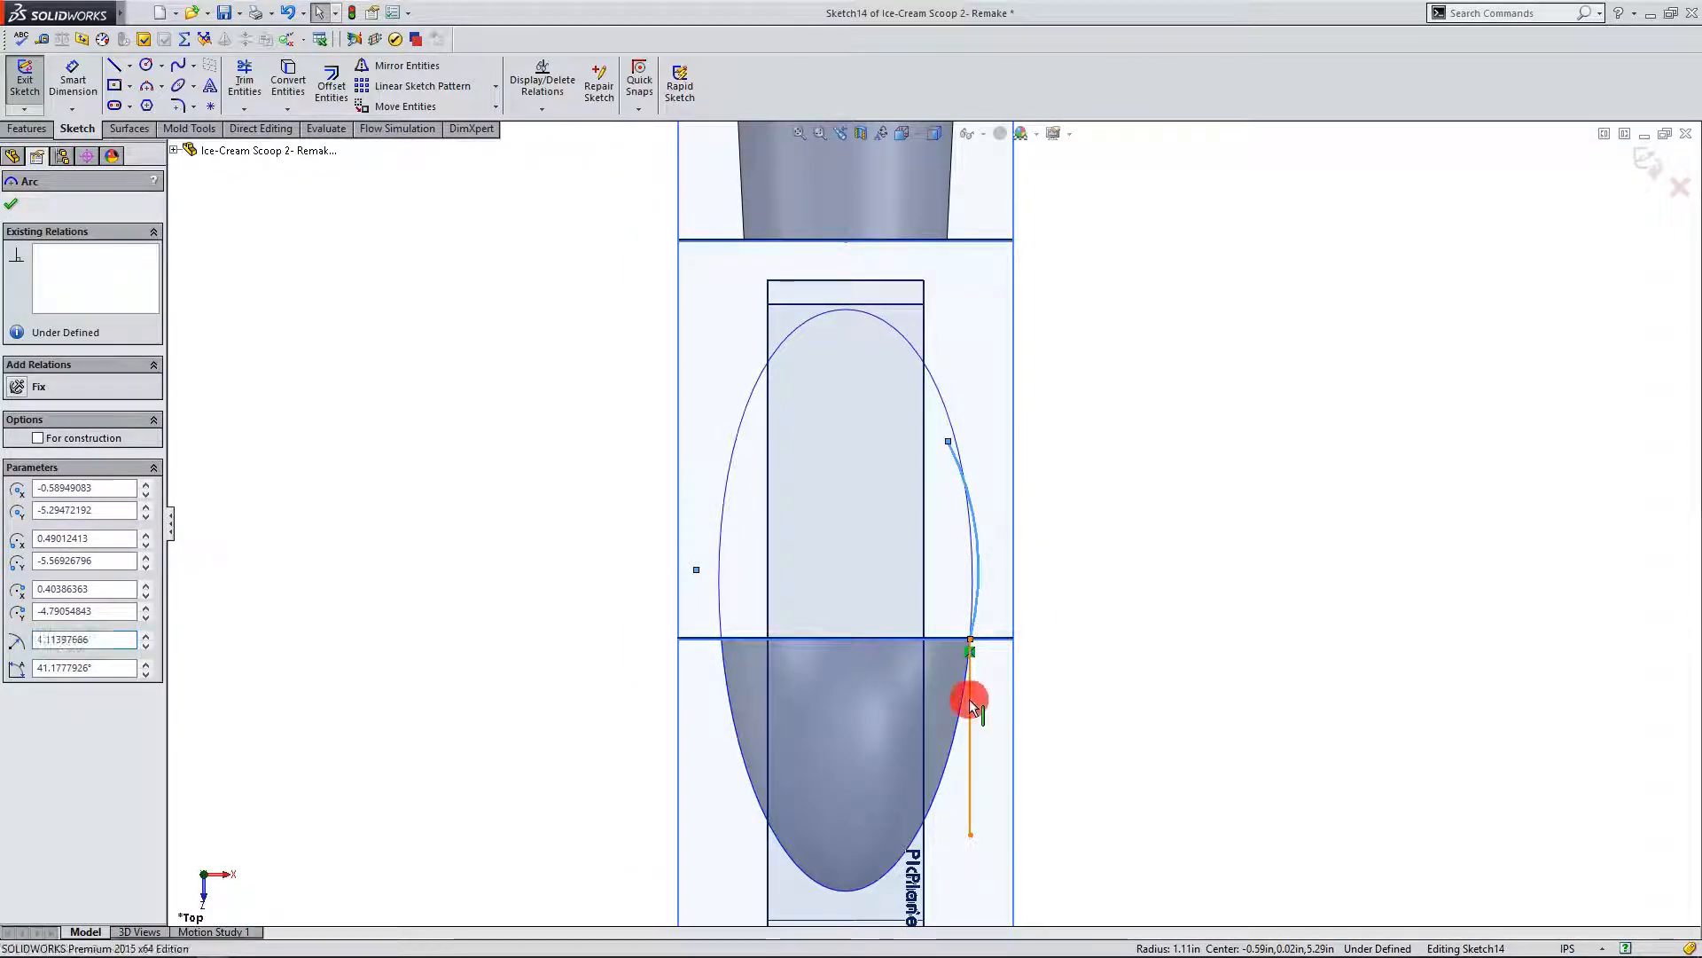
left_click(18, 492)
left_click(969, 539)
left_click_drag(942, 511, 940, 343)
scroll(1026, 133, "down", 4)
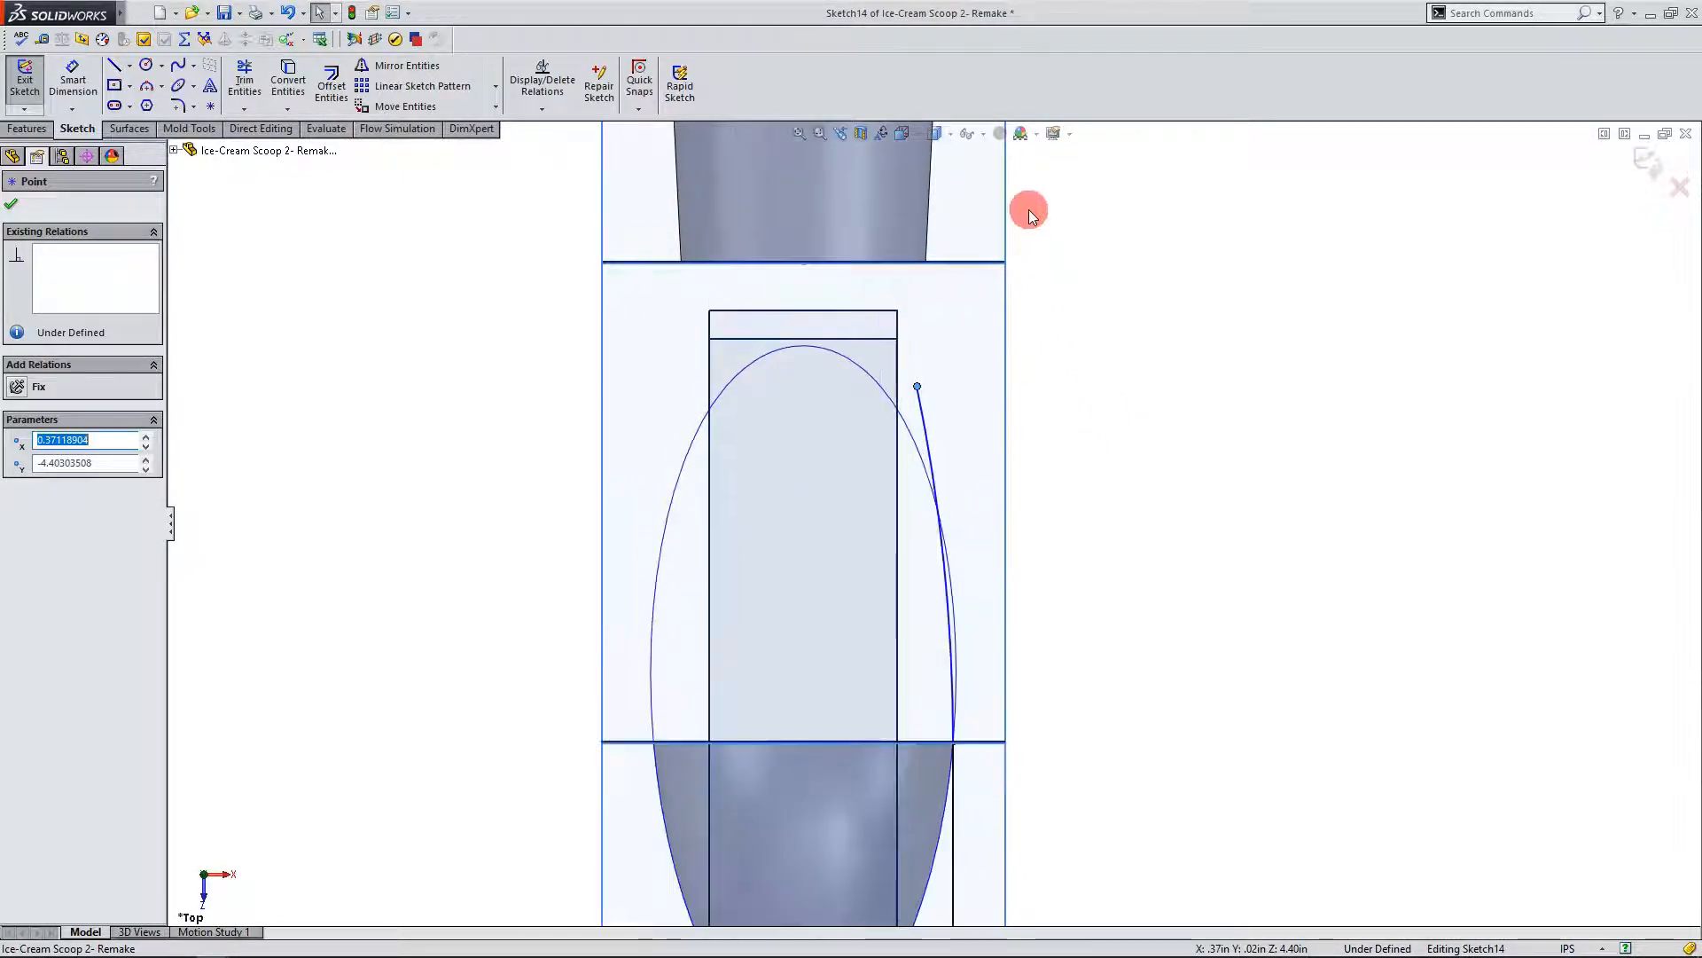
Step: Draw a second, oppositely curved three-point arc from the first arc's free end to just short of the handle opening
left_click(148, 89)
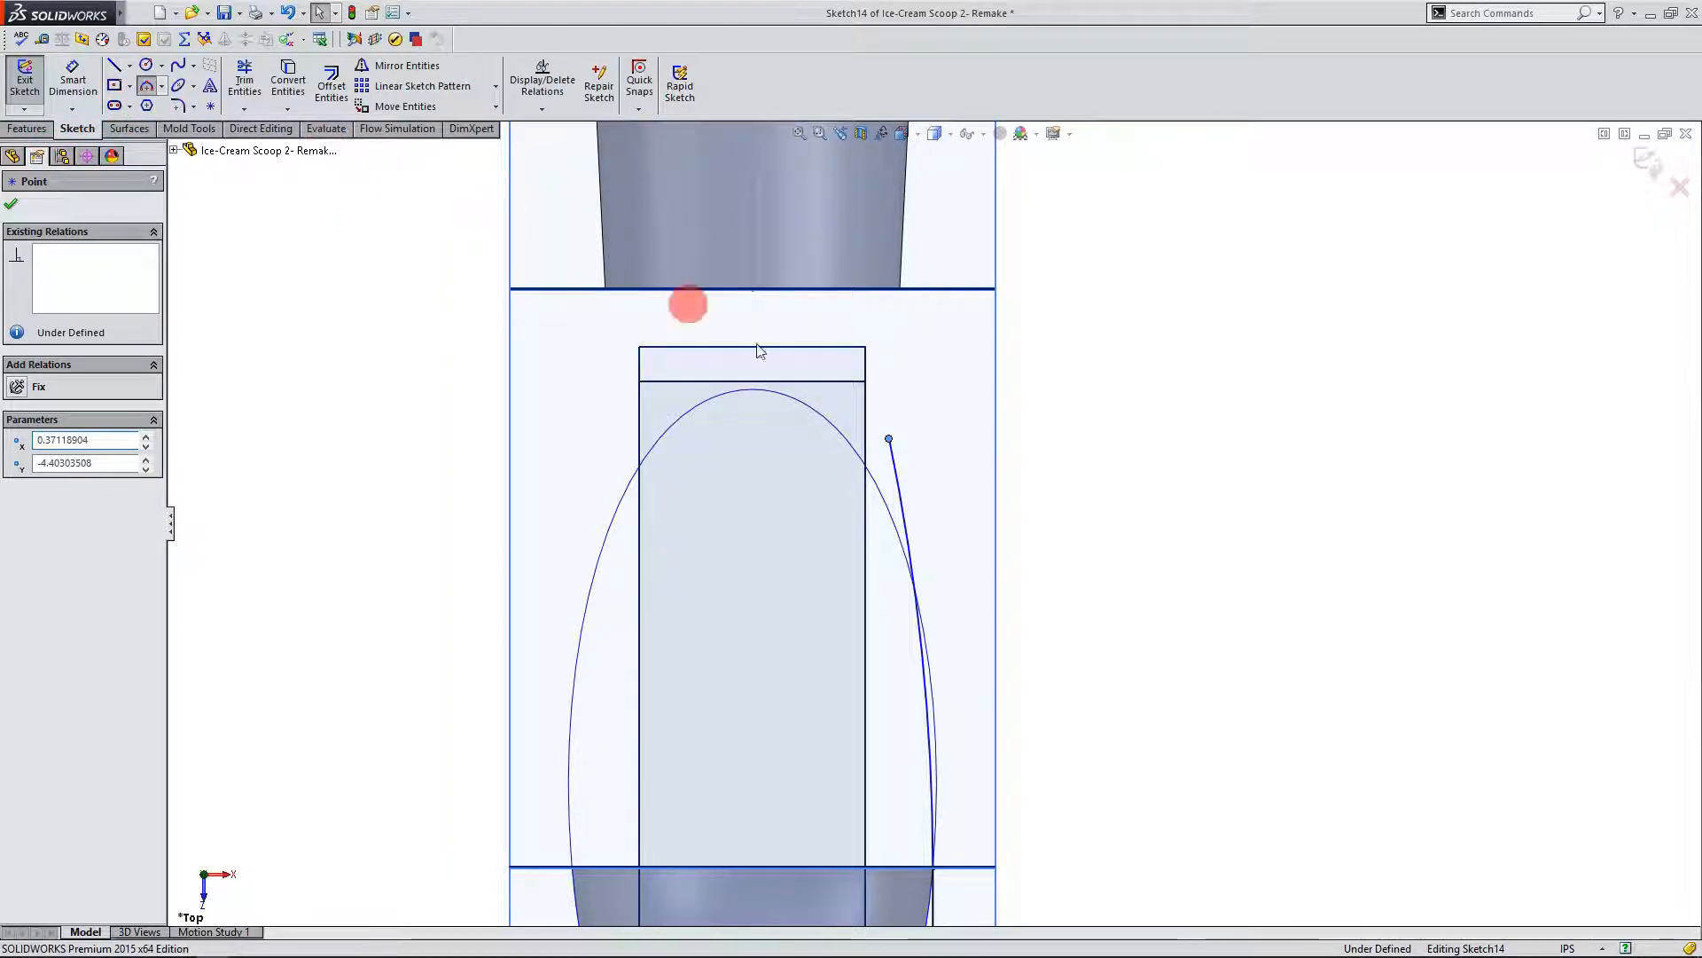
left_click_drag(889, 440, 871, 342)
scroll(940, 304, "down", 3)
mouse_move(866, 403)
middle_mouse_down()
mouse_move(850, 318)
mouse_move(890, 396)
middle_mouse_up()
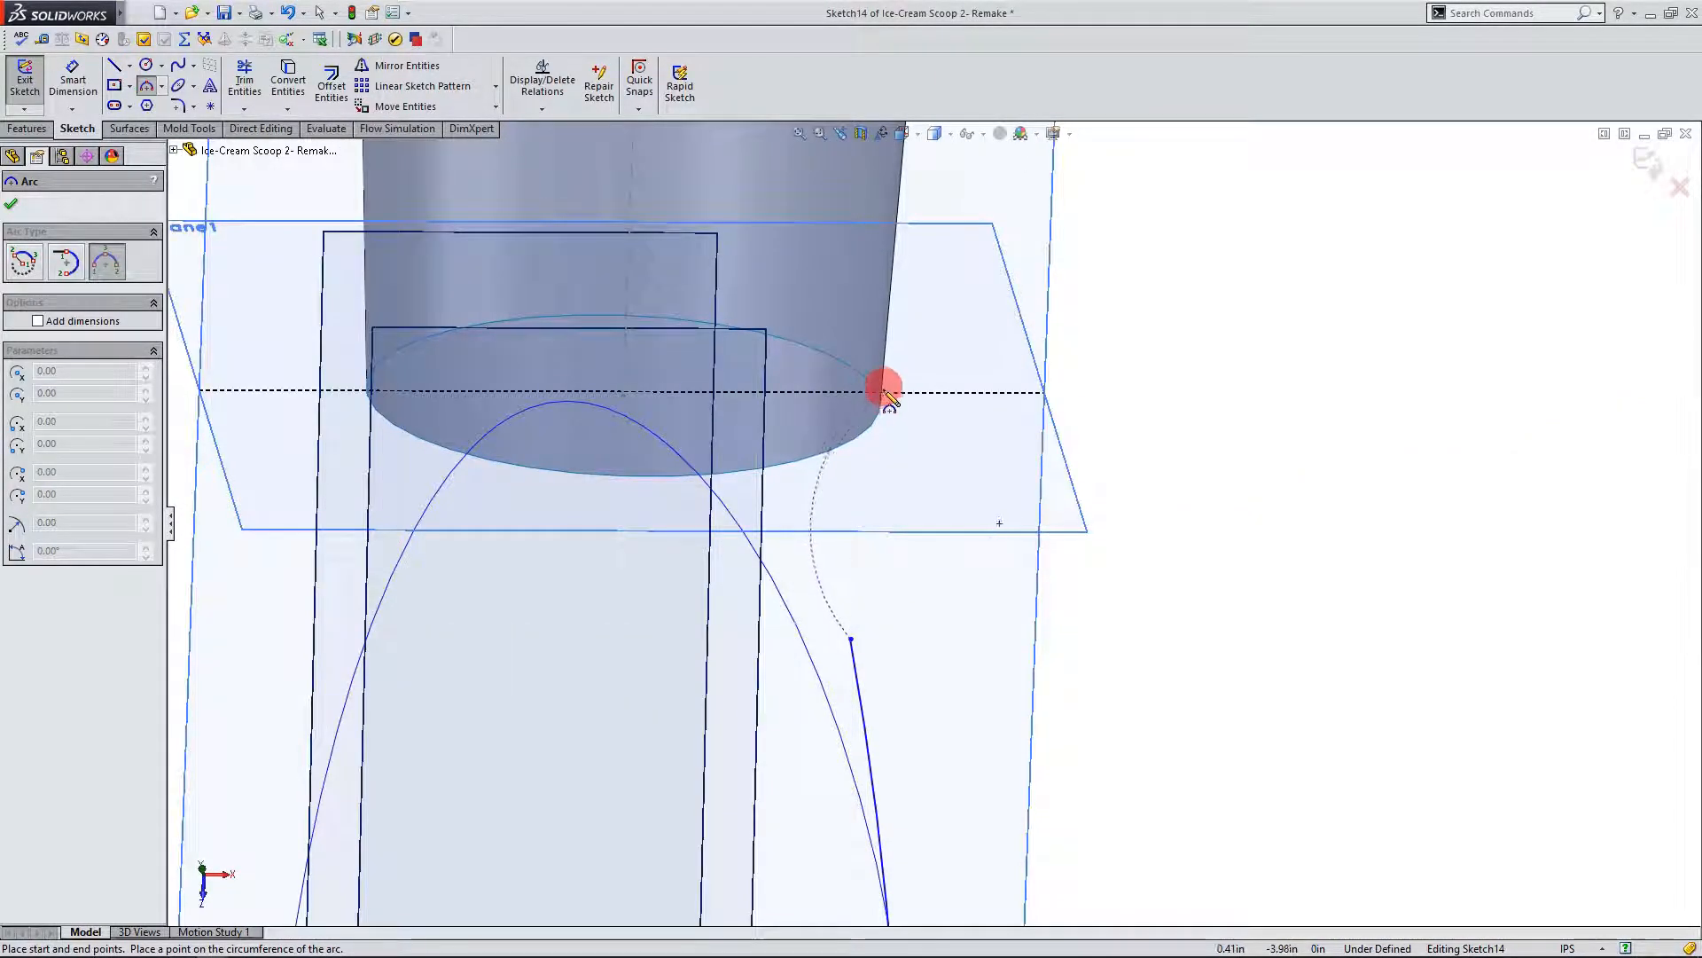
left_click(897, 445)
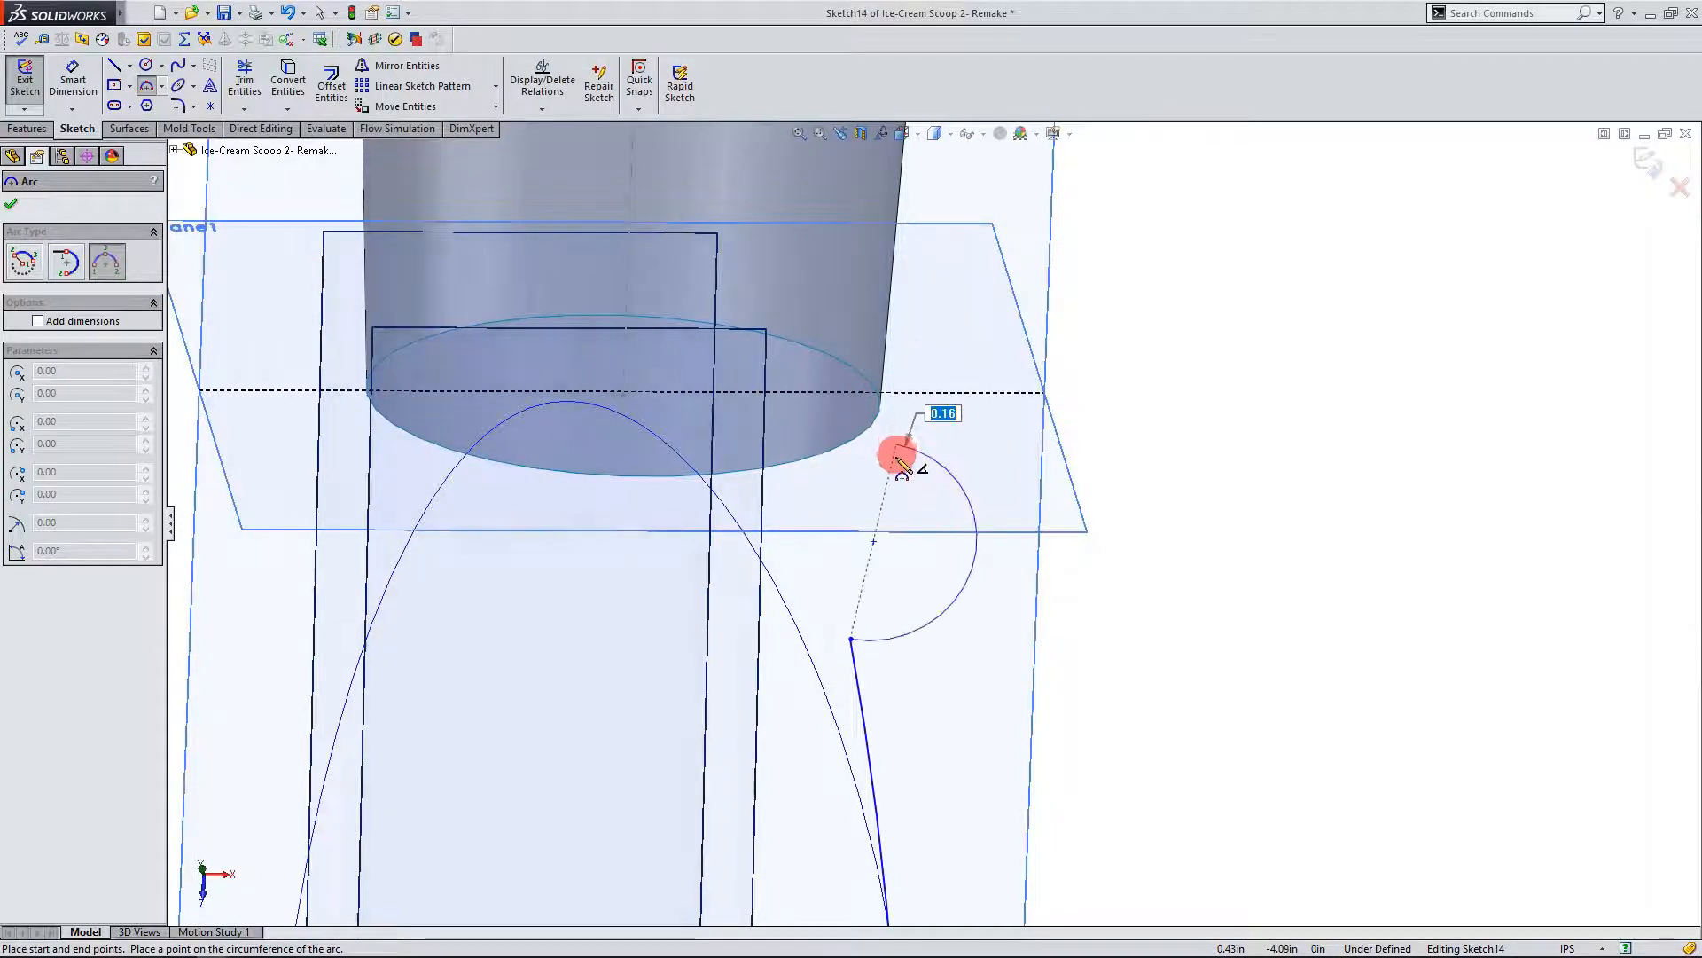
left_click(871, 480)
key("Escape")
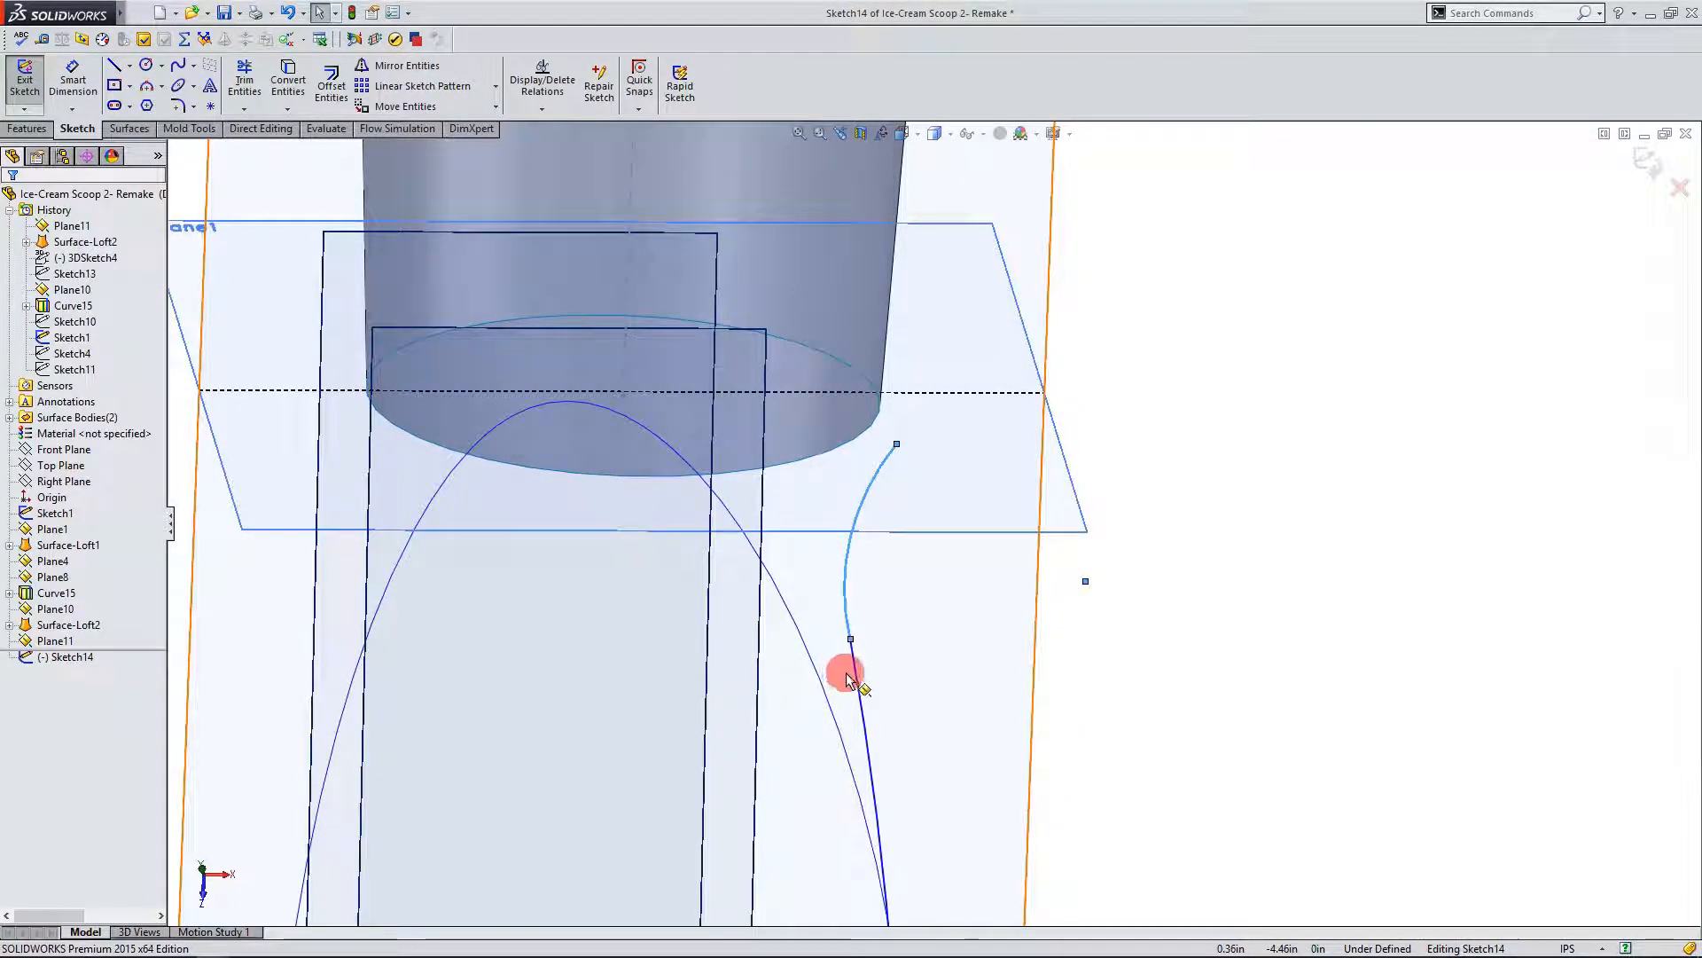
Step: Make the second arc tangent to the first arc
left_click(856, 679)
left_click(844, 567, "ctrl")
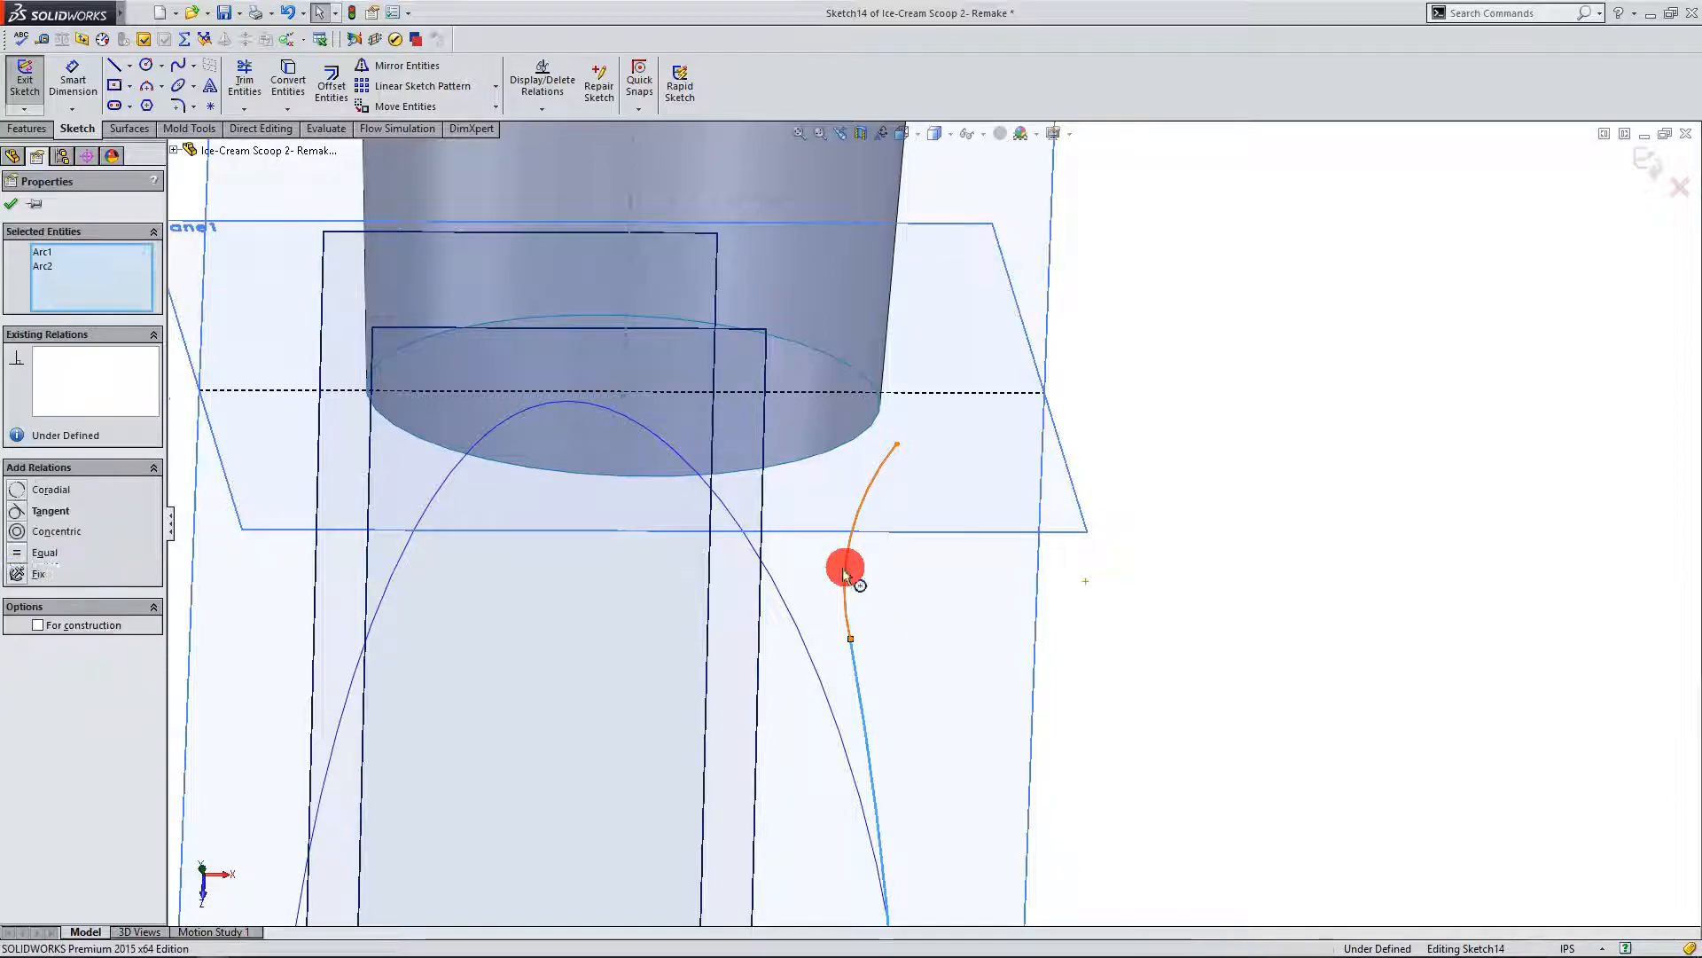
scroll(783, 560, "up", 5)
middle_click_drag(810, 609, 869, 742)
scroll(825, 731, "down", 8)
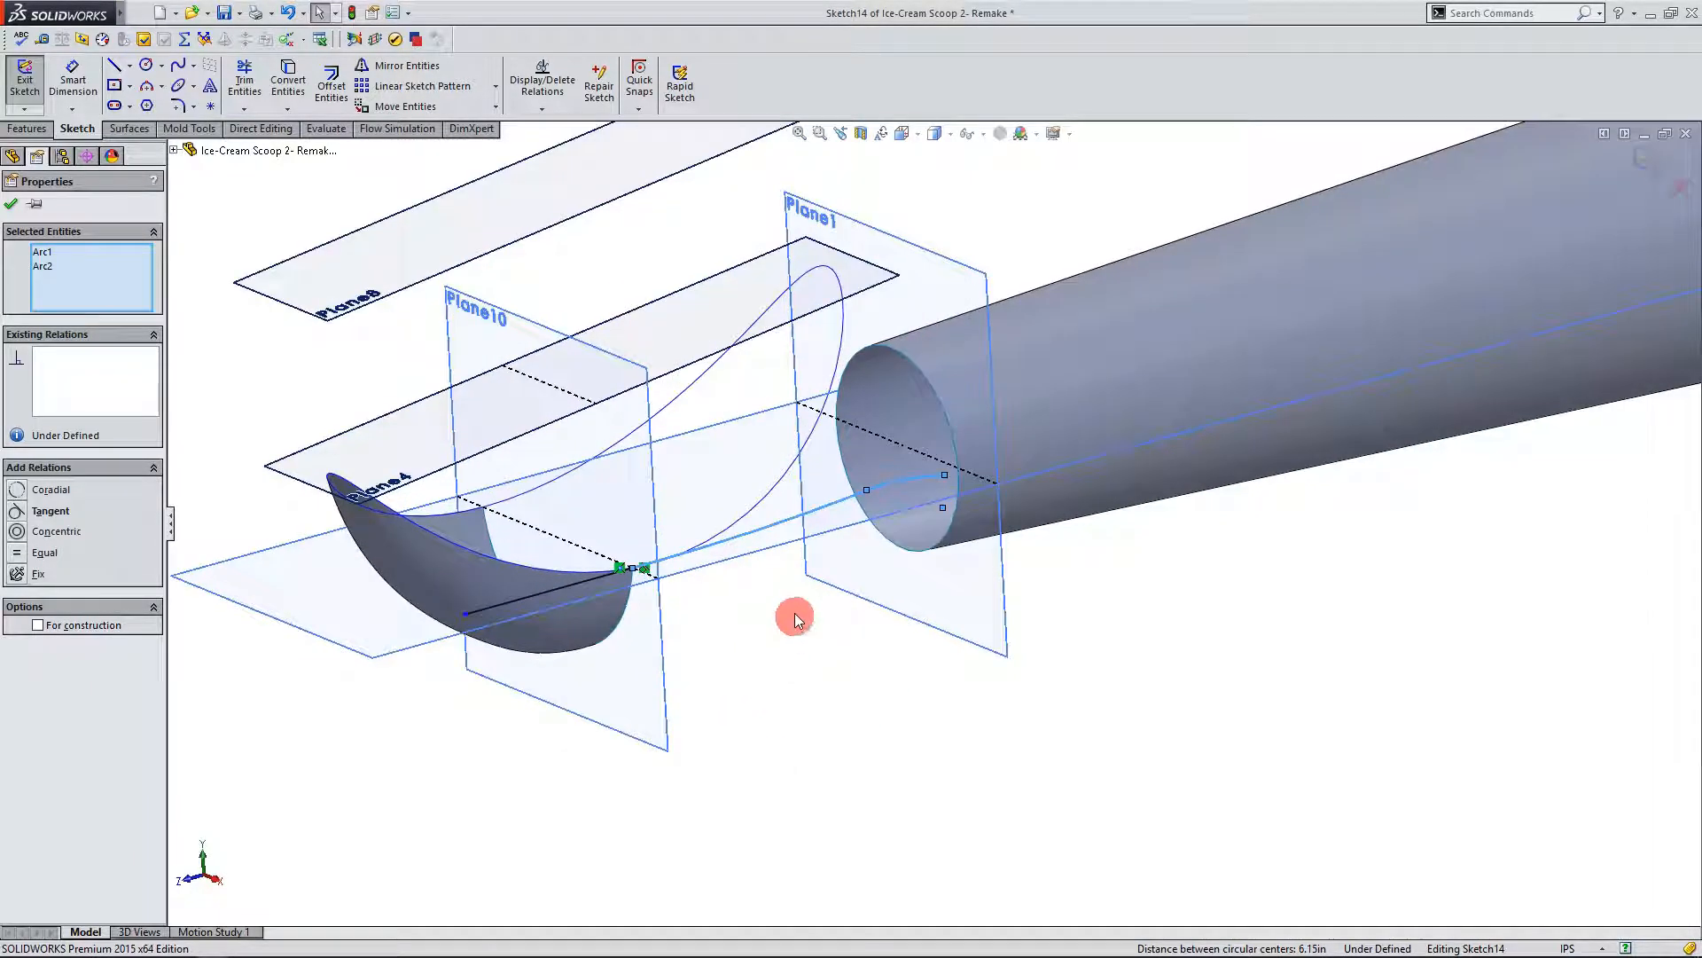
middle_click_drag(799, 658, 790, 665)
left_click(13, 495)
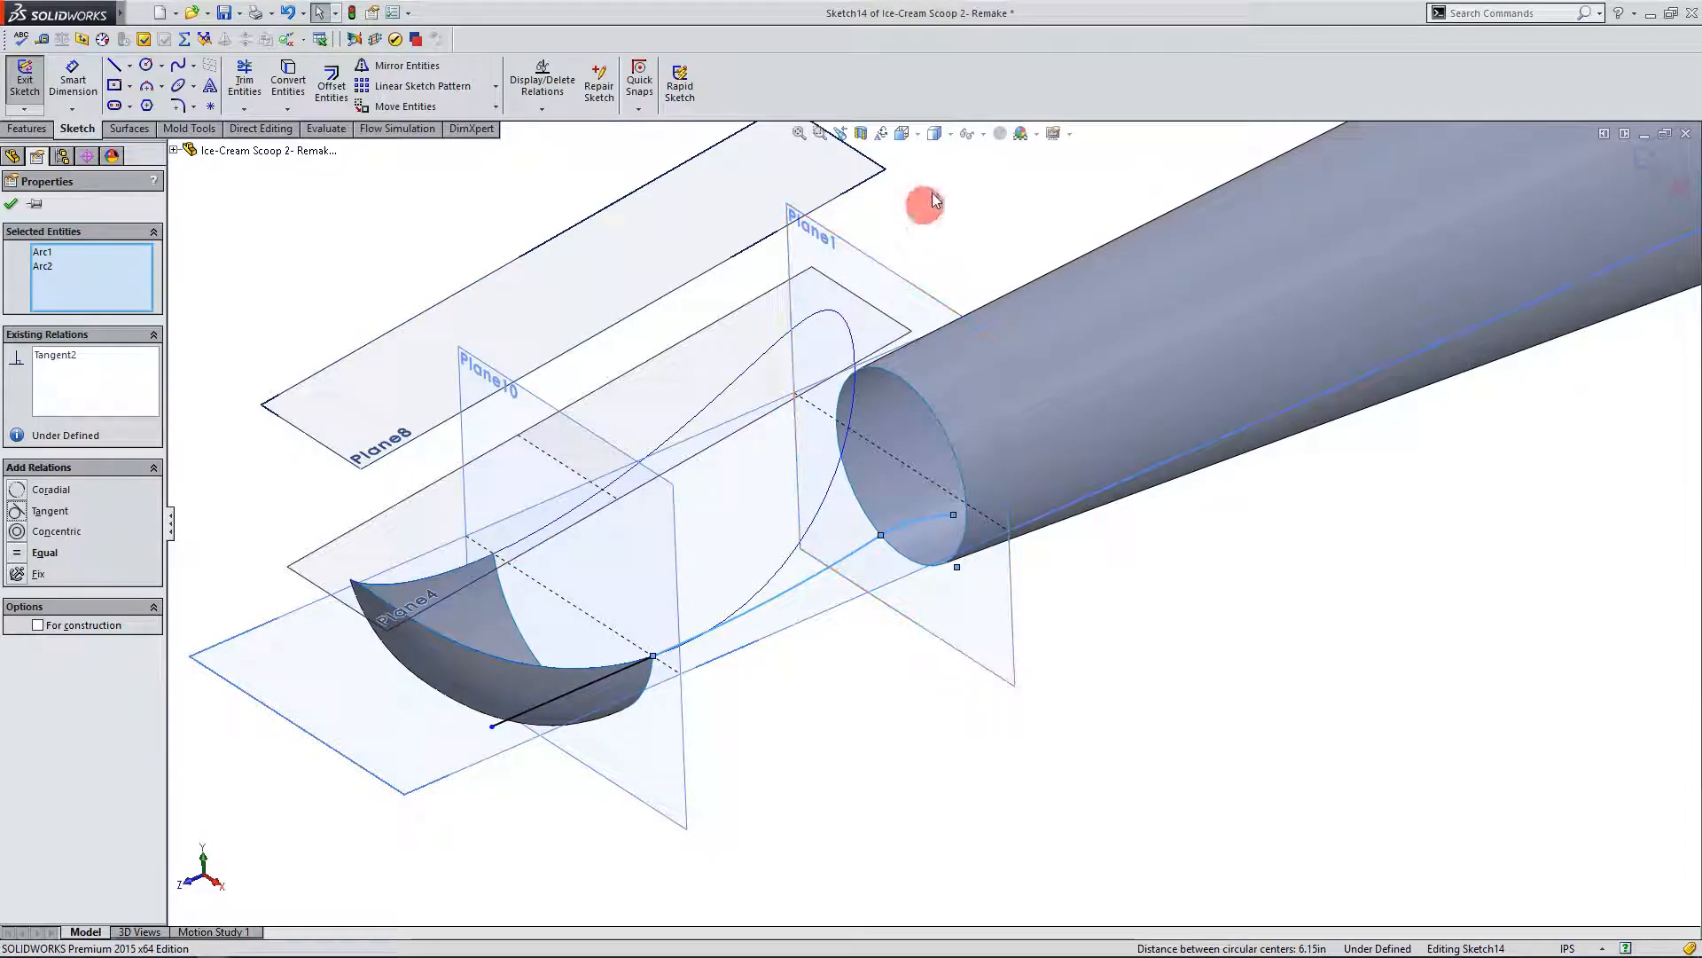
Step: Hide all reference planes in the graphics area to clear the view of the transition arcs
left_click(935, 133)
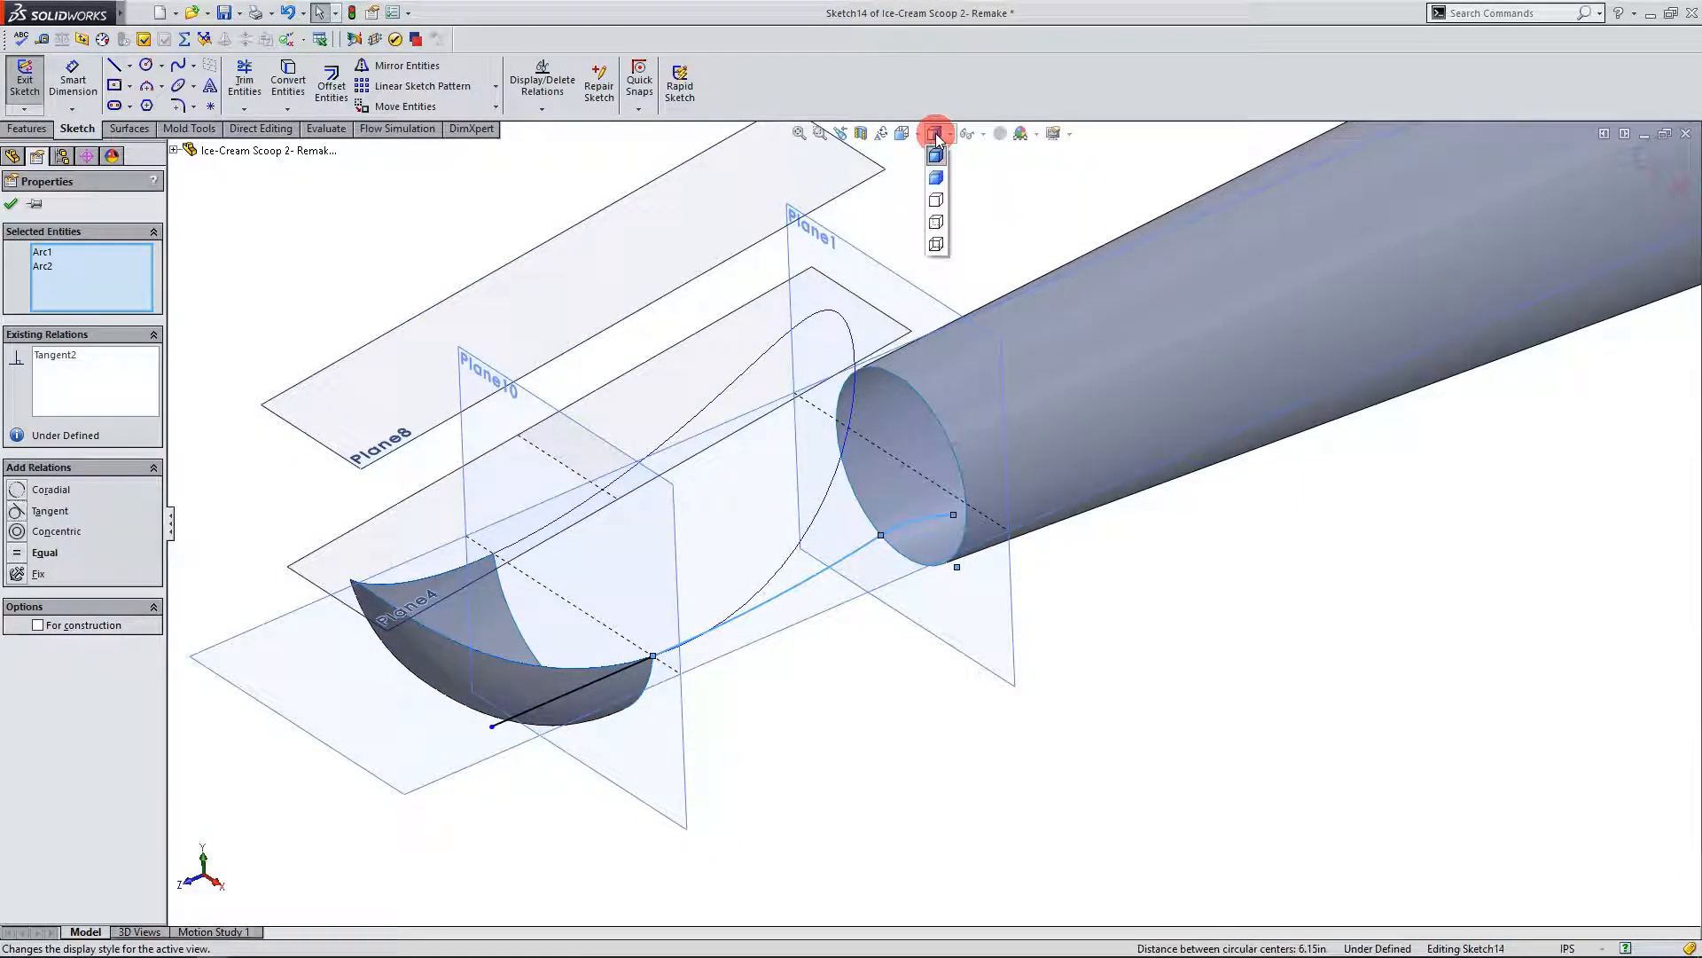
left_click(918, 135)
left_click(964, 135)
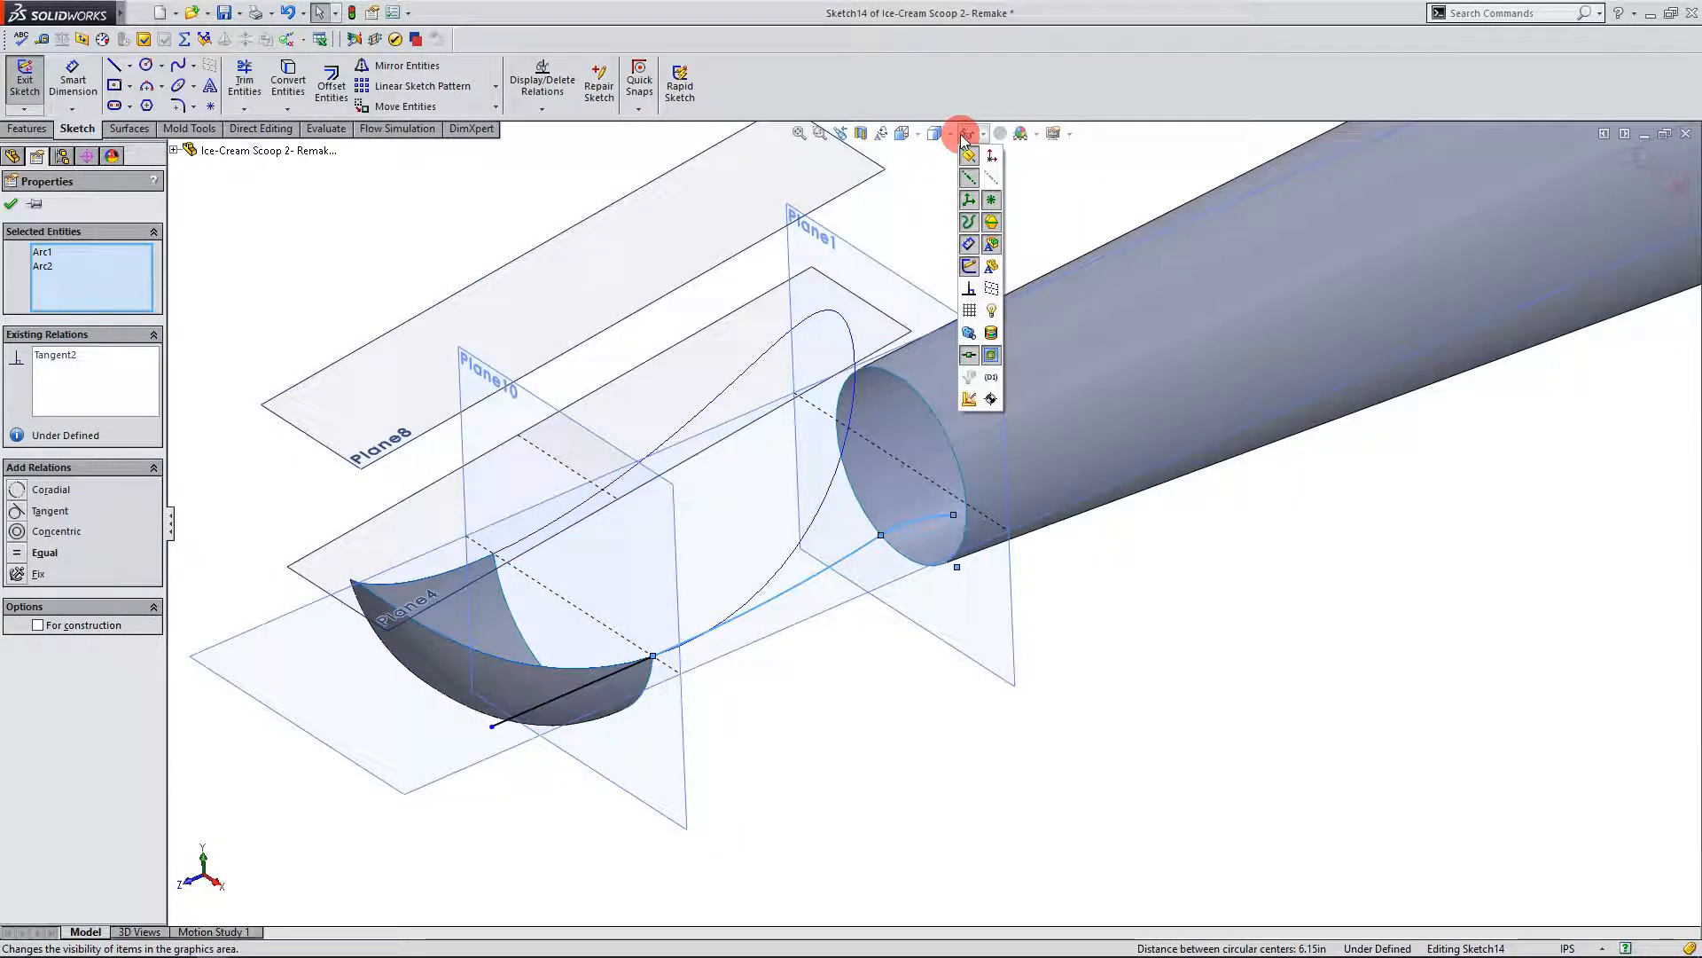
left_click(991, 356)
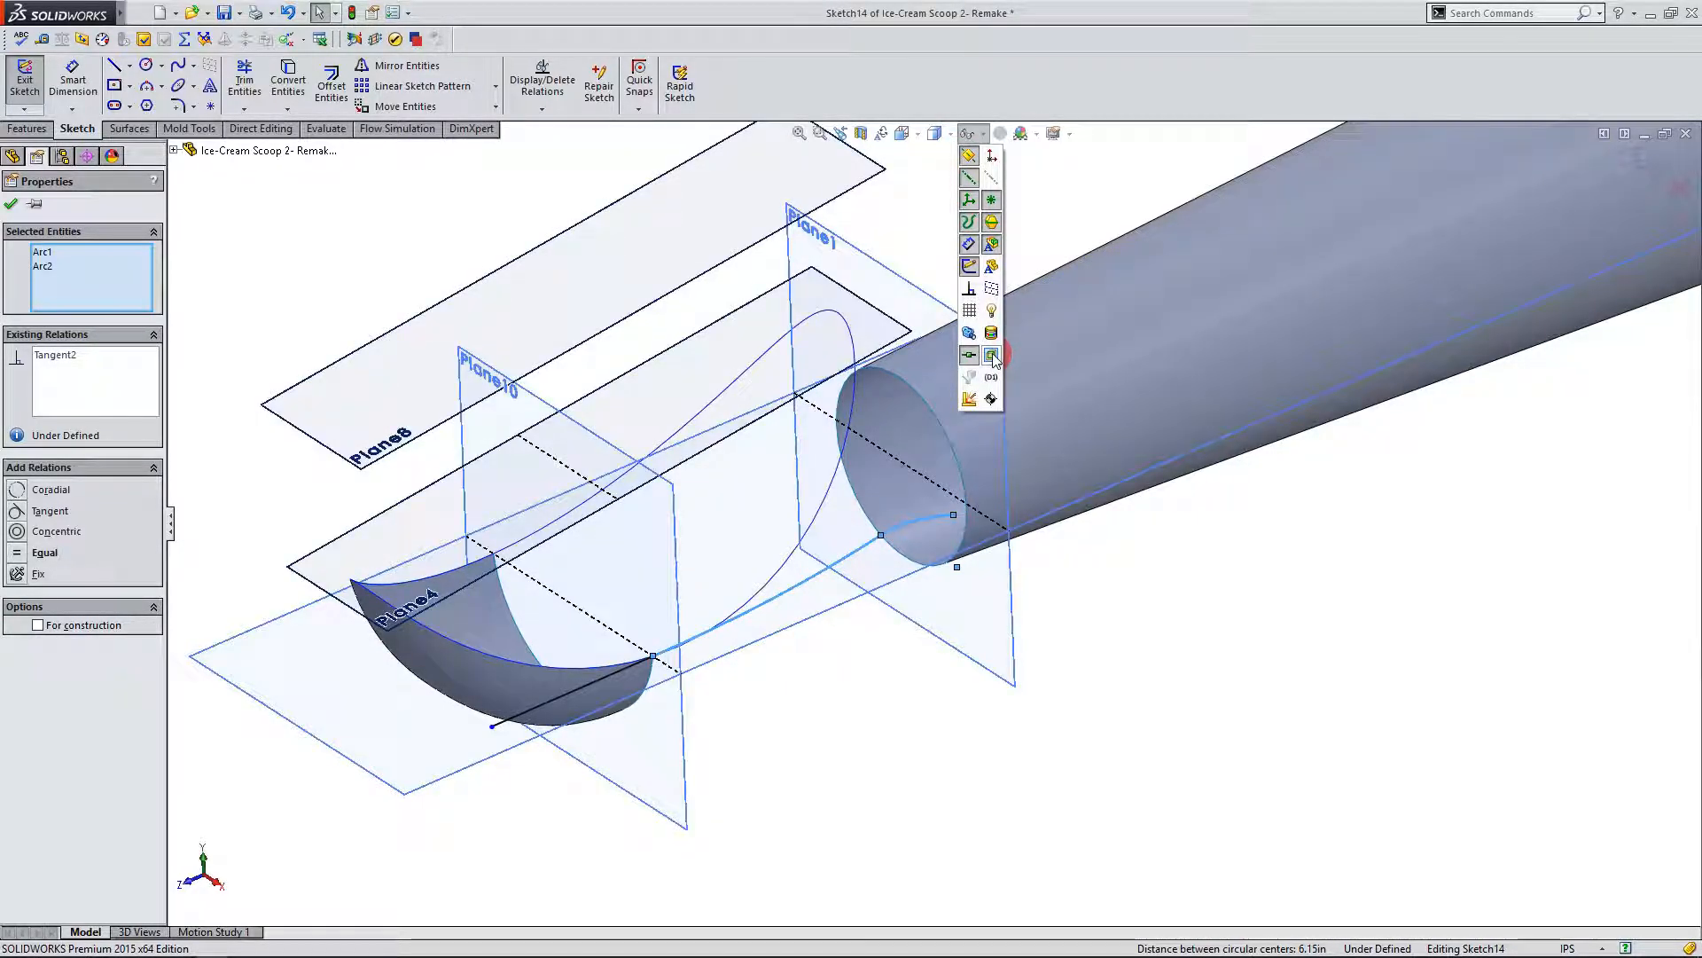
left_click(970, 160)
middle_click_drag(840, 635, 720, 425)
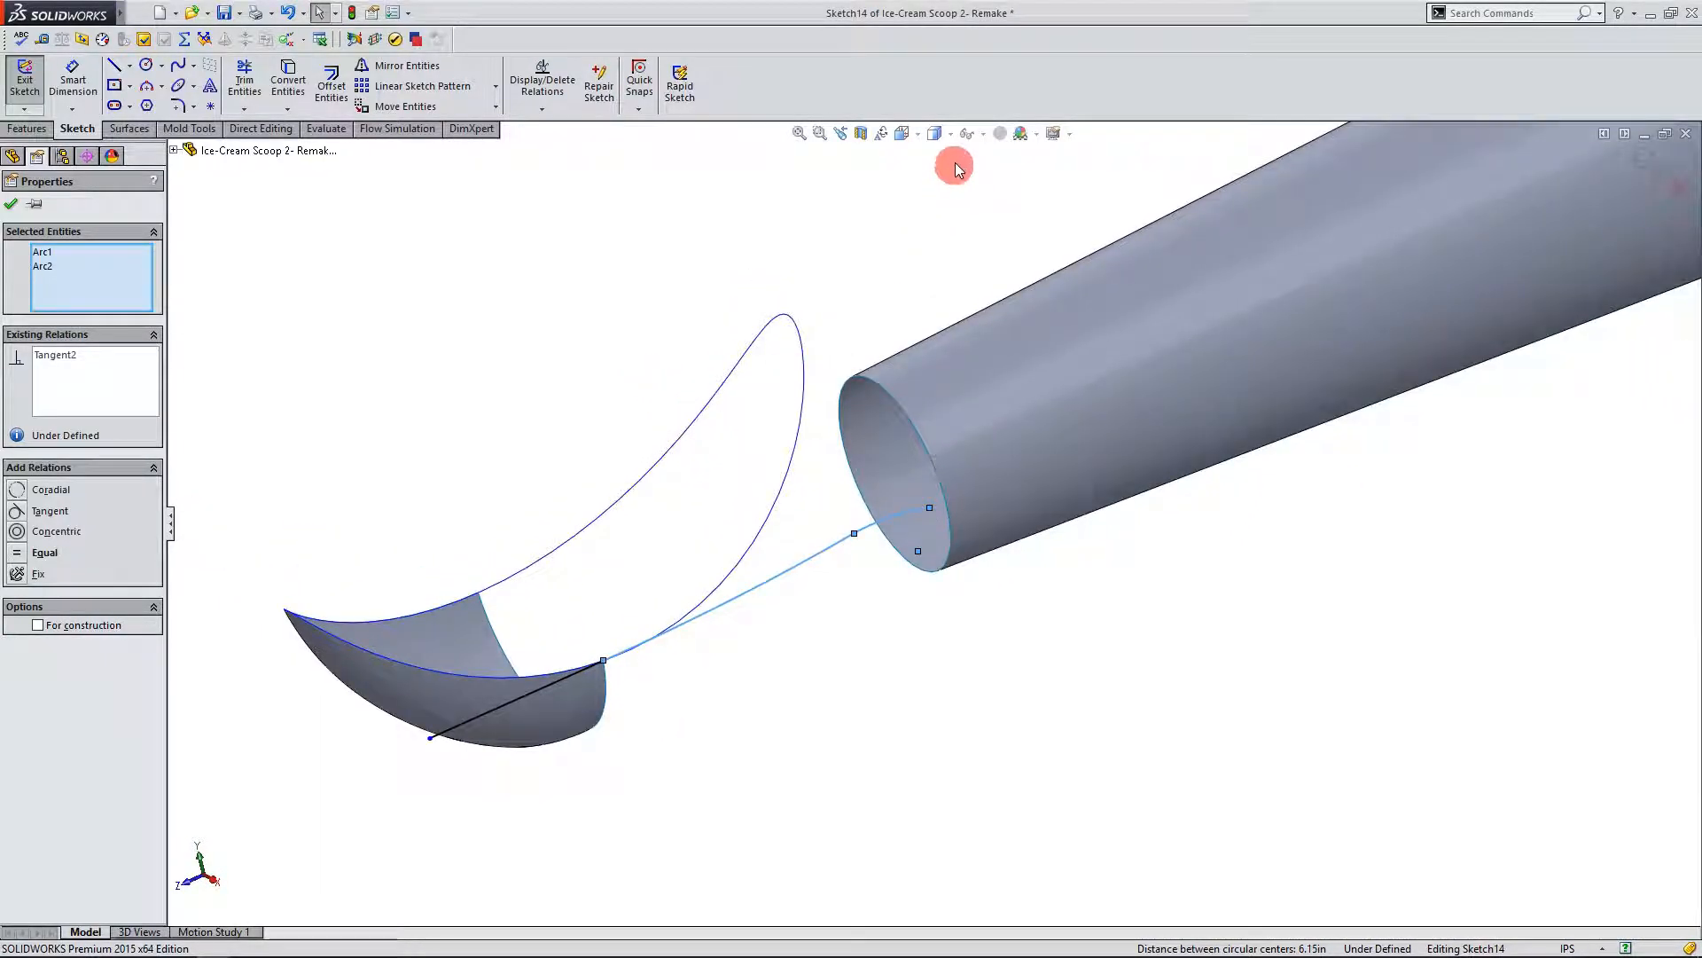
left_click(972, 134)
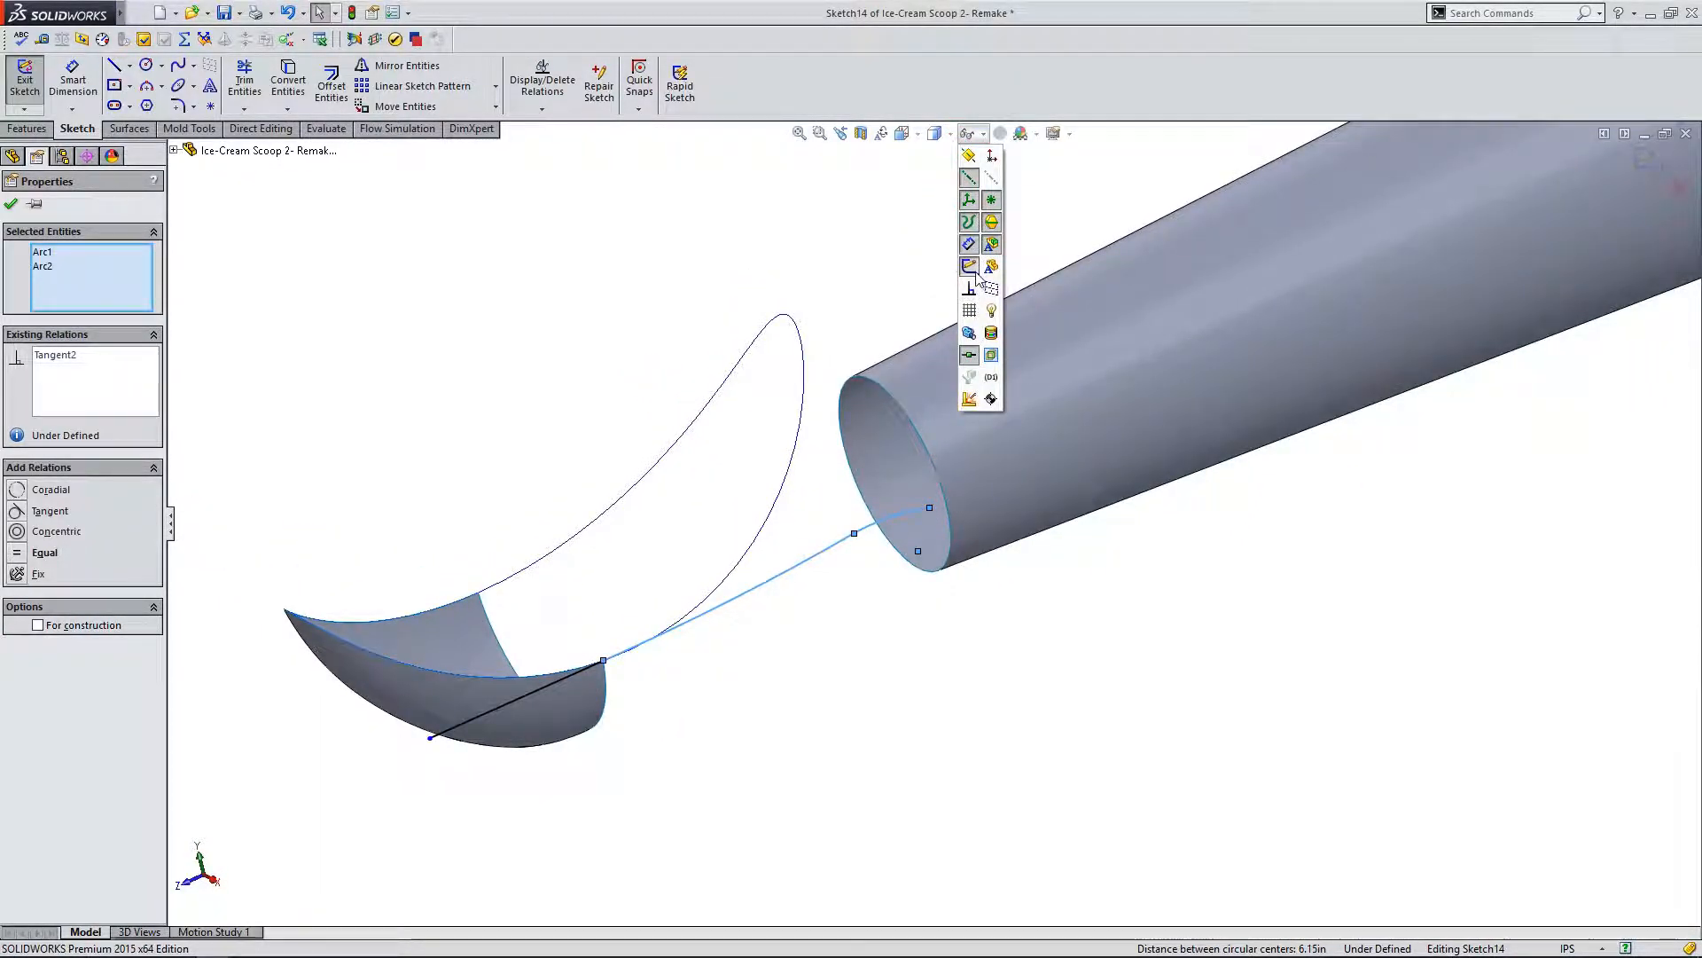
middle_click_drag(825, 417, 701, 550)
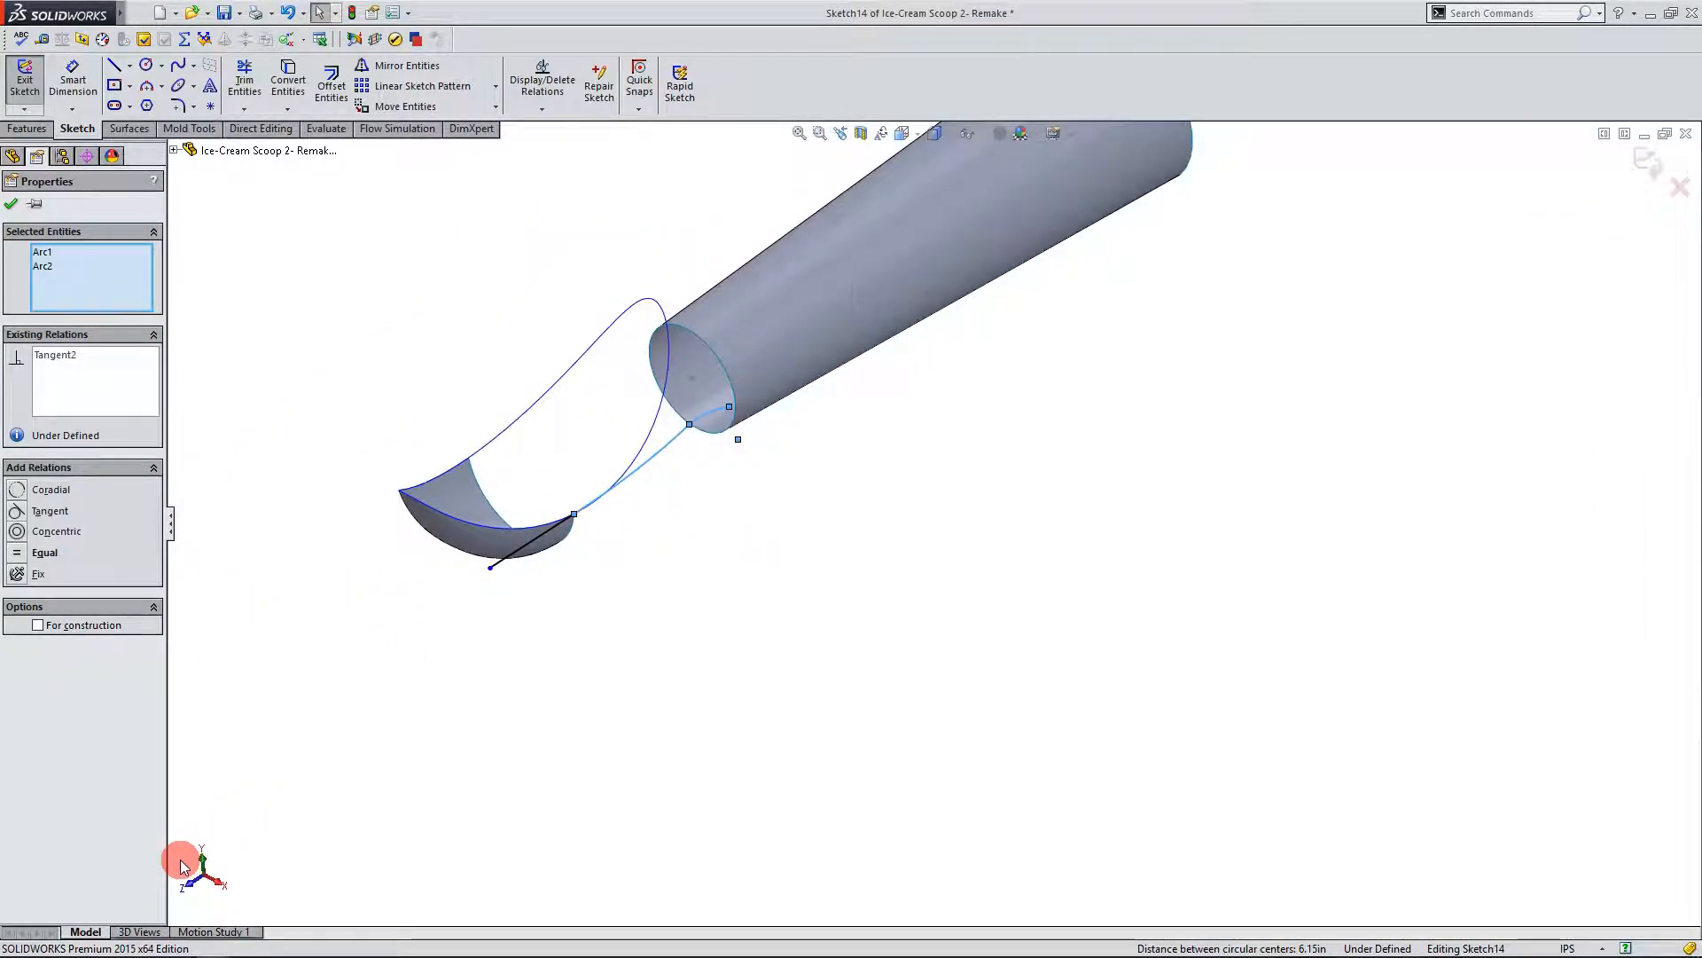
Step: Convert the vertical line at the scoop rim vertex to construction geometry
left_click(201, 867)
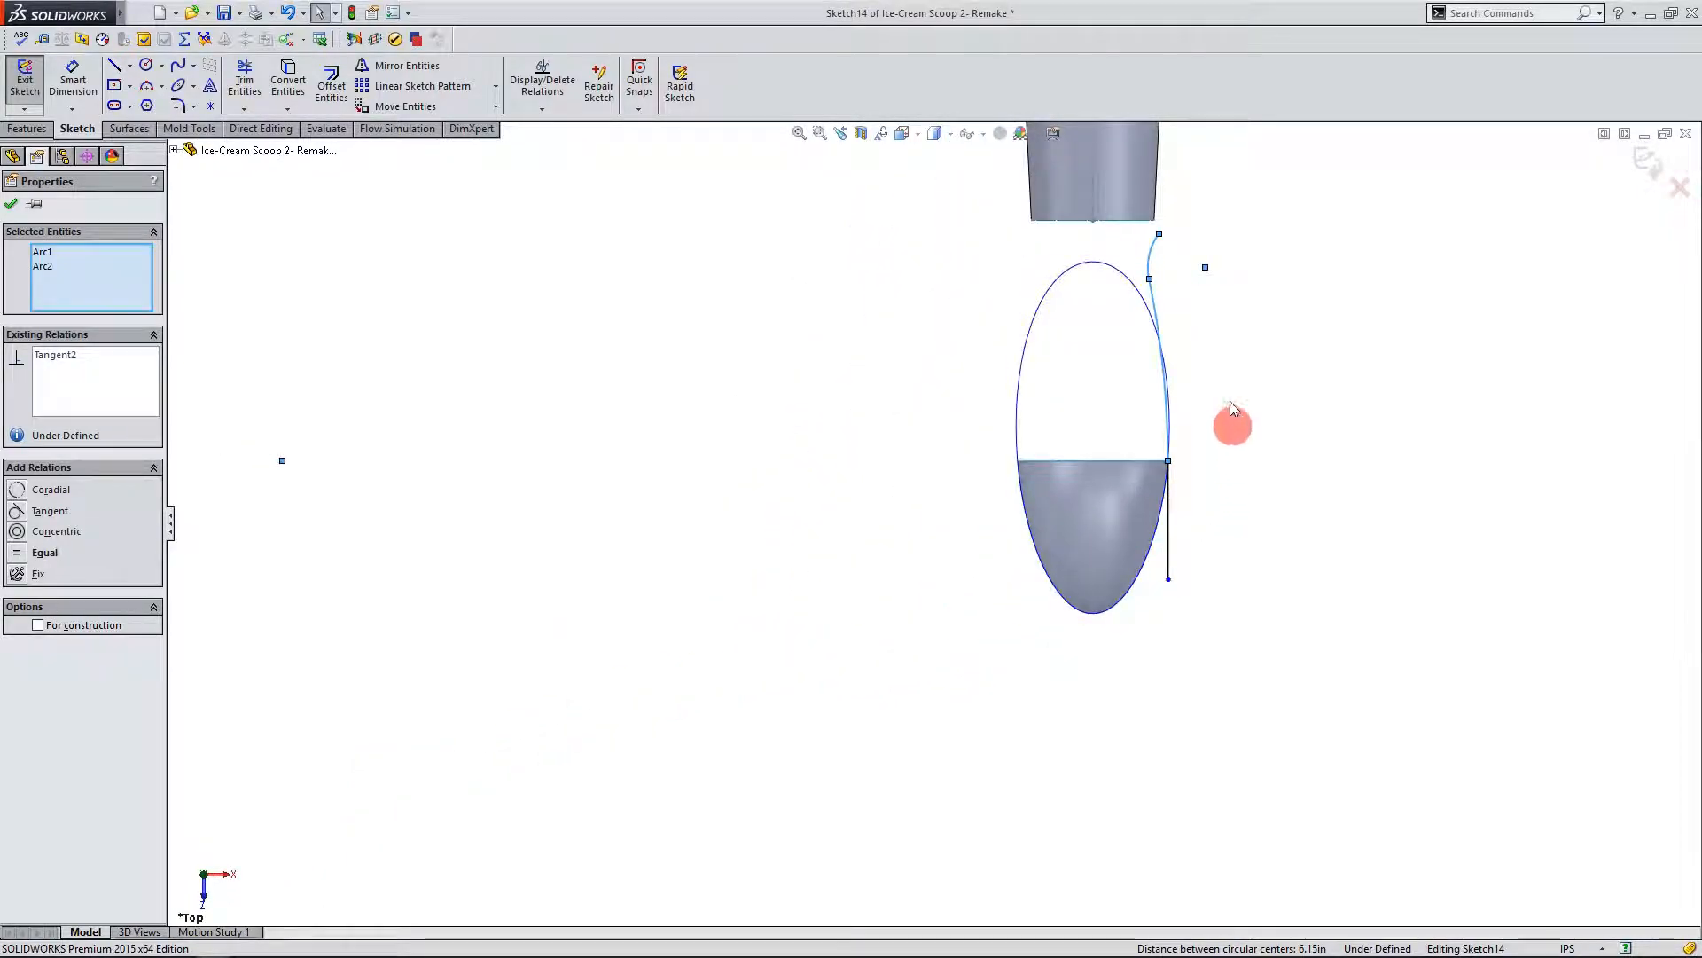
scroll(1210, 257, "down", 1)
left_click(1083, 784)
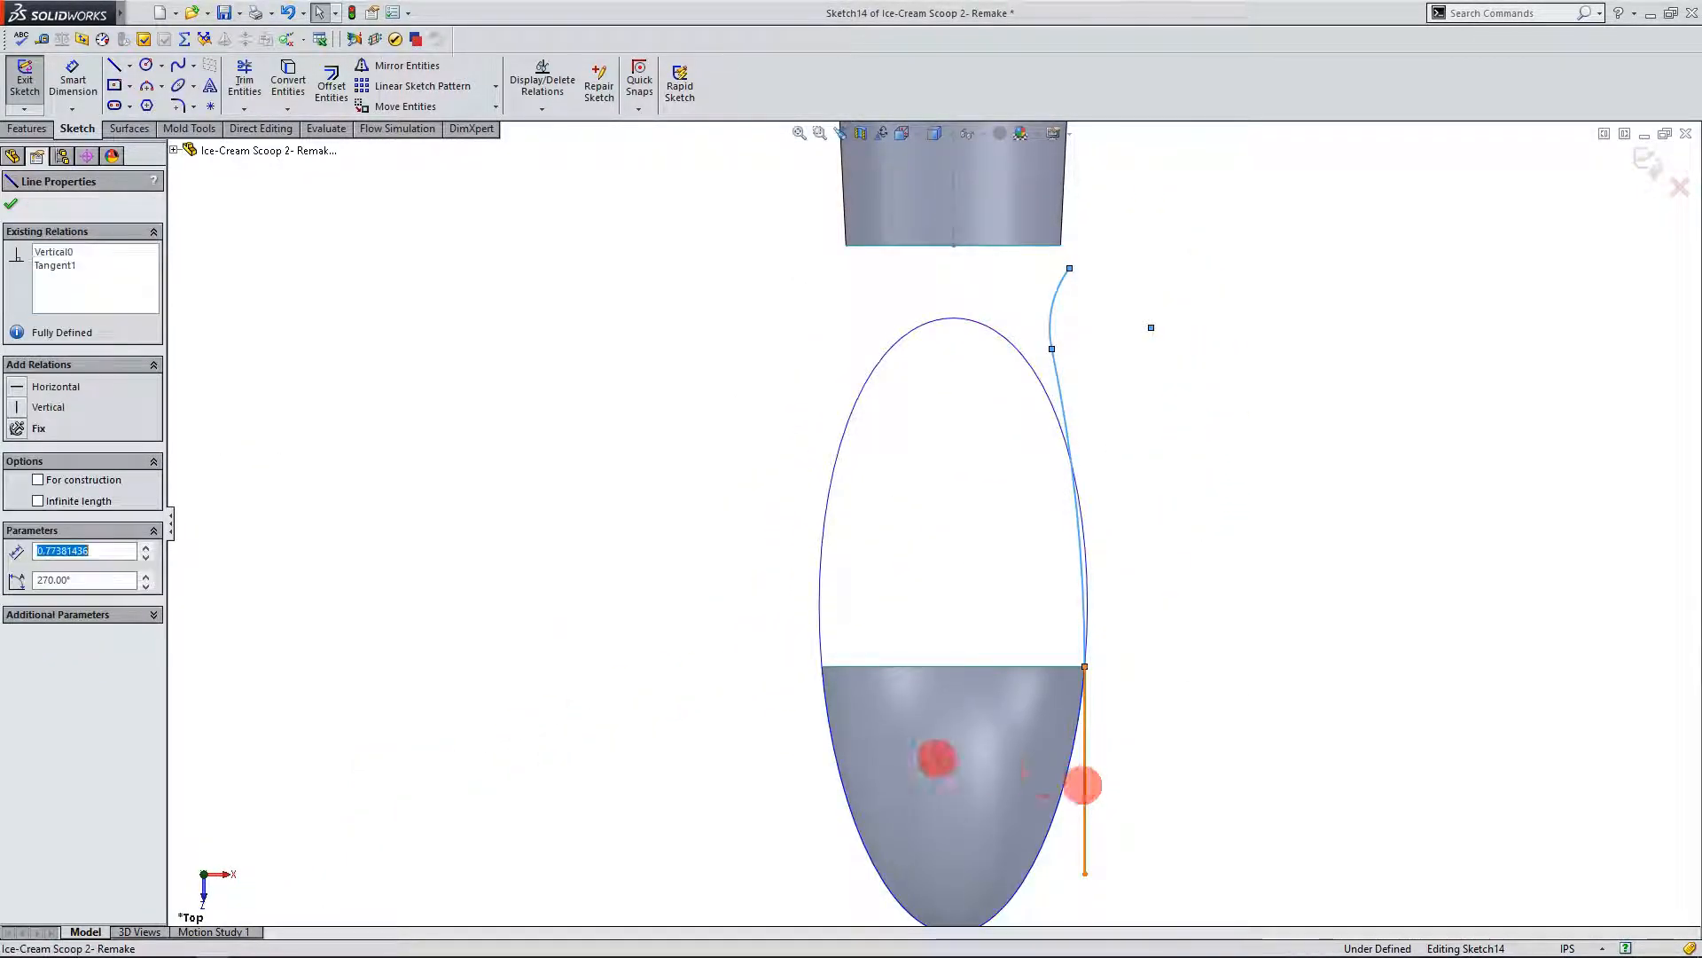
left_click(38, 479)
left_click(540, 543)
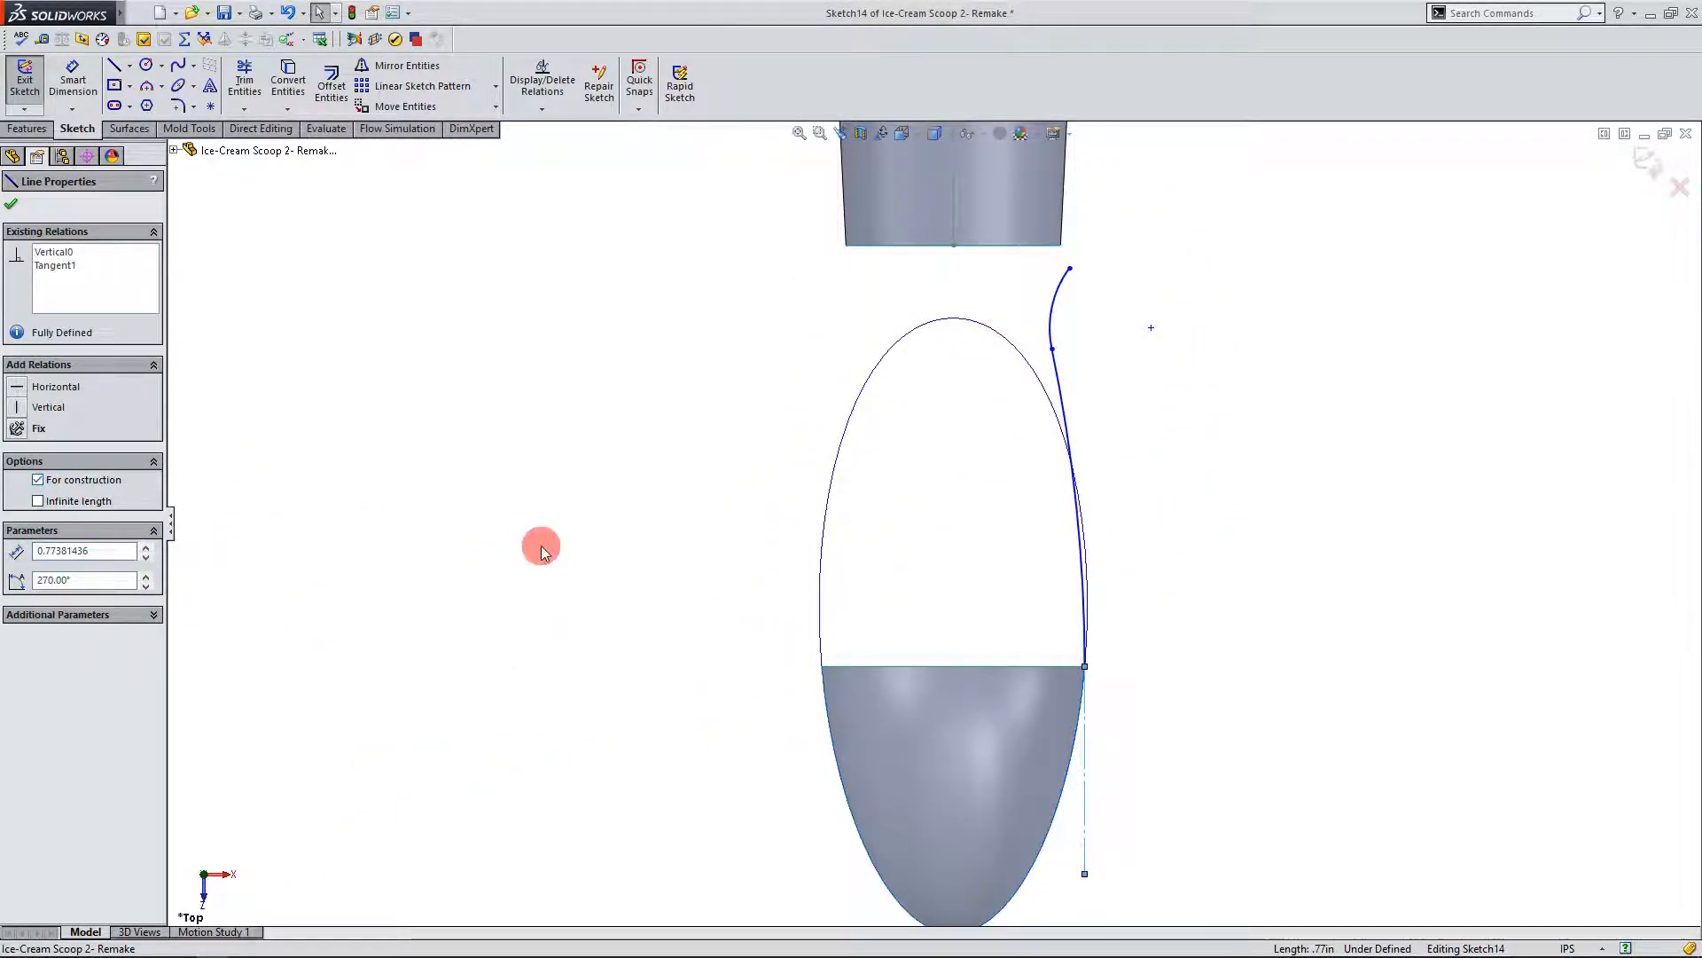
left_click(734, 593)
Step: Attach the second arc's free end to the edge of the handle opening and close the sketch
key("f")
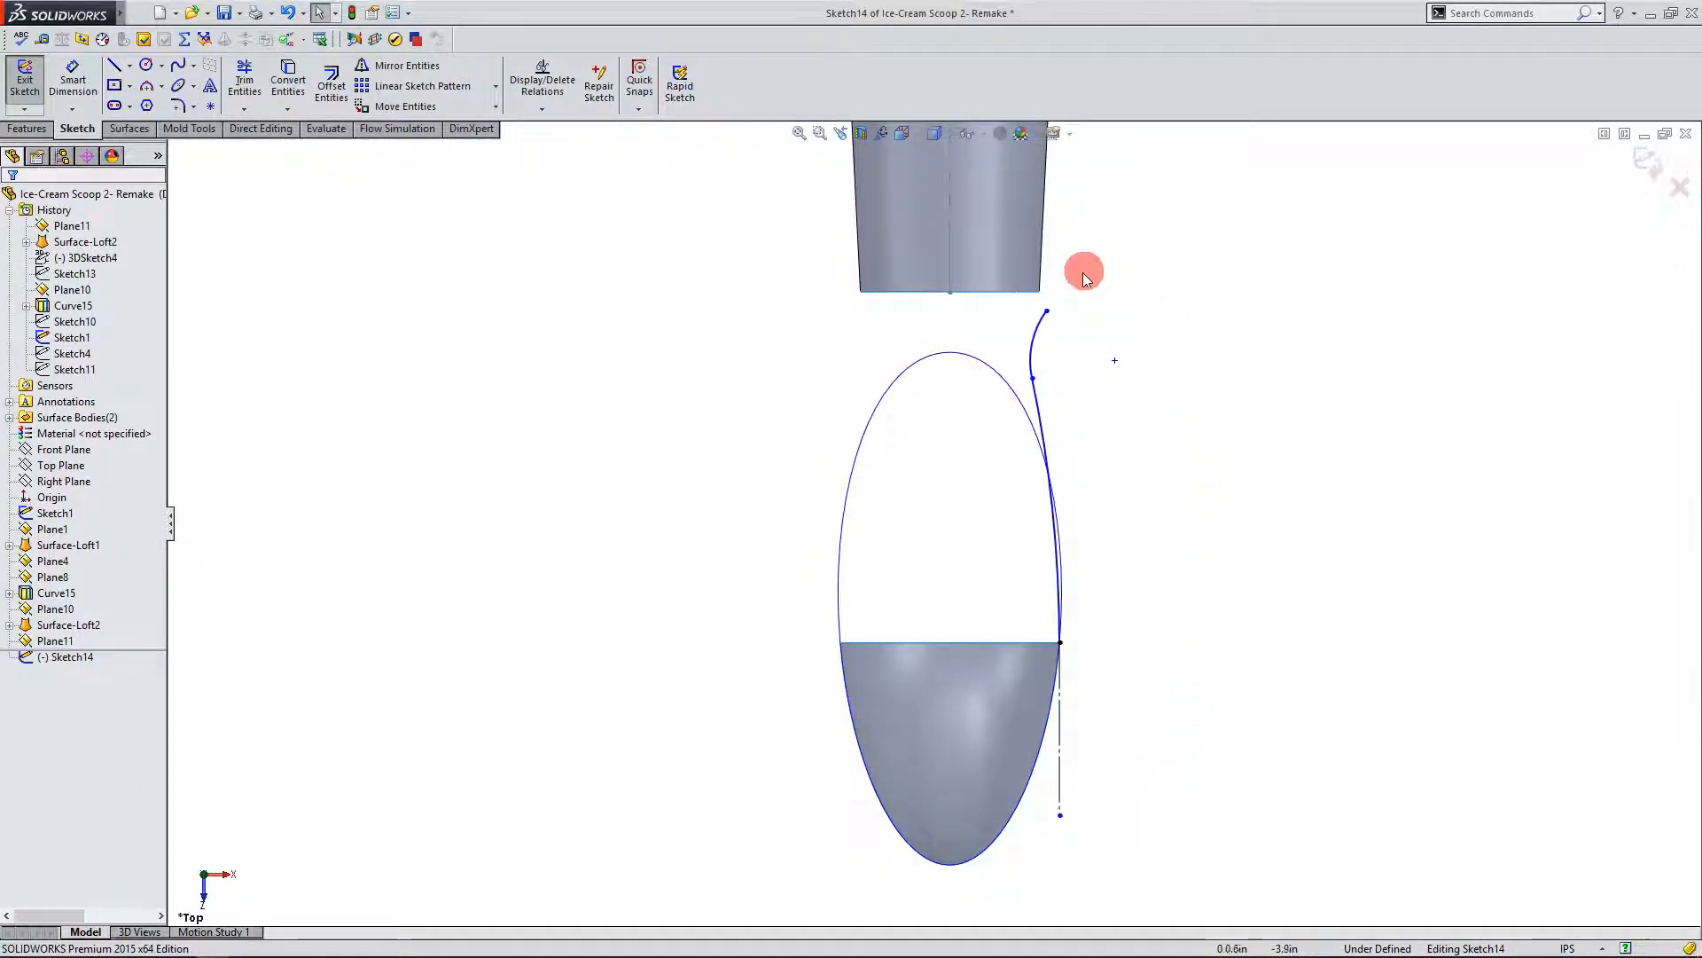
scroll(1087, 277, "down", 1)
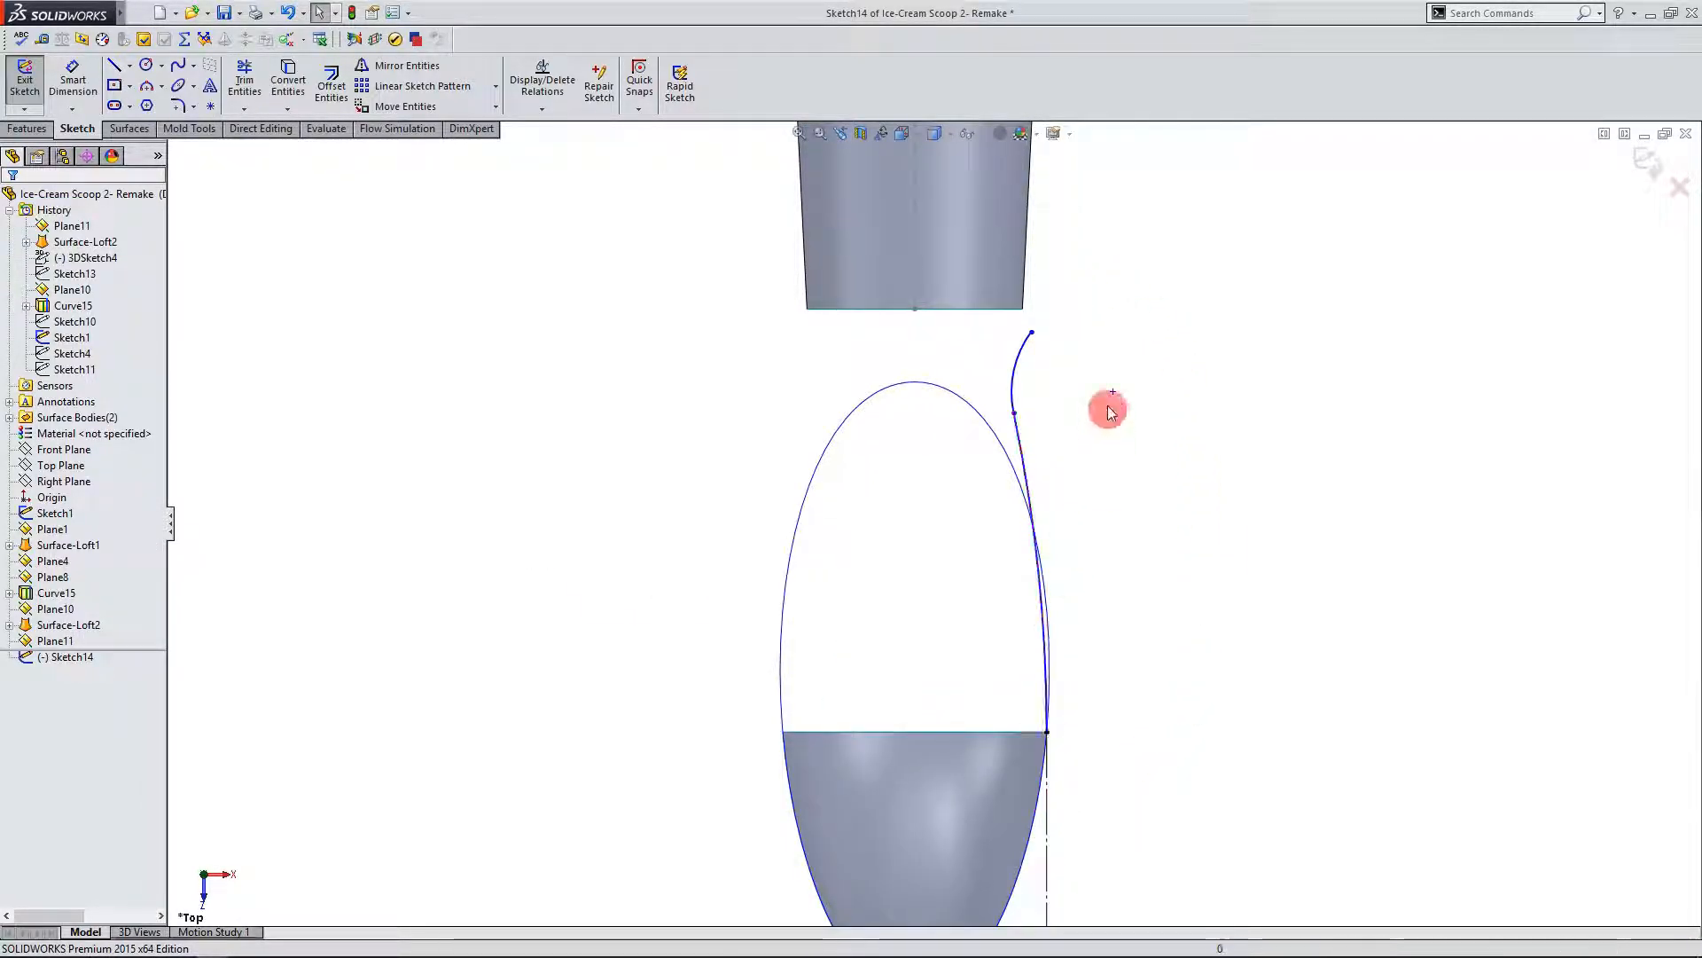
scroll(1046, 289, "down", 1)
mouse_move(1019, 353)
left_mouse_down()
mouse_move(984, 349)
mouse_move(1012, 352)
left_mouse_up()
middle_click_drag(1034, 315, 1053, 357)
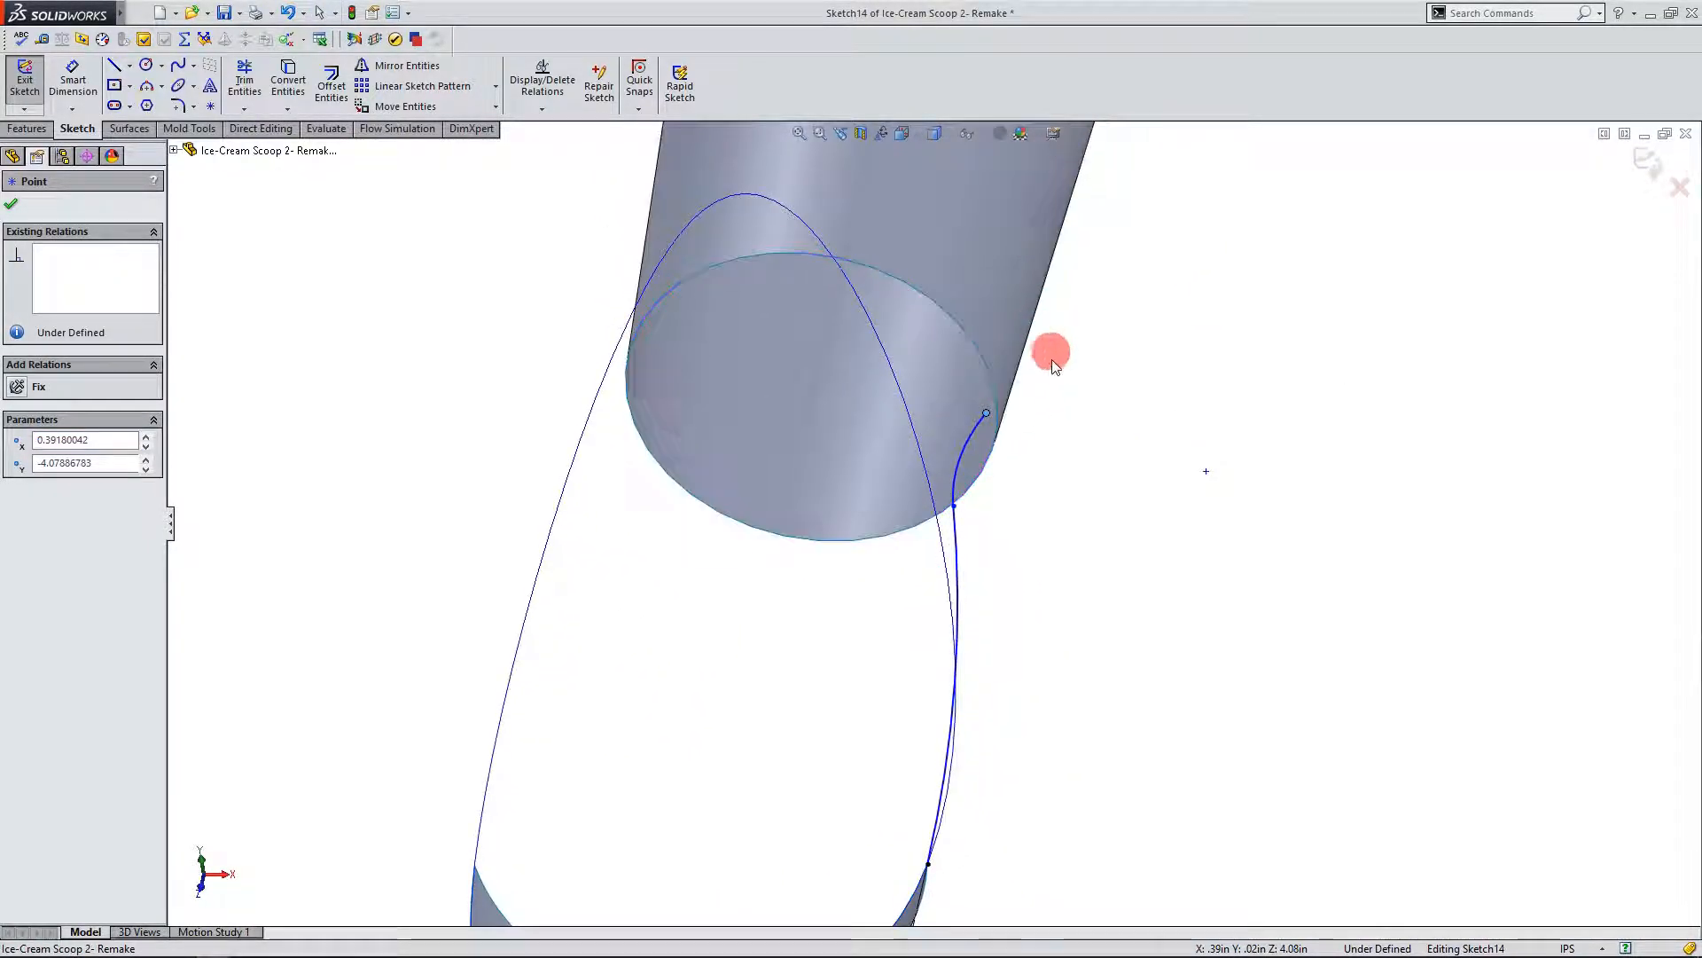
left_click(1000, 399, "ctrl")
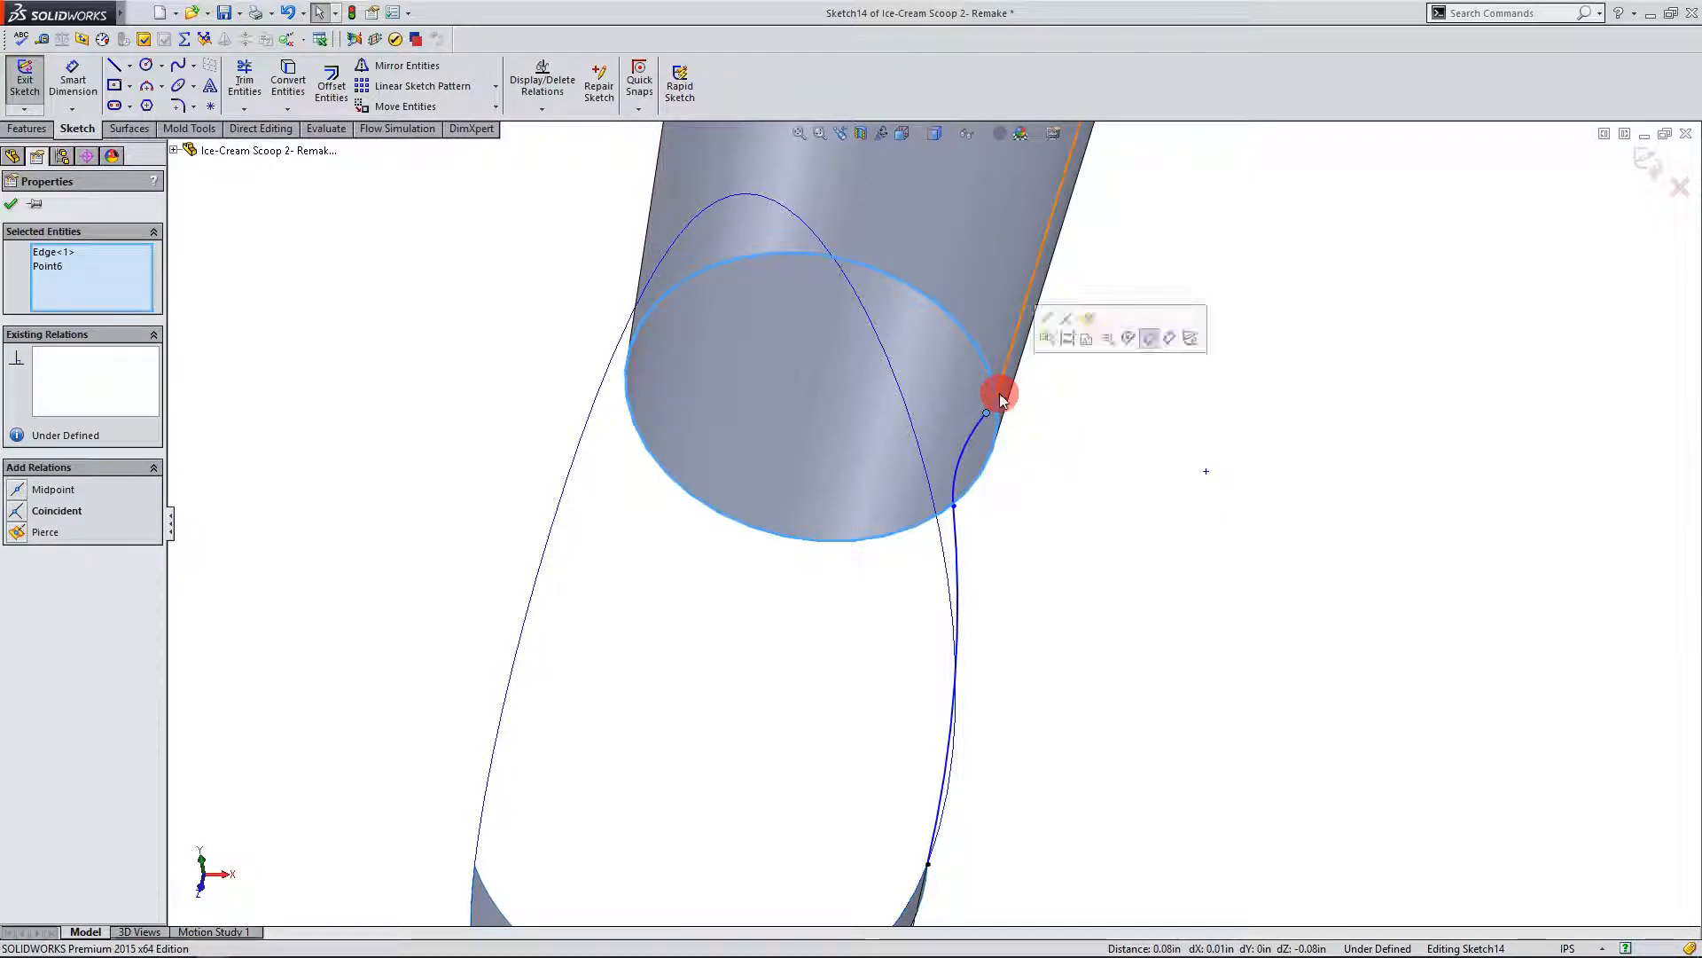
mouse_move(486, 562)
middle_mouse_down()
mouse_move(1177, 608)
mouse_move(976, 627)
mouse_move(904, 448)
mouse_move(818, 554)
mouse_move(772, 809)
mouse_move(1056, 763)
middle_mouse_up()
key("ctrl+b")
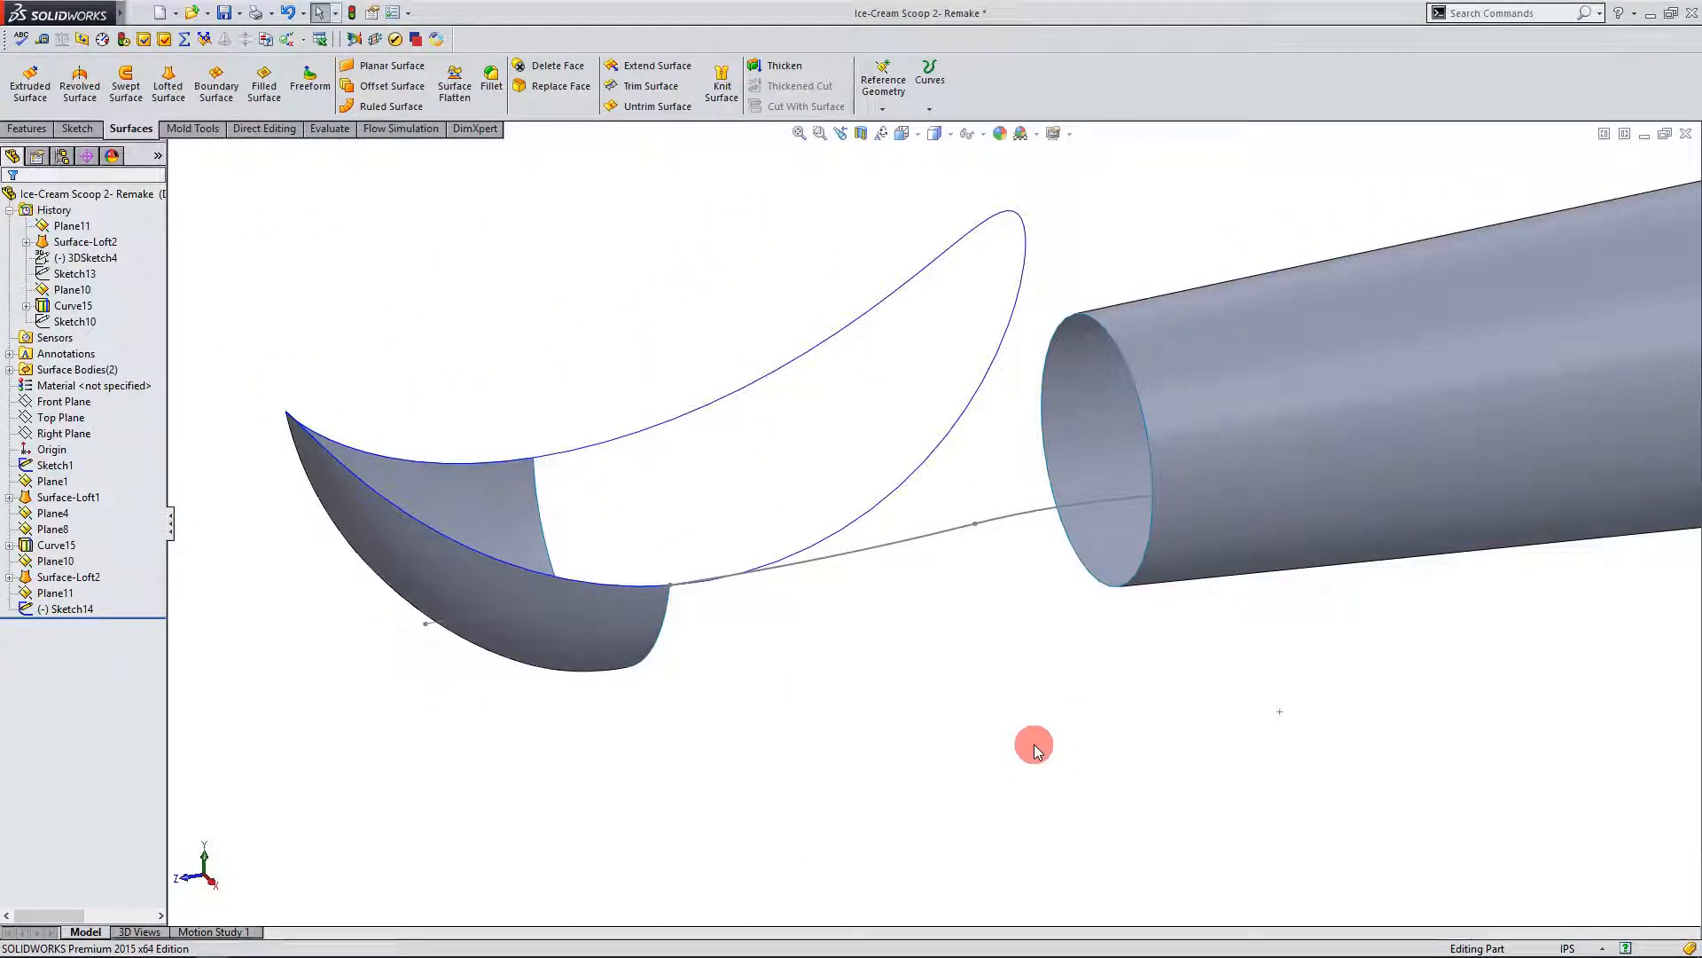
Step: Start a 3D sketch and draw a construction line joining the two upper corners of the scoop's open rear edge
mouse_move(1008, 608)
middle_mouse_down()
mouse_move(1007, 577)
mouse_move(969, 555)
mouse_move(899, 583)
mouse_move(885, 609)
middle_mouse_up()
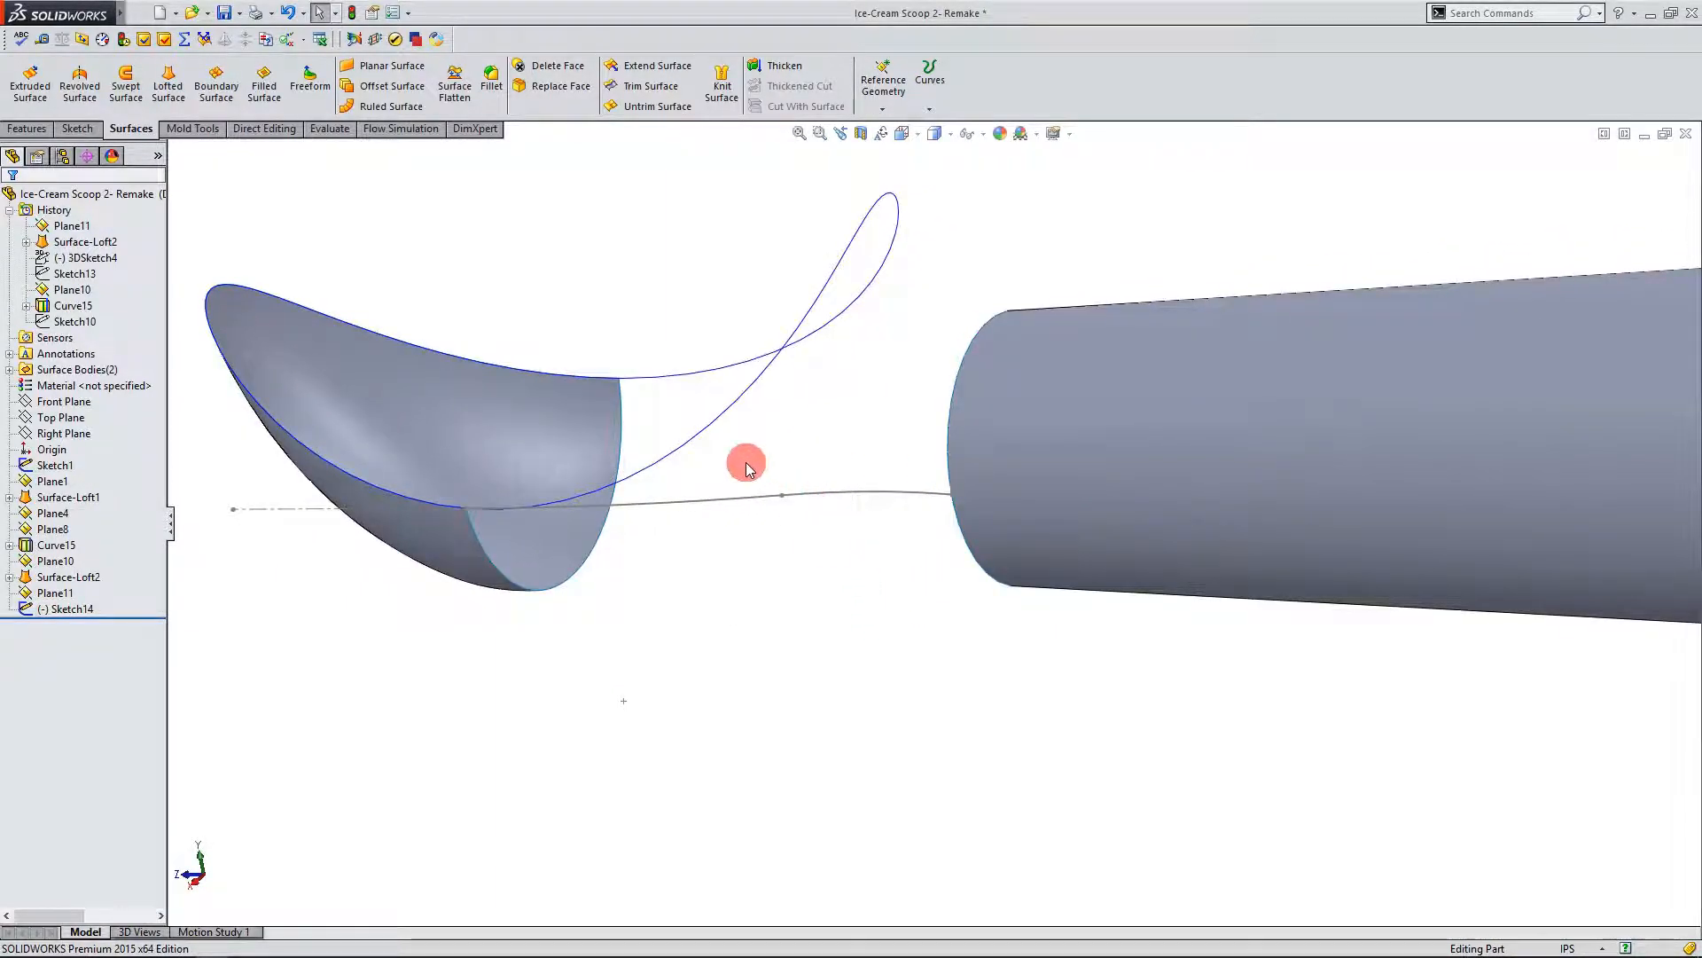
scroll(445, 494, "down", 2)
left_click(387, 507)
scroll(386, 507, "down", 1)
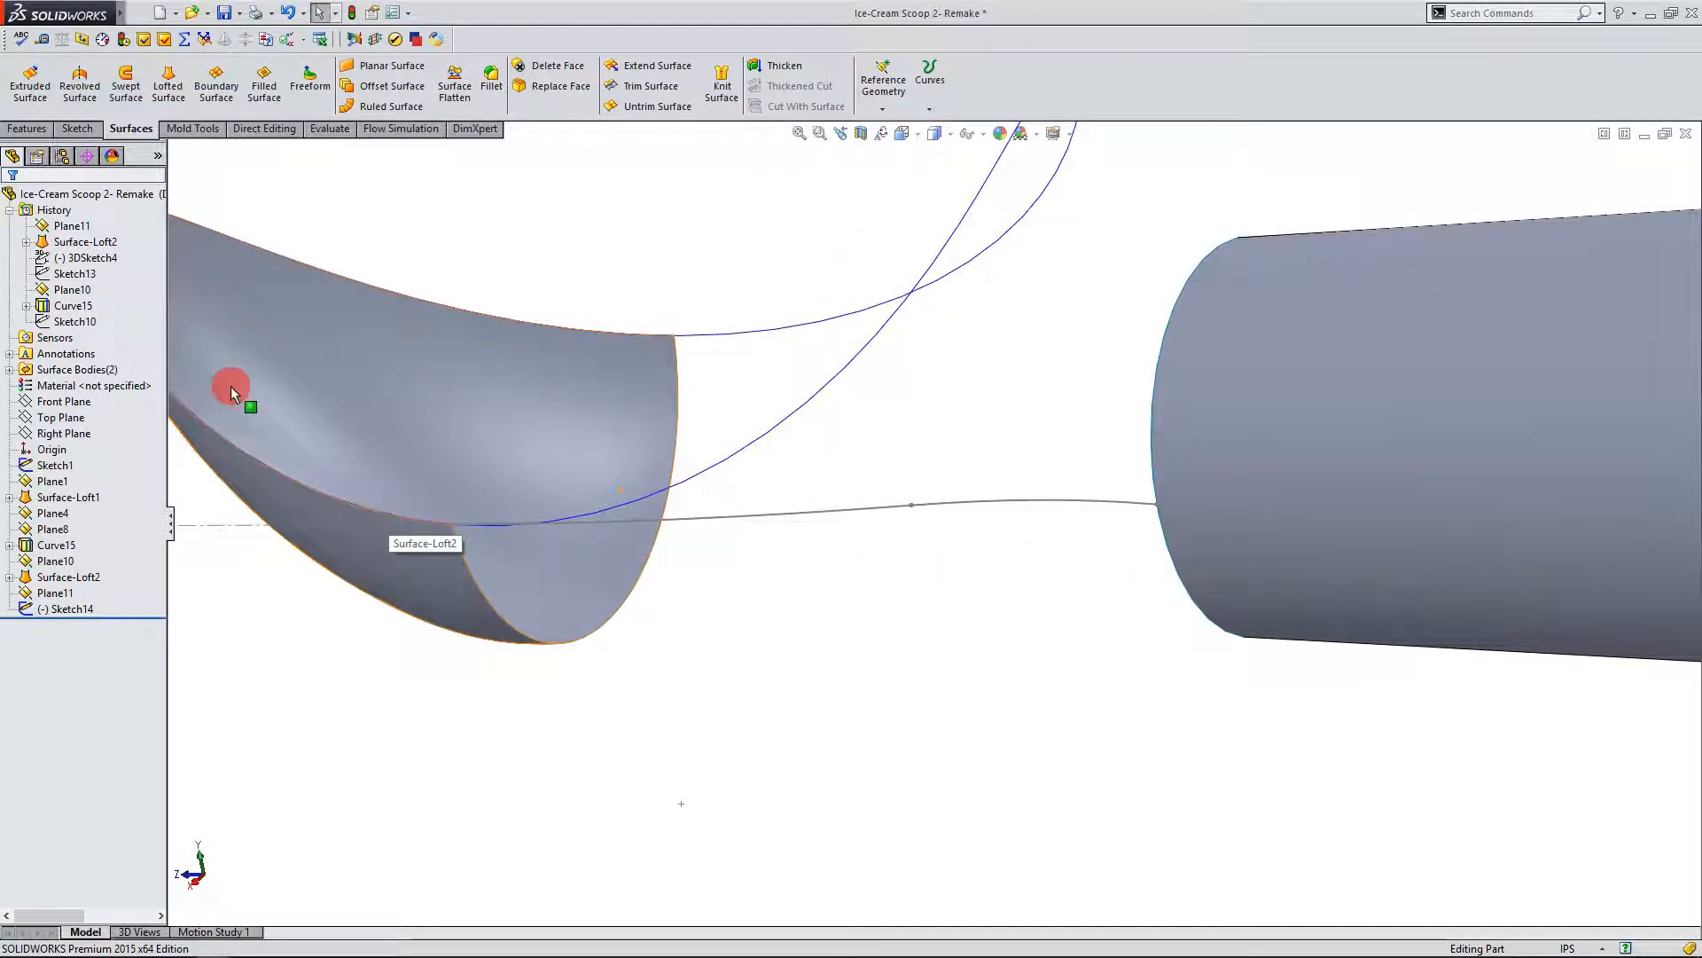
left_click(78, 128)
left_click(26, 109)
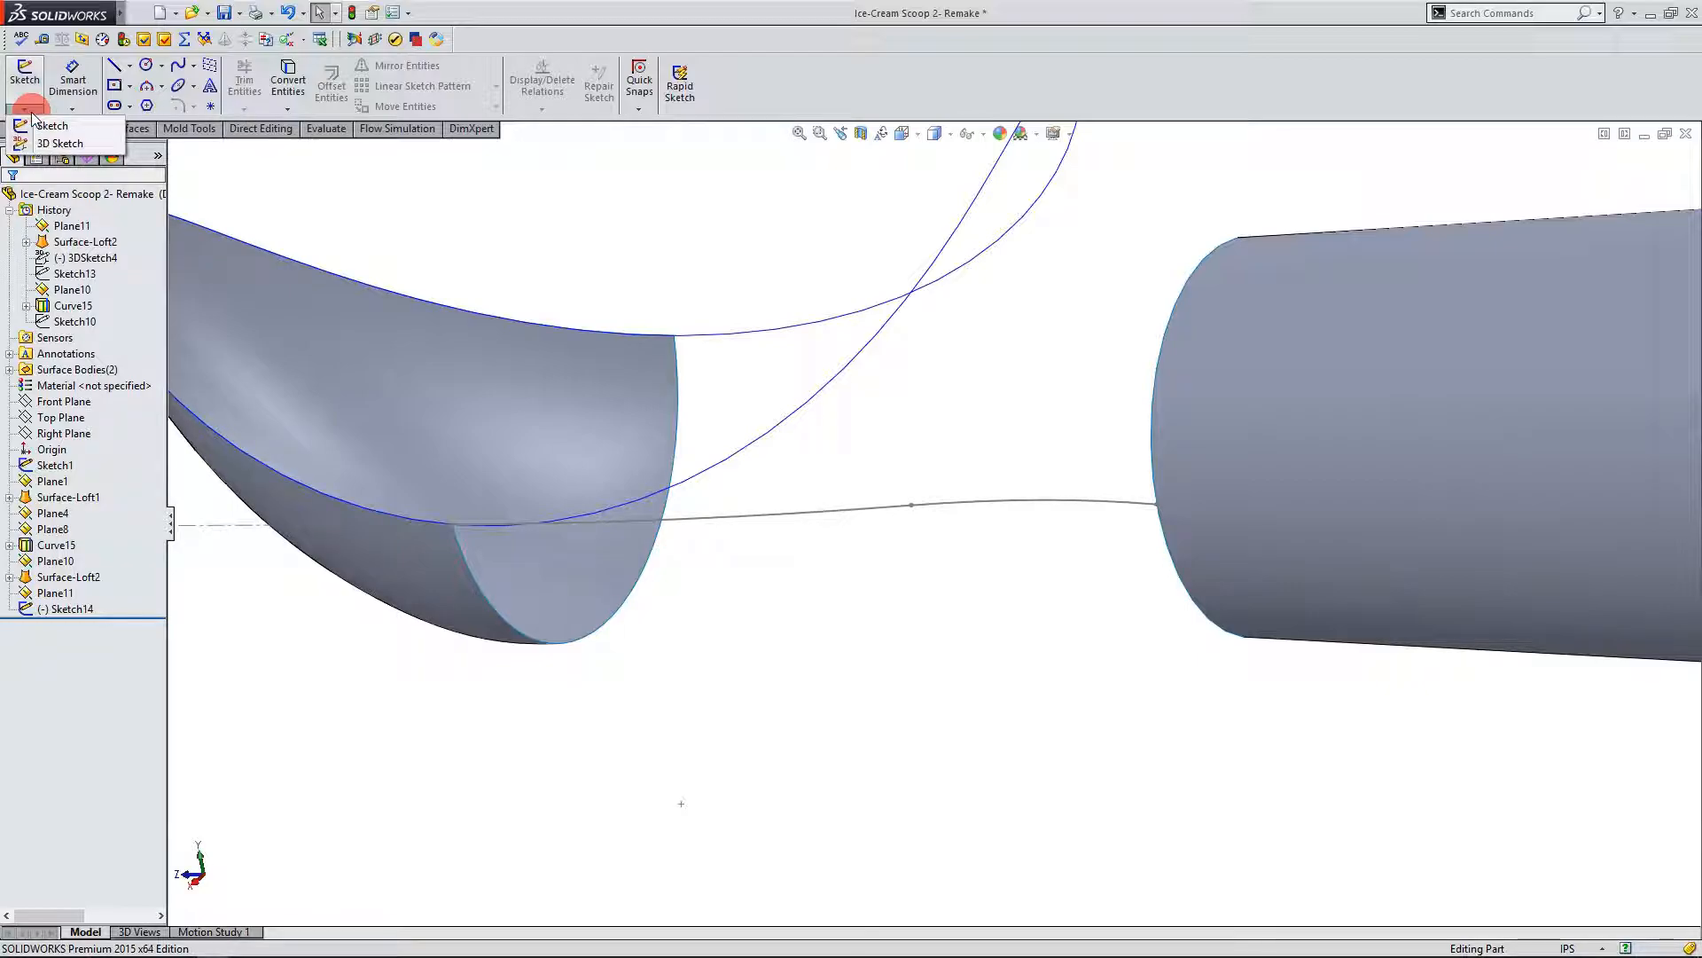
left_click(39, 145)
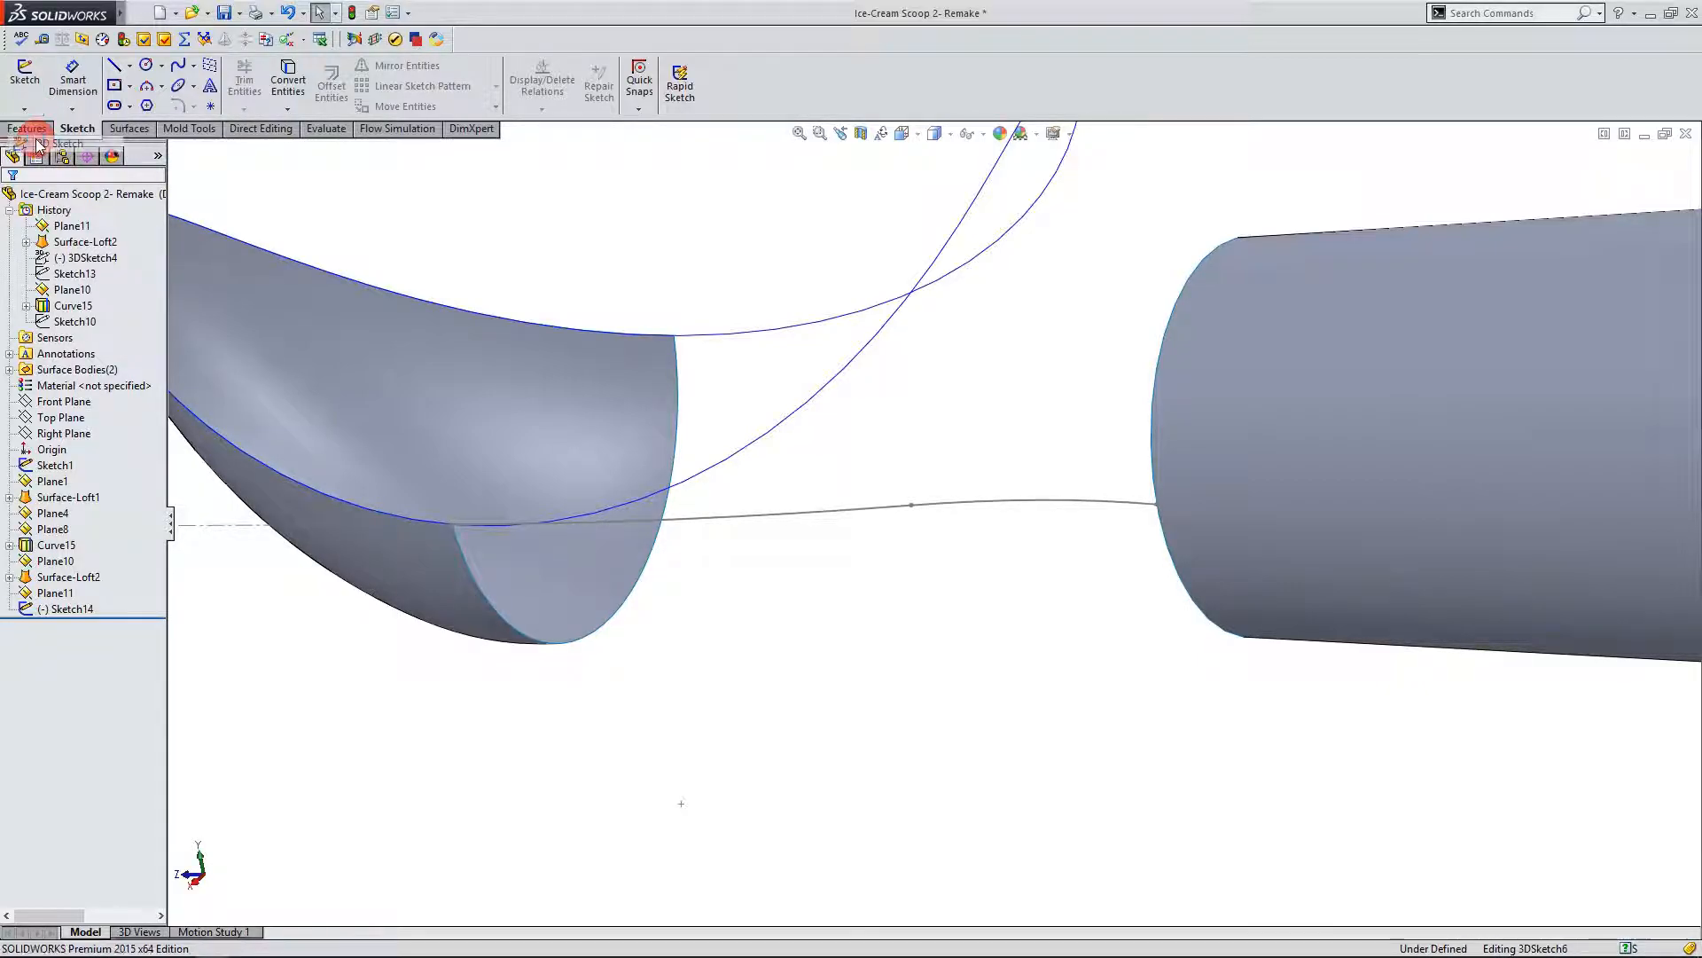
left_click(115, 69)
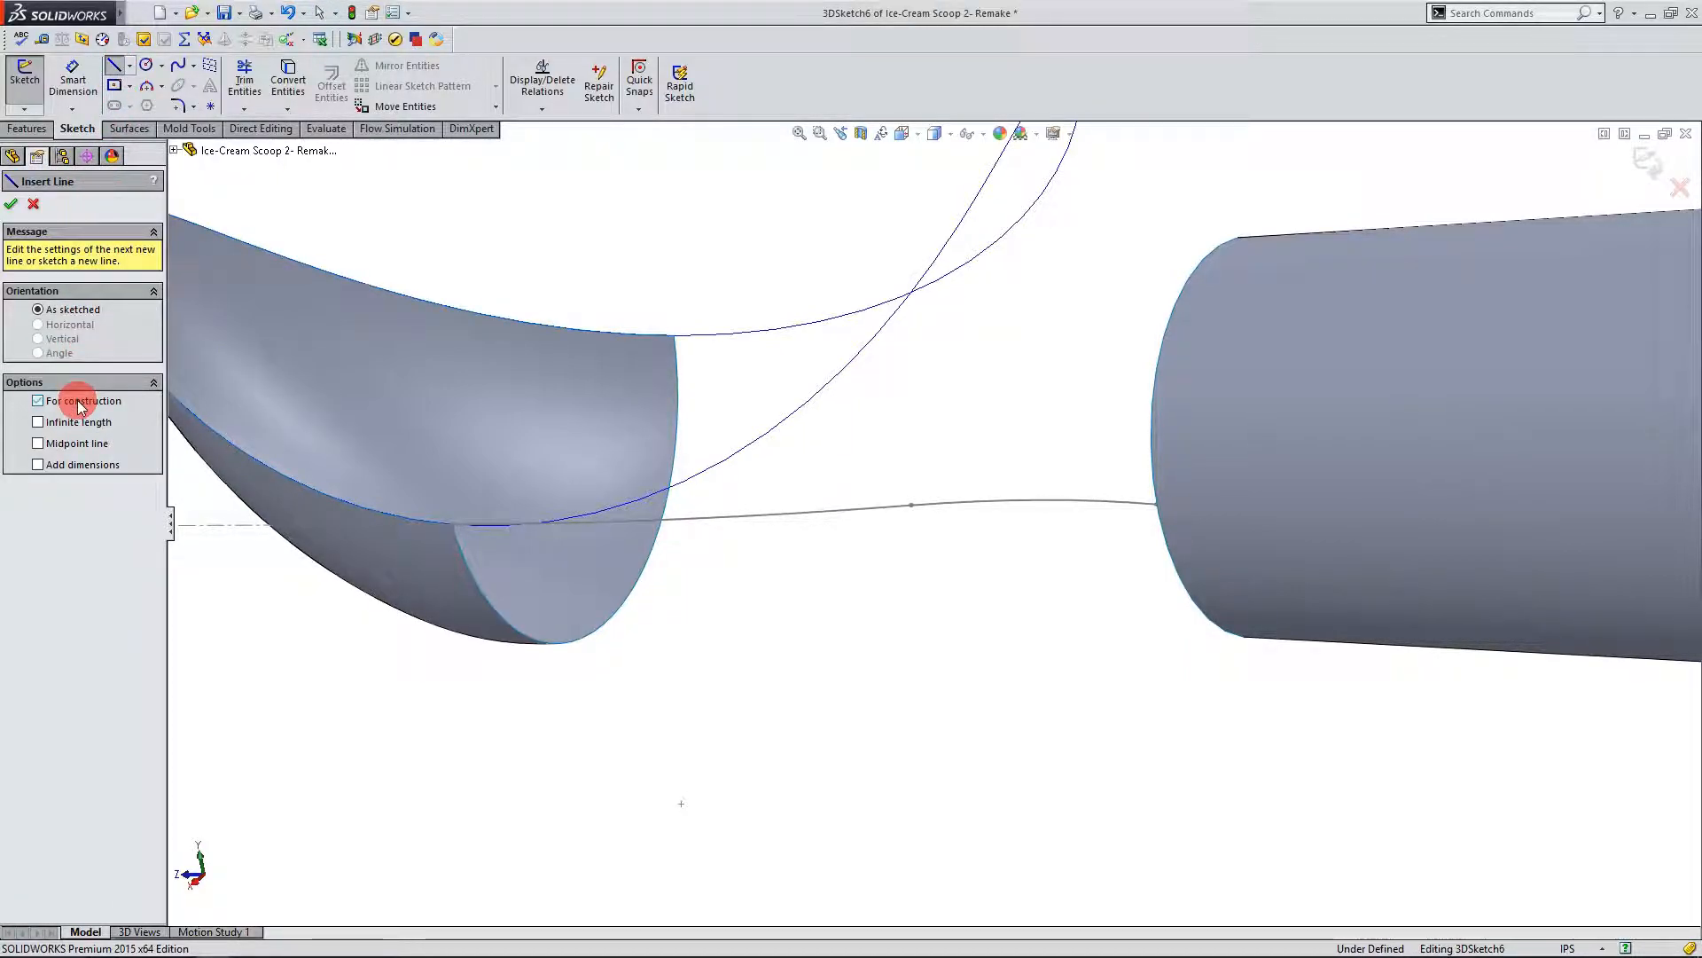
mouse_move(452, 525)
left_mouse_down()
mouse_move(669, 361)
mouse_move(676, 336)
mouse_move(716, 410)
left_mouse_up()
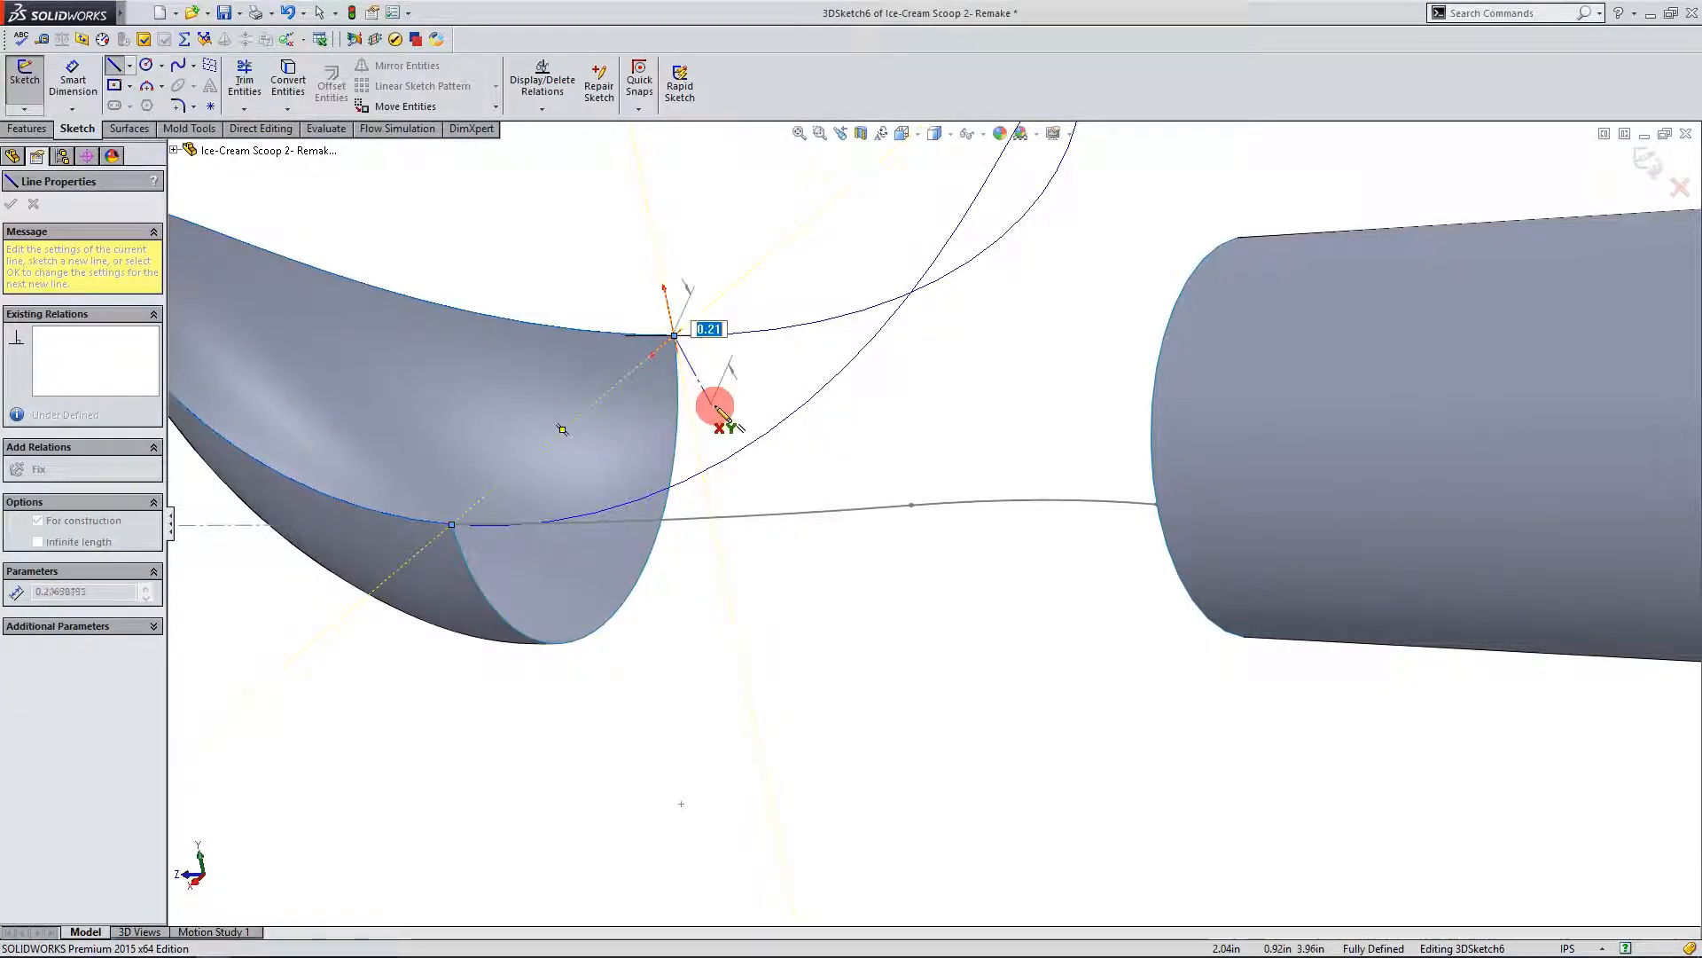
key("Escape")
key("Escape")
Step: Draw a construction line about 0.41 in long from the first line's midpoint down to the lowest part of the scoop's rear edge
middle_click_drag(746, 568, 815, 594)
scroll(928, 635, "down", 2)
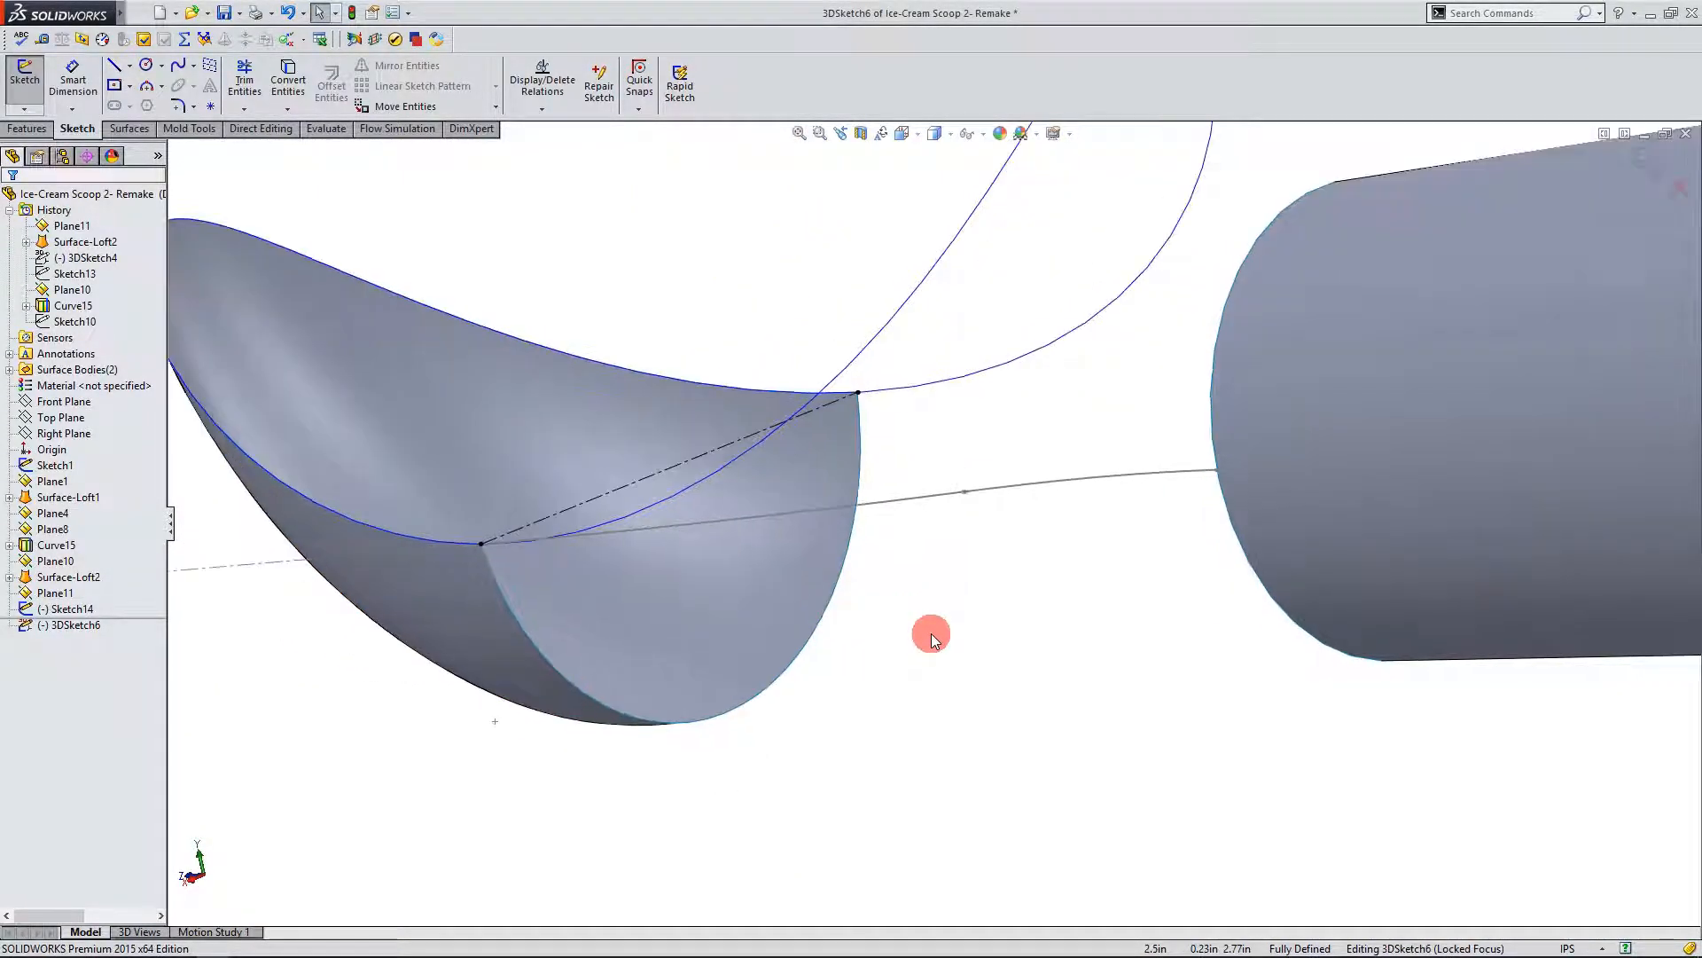
left_click(655, 470)
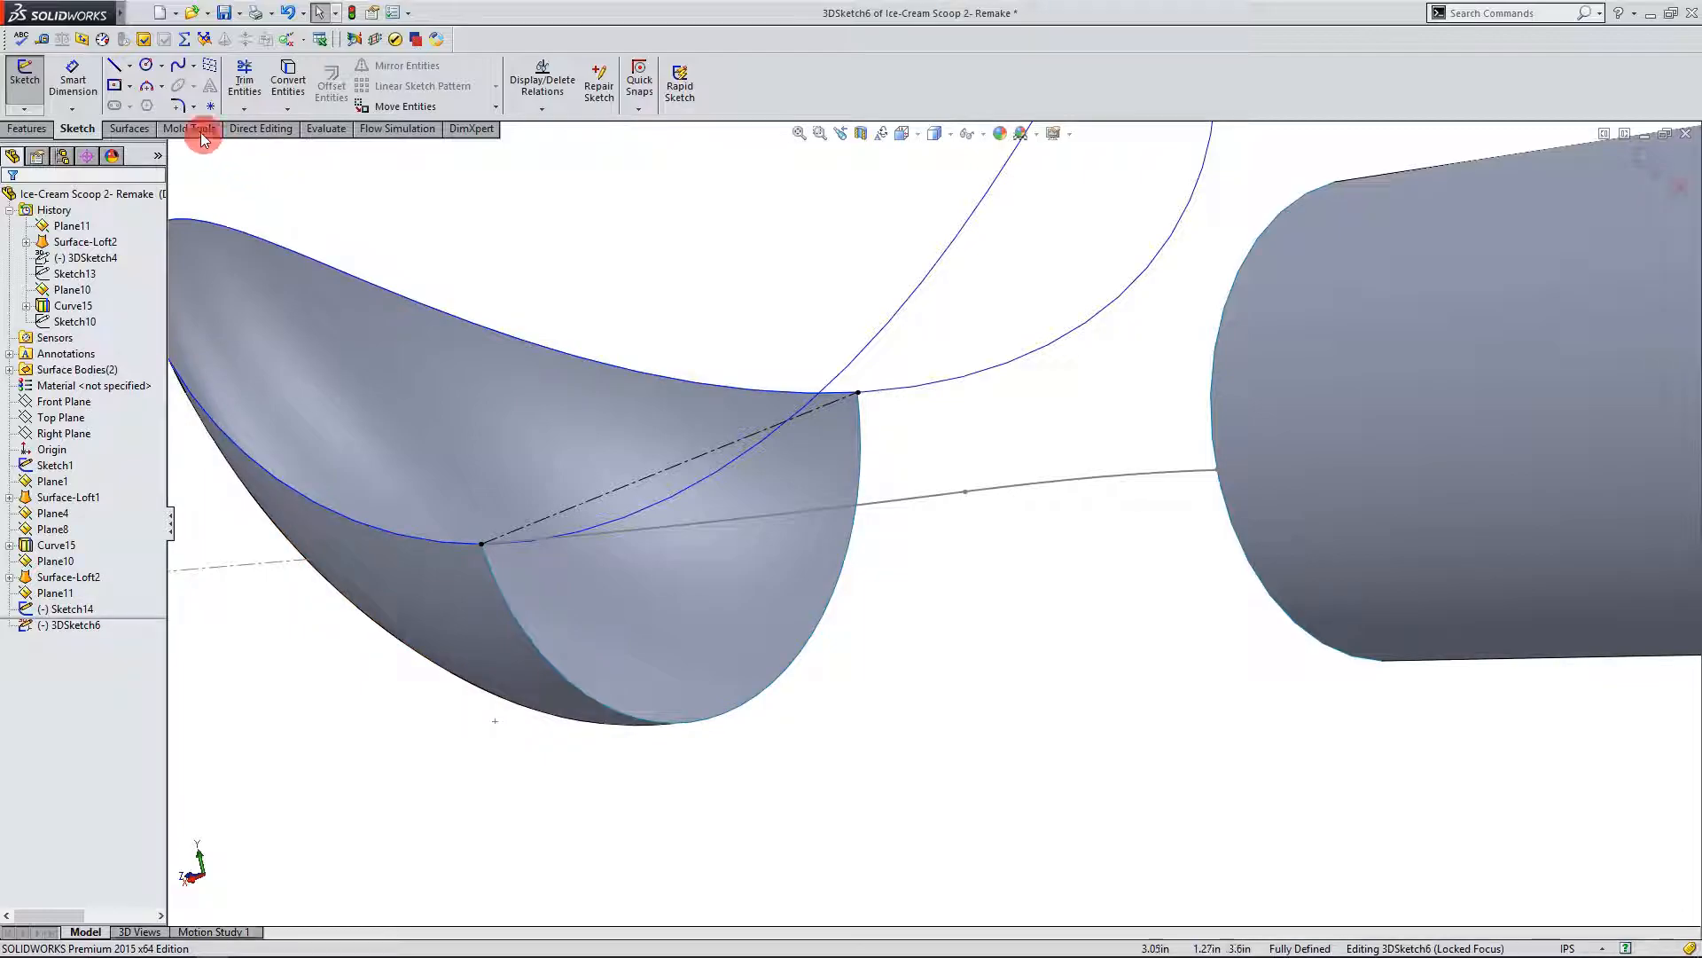
left_click(129, 69)
left_click(151, 83)
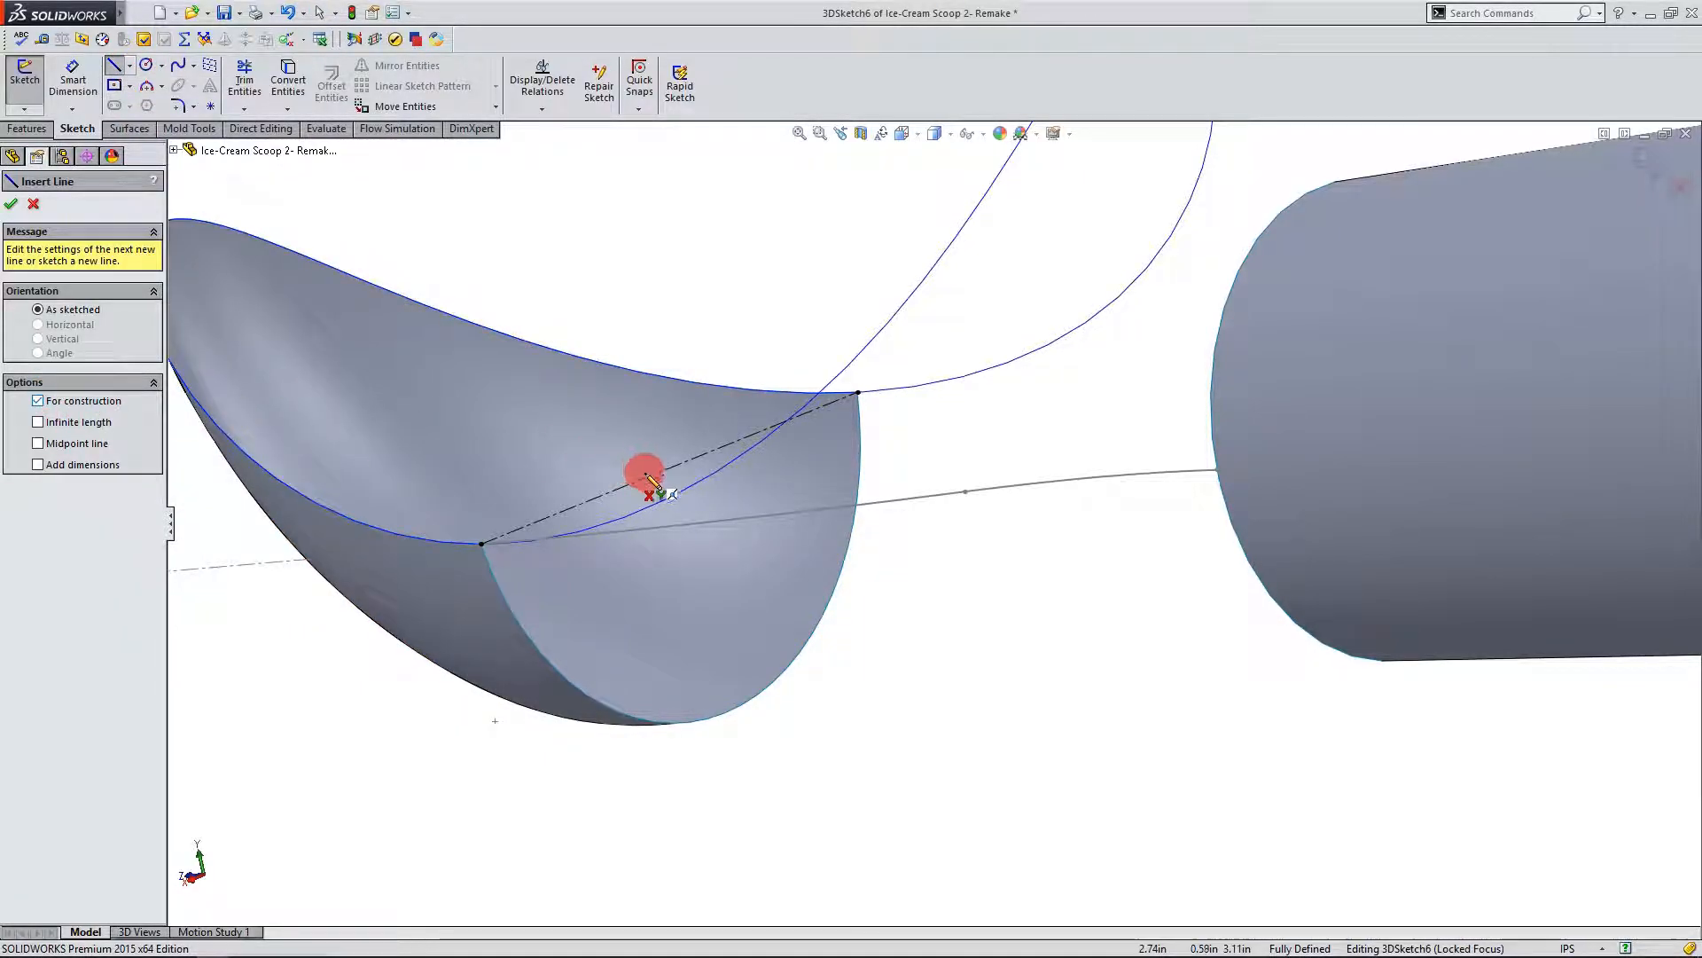
left_click_drag(676, 471, 727, 715)
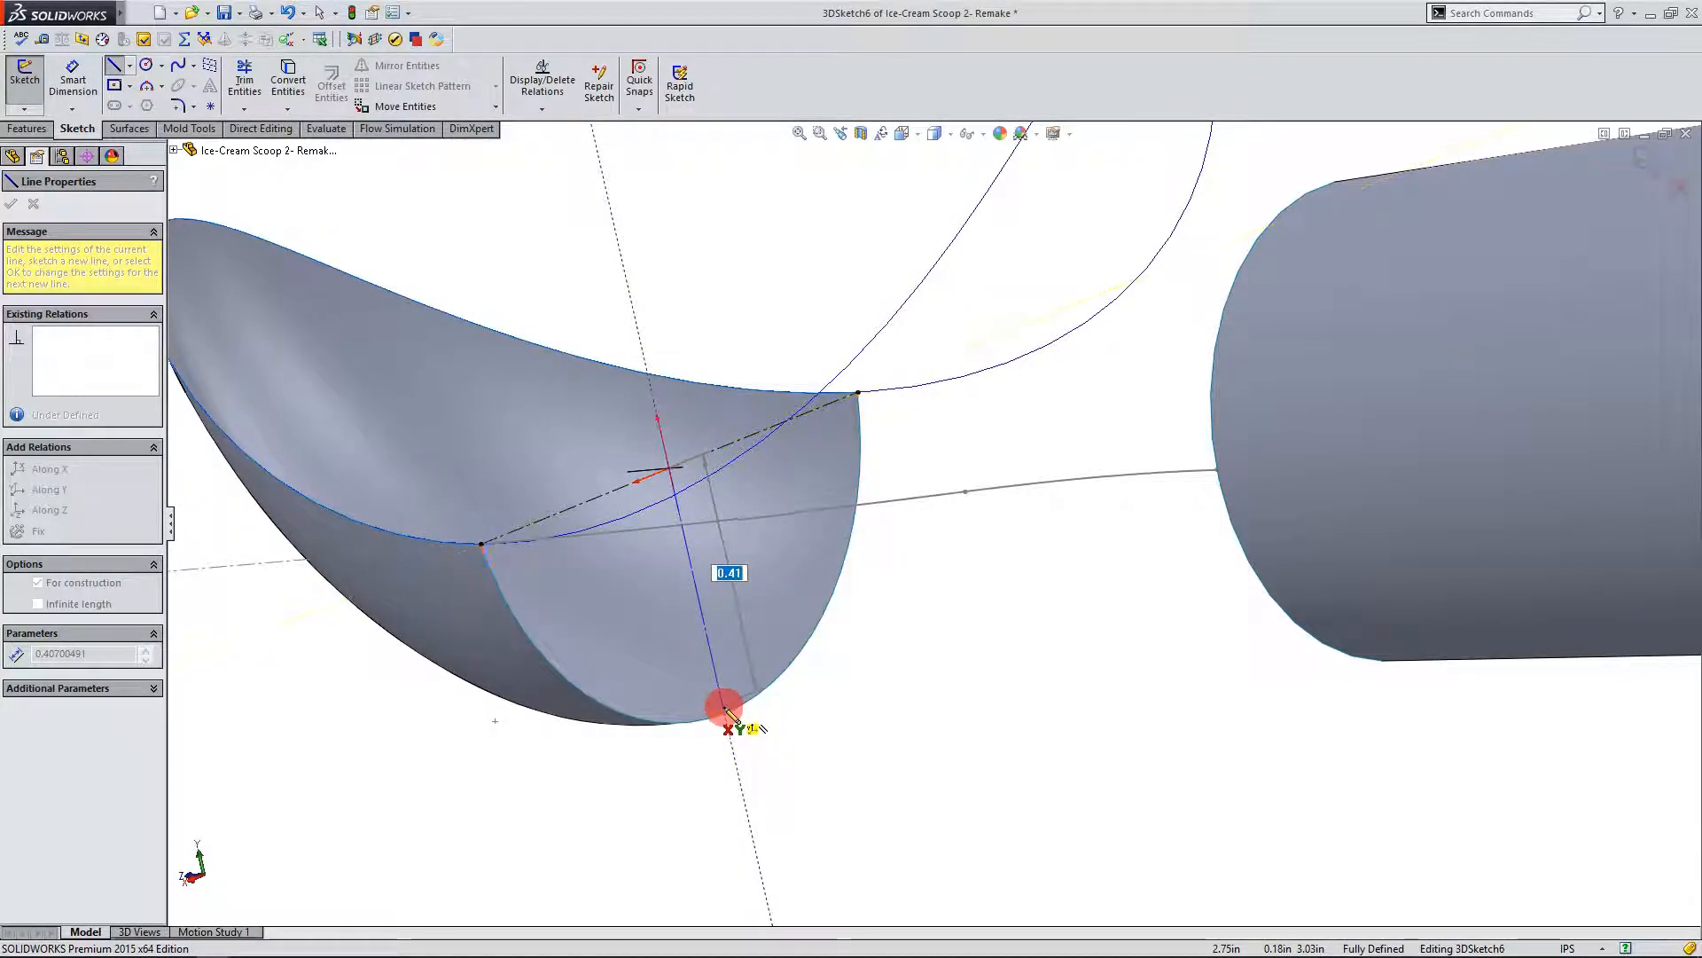
left_click(724, 713)
key("Escape")
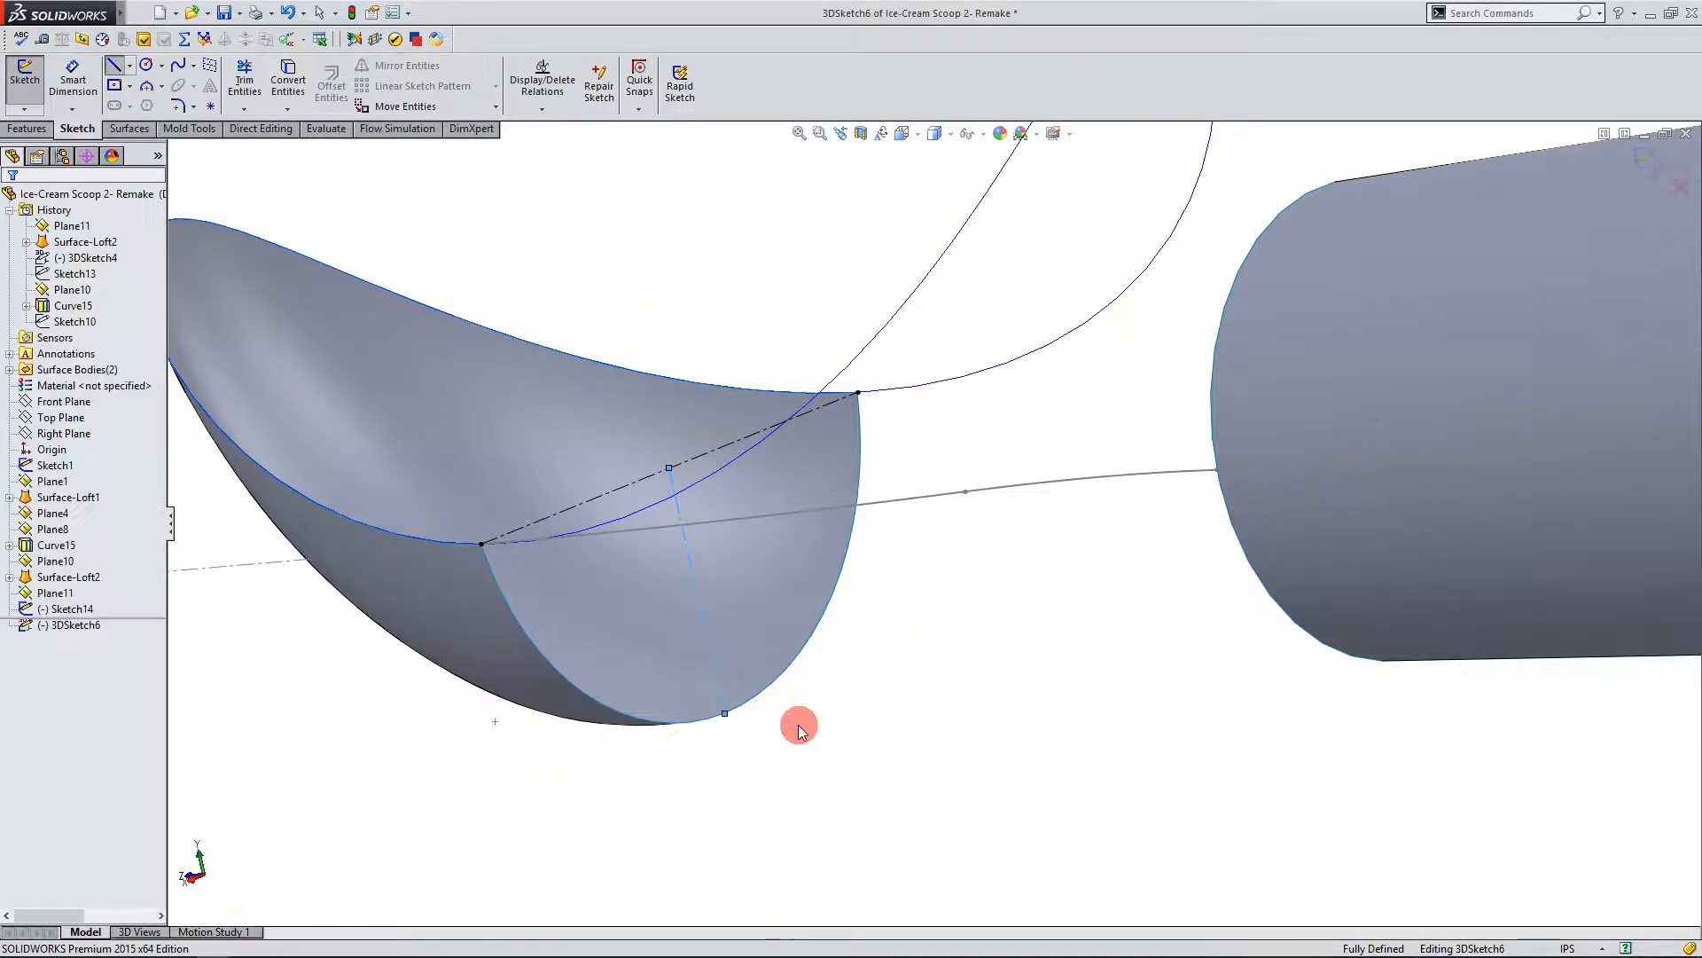
Step: Draw a solid line about 1.57 in long from the bottom of the scoop's rear edge toward the bottom of the handle's opening
scroll(805, 687, "up", 2)
middle_click_drag(807, 683, 1008, 626)
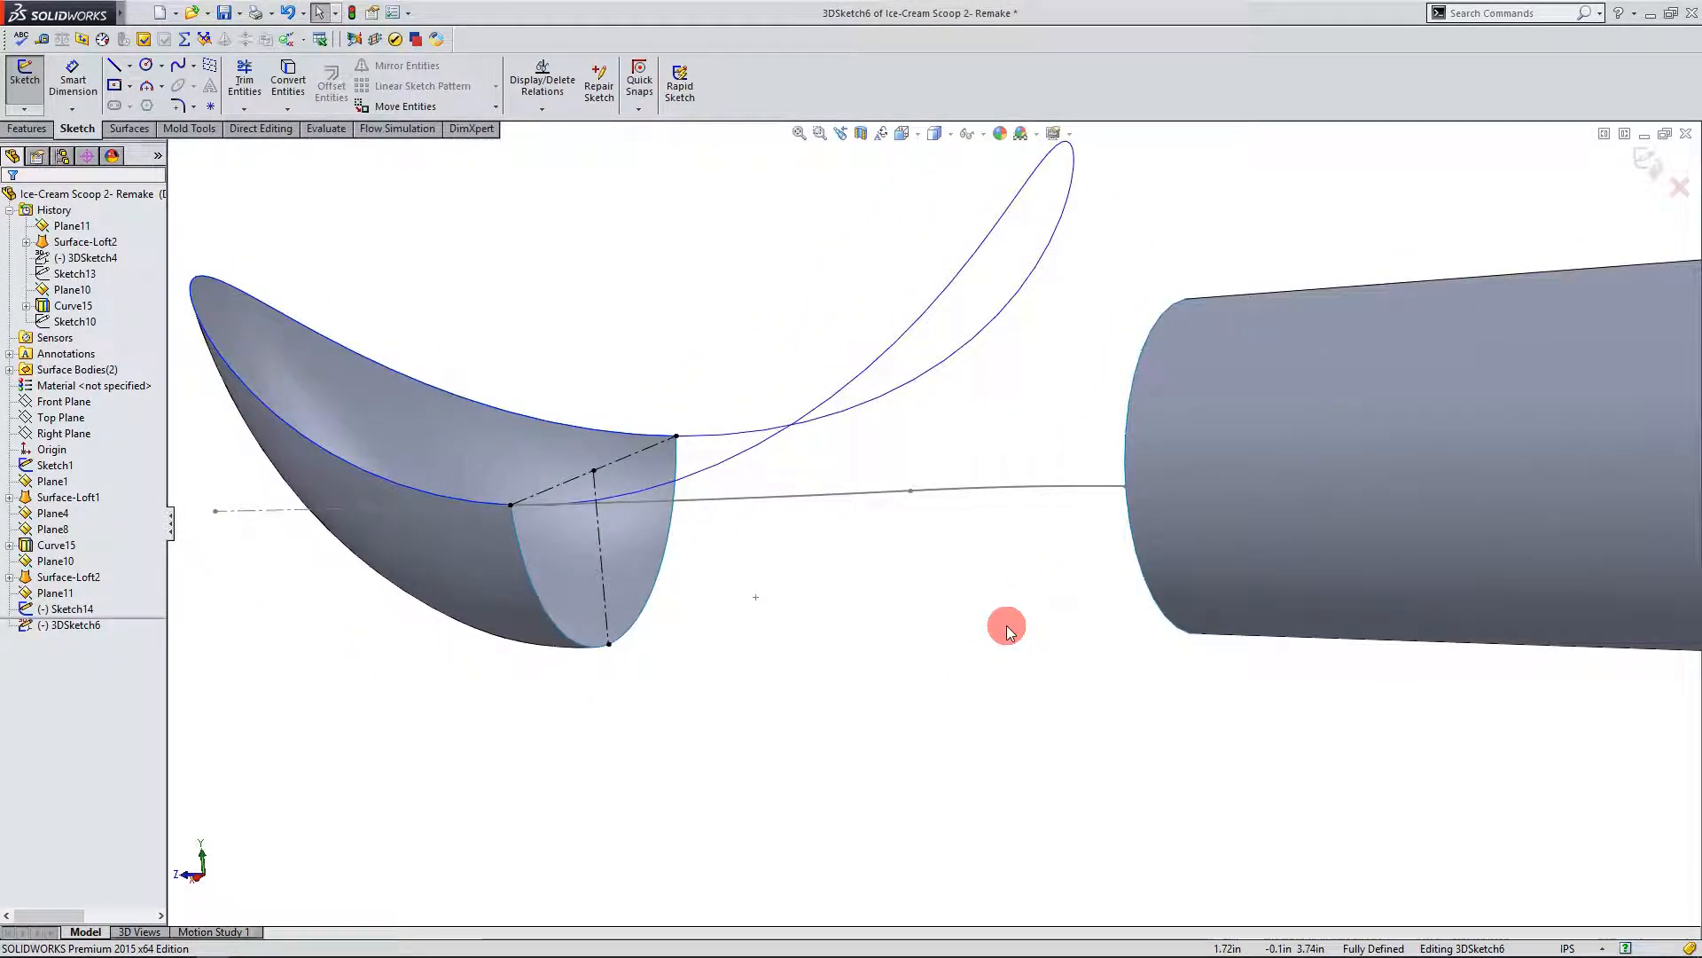
middle_click_drag(608, 638, 1277, 592)
scroll(1277, 592, "down", 3)
mouse_move(889, 608)
middle_mouse_down()
mouse_move(913, 616)
mouse_move(904, 628)
middle_mouse_up()
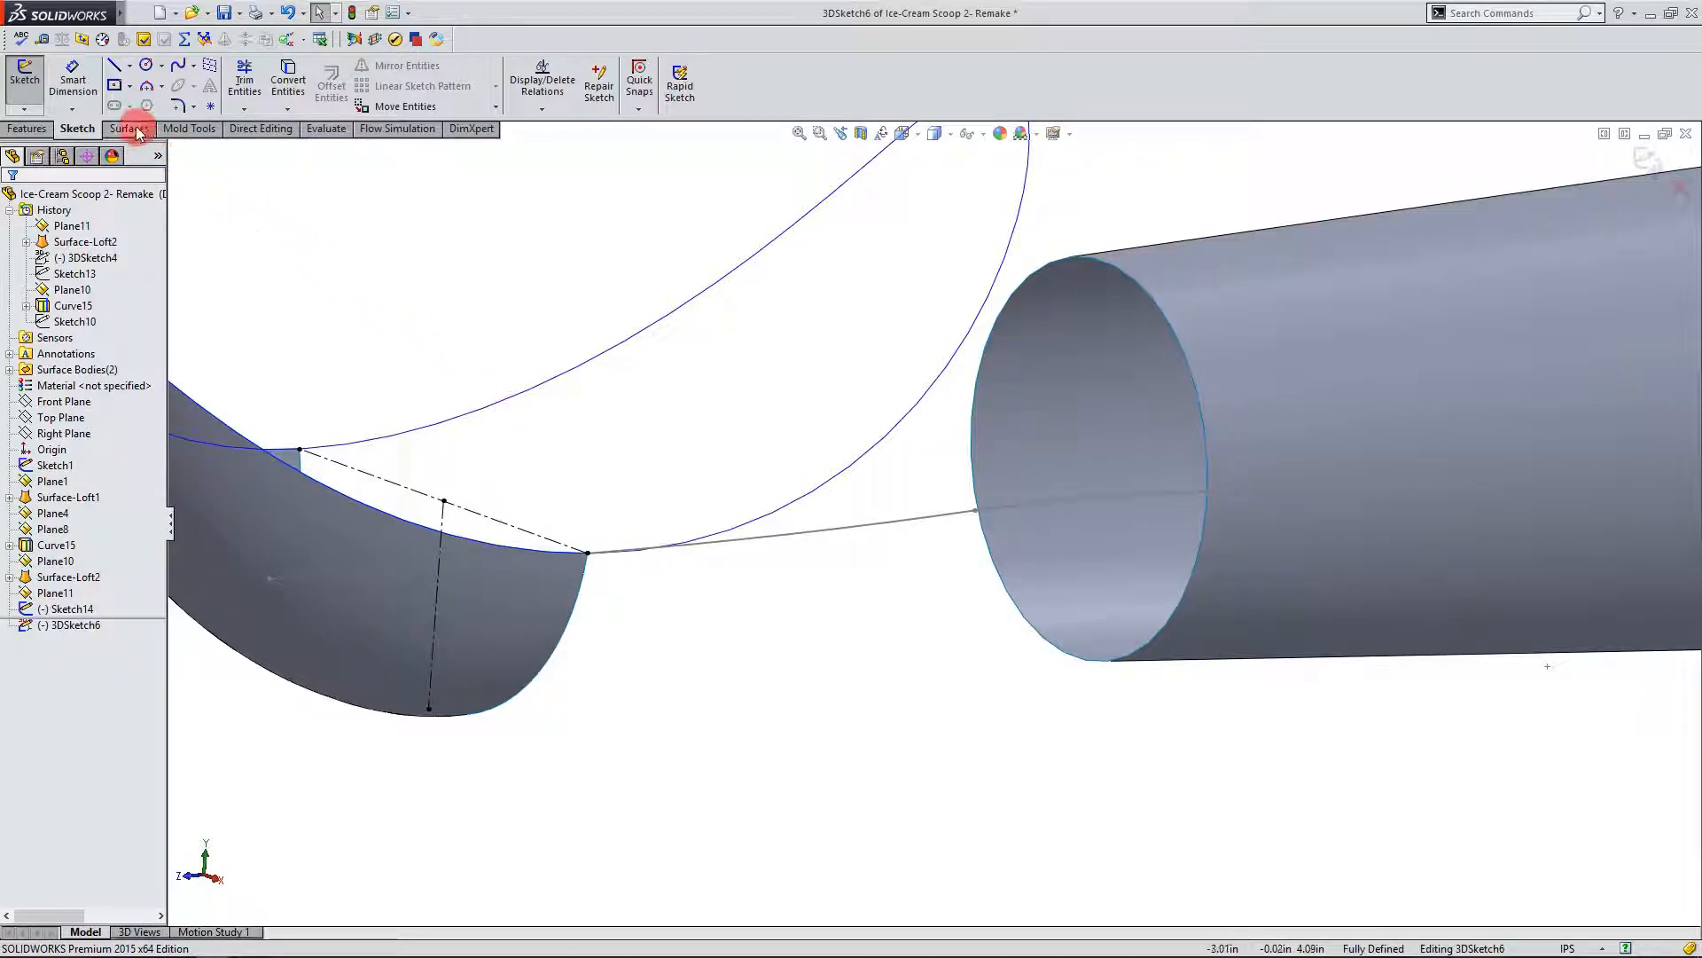
left_click(113, 71)
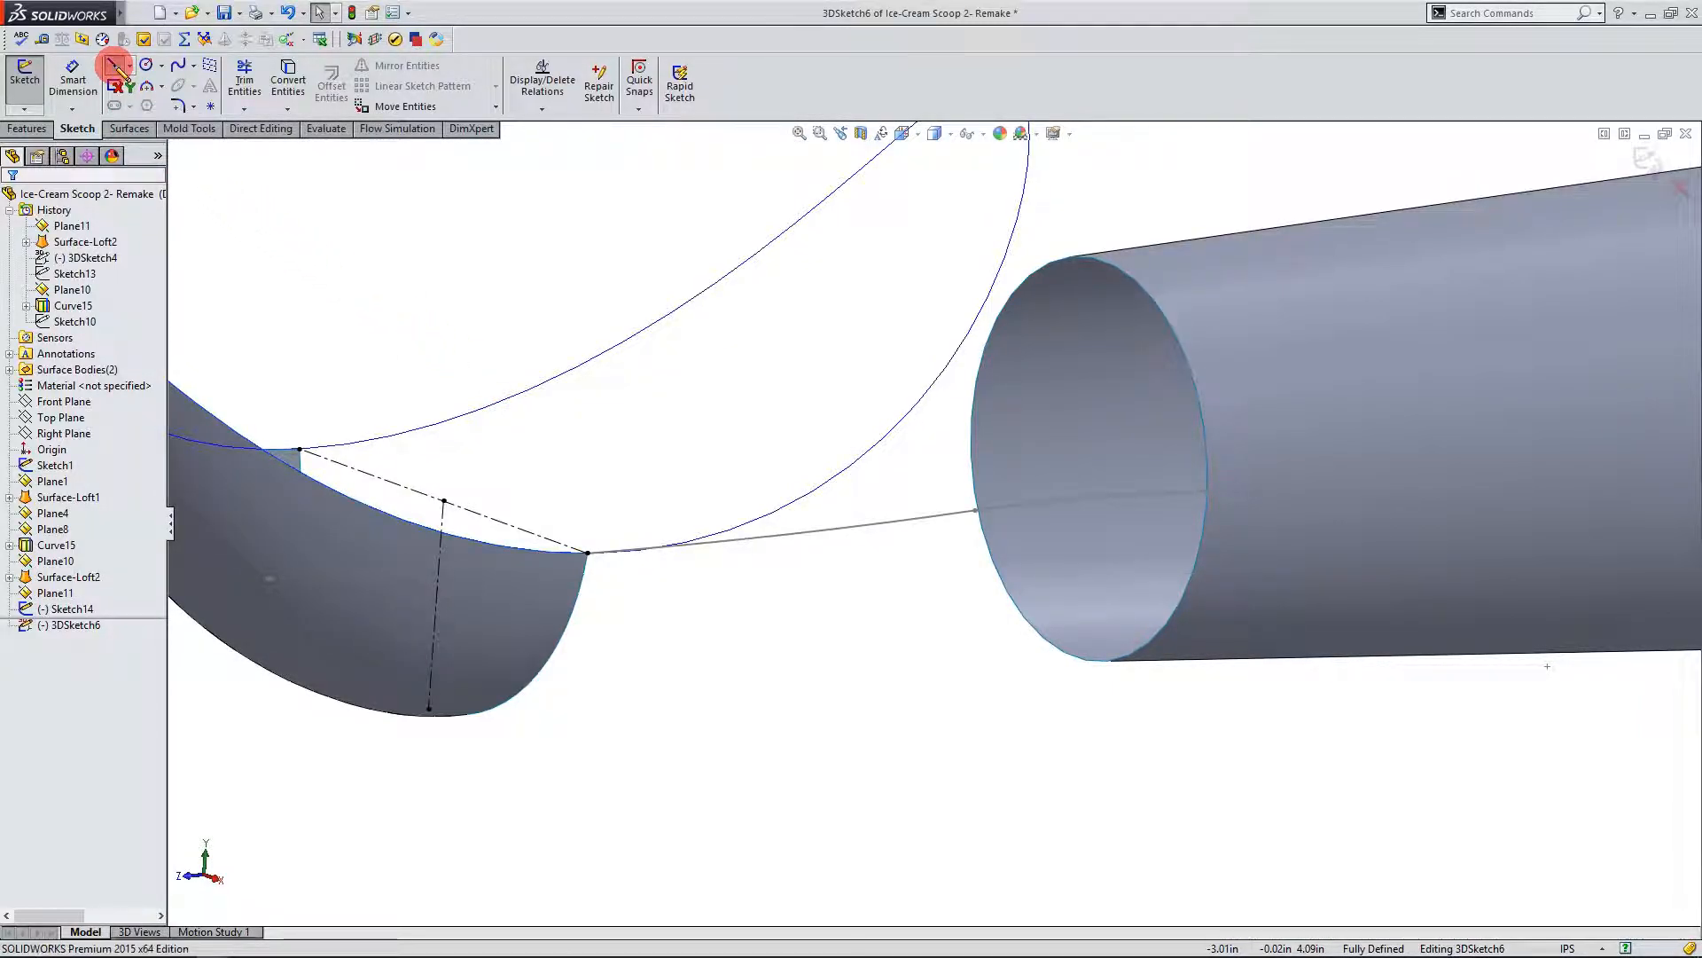
mouse_move(657, 523)
middle_mouse_down()
mouse_move(783, 635)
mouse_move(692, 622)
mouse_move(603, 643)
middle_mouse_up()
left_click(263, 671)
mouse_move(483, 669)
middle_mouse_down()
mouse_move(495, 639)
mouse_move(635, 635)
middle_mouse_up()
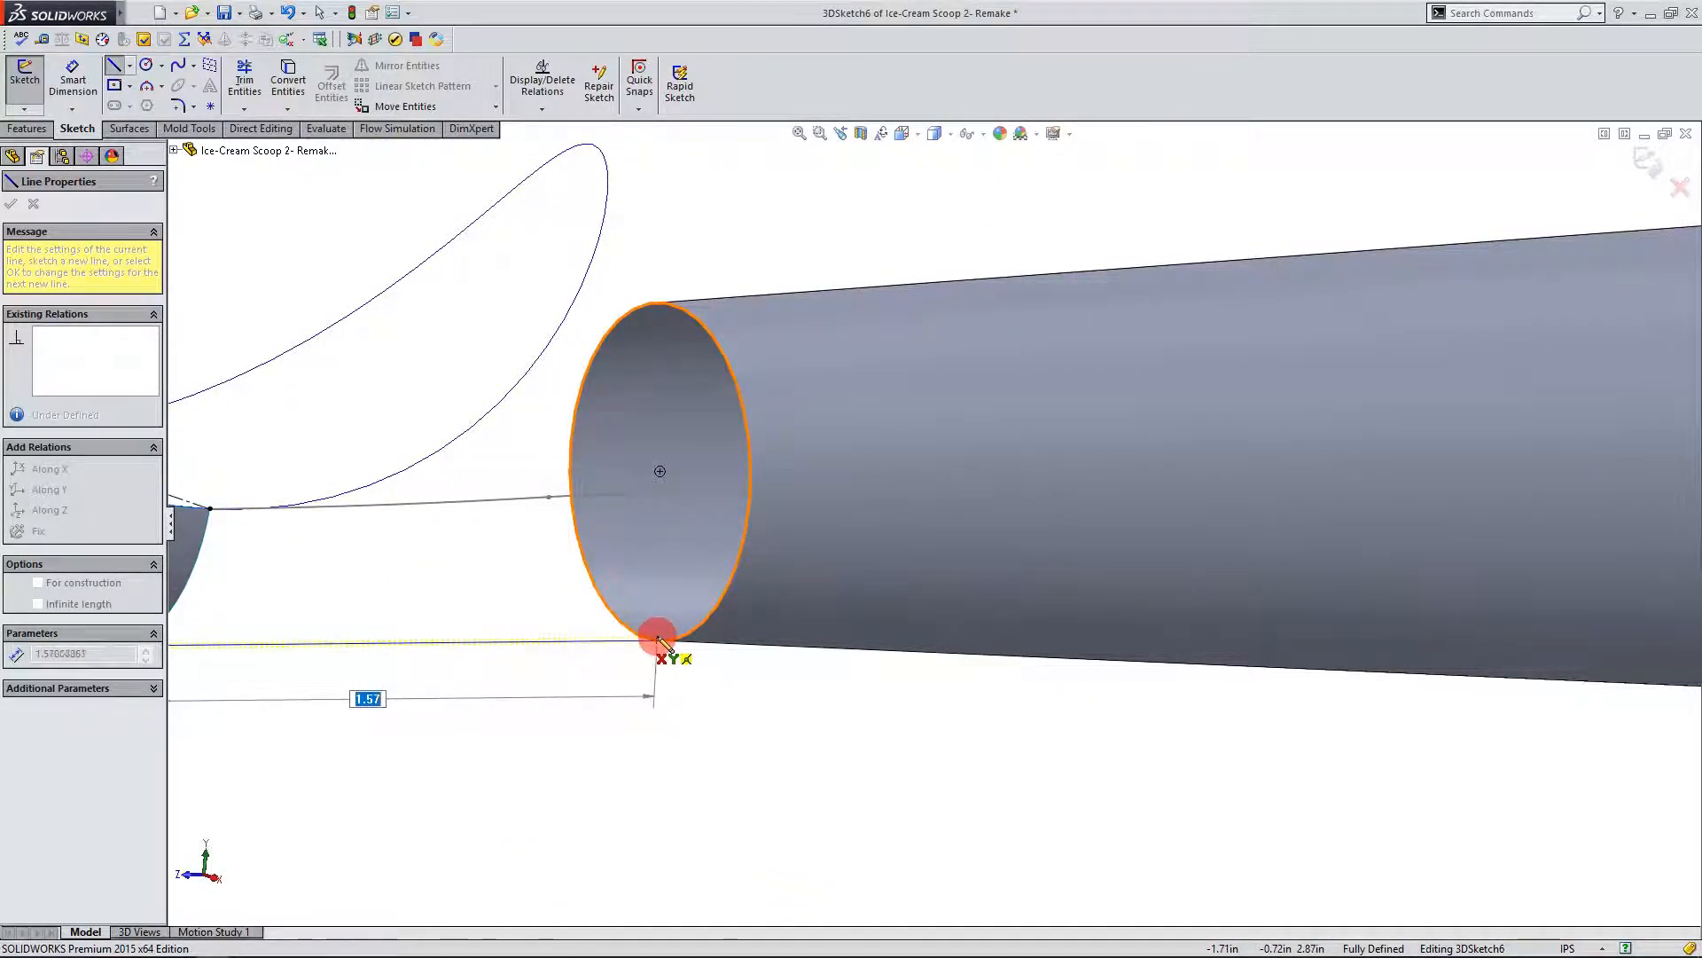
left_click(577, 654)
key("Escape")
Step: Convert the centre point of the handle's opening into the 3D sketch and move the solid line's free end closer to the rim
mouse_move(679, 541)
middle_mouse_down()
mouse_move(673, 529)
mouse_move(703, 544)
mouse_move(691, 567)
middle_mouse_up()
left_click(684, 498)
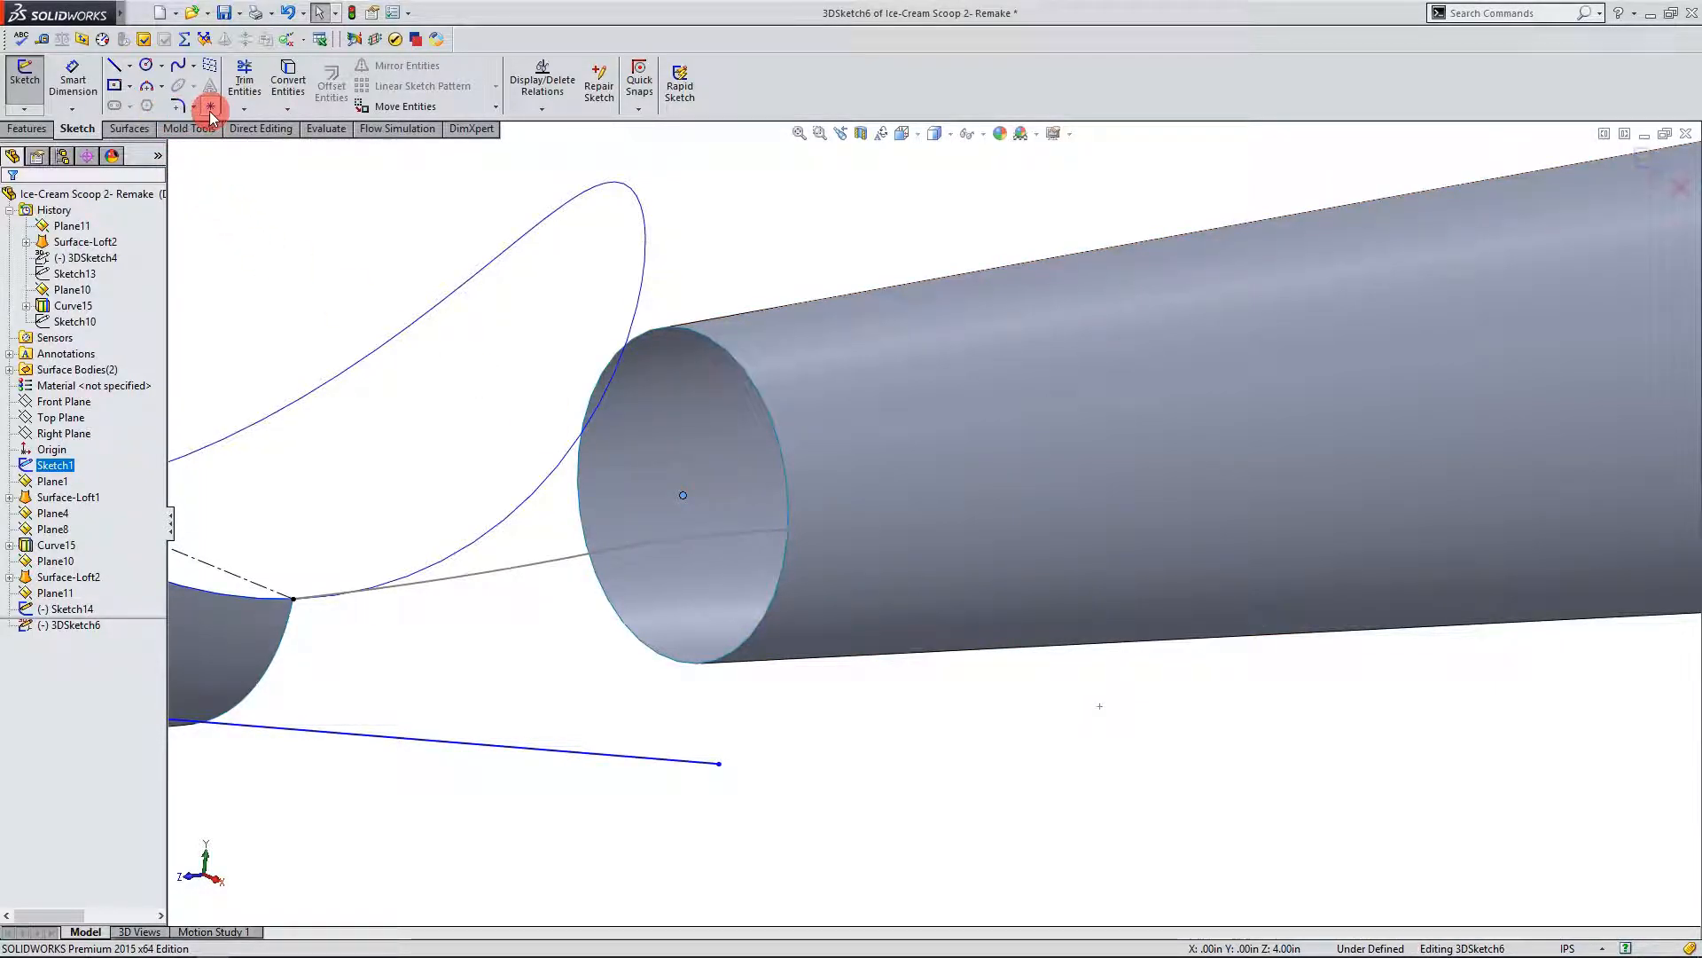
left_click(286, 84)
left_click(681, 493)
left_click(289, 80)
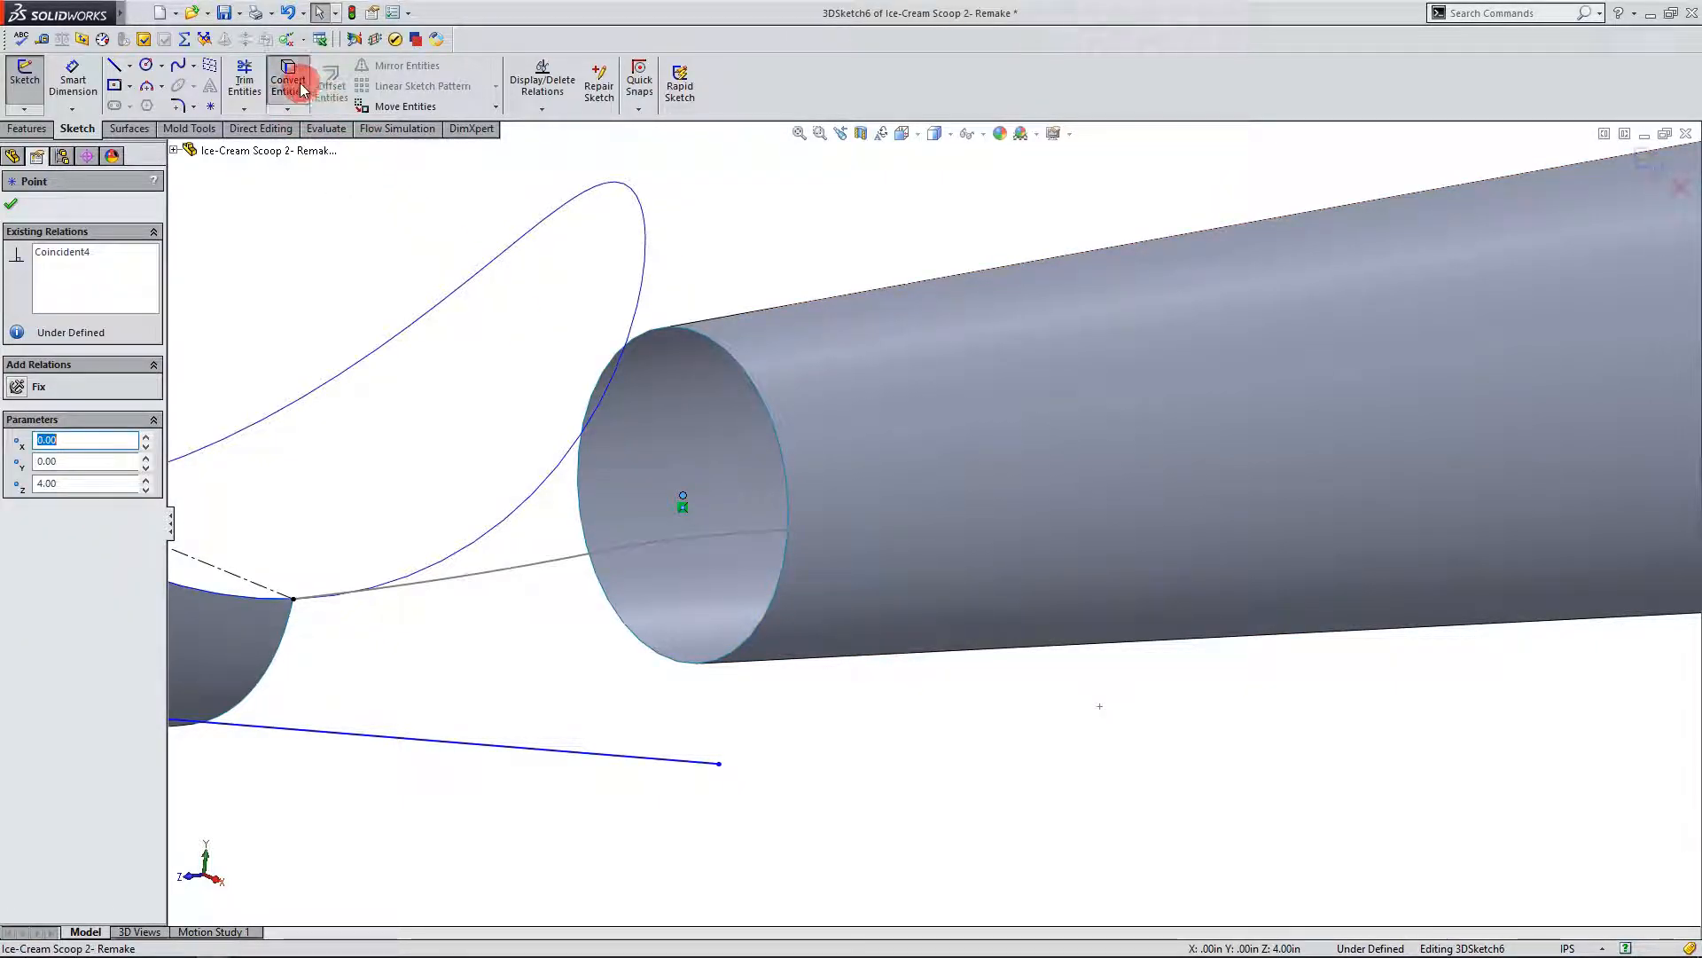
left_click(588, 575)
left_click_drag(715, 761, 639, 684)
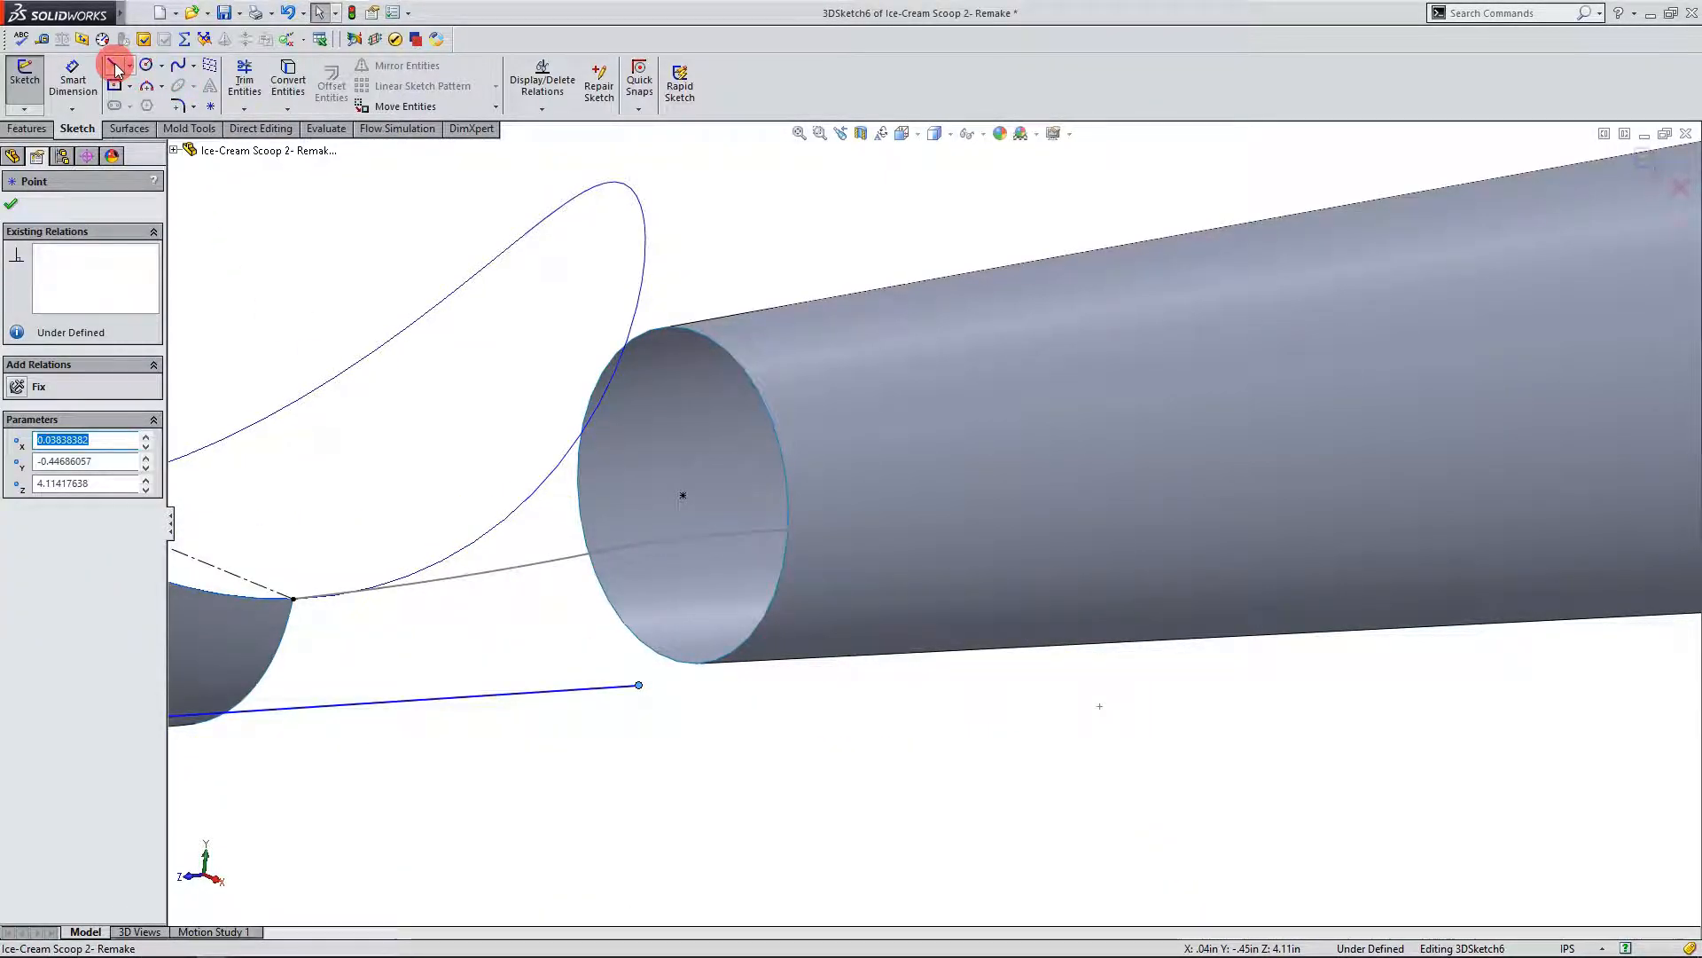
Step: Draw a line about 0.53 in long from the handle opening's centre downward along Y and make it construction geometry
left_click(115, 69)
left_click(683, 495)
mouse_move(682, 497)
left_mouse_down()
mouse_move(688, 716)
mouse_move(653, 703)
mouse_move(665, 712)
left_mouse_up()
mouse_move(665, 689)
middle_mouse_down()
mouse_move(628, 677)
mouse_move(703, 695)
mouse_move(647, 654)
mouse_move(718, 615)
mouse_move(740, 662)
mouse_move(647, 654)
mouse_move(695, 745)
middle_mouse_up()
key("Escape")
key("Escape")
scroll(680, 697, "down", 3)
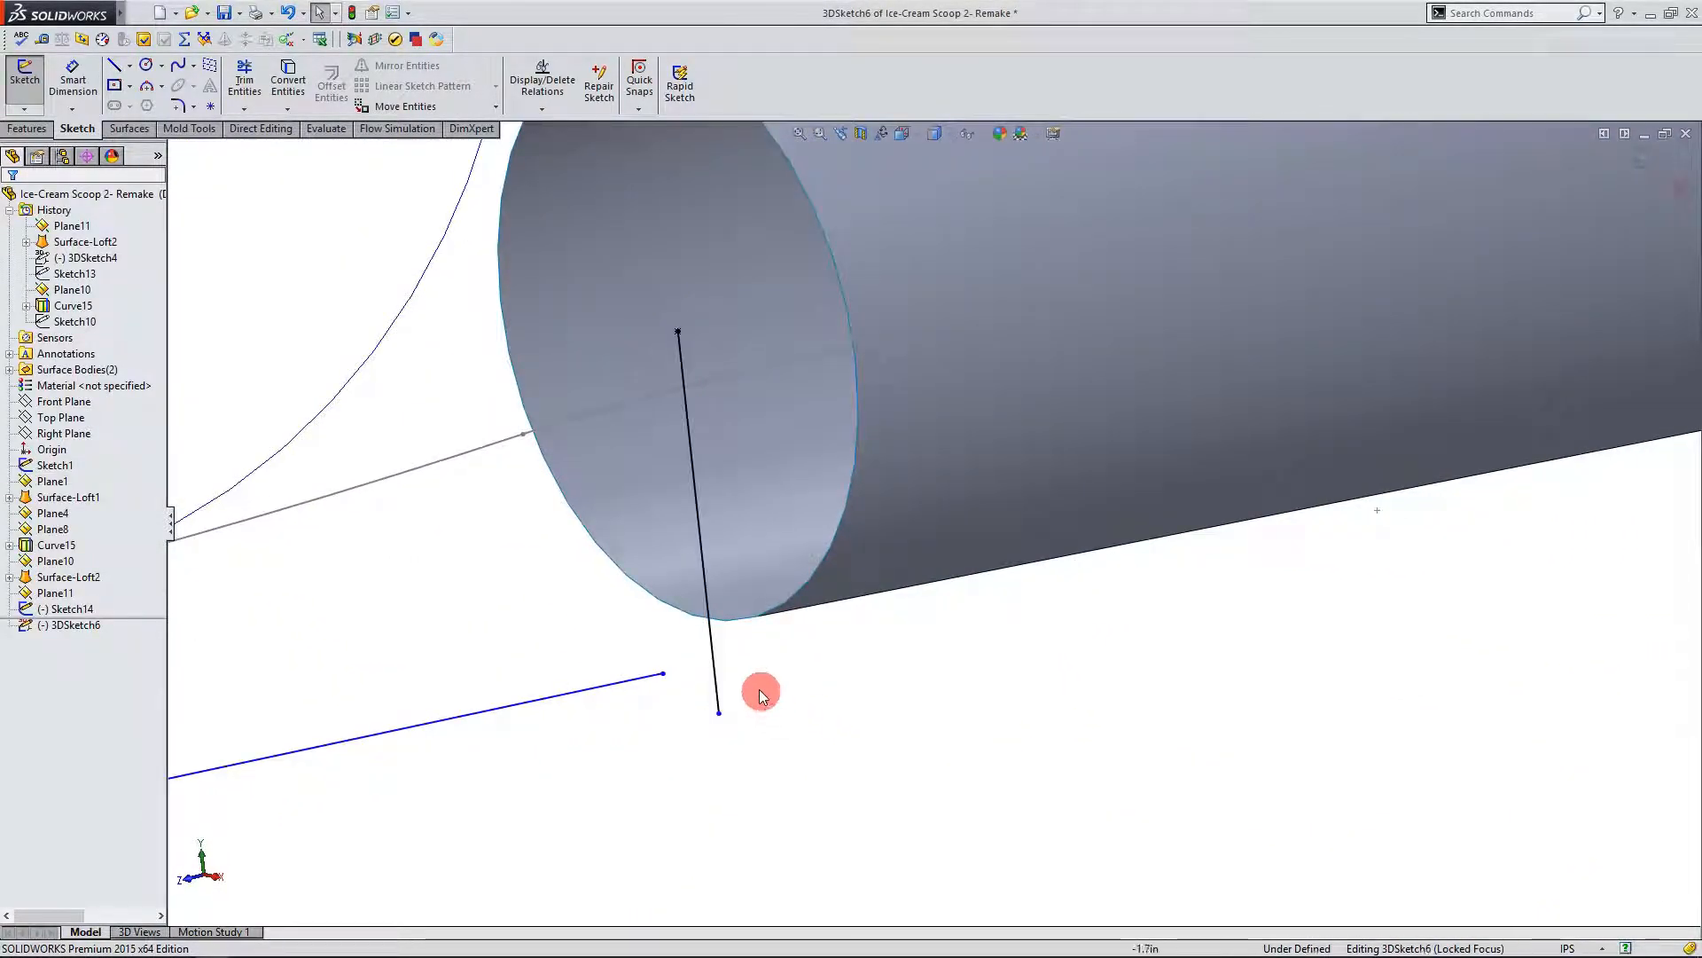
left_click(712, 652)
left_click(100, 502)
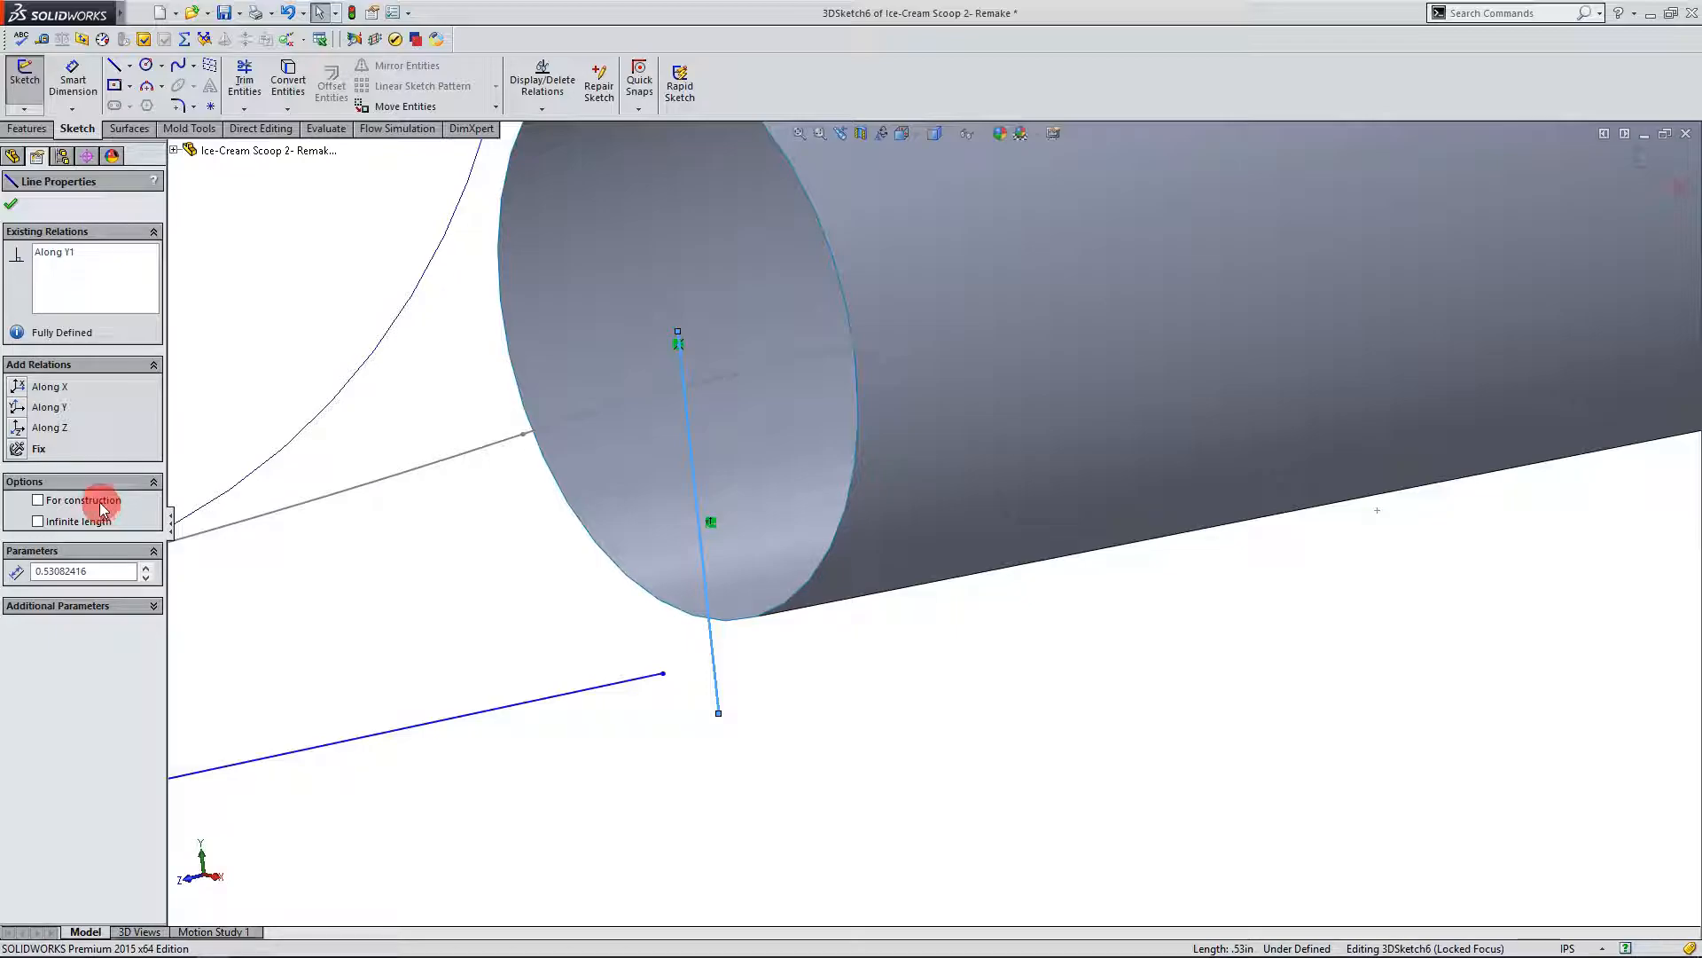
key("Escape")
Step: Shorten the vertical construction line to end just below the handle's rim and convert the circular rim edge into the sketch
scroll(762, 658, "up", 1)
middle_click_drag(846, 646, 786, 618)
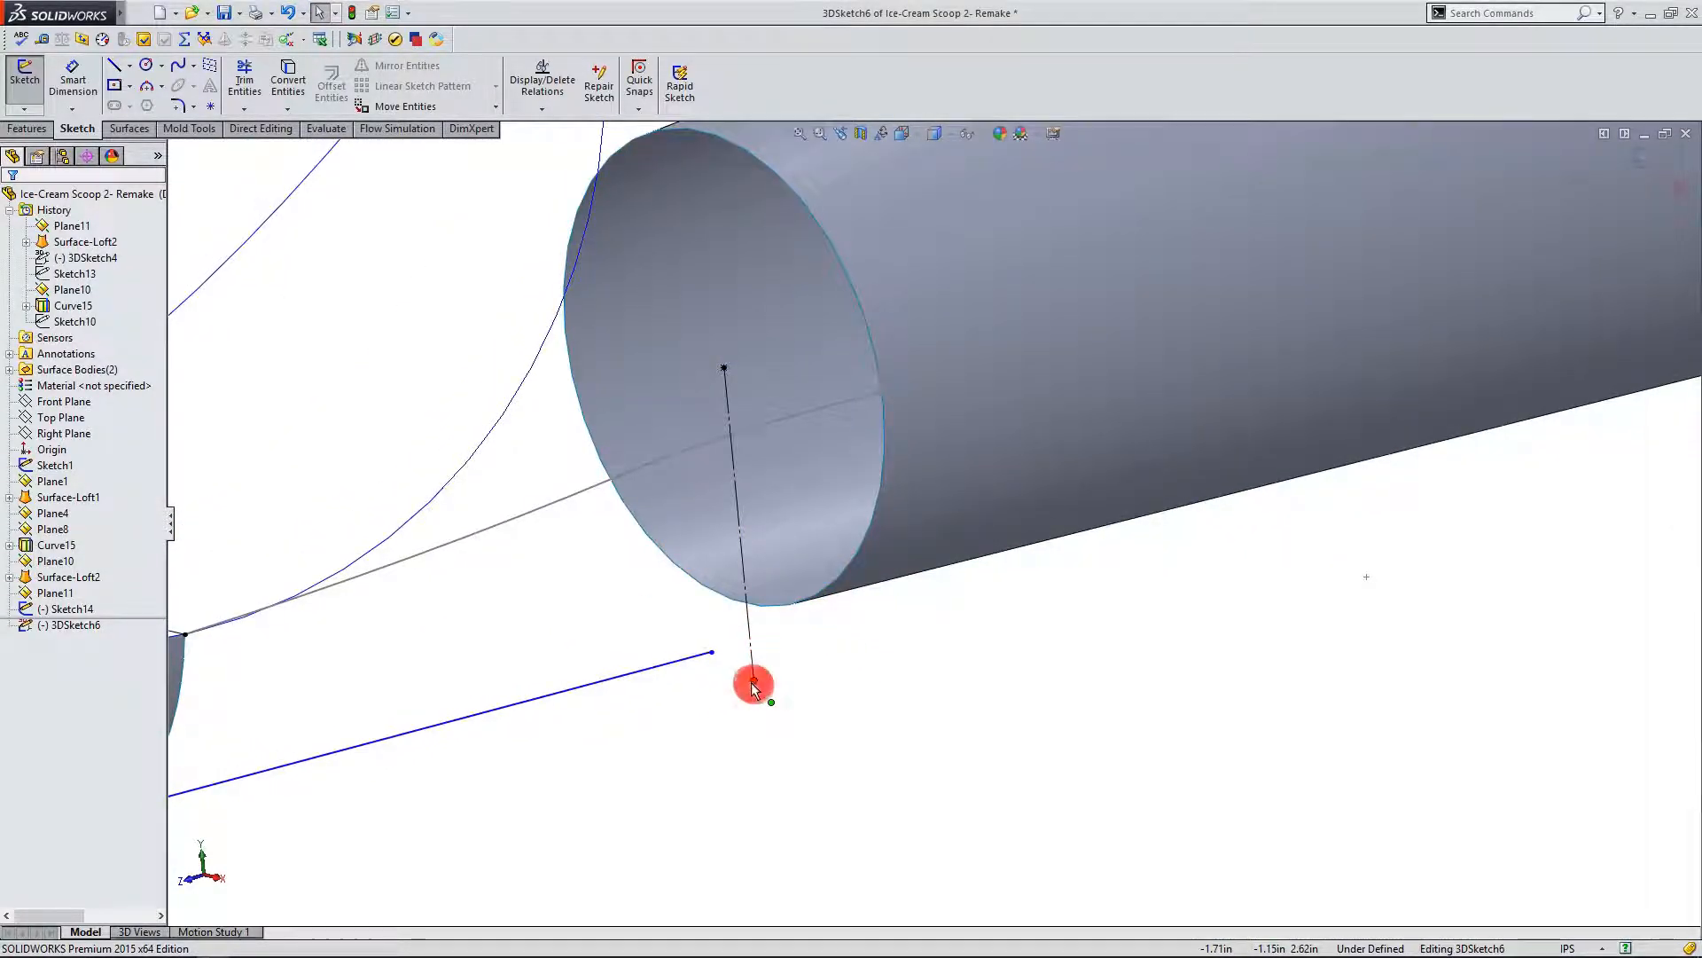
left_click(754, 682)
left_click_drag(747, 603, 768, 653)
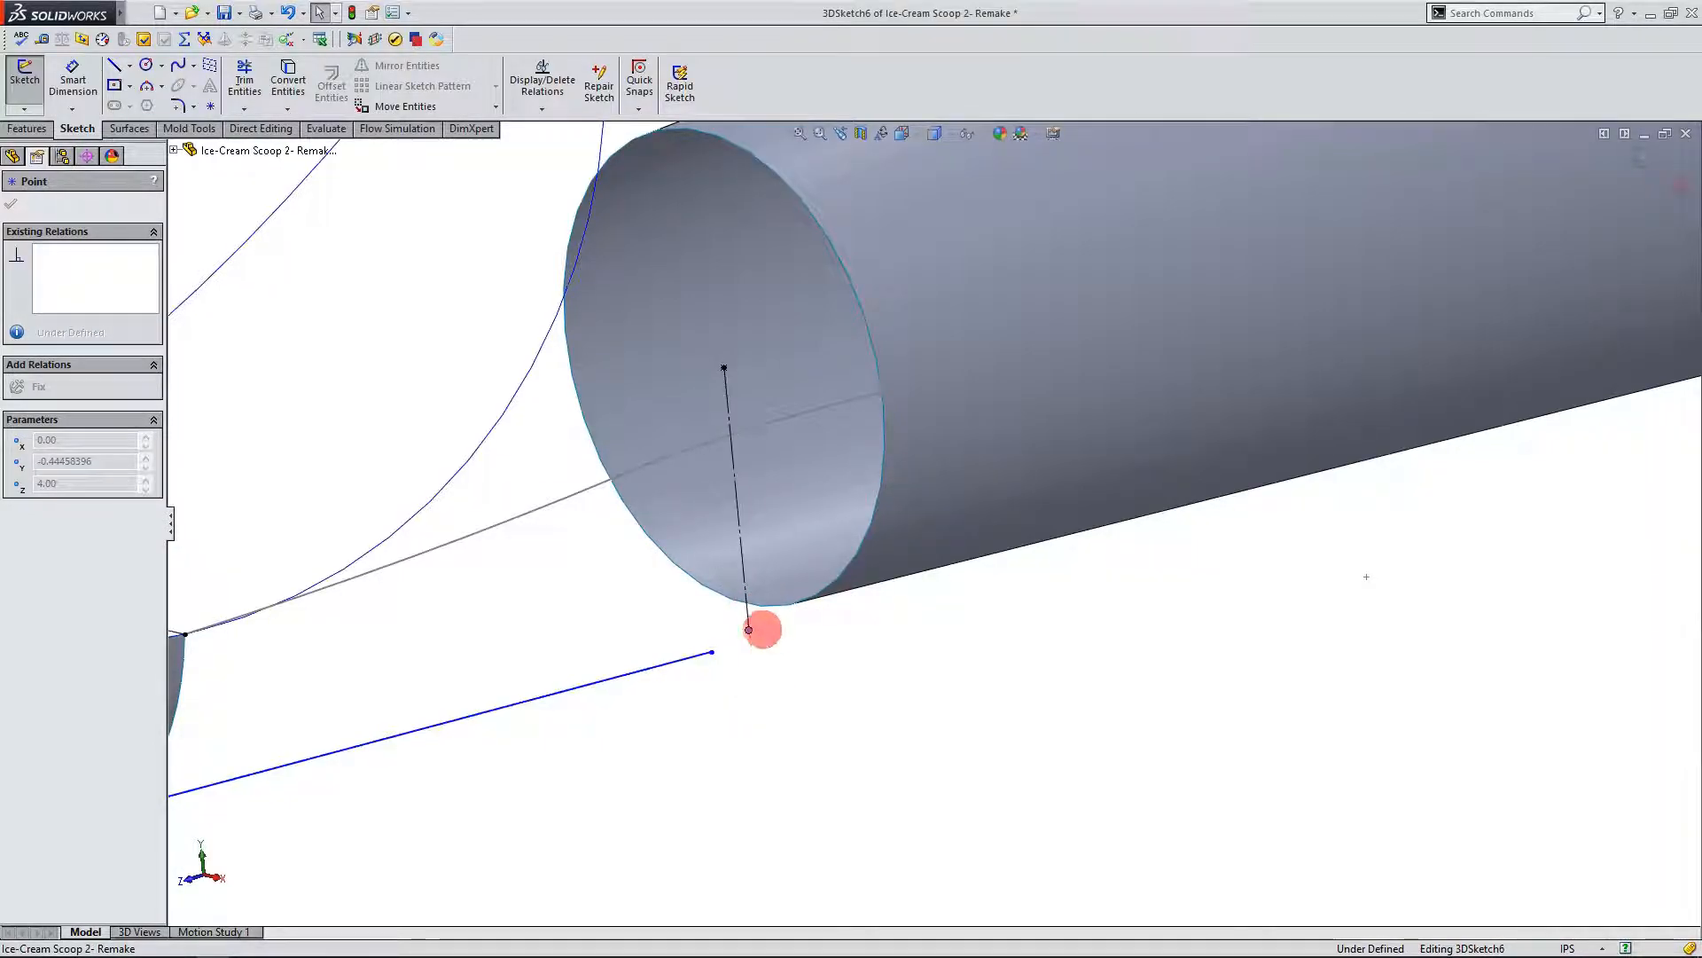
left_click(763, 636)
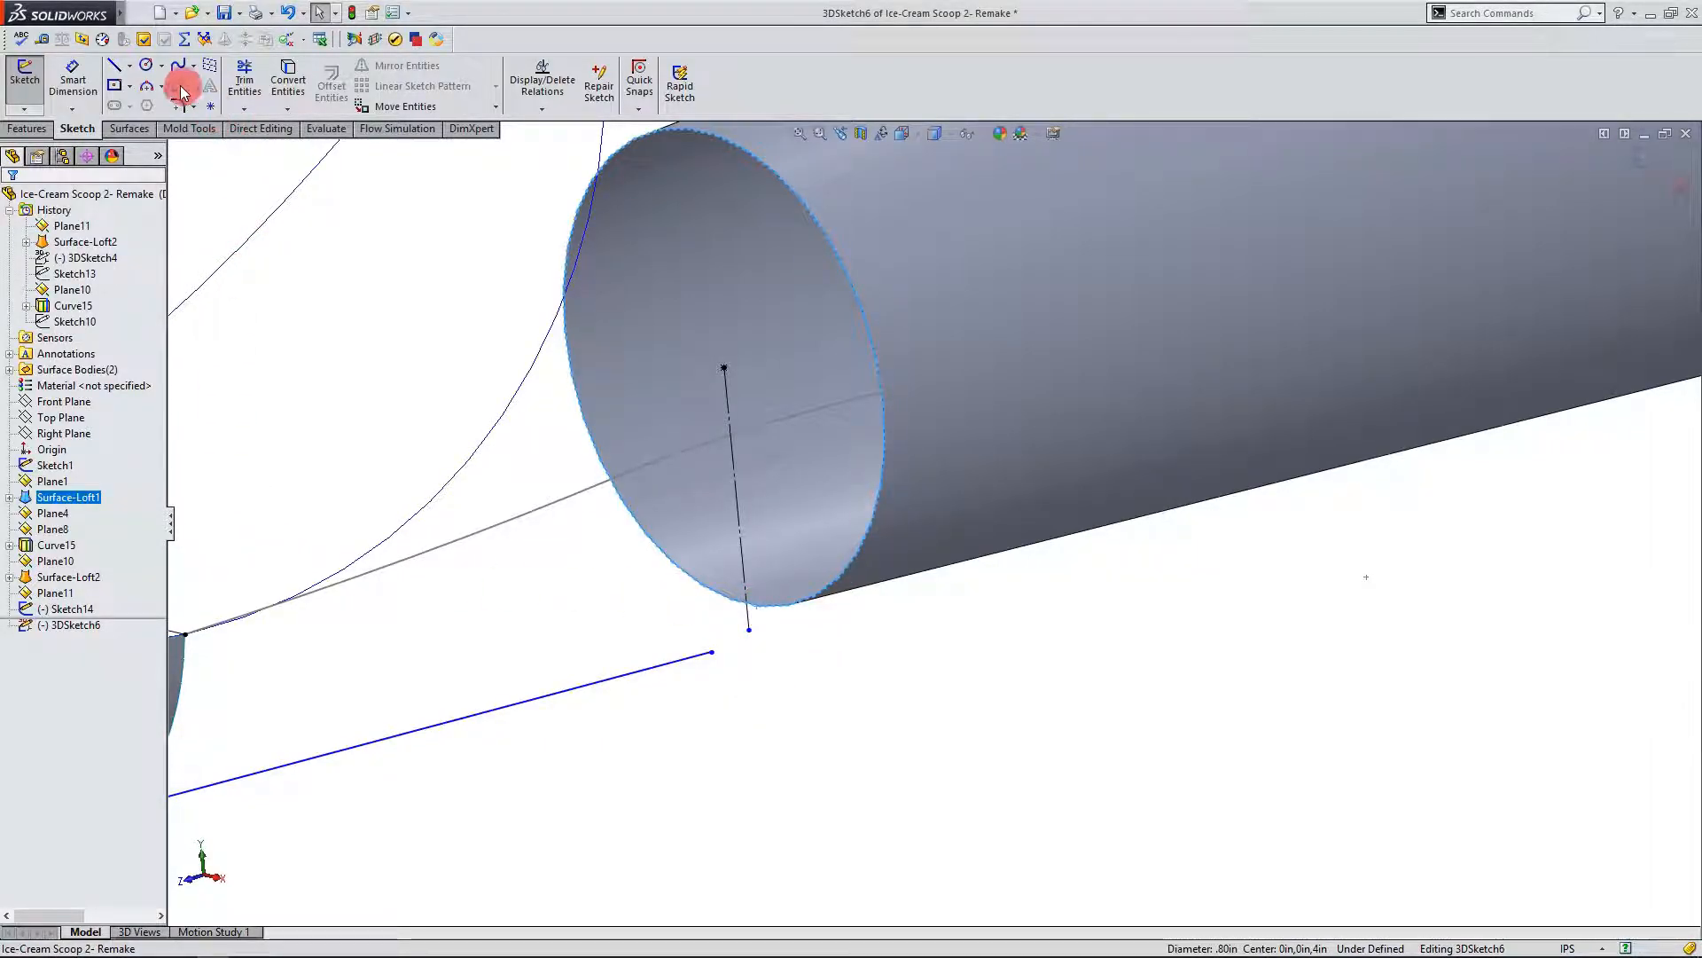
left_click(271, 93)
Step: Make the vertical construction line's lower endpoint coincident with the converted rim circle
mouse_move(750, 634)
left_mouse_down()
mouse_move(745, 611)
mouse_move(760, 624)
left_mouse_up()
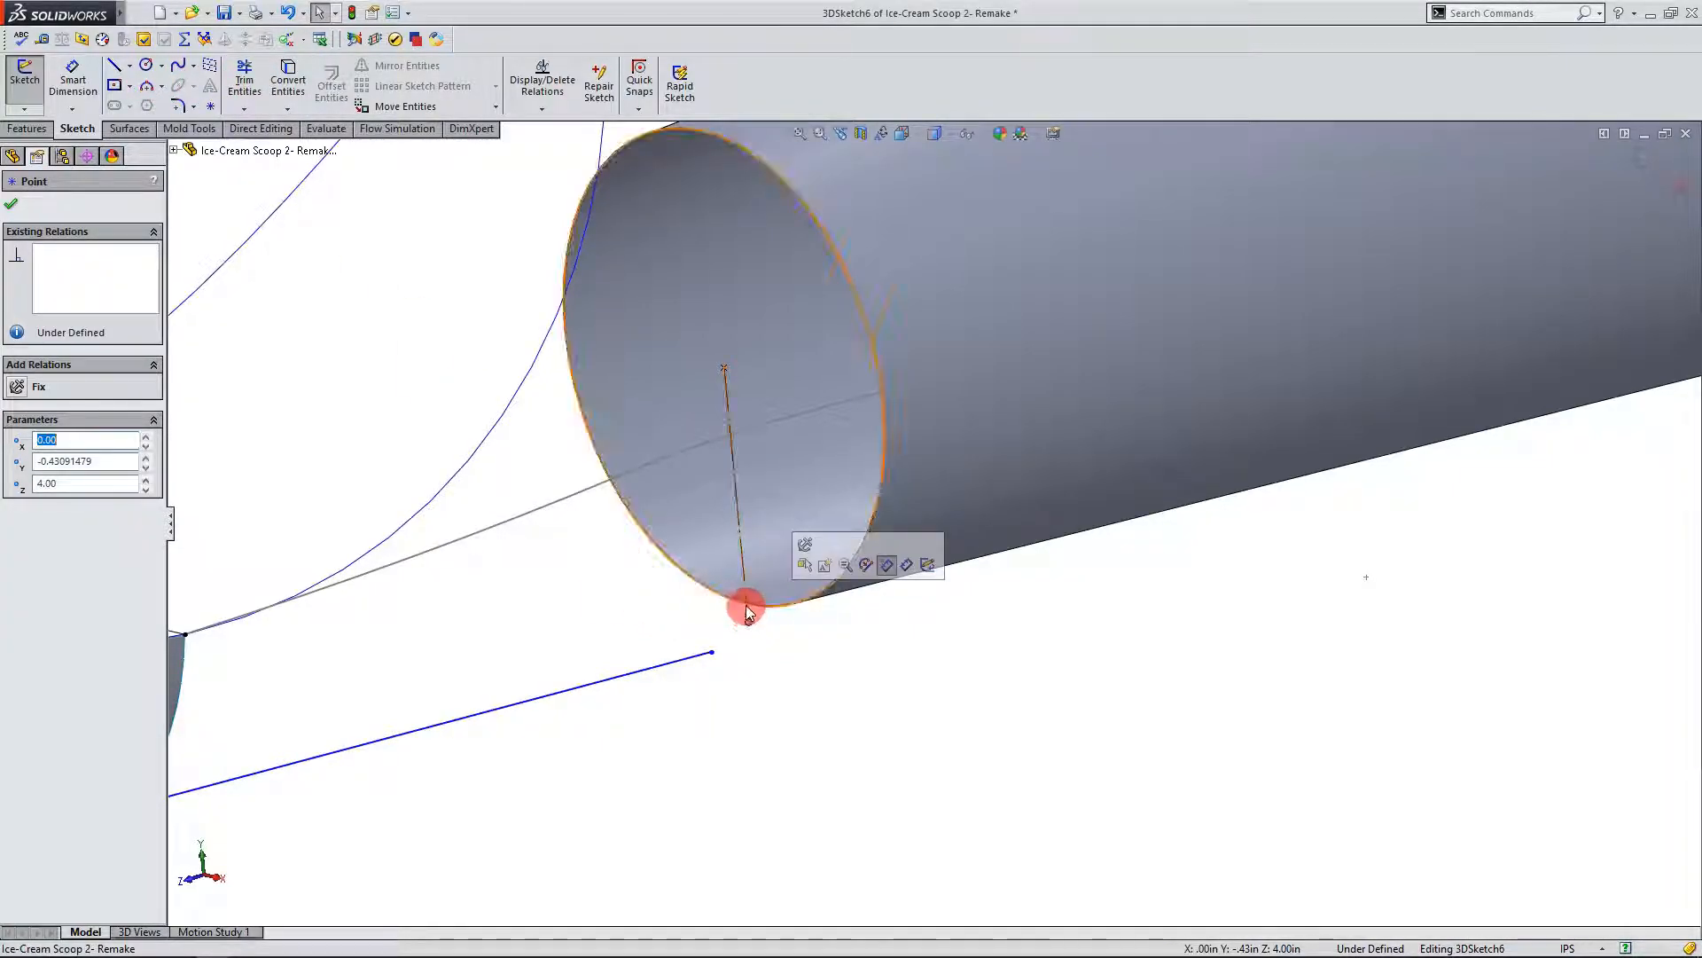
left_click(748, 606)
left_click(749, 622)
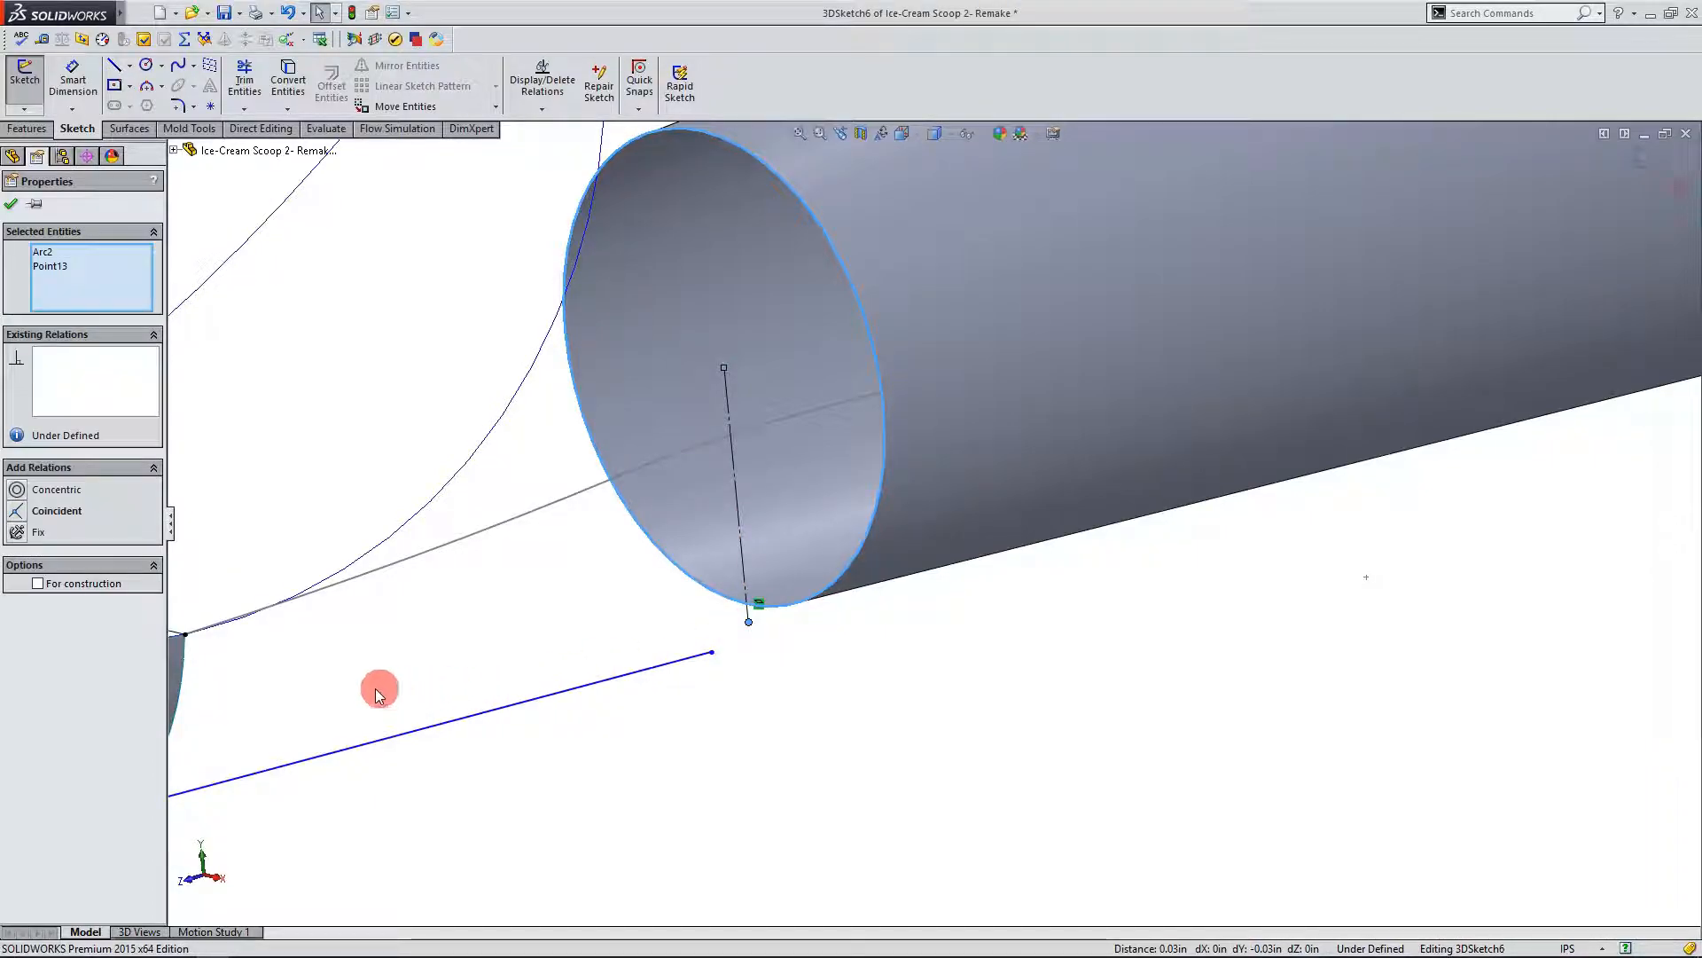
left_click(22, 512)
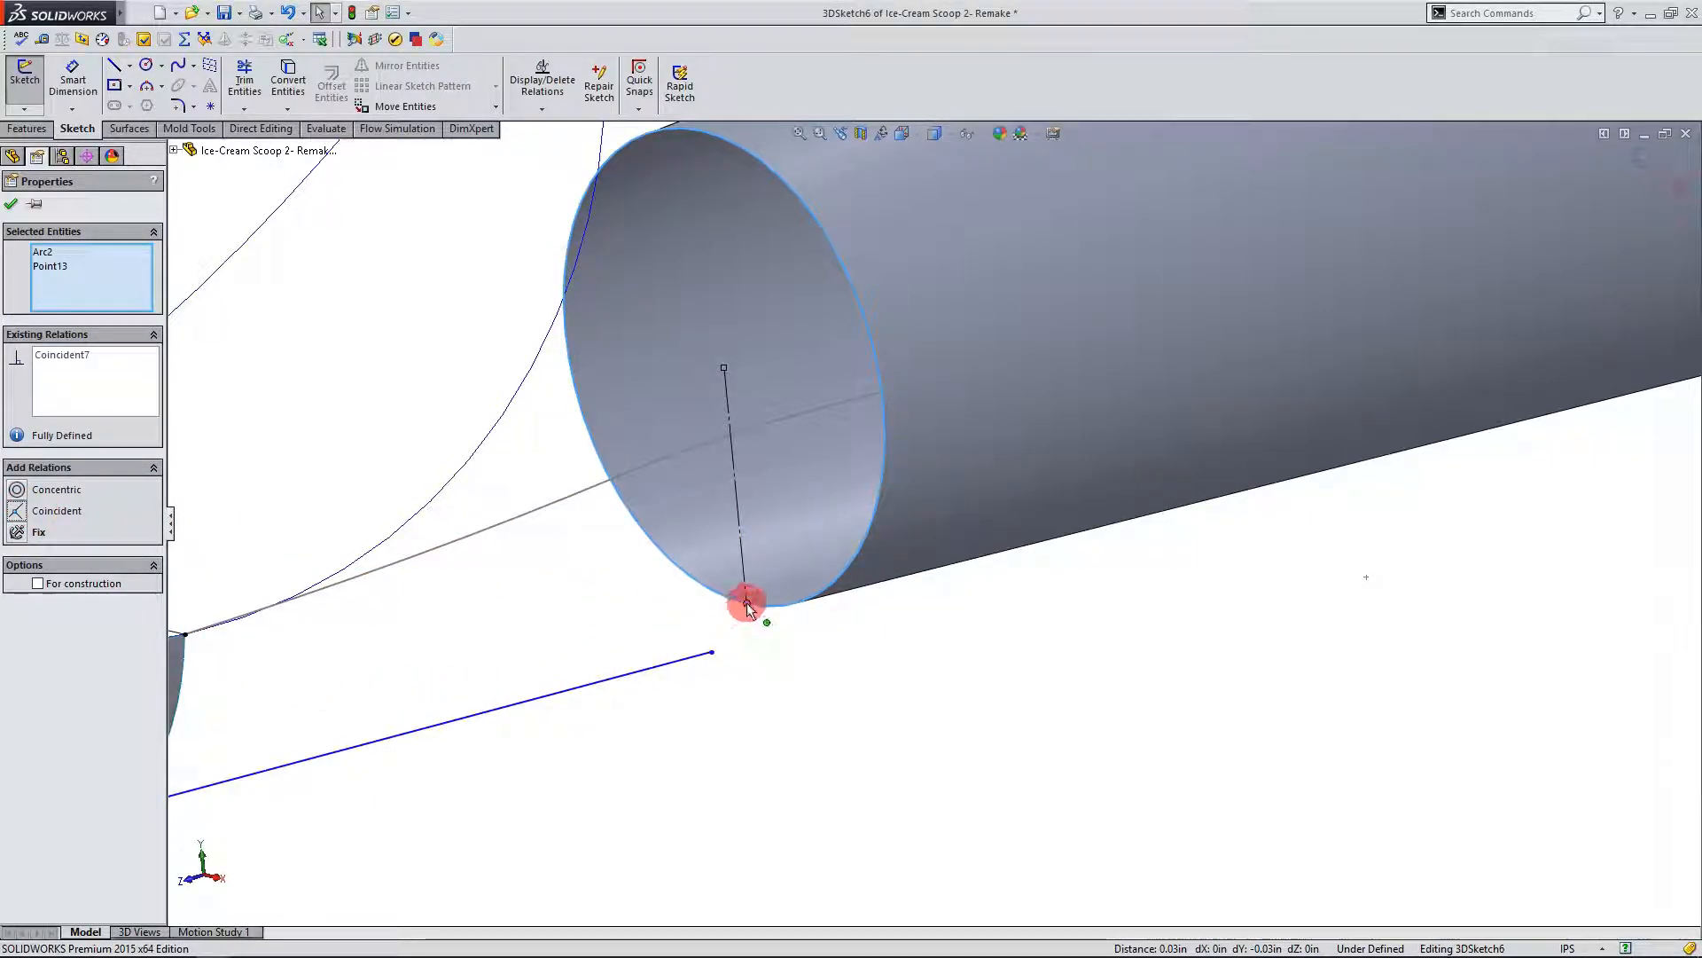
left_click(757, 646)
scroll(764, 589, "down", 3)
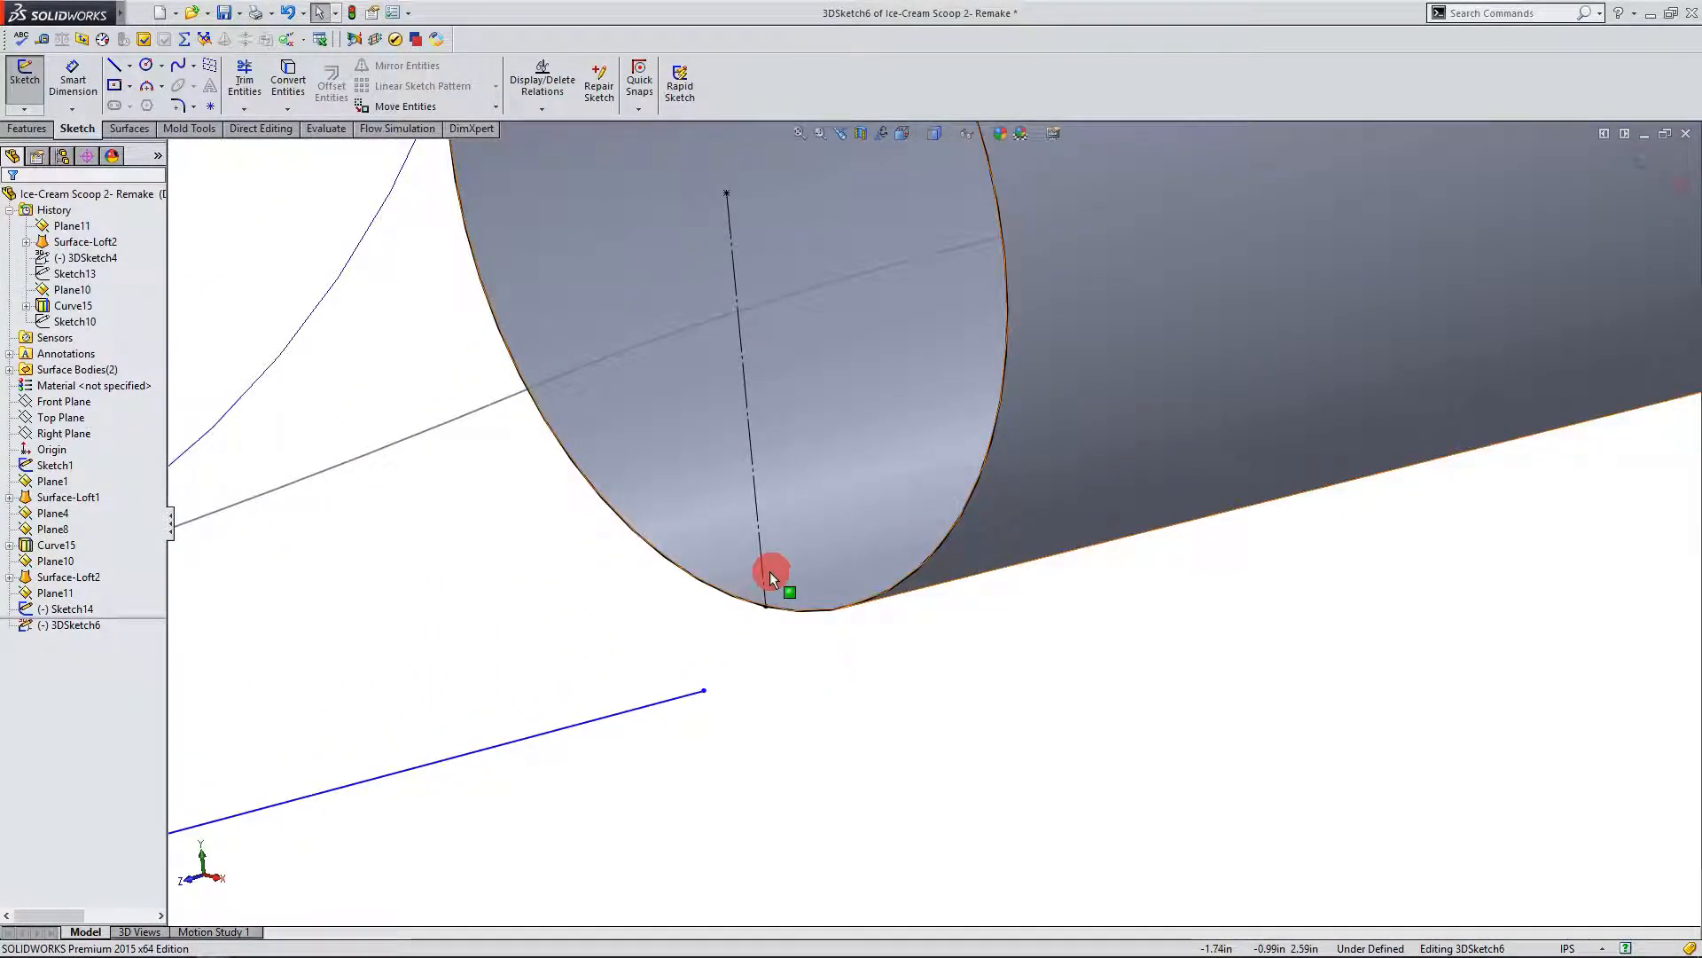
Step: Turn the converted rim circle into construction geometry
left_click(764, 568)
scroll(696, 657, "up", 1)
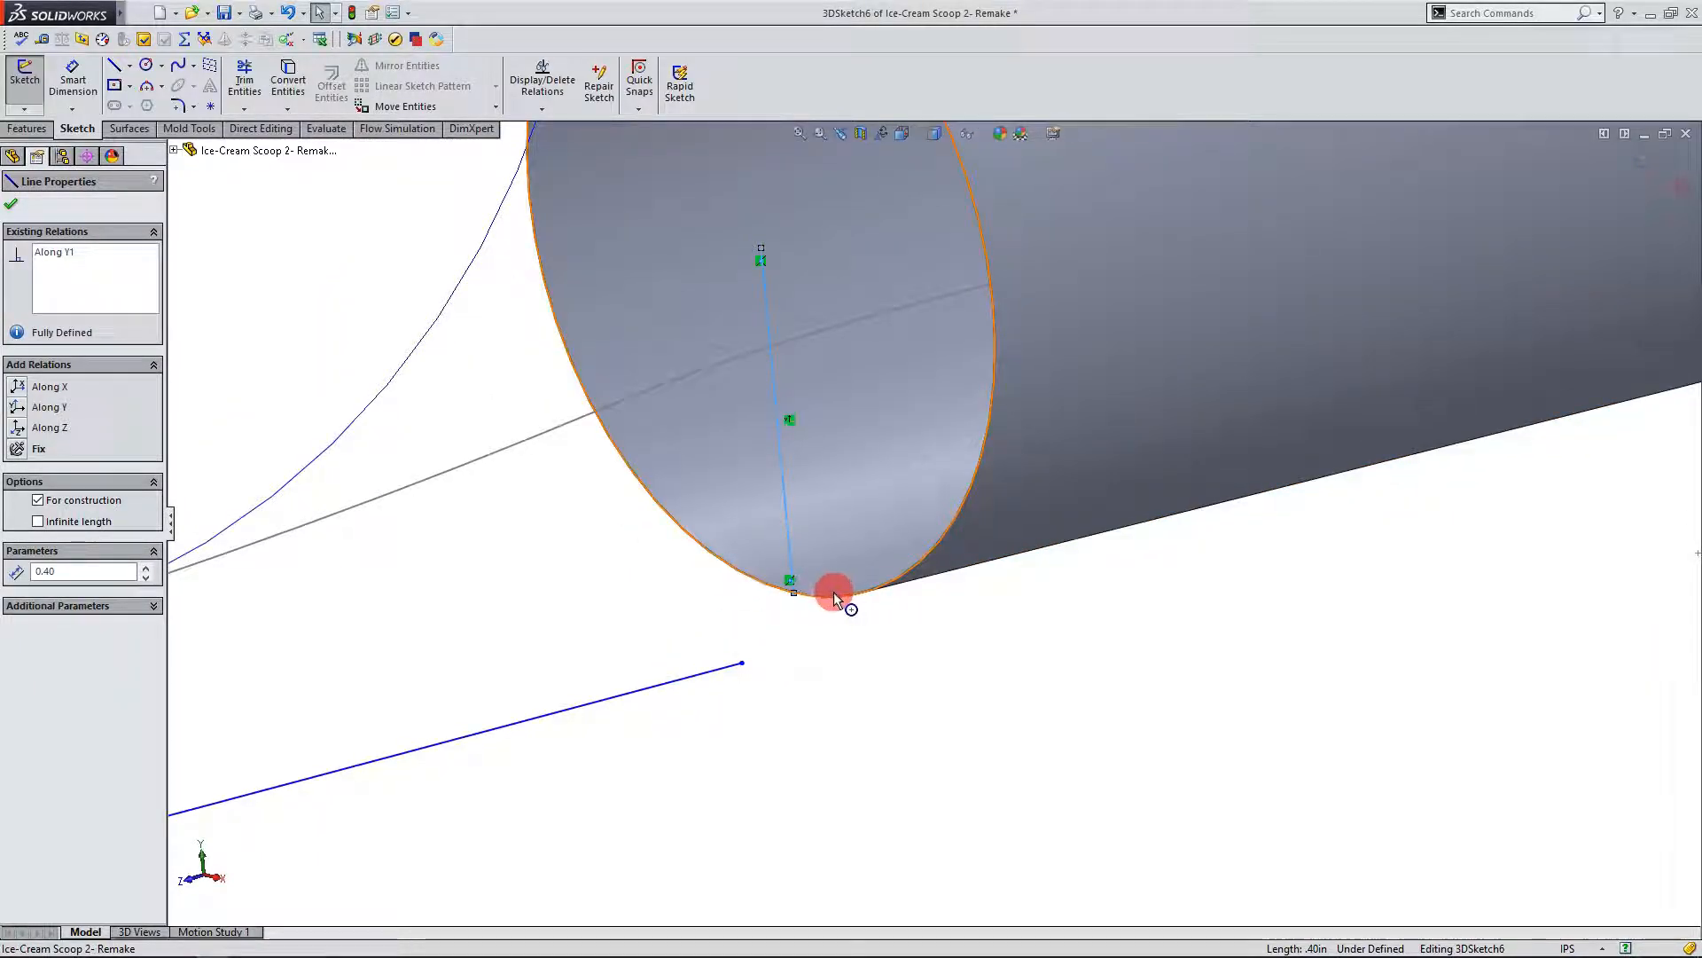
left_click(834, 592)
scroll(790, 672, "up", 3)
scroll(906, 349, "down", 1)
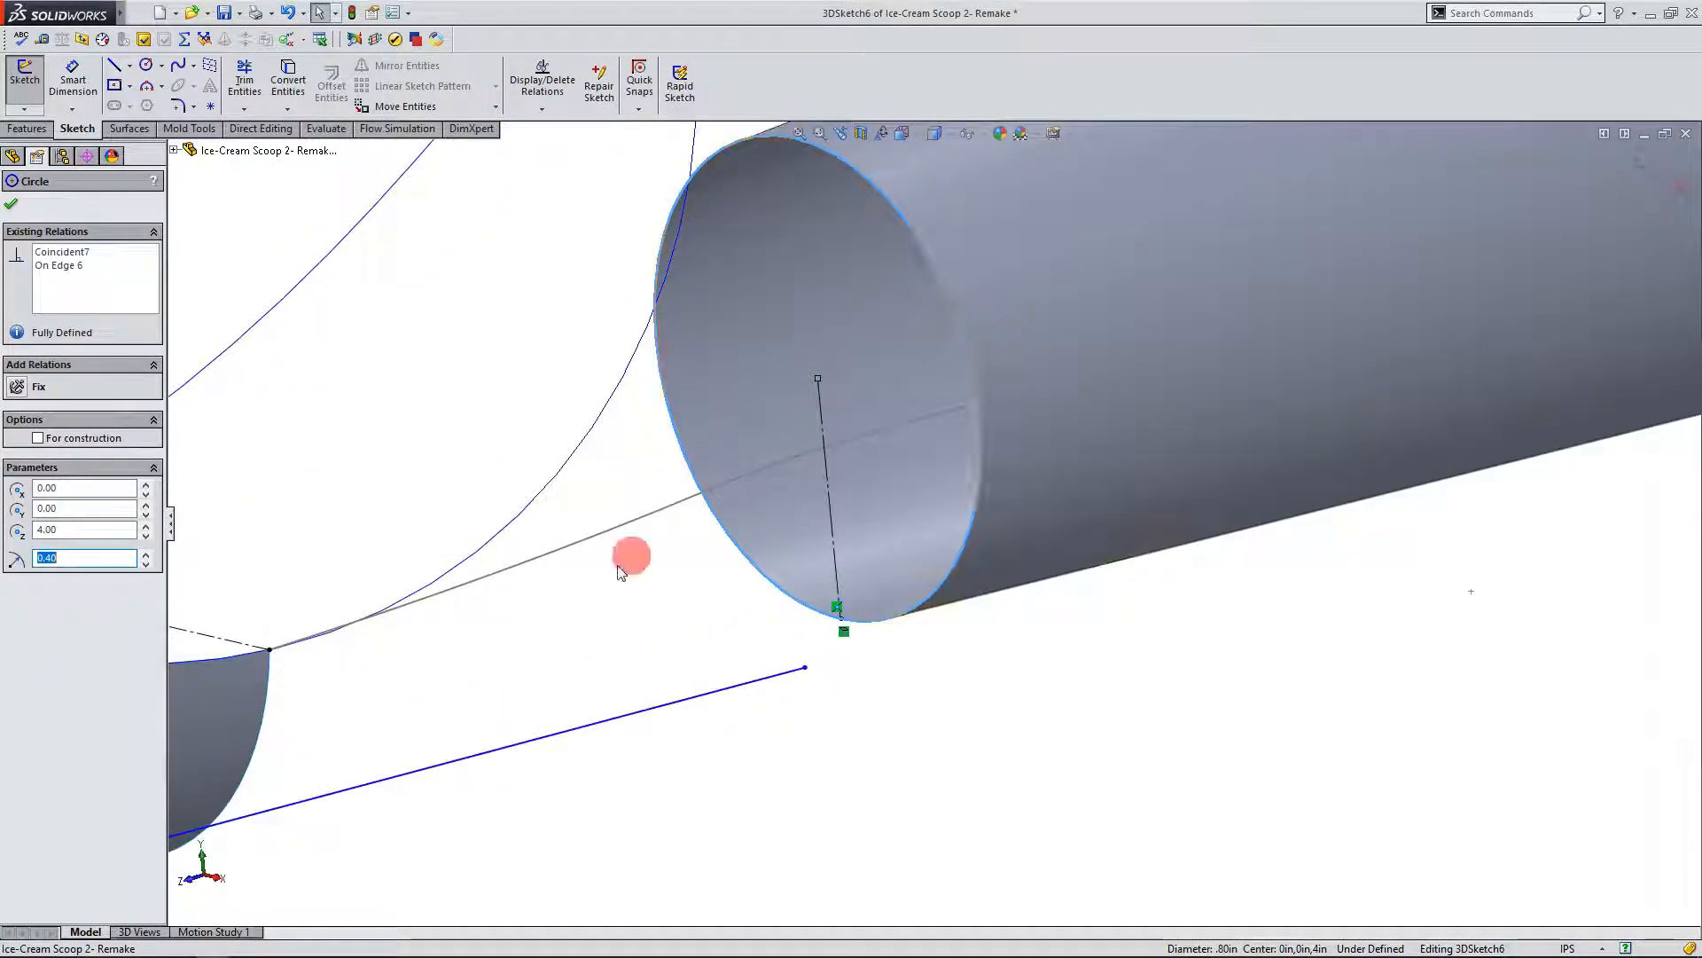
left_click(37, 437)
left_click(673, 653)
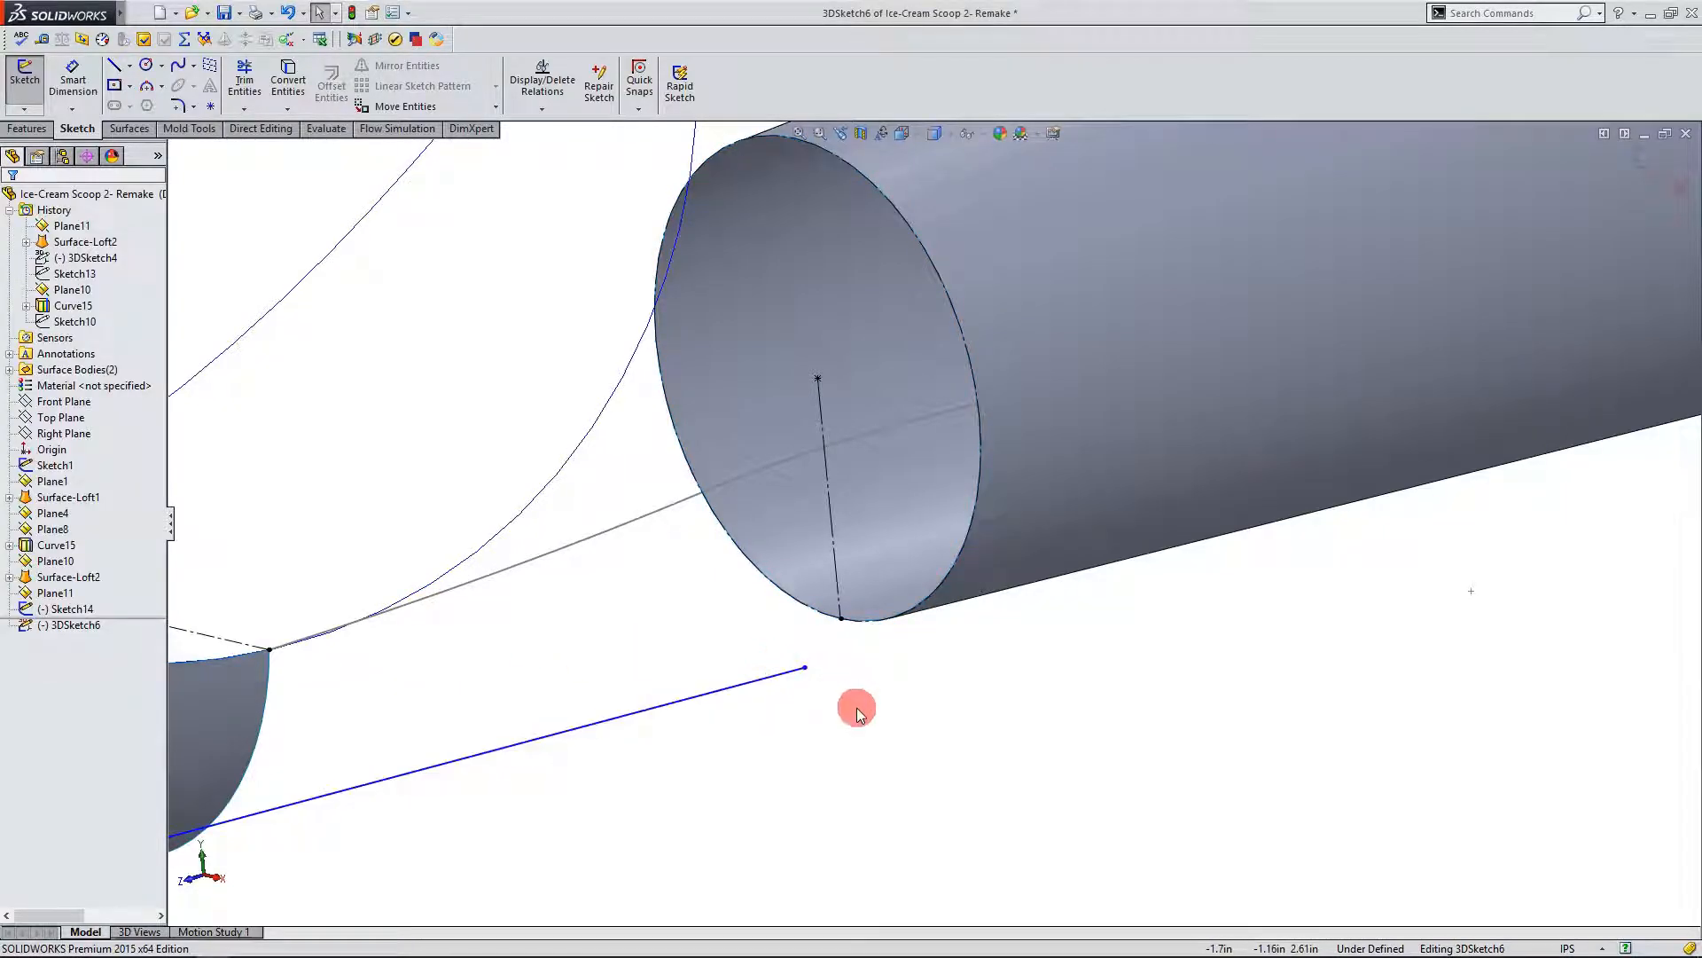
Step: Merge the solid line's free end with the construction line's endpoint on the handle rim and exit the 3D sketch
scroll(929, 662, "up", 1)
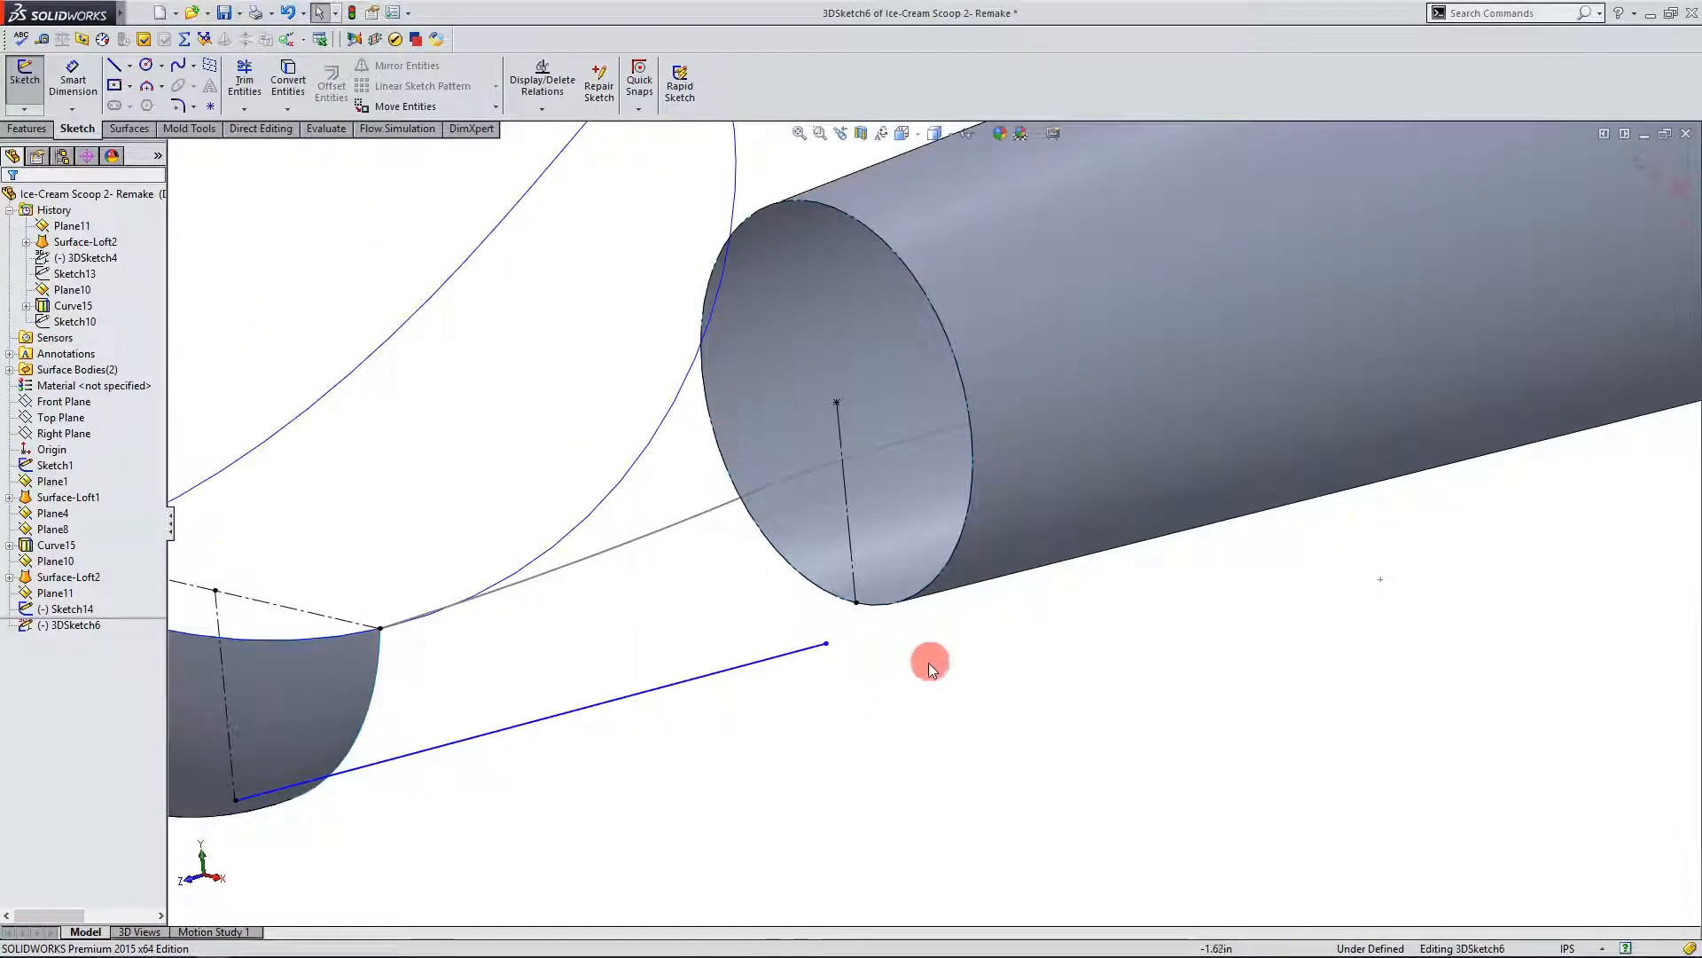
left_click(826, 643)
left_click(856, 603, "ctrl")
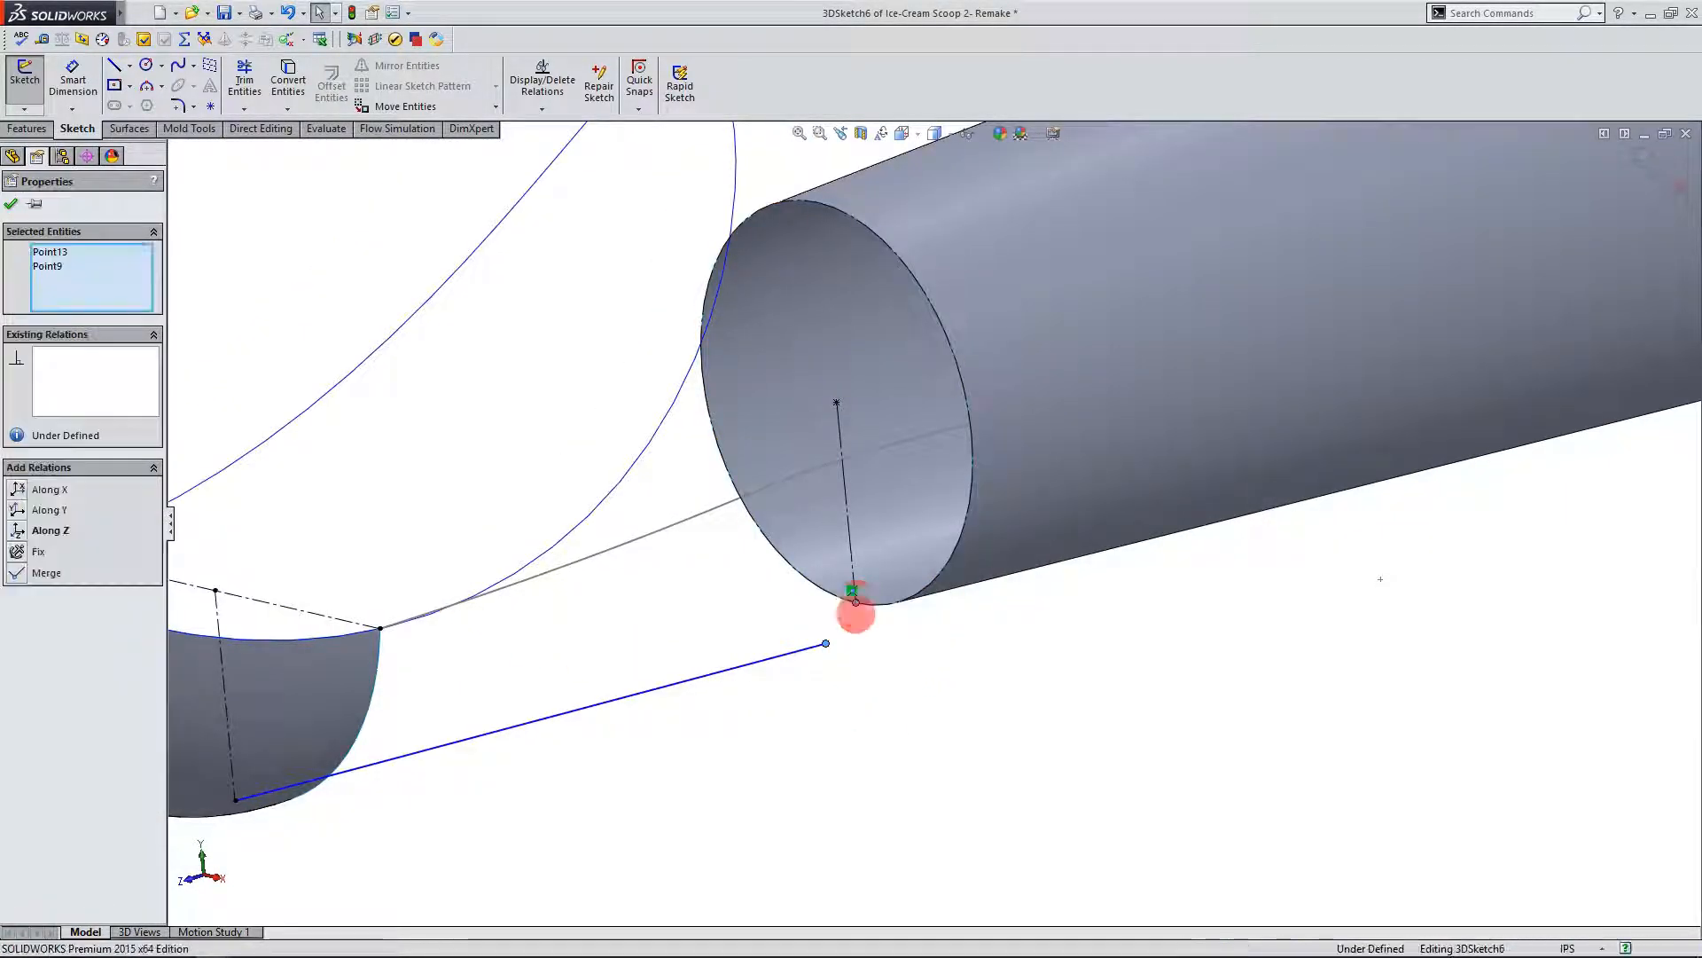
left_click(16, 575)
mouse_move(444, 806)
middle_mouse_down()
mouse_move(741, 694)
mouse_move(764, 665)
mouse_move(756, 615)
mouse_move(589, 620)
mouse_move(747, 637)
mouse_move(763, 677)
mouse_move(749, 688)
mouse_move(729, 631)
mouse_move(684, 587)
mouse_move(689, 639)
mouse_move(612, 577)
mouse_move(573, 623)
mouse_move(583, 732)
mouse_move(570, 513)
mouse_move(639, 544)
mouse_move(635, 616)
mouse_move(689, 644)
mouse_move(650, 581)
mouse_move(722, 589)
middle_mouse_up()
key("Escape")
mouse_move(743, 649)
middle_mouse_down()
mouse_move(691, 680)
mouse_move(912, 627)
mouse_move(898, 614)
mouse_move(874, 615)
mouse_move(840, 680)
mouse_move(870, 703)
middle_mouse_up()
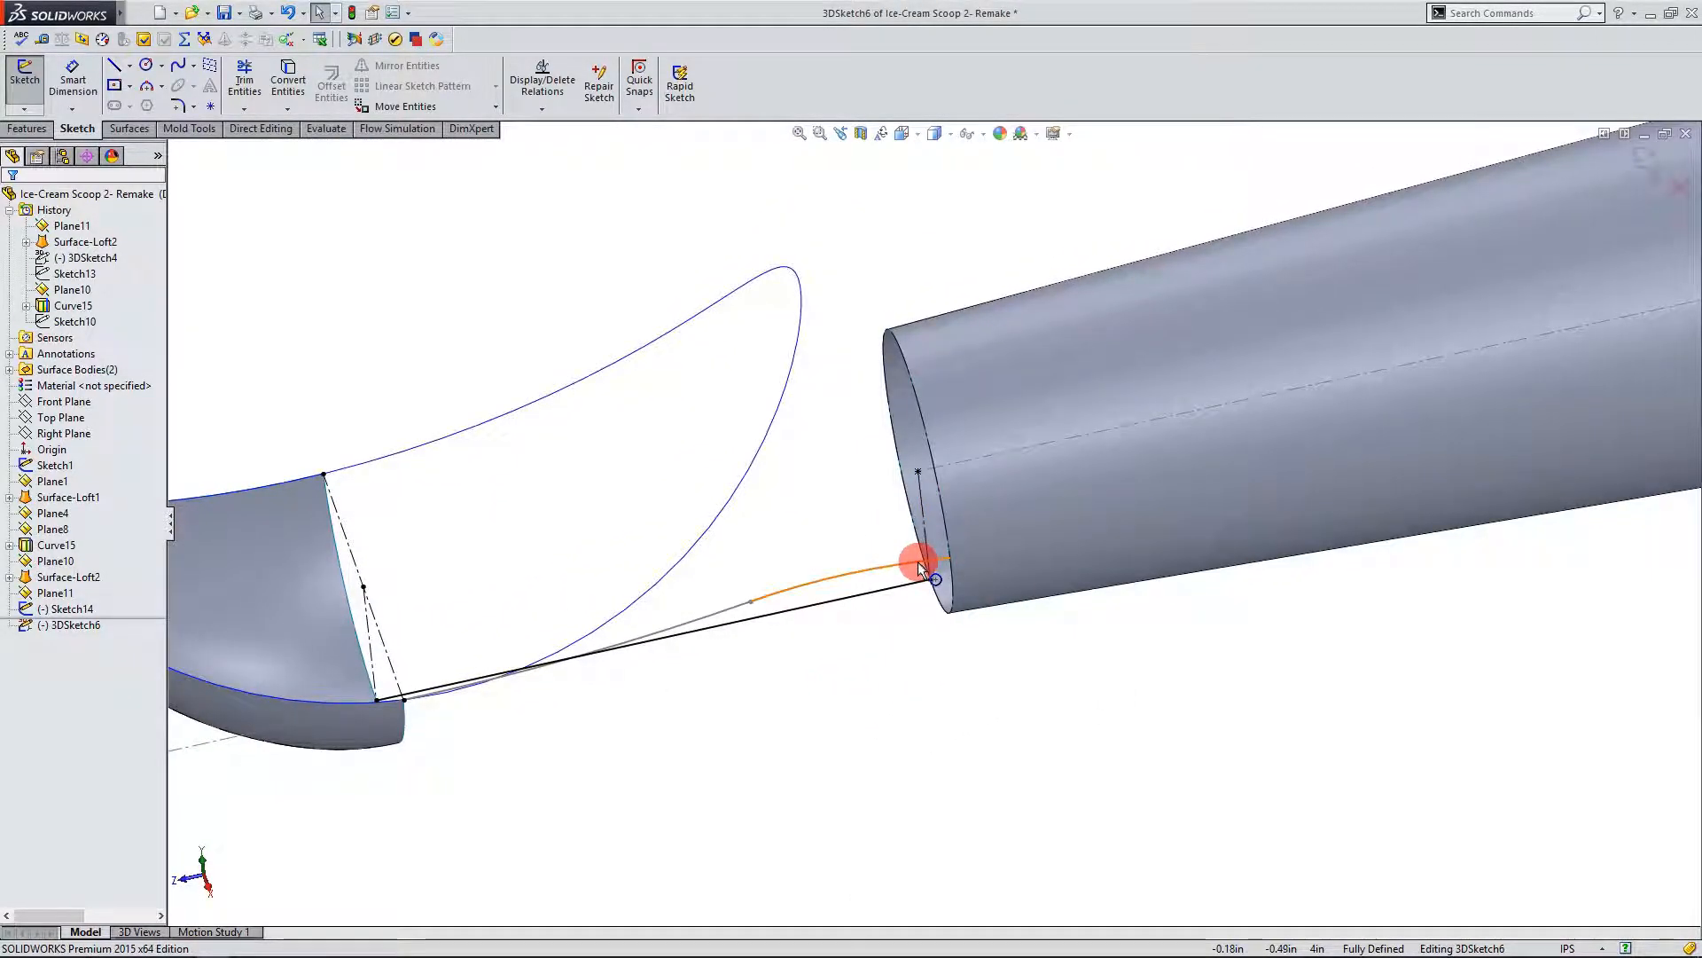
left_click(1646, 164)
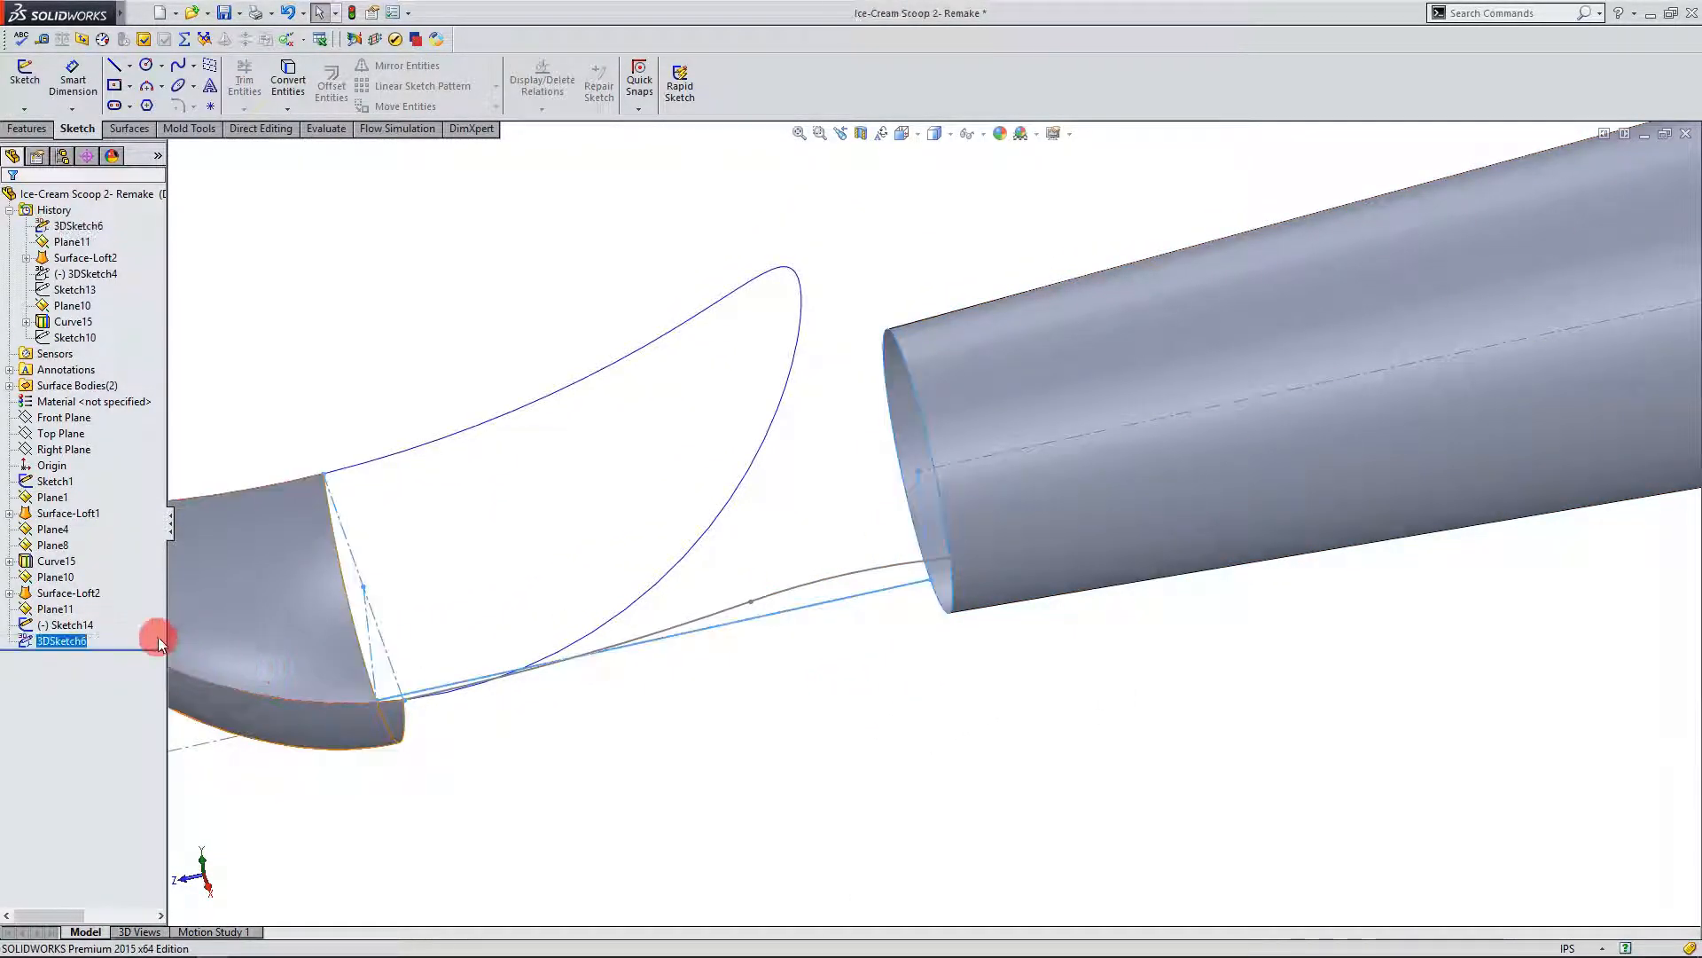
middle_click_drag(843, 657, 897, 578)
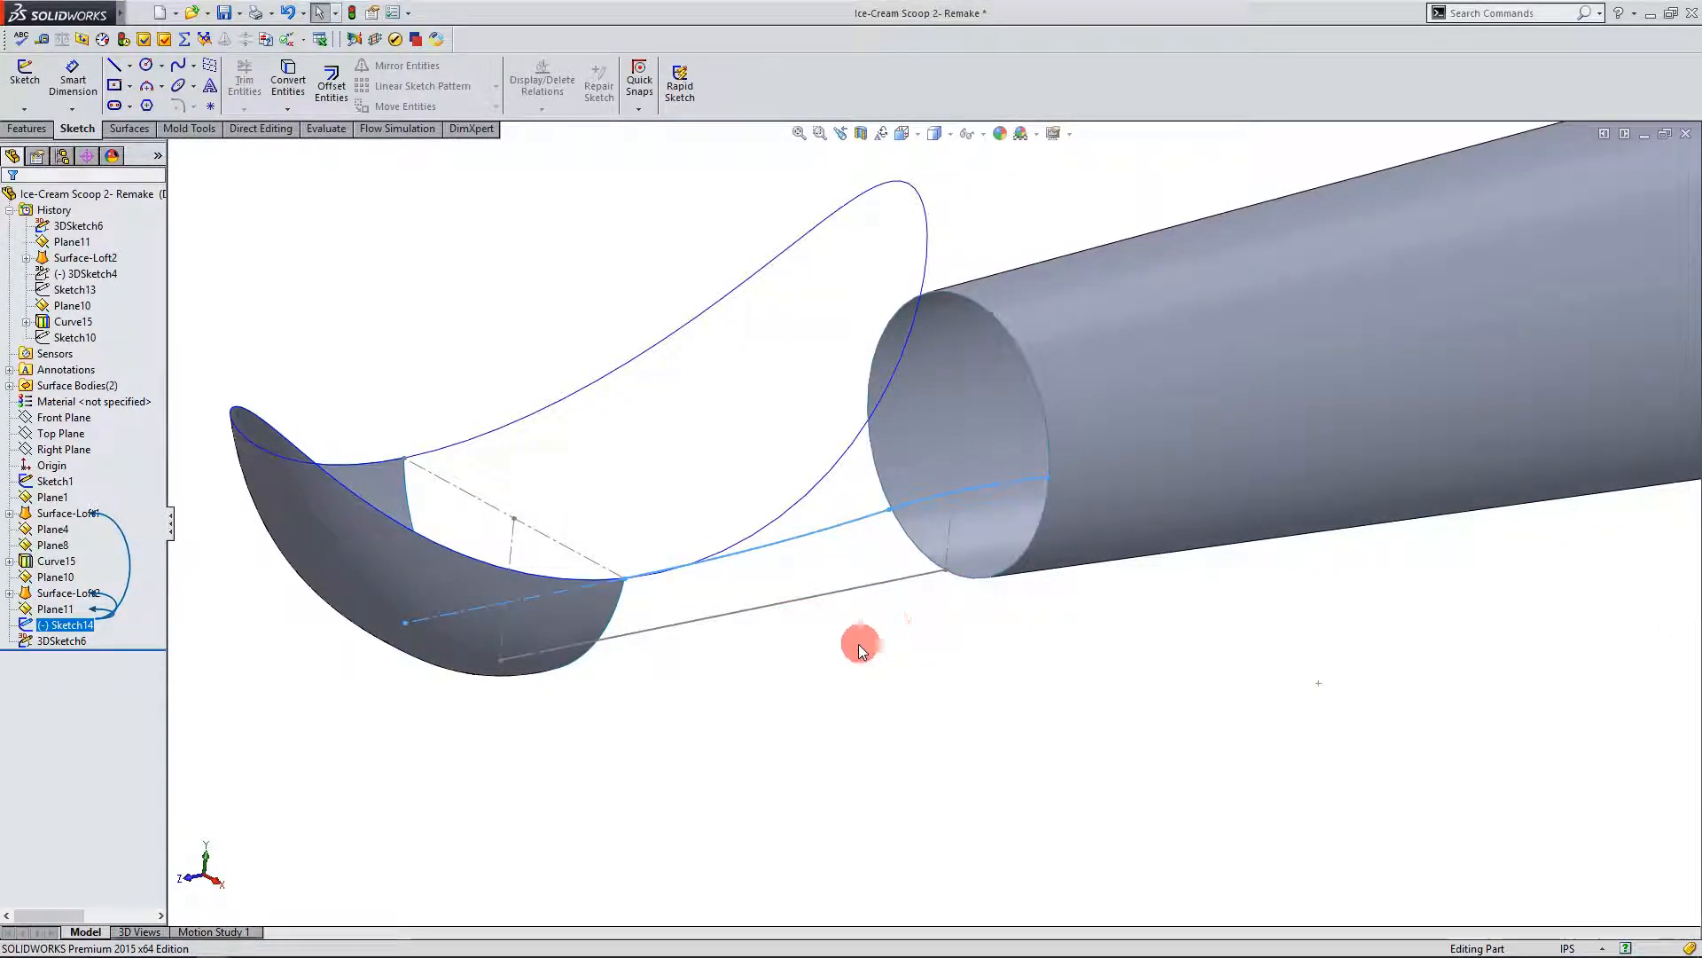
Step: In a new 3D sketch, draw a three-point arc of about 0.5 in radius along the bowl's open end, from the rim corner to the lower line's end
mouse_move(871, 556)
middle_mouse_down()
mouse_move(881, 515)
mouse_move(878, 540)
middle_mouse_up()
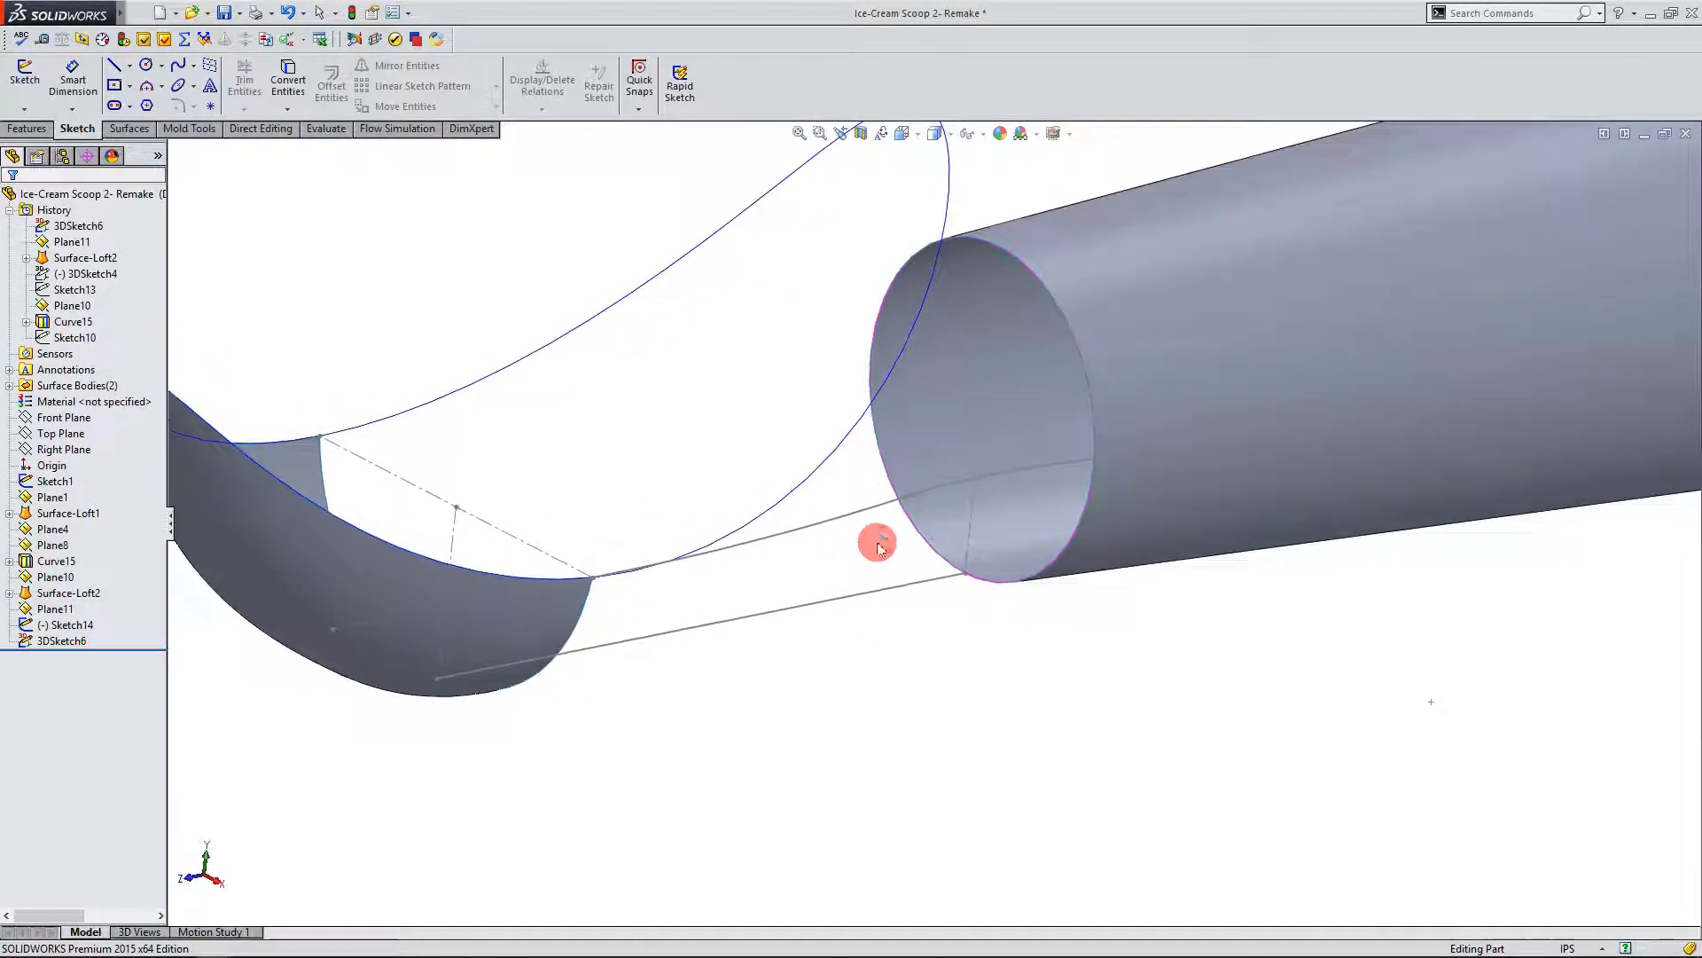
middle_click_drag(770, 654, 412, 677)
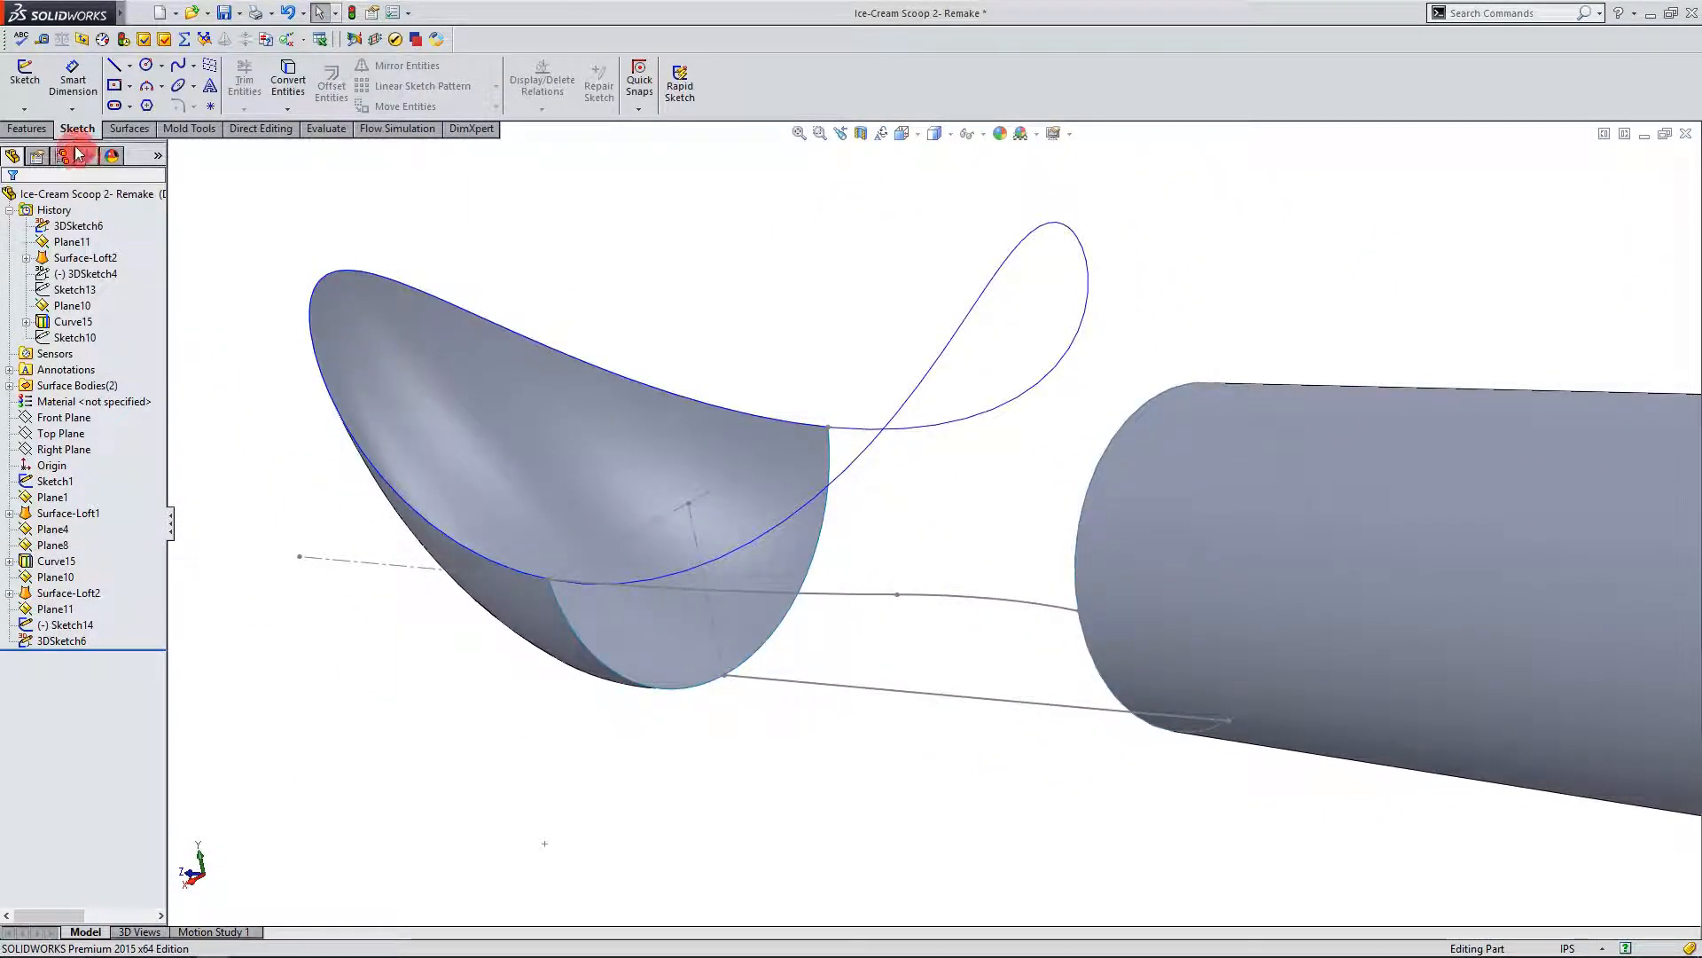
left_click(25, 112)
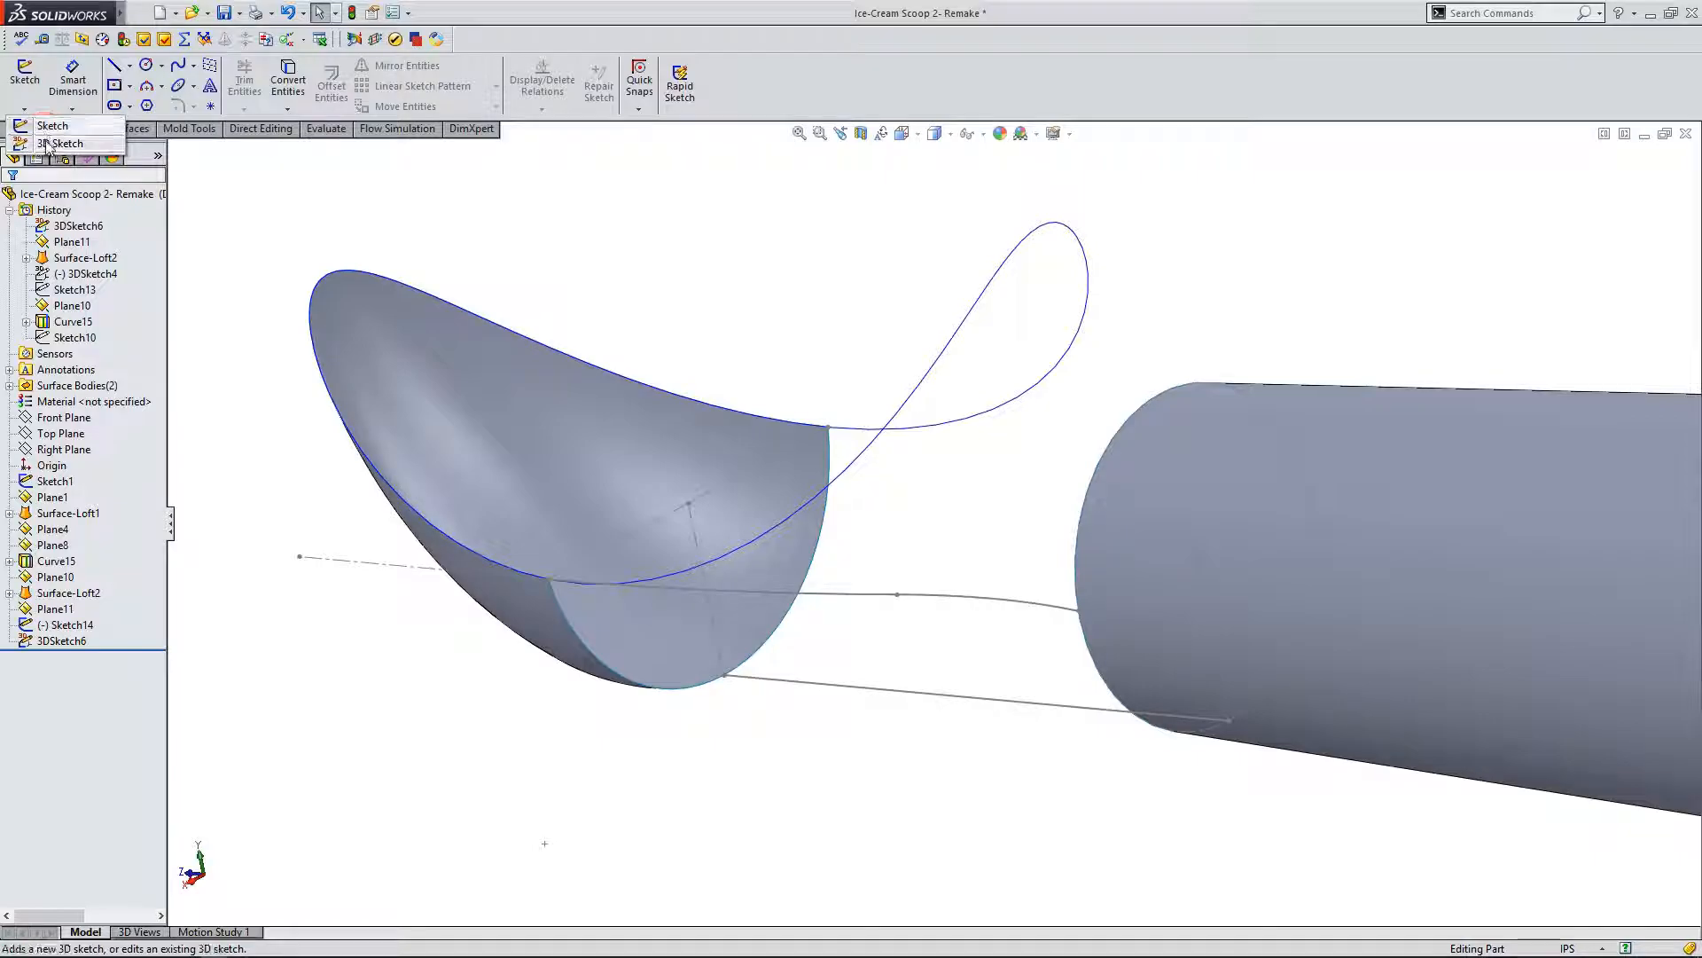
left_click(45, 142)
scroll(615, 657, "up", 1)
scroll(717, 612, "down", 3)
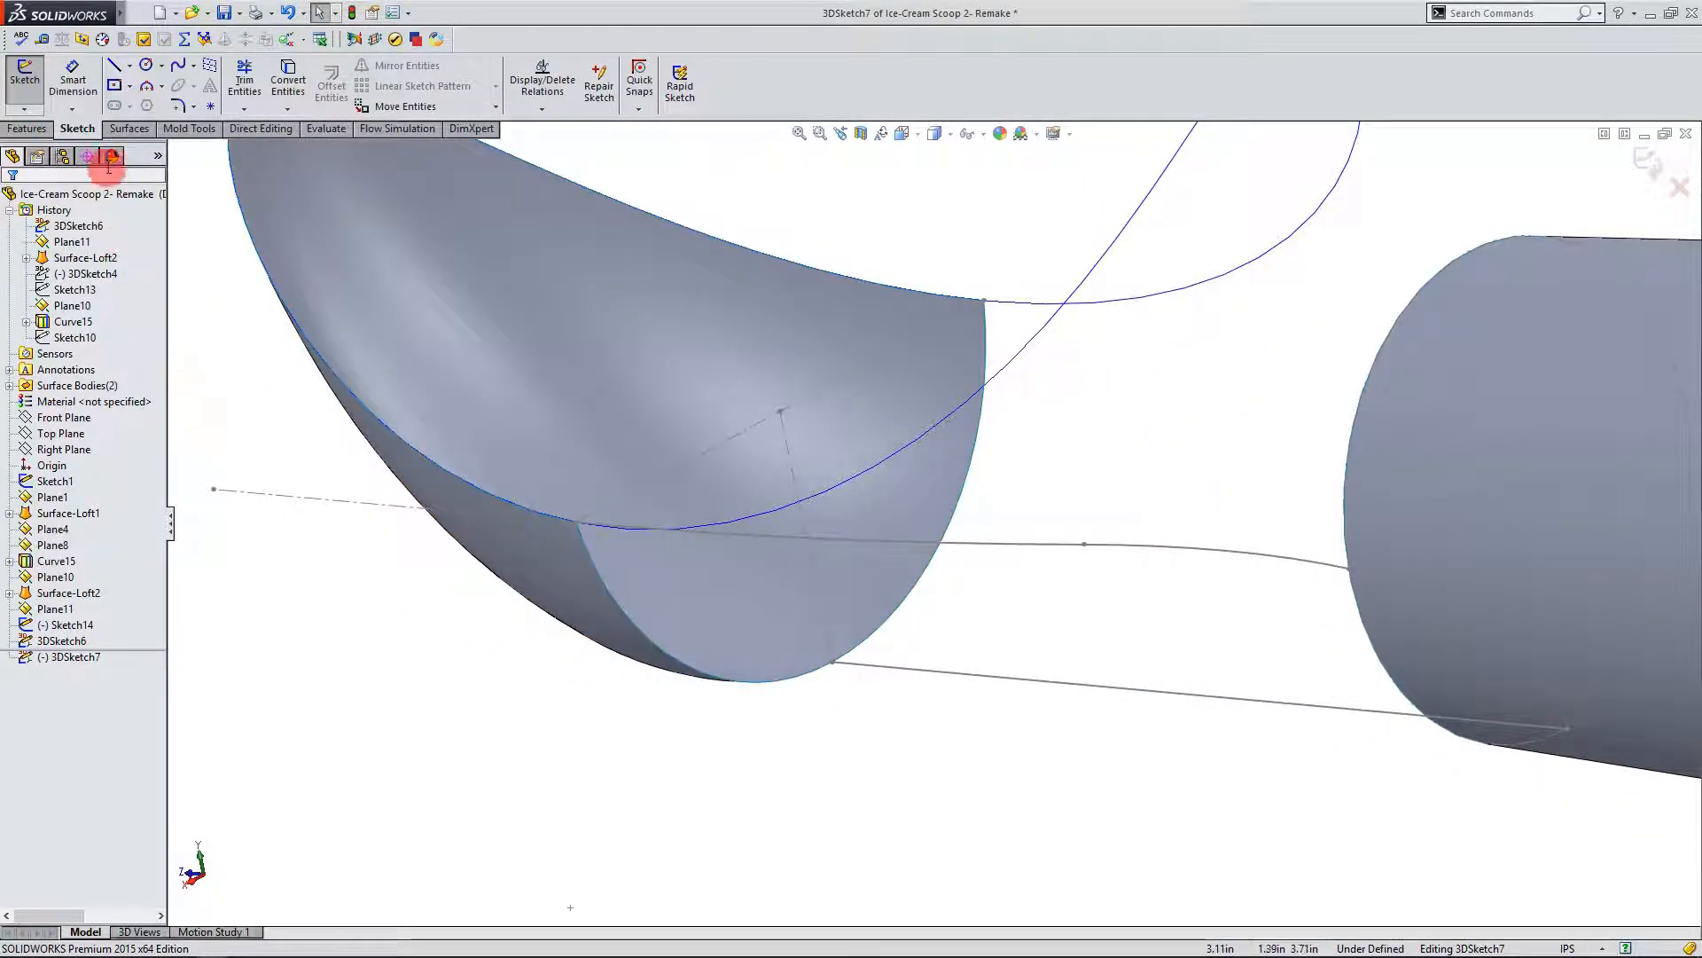
left_click(146, 87)
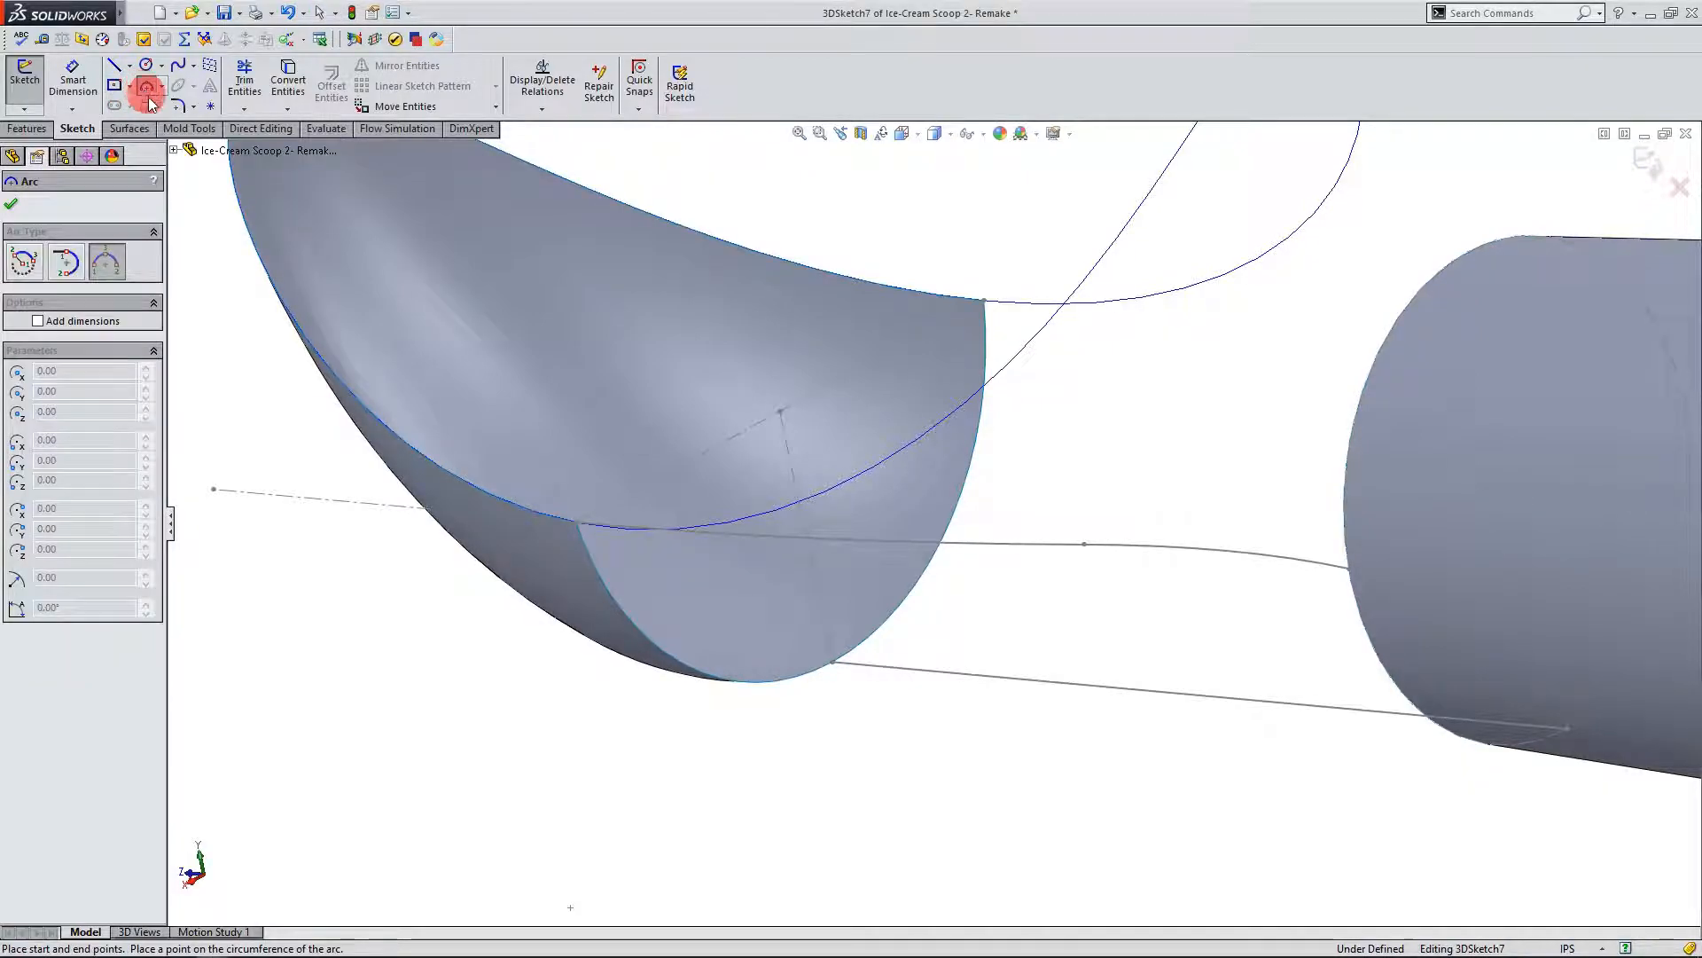
left_click(578, 525)
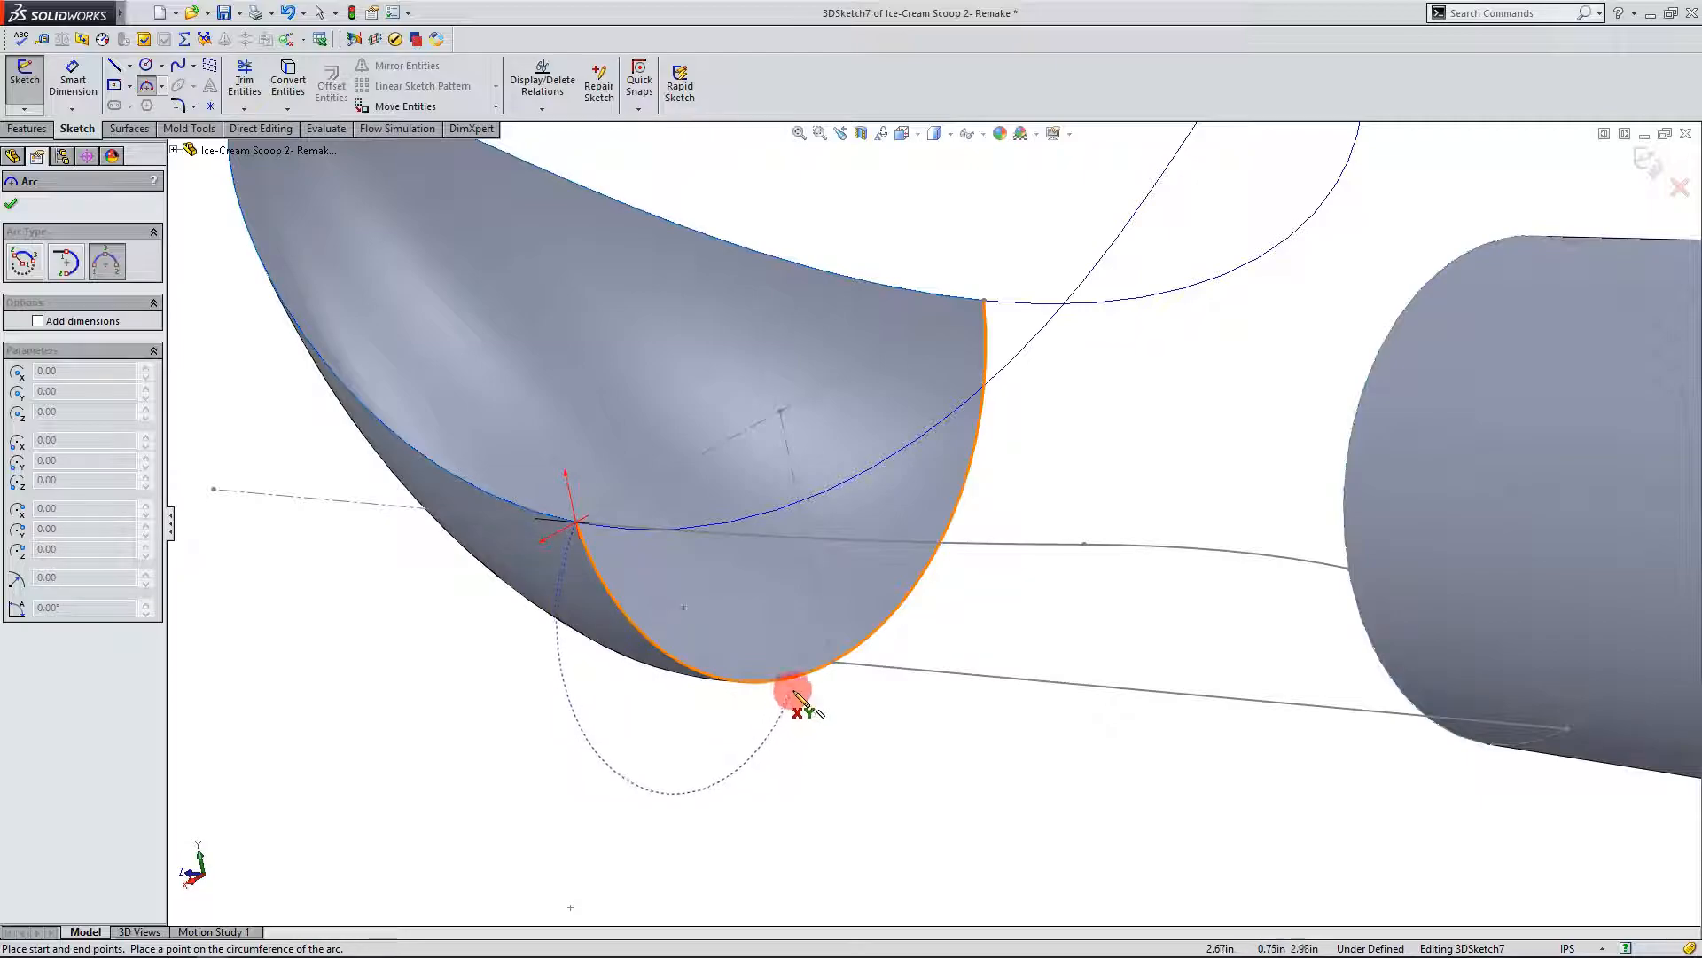
left_click(832, 662)
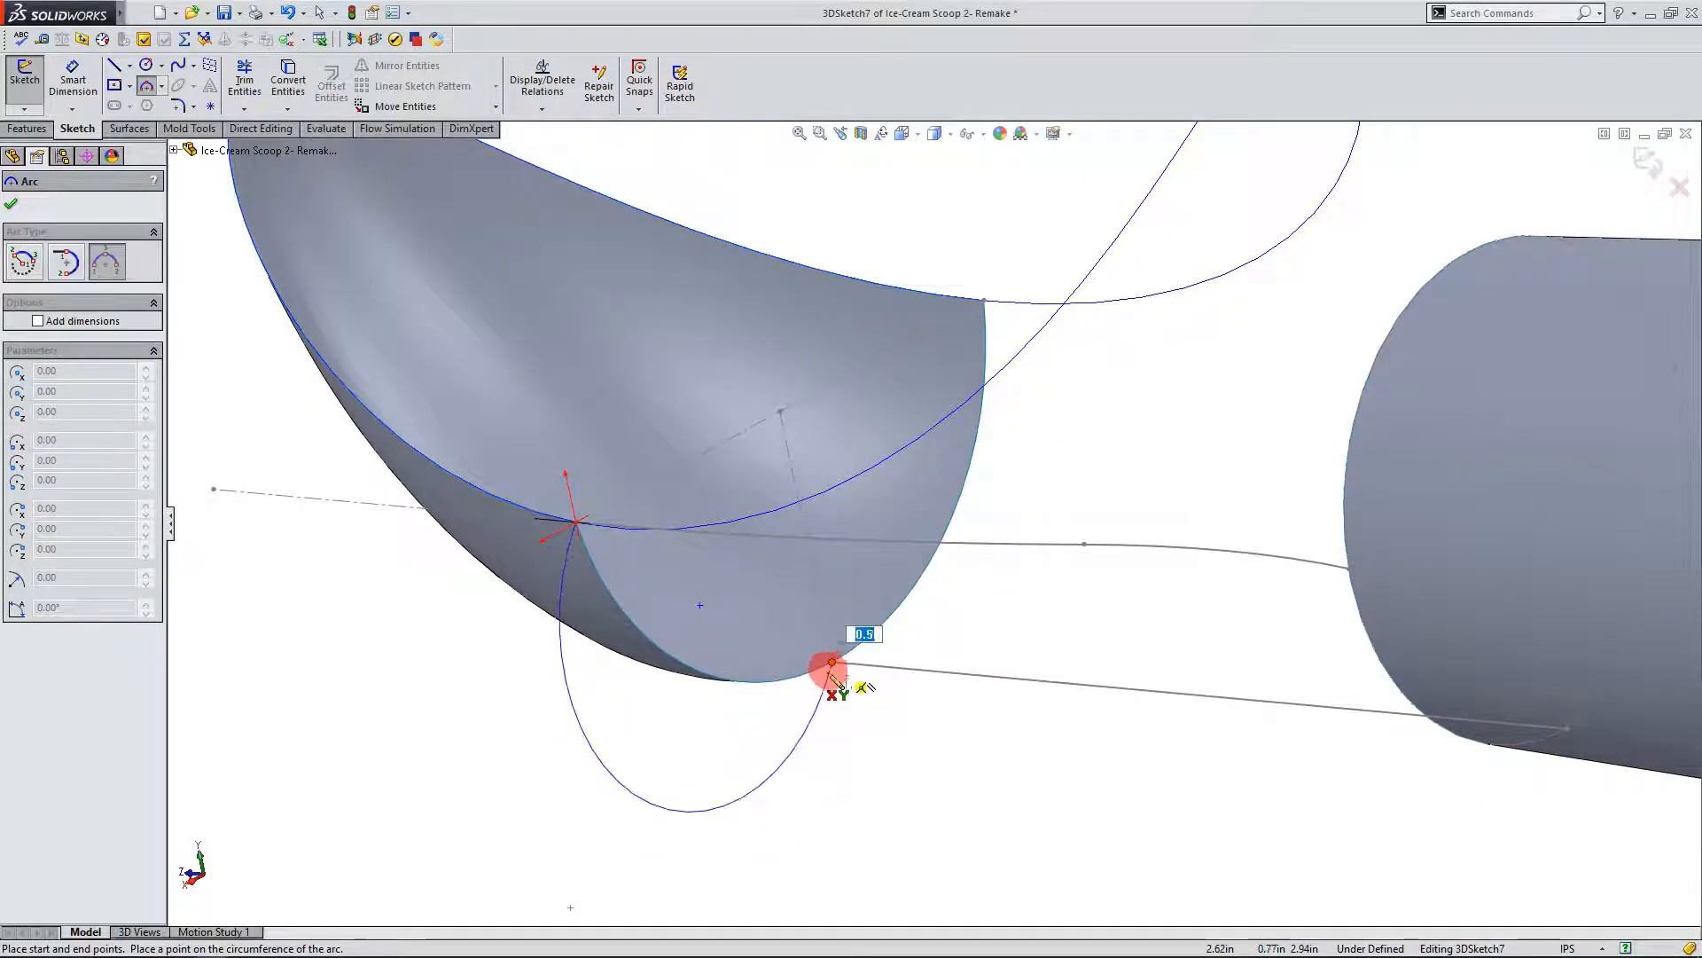
left_click(674, 658)
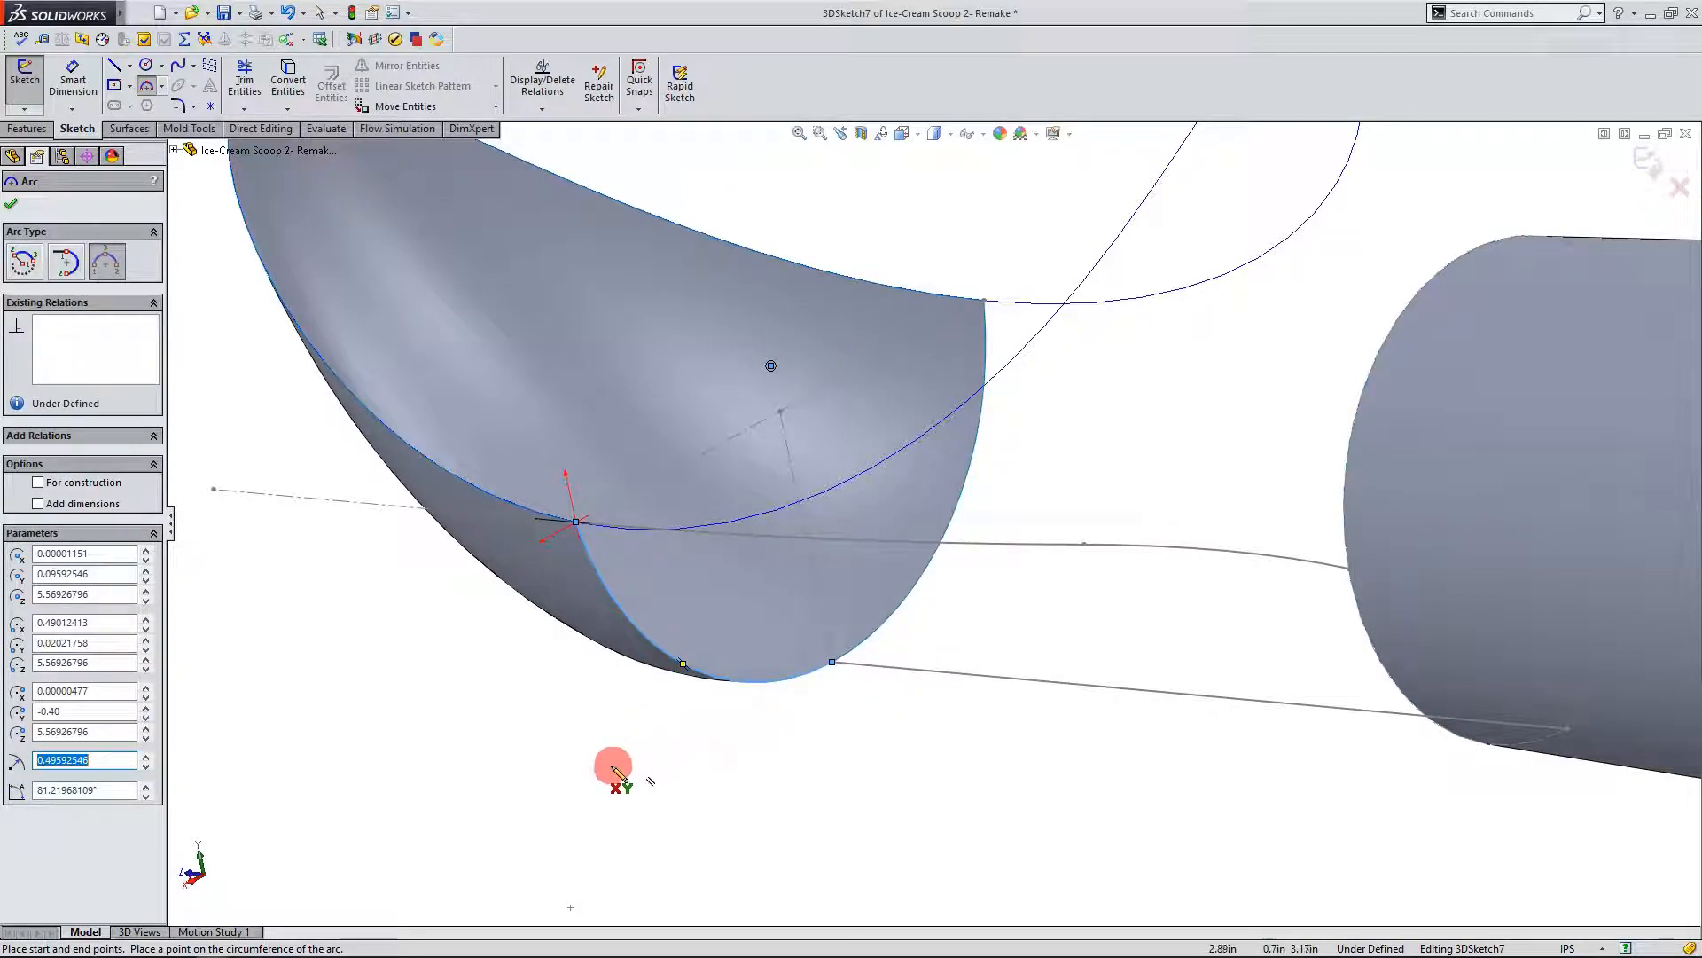
left_click(12, 204)
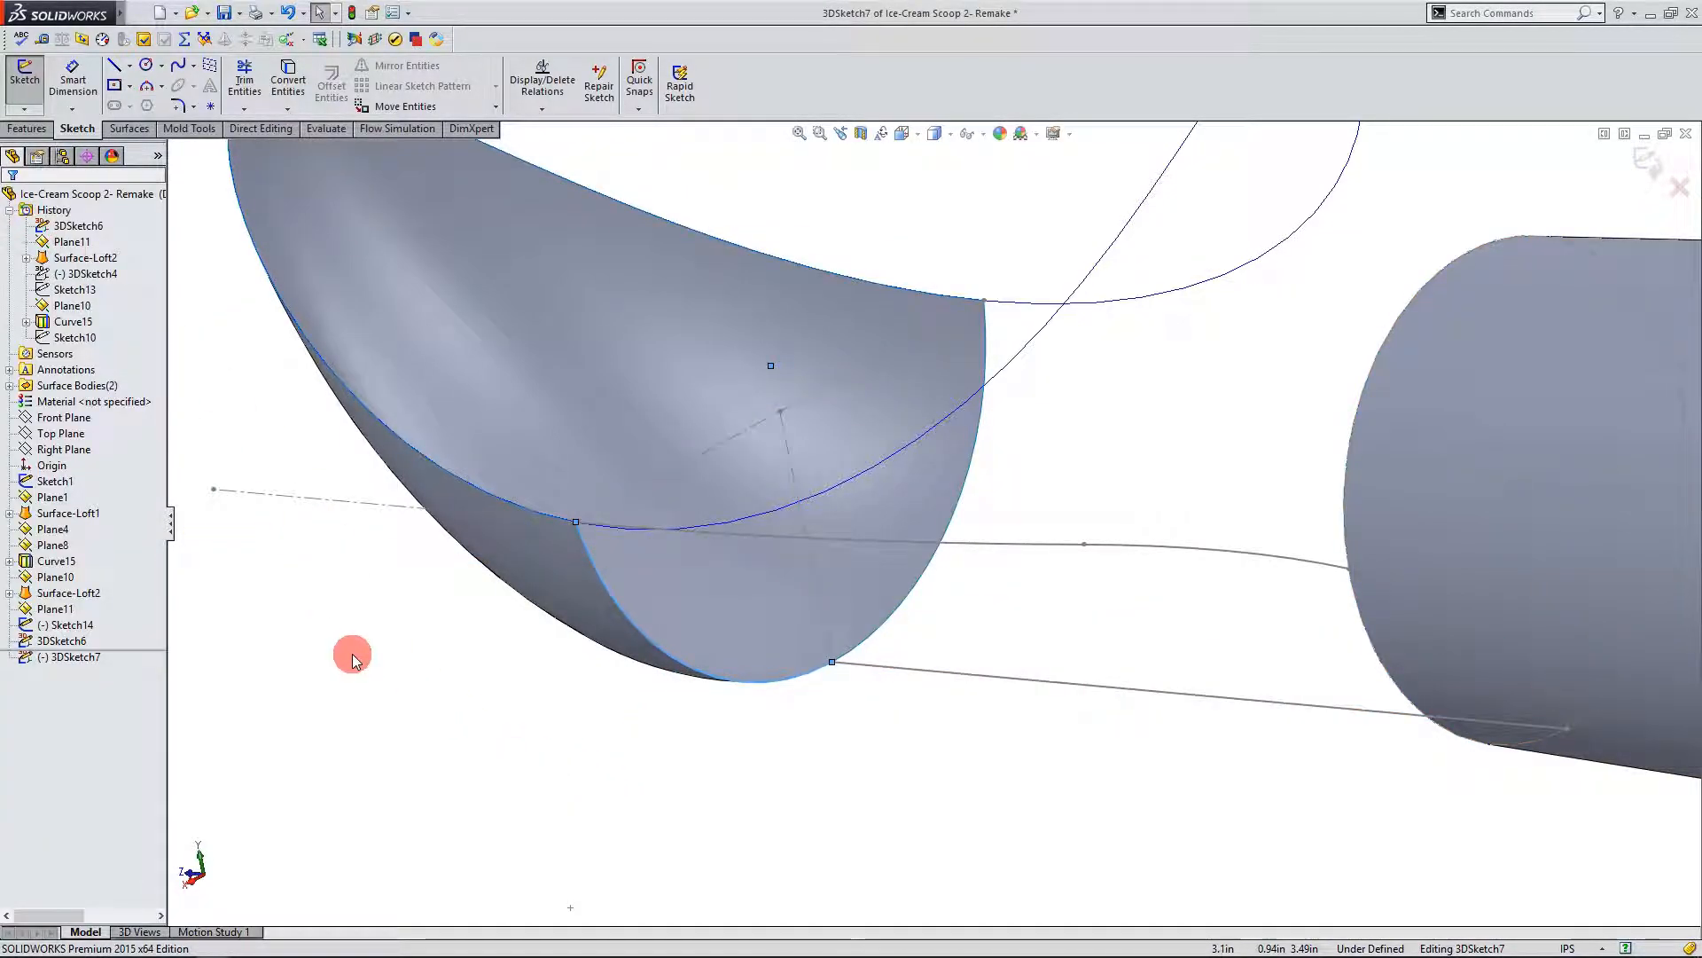
Step: Examine the two connecting curves' endpoints on the handle rim and the handle's centre line, and exit the bowl arc's 3D sketch
middle_click_drag(455, 704, 1079, 692)
scroll(1341, 669, "down", 5)
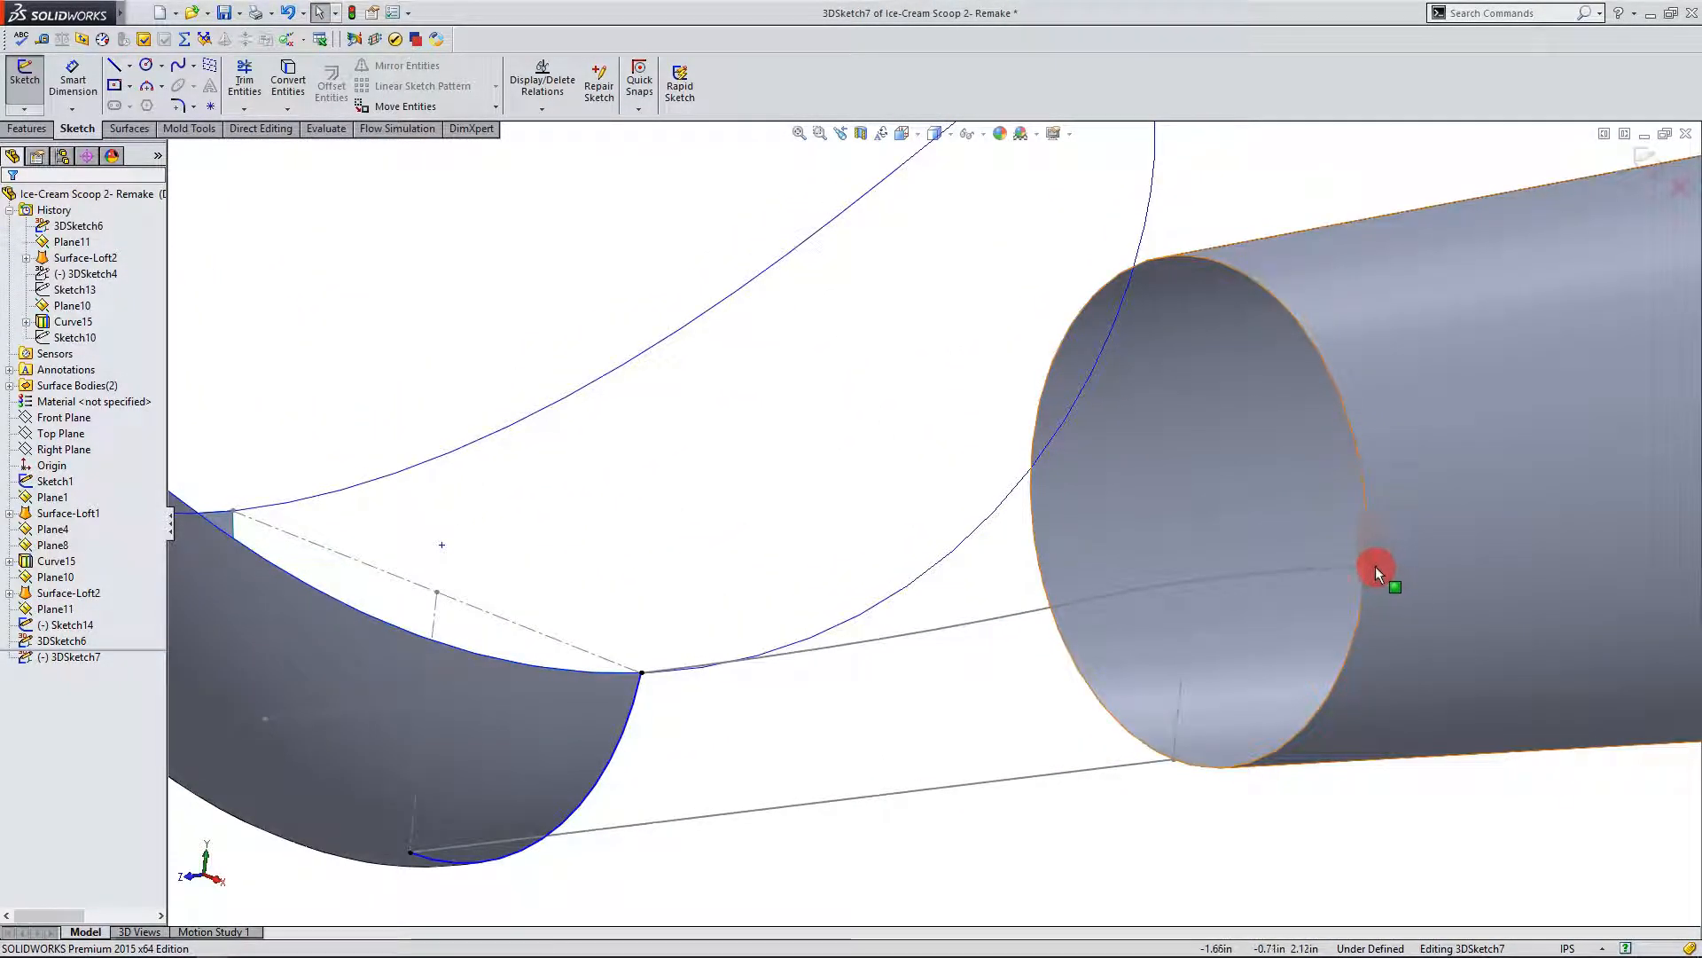
left_click(1369, 566)
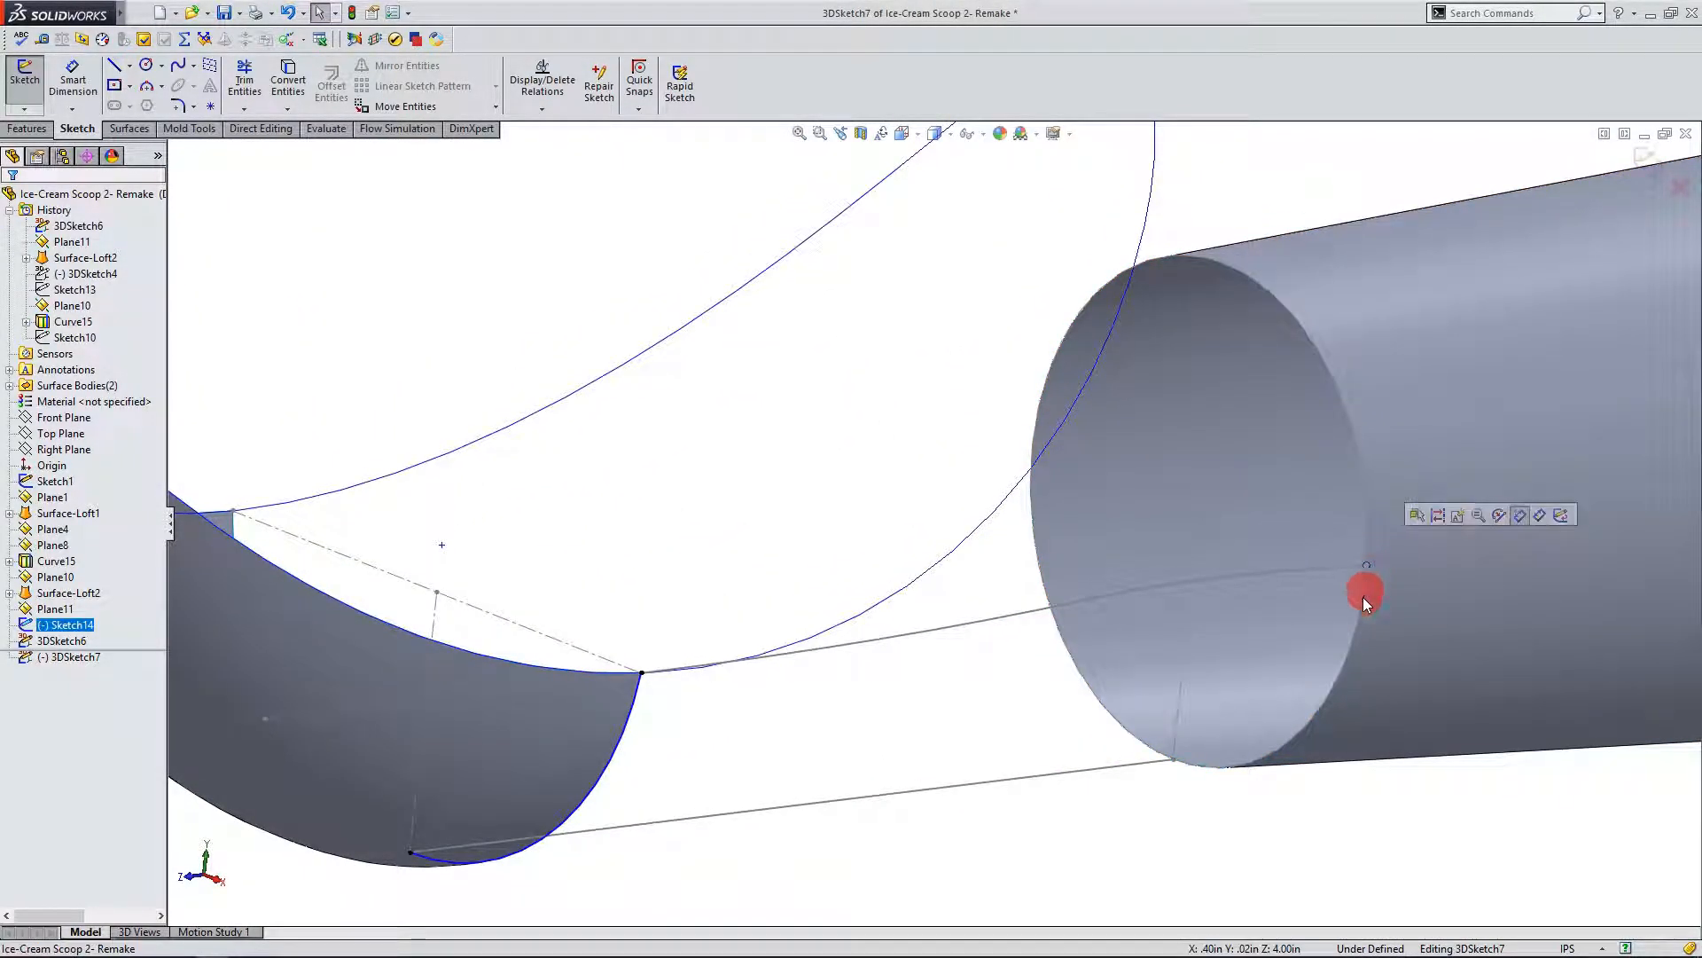
left_click(1174, 756)
middle_click_drag(1015, 701, 1270, 622)
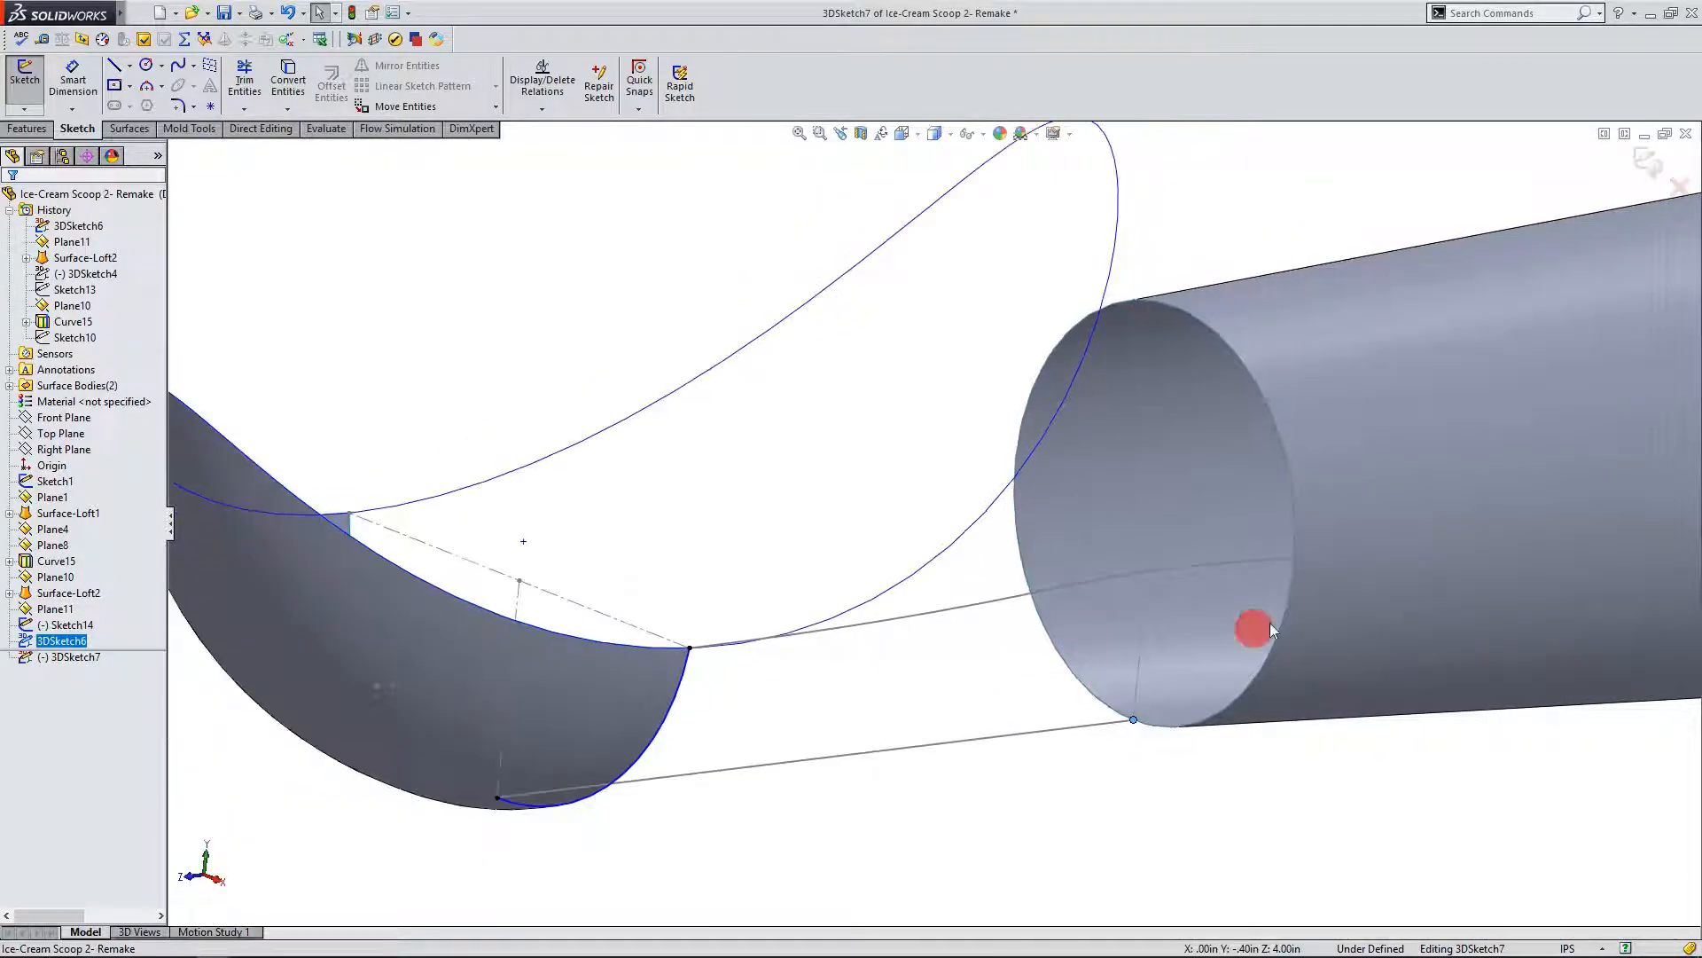
left_click(1296, 557)
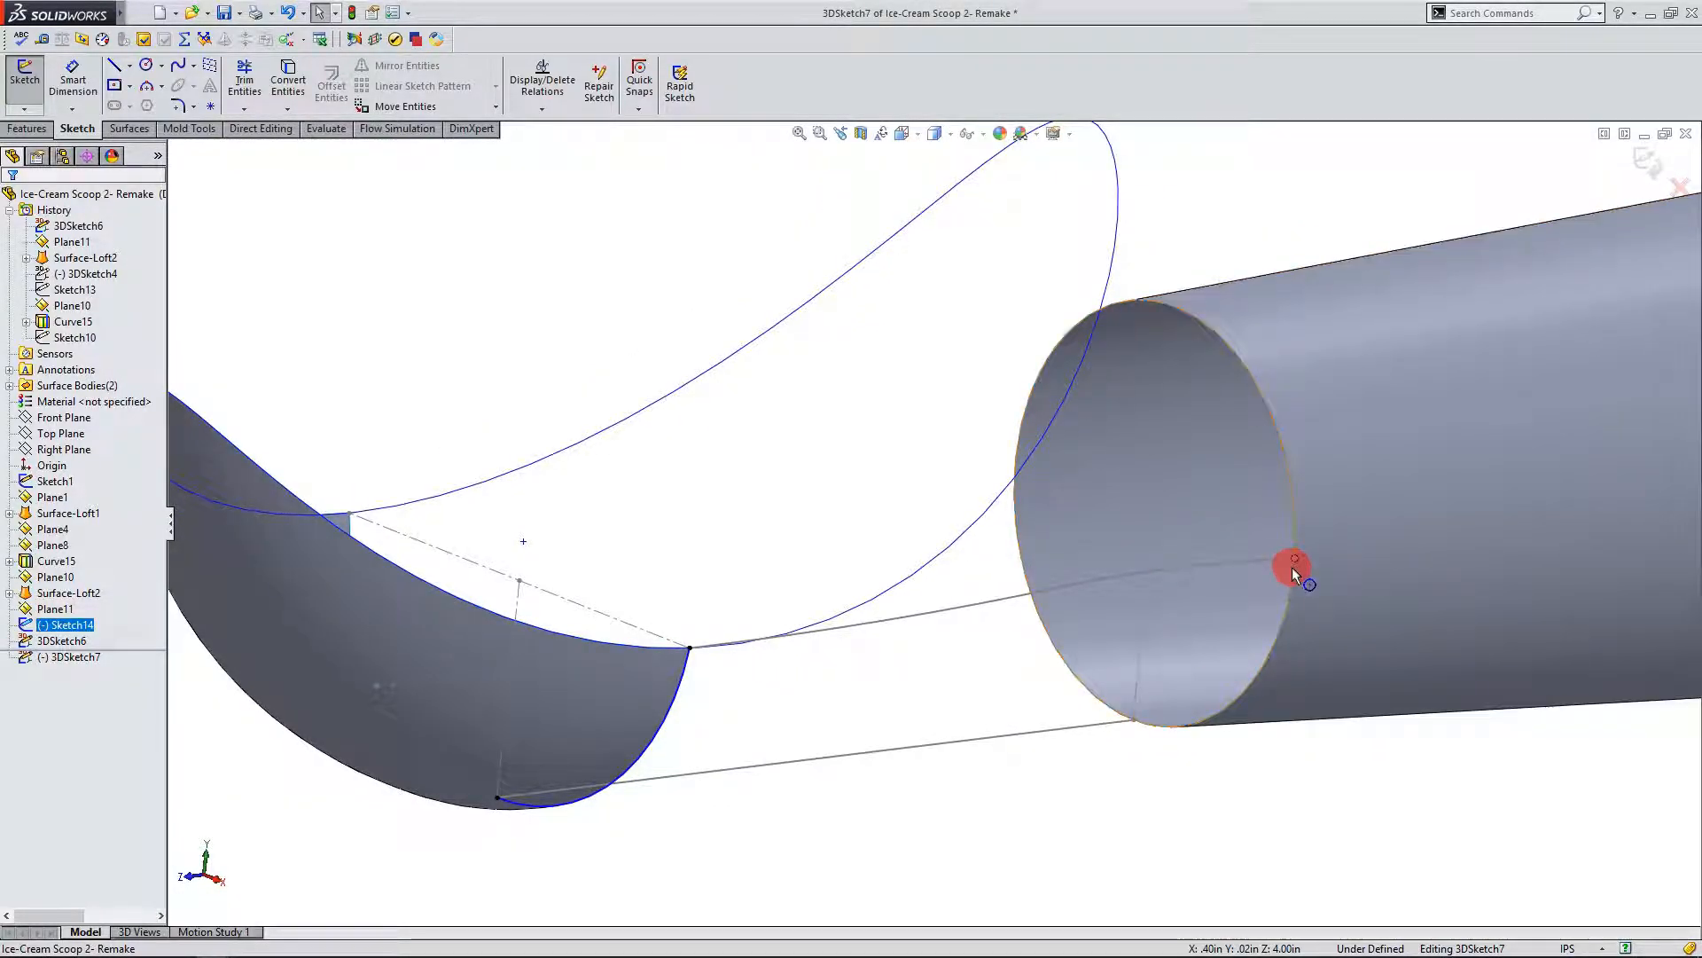
left_click(1153, 516)
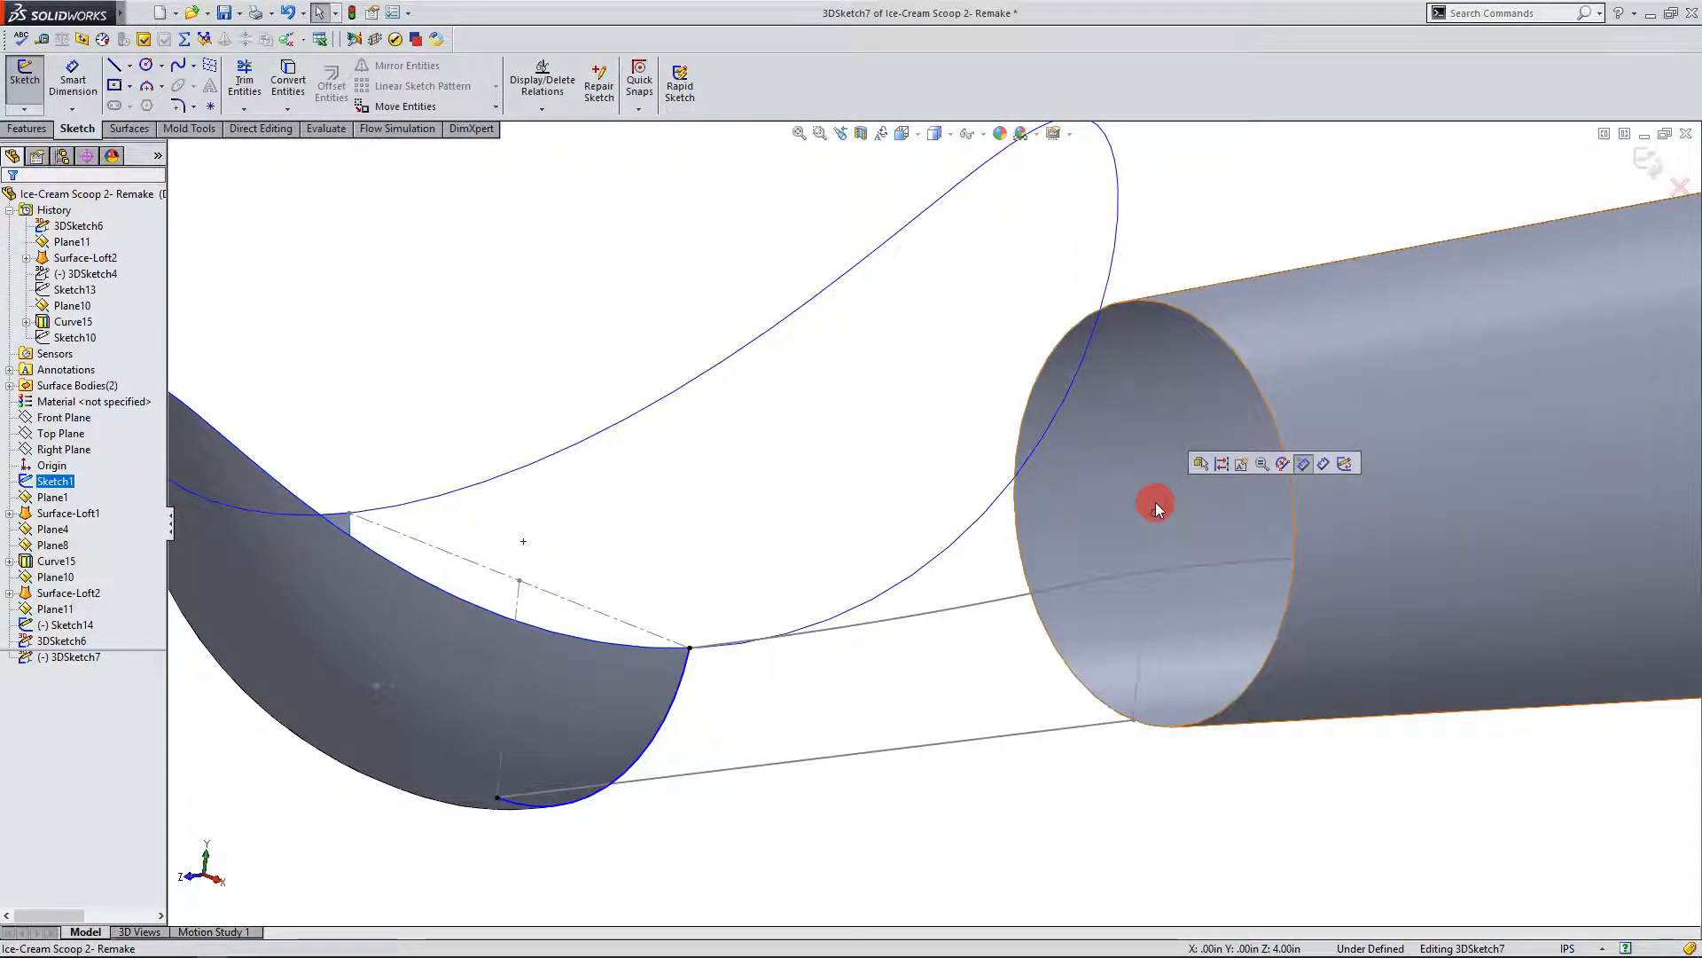
scroll(1136, 583, "up", 5)
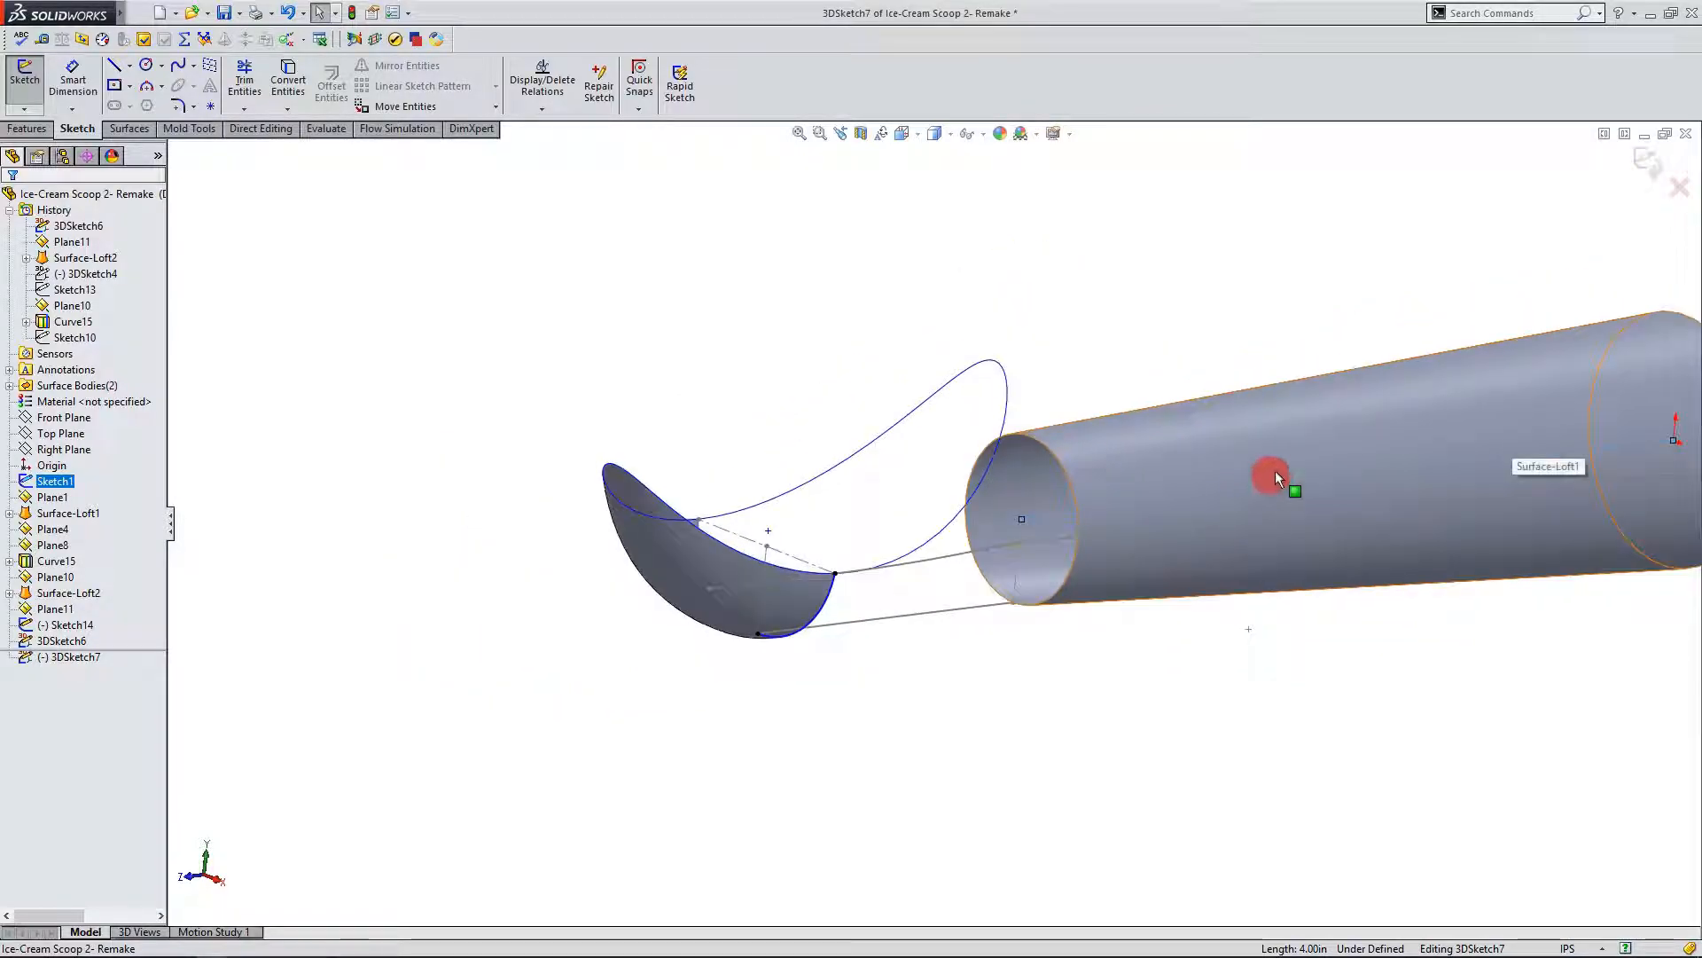
scroll(1358, 431, "up", 2)
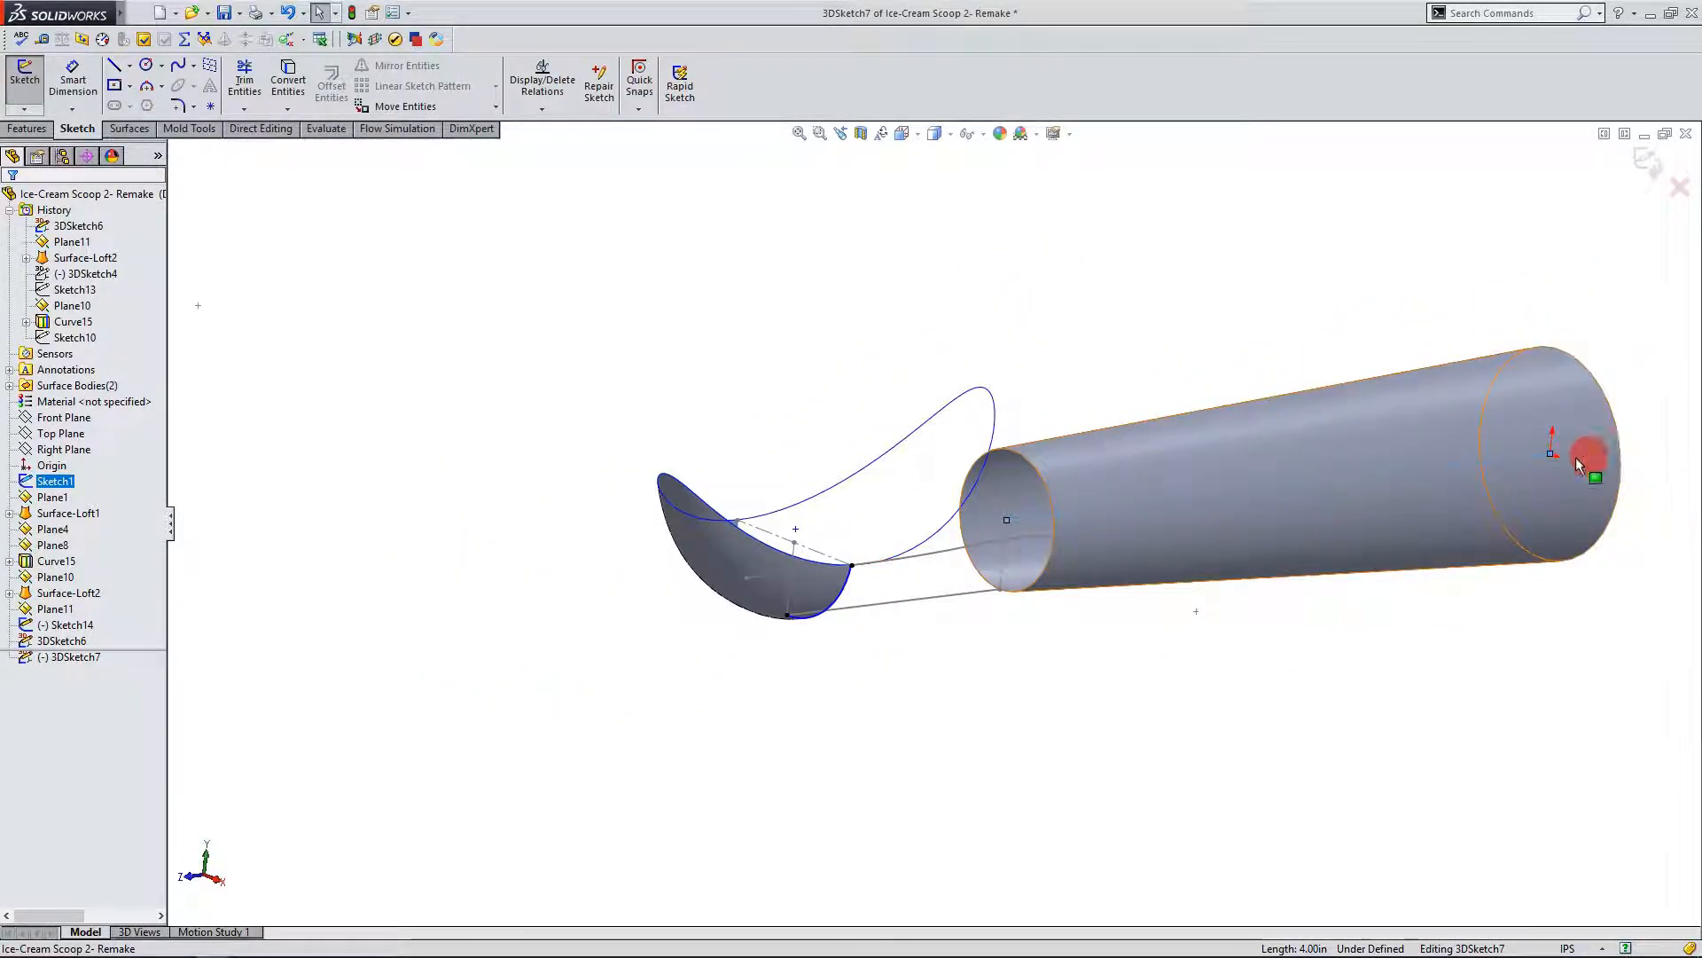
scroll(913, 567, "down", 6)
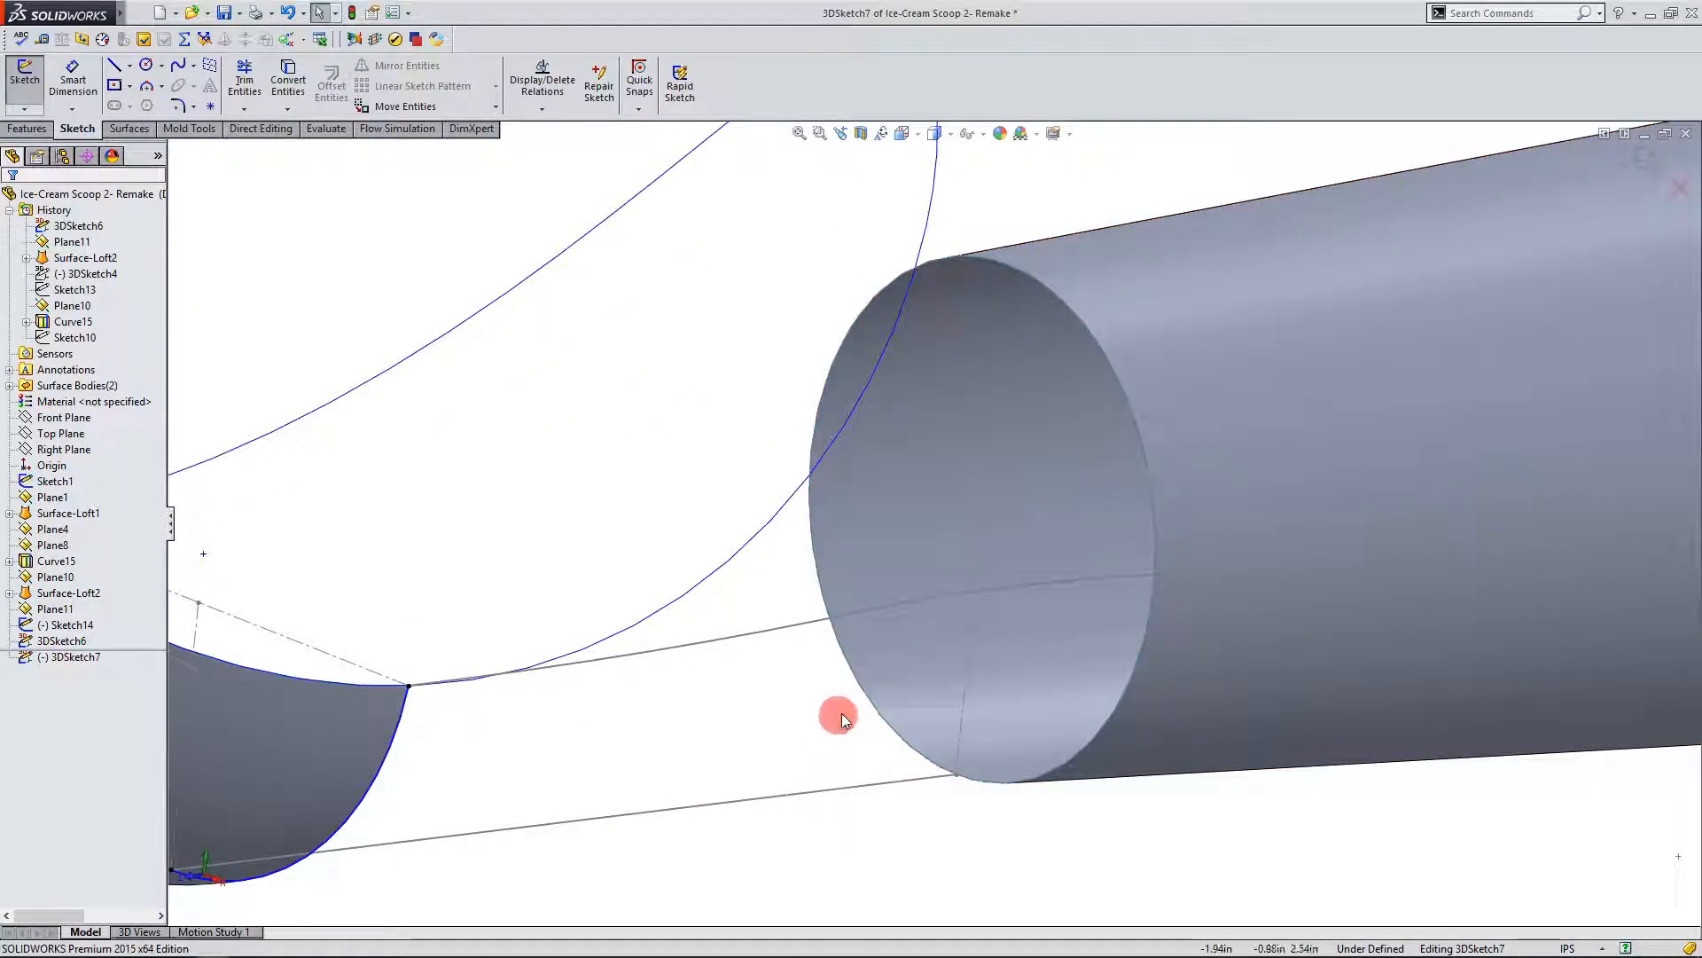
scroll(816, 704, "up", 2)
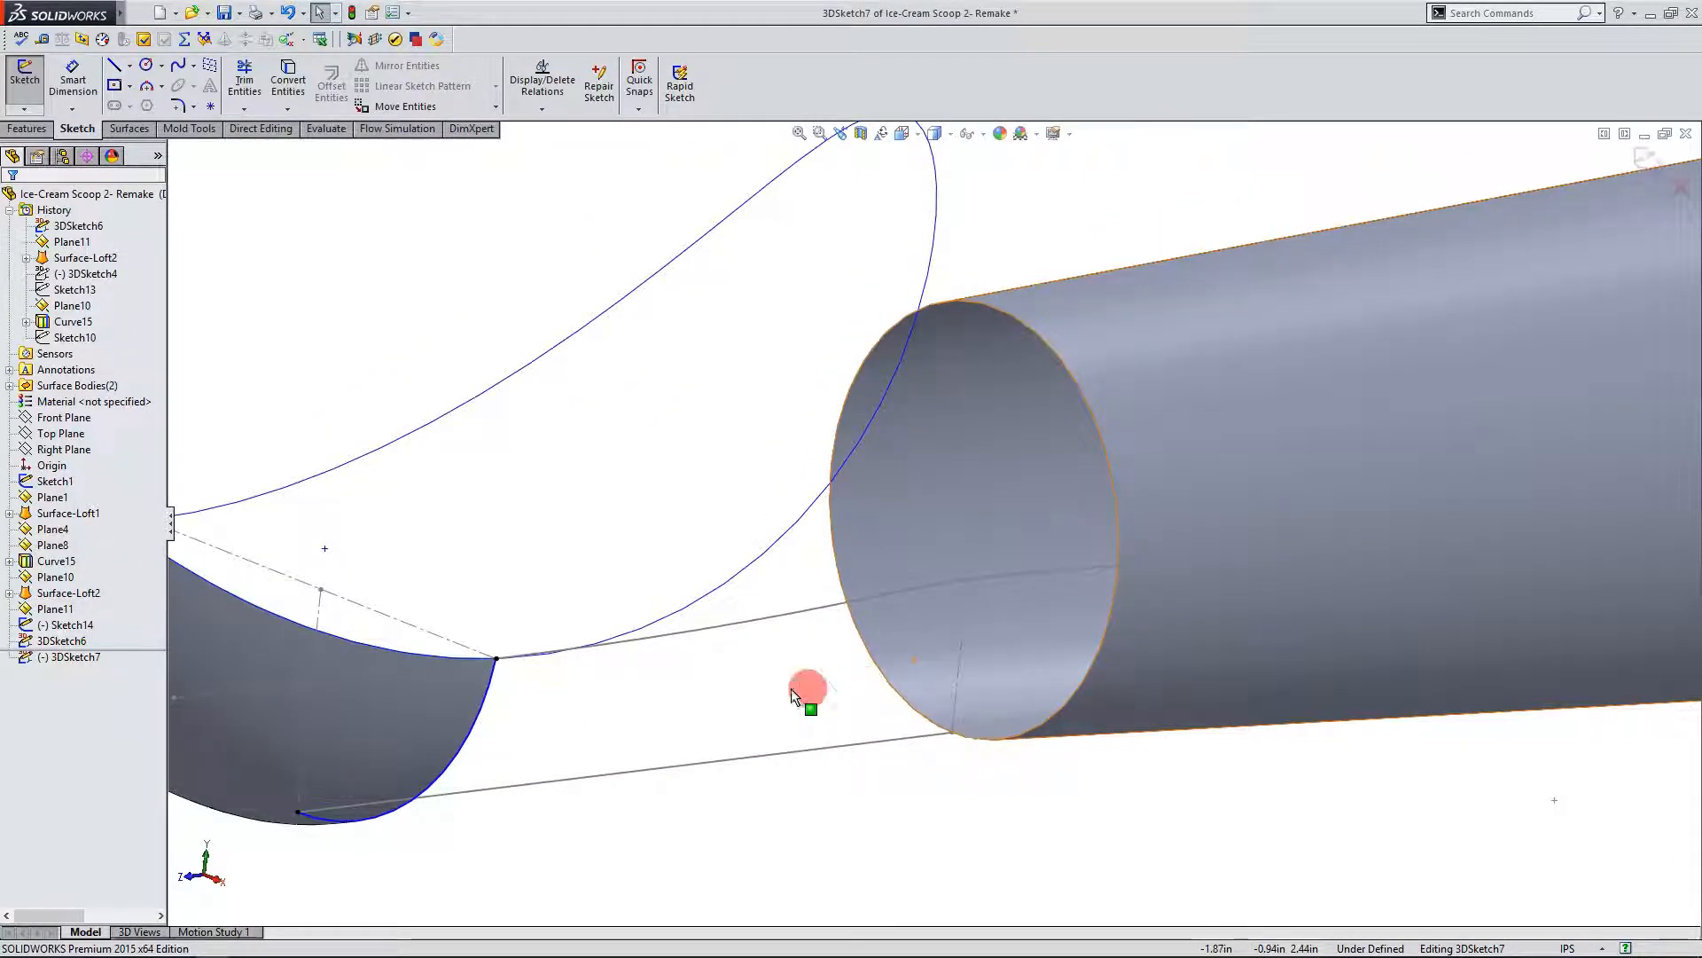
left_click(27, 107)
left_click(58, 125)
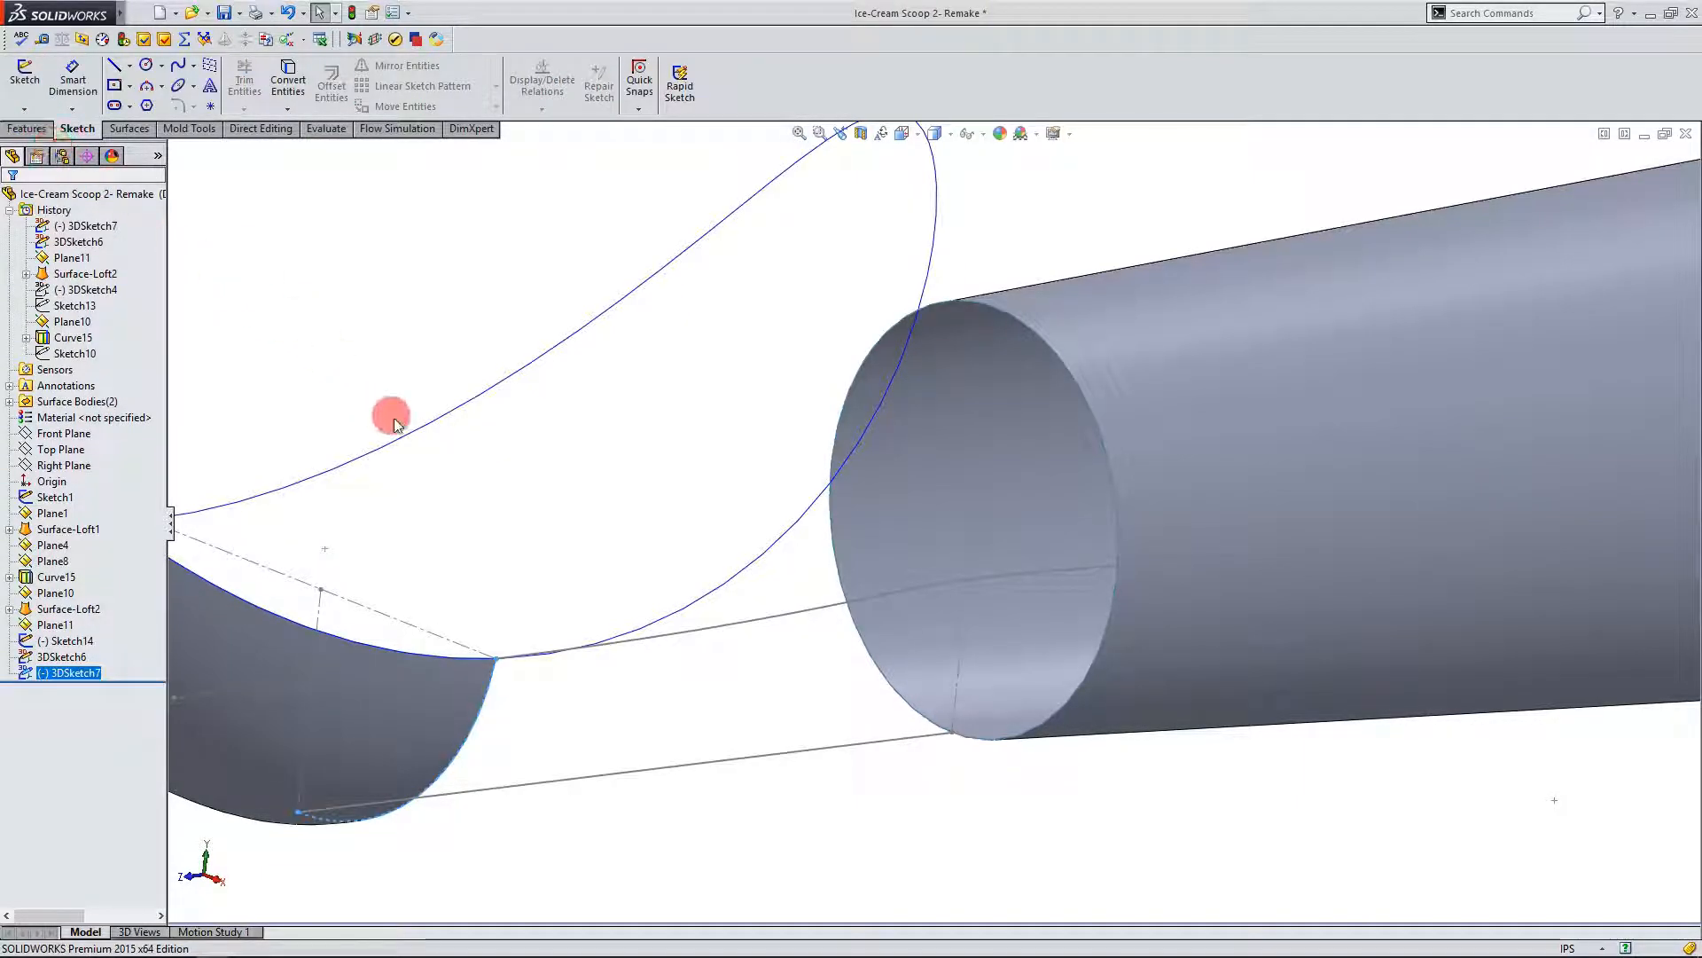
Step: Highlight the upper curve, lower line and bowl arc sketches one after another to examine how they frame the gap
mouse_move(587, 555)
middle_mouse_down()
mouse_move(597, 544)
mouse_move(505, 524)
mouse_move(449, 563)
mouse_move(463, 587)
mouse_move(497, 569)
mouse_move(463, 538)
middle_mouse_up()
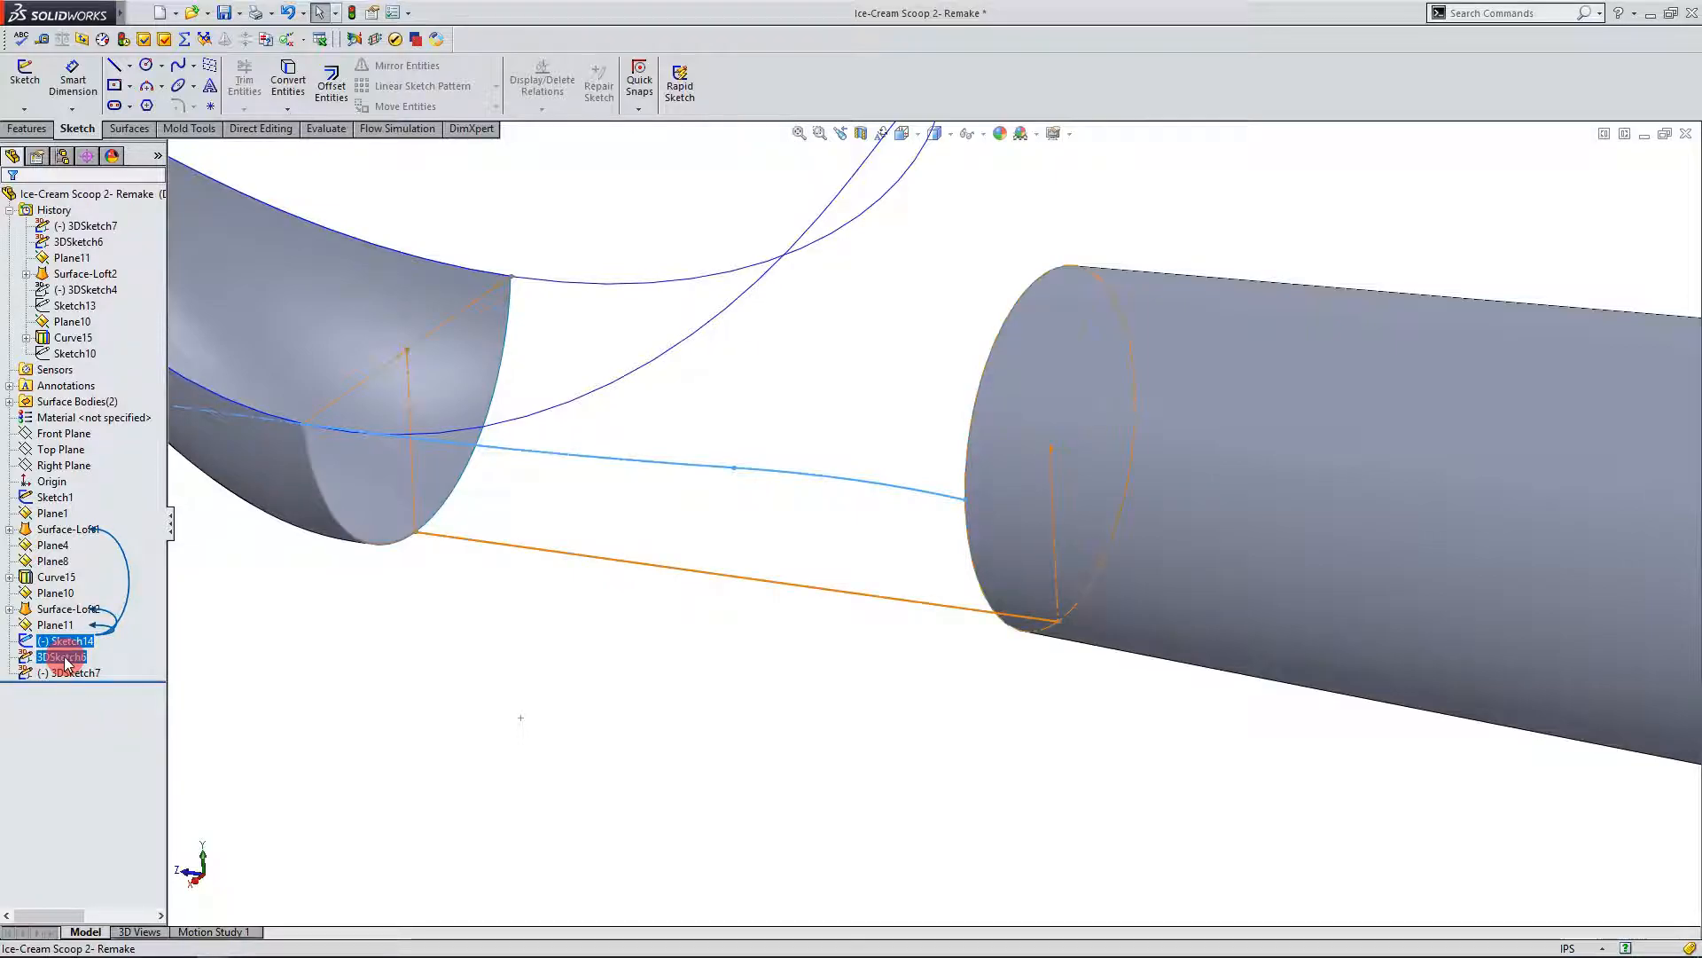
left_click(515, 566)
left_click(86, 661)
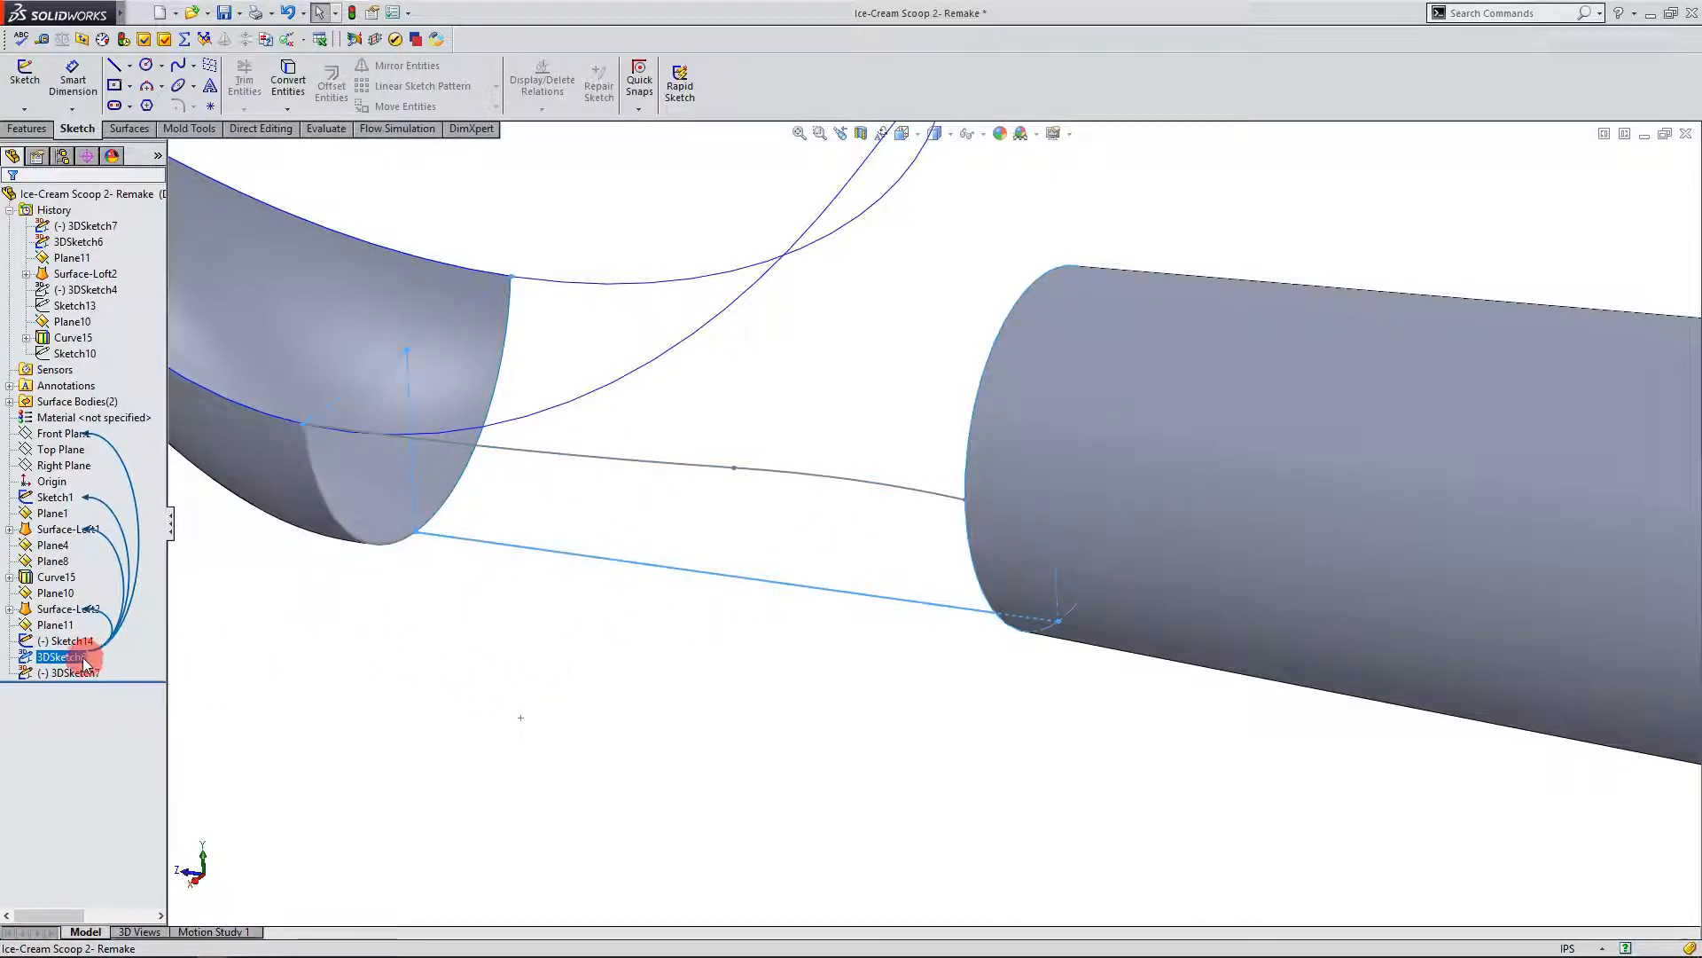
left_click(75, 674)
left_click(337, 499)
left_click(429, 592)
middle_click_drag(429, 593, 1186, 540)
scroll(1184, 538, "down", 3)
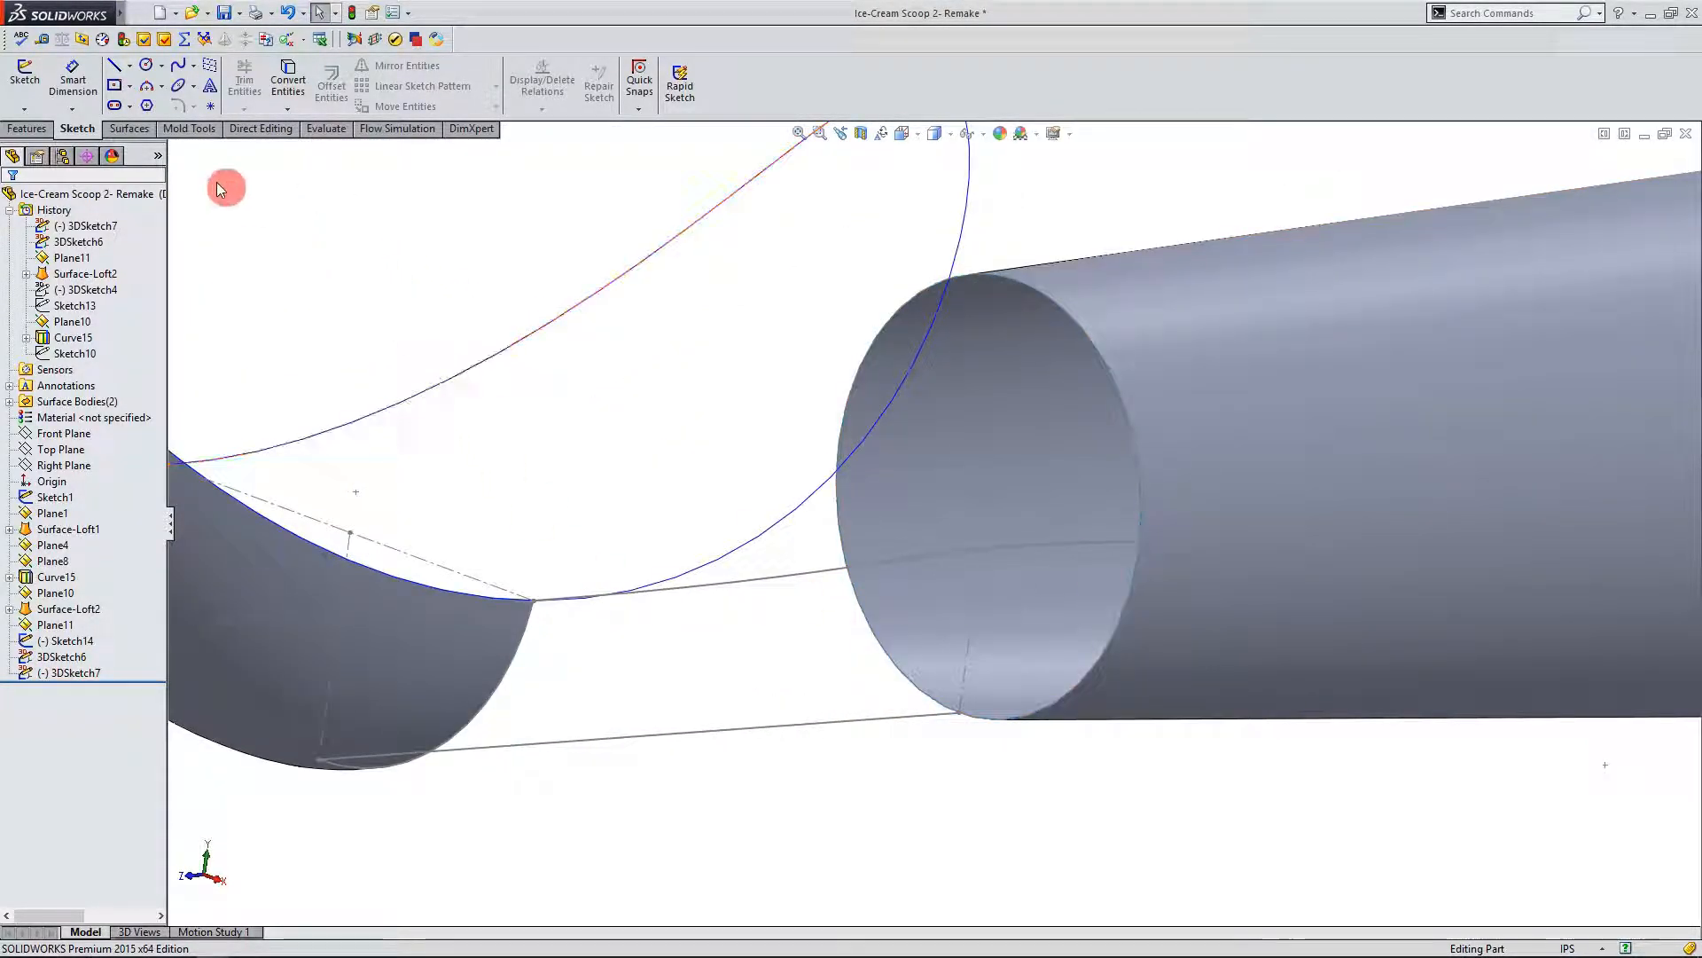
Step: In a separate 3D sketch, draw a three-point arc of 0.40 in radius along the handle rim between the two connecting curves' ends and exit the sketch
left_click(26, 113)
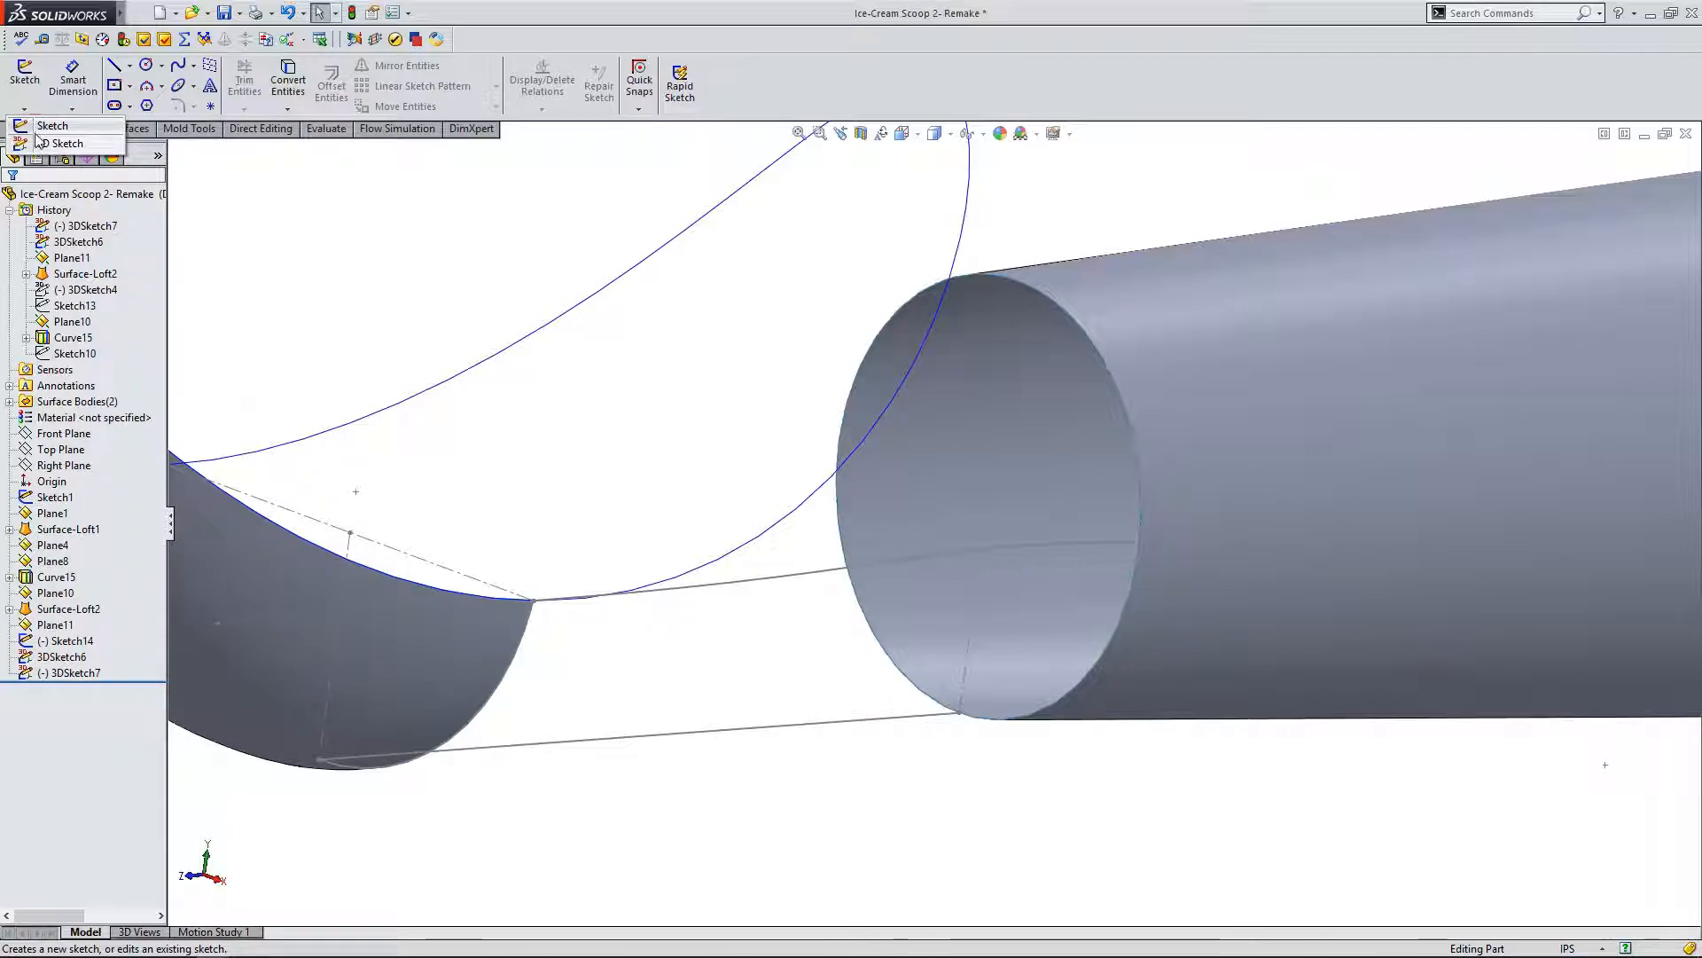
left_click(58, 143)
left_click(147, 94)
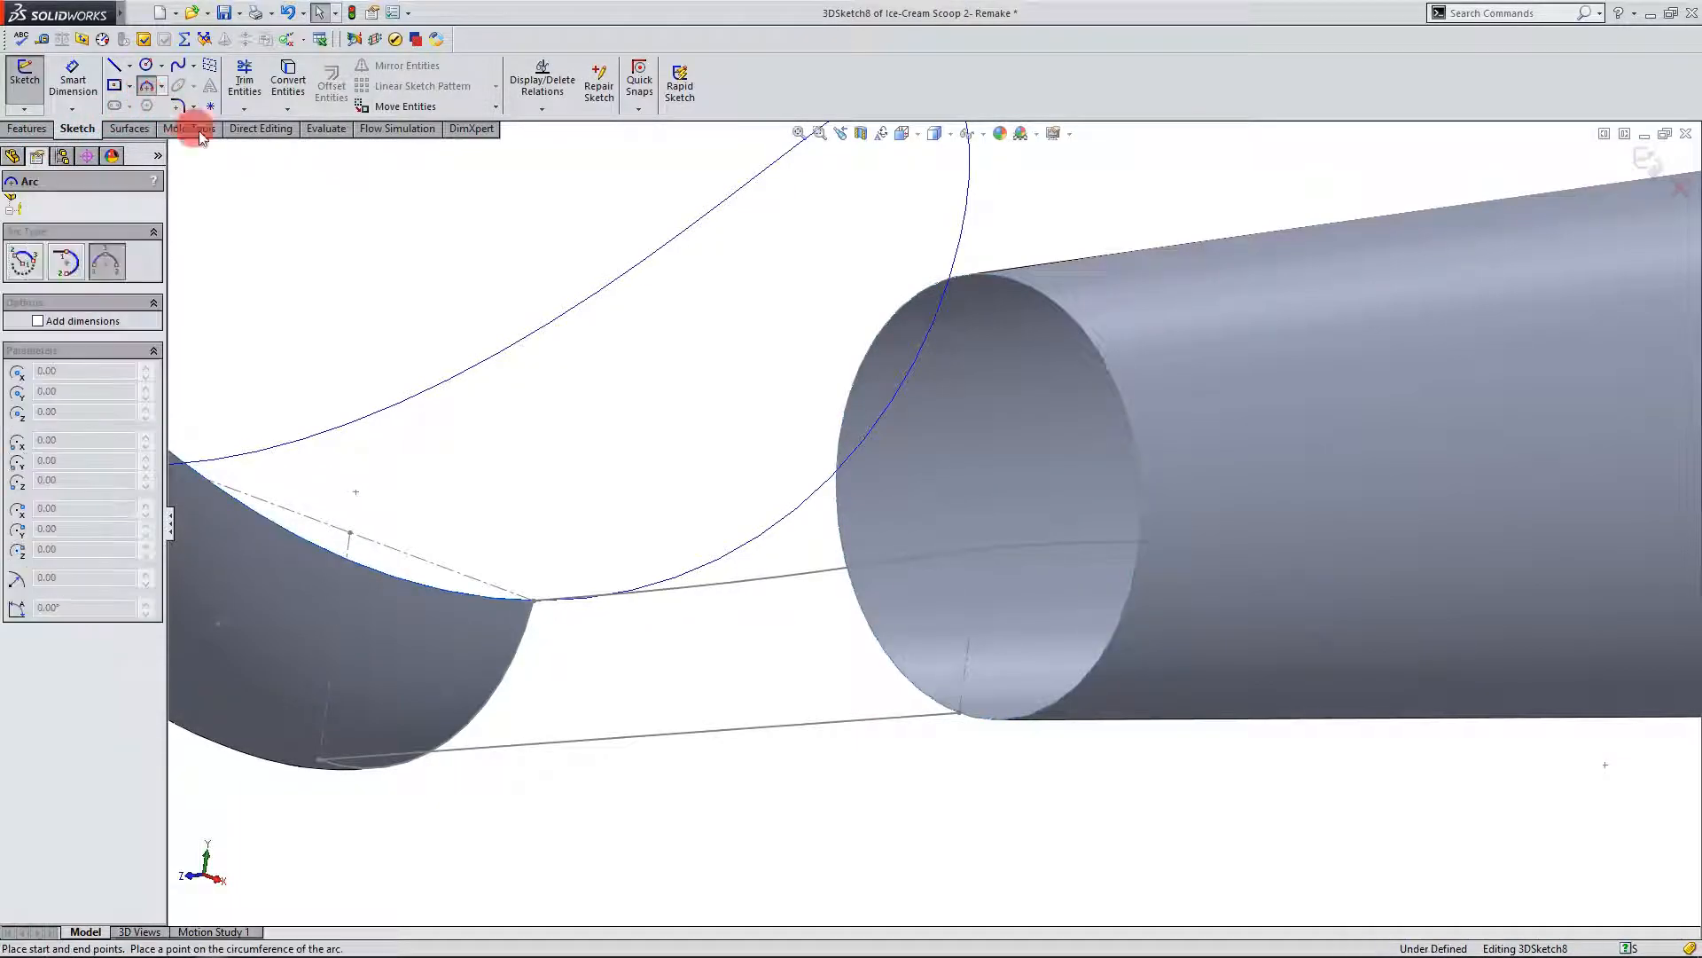
left_click_drag(961, 712, 1086, 678)
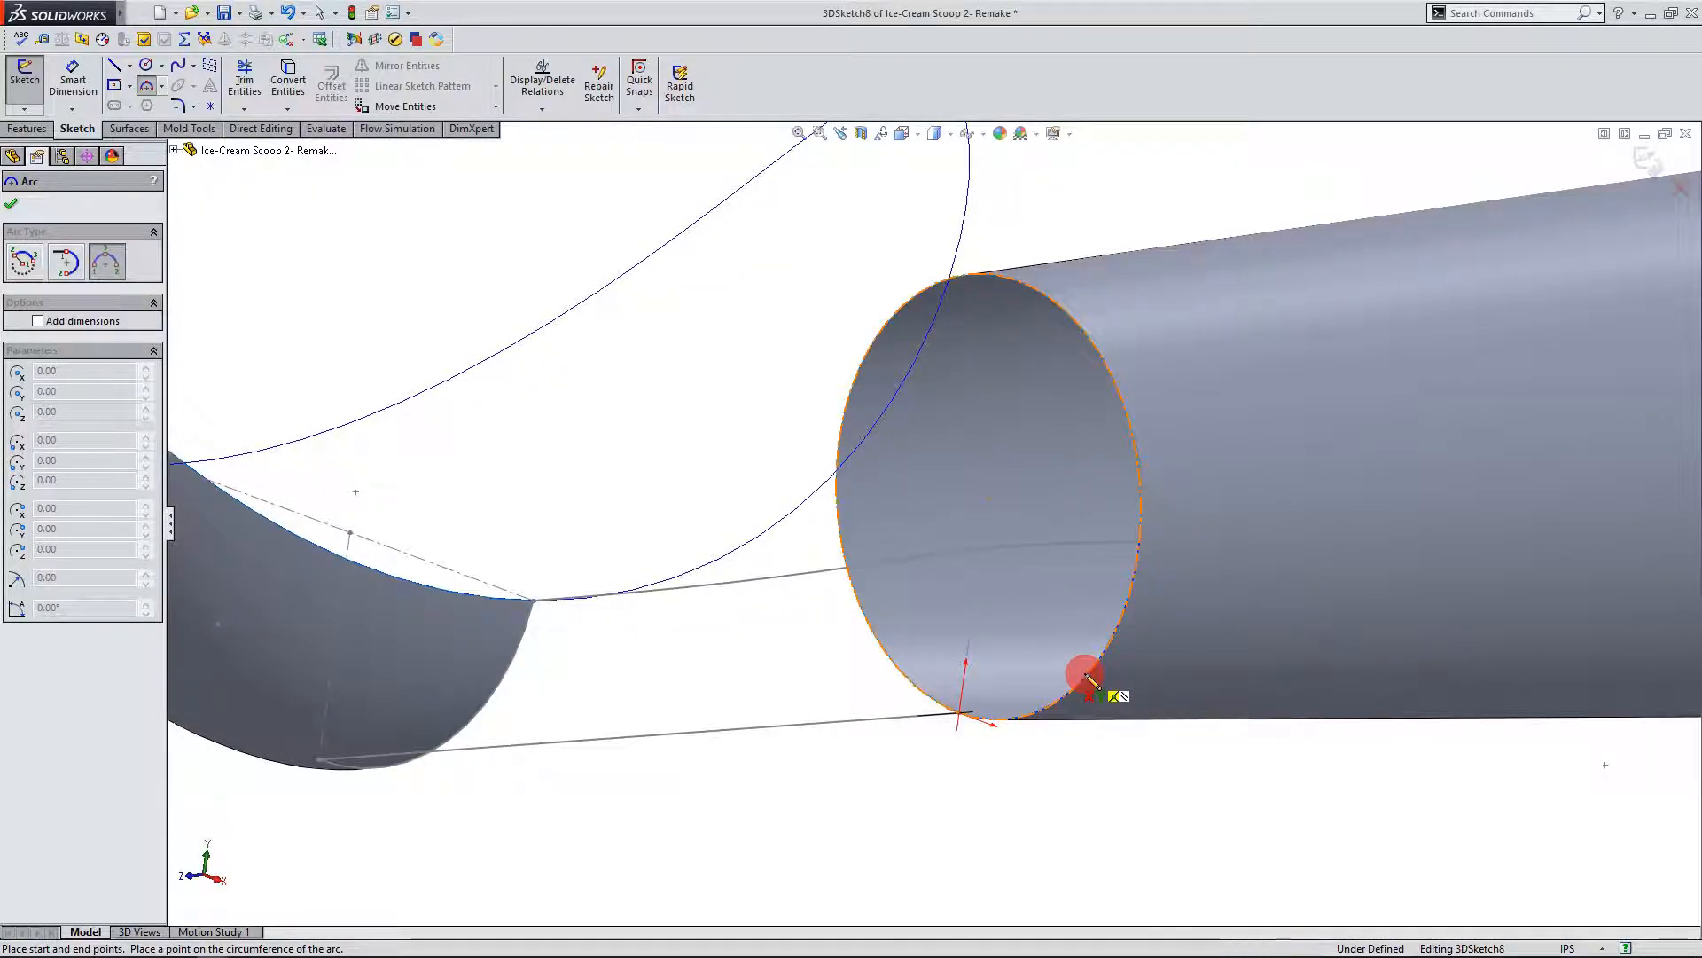
left_click(1086, 679)
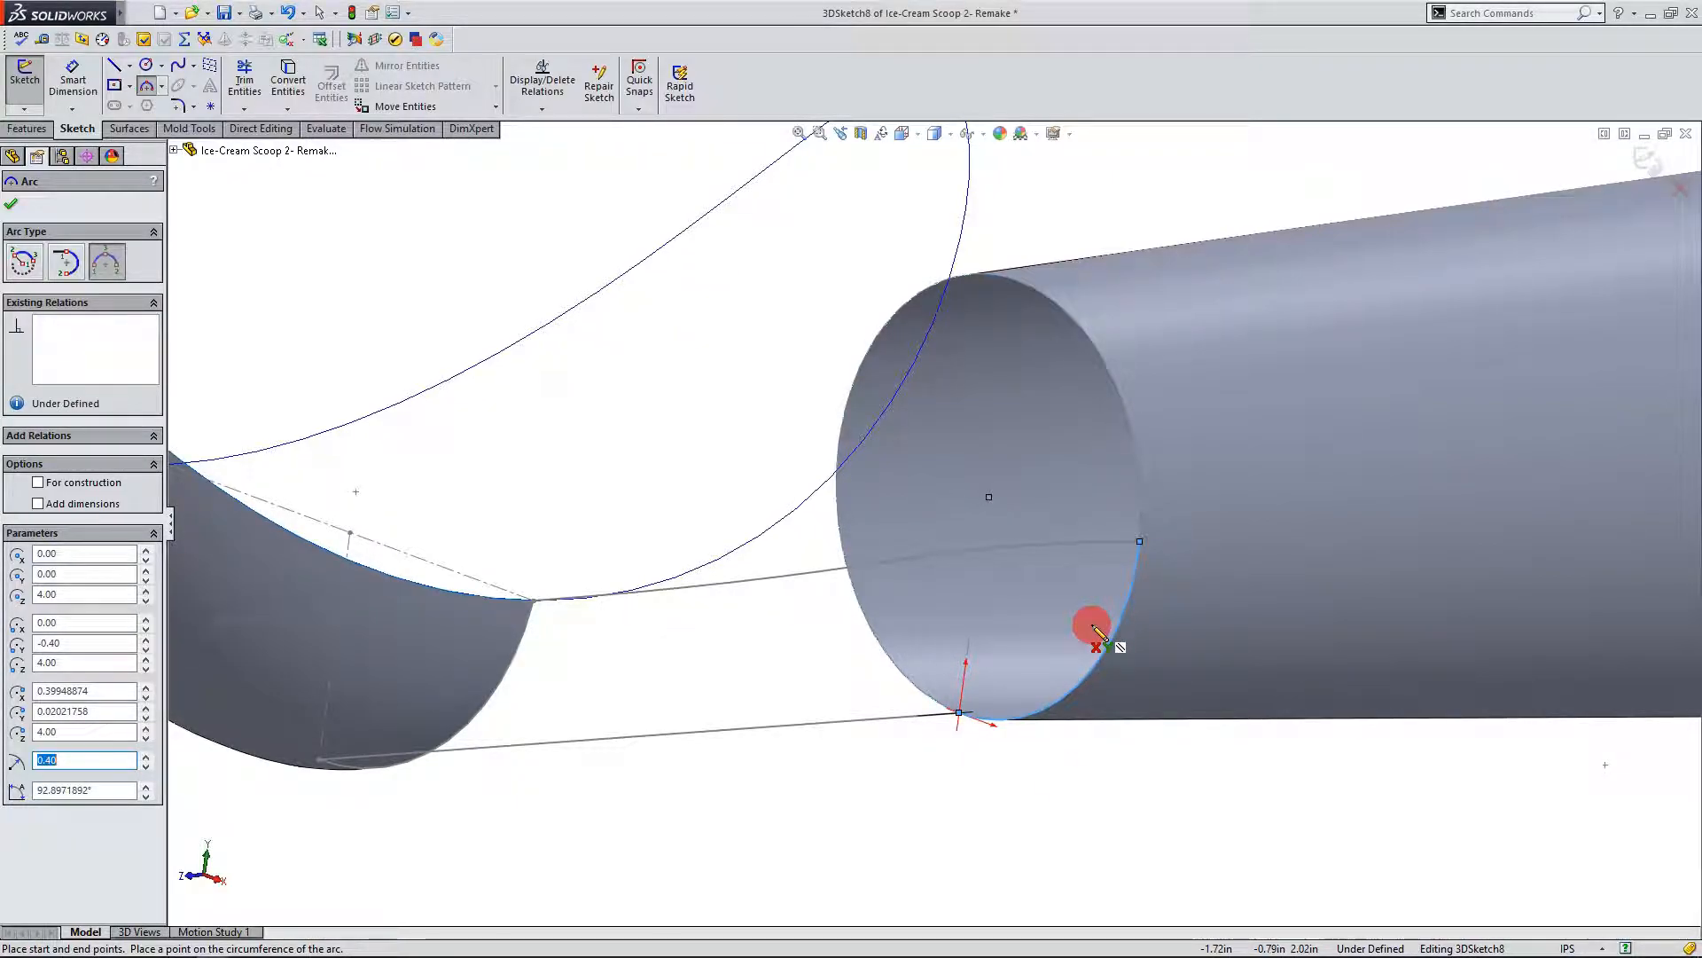
left_click(1052, 678)
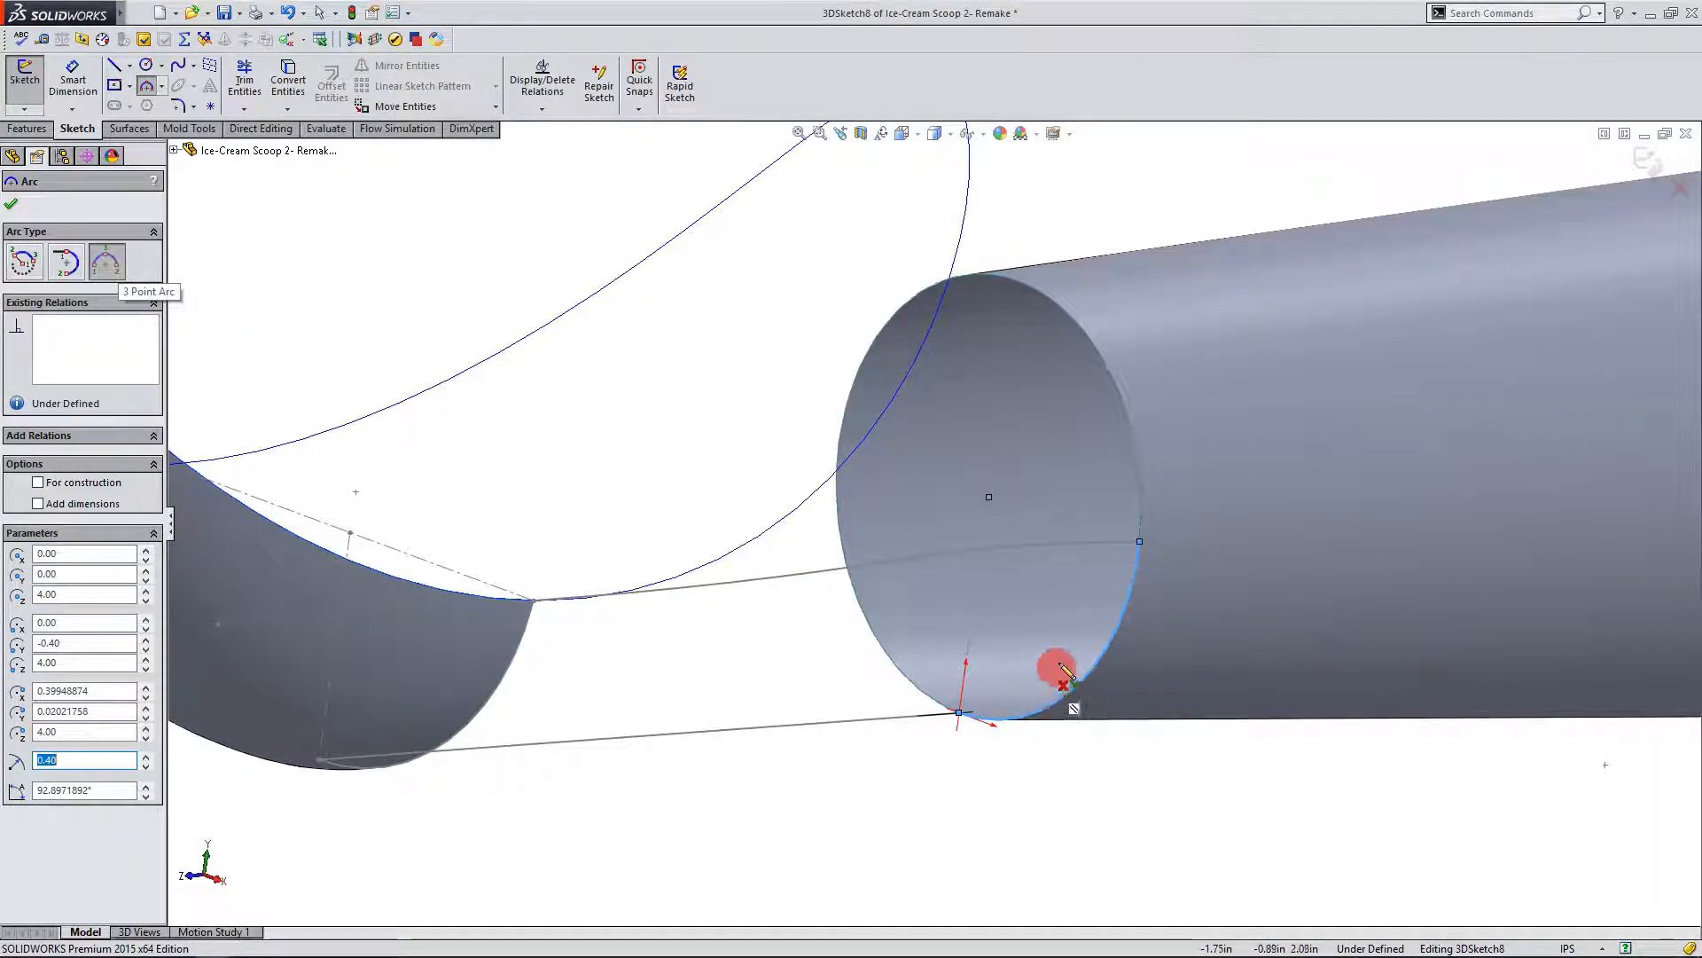
left_click(1000, 725)
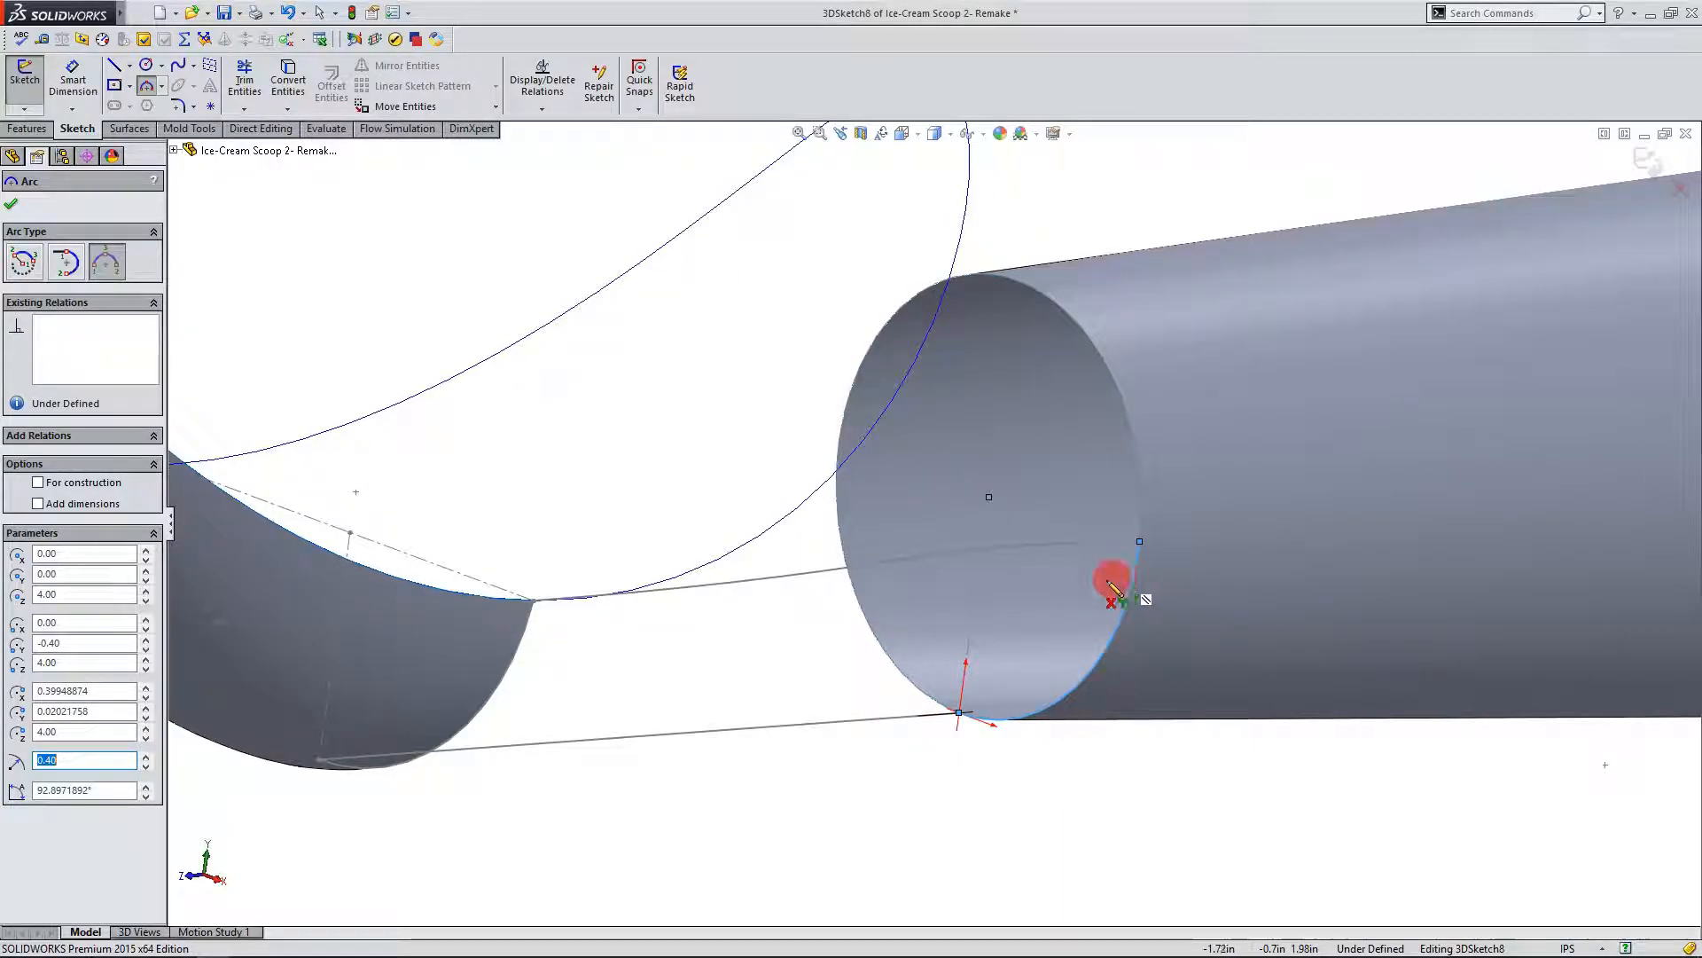
left_click(13, 210)
middle_click_drag(748, 569, 805, 583)
middle_click_drag(821, 663, 357, 380)
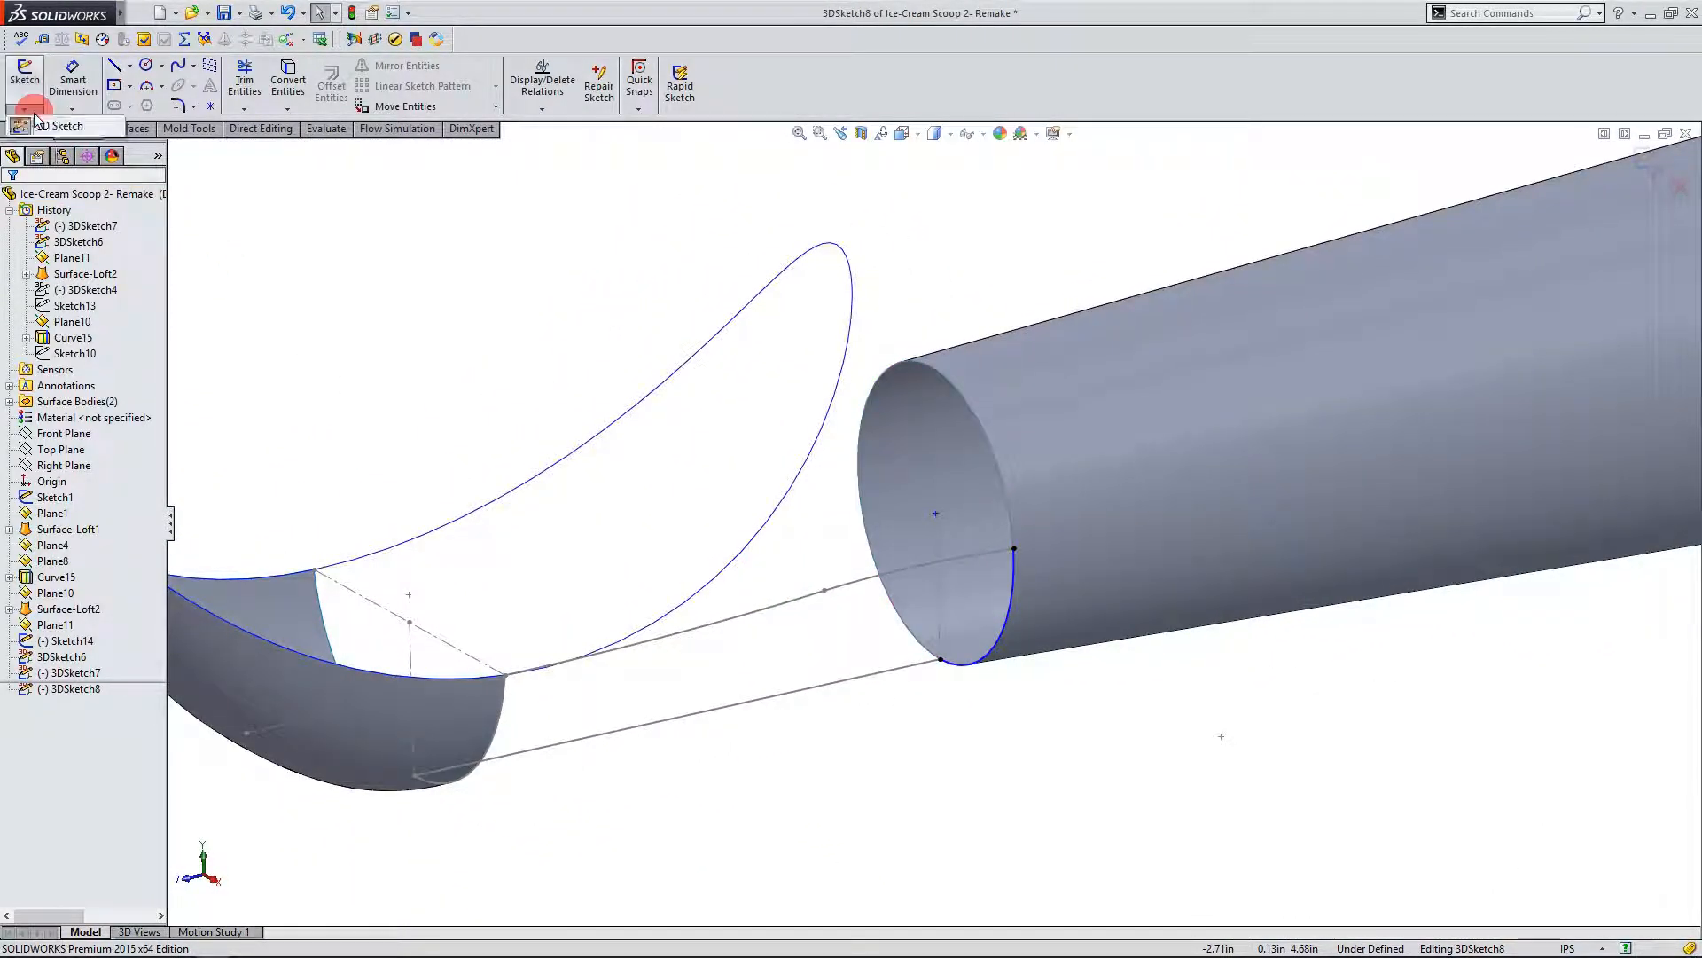
left_click(29, 96)
Step: Start a lofted surface, clear its preselected profile, and choose the upper curve Sketch14 and the lower line 3DSketch6 as profiles
left_click(128, 133)
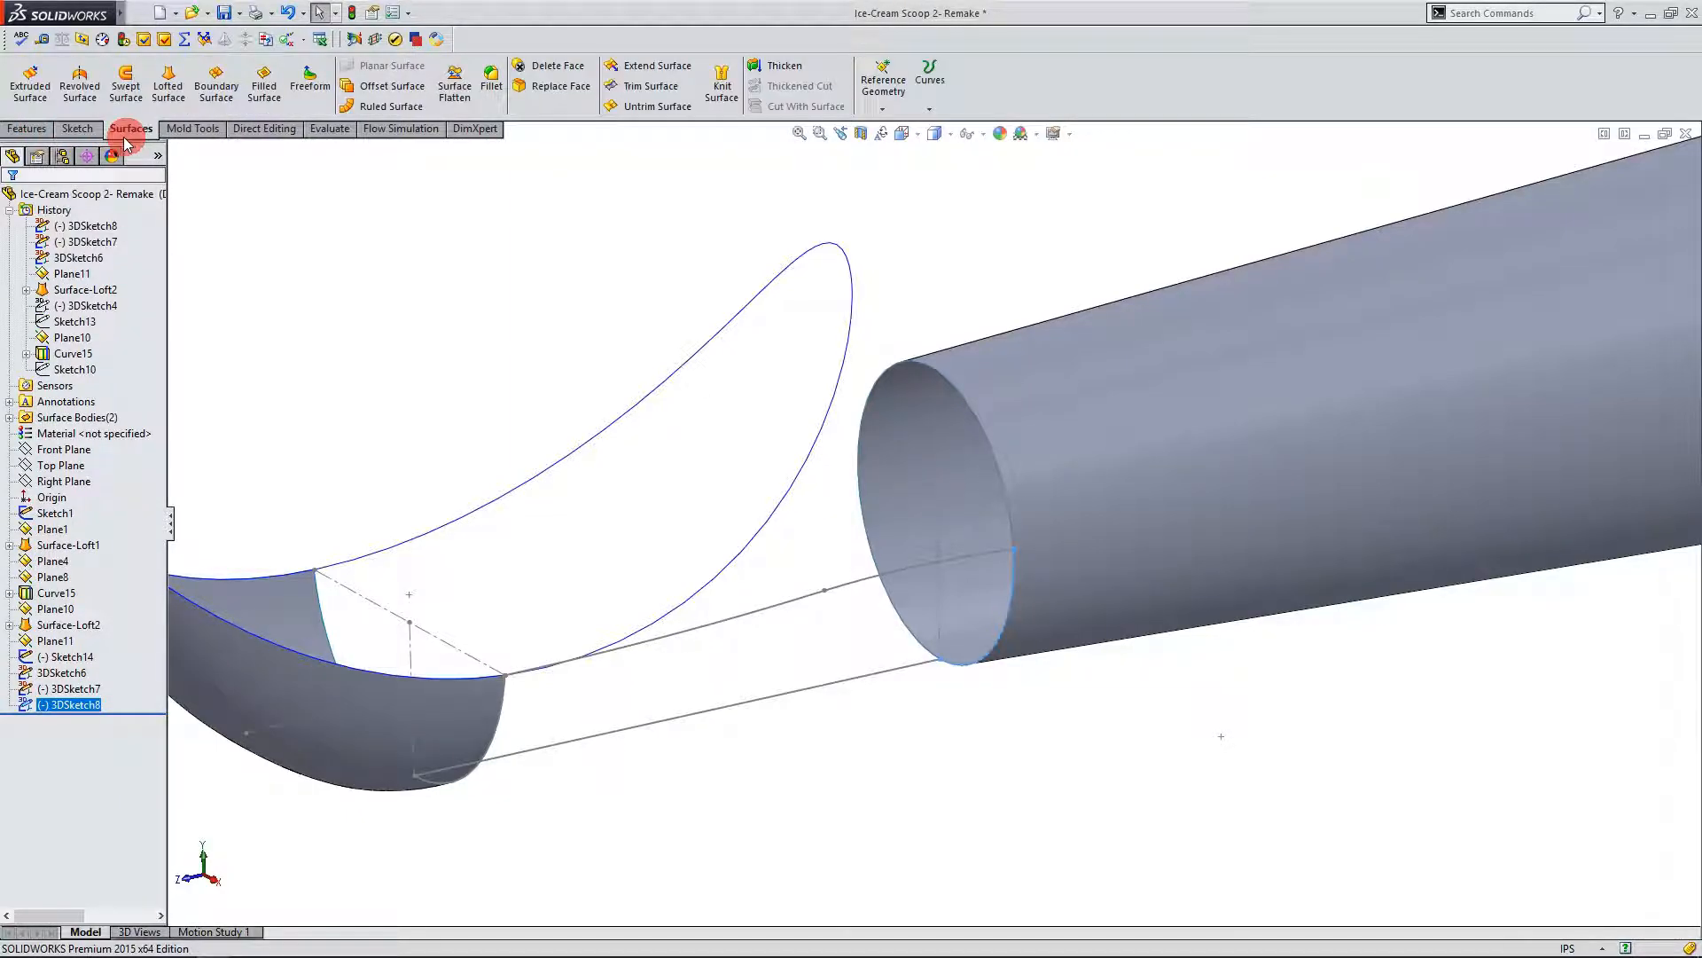
left_click(165, 105)
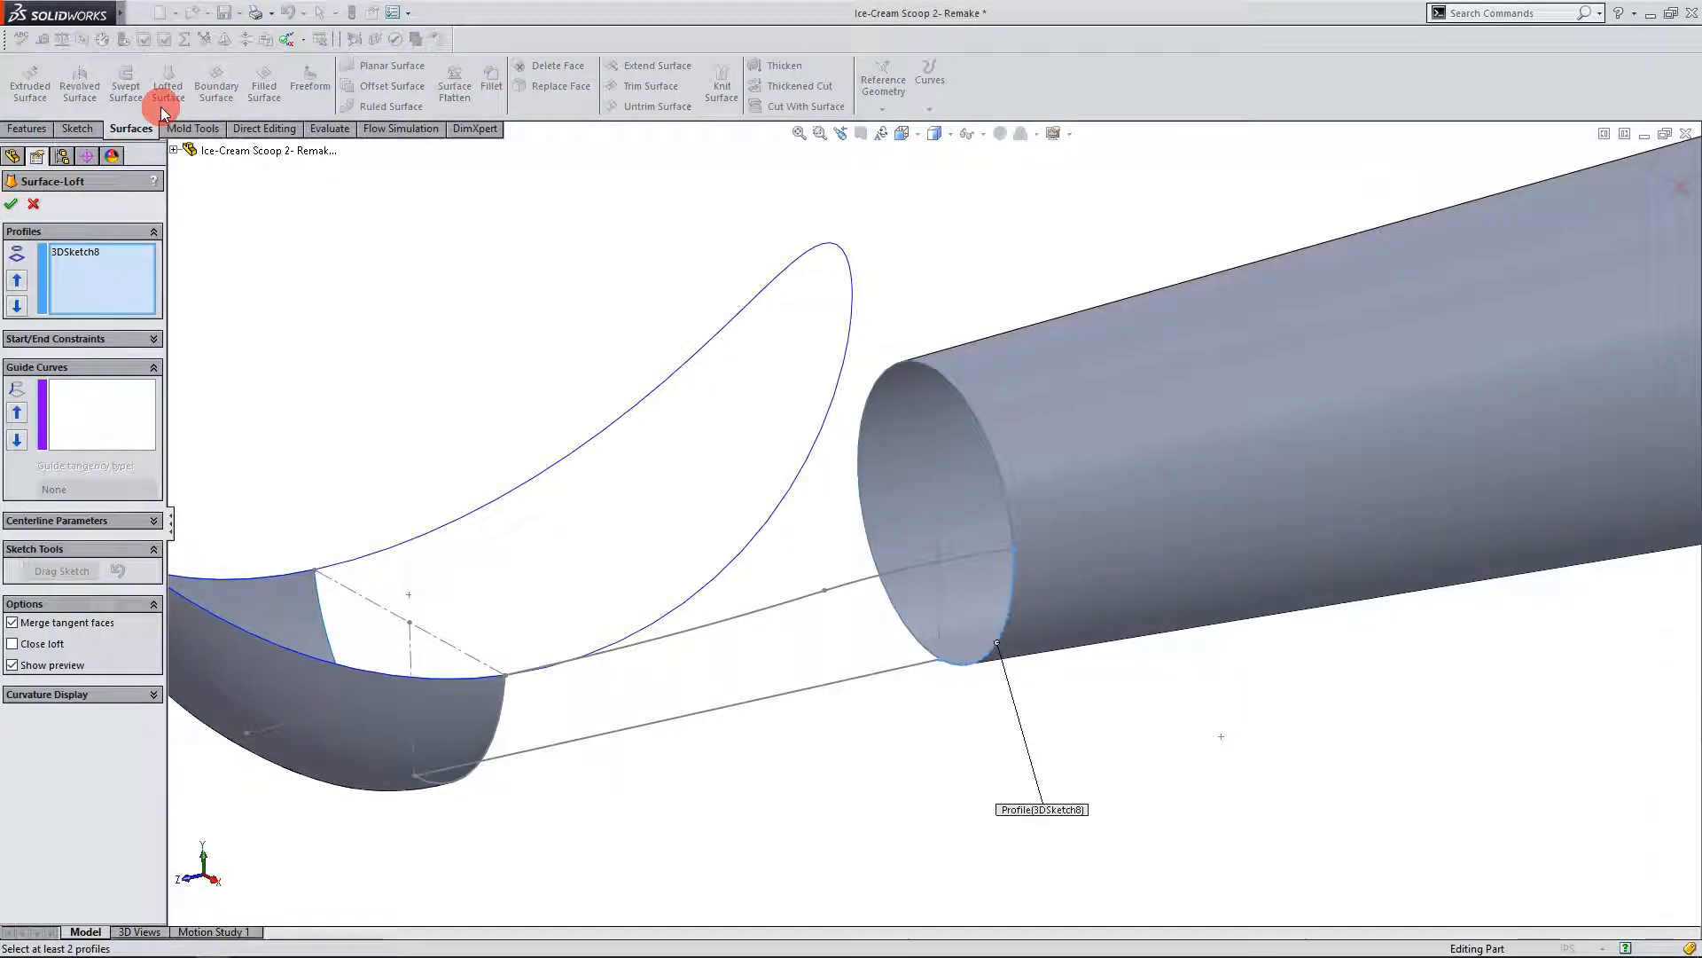
right_click(120, 277)
left_click(133, 287)
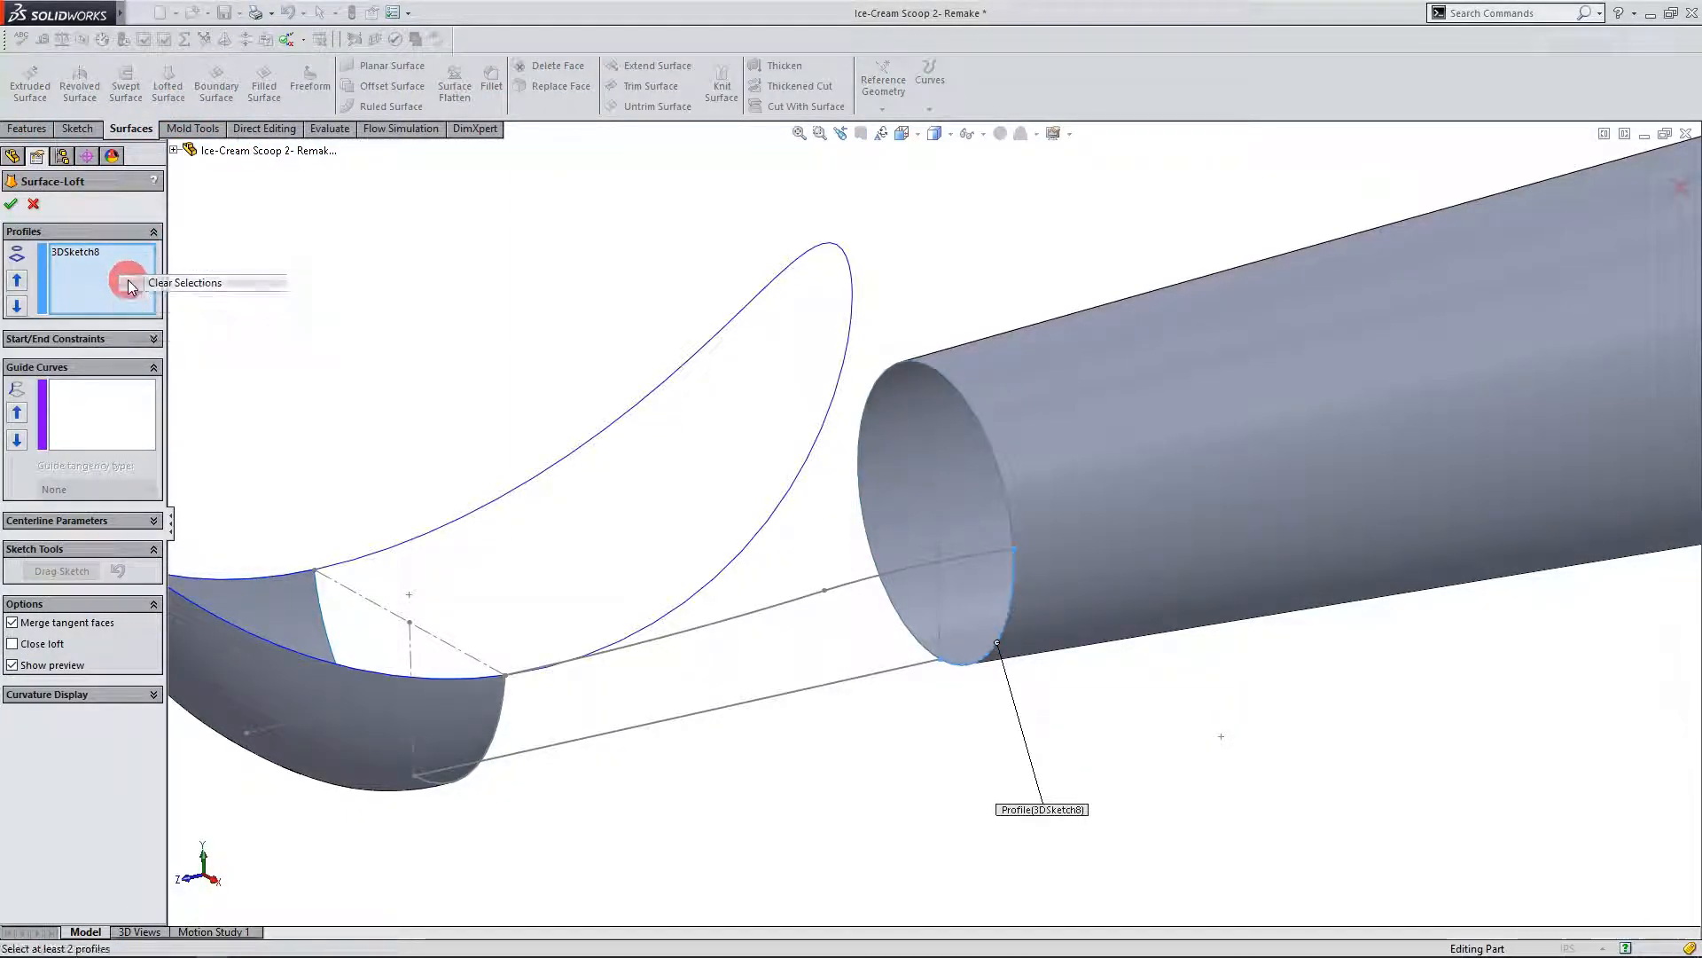
left_click(762, 610)
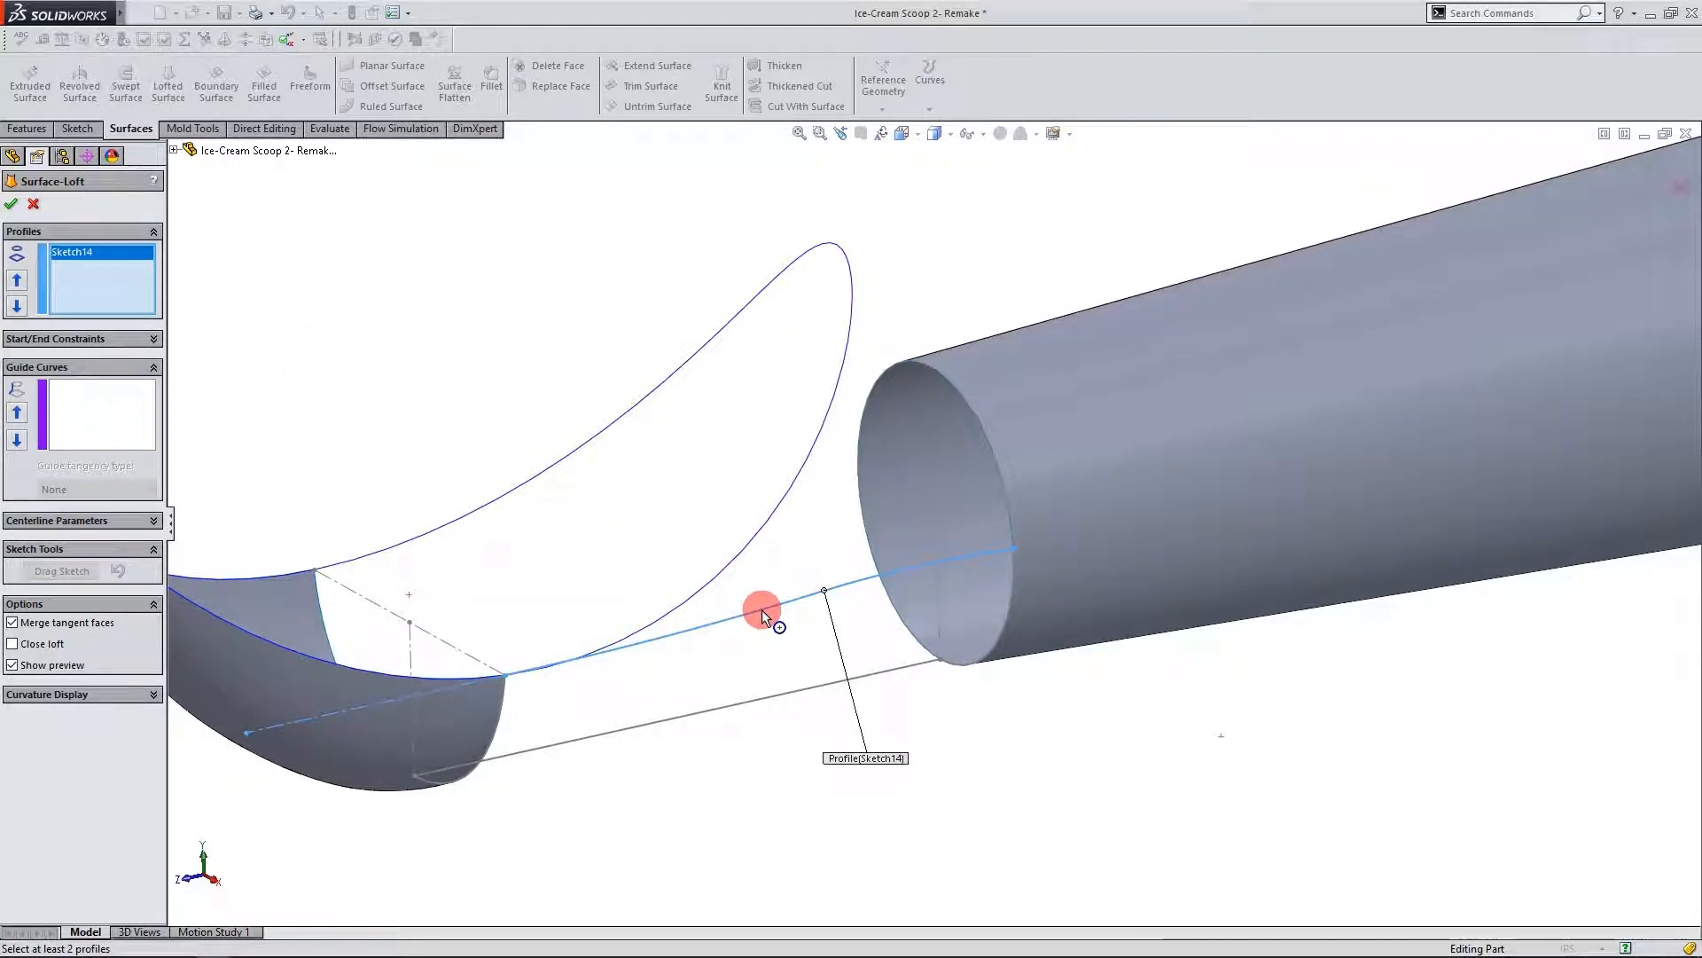
left_click(769, 695)
mouse_move(743, 784)
middle_mouse_down()
mouse_move(684, 747)
mouse_move(581, 741)
mouse_move(737, 729)
mouse_move(791, 807)
mouse_move(706, 743)
mouse_move(597, 760)
mouse_move(768, 778)
middle_mouse_up()
Step: Add the bowl arc 3DSketch7 and the handle rim arc 3DSketch8 as guide curves and finish the lofted surface
left_click(100, 451)
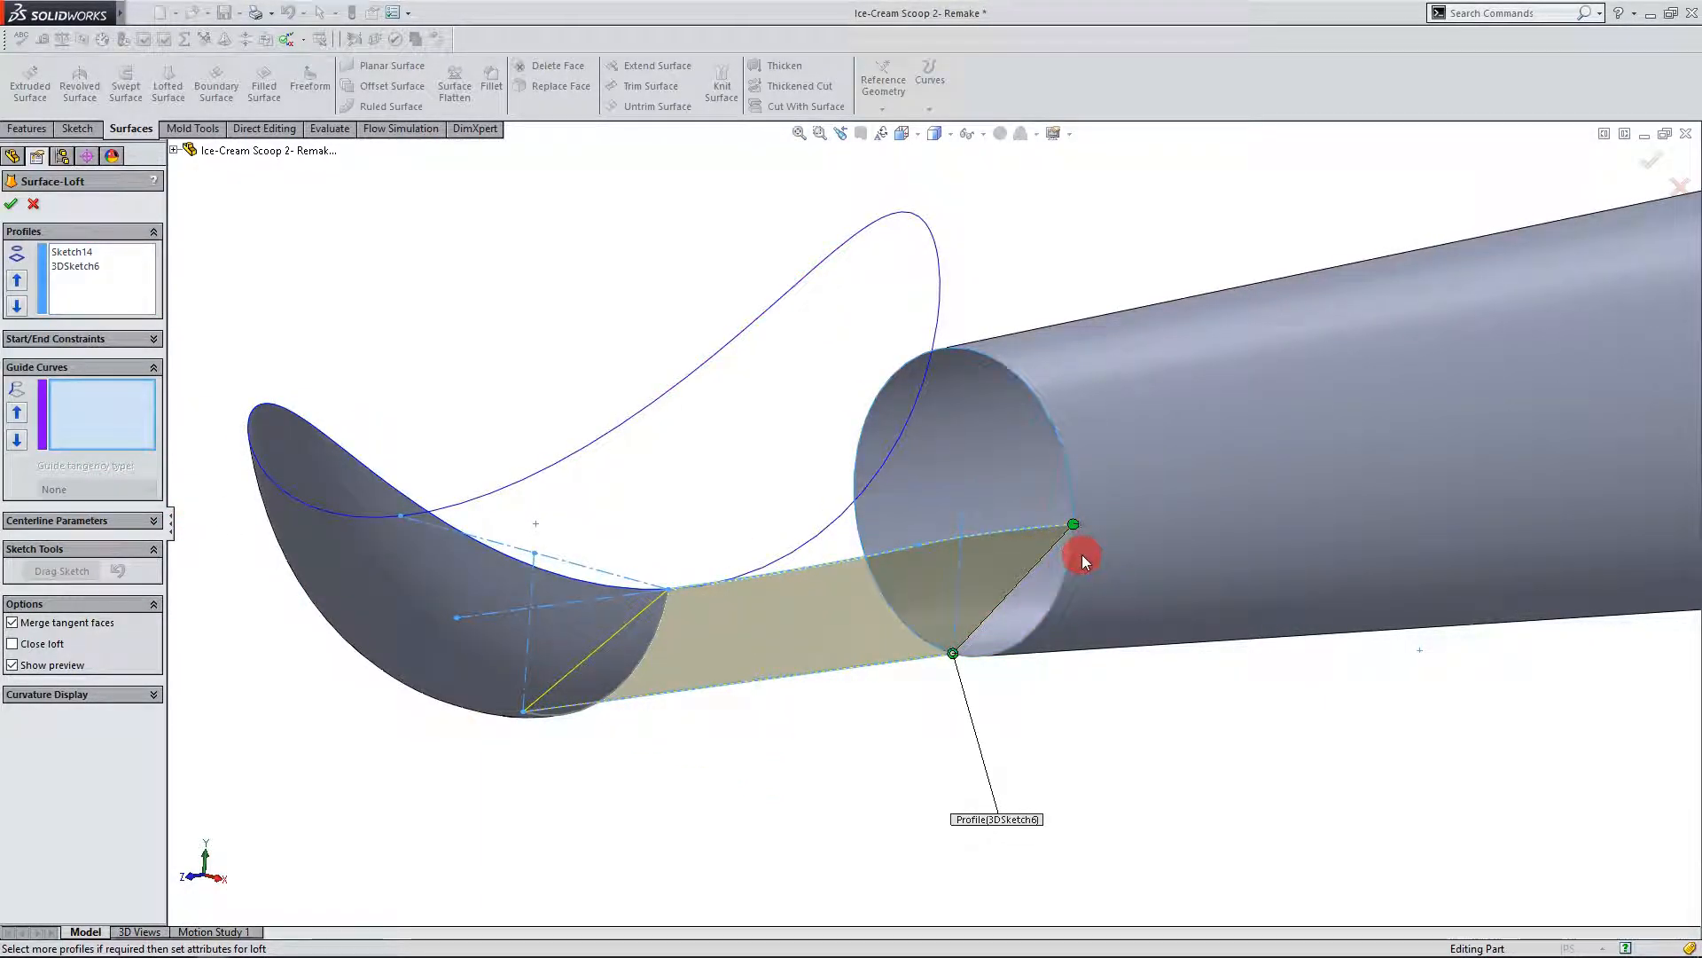
left_click(178, 154)
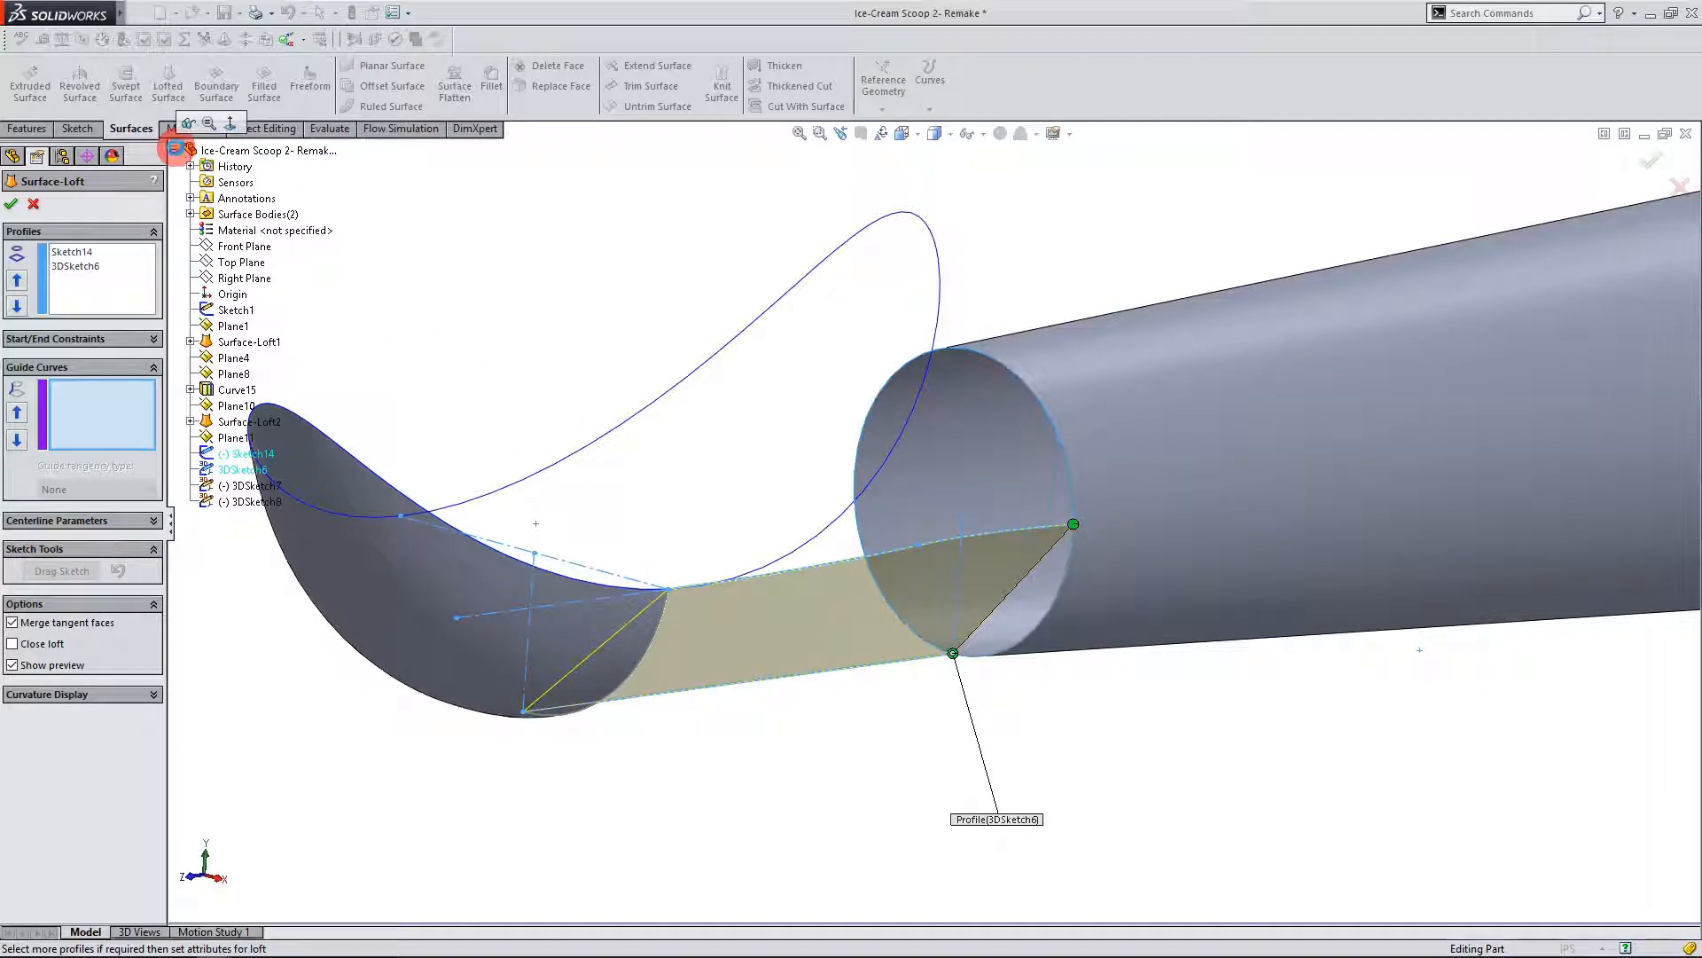
left_click(239, 487)
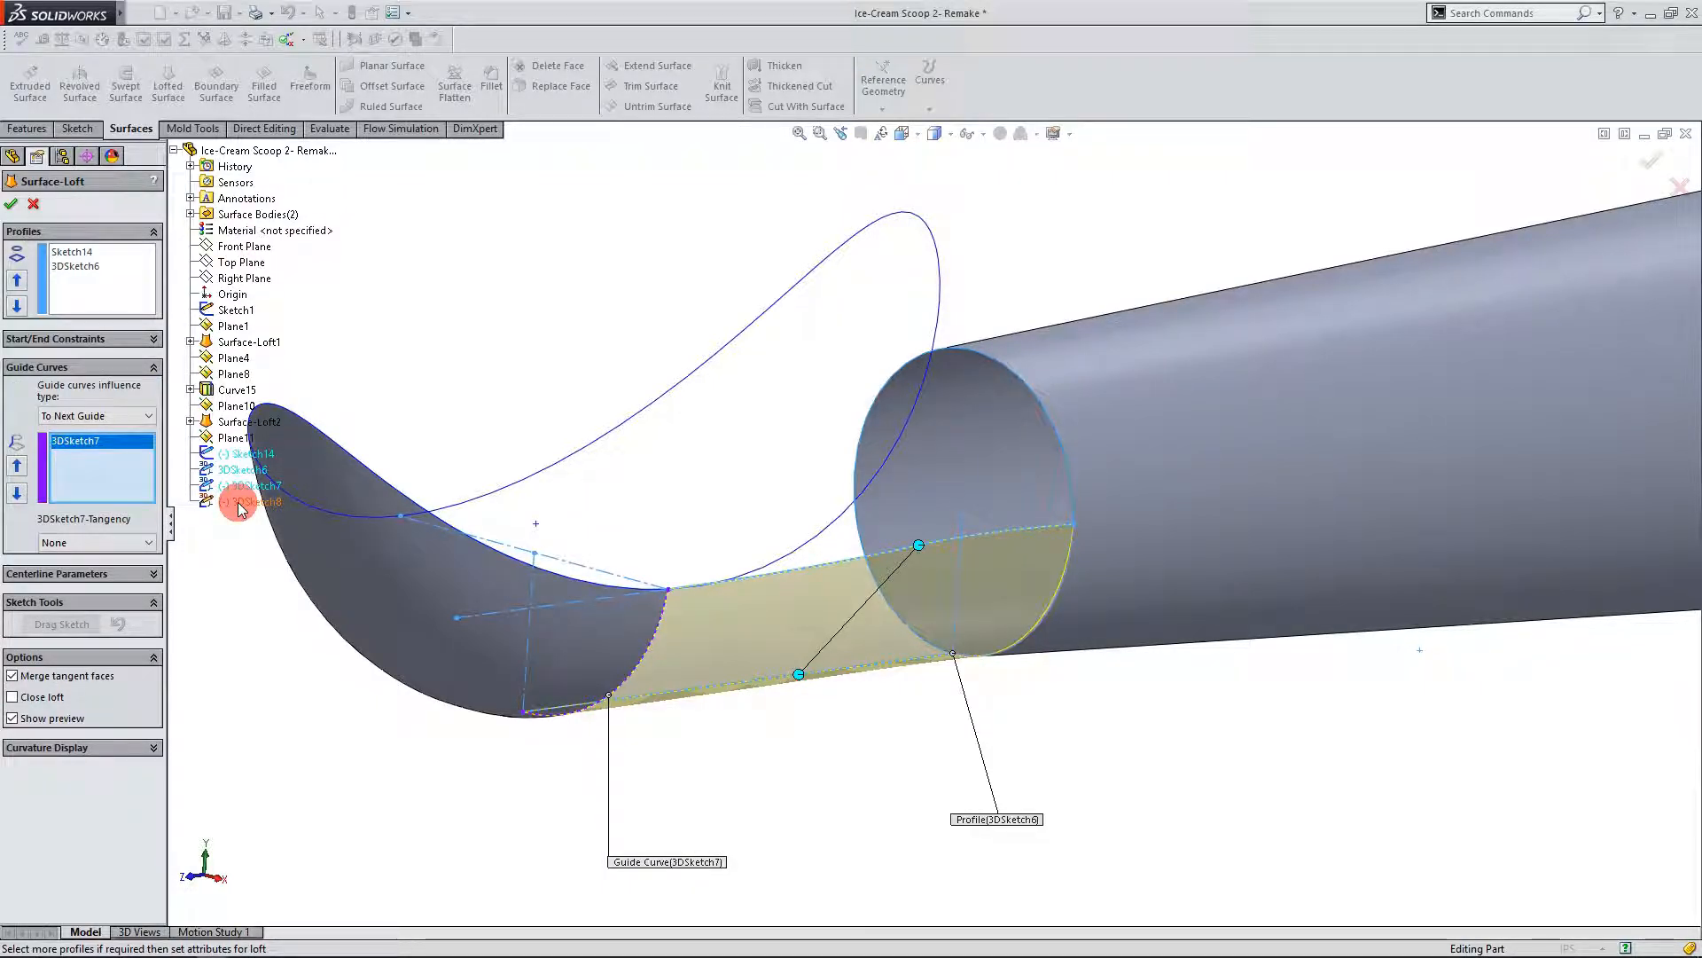
left_click(235, 506)
middle_click_drag(449, 722, 603, 705)
left_click(75, 254)
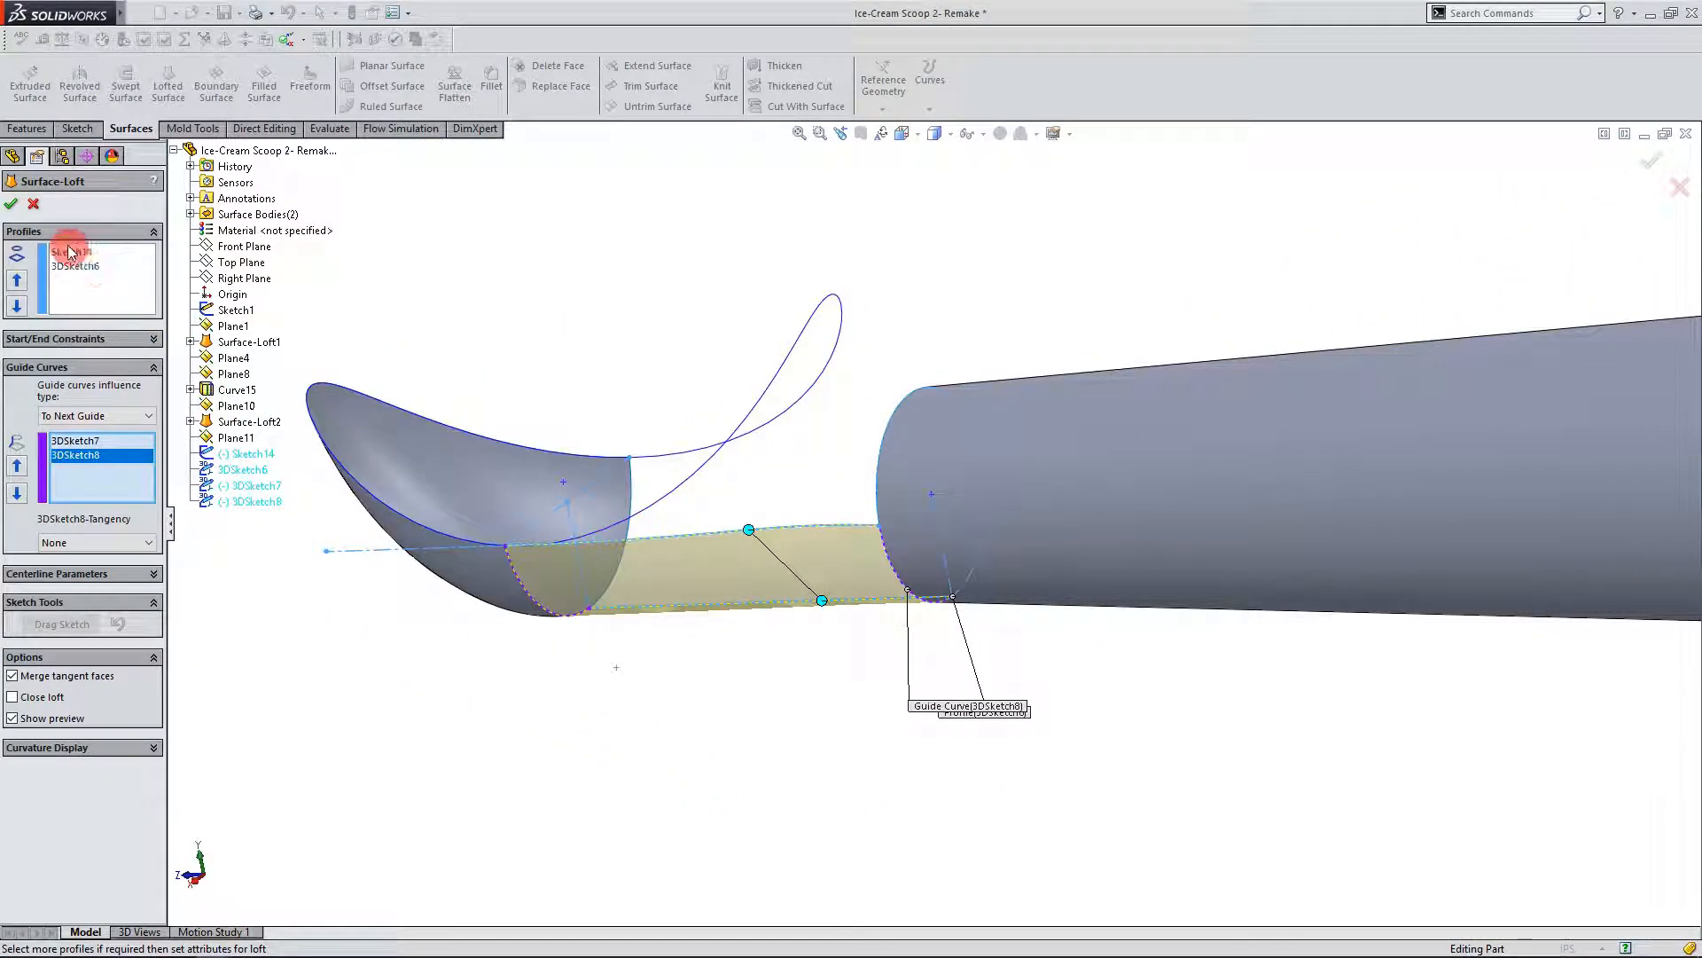
left_click(9, 205)
left_click(617, 718)
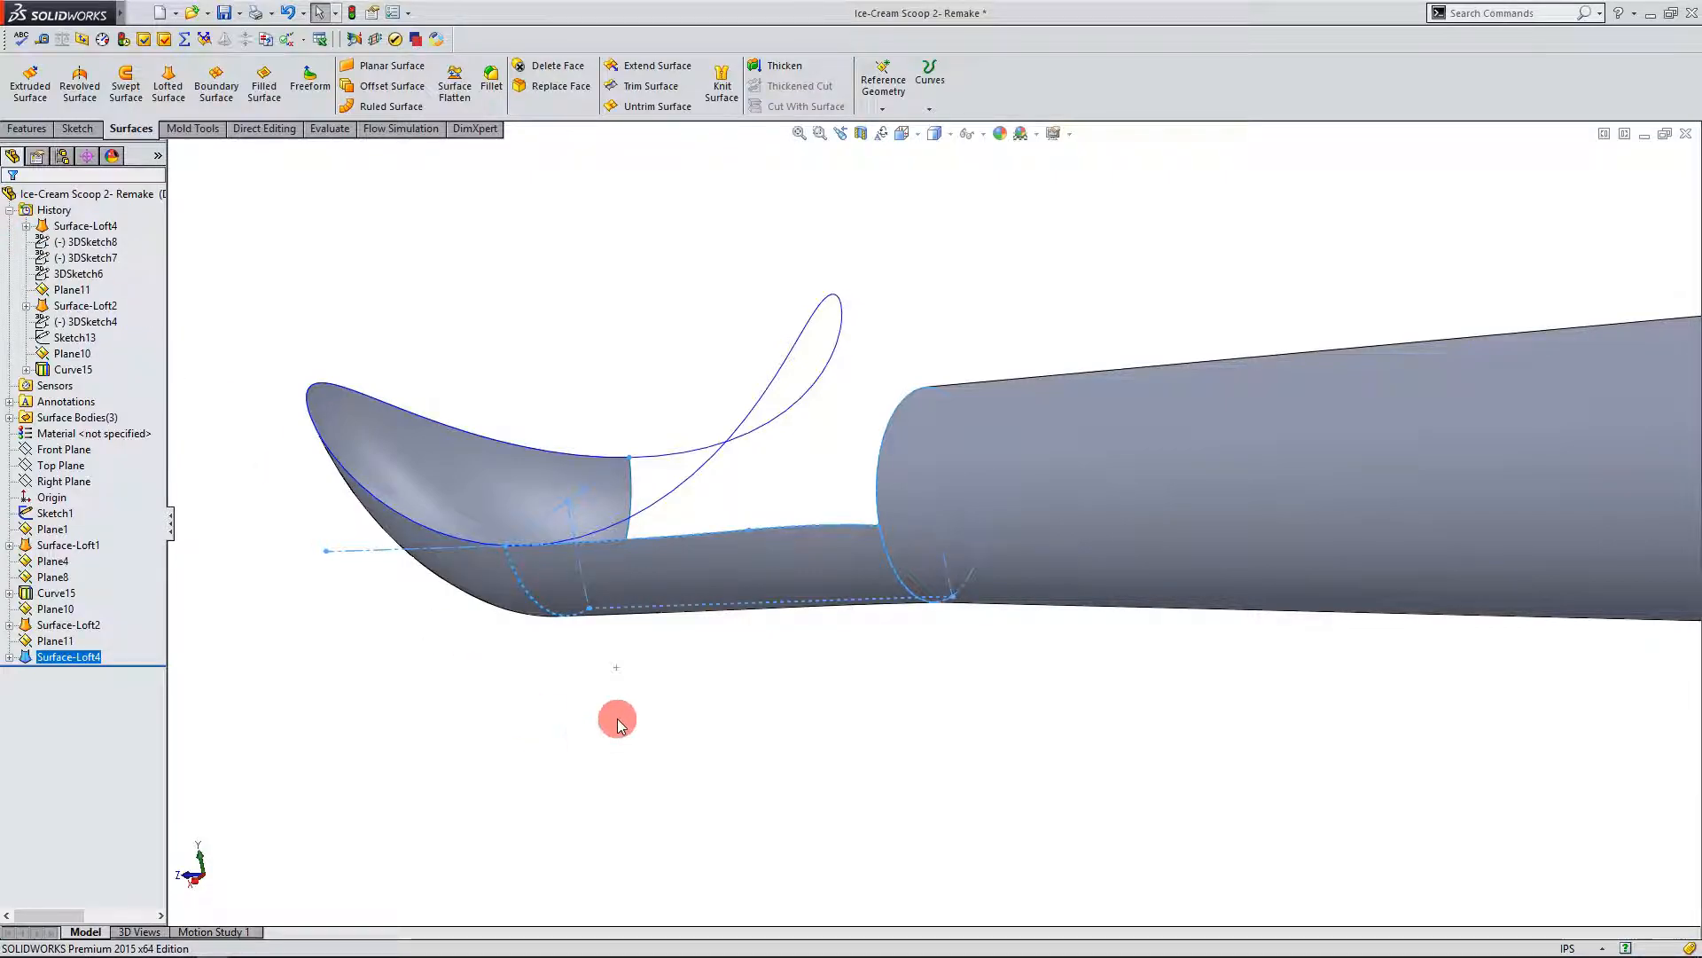
Step: In a new 3D sketch in the right view, draw a three-point arc of about 0.44 in radius from the bowl outline's tip to the handle rim's top
middle_click_drag(726, 632, 896, 603)
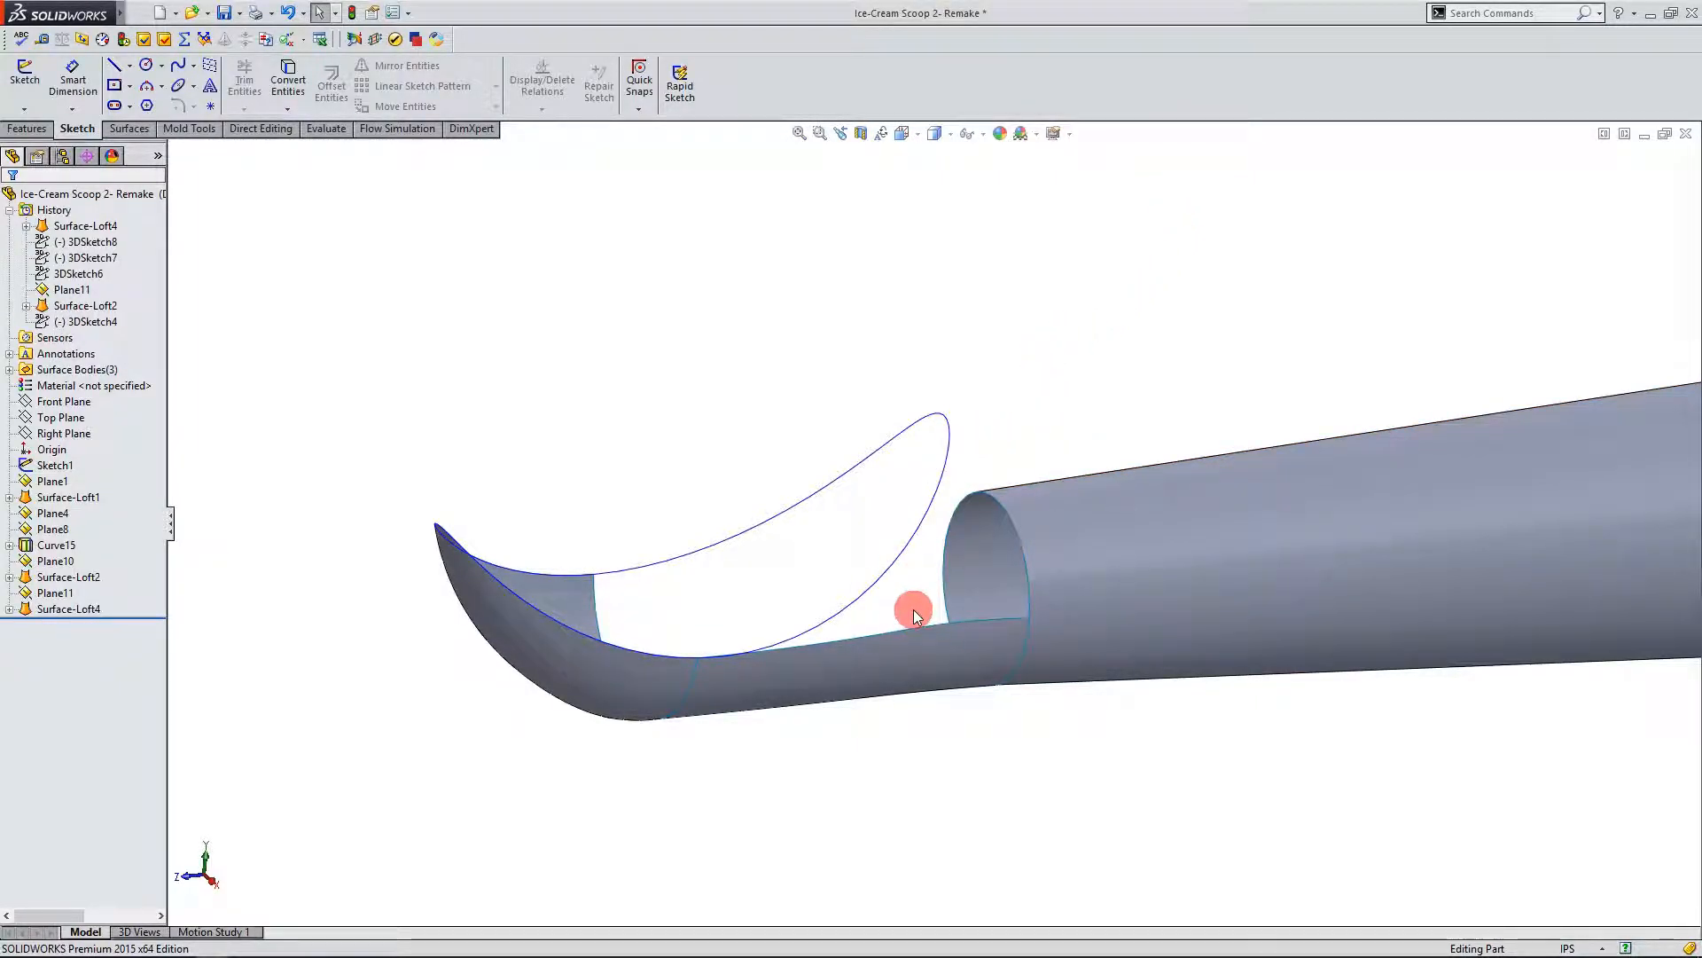
middle_click_drag(920, 593, 840, 574)
left_click(64, 435)
left_click(250, 726)
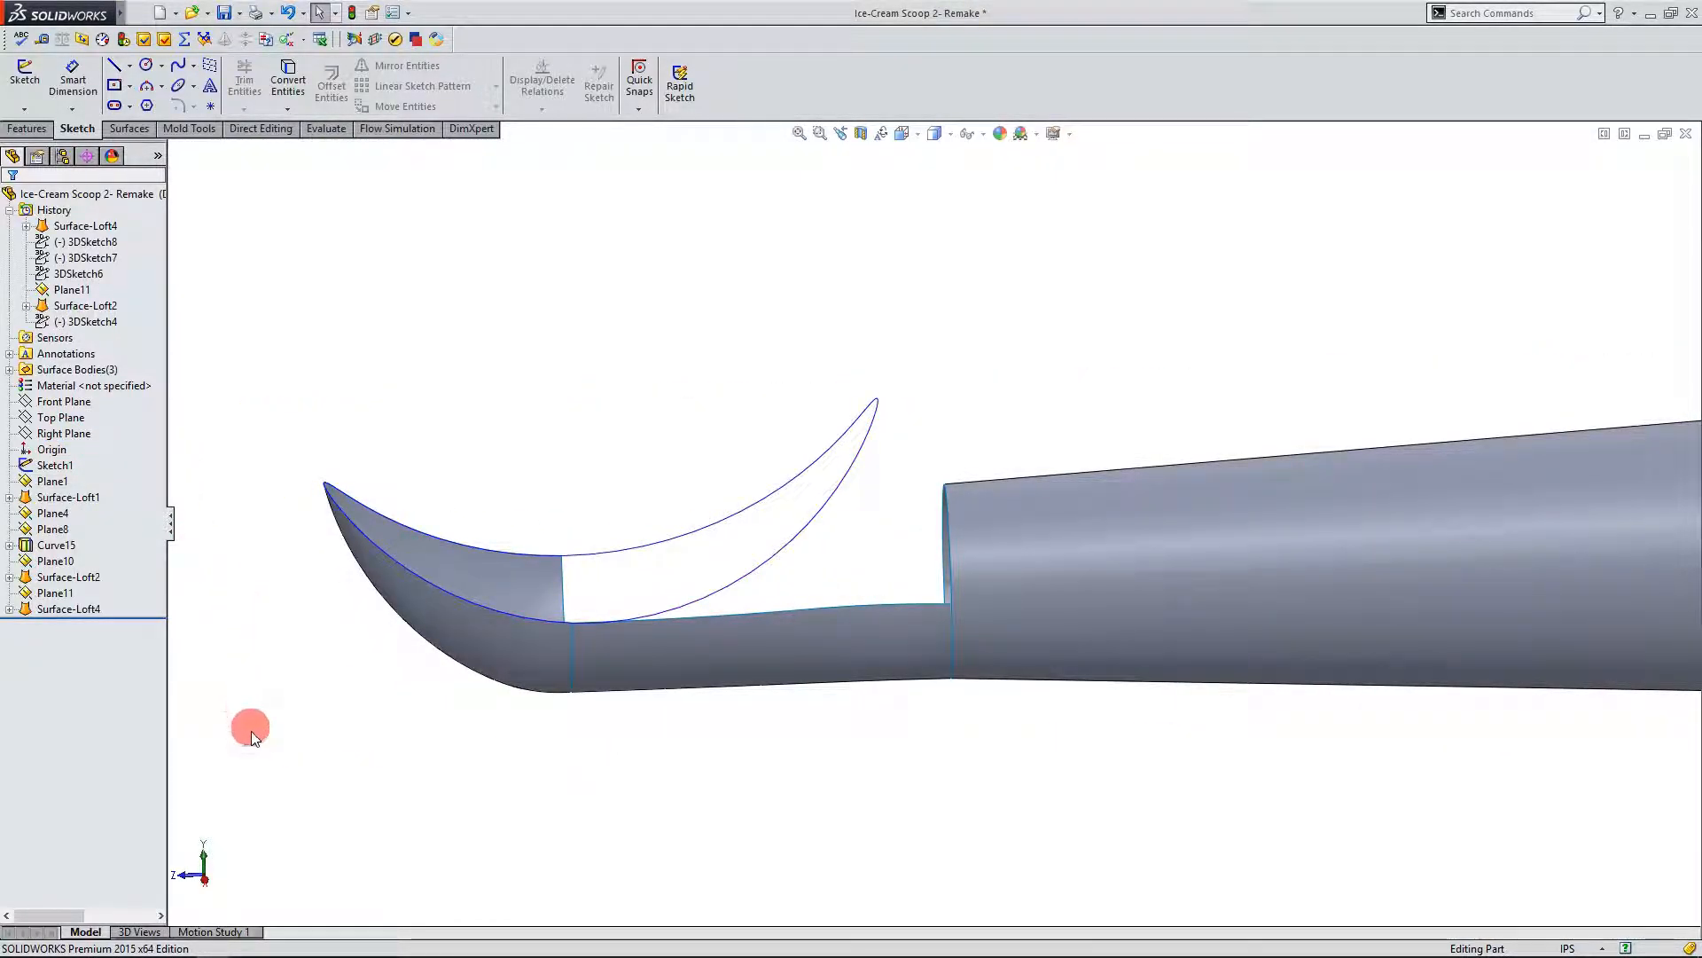
left_click(205, 882)
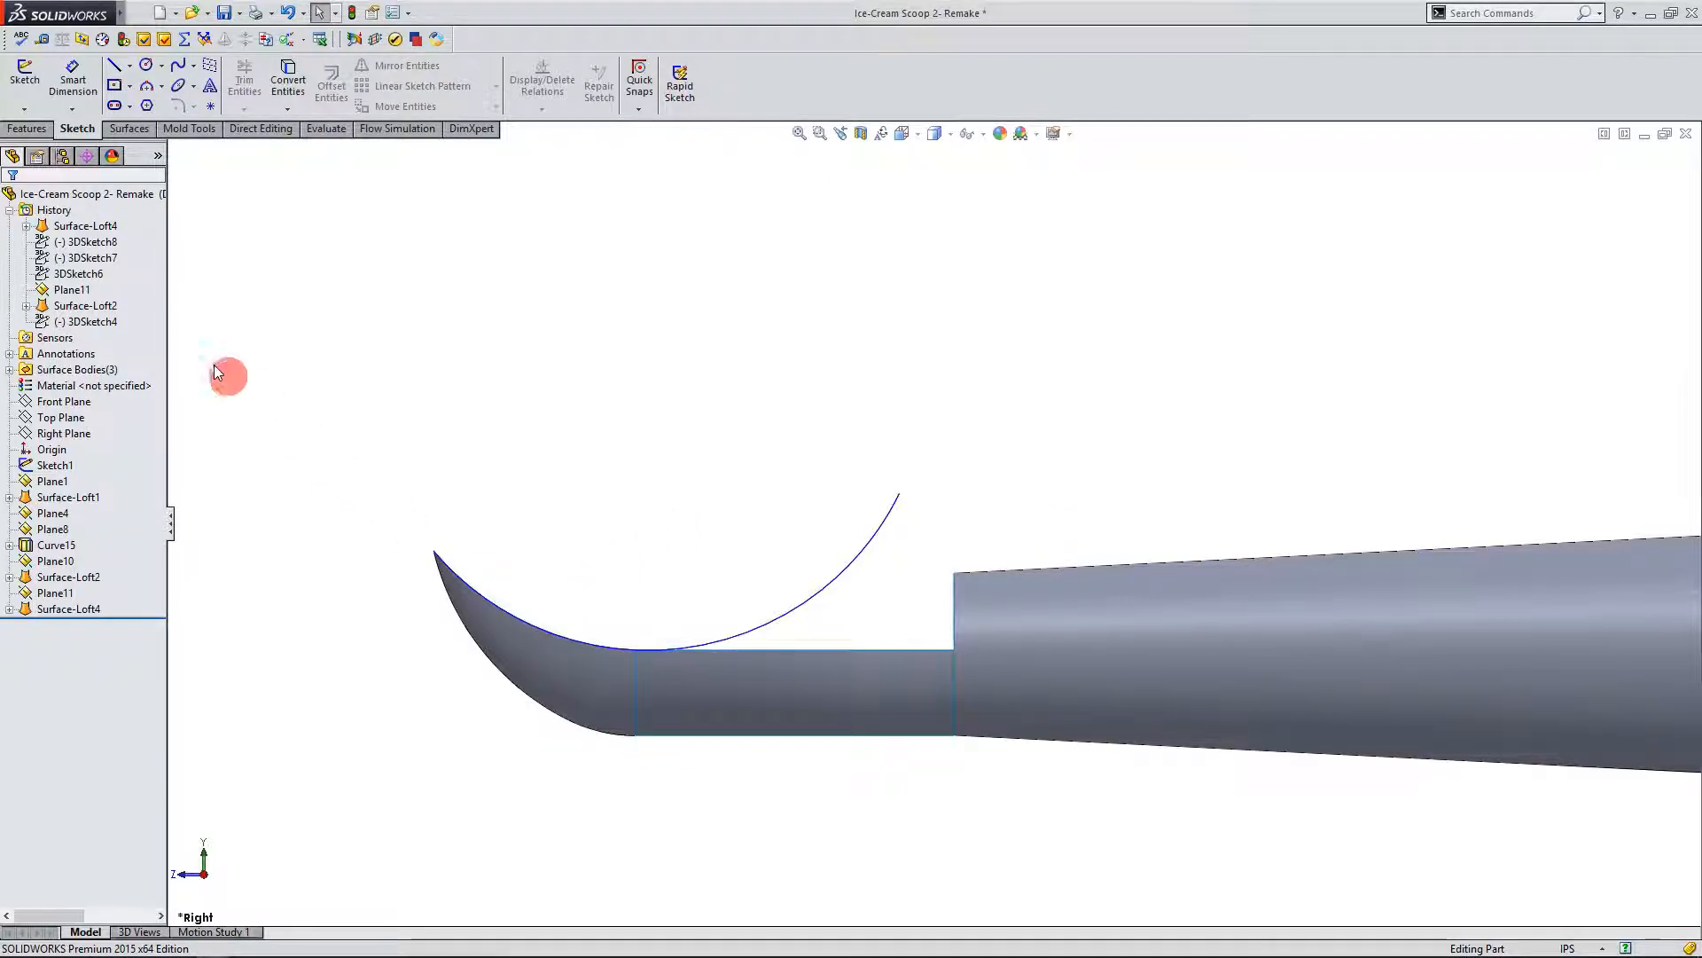
left_click(26, 114)
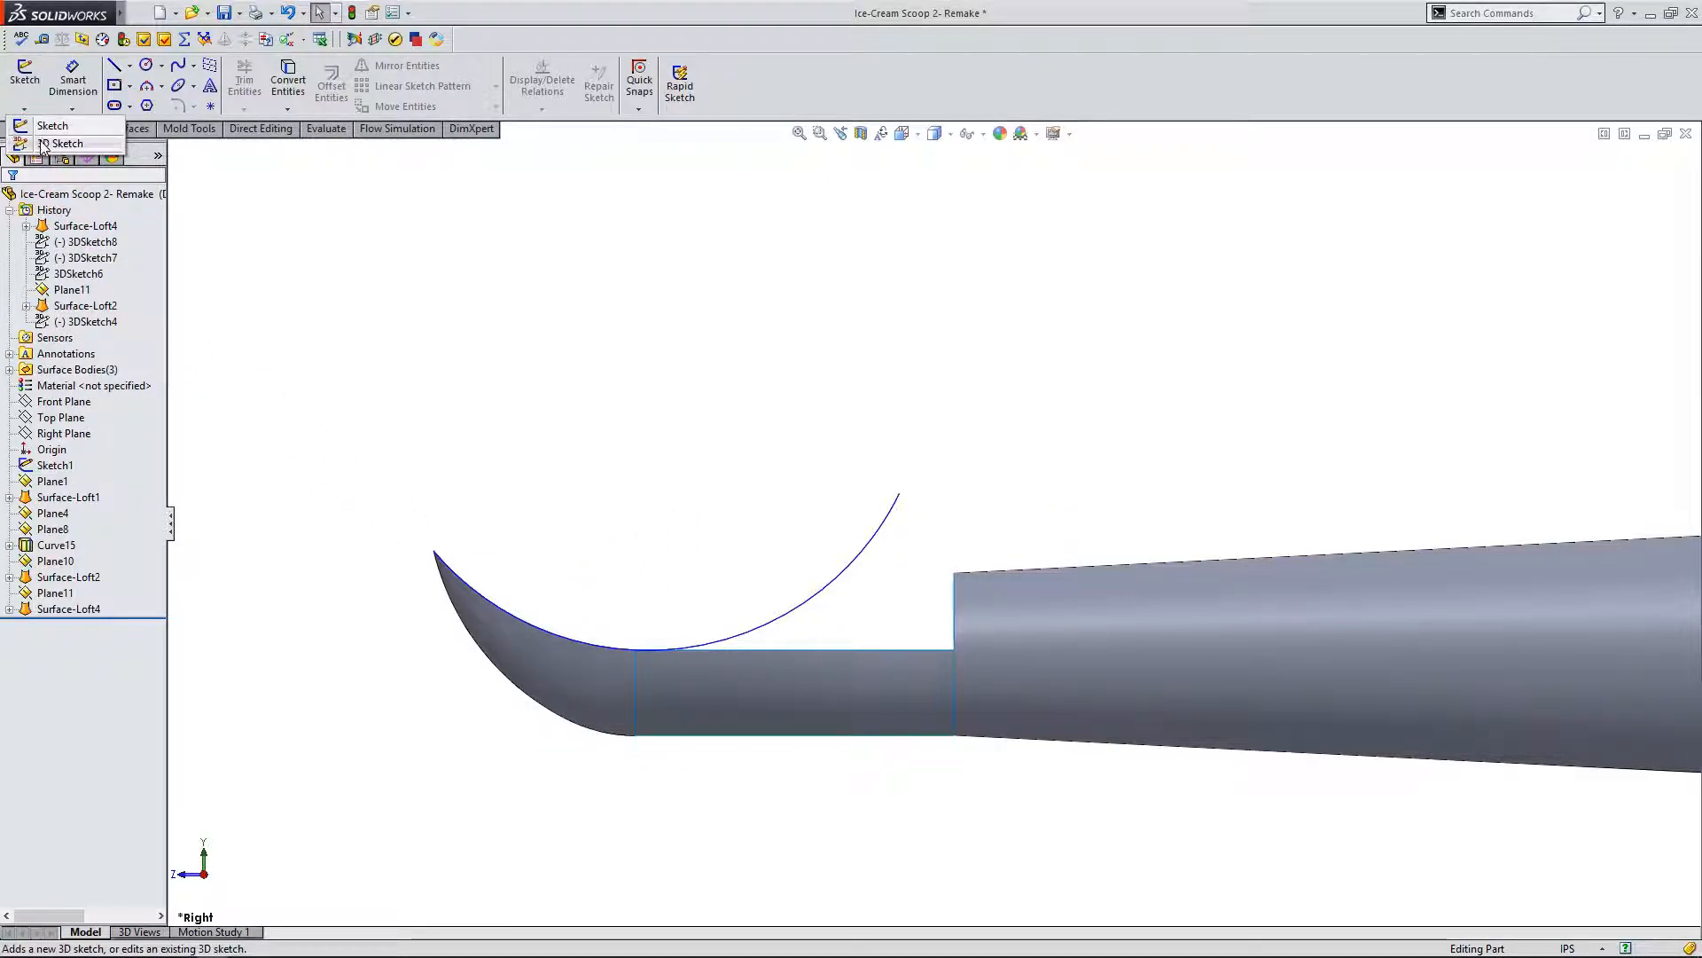
left_click(40, 135)
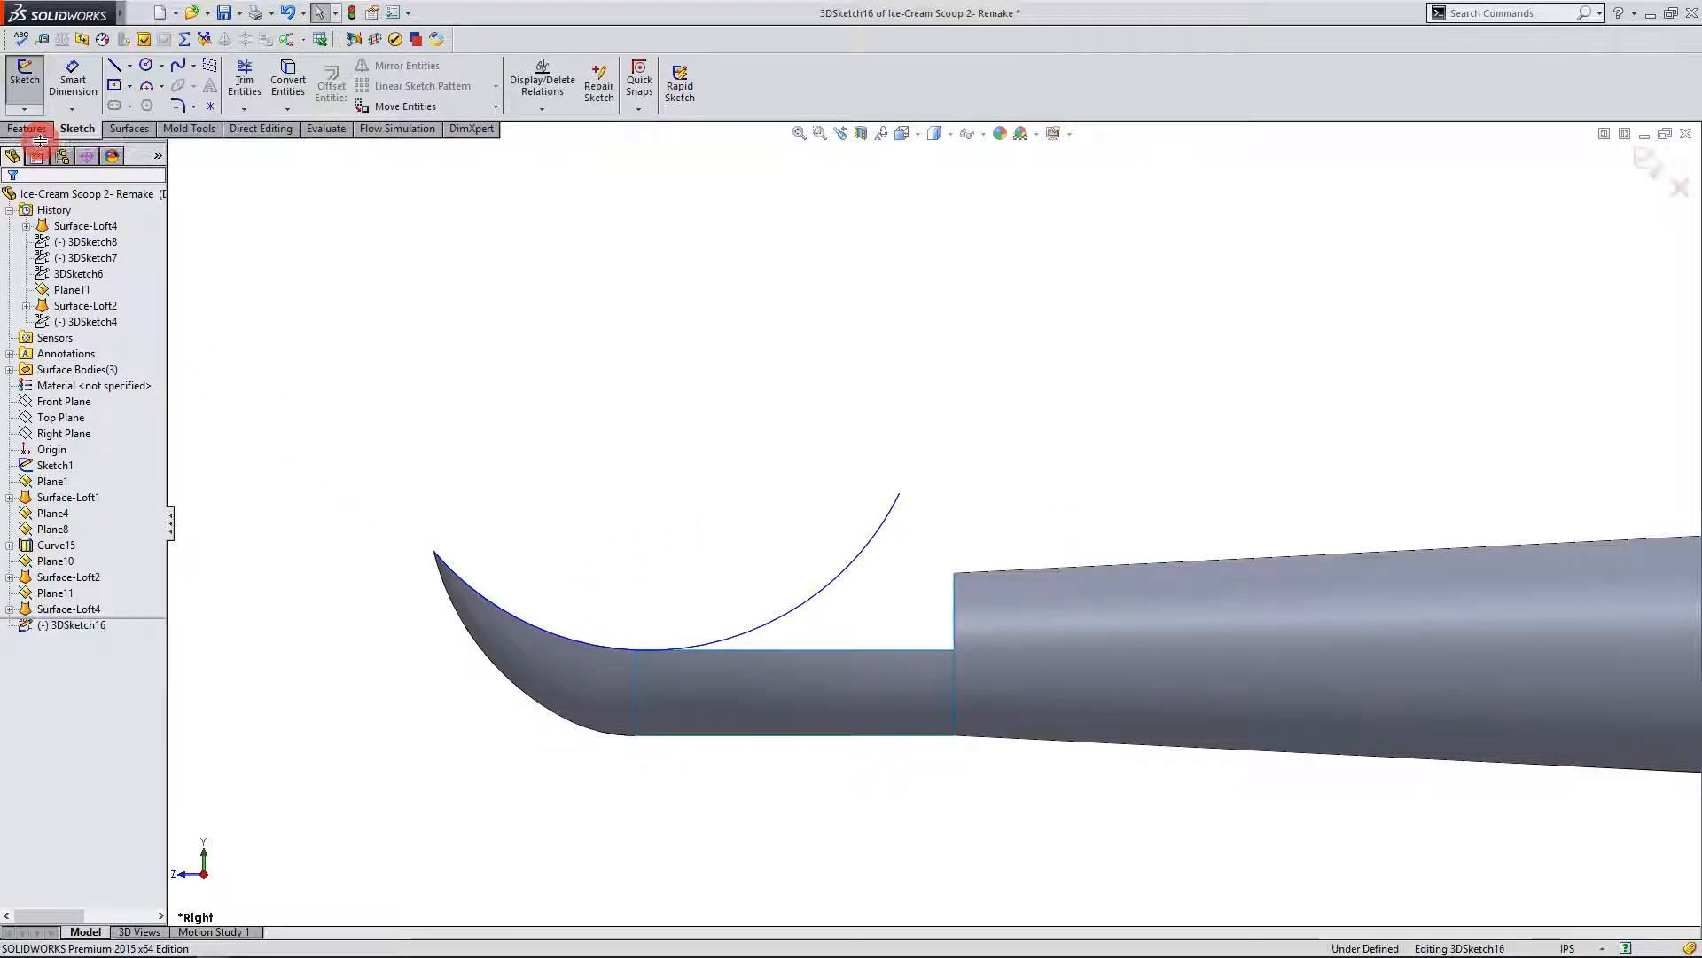
left_click(147, 88)
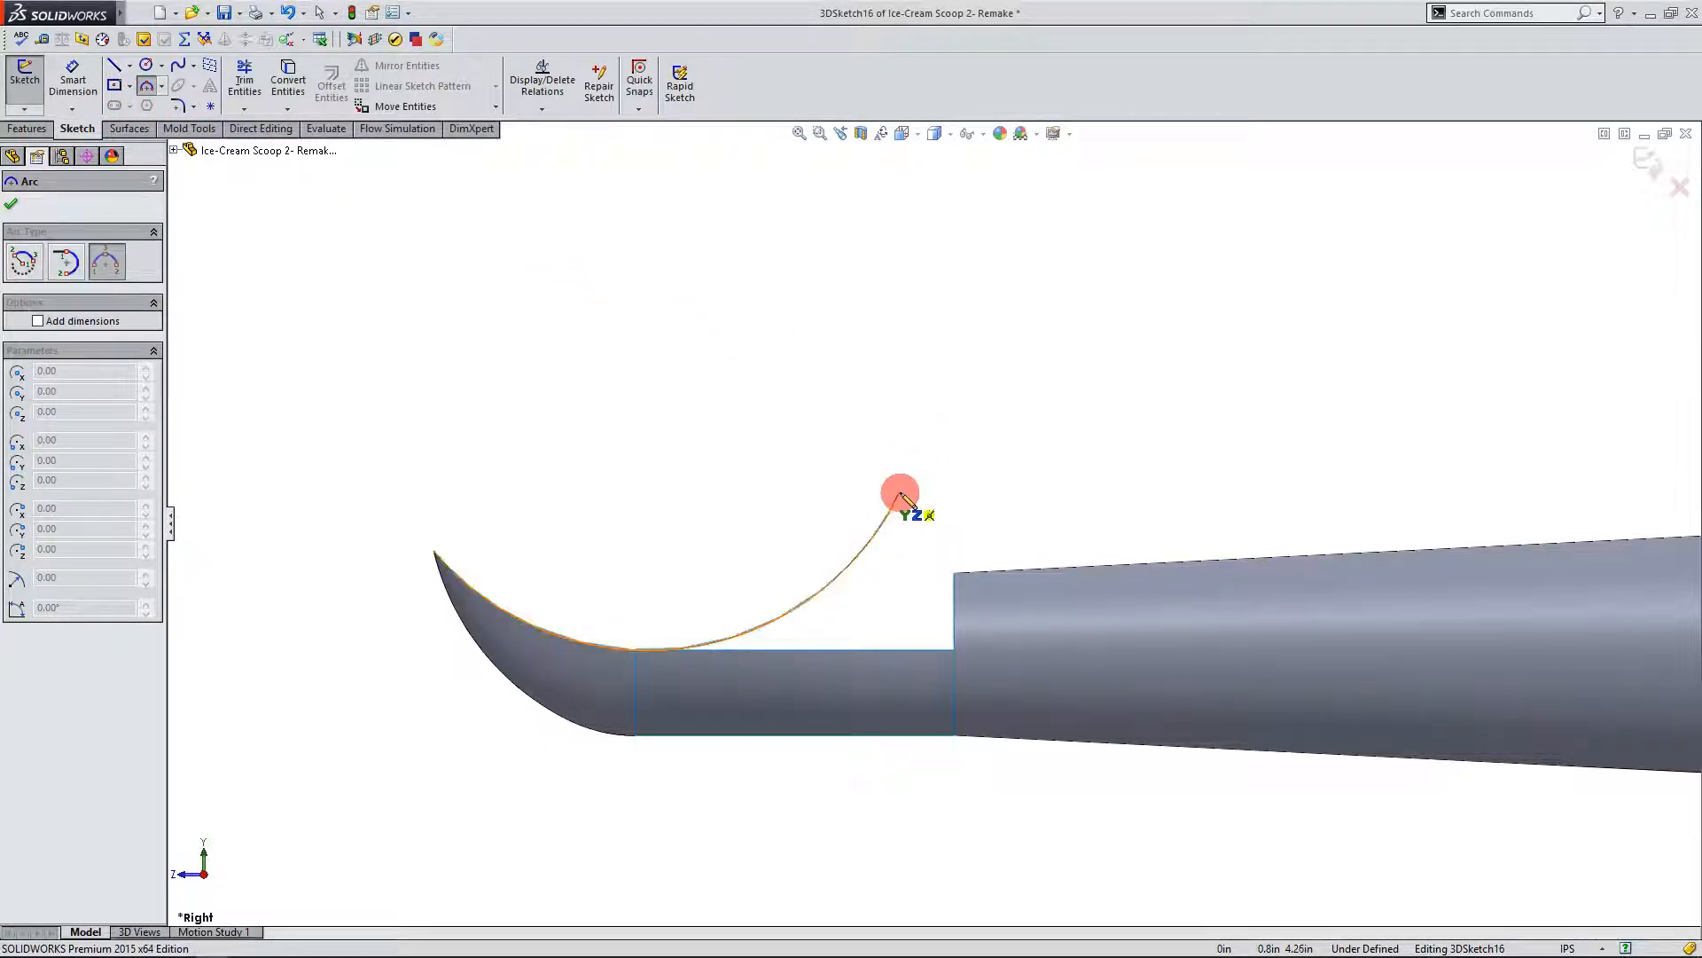
left_click_drag(899, 494, 947, 574)
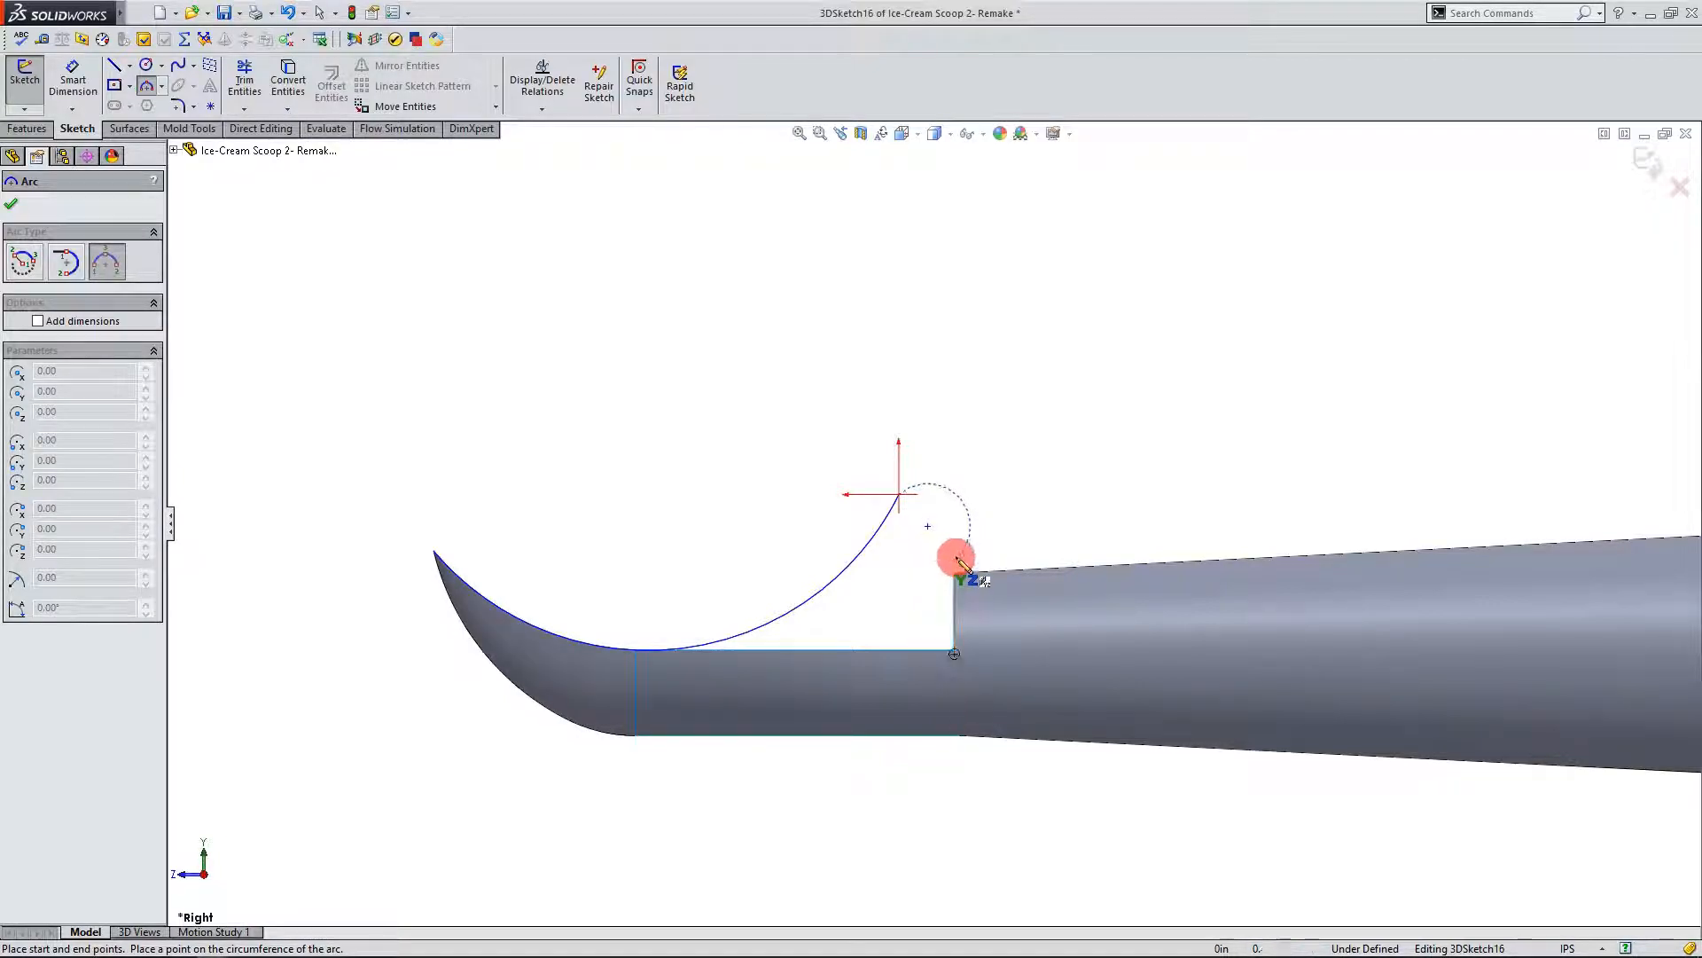
left_click(954, 572)
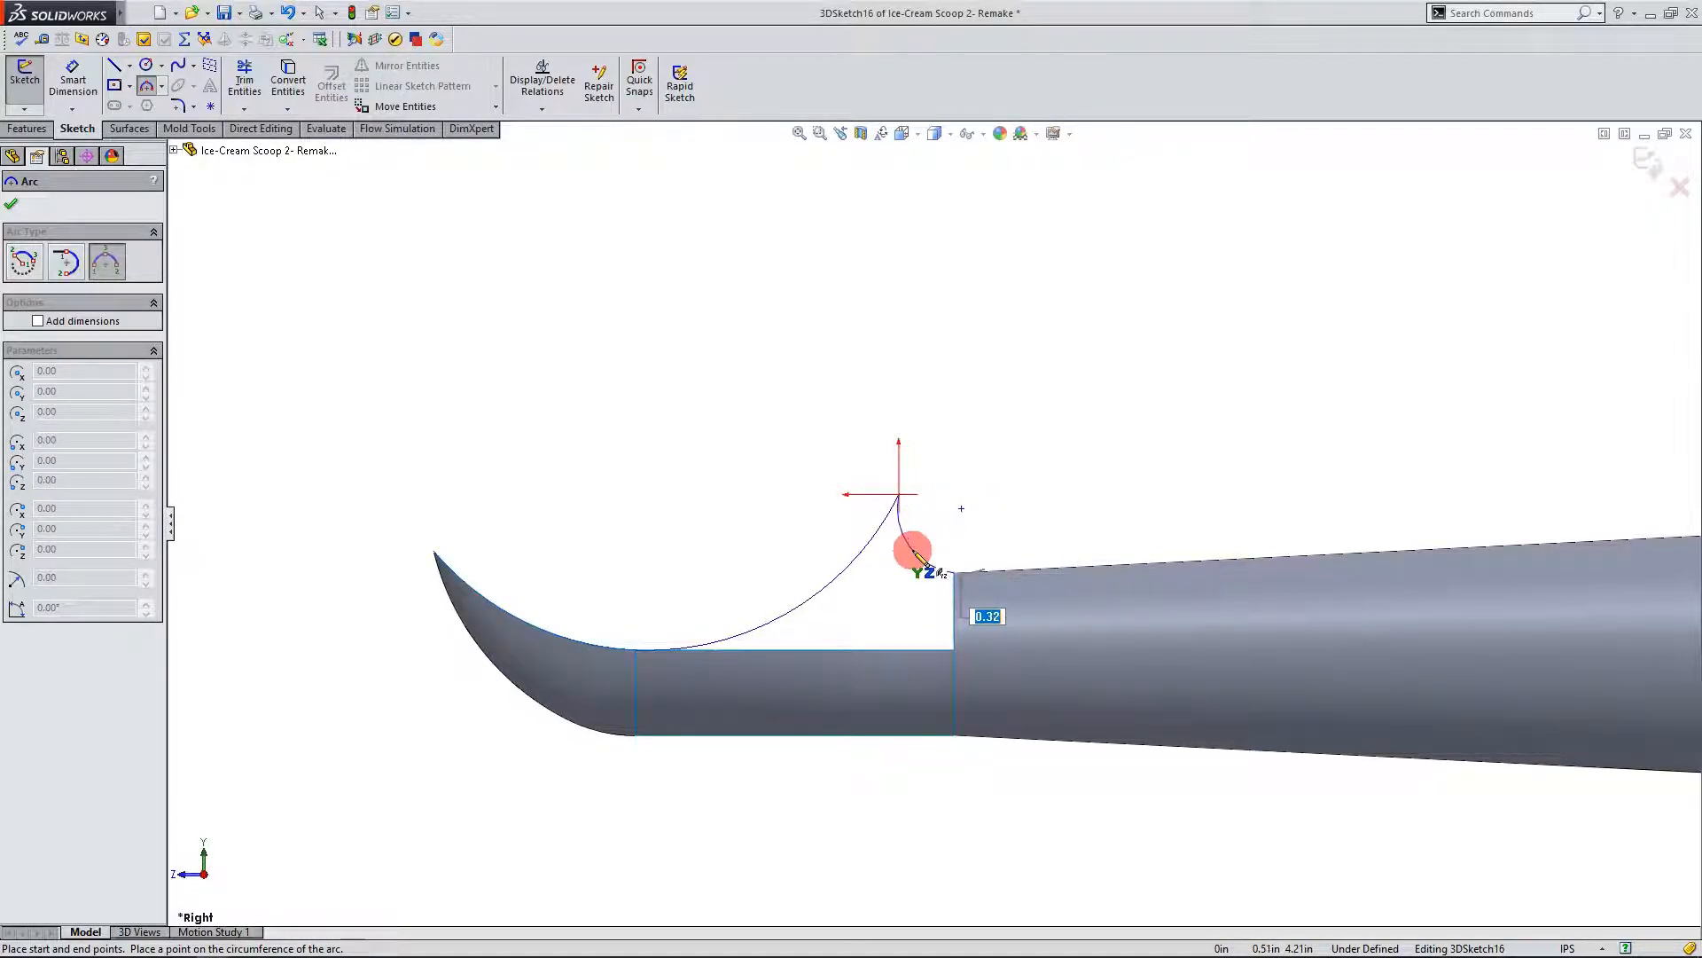
left_click(924, 553)
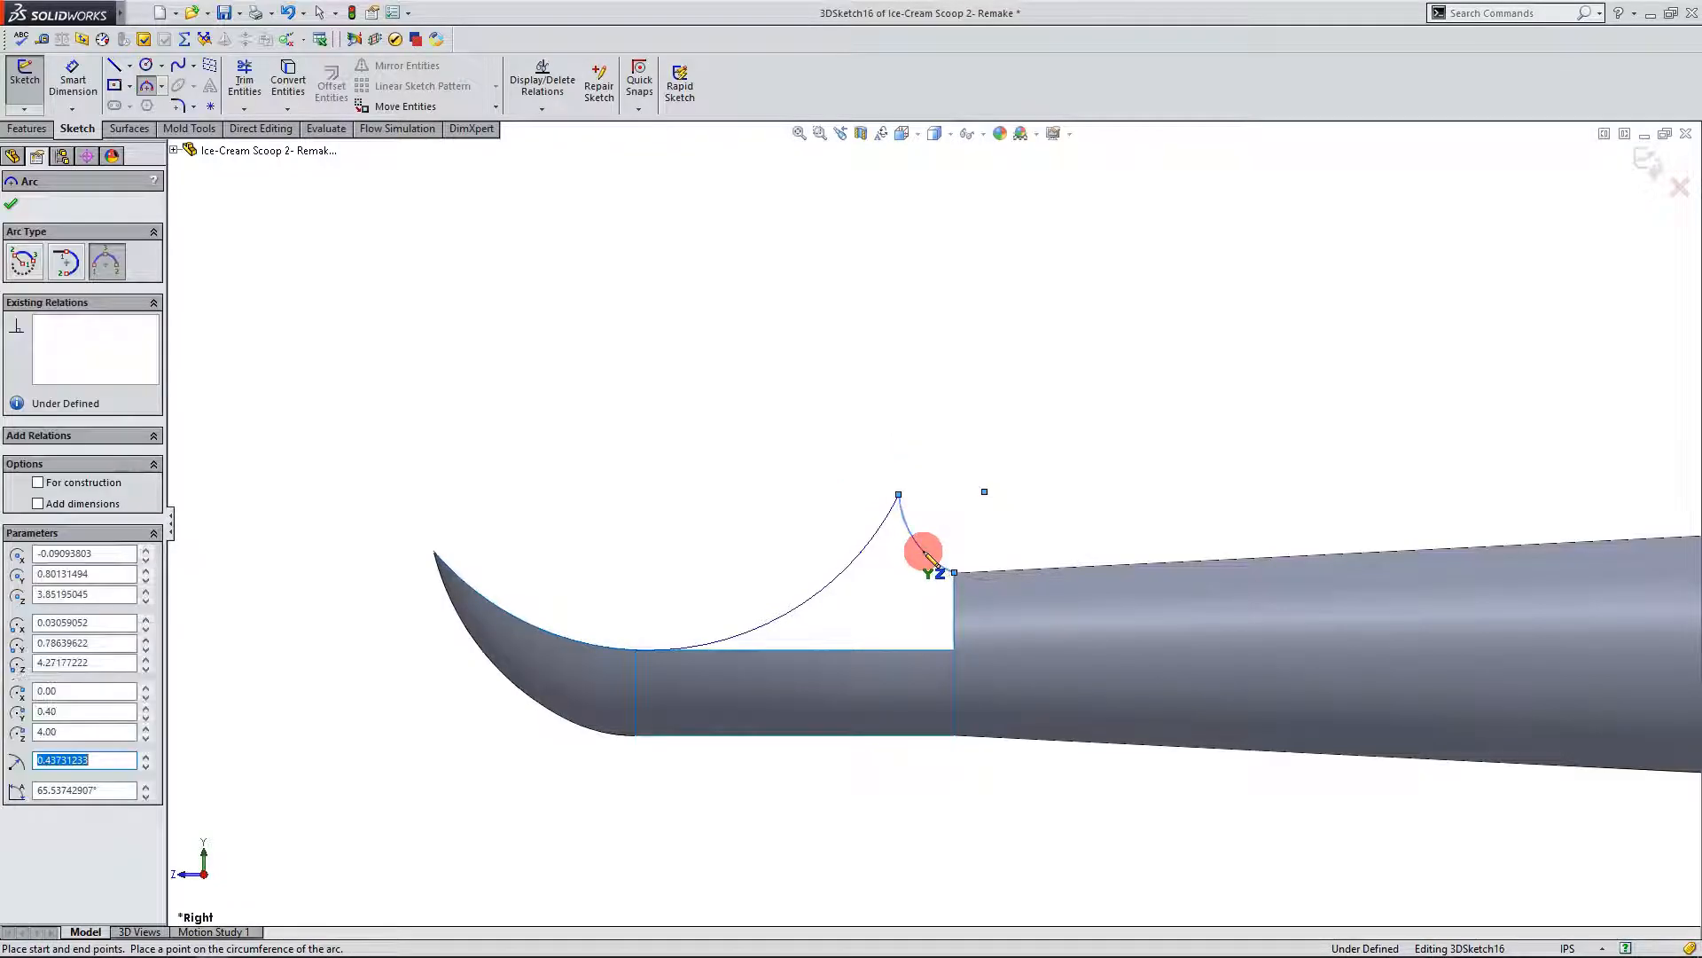
left_click(11, 208)
Step: Pull the new arc's upper end away and attach it to the tip point of the bowl outline curve
middle_click_drag(942, 596, 919, 432)
left_click(949, 583)
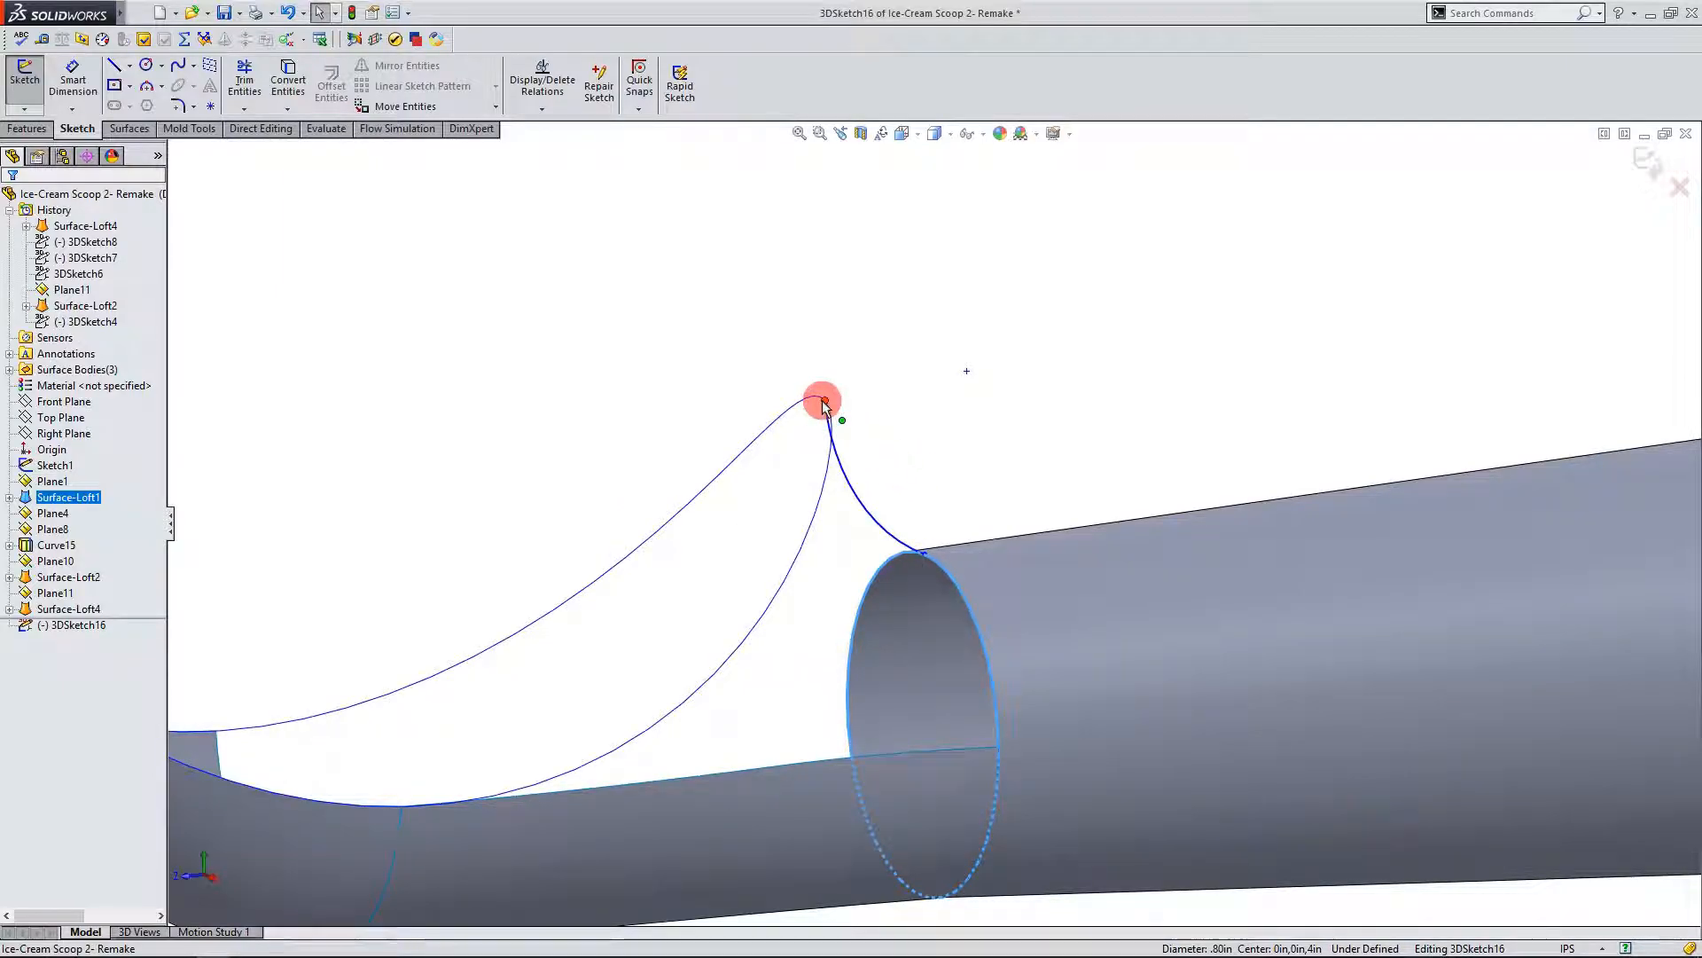
middle_click_drag(853, 537, 877, 578)
left_click(787, 516)
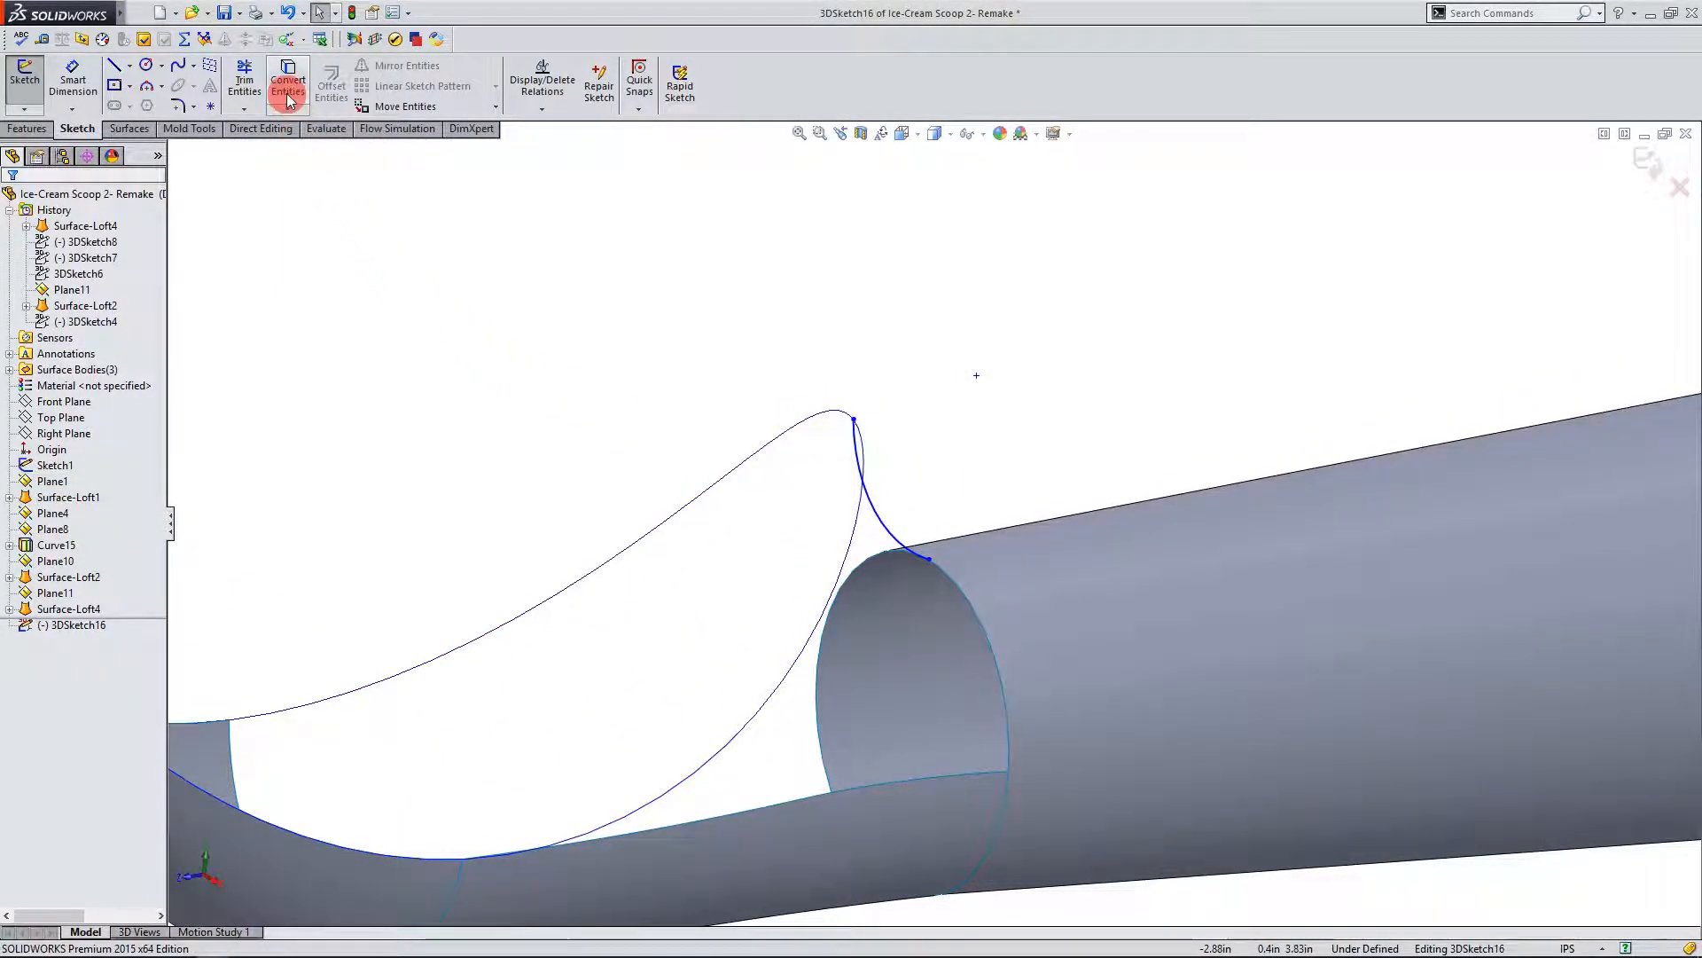
left_click(300, 93)
left_click(851, 421)
mouse_move(864, 437)
left_mouse_down()
mouse_move(844, 419)
mouse_move(842, 471)
mouse_move(863, 451)
left_mouse_up()
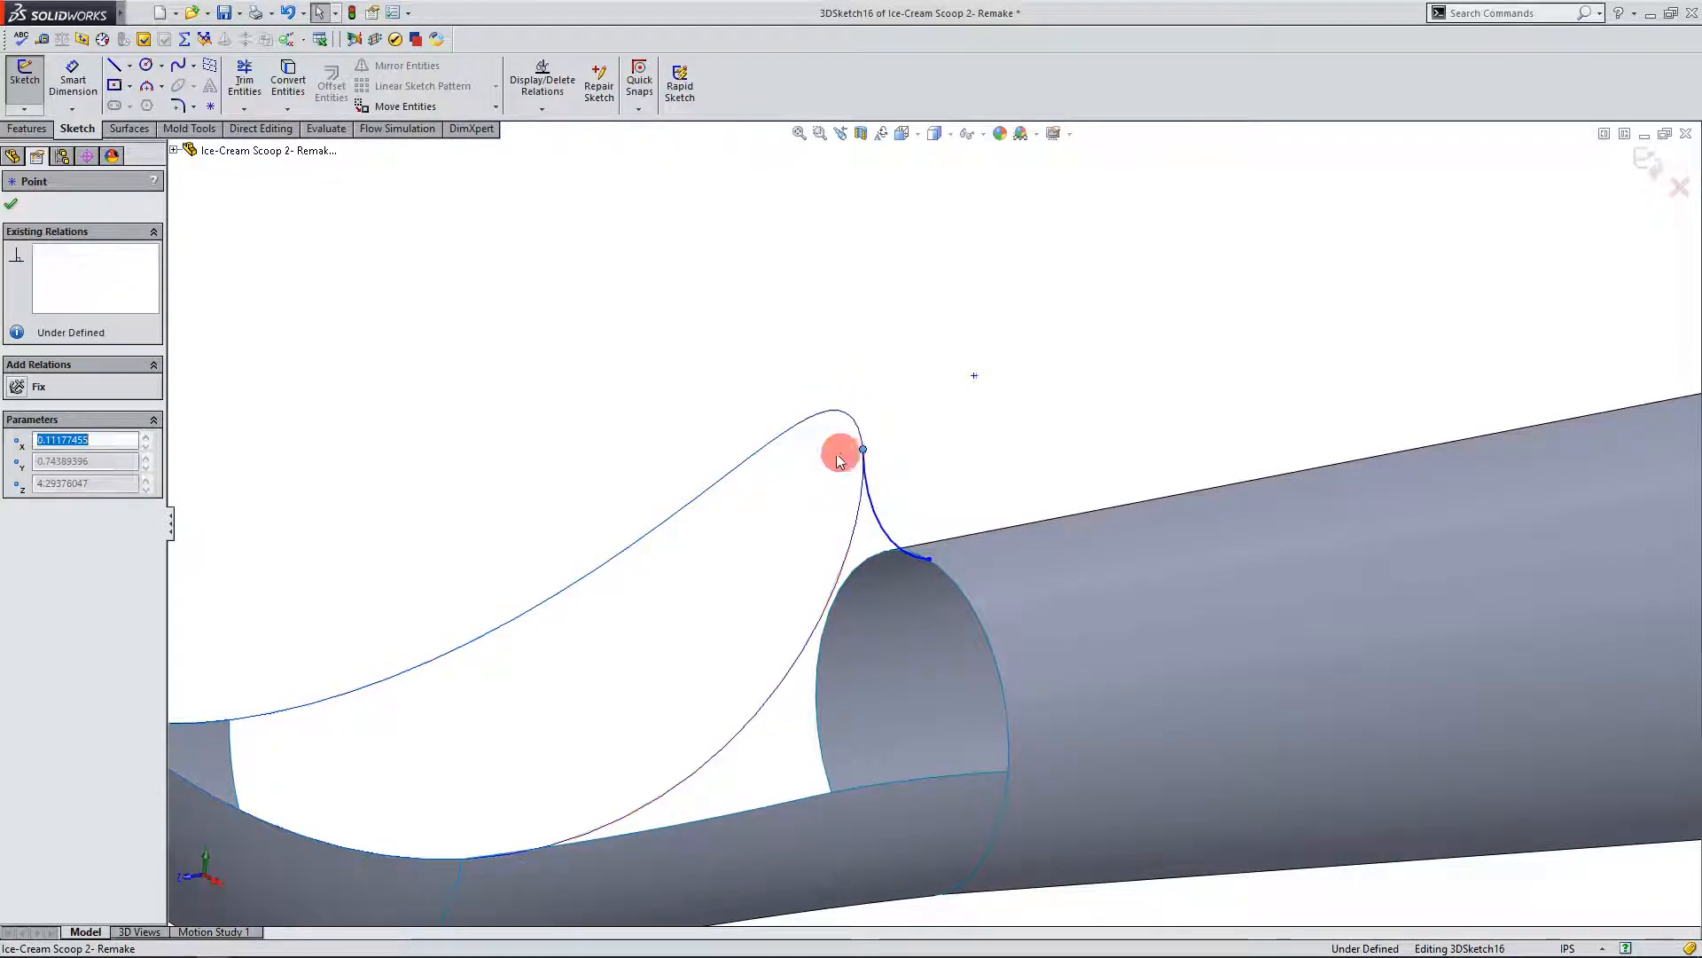
key("Escape")
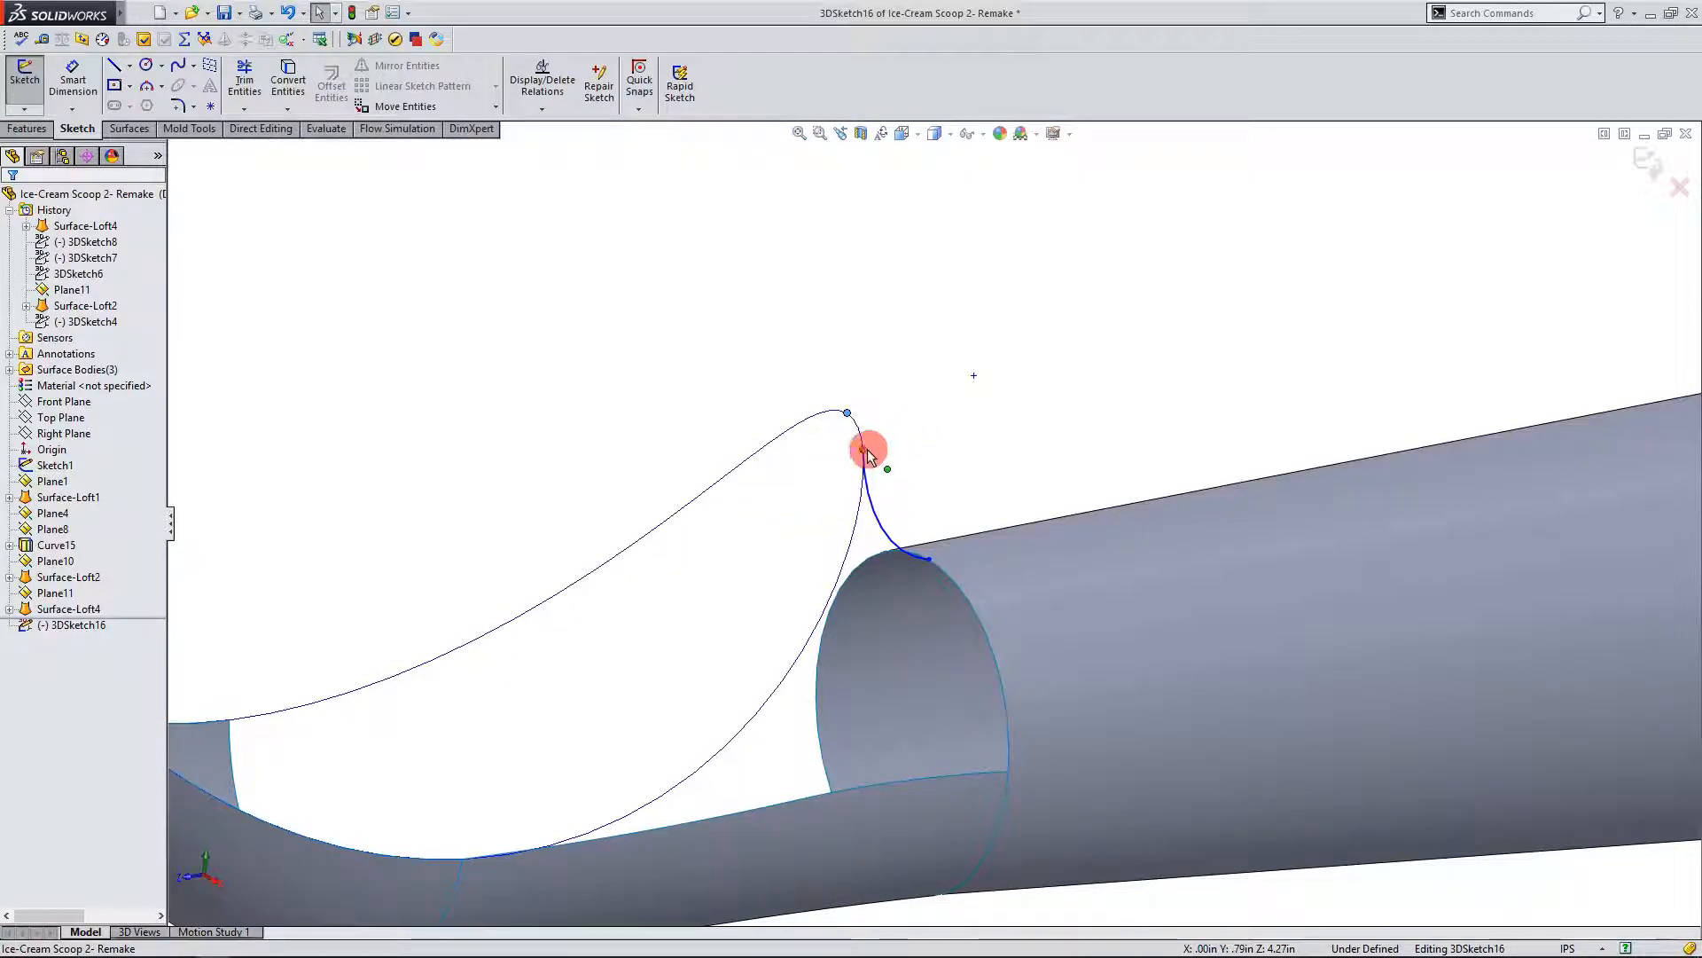
left_click_drag(865, 451, 1073, 459)
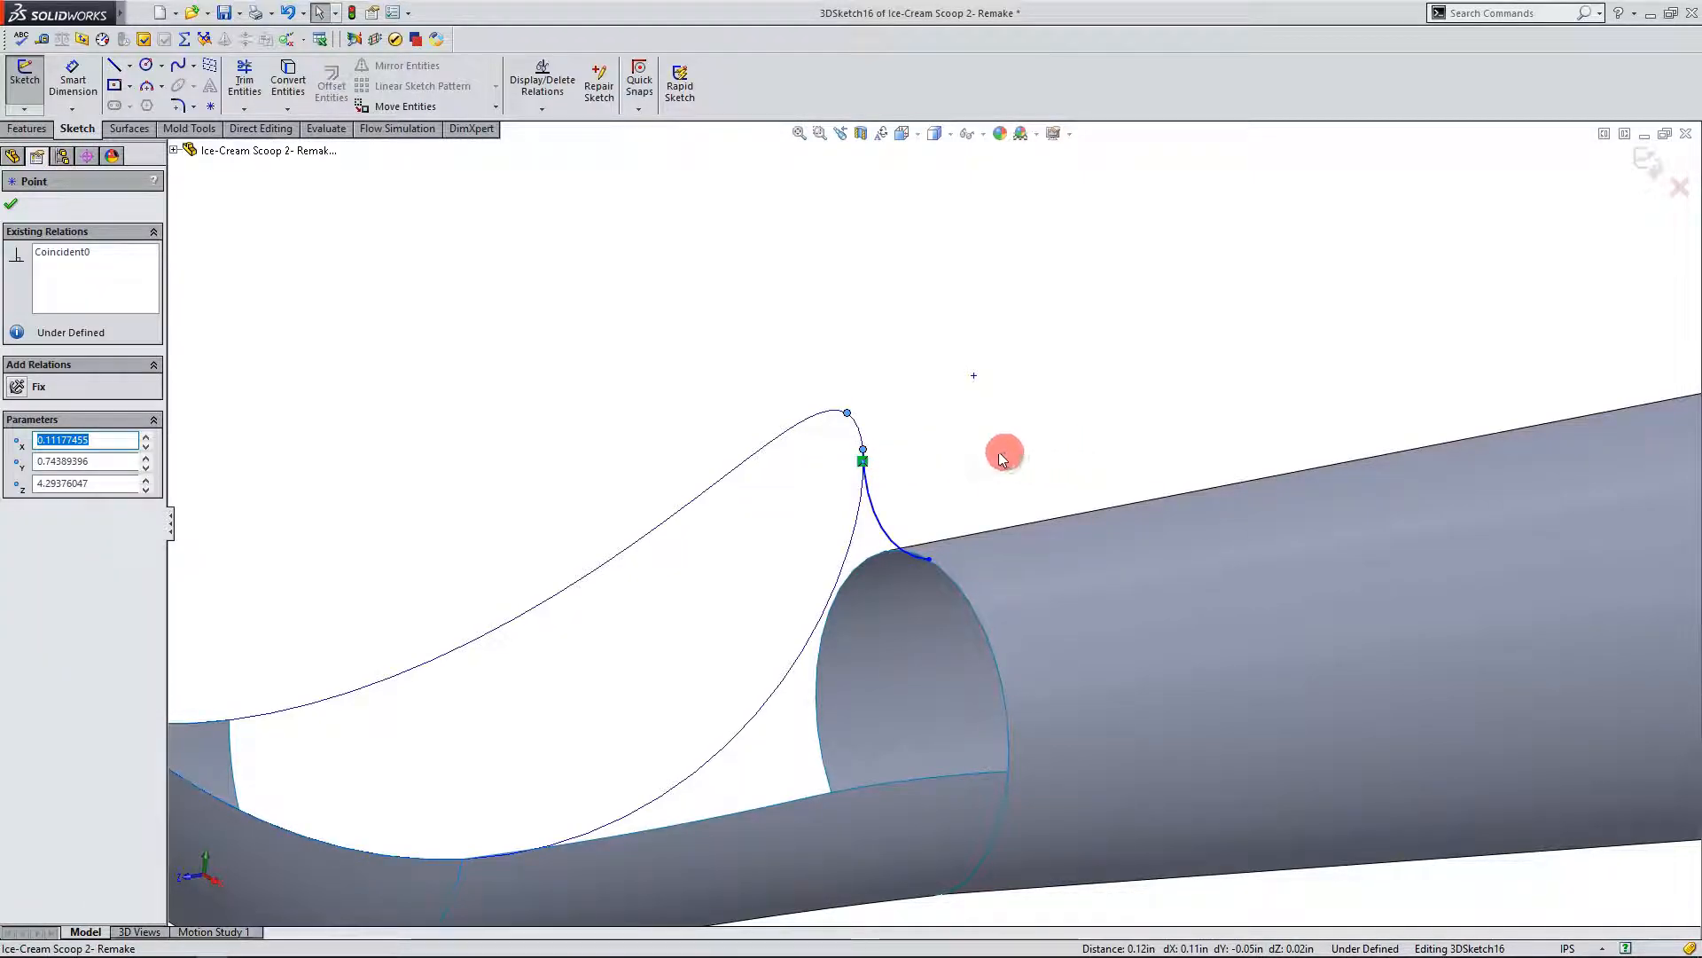
left_click_drag(870, 459, 847, 421)
left_click(869, 440)
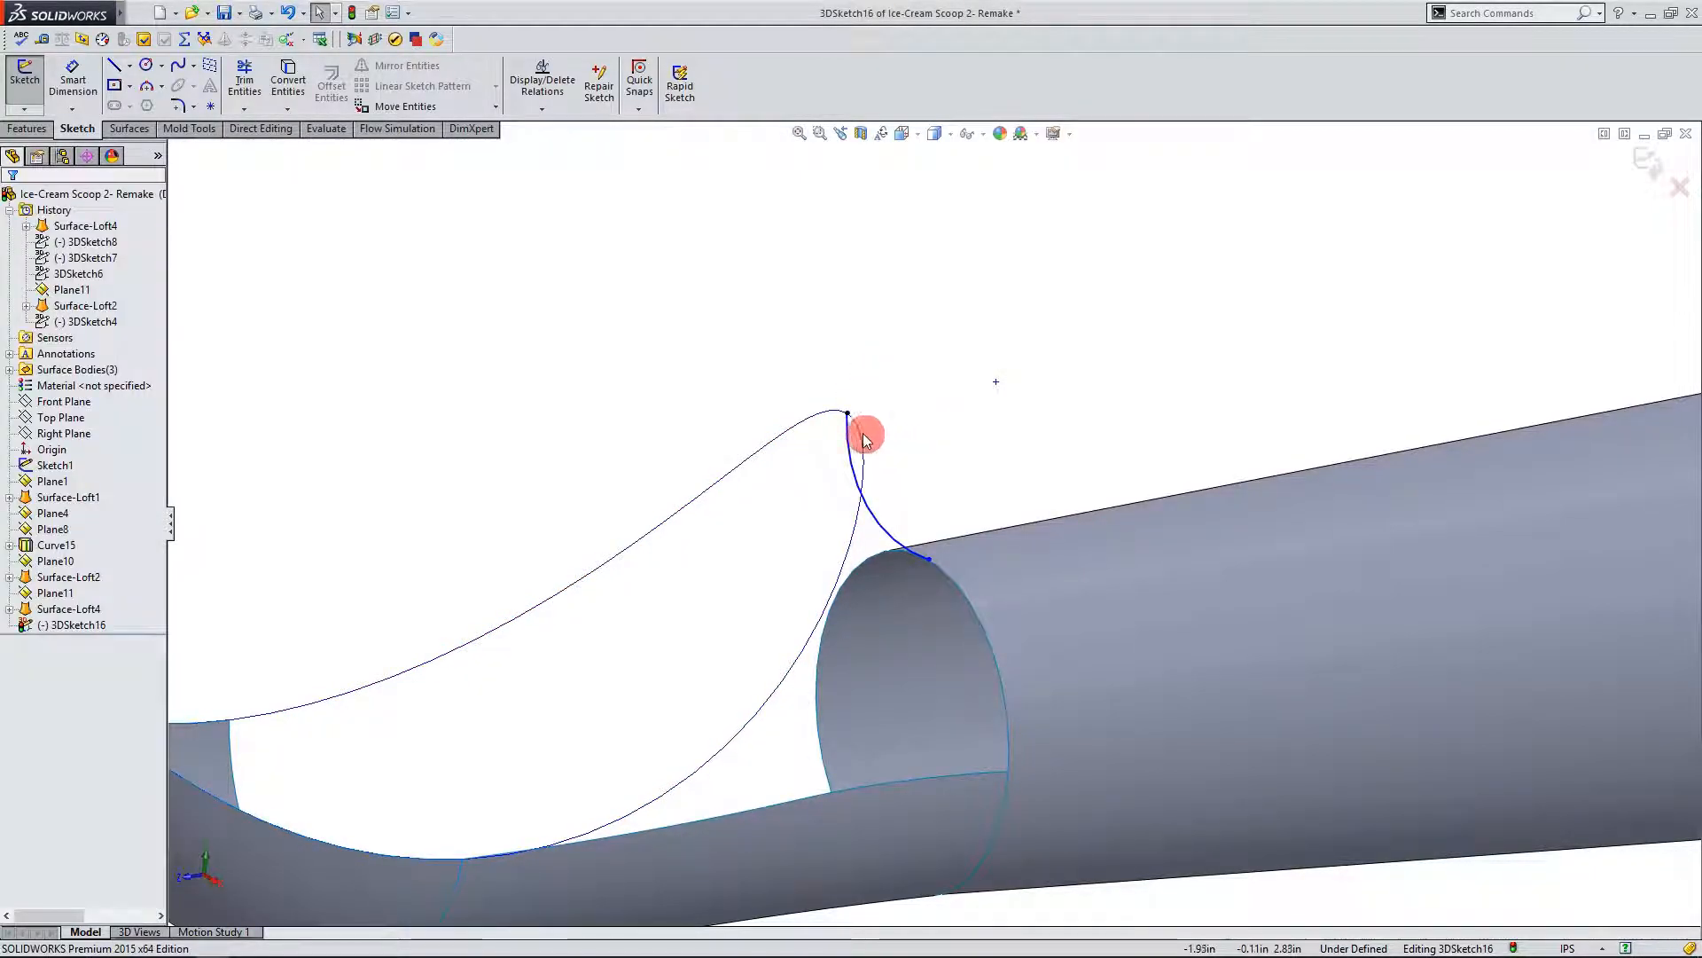
left_click(849, 413)
Step: Check the relations of the arc's upper end and test whether it can be pulled off the bowl outline's tip
middle_click_drag(897, 470, 855, 434)
scroll(969, 518, "up", 3)
mouse_move(1133, 680)
middle_mouse_down()
mouse_move(1315, 600)
mouse_move(984, 577)
mouse_move(813, 589)
mouse_move(1041, 567)
mouse_move(1049, 601)
middle_mouse_up()
left_click(1047, 599)
left_click(870, 541)
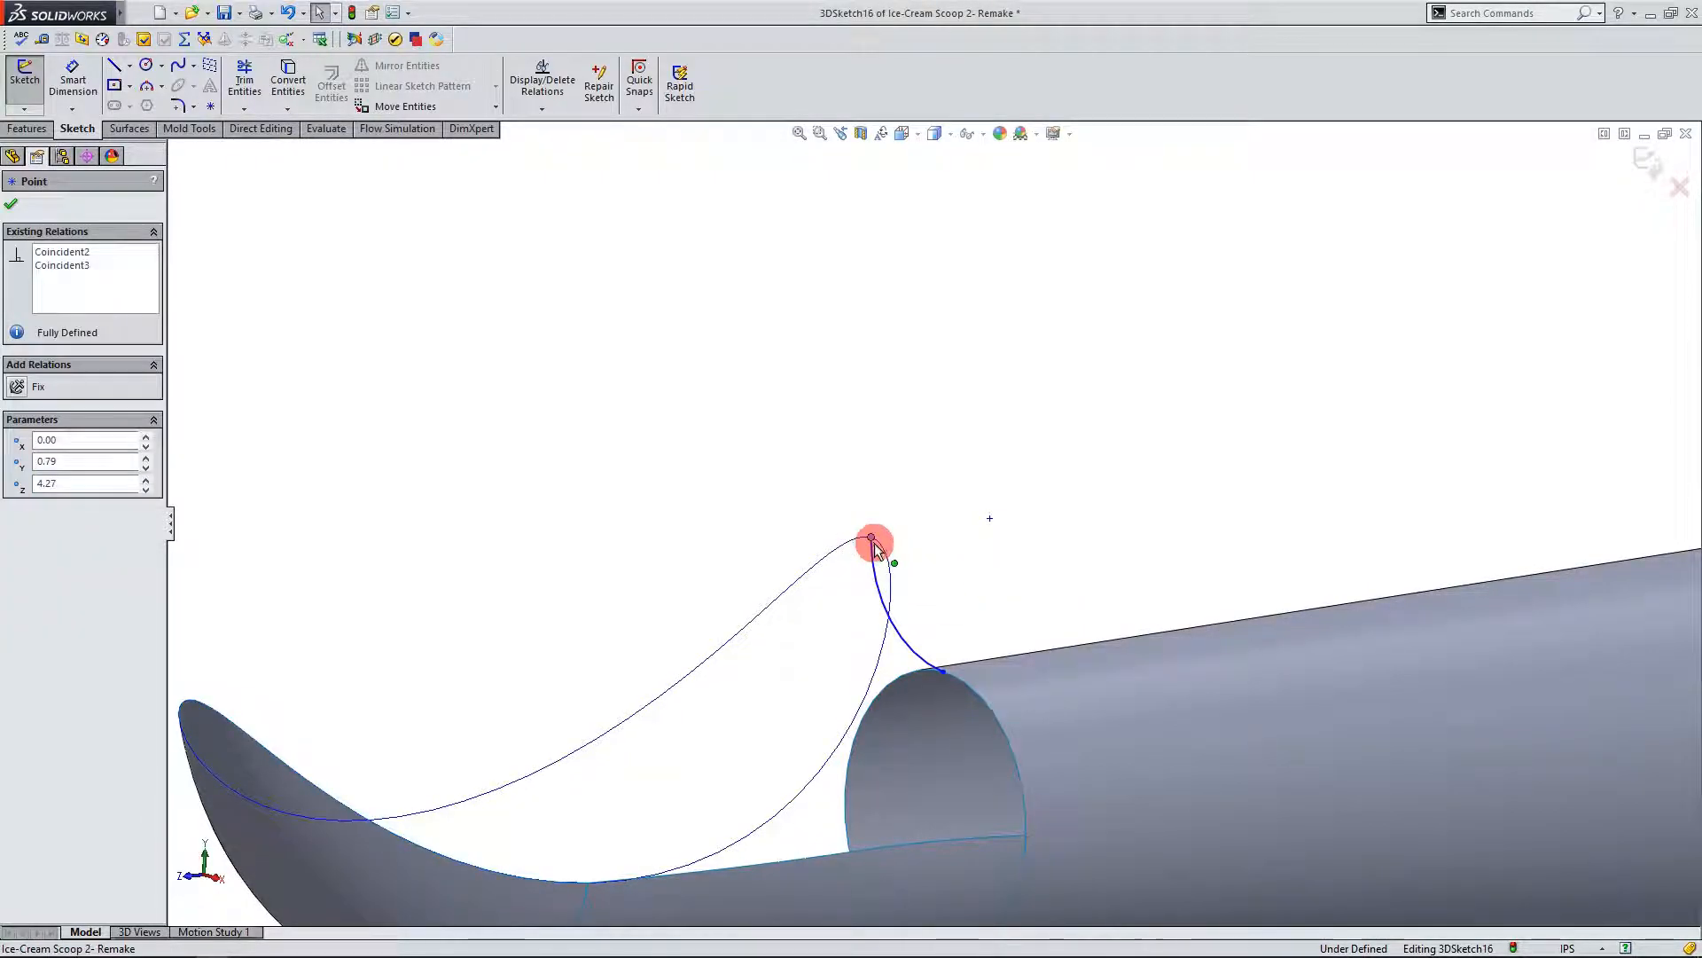
left_click_drag(871, 539, 897, 544)
left_click(938, 596)
middle_click_drag(938, 596, 606, 679)
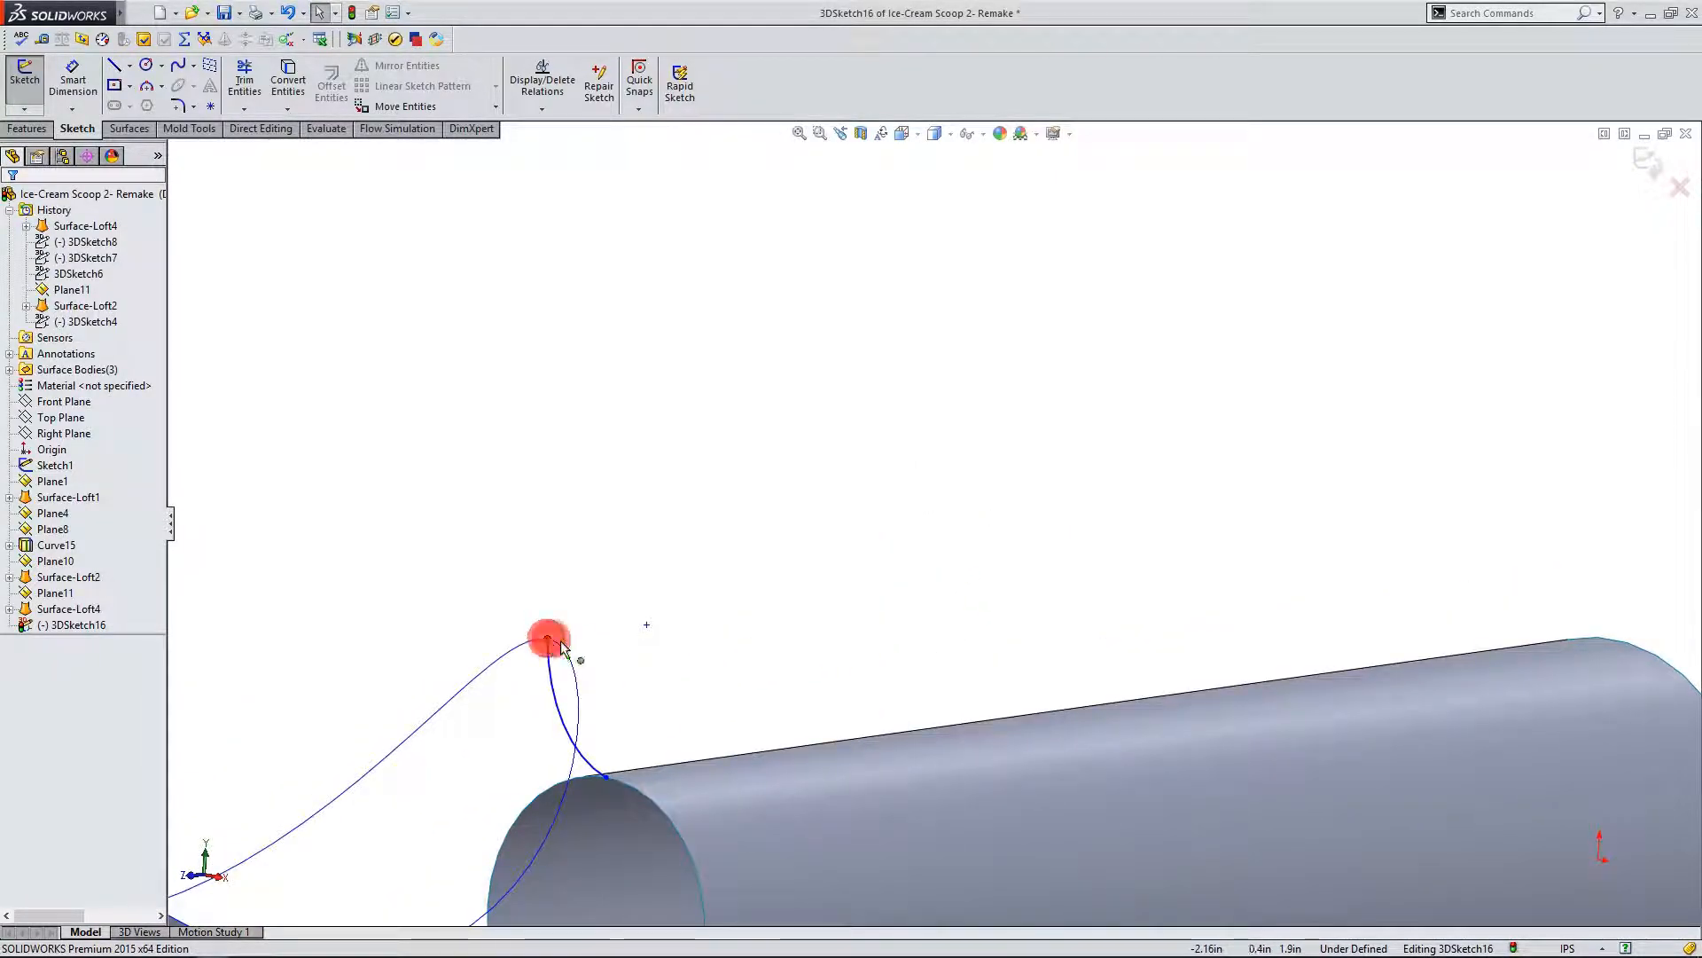
left_click(548, 644)
Step: Slide the arc's lower end along the handle rim to about X -0.20, Y 0.35, Z 4.00 in
scroll(780, 576, "up", 3)
scroll(594, 661, "down", 4)
left_click_drag(780, 556, 781, 533)
scroll(741, 625, "up", 2)
middle_click_drag(878, 737, 822, 756)
scroll(752, 670, "down", 4)
left_click(904, 552)
scroll(915, 531, "up", 4)
scroll(908, 613, "down", 2)
mouse_move(880, 555)
left_mouse_down()
mouse_move(866, 563)
mouse_move(889, 495)
mouse_move(874, 568)
mouse_move(860, 554)
left_mouse_up()
scroll(881, 615, "up", 2)
middle_click_drag(881, 615, 881, 738)
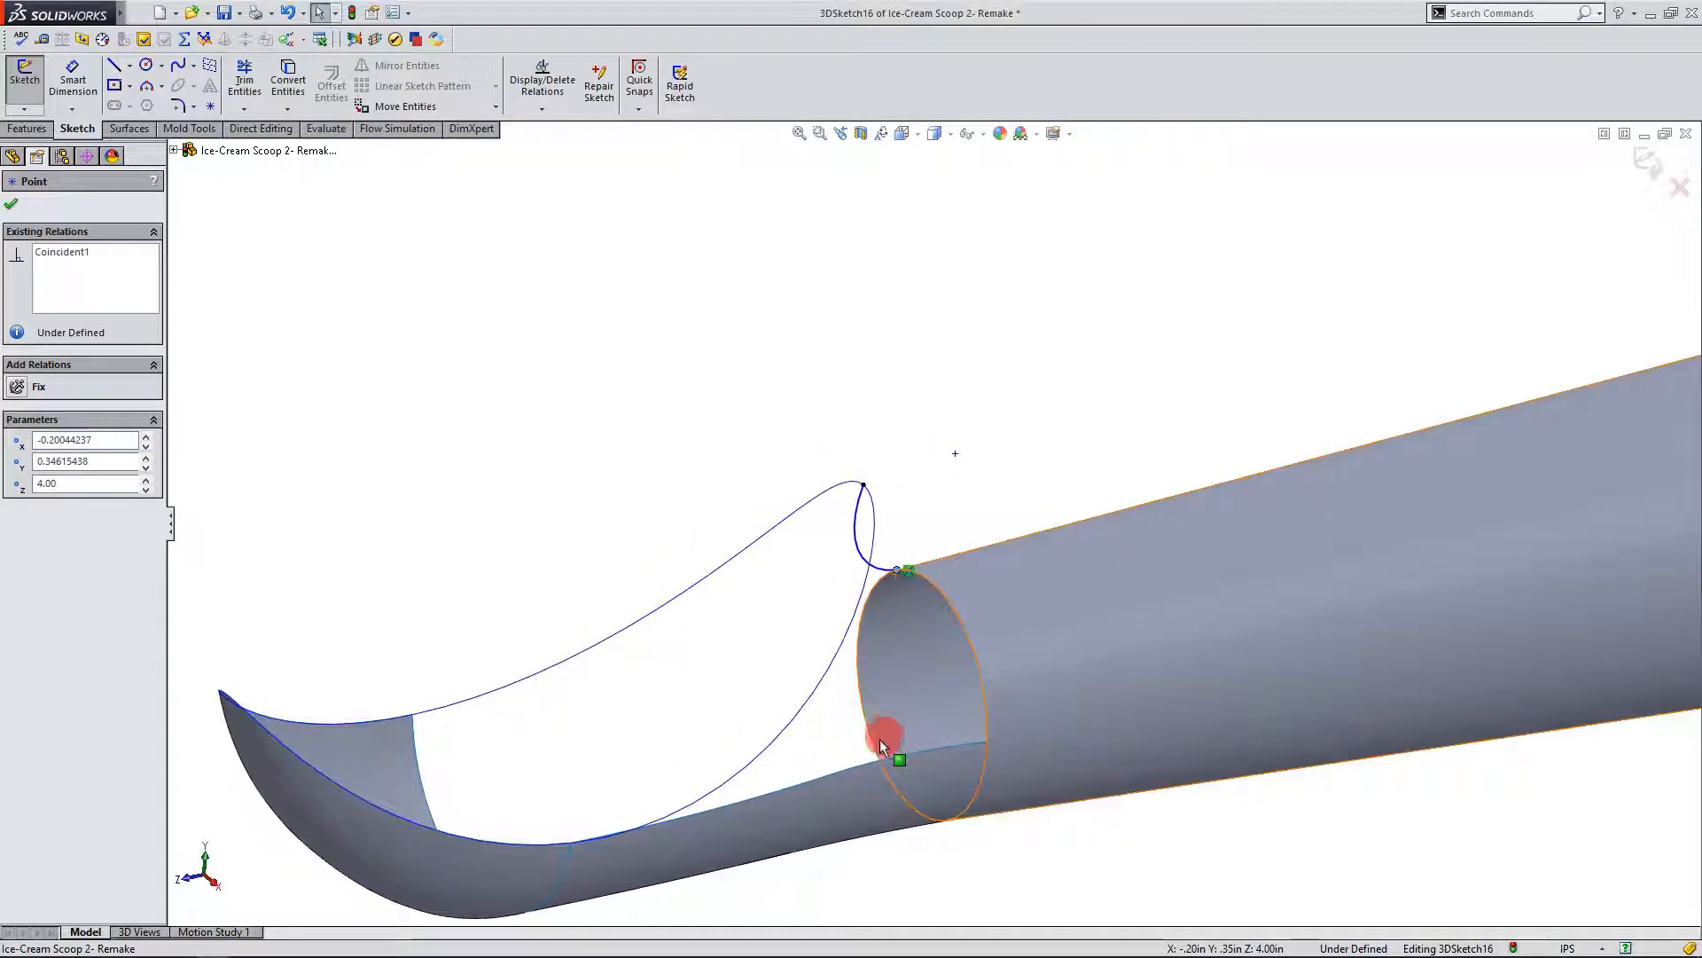
left_click(907, 484)
Step: Convert the handle rim's centre point into the sketch and draw an upright centerline from it toward the top of the rim
left_click(288, 78)
left_click(922, 694)
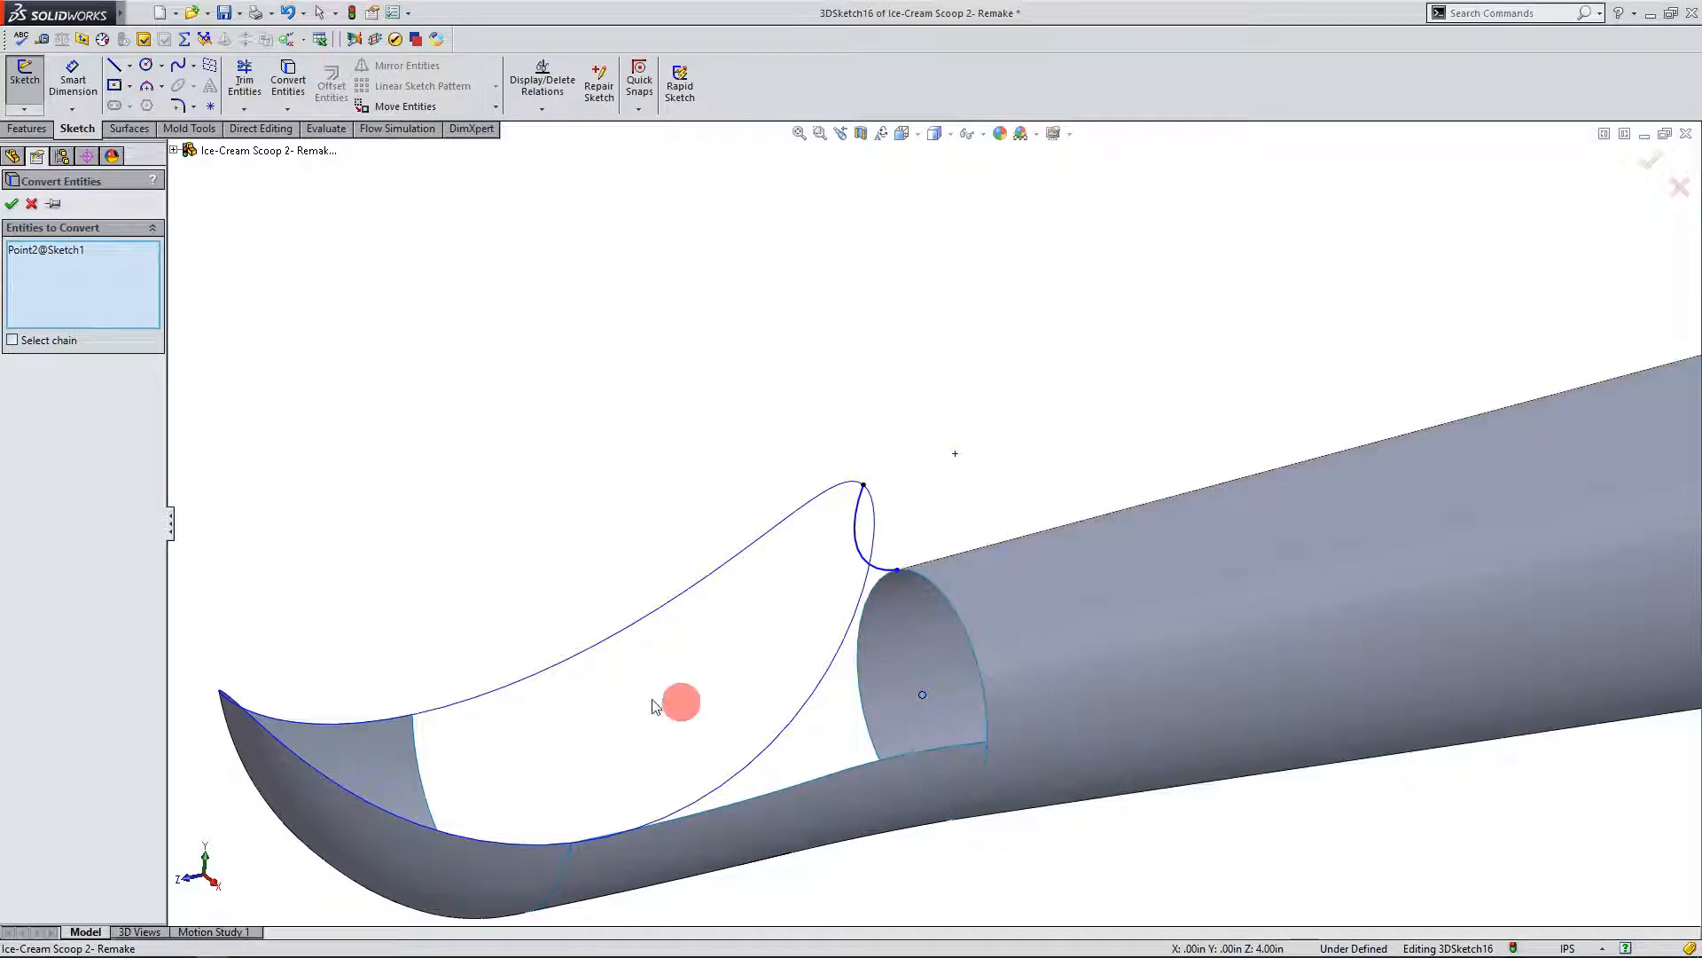
left_click(12, 206)
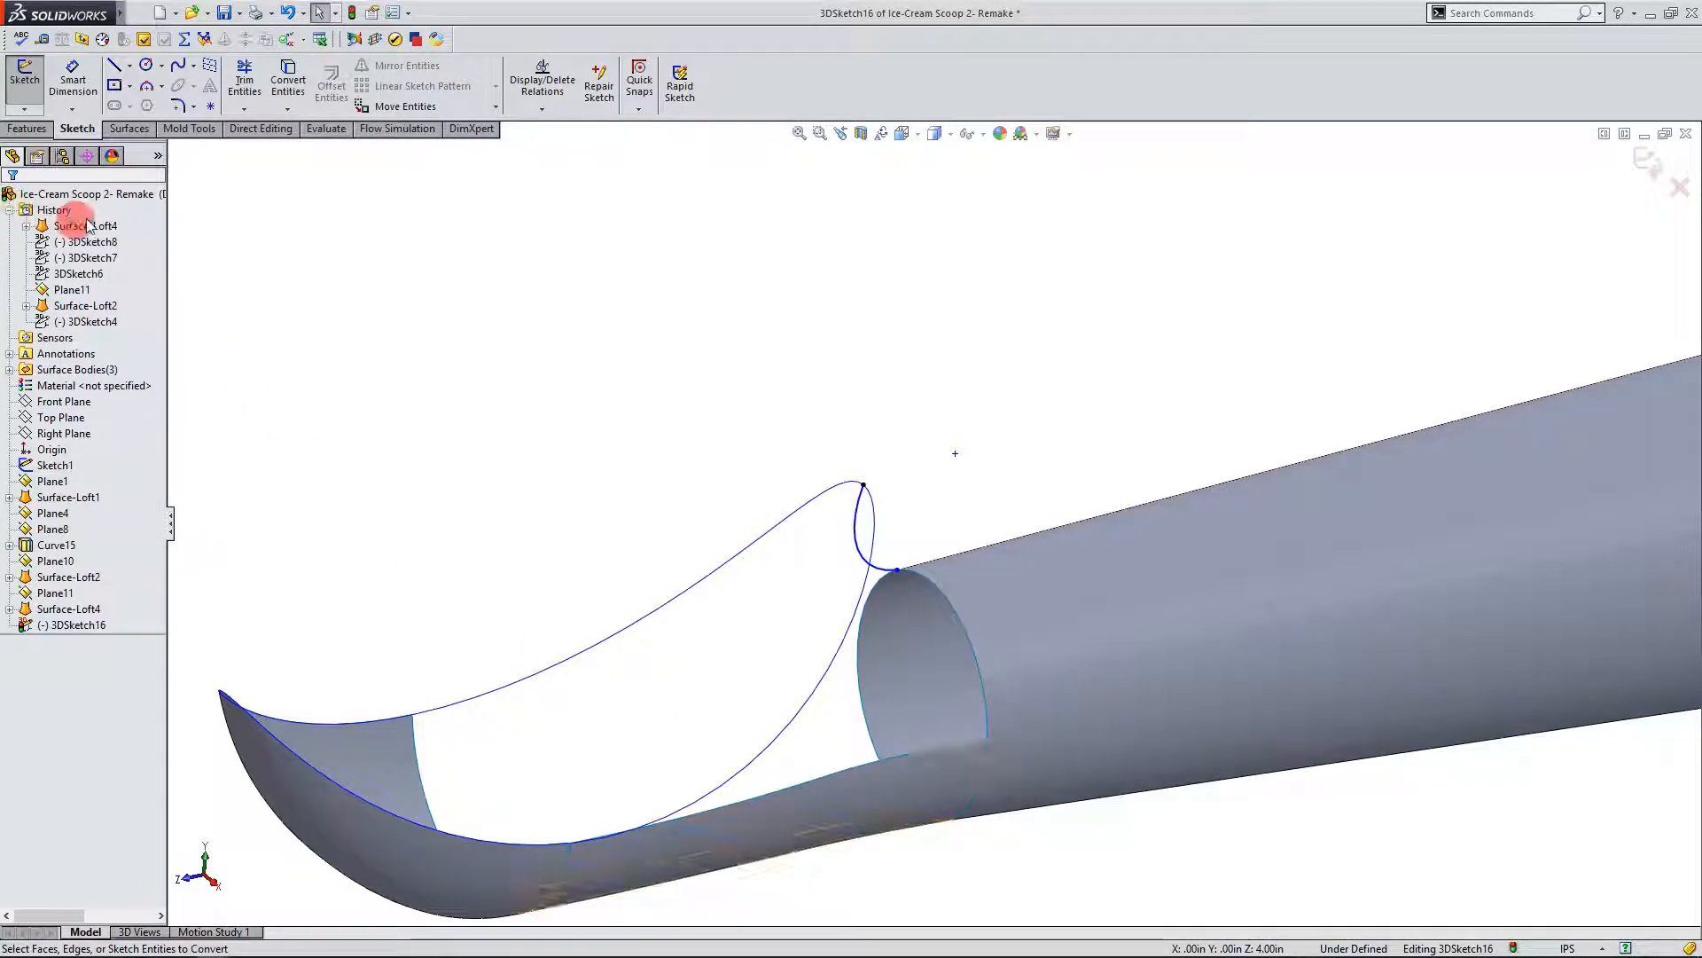
left_click(130, 68)
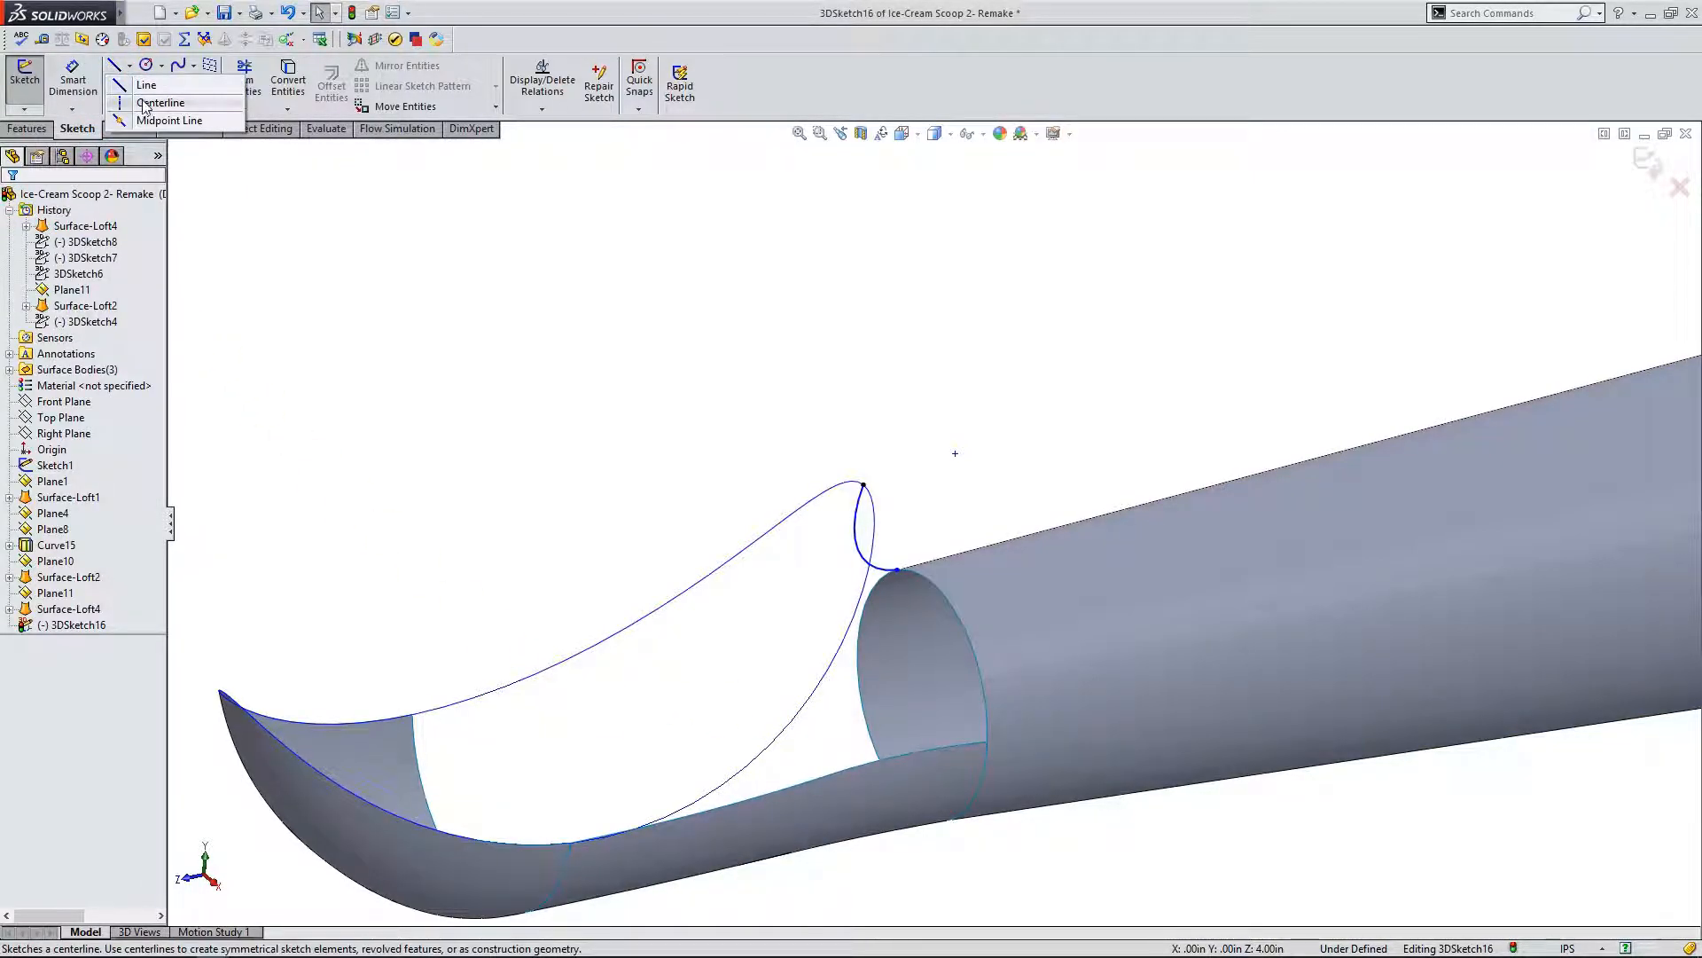
left_click(160, 110)
left_click_drag(922, 695, 944, 600)
key("Escape")
key("Escape")
key("Escape")
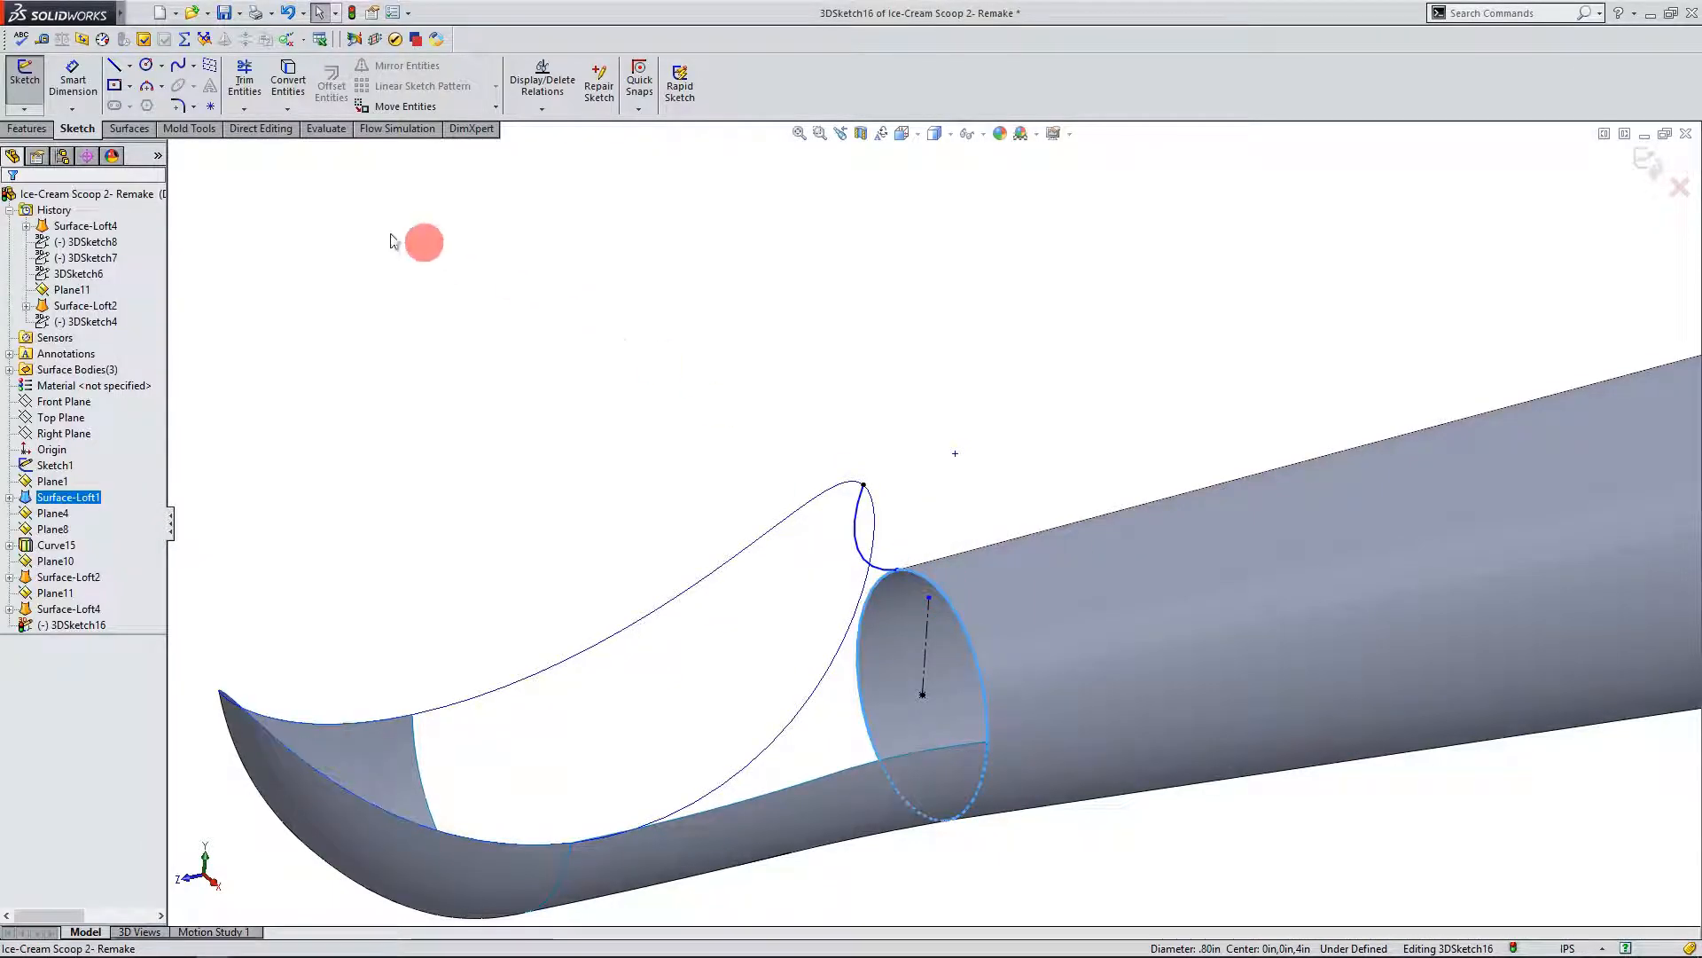
Step: Convert the handle's circular rim edge into the 3D sketch and make the circle construction geometry
left_click(282, 84)
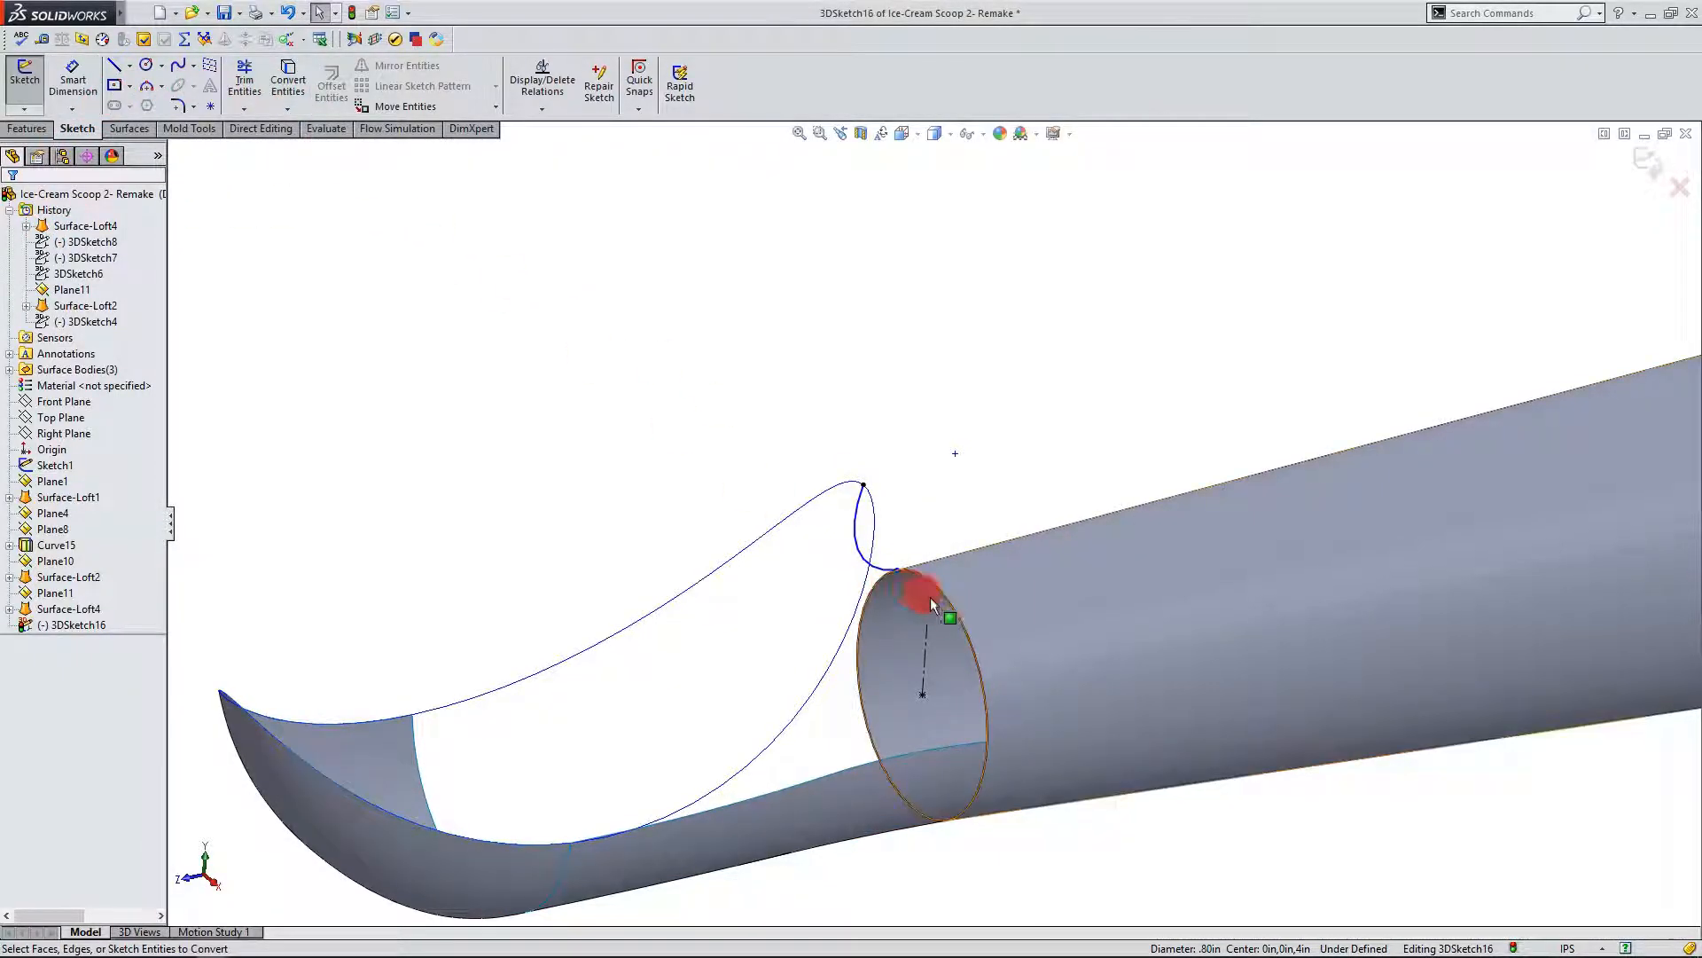
left_click(954, 610)
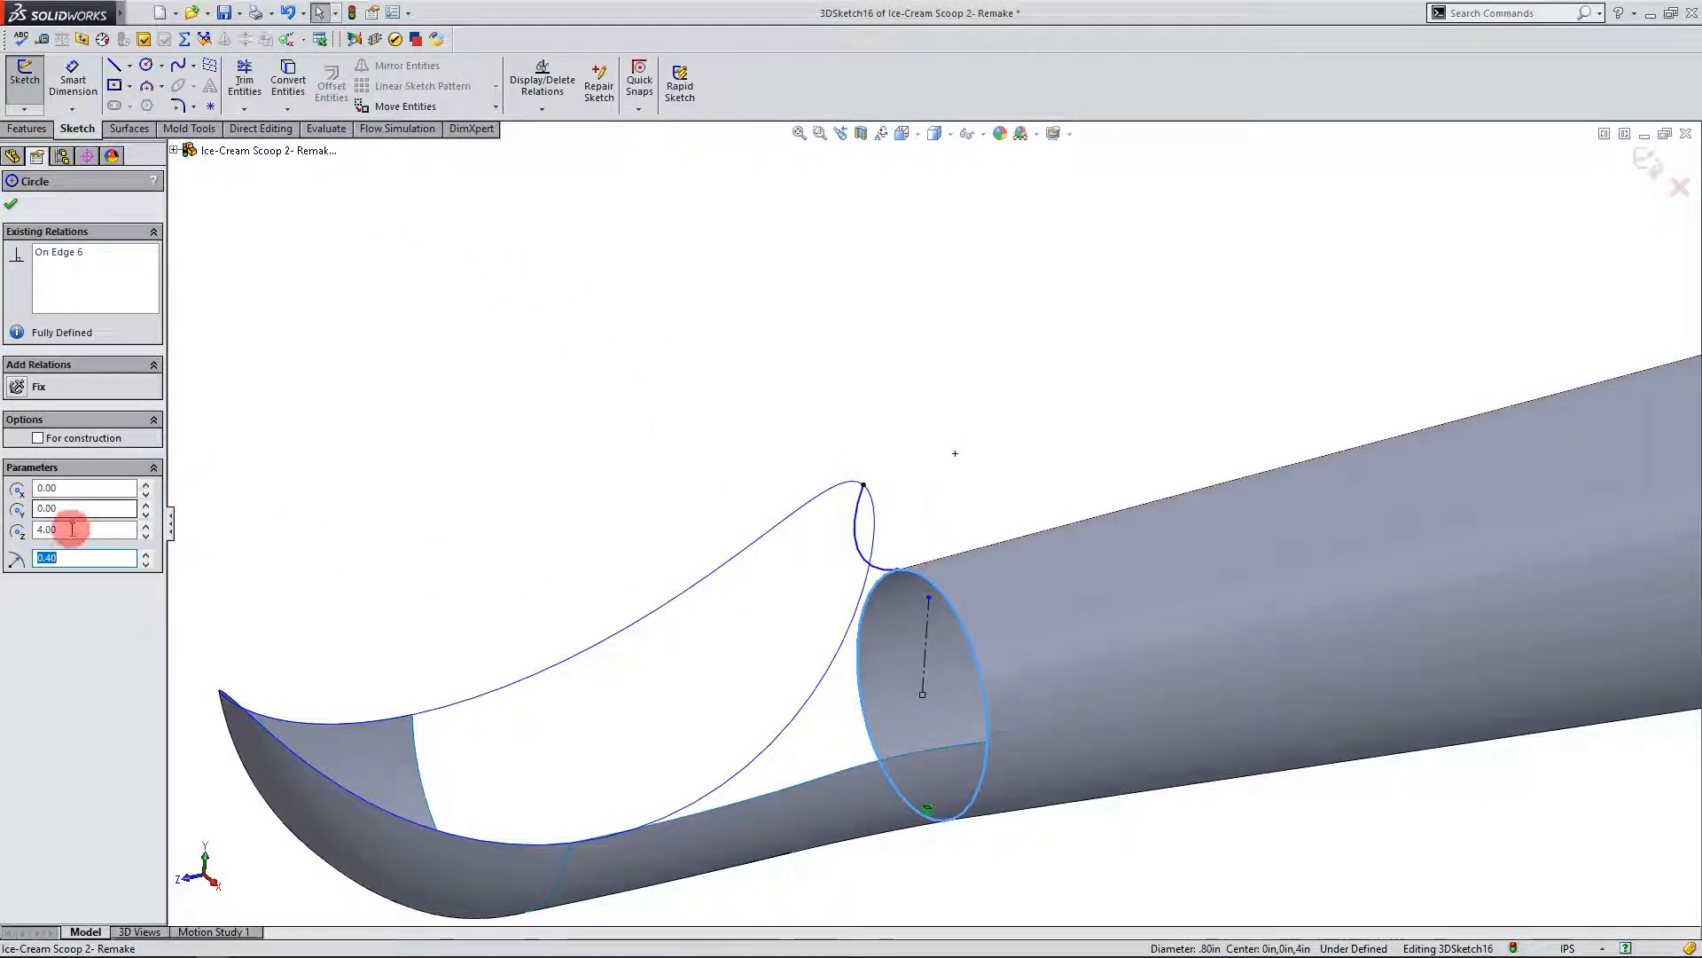
left_click(39, 438)
left_click(429, 399)
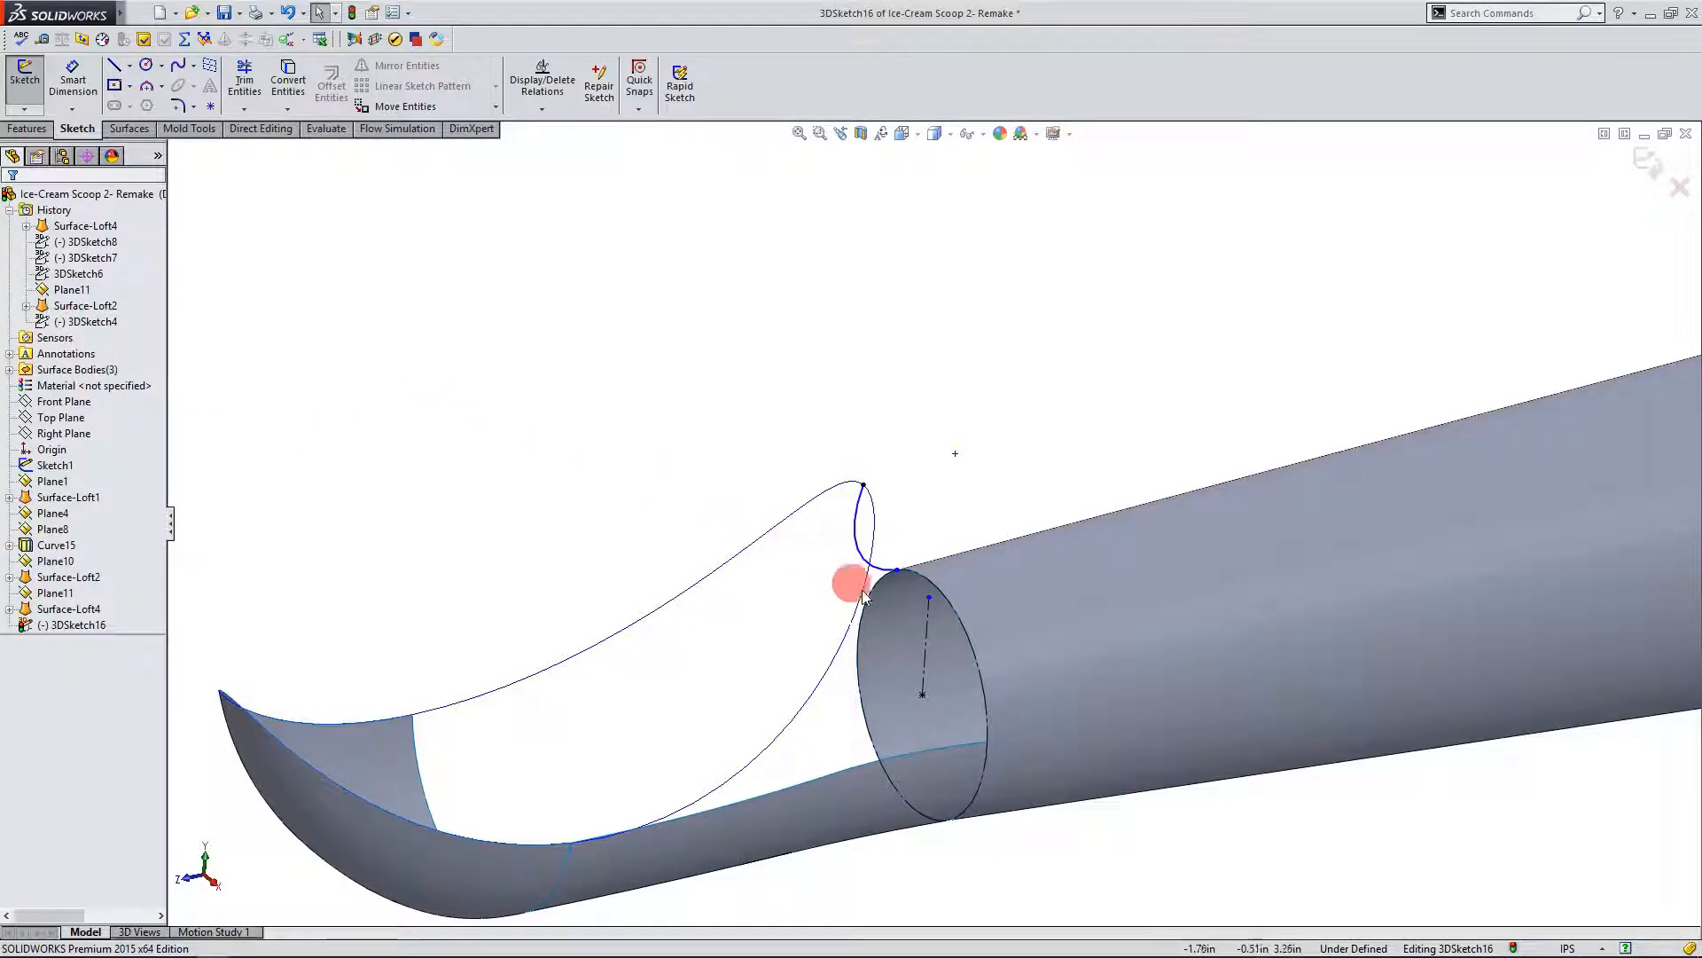
Step: Make the centerline's upper end coincident with the construction circle on the handle rim
left_click(930, 598)
left_click(928, 808, "ctrl")
left_click(33, 537)
left_click(692, 476)
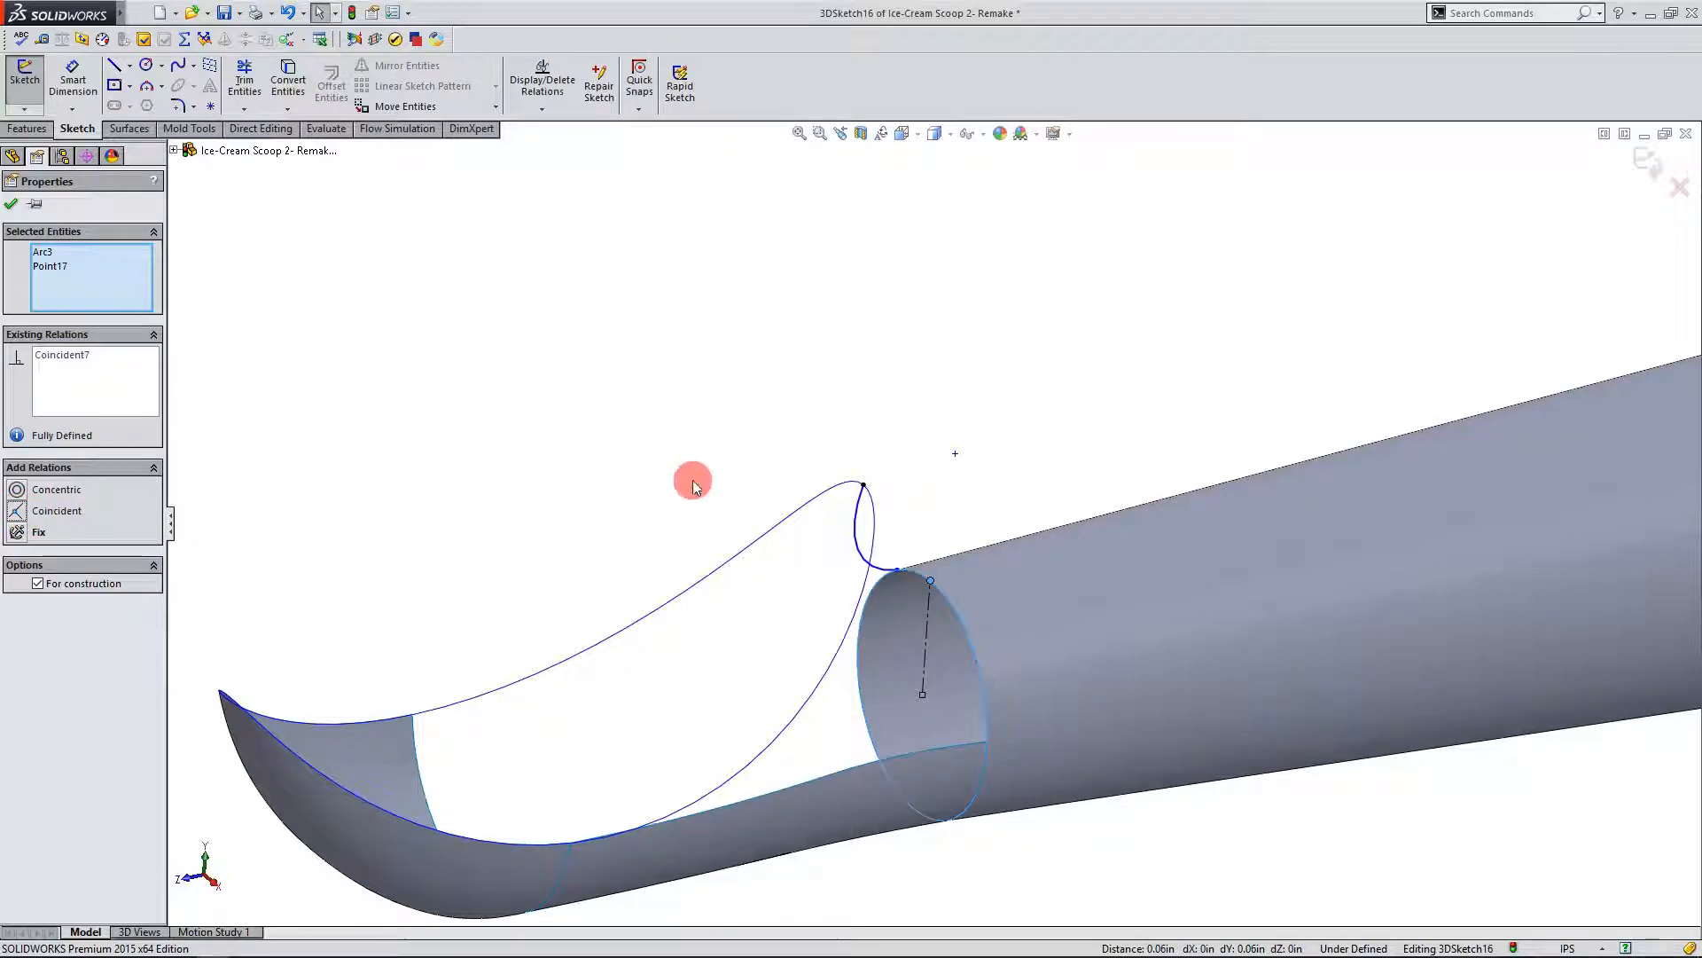
Step: Merge the connecting arc's lower end with the upper end of the centerline on the handle rim and close the 3D sketch
left_click(725, 608)
middle_click_drag(725, 608, 714, 621)
scroll(738, 631, "up", 3)
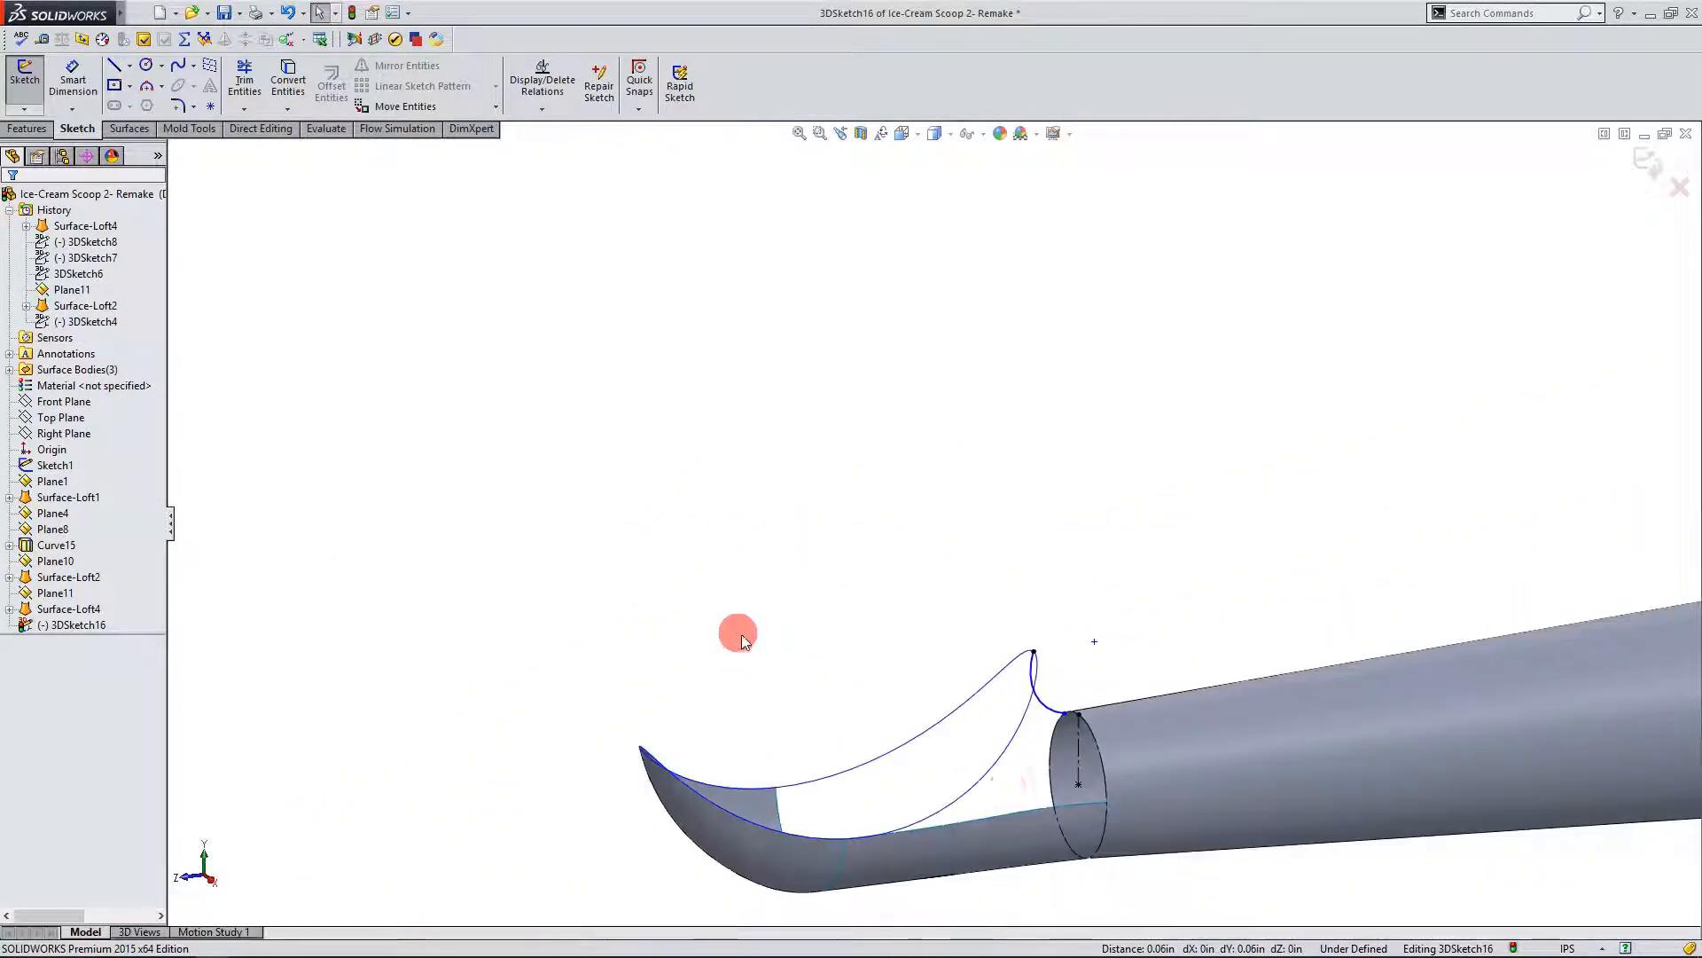
scroll(1130, 741, "down", 2)
scroll(944, 575, "down", 3)
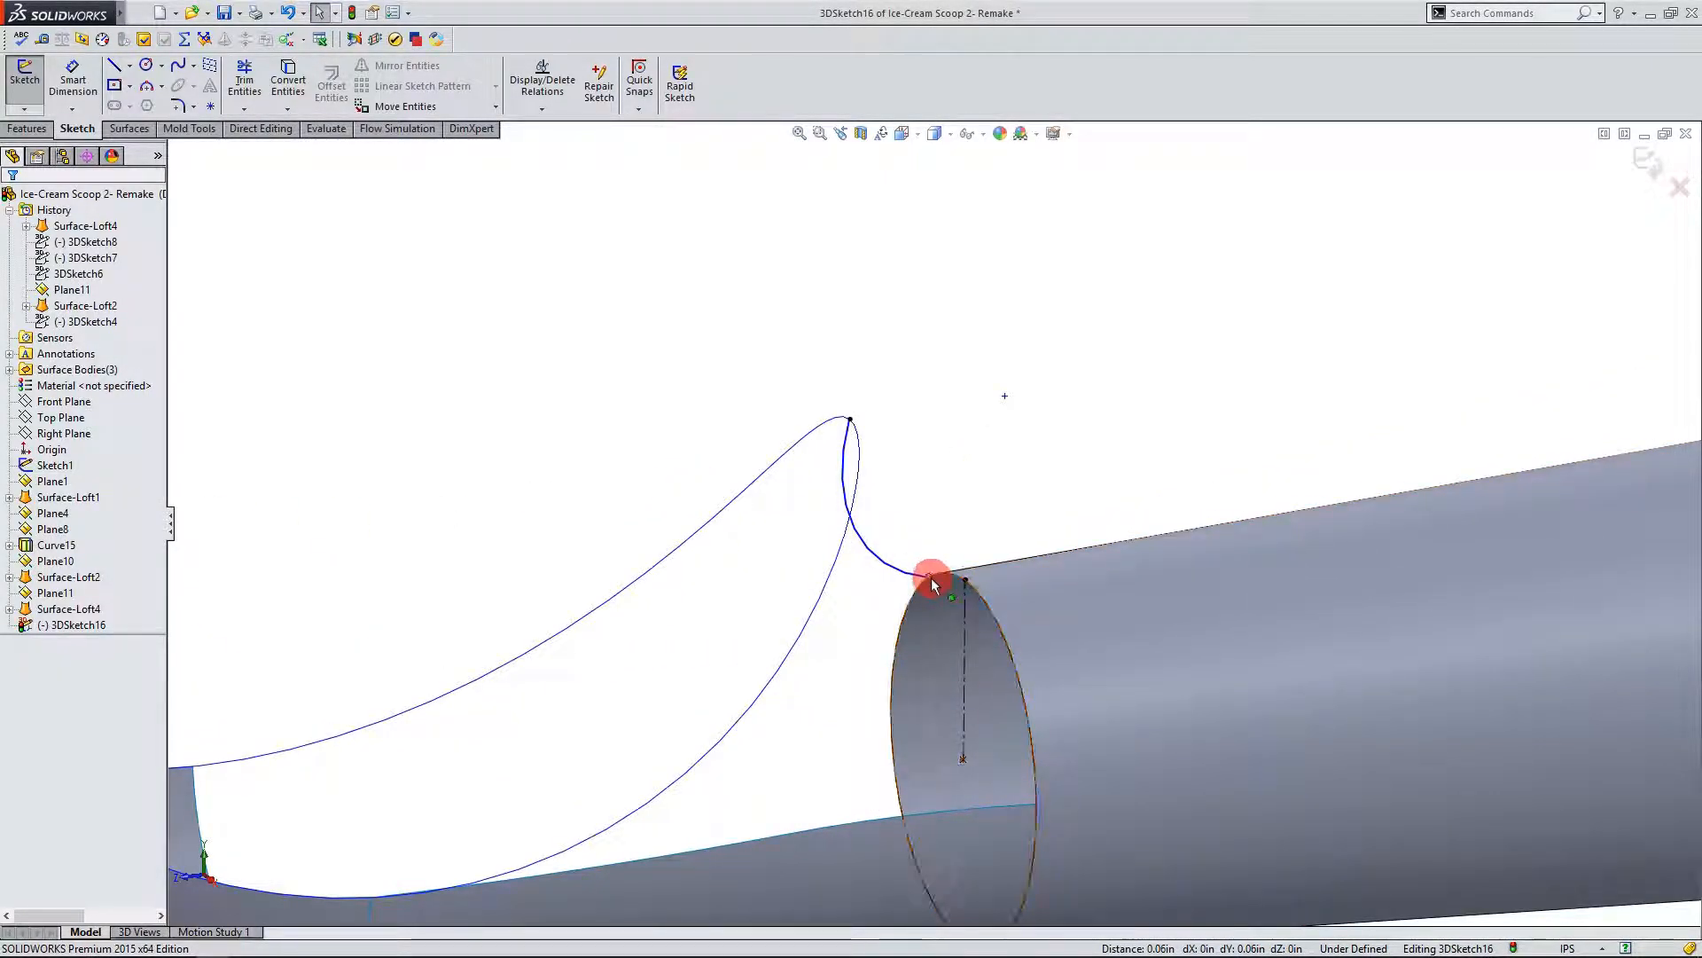
left_click(931, 577)
left_click(990, 643, "ctrl")
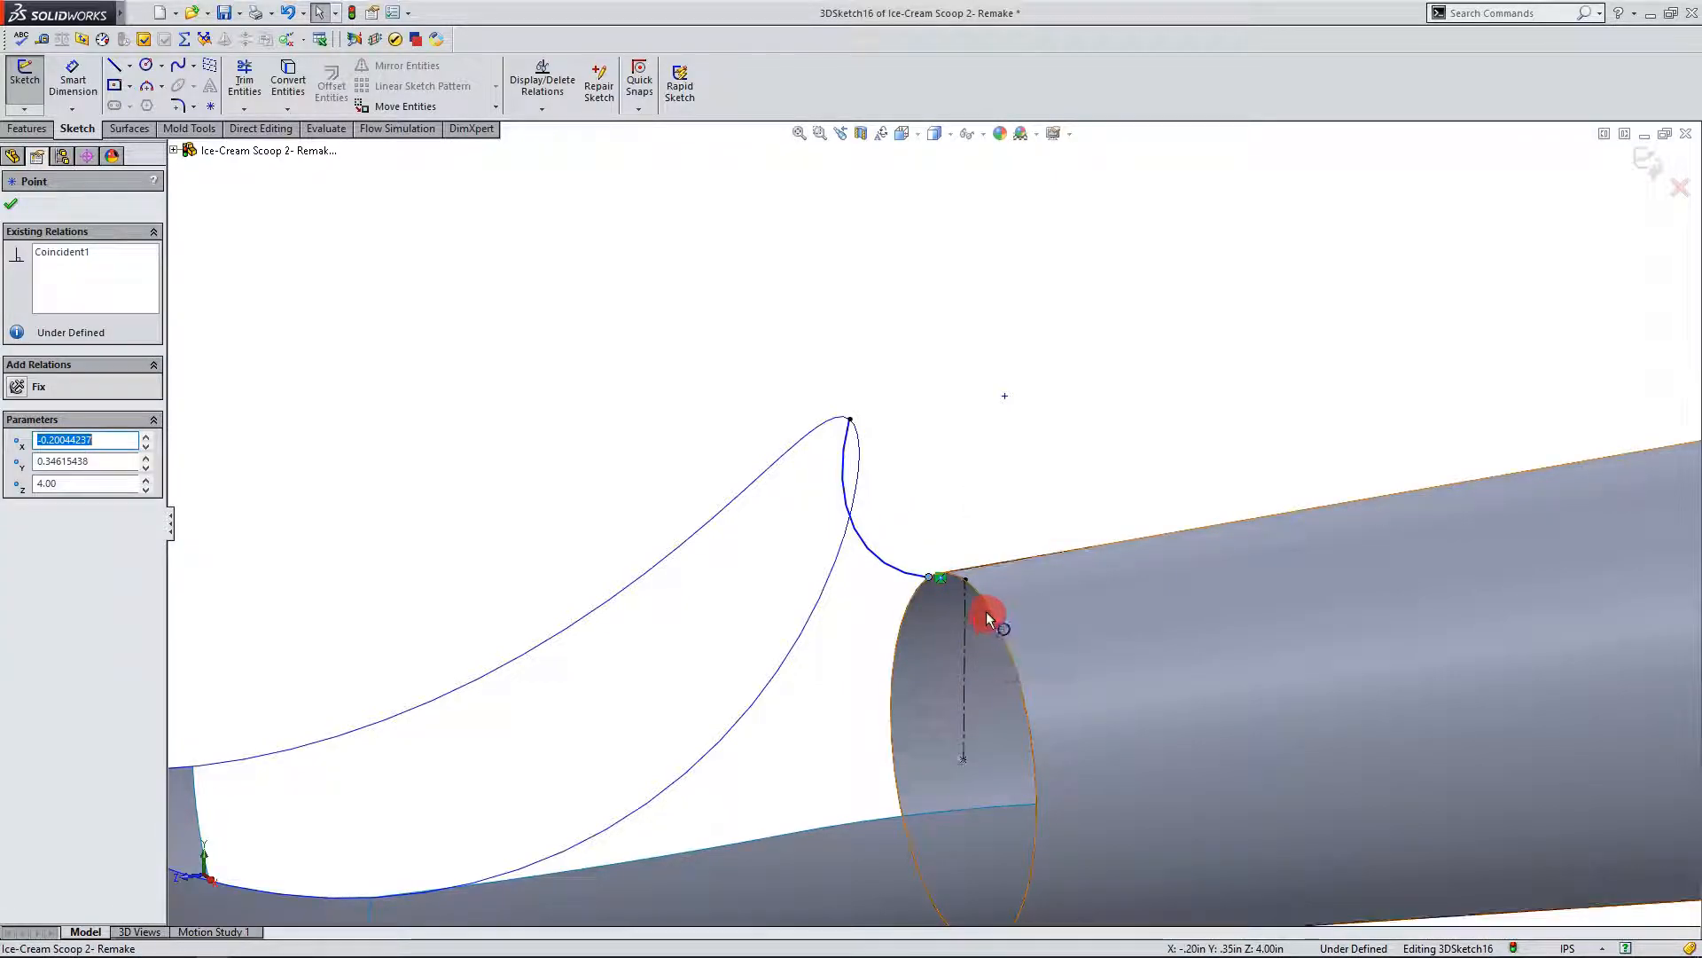
left_click(969, 578, "ctrl")
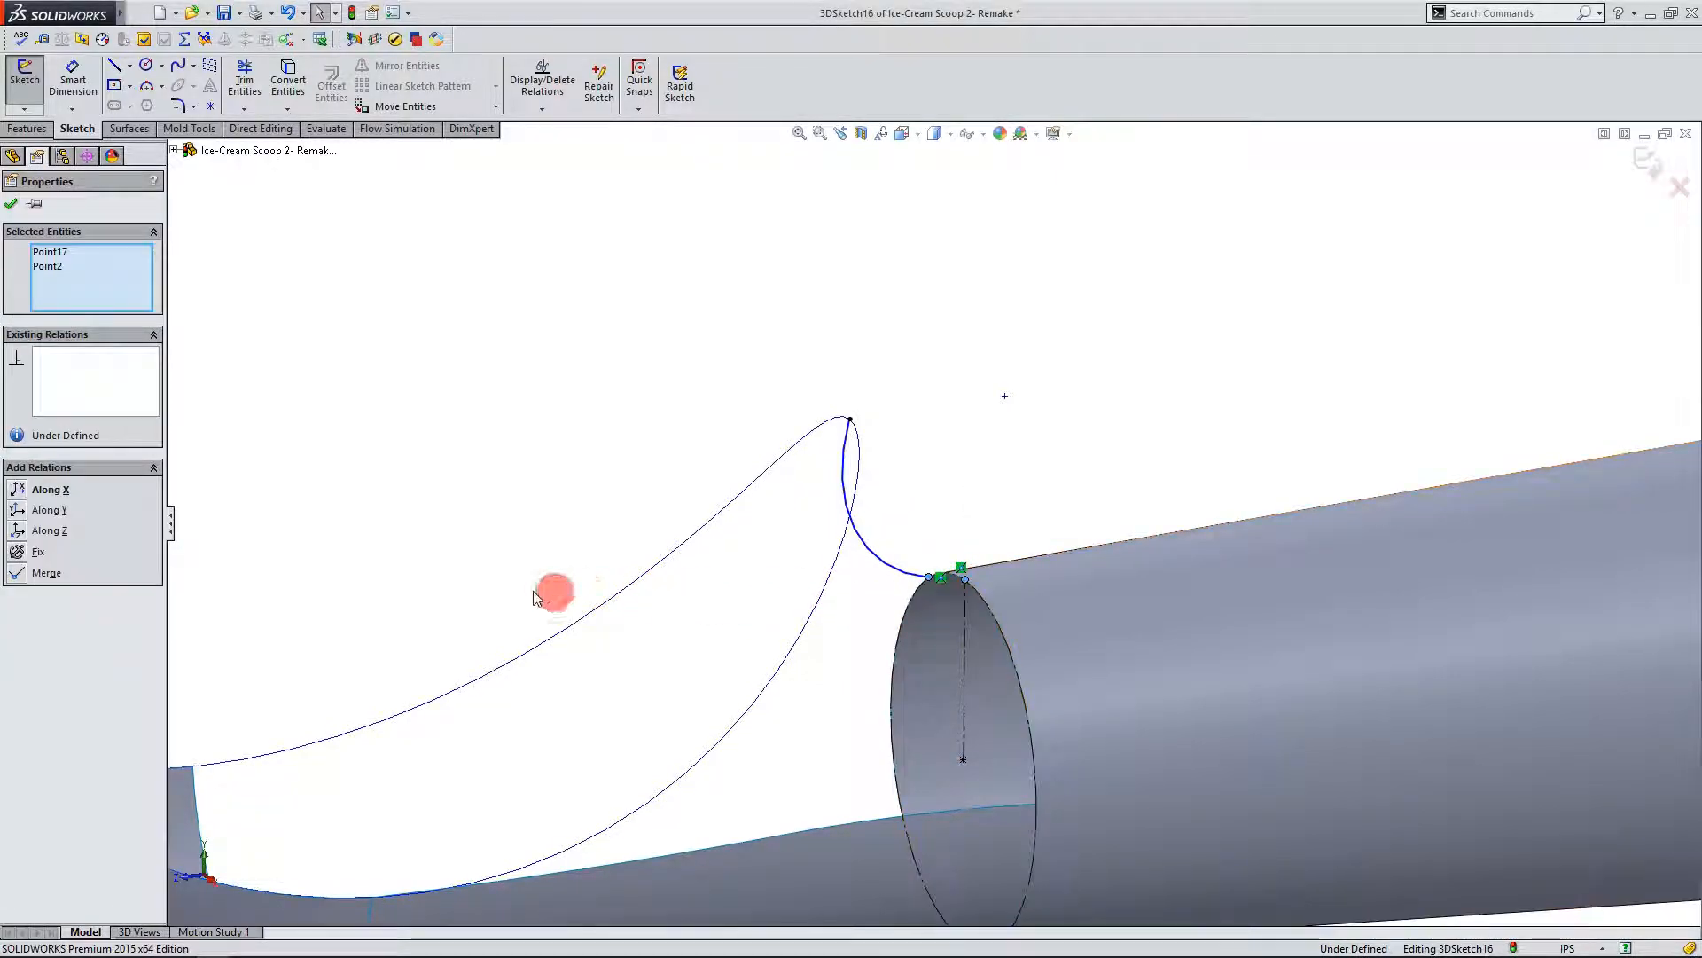
left_click(21, 574)
scroll(717, 541, "up", 6)
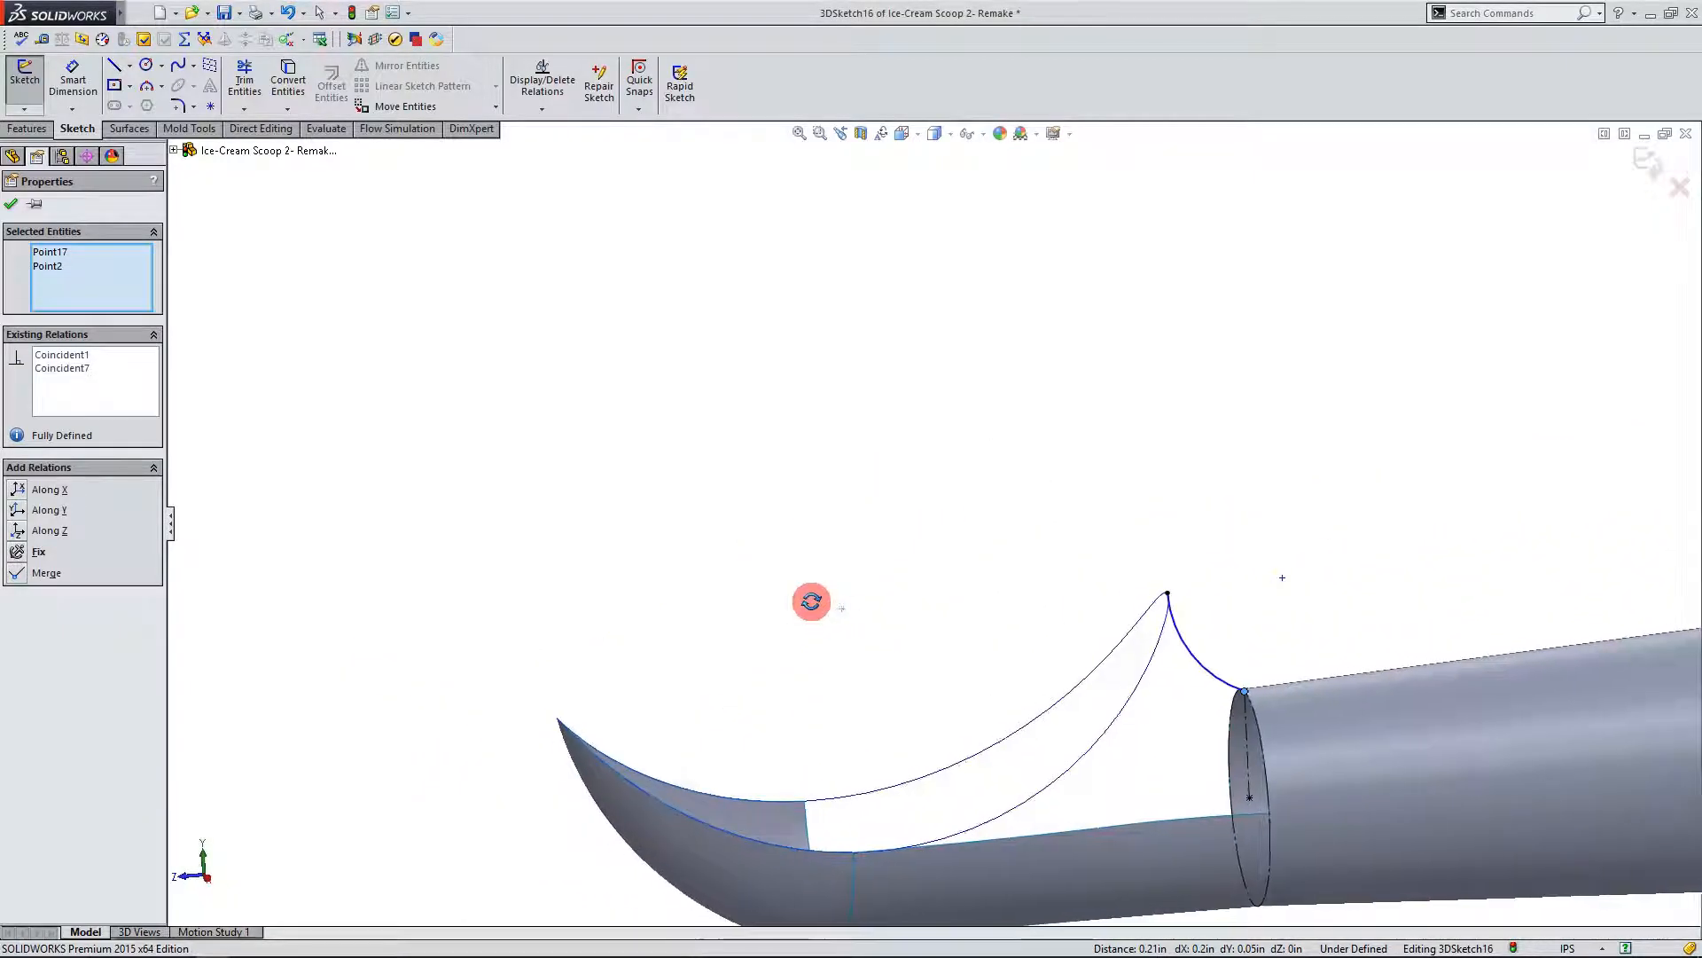
scroll(1288, 688, "down", 4)
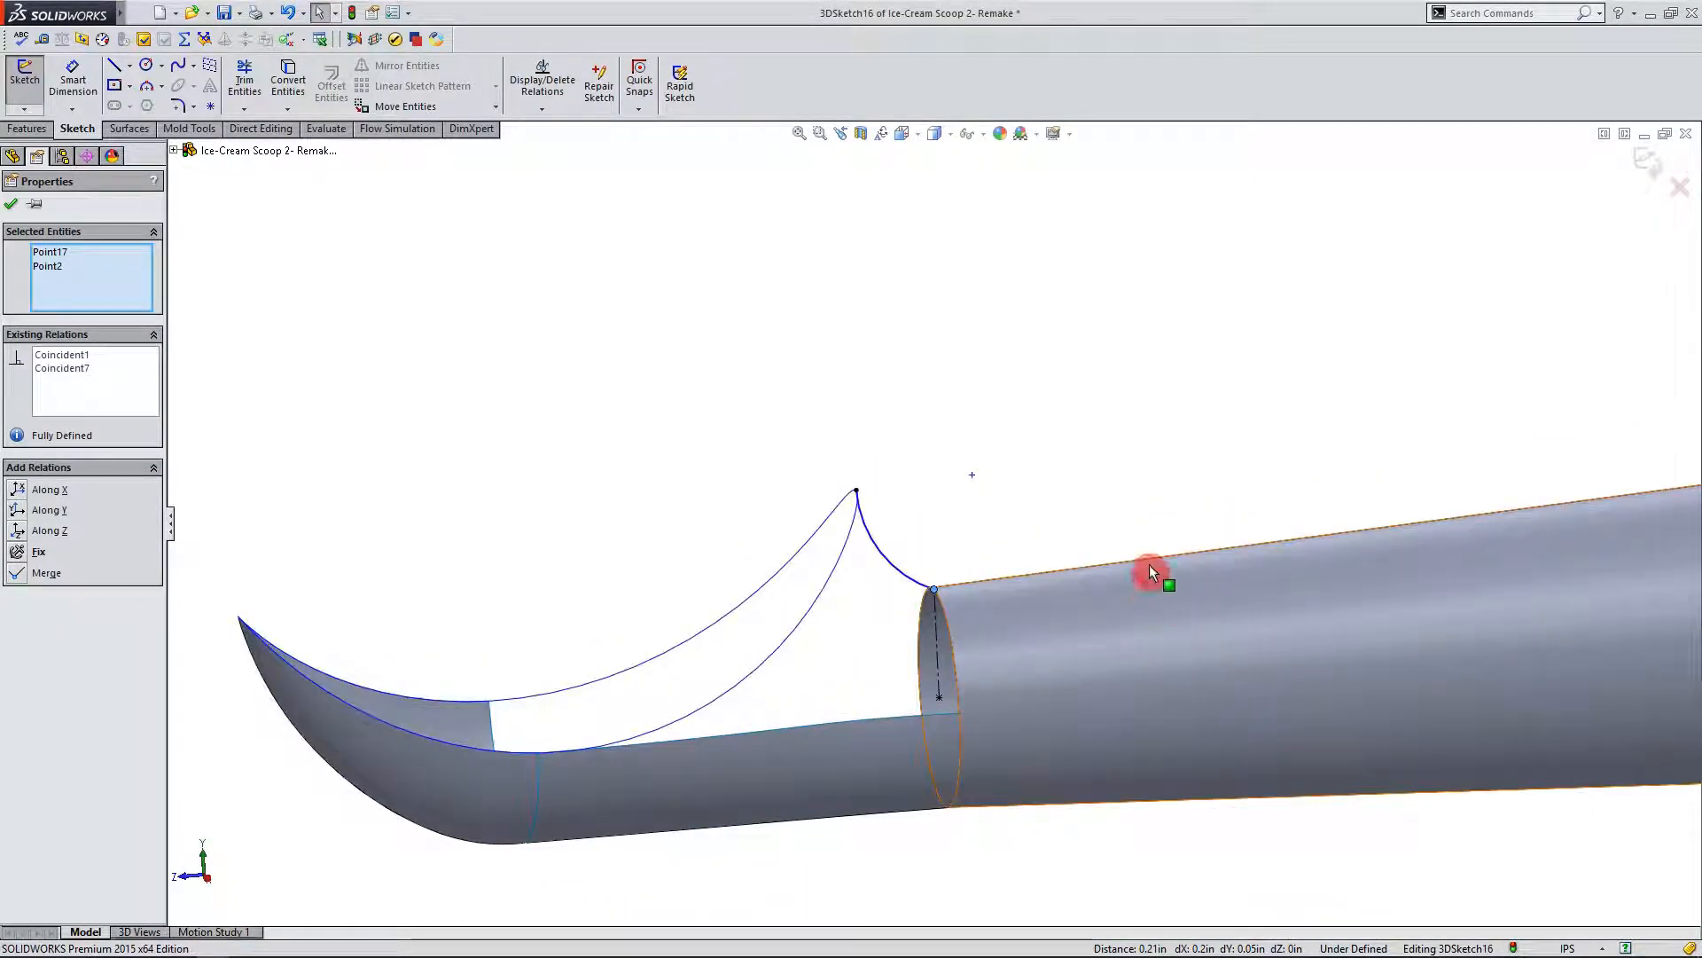
left_click(1643, 161)
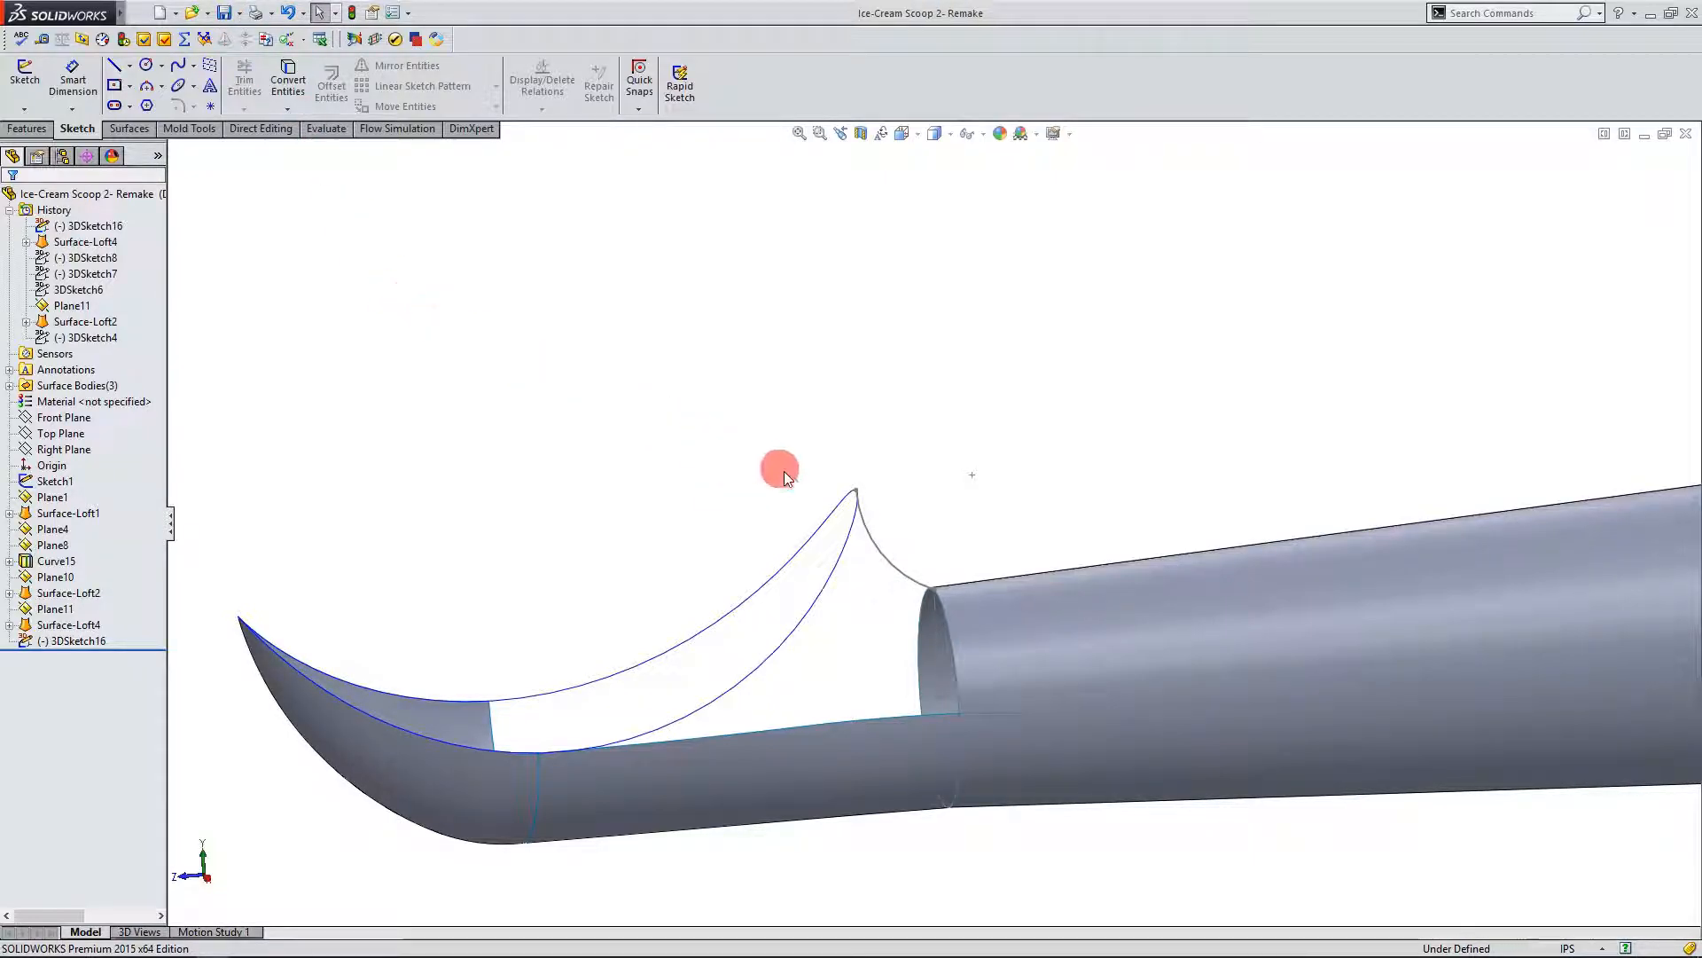
Step: Create a separate 3D sketch containing the converted upper edge of the lofted neck surface between the bowl and handle
middle_click_drag(871, 650, 805, 595)
left_click(133, 195)
left_click(32, 110)
middle_click_drag(901, 598, 859, 502)
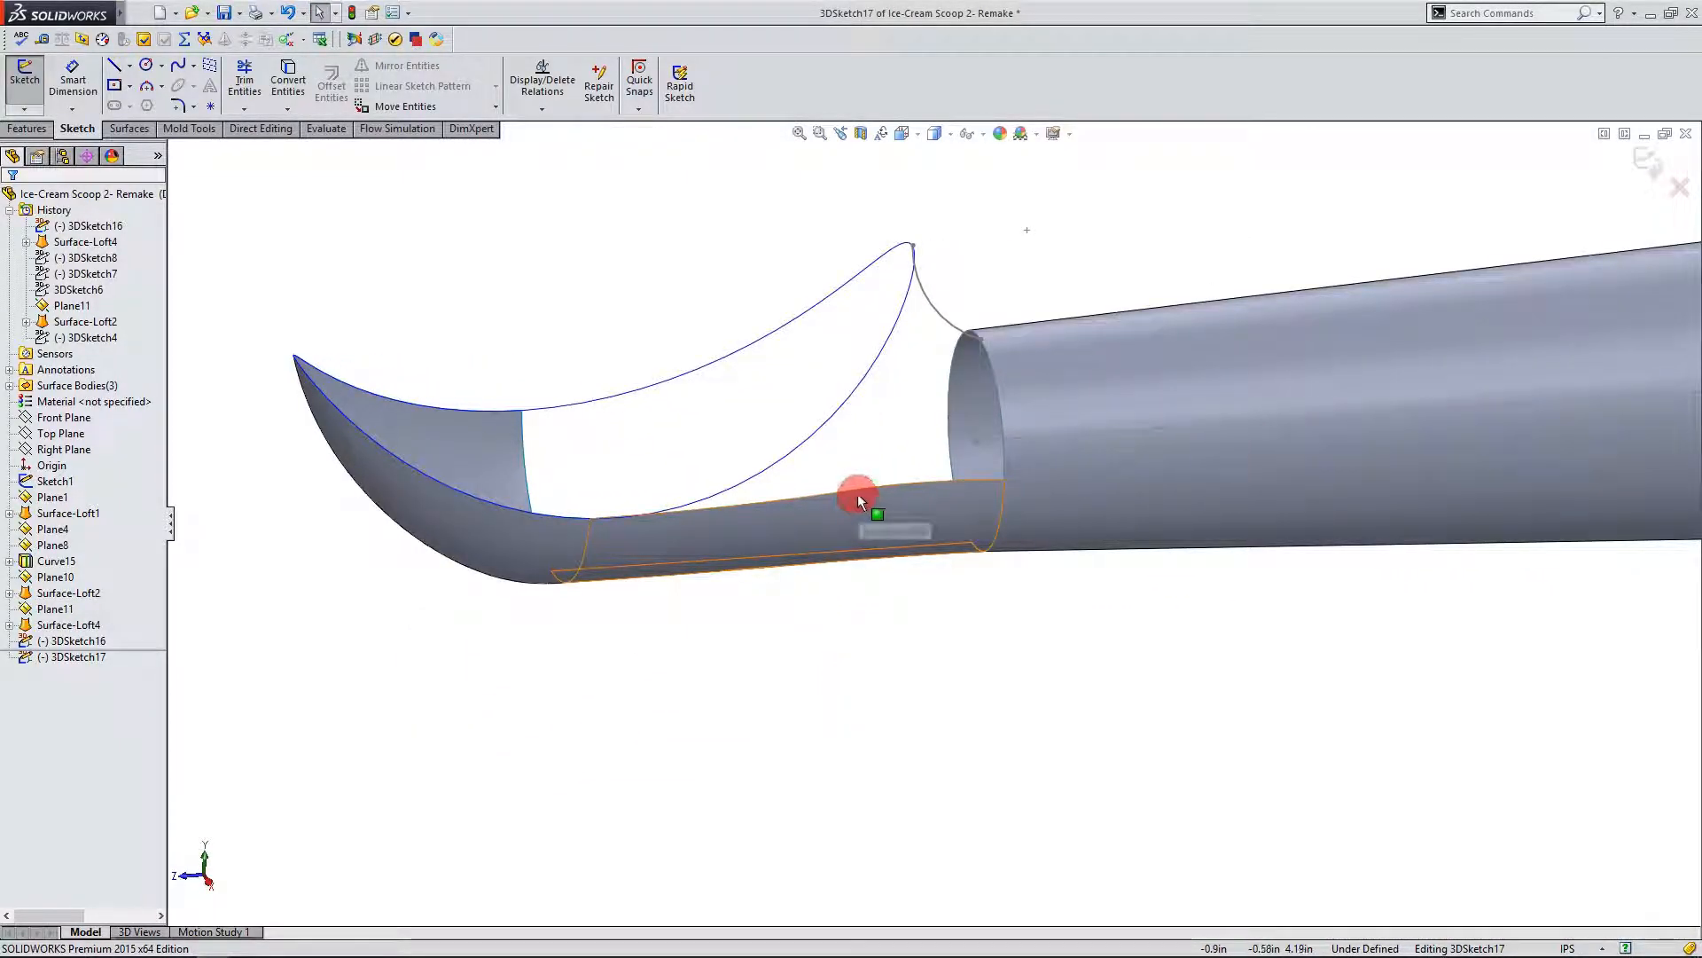
left_click(858, 497)
left_click(286, 106)
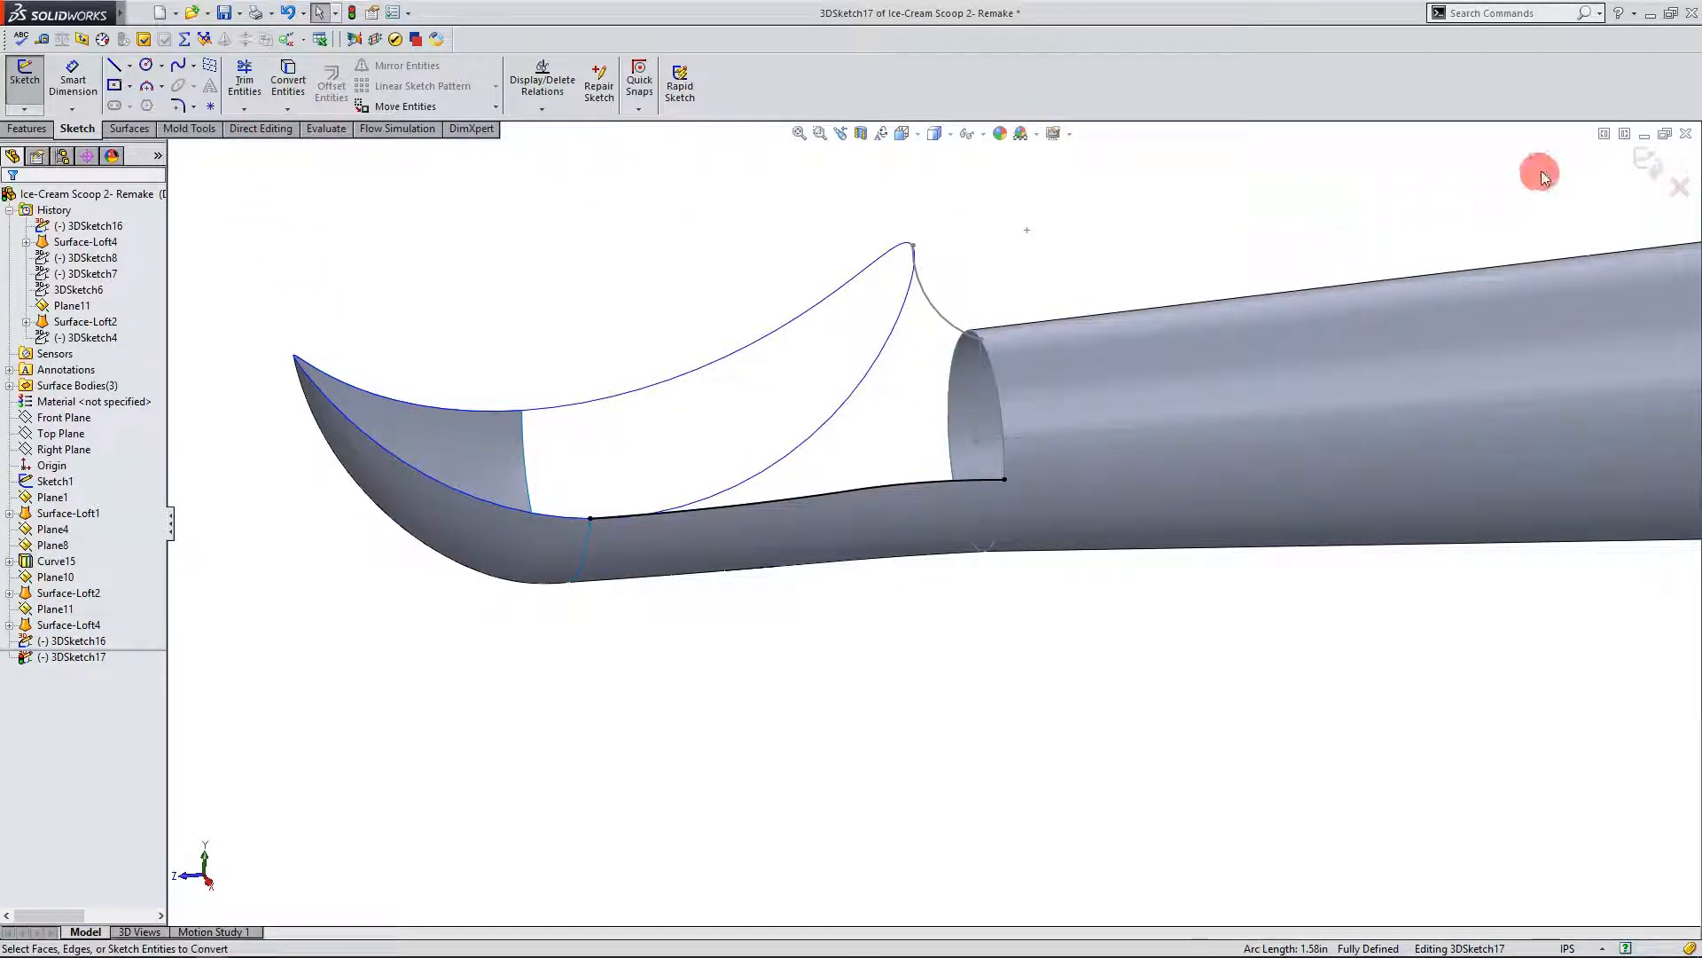
left_click(1643, 162)
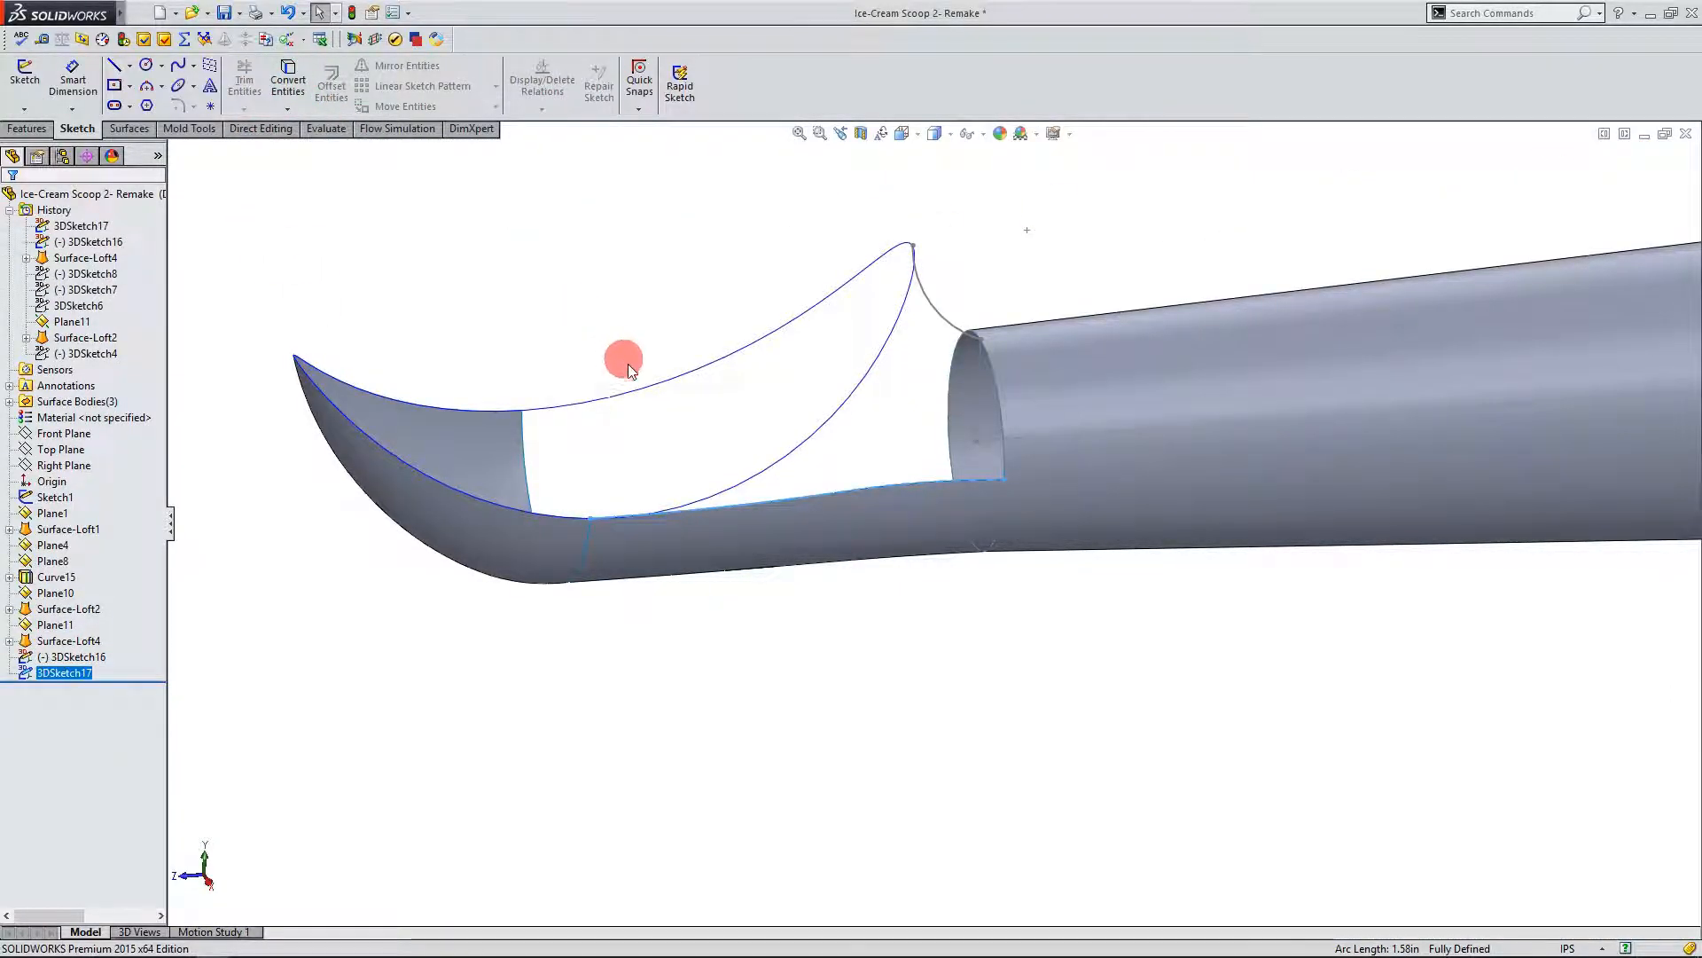
Step: Examine the open area between the bowl outline, neck surface and handle, and highlight the connecting arc's sketch
scroll(897, 281, "down", 3)
left_click(836, 445)
mouse_move(836, 449)
middle_mouse_down()
mouse_move(829, 479)
mouse_move(849, 475)
middle_mouse_up()
scroll(850, 475, "up", 2)
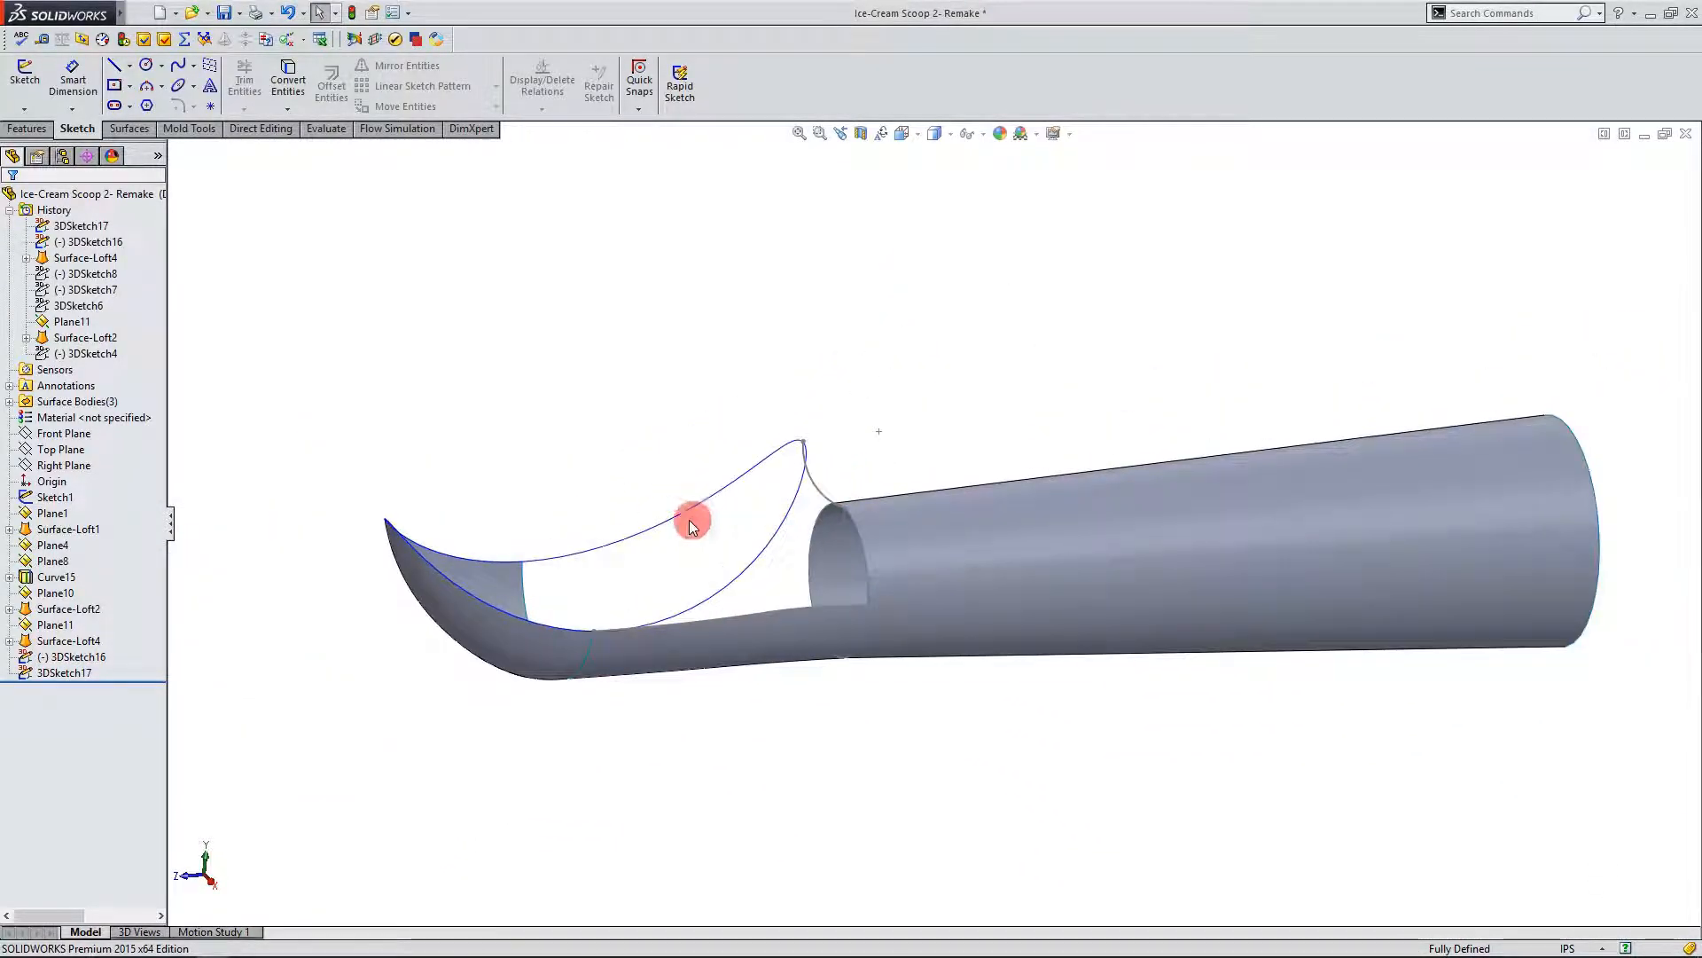
scroll(674, 522, "down", 3)
scroll(763, 546, "up", 1)
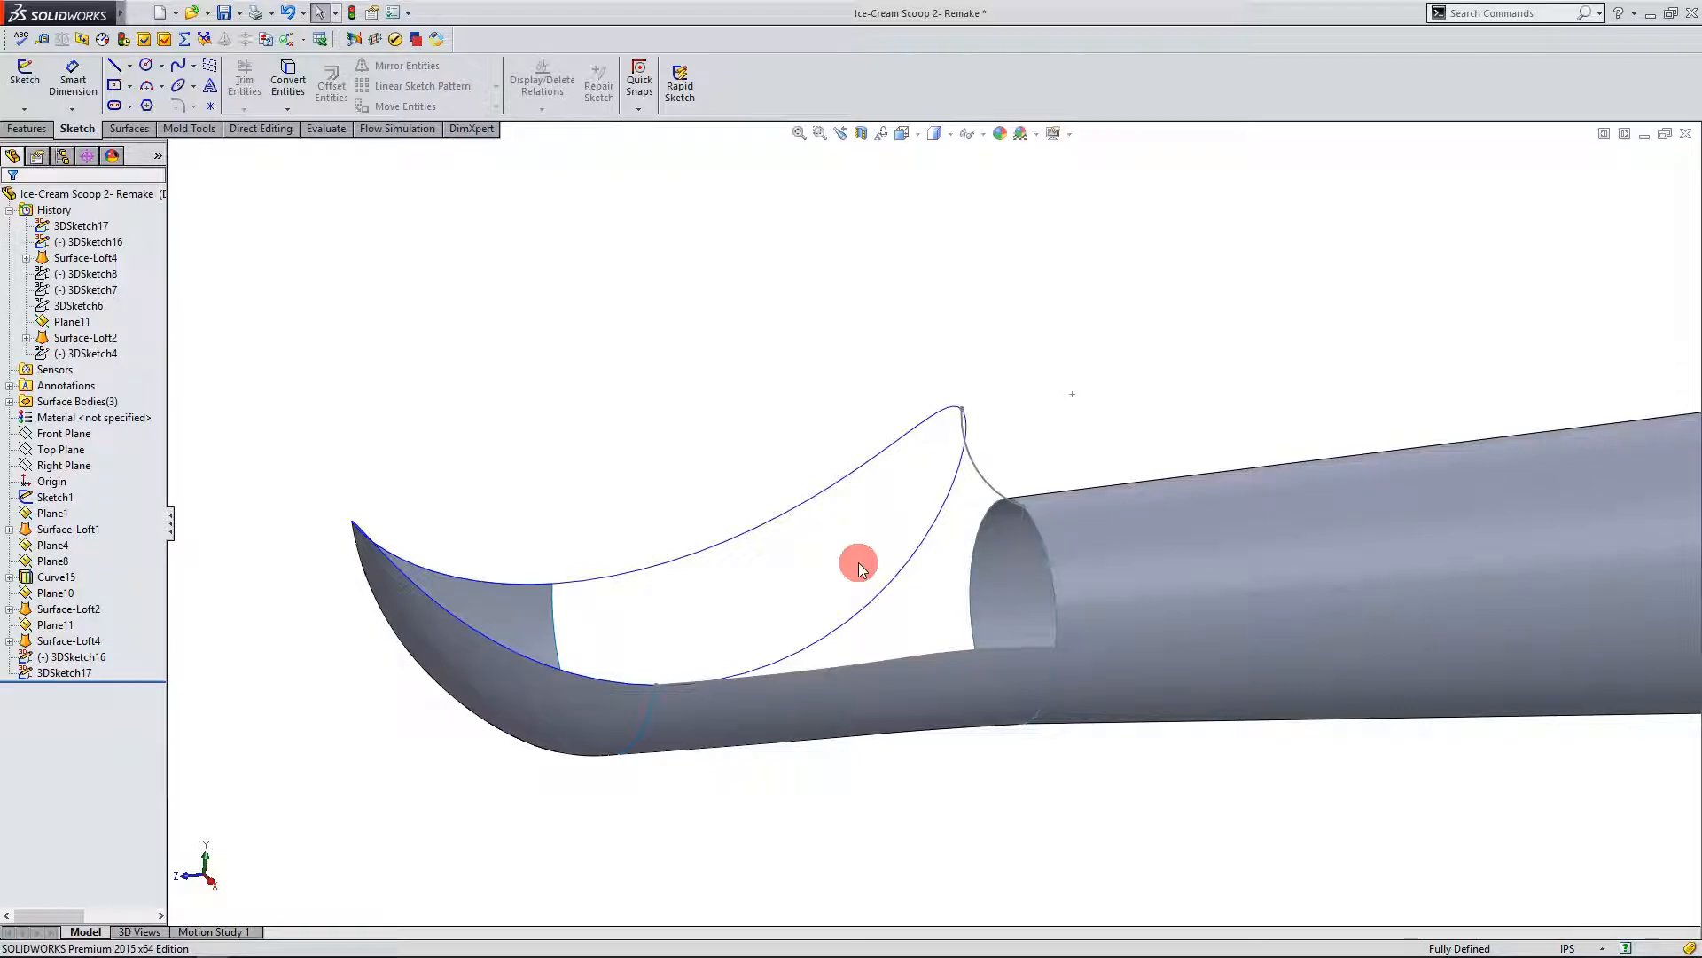
scroll(858, 568, "down", 1)
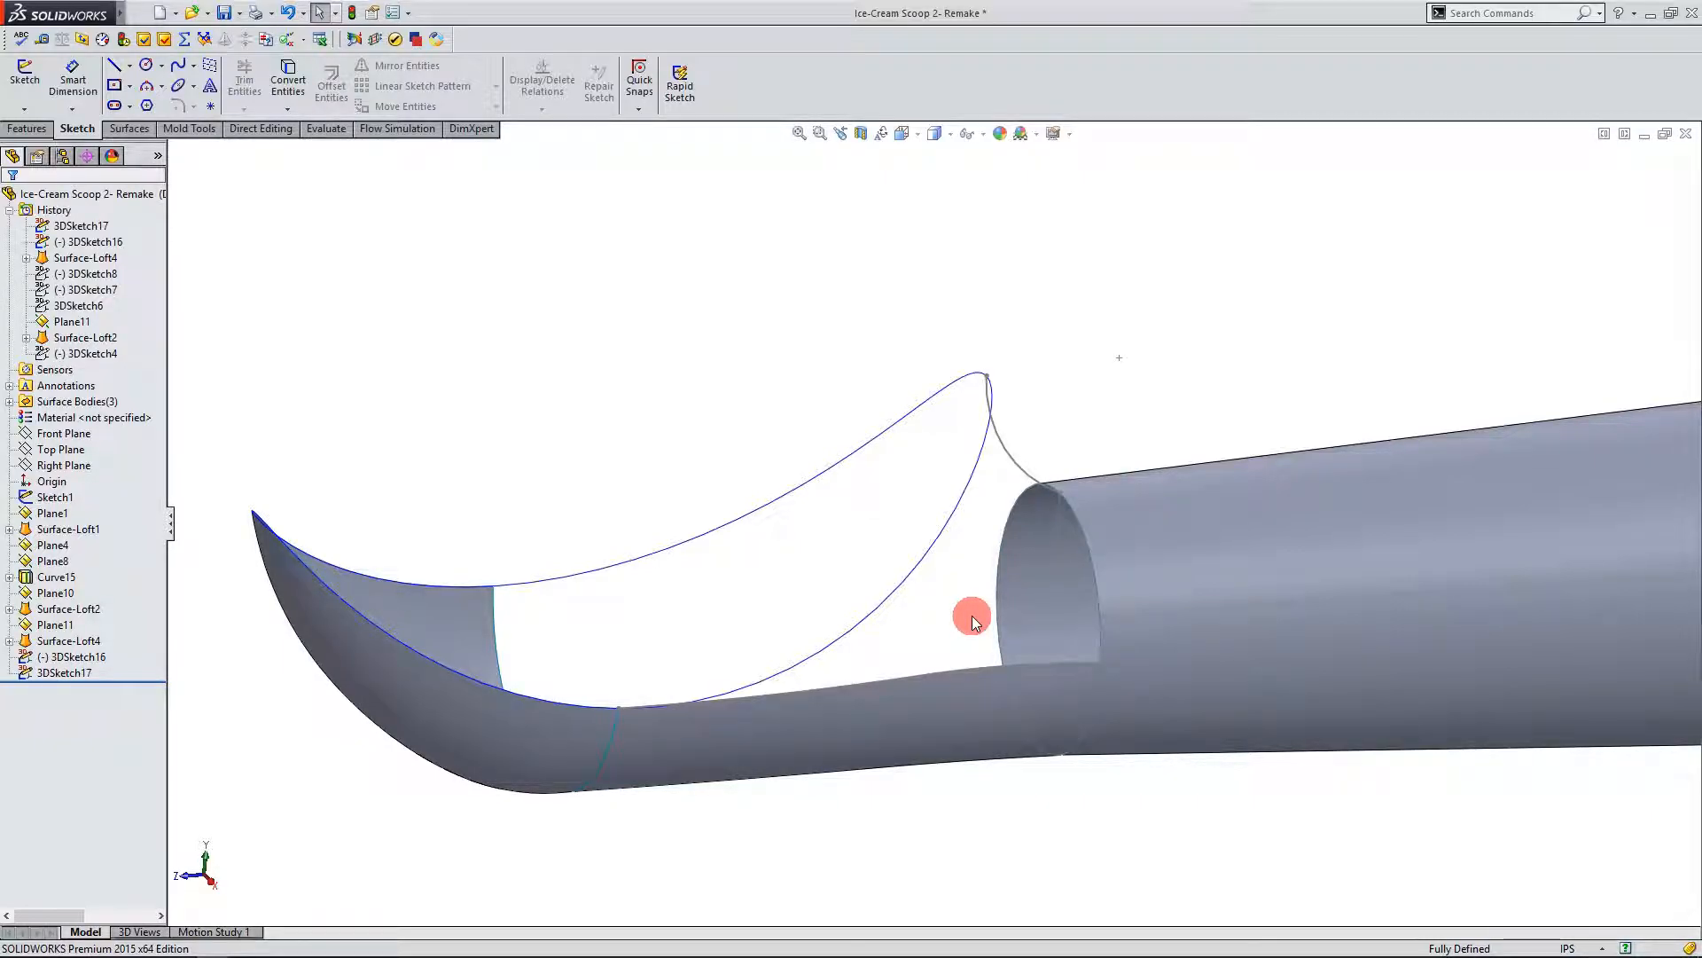
left_click(50, 658)
mouse_move(55, 663)
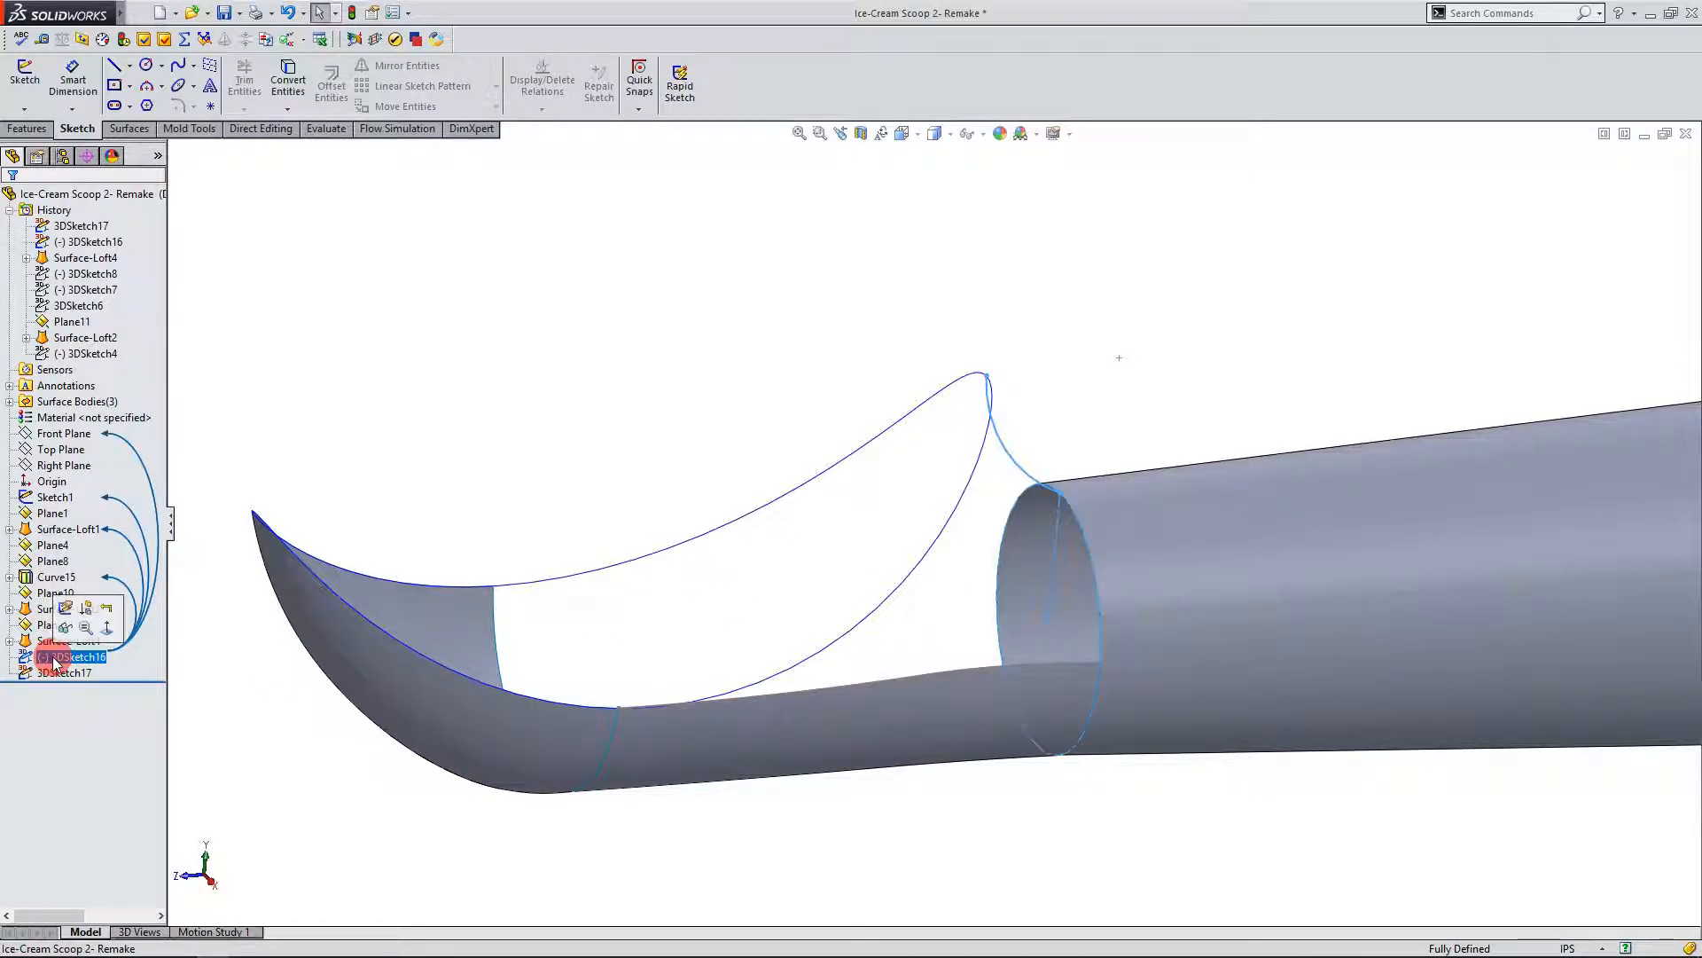
left_click(840, 805)
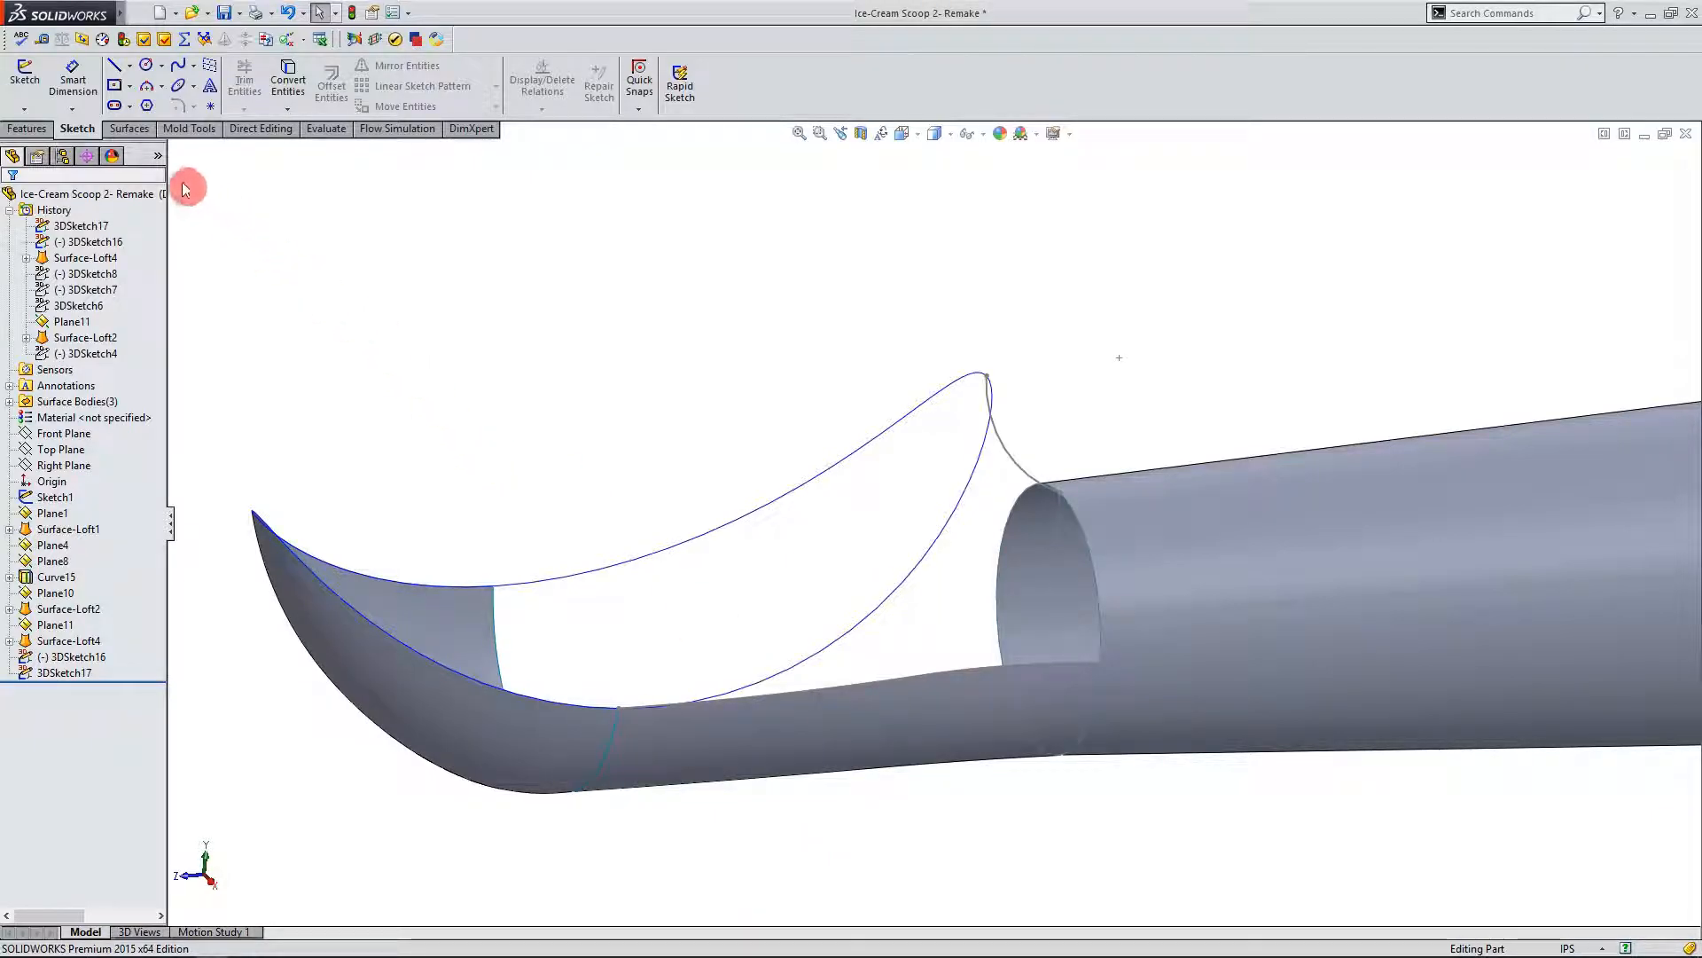
Step: Start a new 3D sketch and convert the whole bowl outline curve into it
left_click(31, 114)
left_click(36, 143)
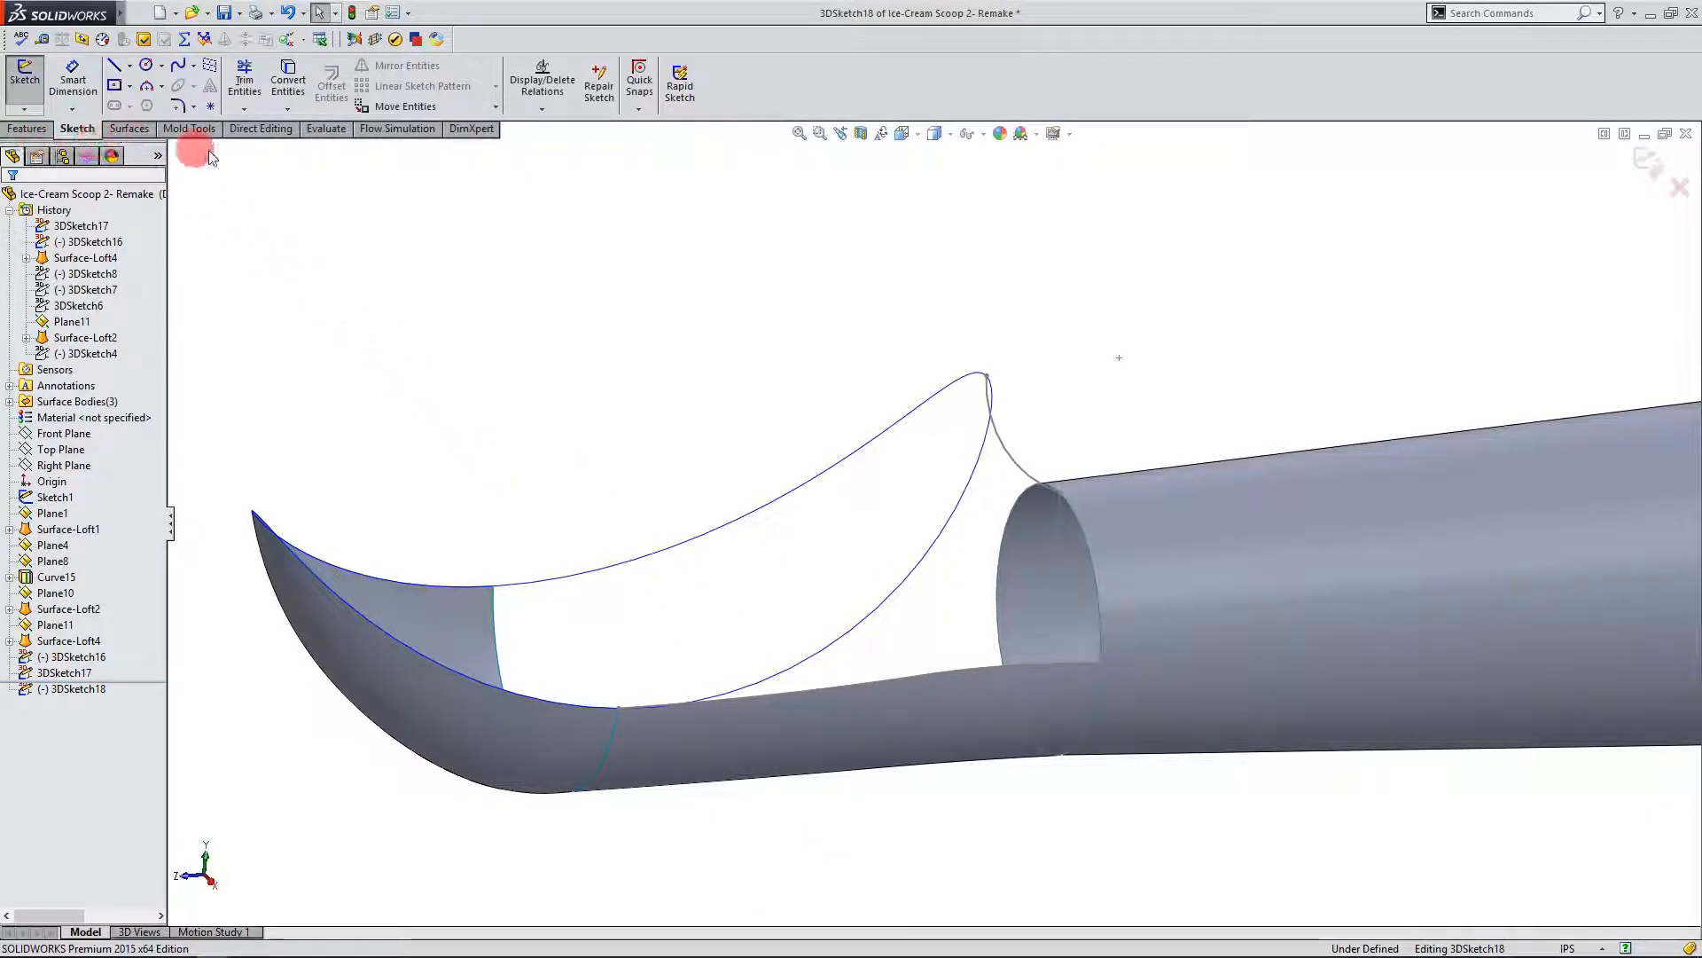
left_click(290, 86)
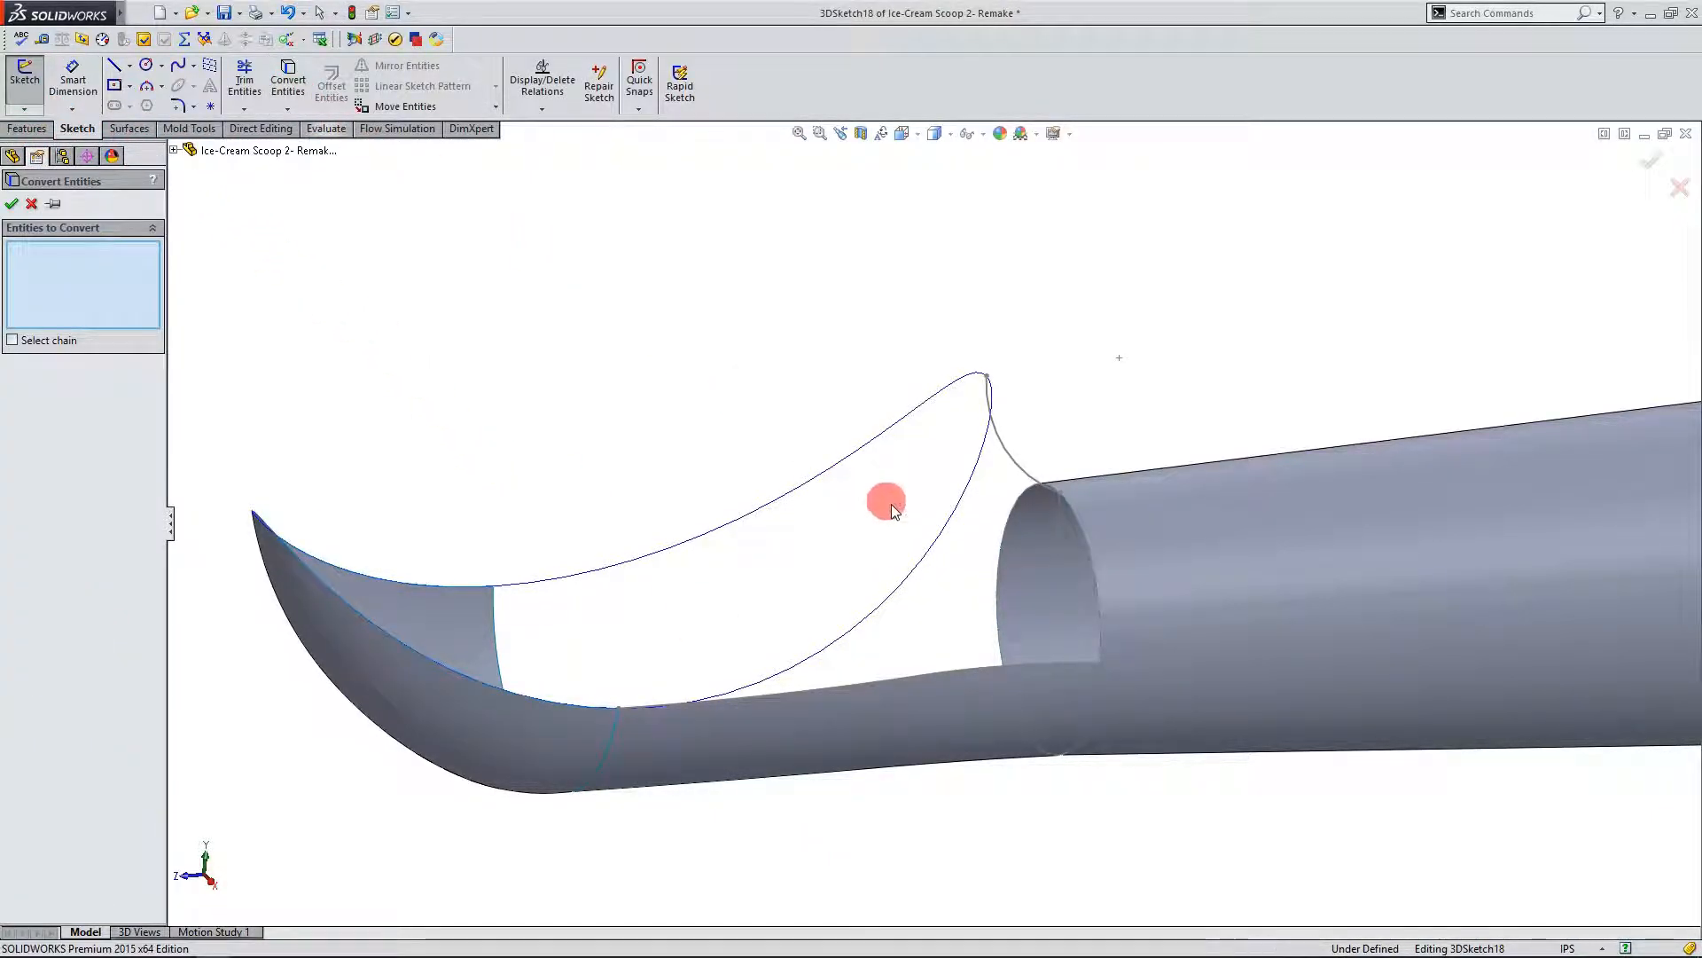
left_click(939, 543)
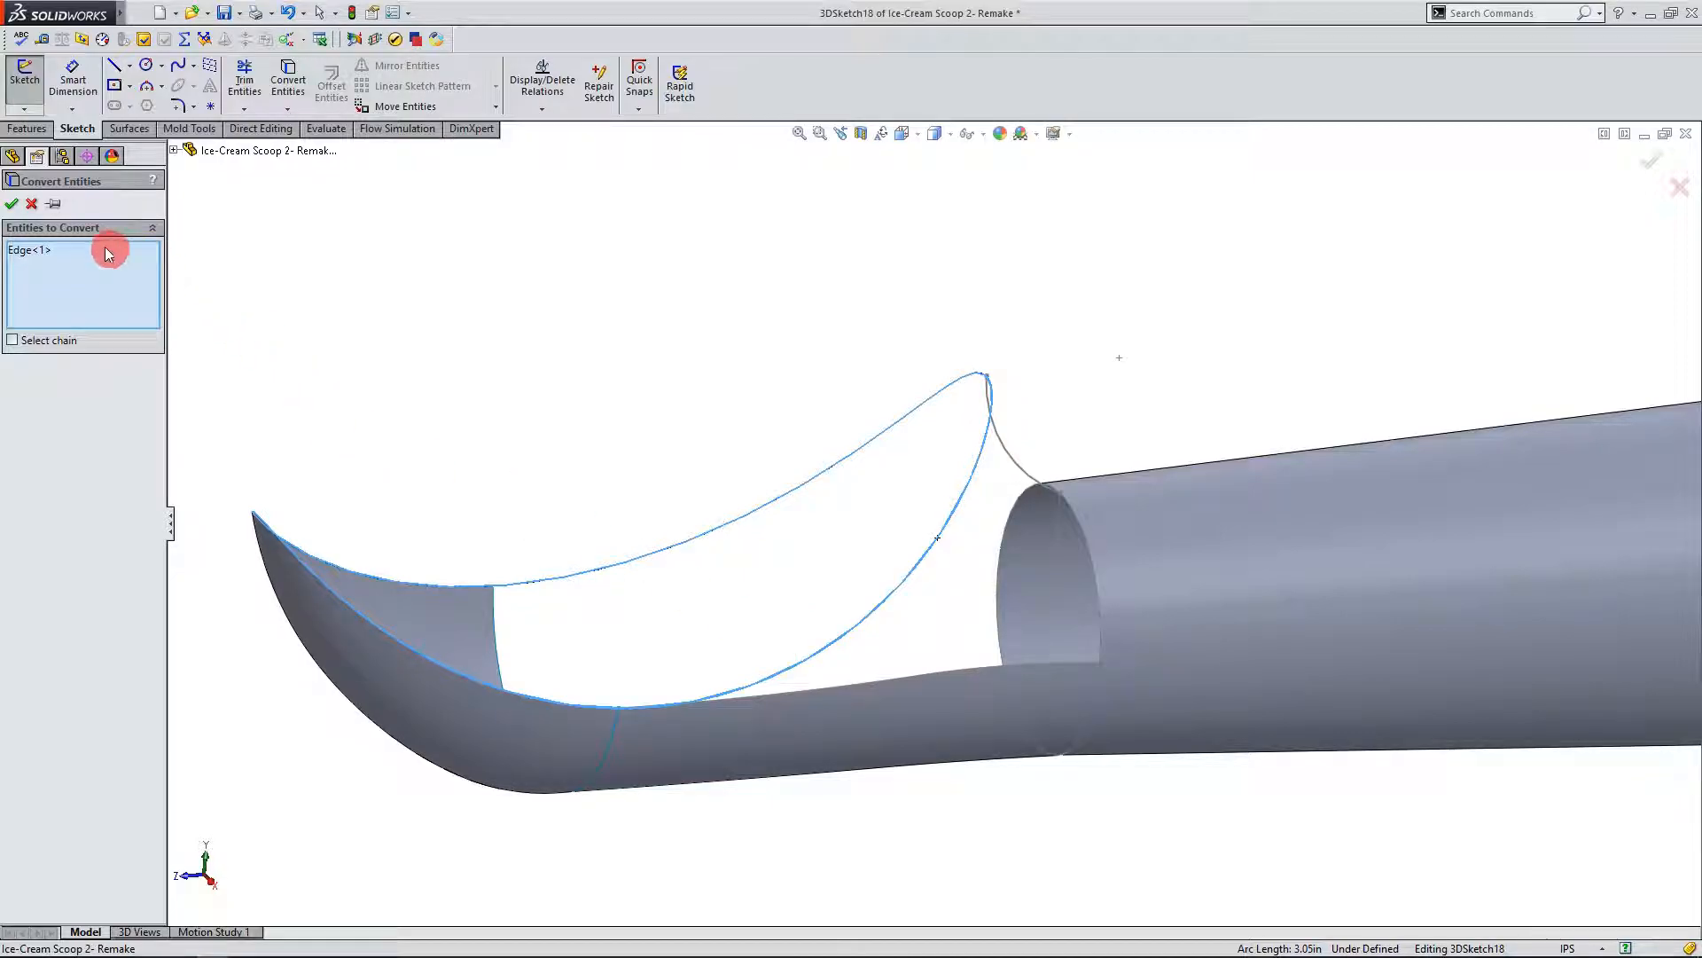
left_click(12, 205)
Step: Draw a construction line across the bowl outline between the two upper corners of the bowl surface's rear edge
middle_click_drag(665, 452, 796, 628)
scroll(795, 628, "down", 2)
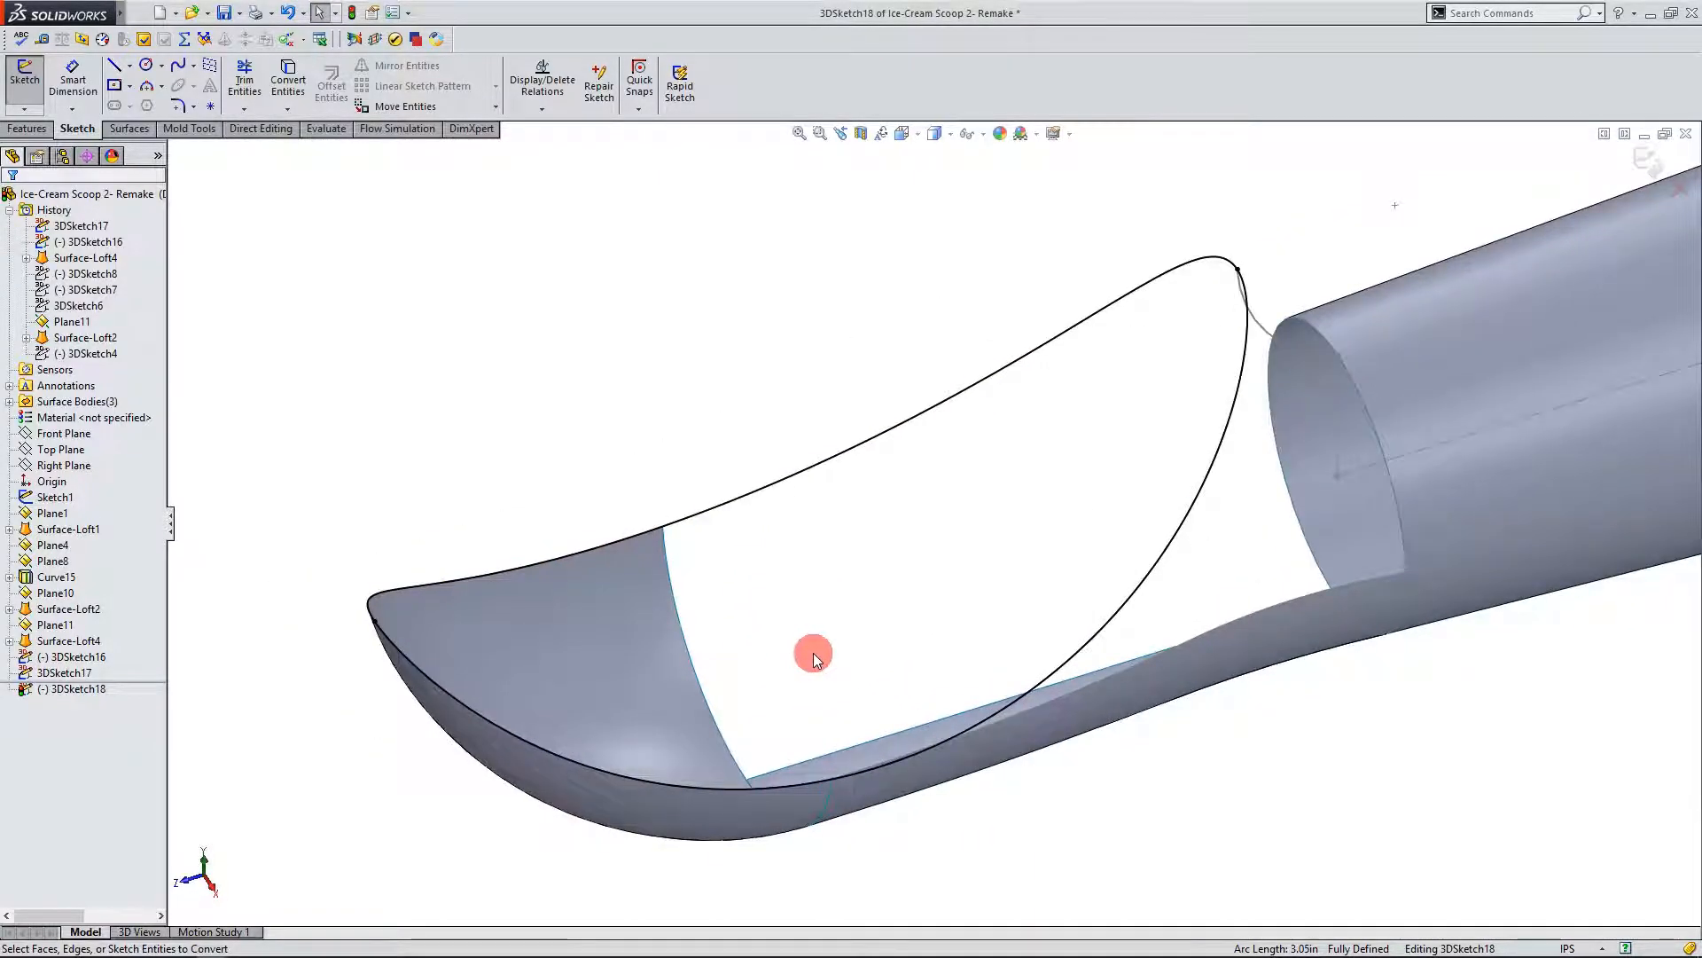
scroll(812, 653, "up", 1)
left_click(130, 66)
left_click(146, 88)
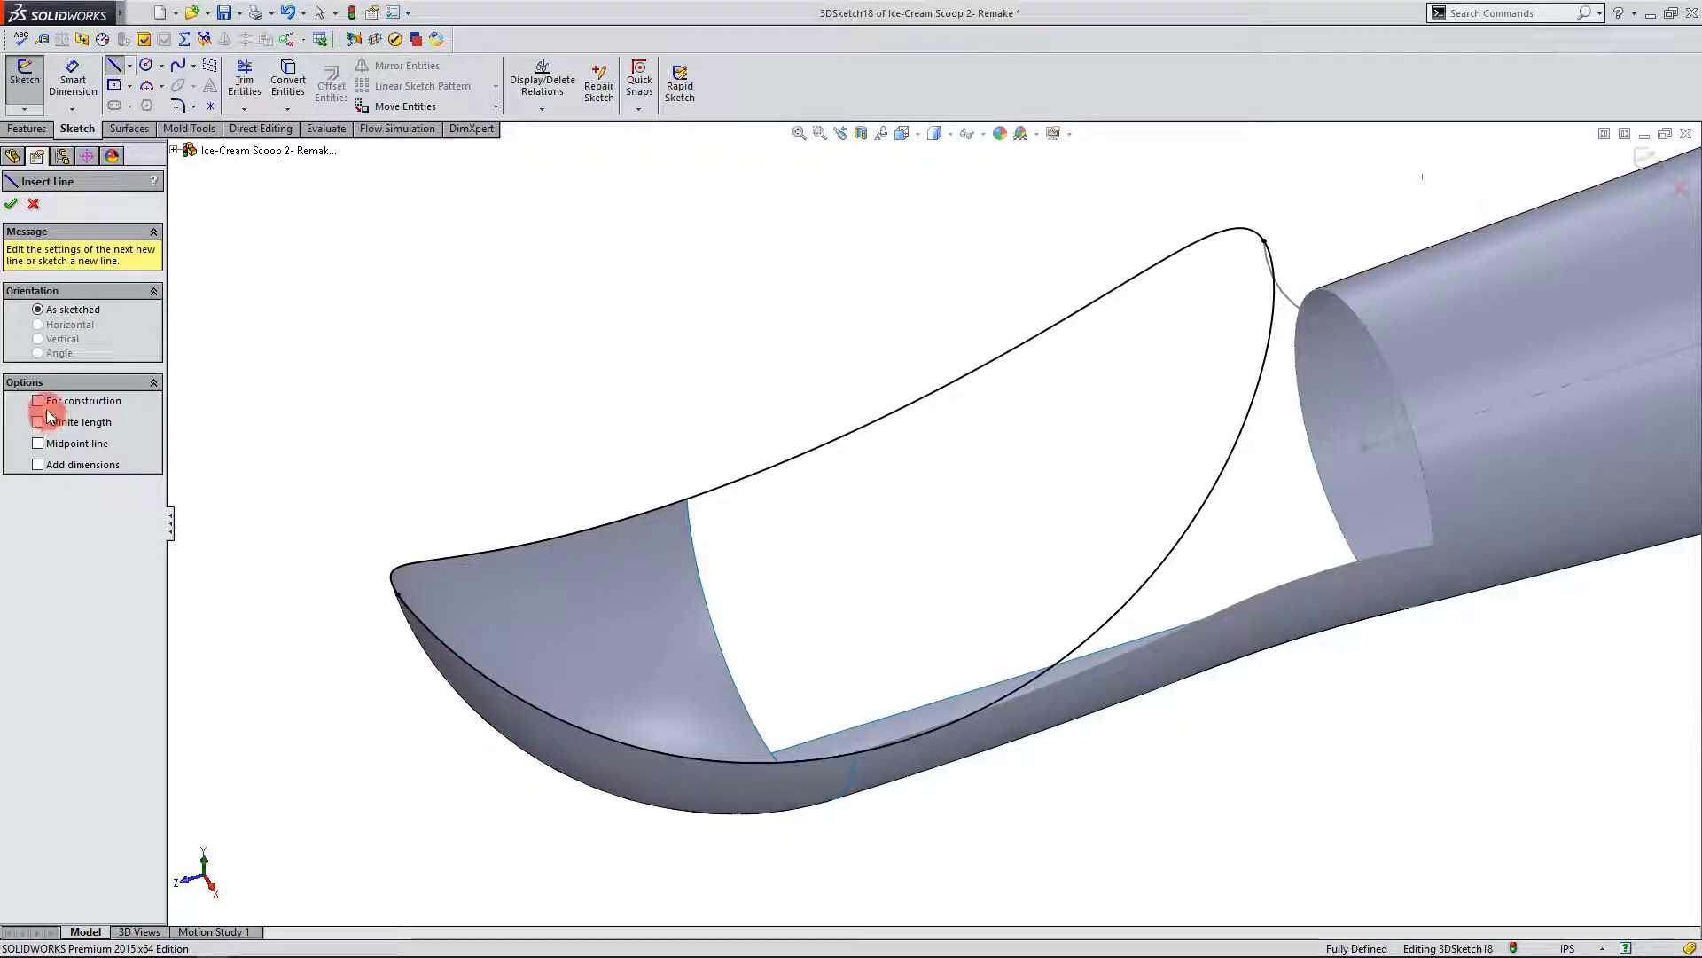
left_click(37, 401)
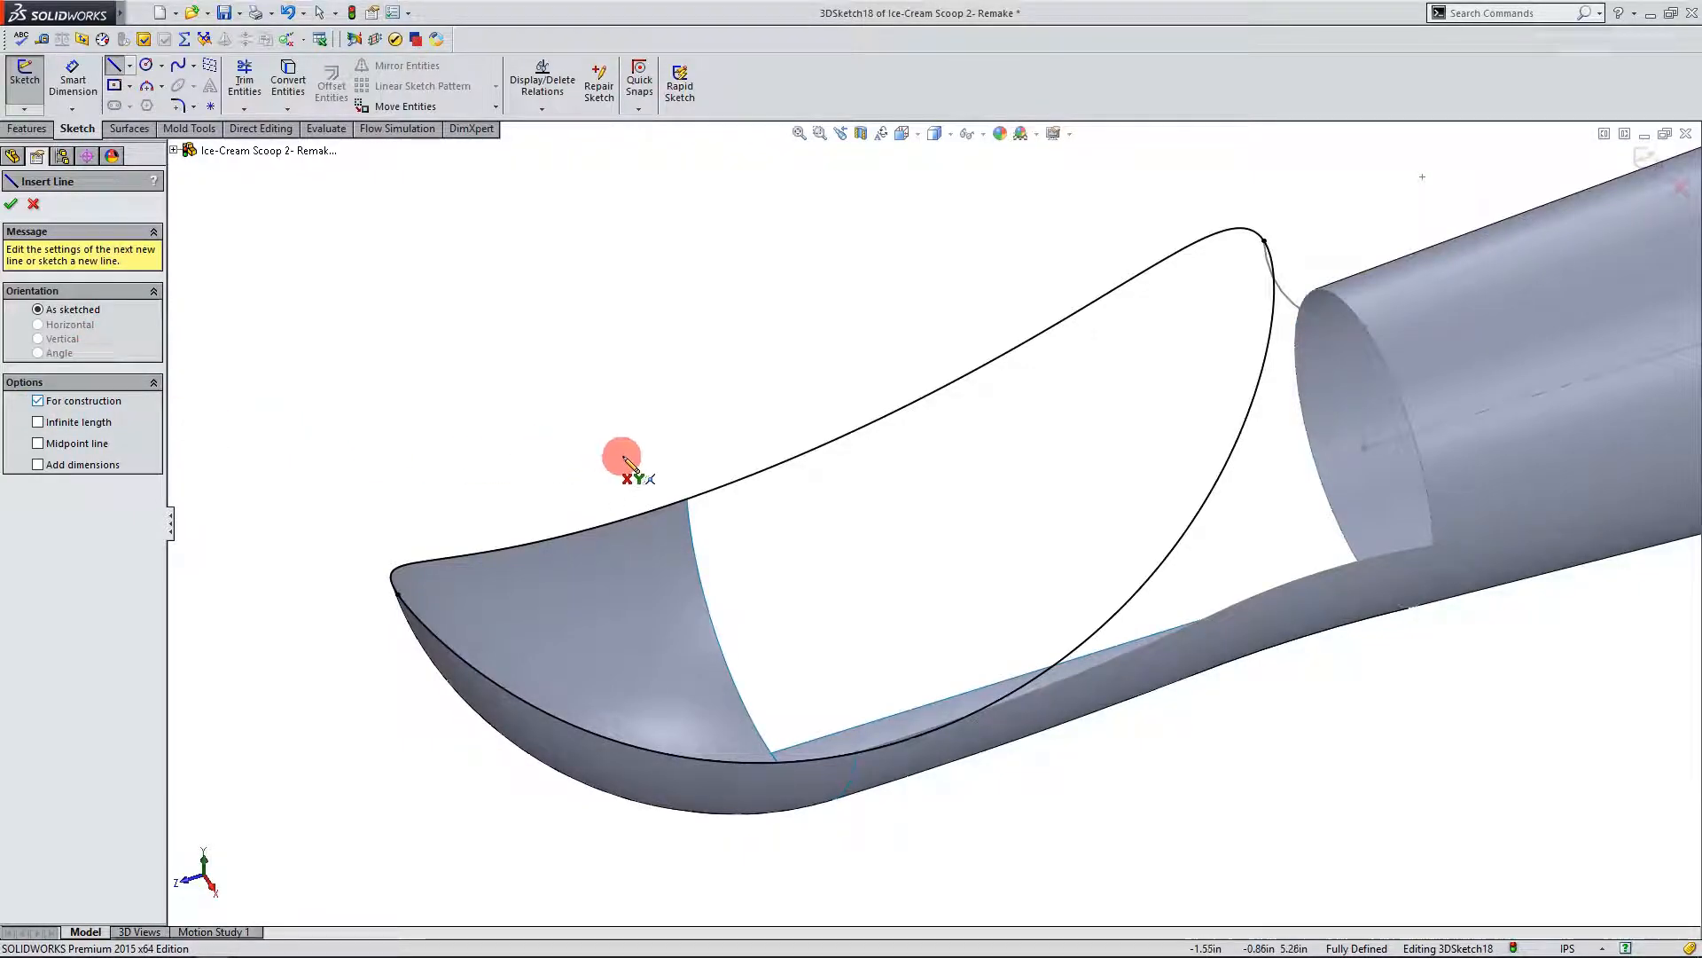
left_click(687, 501)
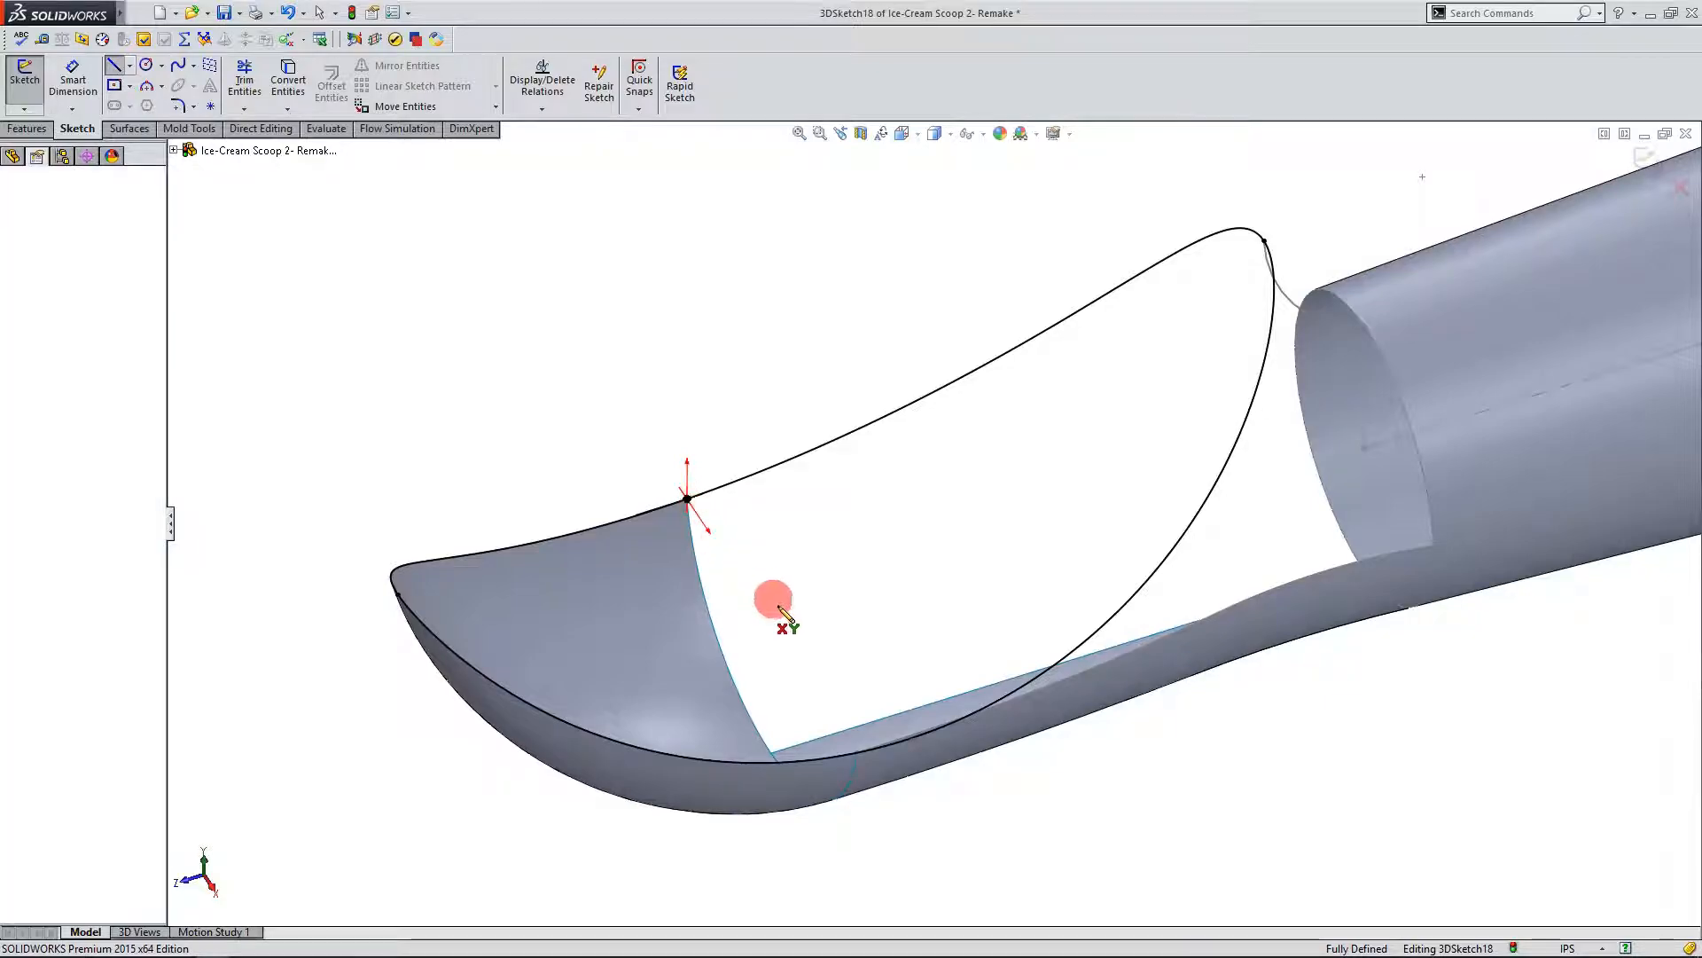
left_click(857, 753)
middle_click_drag(857, 754, 817, 662)
key("Escape")
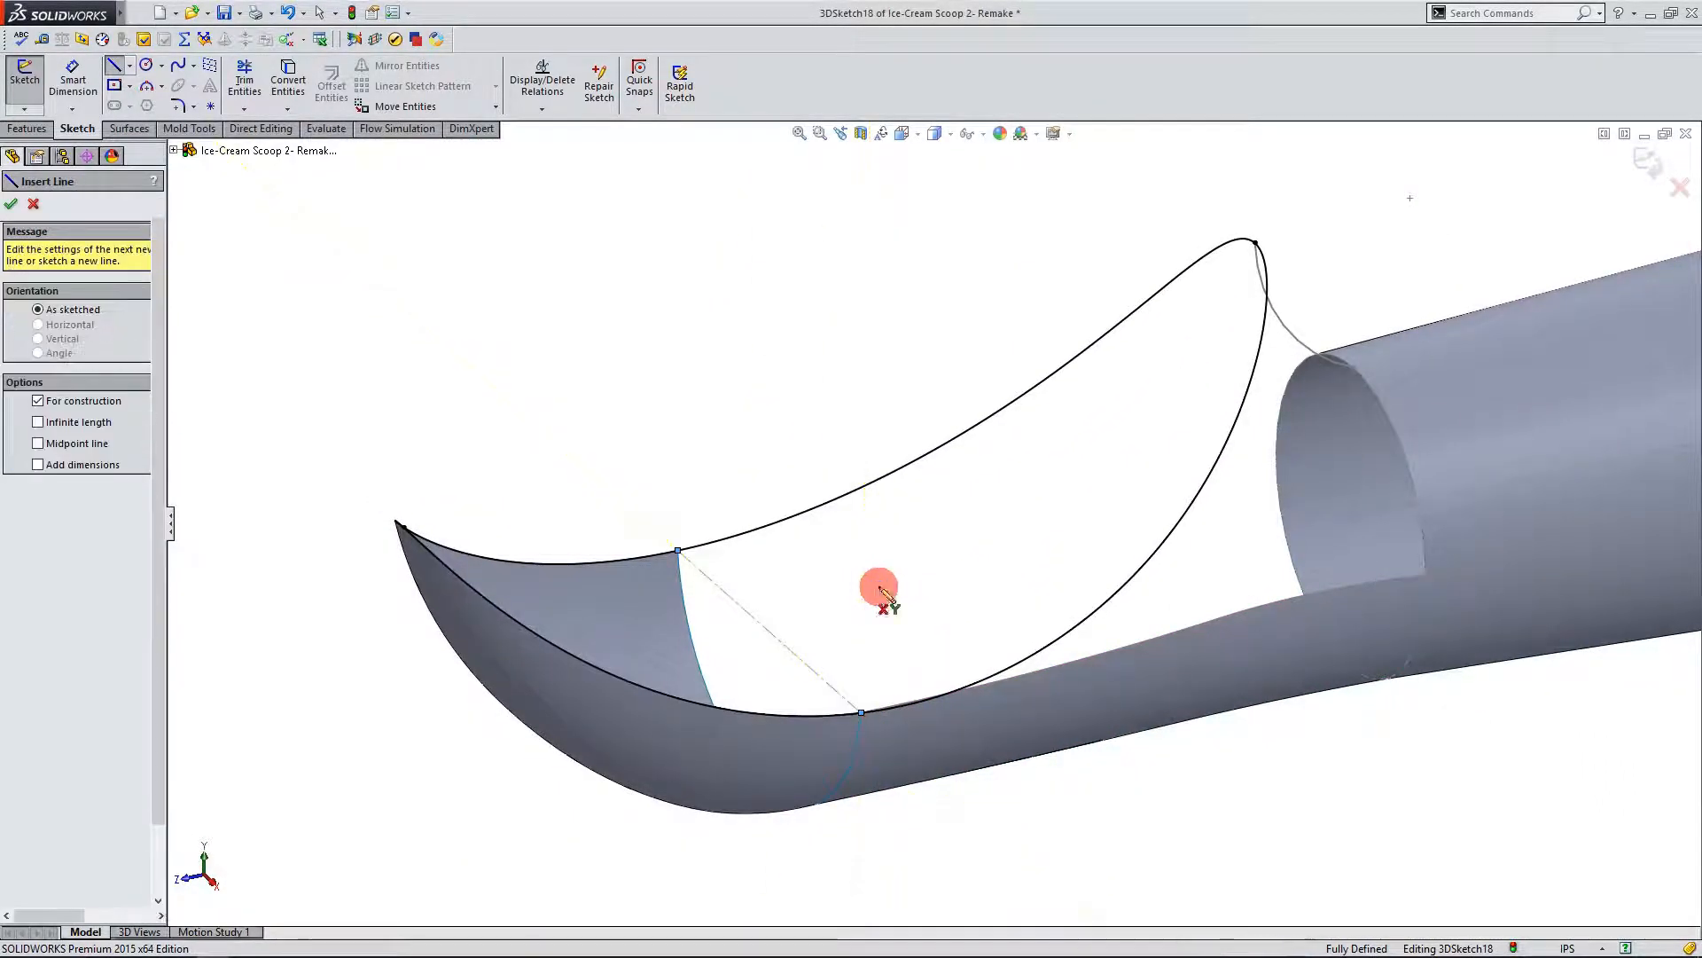
key("Escape")
middle_click_drag(891, 623, 929, 491)
middle_click_drag(1045, 214, 1034, 173)
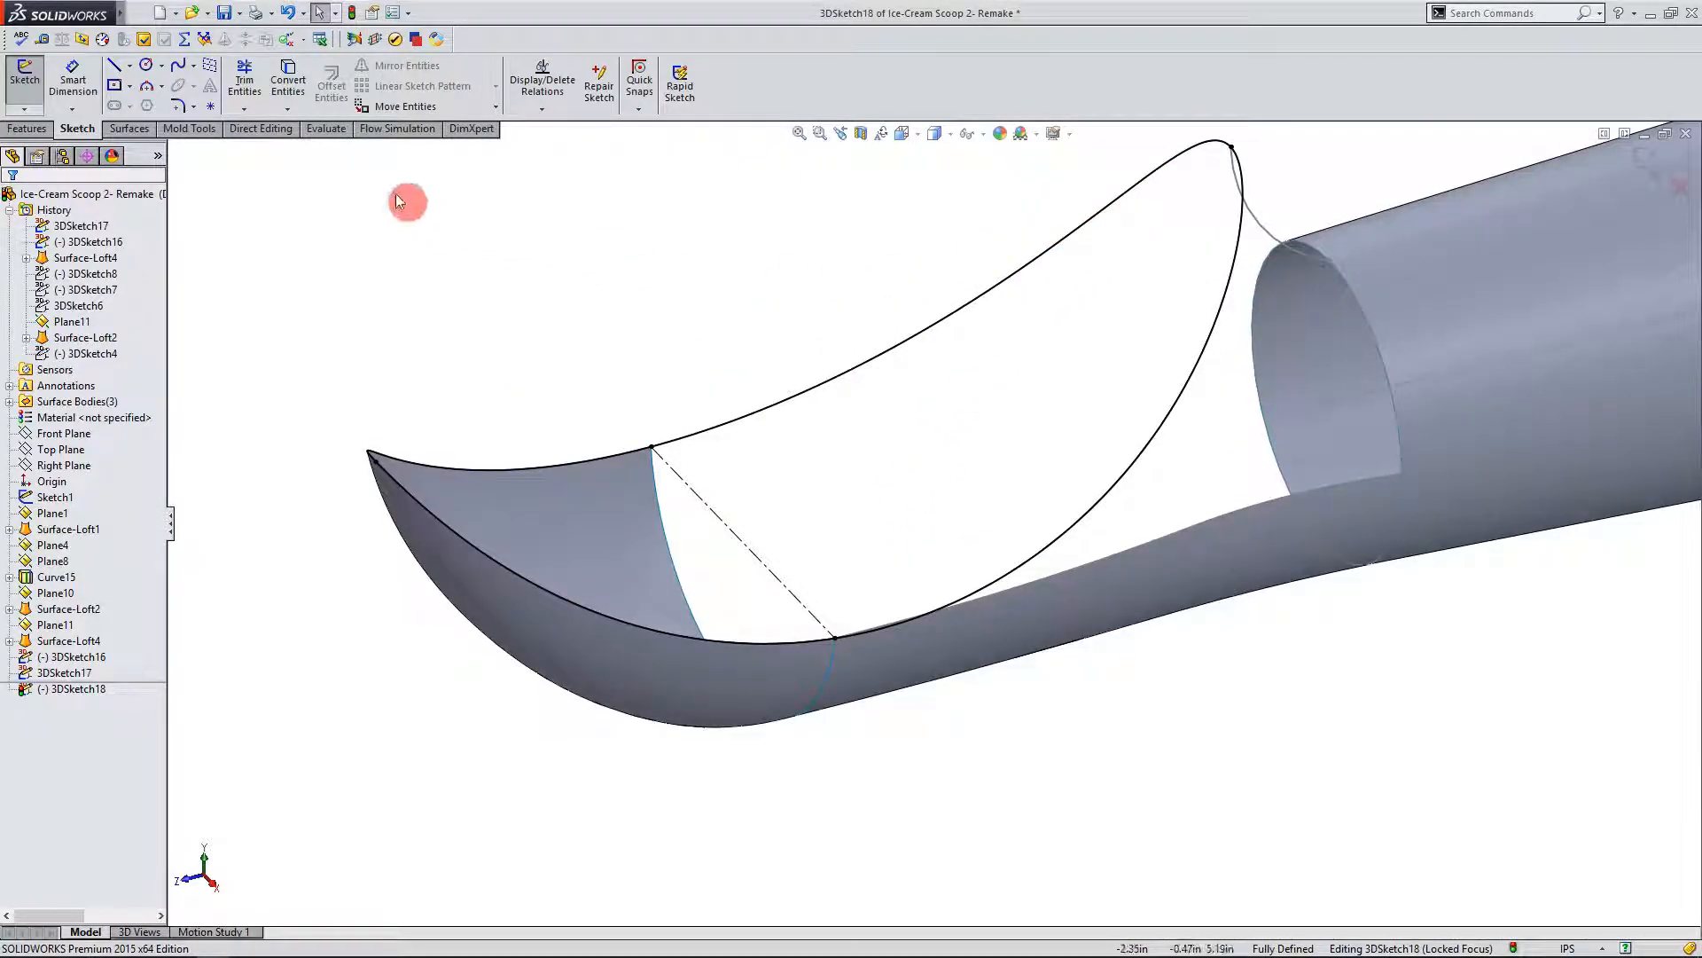
Step: Trim the converted outline to the portion running from the neck-side corner up to the outline's rear tip, and close the sketch
left_click(262, 93)
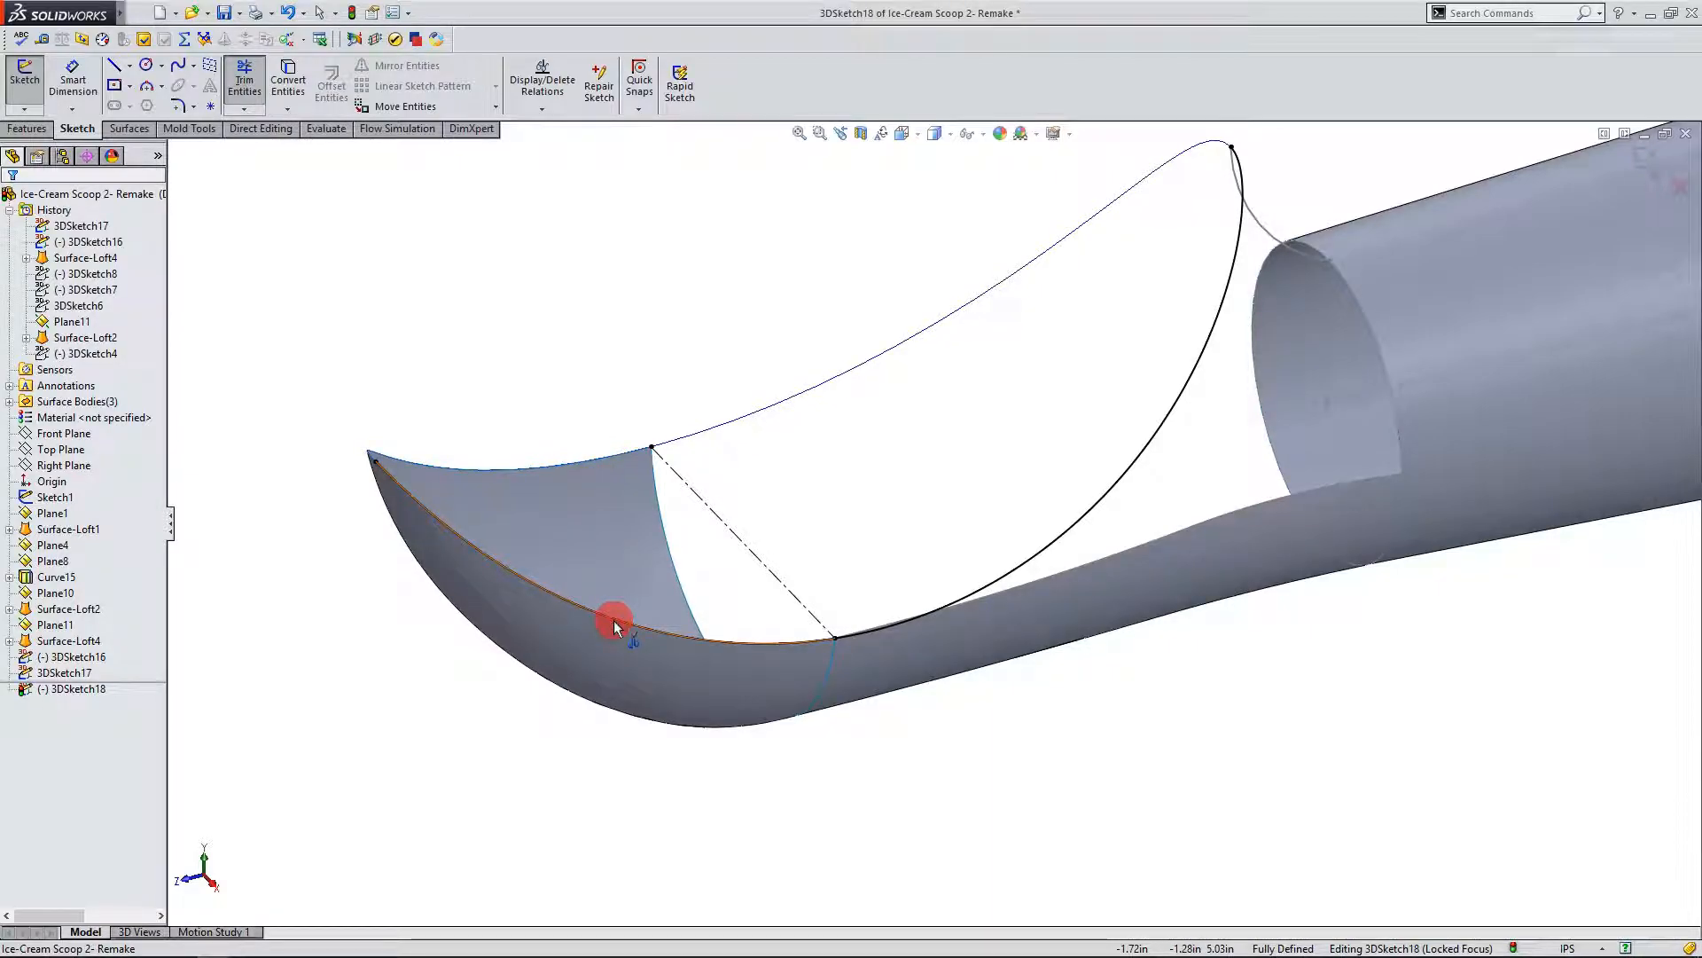
middle_click_drag(678, 734, 1073, 452)
left_click(245, 78)
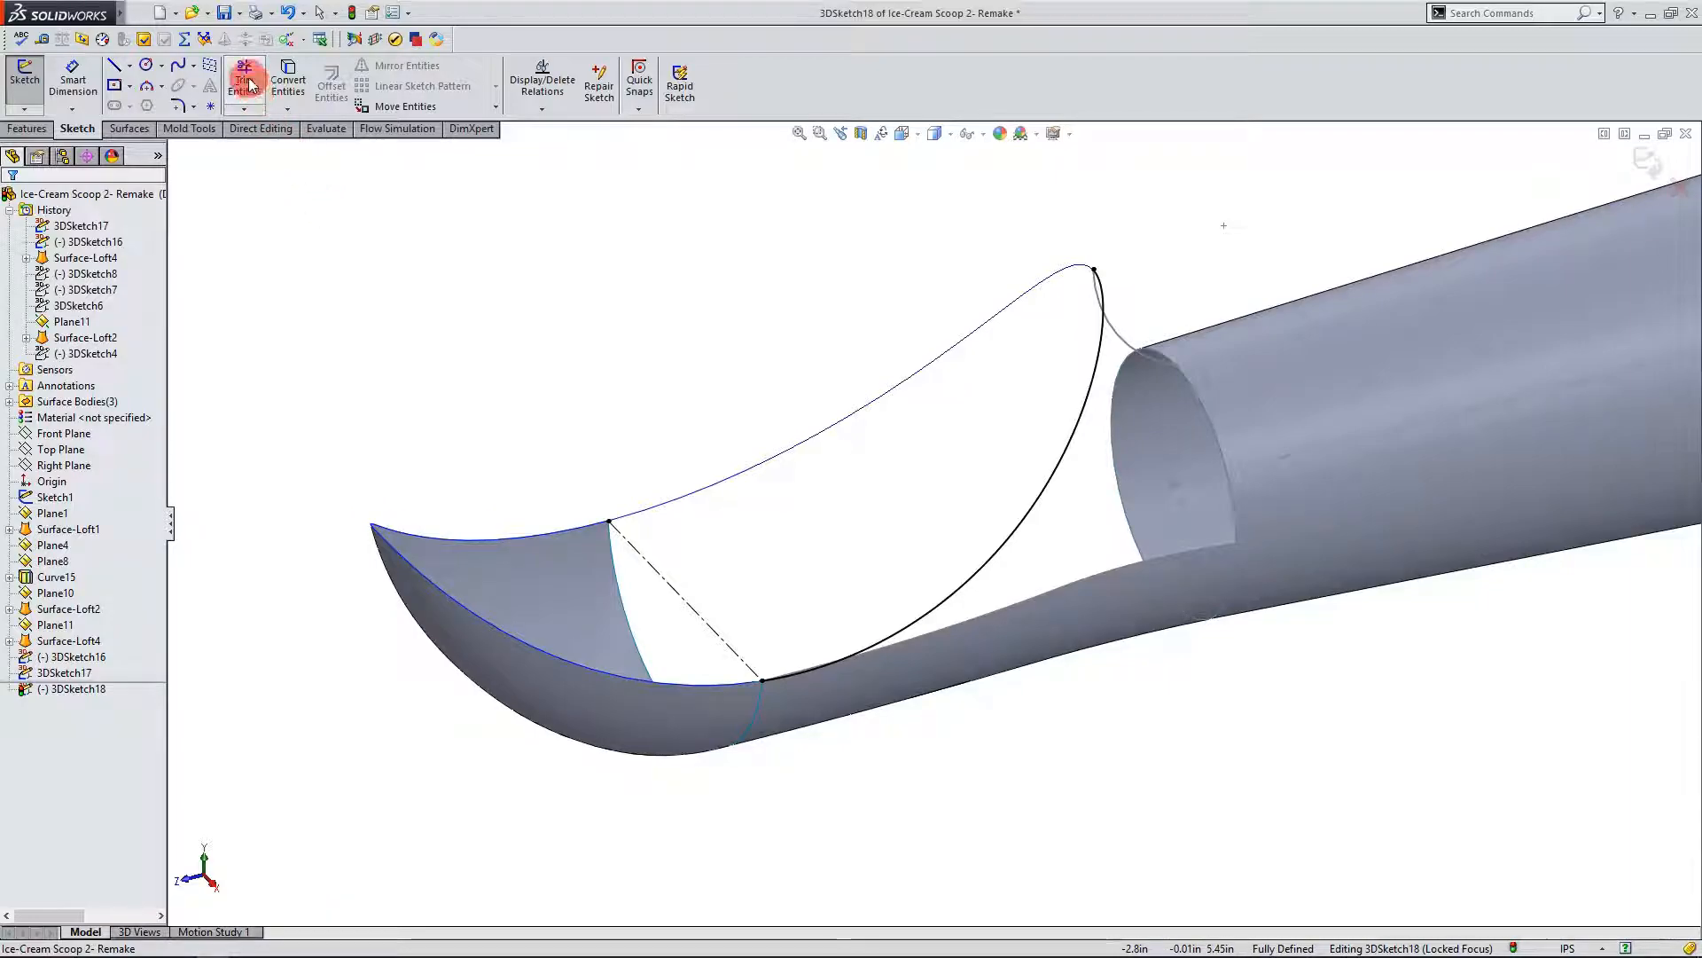
middle_click_drag(1124, 520, 1098, 551)
left_click(1099, 511)
left_click(1050, 542)
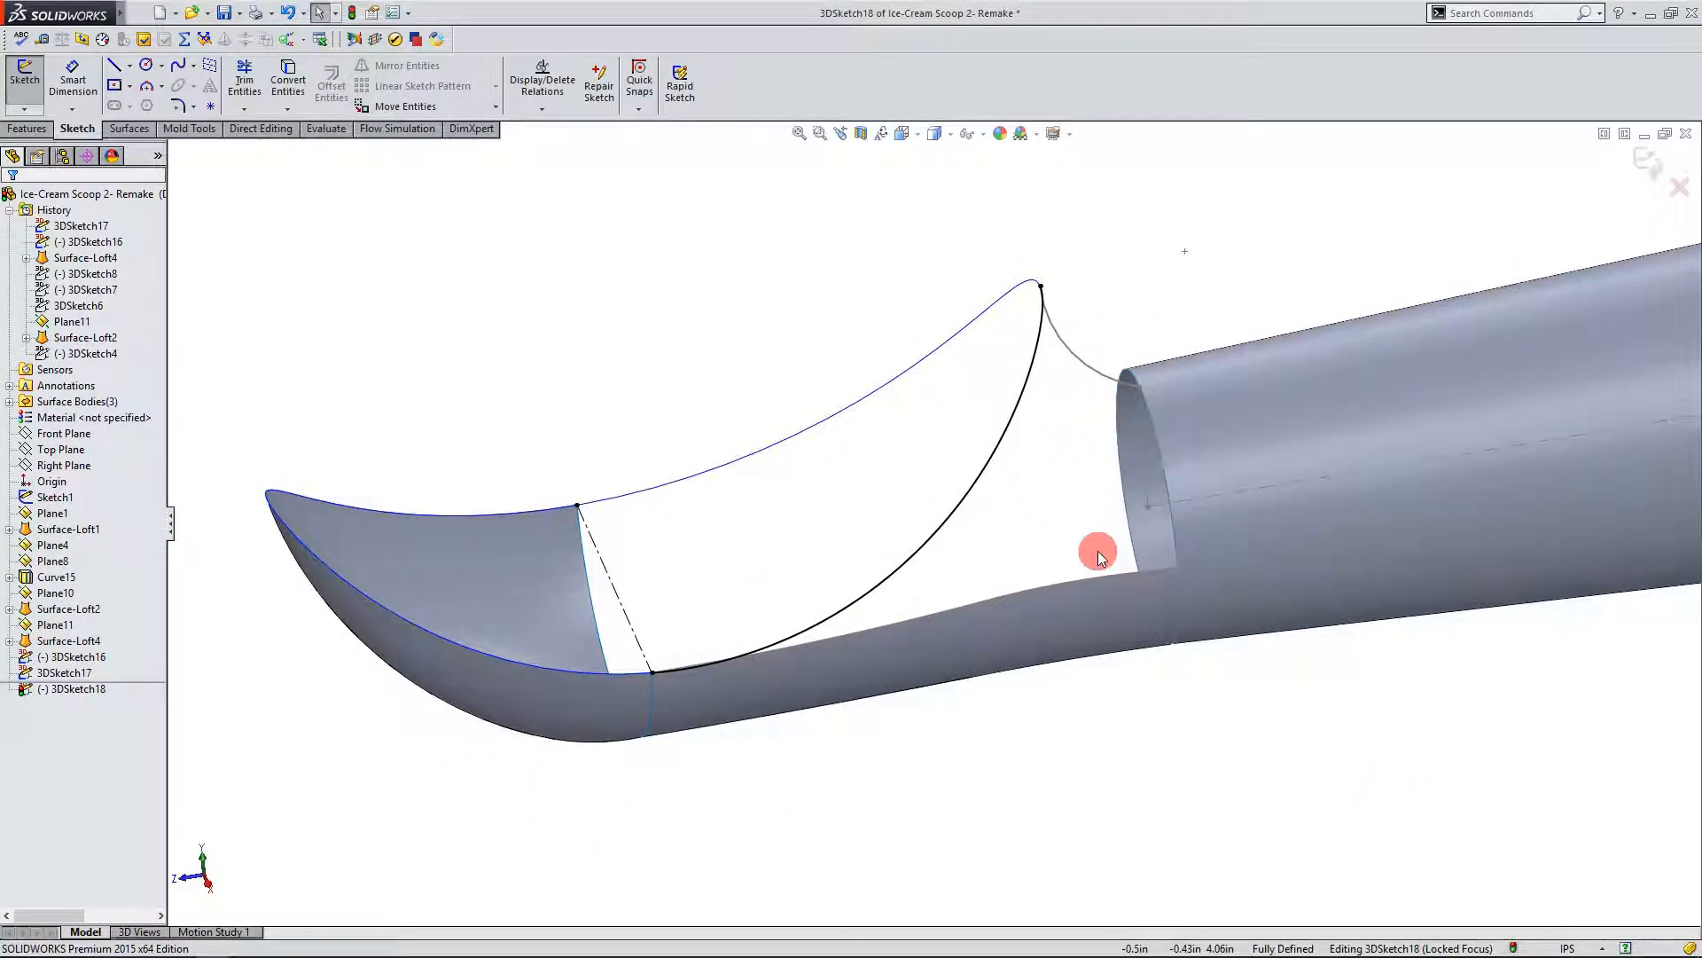
left_click(1645, 175)
left_click(628, 343)
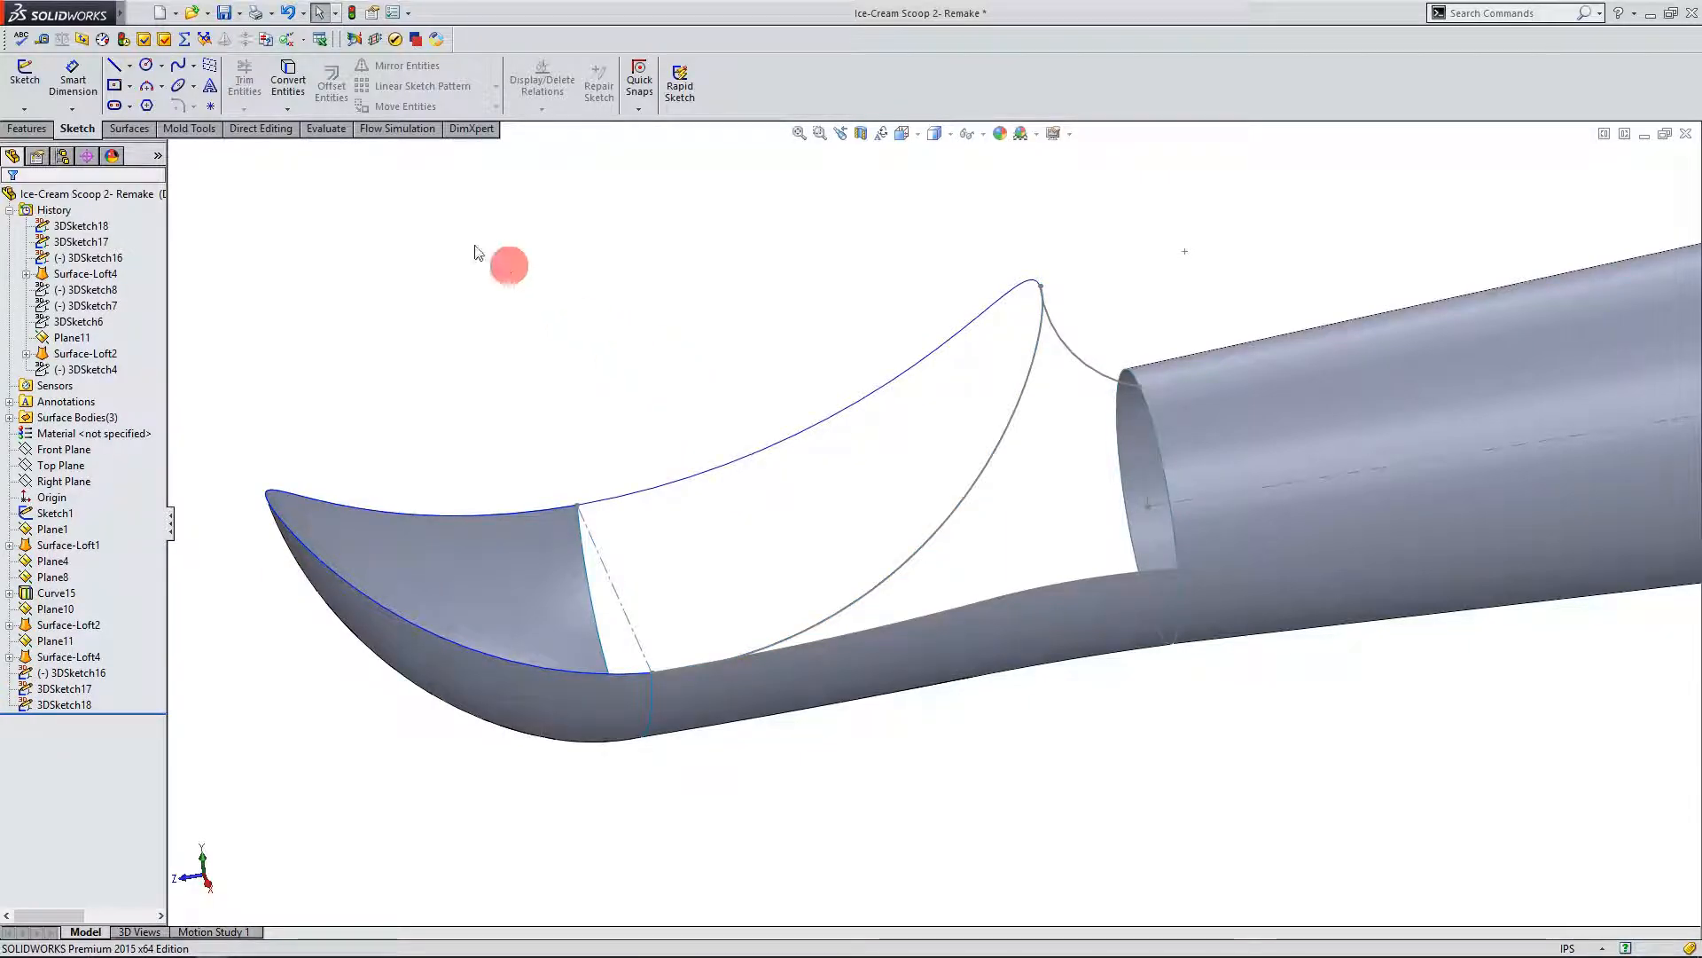
Step: In a new 3D sketch, draw a three-point arc of 0.40 in radius along the handle rim from the connecting arc's lower end to the neck edge
left_click(23, 109)
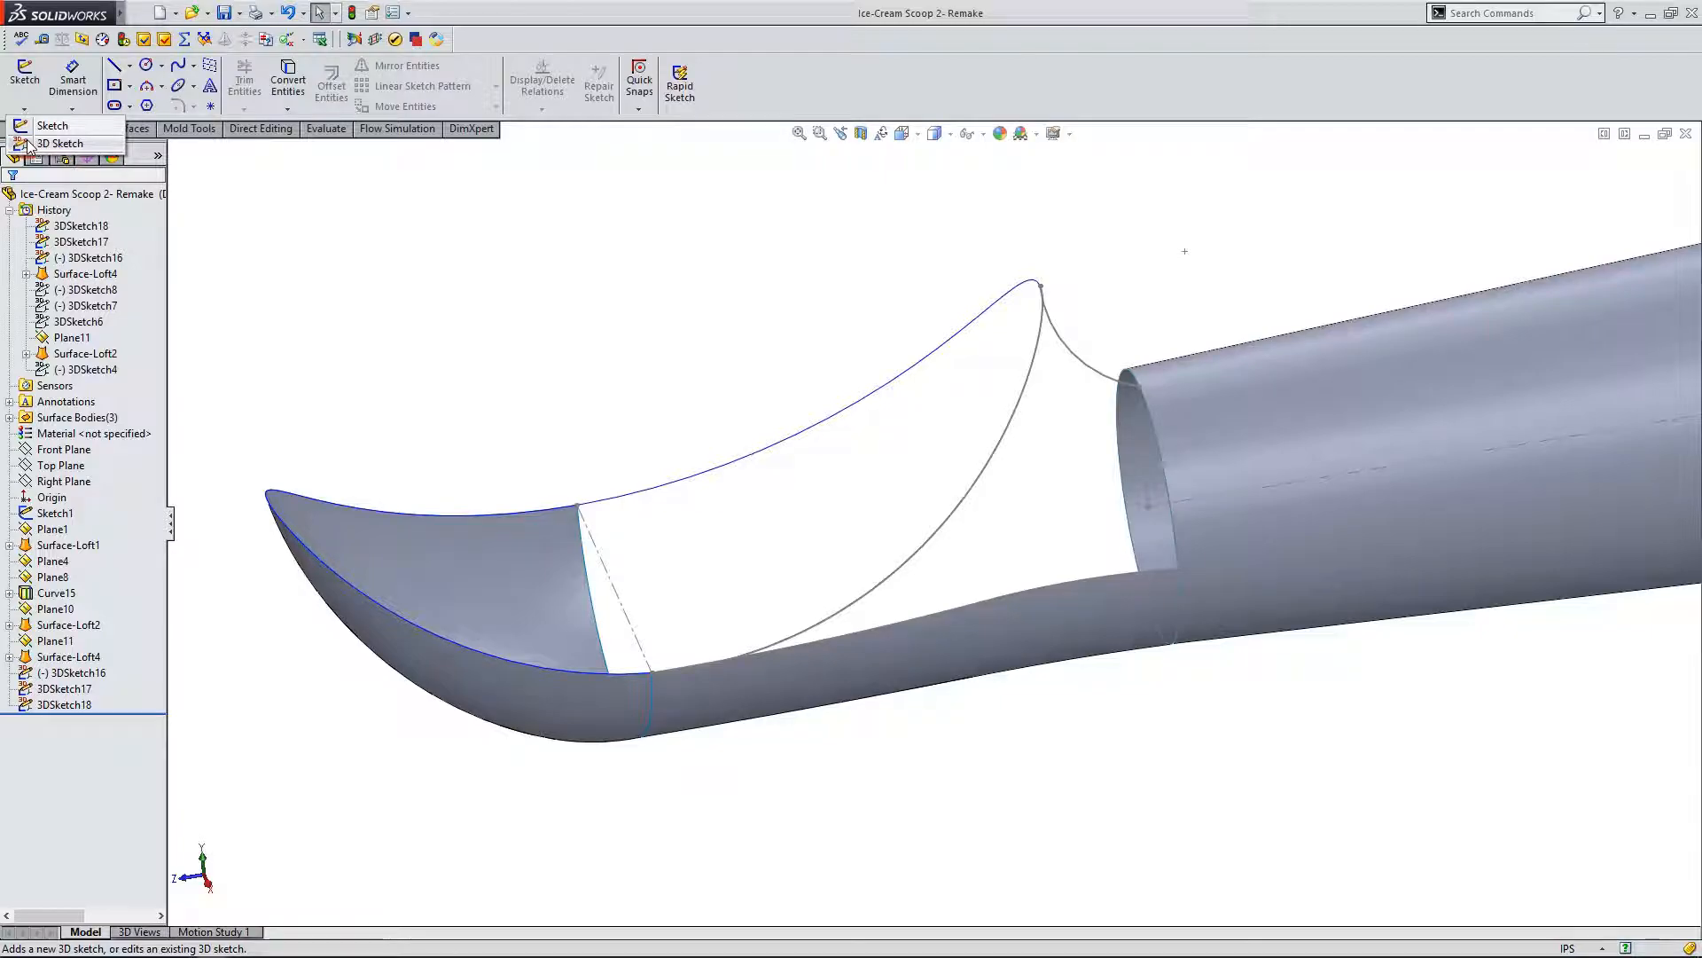
left_click(27, 145)
middle_click_drag(995, 517, 1094, 488)
scroll(1333, 347, "down", 2)
mouse_move(1040, 560)
middle_mouse_down()
mouse_move(1041, 518)
mouse_move(1035, 531)
middle_mouse_up()
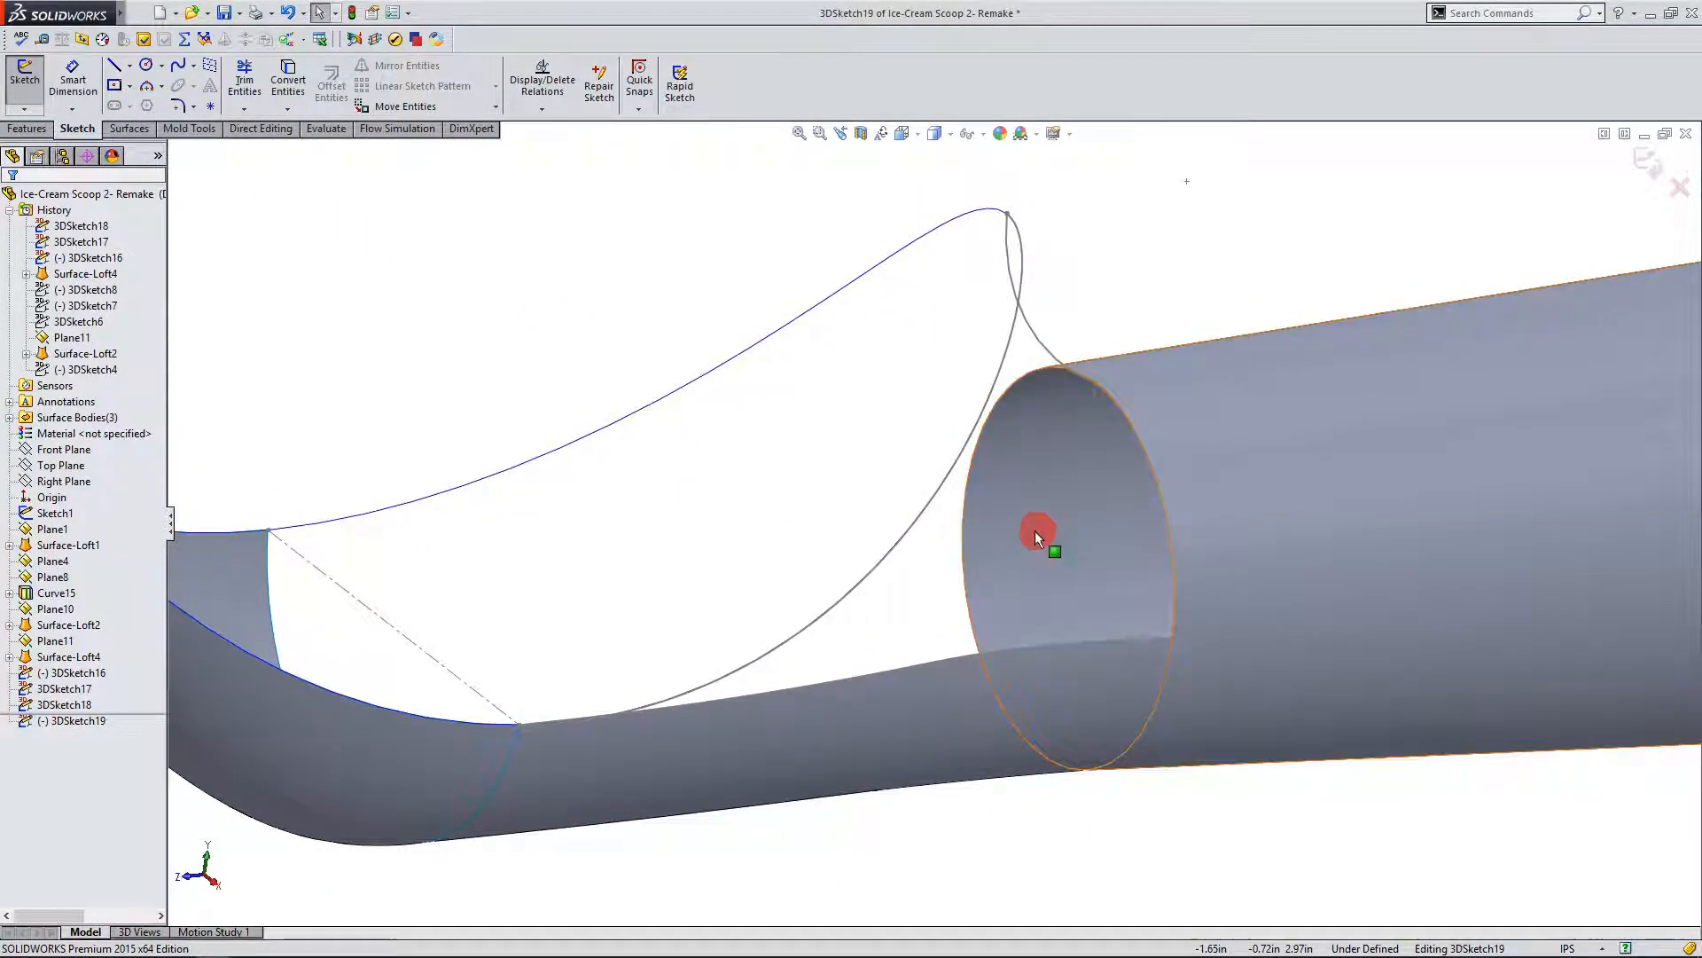
left_click(148, 86)
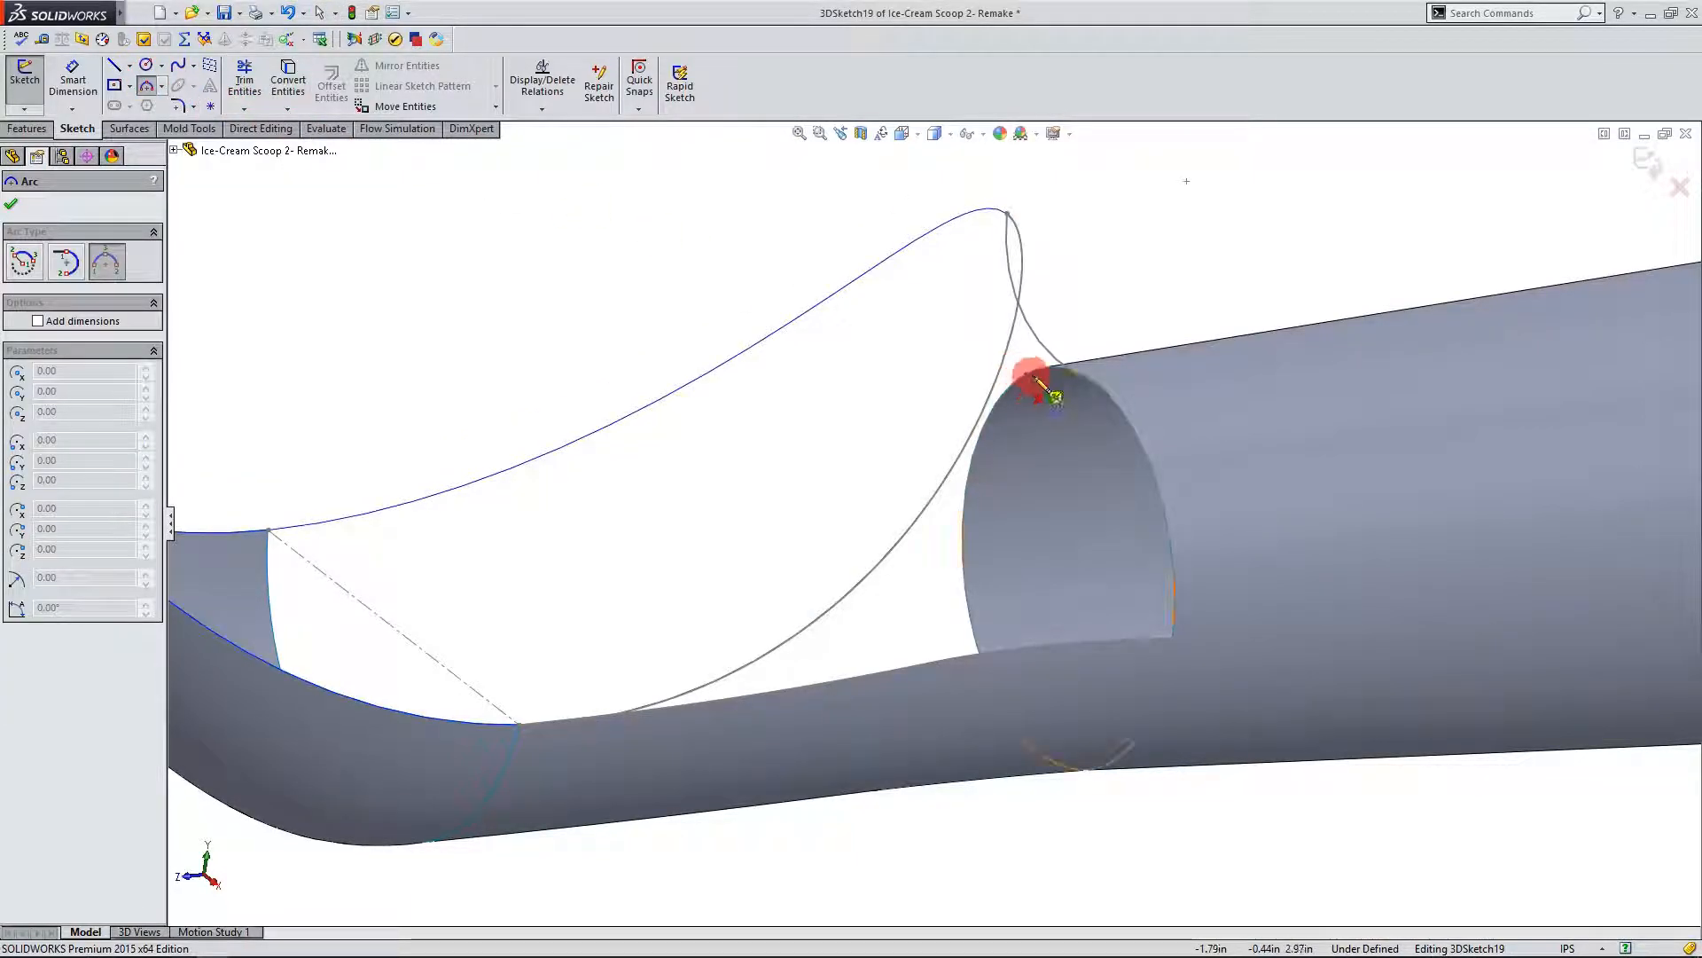
left_click(1098, 387)
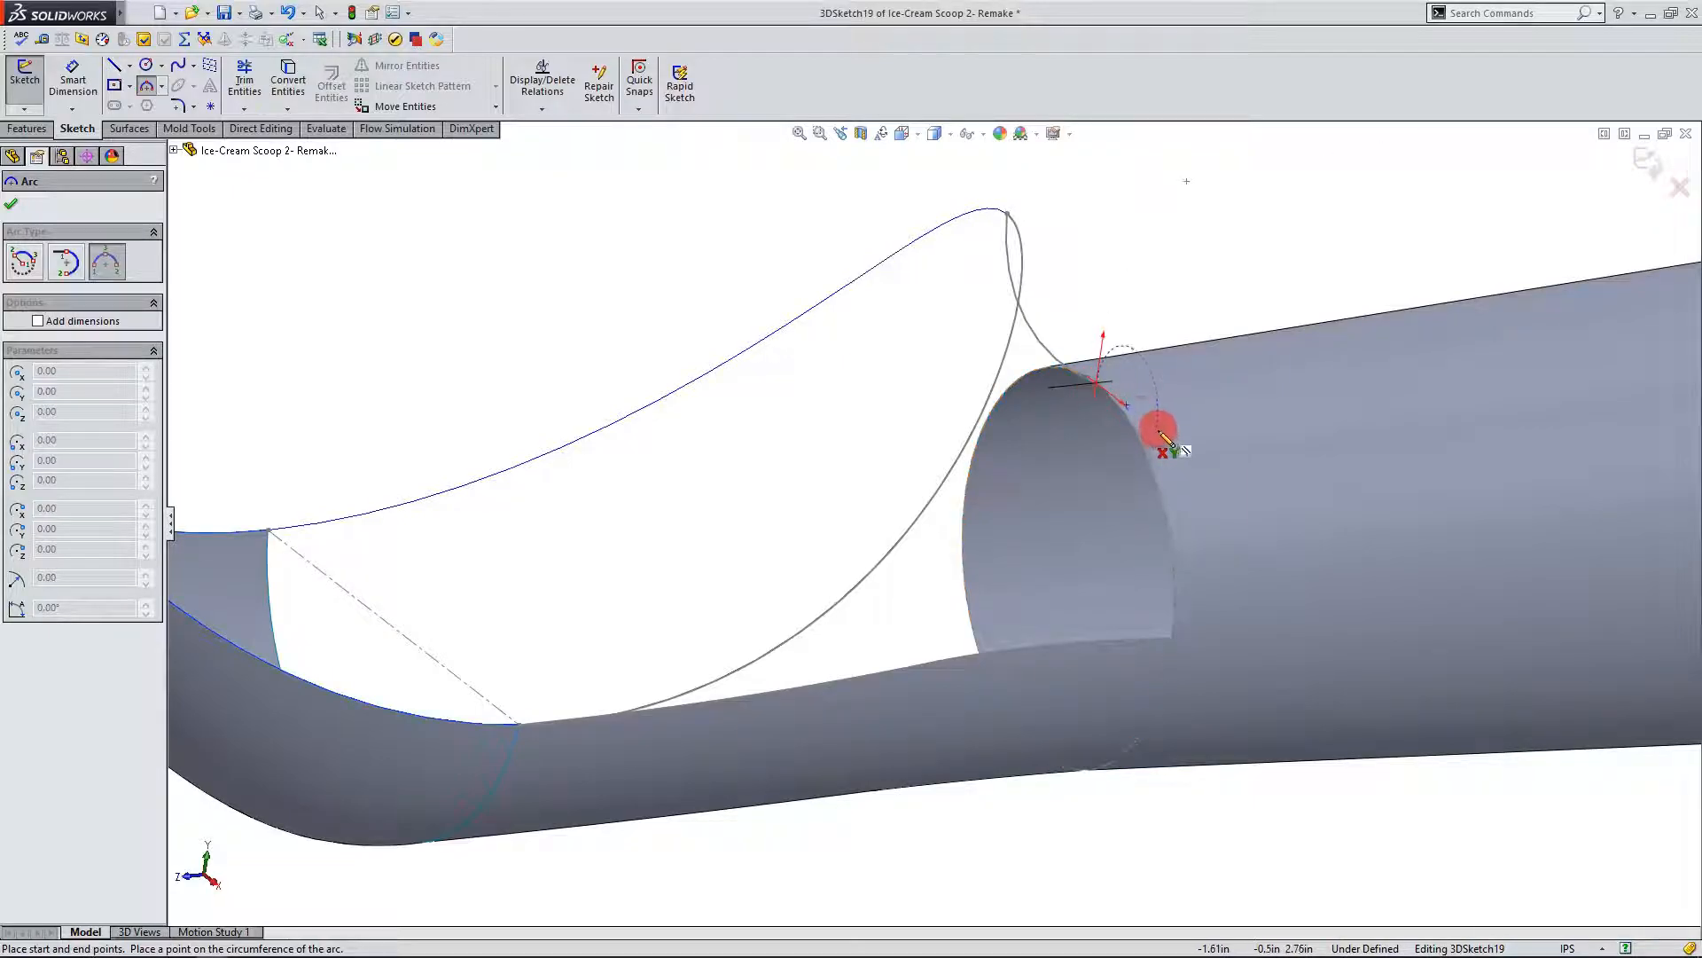
left_click(1173, 637)
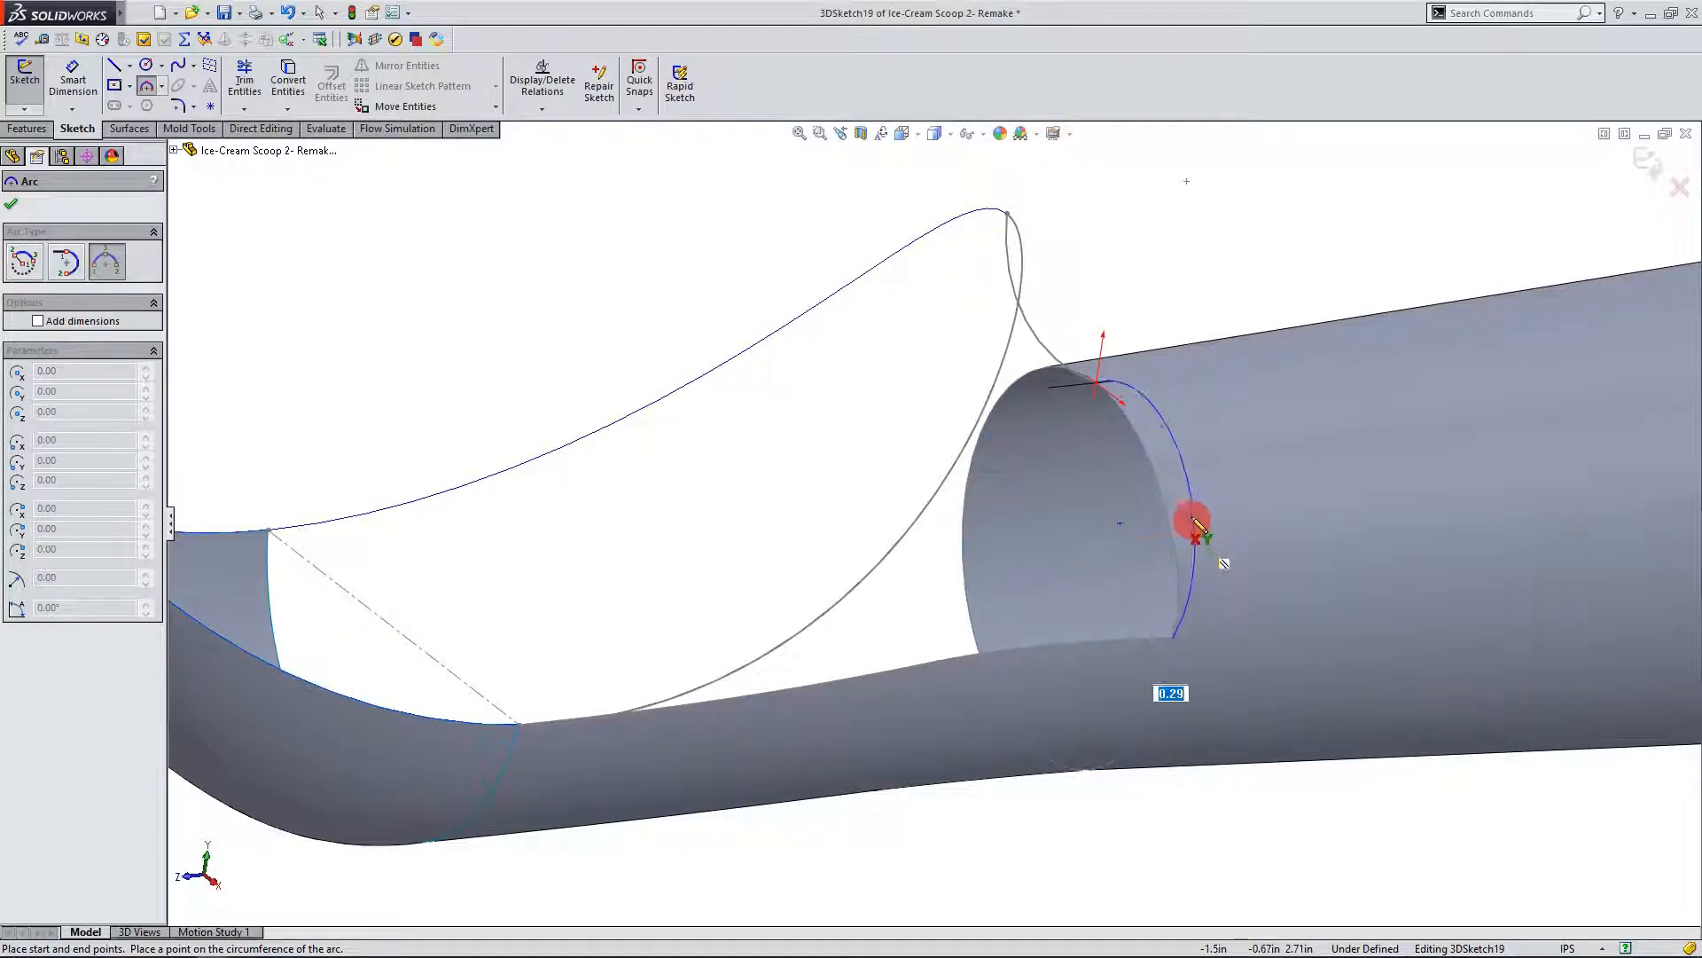
left_click(1160, 481)
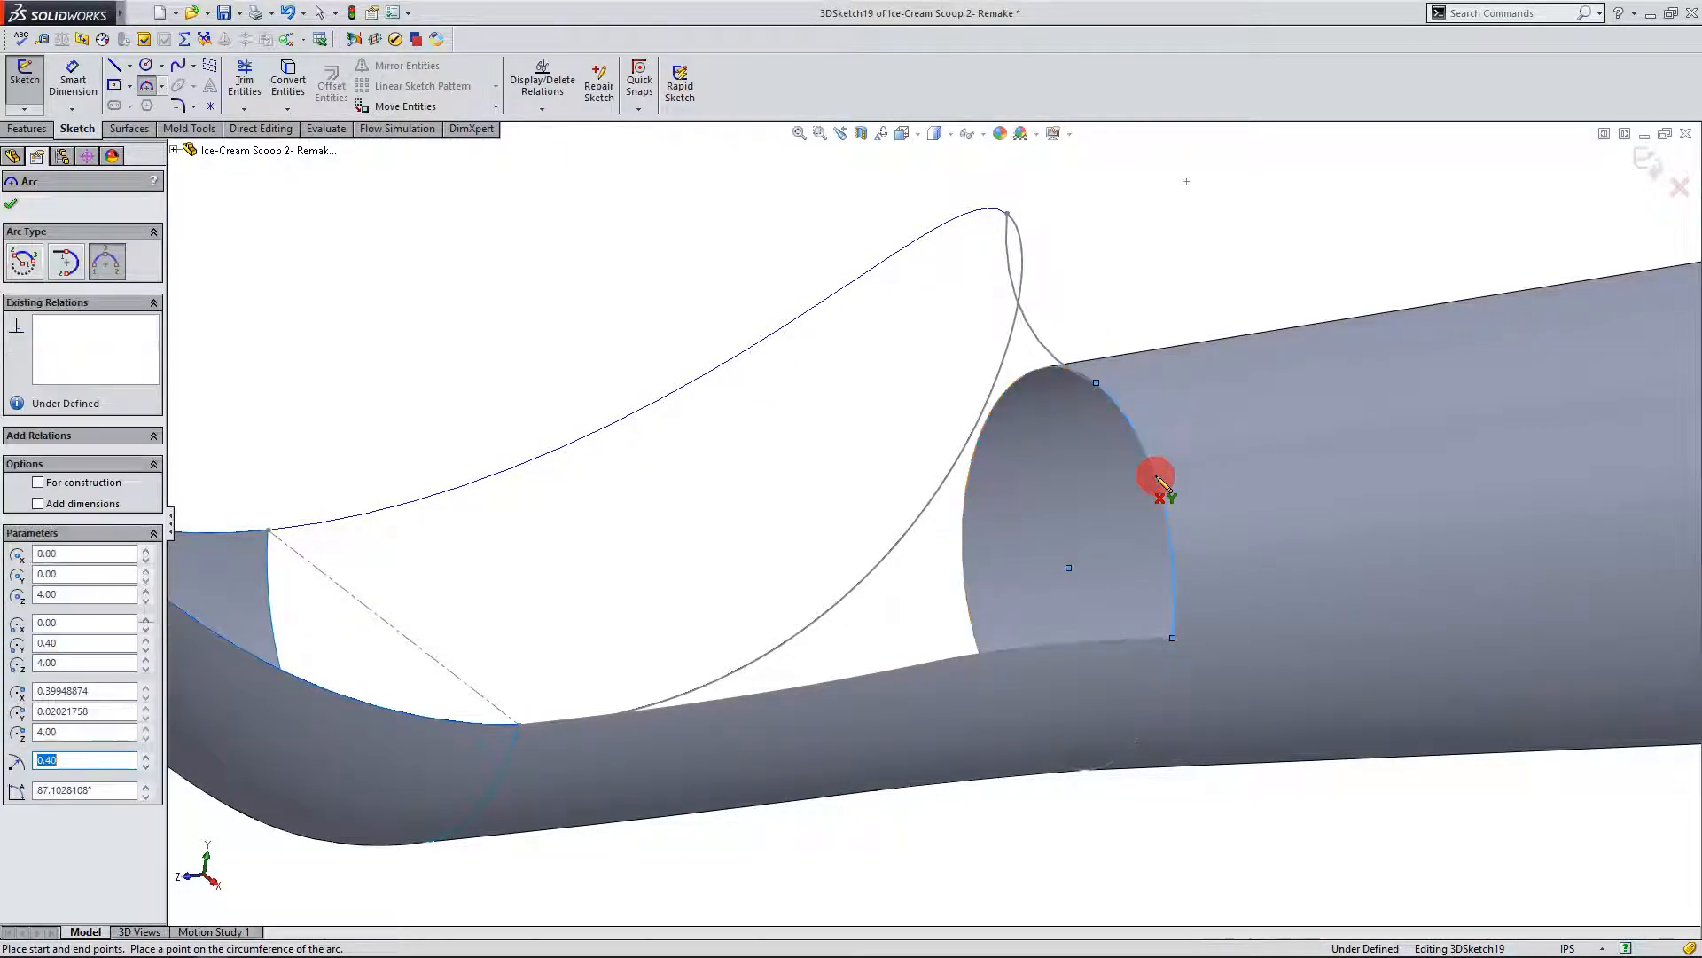
left_click(261, 295)
left_click(11, 203)
left_click(997, 554)
middle_click_drag(1033, 532, 1304, 780)
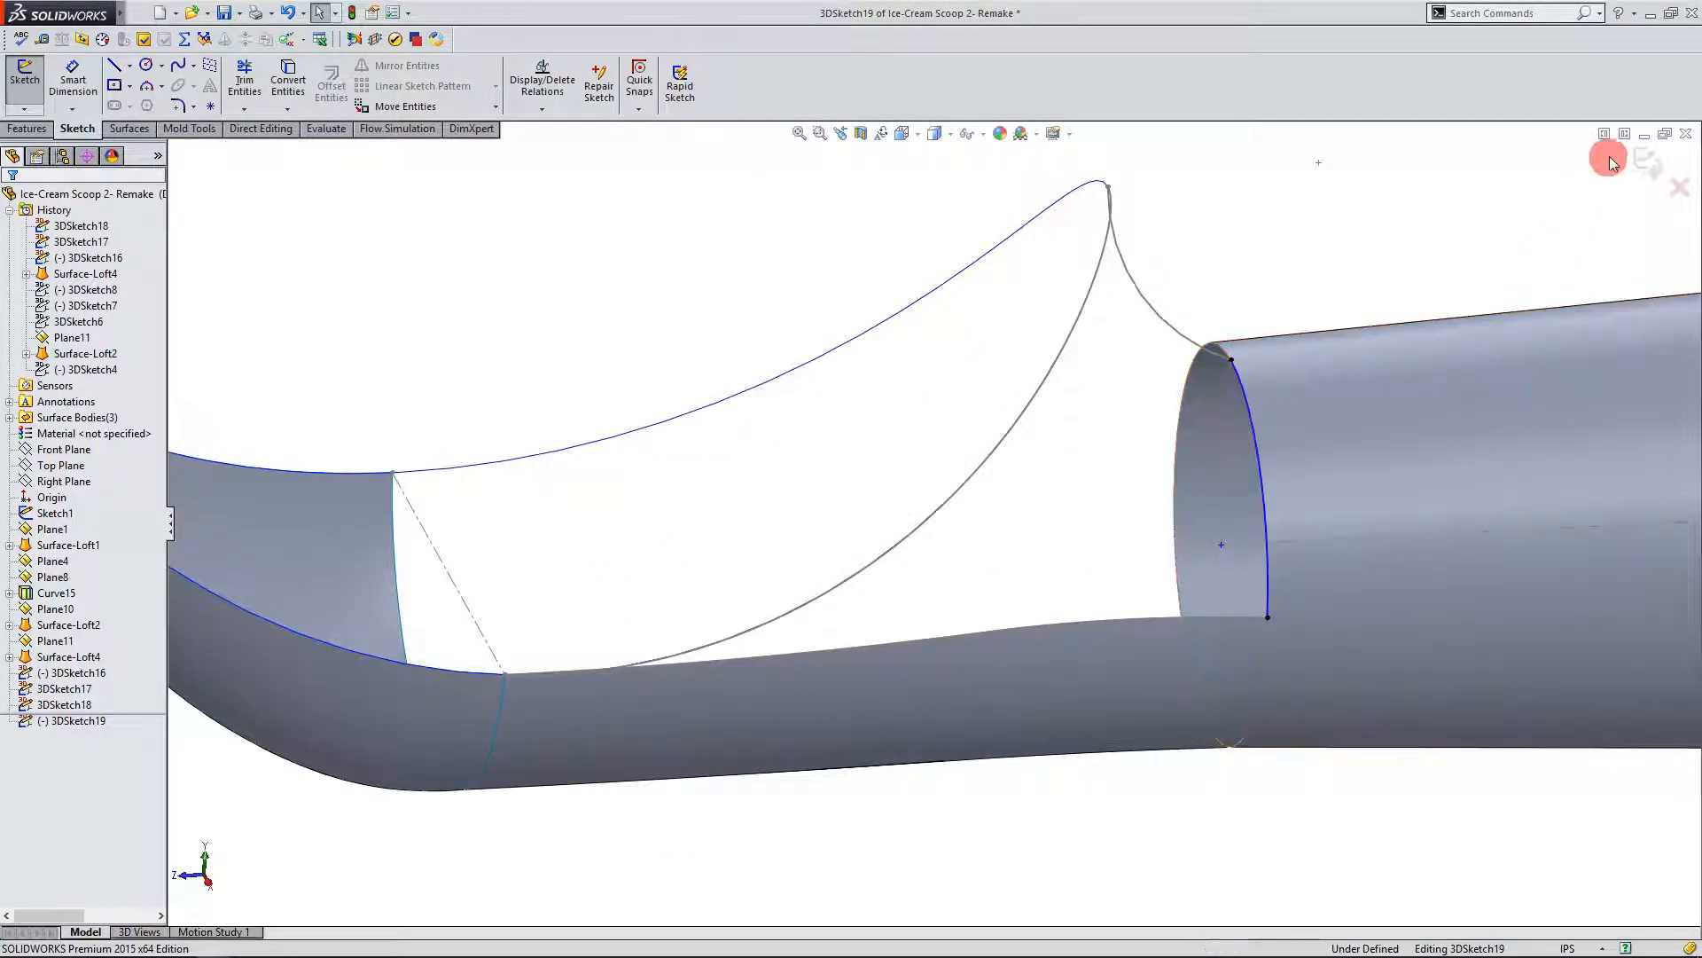
Step: Close the 3D sketch of the handle-rim arc and save the part
left_click(1640, 165)
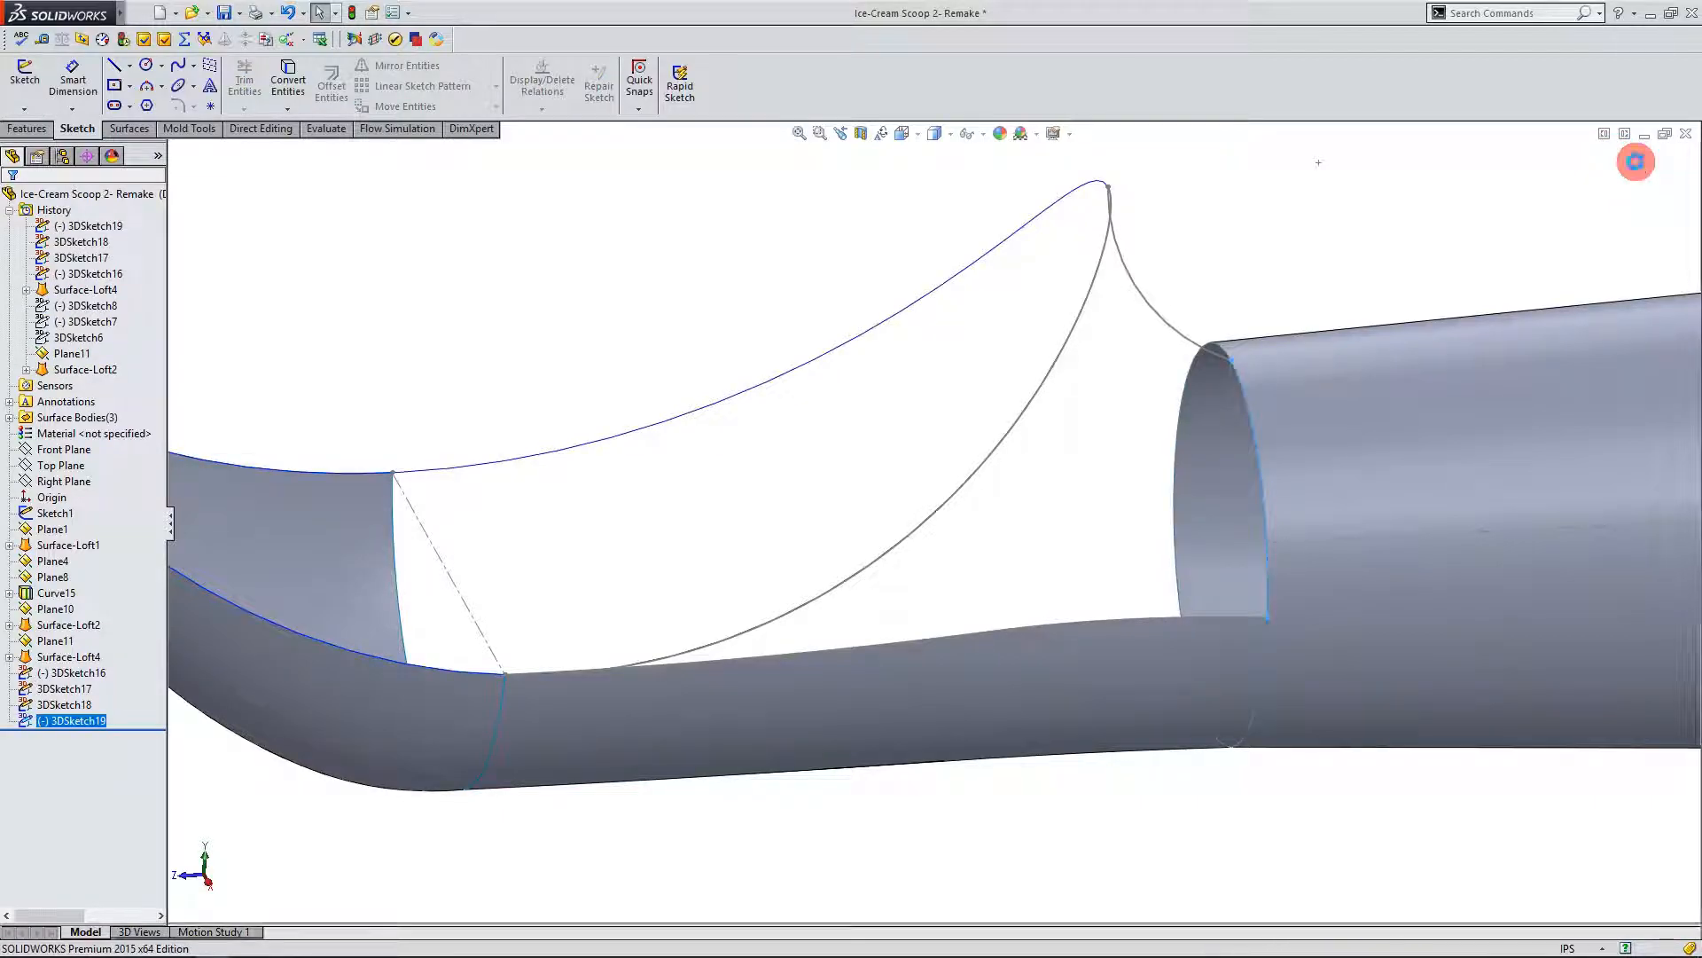
left_click(224, 16)
Step: Start a lofted surface using the connecting arc (3DSketch16) and the neck edge curve (3DSketch17) as its only profiles
left_click(130, 130)
left_click(261, 197)
left_click(171, 103)
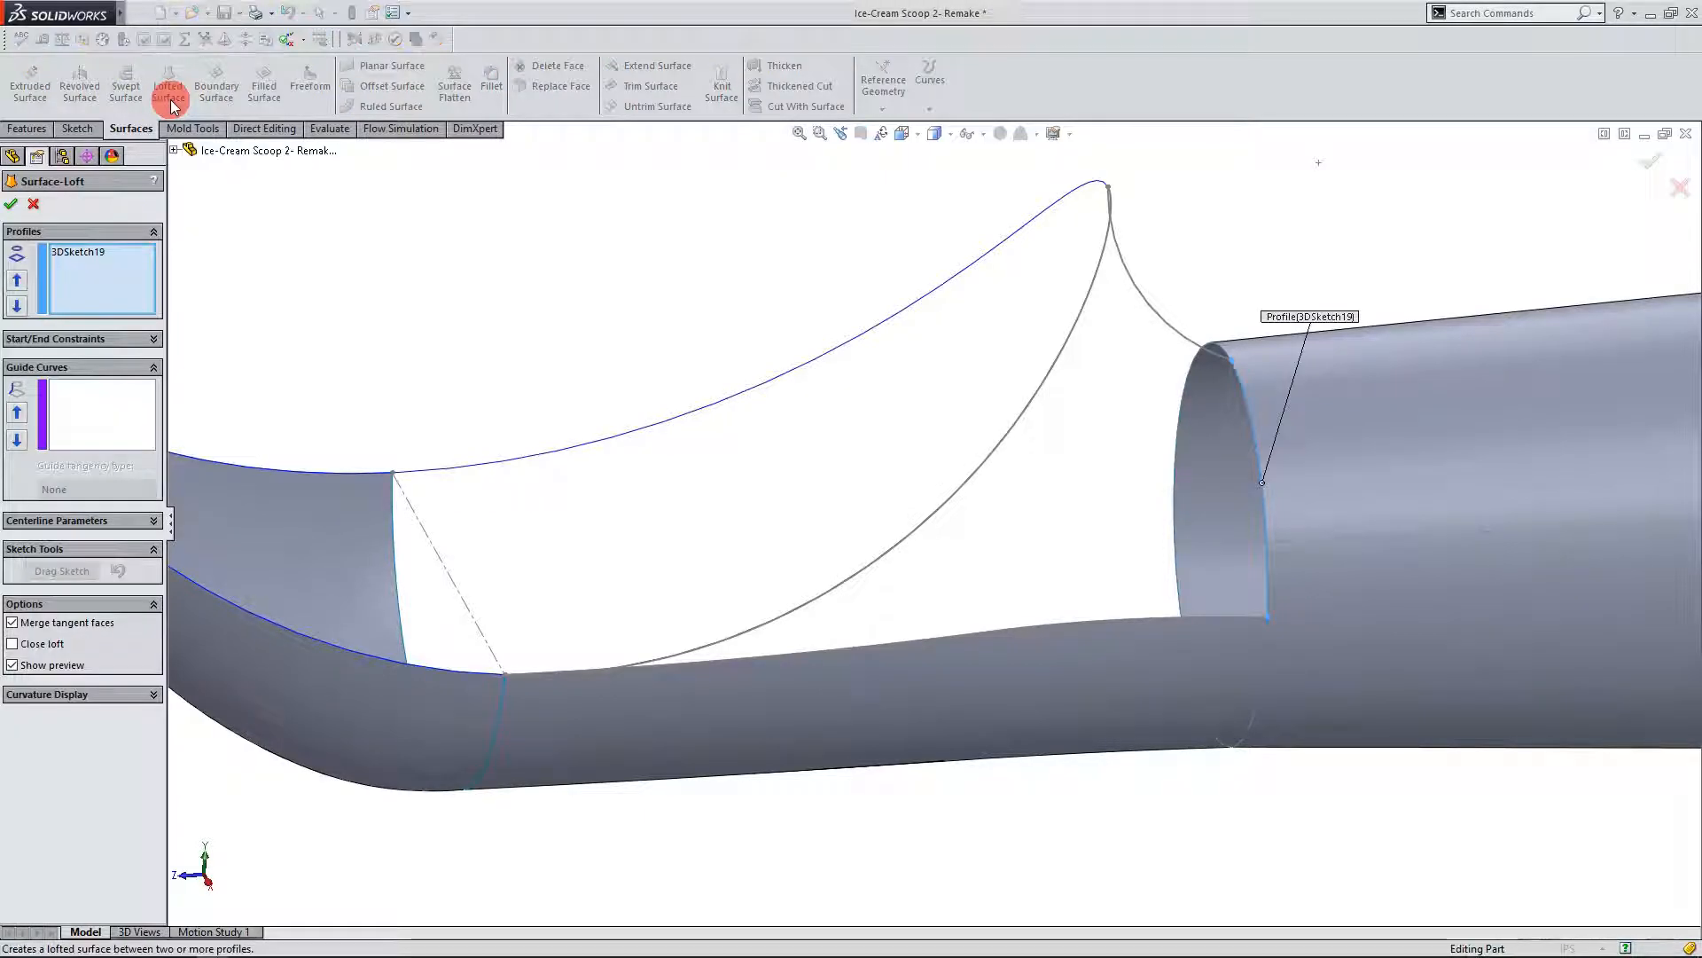
mouse_move(424, 356)
middle_mouse_down()
mouse_move(729, 316)
mouse_move(741, 338)
mouse_move(737, 243)
mouse_move(723, 326)
middle_mouse_up()
right_click(98, 275)
left_click(152, 297)
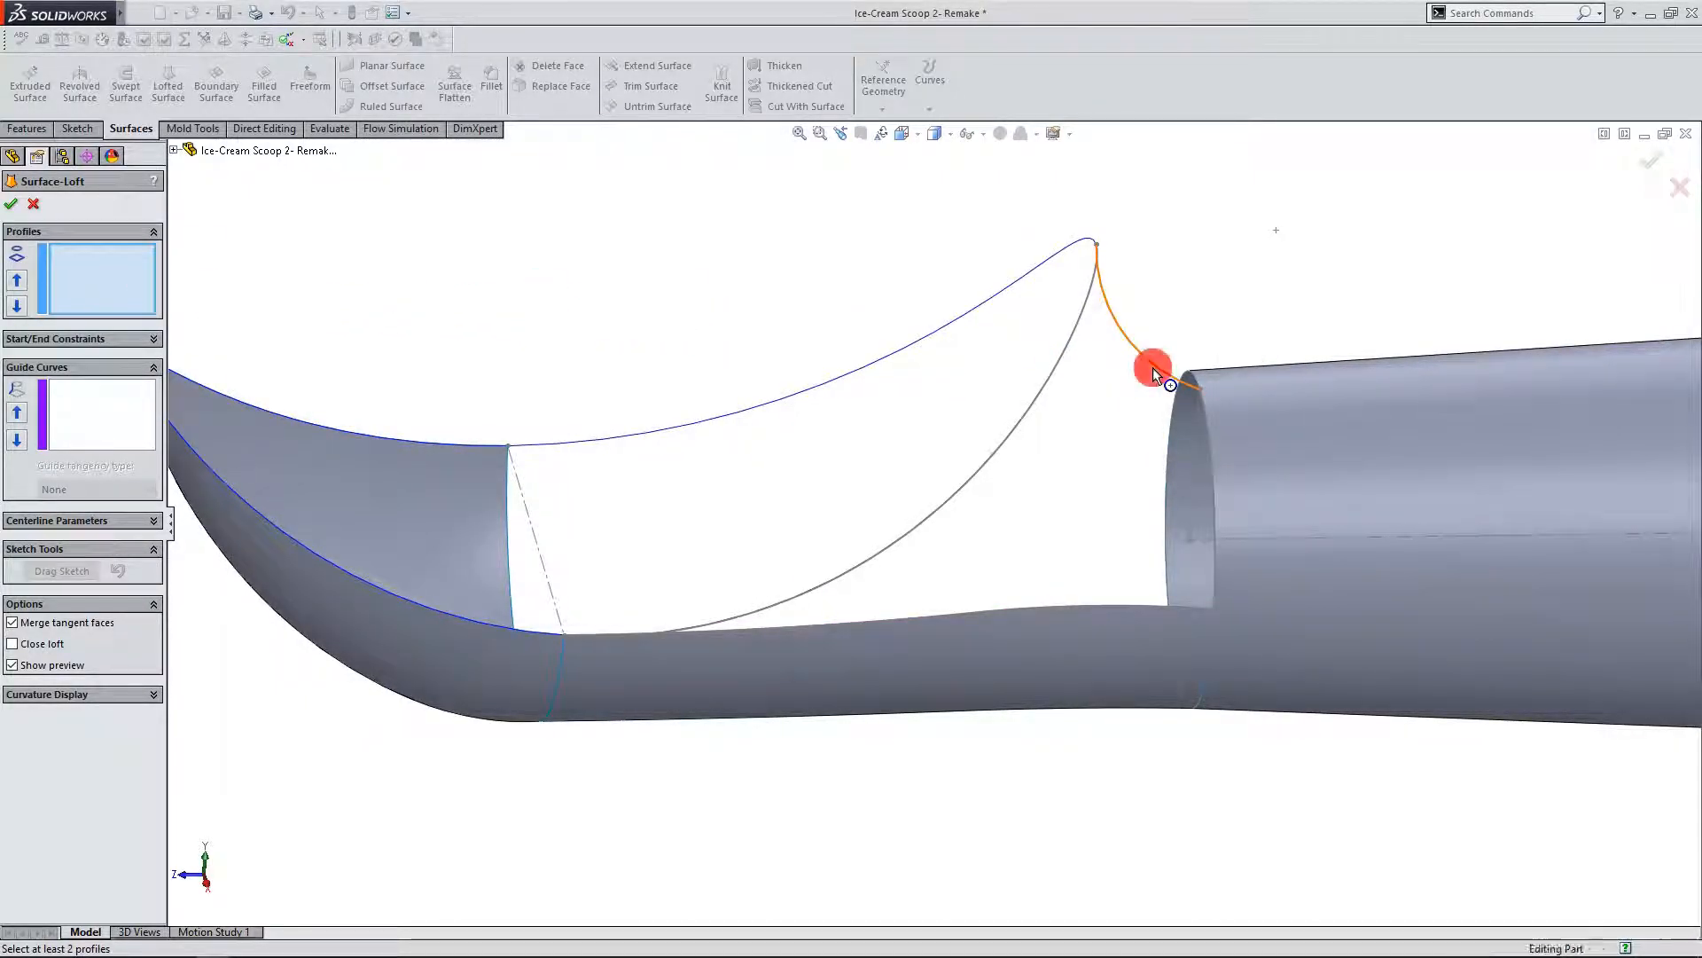
left_click(1153, 367)
left_click(1059, 609)
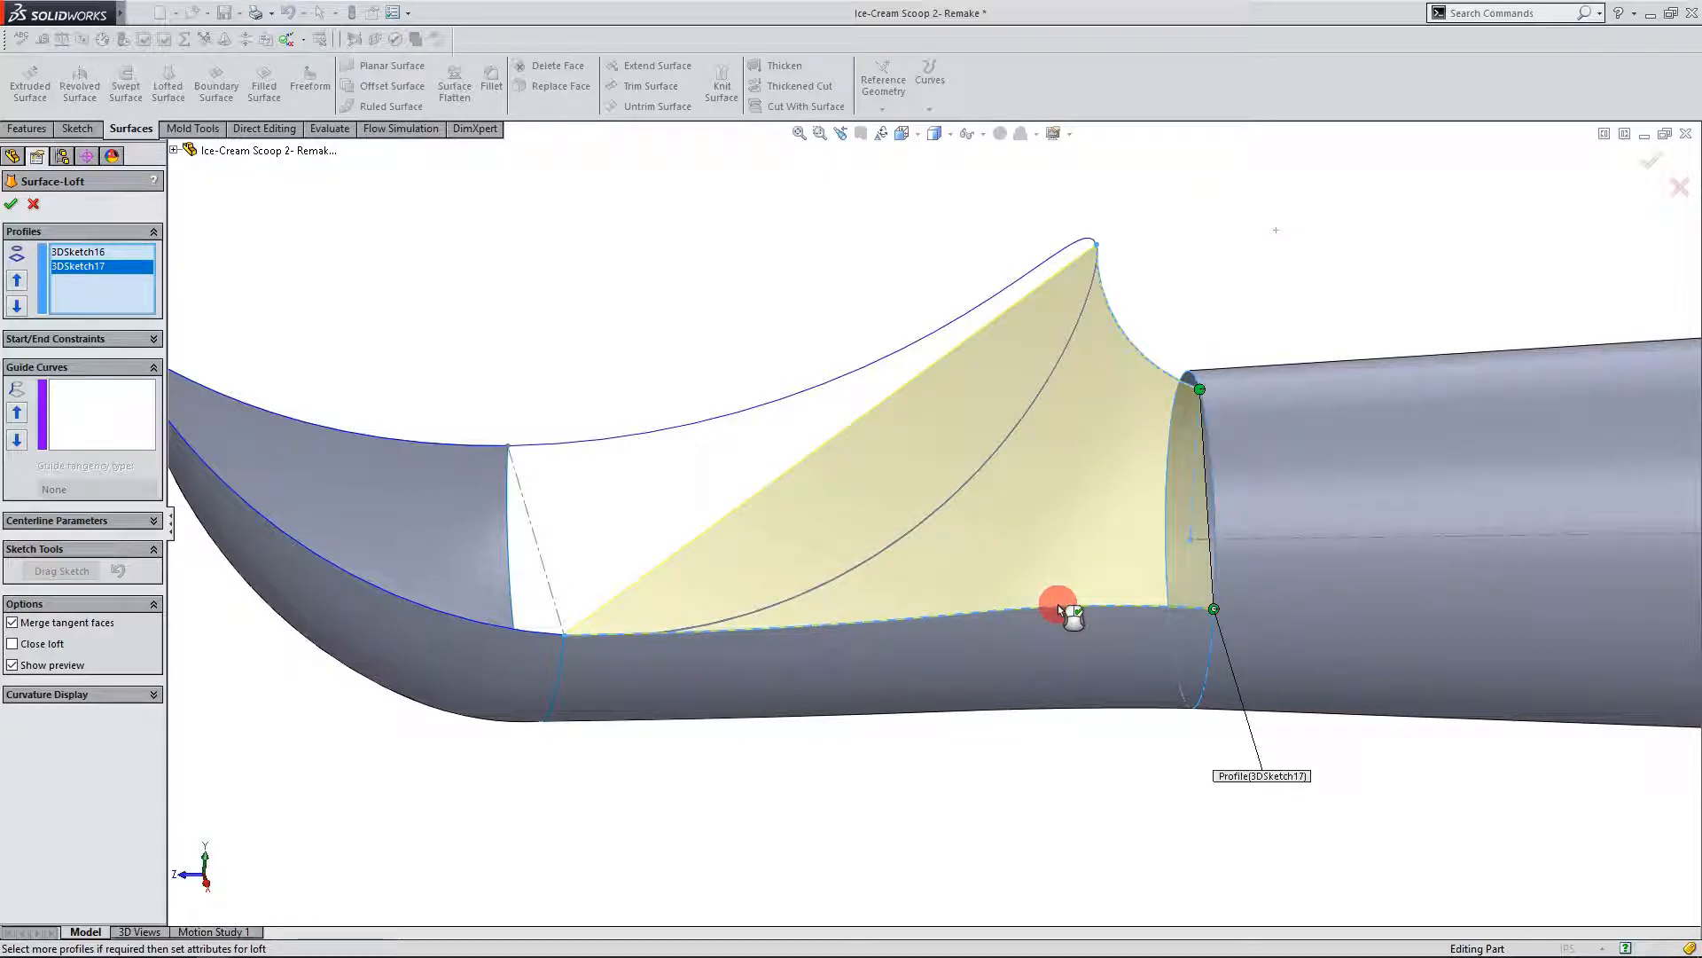
scroll(897, 523, "up", 2)
middle_click_drag(897, 524, 993, 709)
Step: Add the bowl outline portion (3DSketch18) and handle-rim arc (3DSketch19) as guide curves and create the lofted surface
left_click(110, 411)
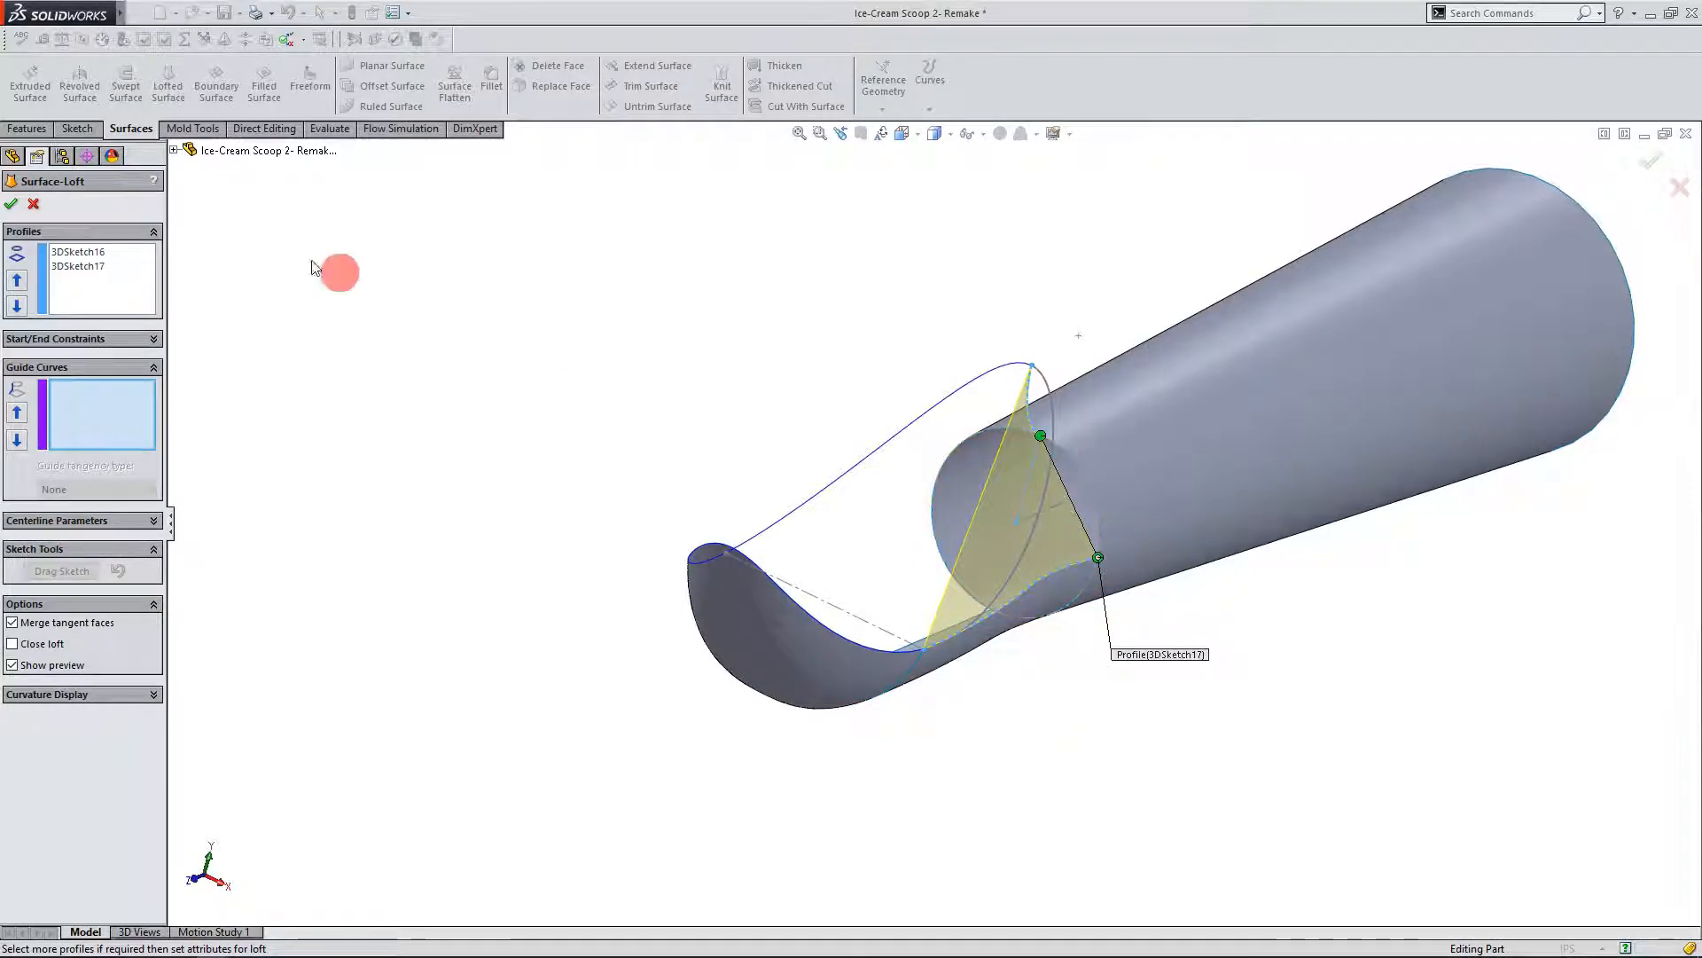
left_click(175, 152)
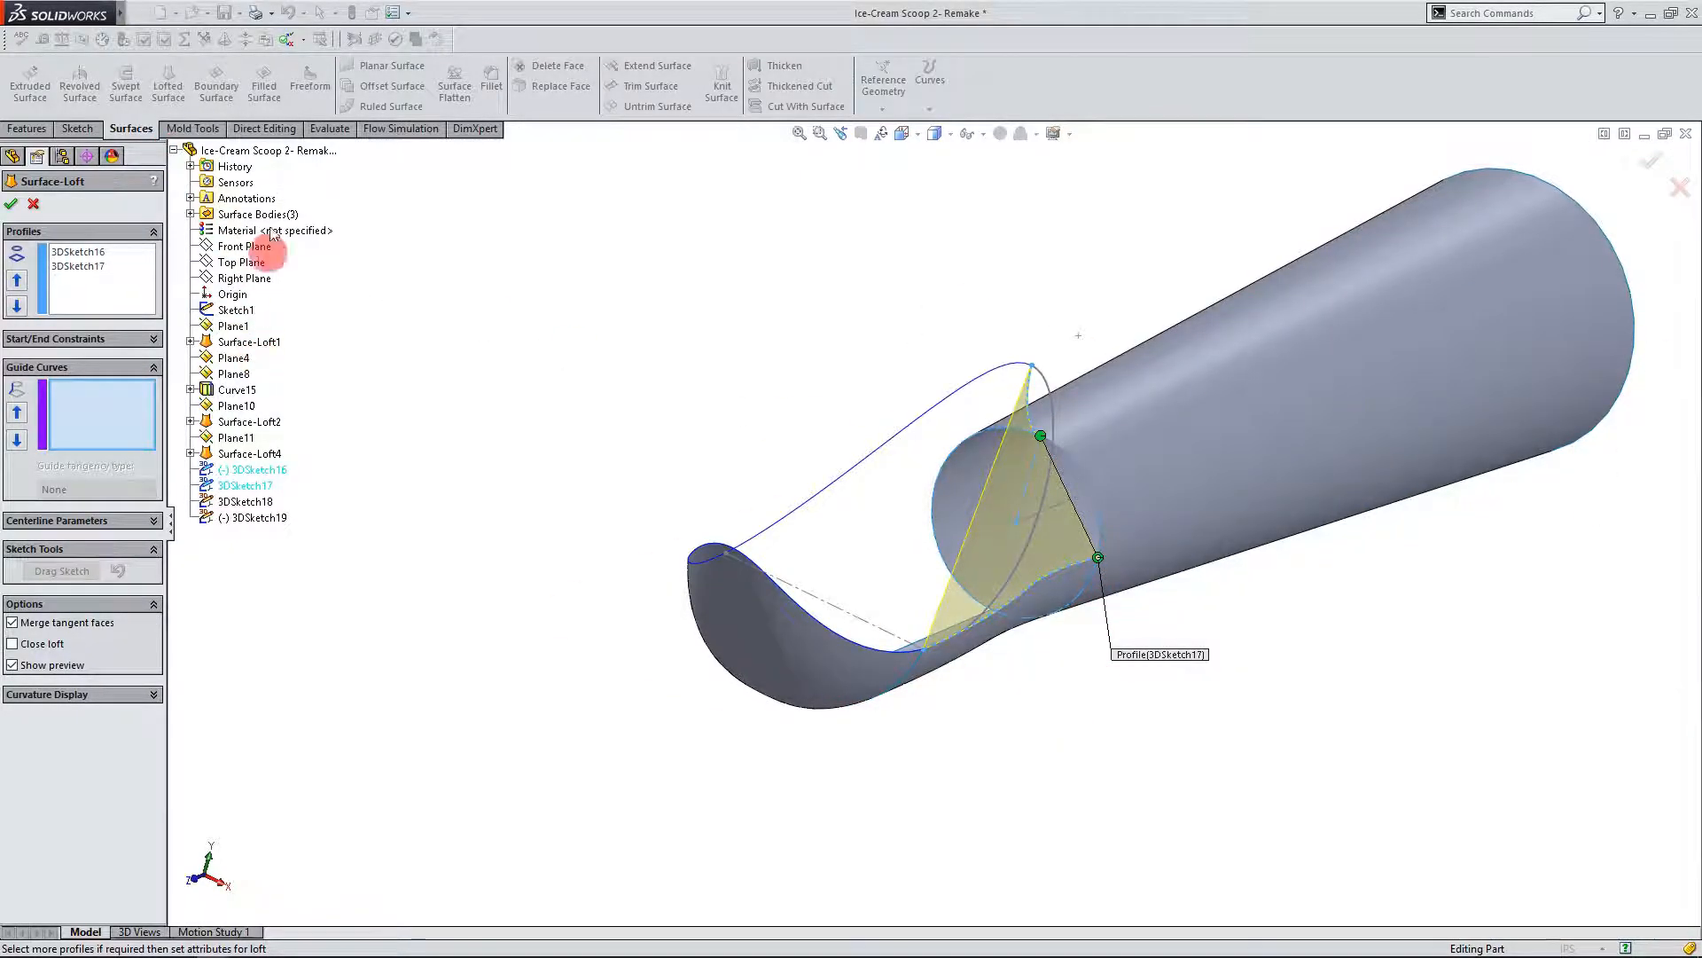
left_click(253, 502)
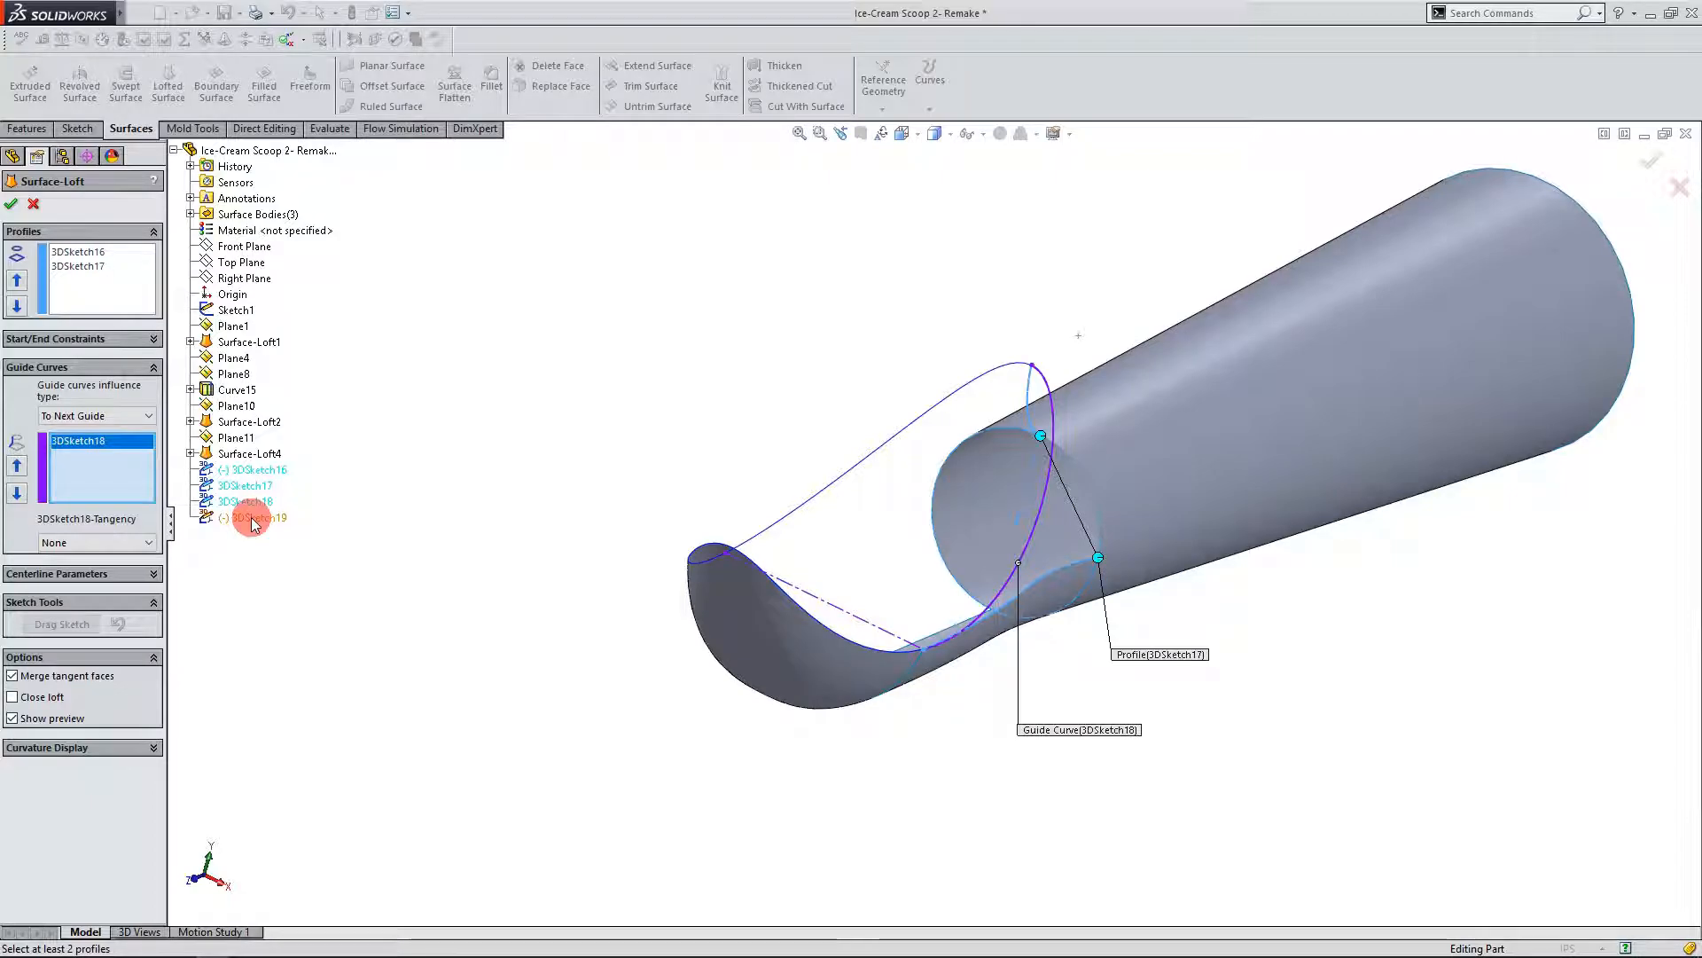
left_click(262, 525)
middle_click_drag(558, 707, 532, 676)
scroll(1126, 463, "down", 3)
middle_click_drag(1125, 464, 976, 470)
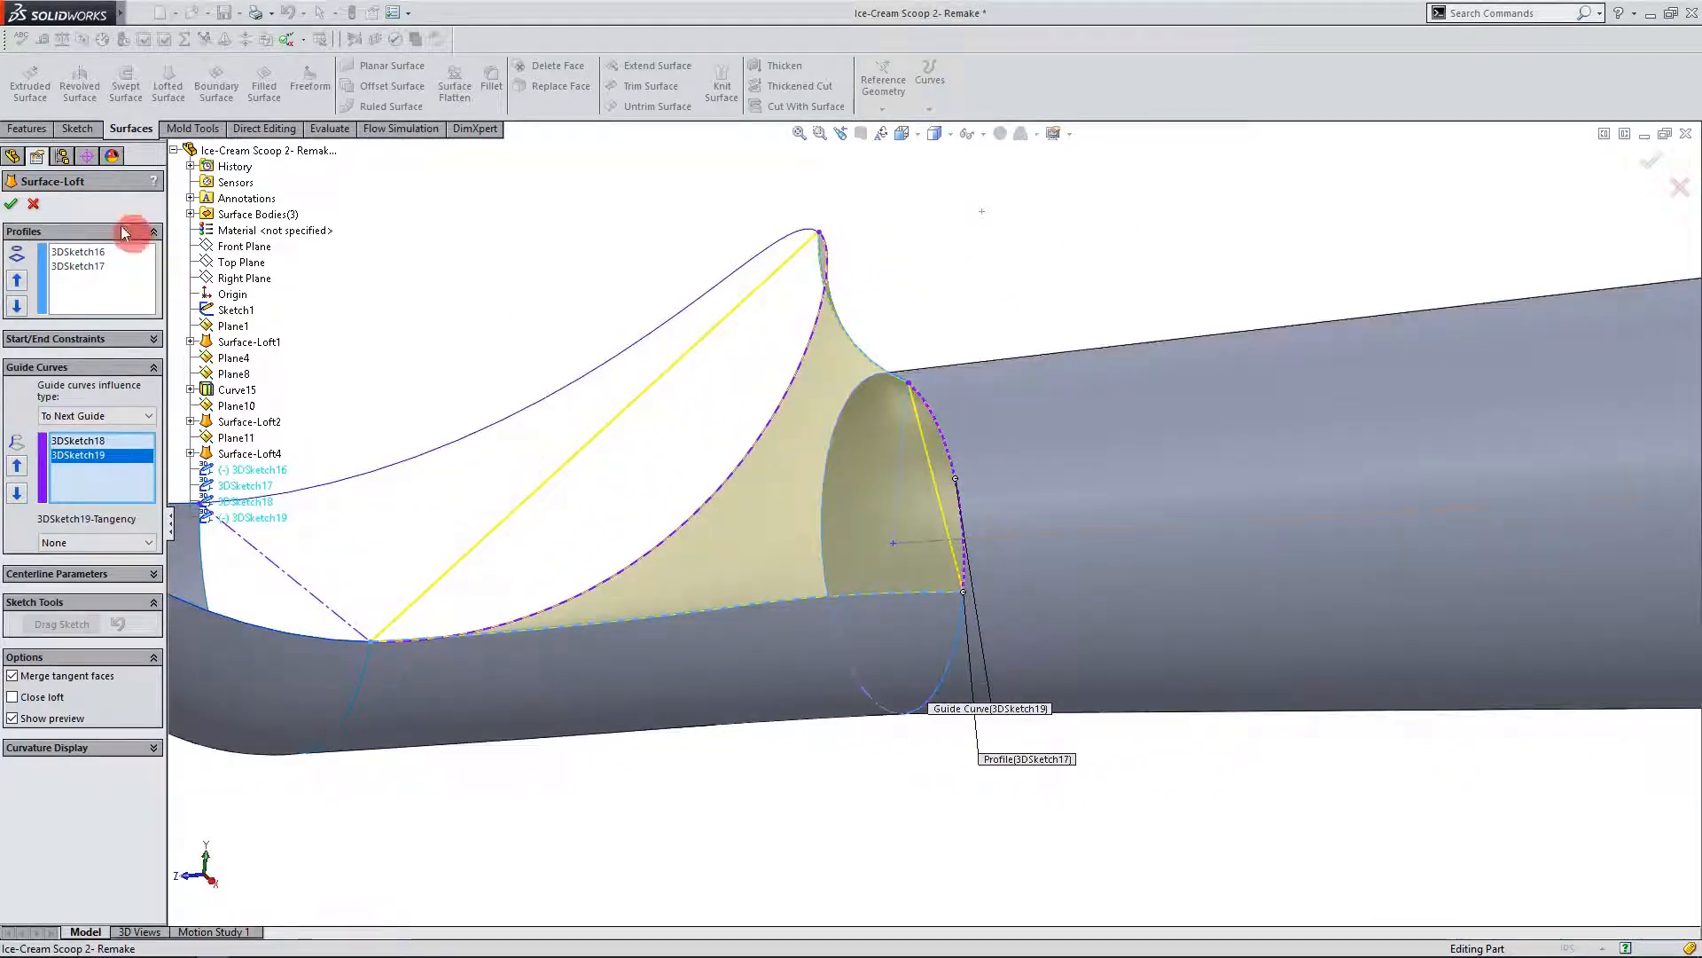
left_click(8, 203)
Step: Edit the new side loft, trying the To Next Sharp and Global guide curve influences and setting it to To Next Edge
middle_click_drag(923, 710, 196, 666)
left_click(76, 671)
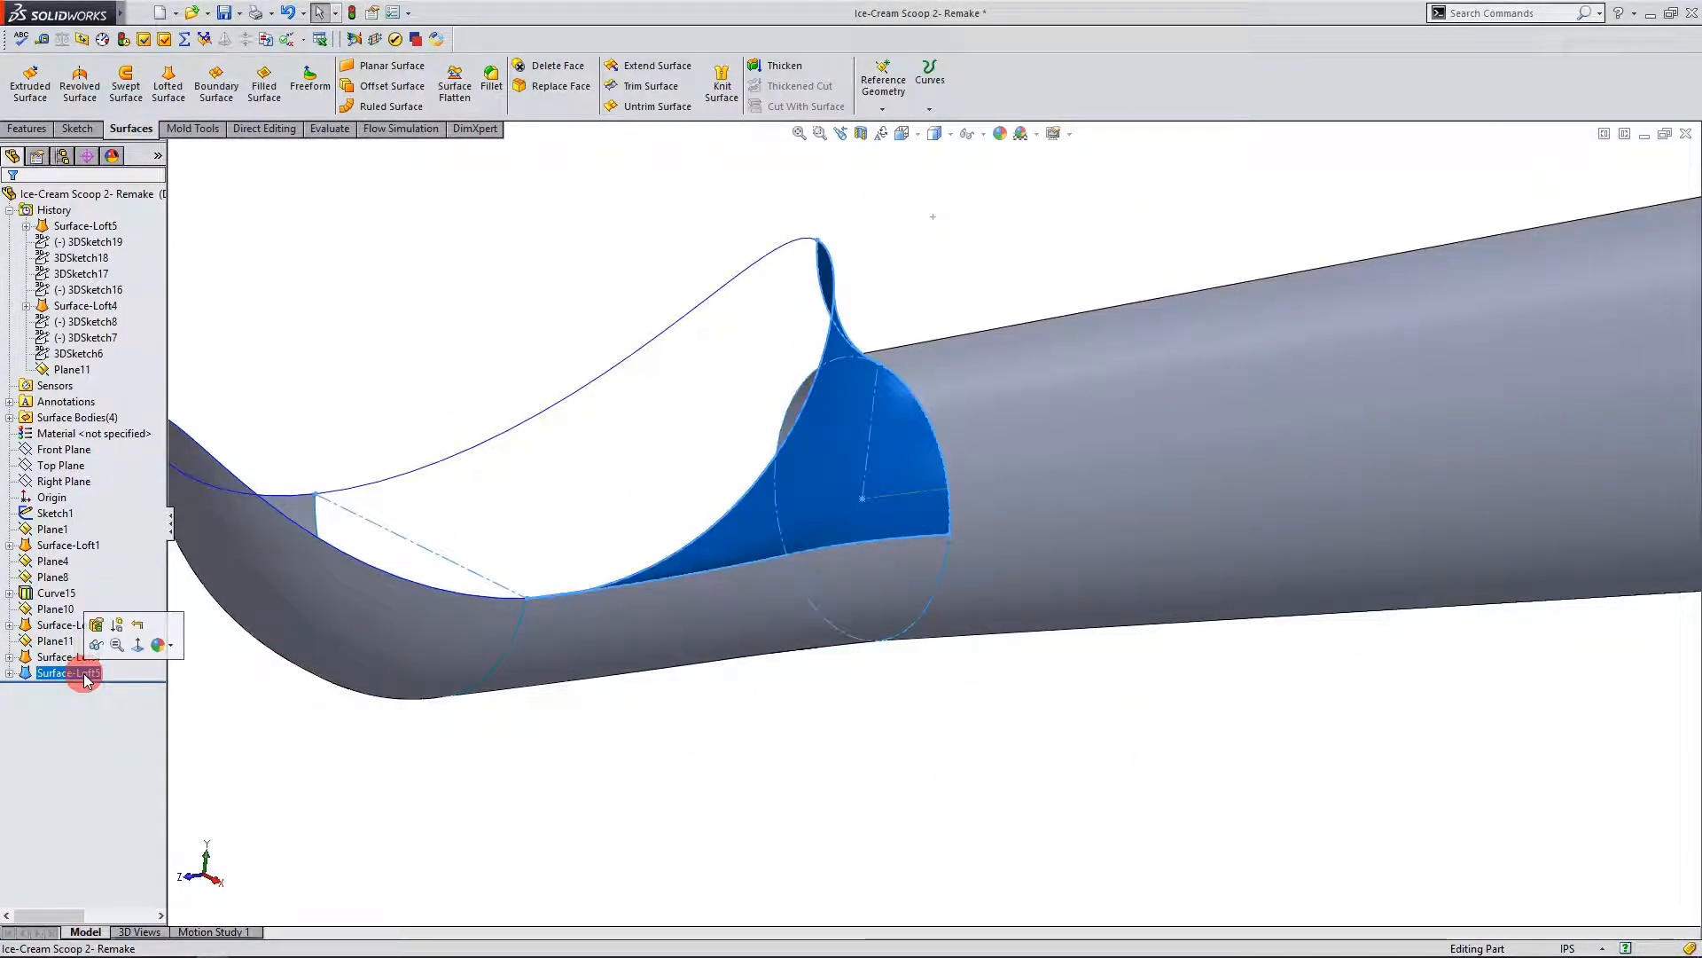
left_click(100, 628)
left_click(96, 416)
left_click(97, 446)
middle_click_drag(620, 712, 722, 704)
scroll(825, 540, "down", 3)
middle_click_drag(760, 770, 97, 550)
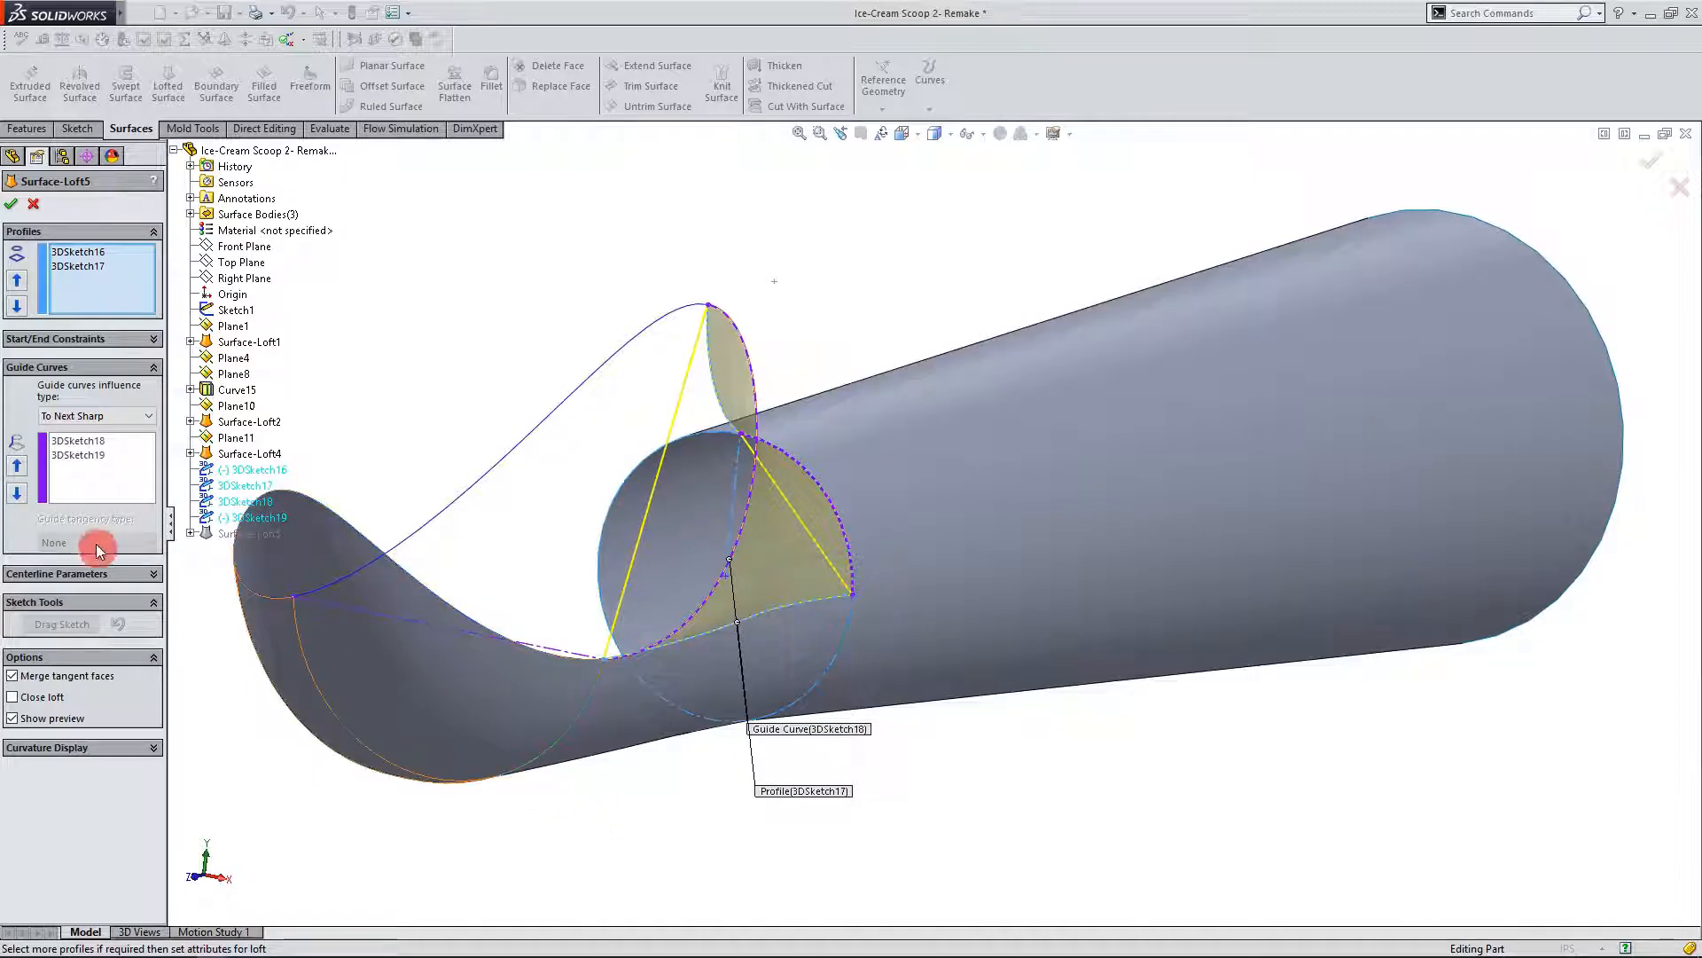
left_click(89, 416)
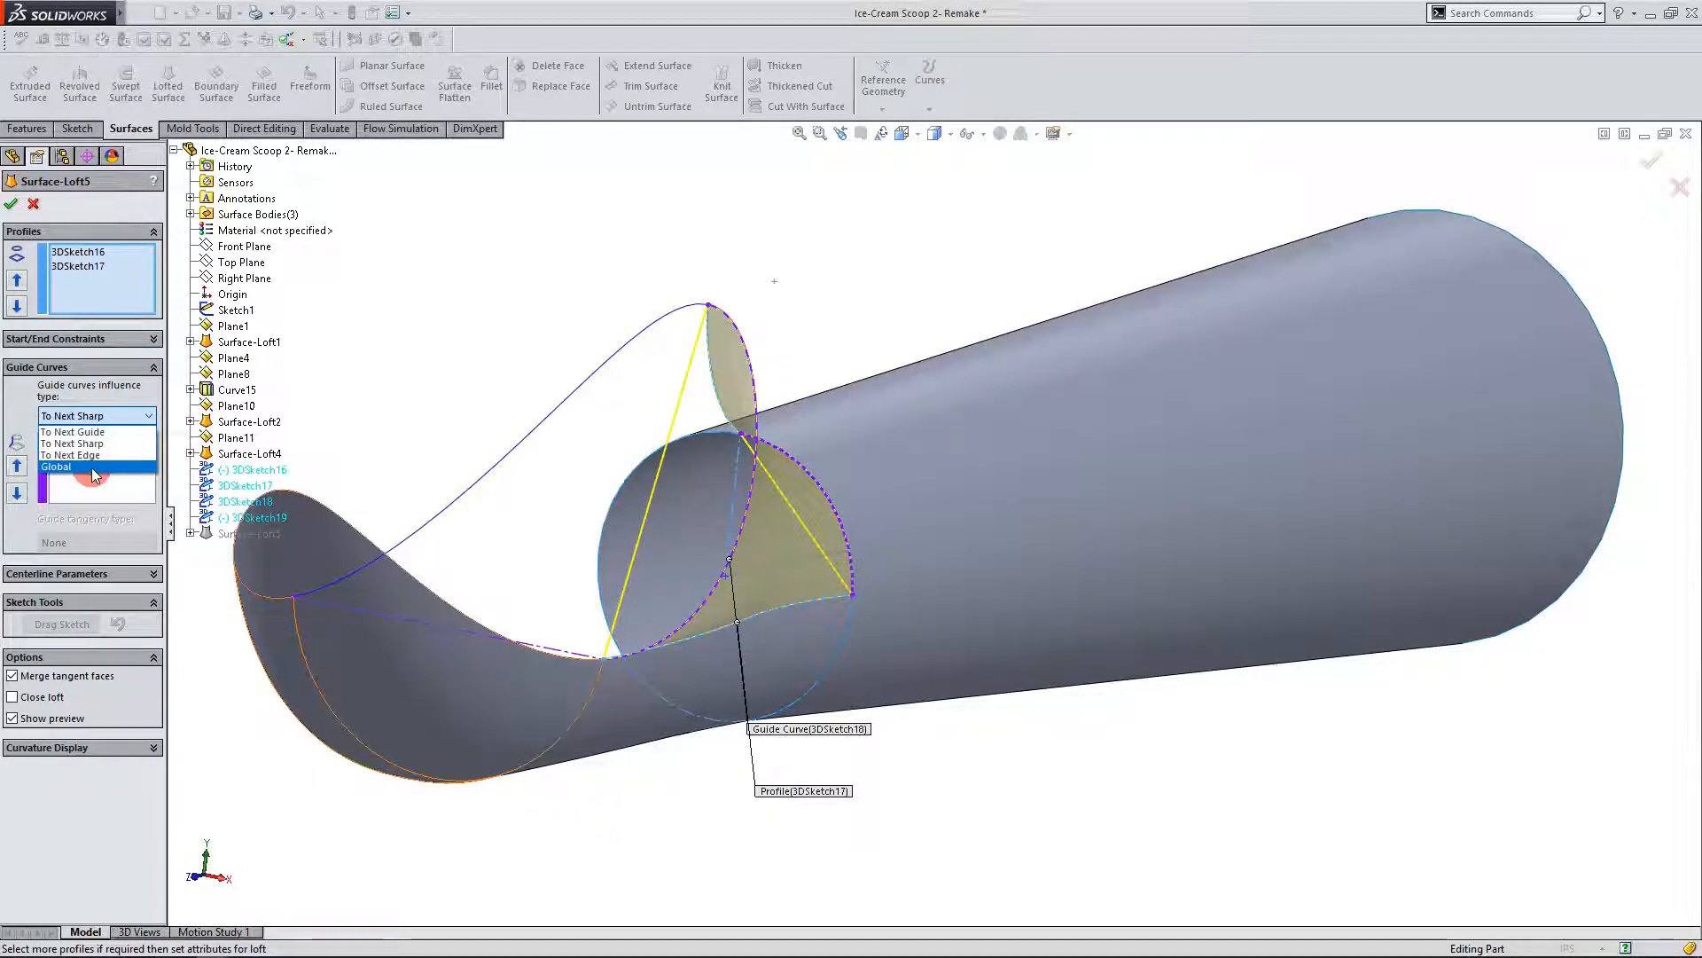
left_click(92, 467)
left_click(89, 416)
left_click(85, 457)
scroll(722, 610, "down", 1)
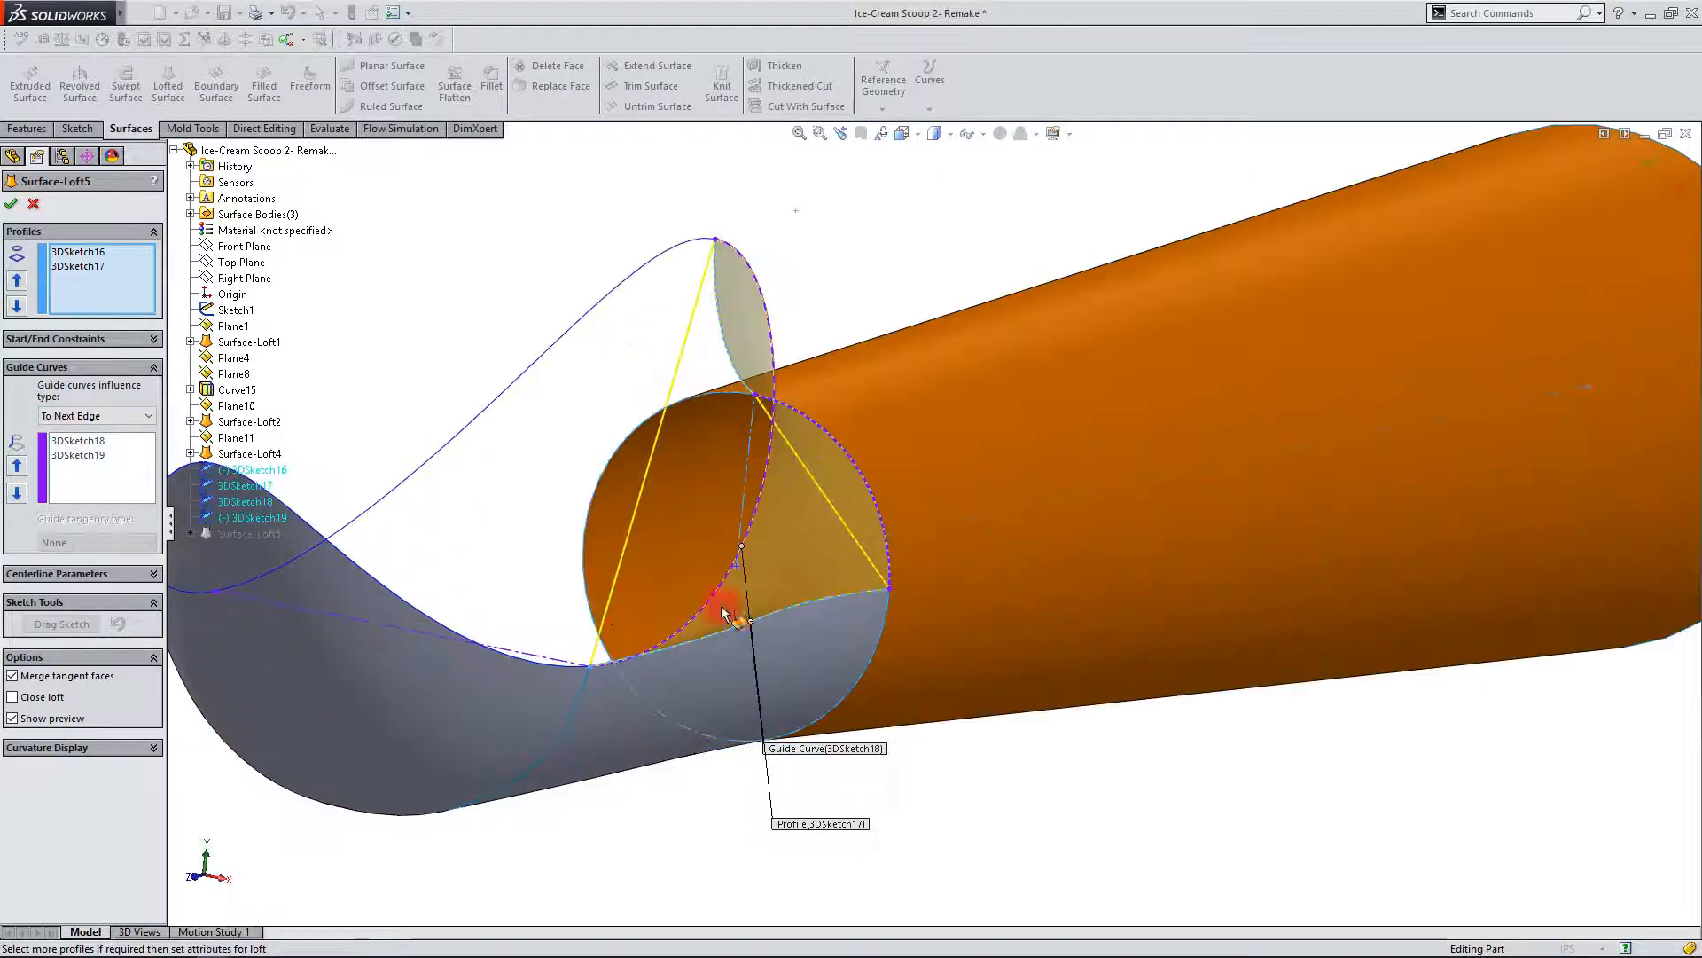
Step: Try the Tangency To Face end constraint on the side loft
left_click(70, 341)
left_click(78, 419)
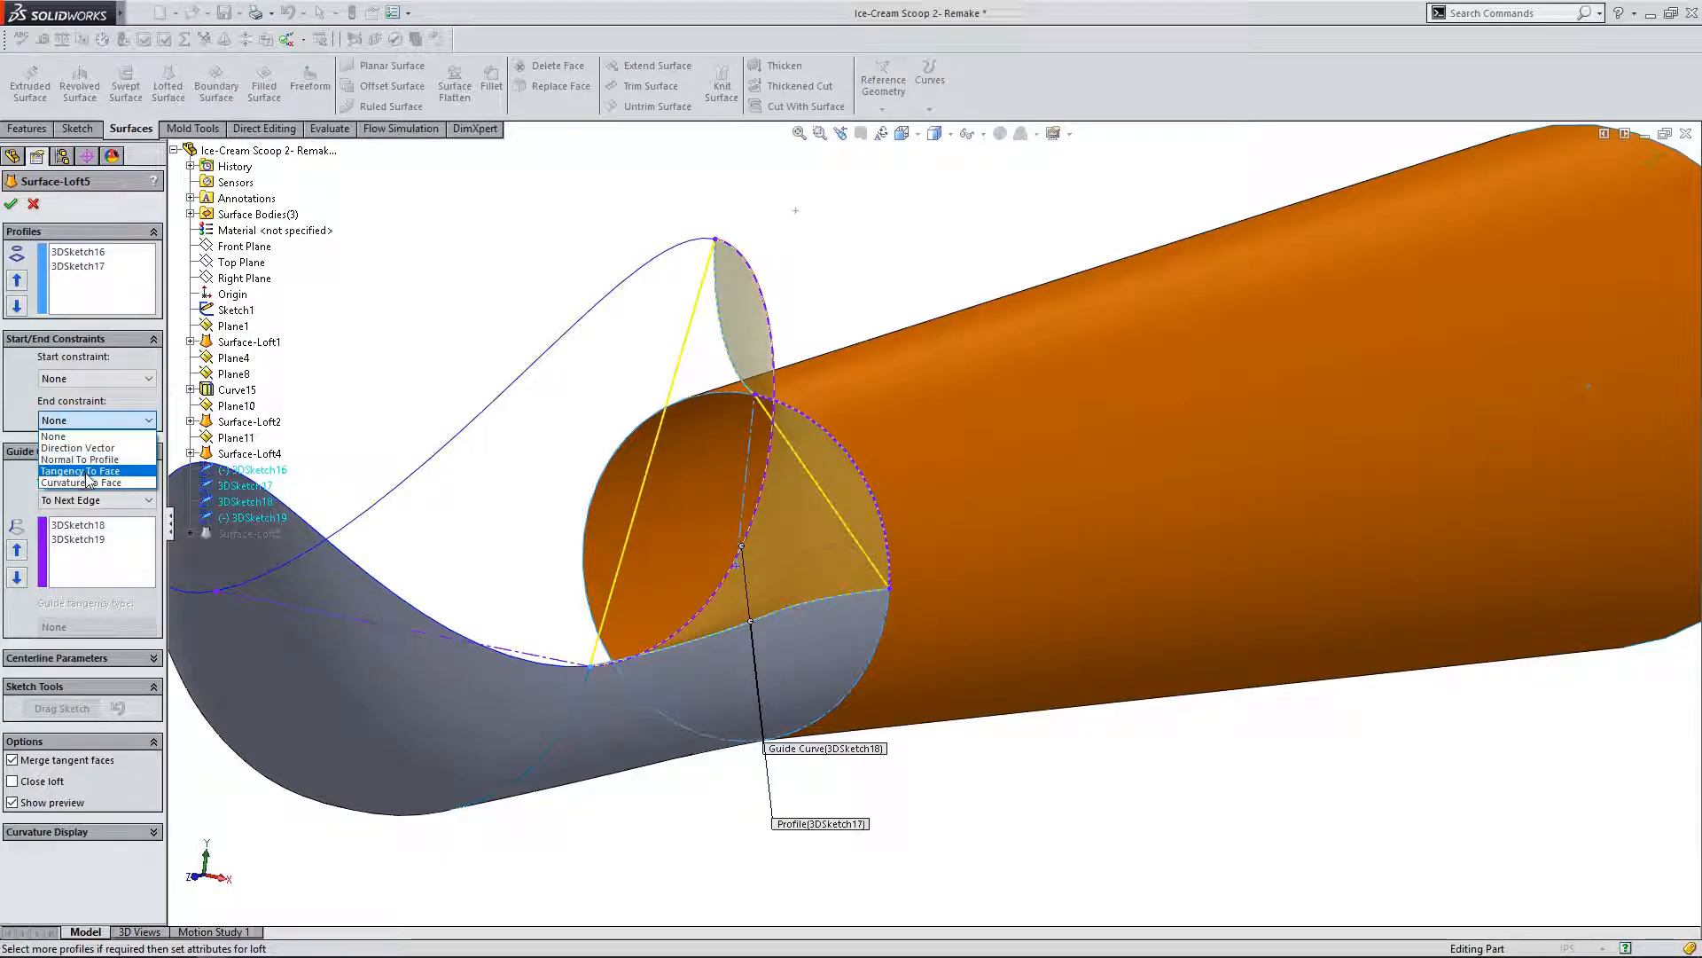
left_click(88, 481)
left_click(91, 423)
left_click(92, 470)
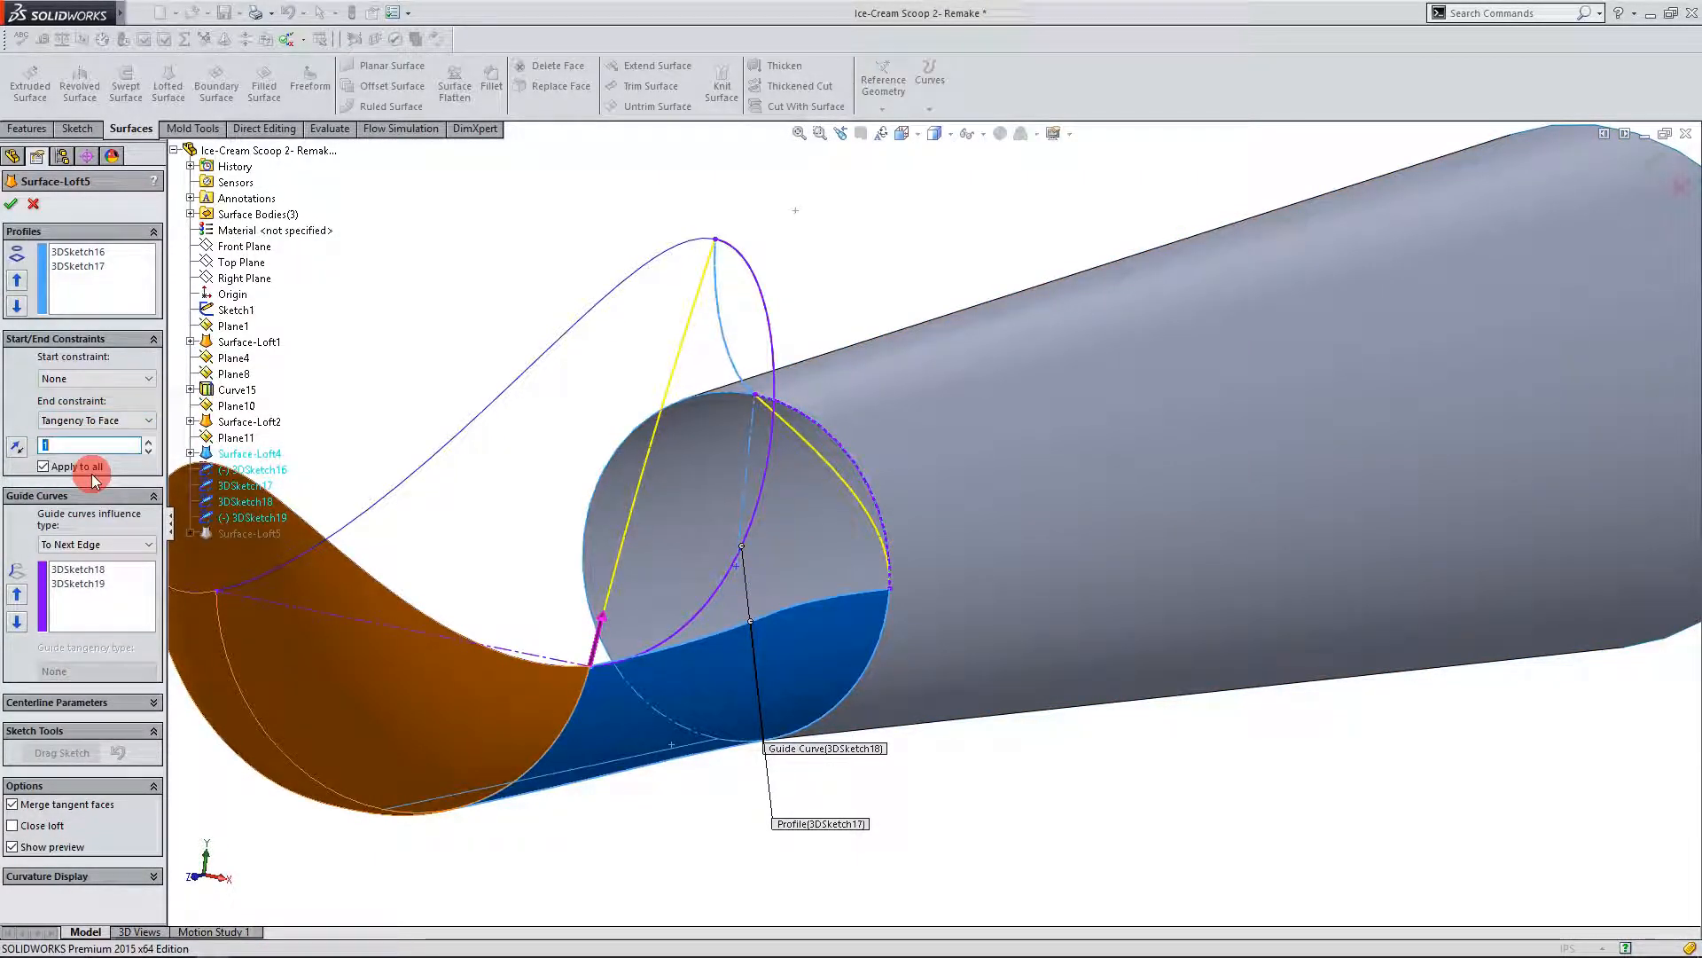
Step: Try the Normal To Profile start constraint on the side loft and return it to None
left_click(97, 379)
left_click(89, 419)
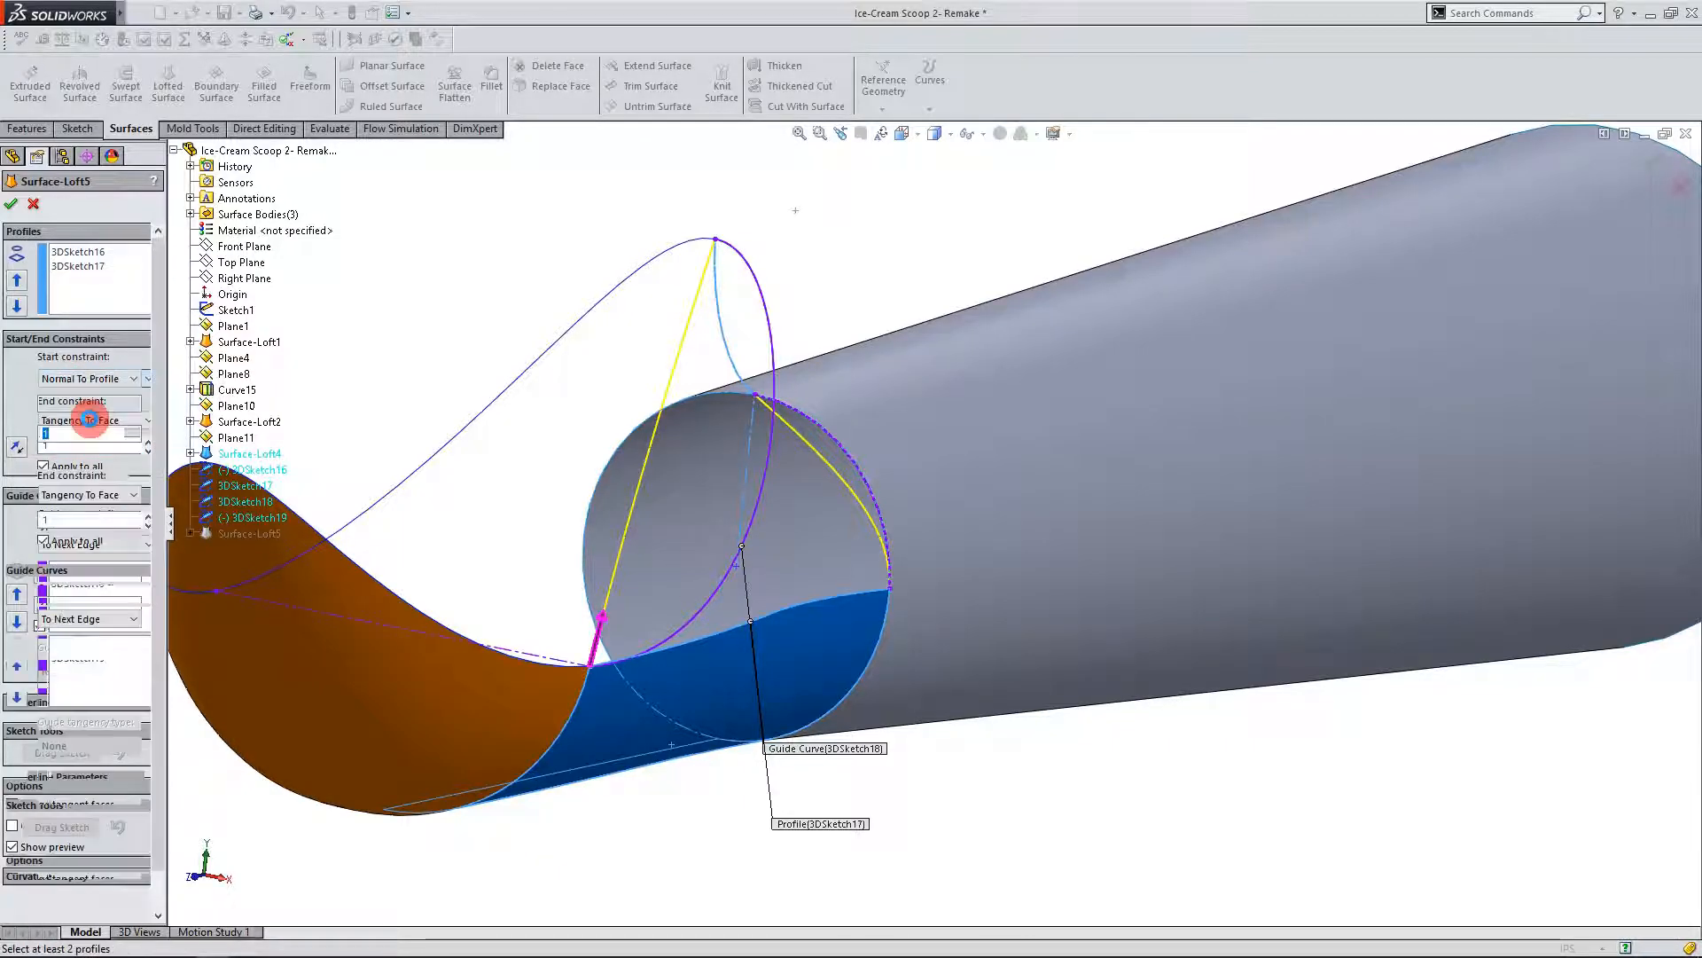
left_click(82, 379)
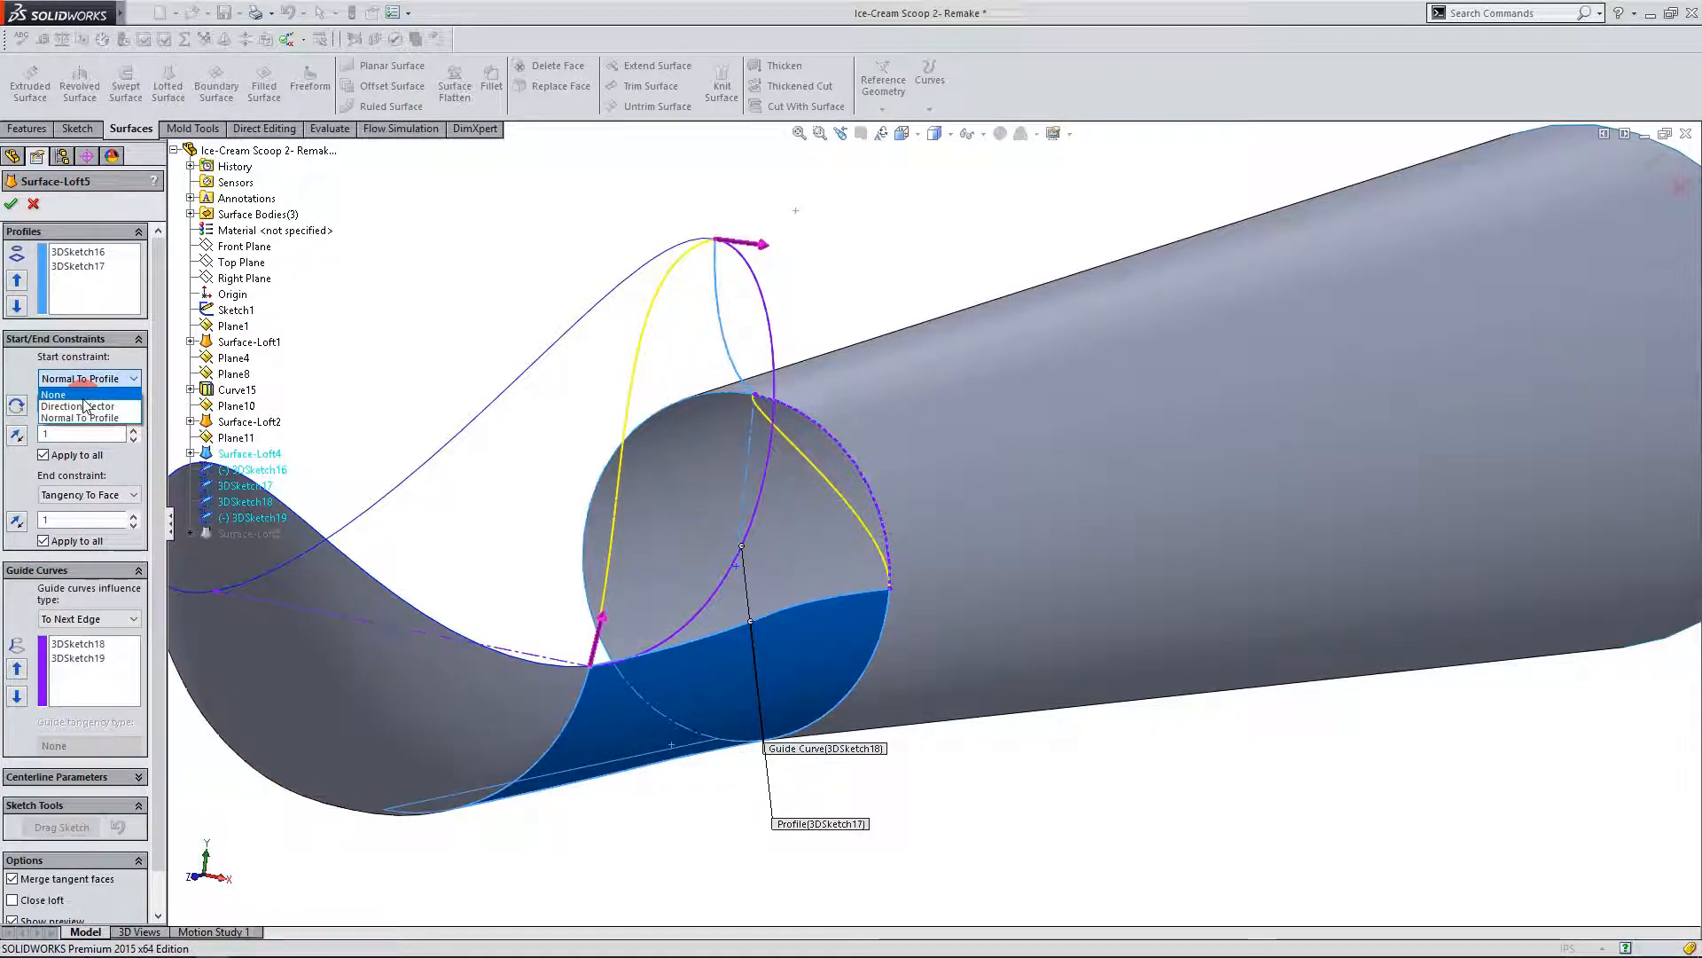
left_click(83, 393)
Step: Set the side loft's end constraint to Normal To Profile and accept the edited surface
left_click(92, 424)
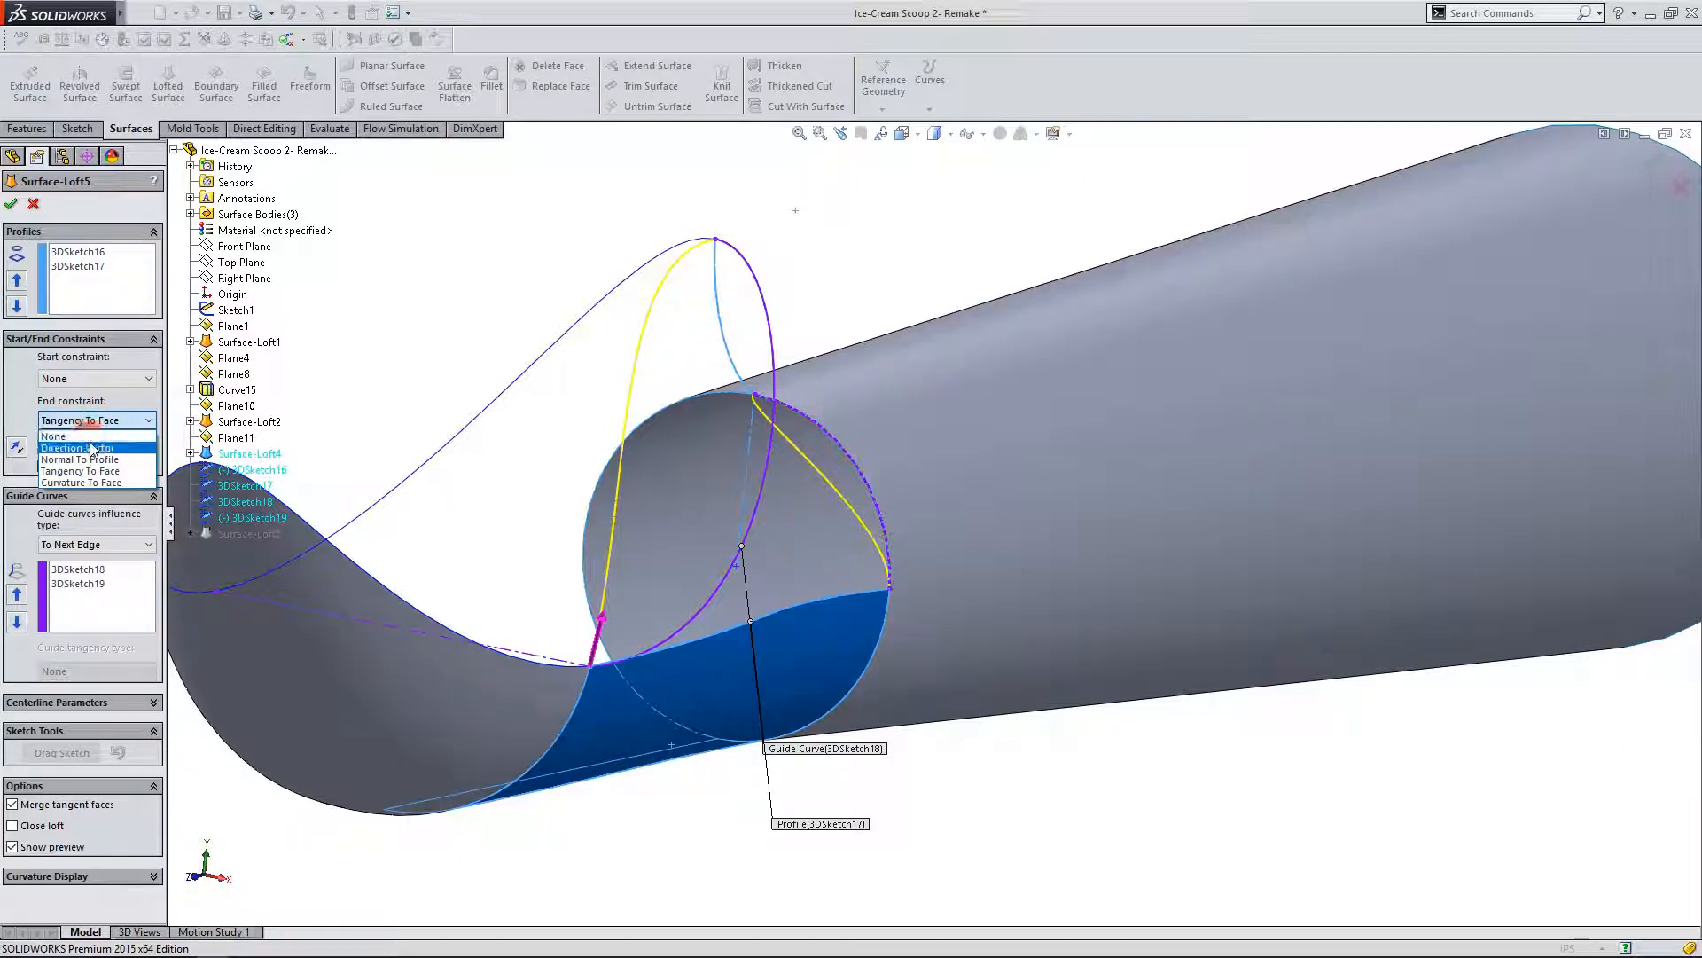
left_click(89, 443)
left_click(81, 422)
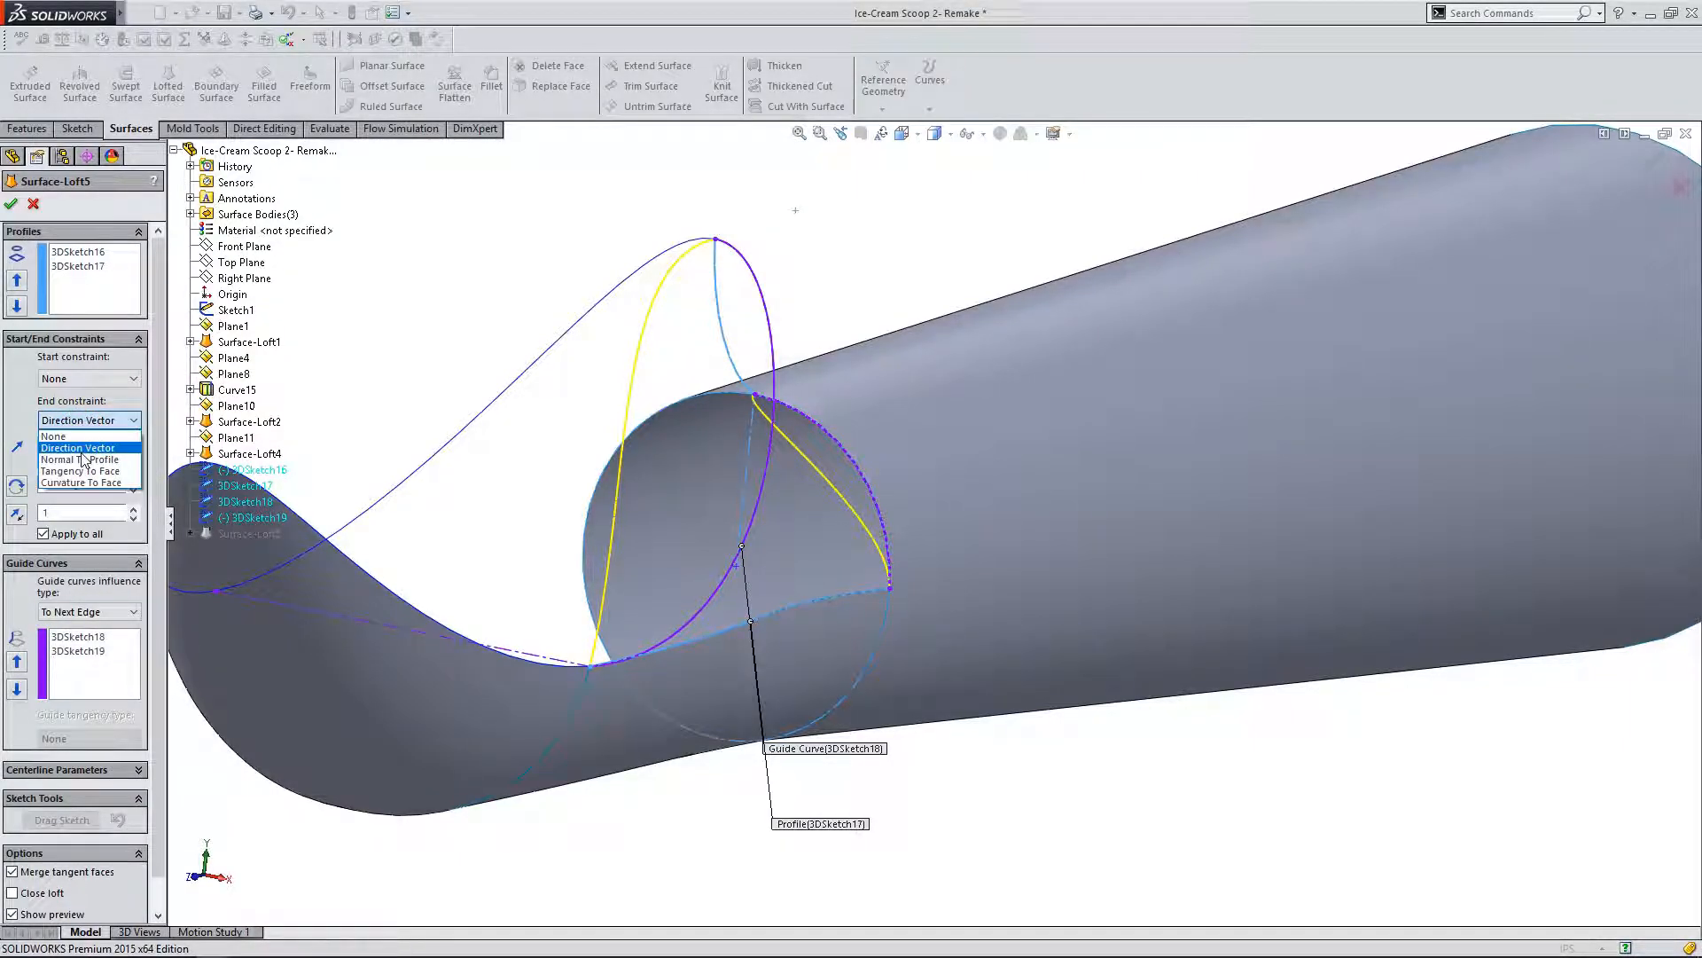
left_click(81, 457)
middle_click_drag(683, 653, 718, 805)
left_click(35, 258)
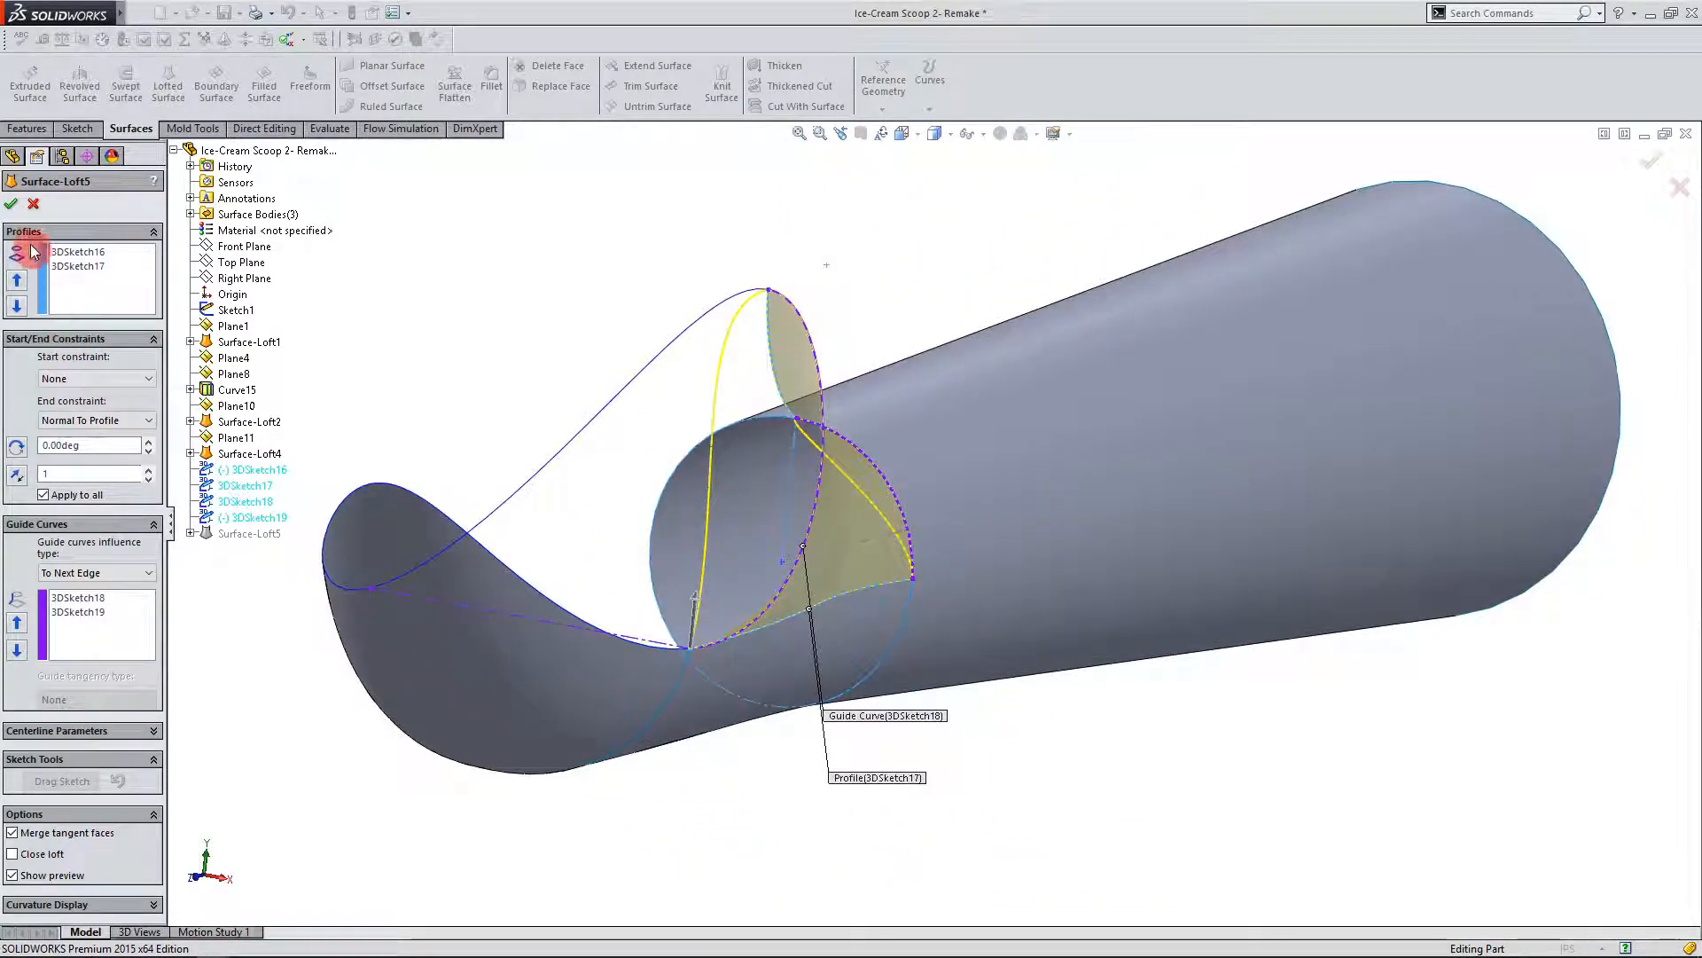
left_click(12, 203)
Step: Start a Mirror feature about the Right Plane and make its bodies selection active
middle_click_drag(847, 763, 646, 497)
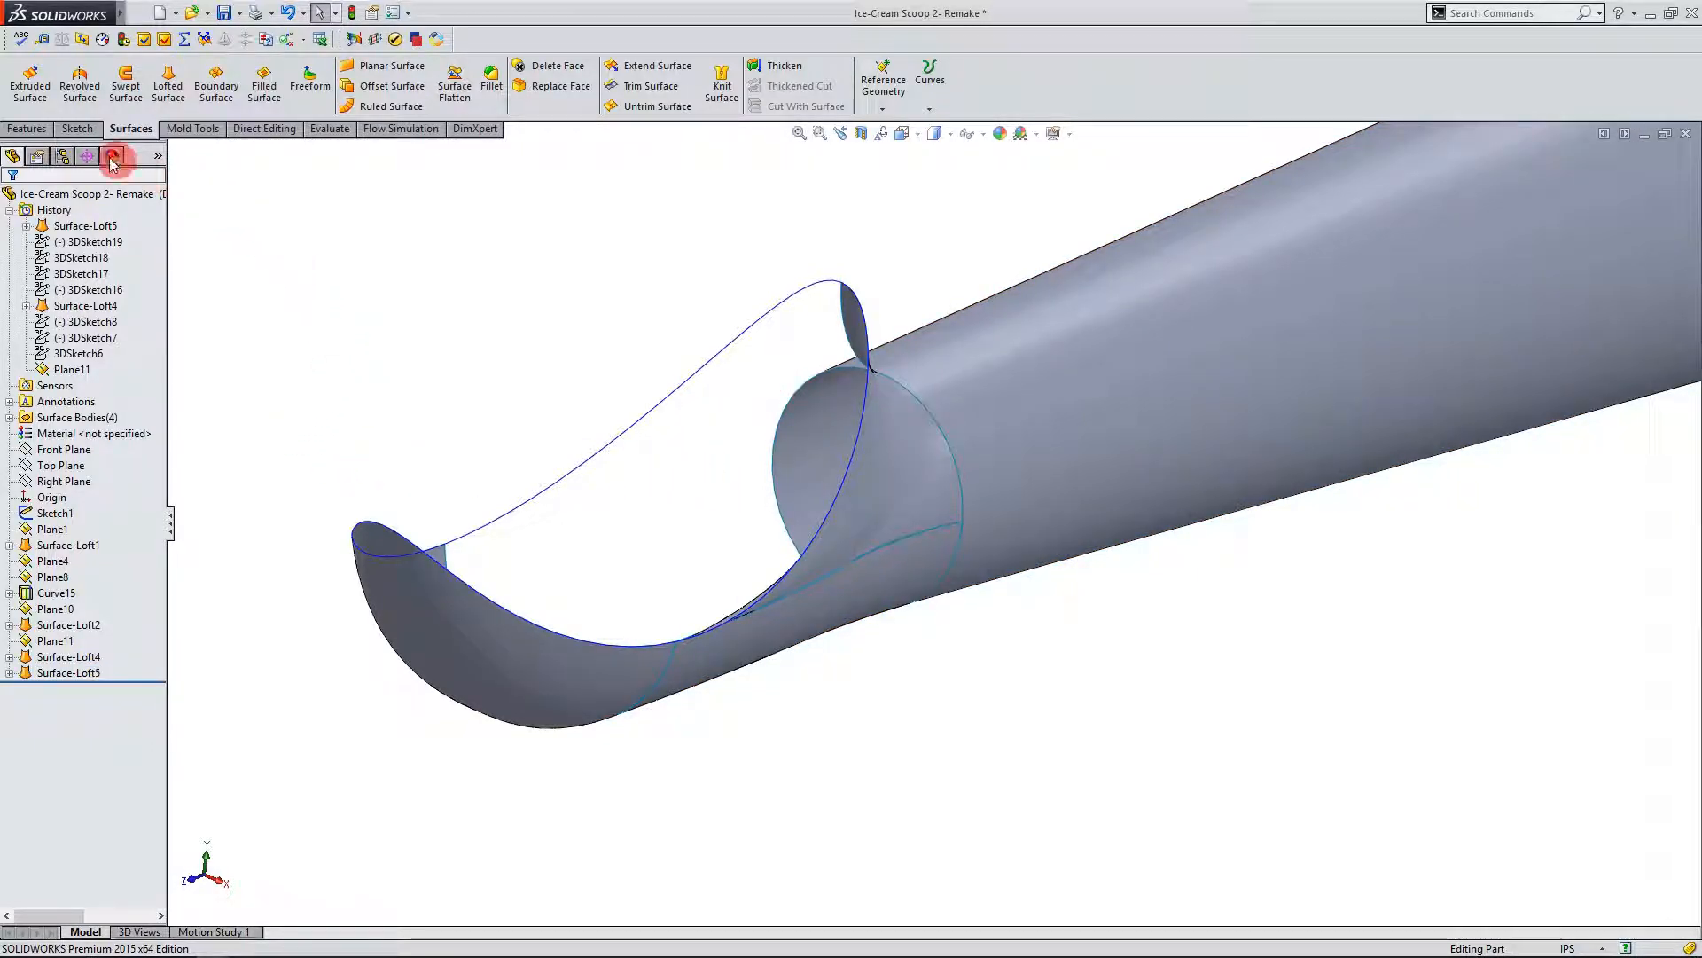
left_click(28, 130)
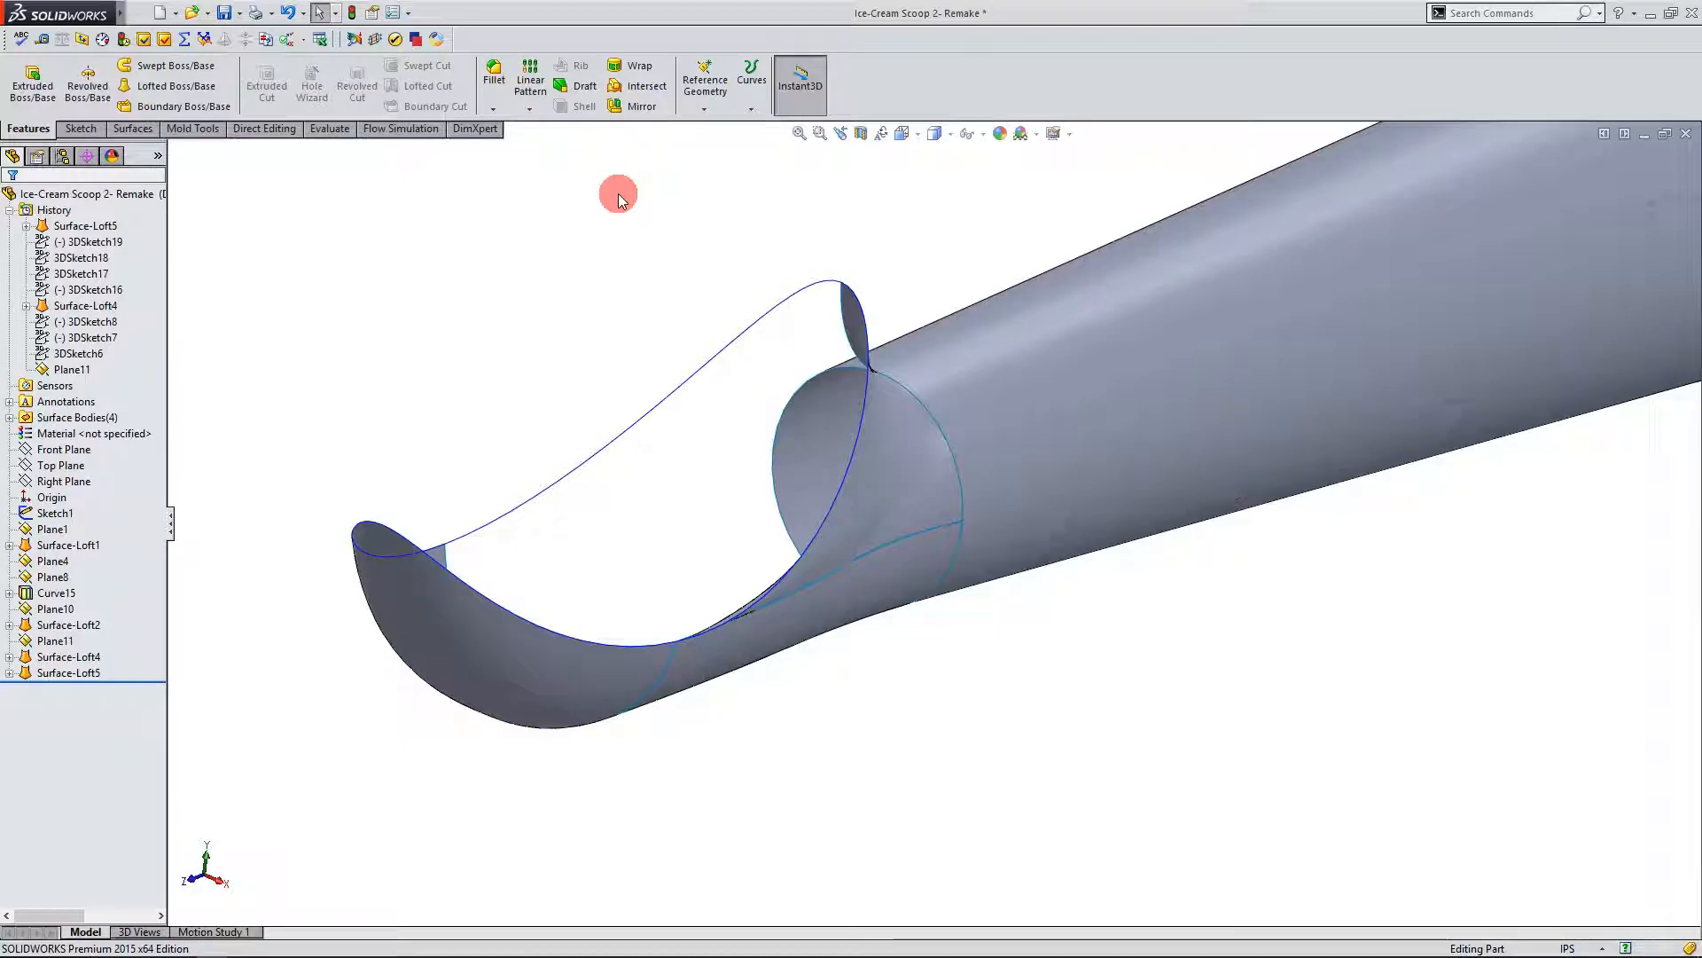
left_click(635, 107)
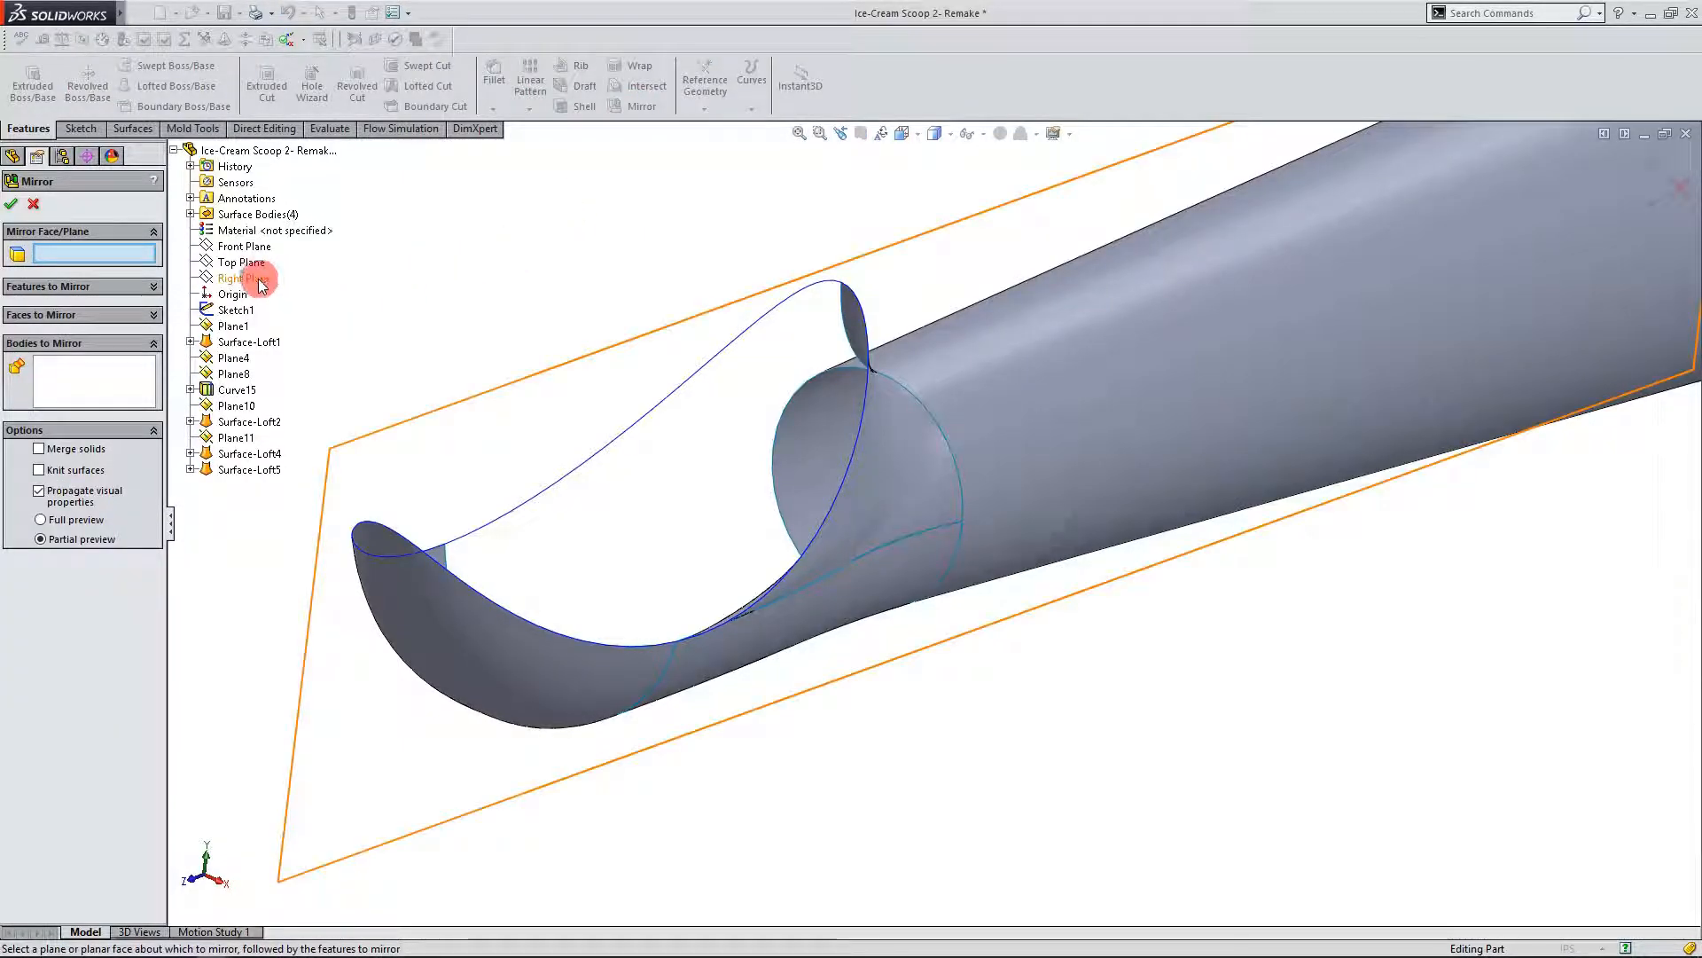
left_click(244, 278)
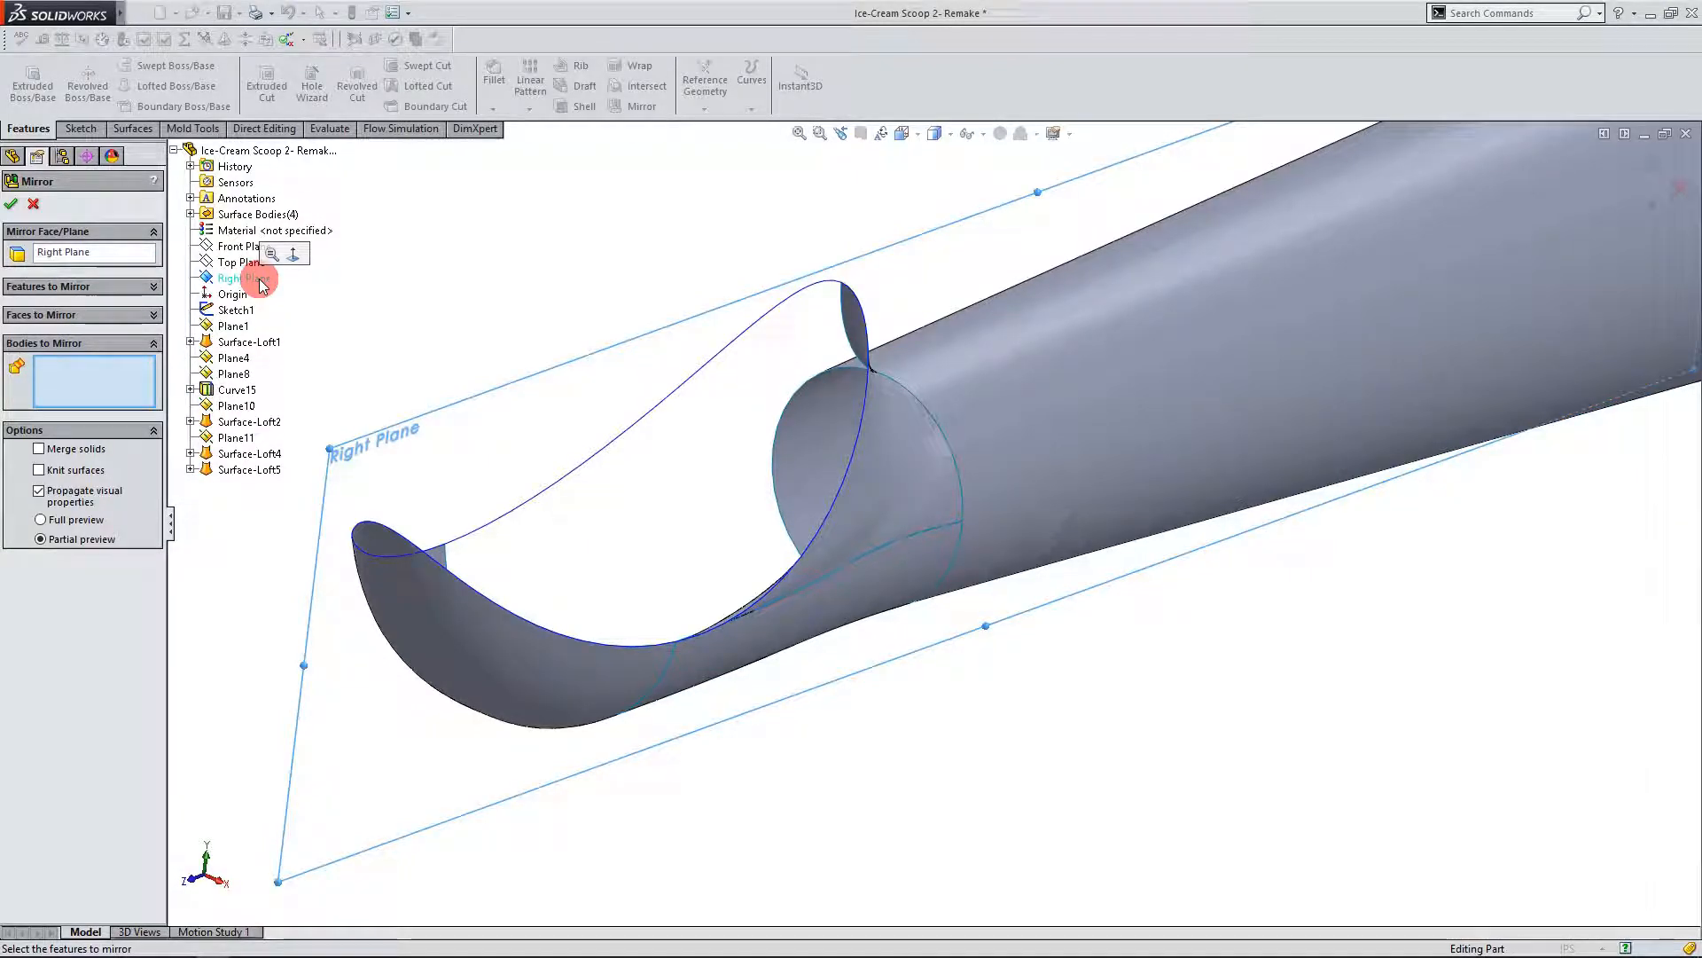
left_click(153, 346)
left_click(146, 292)
left_click(97, 330)
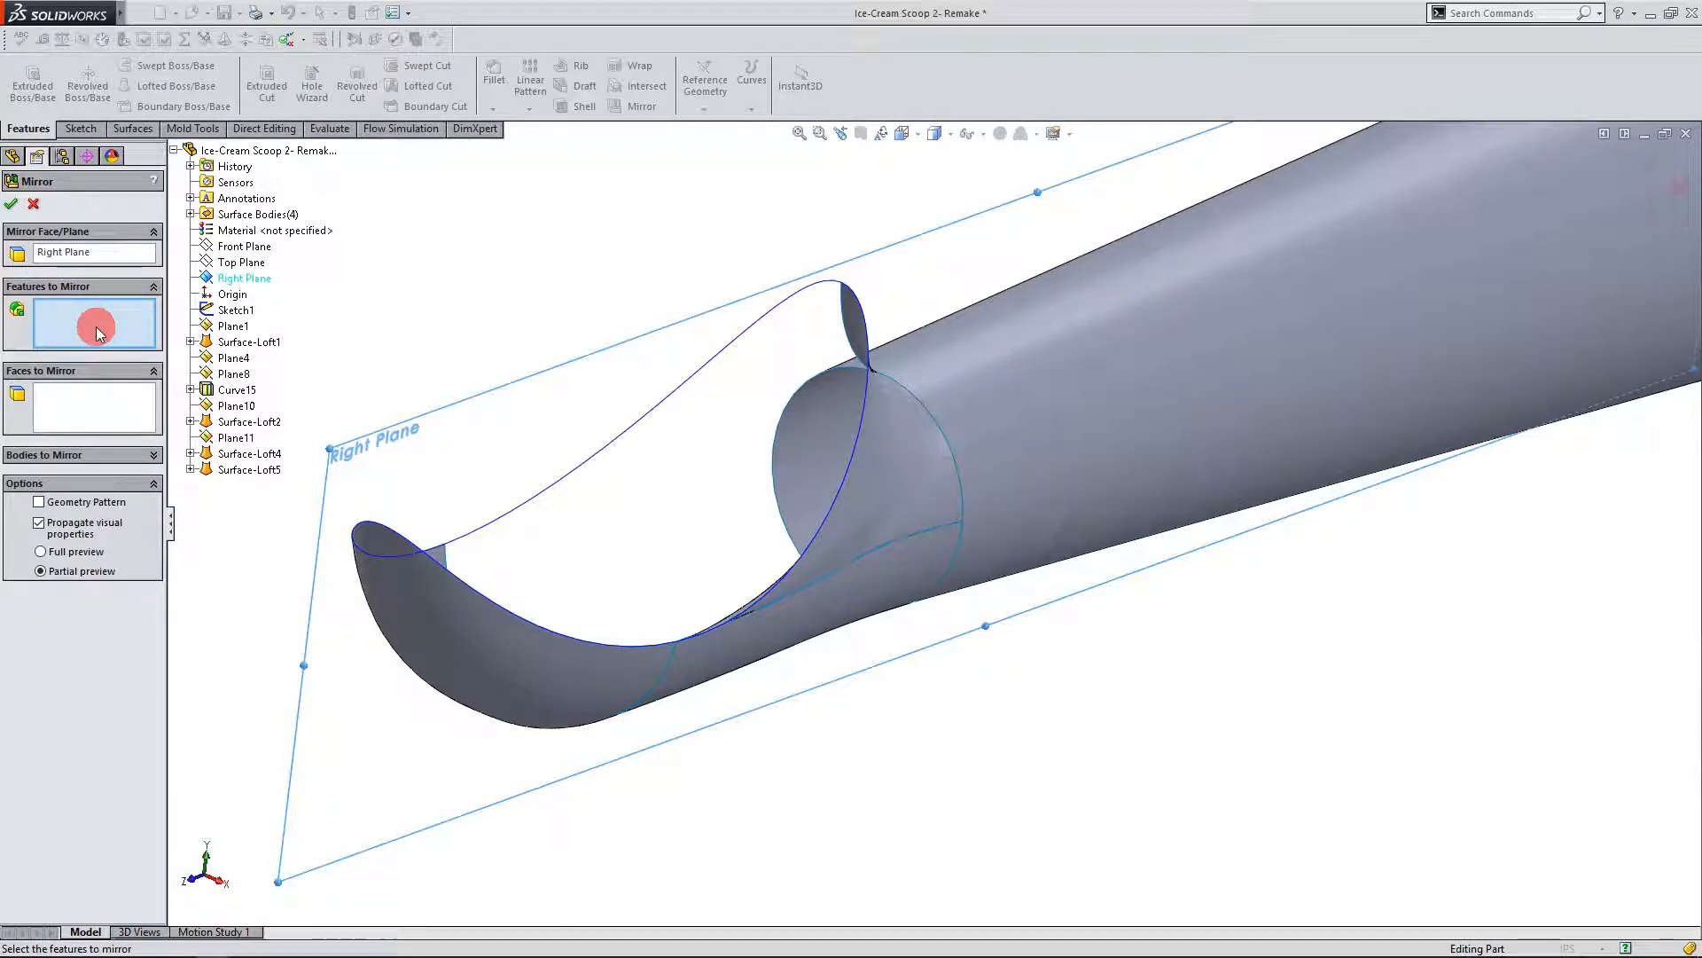
left_click(87, 456)
left_click(99, 381)
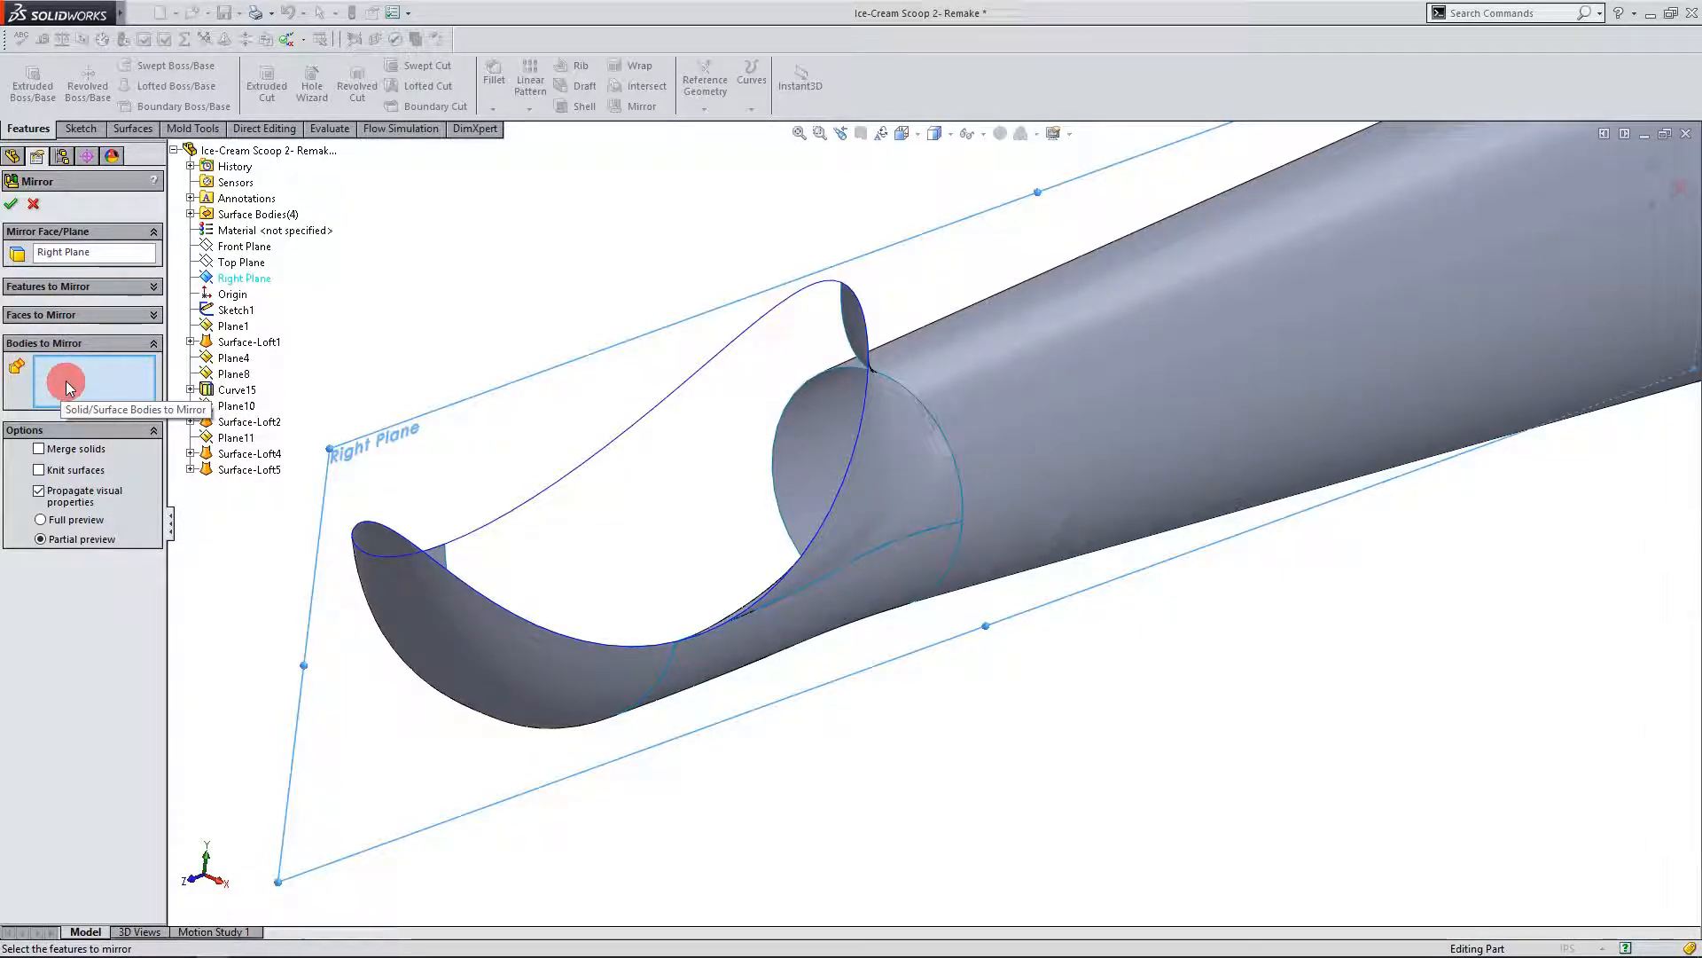
Step: Mirror the Surface-Loft5 and Surface-Loft4 bodies about the Right Plane, using the full preview
left_click(901, 482)
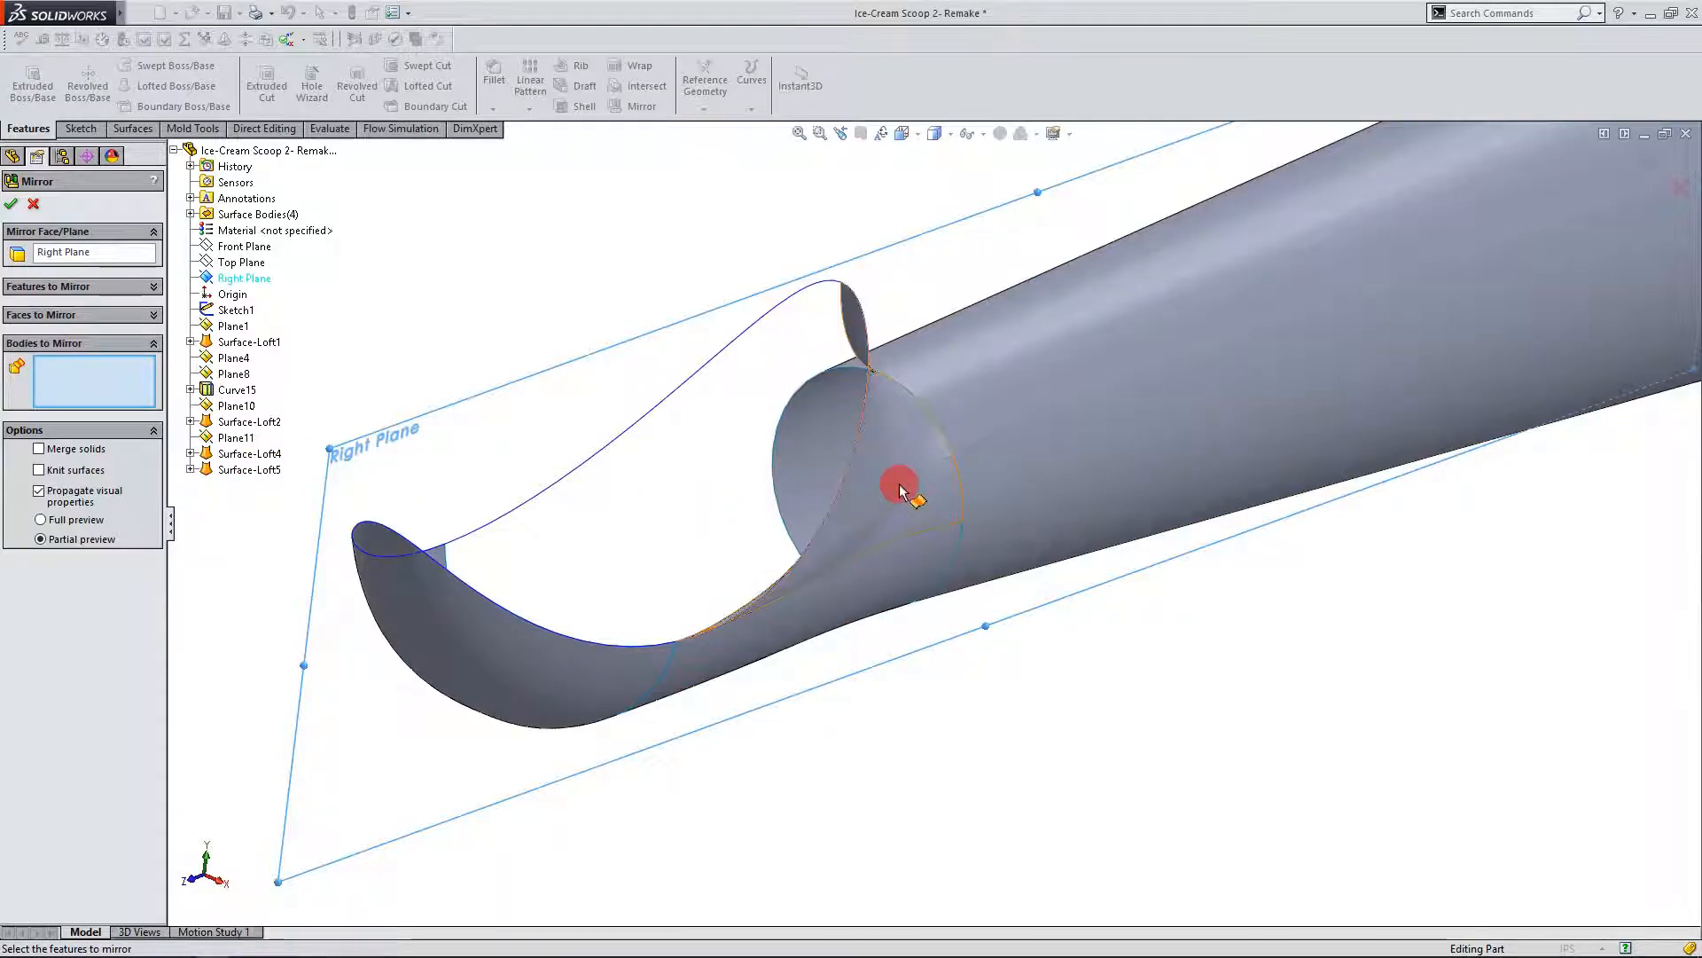
left_click(905, 563)
middle_click_drag(901, 560, 923, 650)
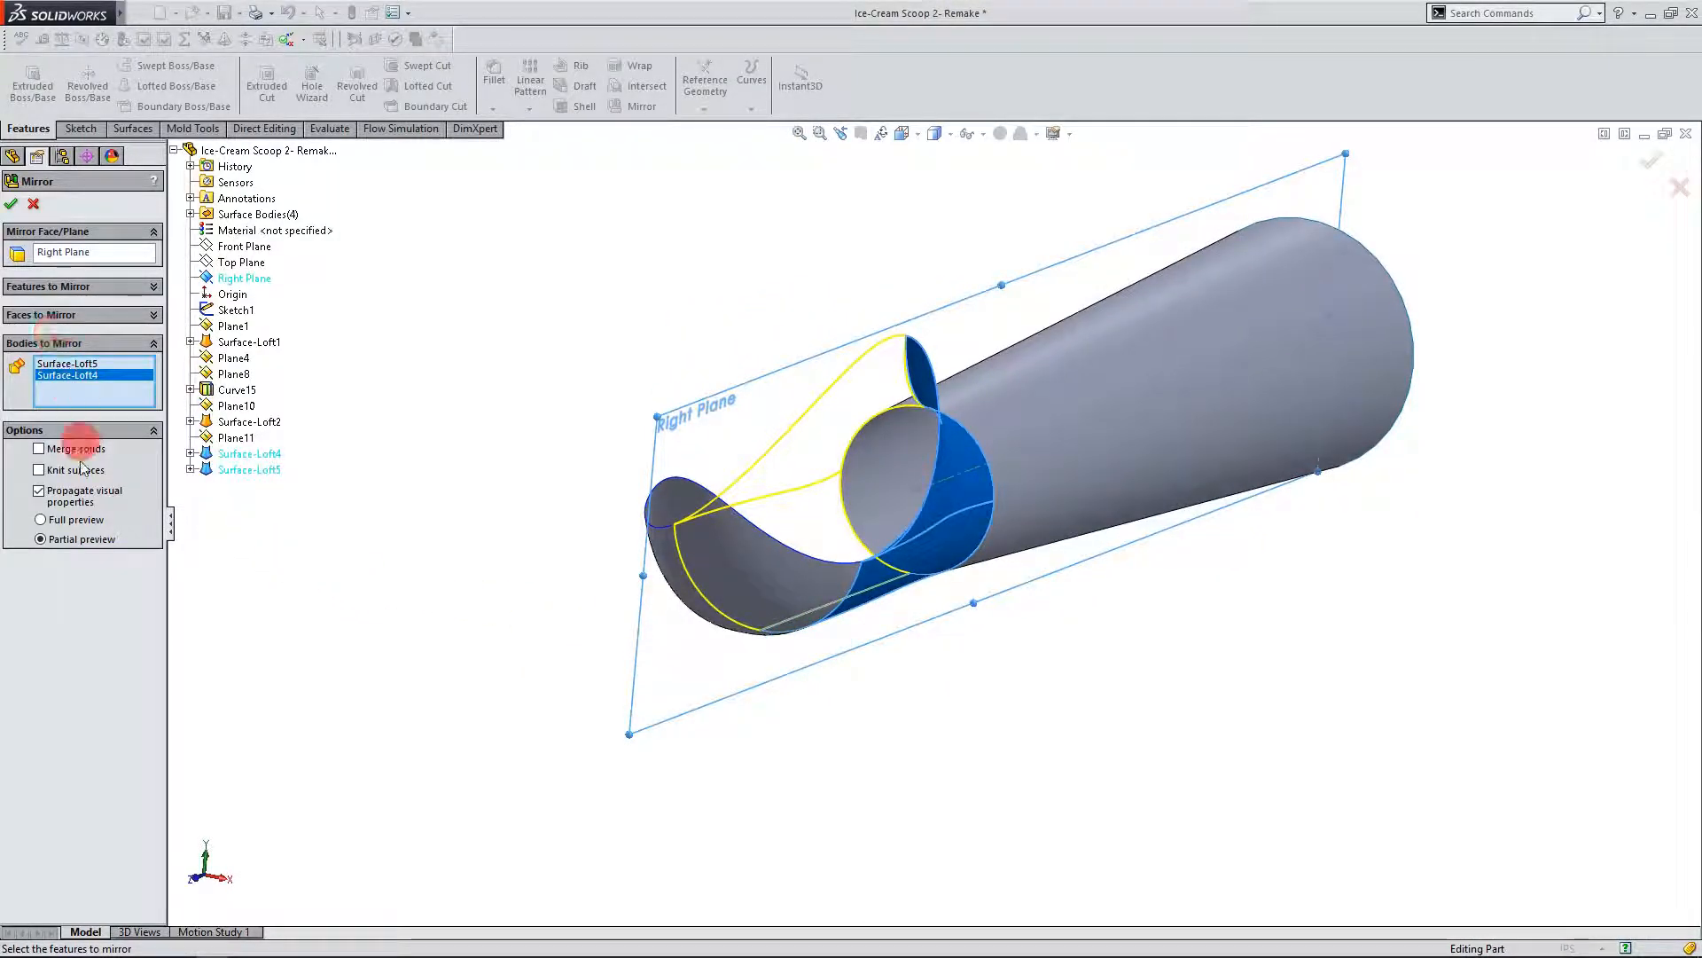
left_click(41, 520)
middle_click_drag(471, 559, 532, 532)
left_click(14, 209)
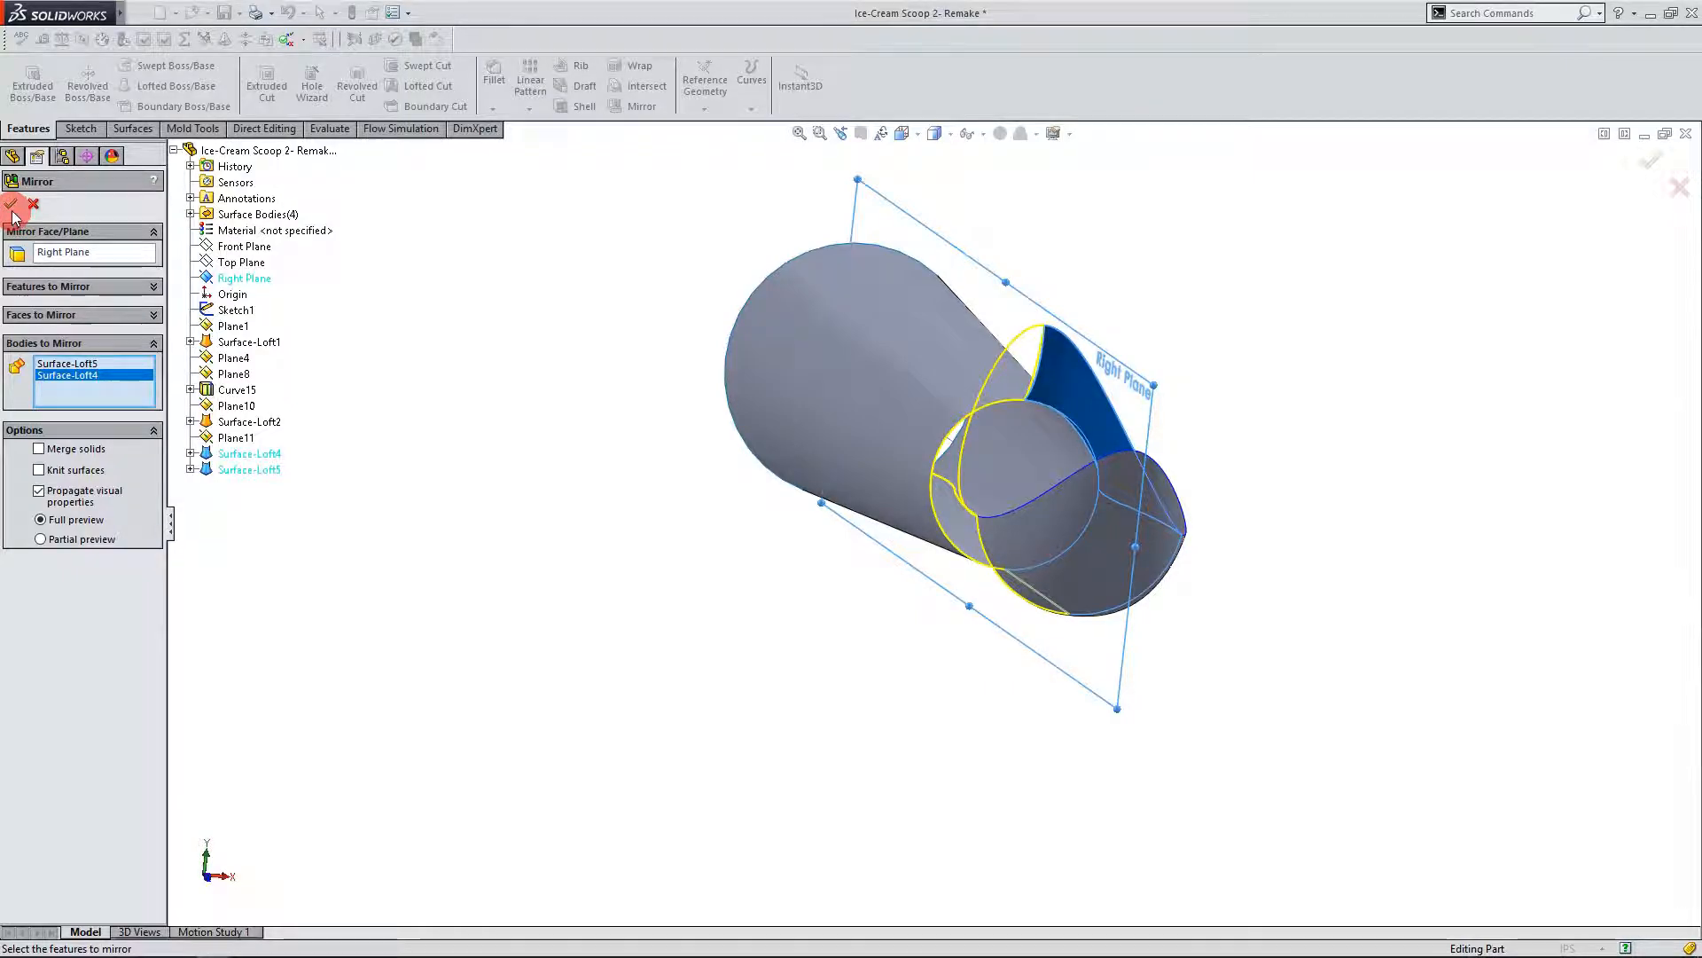
Step: Examine the mirrored surfaces and the centre seam between the two side lofts where the bowl meets the handle
middle_click_drag(718, 566, 469, 593)
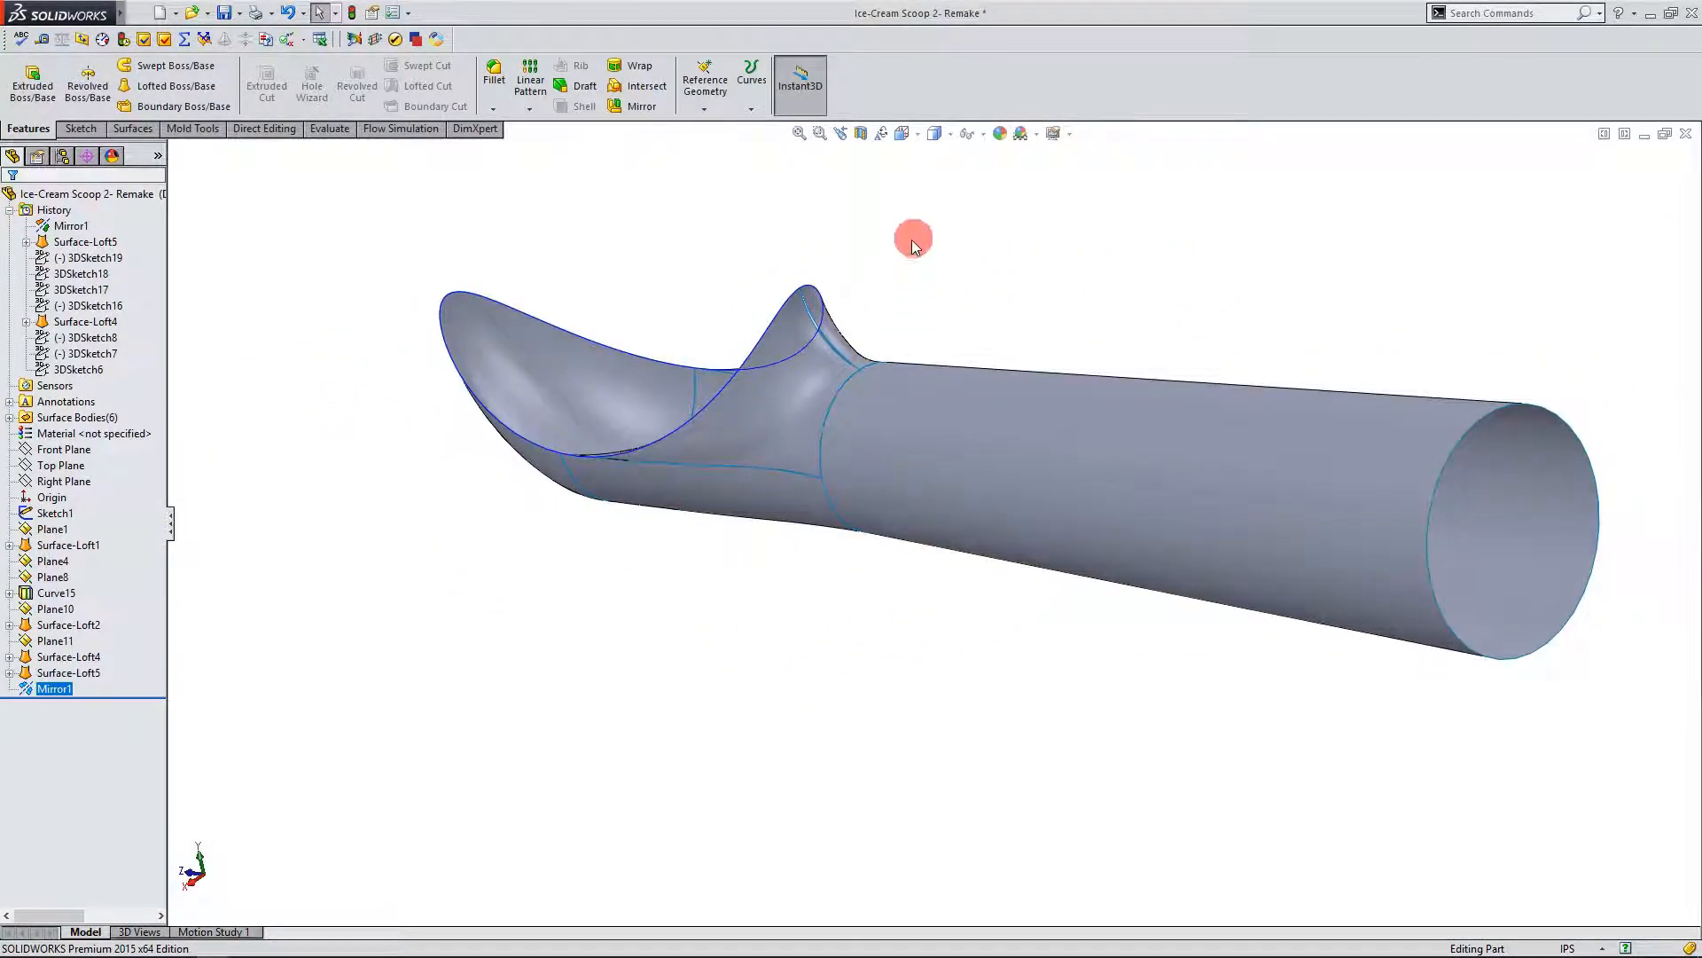
scroll(916, 236, "down", 4)
middle_click_drag(871, 378, 838, 459)
scroll(809, 479, "down", 5)
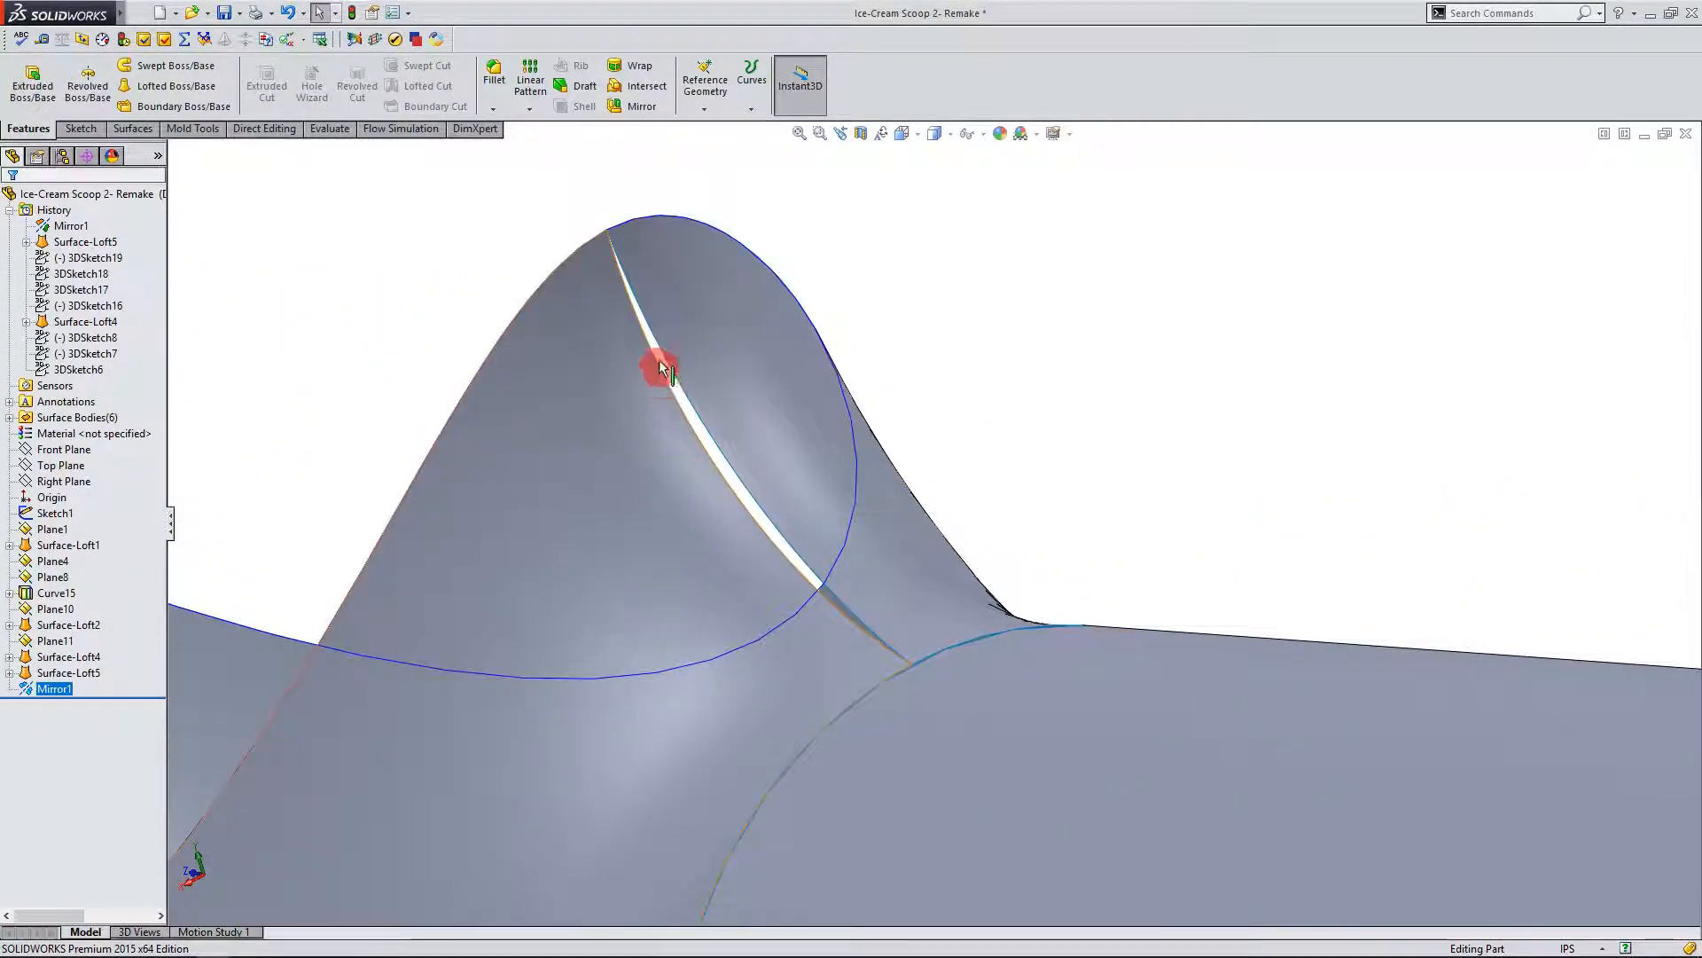
scroll(660, 273, "down", 3)
scroll(722, 398, "up", 7)
scroll(940, 618, "up", 7)
middle_click_drag(1002, 695, 984, 768)
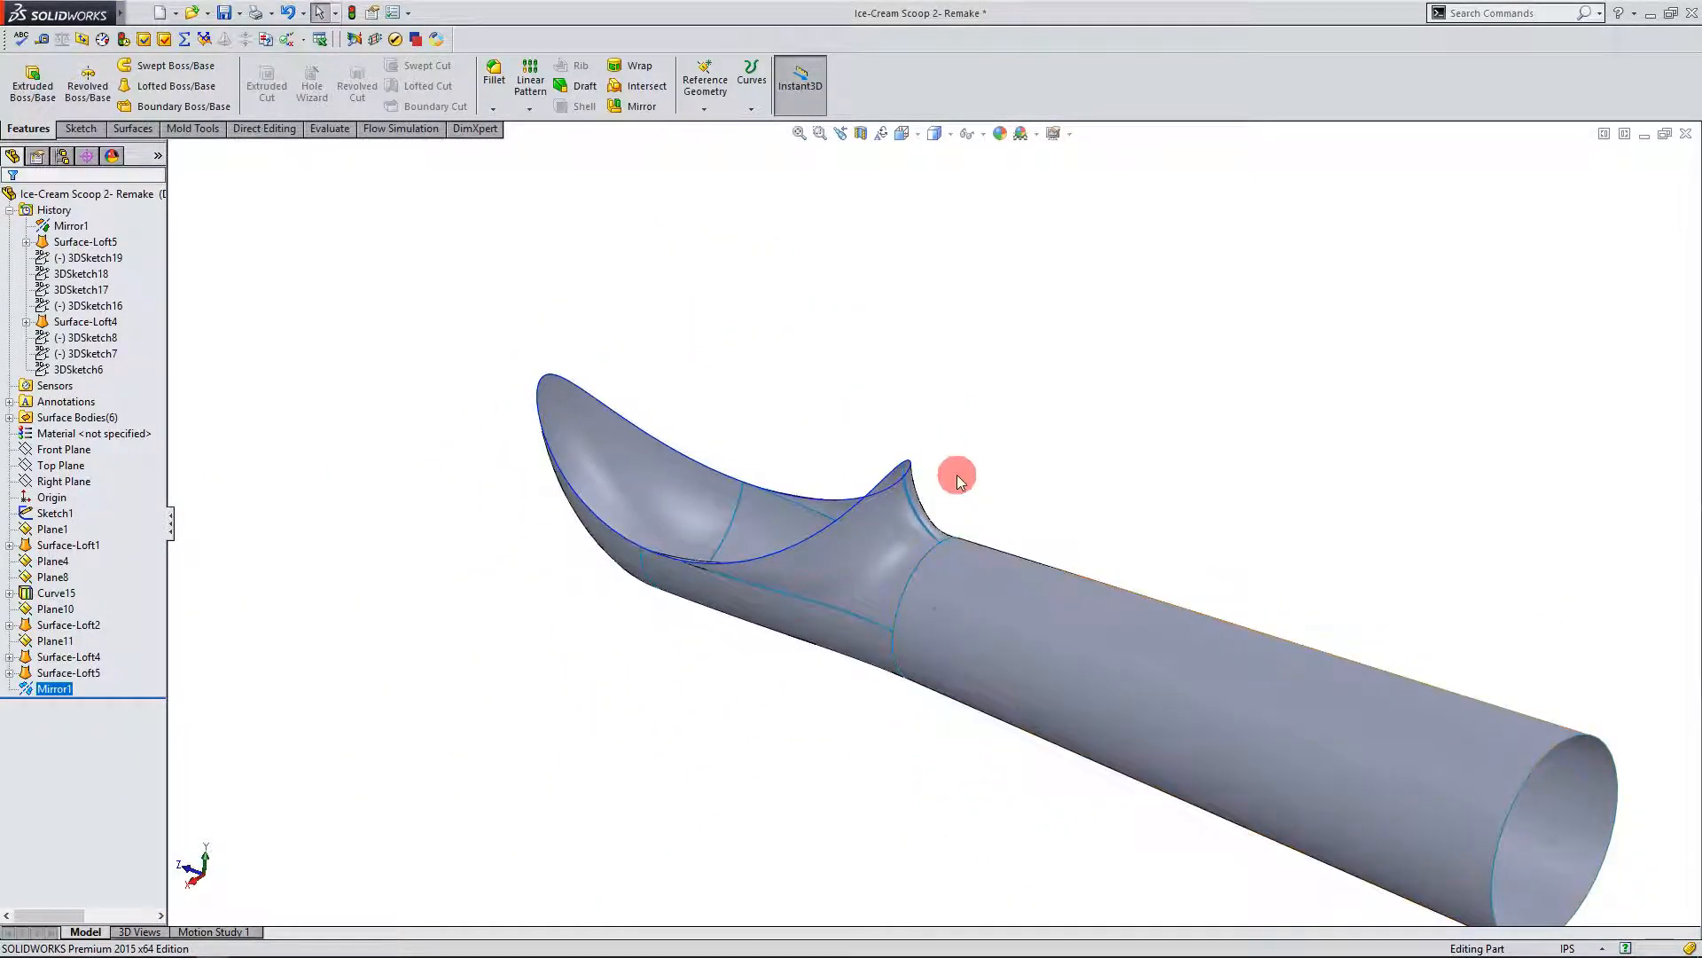
scroll(943, 657, "down", 6)
scroll(940, 621, "up", 6)
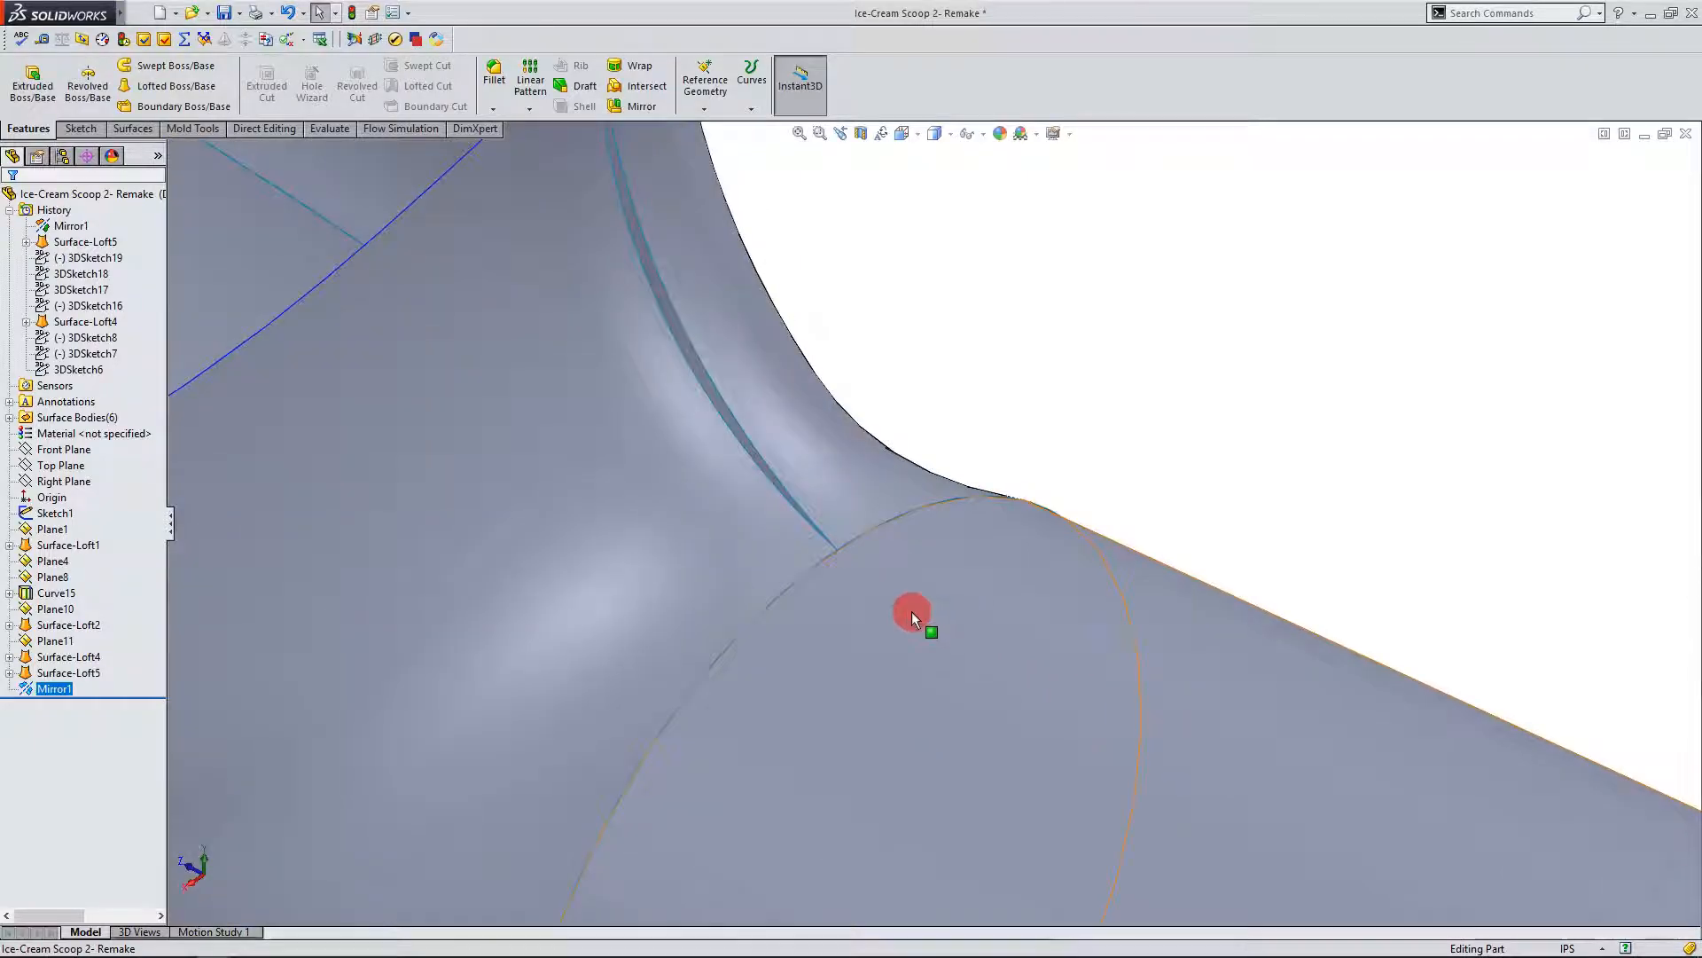
scroll(938, 621, "down", 1)
scroll(922, 461, "down", 5)
scroll(922, 475, "up", 2)
middle_click_drag(968, 590, 940, 676)
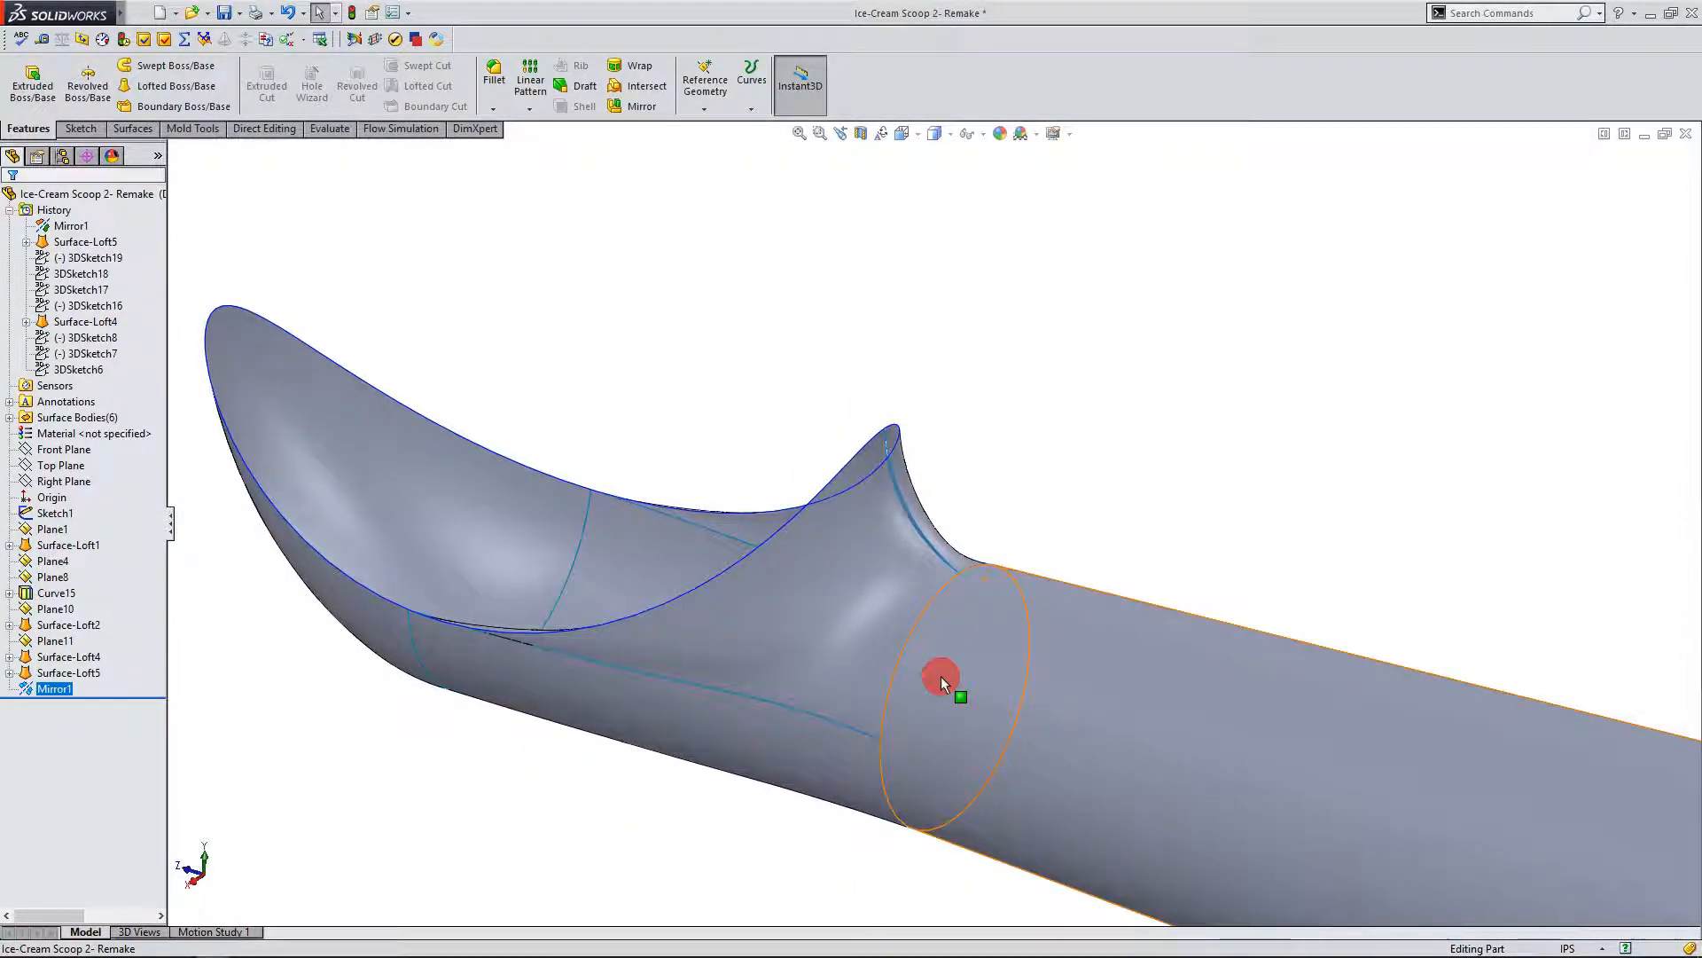
Step: Edit the Surface-Loft5 side loft, try Direction Vector as its start constraint, and replace that choice before accepting
left_click(64, 674)
left_click(474, 832)
middle_click_drag(525, 840, 575, 824)
left_click(76, 672)
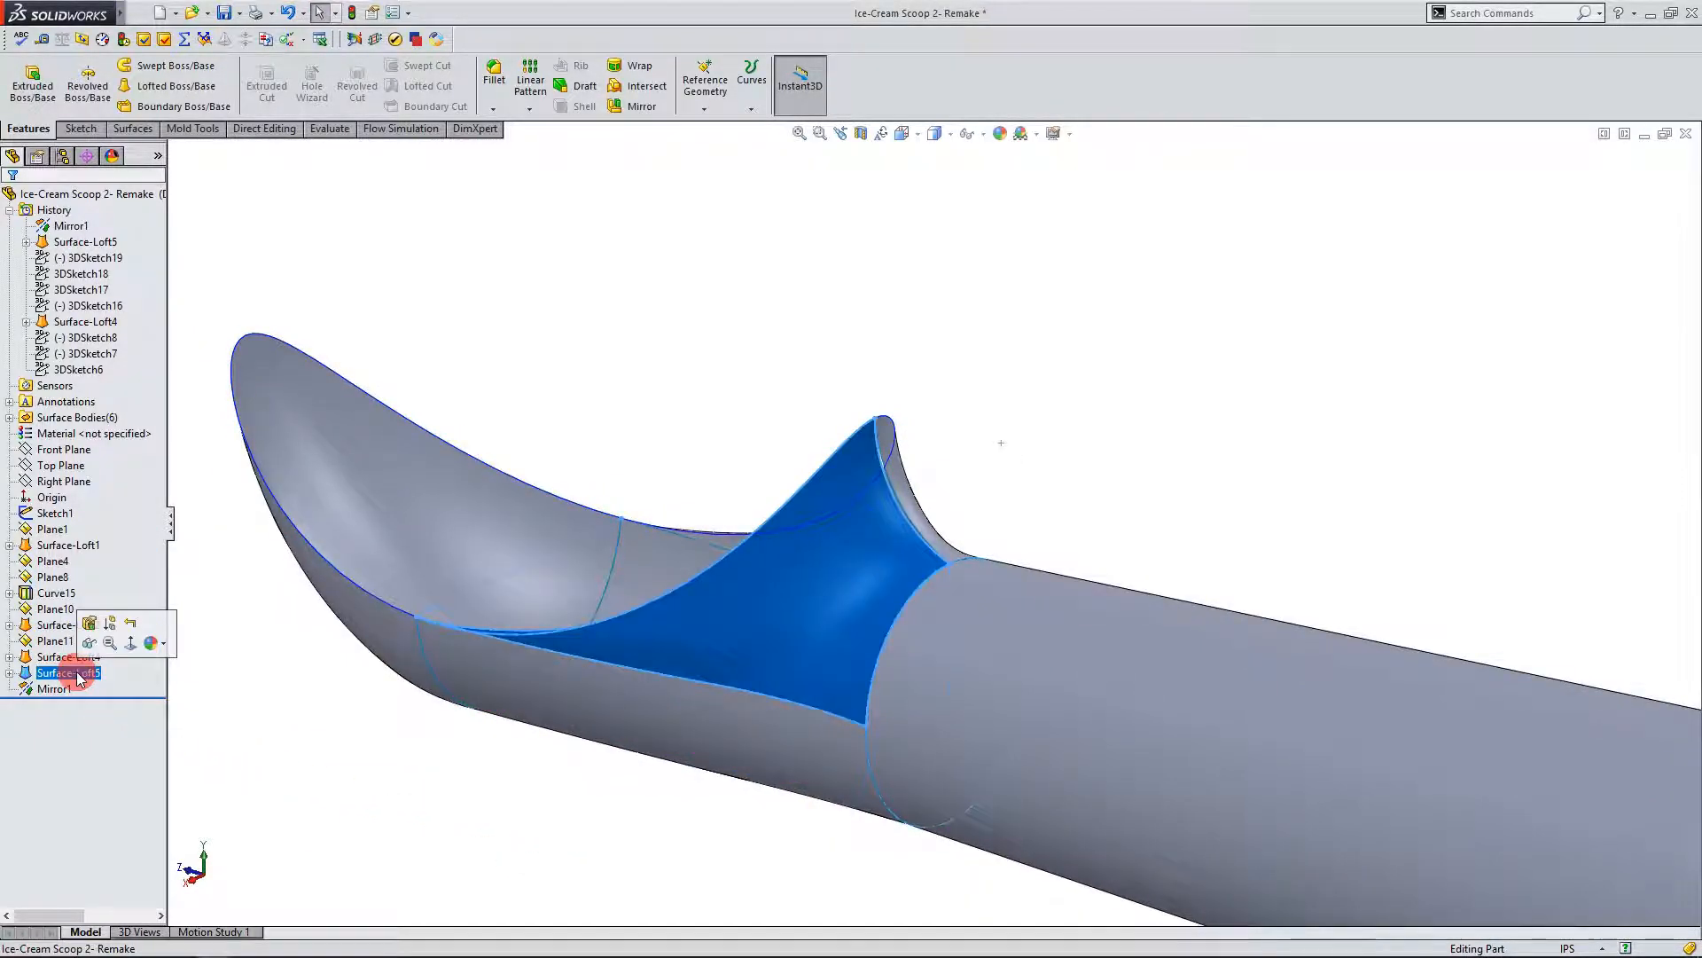
left_click(89, 623)
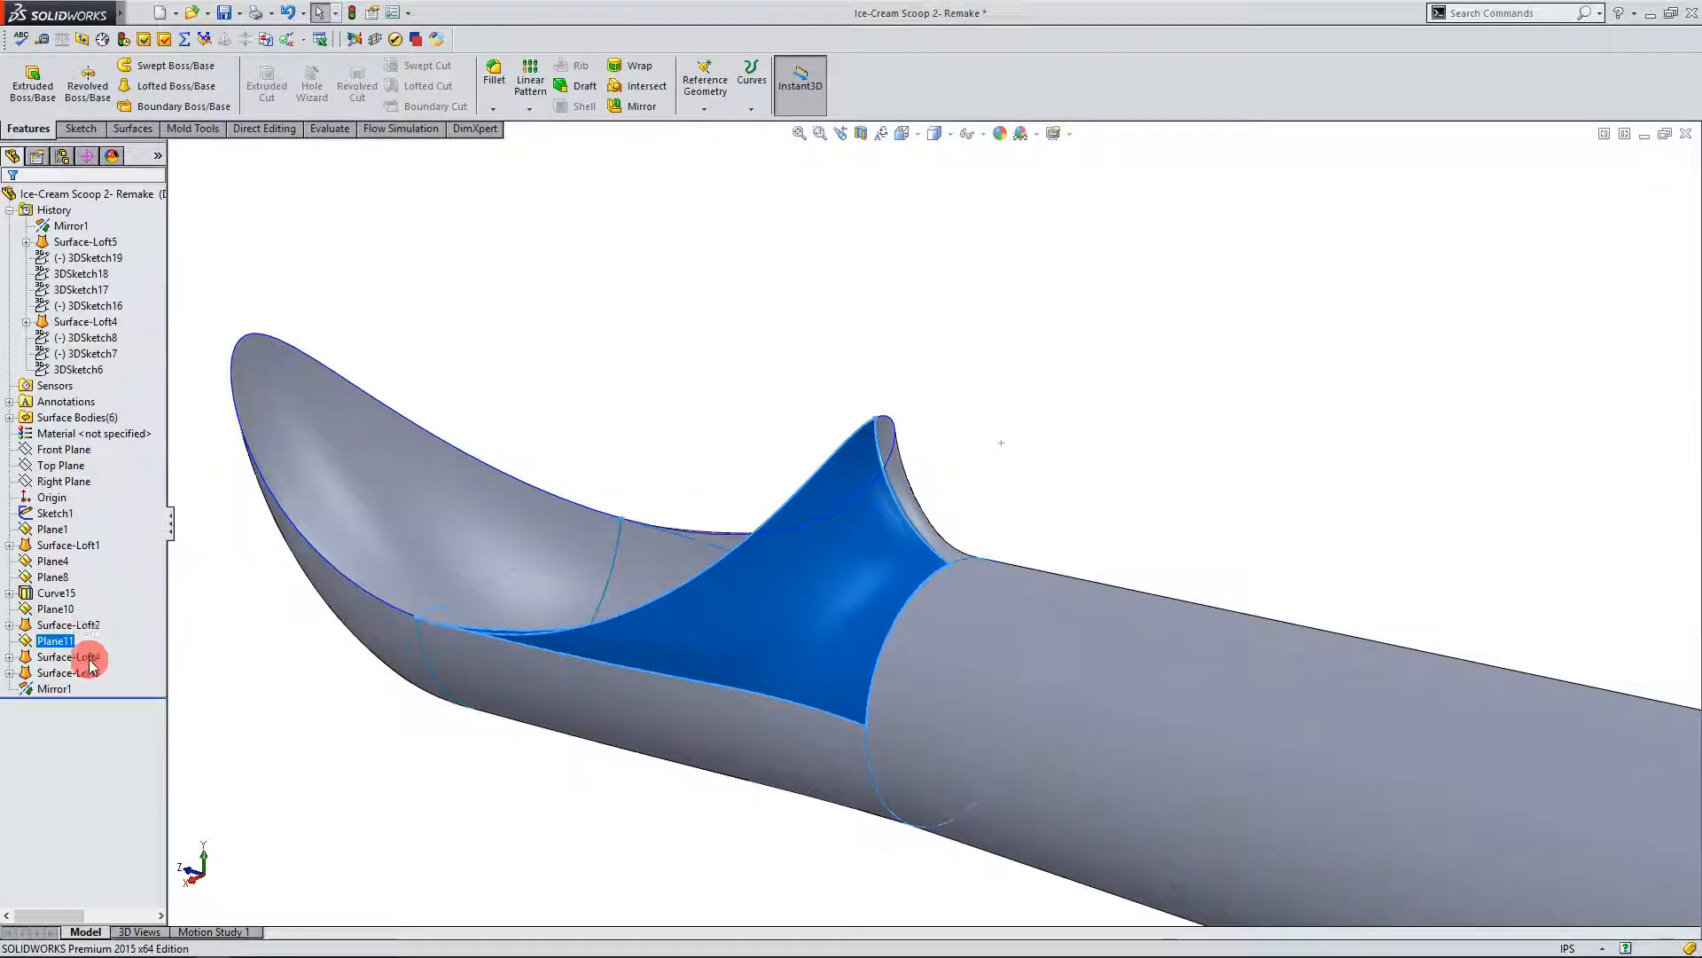
left_click(98, 378)
left_click(100, 410)
left_click(99, 377)
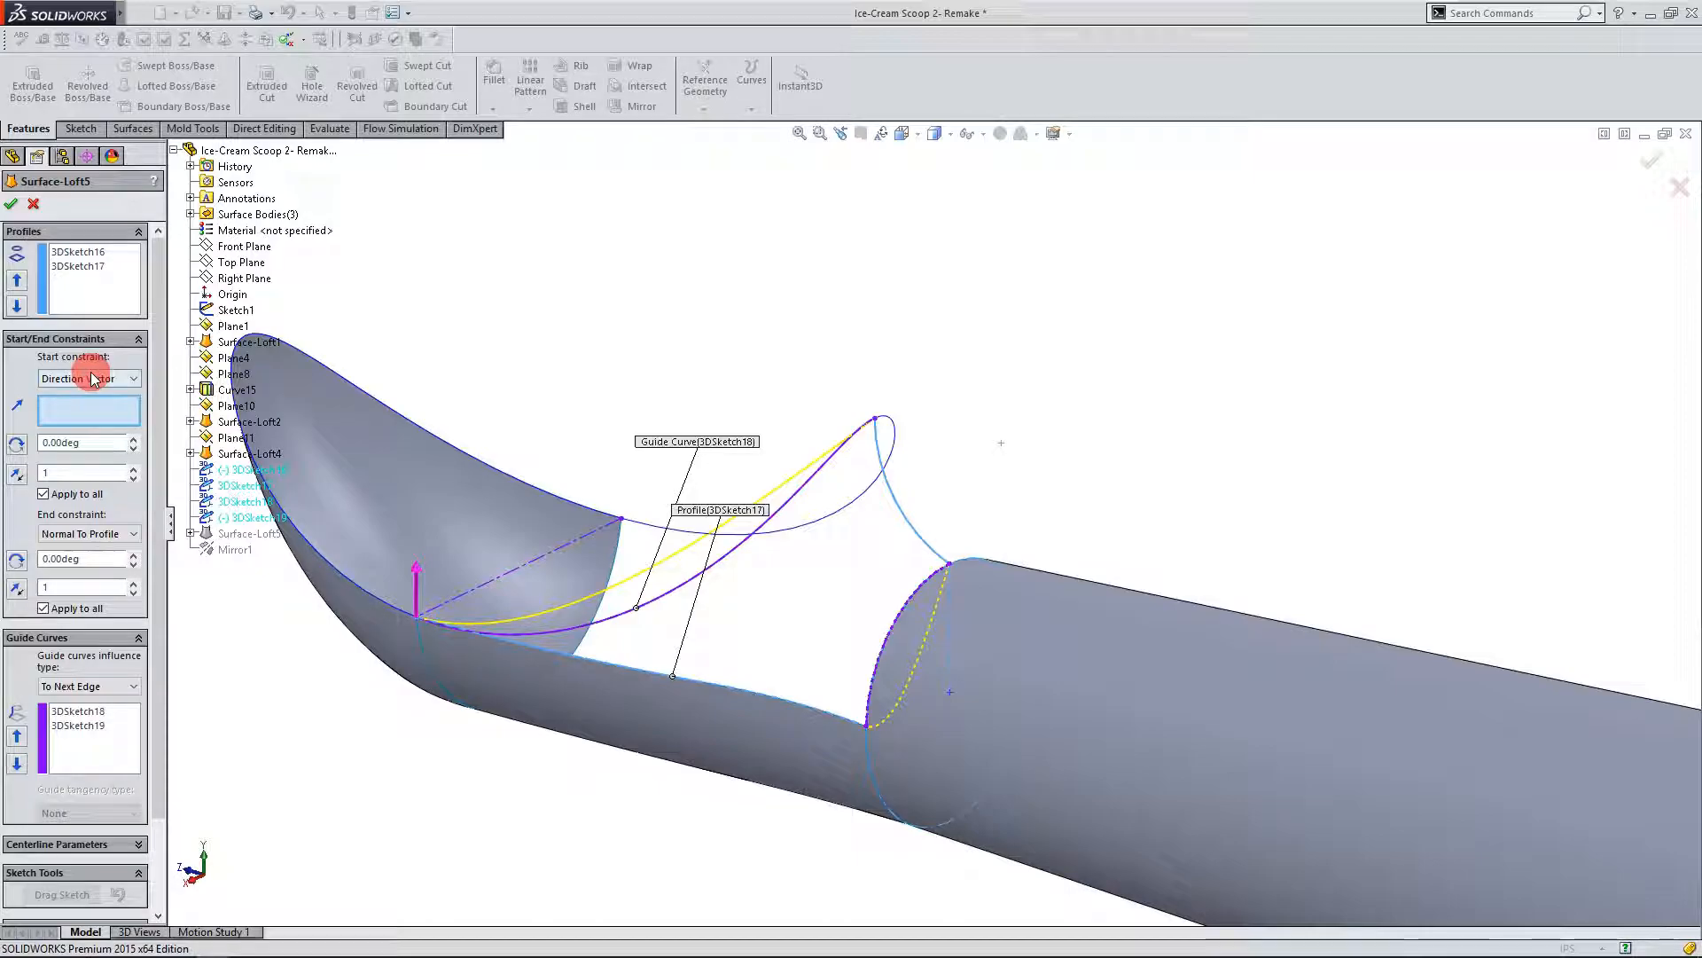
left_click(95, 396)
left_click(11, 204)
middle_click_drag(582, 808, 1041, 441)
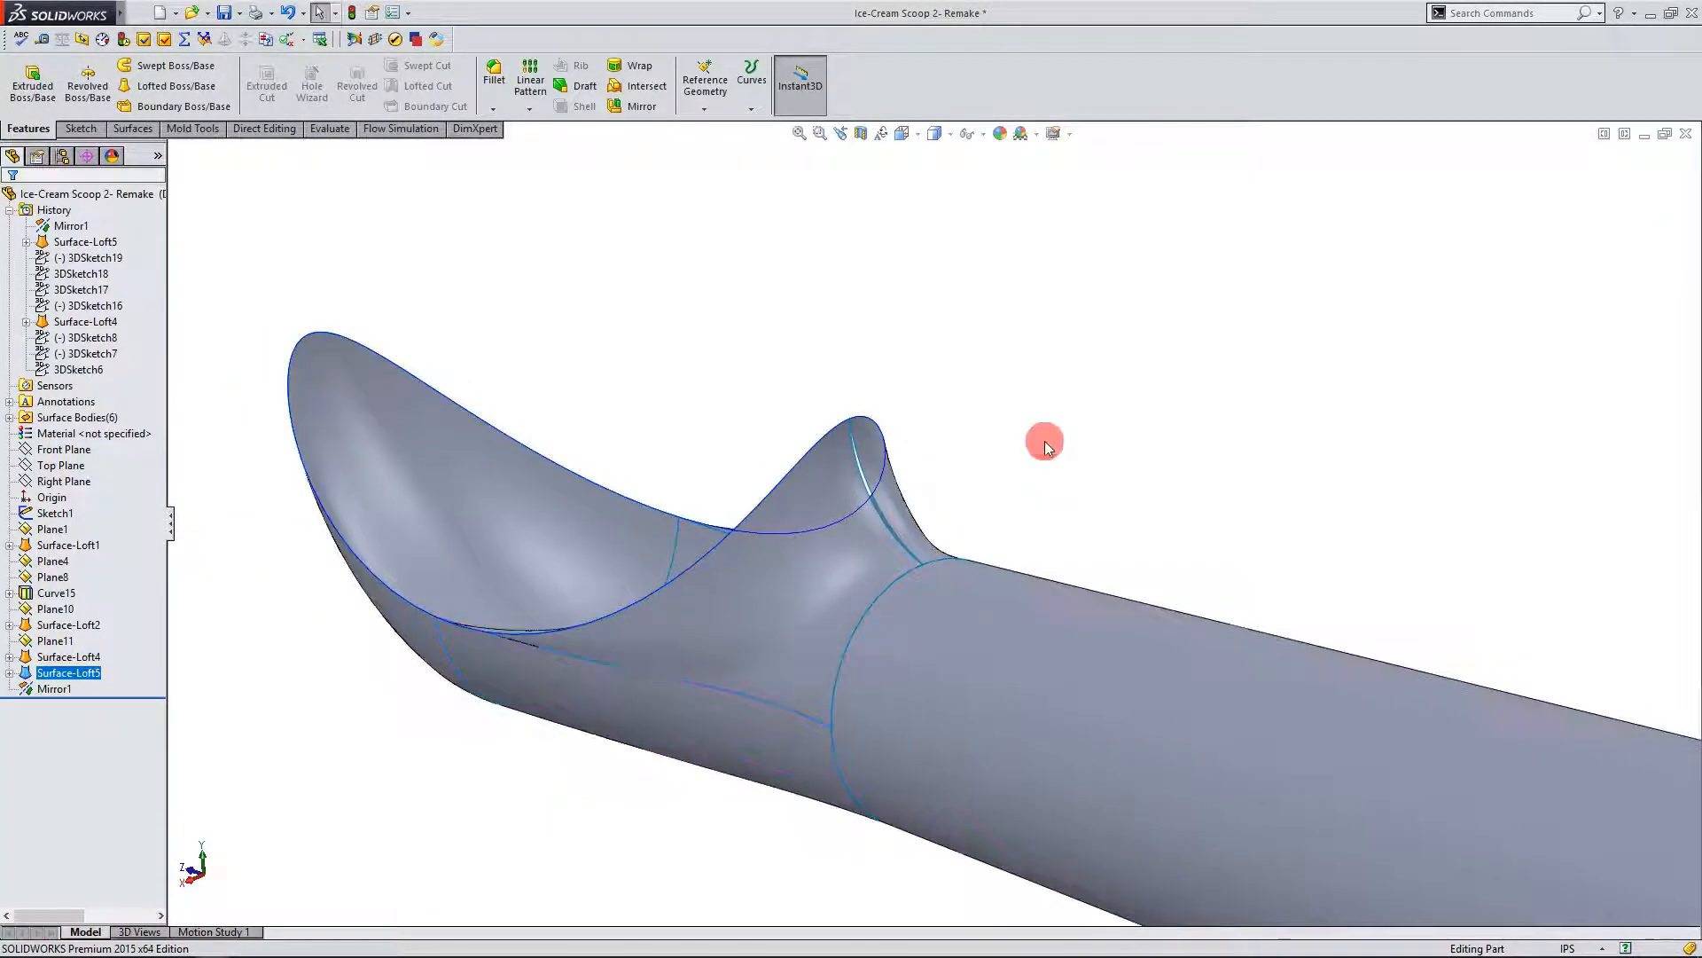
Step: Fill the narrow centre seam between the two side lofts with a Filled Surface, using both seam edges with Contact
scroll(949, 479, "down", 3)
left_click(340, 167)
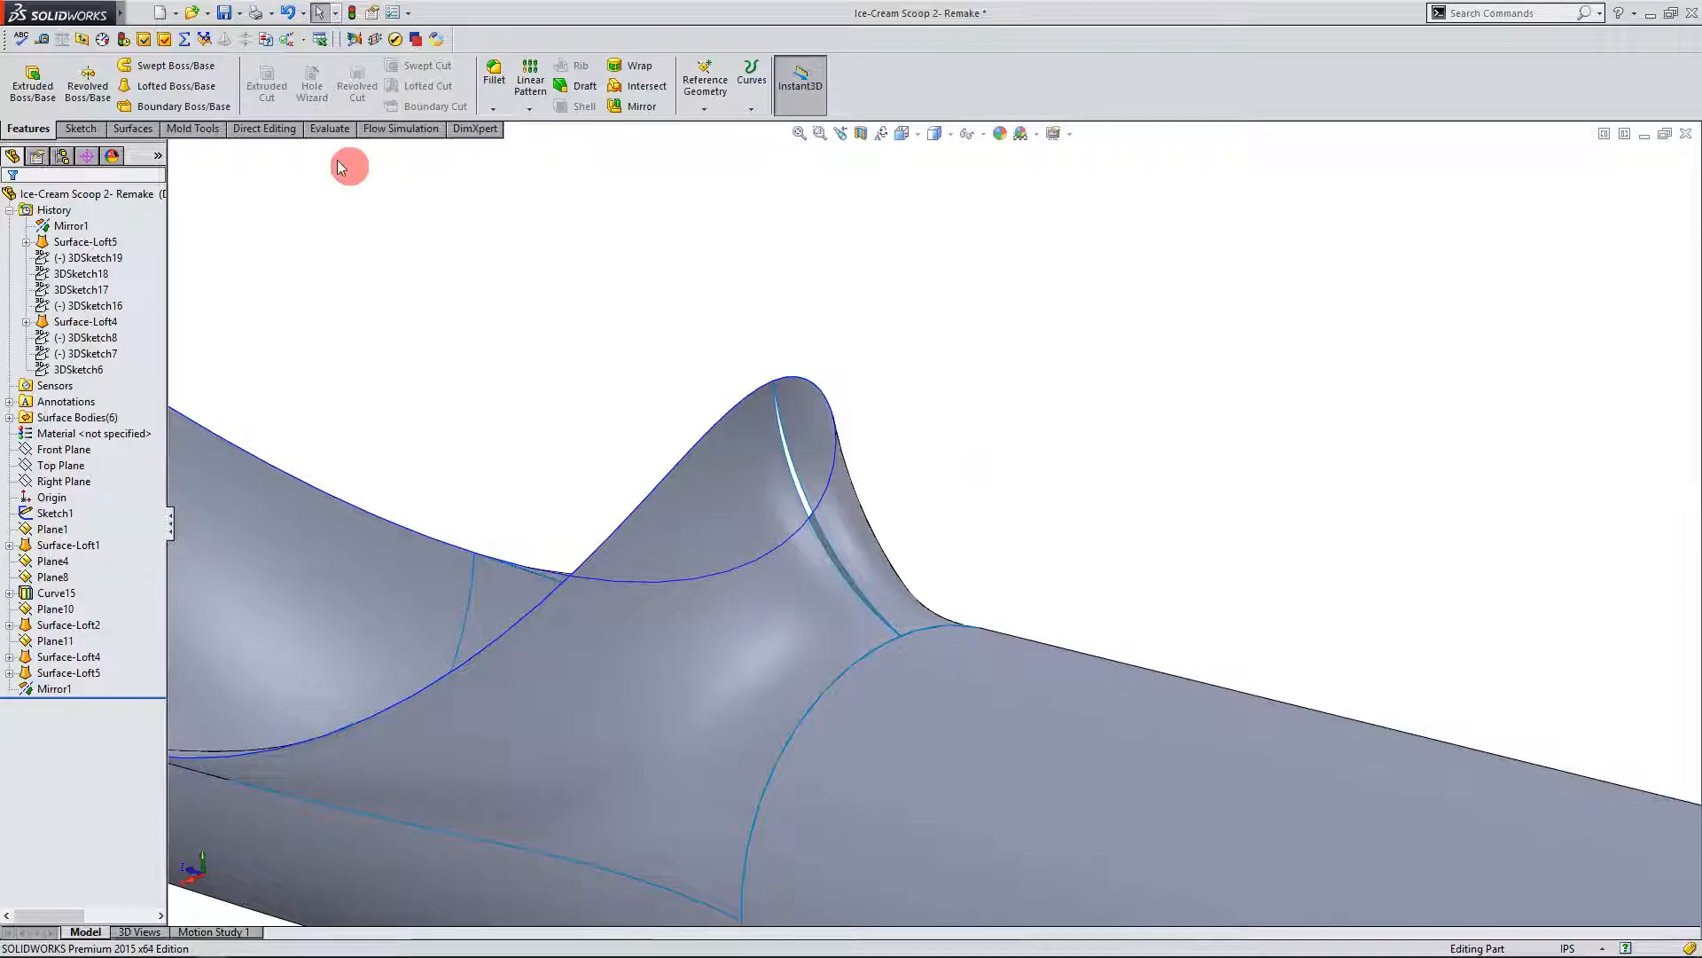
left_click(133, 128)
left_click(294, 199)
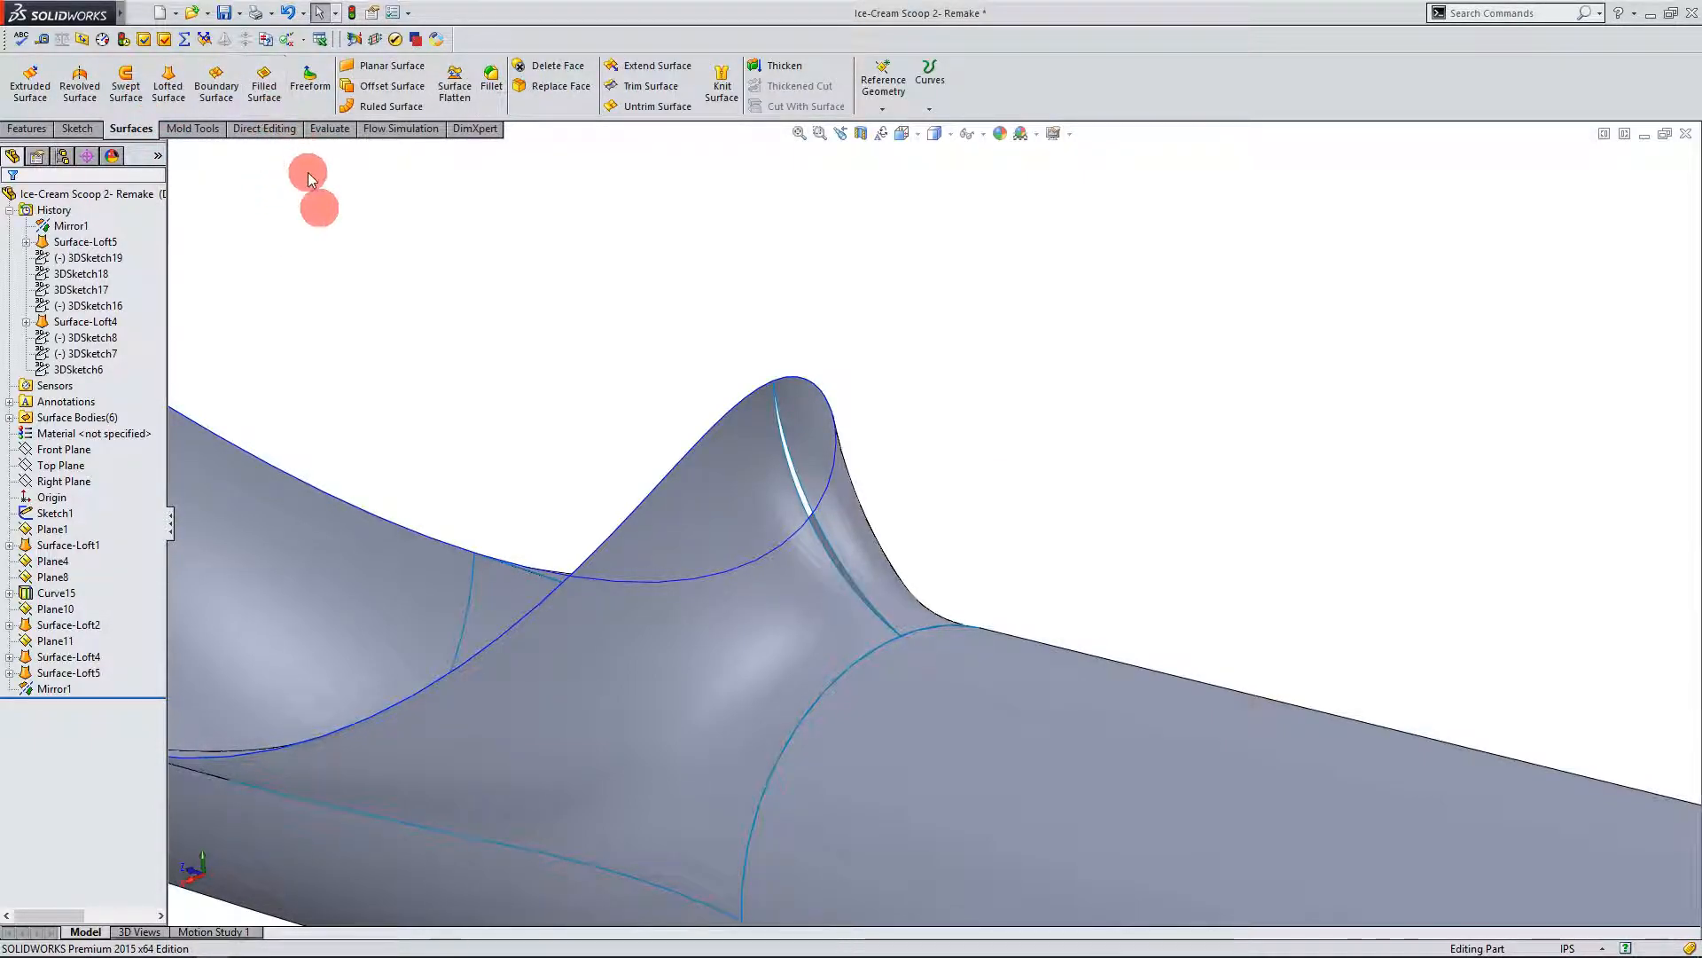
left_click(266, 89)
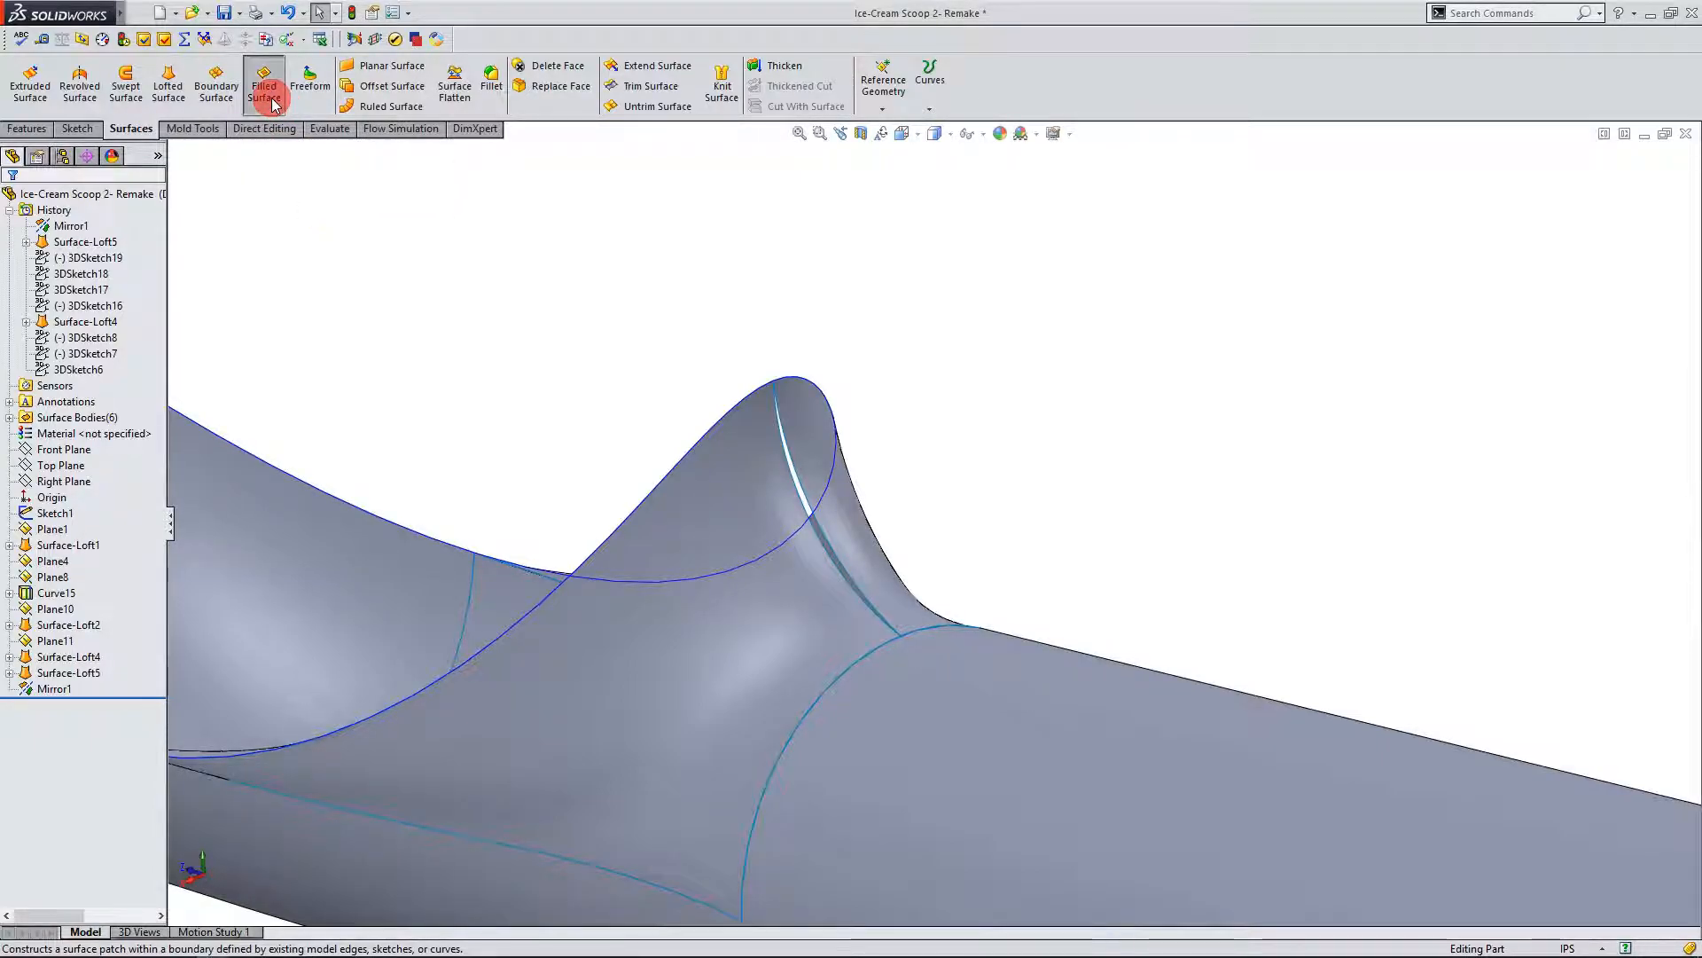
left_click(822, 537)
left_click(817, 538)
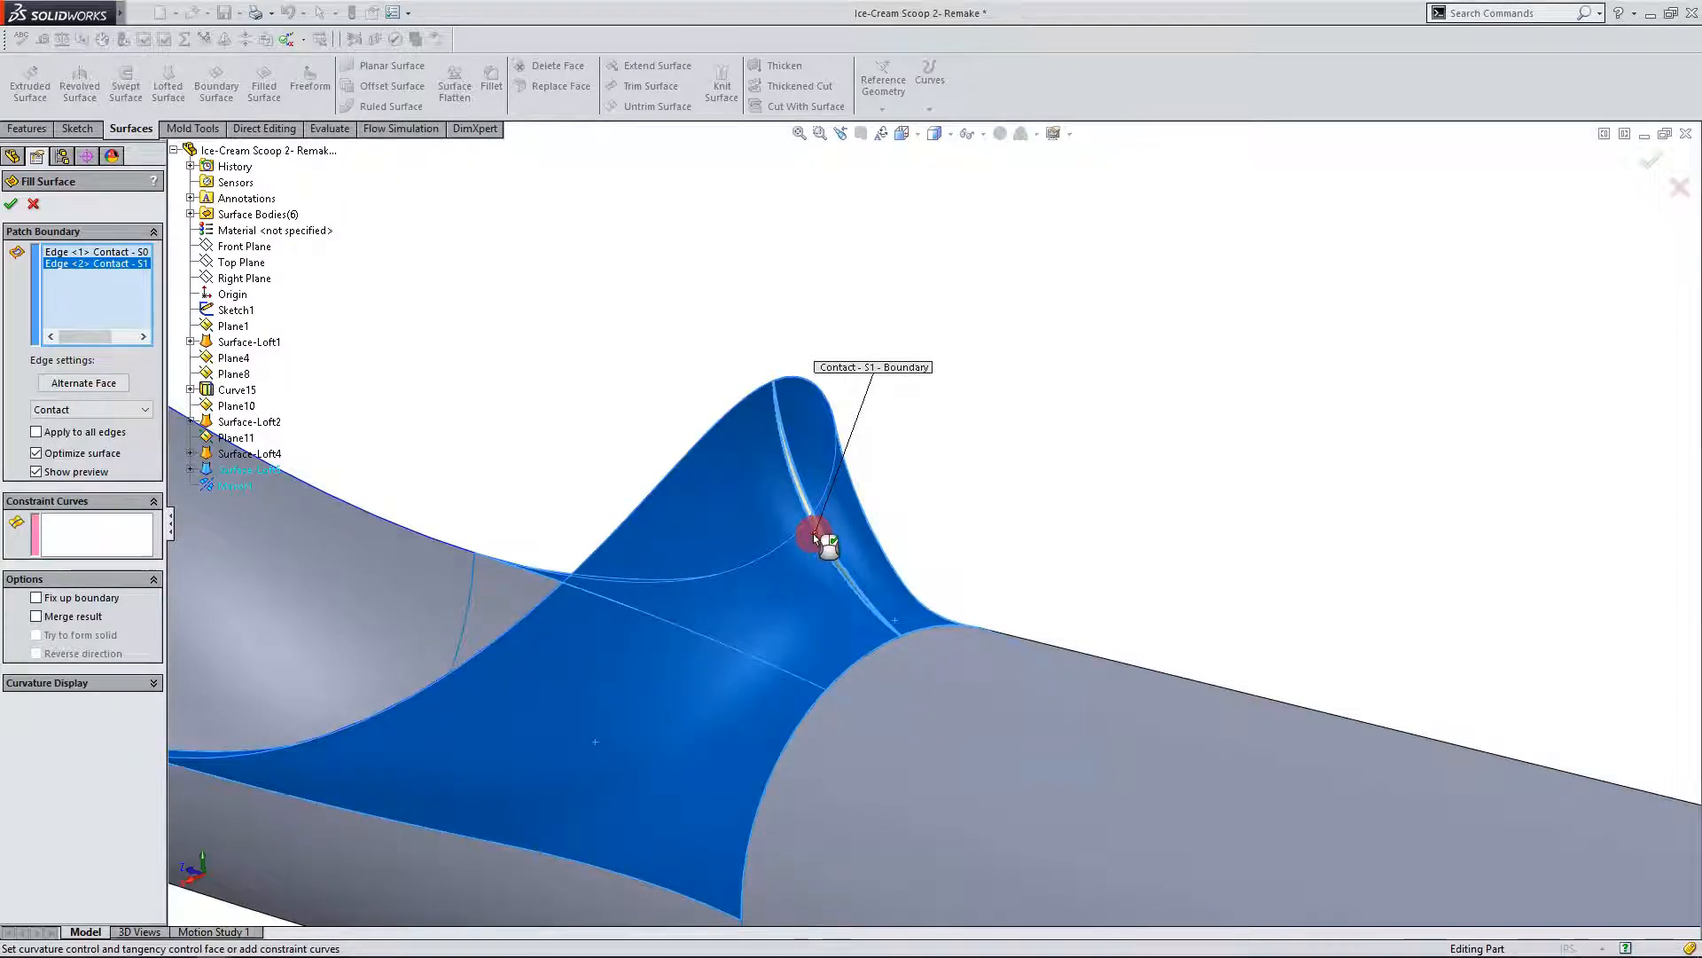
left_click(71, 543)
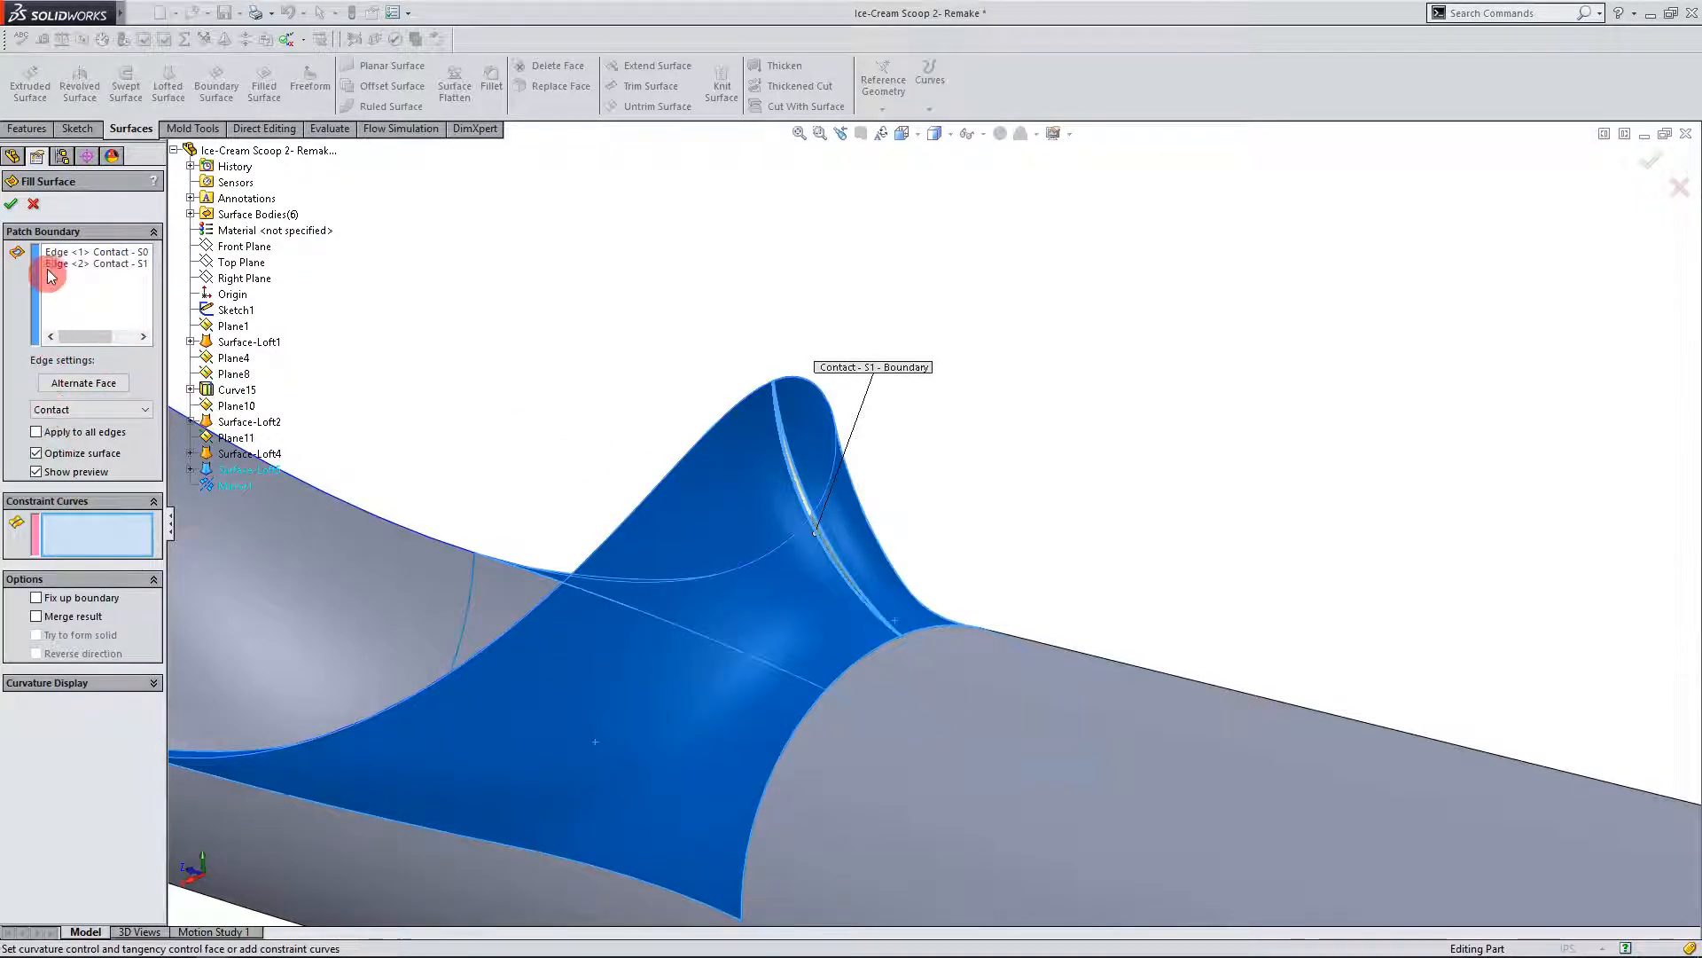
left_click(20, 206)
left_click(802, 538)
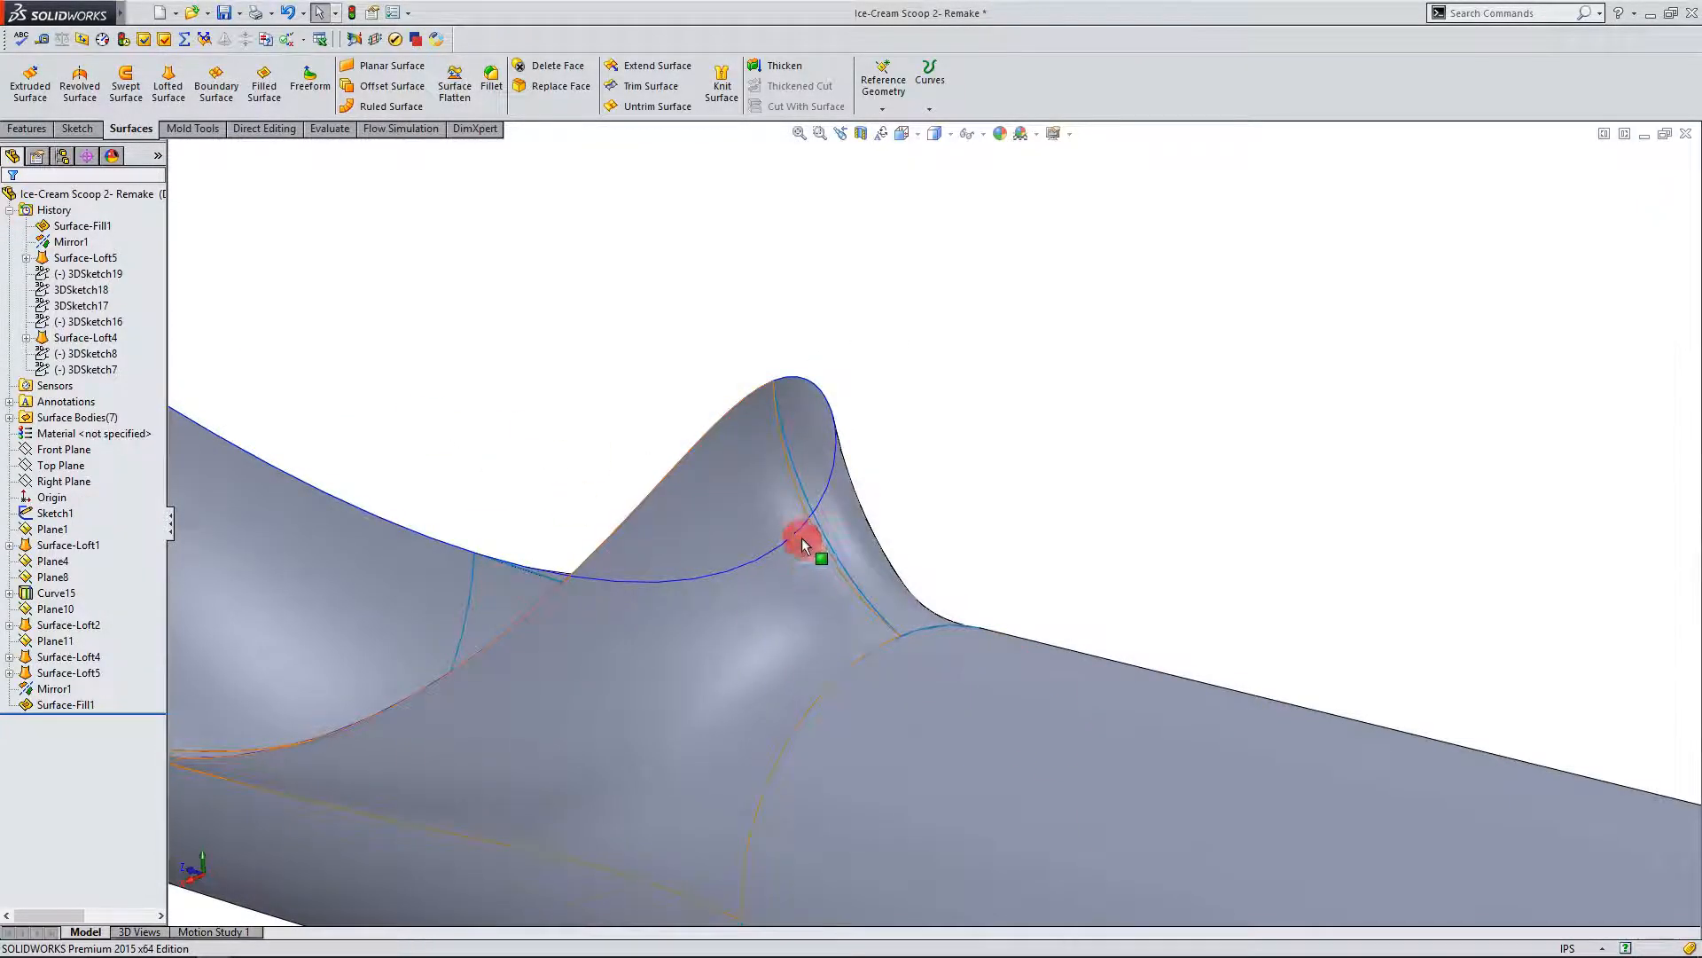
Step: Examine the closed centre seam and the bowl-to-handle transition of the scoop from several angles
left_click(1108, 527)
middle_click_drag(1108, 526, 972, 523)
scroll(984, 532, "up", 3)
middle_click_drag(764, 886, 699, 866)
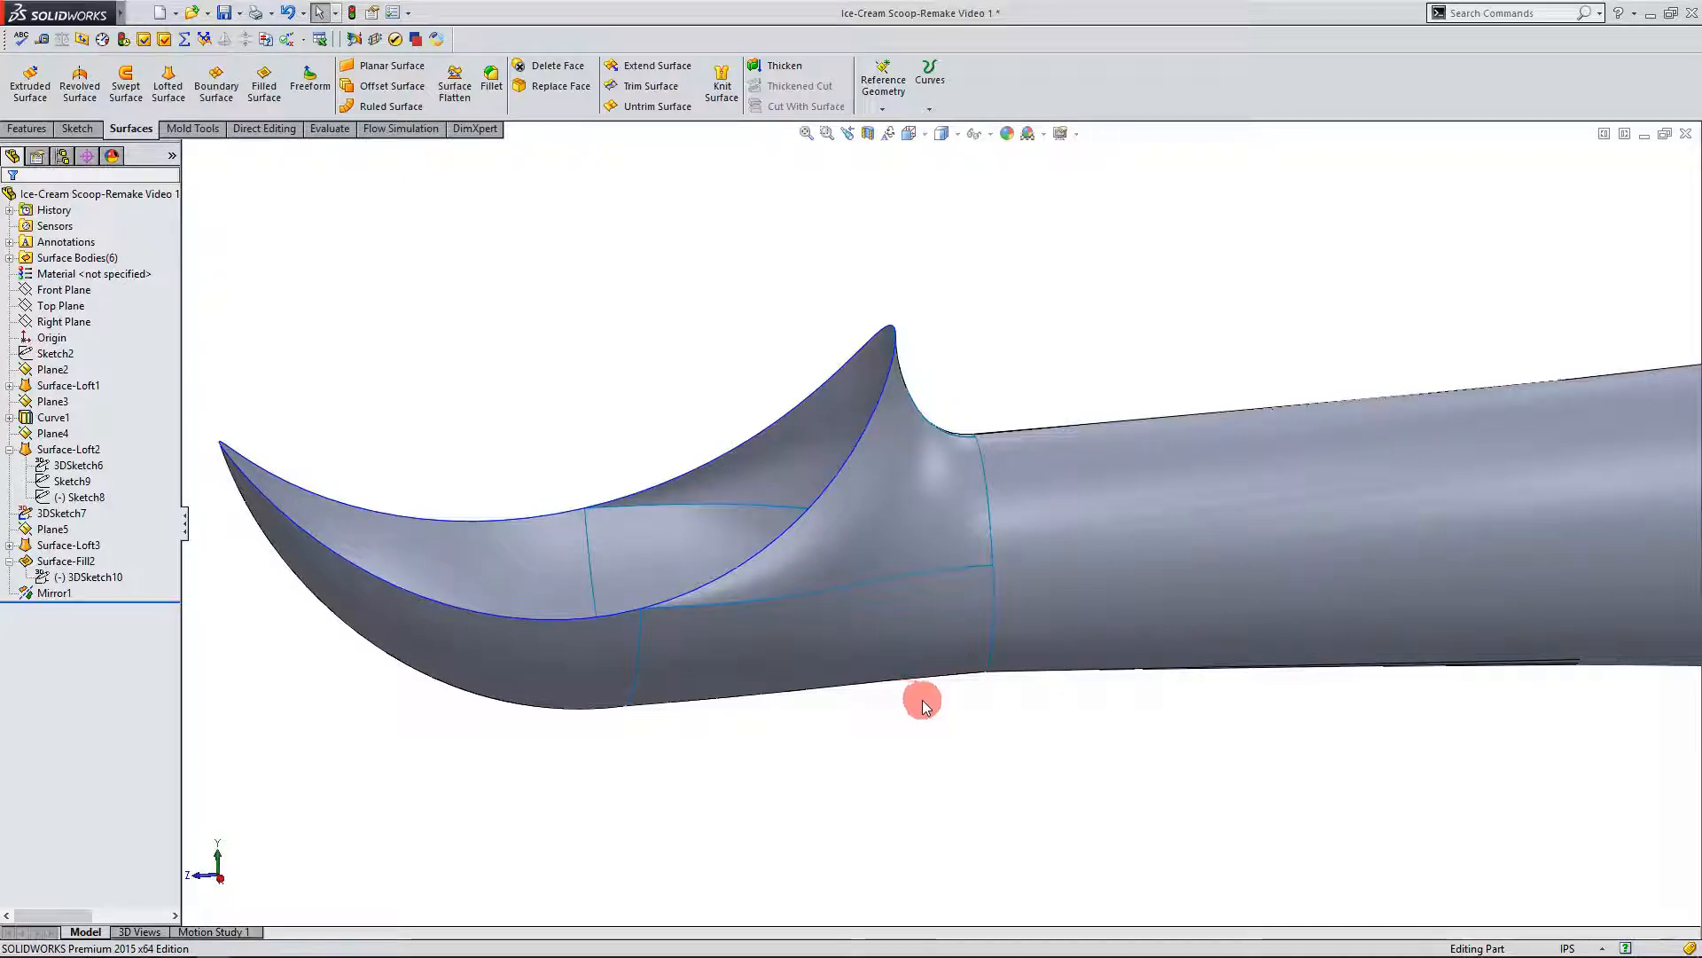
mouse_move(922, 705)
middle_mouse_down()
mouse_move(977, 744)
mouse_move(882, 680)
mouse_move(905, 695)
middle_mouse_up()
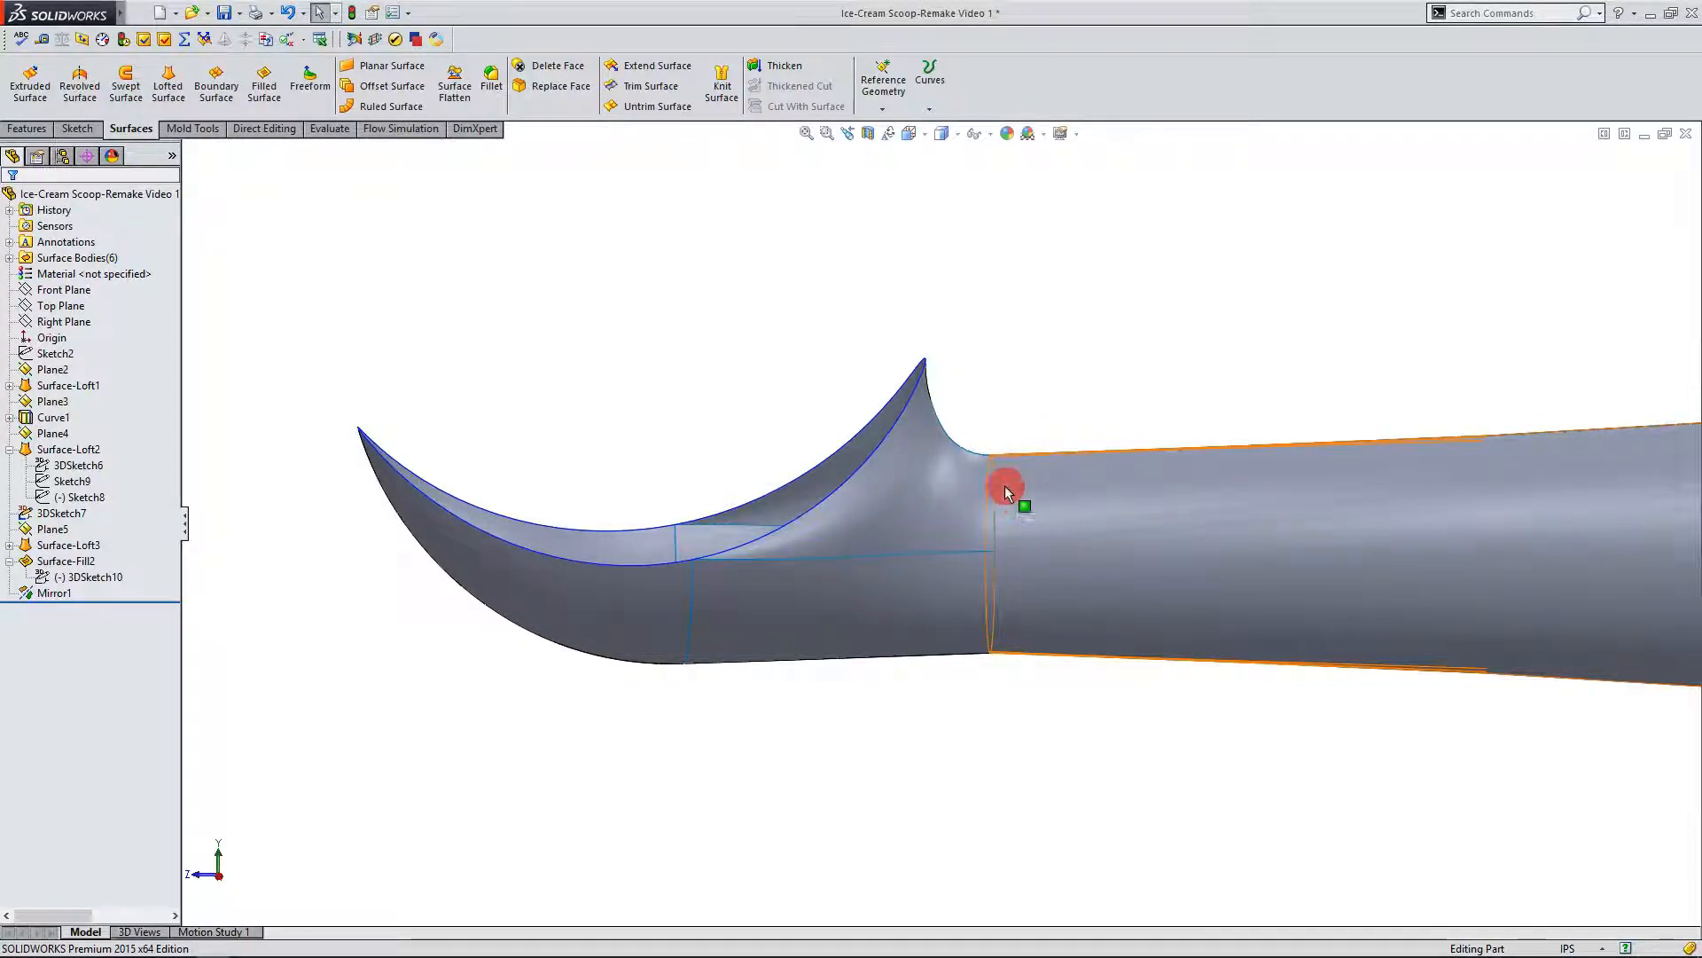
mouse_move(897, 707)
middle_mouse_down()
mouse_move(858, 731)
mouse_move(919, 737)
mouse_move(891, 713)
middle_mouse_up()
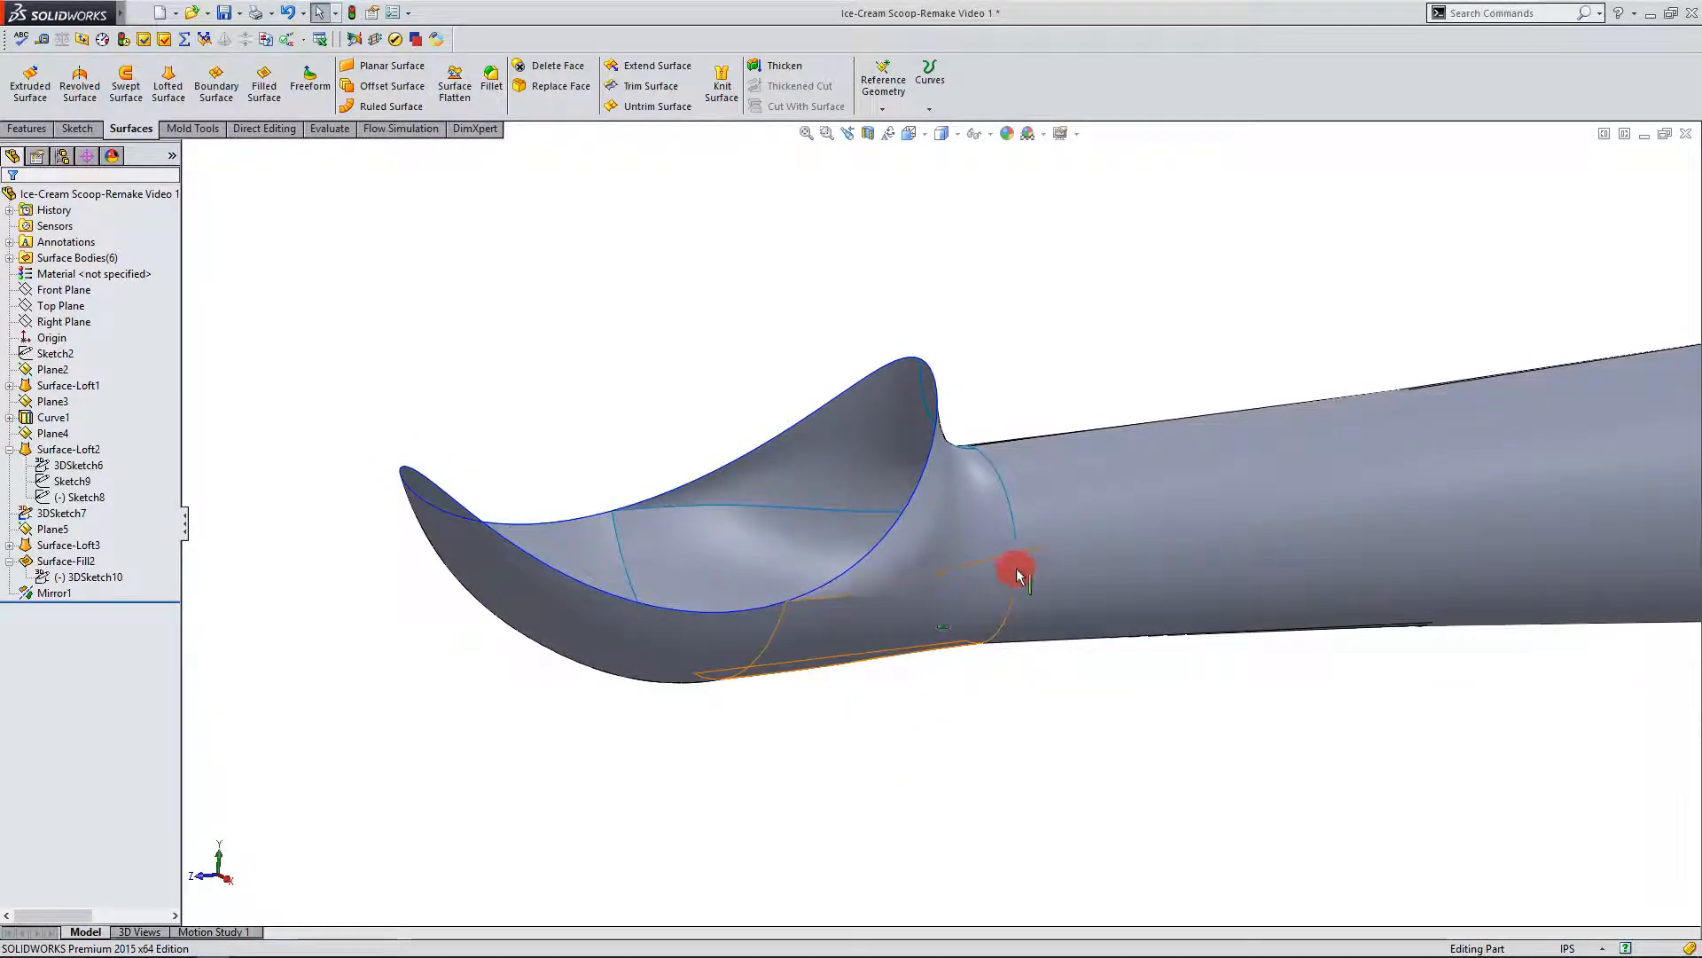
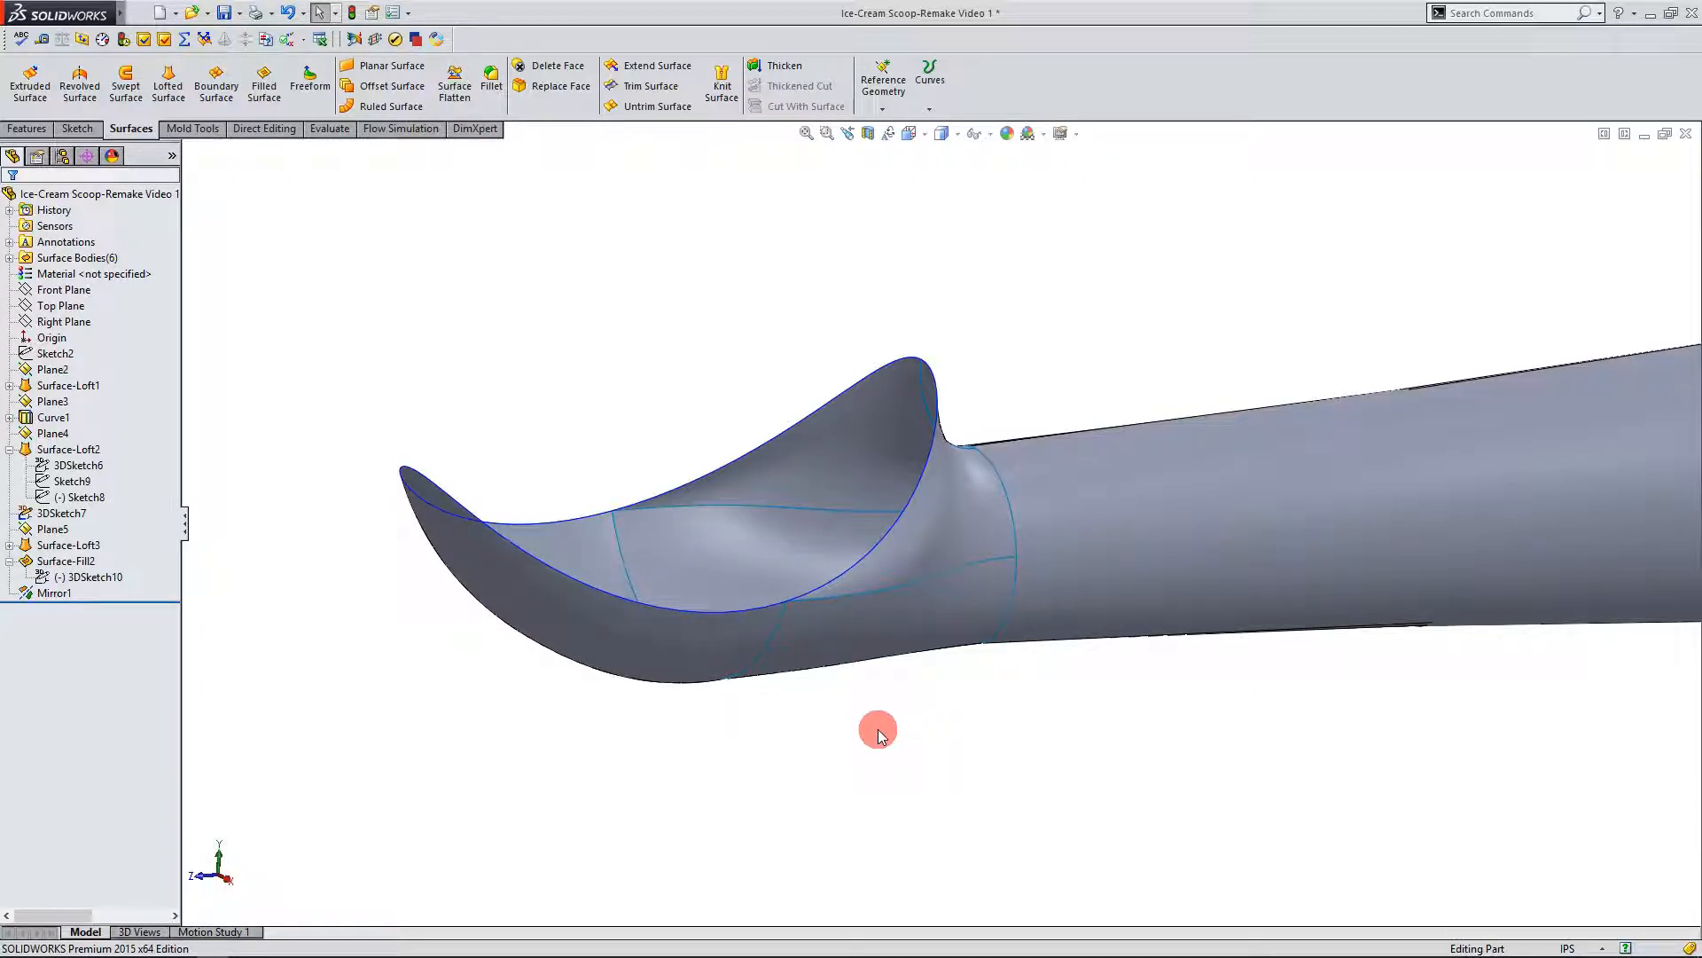
mouse_move(870, 725)
middle_mouse_down()
mouse_move(810, 677)
mouse_move(858, 701)
middle_mouse_up()
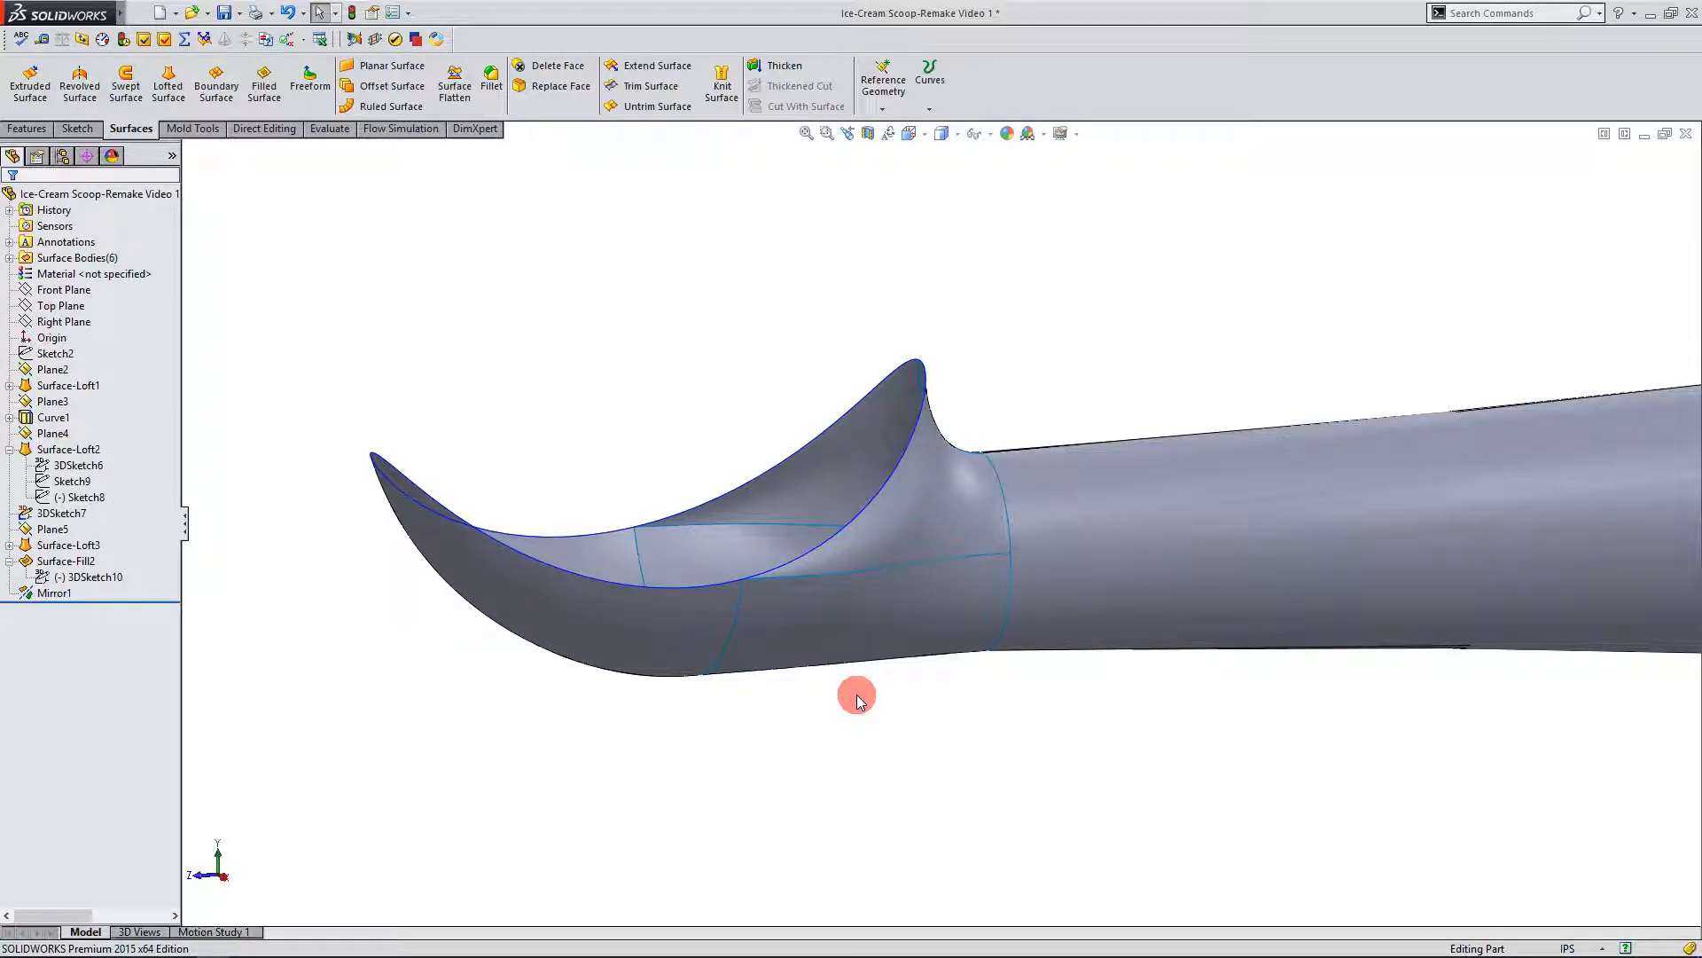
mouse_move(853, 704)
middle_mouse_down()
mouse_move(828, 806)
mouse_move(780, 698)
mouse_move(832, 718)
middle_mouse_up()
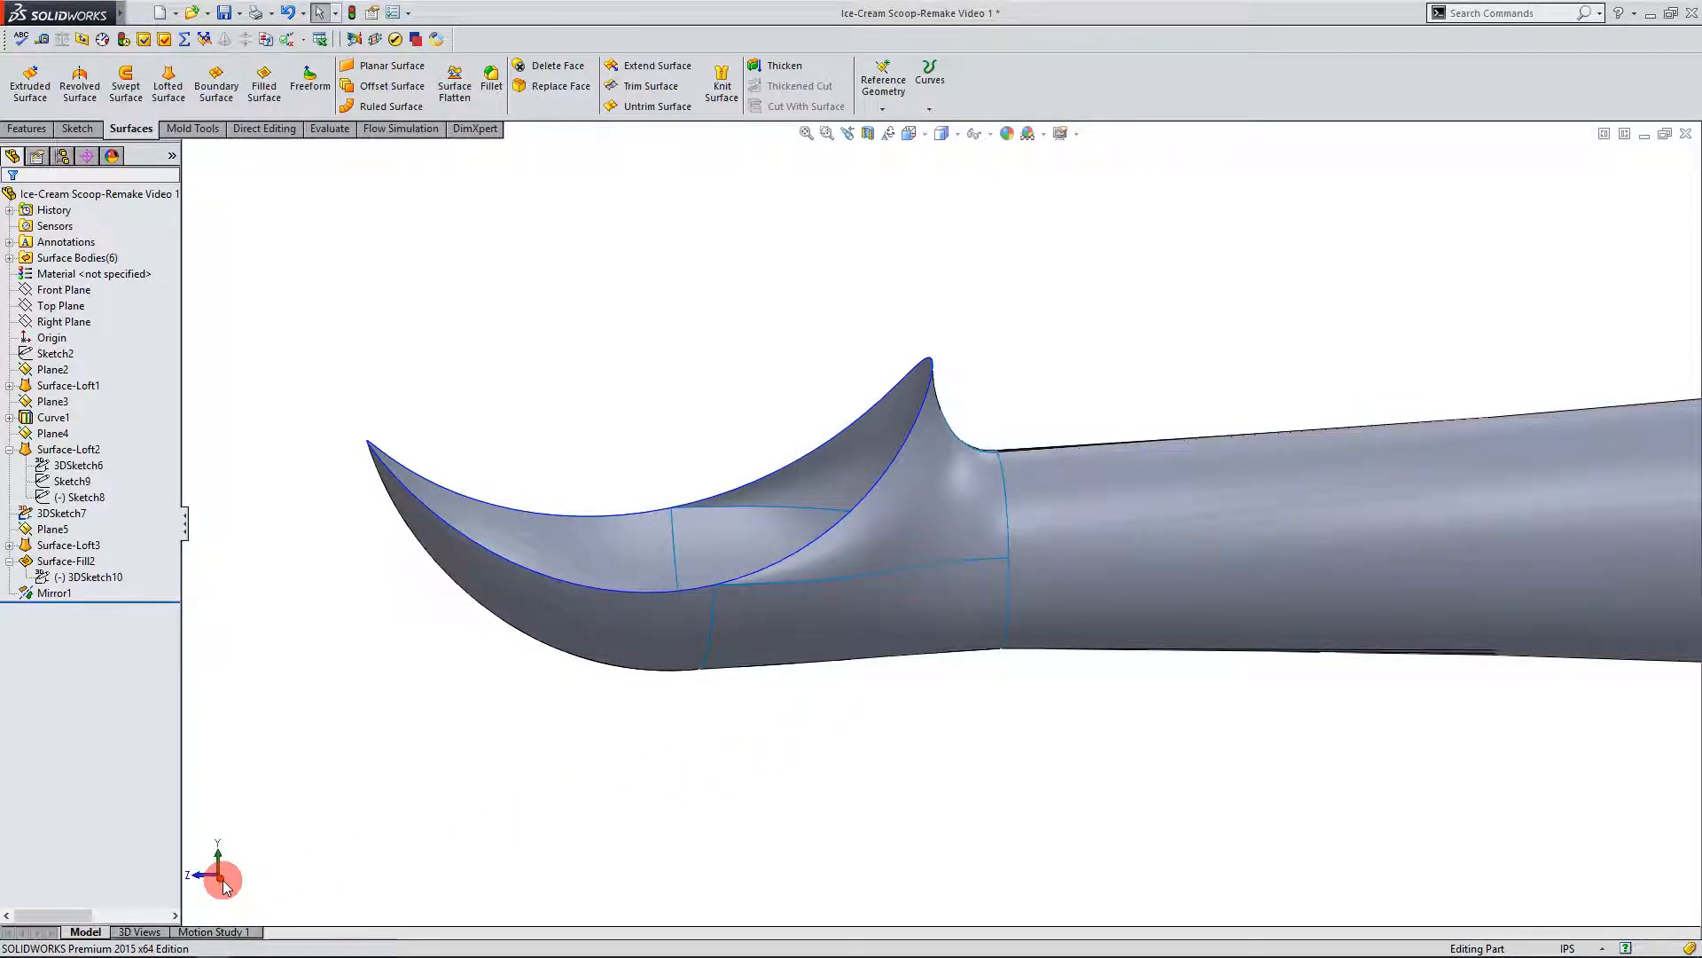
Step: Set the Right view and start a new sketch on the Right Plane
left_click(223, 879)
scroll(946, 322, "down", 4)
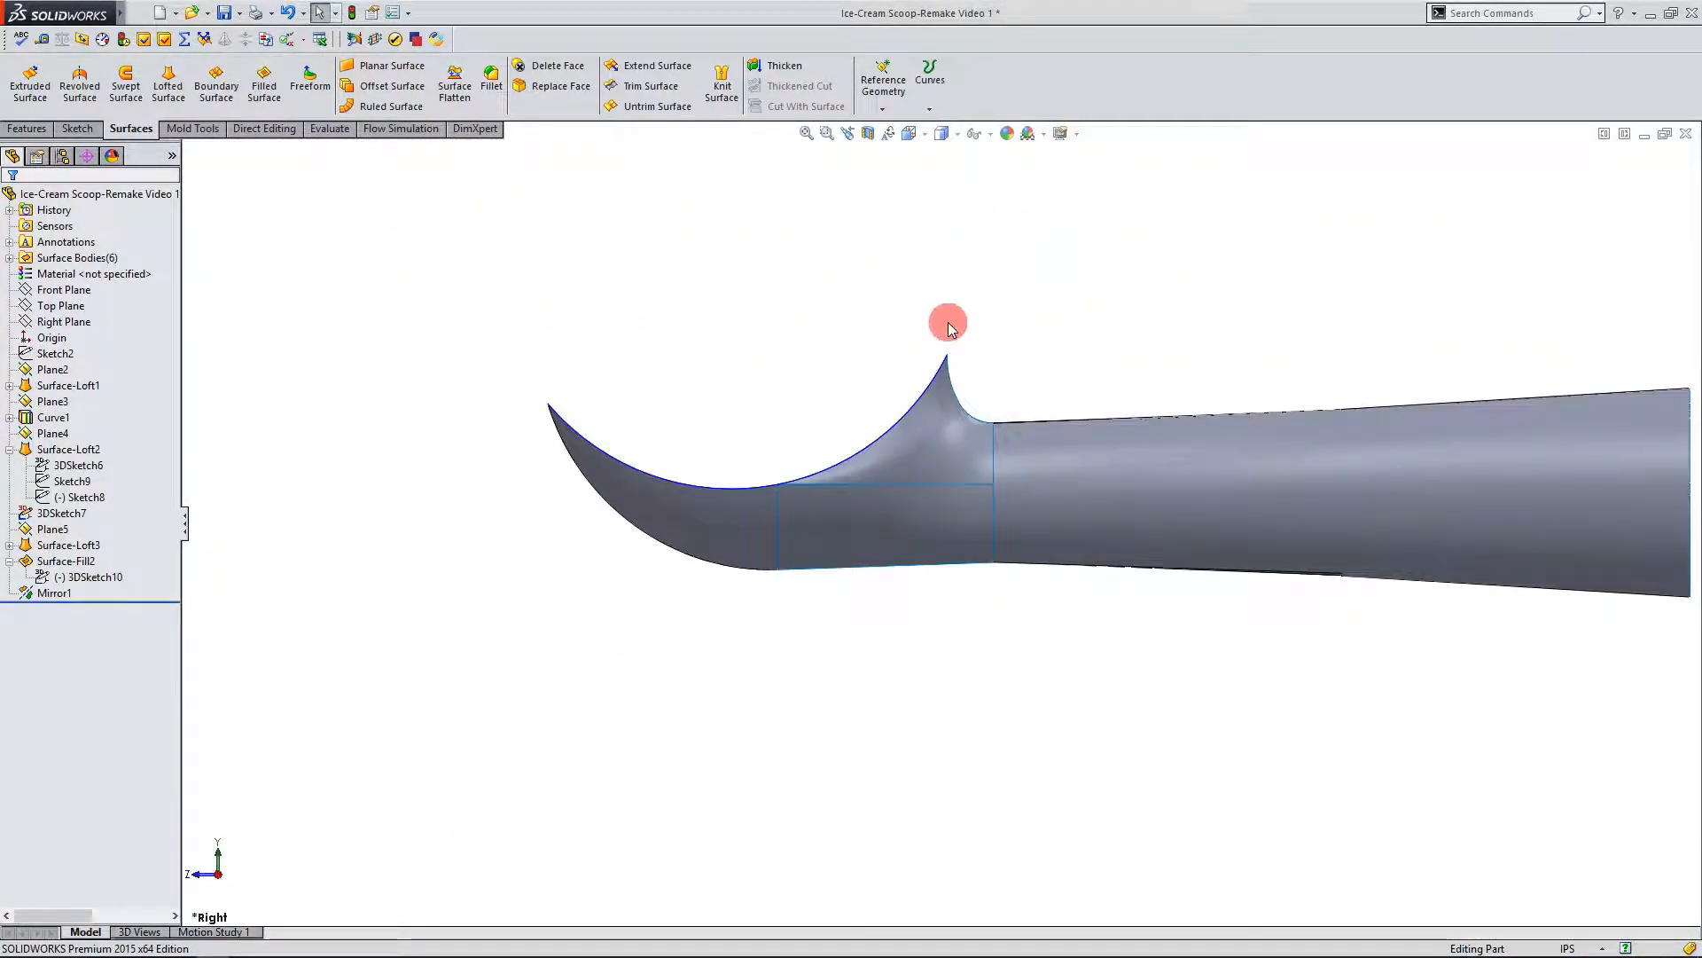
left_click(77, 130)
left_click(39, 98)
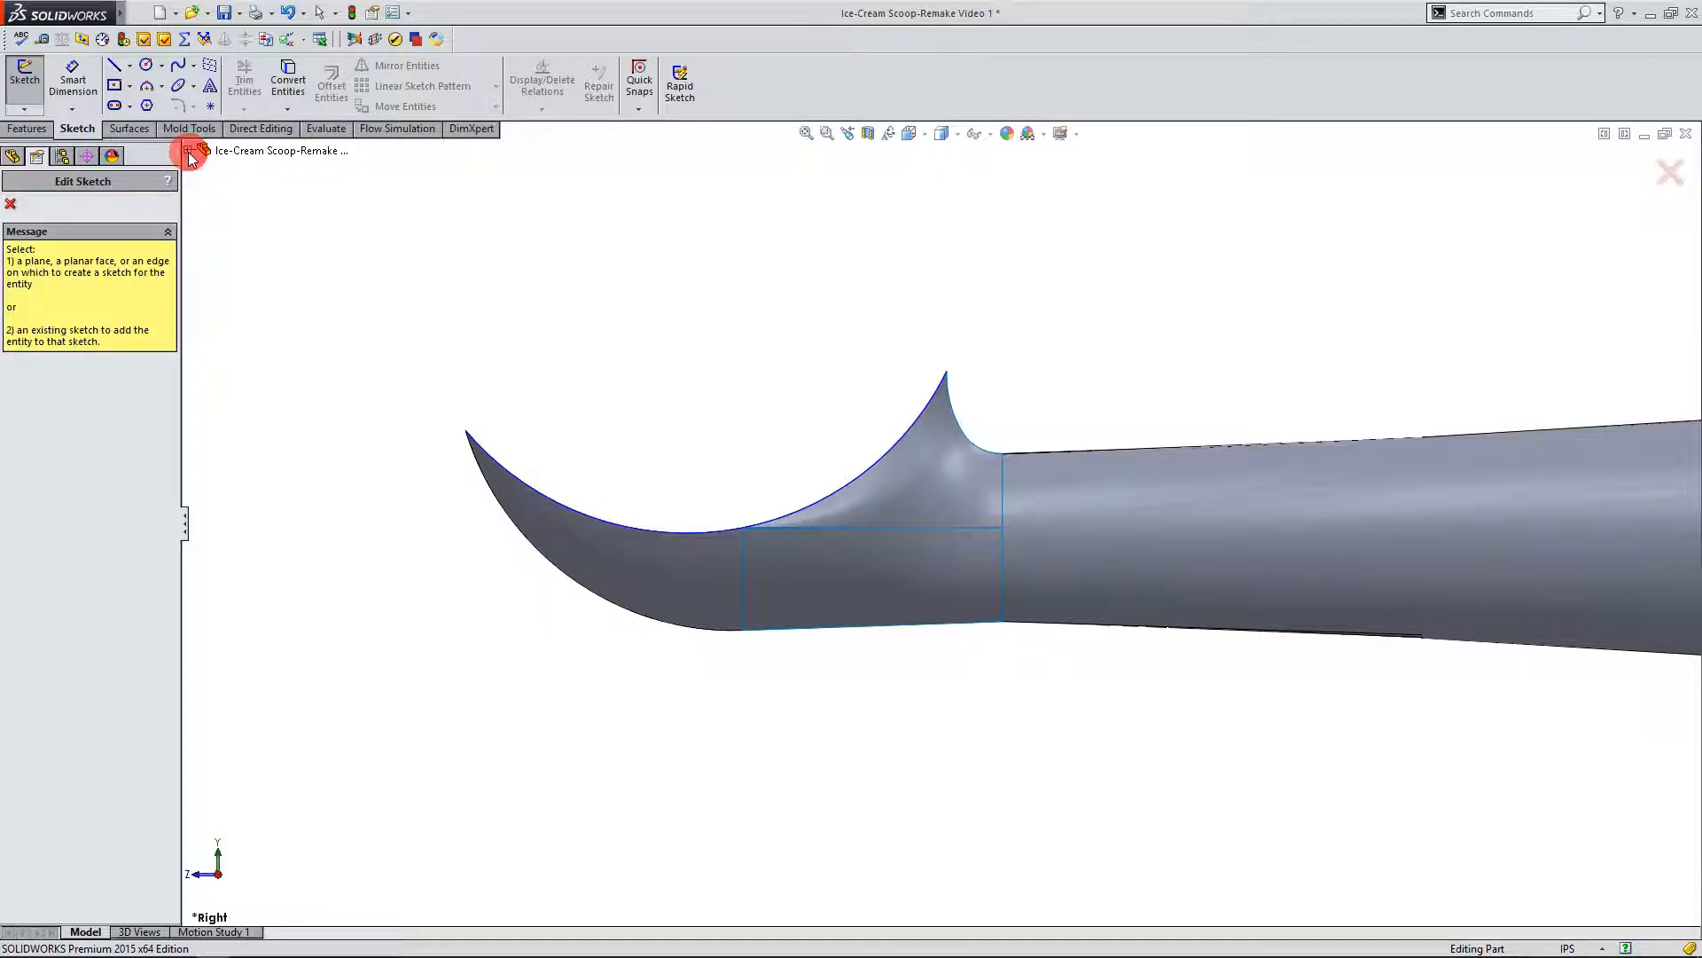
left_click(190, 153)
left_click(233, 277)
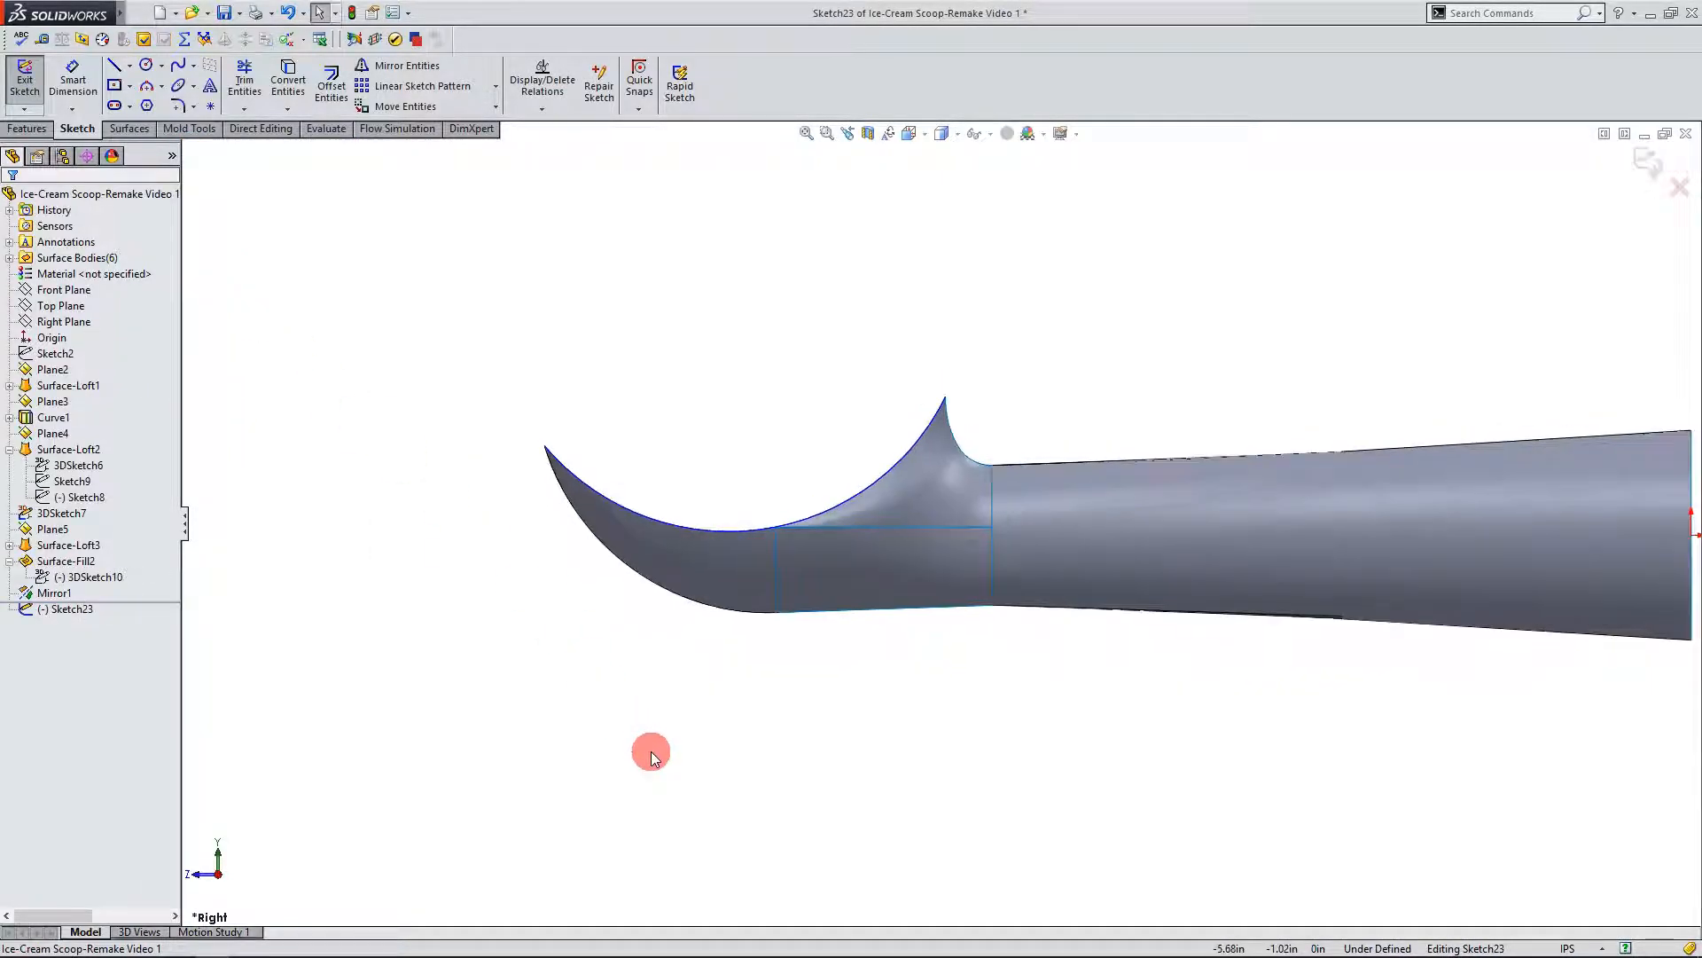
scroll(757, 428, "down", 2)
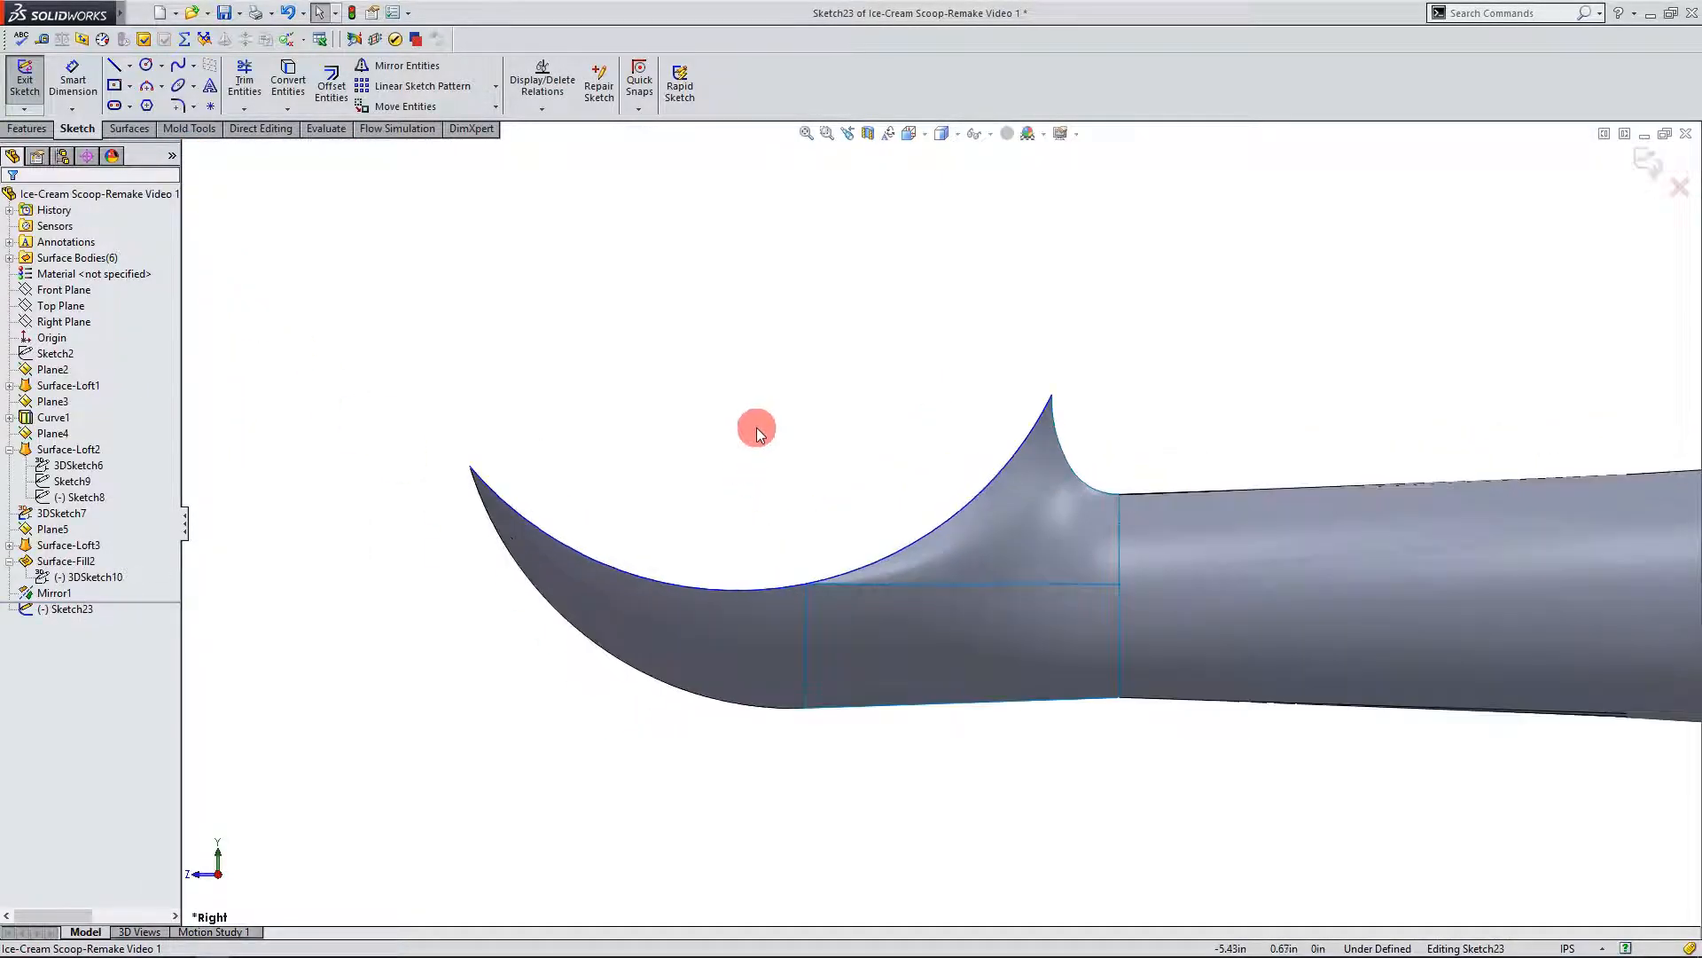
Step: Sketch a three-point arc of about 1.28 in radius from the bowl's front tip, and a second arc continuing from its end
left_click(146, 89)
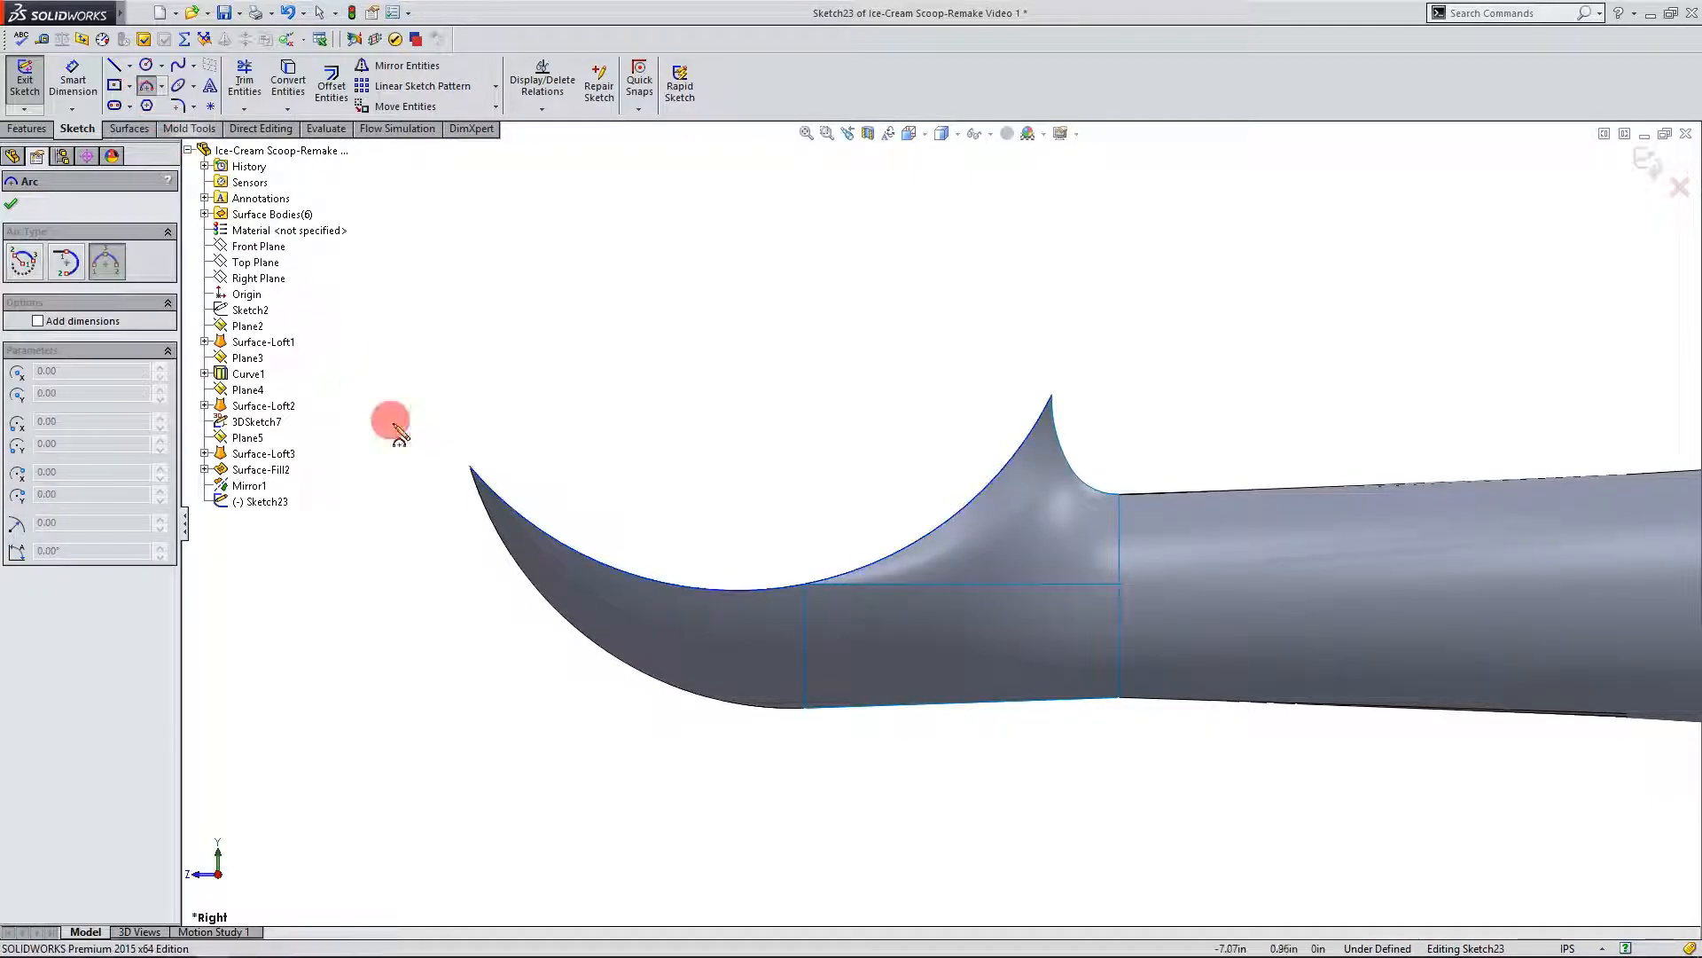
left_click(471, 465)
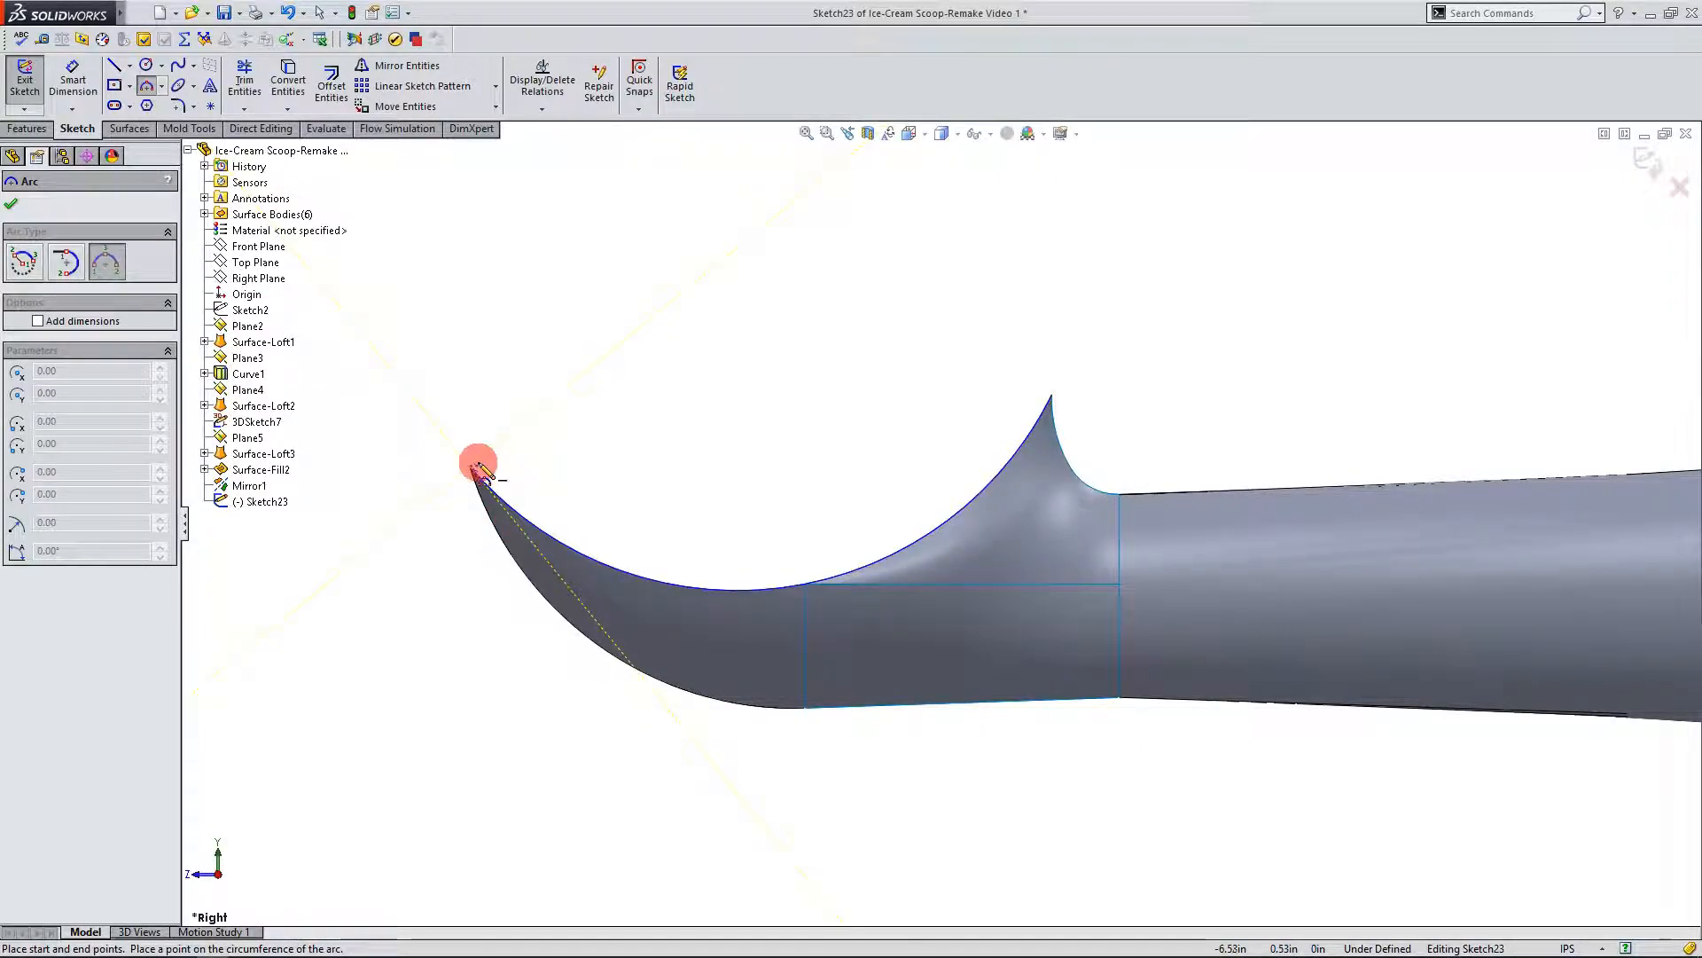
left_click_drag(530, 535, 734, 645)
left_click(632, 625)
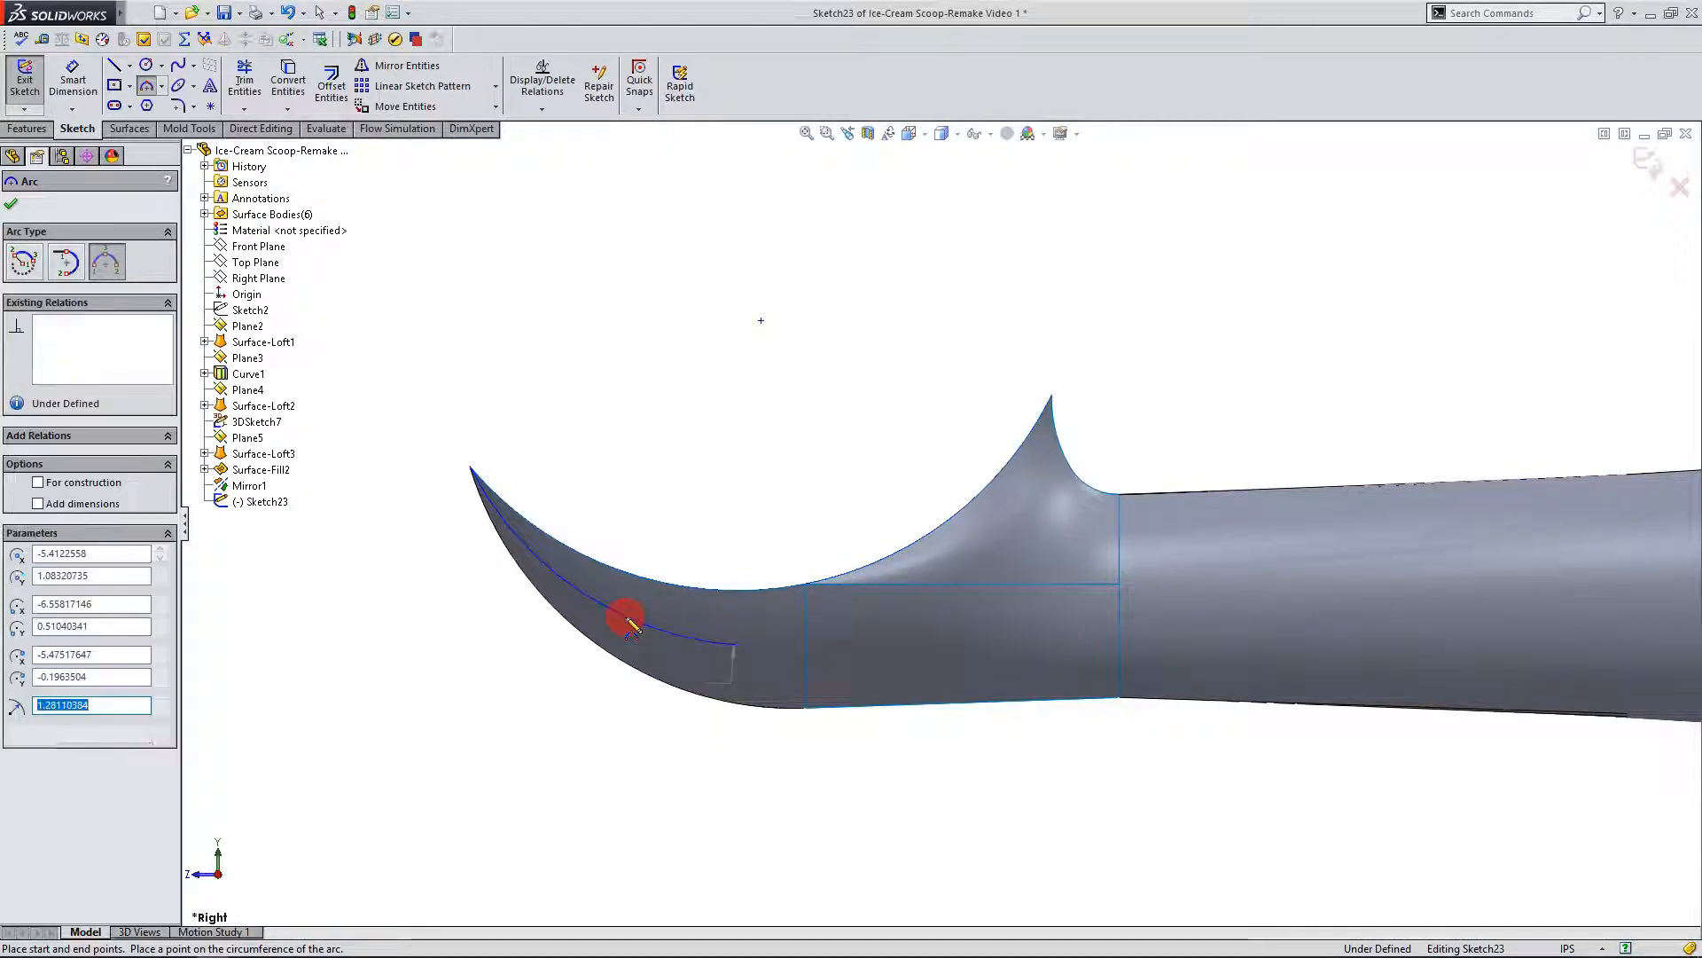
left_click_drag(749, 645, 884, 613)
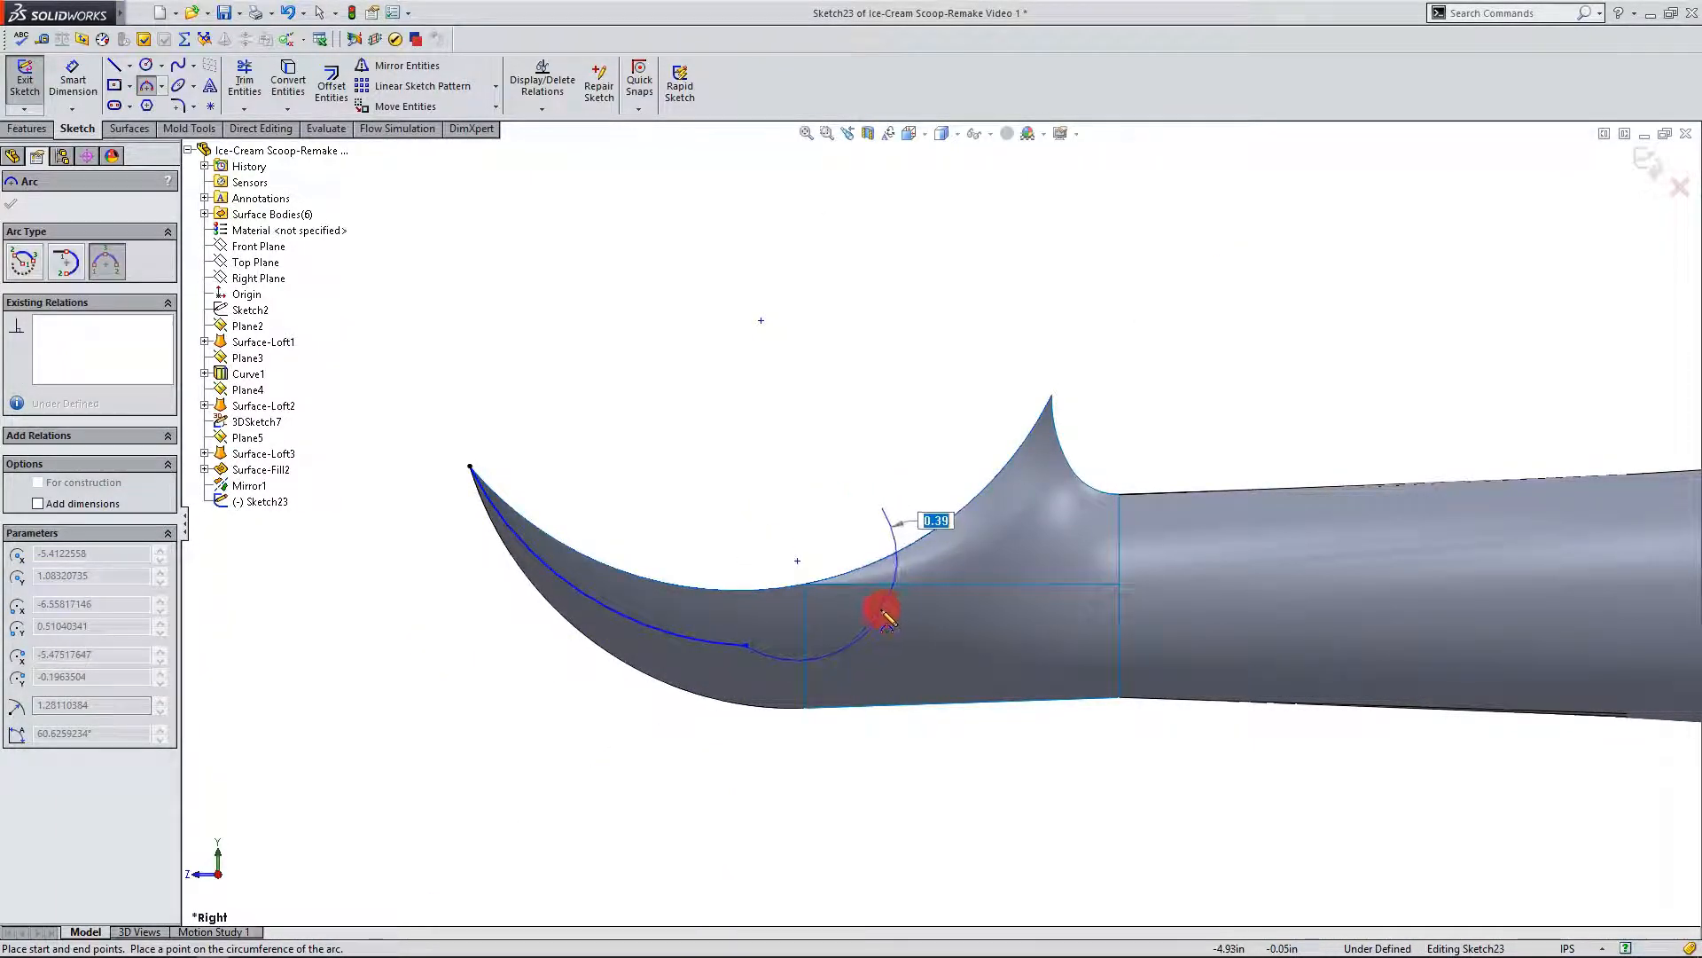
left_click(785, 645)
key("Escape")
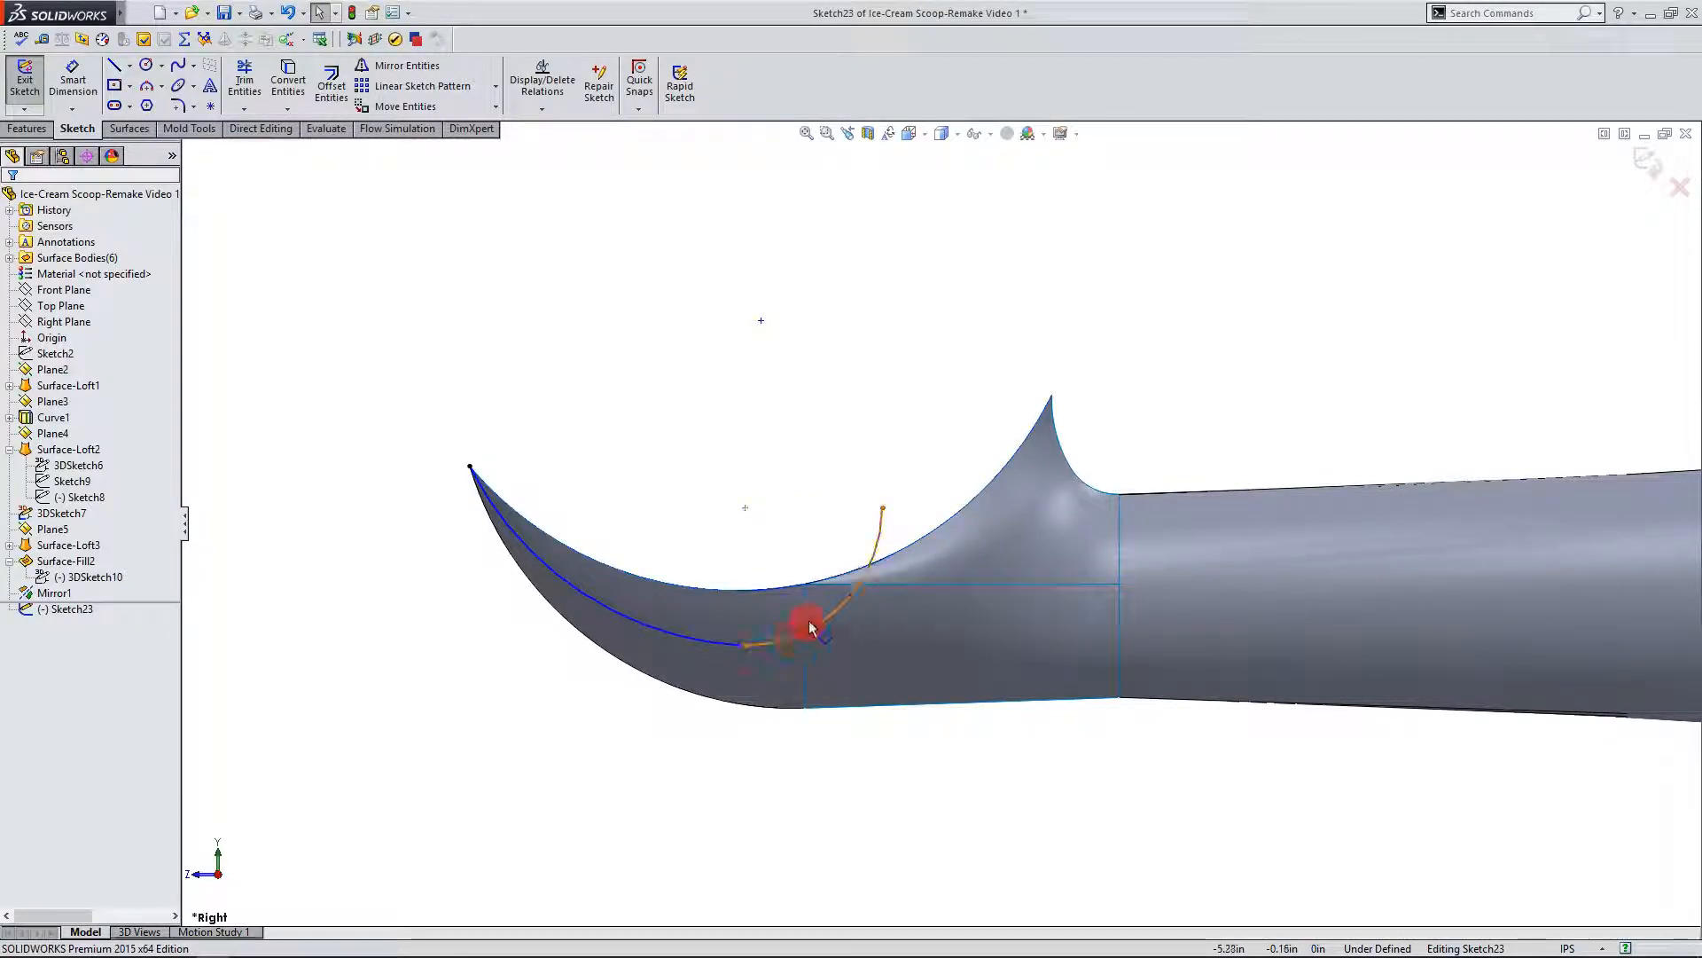
Step: Reshape the second arc by its free end and add a Tangent relation between the two arcs
left_click_drag(882, 507, 863, 454)
left_click(779, 638)
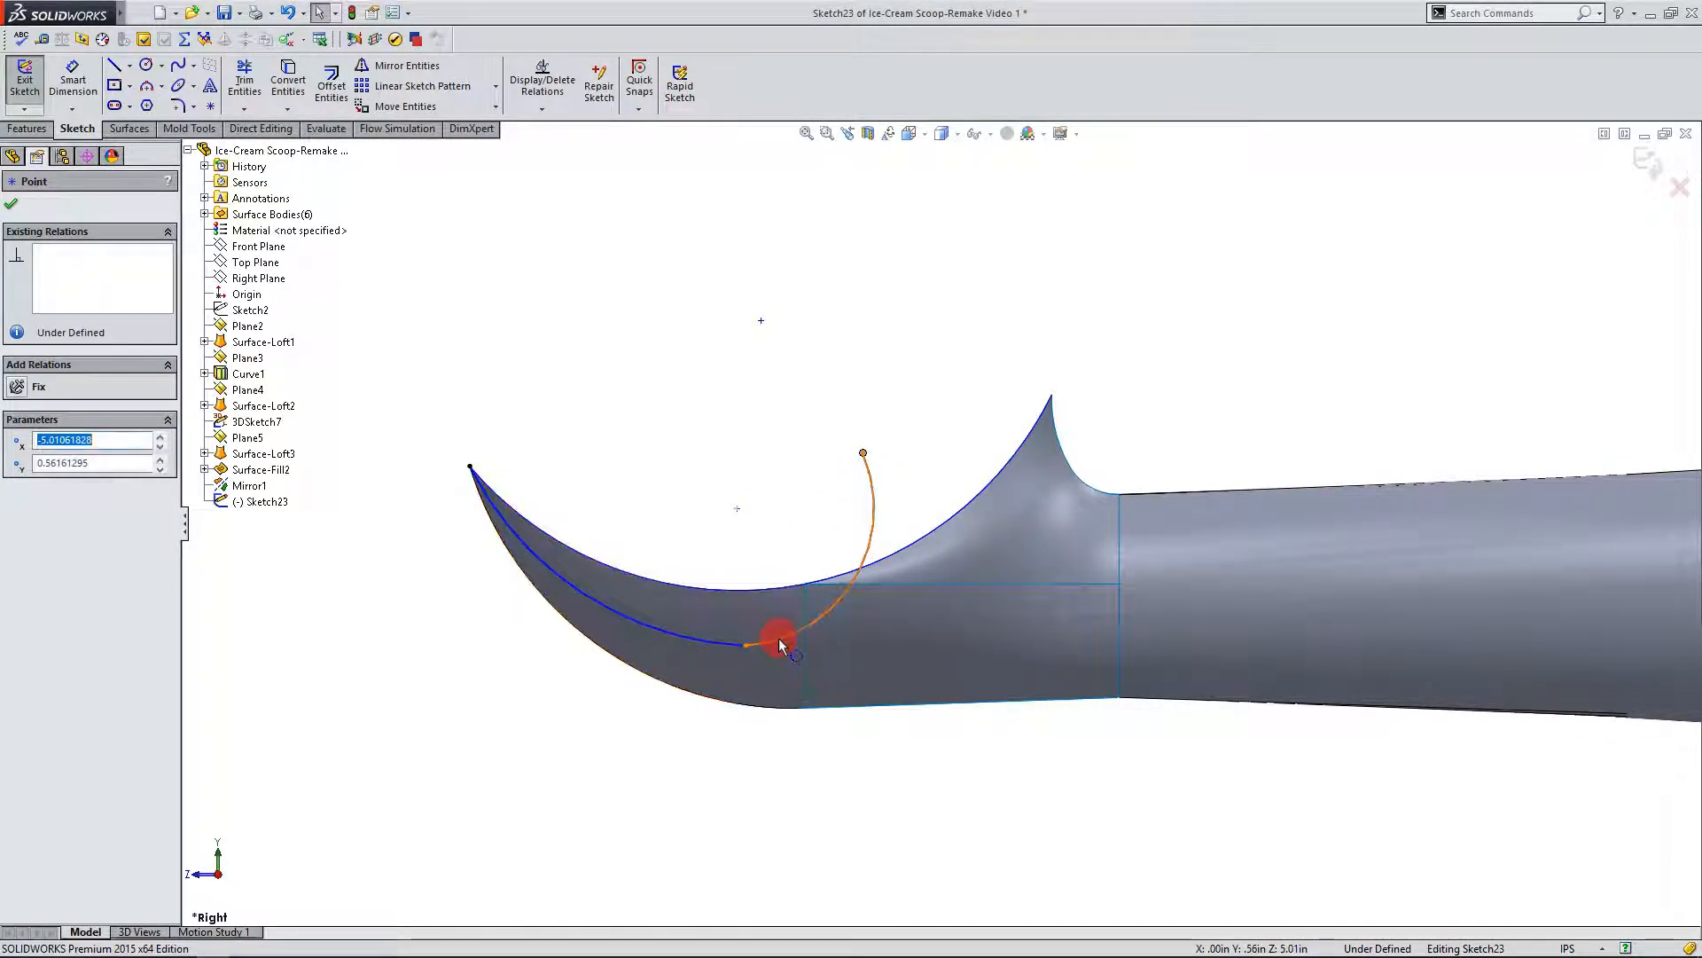
left_click(727, 648, "ctrl")
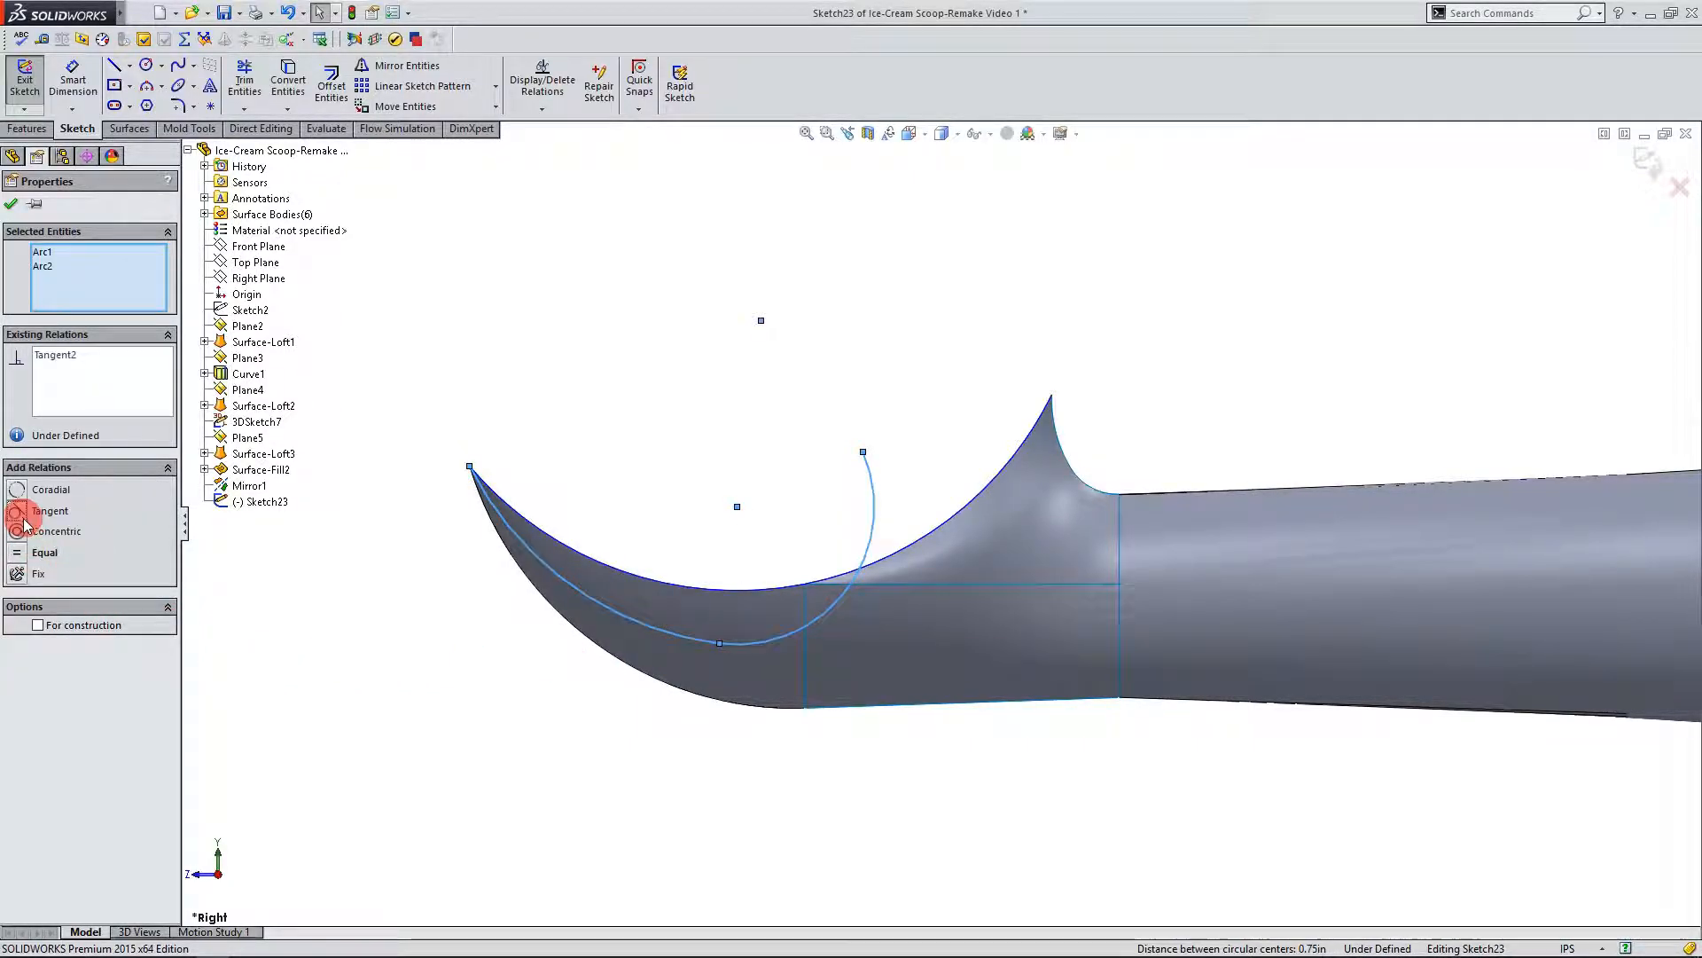
left_click(783, 466)
Step: Attach the second arc's free end to the bowl's rear peak, lower the shared point to about (-5.36, -0.25), and finish the sketch
left_click_drag(864, 452, 1052, 396)
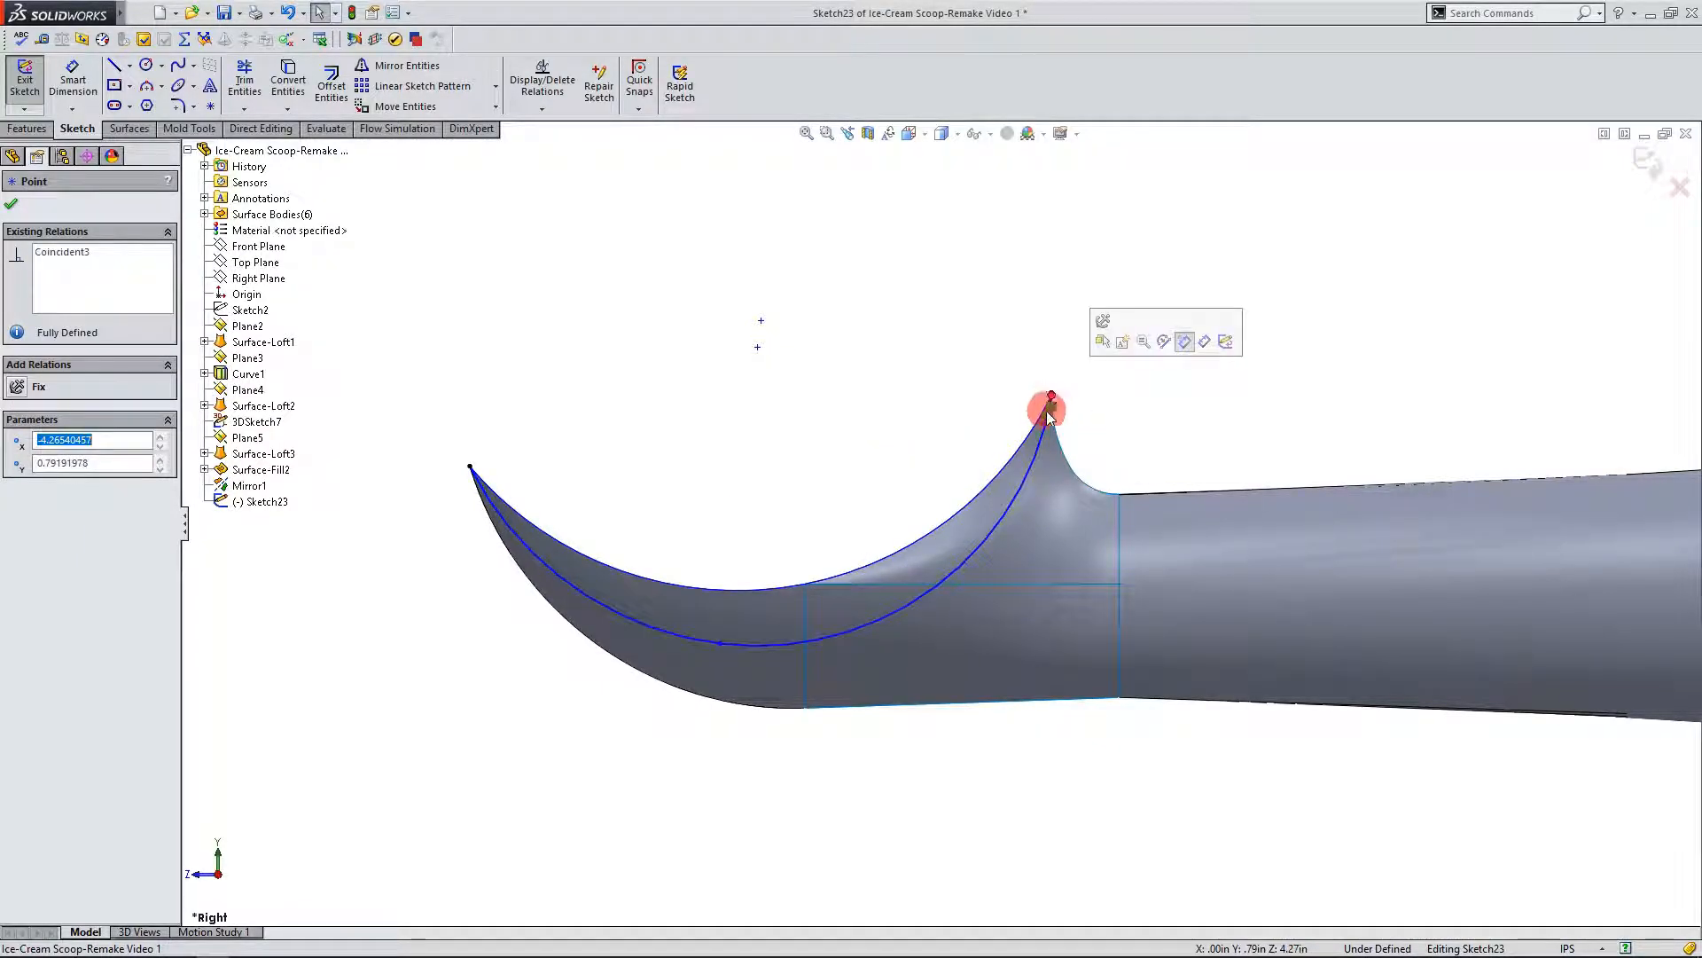
left_click_drag(725, 642, 774, 665)
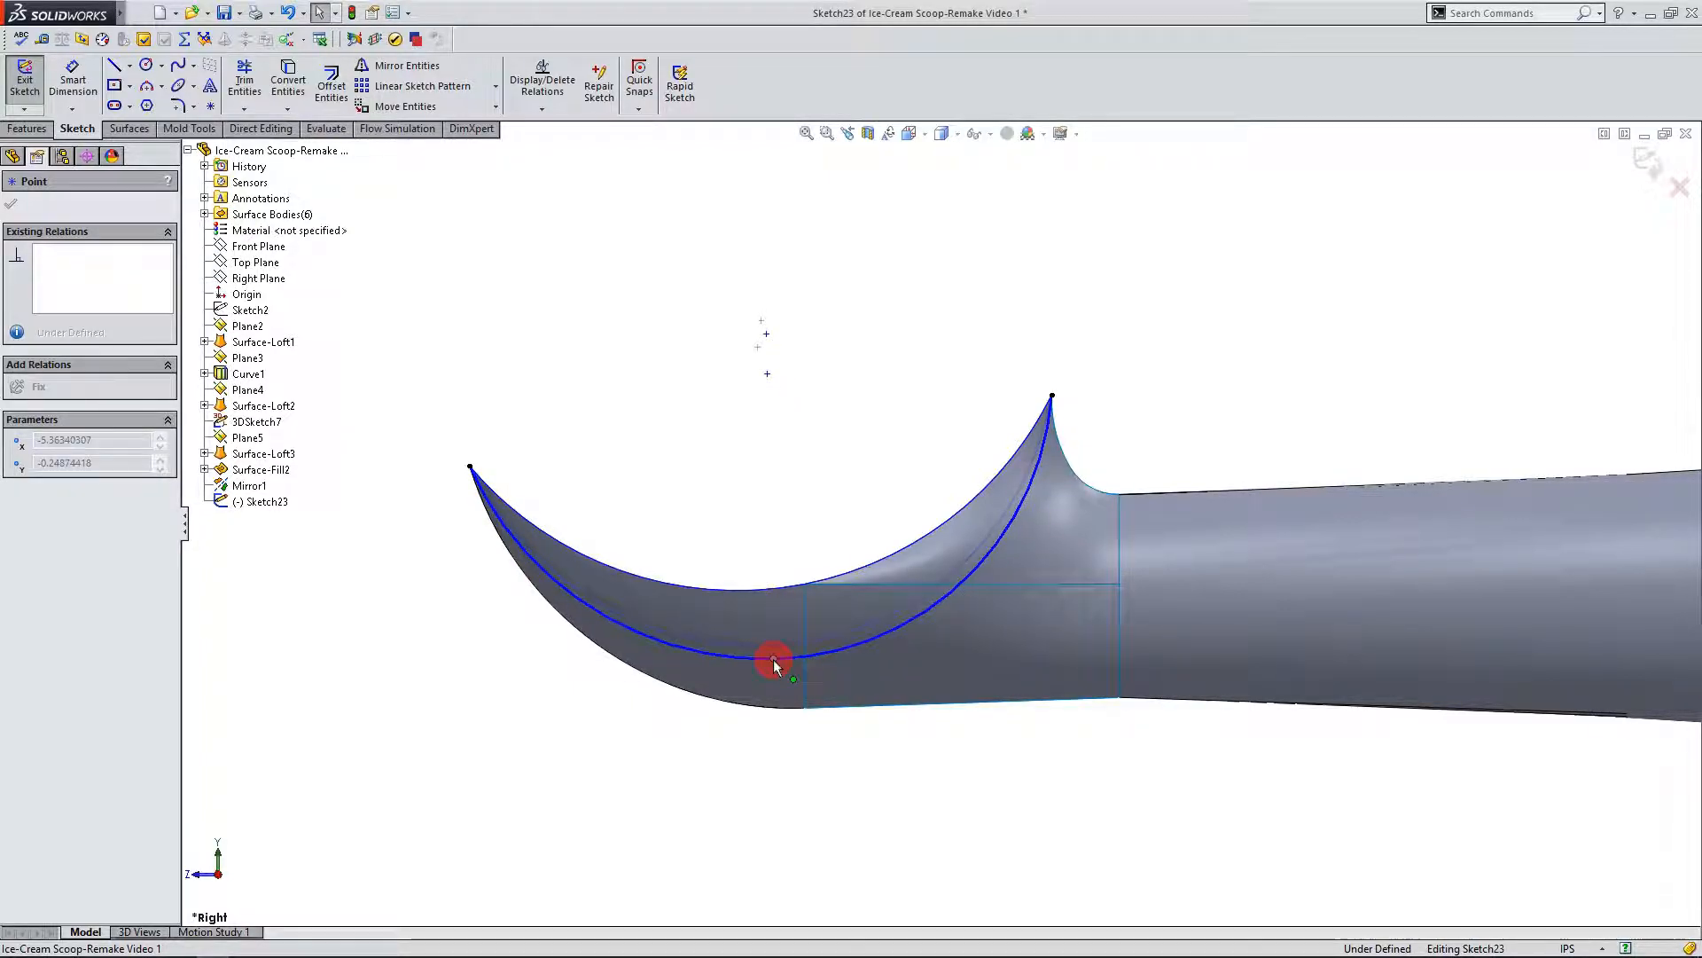
left_click(720, 768)
scroll(722, 757, "up", 1)
scroll(1092, 540, "down", 1)
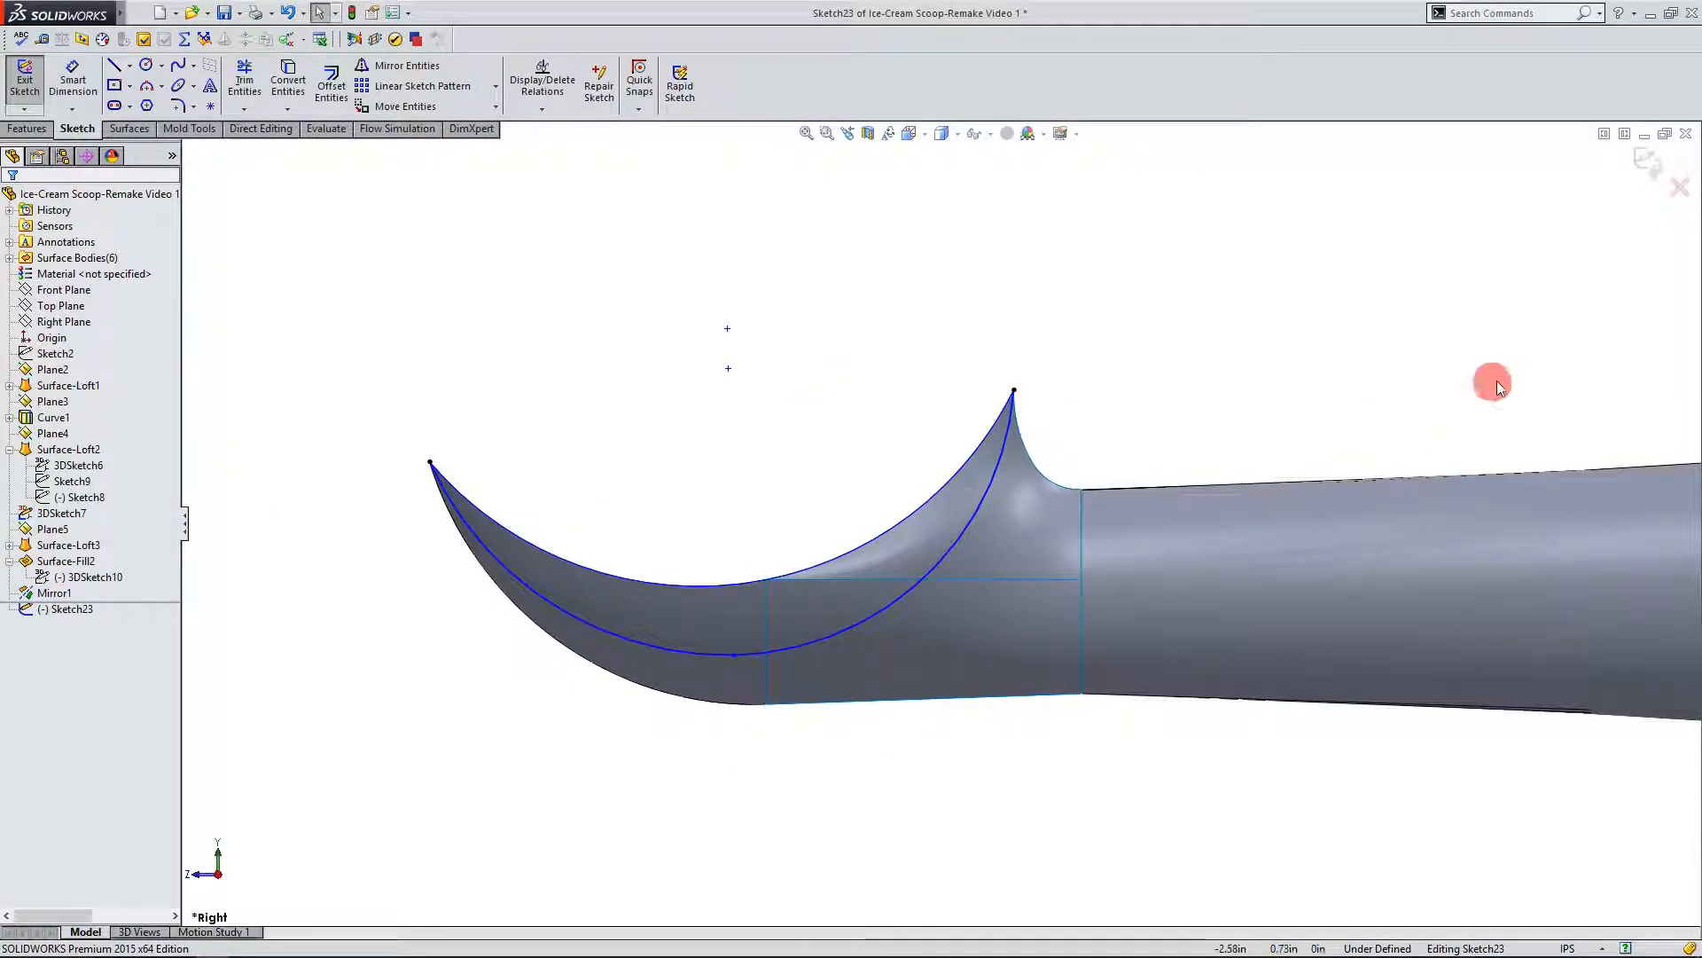
left_click(1647, 166)
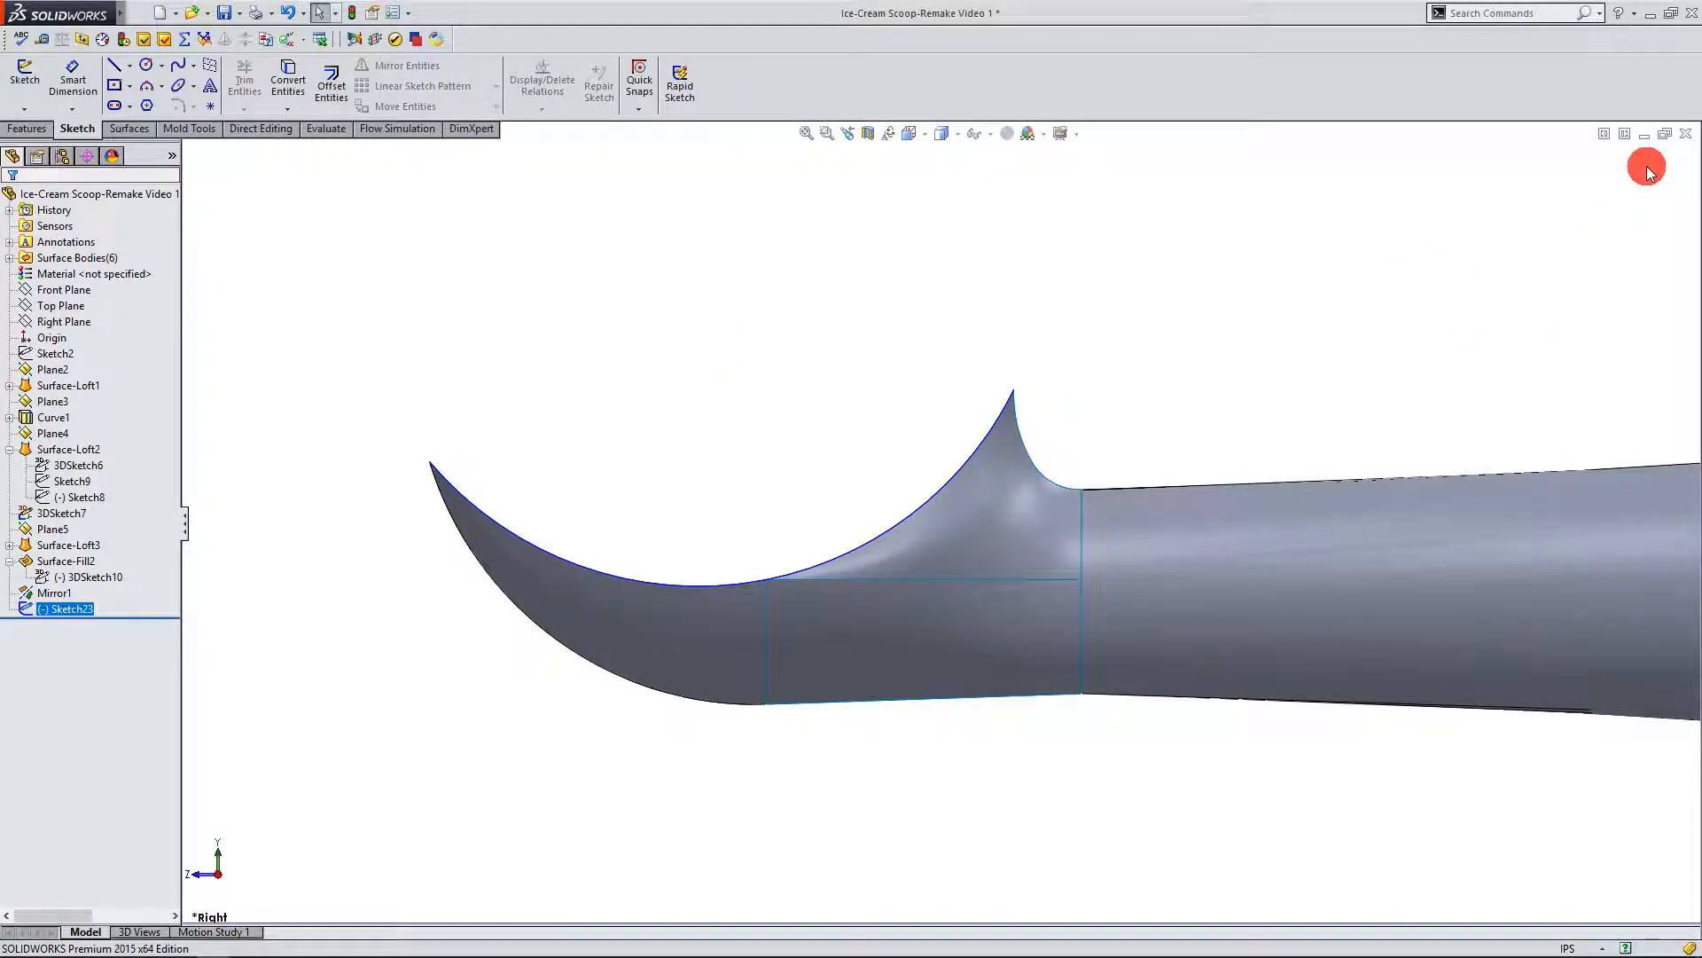
Step: Show the reference planes and sketches in the model, and select Plane4 crossing the bowl
middle_click_drag(1113, 364, 922, 355)
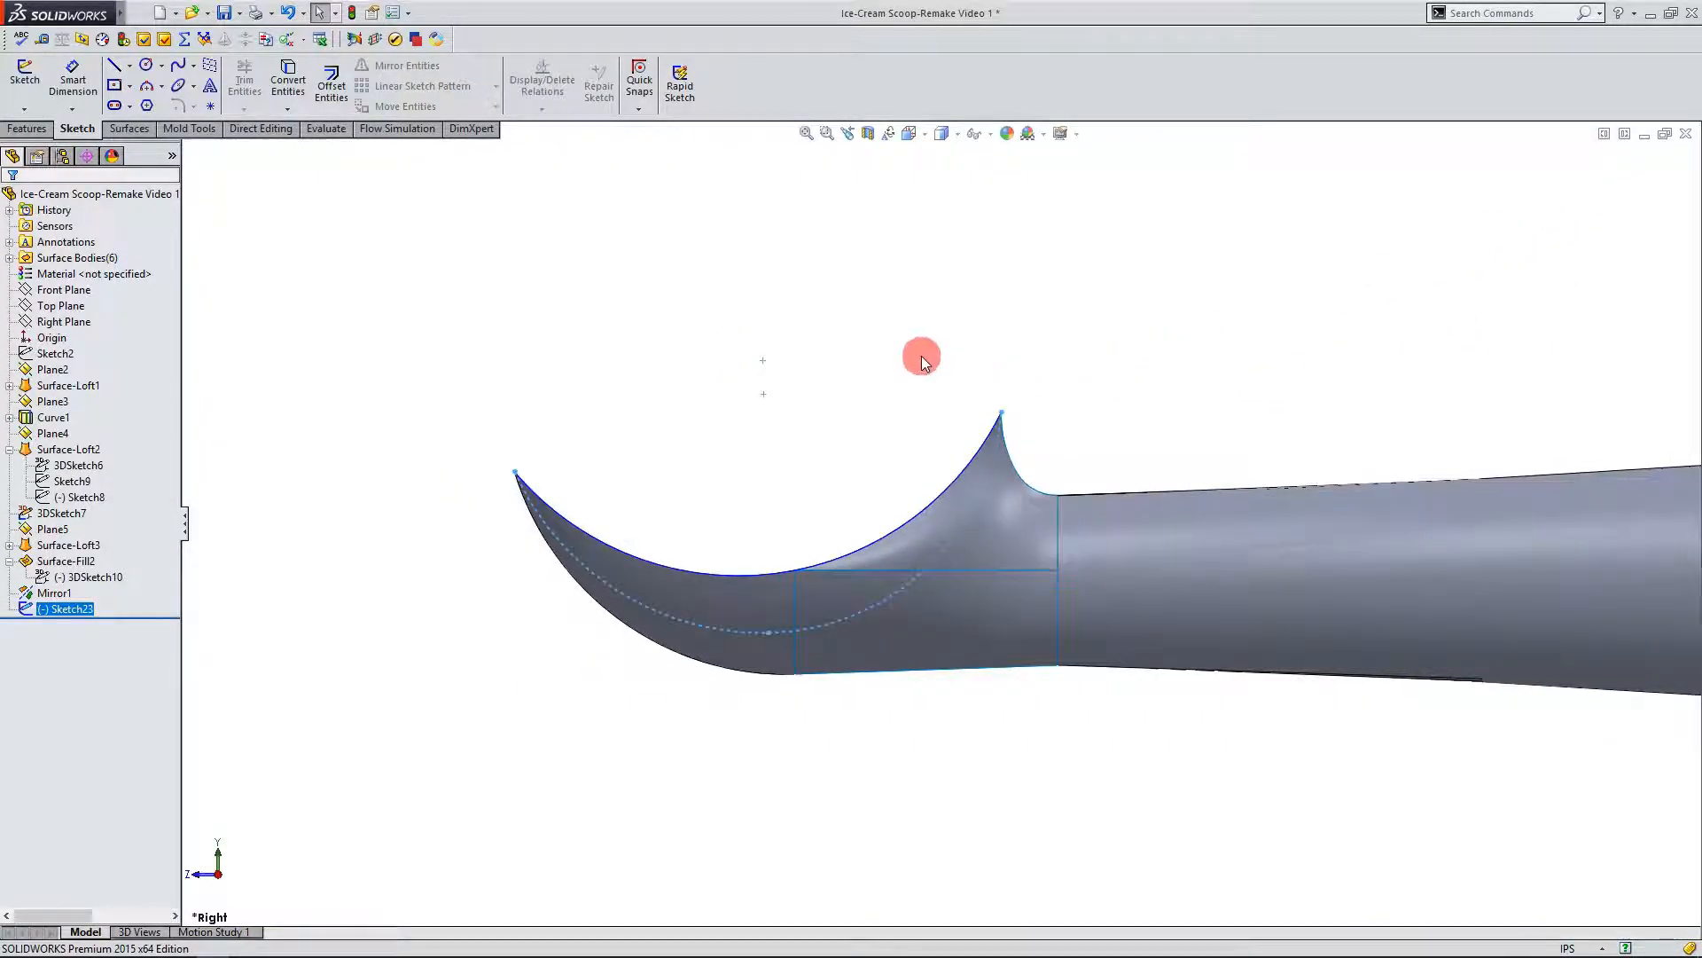
left_click(972, 140)
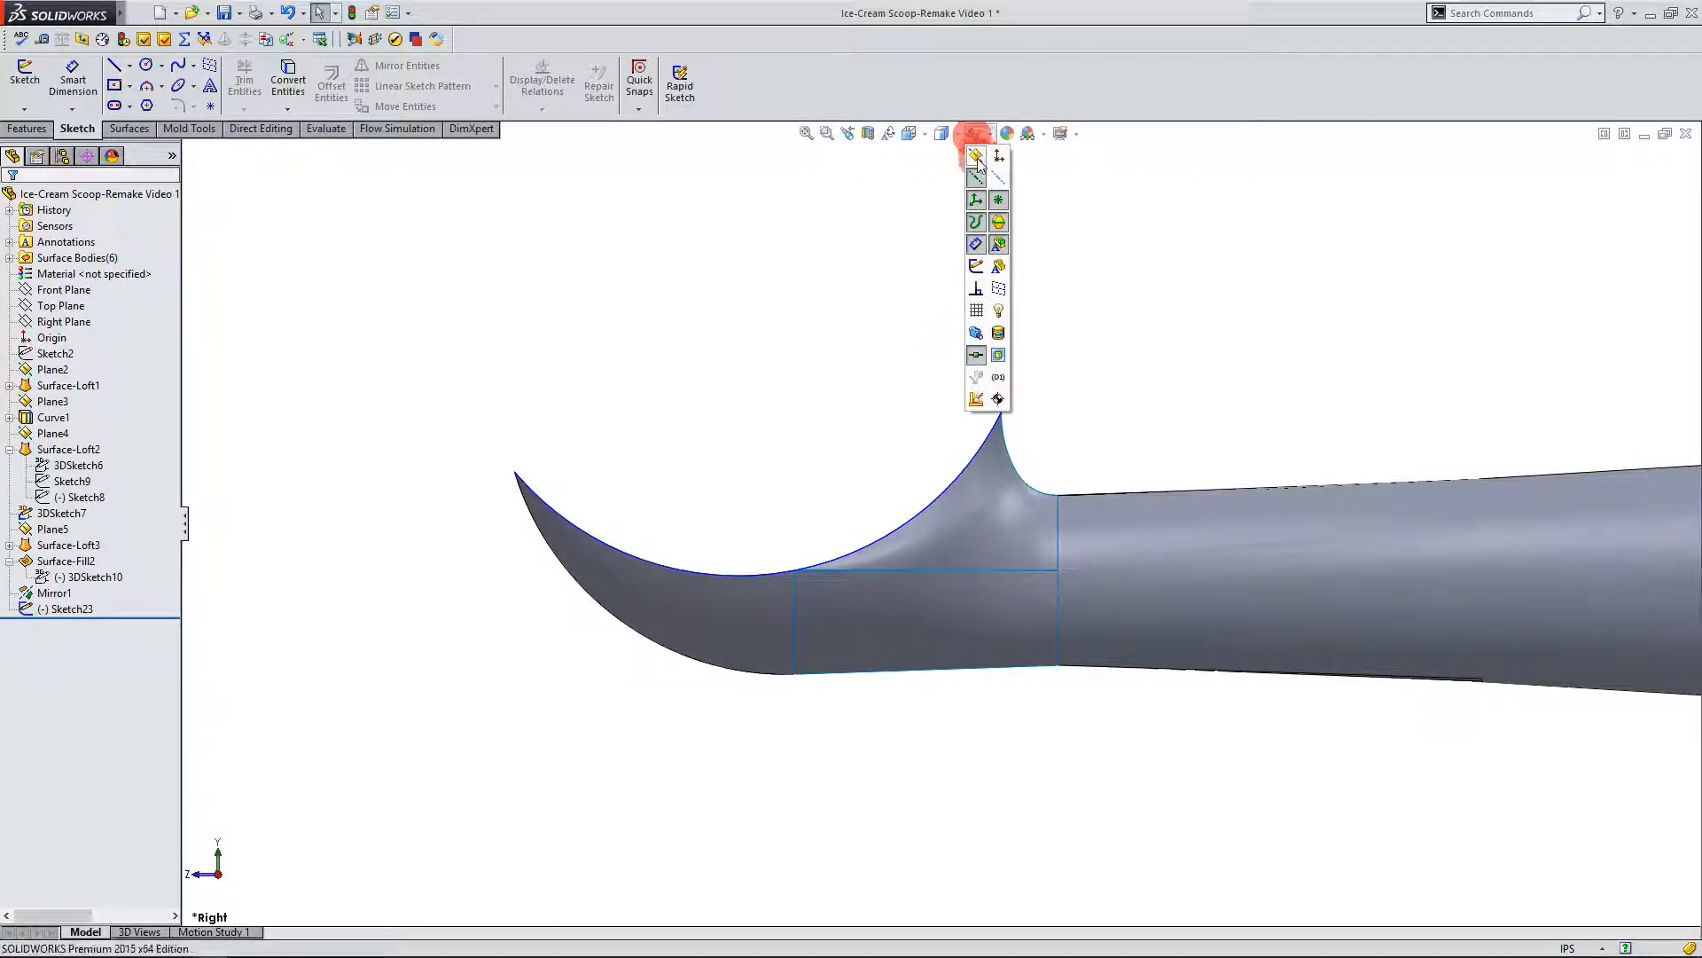
left_click(976, 157)
middle_click_drag(878, 371, 699, 422)
middle_click_drag(841, 736, 903, 779)
left_click(815, 740)
scroll(777, 592, "down", 2)
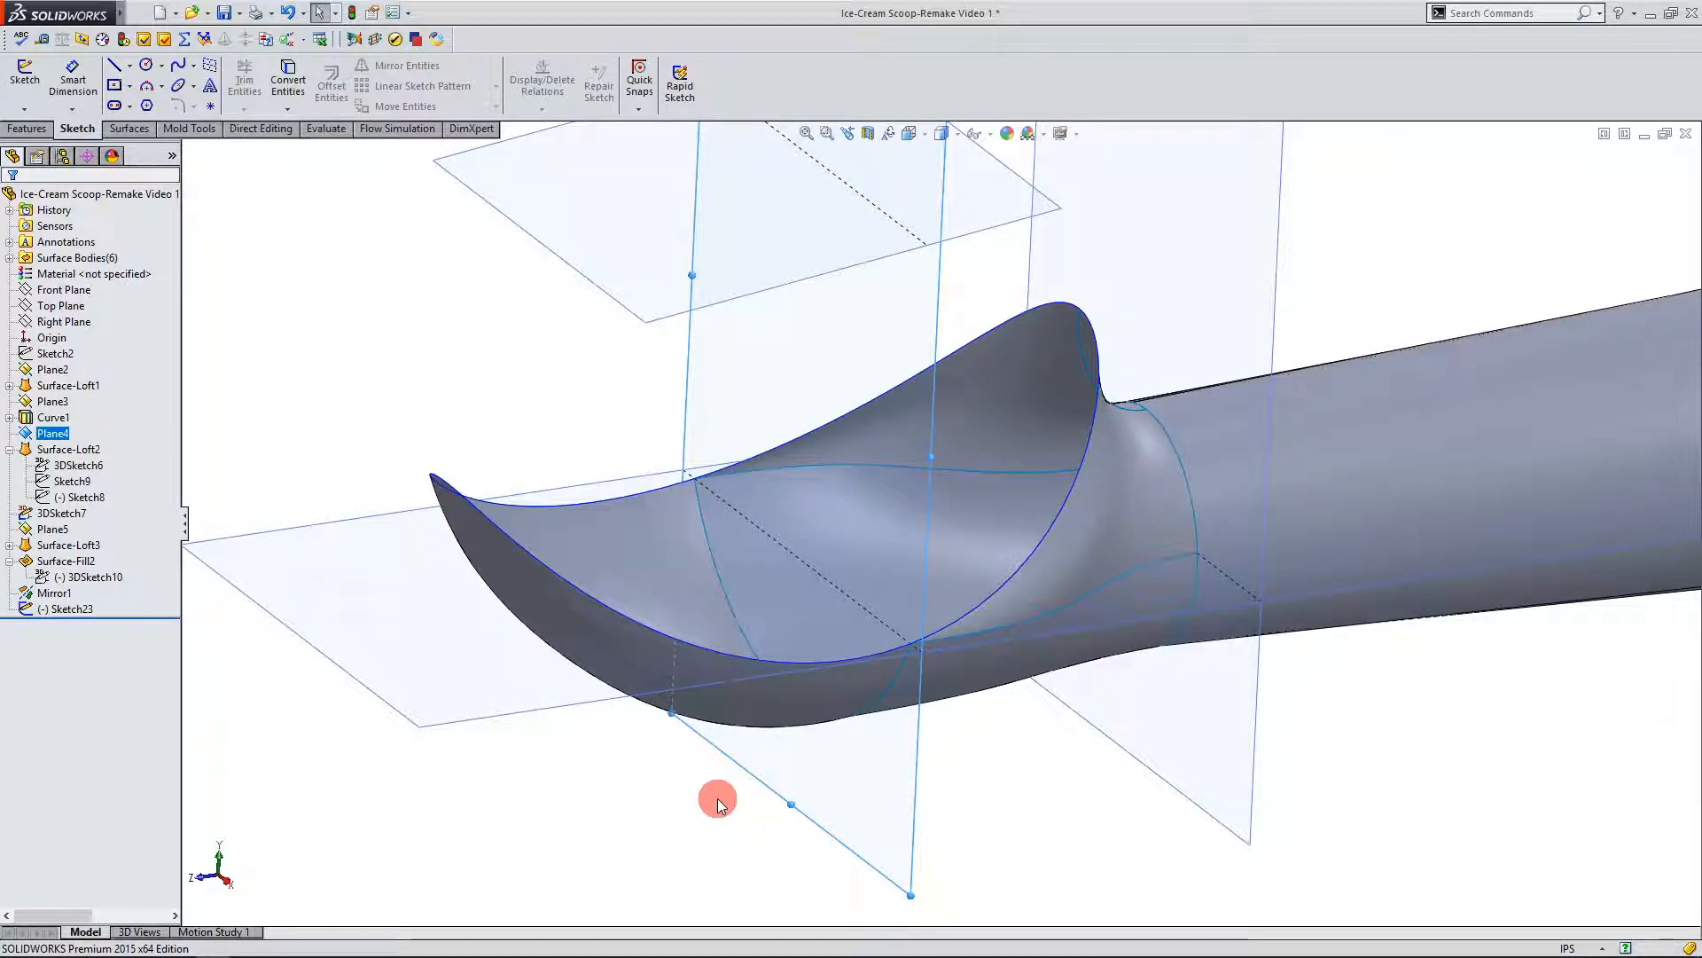
left_click(976, 133)
left_click(977, 267)
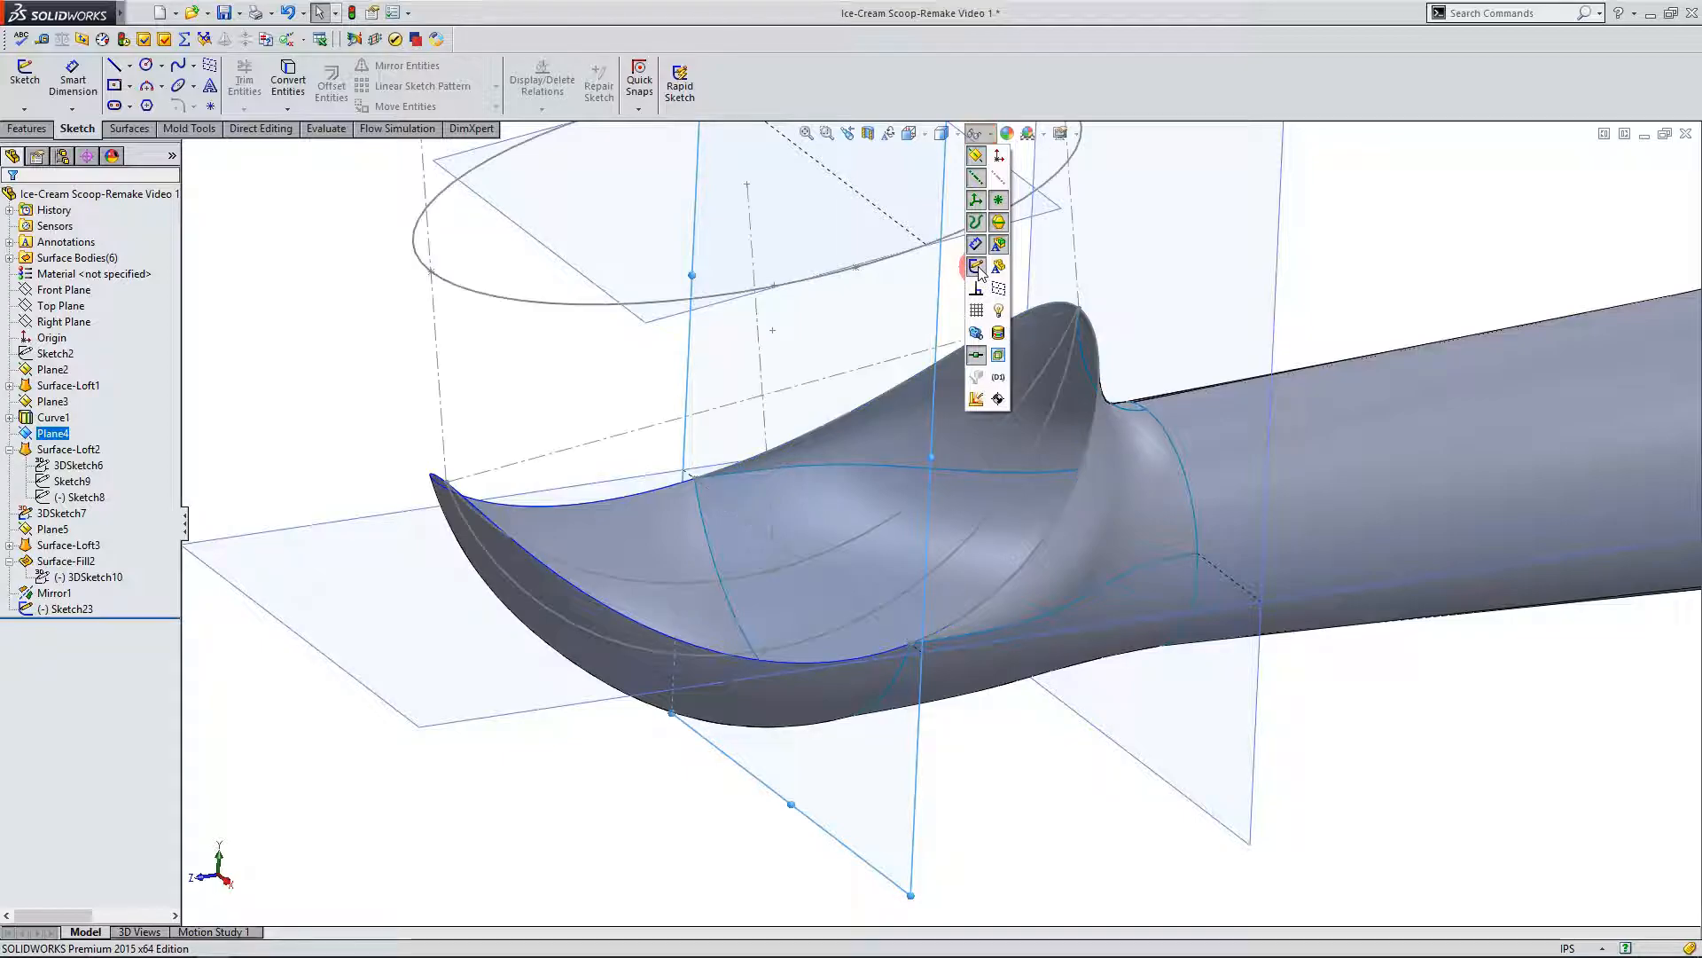
Step: Start a sketch on Plane4 and draw a three-point arc of about 1.14 in radius across the bowl between its two side edges
middle_click_drag(950, 784, 732, 807)
left_click(854, 790)
mouse_move(854, 790)
middle_mouse_down()
mouse_move(952, 874)
mouse_move(900, 801)
mouse_move(965, 790)
mouse_move(908, 794)
mouse_move(961, 816)
middle_mouse_up()
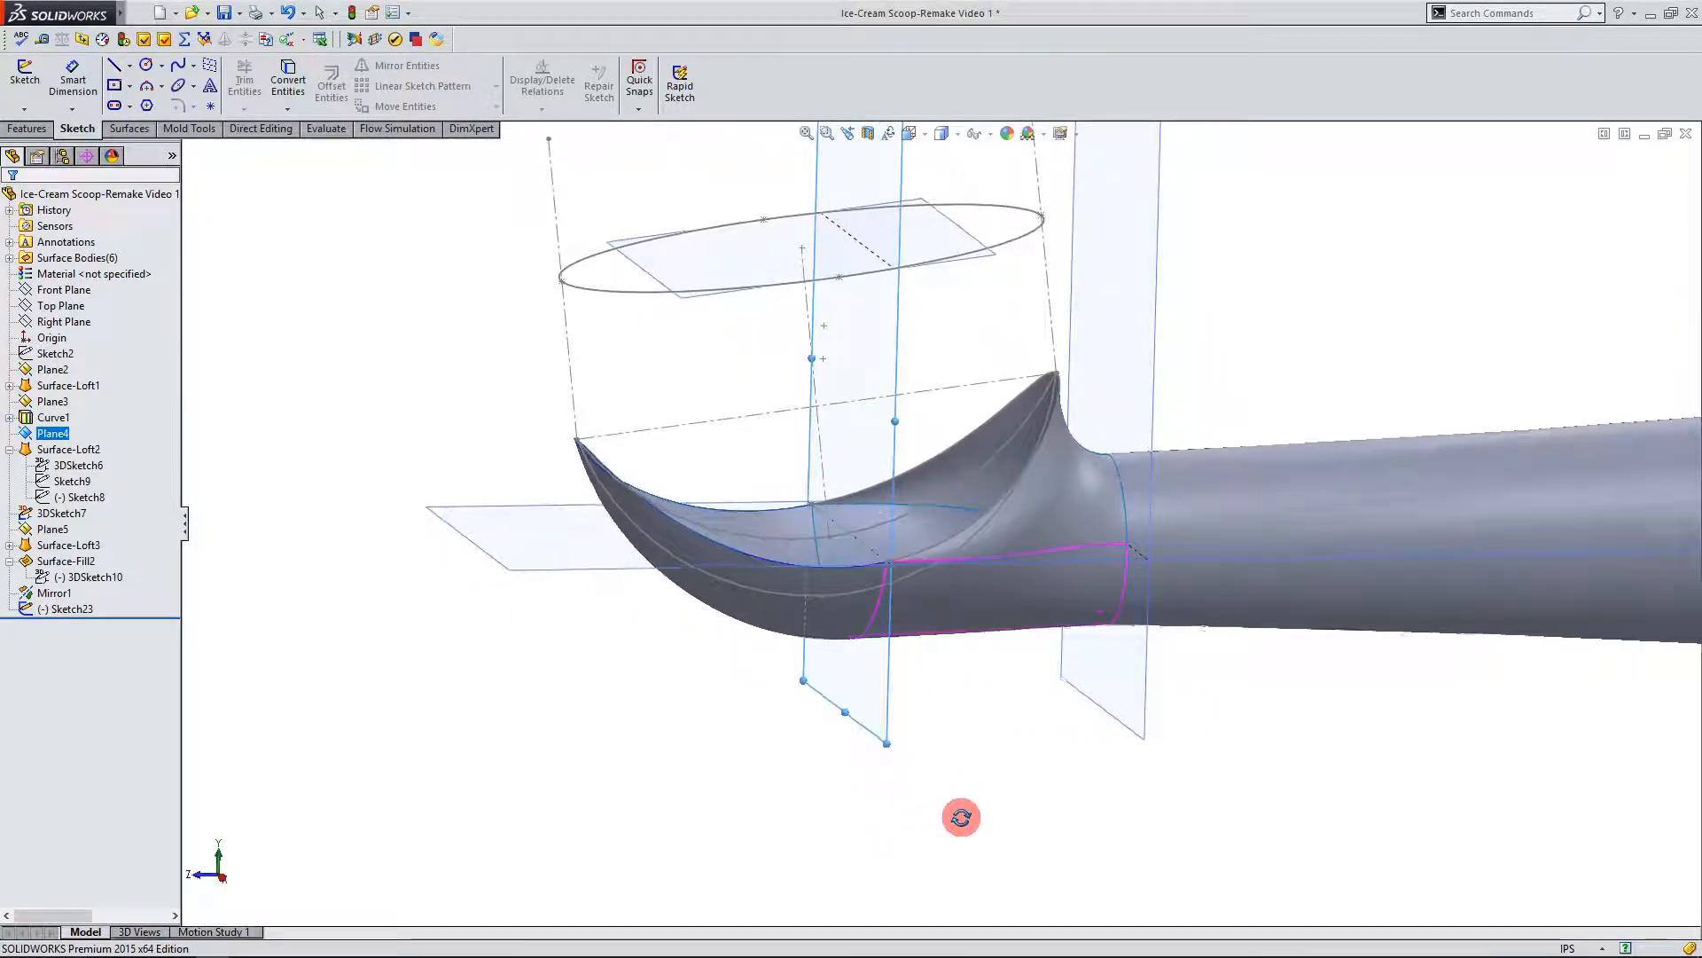
left_click(37, 82)
middle_click_drag(1022, 689, 1057, 754)
scroll(902, 532, "down", 3)
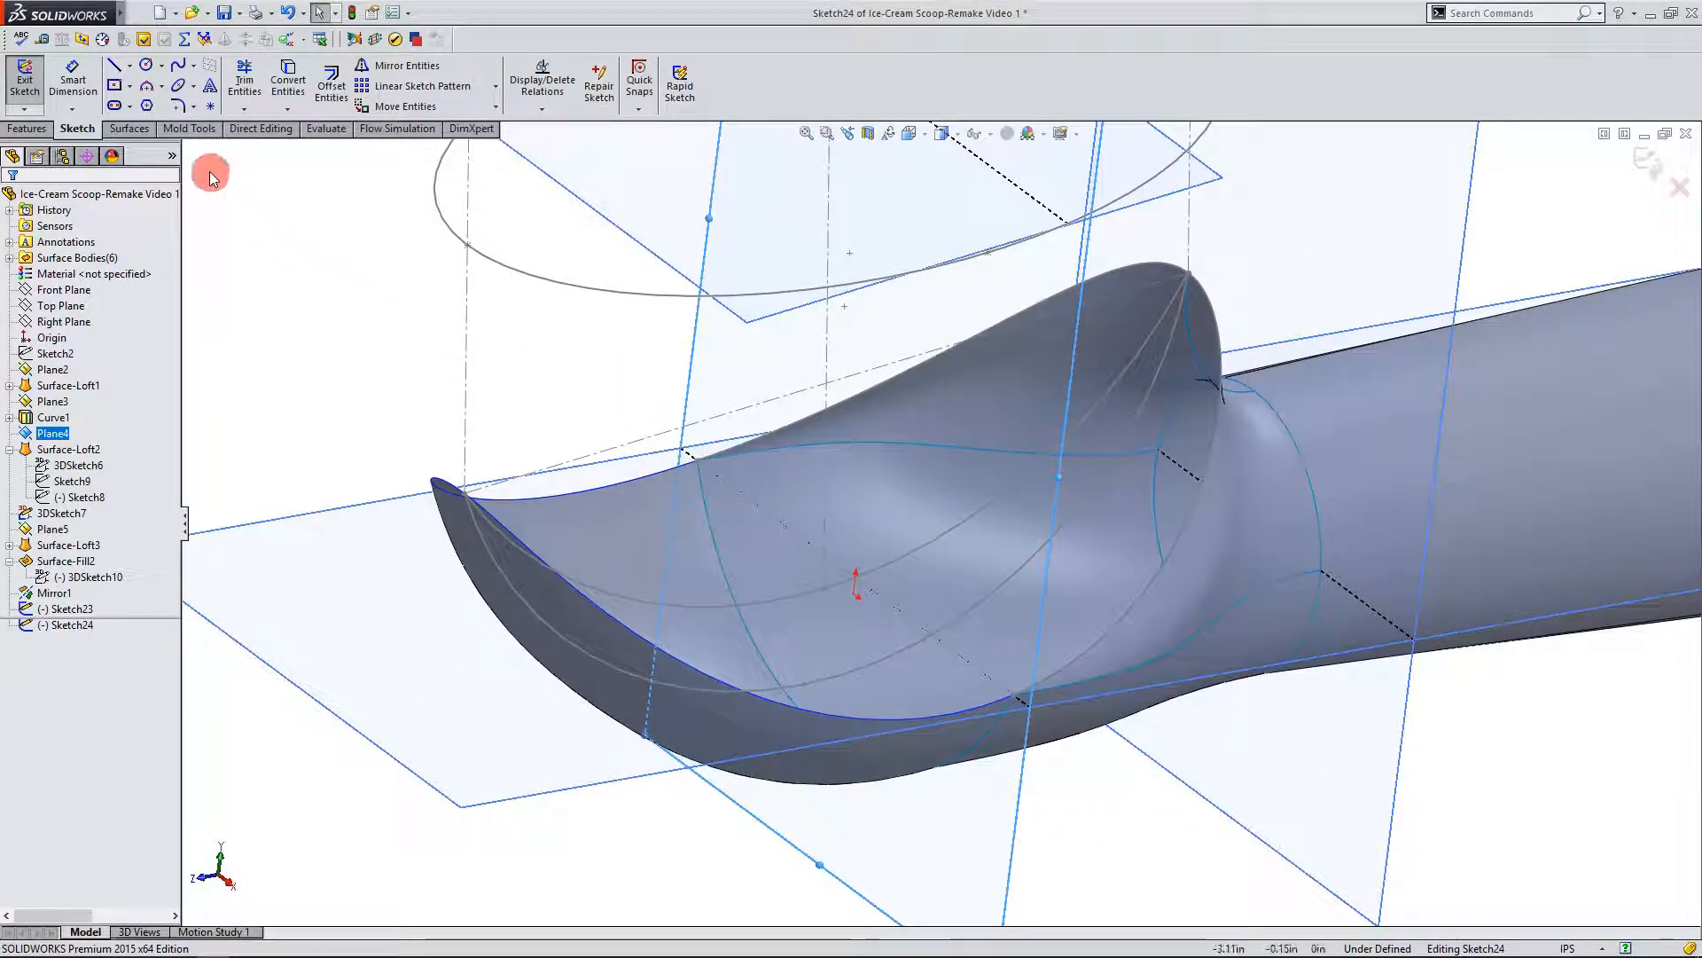
left_click(147, 87)
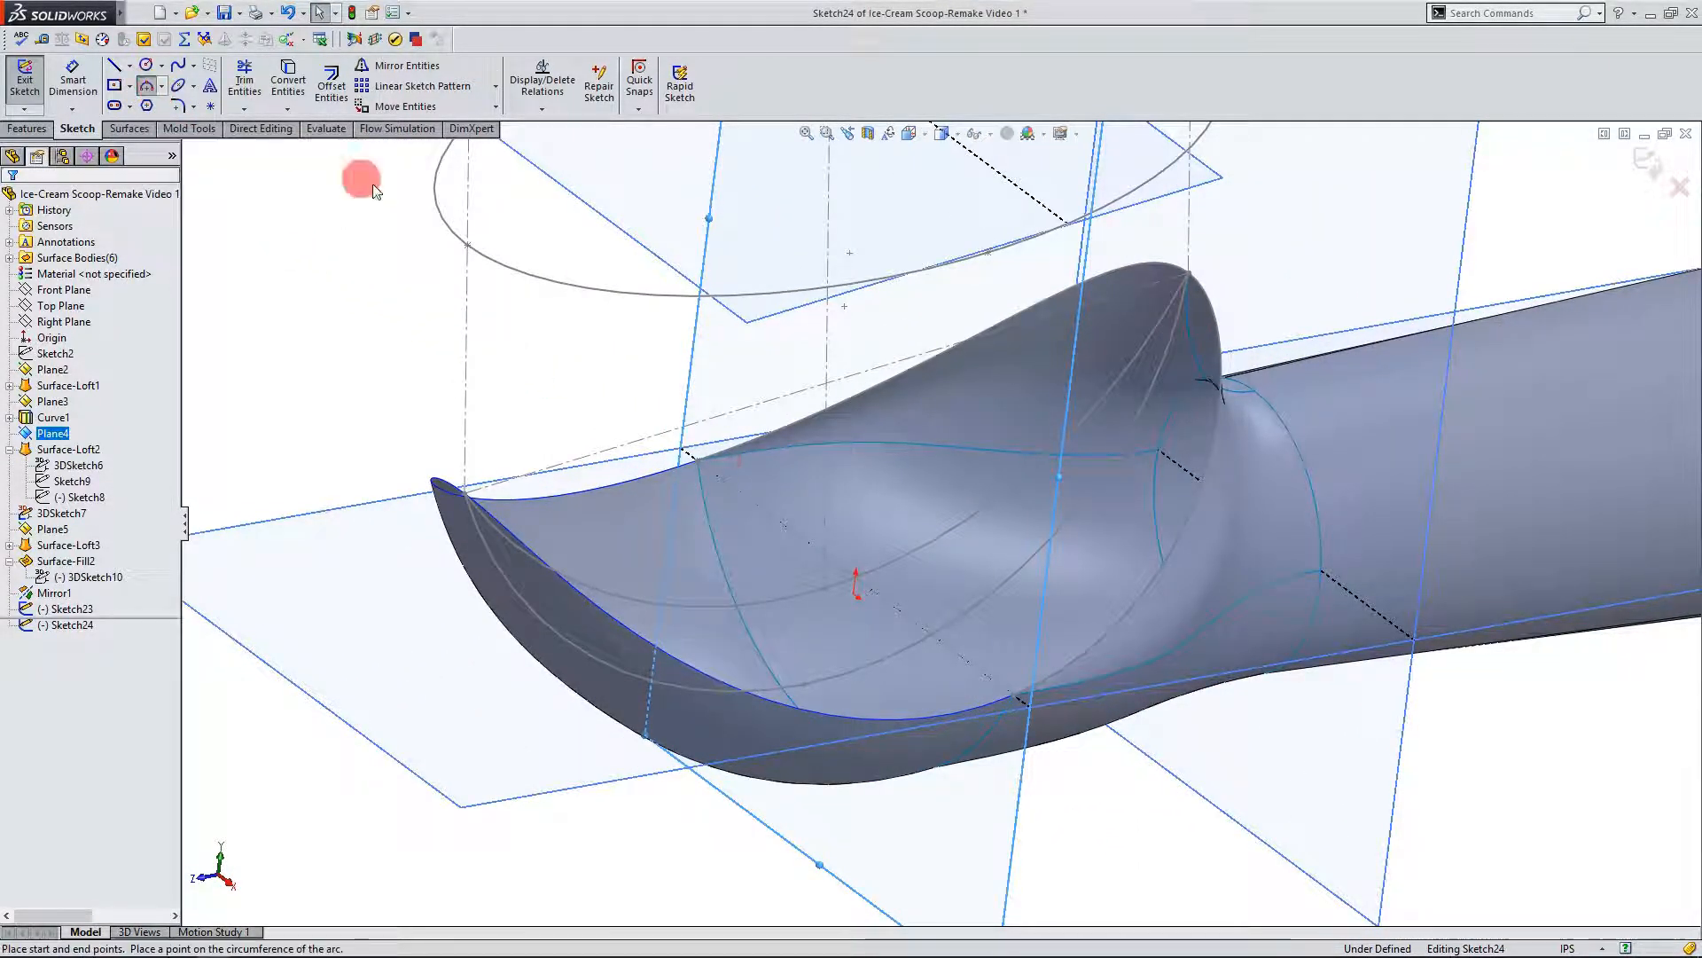
left_click_drag(699, 463, 1028, 730)
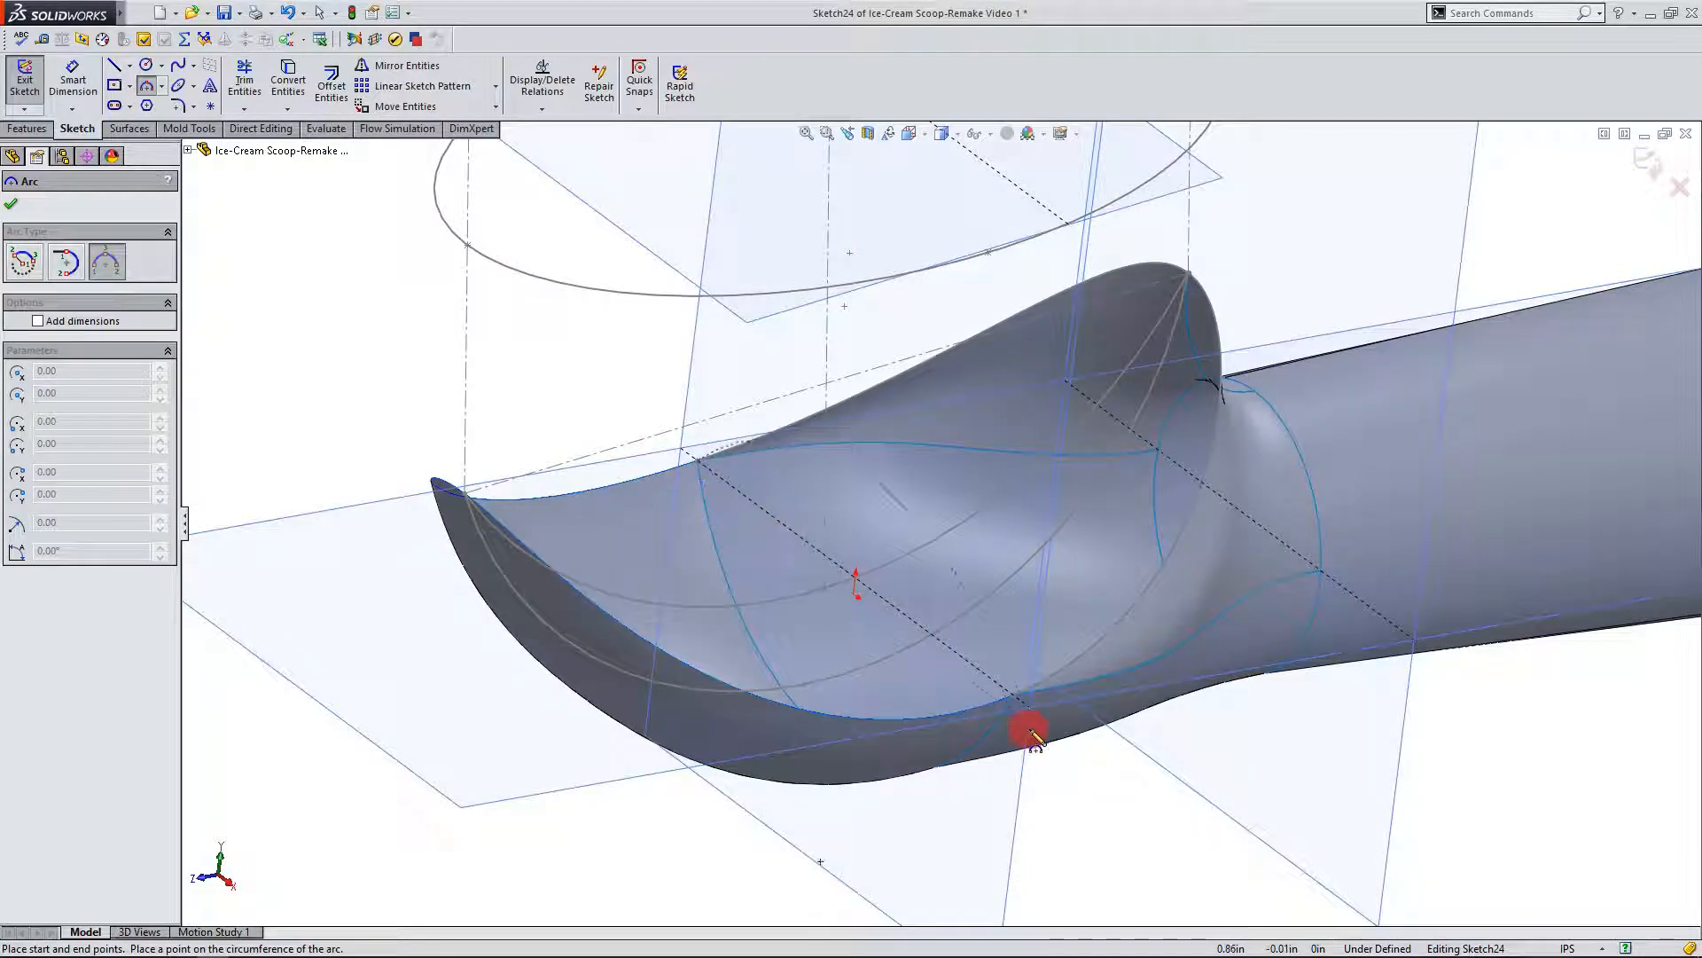
left_click(1014, 698)
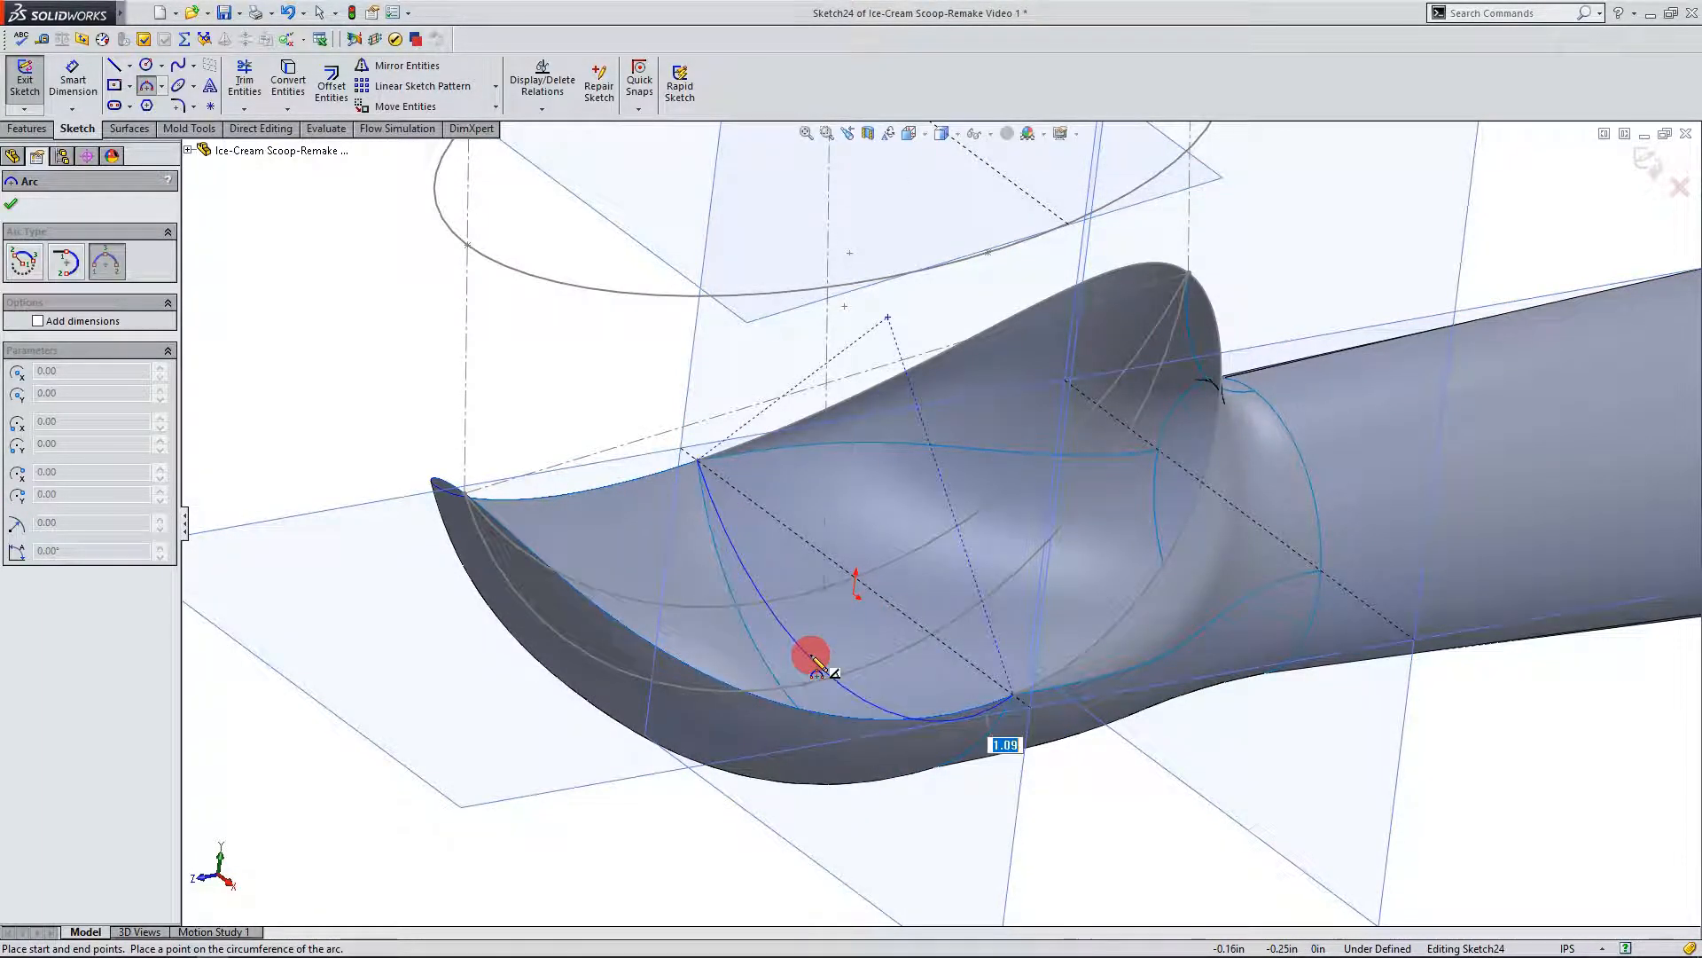
left_click(826, 666)
key("Escape")
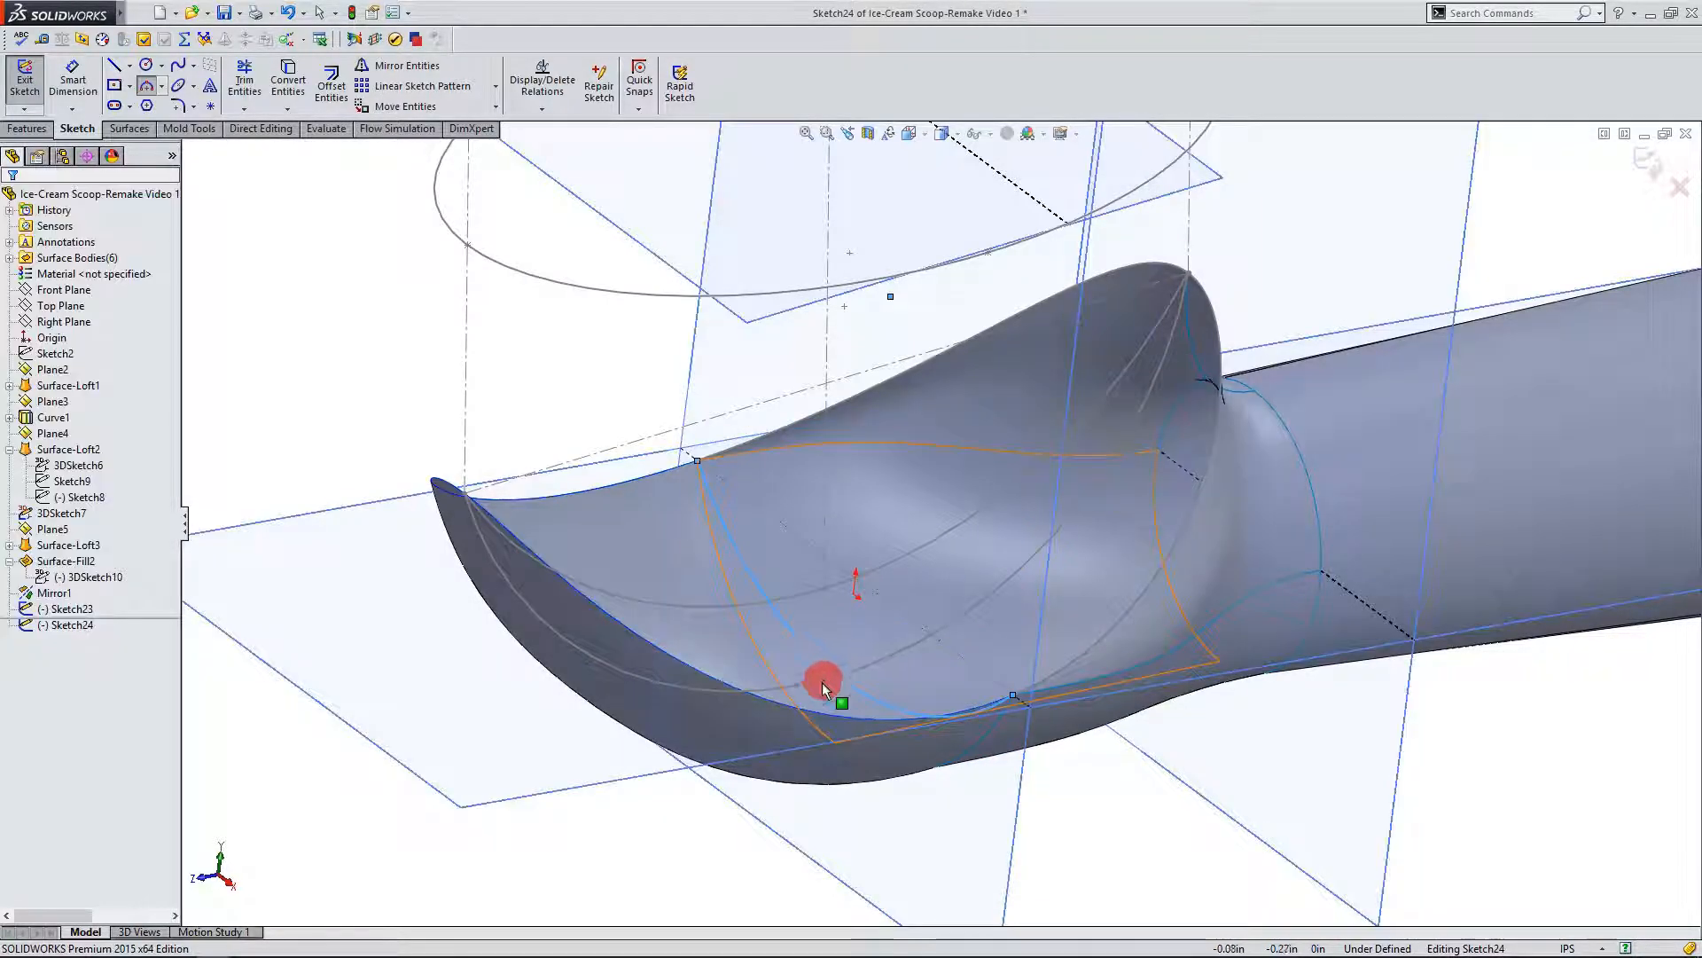
left_click(817, 681)
left_click(830, 676, "ctrl")
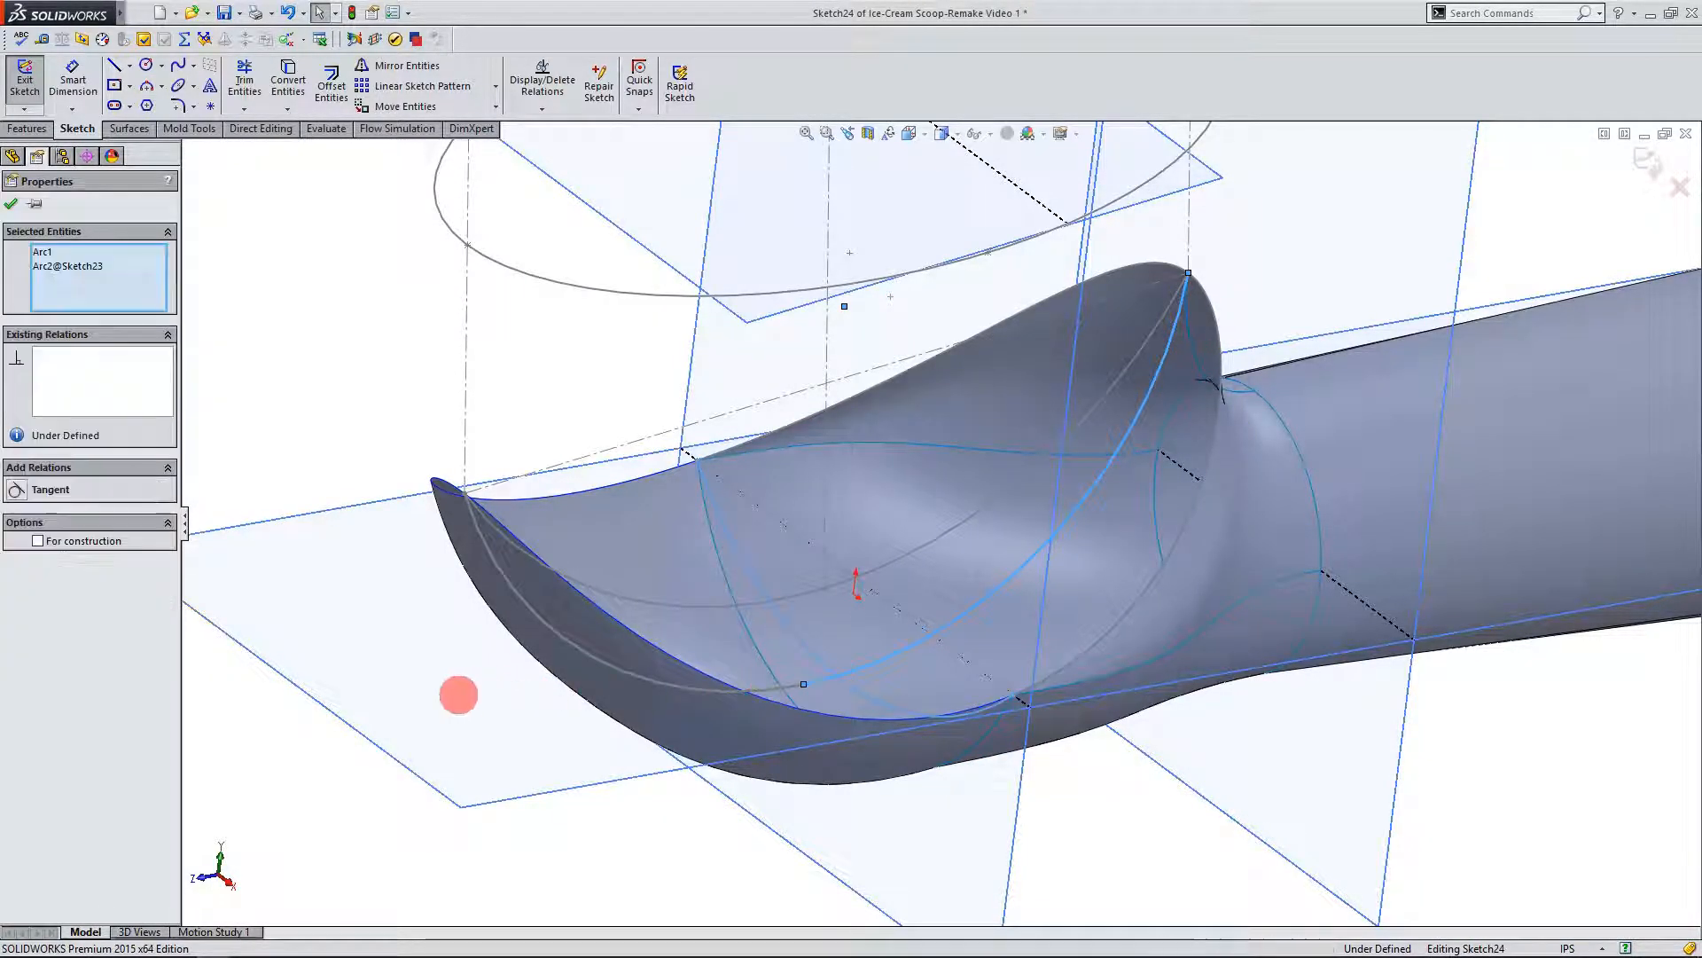
left_click(544, 882)
Step: Convert both lengthwise arcs of Sketch23 into the current sketch as projected vertical lines
middle_click_drag(680, 848, 812, 771)
left_click(801, 677)
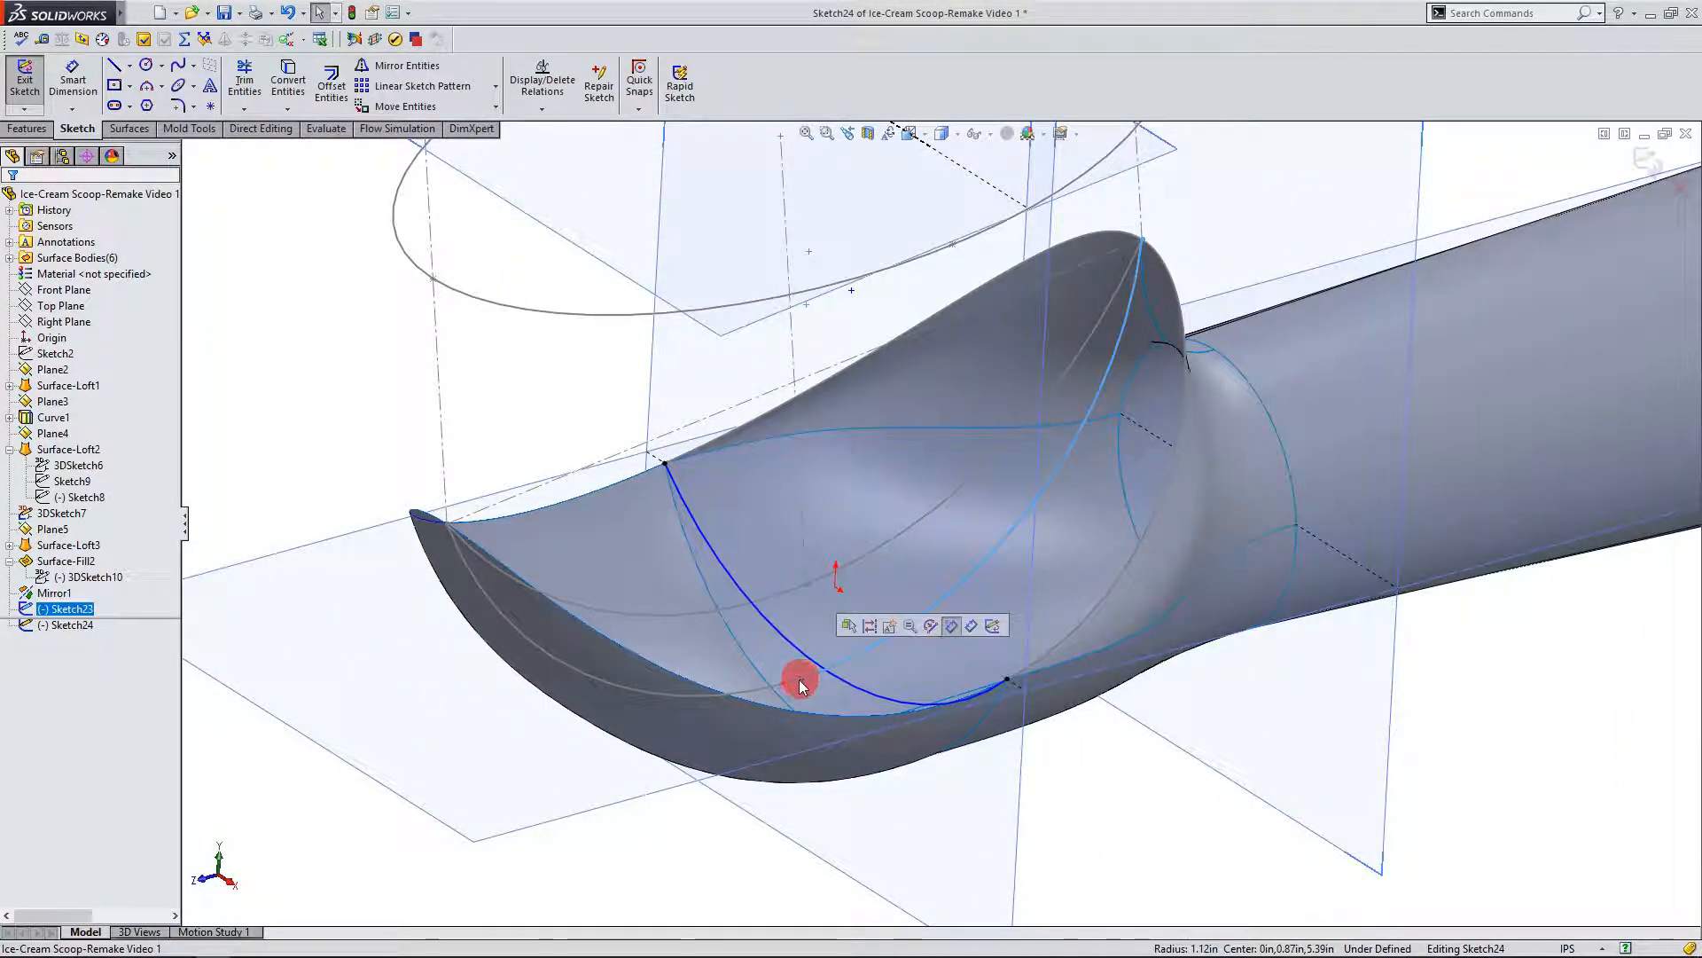
left_click(782, 683, "ctrl")
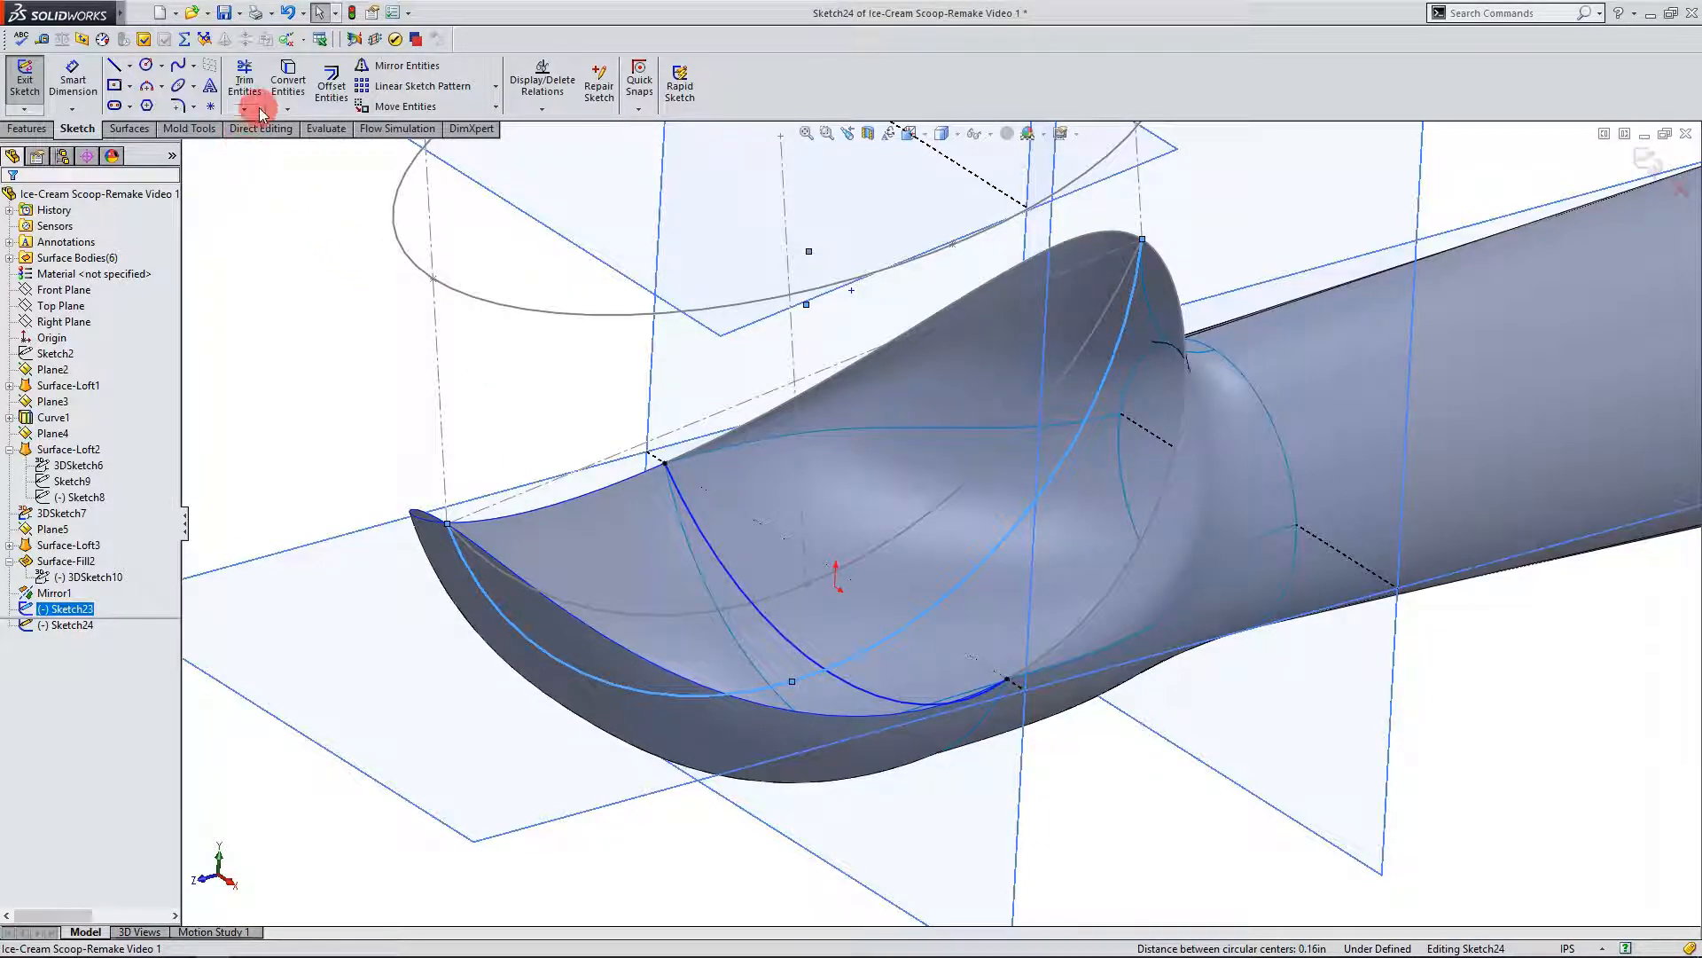
left_click(290, 92)
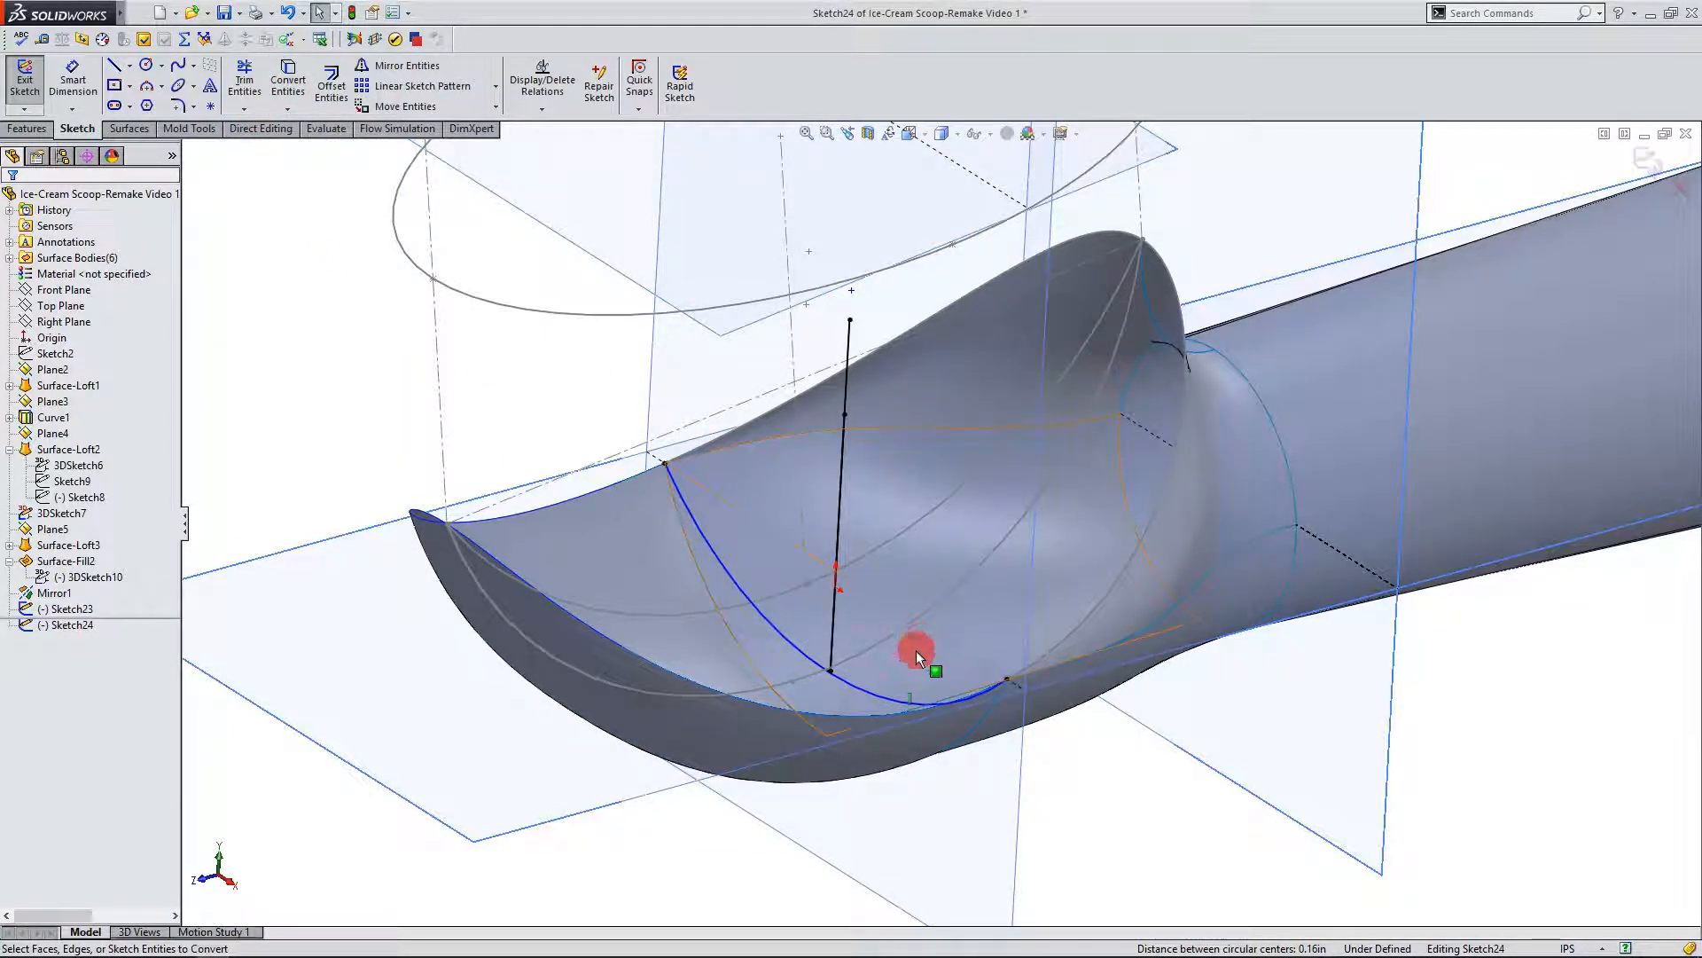
Step: Change the longer converted vertical line, about 1.04 in long, to construction geometry
scroll(919, 642, "up", 3)
middle_click_drag(874, 672, 842, 605)
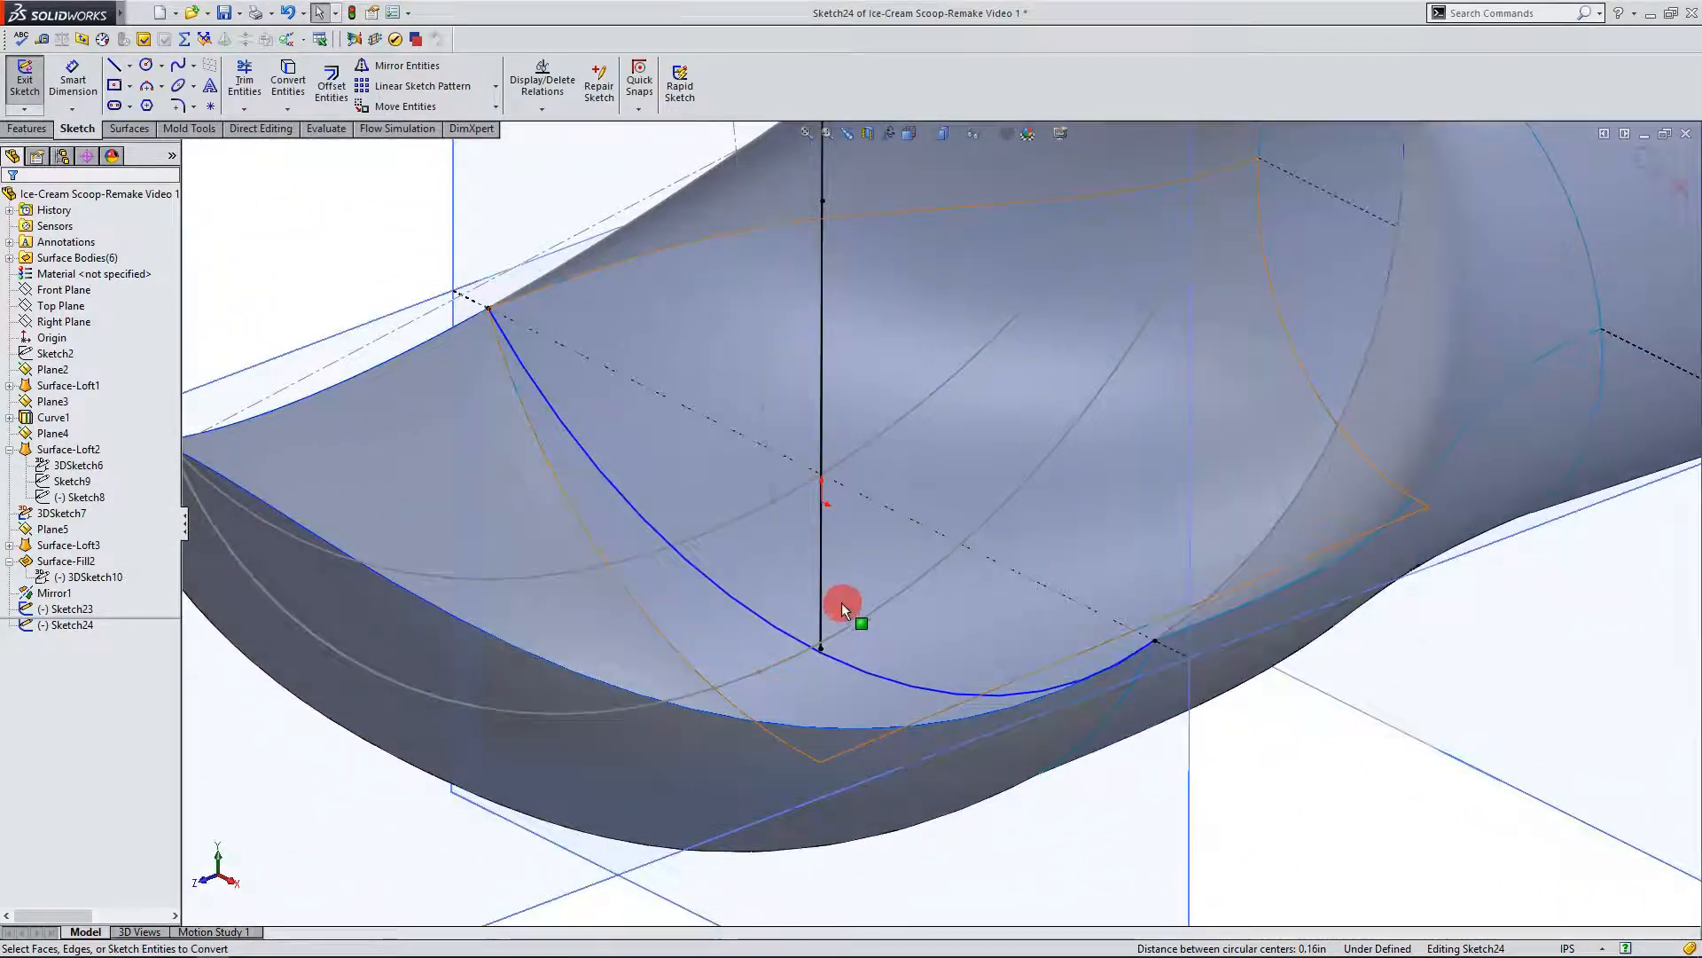
left_click(823, 591)
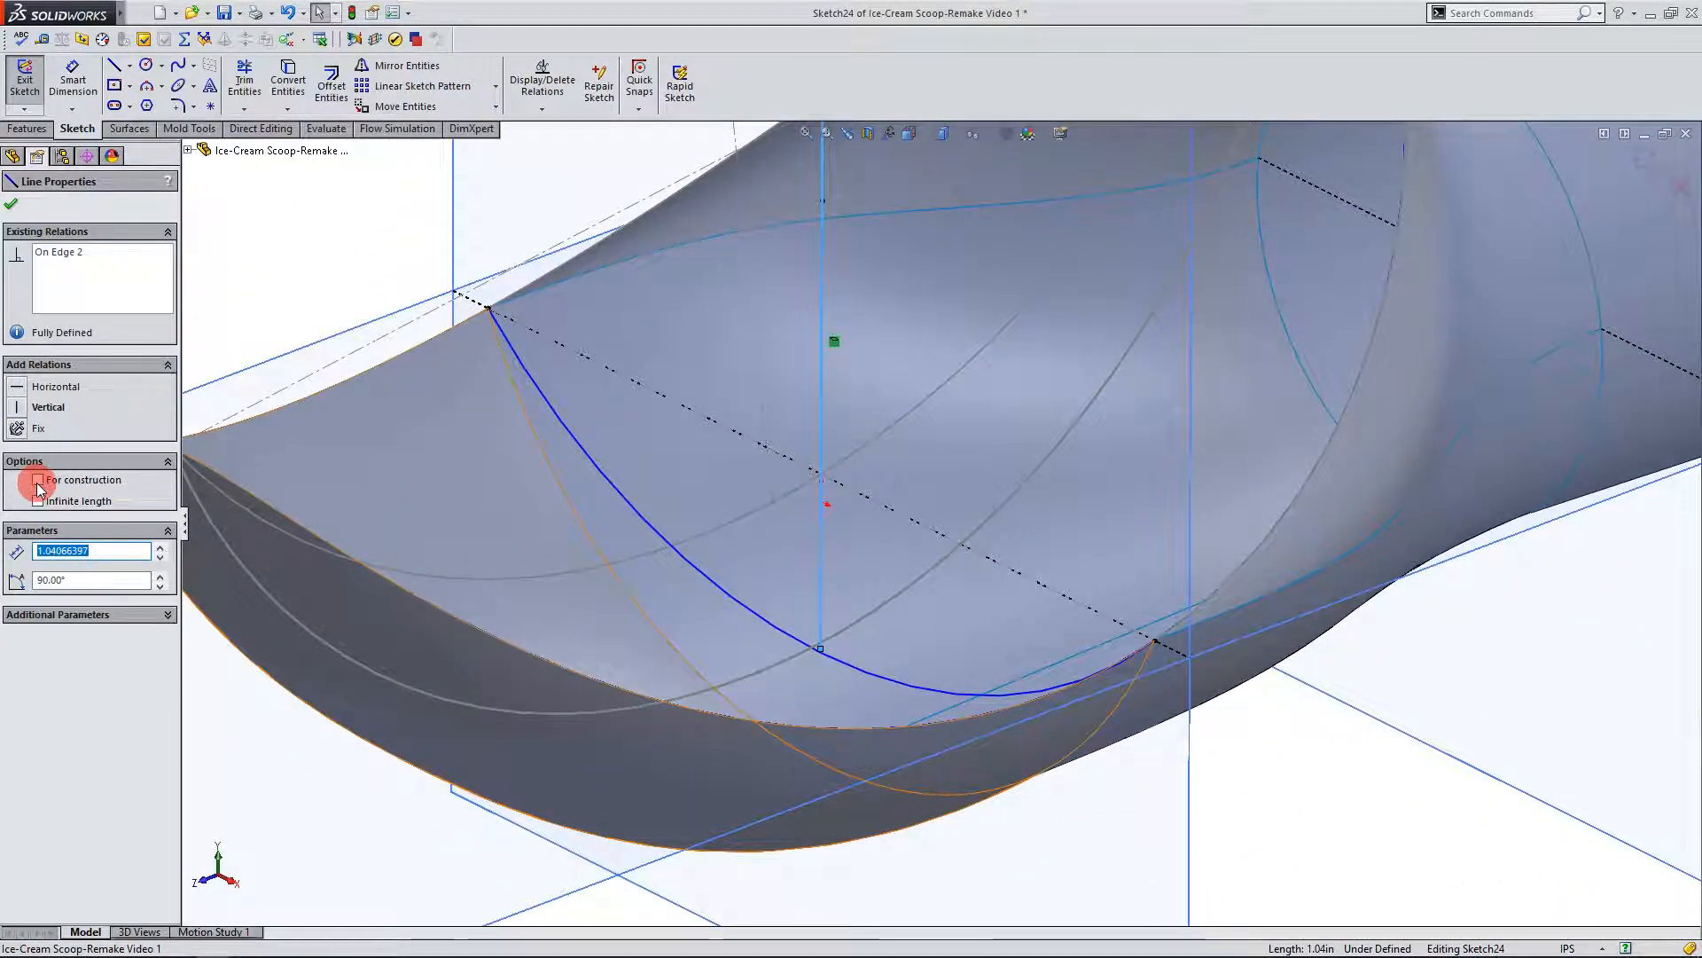
left_click(38, 482)
Step: Delete the shorter solid converted line, about 0.76 in long, keeping only the construction line
middle_click_drag(780, 700, 910, 729)
left_click(902, 805)
scroll(956, 546, "down", 2)
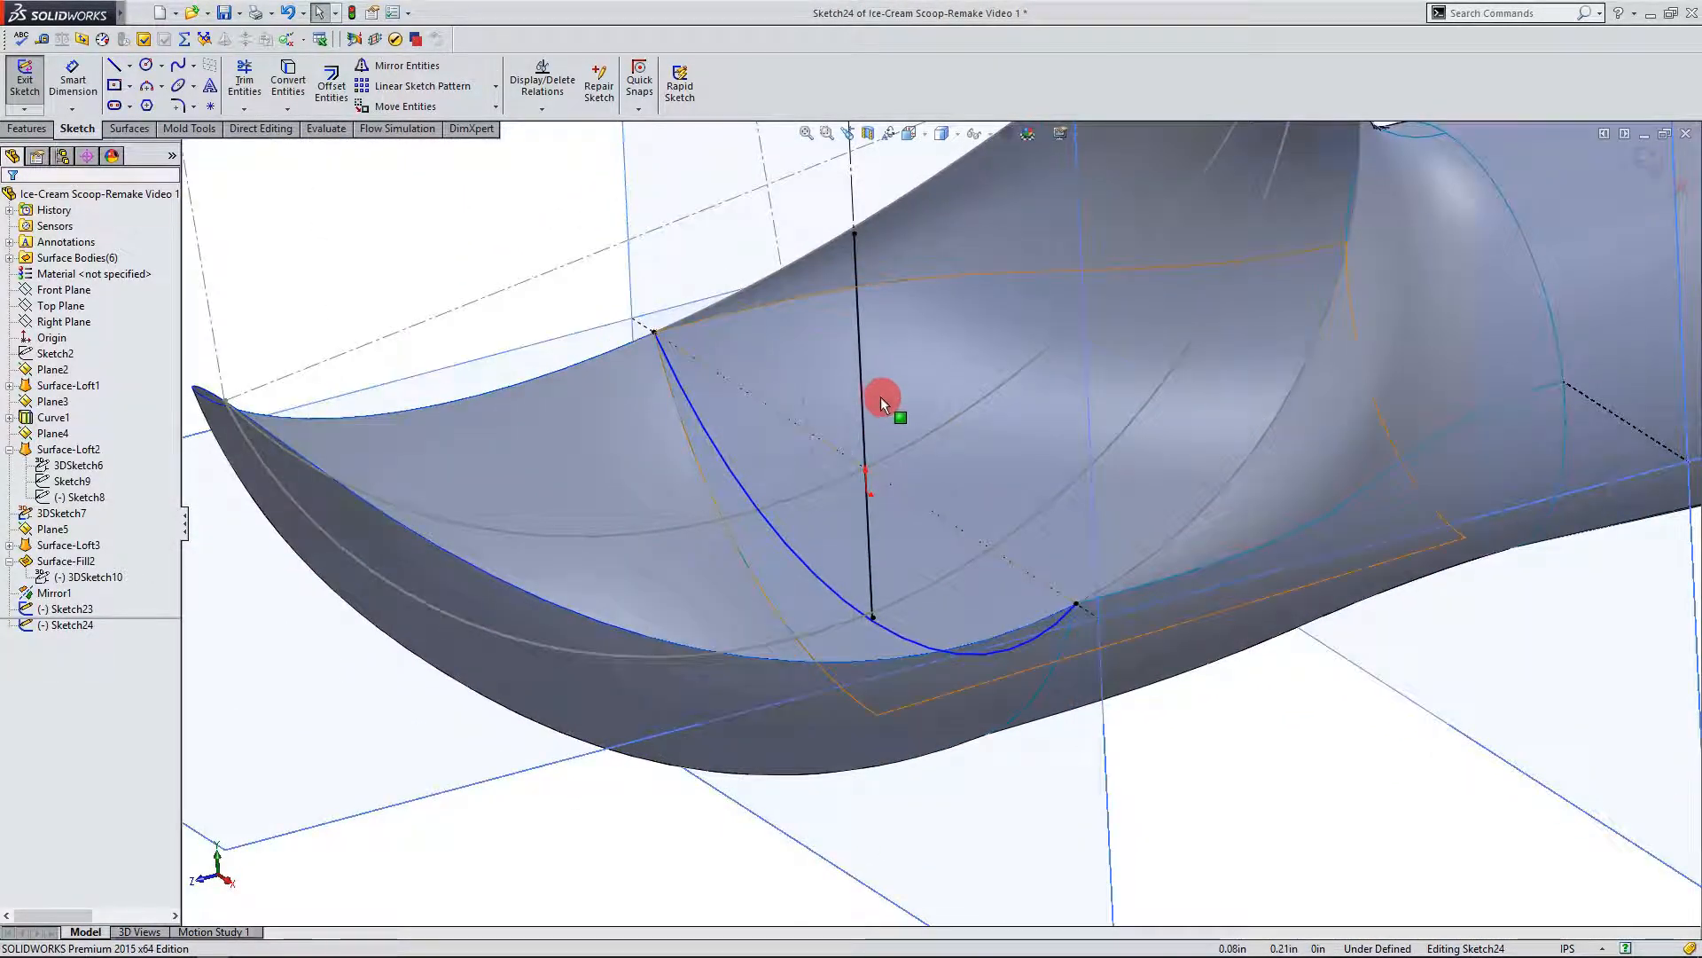
left_click(859, 386)
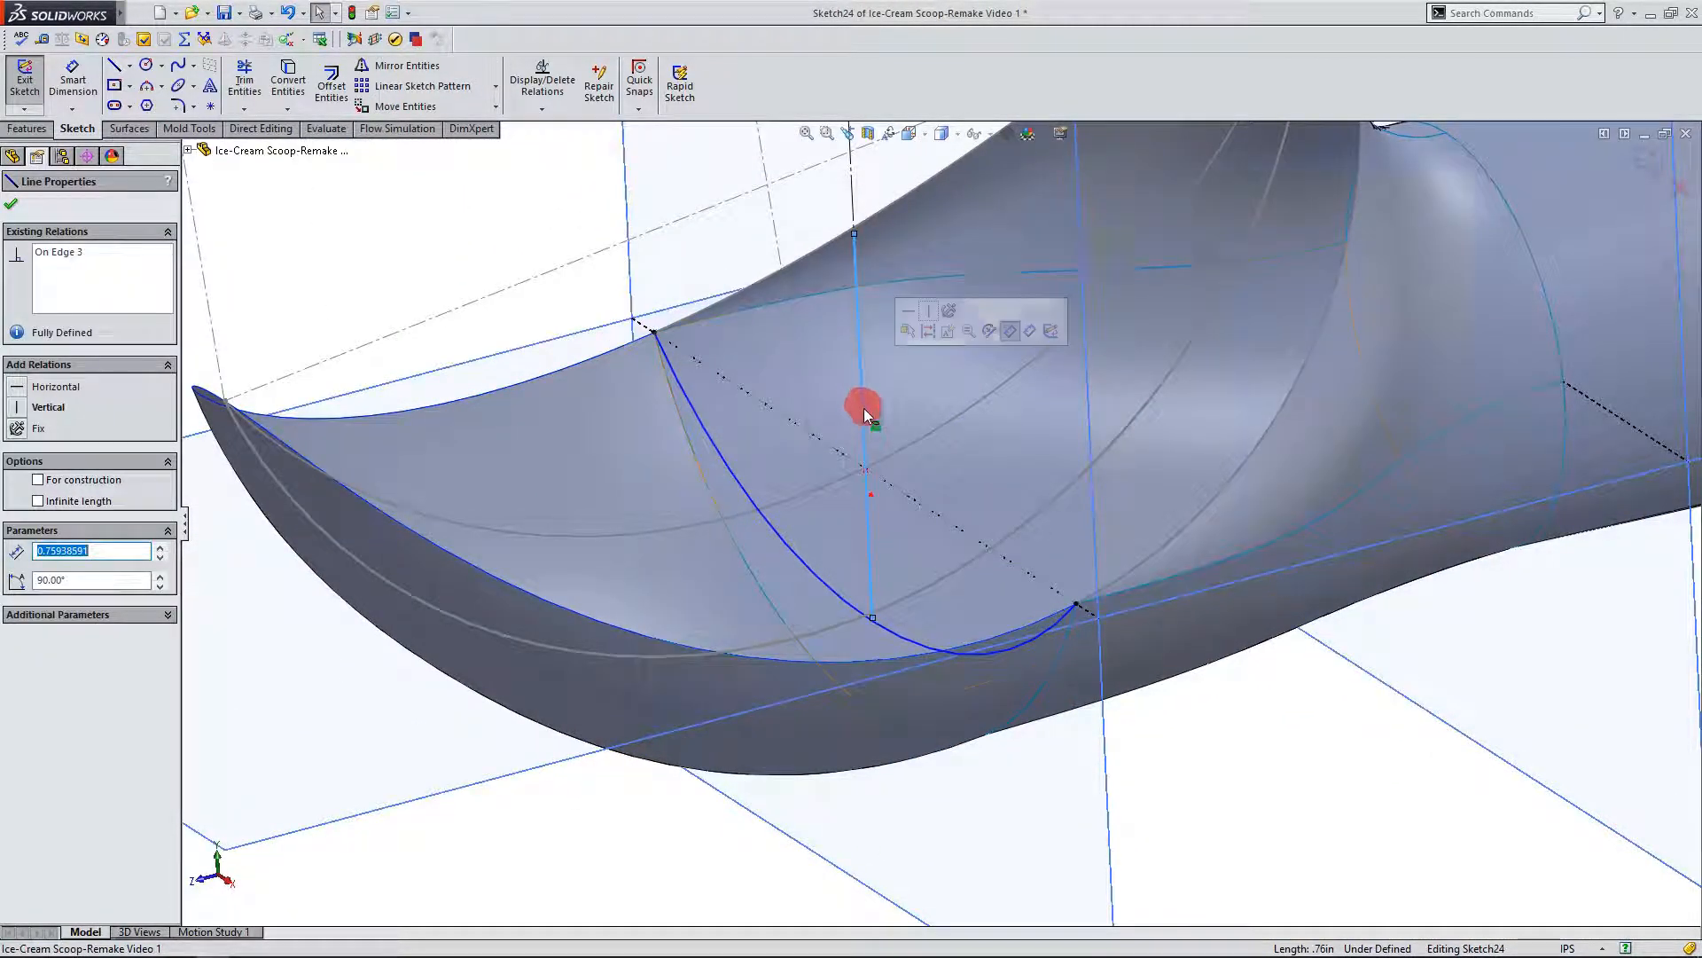
left_click(722, 910)
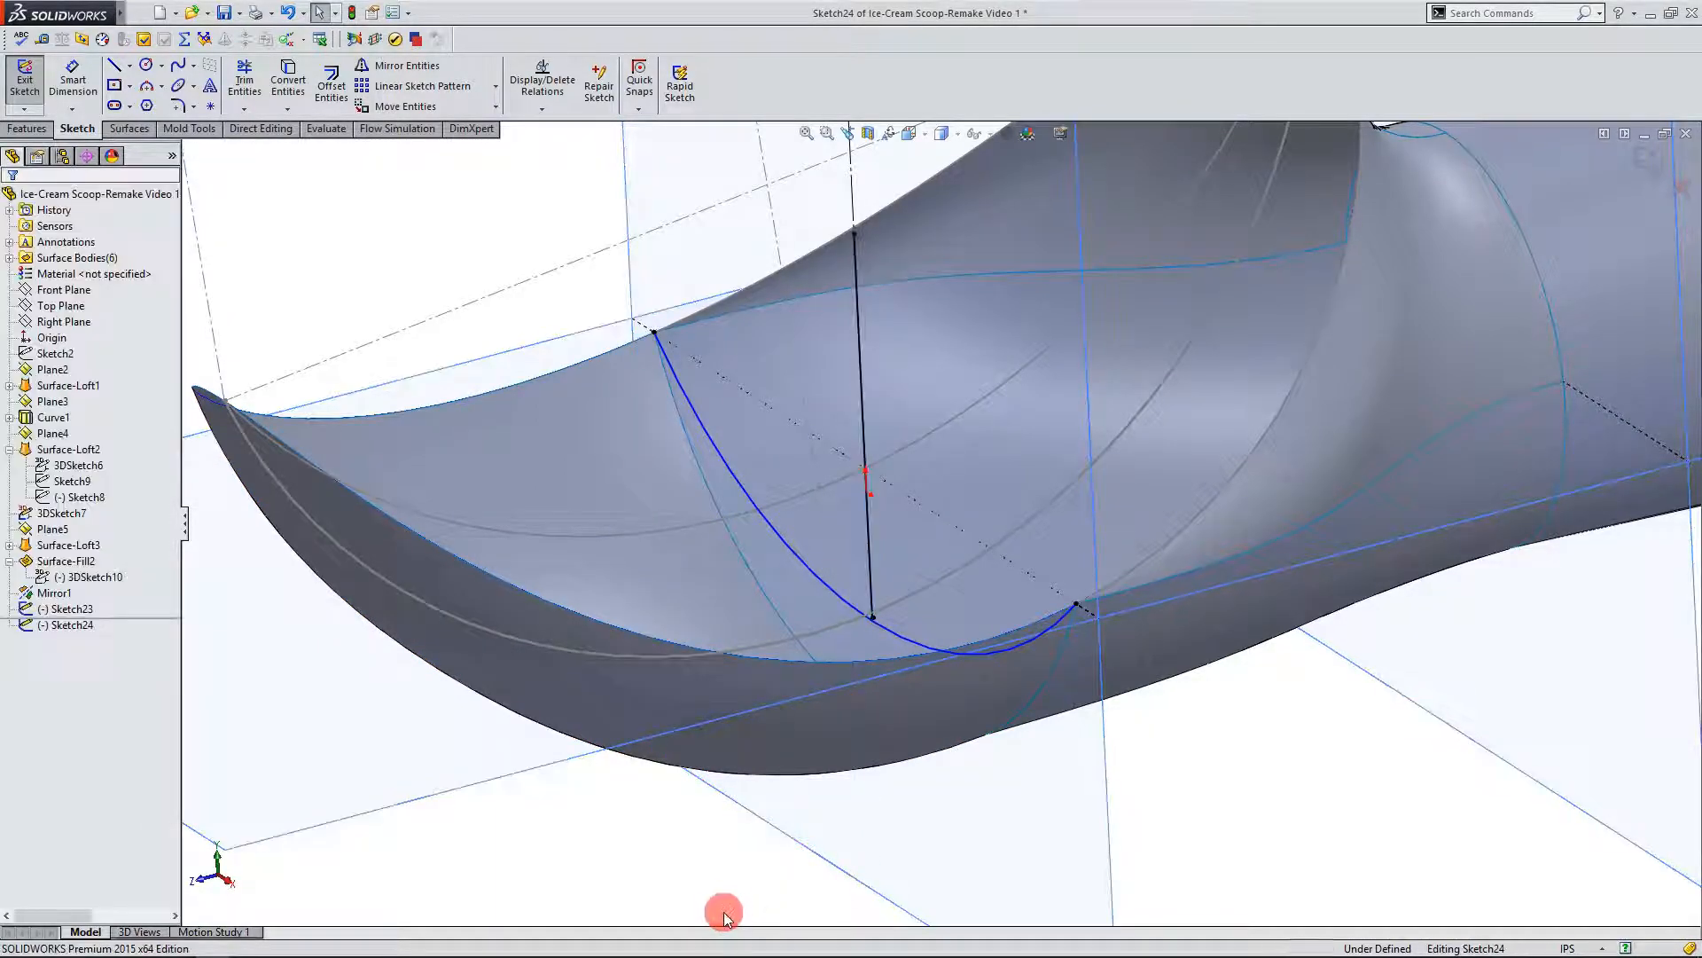
left_click(864, 428)
key("Delete")
mouse_move(885, 792)
middle_mouse_down()
mouse_move(913, 767)
mouse_move(931, 590)
middle_mouse_up()
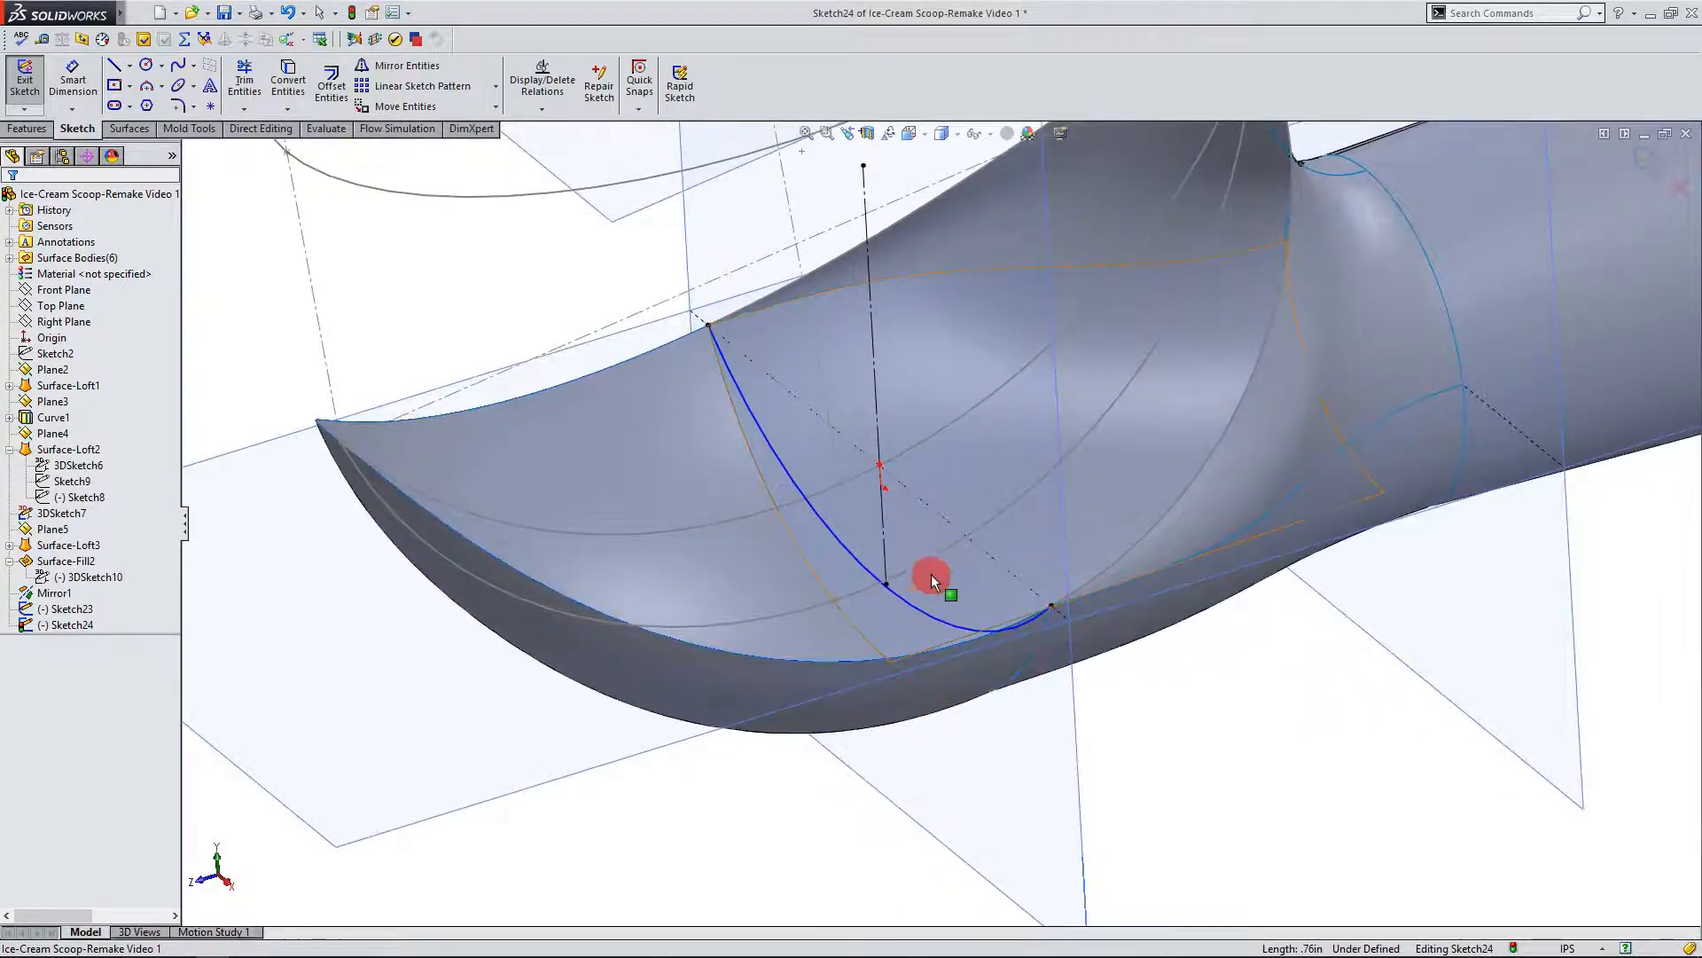
Step: Constrain the cross arc to pass through the lower endpoint of the vertical construction line
left_click(797, 610)
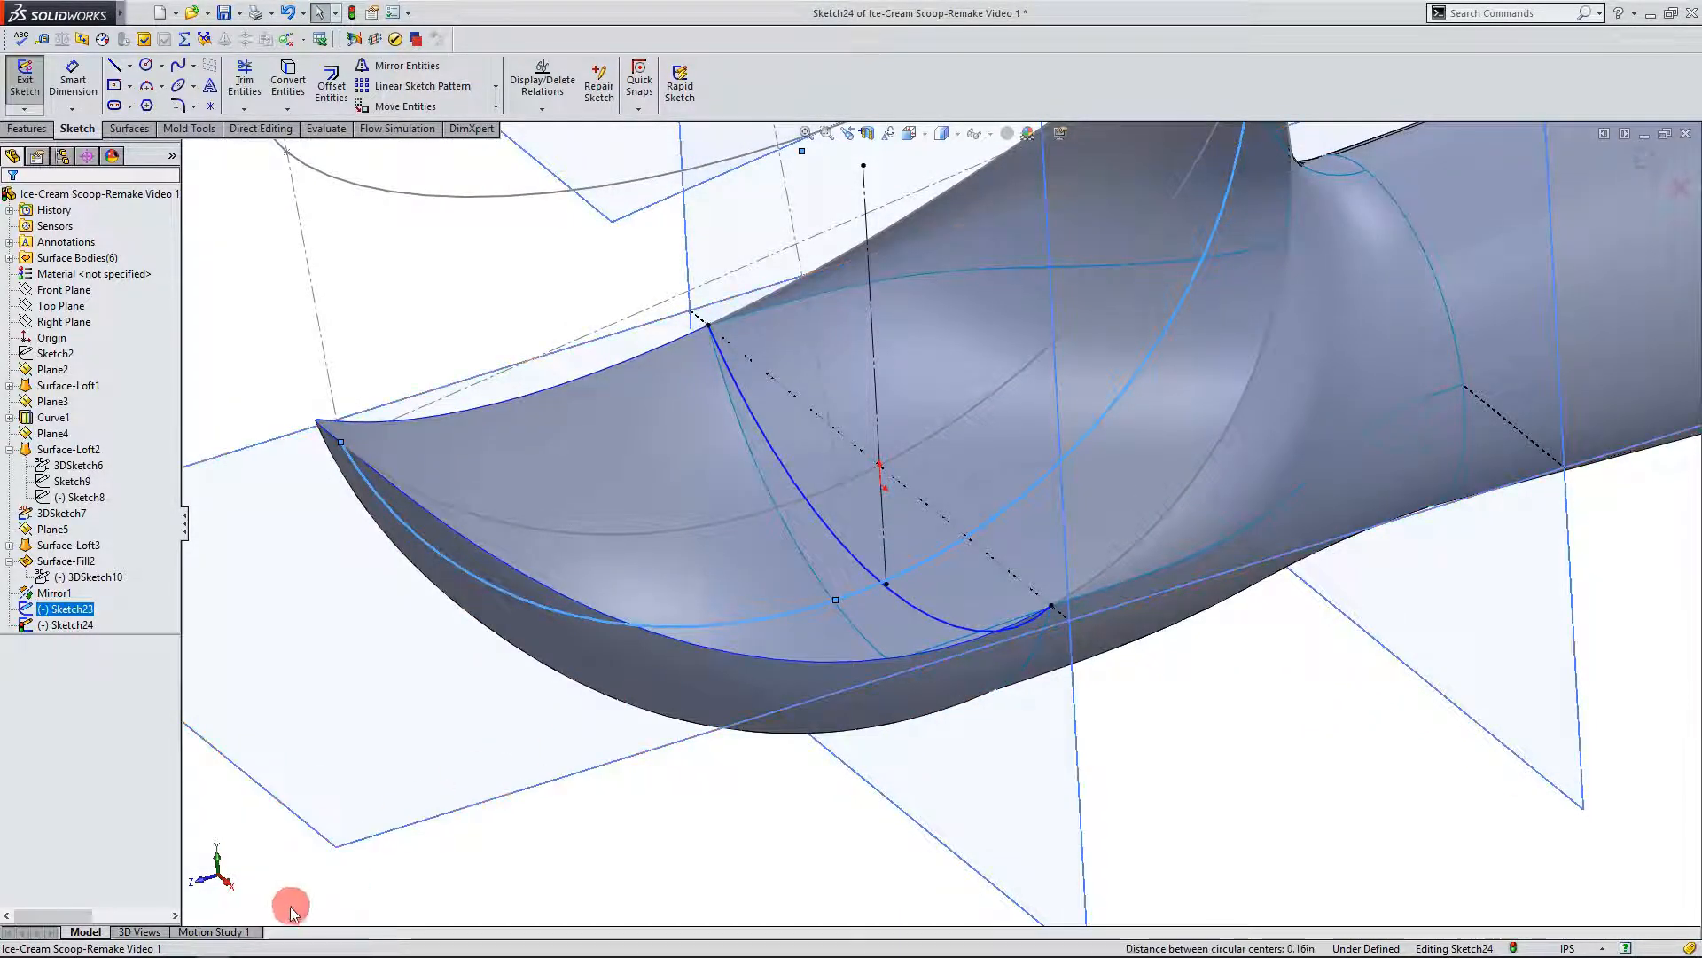
left_click(226, 886)
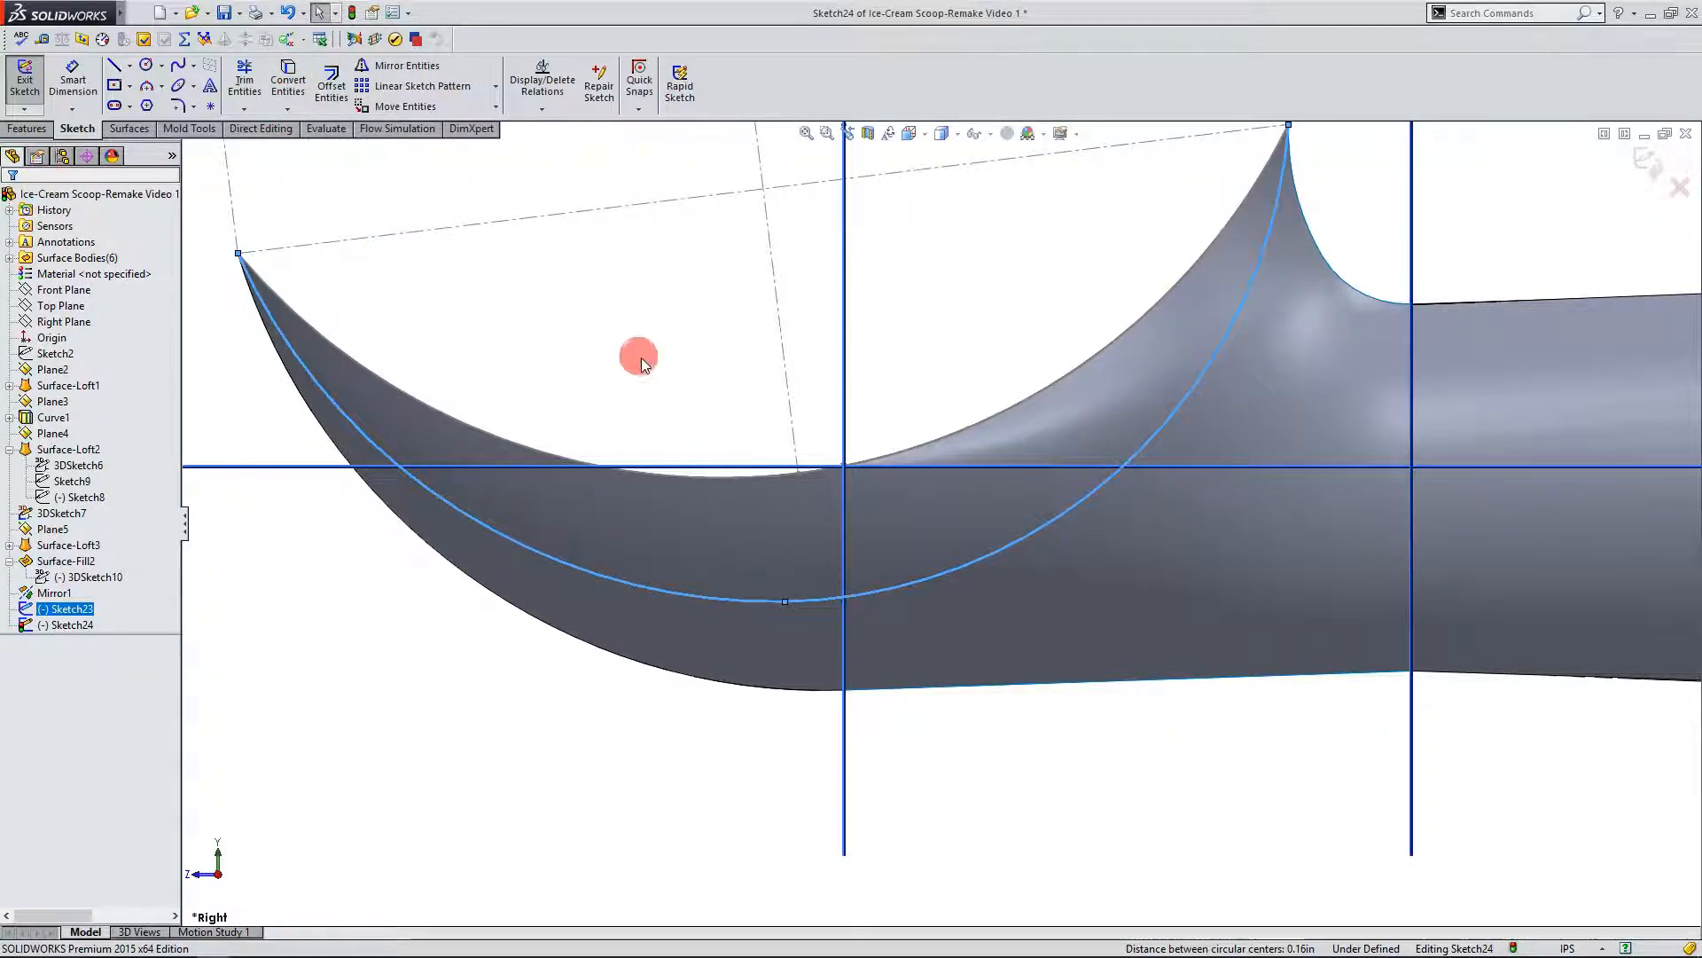
key("ctrl+shift+z")
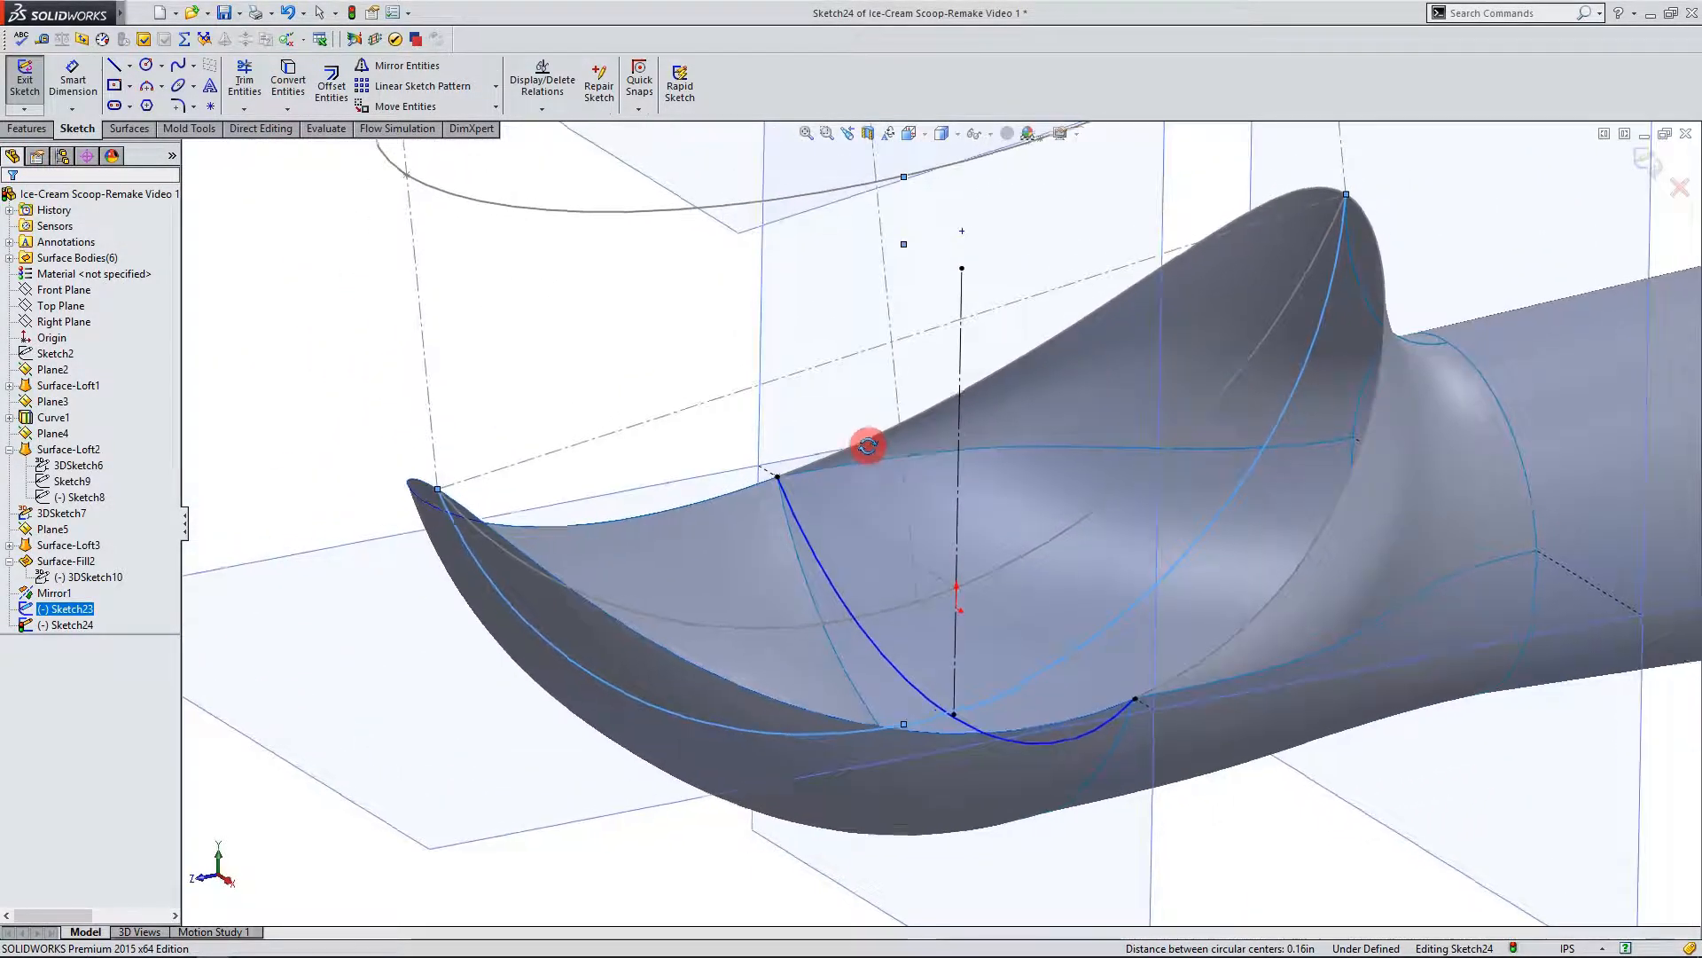
scroll(1013, 737, "down", 3)
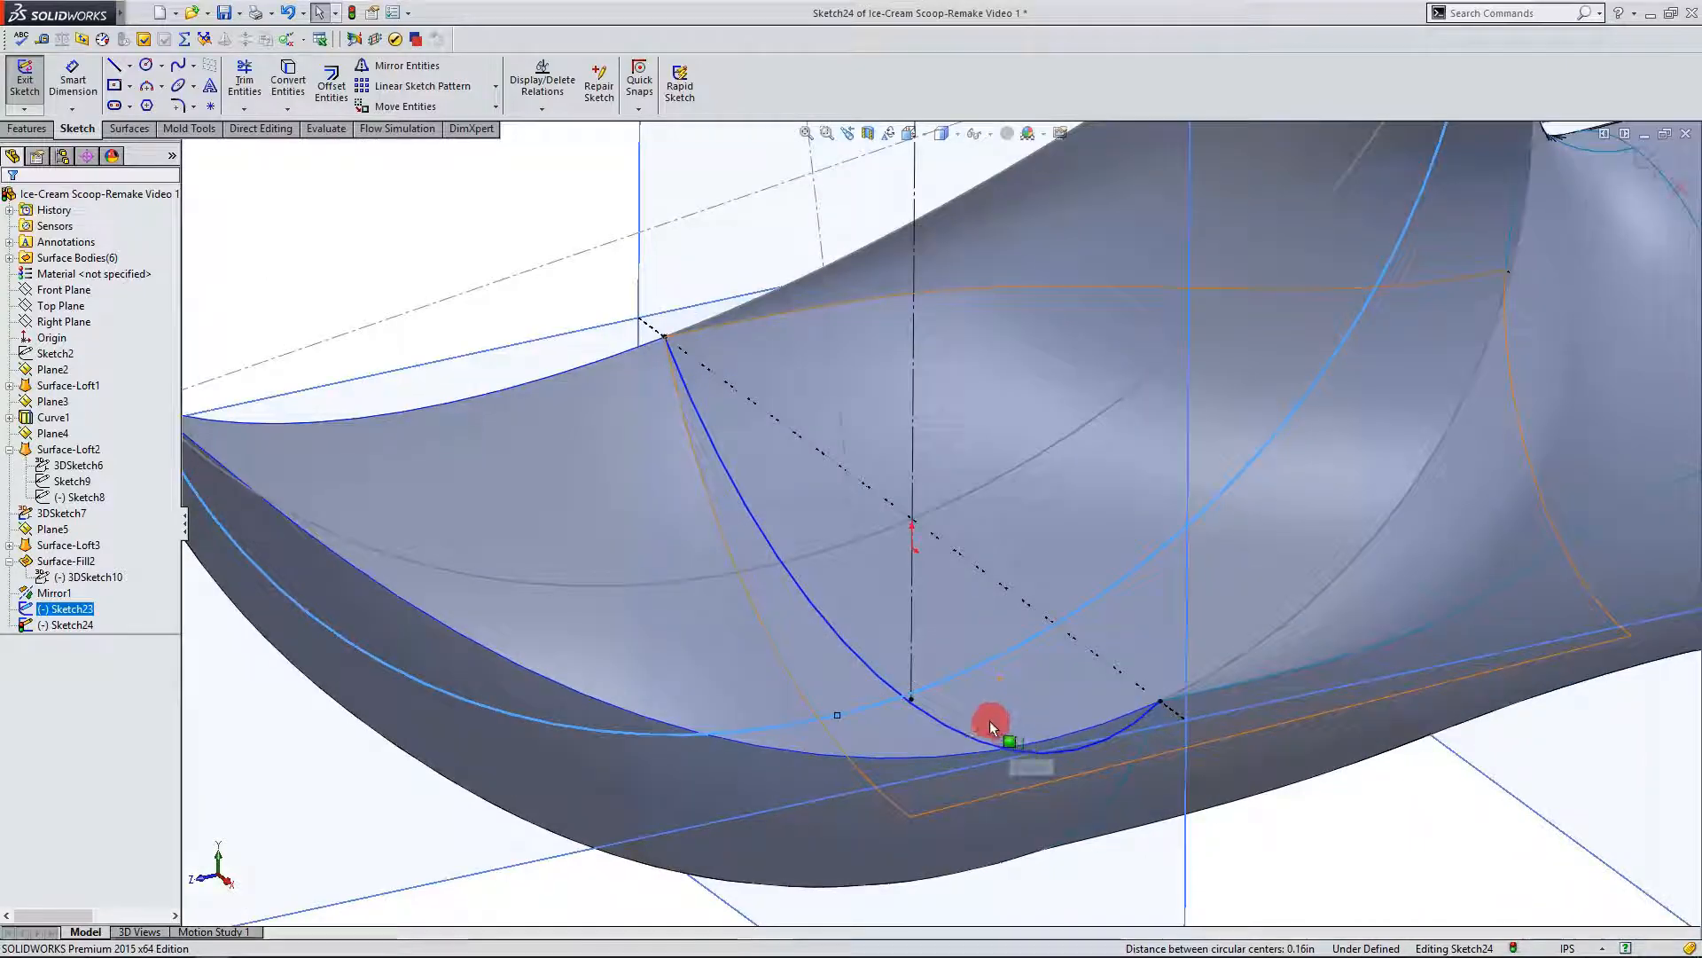
left_click(1026, 882)
left_click(923, 709)
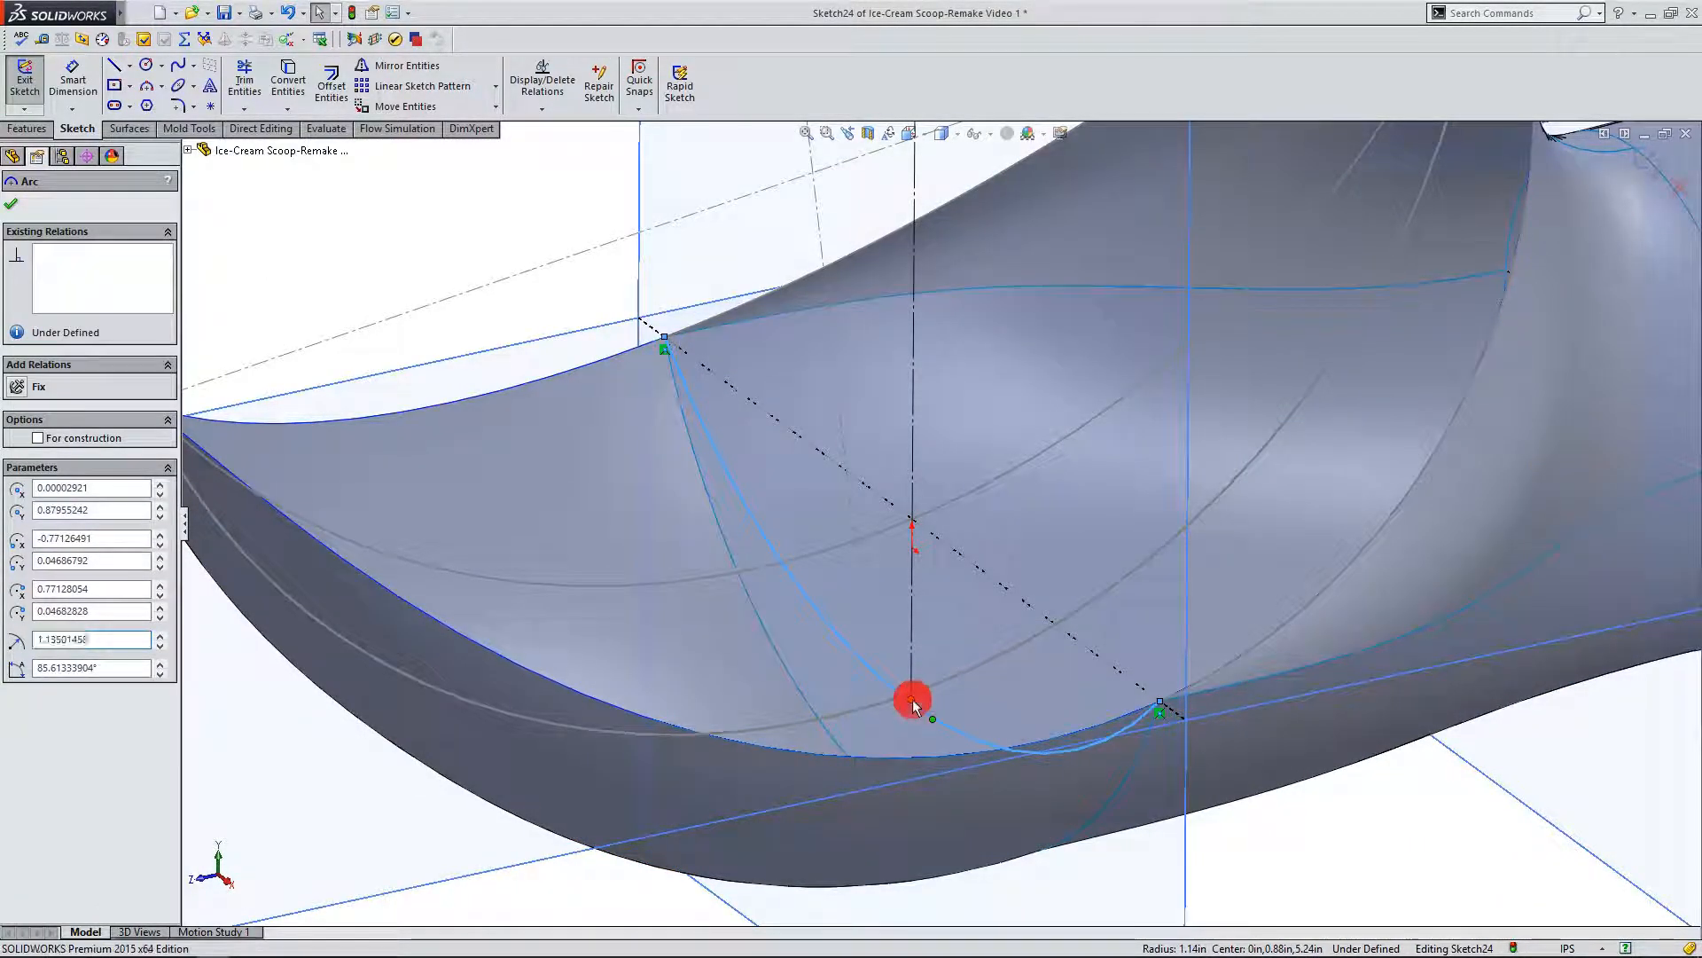
left_click(912, 698, "ctrl")
left_click(21, 532)
Step: Check the constrained arc across the bowl and finish the sketch
middle_click_drag(274, 577, 902, 831)
scroll(851, 575, "up", 3)
mouse_move(837, 601)
middle_mouse_down()
mouse_move(855, 673)
mouse_move(796, 530)
mouse_move(817, 532)
mouse_move(725, 598)
mouse_move(701, 563)
middle_mouse_up()
middle_click_drag(768, 689, 532, 488)
left_click(1050, 613)
scroll(1049, 613, "up", 1)
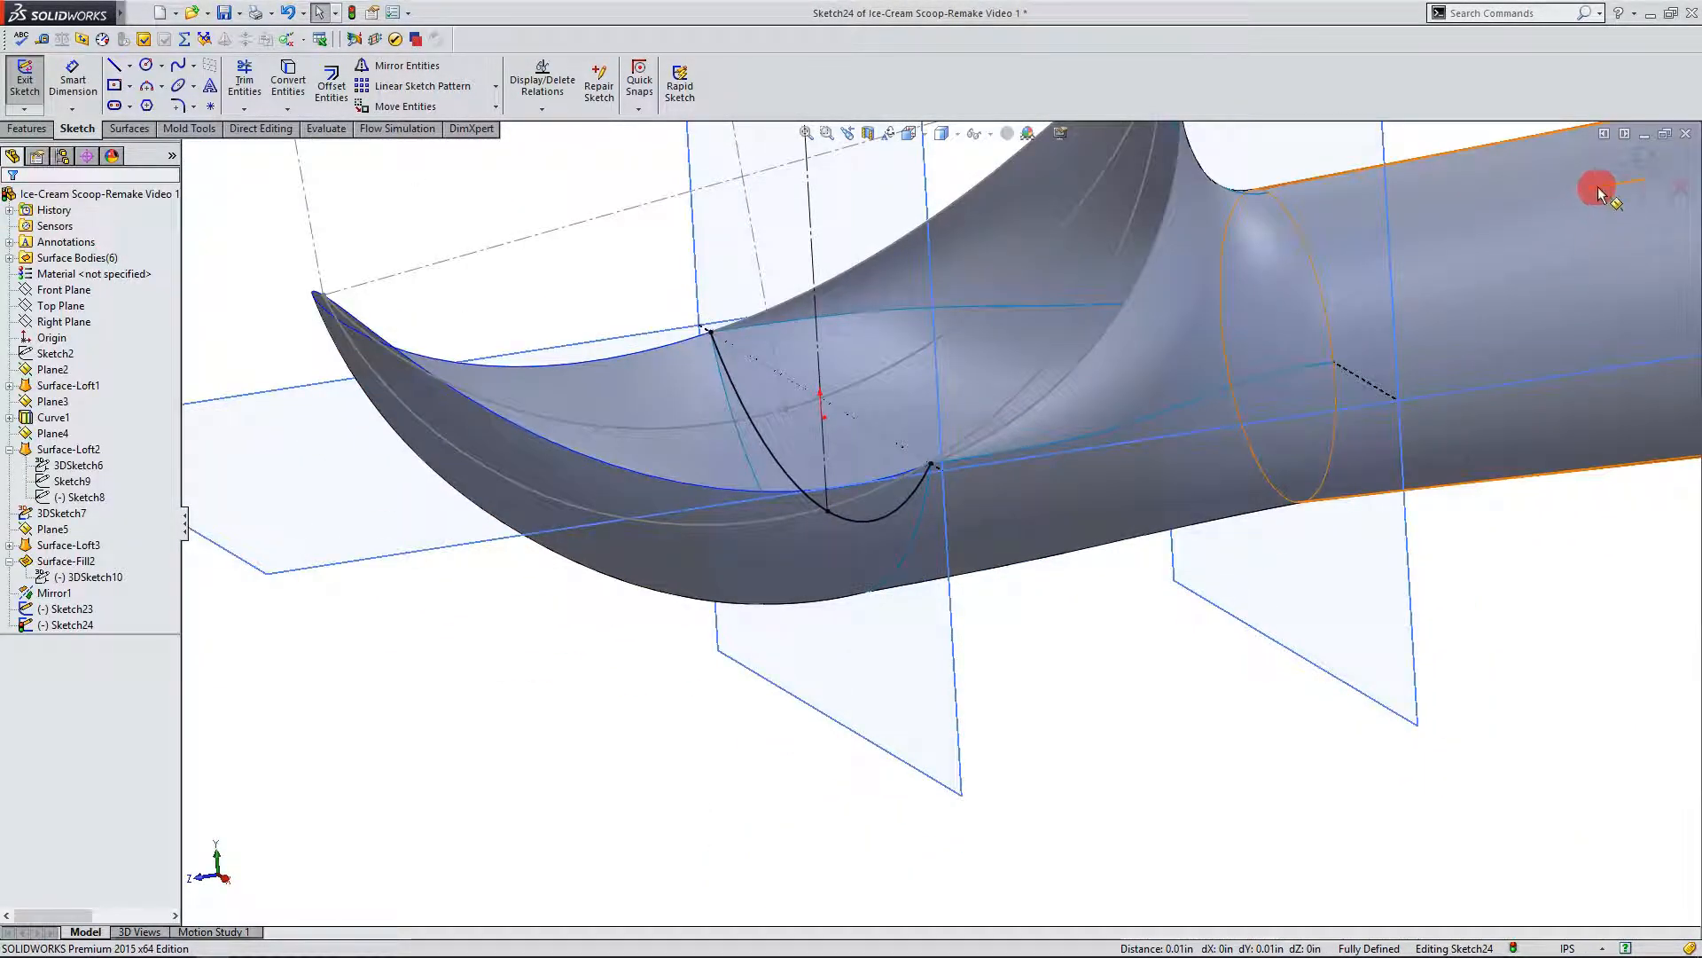
left_click(1645, 162)
scroll(982, 628, "up", 2)
middle_click_drag(901, 361, 916, 479)
scroll(917, 483, "down", 2)
left_click(832, 838)
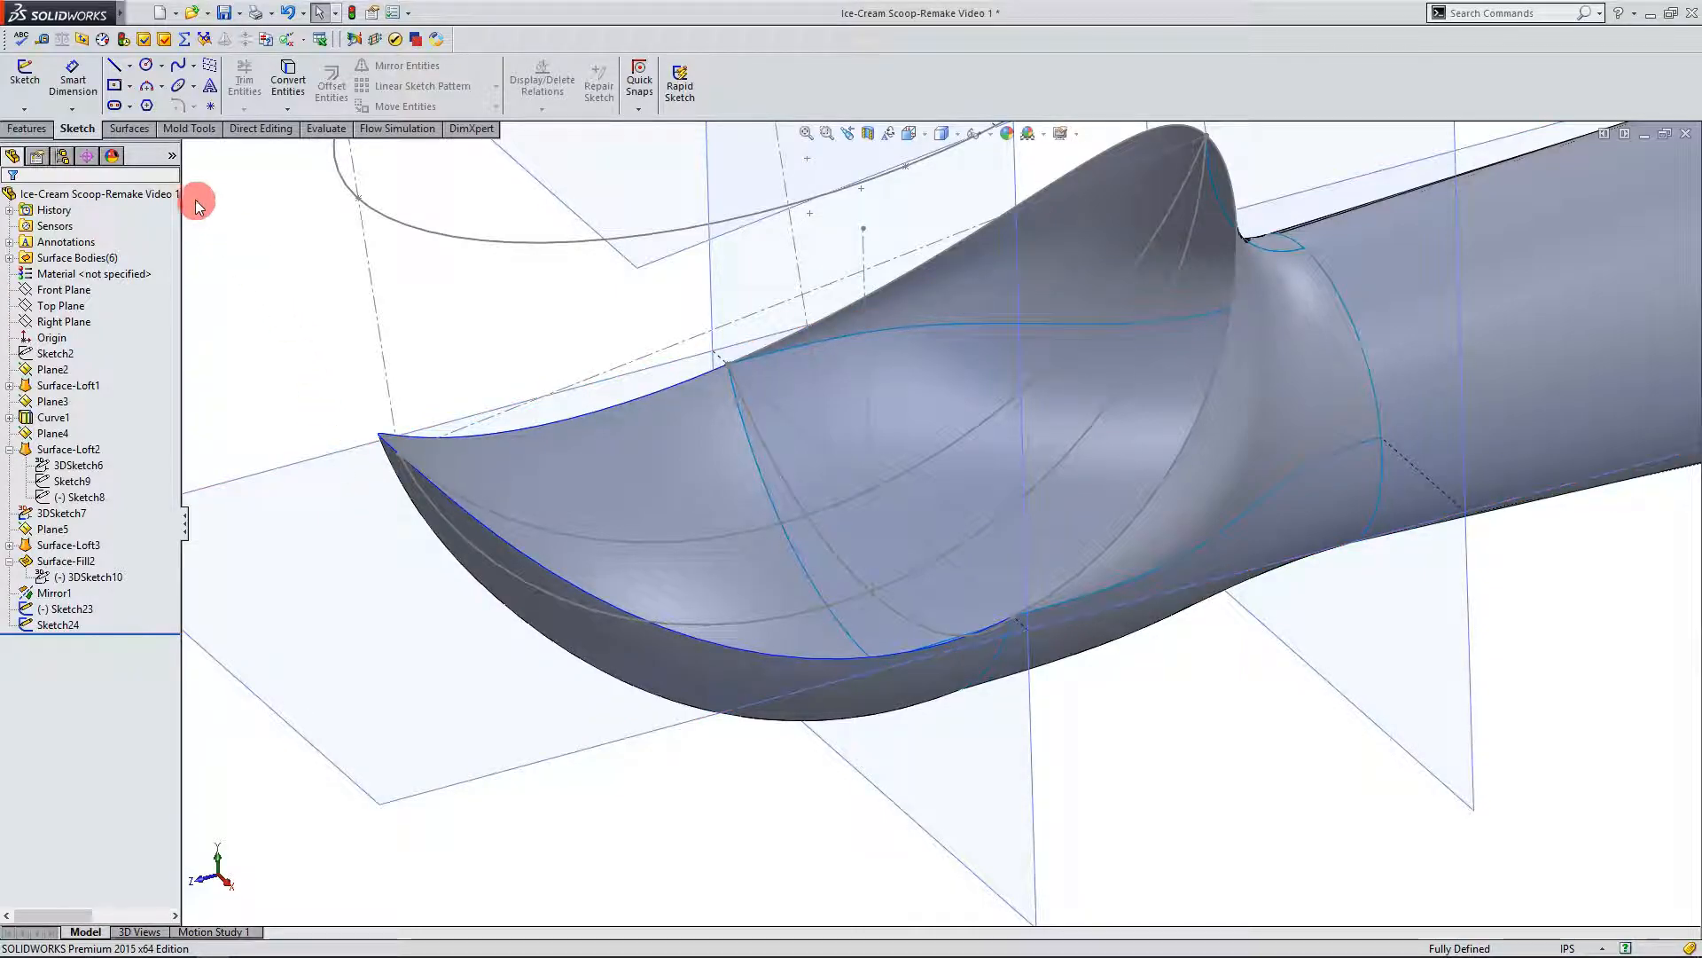
Step: Start a Filled Surface and choose the bowl's rim, Curve1, as its patch boundary with Contact
left_click(136, 133)
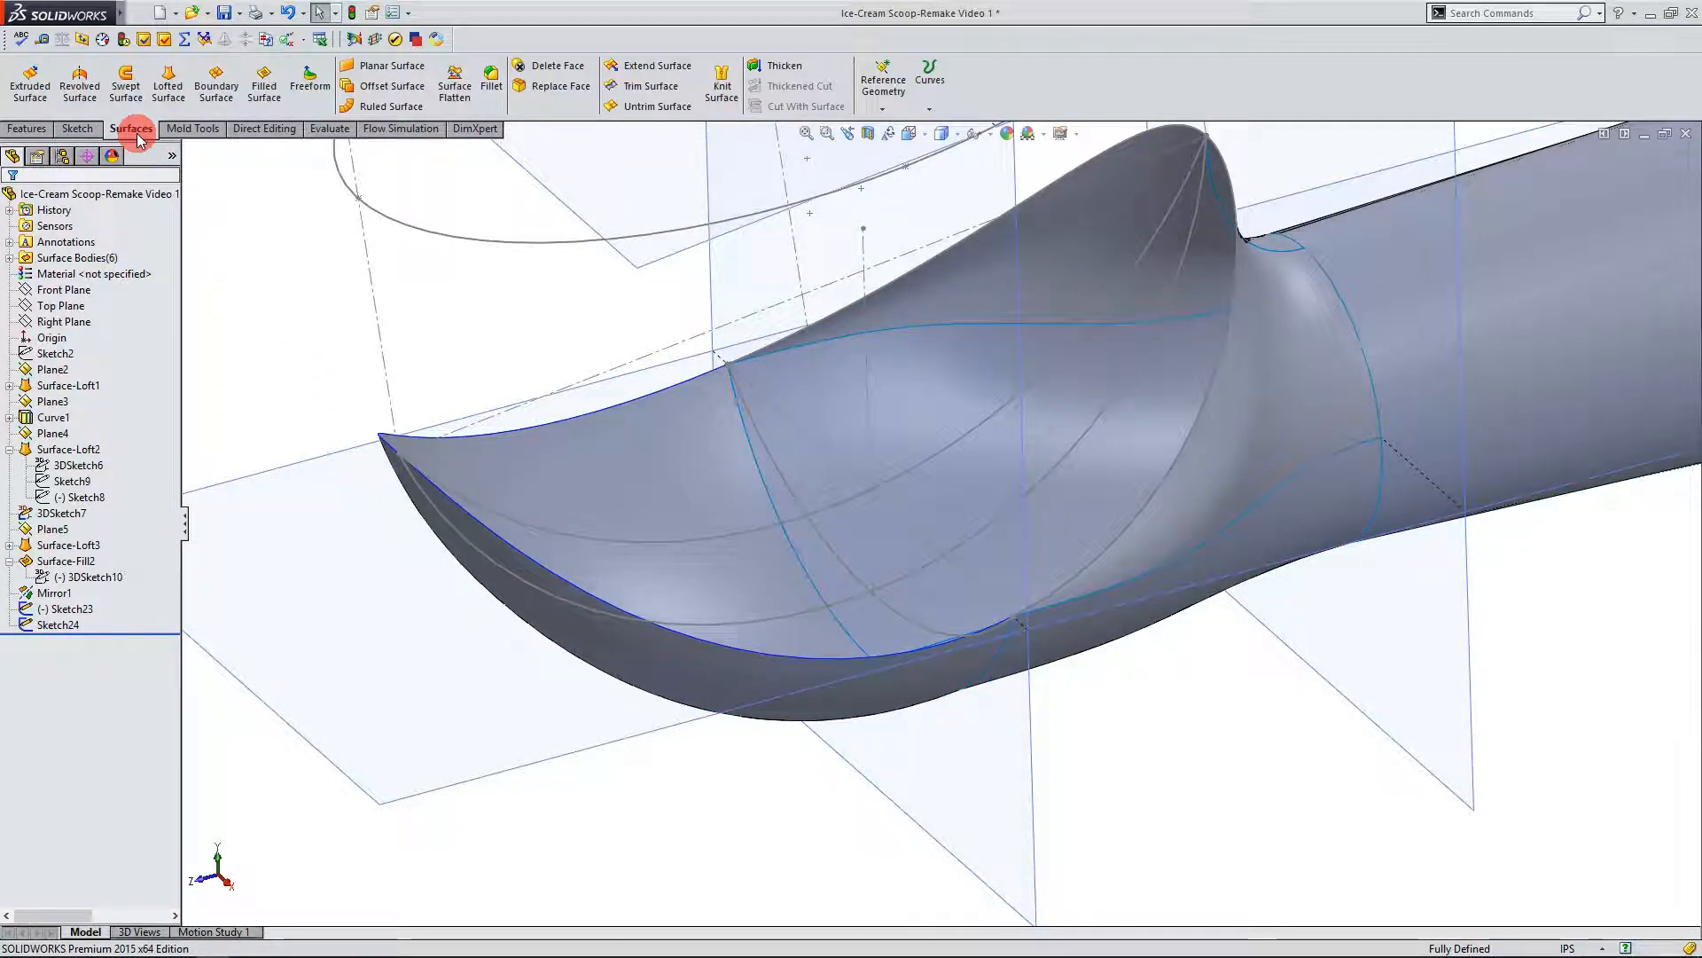
left_click(266, 89)
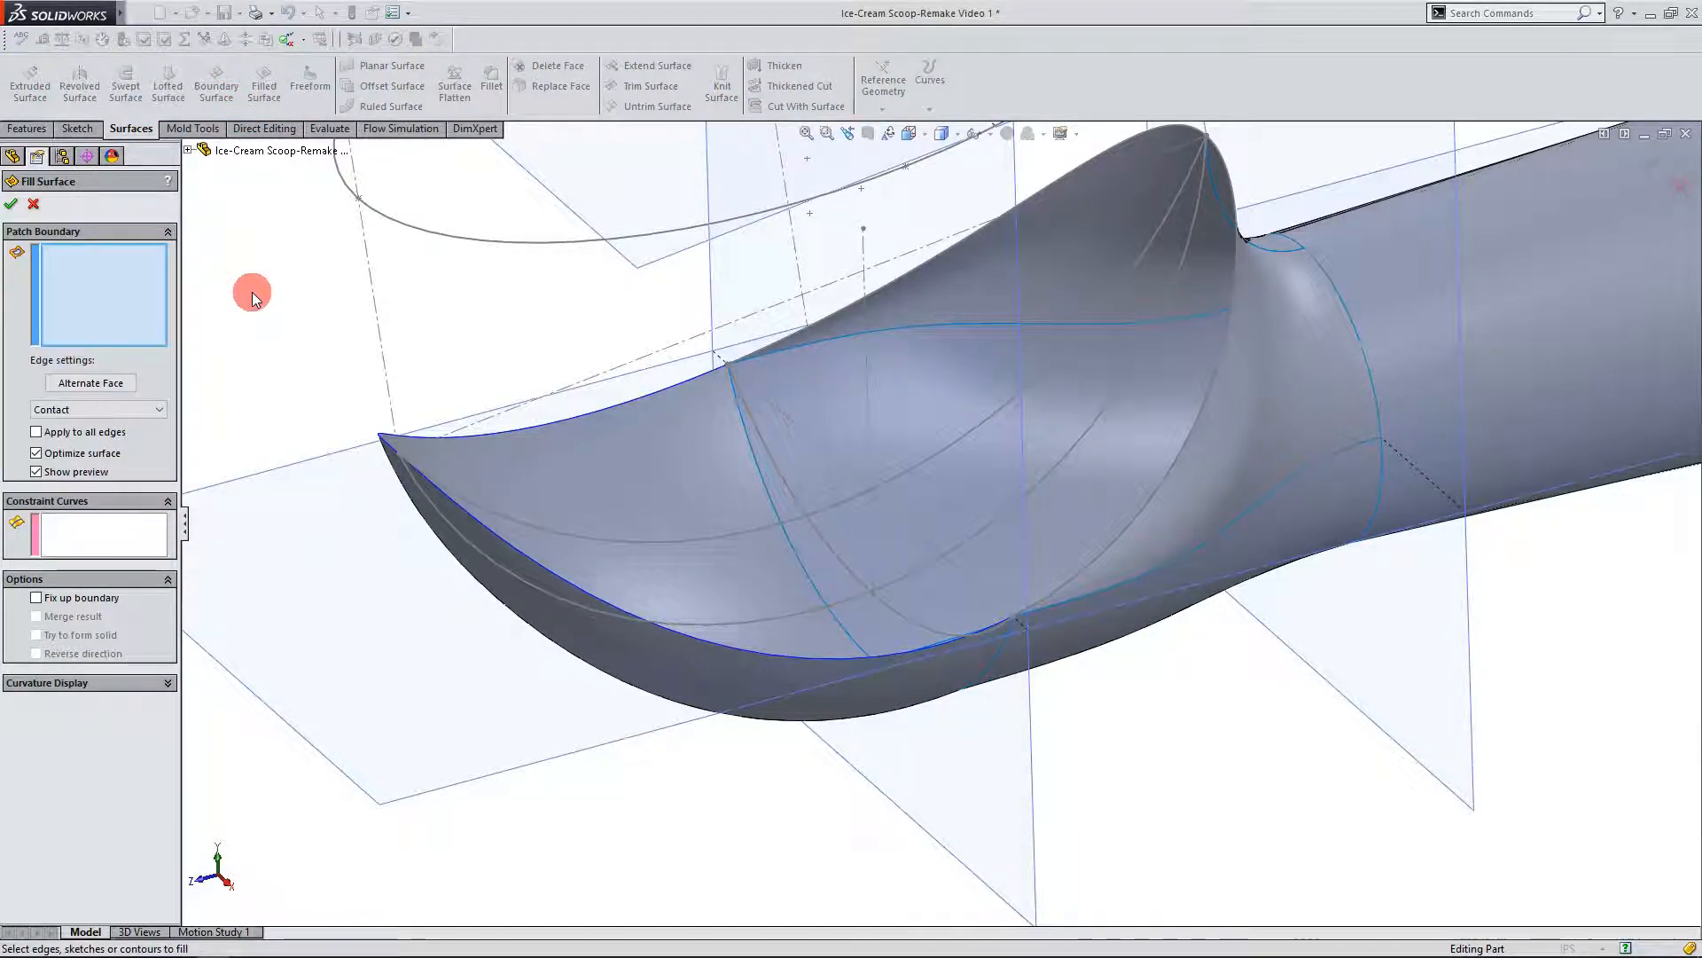
left_click(498, 536)
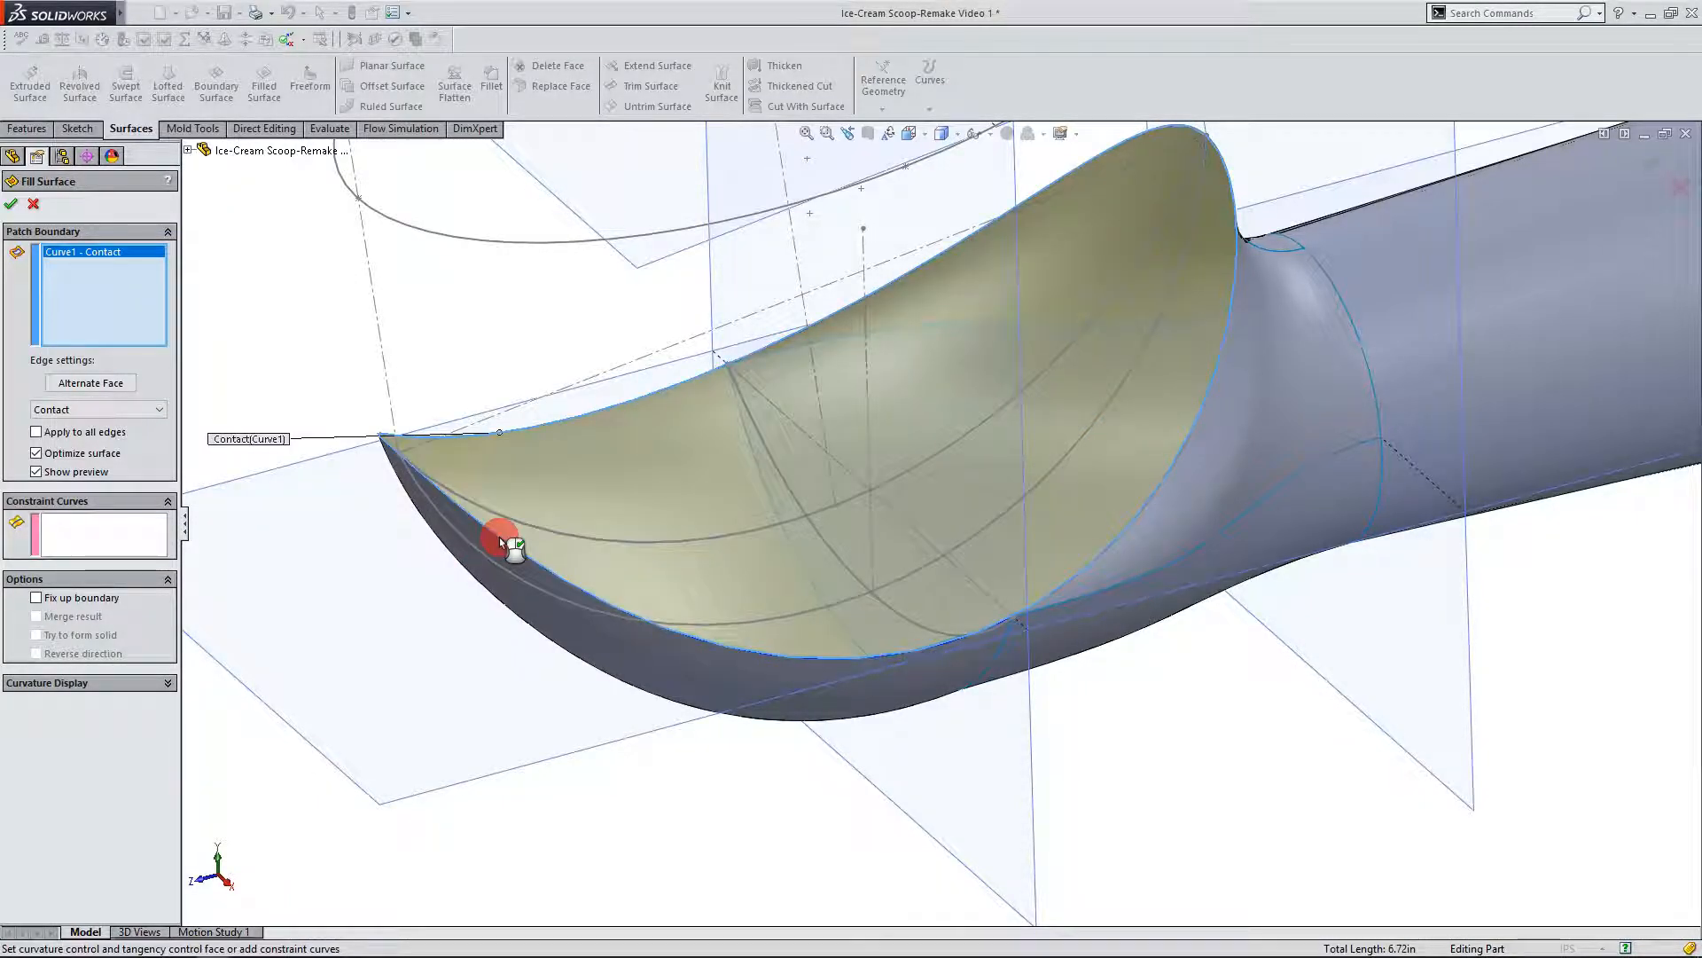
middle_click_drag(551, 657, 893, 688)
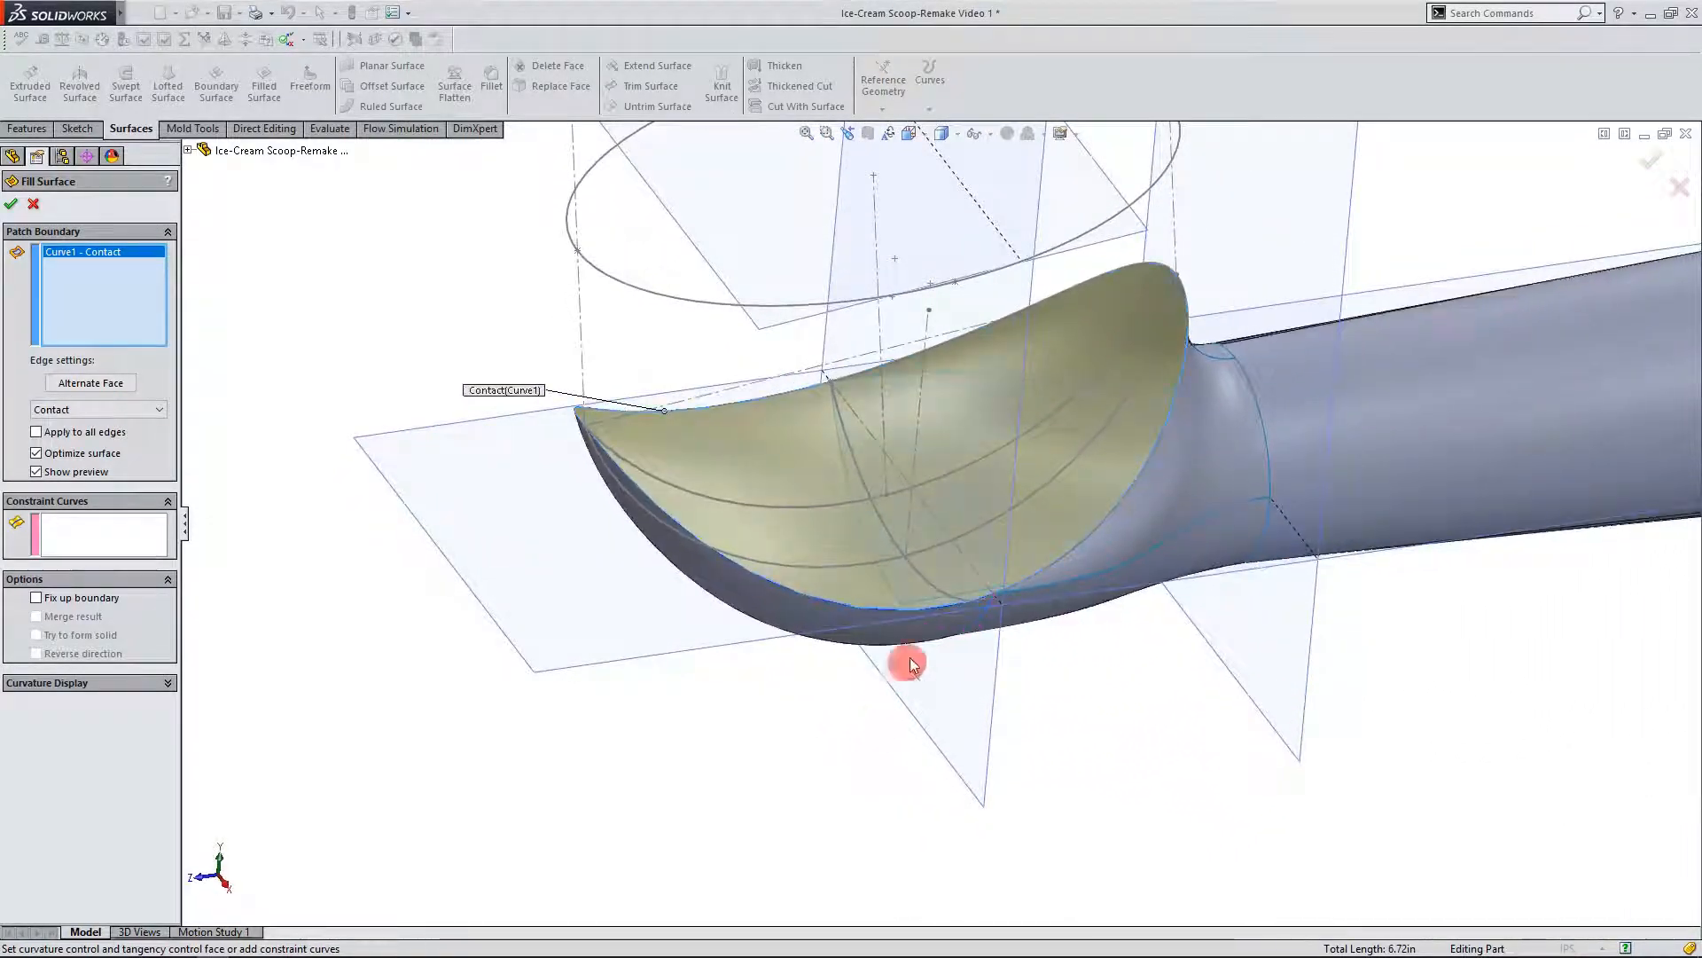
scroll(988, 404, "down", 2)
Step: Add the cross arc Sketch24 and the lengthwise arcs Sketch23 as constraint curves, and create the filled surface
left_click(85, 516)
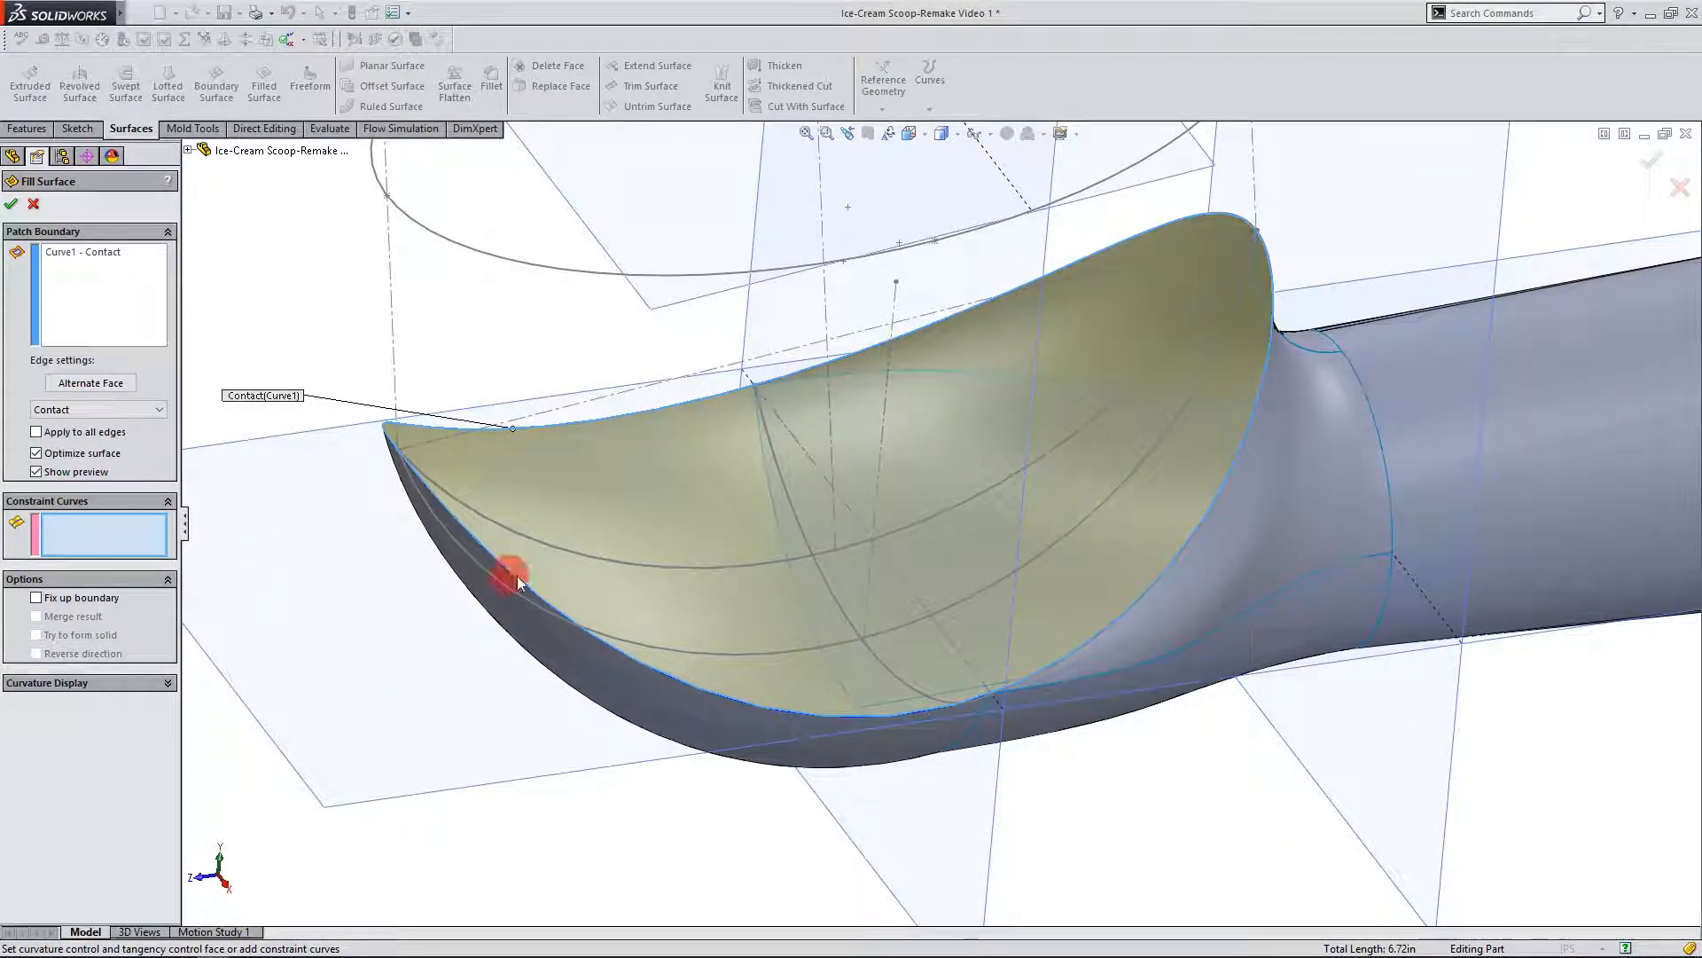
left_click(837, 603)
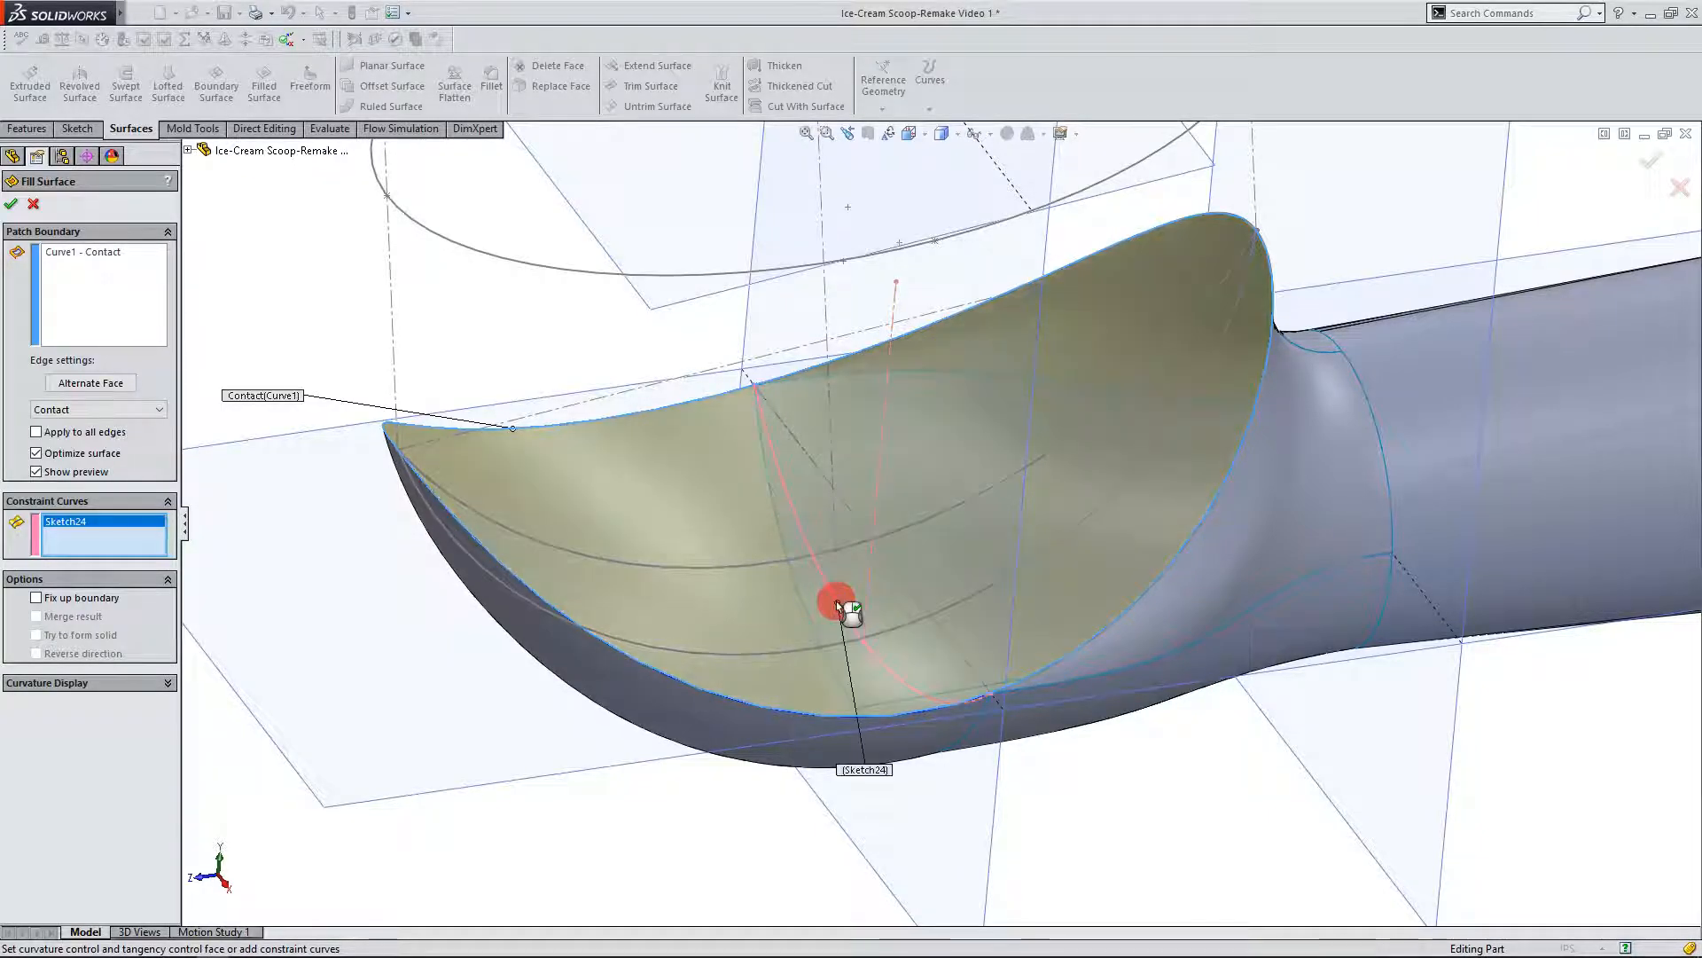
mouse_move(821, 882)
middle_mouse_down()
mouse_move(780, 760)
mouse_move(798, 844)
mouse_move(802, 829)
middle_mouse_up()
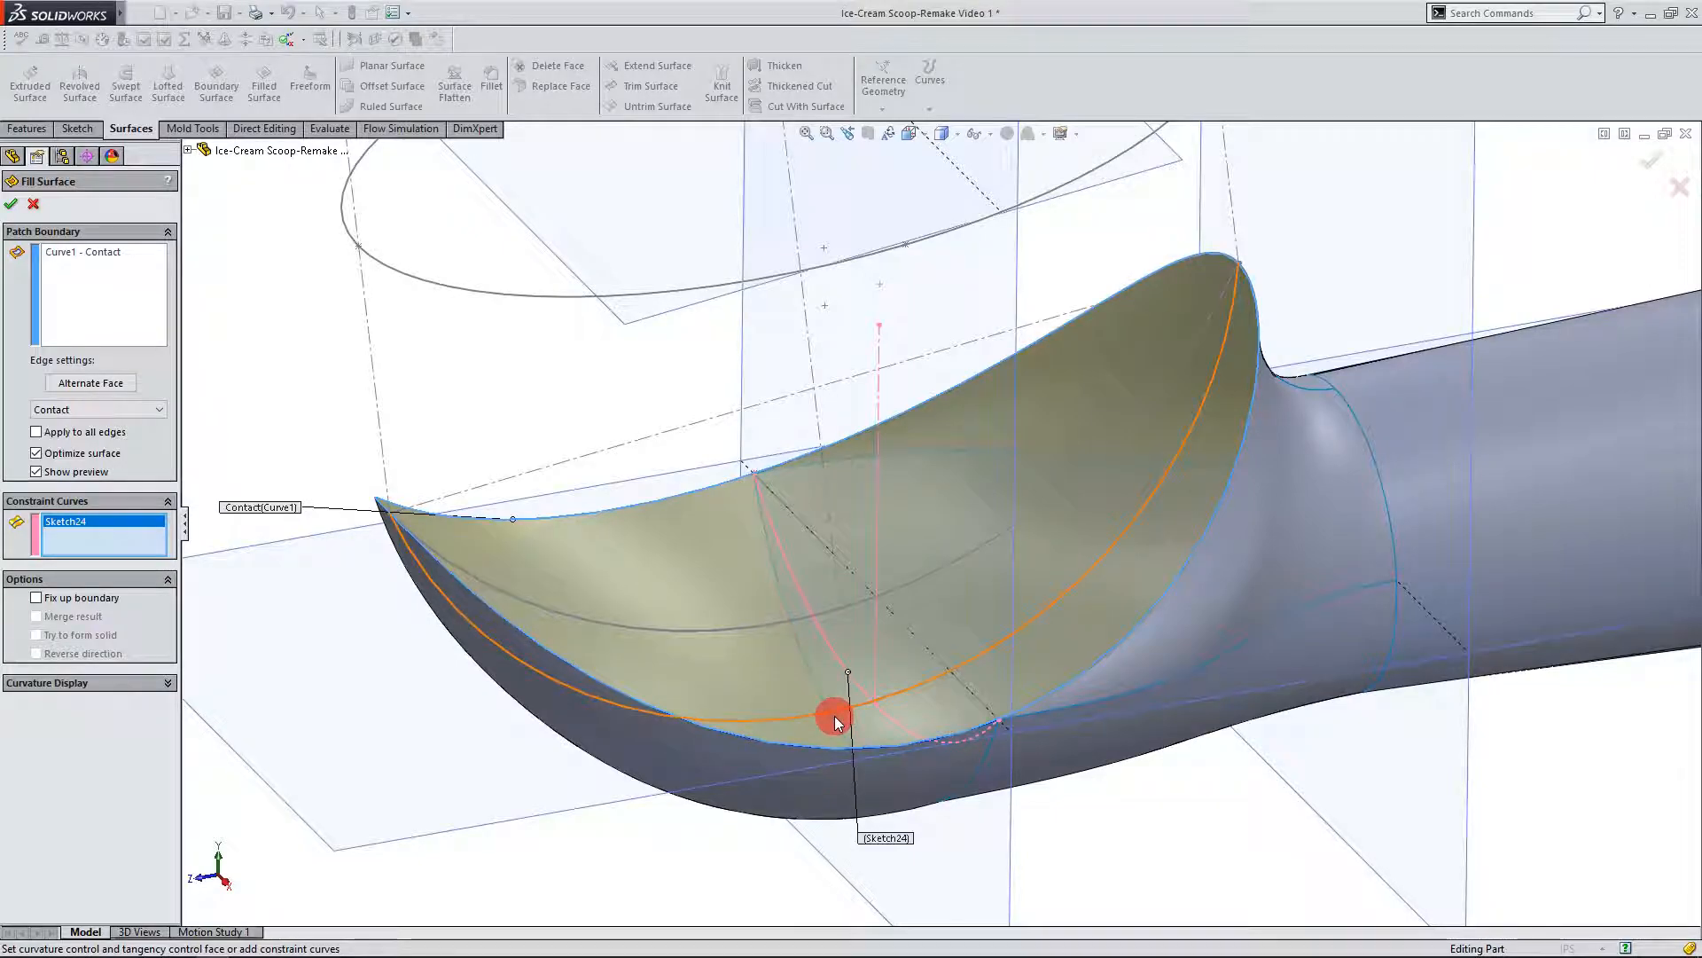
left_click(833, 715)
mouse_move(780, 665)
middle_mouse_down()
mouse_move(1056, 748)
mouse_move(969, 684)
mouse_move(983, 653)
mouse_move(1162, 860)
mouse_move(1049, 673)
mouse_move(992, 673)
mouse_move(1068, 787)
mouse_move(985, 749)
mouse_move(1111, 684)
mouse_move(1152, 696)
mouse_move(1186, 733)
mouse_move(1096, 666)
mouse_move(967, 683)
middle_mouse_up()
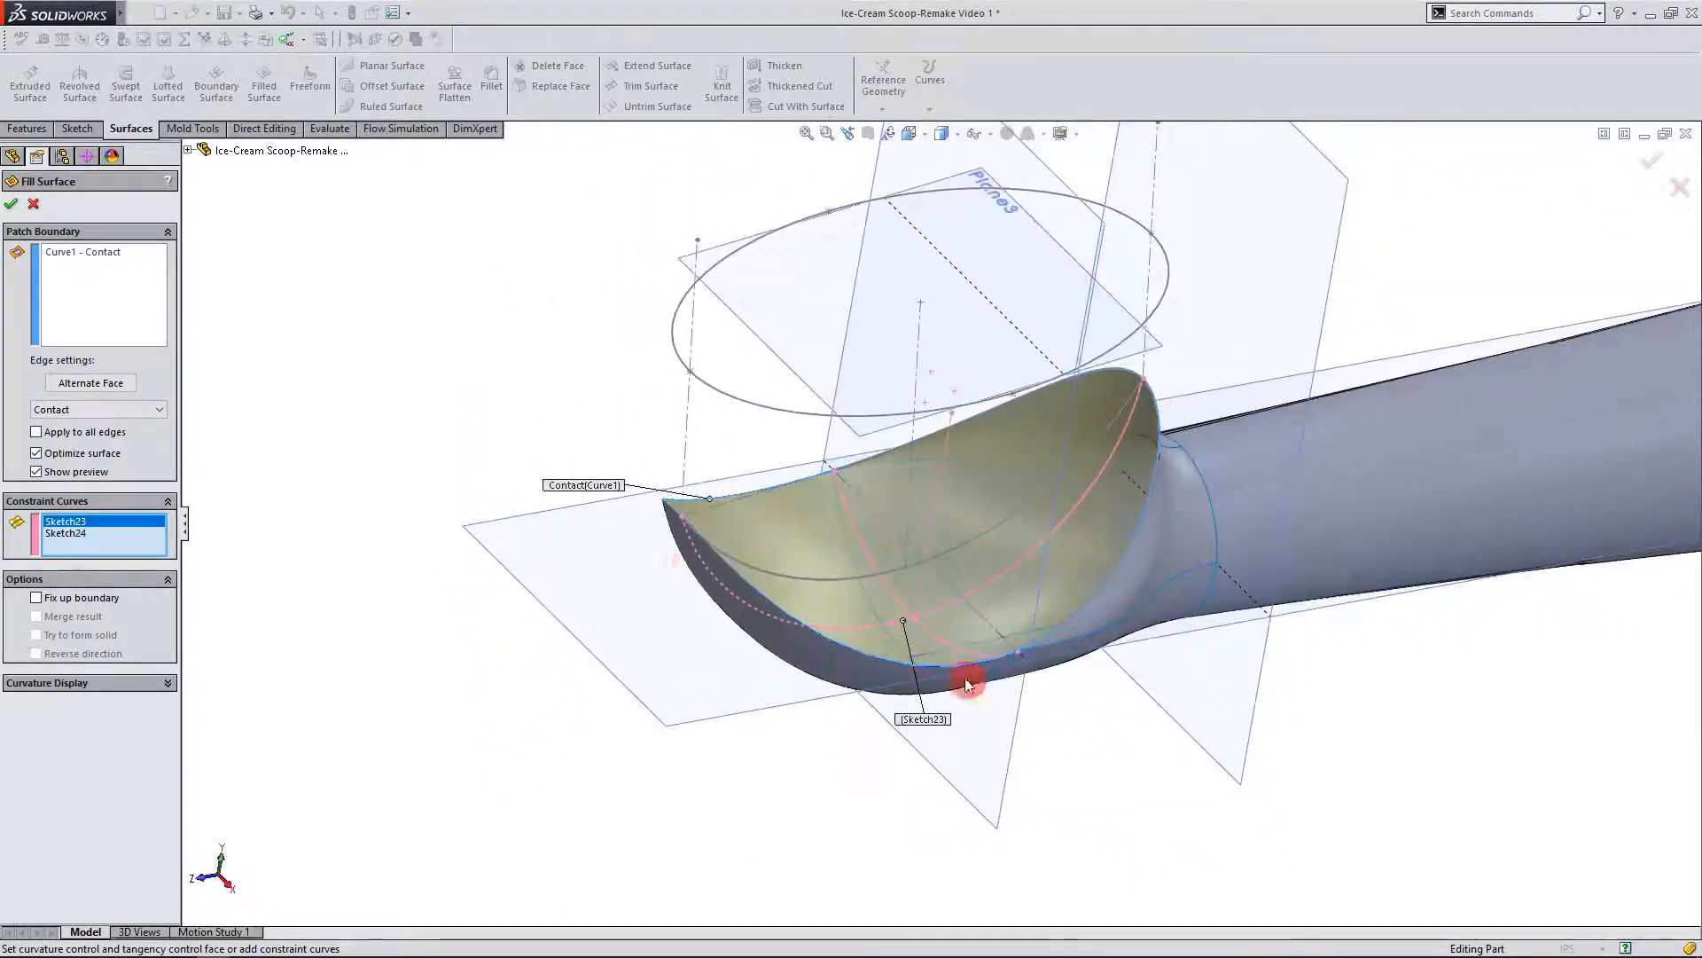
left_click(24, 211)
Step: Examine the filled inner surface of the bowl and its rim from several angles
middle_click_drag(426, 627, 905, 627)
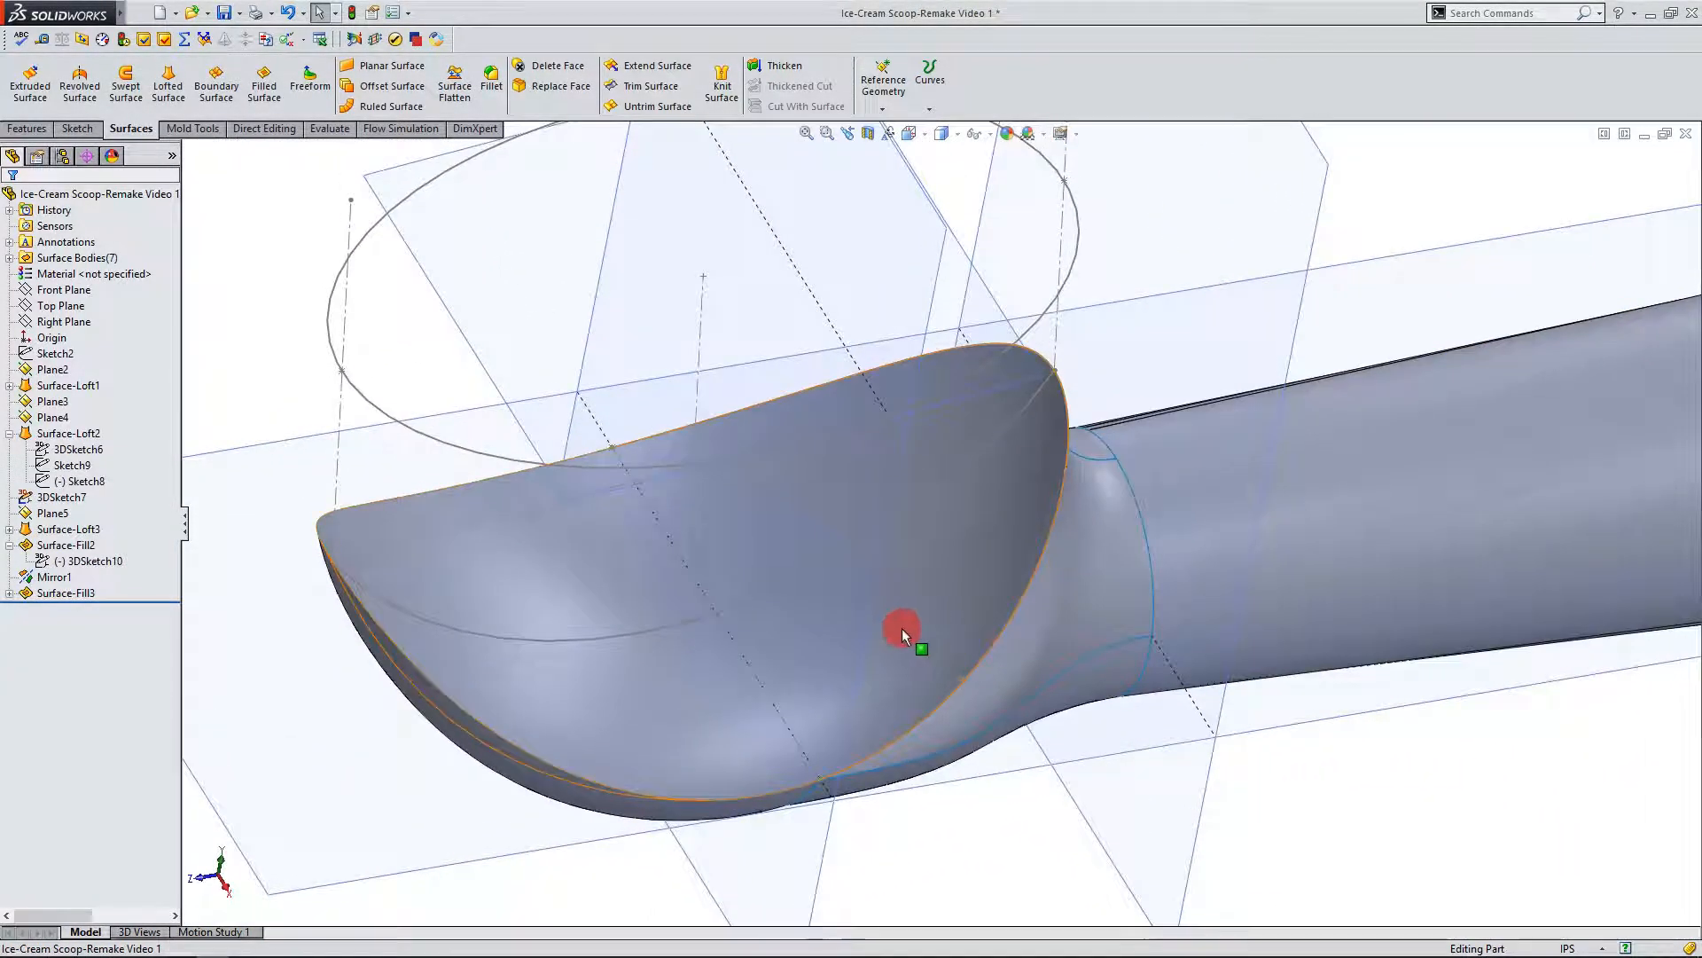
left_click(844, 733)
middle_click_drag(844, 732, 812, 688)
scroll(752, 708, "up", 4)
left_click(969, 710)
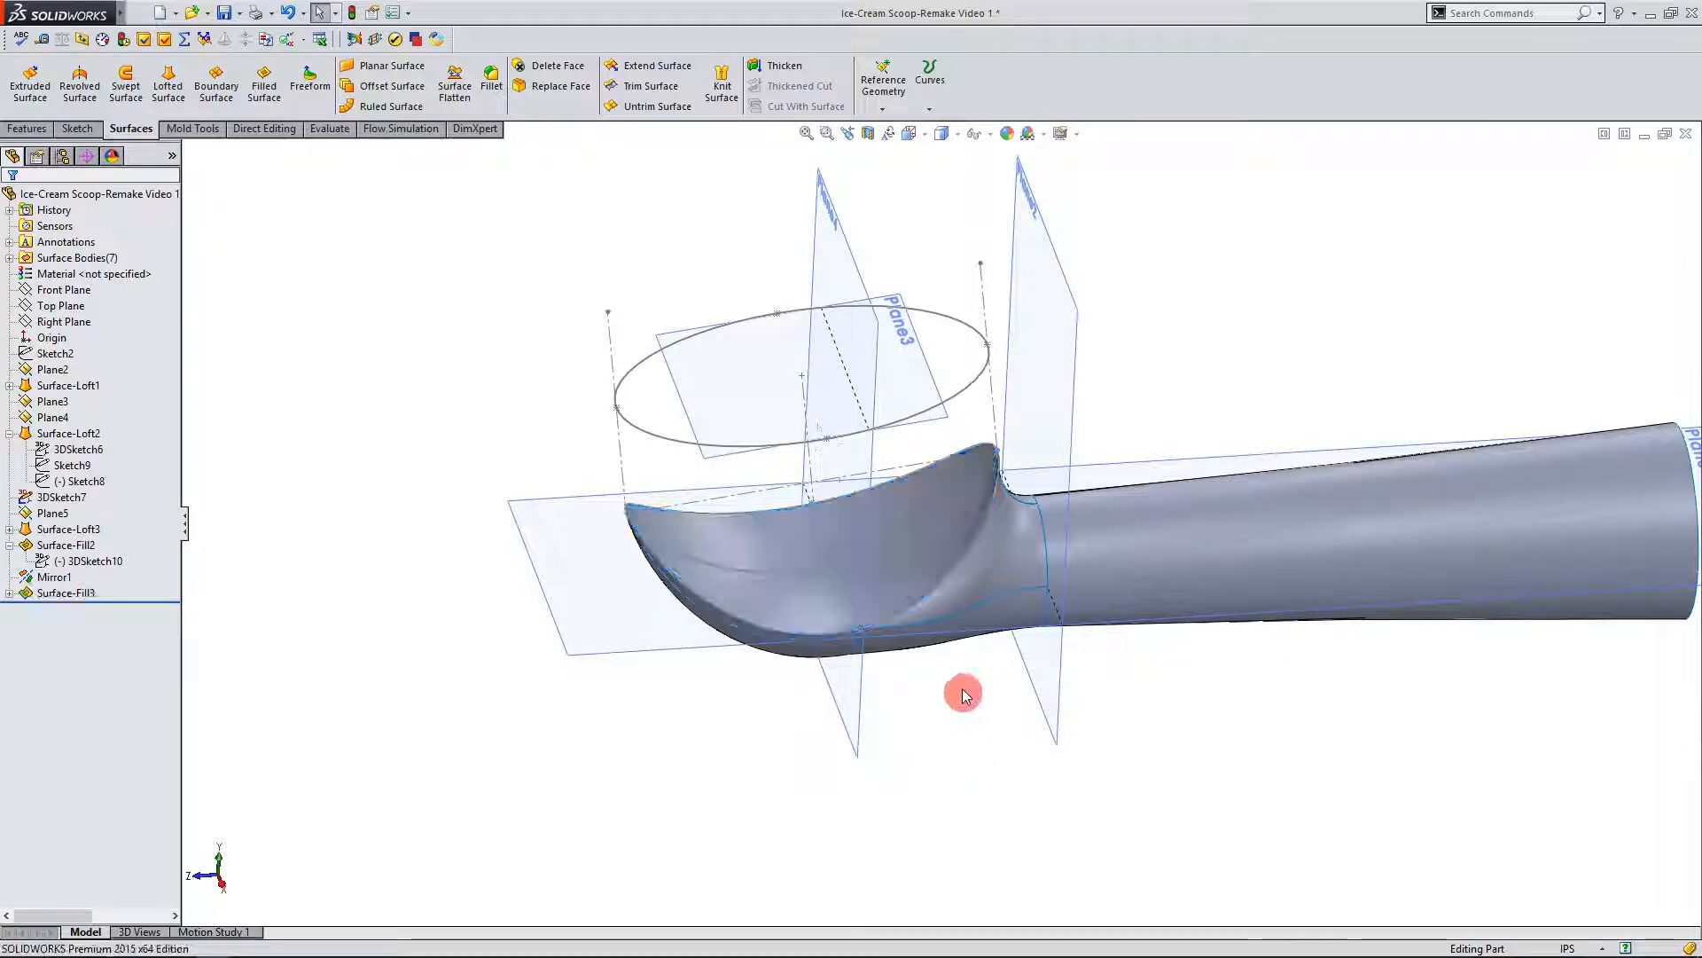
scroll(924, 524, "down", 3)
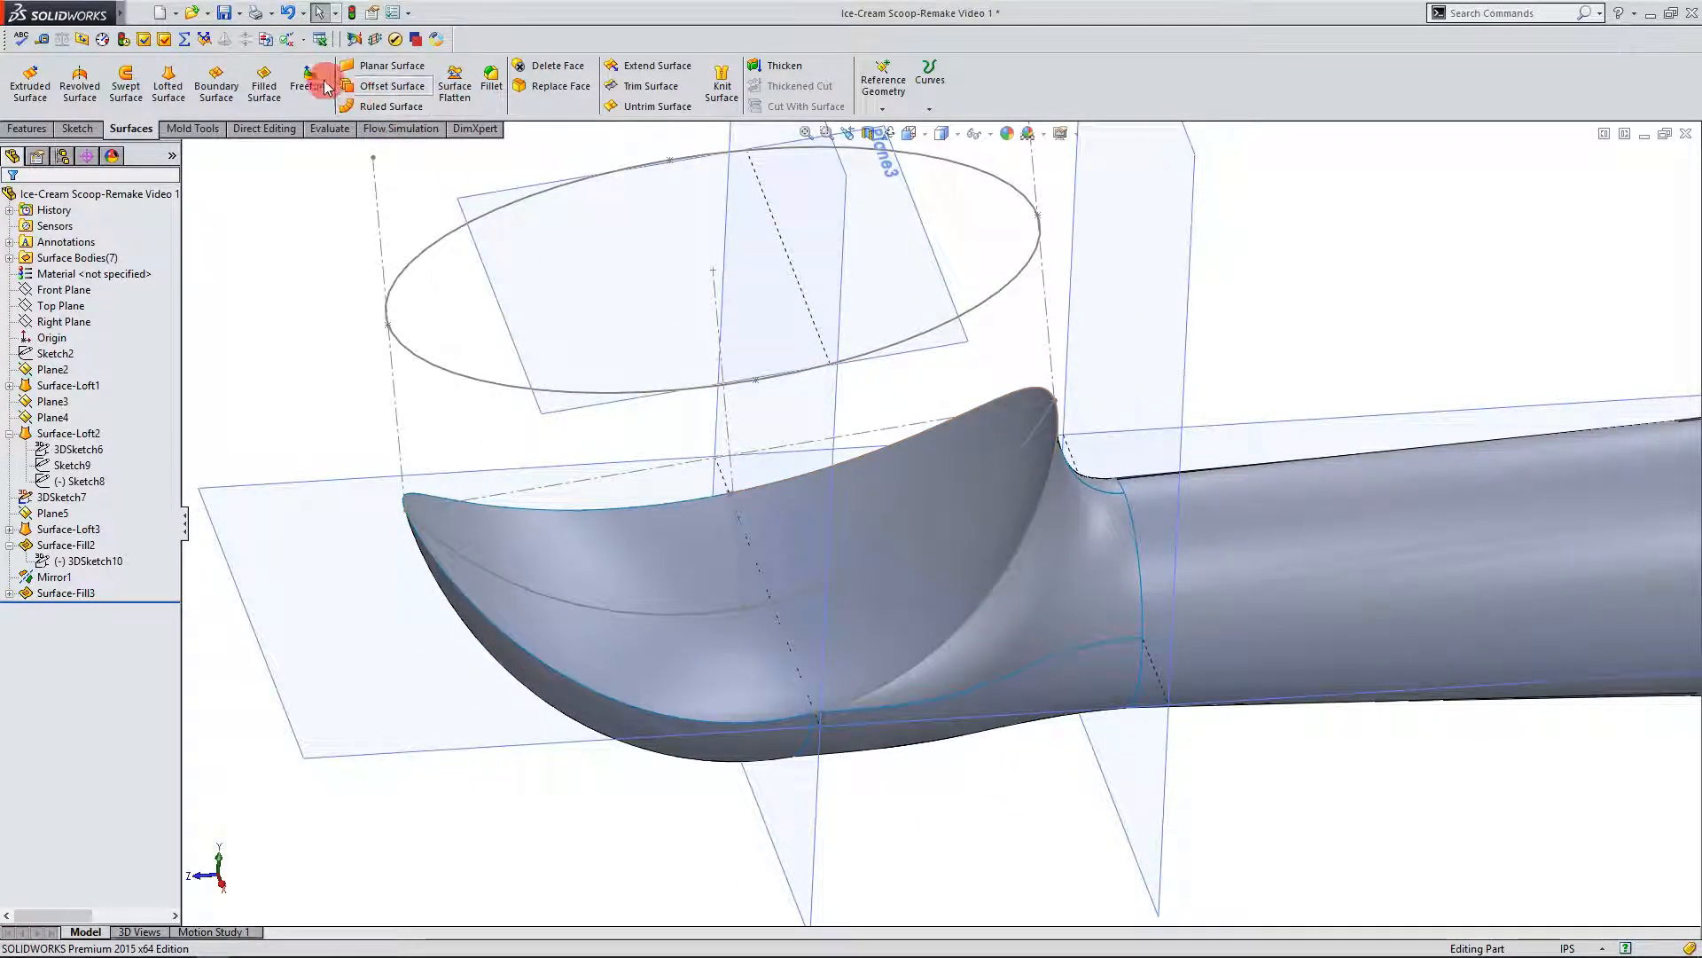
mouse_move(476, 581)
middle_mouse_down()
mouse_move(1006, 512)
mouse_move(976, 581)
mouse_move(852, 696)
middle_mouse_up()
middle_click_drag(821, 764, 731, 664)
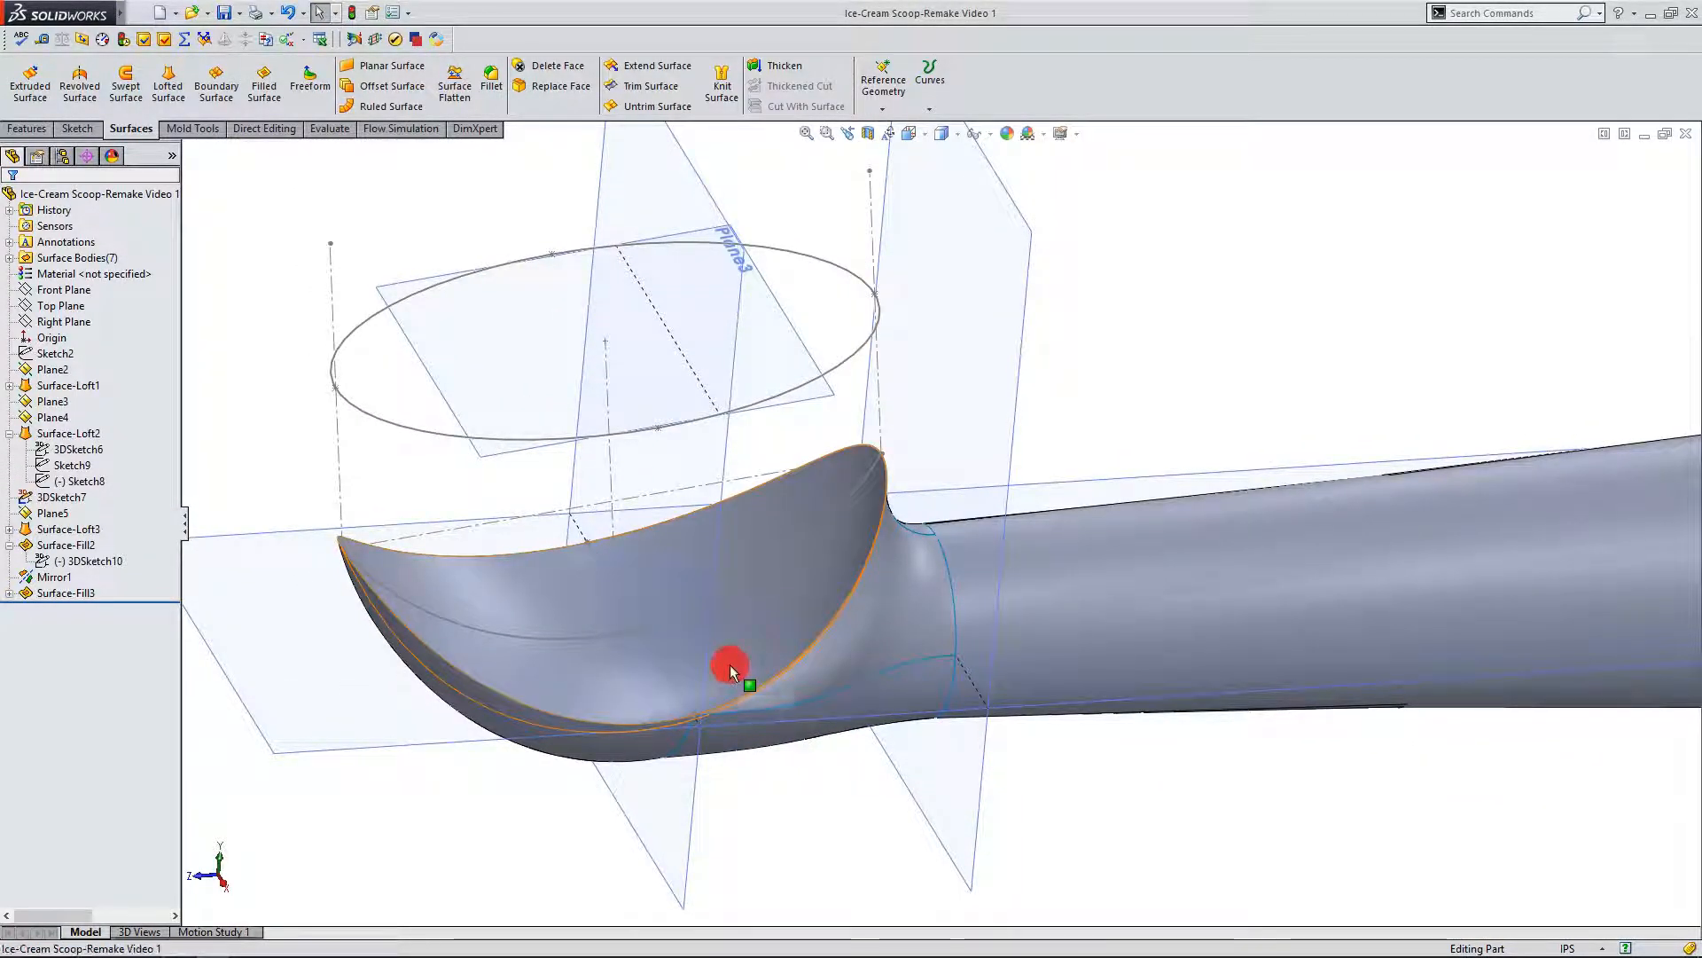
left_click(730, 663)
middle_click_drag(790, 795, 759, 640)
key("Escape")
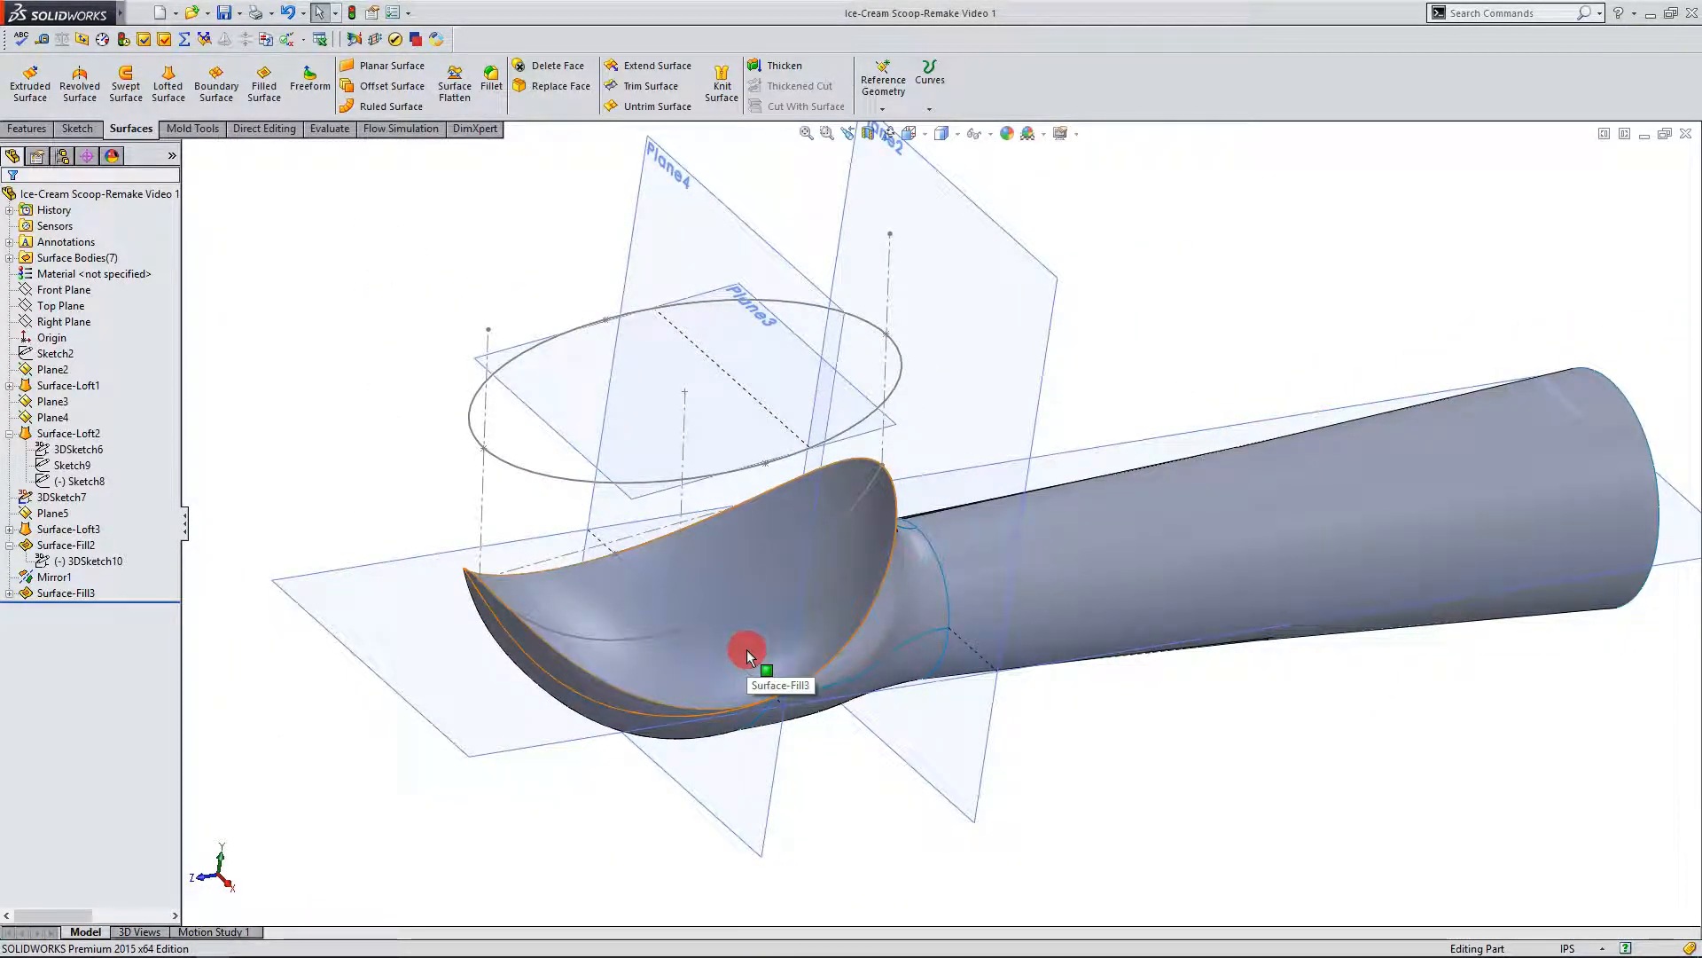
scroll(747, 650, "down", 2)
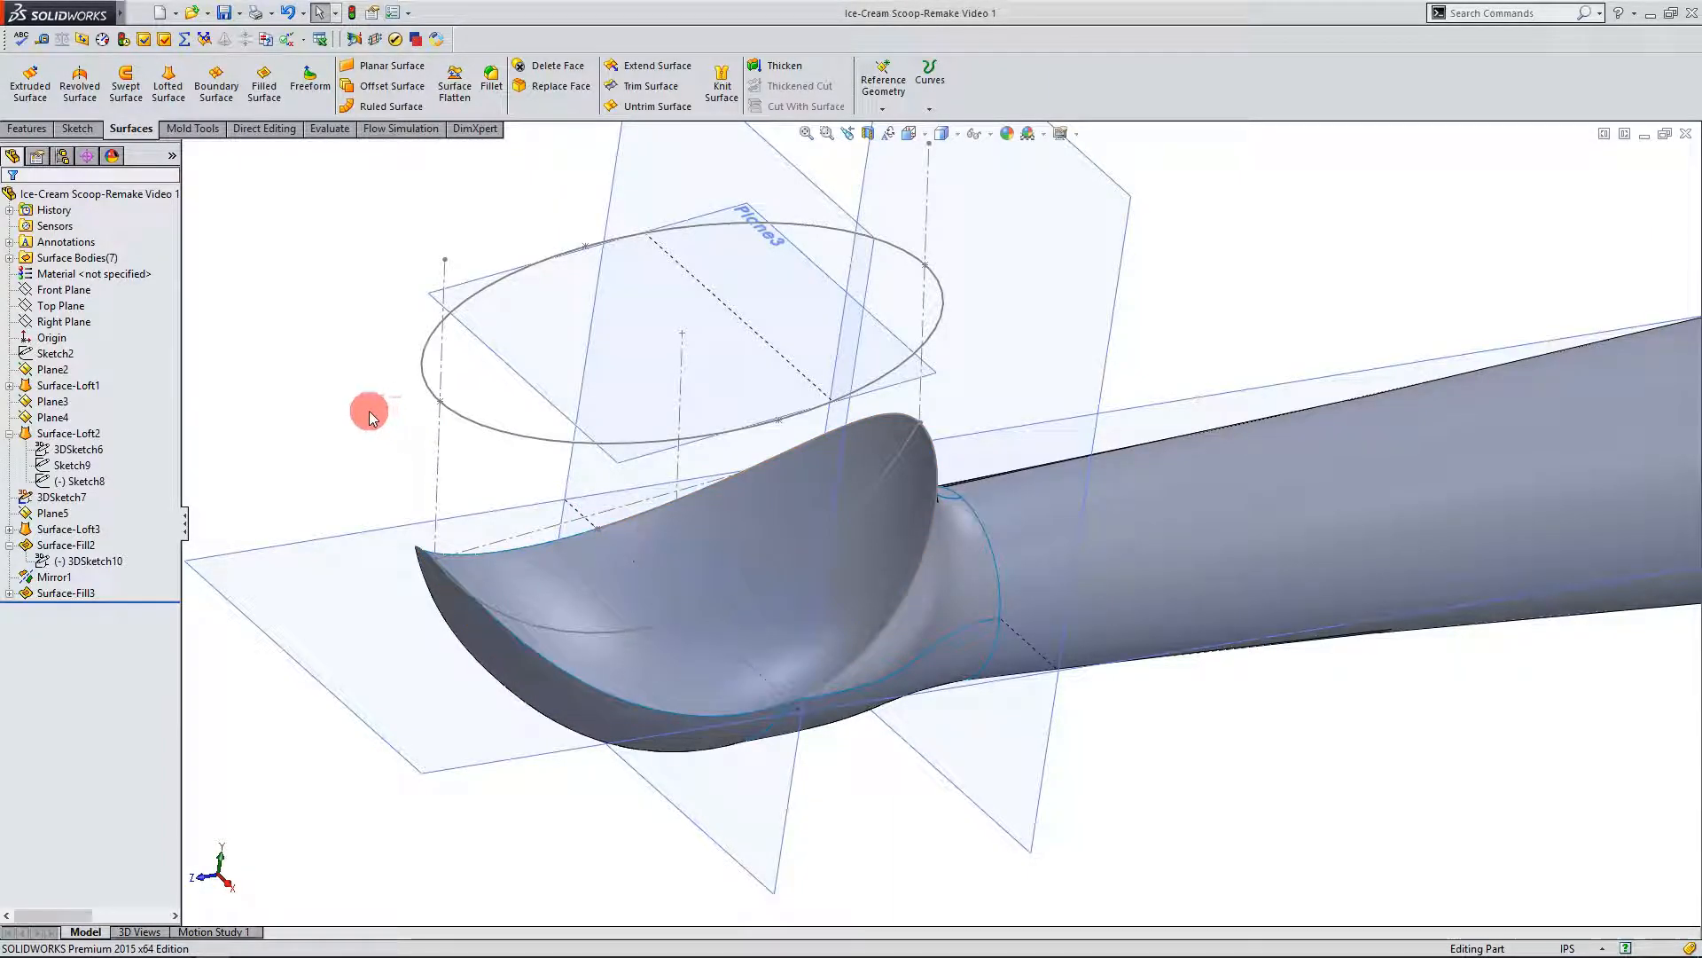
left_click(342, 438)
scroll(567, 440, "up", 1)
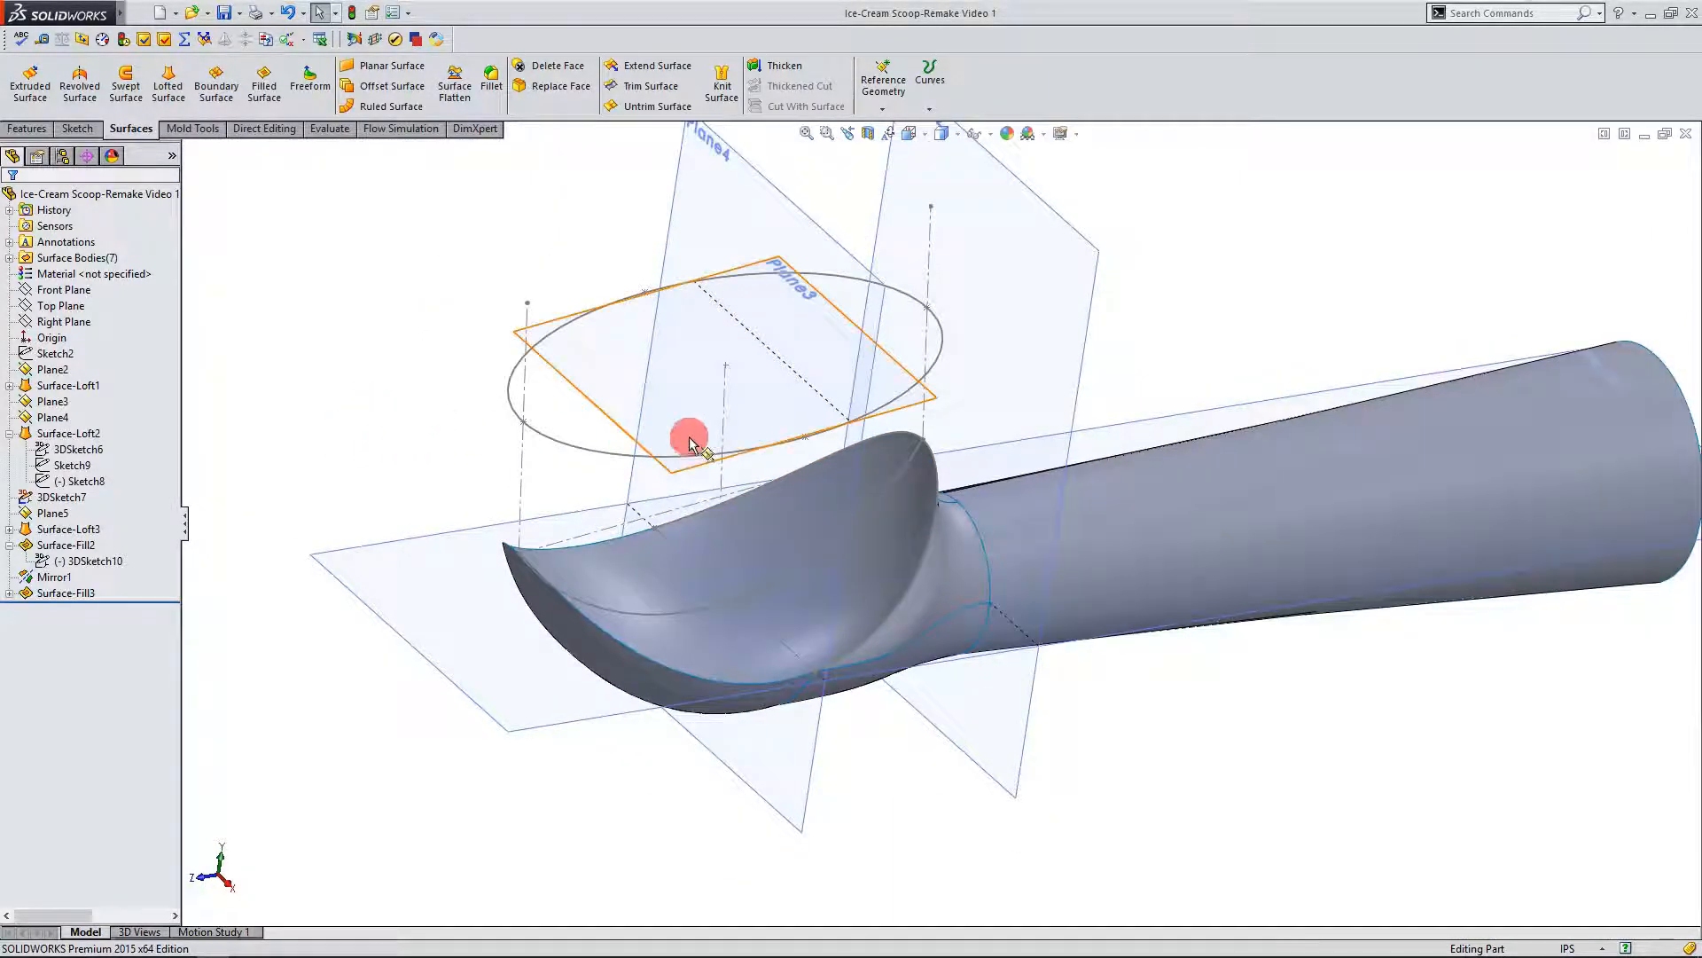
scroll(636, 443, "down", 1)
Step: Start an Offset Surface from the bowl's filled inner face
mouse_move(89, 13)
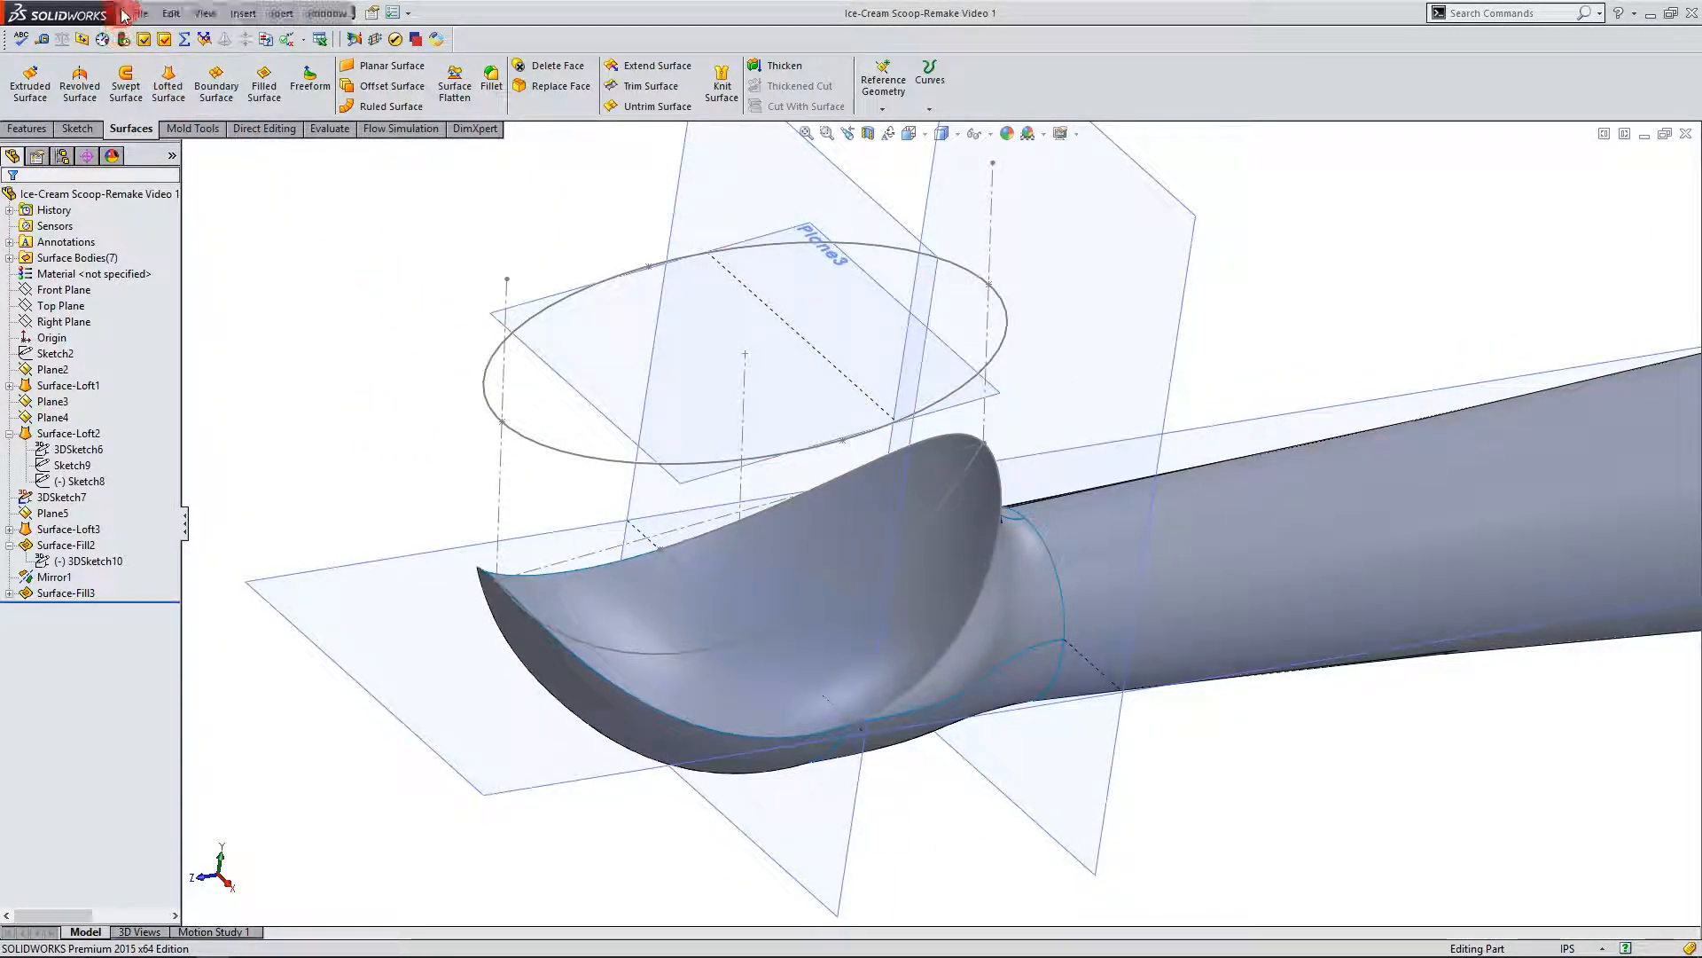
left_click(241, 13)
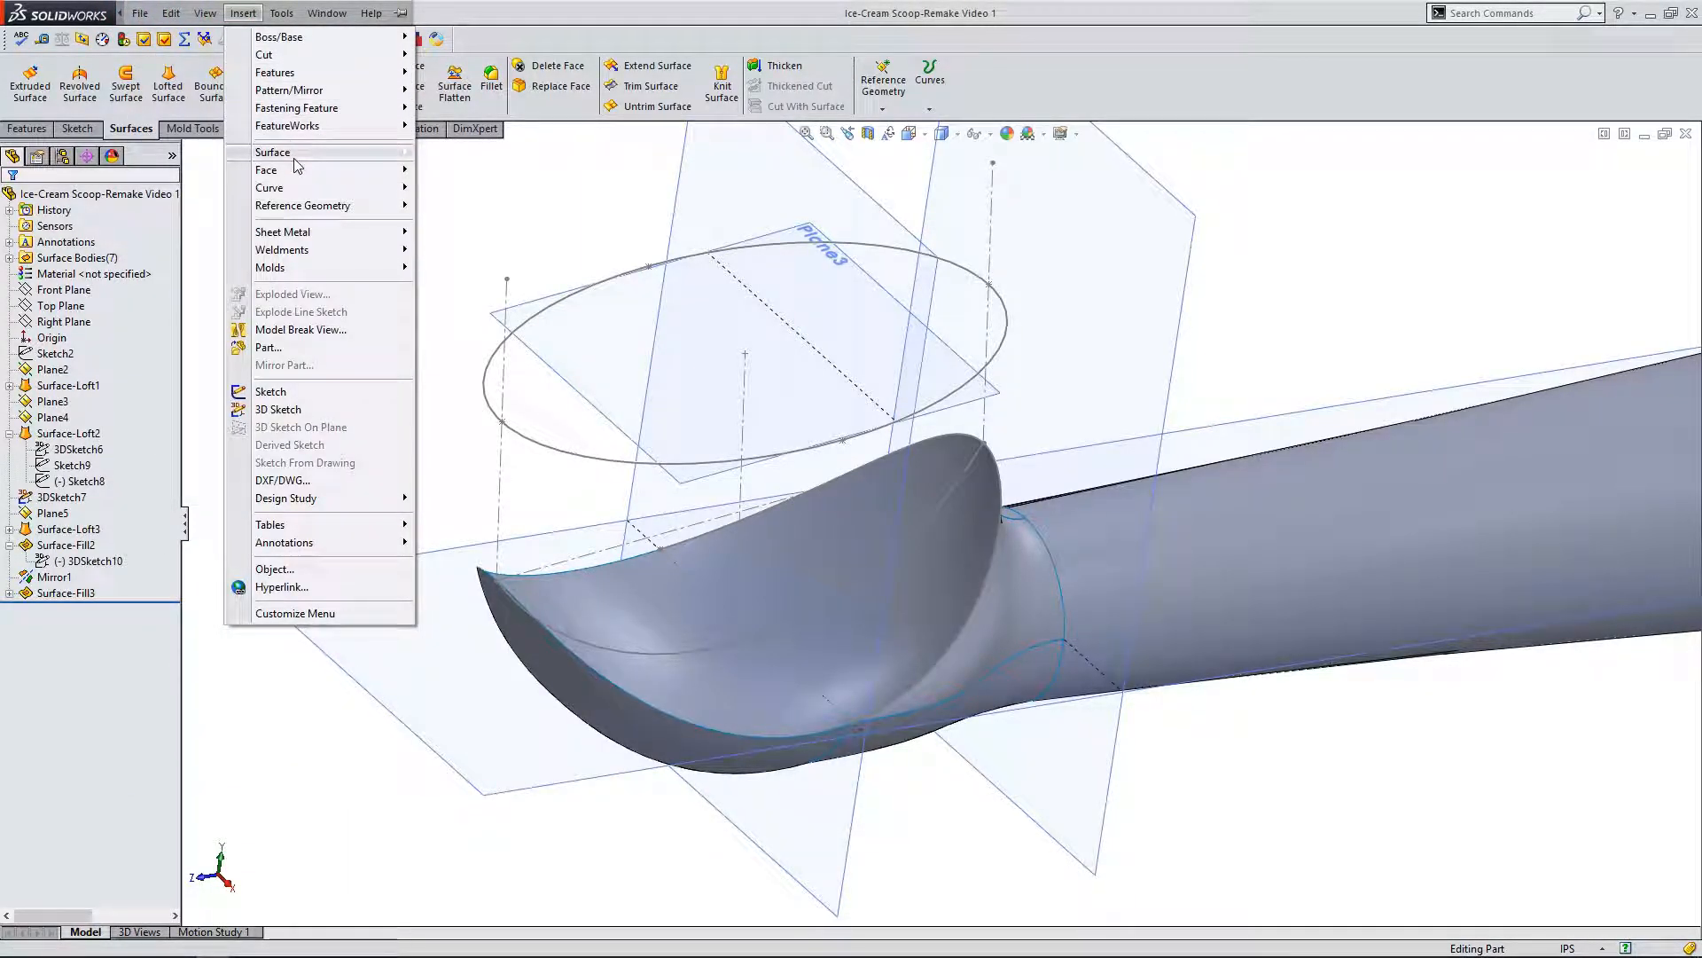
mouse_move(297, 156)
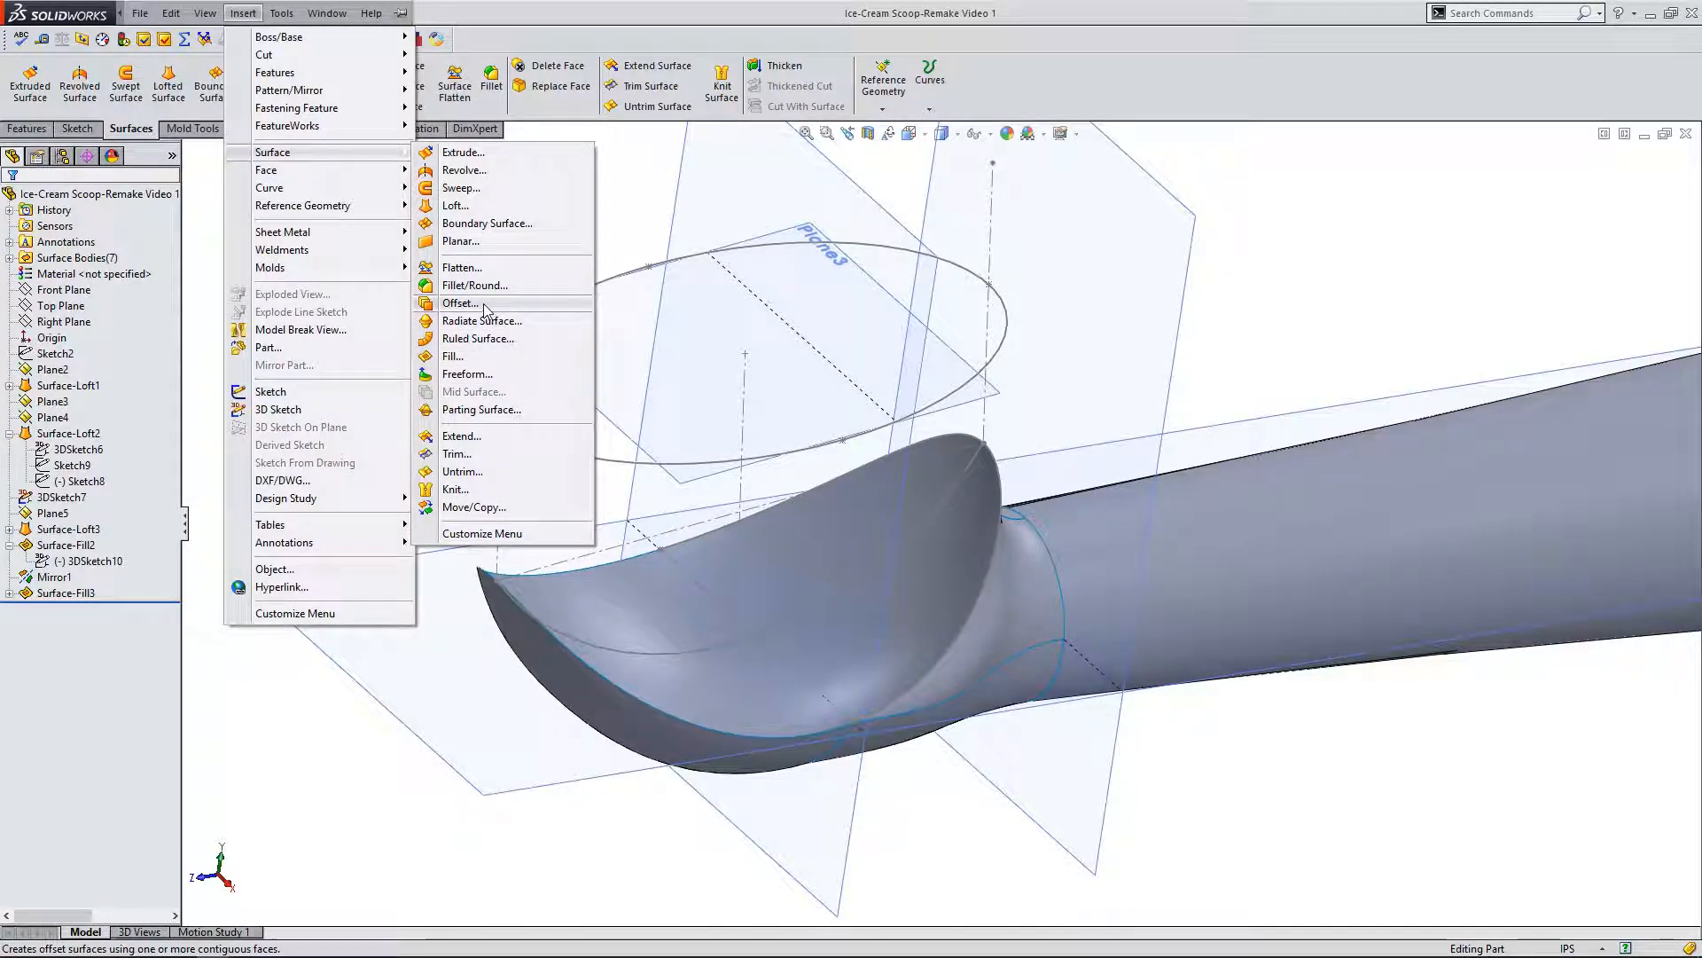
left_click(485, 306)
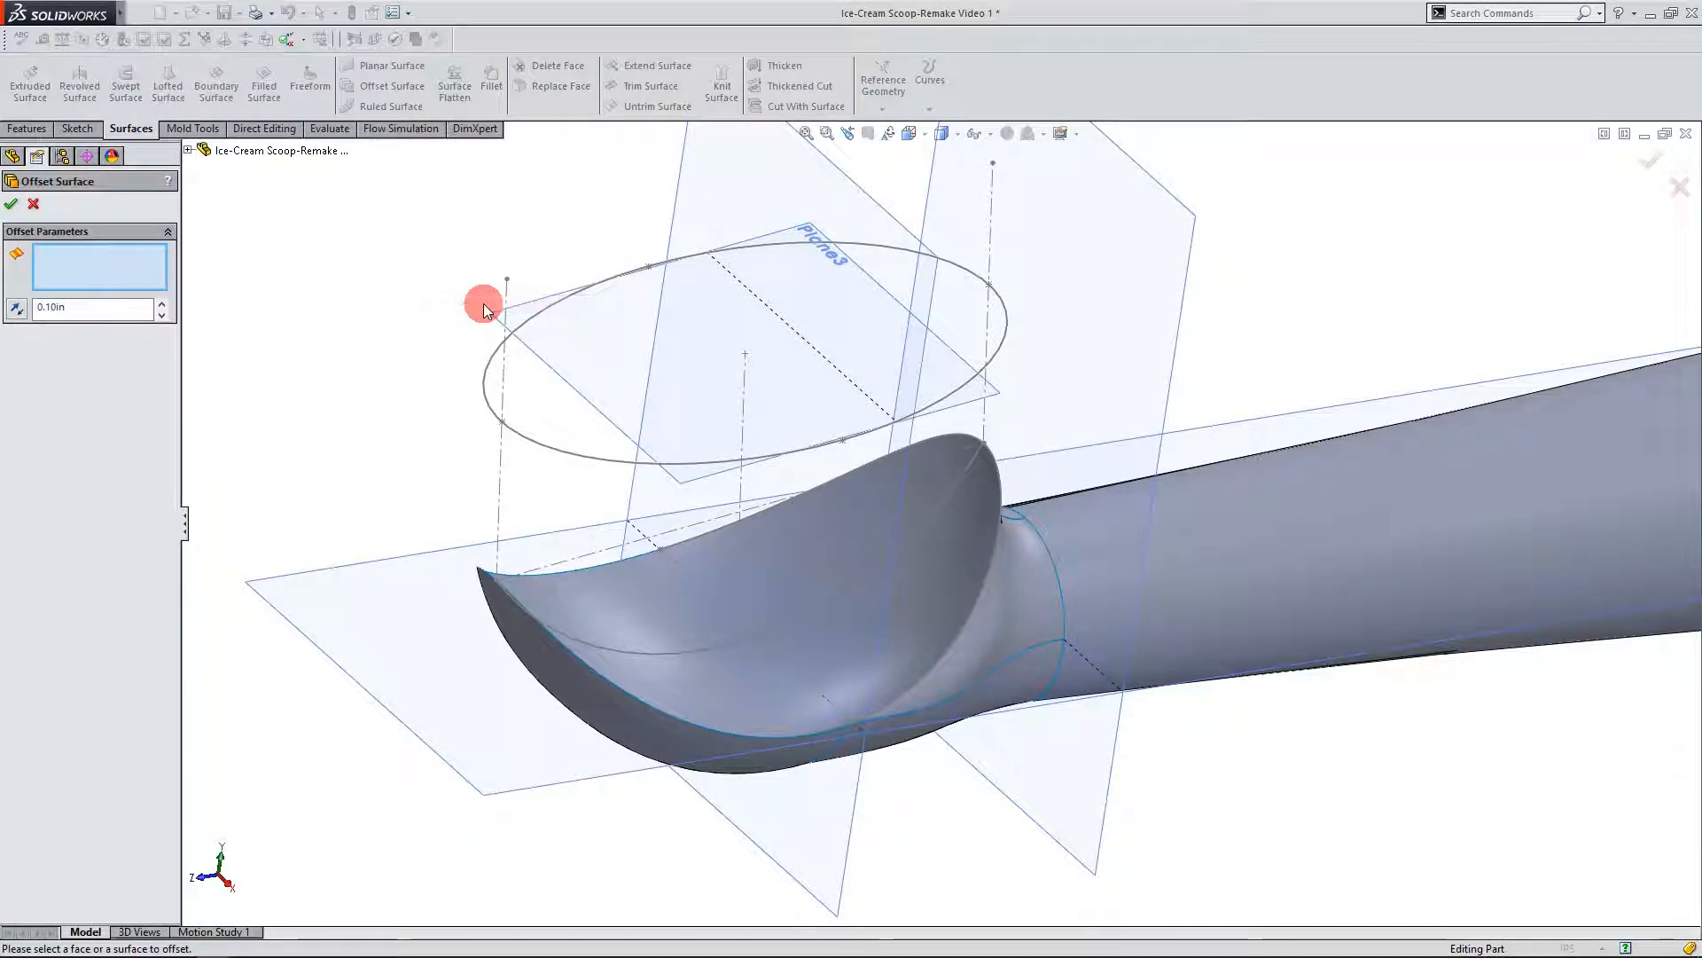
left_click(752, 590)
mouse_move(723, 844)
middle_mouse_down()
mouse_move(908, 806)
mouse_move(859, 677)
mouse_move(875, 779)
mouse_move(849, 618)
middle_mouse_up()
scroll(851, 618, "down", 2)
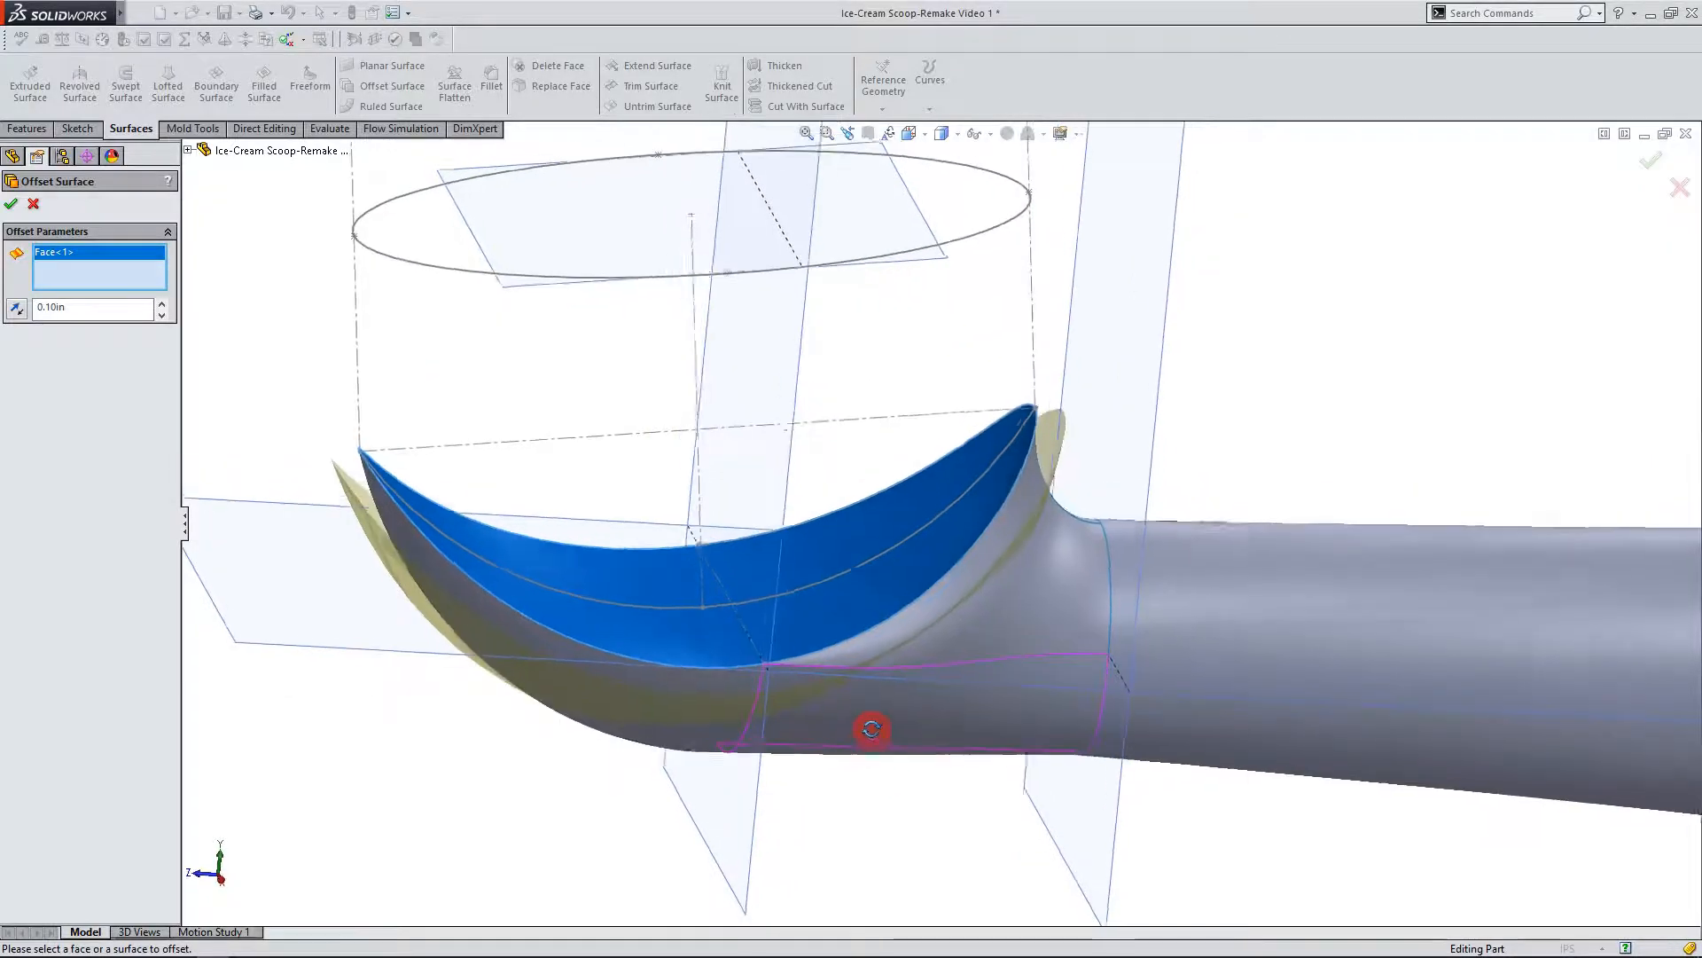
Step: Set the offset distance to 0.04 in, flip the direction toward the inside of the bowl, and create the offset surface
double_click(54, 310)
type("04")
left_click(18, 309)
left_click(382, 612)
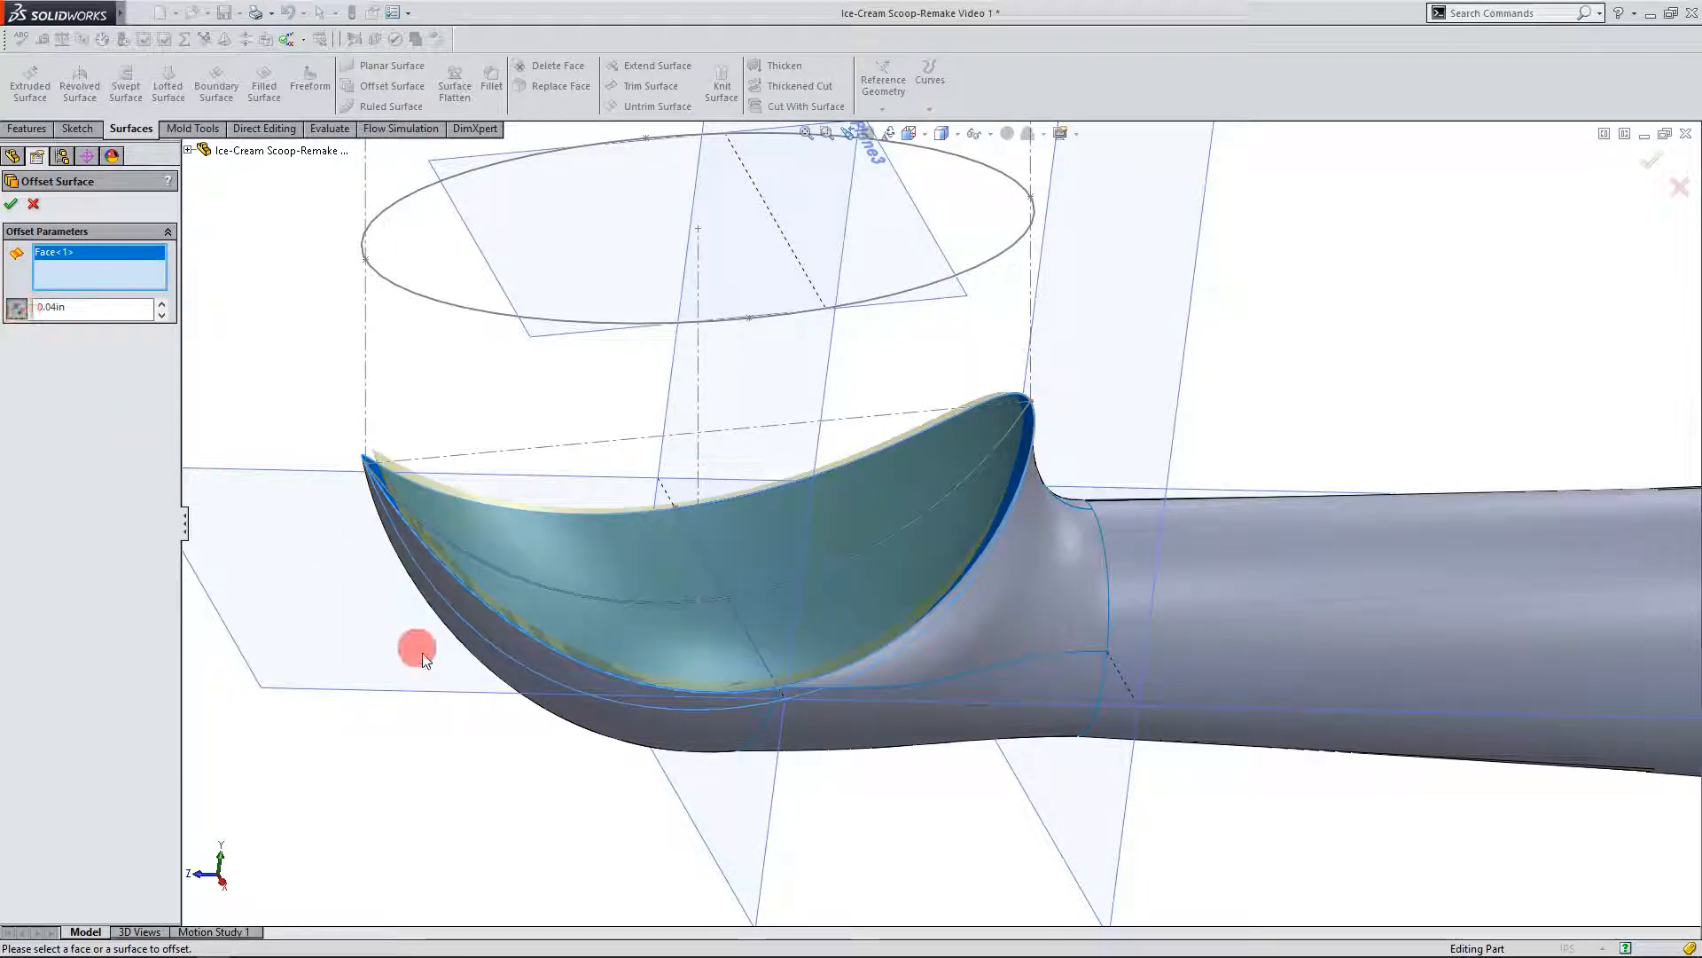
middle_click_drag(895, 836, 873, 783)
left_click(13, 204)
middle_click_drag(902, 802, 1018, 515)
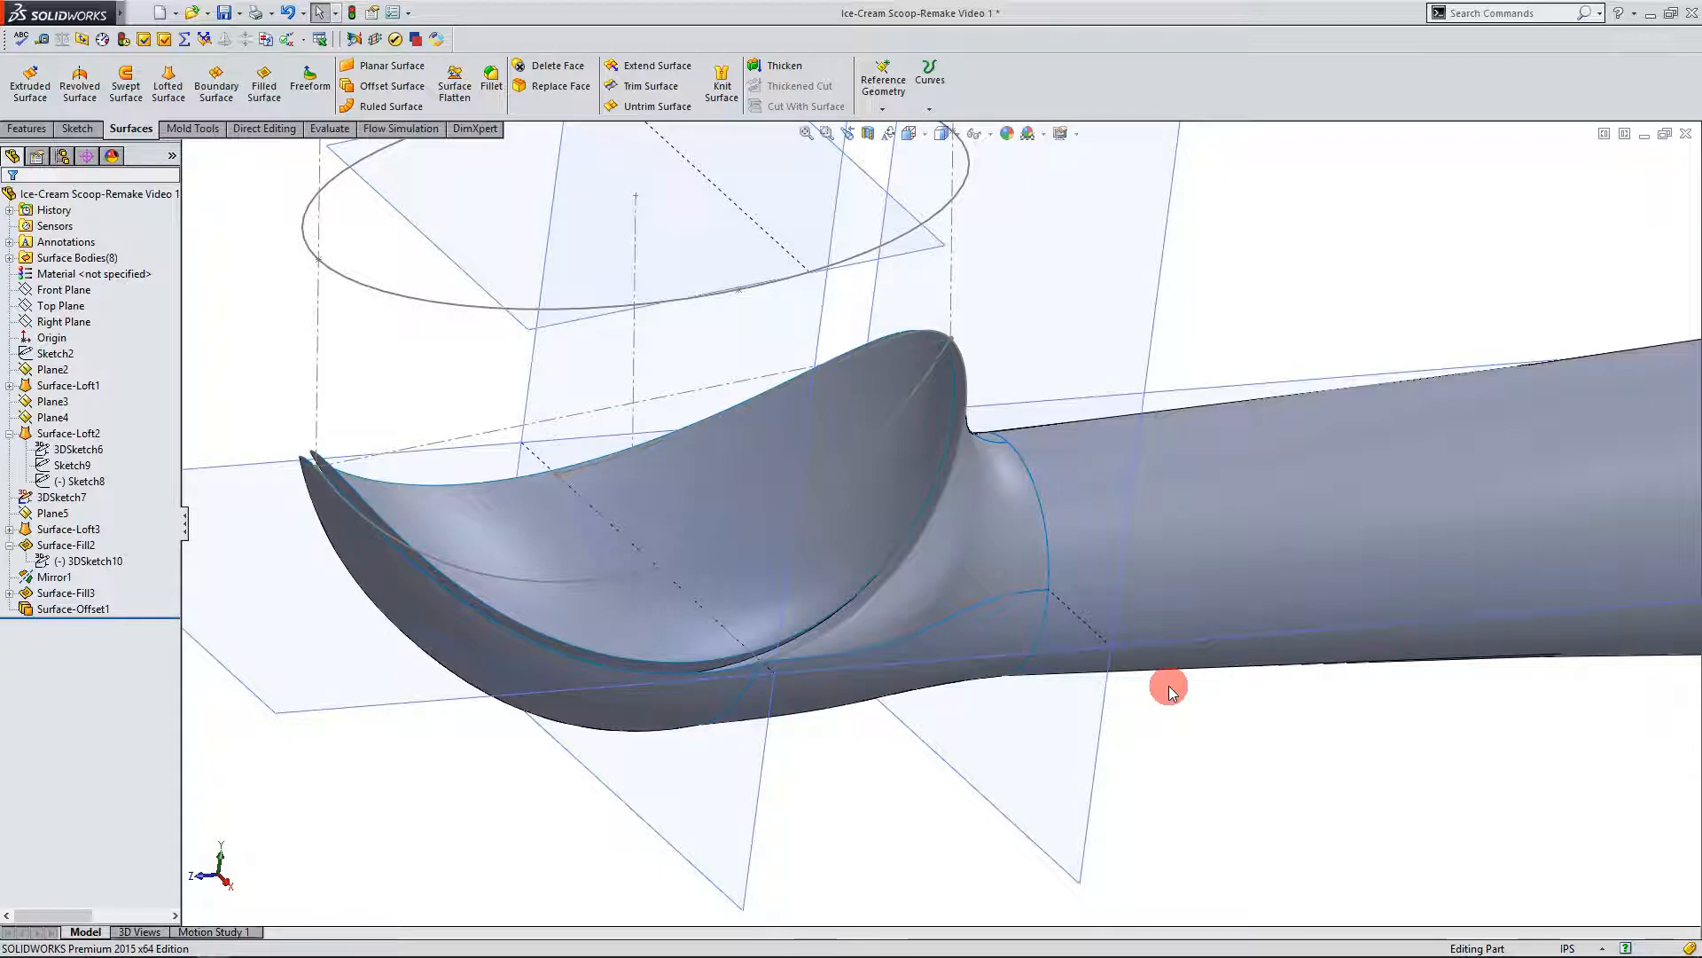
Step: Delete the original filled bowl surface body, Surface-Fill3, with Delete/Keep Body, leaving the offset surface in place
mouse_move(89, 14)
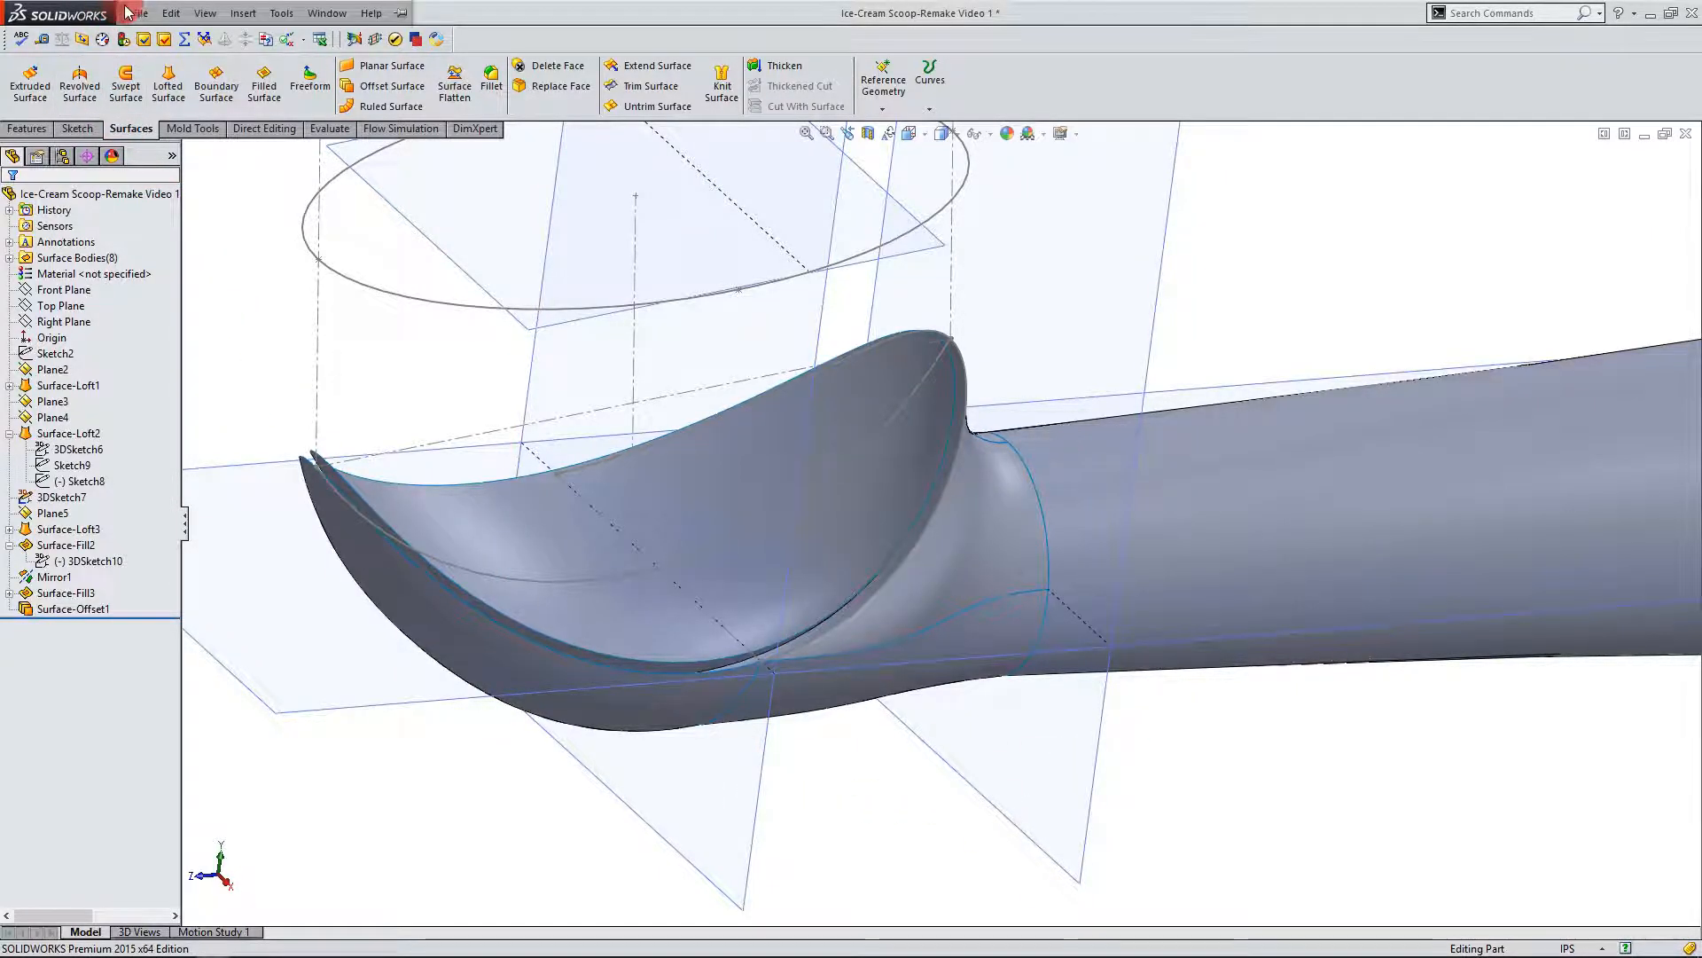
left_click(206, 13)
left_click(241, 15)
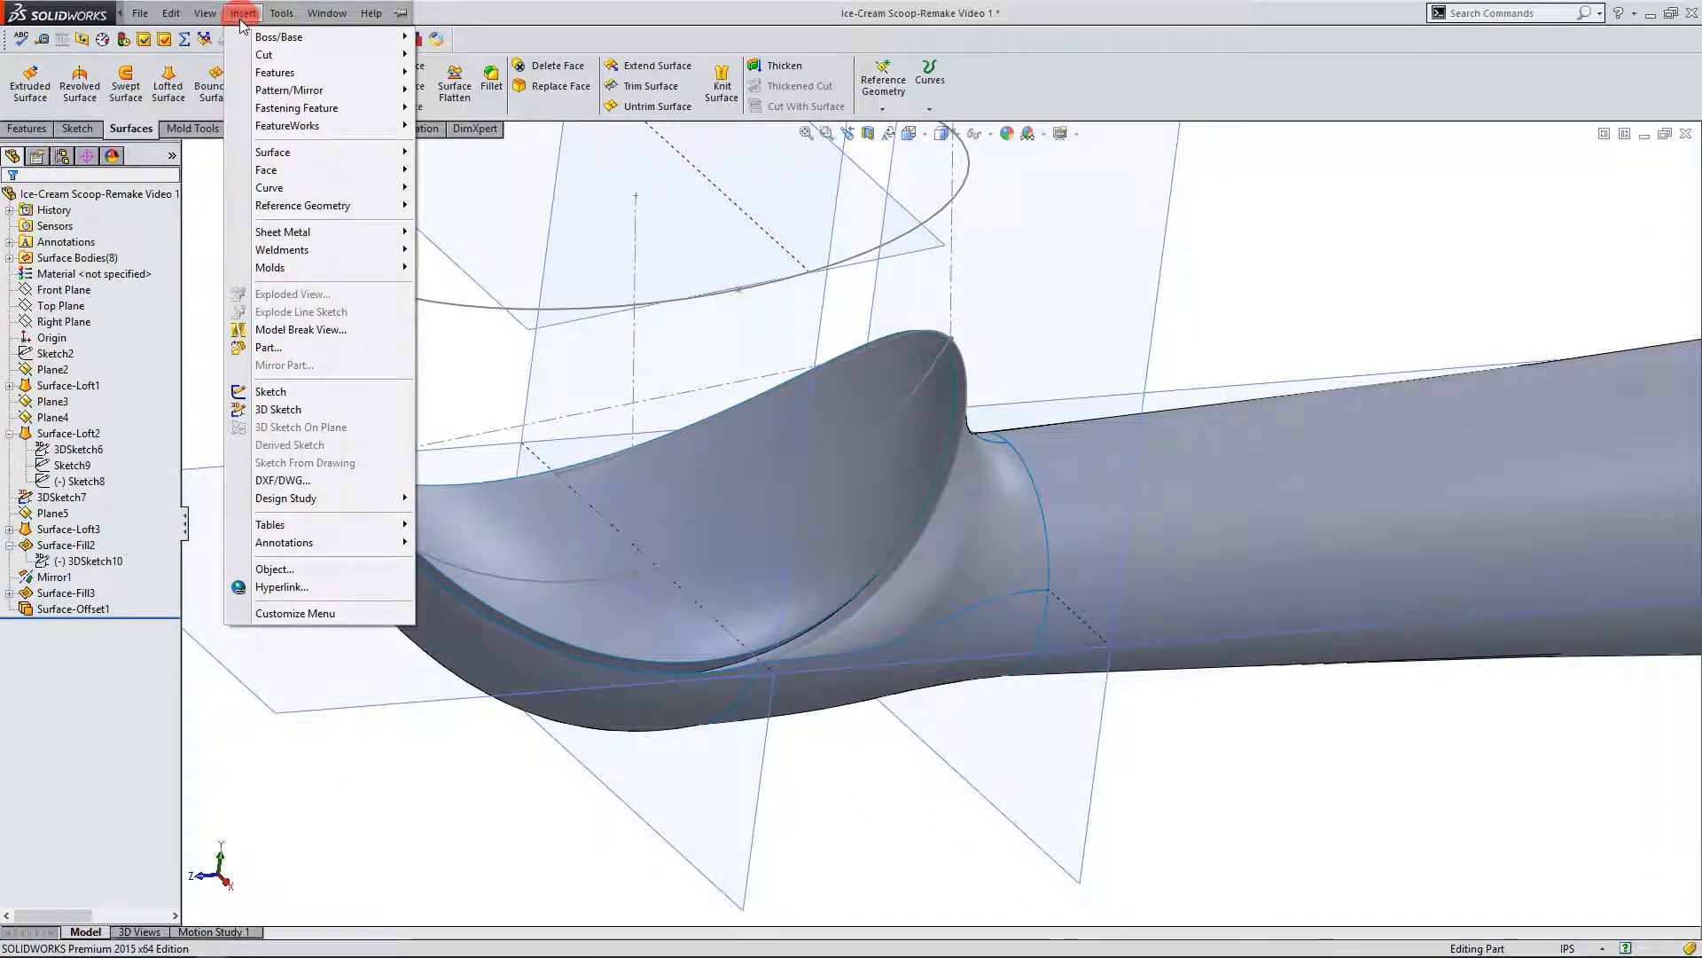
mouse_move(278, 73)
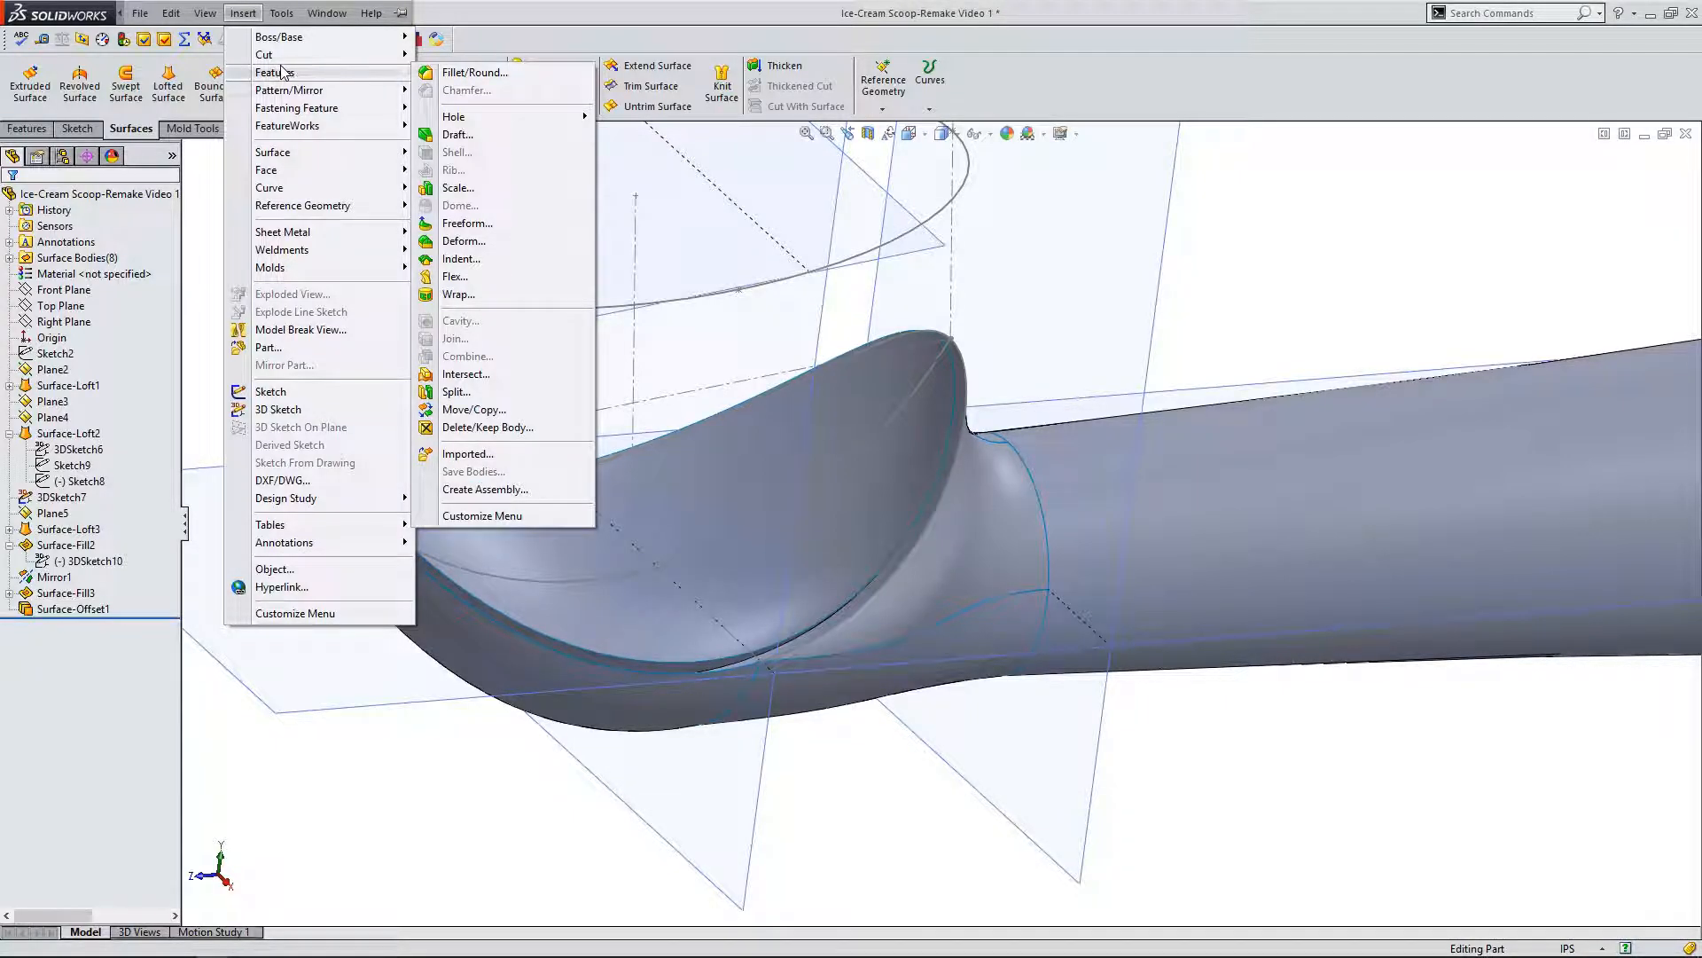
left_click(526, 429)
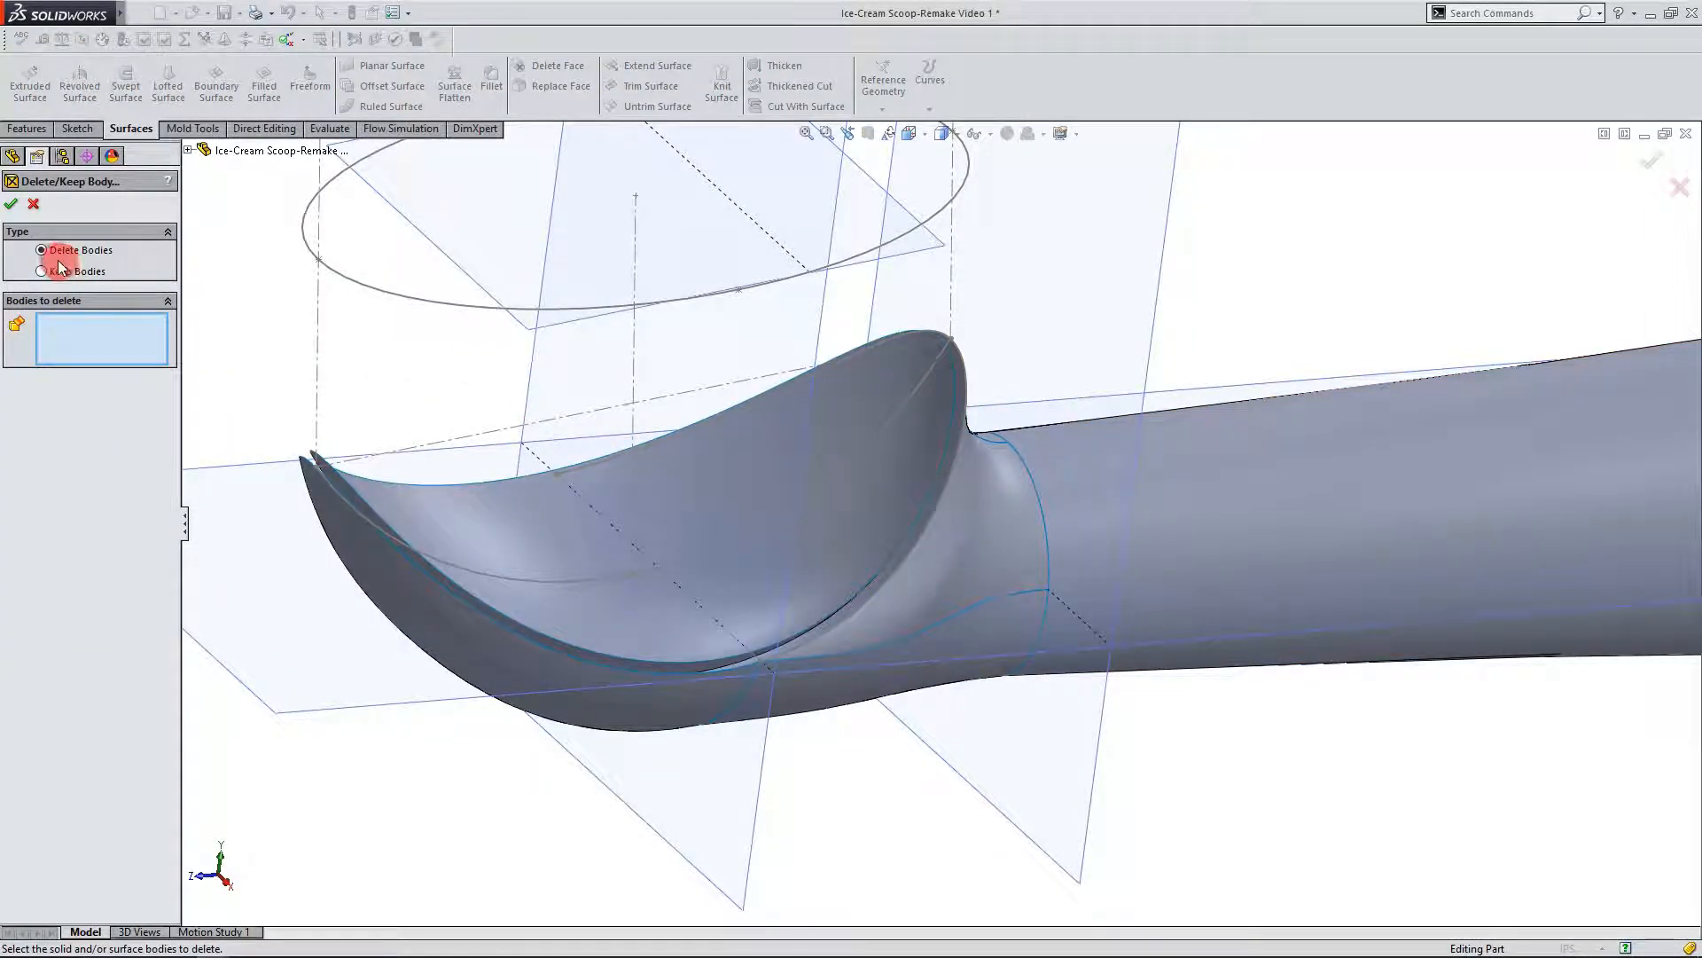
scroll(1016, 459, "down", 4)
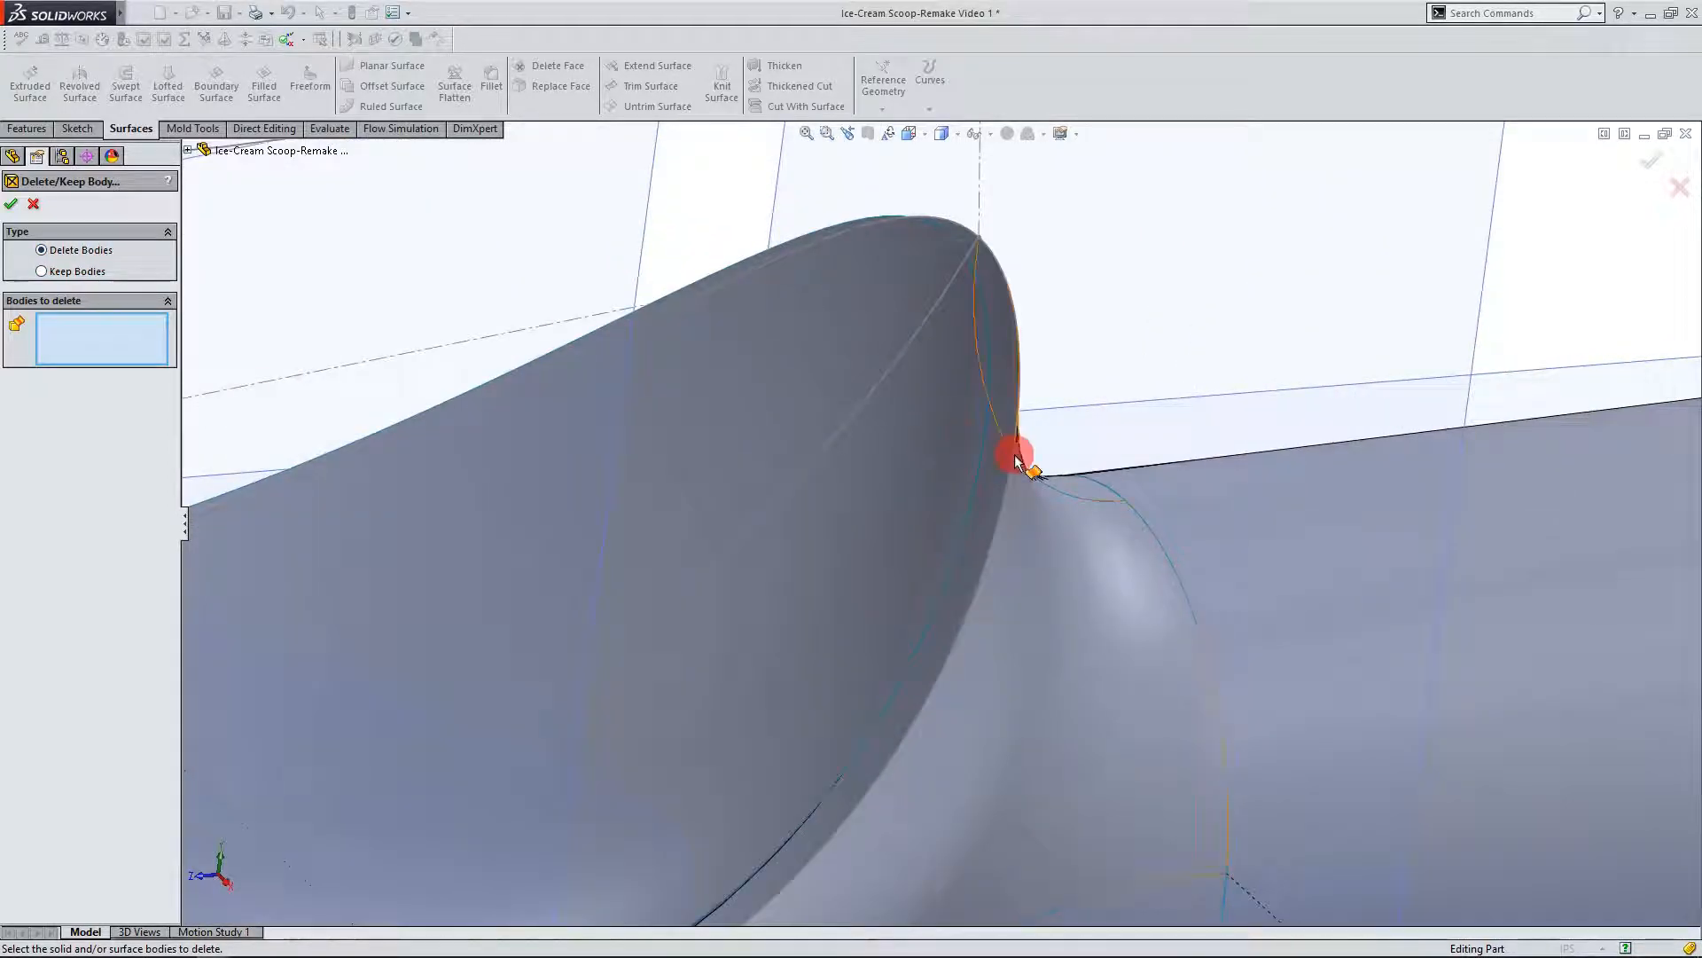
left_click(1002, 439)
scroll(886, 335, "up", 5)
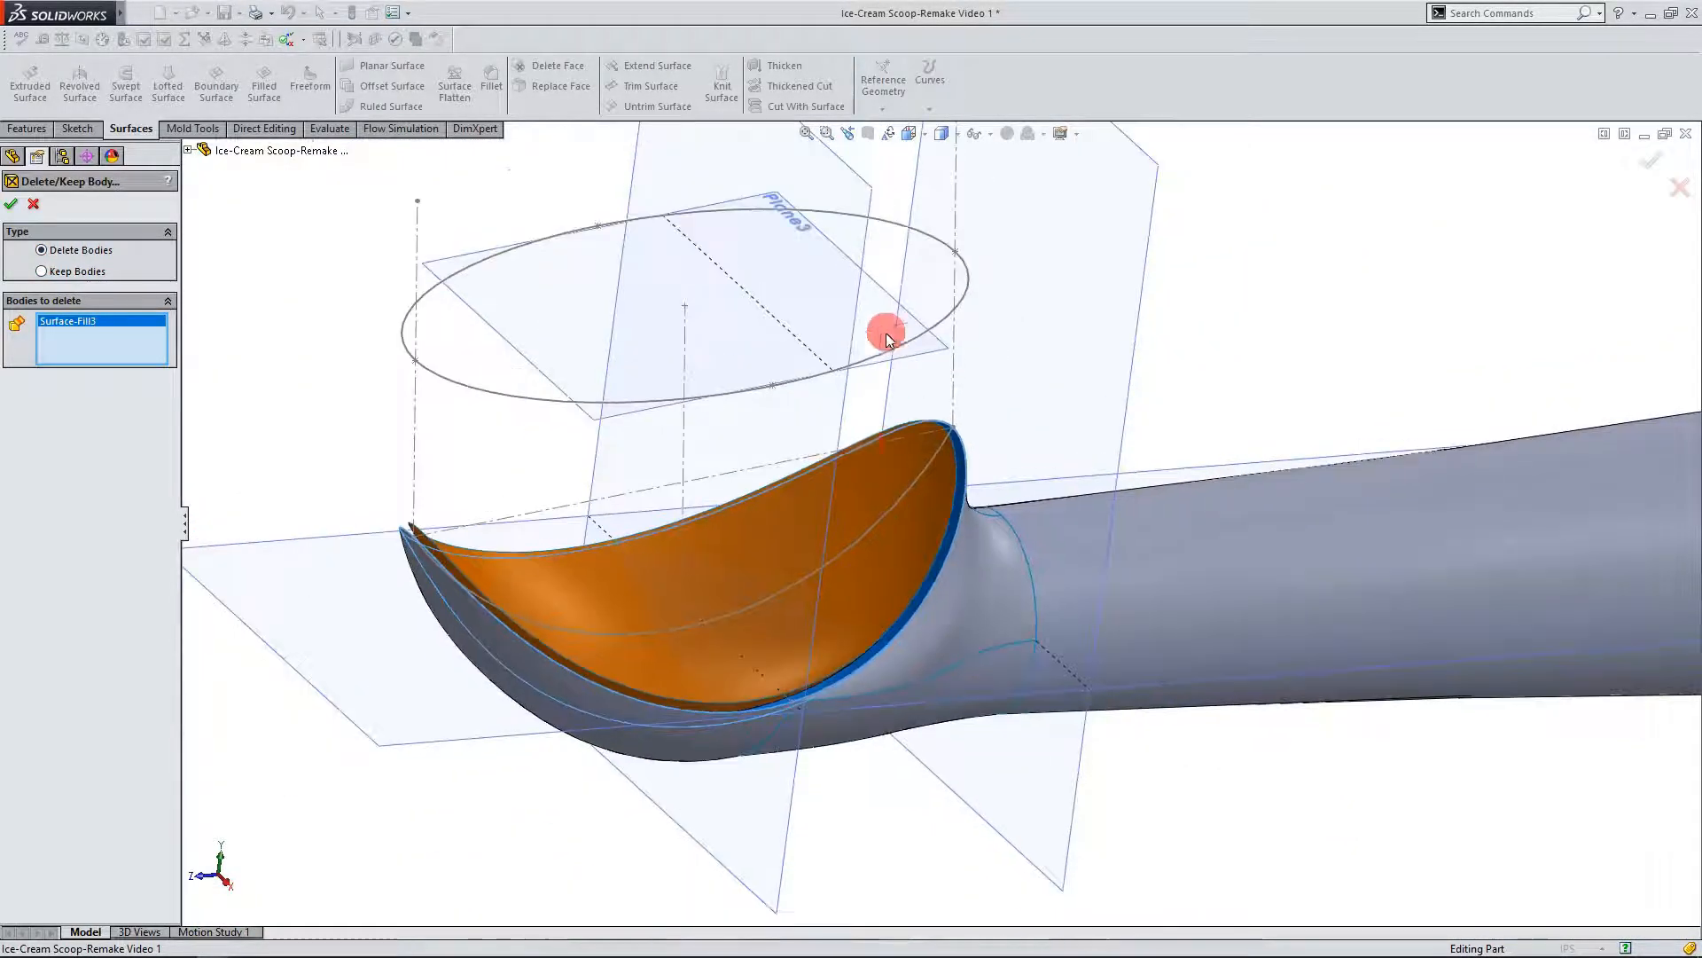
middle_click_drag(922, 762, 672, 711)
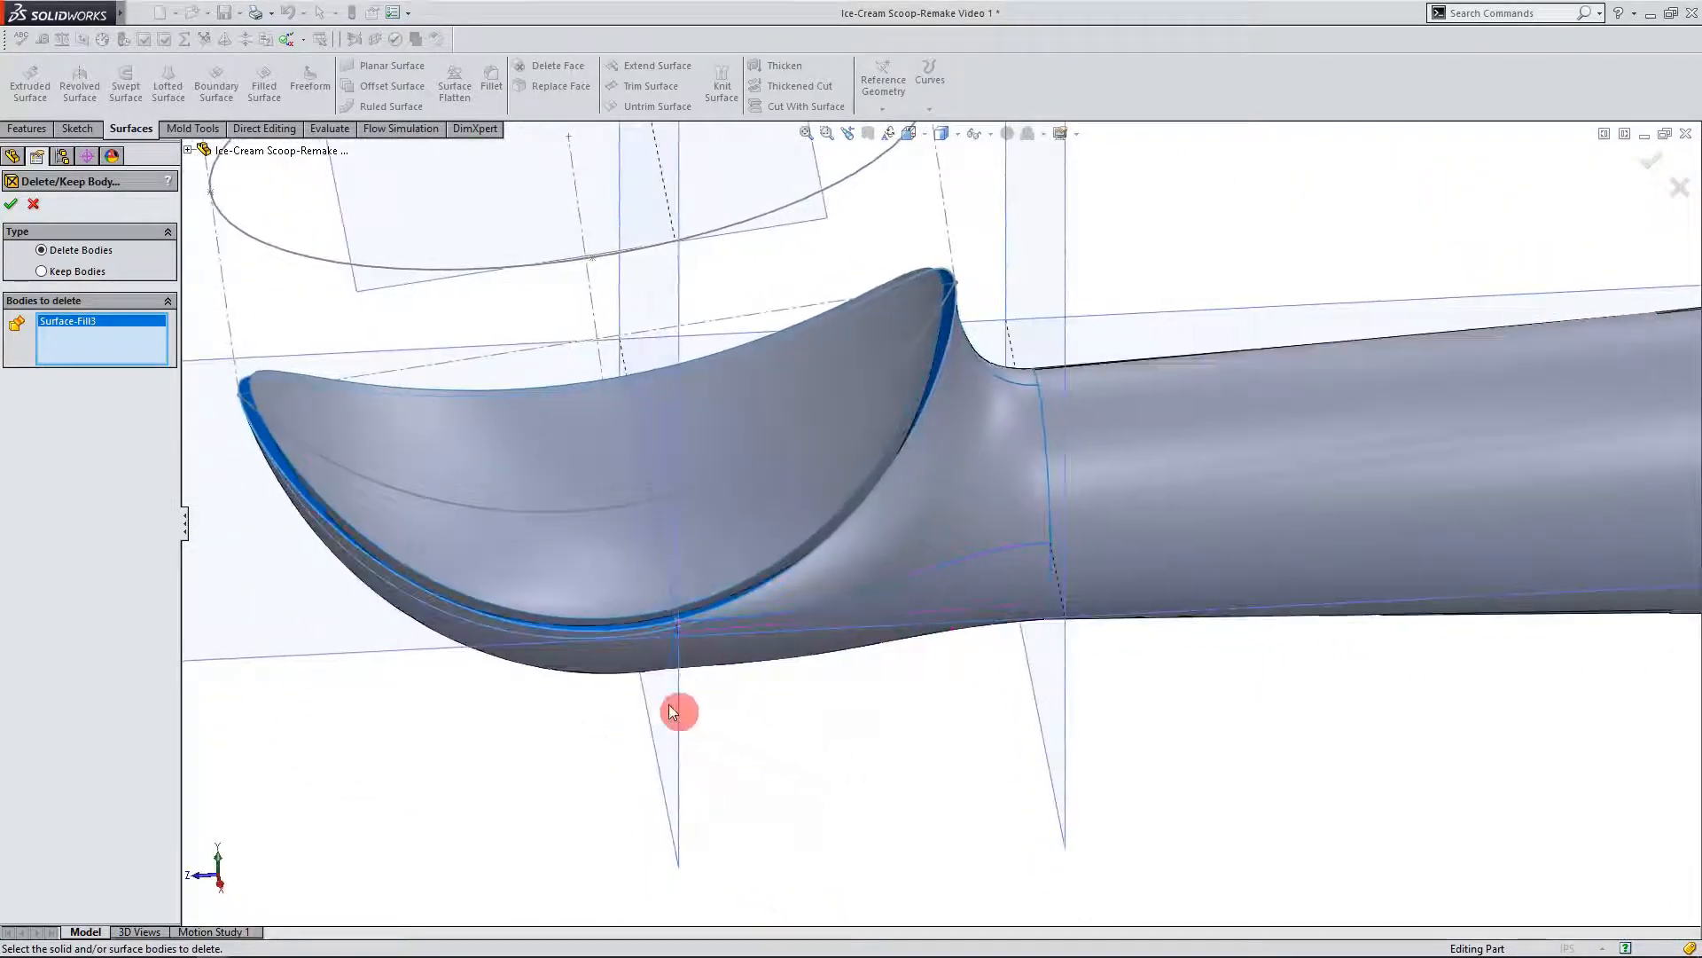
left_click(189, 151)
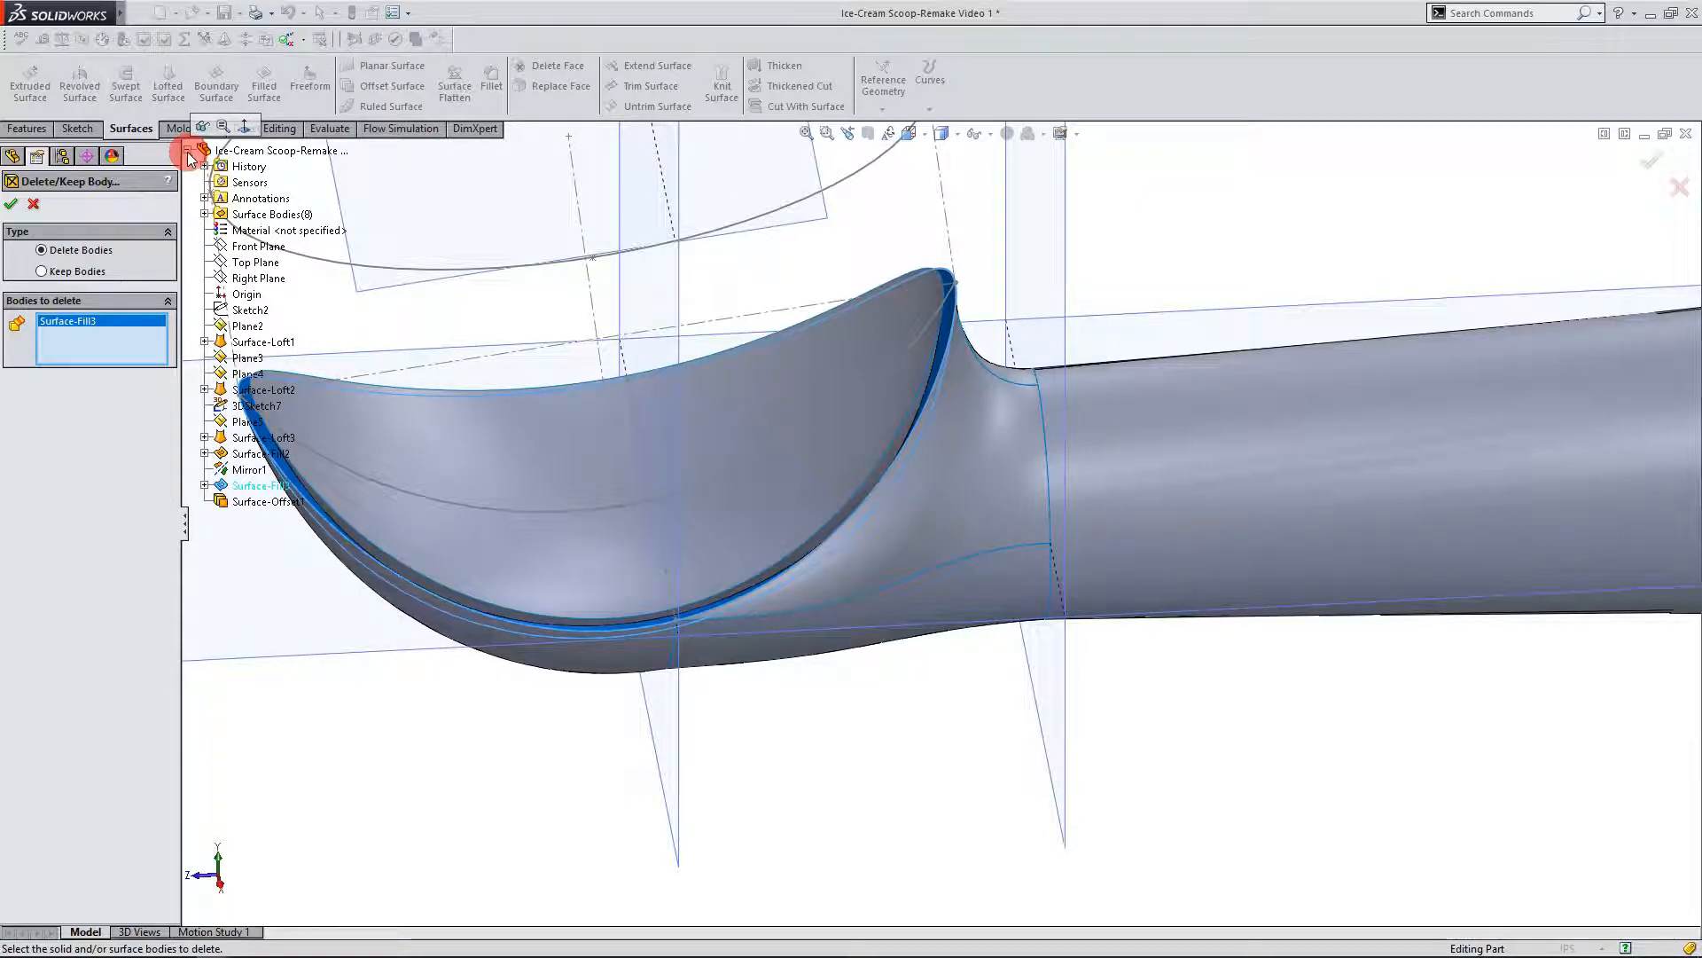
left_click(189, 151)
left_click(299, 216)
middle_click_drag(864, 720, 901, 786)
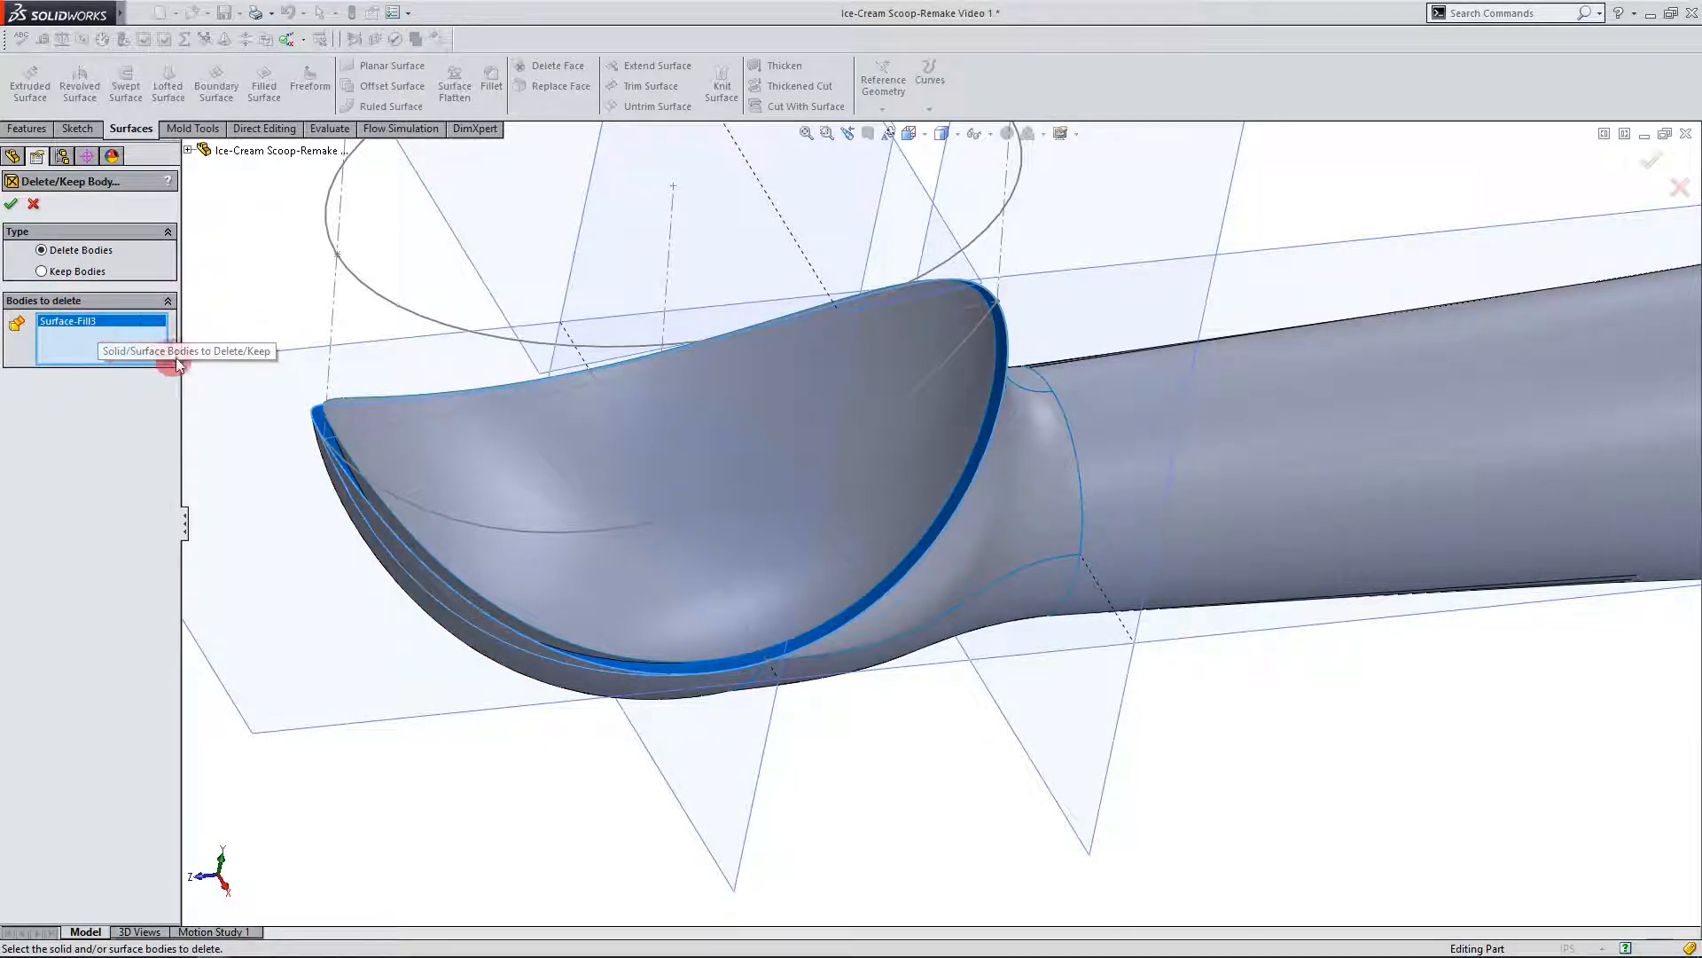
left_click(10, 204)
Step: Examine the gap between the offset inner surface and the scoop's outer rim at both ends of the bowl
middle_click_drag(590, 639, 551, 594)
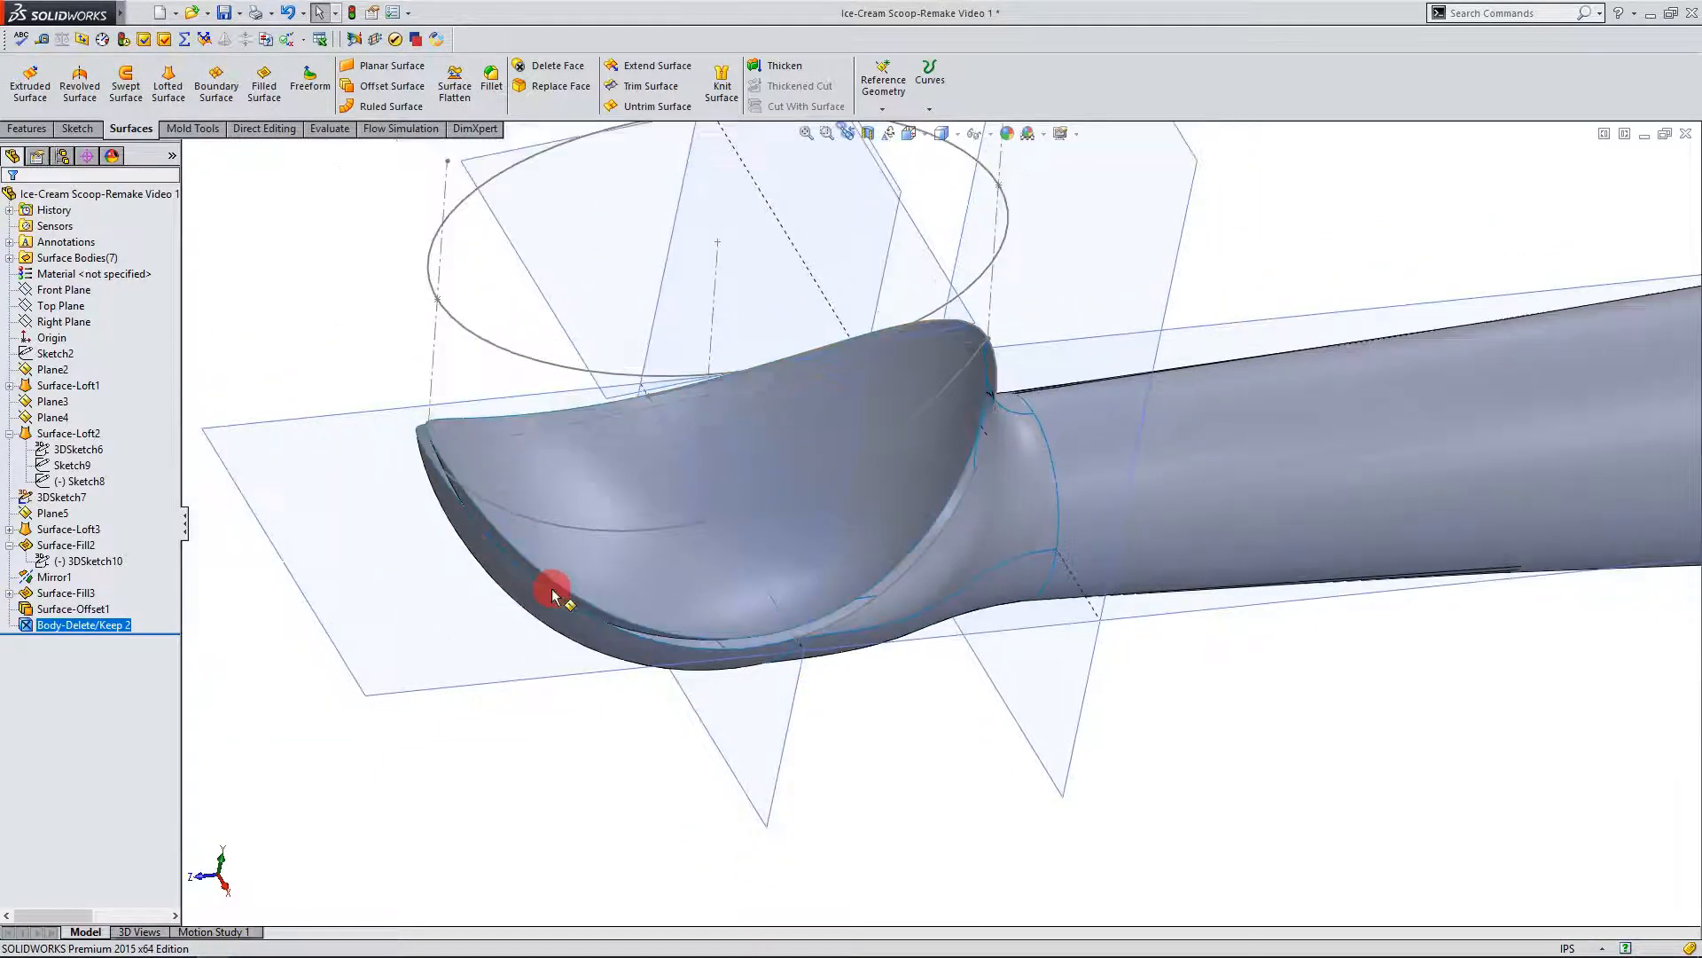
middle_click_drag(965, 690, 403, 391)
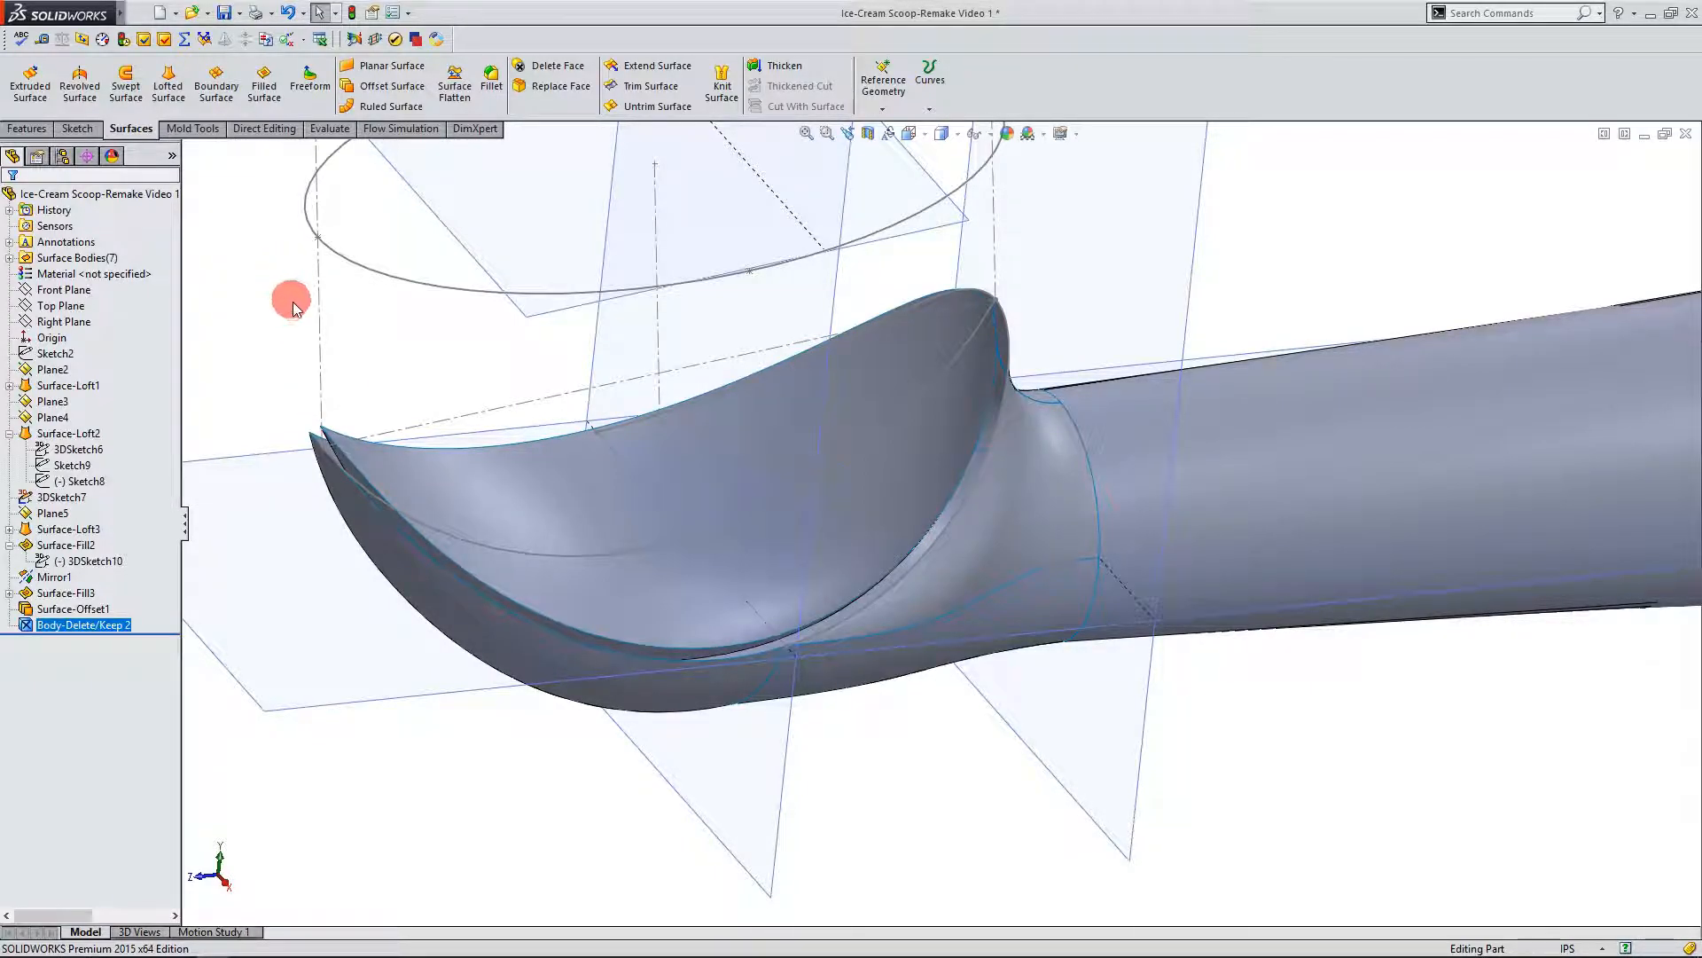
scroll(1056, 319, "down", 5)
middle_click_drag(1056, 319, 914, 281)
scroll(683, 392, "up", 4)
middle_click_drag(444, 513, 780, 494)
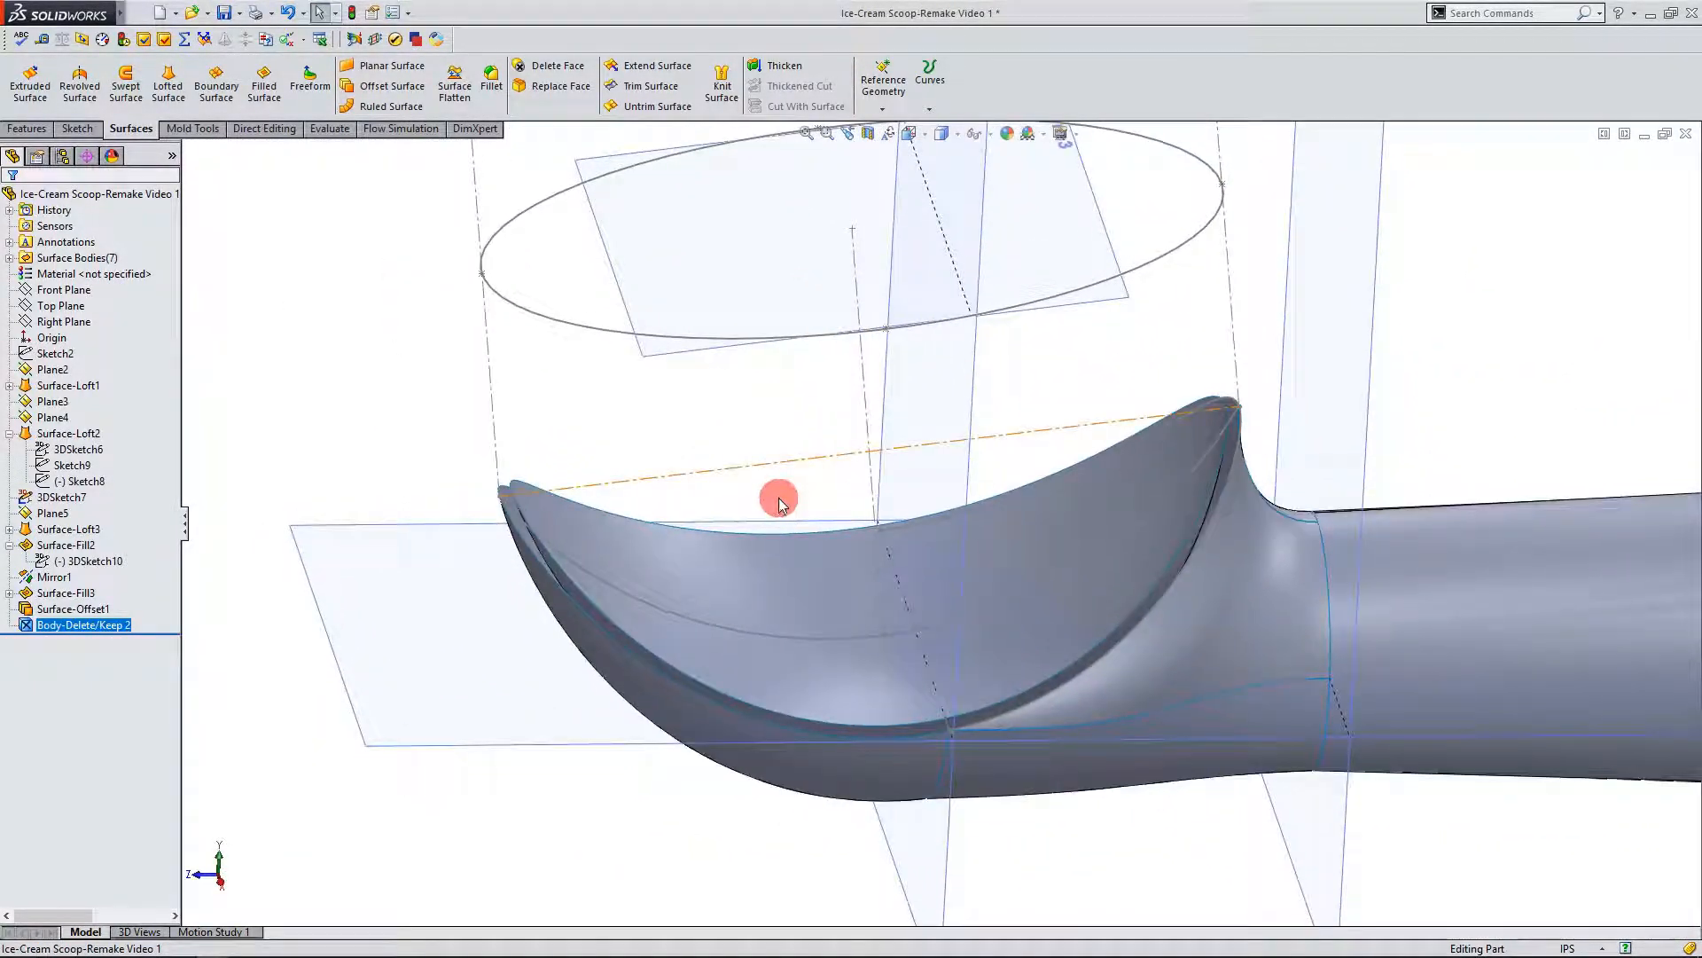
scroll(753, 508, "down", 2)
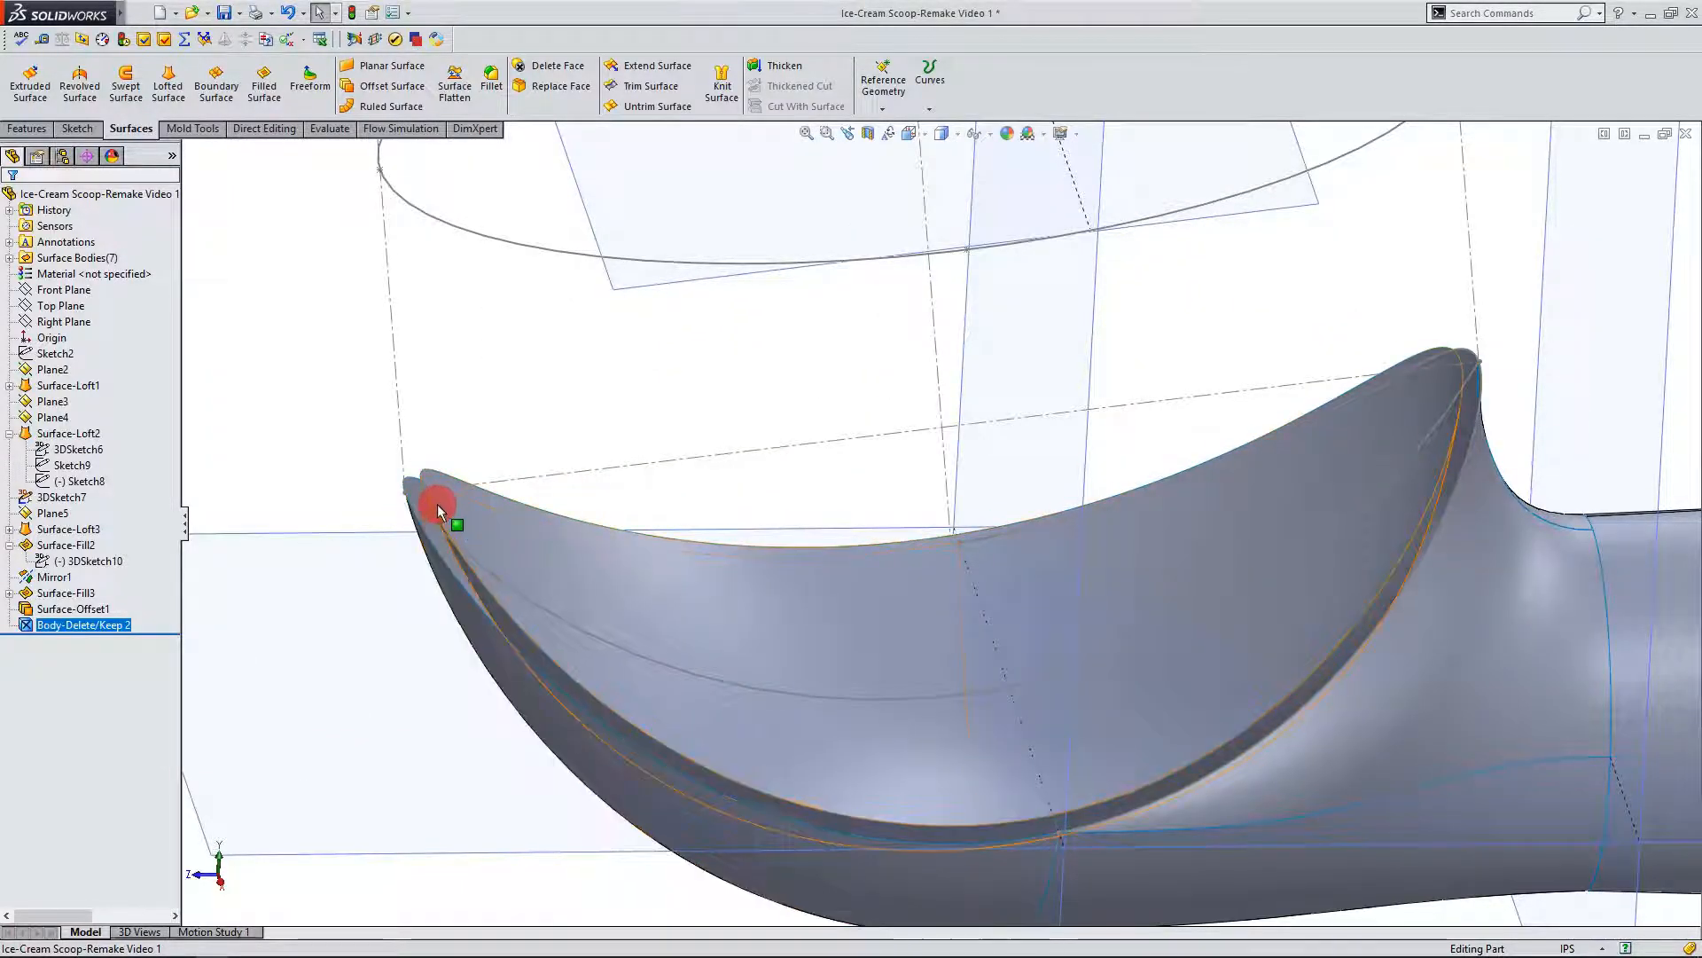
Step: Create a Filled Surface with Contact that closes the rim gap, bounded by the outer front edge, 3DSketch7 and the inner offset surface's edges
left_click(266, 91)
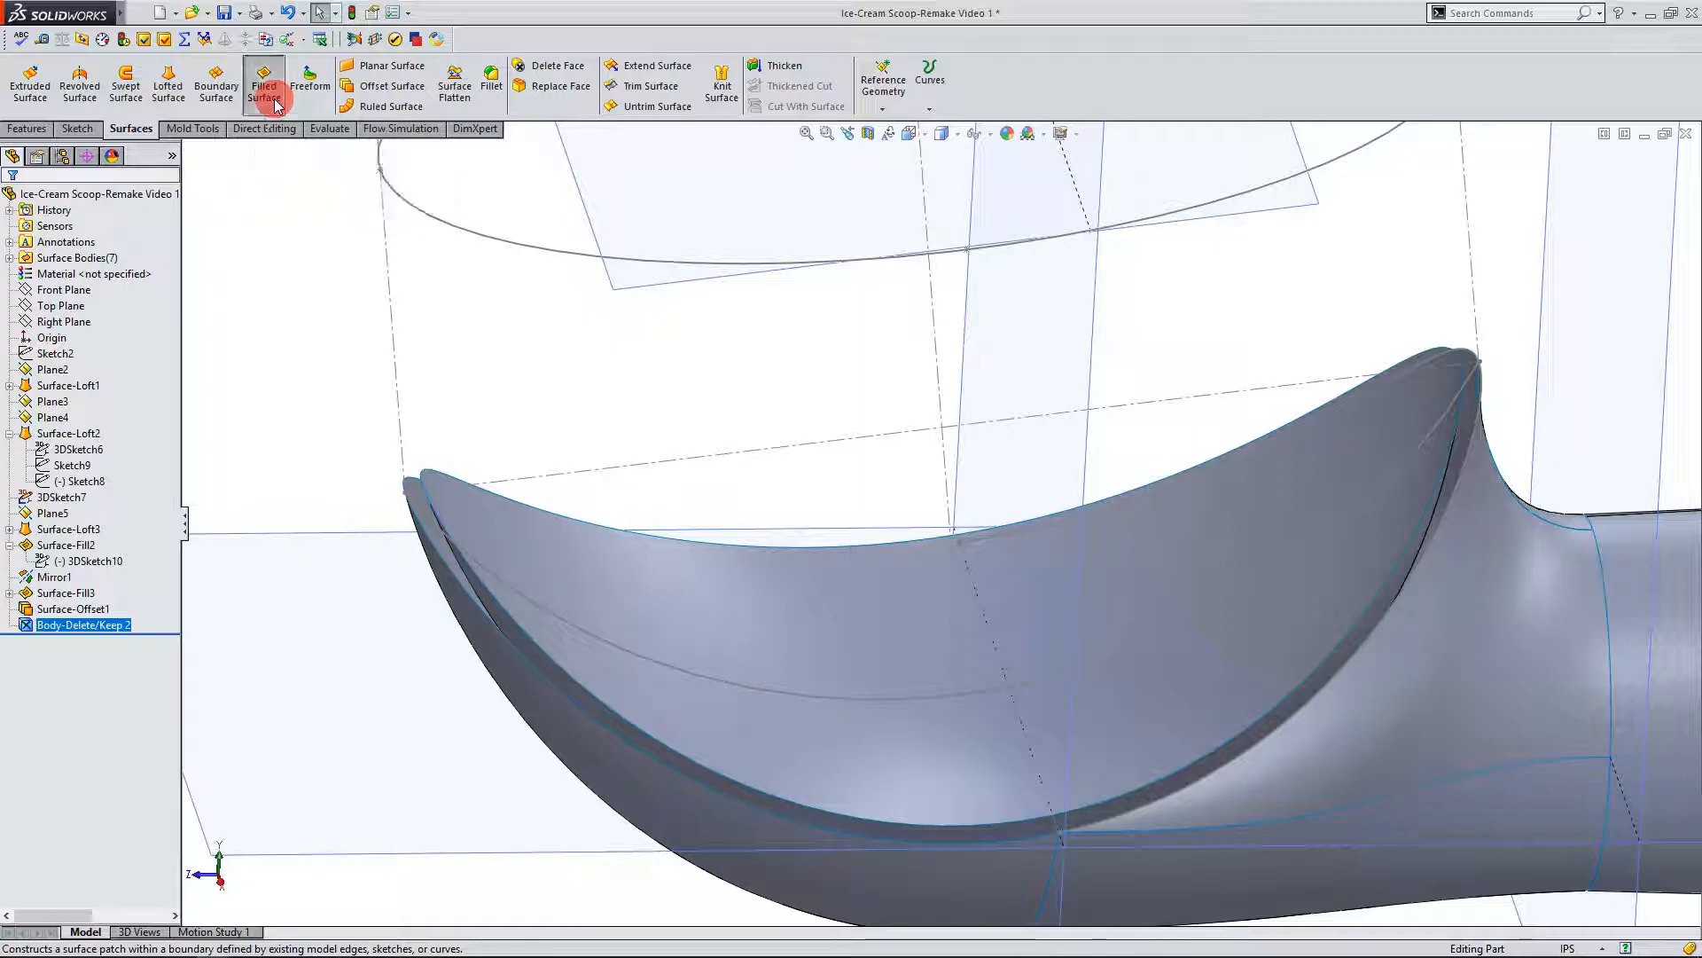
left_click(423, 523)
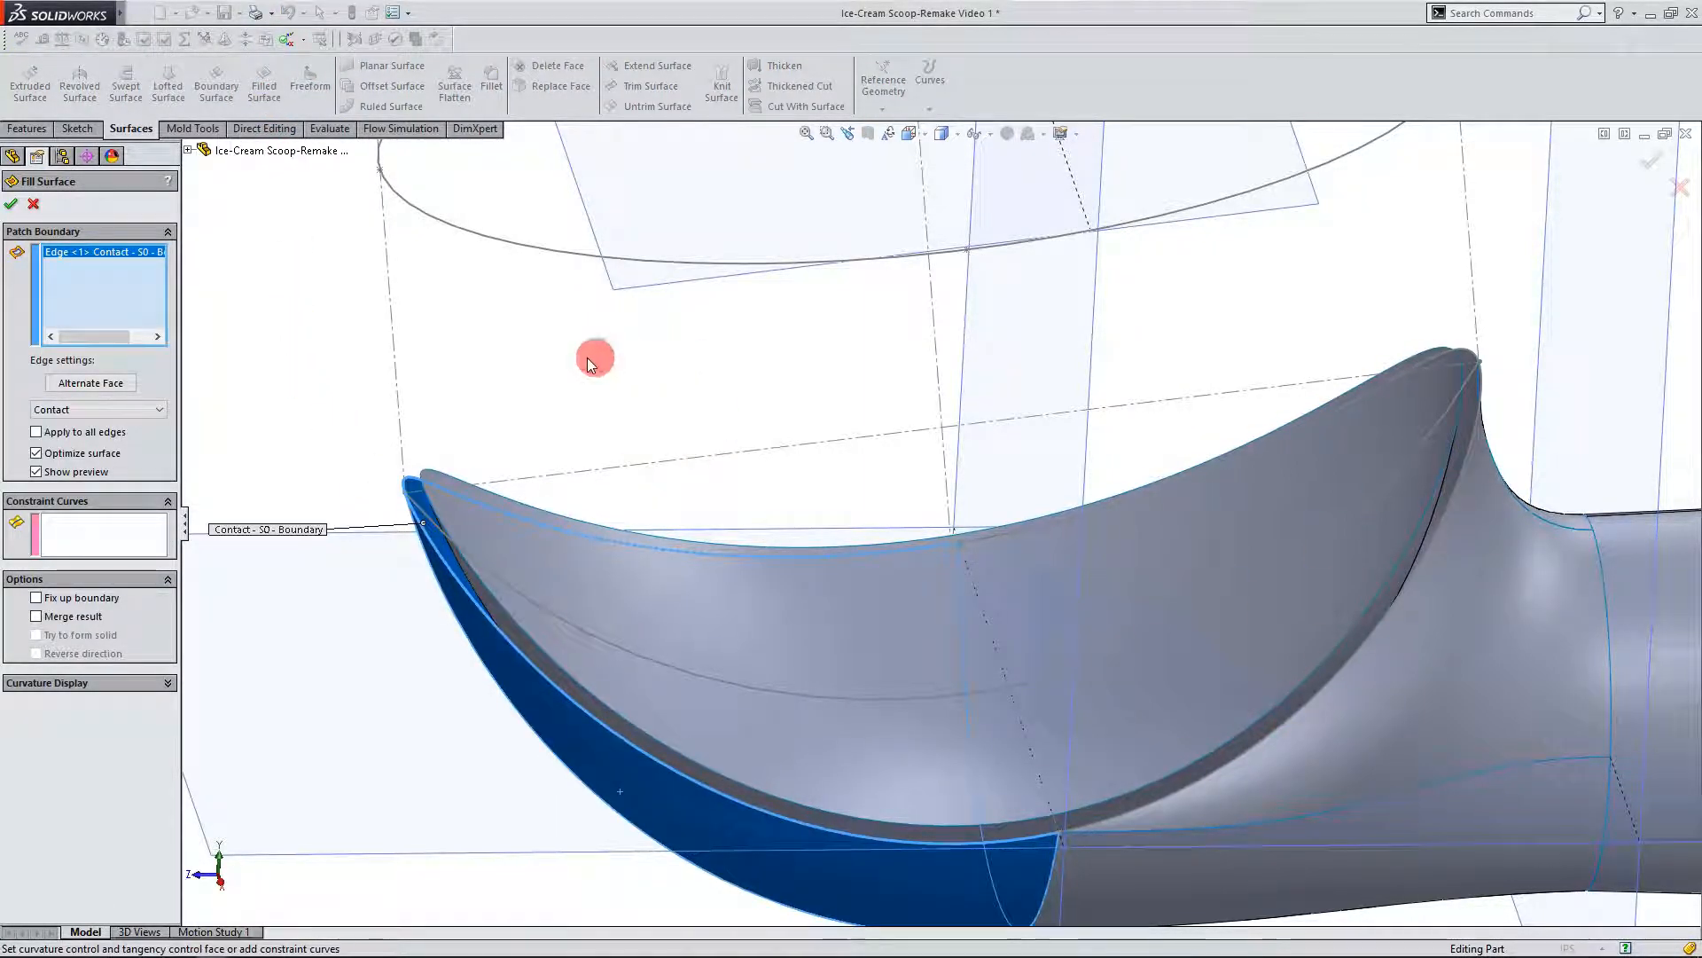
scroll(608, 428, "up", 2)
left_click(1208, 642)
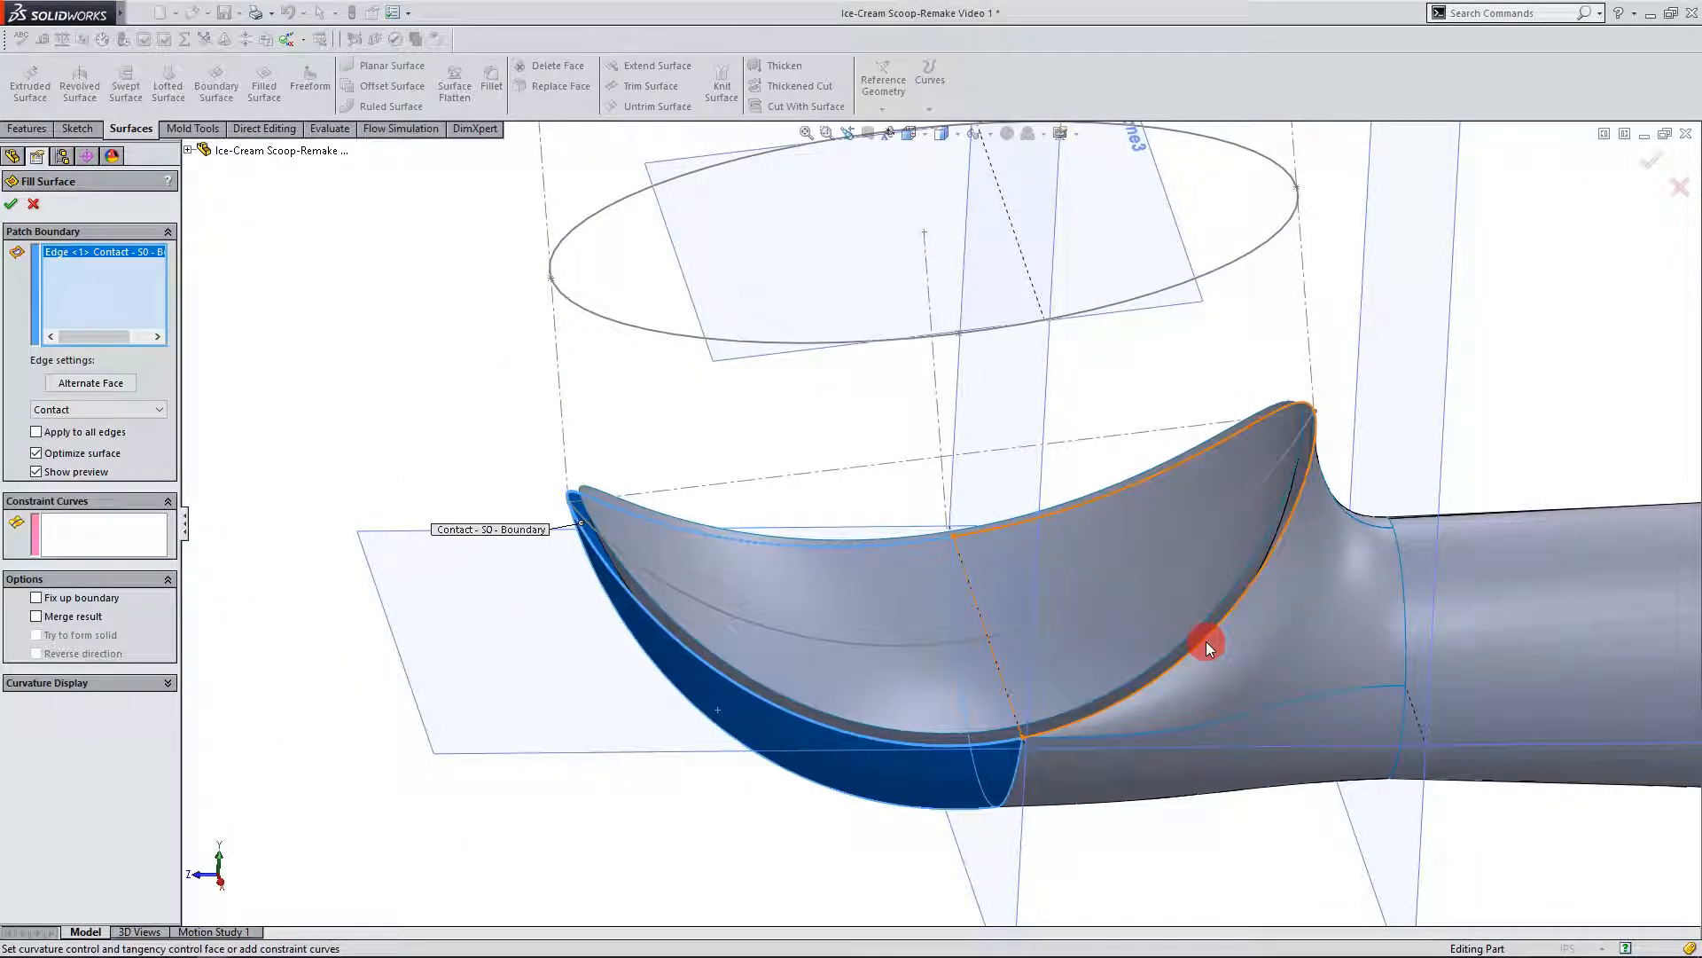
left_click(688, 636)
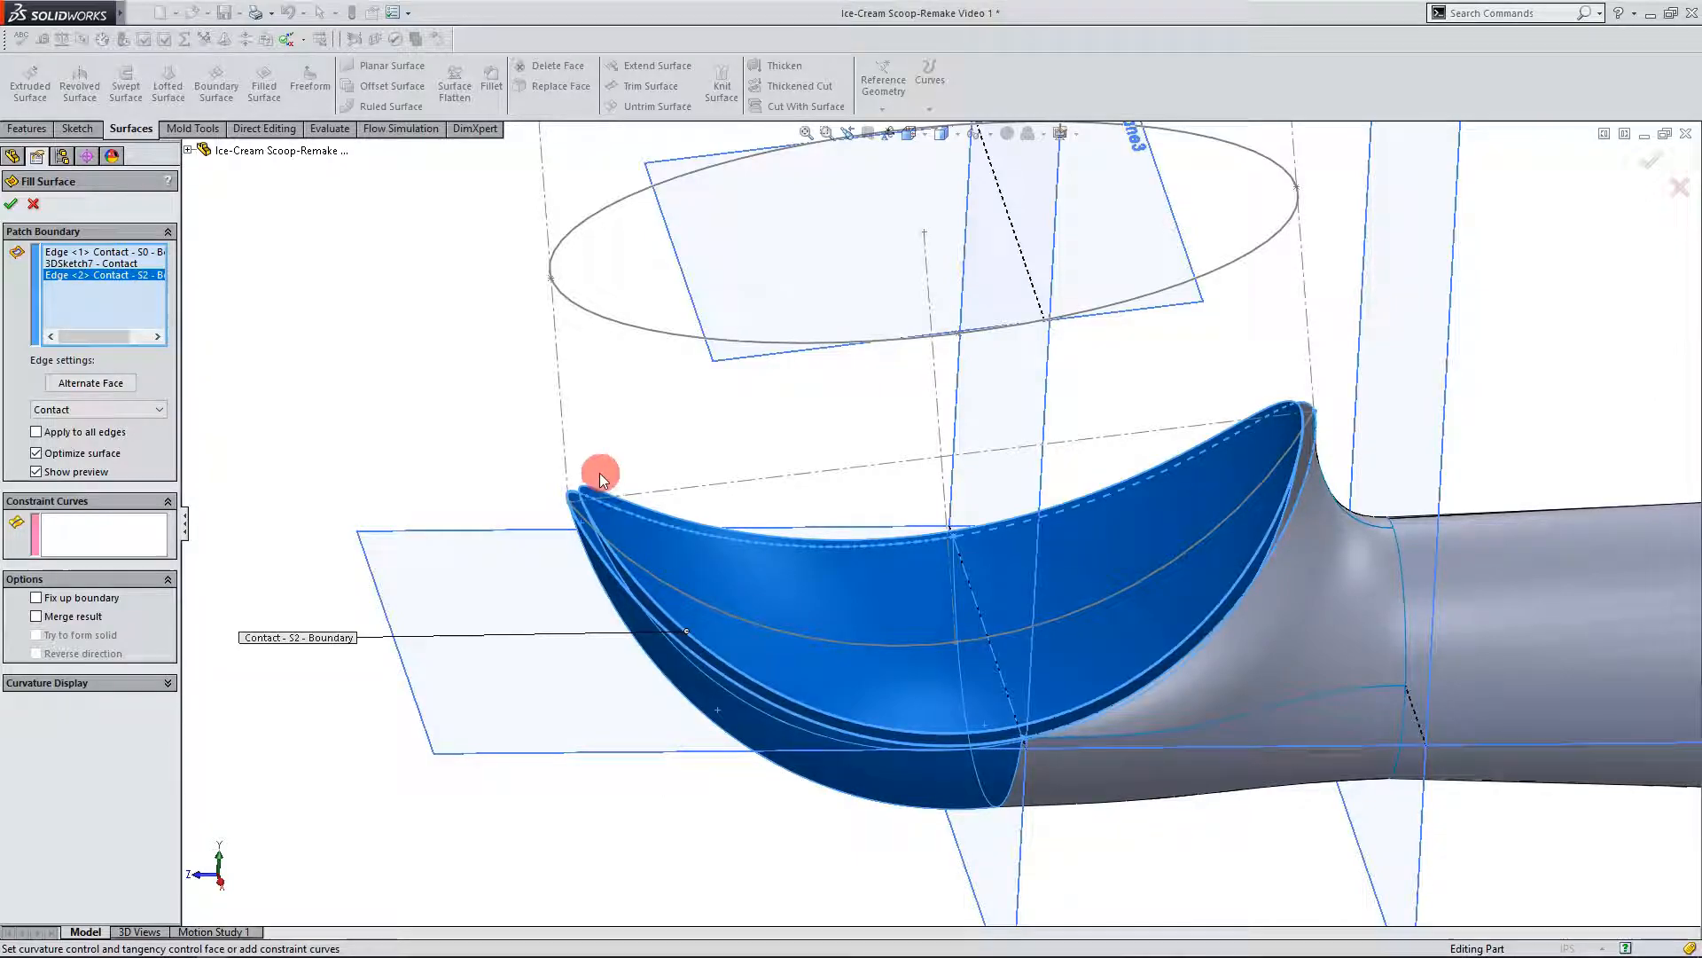
left_click(603, 495)
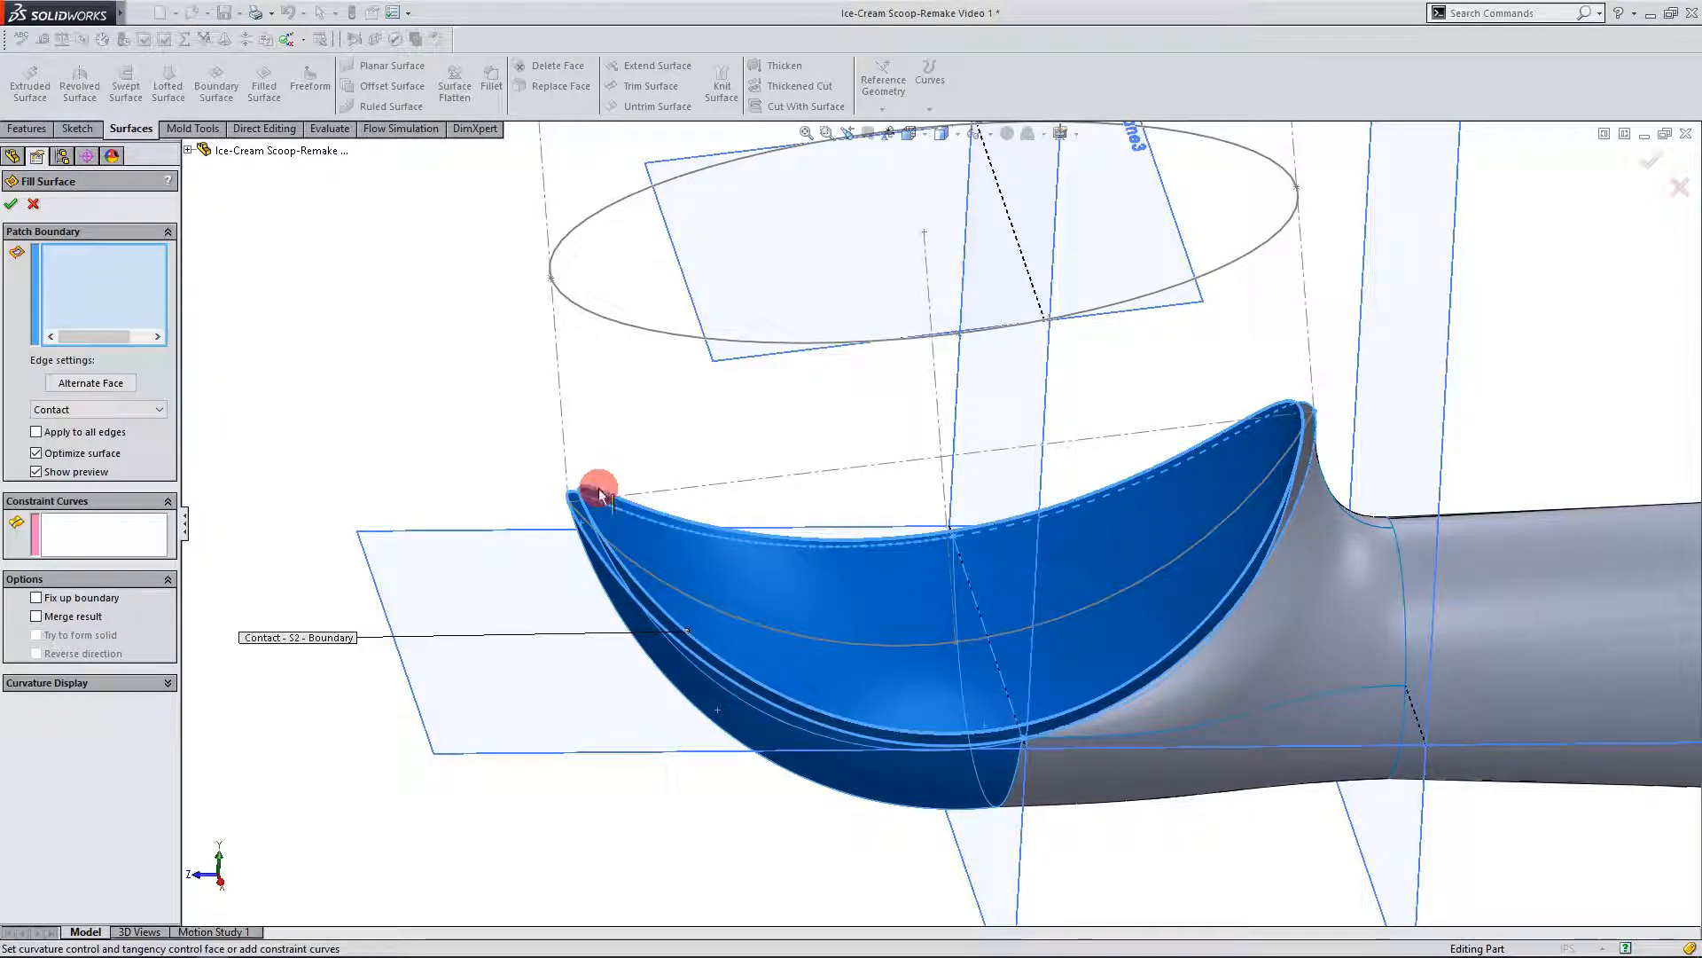
scroll(1020, 497, "up", 3)
middle_click_drag(1292, 498, 1011, 627)
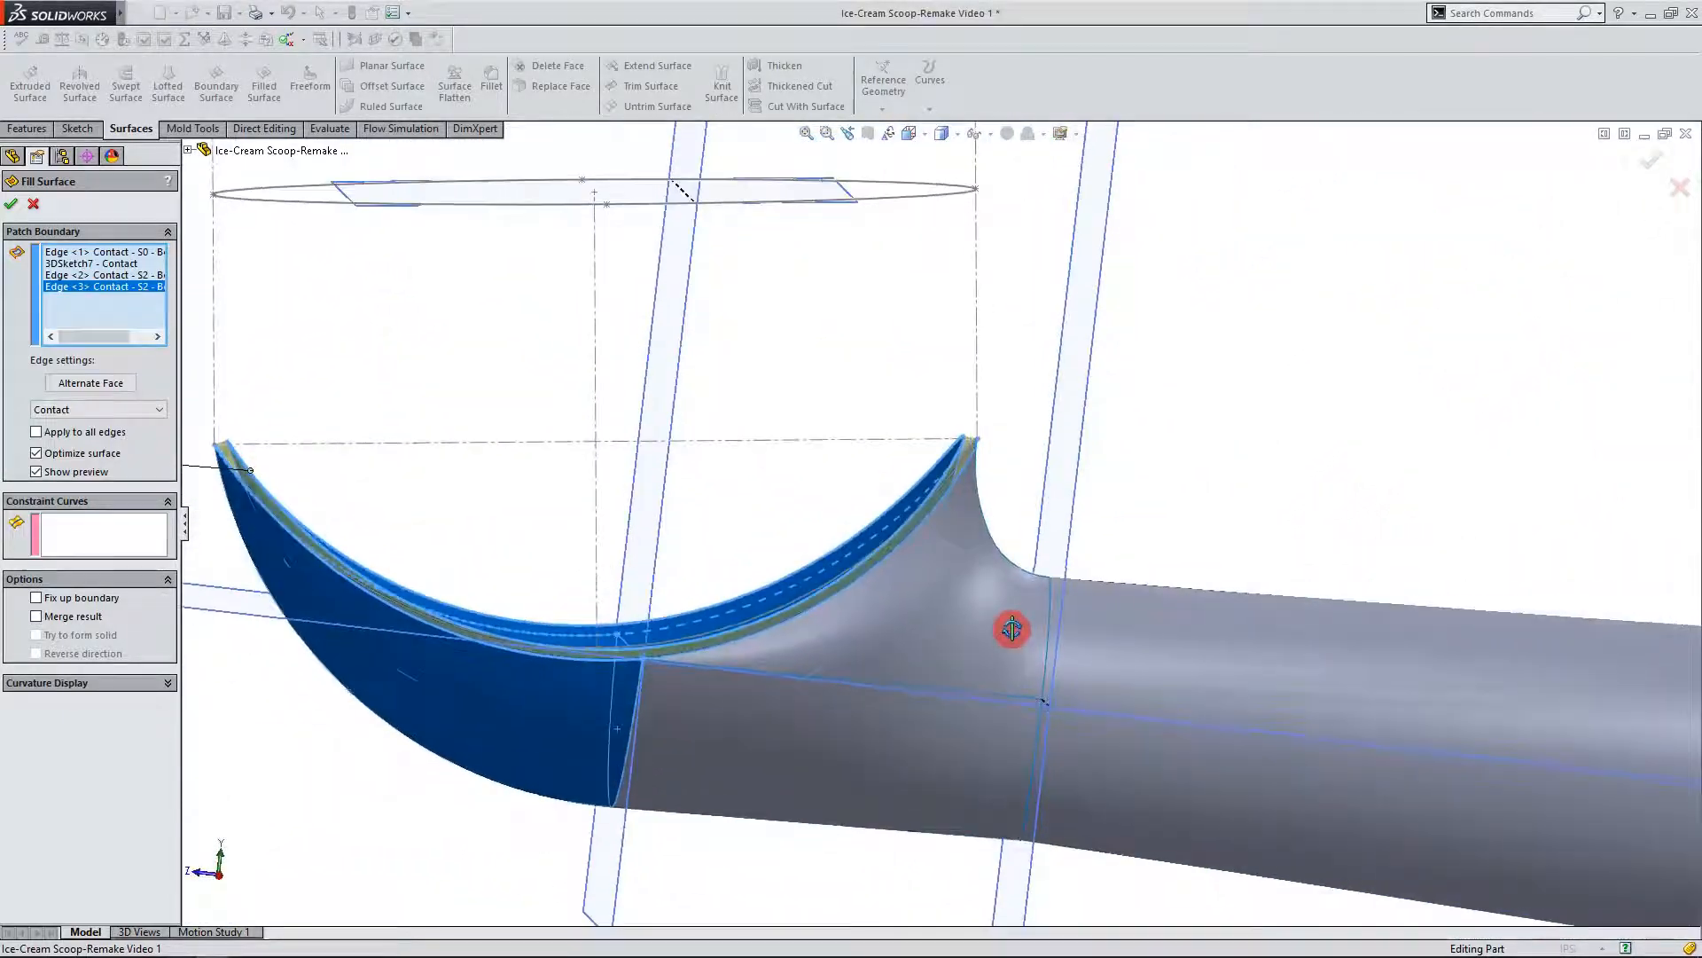
left_click(11, 210)
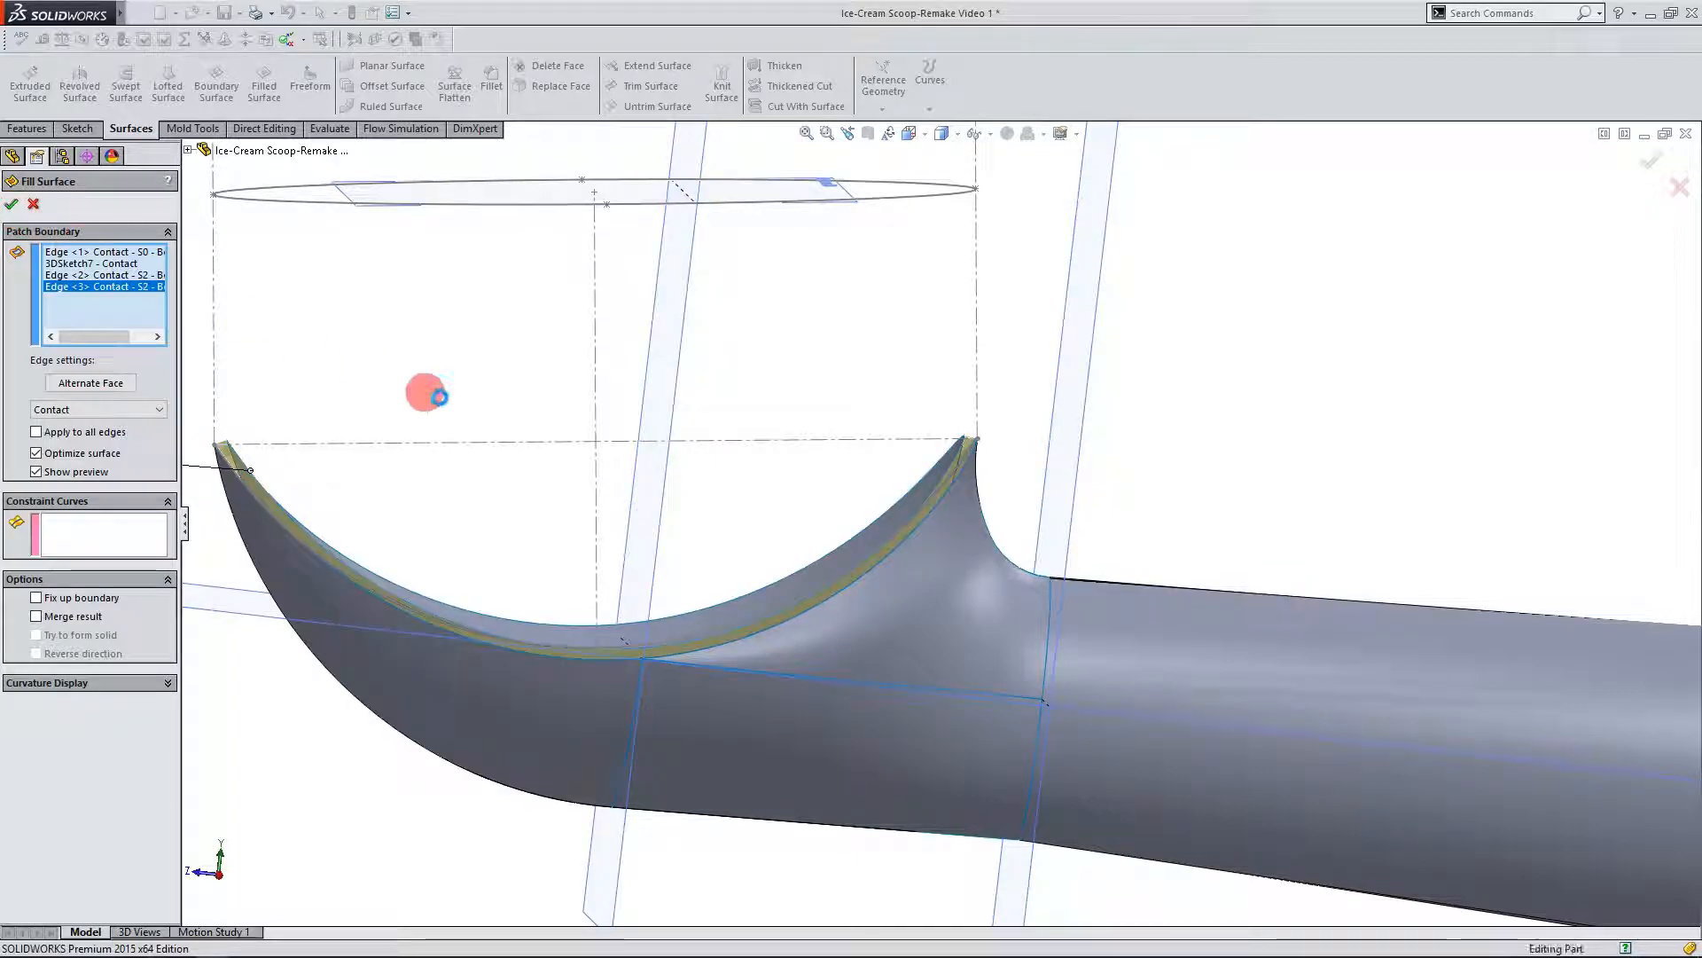
Step: Examine the new rim surface around the bowl, from the handle side to the tip
middle_click_drag(786, 529, 872, 606)
scroll(922, 632, "up", 2)
scroll(989, 434, "down", 3)
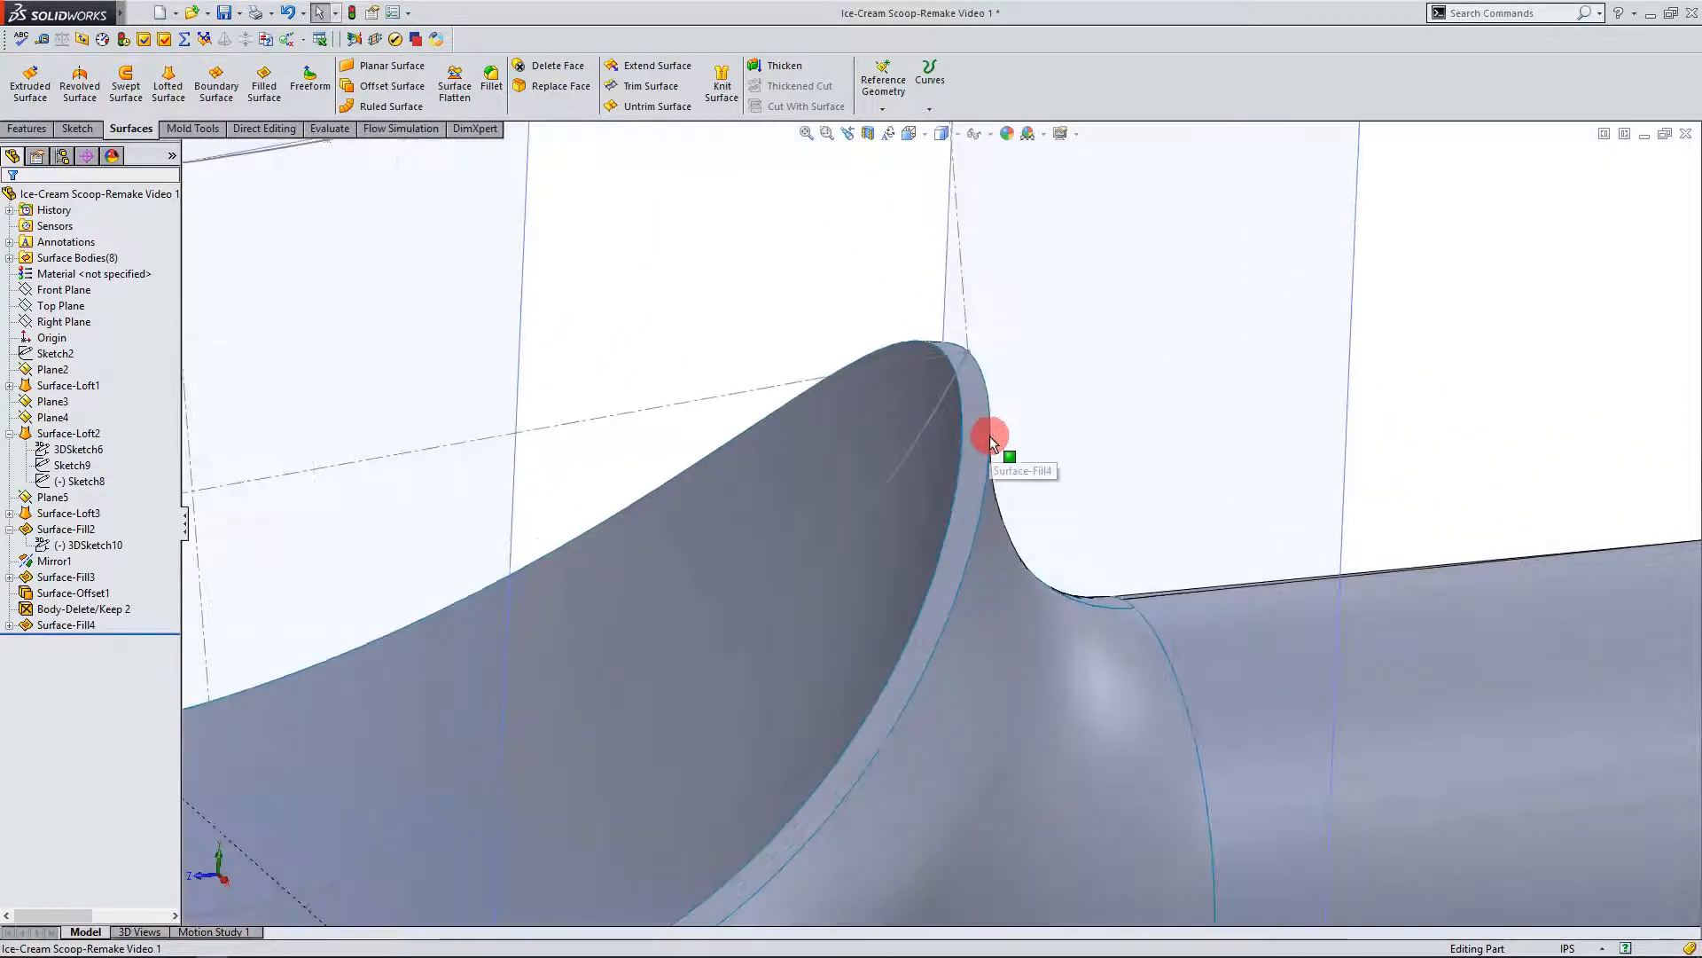
left_click(977, 409)
scroll(942, 487, "up", 3)
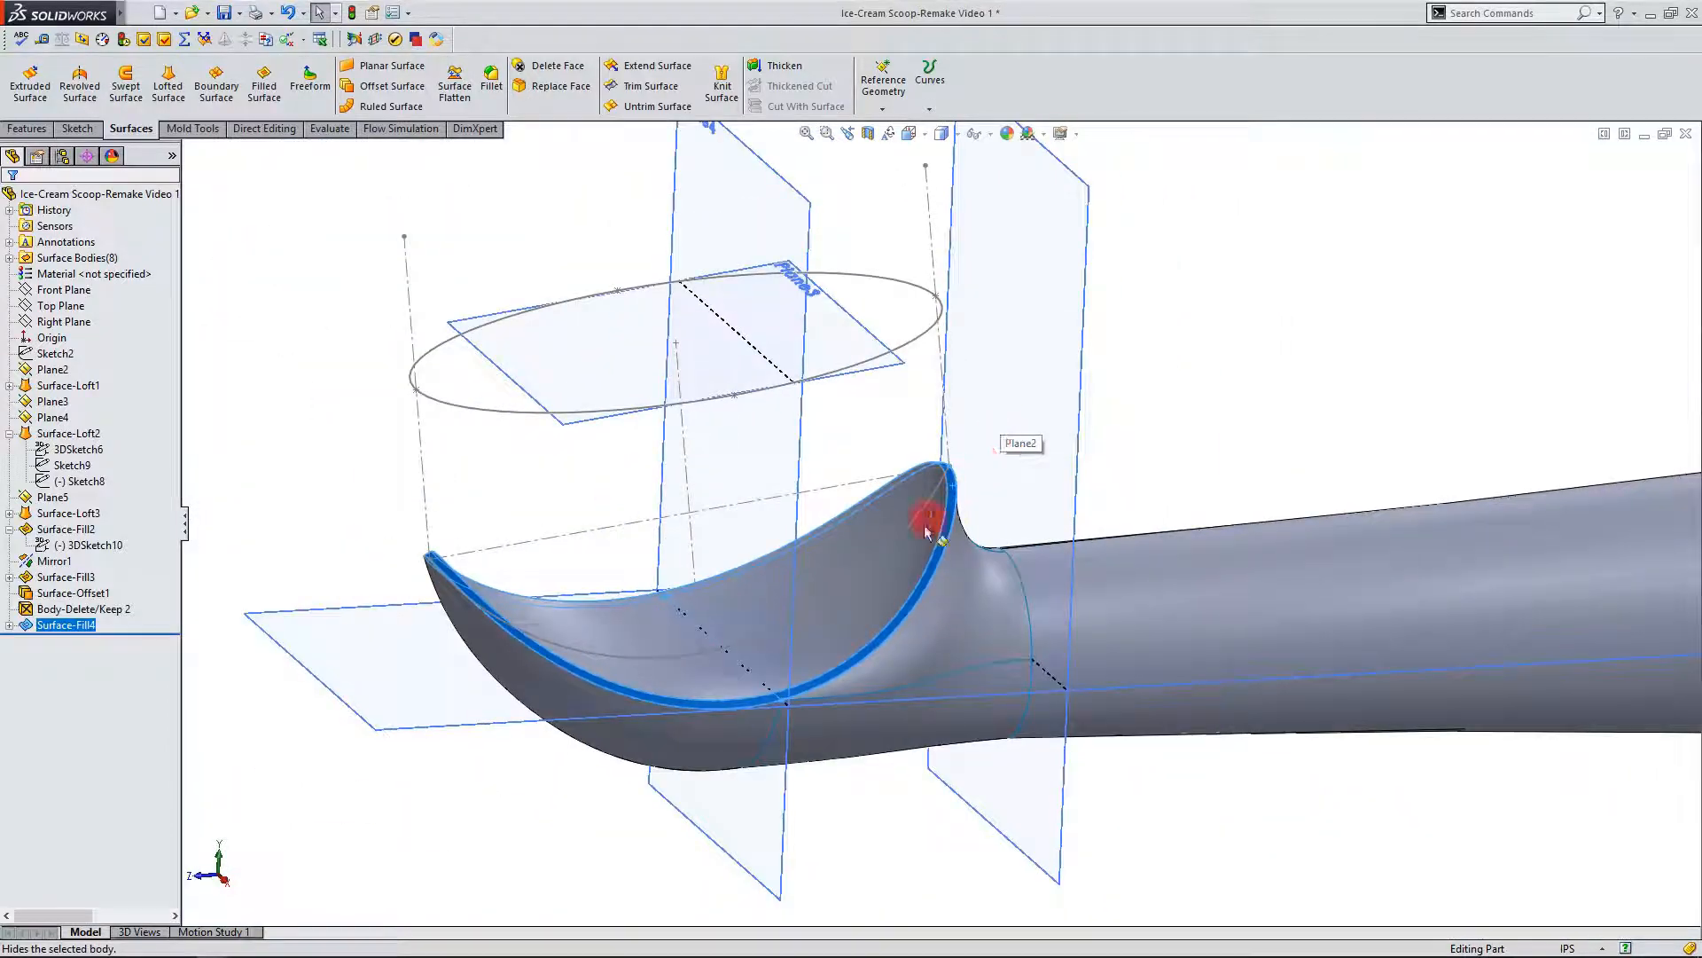
scroll(668, 635, "down", 3)
scroll(753, 615, "up", 3)
scroll(753, 647, "down", 3)
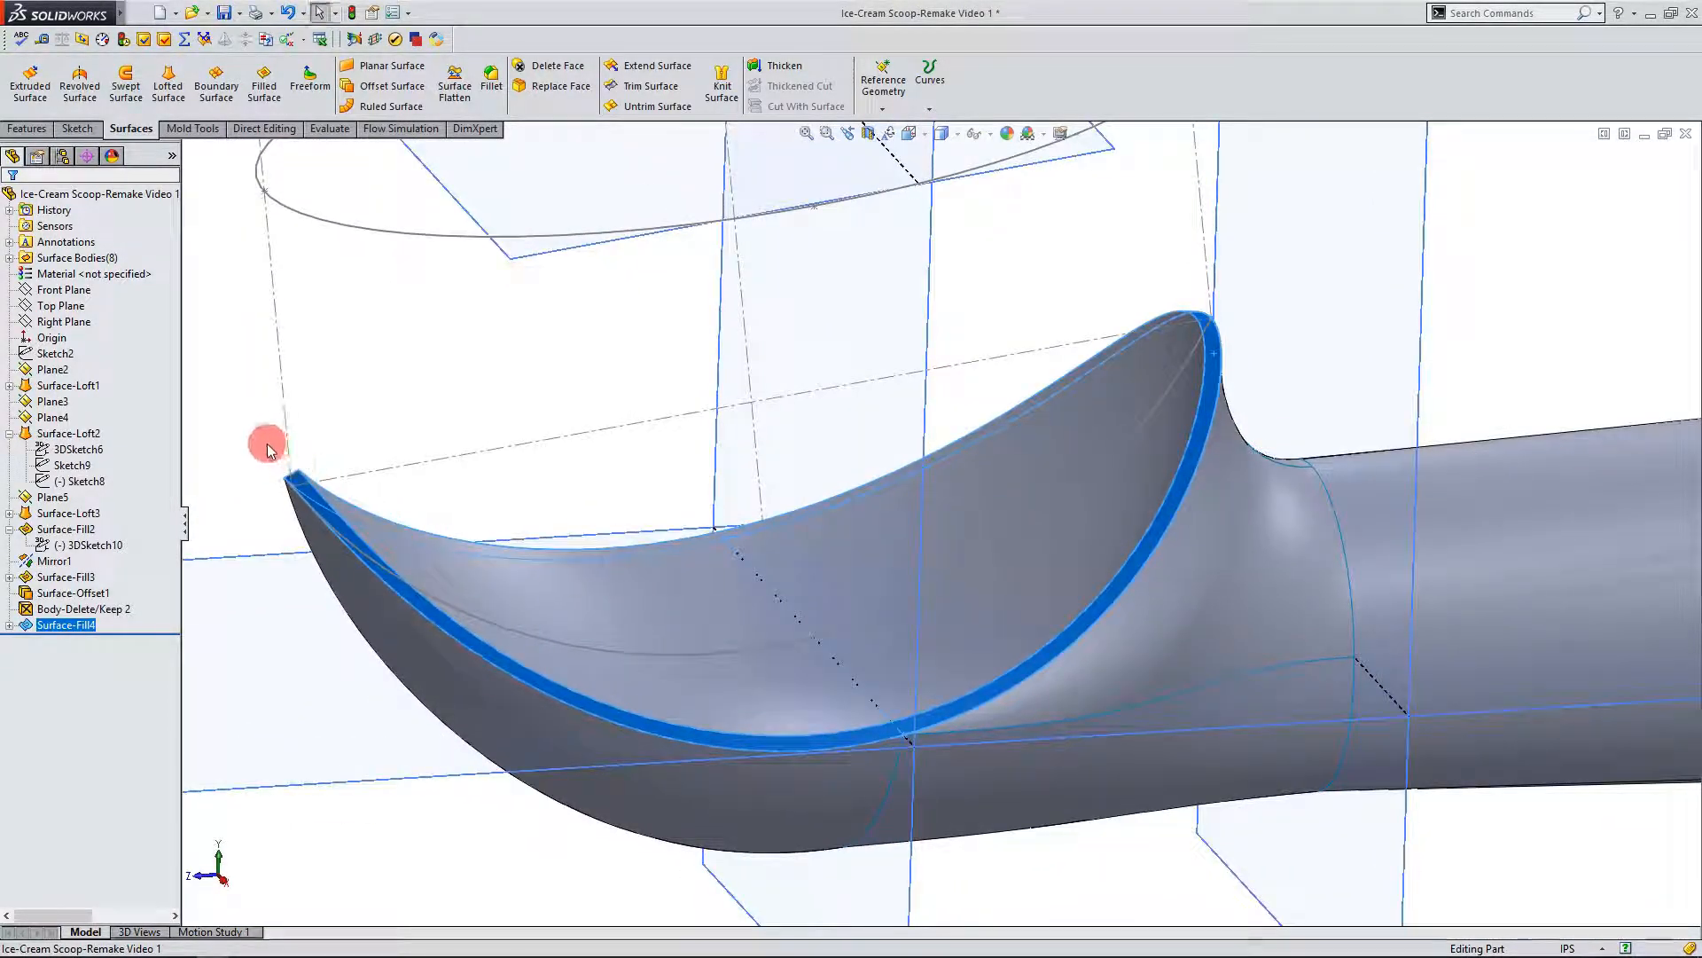
scroll(487, 600, "up", 3)
Step: Cap the open end of the handle with a Planar Surface bounded by its circular end edge
middle_click_drag(487, 601, 855, 673)
scroll(1281, 407, "down", 2)
middle_click_drag(1280, 407, 838, 406)
left_click(1154, 485)
scroll(904, 540, "up", 2)
left_click(381, 69)
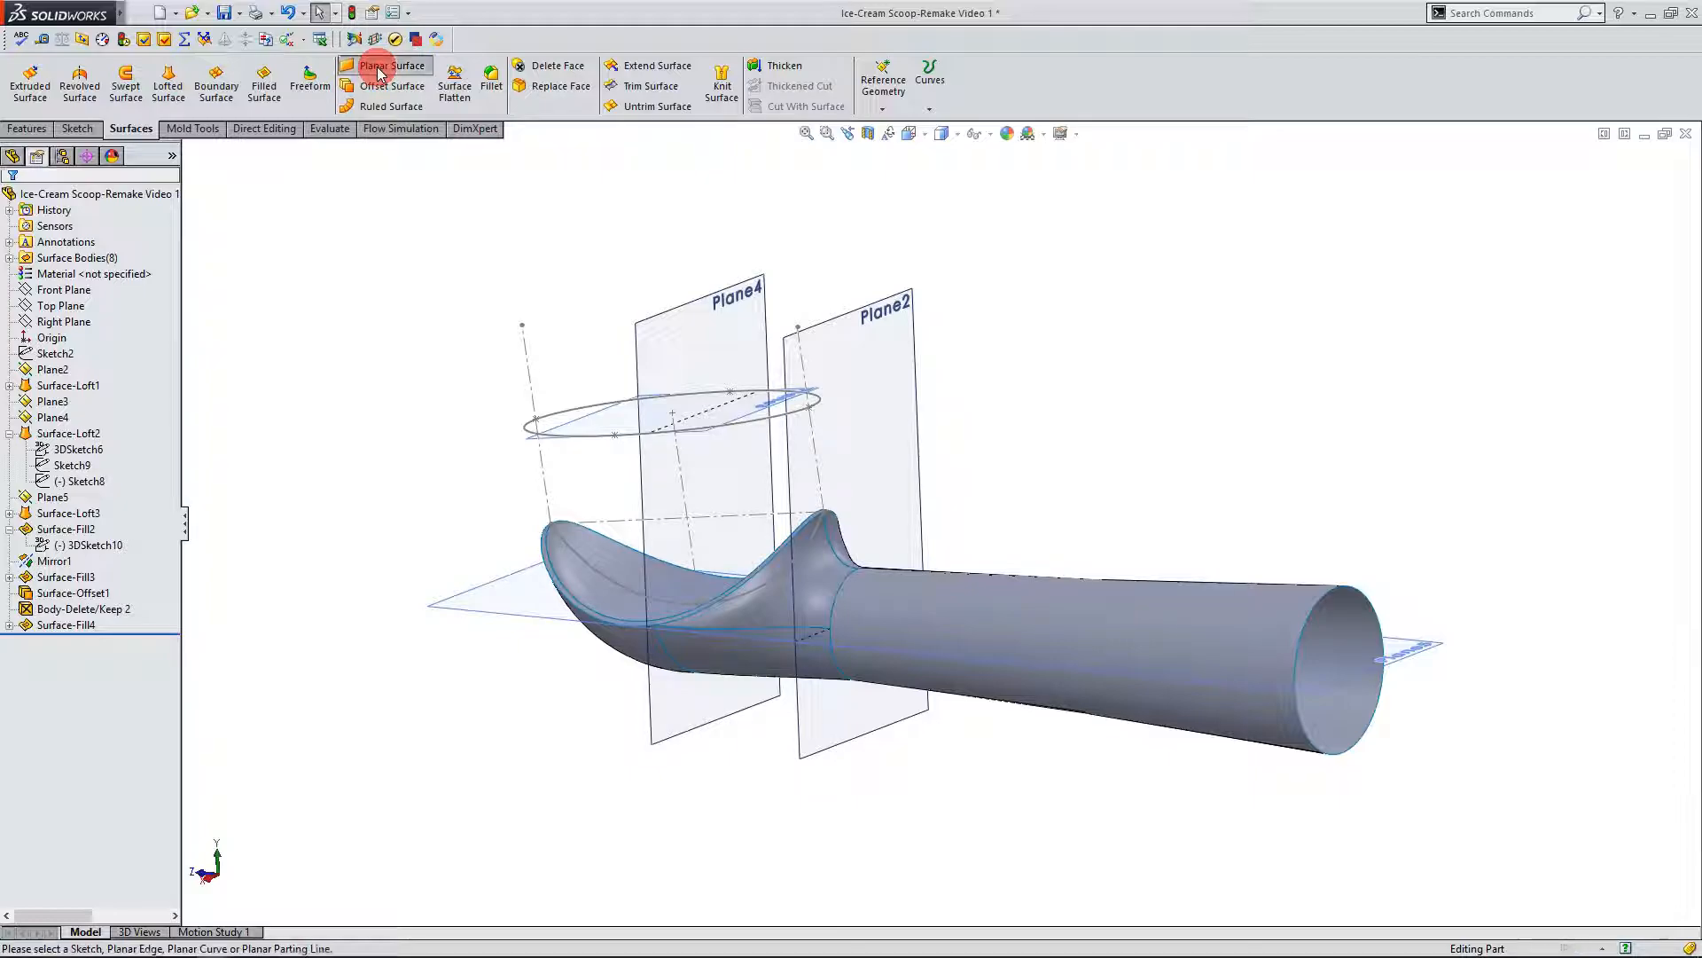
left_click(1373, 605)
left_click(11, 204)
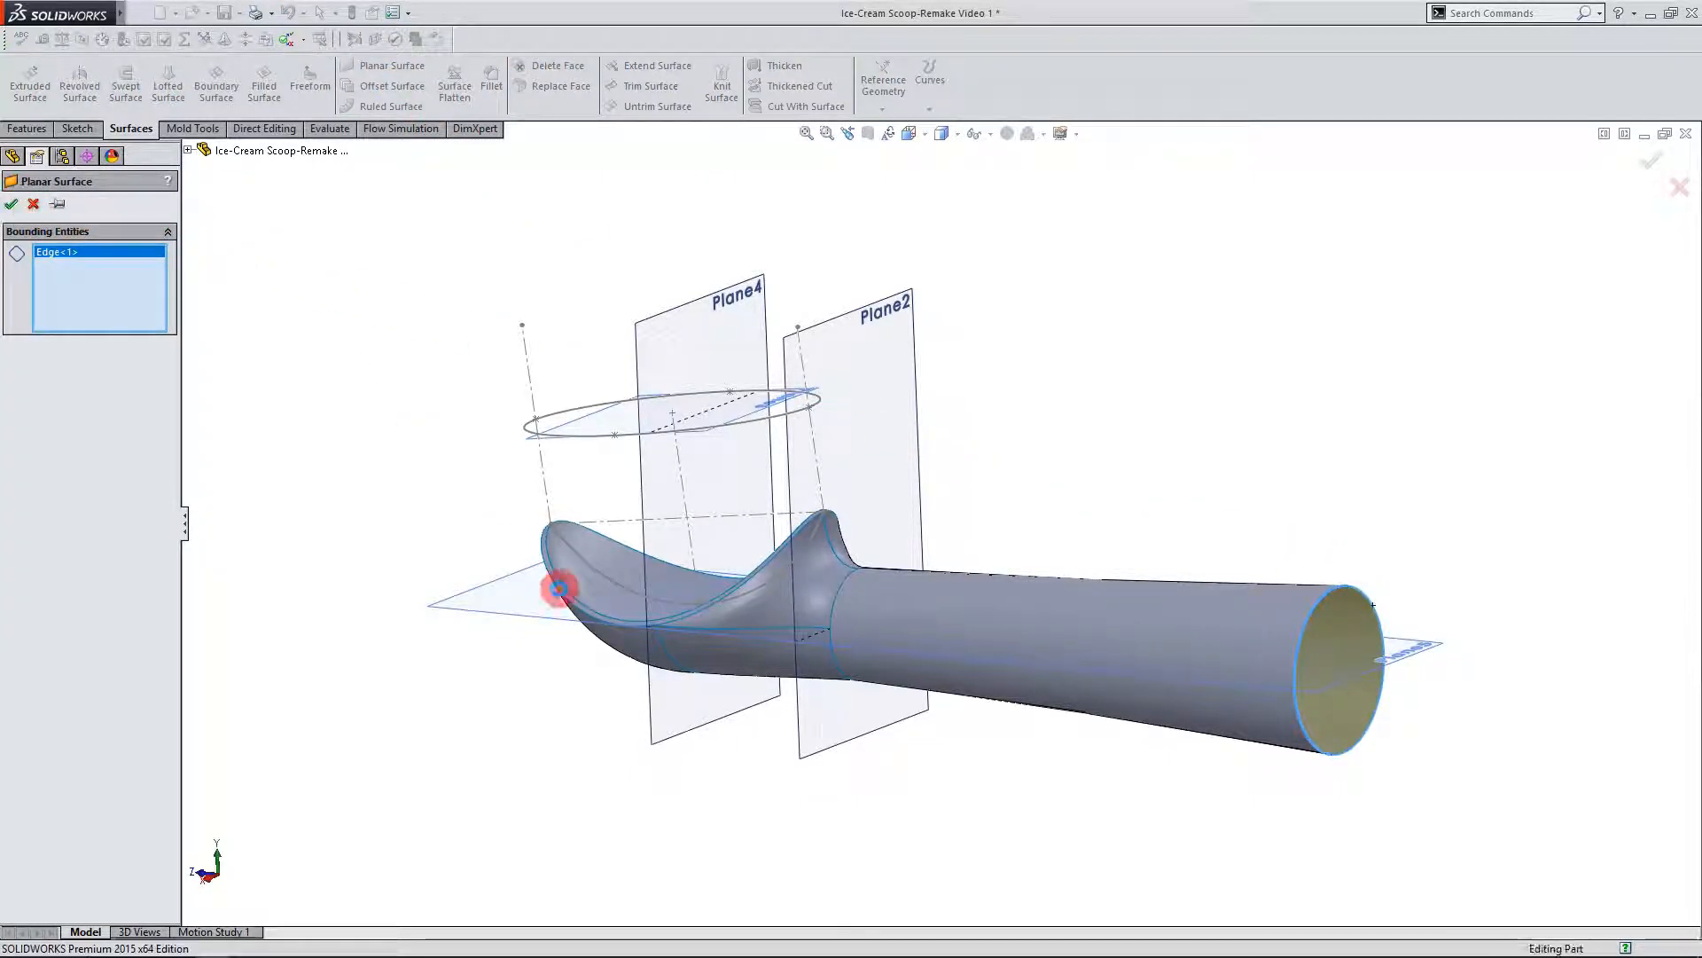
Step: Start a Knit Surface with the handle's end cap, the handle surface, the side fill, the neck underside and the outer bowl surface
middle_click_drag(904, 816, 1015, 703)
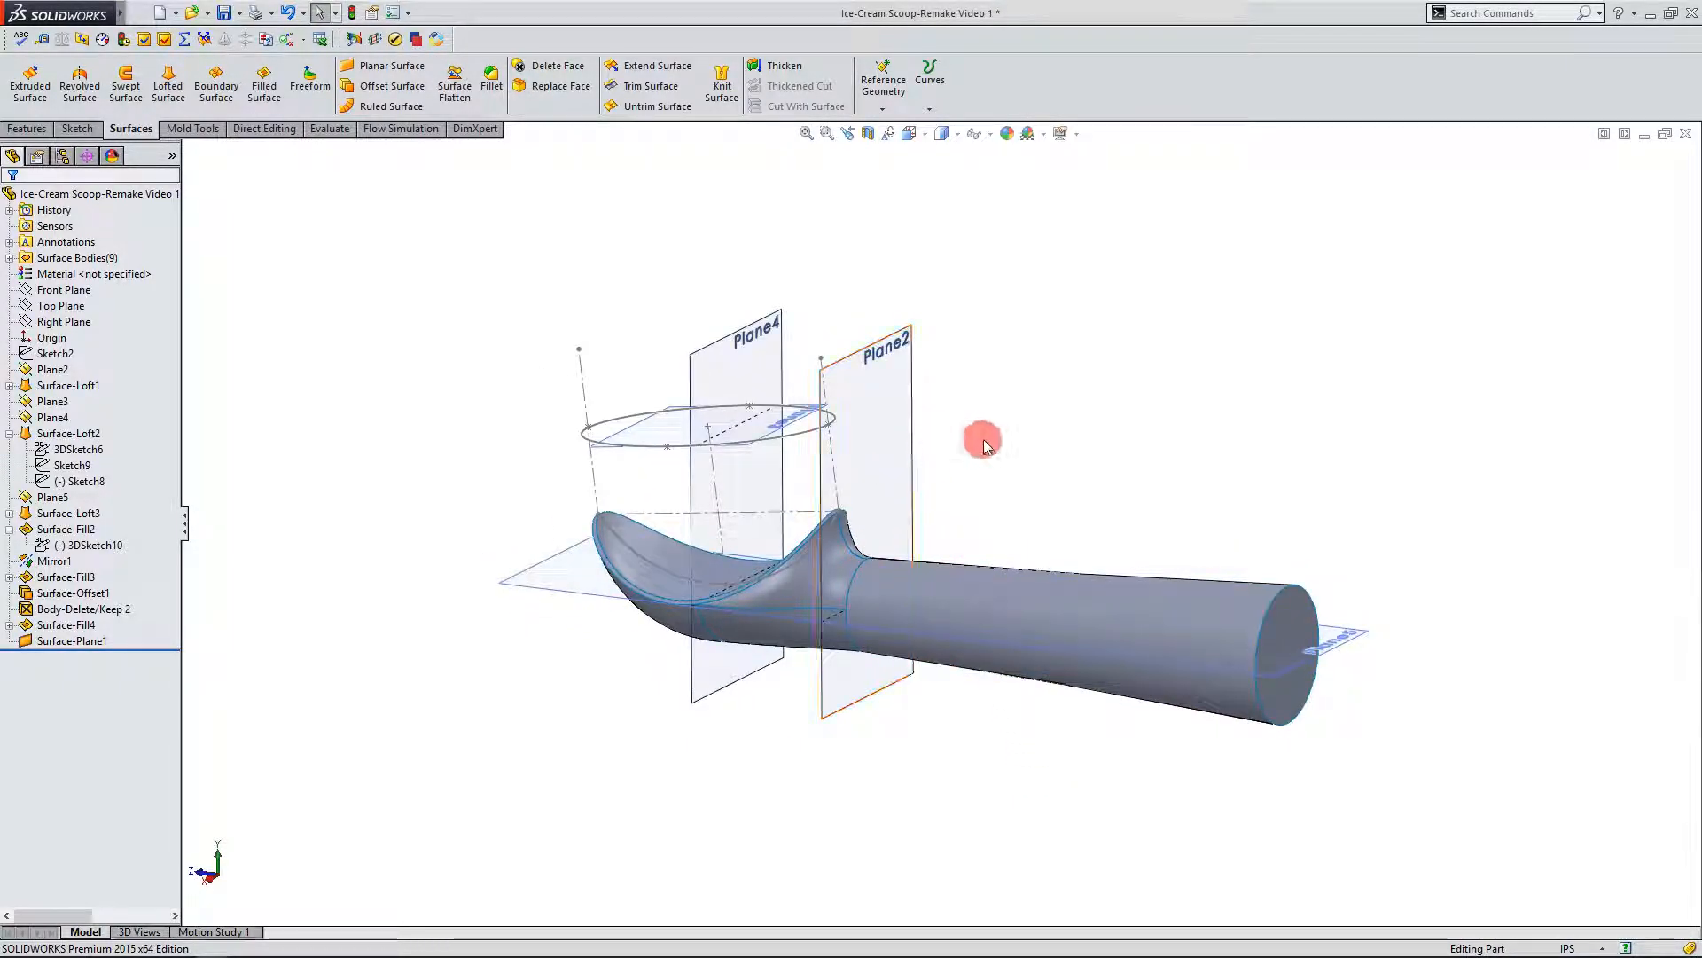
scroll(970, 478, "down", 2)
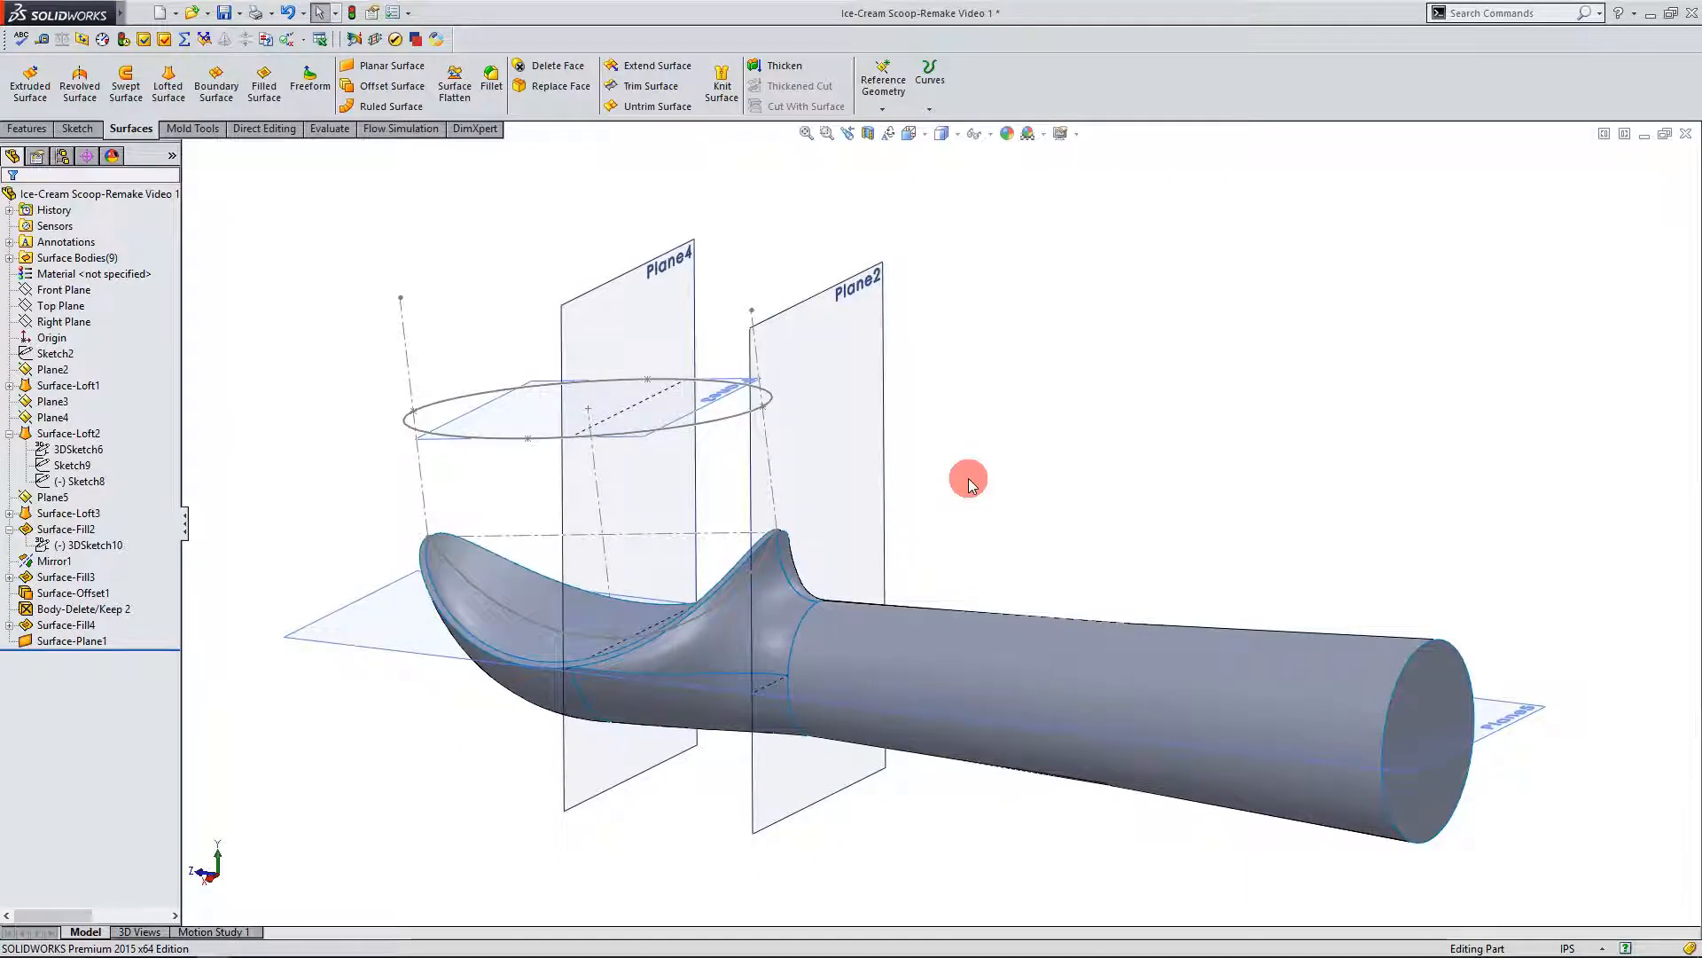
left_click(720, 94)
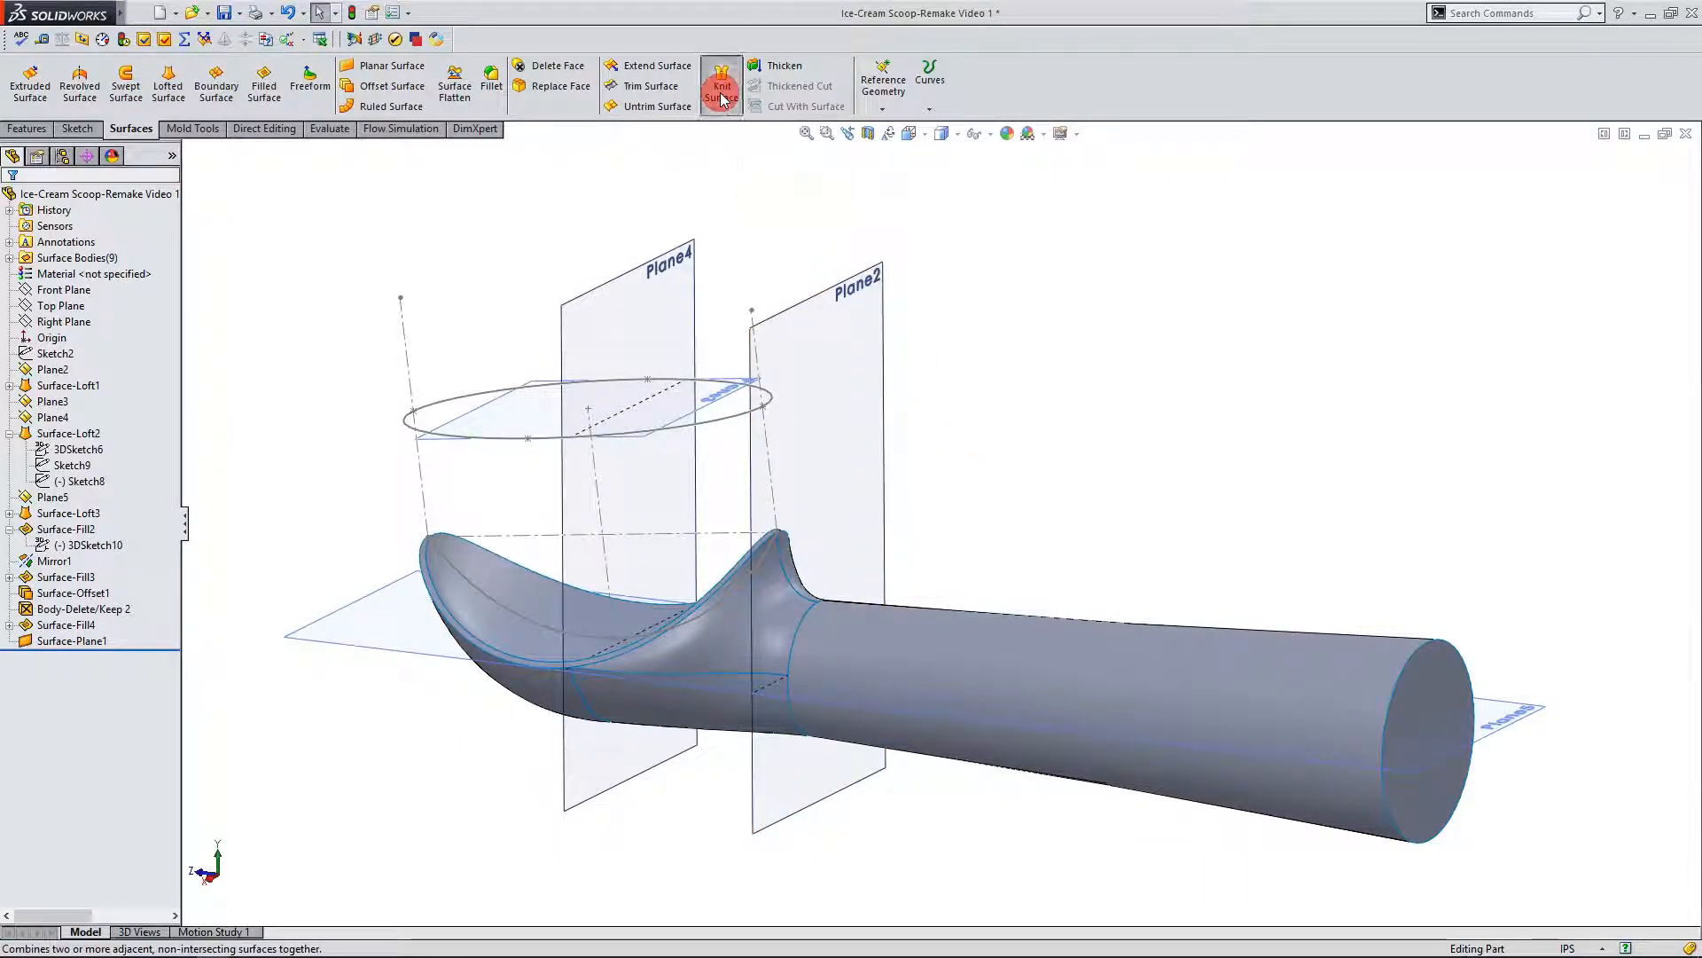
left_click(1433, 723)
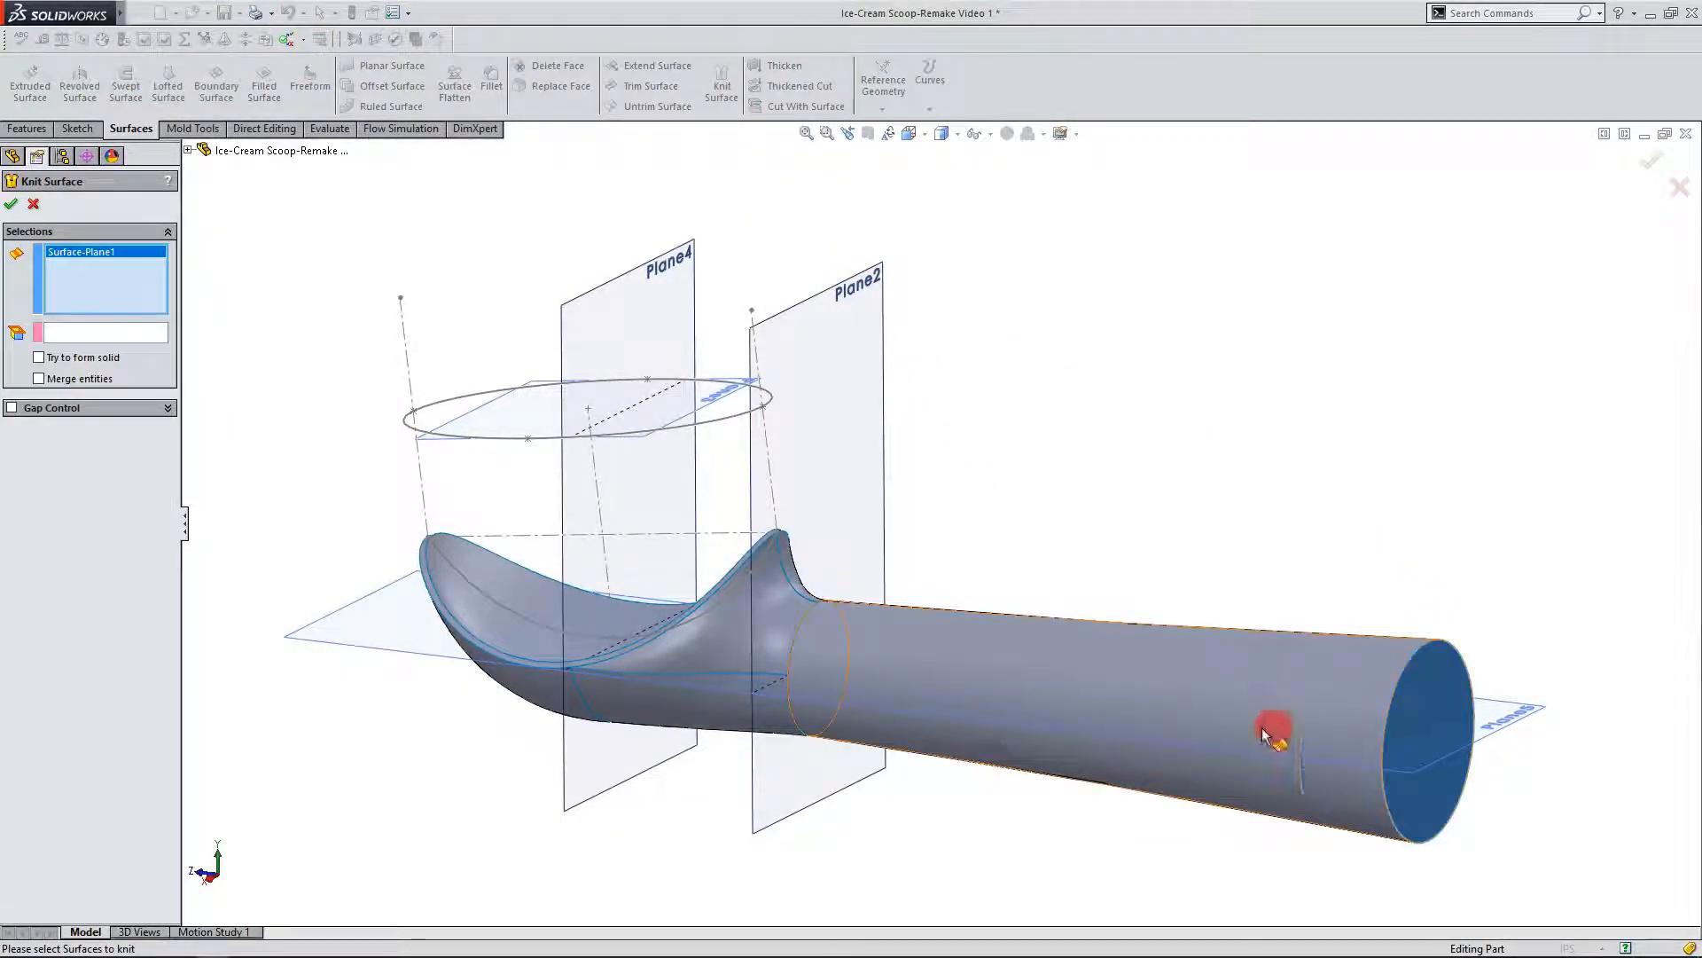
left_click(1133, 707)
left_click(744, 682)
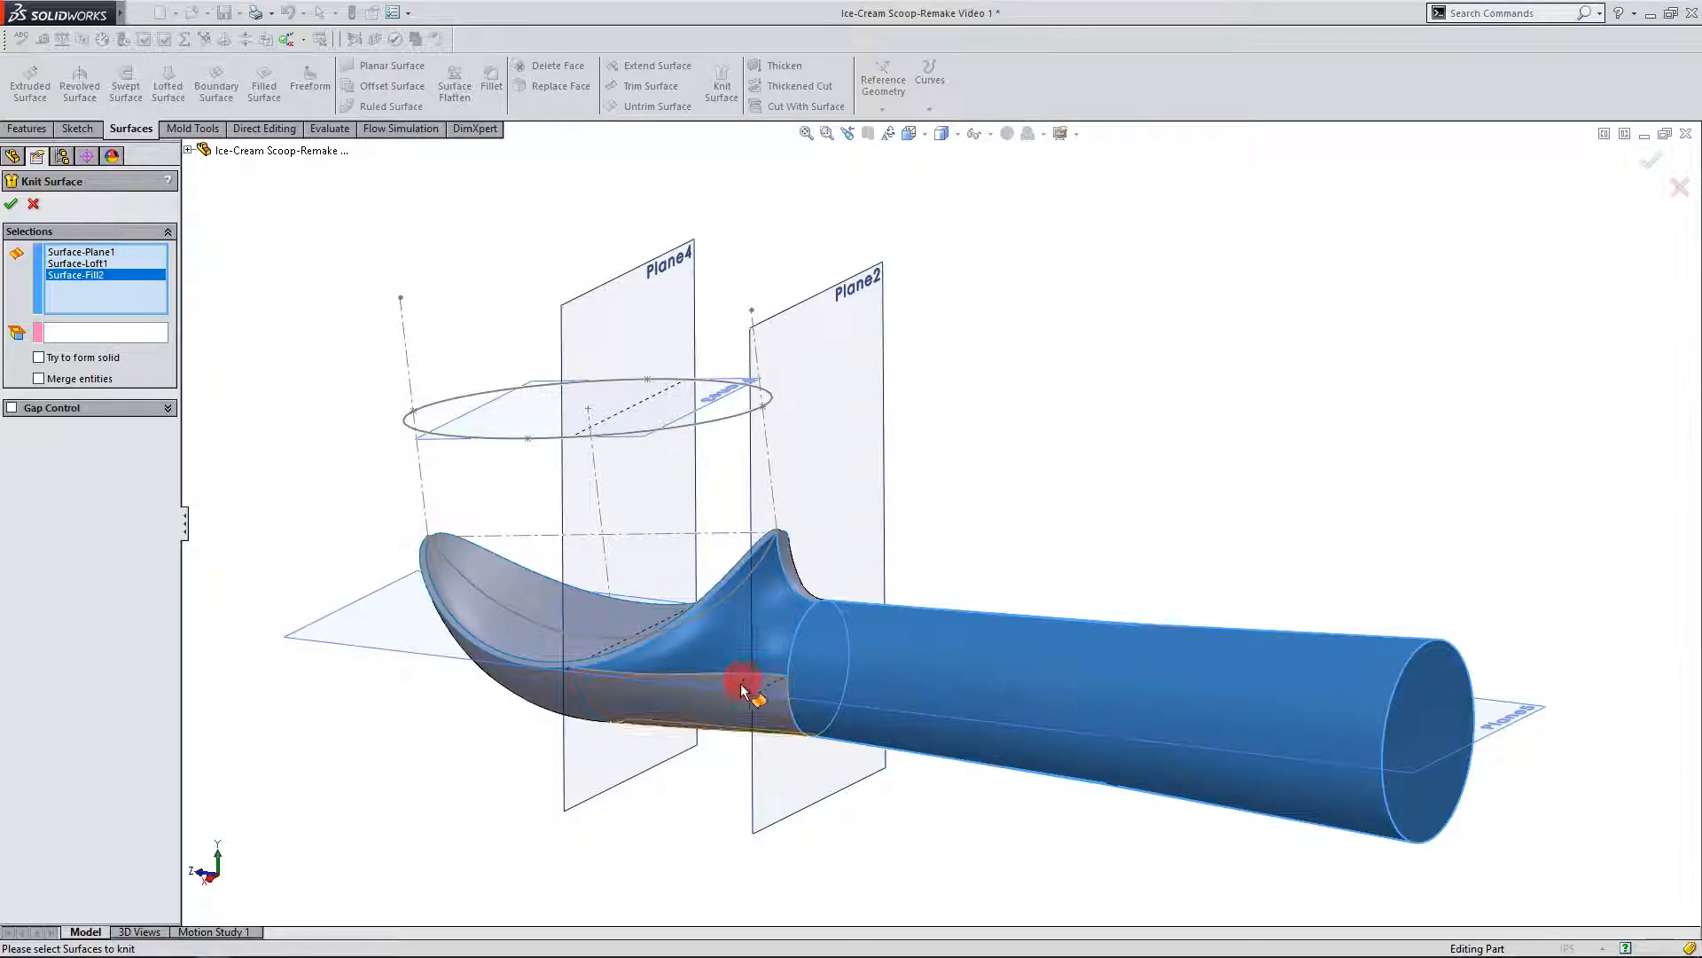
left_click(735, 699)
middle_click_drag(851, 667, 741, 754)
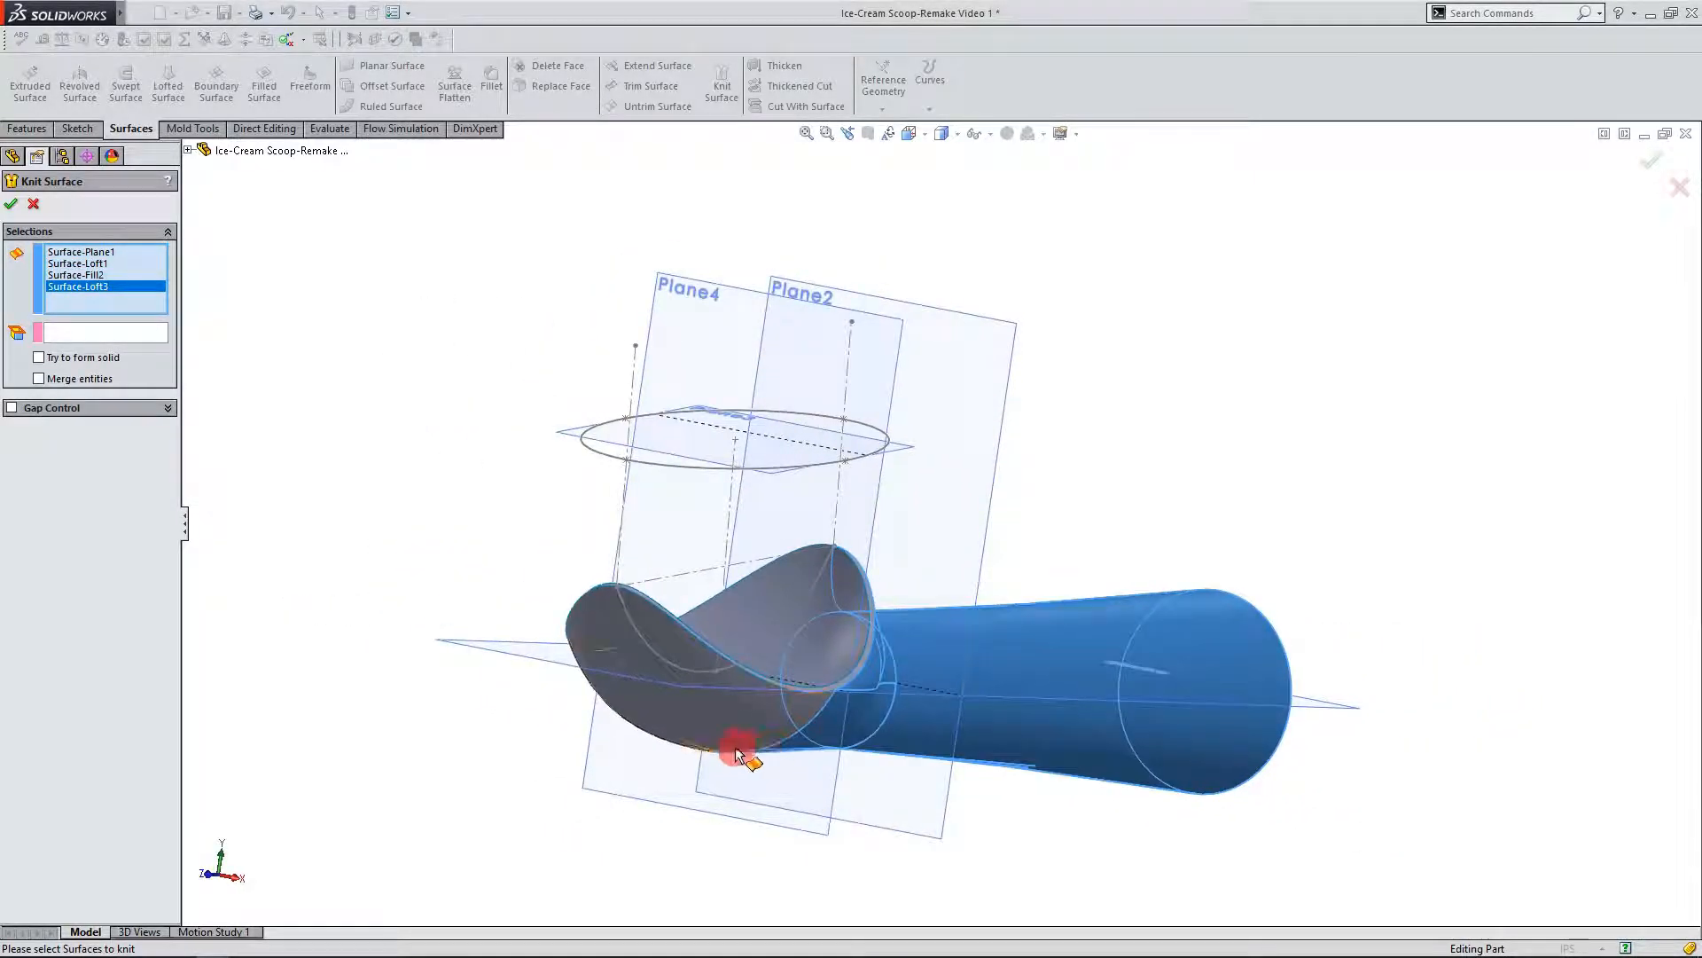
left_click(708, 723)
middle_click_drag(454, 713, 627, 741)
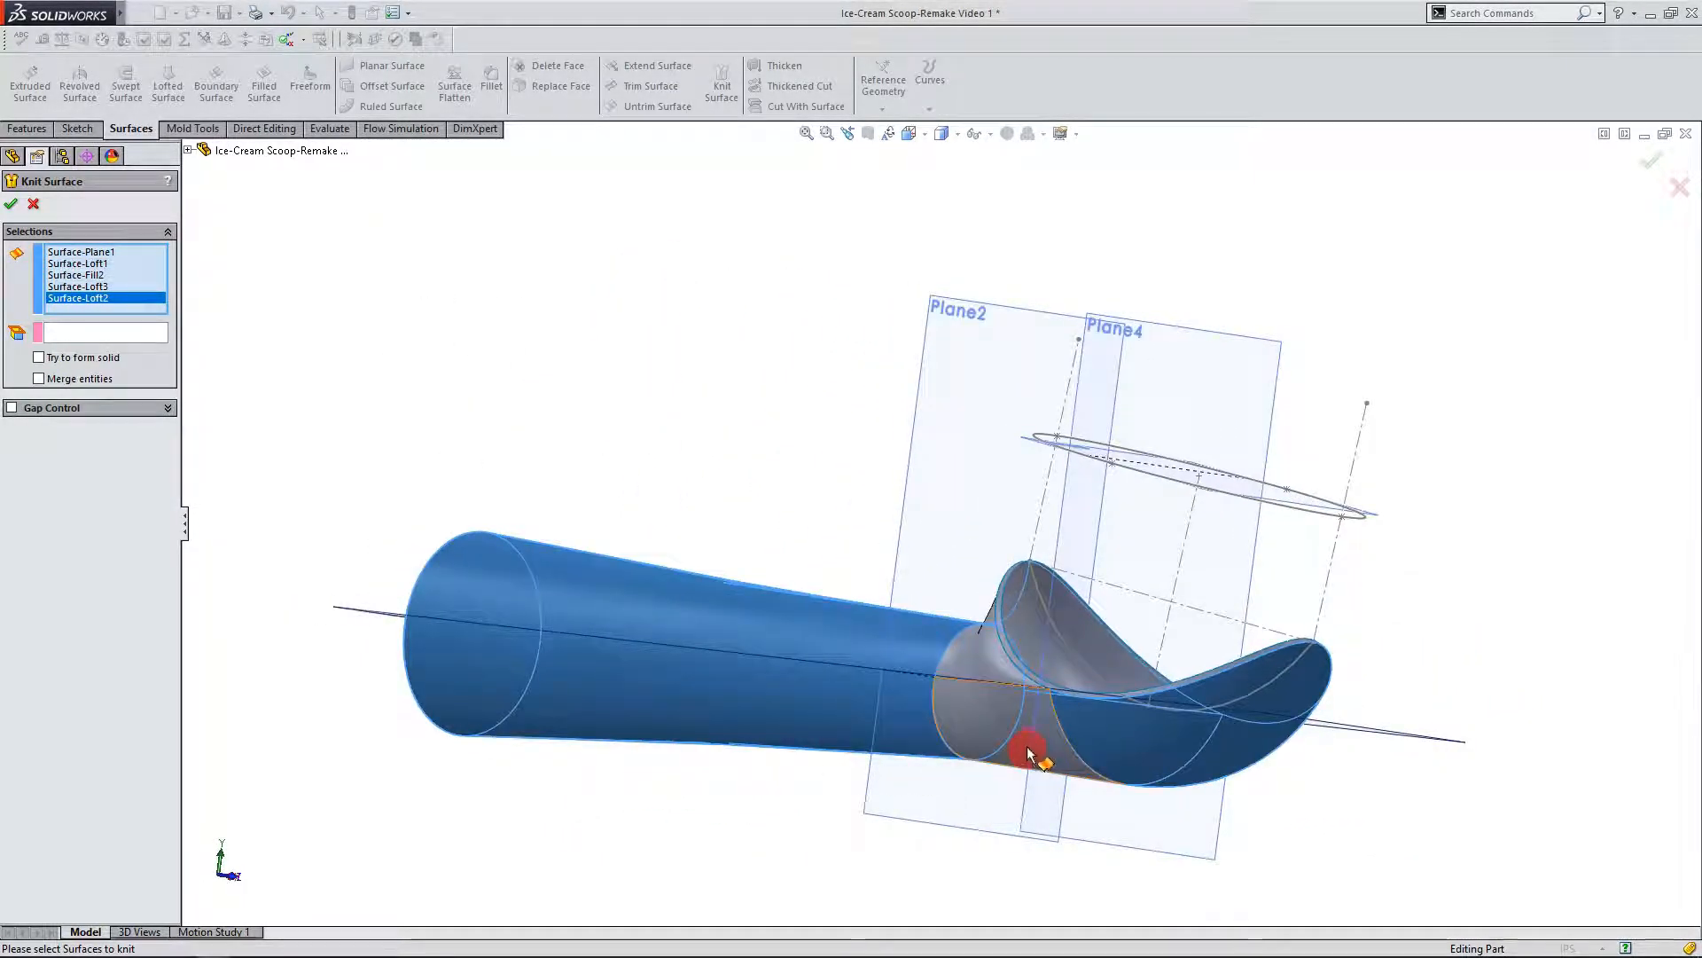
Step: Add both mirrored side surfaces, the inner offset surface and the rim fill to the knit, and form a solid from it
left_click(991, 678)
left_click(991, 679)
middle_click_drag(920, 810, 548, 828)
scroll(717, 709, "down", 4)
left_click(715, 739)
scroll(798, 718, "up", 5)
middle_click_drag(886, 695, 227, 421)
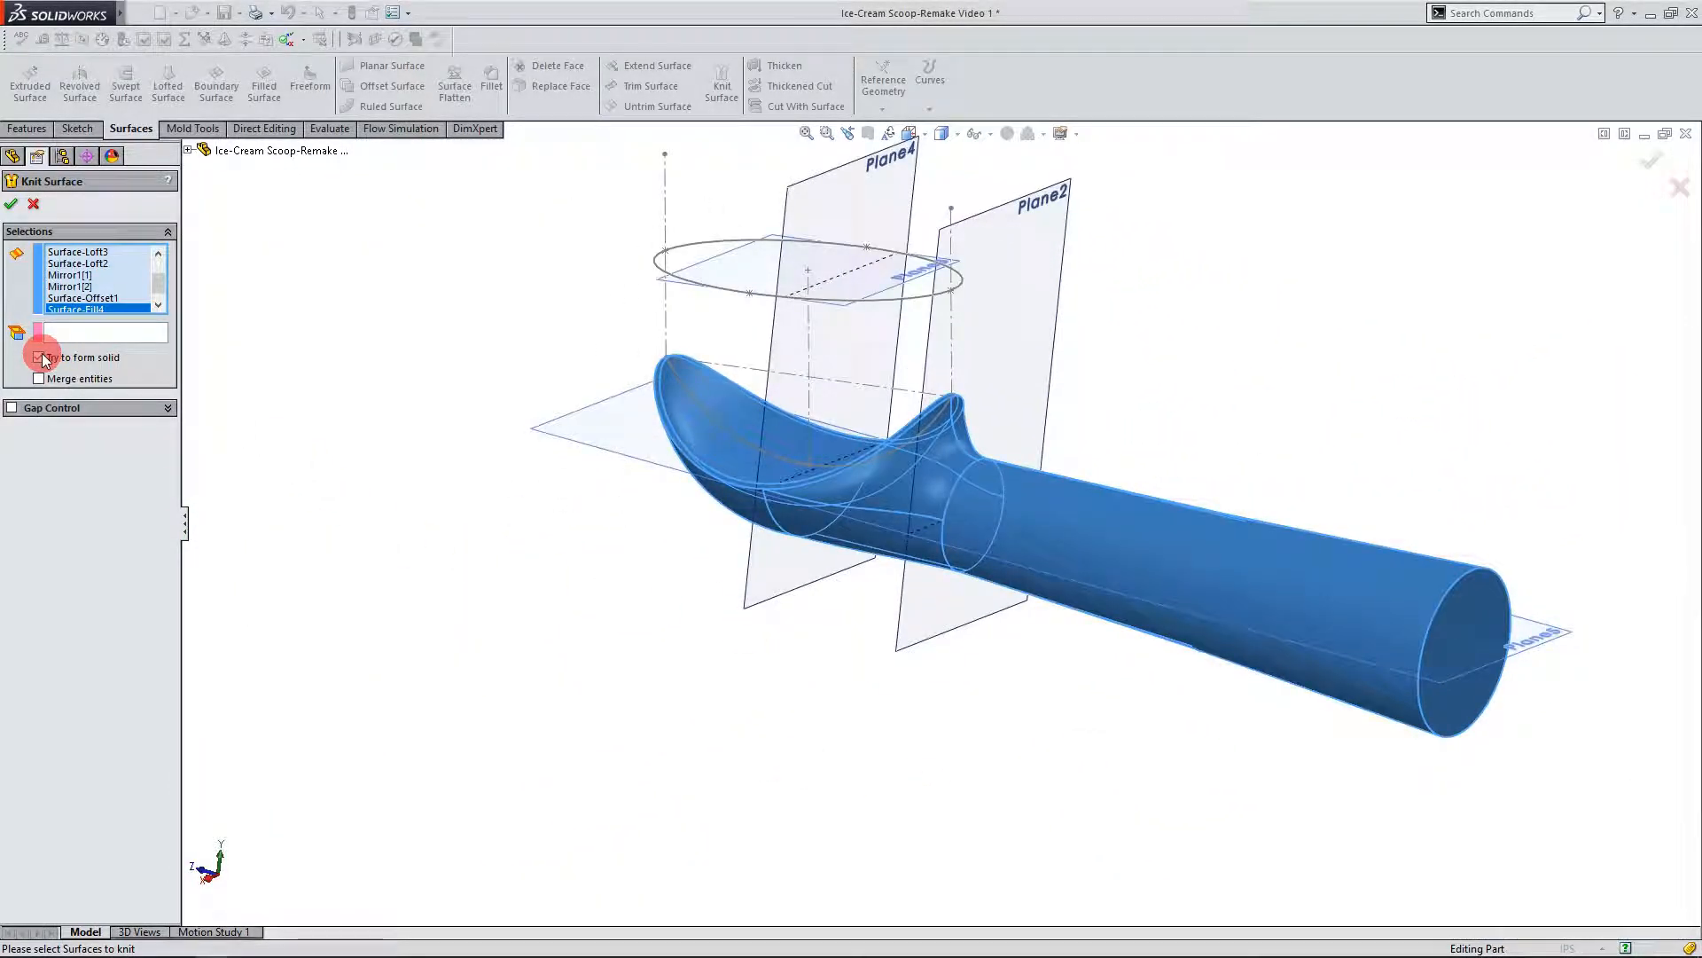
left_click(10, 206)
Step: Examine the knitted scoop body and the flat end face of its handle
scroll(944, 497, "up", 2)
middle_click_drag(1119, 431, 1368, 607)
left_click(1427, 652)
scroll(1155, 598, "up", 1)
scroll(1303, 660, "down", 1)
mouse_move(1304, 661)
middle_mouse_down()
mouse_move(1326, 719)
mouse_move(1307, 627)
middle_mouse_up()
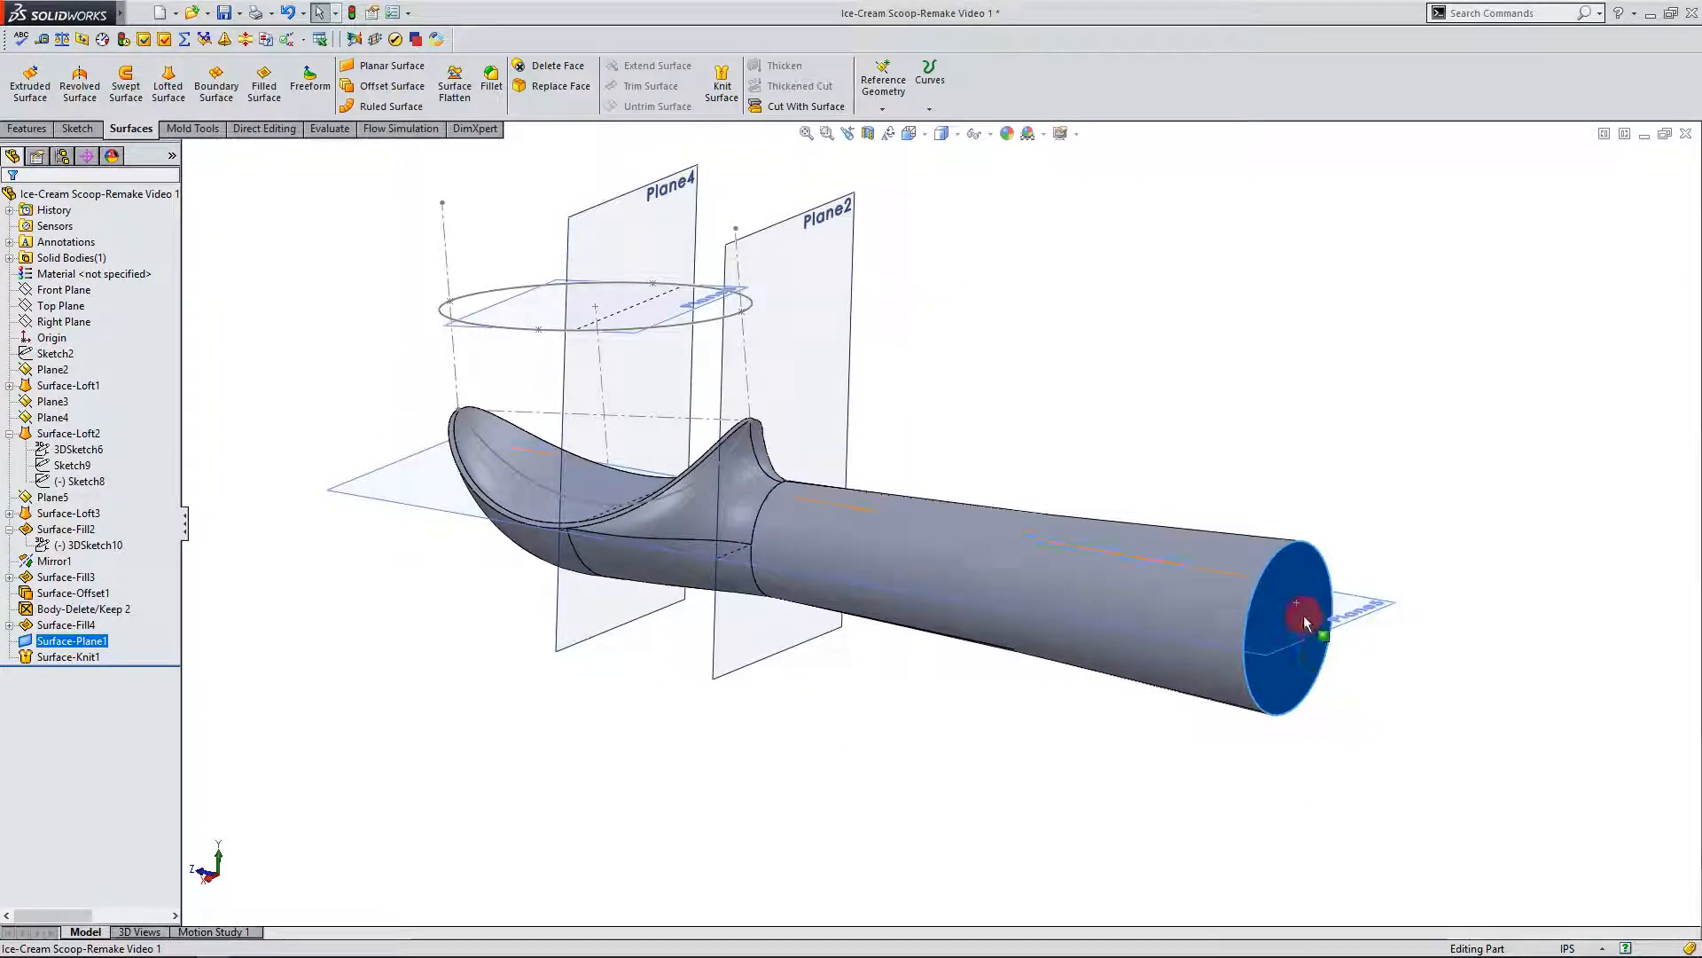
left_click(380, 268)
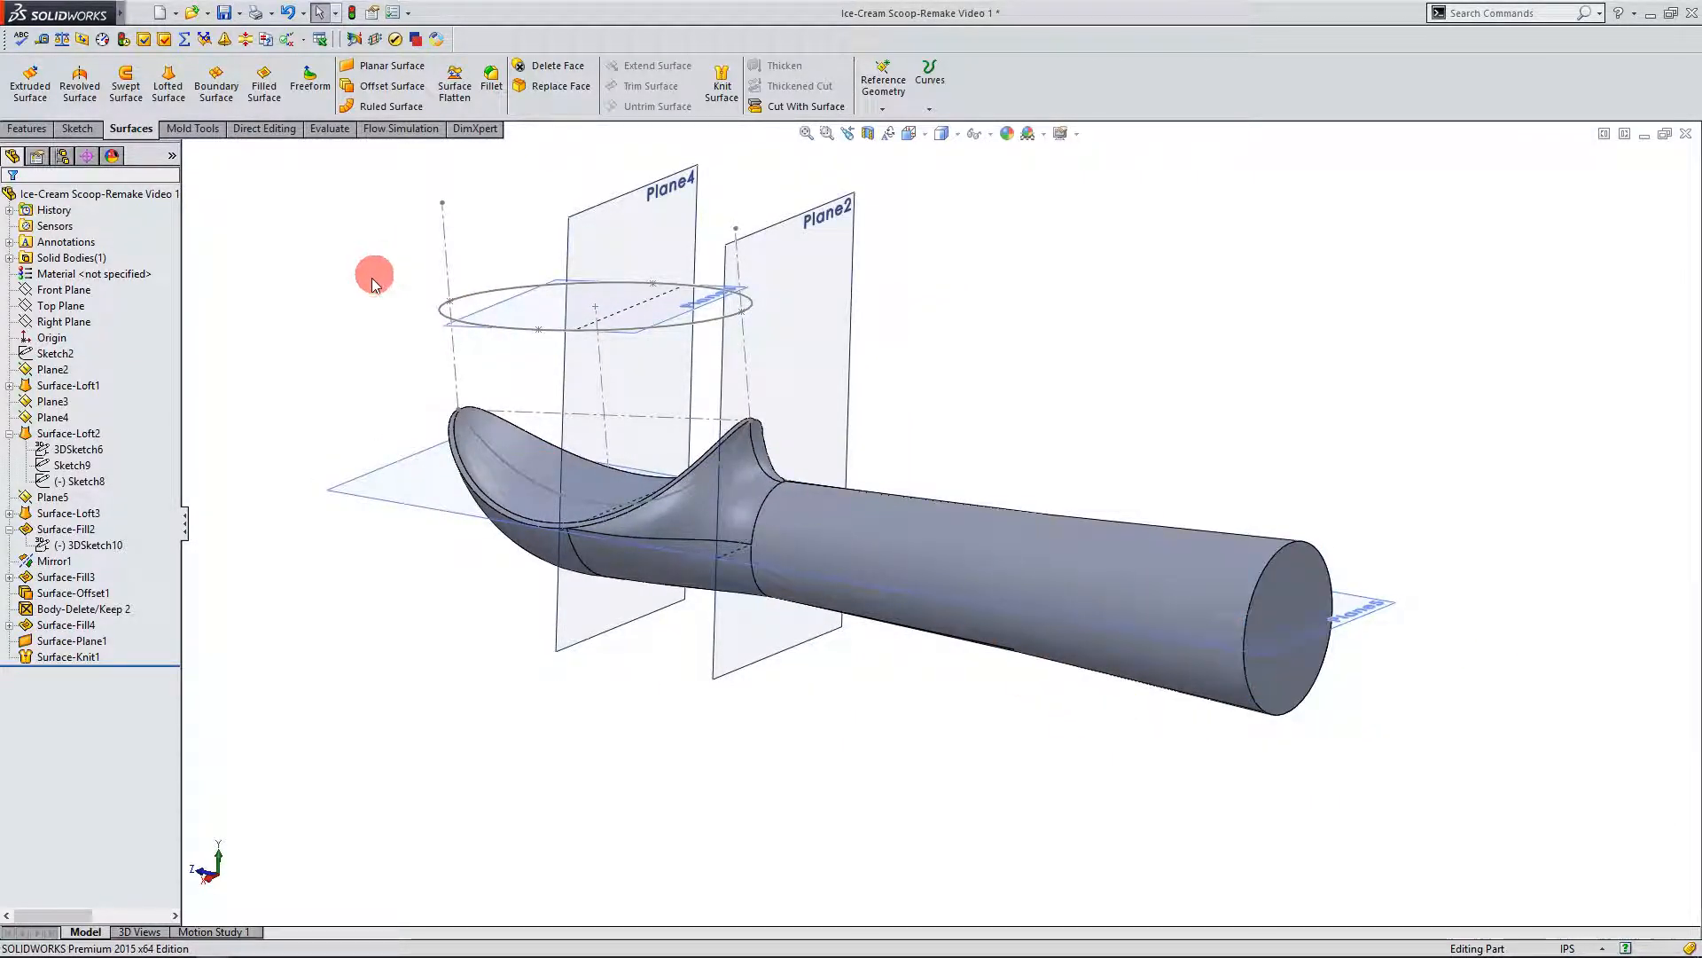
Step: Start a Dome feature on the handle's flat end face and show the model from the right side
mouse_move(57, 14)
left_click(242, 13)
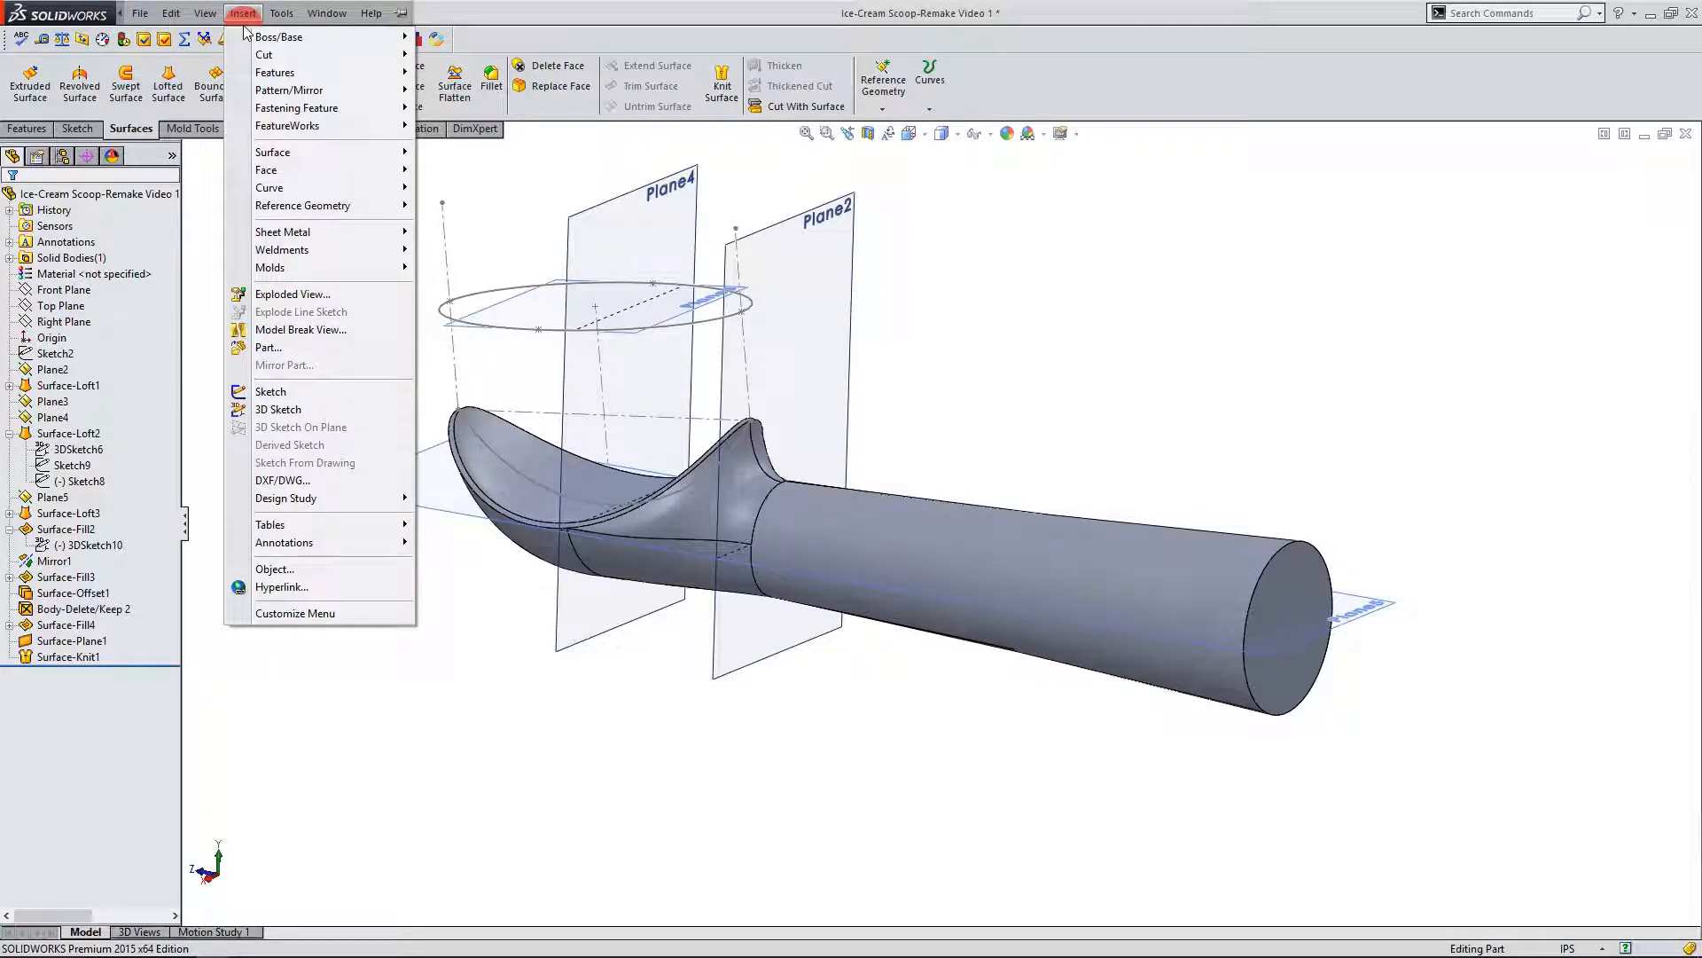
mouse_move(296, 78)
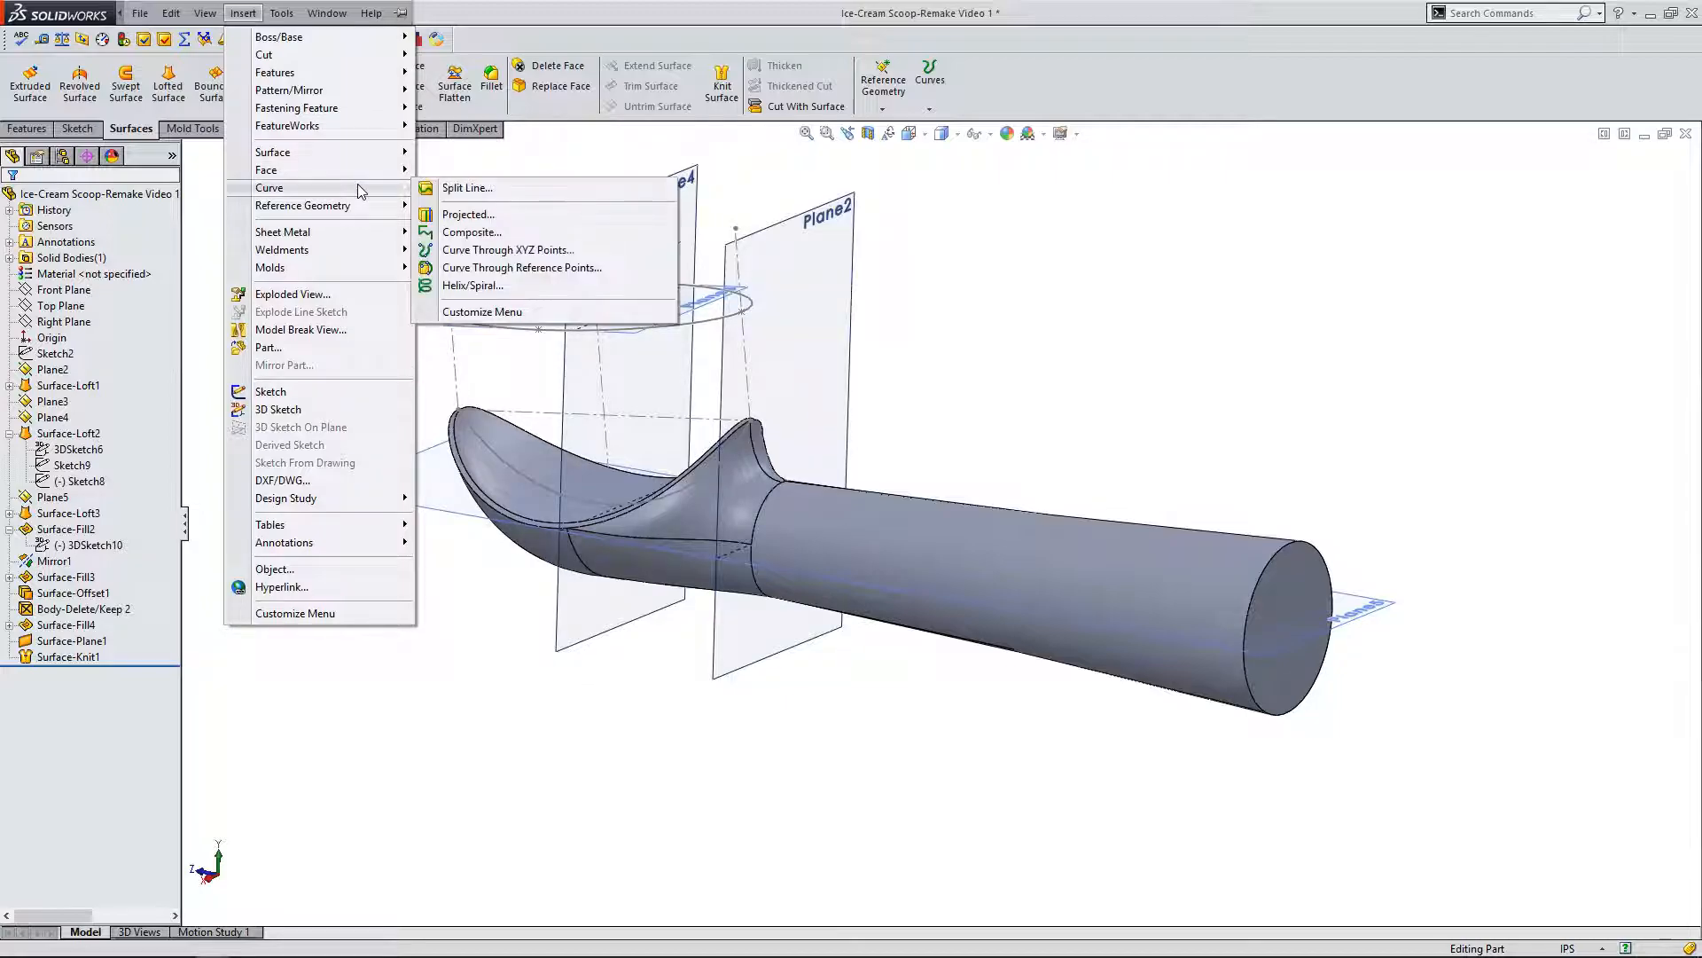
mouse_move(363, 207)
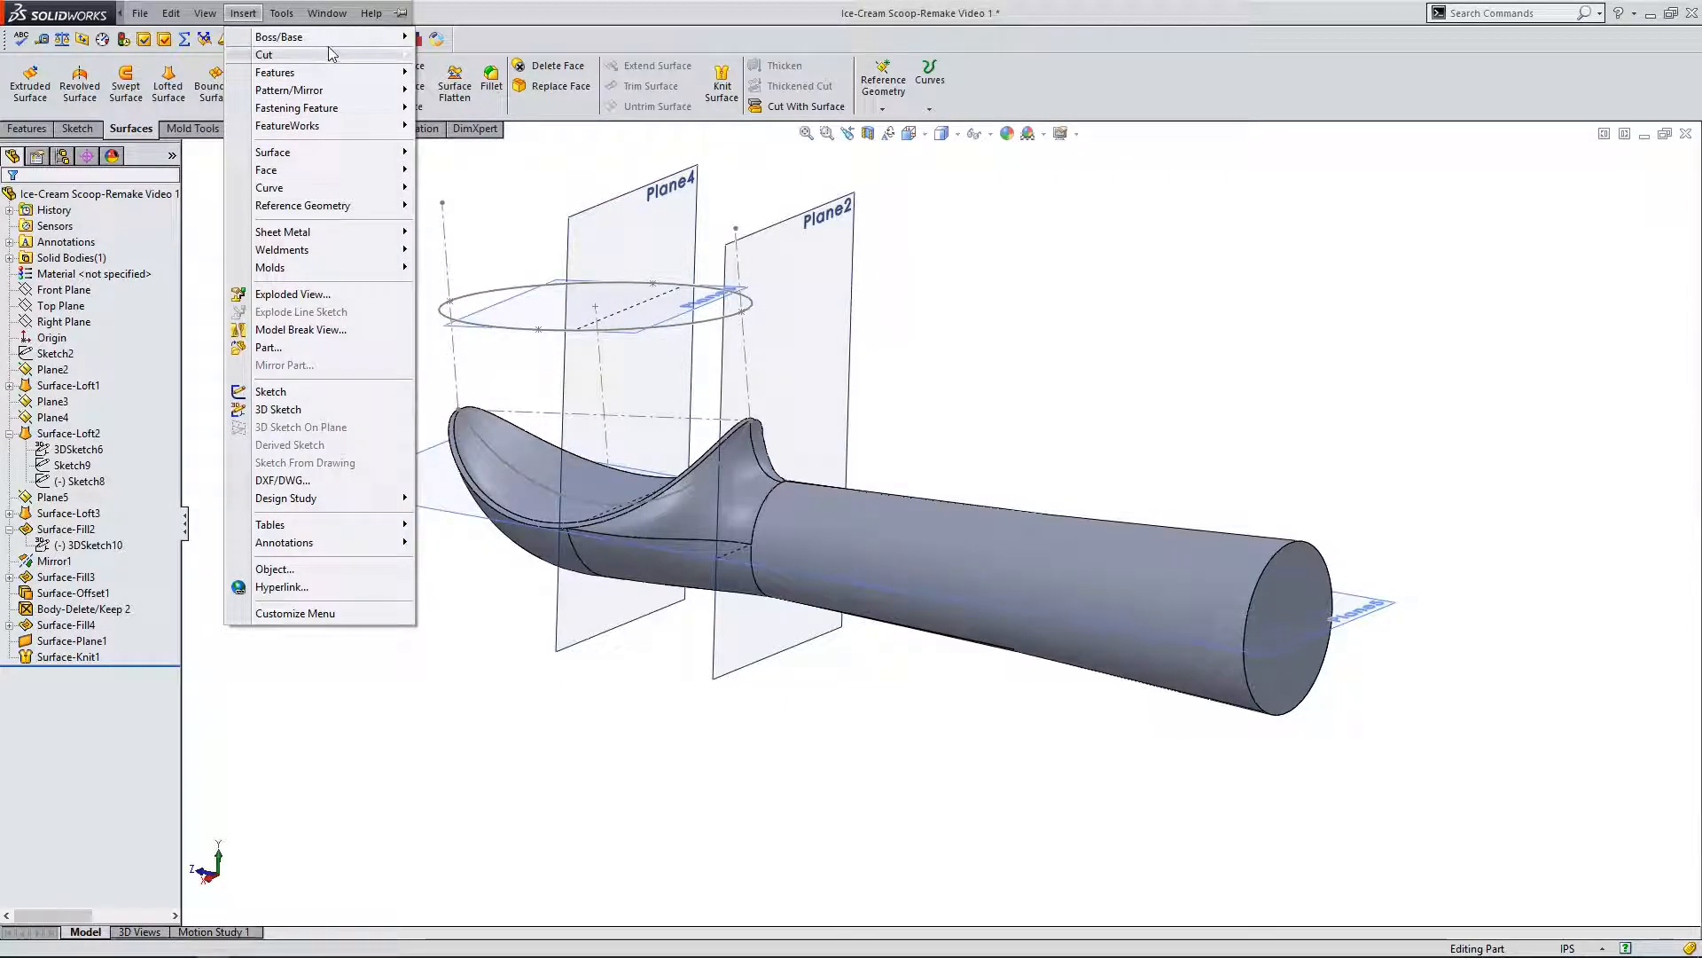
mouse_move(330, 43)
mouse_move(357, 72)
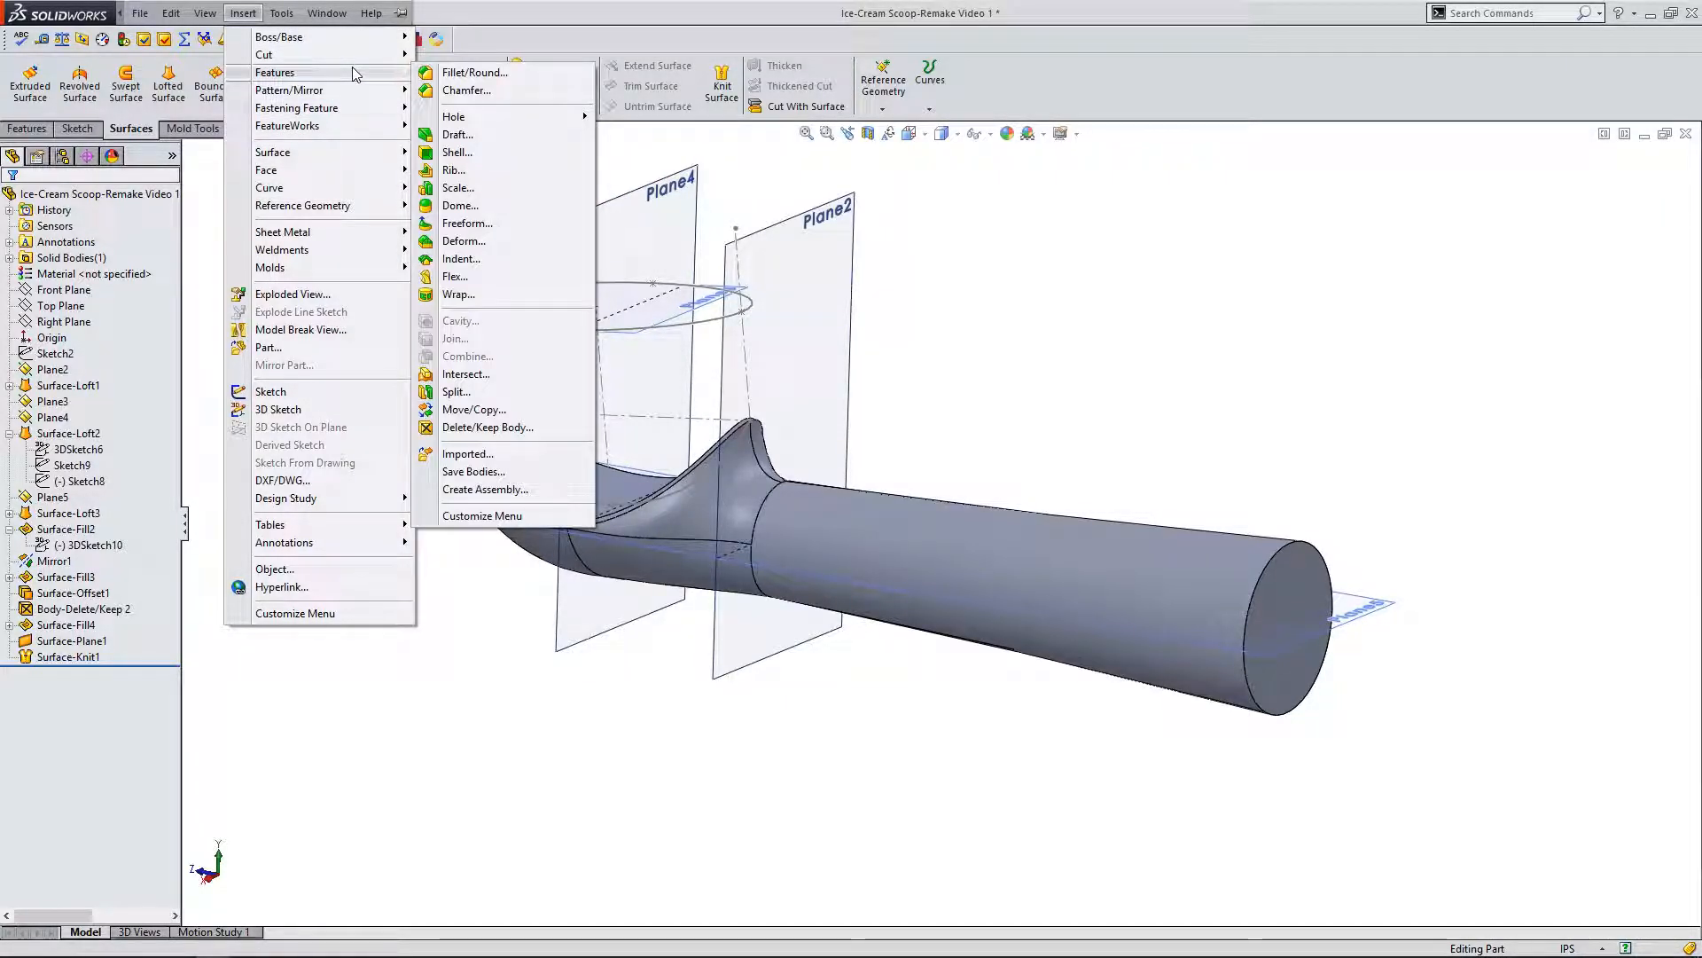
left_click(482, 207)
left_click(1190, 501)
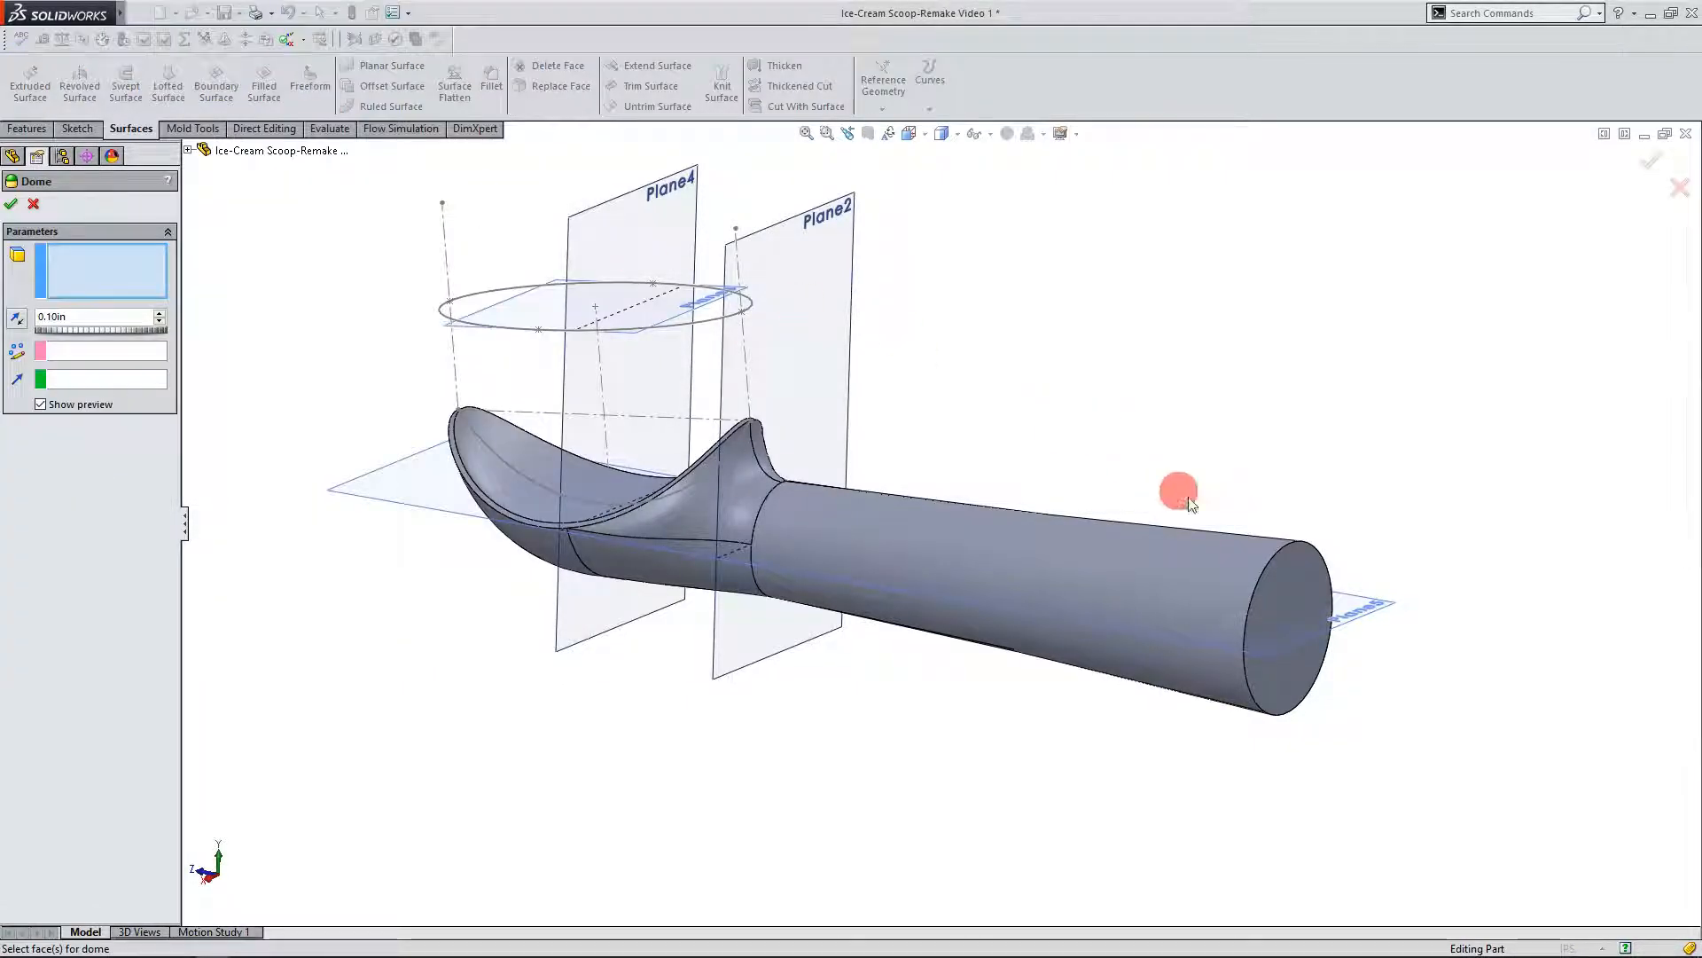
left_click(1306, 610)
left_click(207, 880)
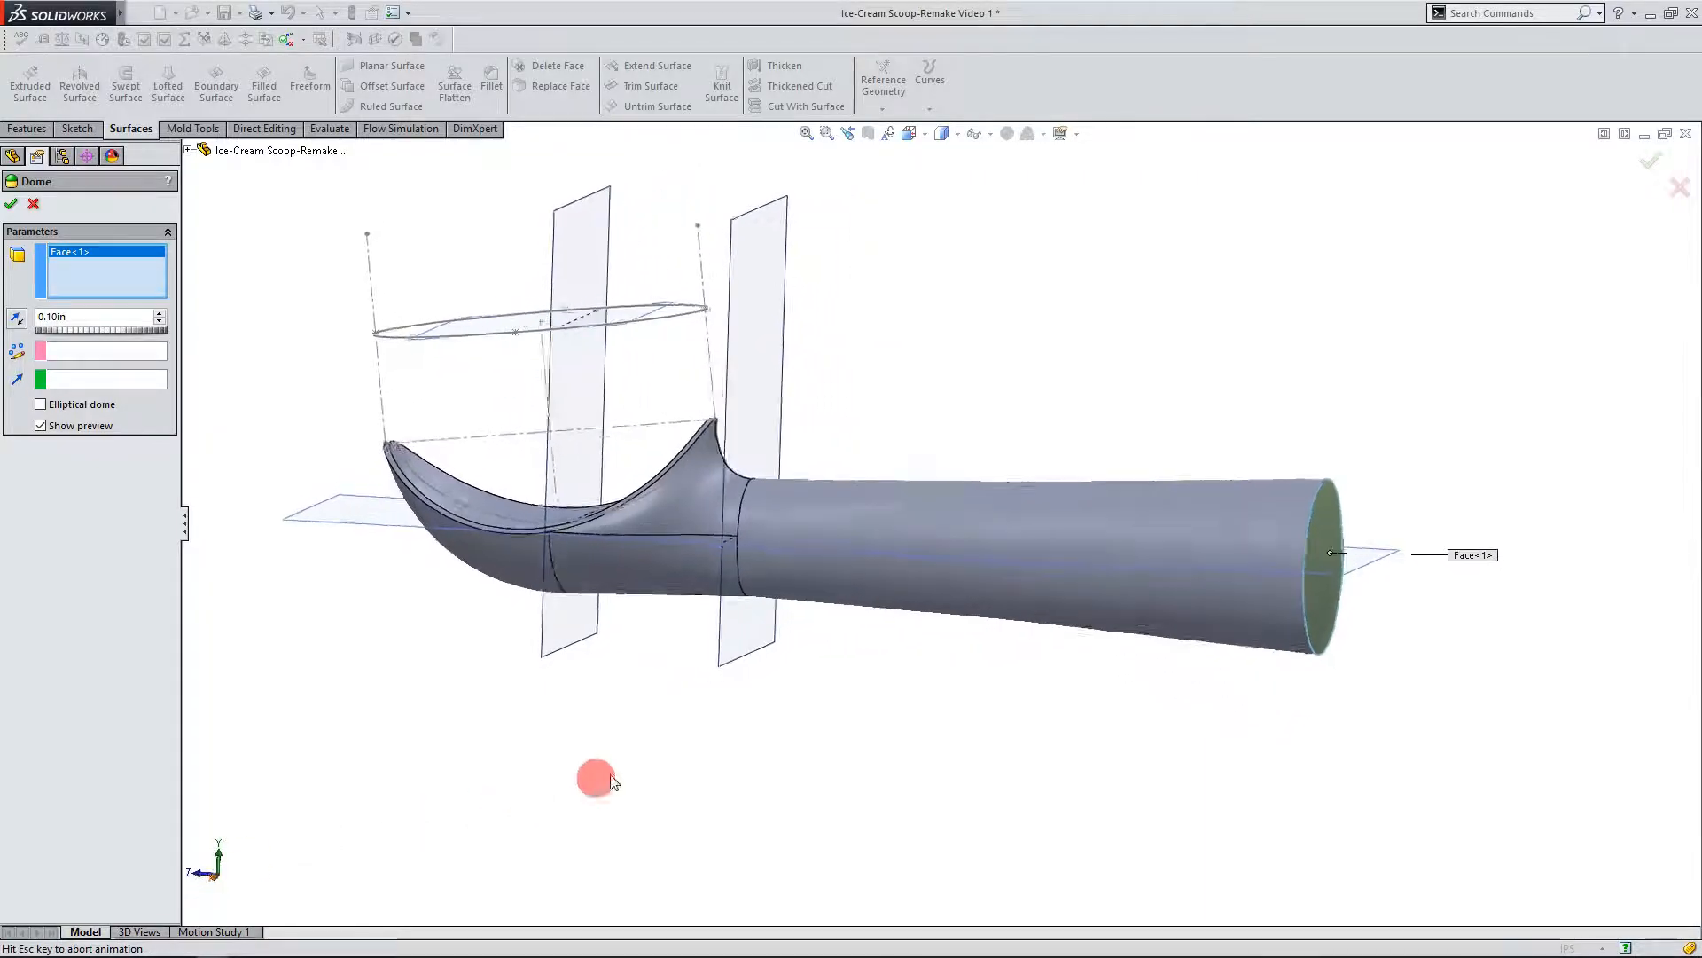
Step: Try increasing the Dome distance in 0.10 in increments beyond 1.50 in to preview a bulbous handle end
left_click(160, 314)
left_click(160, 314)
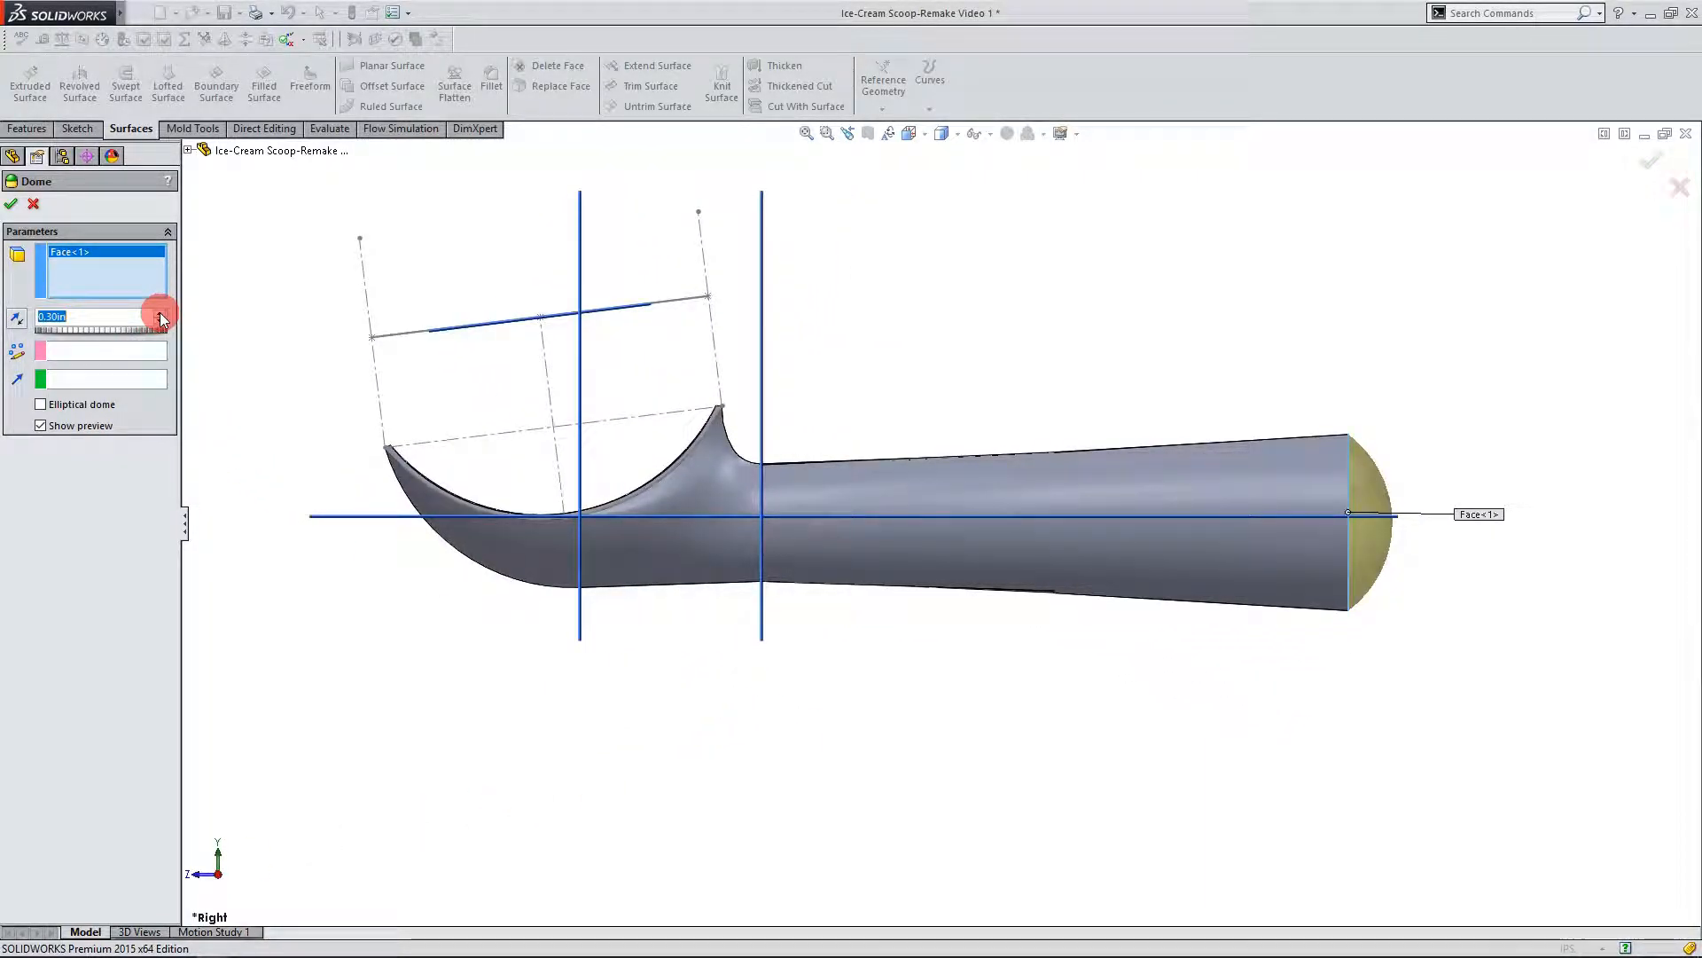
left_click(161, 314)
left_click(161, 314)
left_click(160, 314)
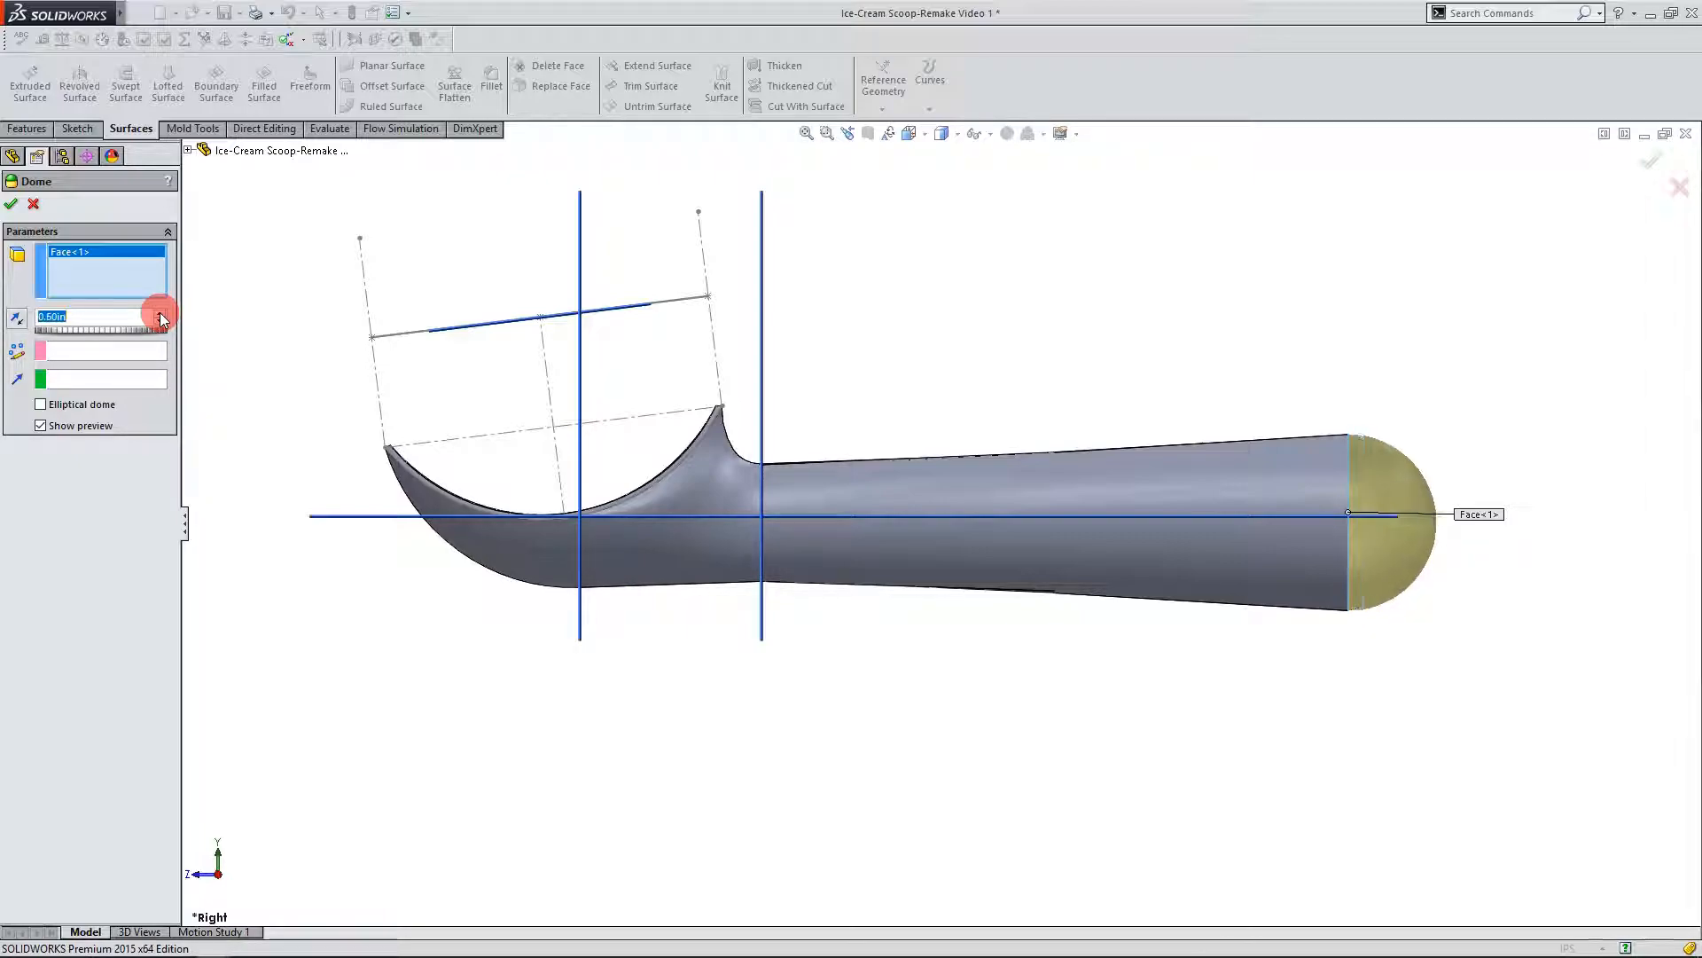
left_click(161, 314)
left_click(160, 313)
left_click(160, 313)
left_click(160, 314)
left_click(161, 314)
left_click(161, 314)
left_click(160, 314)
left_click(160, 314)
left_click(160, 313)
left_click(160, 314)
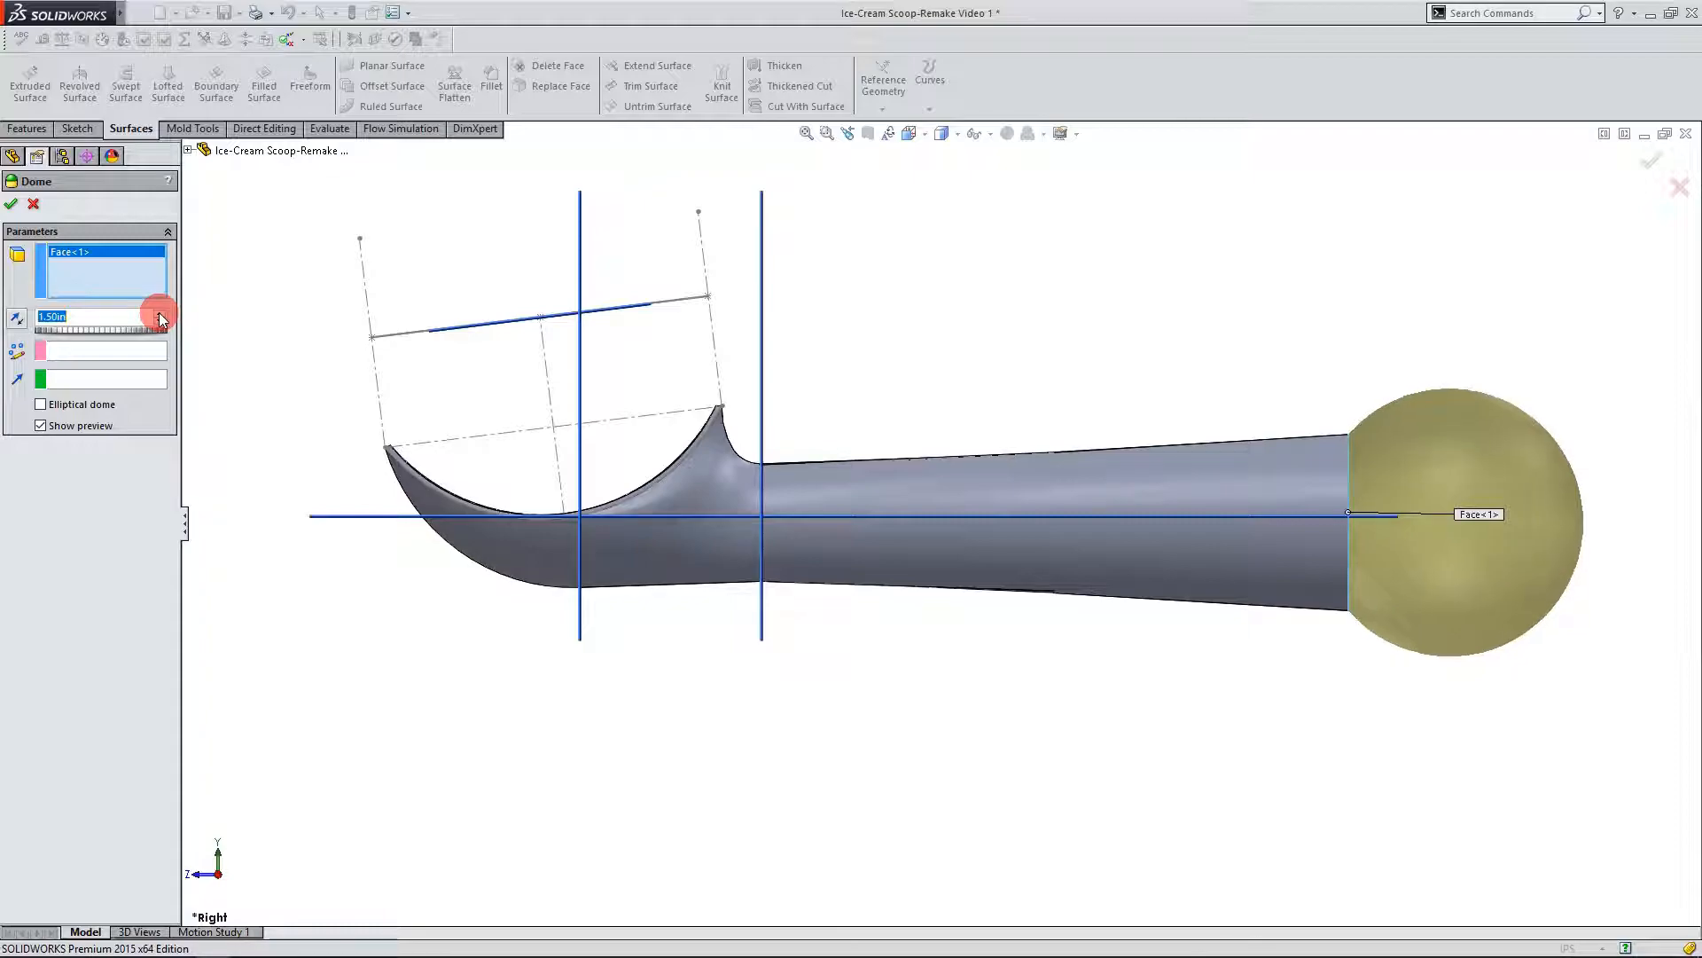
left_click(160, 314)
Step: Reduce the non-elliptical dome's distance to 0.40 in
left_click(158, 322)
left_click(158, 322)
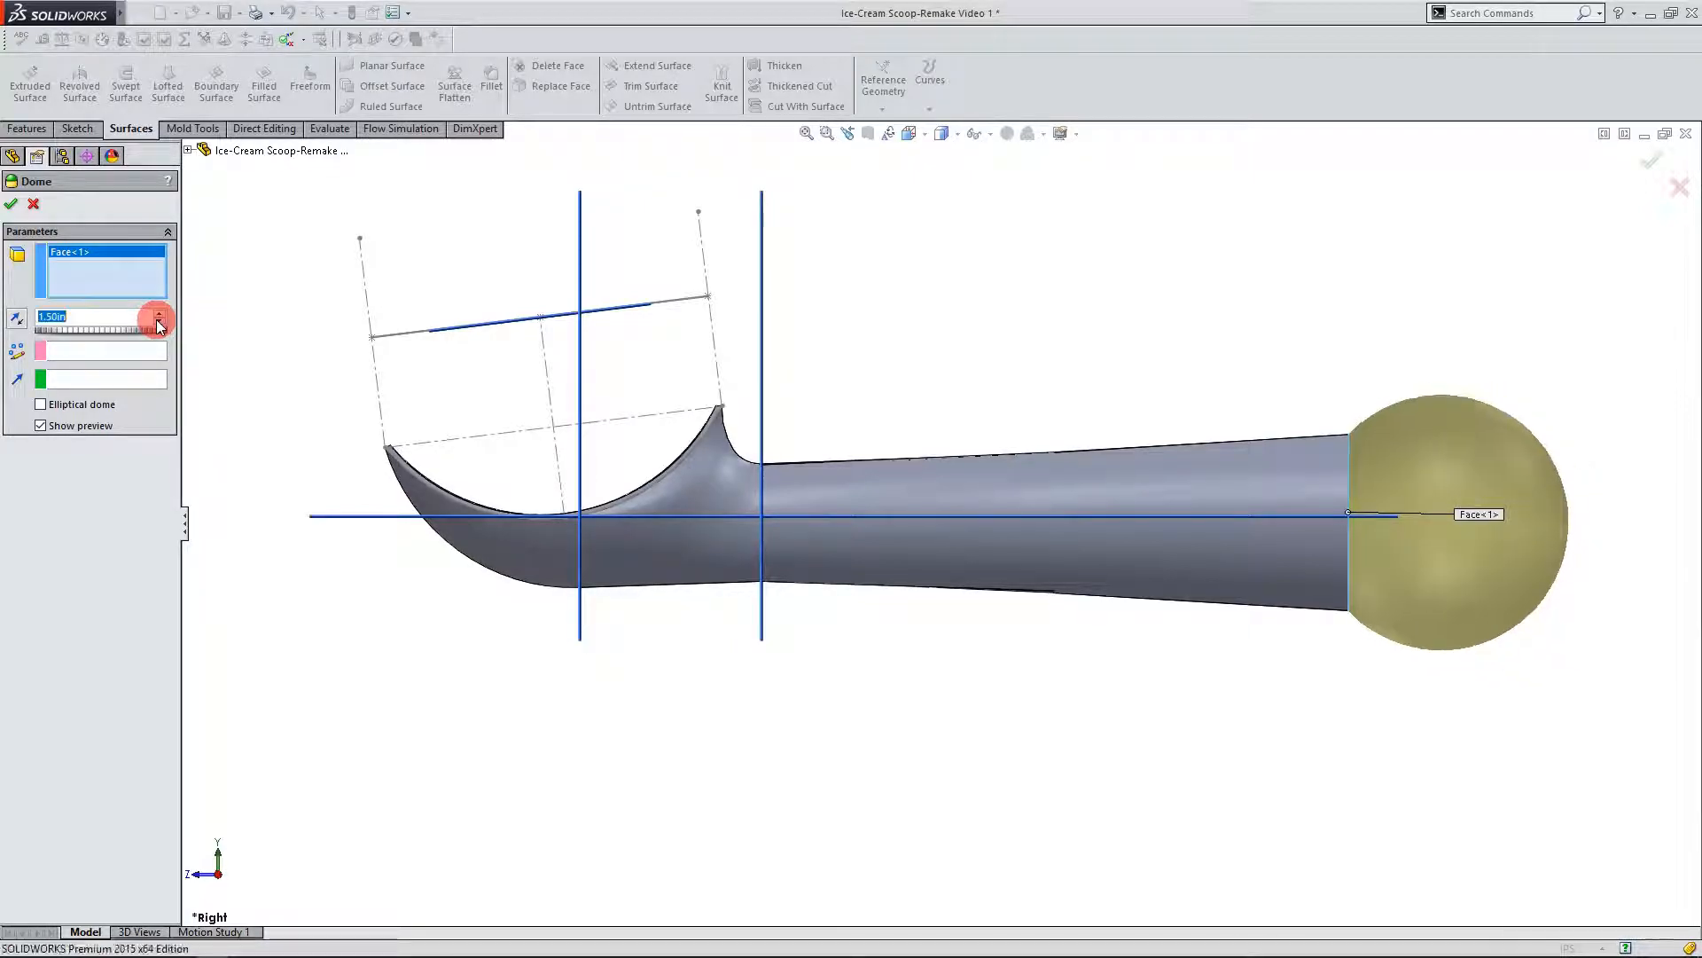
left_click(158, 322)
left_click(158, 321)
left_click(158, 322)
left_click(158, 321)
left_click(158, 322)
left_click(158, 322)
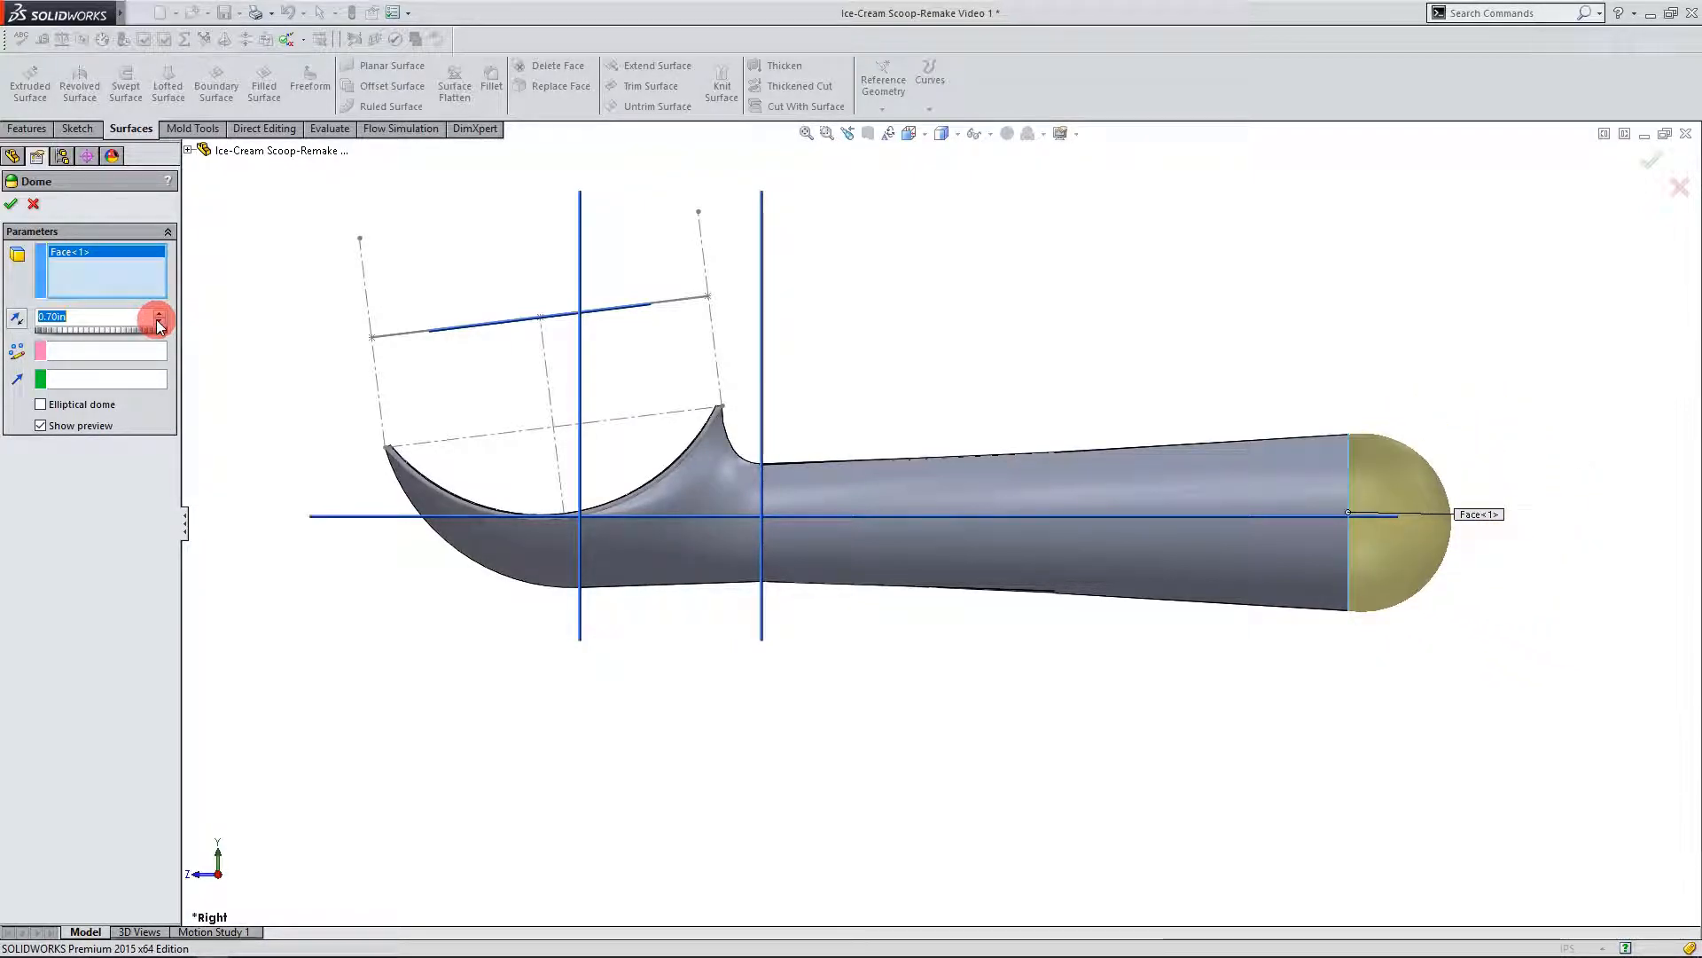
left_click(158, 322)
left_click(158, 322)
left_click(158, 322)
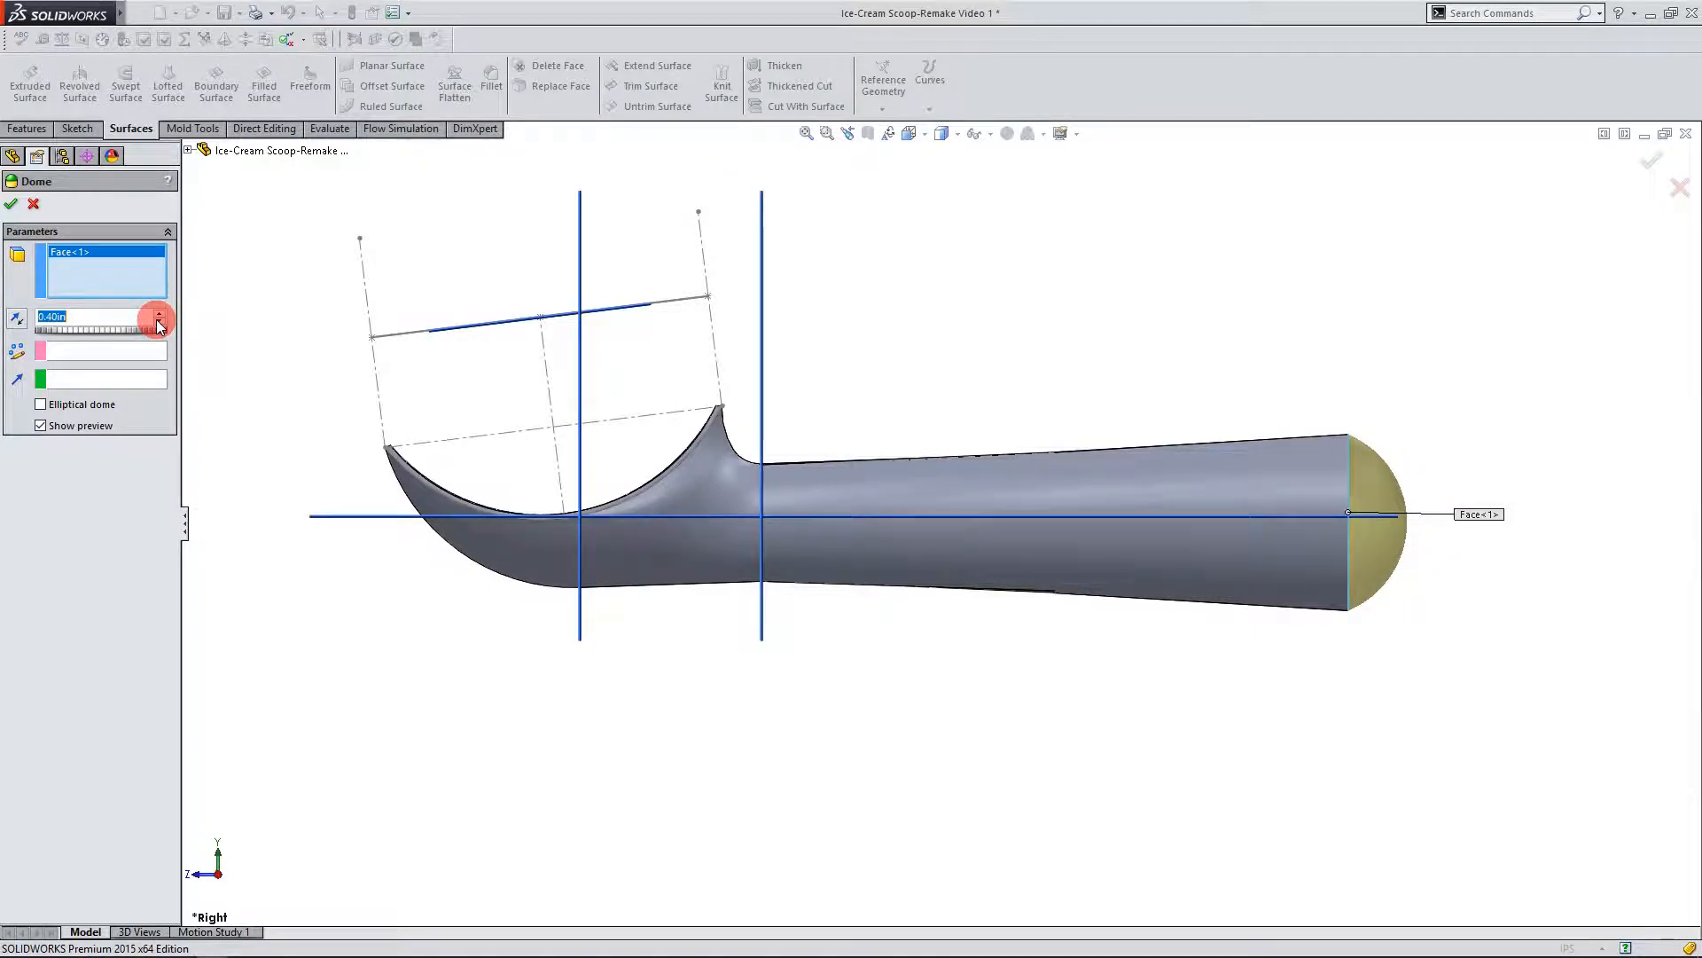
Step: Make the handle-end dome elliptical with a distance of 0.50 in and create it
left_click(39, 404)
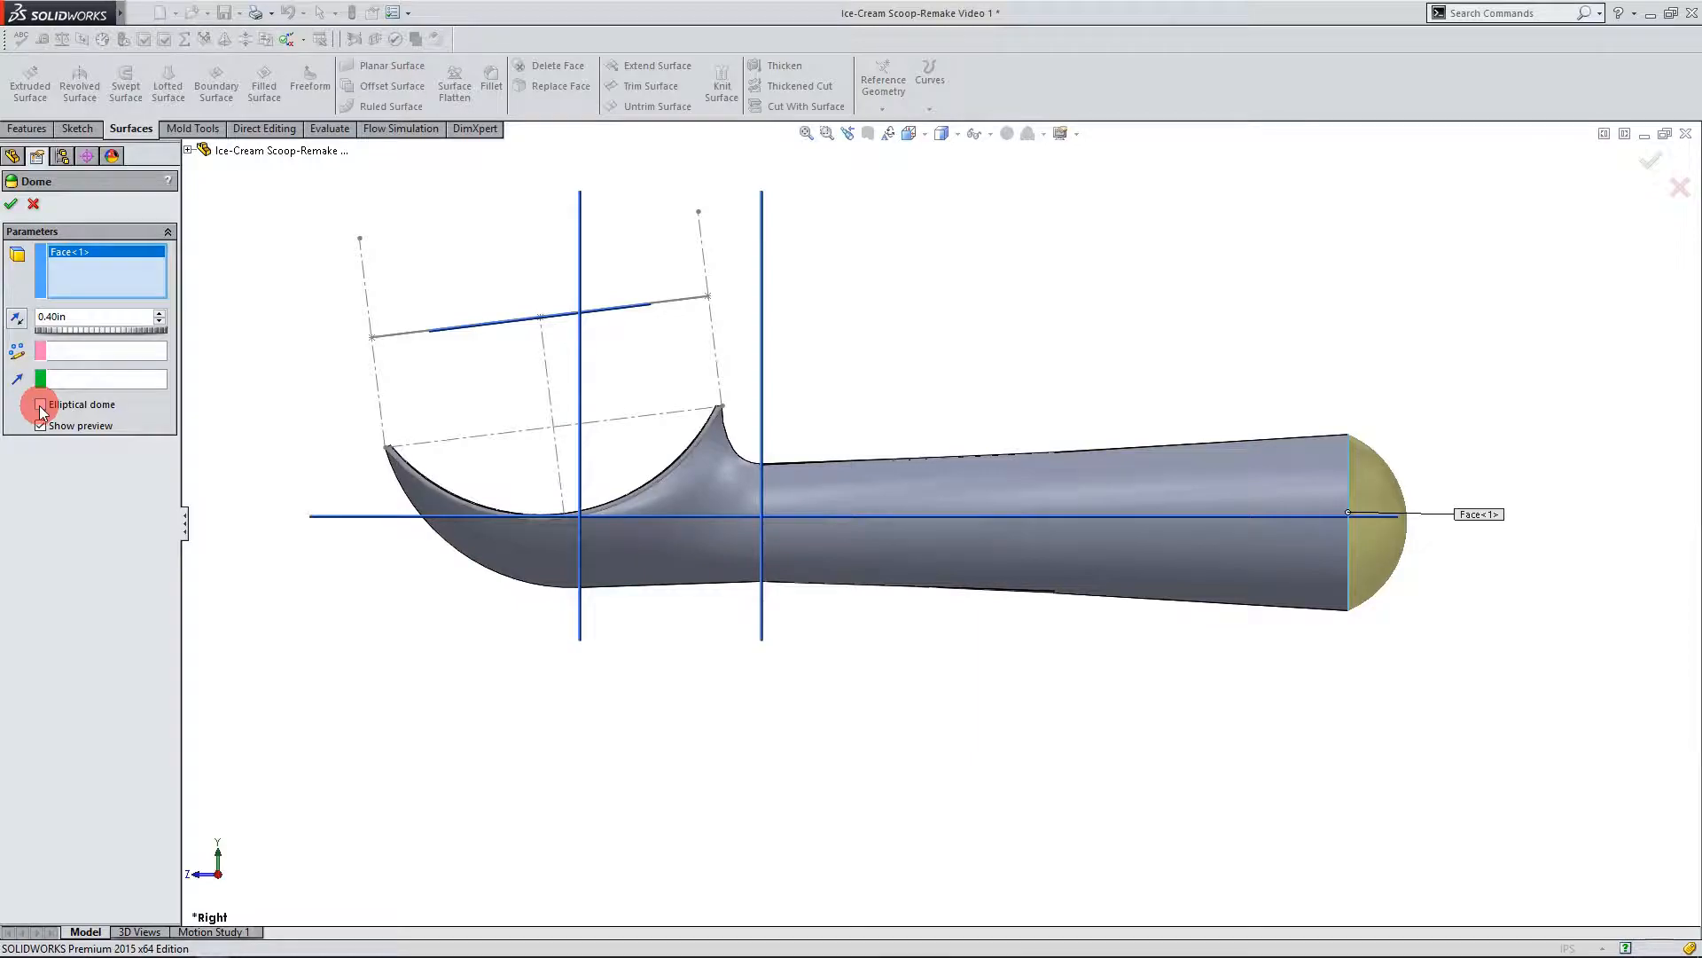
left_click(164, 317)
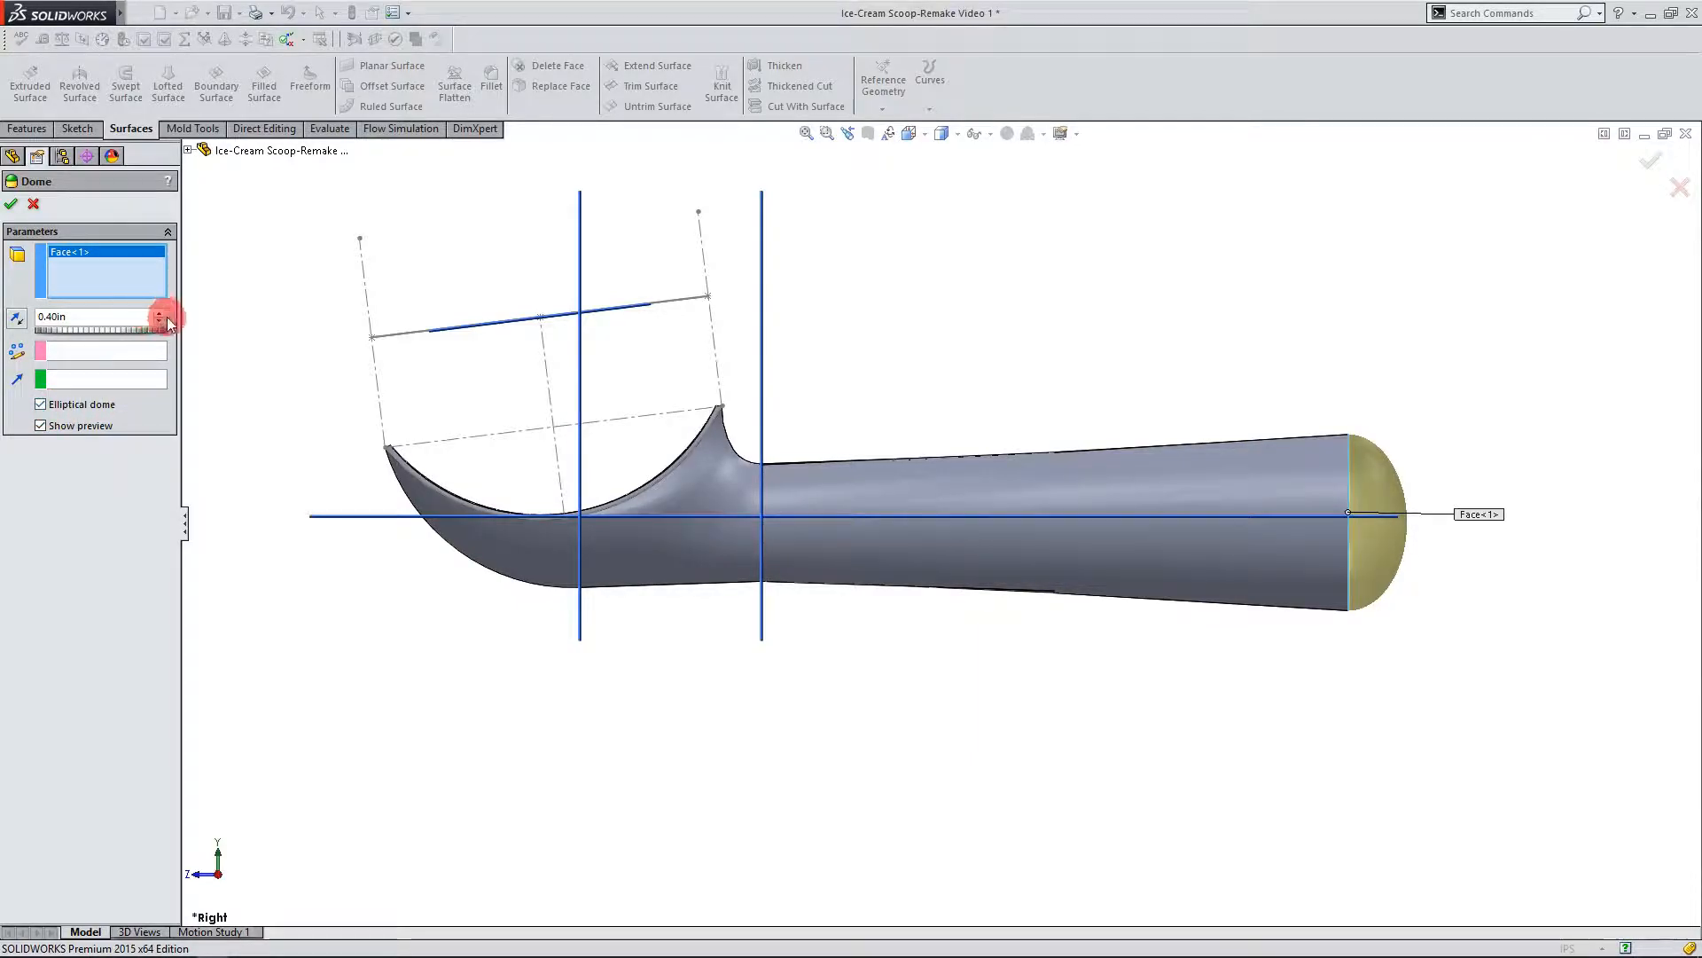
left_click(159, 313)
left_click(158, 313)
left_click(160, 321)
left_click(160, 321)
left_click(160, 321)
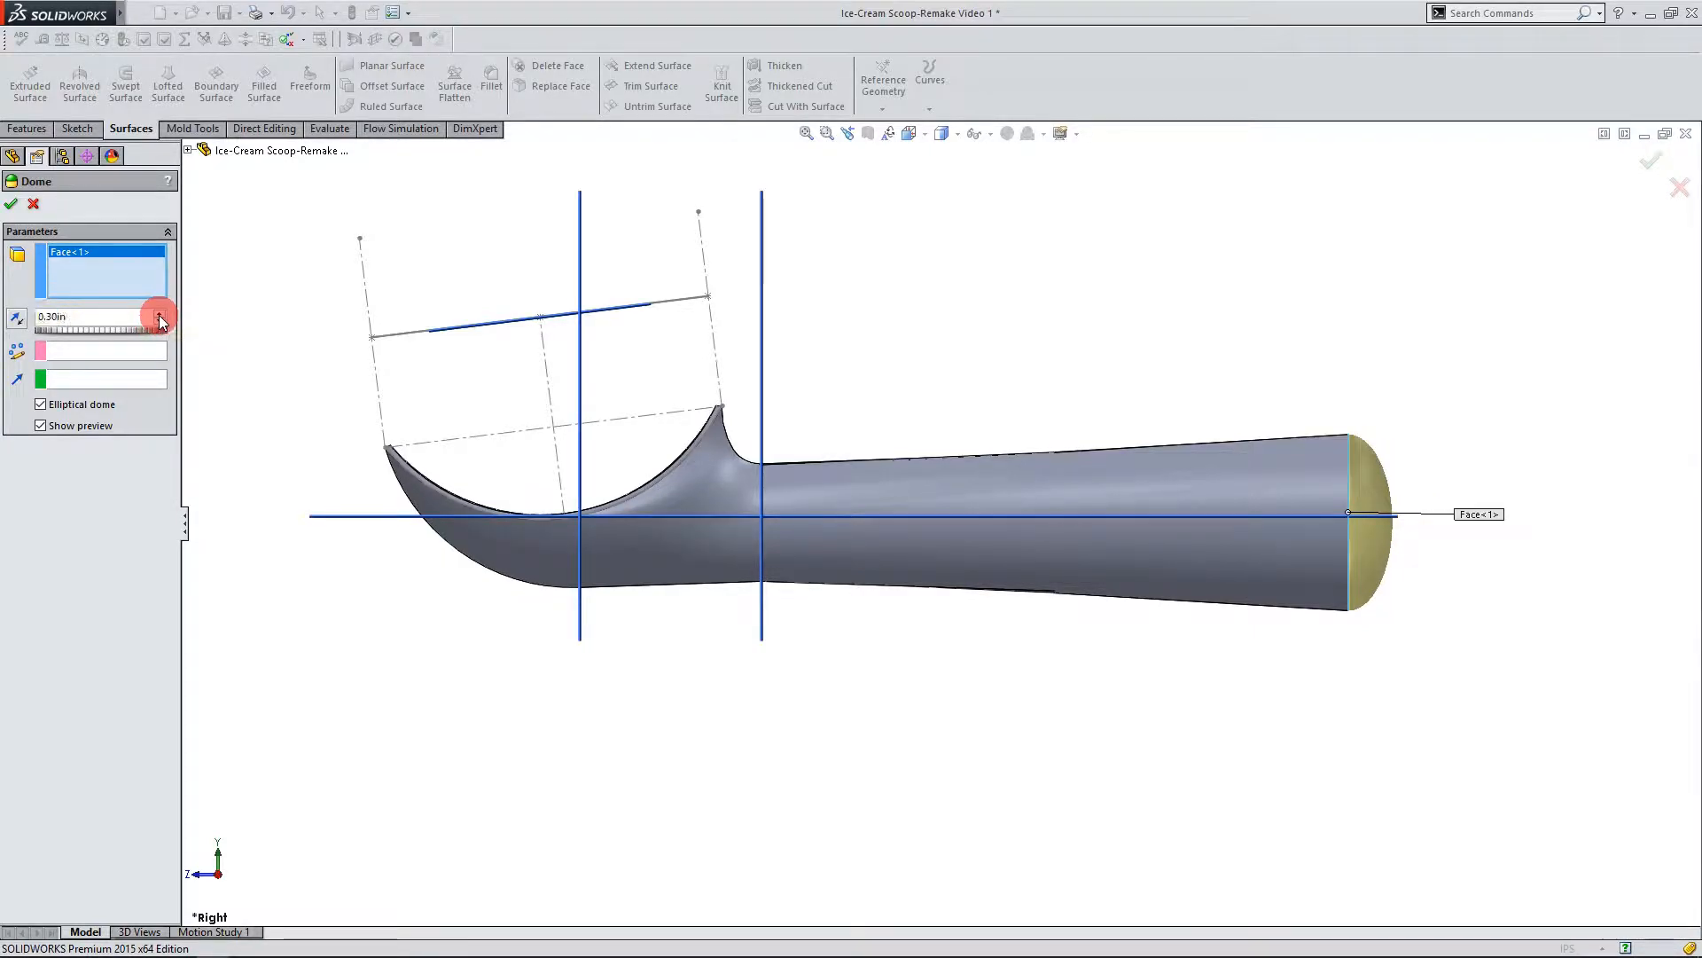
left_click(160, 314)
left_click(159, 314)
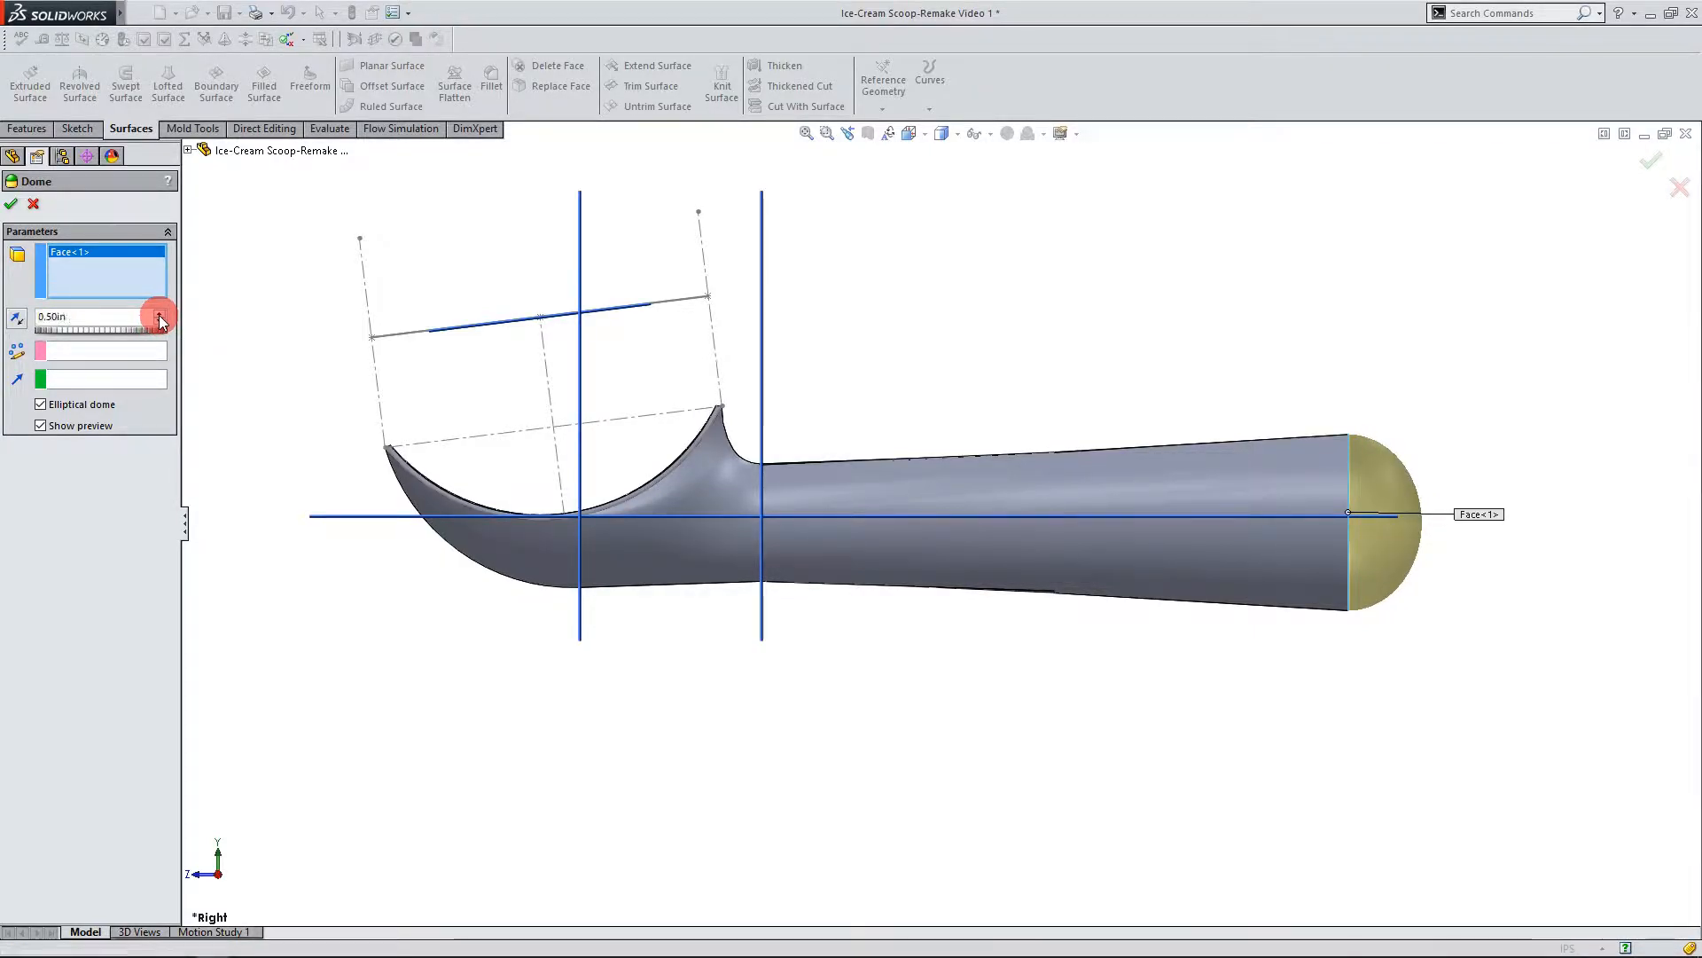
left_click(160, 314)
left_click(159, 323)
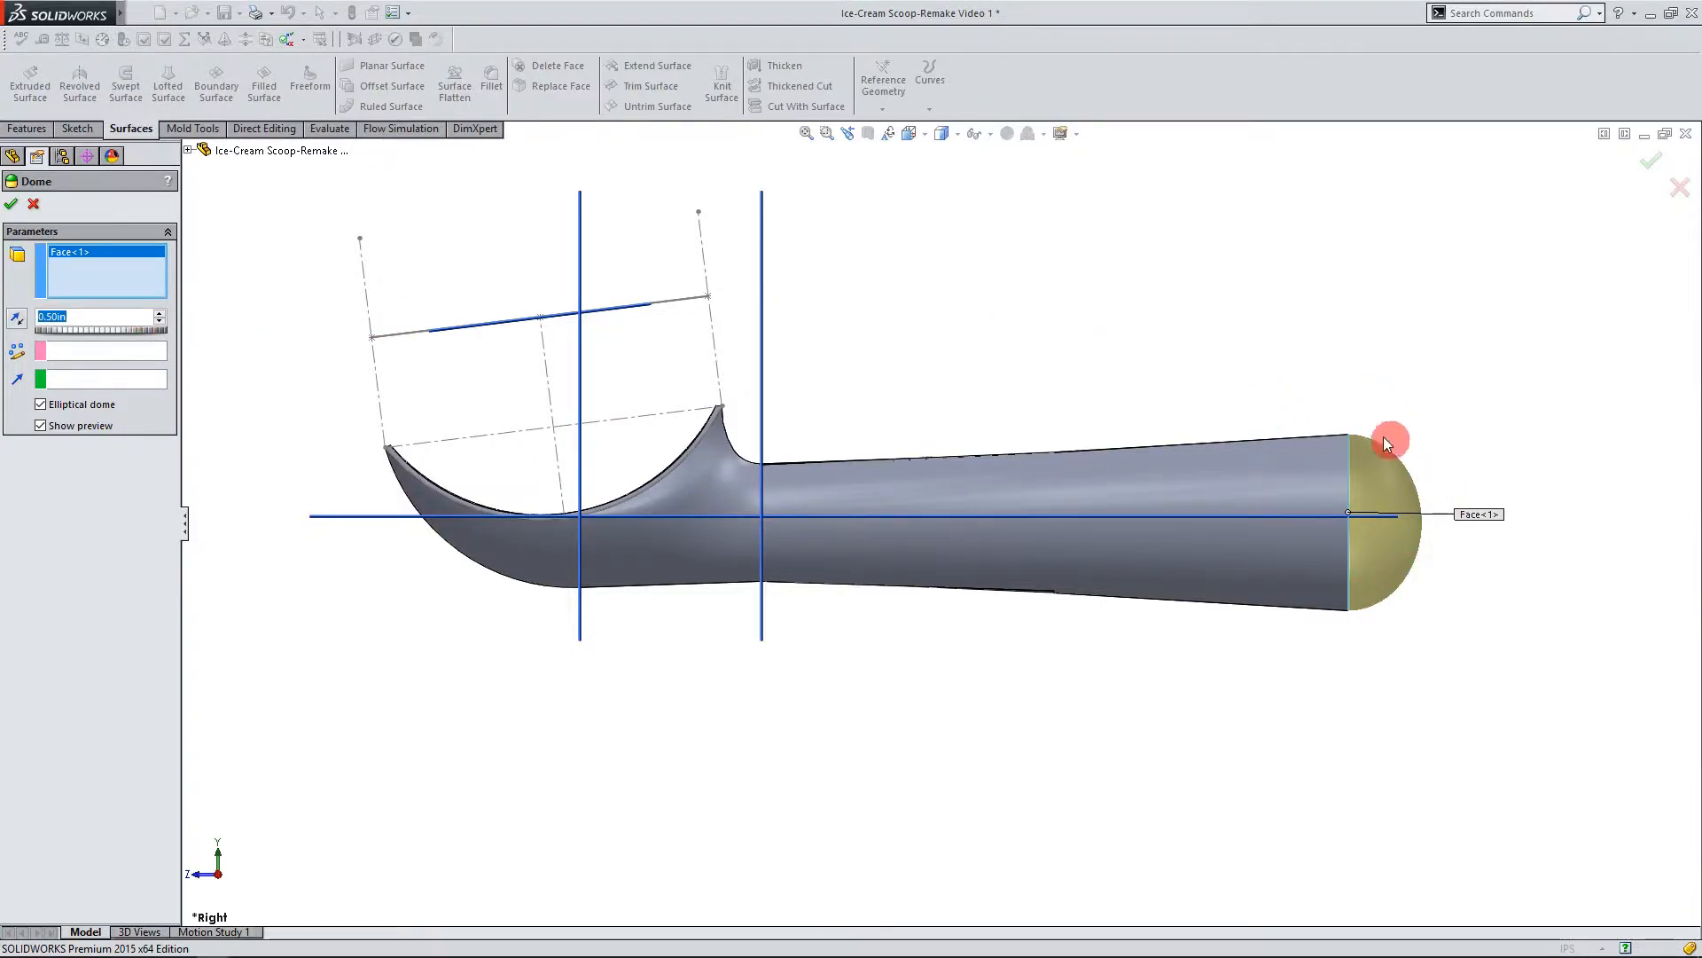
left_click(11, 205)
left_click(406, 599)
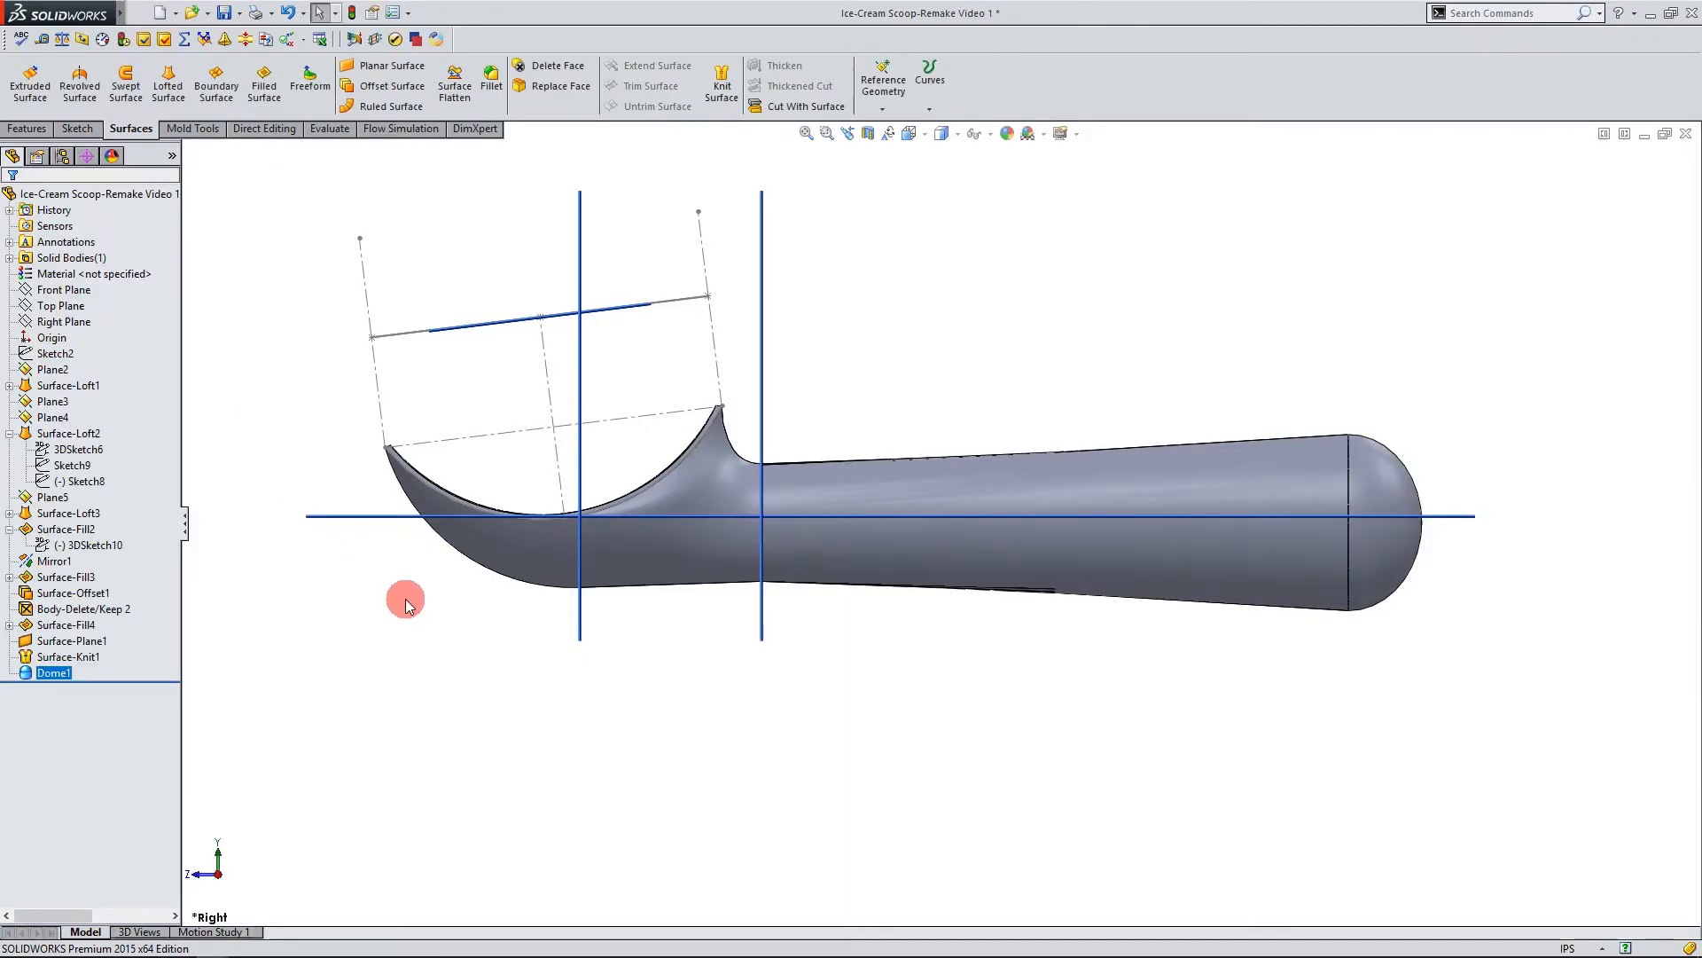
middle_click_drag(1033, 505, 1087, 557)
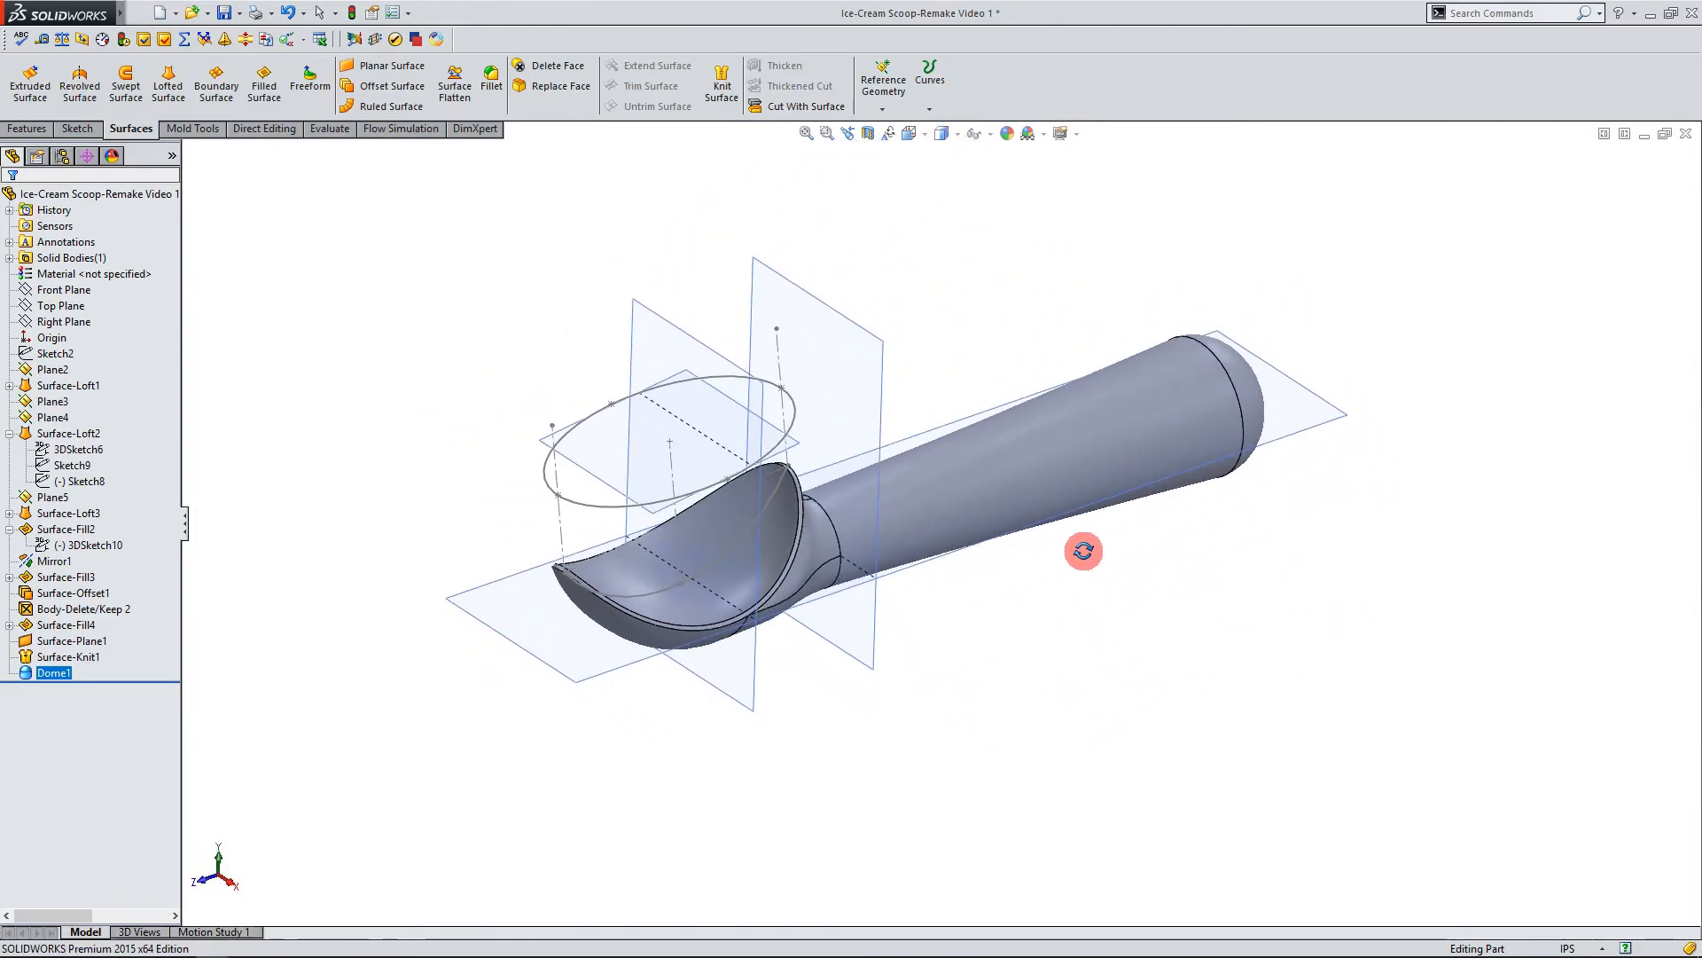